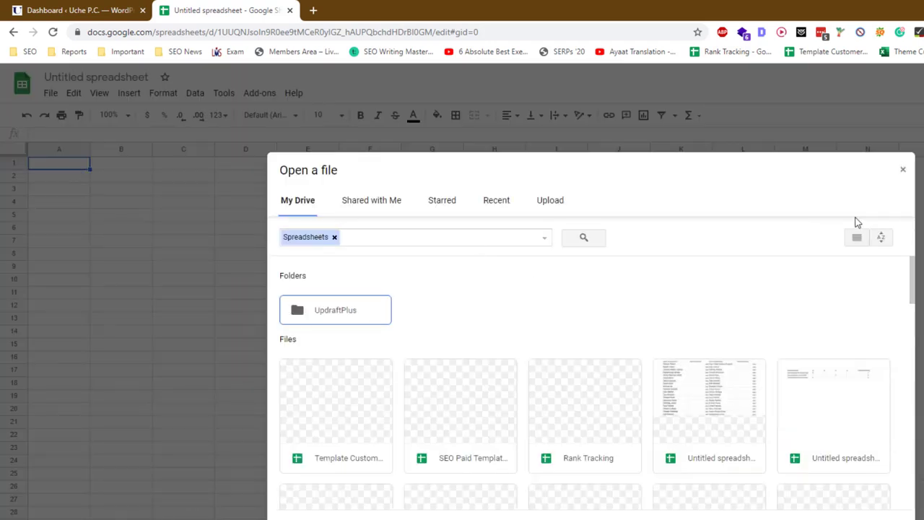
Step: Upload SEO Paid Template 2021 (Updated).xlsx from the Desktop into Google Sheets
{"action": "left_click", "coordinate": [546, 201]}
{"action": "left_click", "coordinate": [598, 384]}
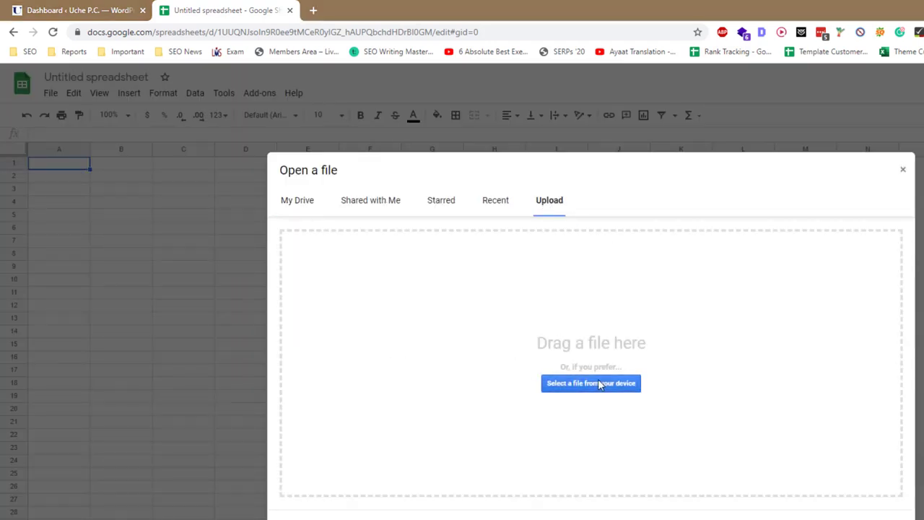
{"action": "left_click", "coordinate": [605, 362]}
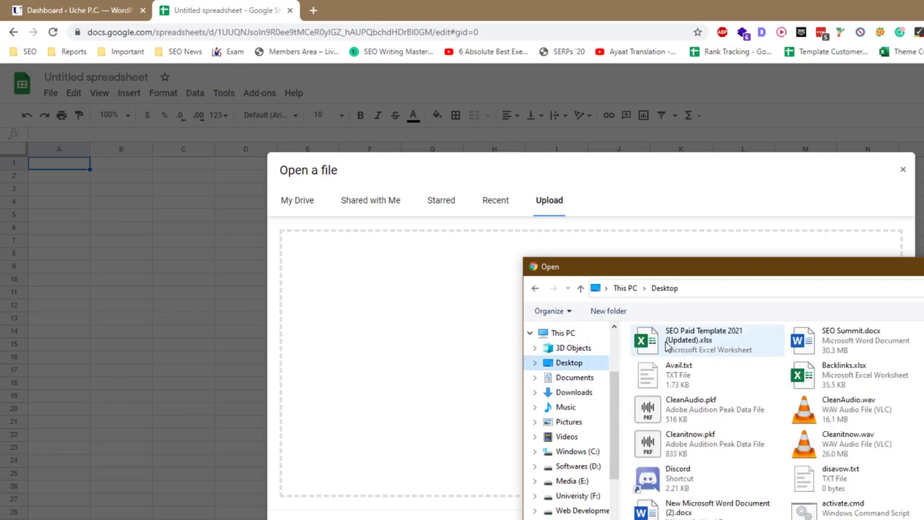
{"action": "double_click", "coordinate": [681, 337]}
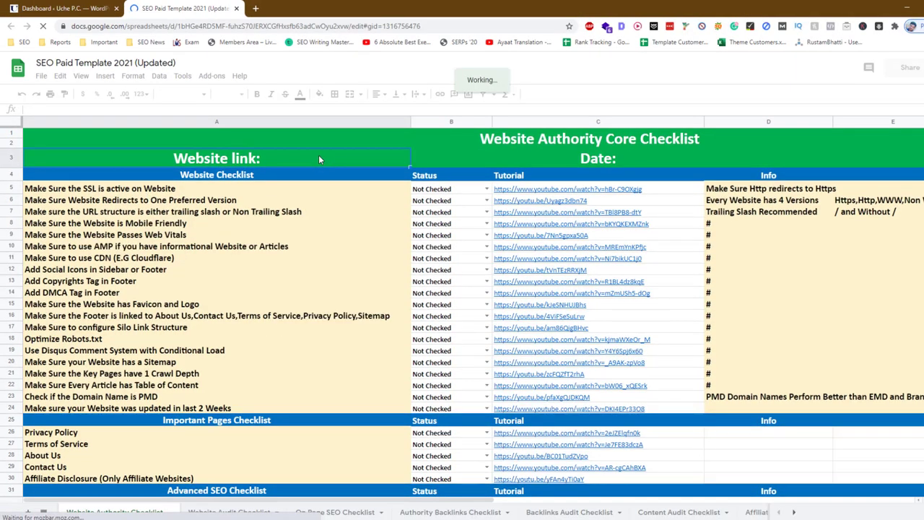
{"action": "left_click", "coordinate": [51, 8]}
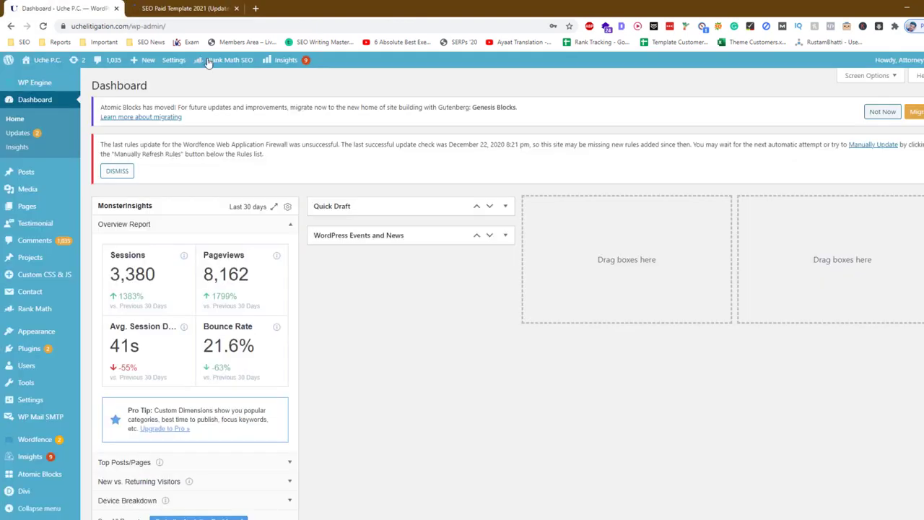
{"action": "left_click", "coordinate": [130, 26]}
{"action": "left_click", "coordinate": [184, 8]}
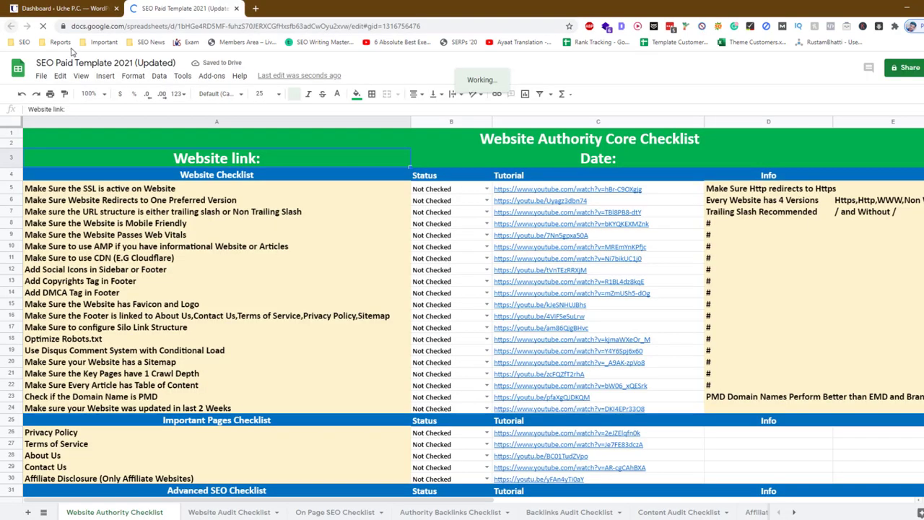
{"action": "left_click", "coordinate": [192, 109]}
{"action": "type", "text": "https://uchelitigation.com/"}
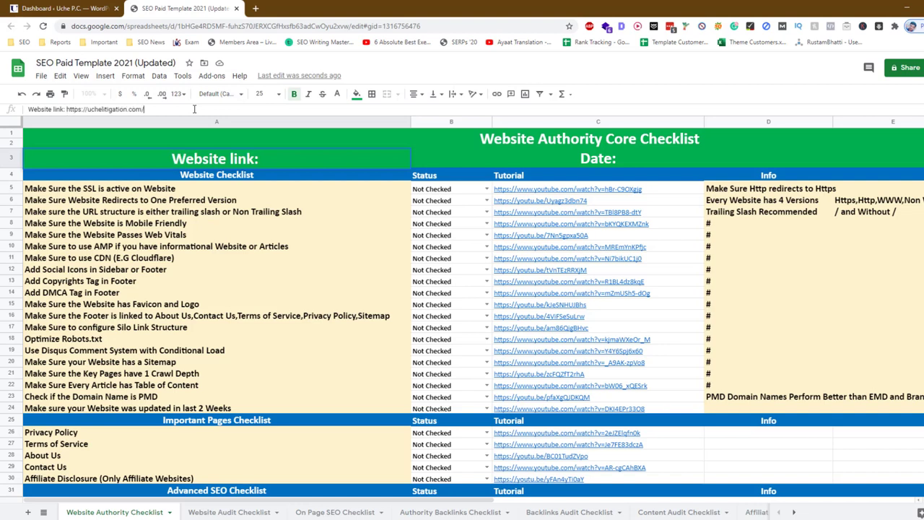
{"action": "key", "text": "Return"}
Step: Enter the date 01/27/2021 in cell C3
{"action": "key", "text": "Right"}
{"action": "key", "text": "Up"}
{"action": "key", "text": "Right"}
{"action": "key", "text": "Right"}
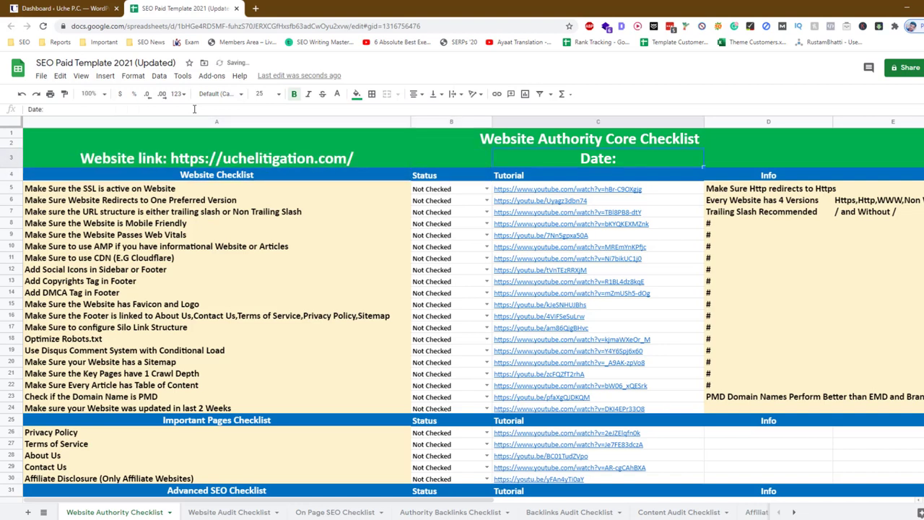
{"action": "key", "text": "Left"}
{"action": "left_click", "coordinate": [194, 108]}
{"action": "type", "text": "0"}
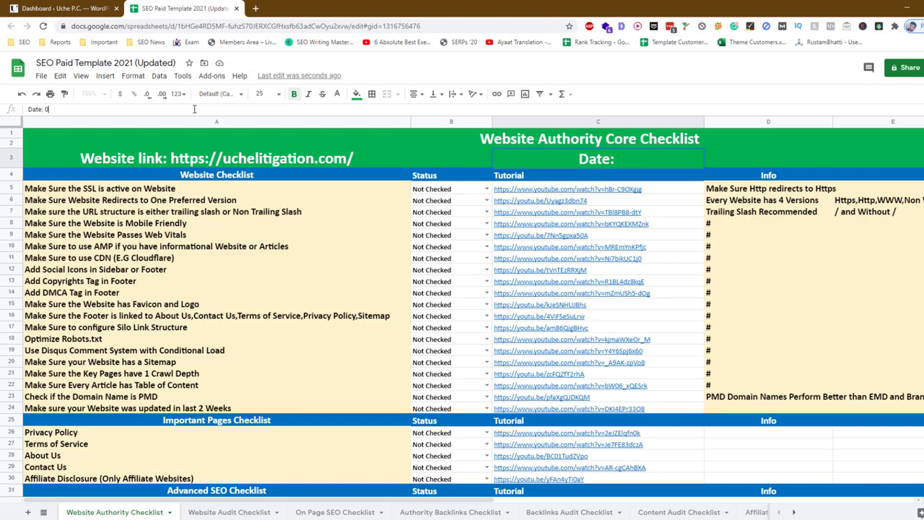
{"action": "type", "text": "1/"}
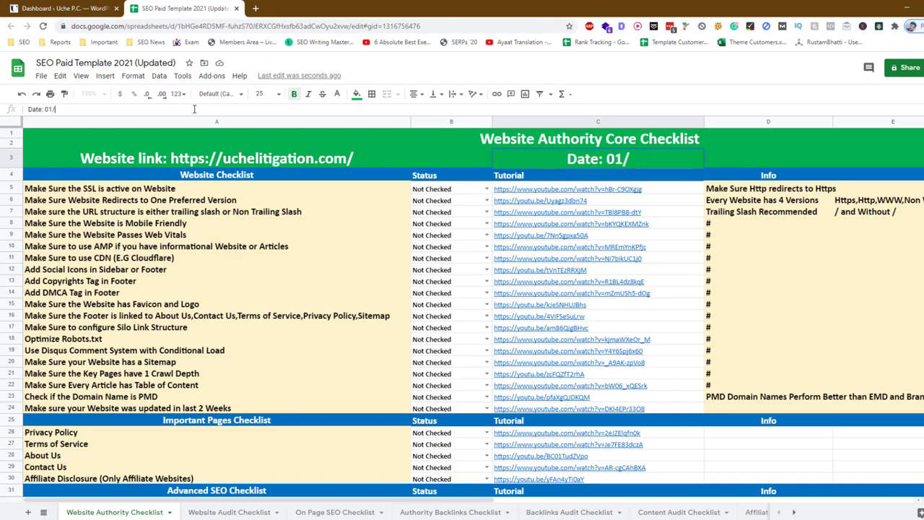
{"action": "type", "text": "27/20"}
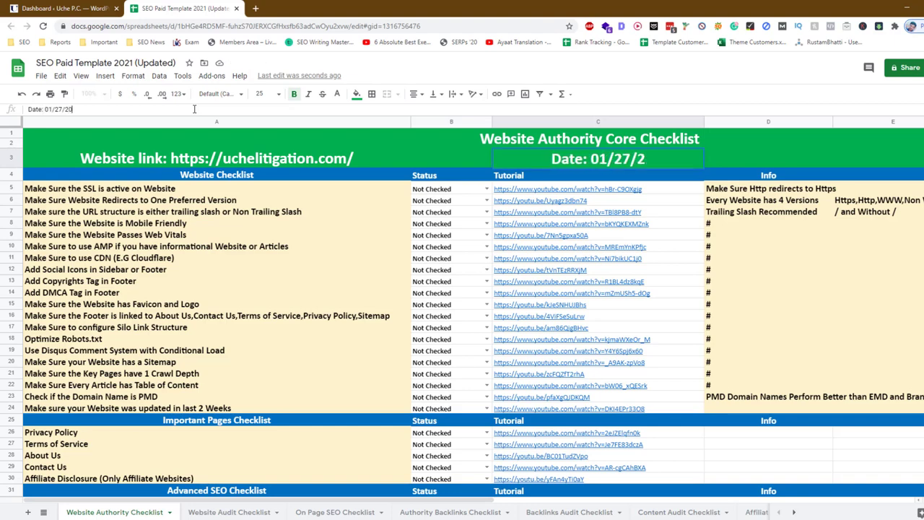
{"action": "type", "text": "21"}
{"action": "key", "text": "Return"}
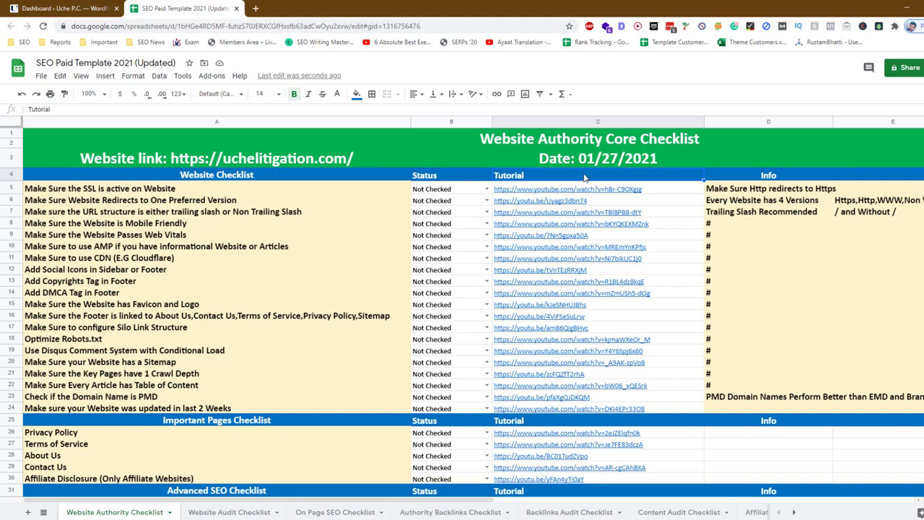
Step: Delete the Tutorial column and paste the site address into a new browser tab
{"action": "mouse_move", "coordinate": [585, 177]}
{"action": "left_mouse_down"}
{"action": "mouse_move", "coordinate": [586, 498]}
{"action": "mouse_move", "coordinate": [557, 286]}
{"action": "mouse_move", "coordinate": [584, 231]}
{"action": "mouse_move", "coordinate": [584, 207]}
{"action": "left_mouse_up"}
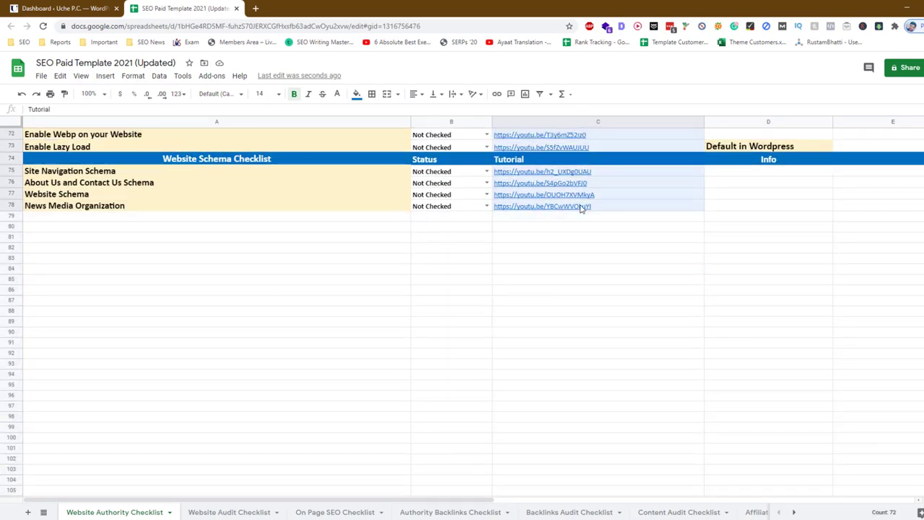
{"action": "right_click", "coordinate": [609, 197]}
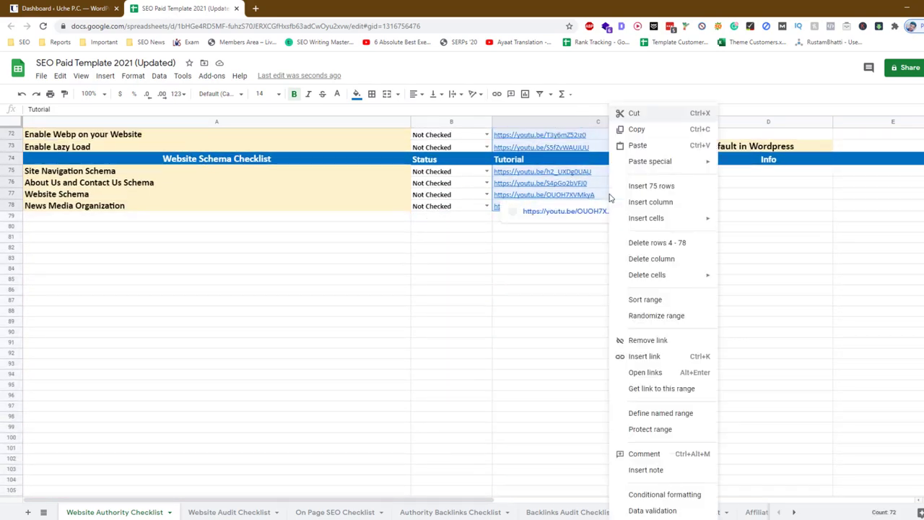
{"action": "left_click", "coordinate": [658, 260]}
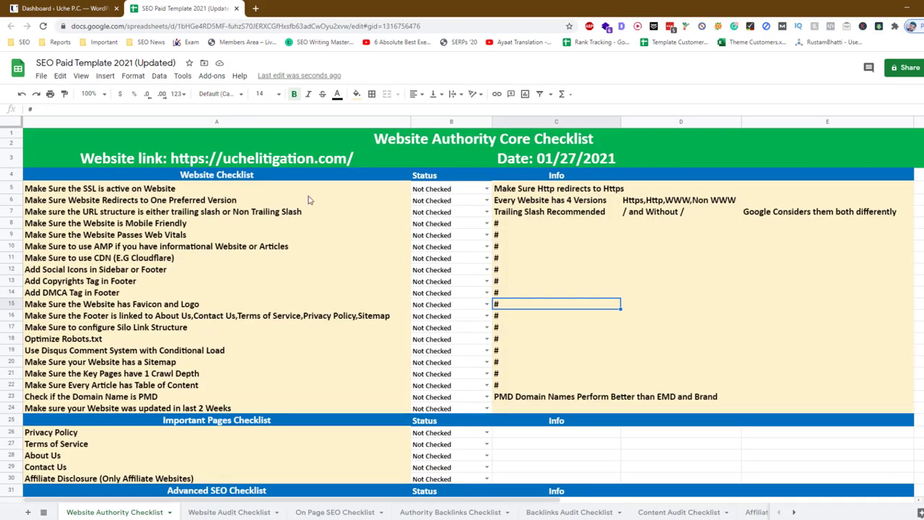
{"action": "key", "text": "ctrl+t"}
{"action": "type", "text": "https://uchelitigation.com/"}
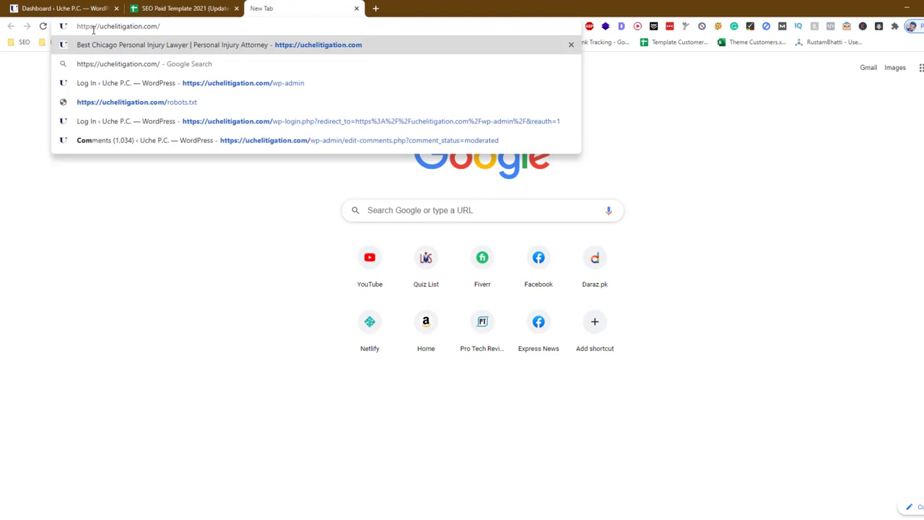
{"action": "double_click", "coordinate": [92, 27]}
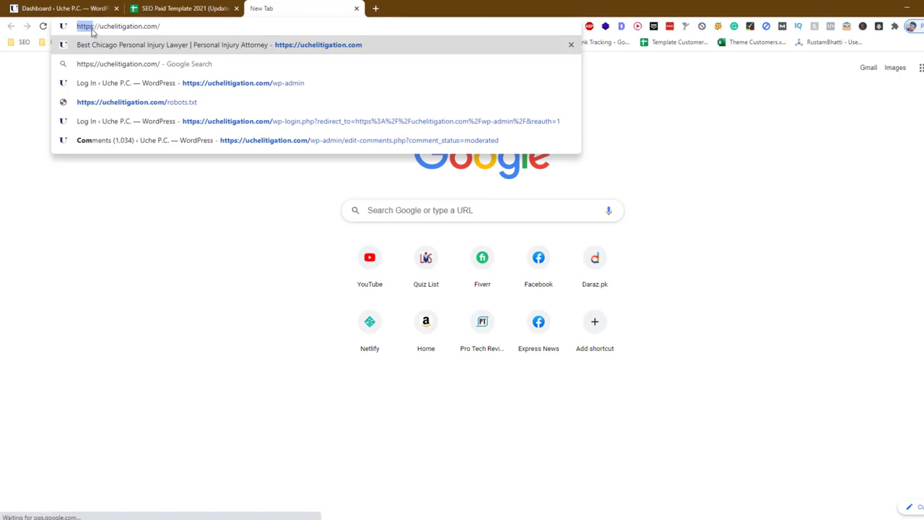
{"action": "left_click", "coordinate": [93, 28]}
{"action": "key", "text": "Return"}
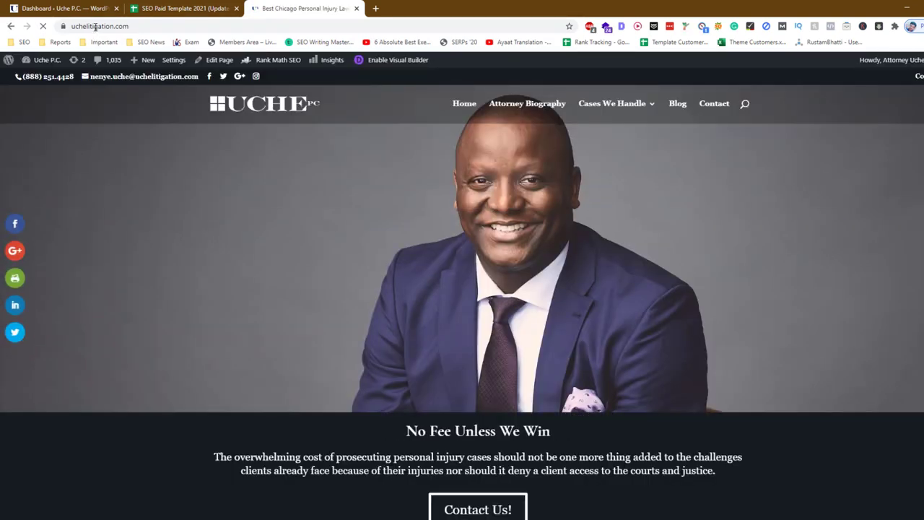
Step: Mark the SSL check in B5 as Pass, then start another blank tab
{"action": "left_click", "coordinate": [190, 8]}
{"action": "left_click", "coordinate": [488, 189]}
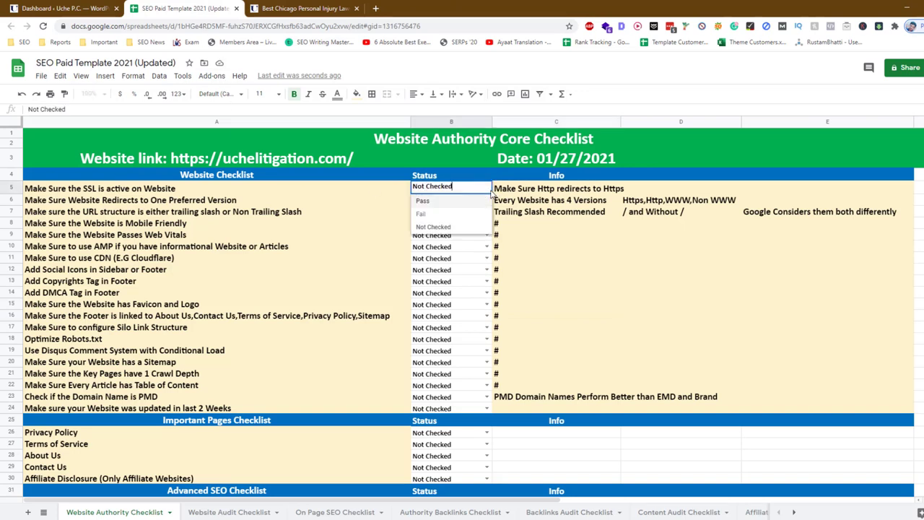
{"action": "left_click", "coordinate": [480, 203]}
{"action": "left_click", "coordinate": [465, 203]}
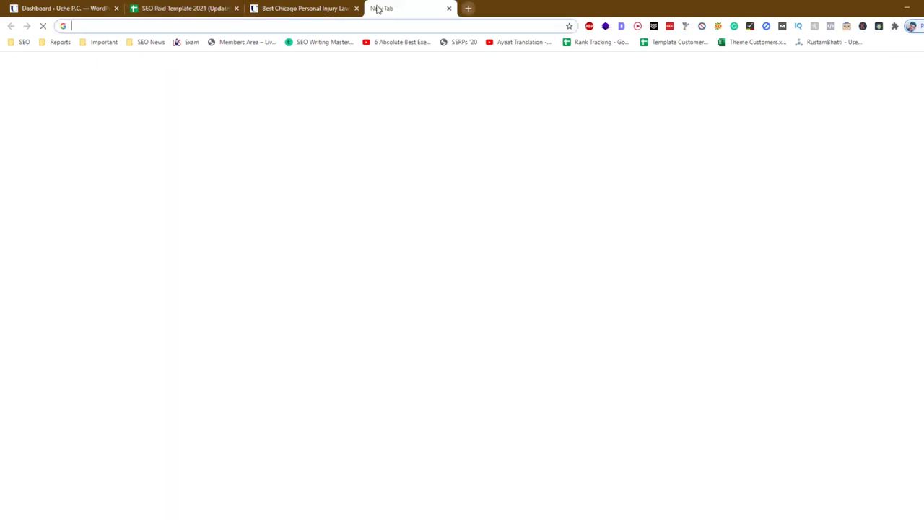
{"action": "left_click", "coordinate": [375, 8]}
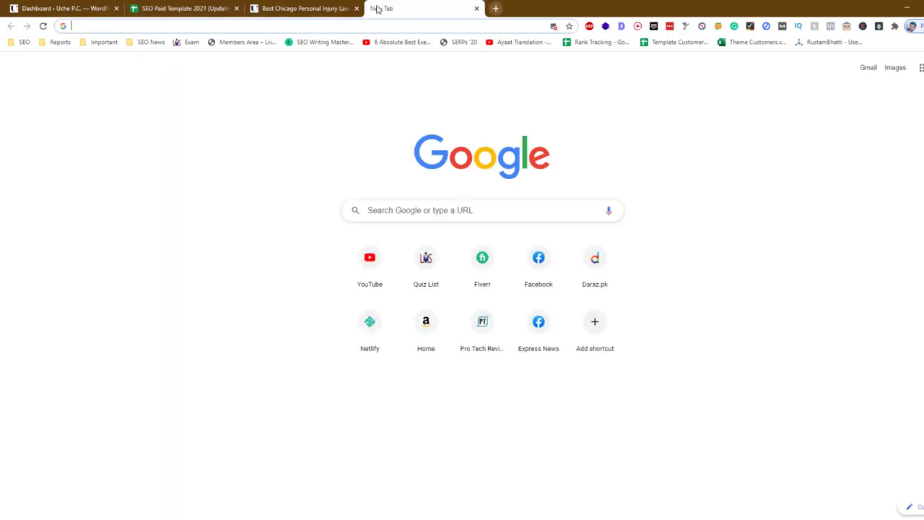
Step: Open httpstatus.io and paste the site address four times into the URLs box
{"action": "type", "text": "htt"}
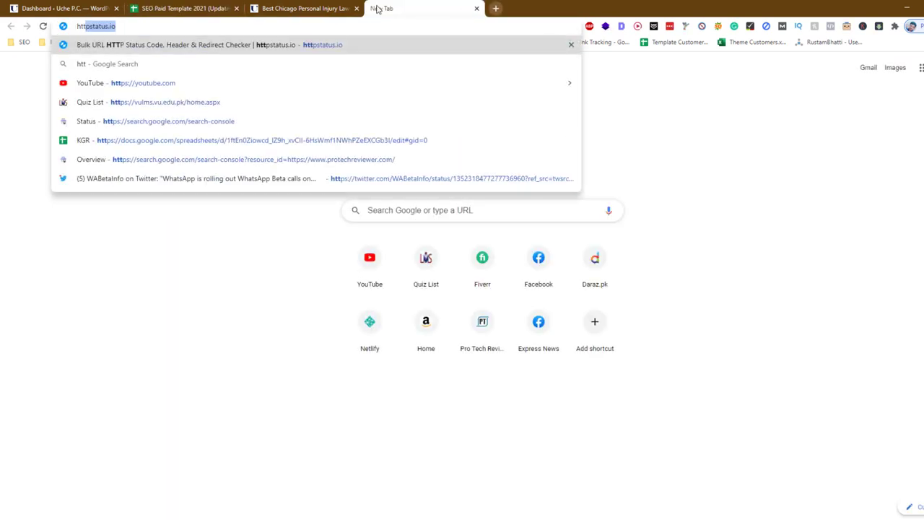
{"action": "type", "text": "pstatus."}
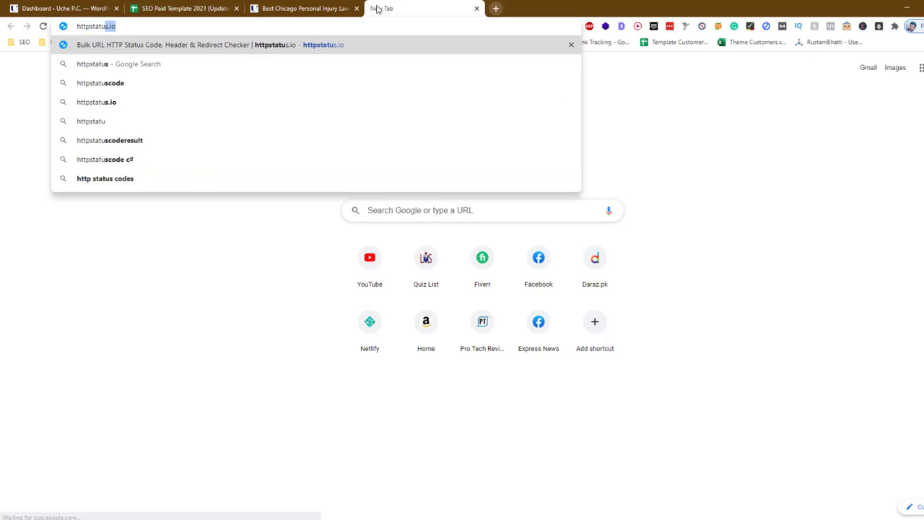
{"action": "type", "text": "io"}
{"action": "key", "text": "Return"}
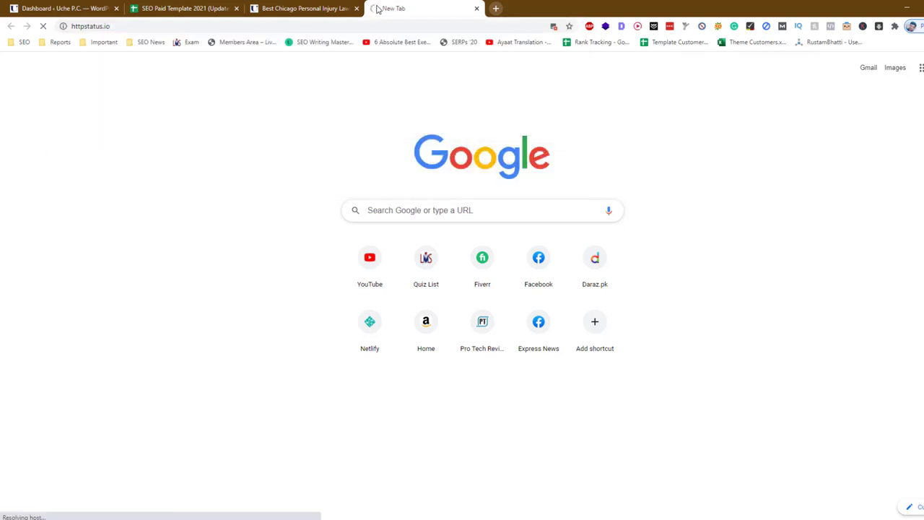
{"action": "left_click", "coordinate": [327, 9]}
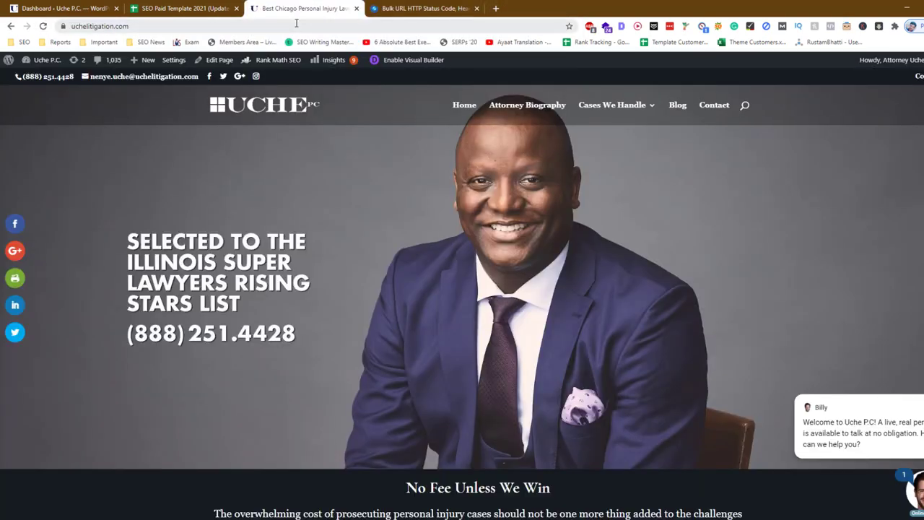
{"action": "key", "text": "ctrl+c"}
{"action": "left_click", "coordinate": [404, 8]}
{"action": "left_click", "coordinate": [439, 283]}
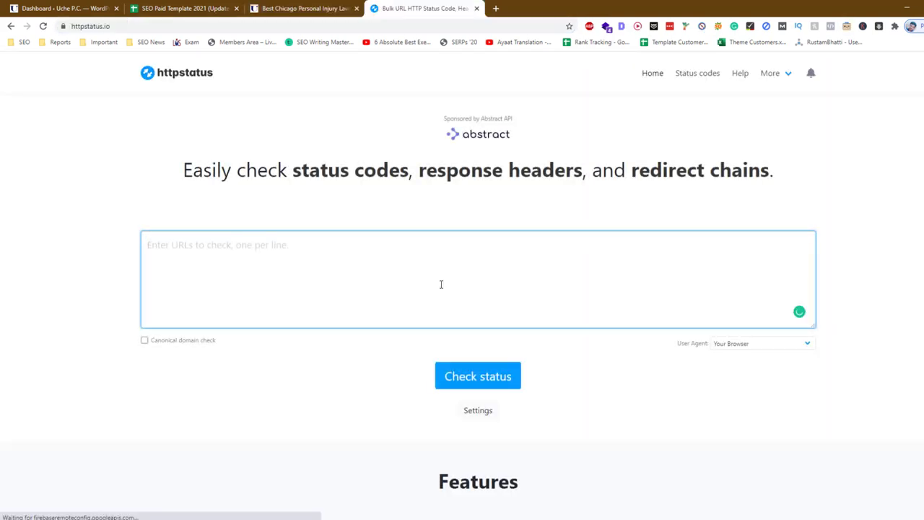
{"action": "key", "text": "ctrl+v"}
{"action": "key", "text": "Return"}
{"action": "key", "text": "ctrl+v"}
{"action": "key", "text": "Return"}
{"action": "key", "text": "ctrl+v"}
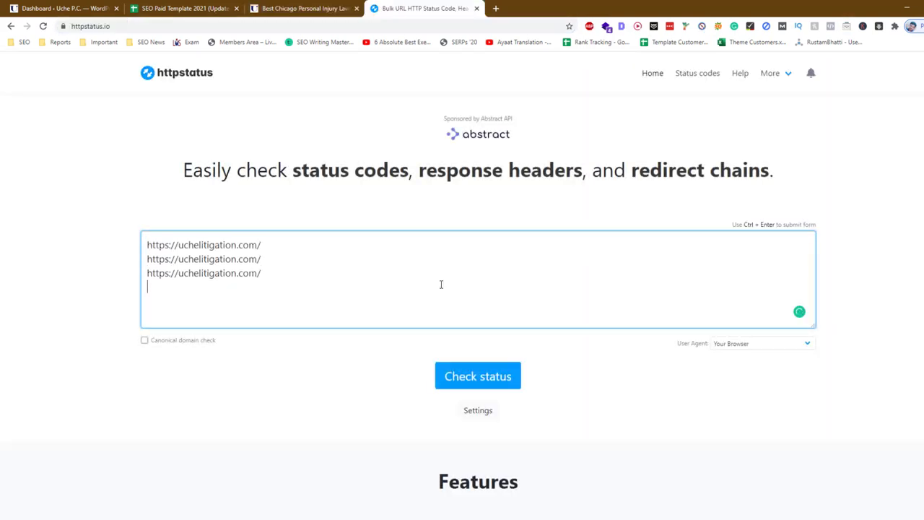
{"action": "key", "text": "ctrl+v"}
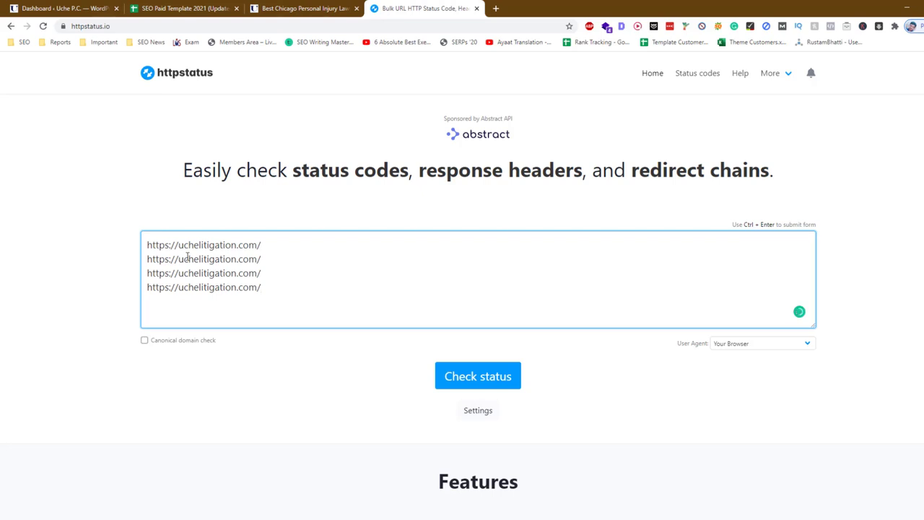
Step: Turn the four lines into the http/https and www variants and check their redirect statuses
{"action": "left_click", "coordinate": [179, 258]}
{"action": "type", "text": "www."}
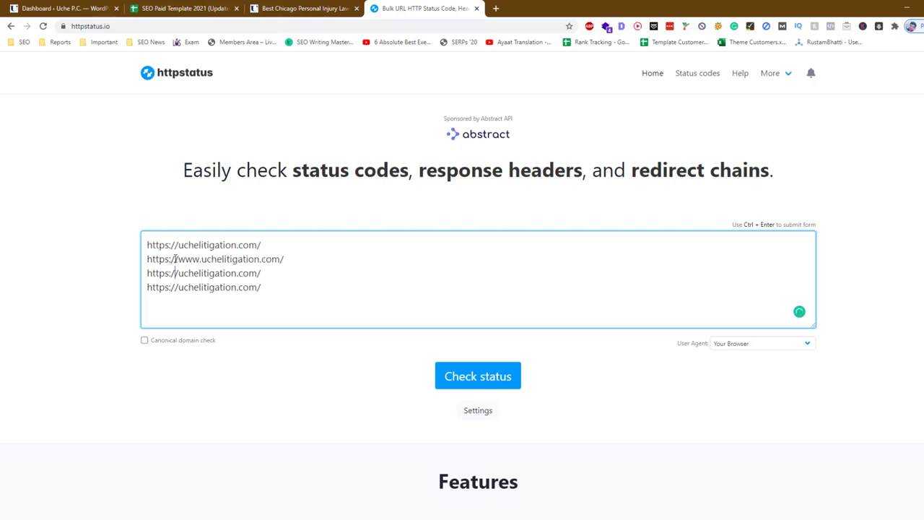
{"action": "key", "text": "Down"}
{"action": "key", "text": "BackSpace"}
{"action": "key", "text": "BackSpace"}
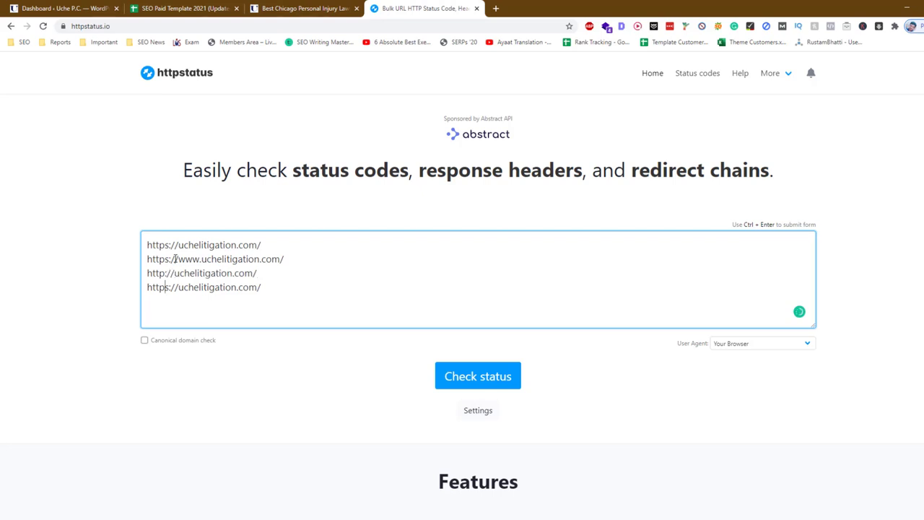
{"action": "key", "text": "BackSpace"}
{"action": "type", "text": "www."}
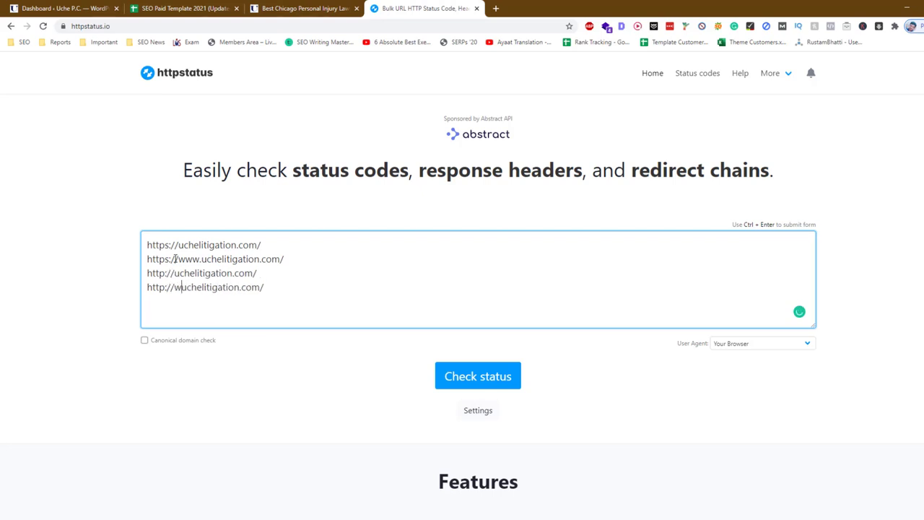
{"action": "left_click", "coordinate": [451, 388]}
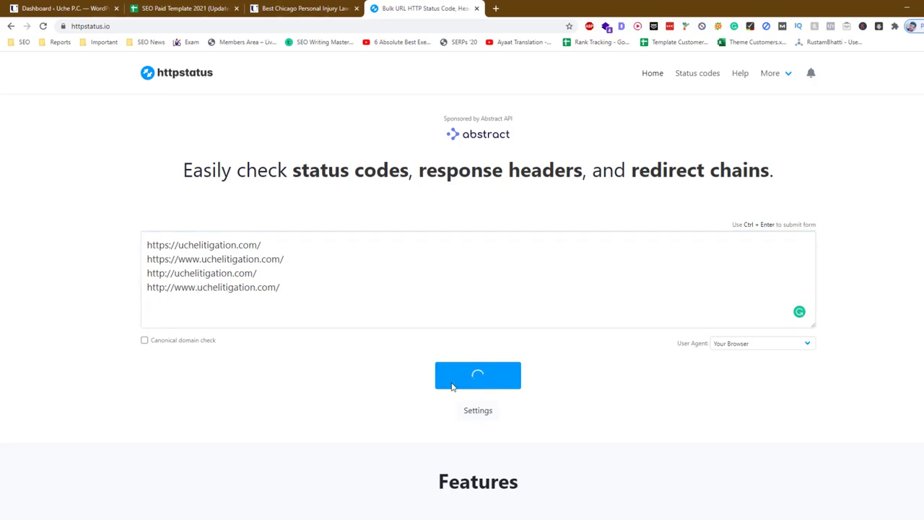
{"action": "scroll", "coordinate": [452, 388], "scroll_direction": "down", "scroll_amount": 2}
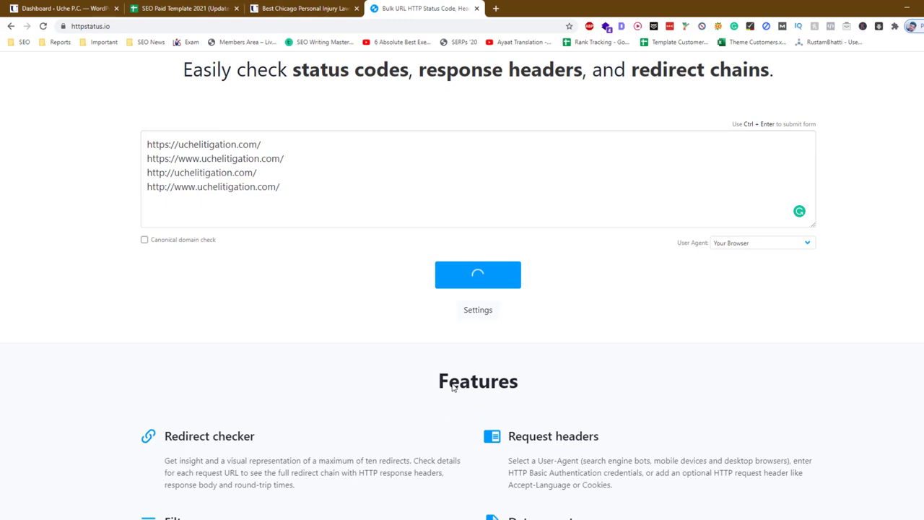
{"action": "scroll", "coordinate": [453, 386], "scroll_direction": "down", "scroll_amount": 2}
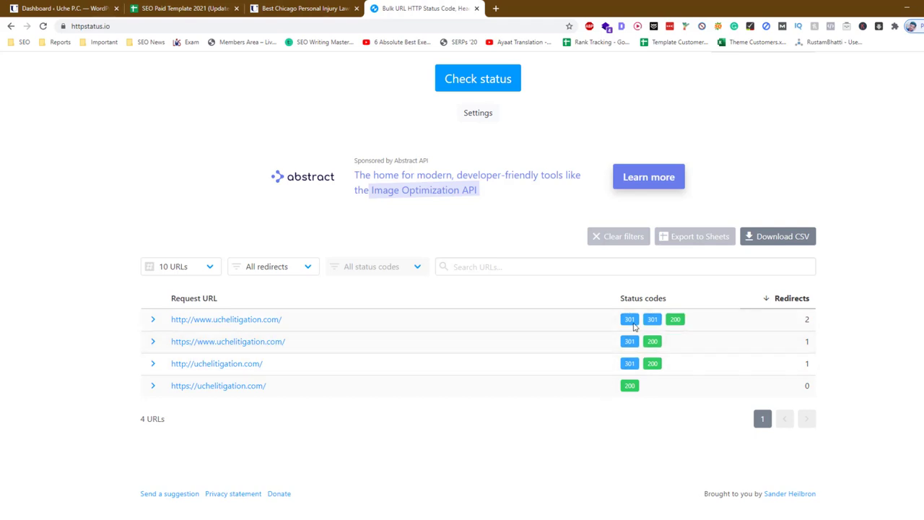
{"action": "mouse_move", "coordinate": [629, 342]}
{"action": "mouse_move", "coordinate": [650, 321]}
Step: Mark the one-preferred-version redirect check in B6 as Pass
{"action": "left_click", "coordinate": [184, 8]}
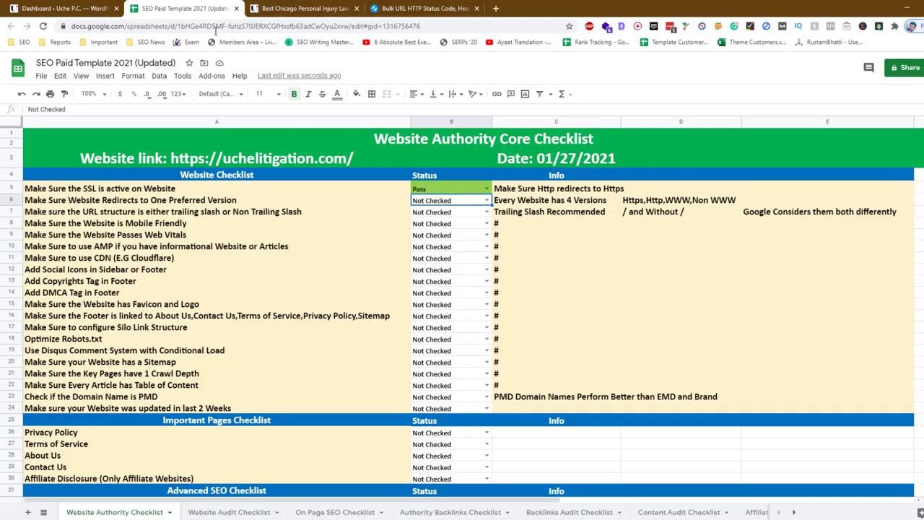
{"action": "left_click", "coordinate": [486, 201]}
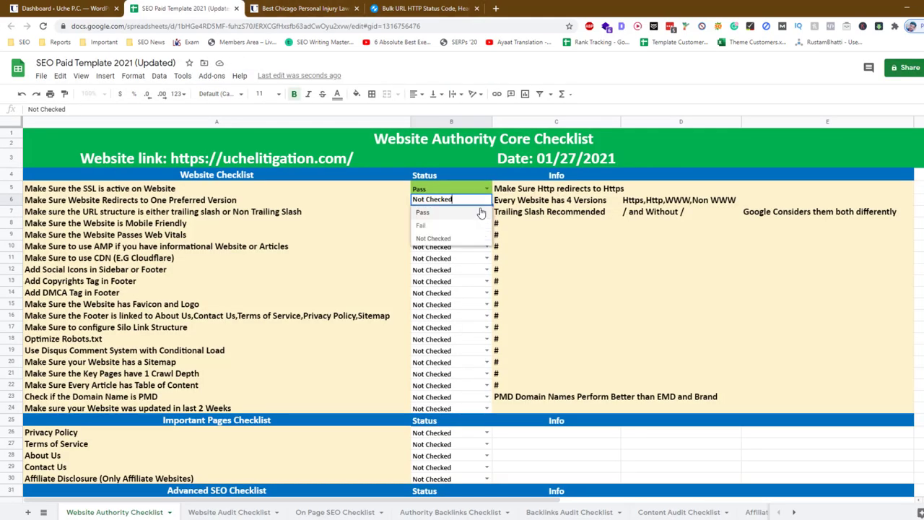
{"action": "left_click", "coordinate": [479, 210]}
{"action": "left_click", "coordinate": [279, 211]}
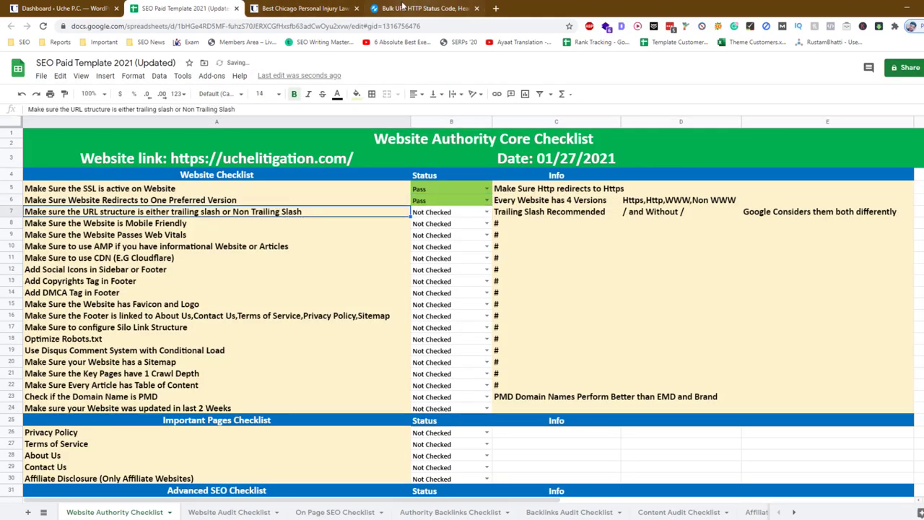
{"action": "left_click", "coordinate": [328, 10]}
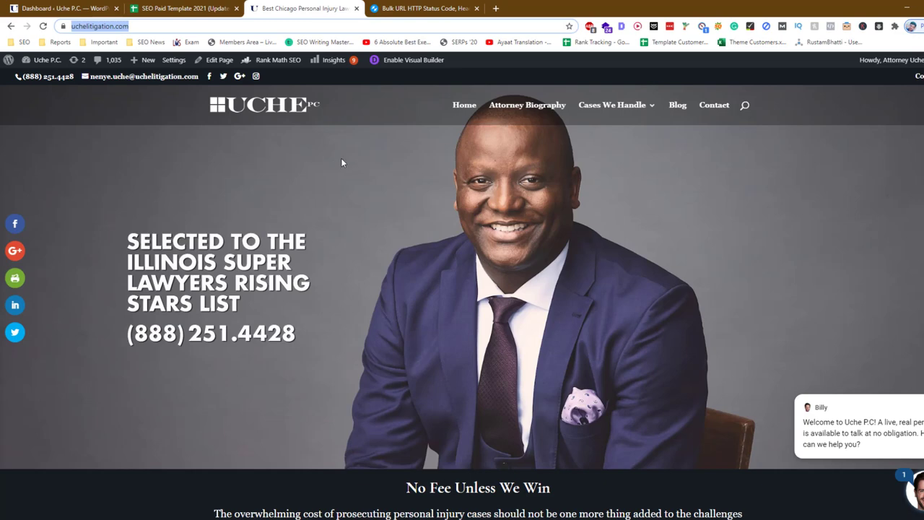
Step: Check the Attorney Biography URL with and without its trailing slash in httpstatus.io
{"action": "left_click", "coordinate": [506, 107]}
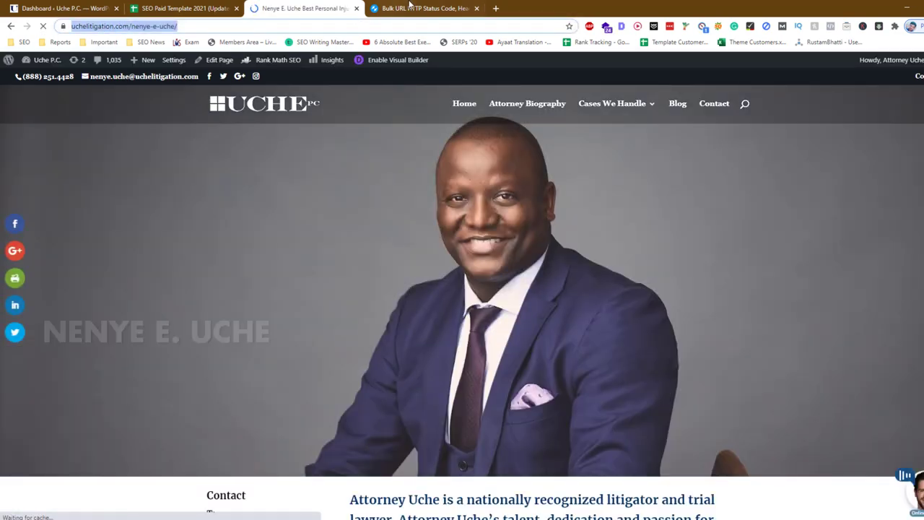
{"action": "left_click", "coordinate": [409, 7]}
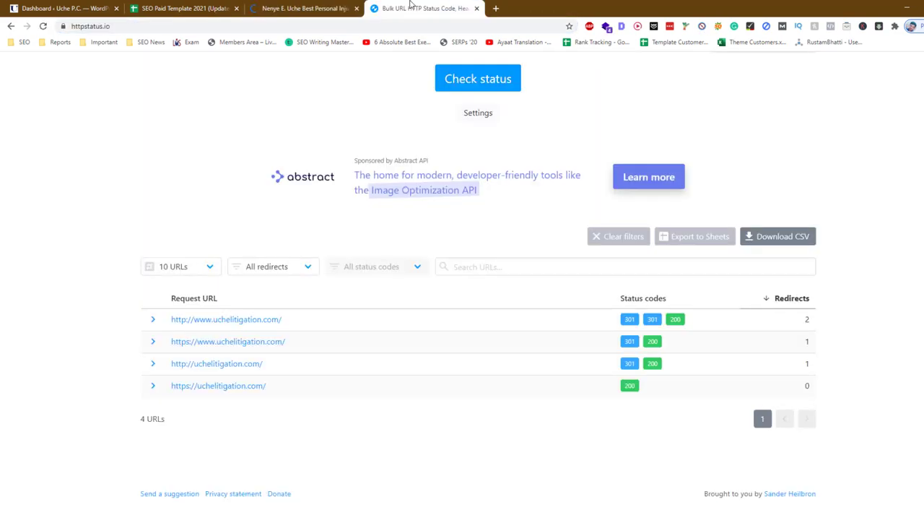
{"action": "scroll", "coordinate": [364, 226], "scroll_direction": "up", "scroll_amount": 3}
{"action": "left_click", "coordinate": [369, 182]}
{"action": "key", "text": "ctrl+a"}
{"action": "key", "text": "ctrl+v"}
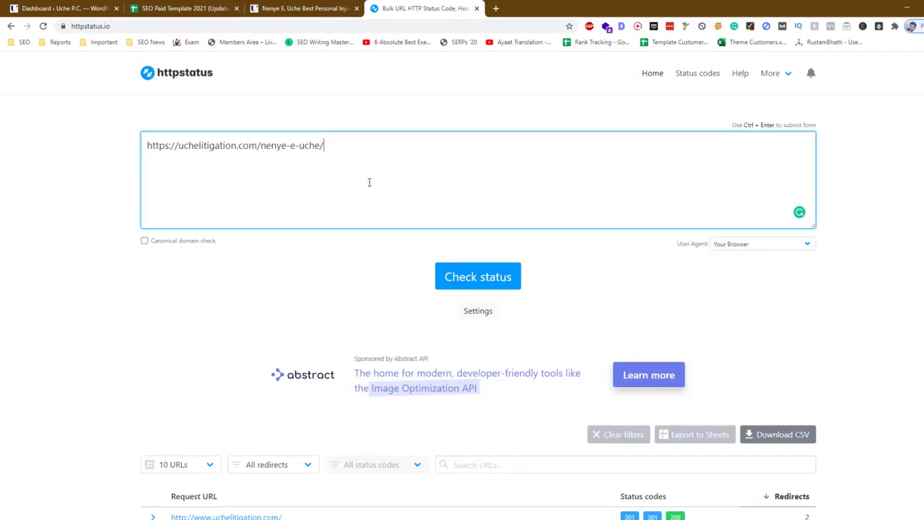
{"action": "key", "text": "ctrl+Return"}
{"action": "key", "text": "ctrl+v"}
{"action": "key", "text": "BackSpace"}
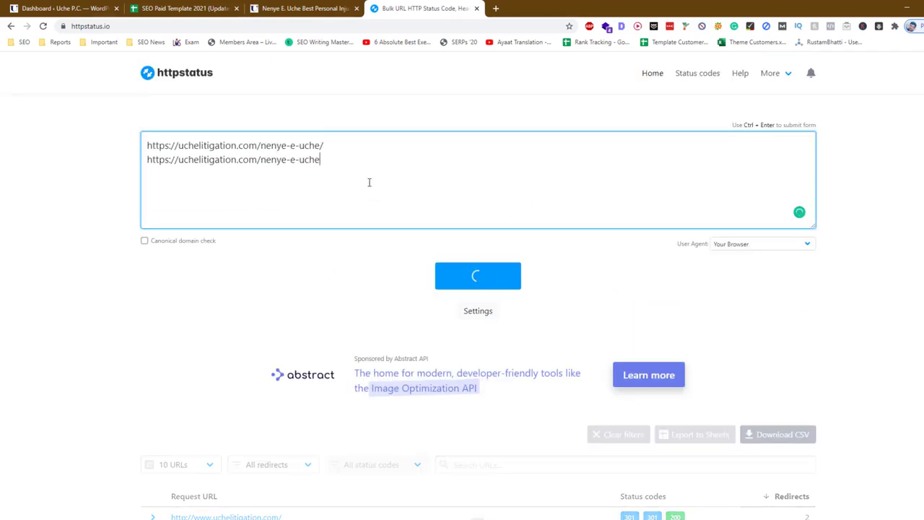
{"action": "scroll", "coordinate": [370, 182], "scroll_direction": "up", "scroll_amount": 3}
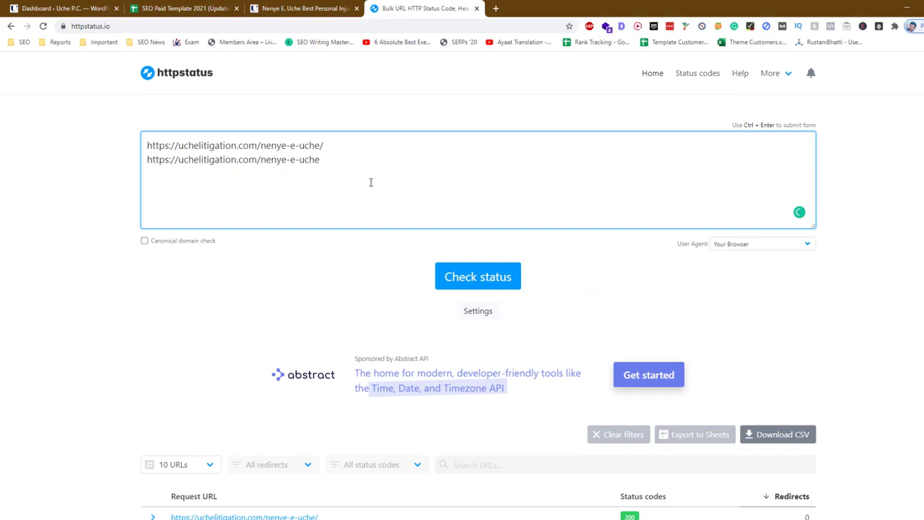
{"action": "left_click", "coordinate": [486, 278]}
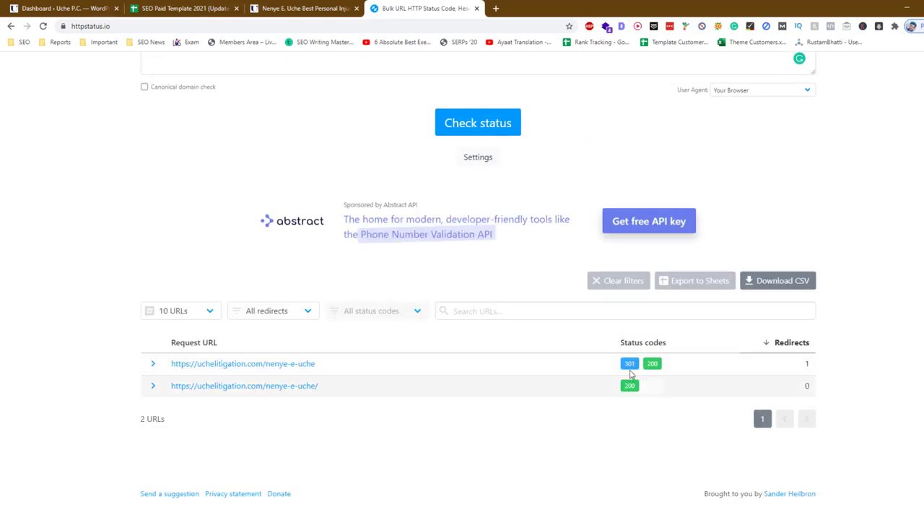
{"action": "mouse_move", "coordinate": [631, 365]}
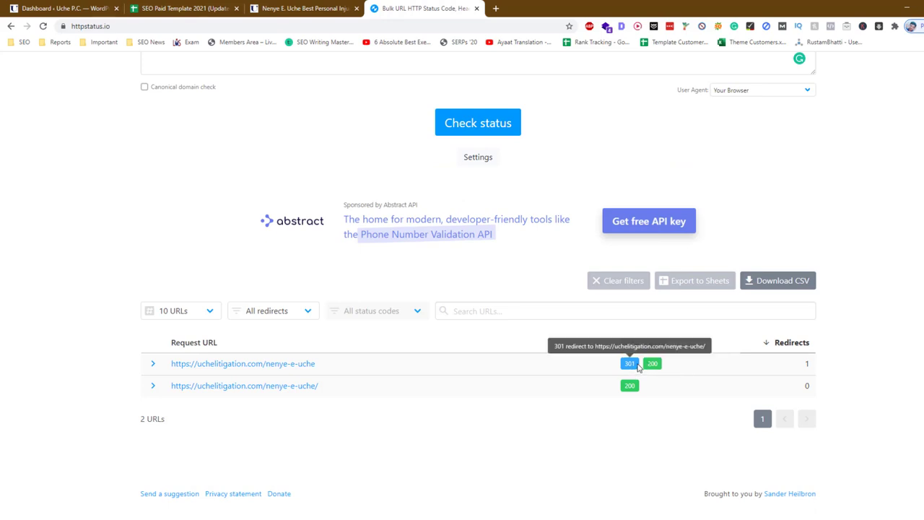
Step: Mark the URL structure check in B7 as Pass
{"action": "left_click", "coordinate": [184, 8]}
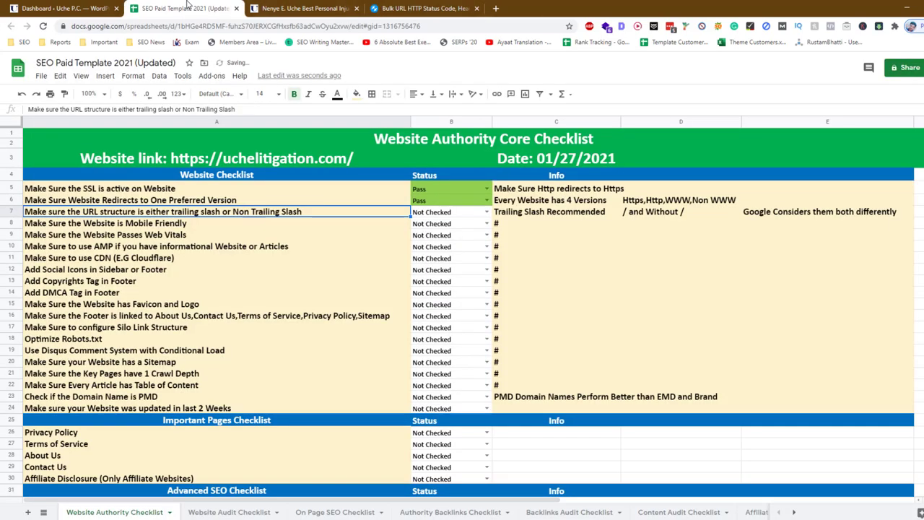
{"action": "left_click", "coordinate": [487, 213]}
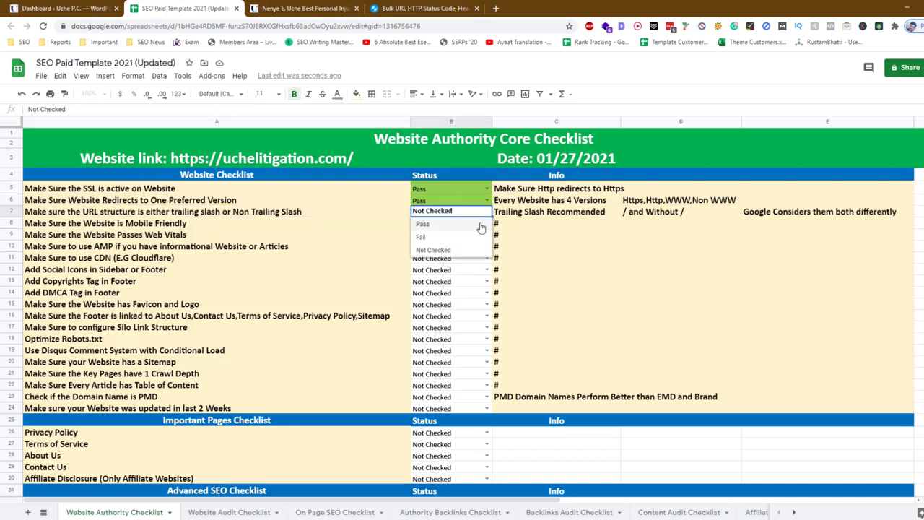
{"action": "left_click", "coordinate": [423, 224]}
{"action": "left_click", "coordinate": [473, 228]}
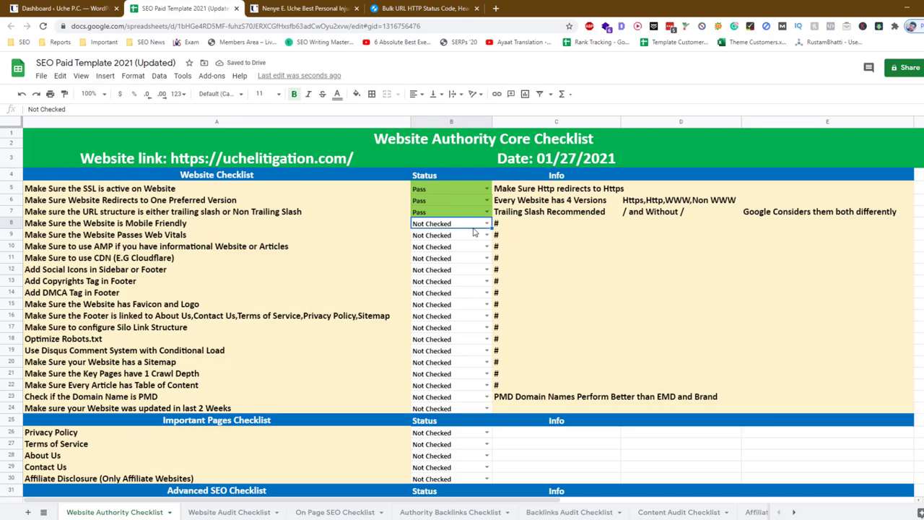
Step: Open the Google Mobile-Friendly Test page in a new tab
{"action": "key", "text": "ctrl+t"}
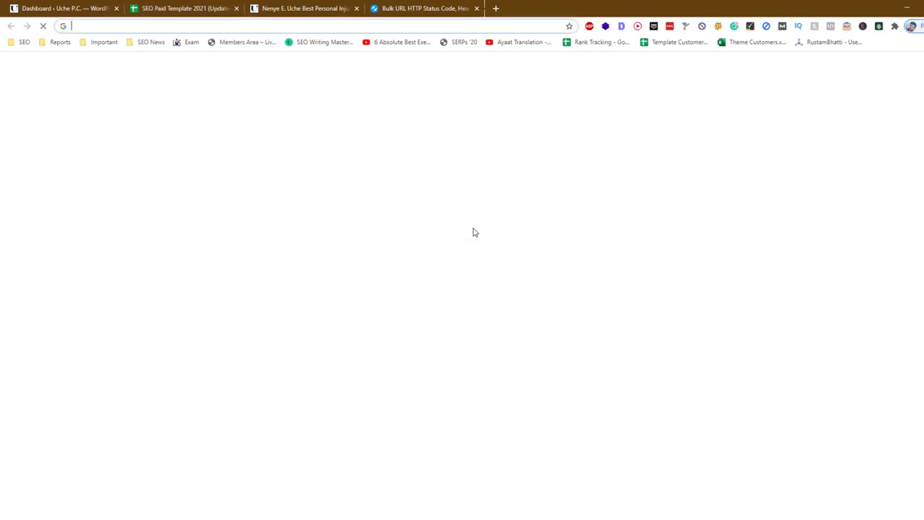
{"action": "type", "text": "google mobi"}
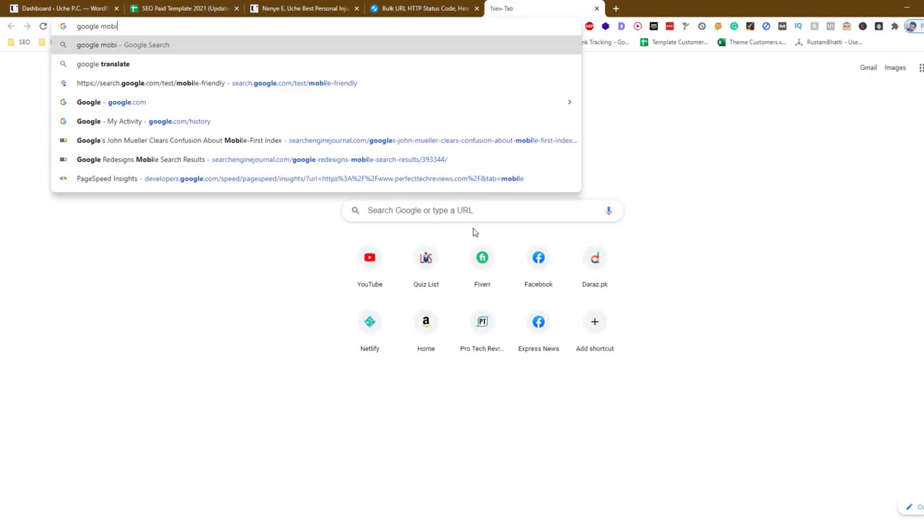
{"action": "type", "text": "le friend"}
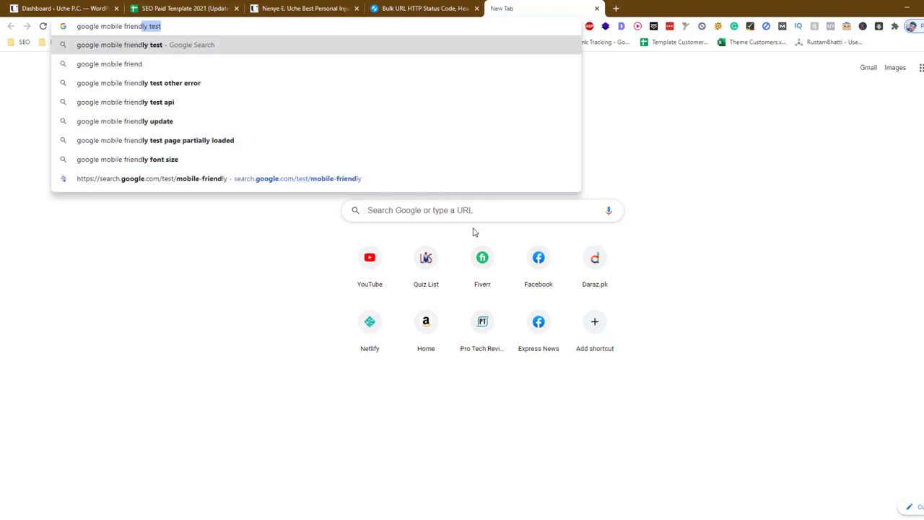
{"action": "key", "text": "Down"}
{"action": "key", "text": "Down"}
{"action": "key", "text": "Down"}
{"action": "key", "text": "Down"}
{"action": "key", "text": "Down"}
{"action": "key", "text": "Down"}
{"action": "key", "text": "Down"}
{"action": "key", "text": "Return"}
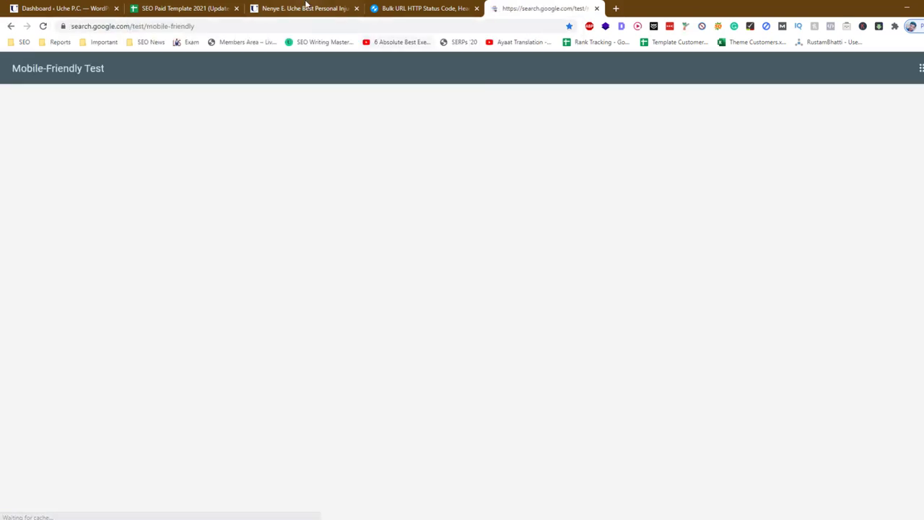
Step: Test the attorney bio page URL, which reports Page is mobile friendly
{"action": "left_click", "coordinate": [306, 8]}
{"action": "key", "text": "ctrl+c"}
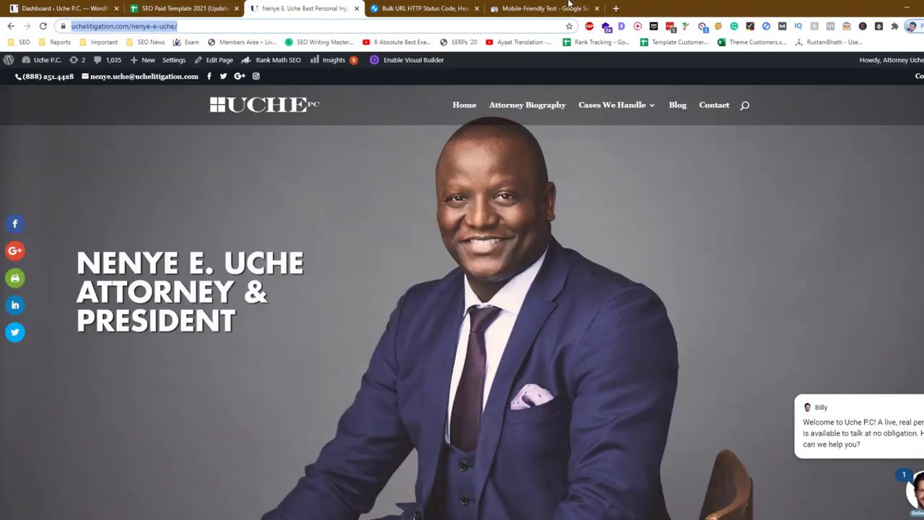
{"action": "left_click", "coordinate": [543, 8]}
{"action": "key", "text": "ctrl+v"}
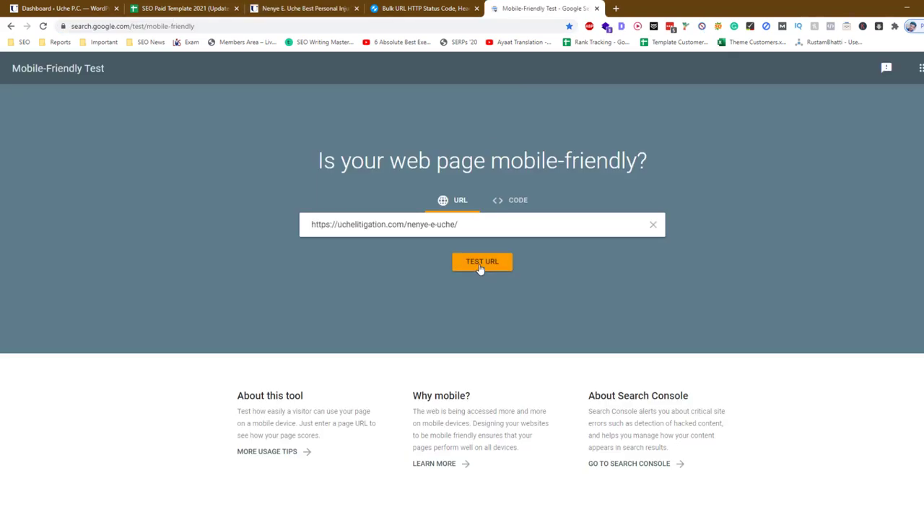
{"action": "left_click", "coordinate": [480, 268]}
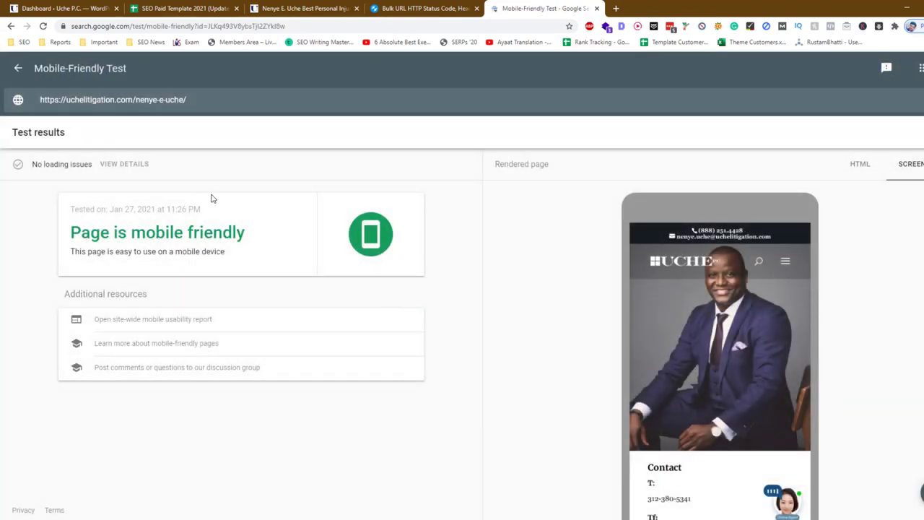
{"action": "triple_click", "coordinate": [214, 229]}
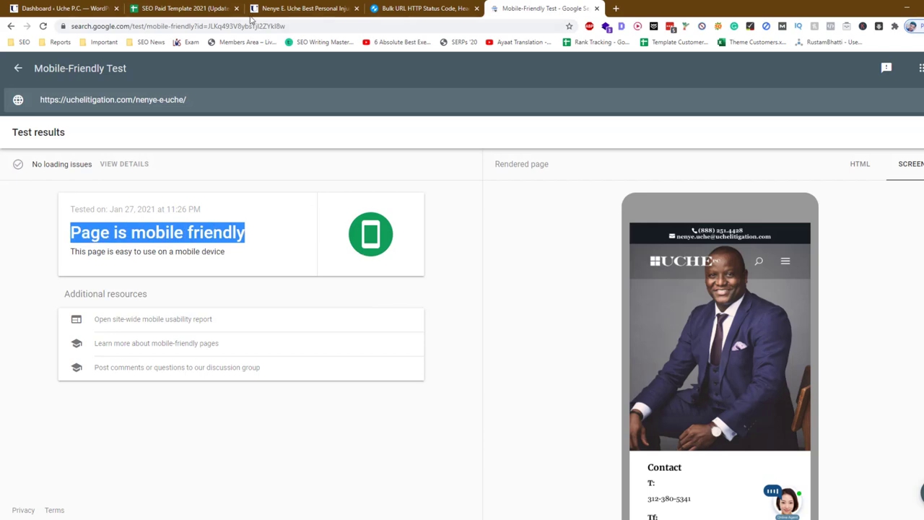
{"action": "left_click", "coordinate": [181, 8]}
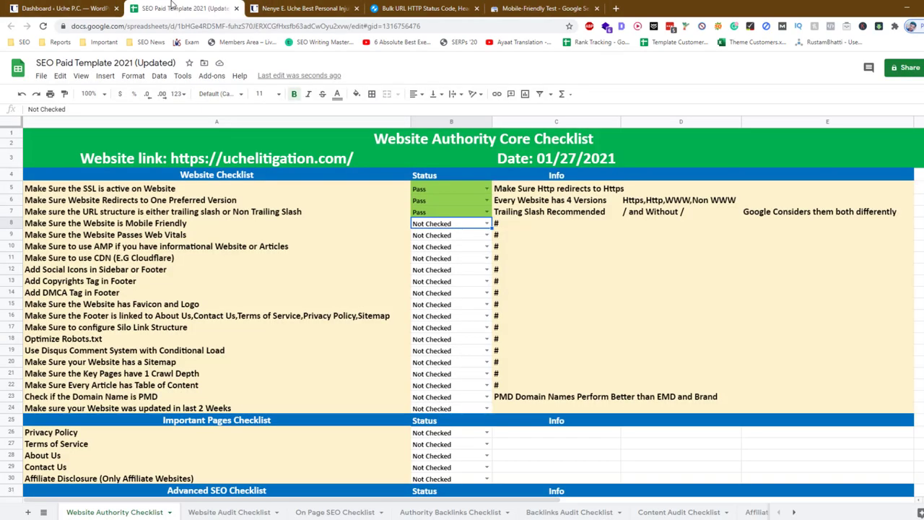
Step: Mark the mobile-friendly row Pass, move to the Web Vitals status cell, and open a blank tab
{"action": "left_click", "coordinate": [486, 224]}
{"action": "left_click", "coordinate": [471, 237]}
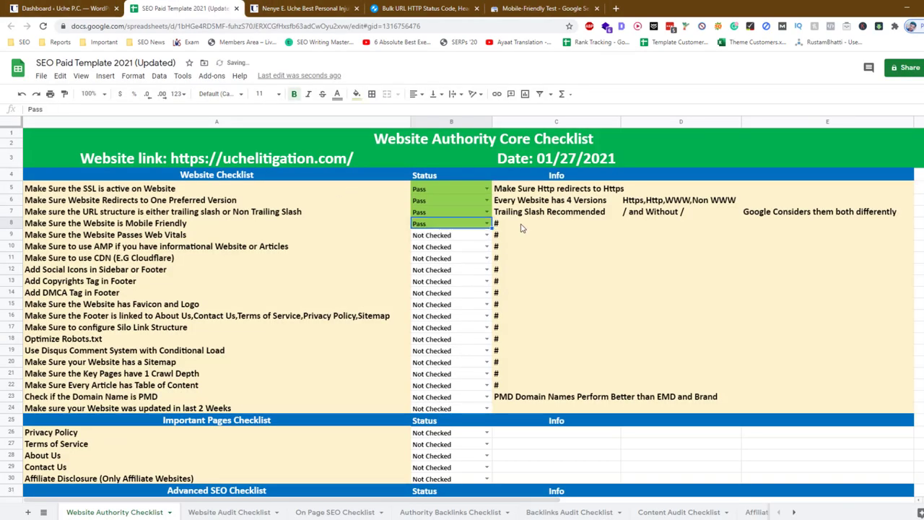
{"action": "left_click", "coordinate": [522, 227]}
{"action": "double_click", "coordinate": [519, 225]}
{"action": "key", "text": "Return"}
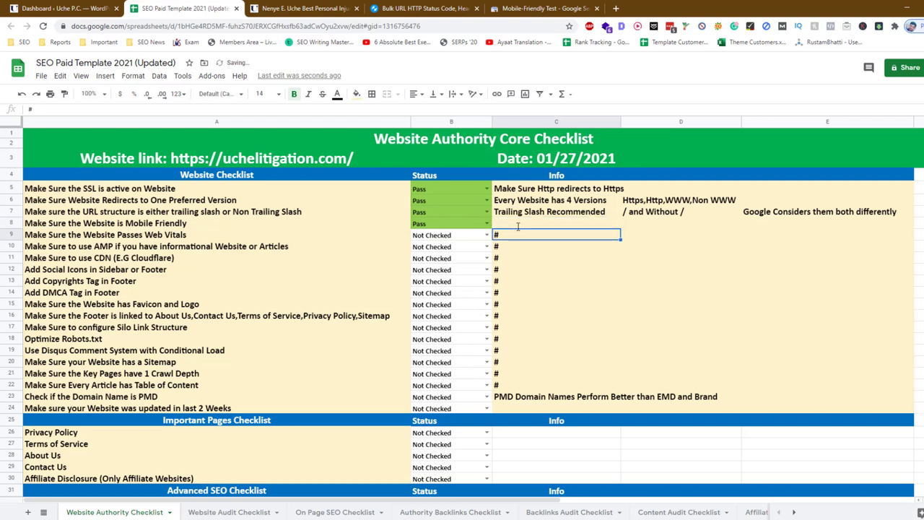
{"action": "key", "text": "Left"}
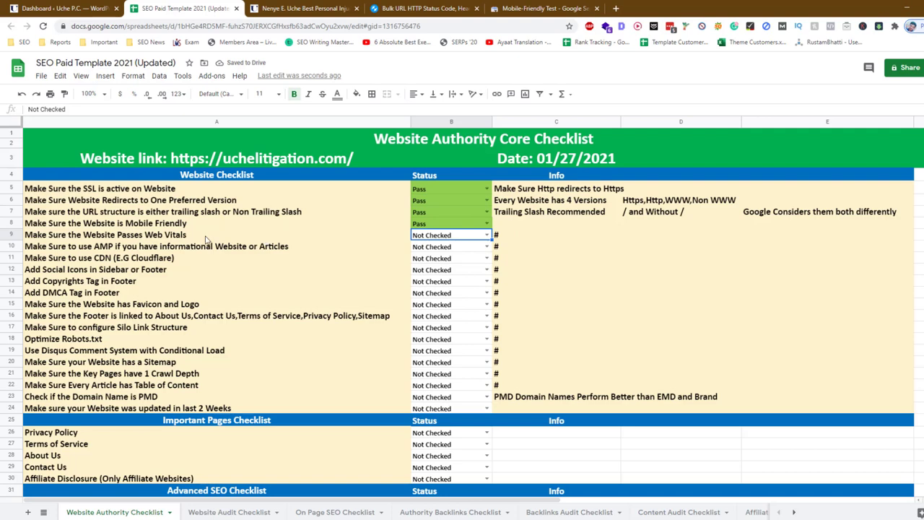
{"action": "key", "text": "ctrl+t"}
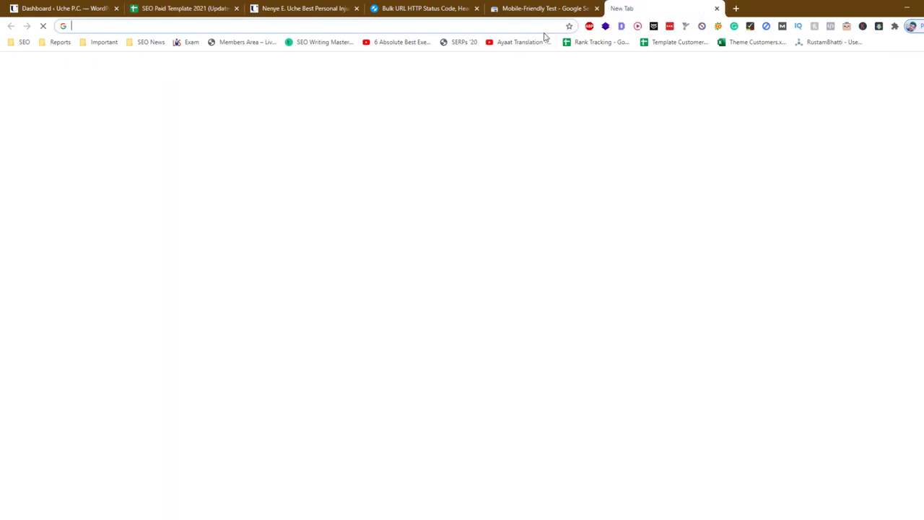
Step: Try loading PageSpeed Insights for the site root from an address-bar suggestion
{"action": "type", "text": "gppg"}
{"action": "key", "text": "BackSpace"}
{"action": "key", "text": "BackSpace"}
{"action": "key", "text": "BackSpace"}
{"action": "type", "text": "o"}
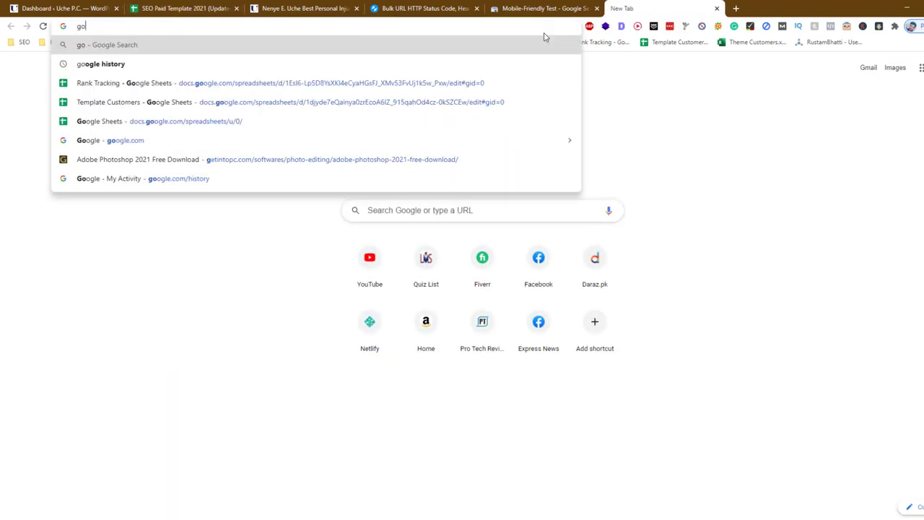
{"action": "type", "text": "ogle page"}
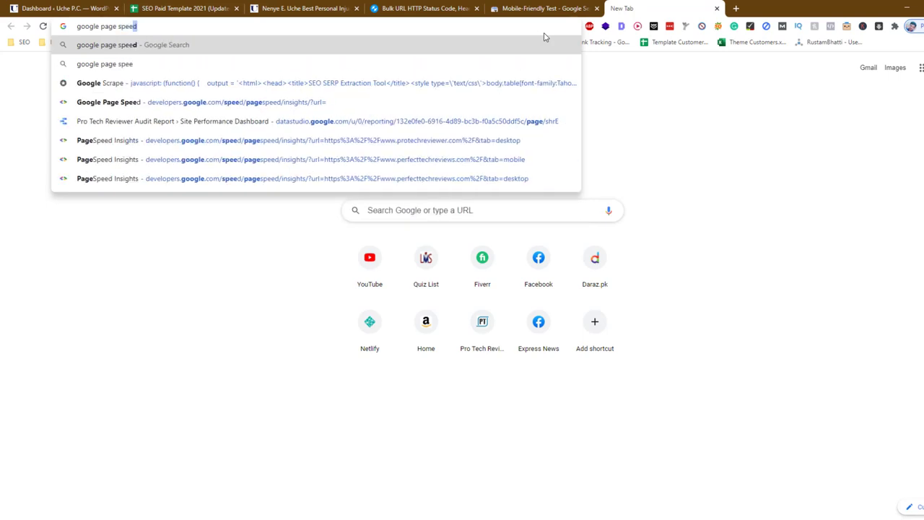
{"action": "key", "text": "Down"}
{"action": "key", "text": "Down"}
{"action": "key", "text": "Down"}
{"action": "key", "text": "ctrl+v"}
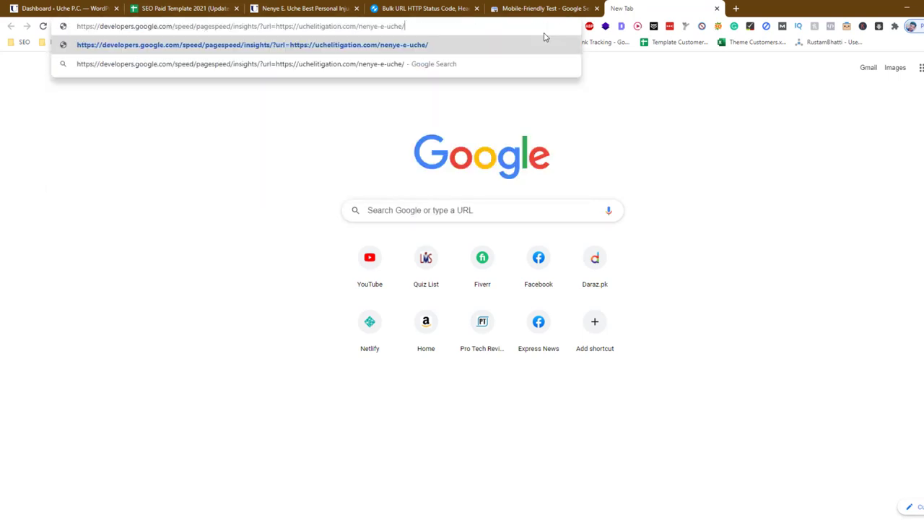
{"action": "key", "text": "BackSpace"}
{"action": "key", "text": "BackSpace"}
{"action": "key", "text": "BackSpace"}
{"action": "key", "text": "BackSpace"}
{"action": "key", "text": "BackSpace"}
{"action": "key", "text": "BackSpace"}
{"action": "key", "text": "BackSpace"}
{"action": "key", "text": "BackSpace"}
{"action": "key", "text": "BackSpace"}
{"action": "key", "text": "BackSpace"}
{"action": "key", "text": "BackSpace"}
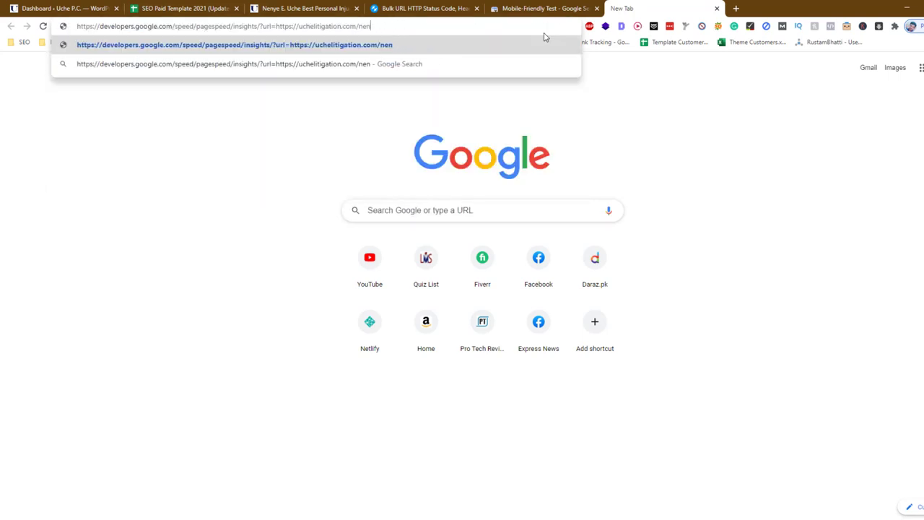
{"action": "key", "text": "BackSpace"}
{"action": "key", "text": "BackSpace"}
{"action": "key", "text": "Return"}
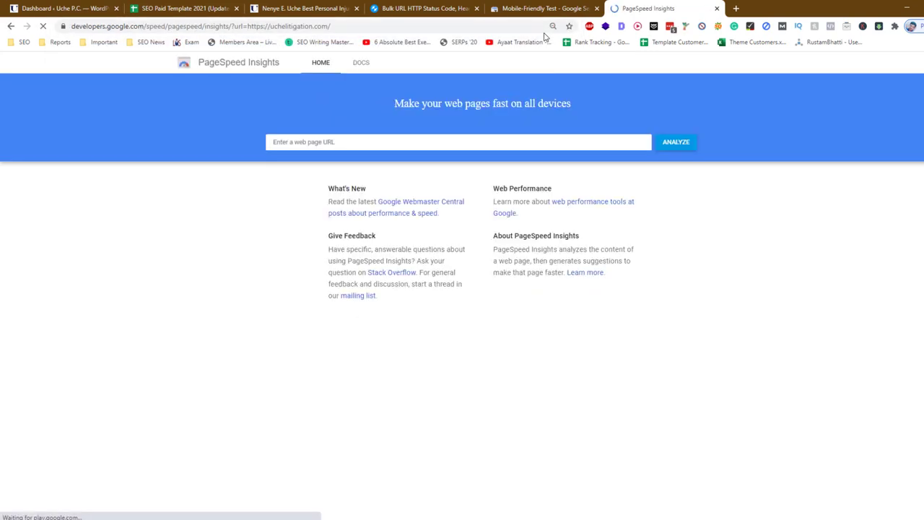
{"action": "key", "text": "ctrl+t"}
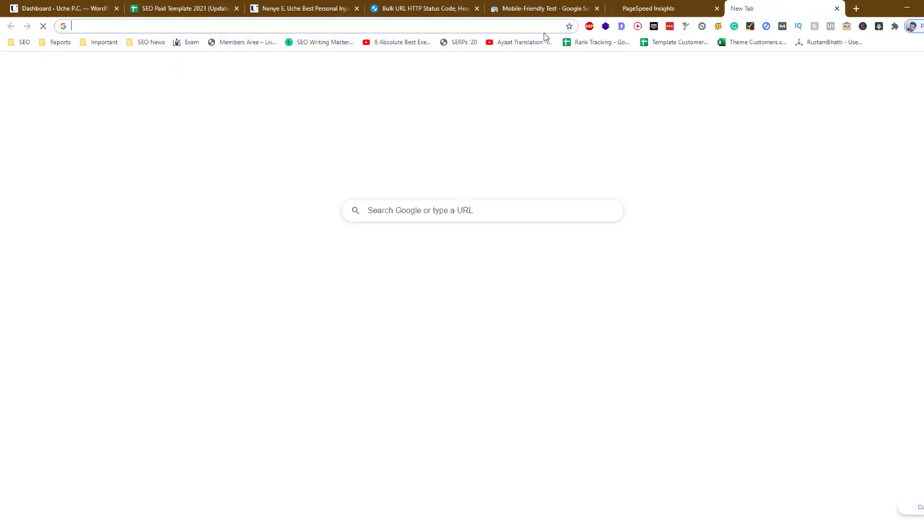
{"action": "type", "text": "google page speed"}
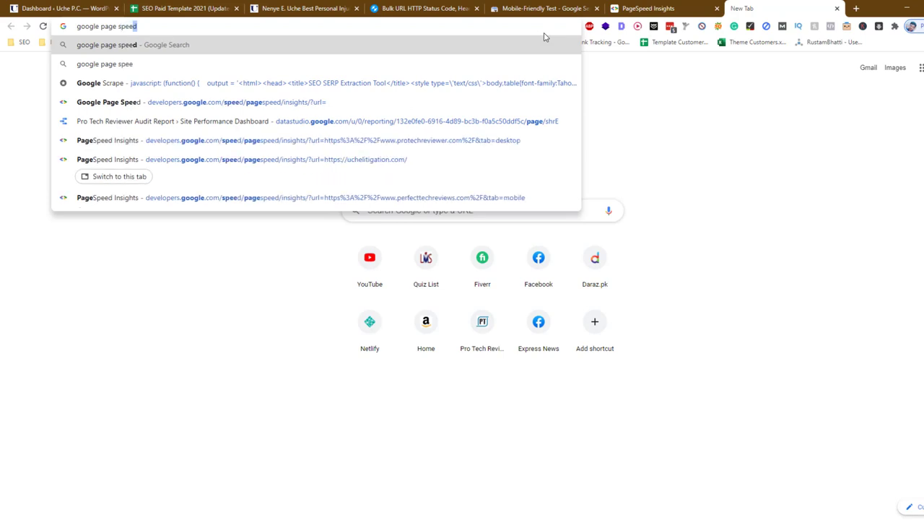
{"action": "key", "text": "Return"}
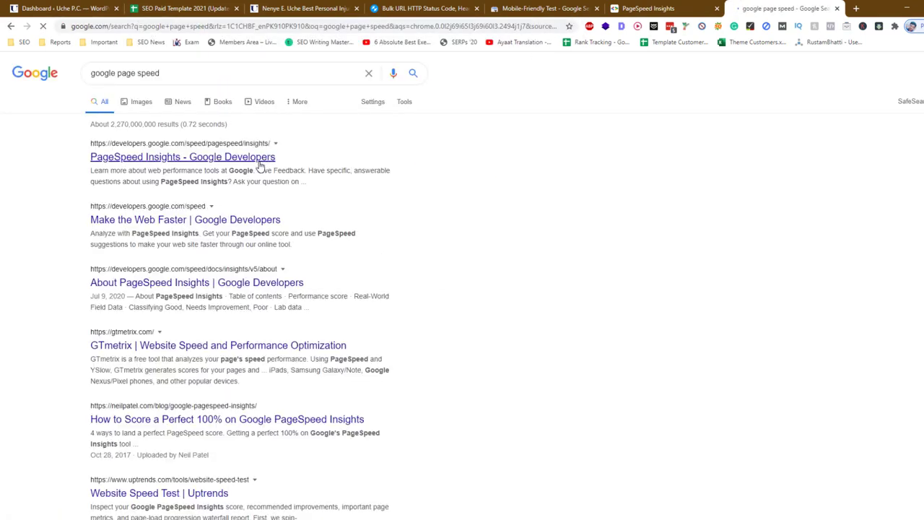
{"action": "left_click", "coordinate": [258, 160]}
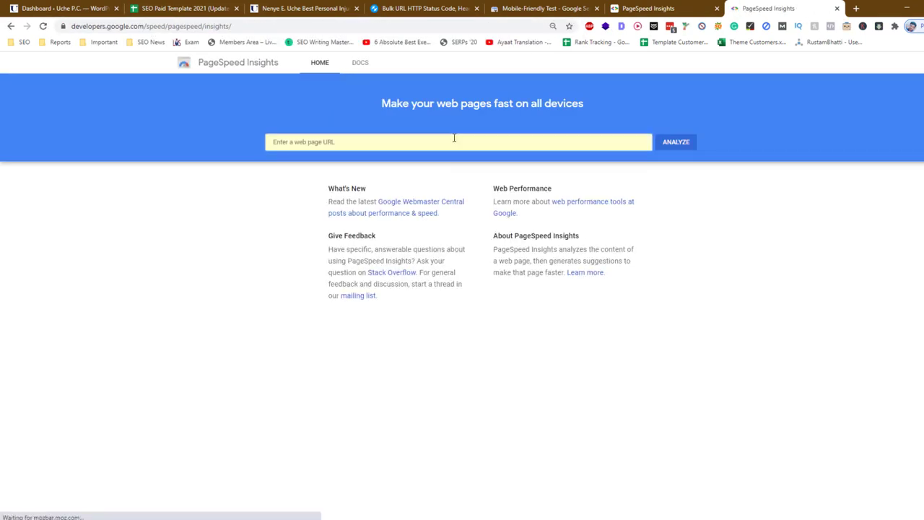
{"action": "key", "text": "ctrl+v"}
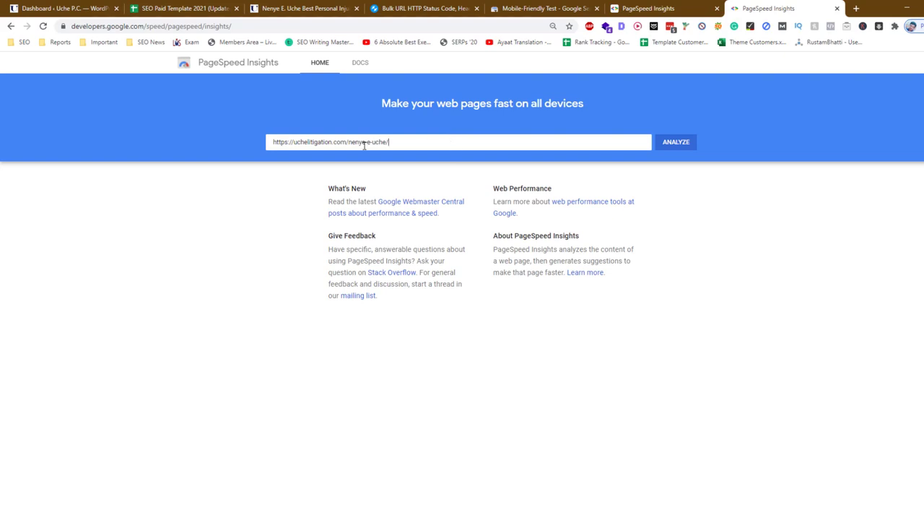
{"action": "left_click_drag", "start_coordinate": [350, 142], "coordinate": [391, 142]}
{"action": "key", "text": "BackSpace"}
{"action": "key", "text": "Return"}
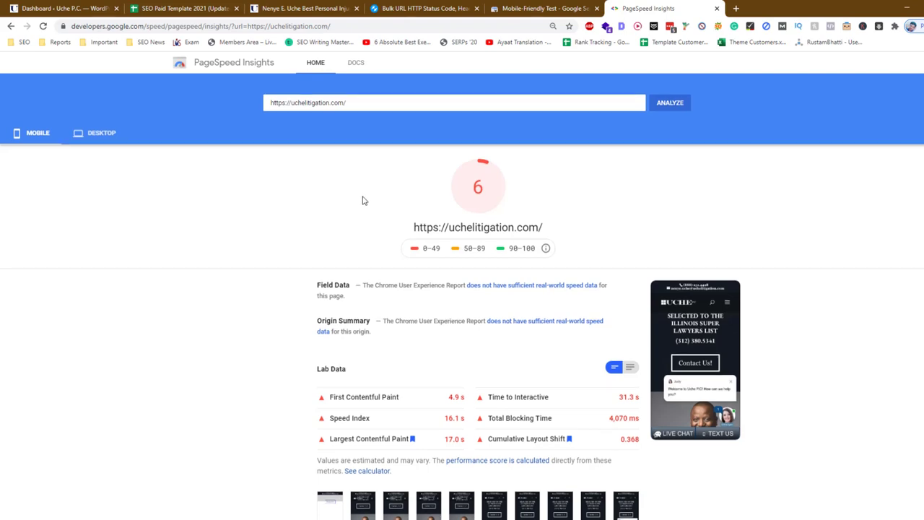
Step: Expand the Remove unused JavaScript, Eliminate render-blocking resources and Remove unused CSS opportunities
{"action": "scroll", "coordinate": [363, 200], "scroll_direction": "down", "scroll_amount": 2}
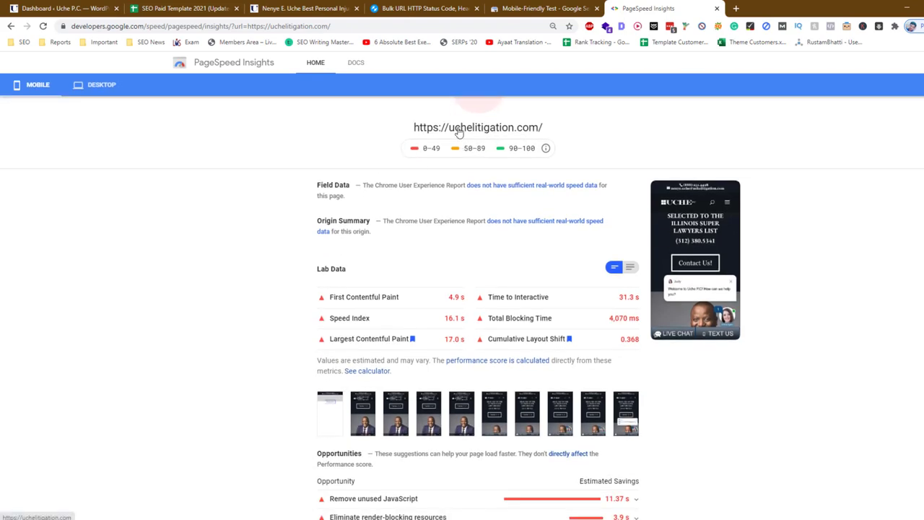
{"action": "scroll", "coordinate": [459, 132], "scroll_direction": "up", "scroll_amount": 2}
{"action": "scroll", "coordinate": [505, 292], "scroll_direction": "down", "scroll_amount": 4}
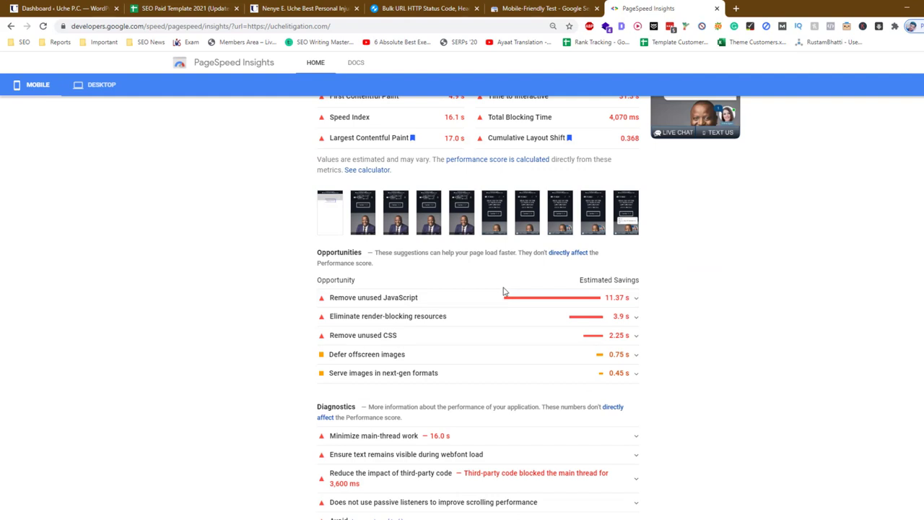
{"action": "left_click", "coordinate": [512, 297]}
{"action": "scroll", "coordinate": [514, 298], "scroll_direction": "down", "scroll_amount": 1}
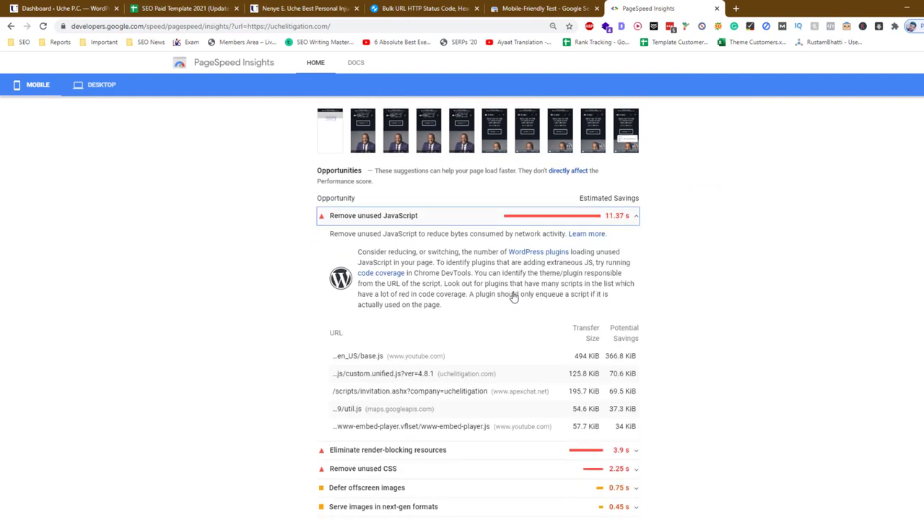
{"action": "scroll", "coordinate": [514, 297], "scroll_direction": "down", "scroll_amount": 1}
{"action": "left_click", "coordinate": [554, 381]}
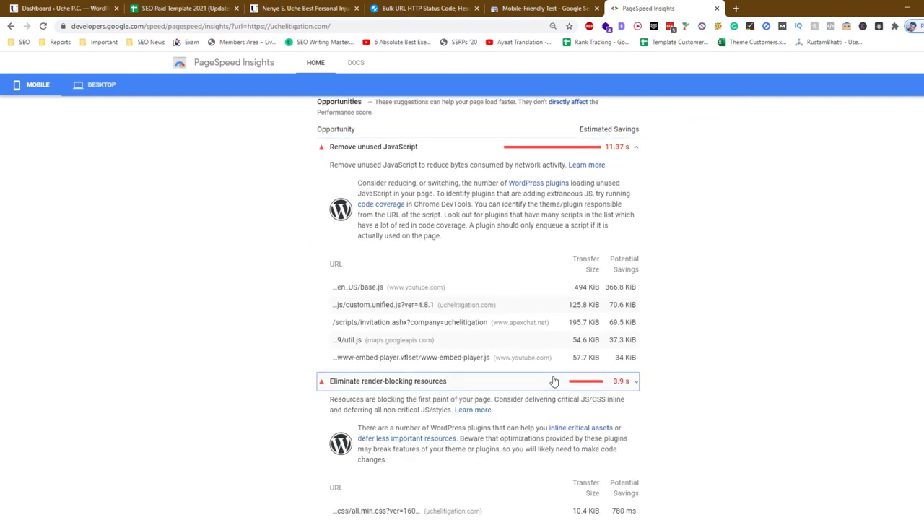
{"action": "scroll", "coordinate": [556, 358], "scroll_direction": "down", "scroll_amount": 10}
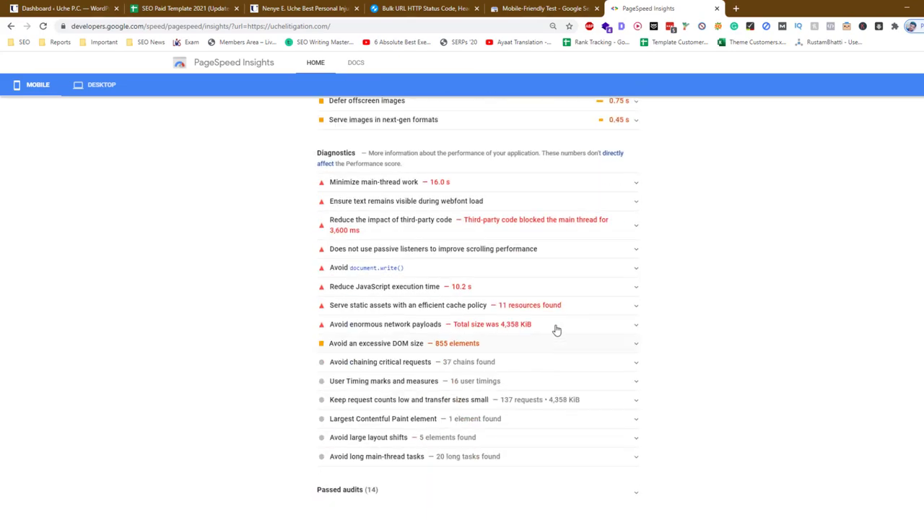
{"action": "scroll", "coordinate": [536, 128], "scroll_direction": "up", "scroll_amount": 2}
{"action": "left_click", "coordinate": [537, 181]}
{"action": "scroll", "coordinate": [537, 181], "scroll_direction": "down", "scroll_amount": 5}
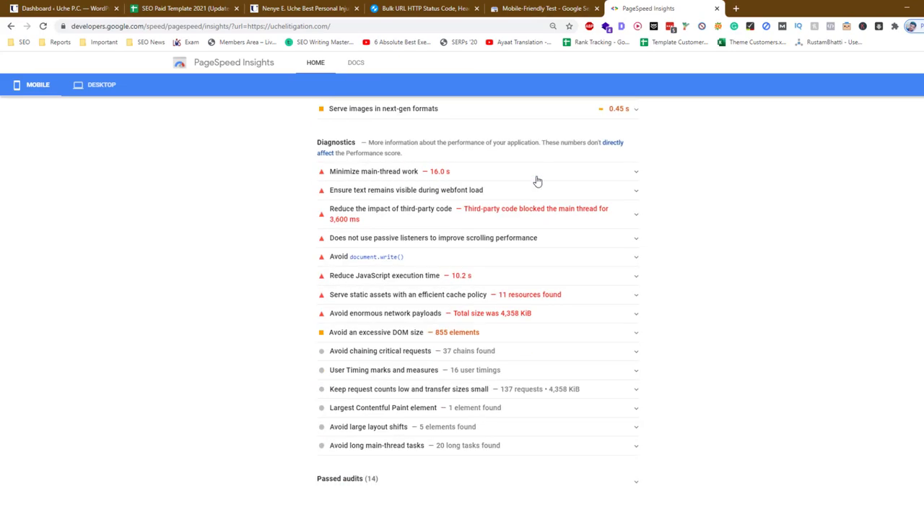
{"action": "scroll", "coordinate": [538, 182], "scroll_direction": "down", "scroll_amount": 3}
{"action": "scroll", "coordinate": [537, 182], "scroll_direction": "up", "scroll_amount": 15}
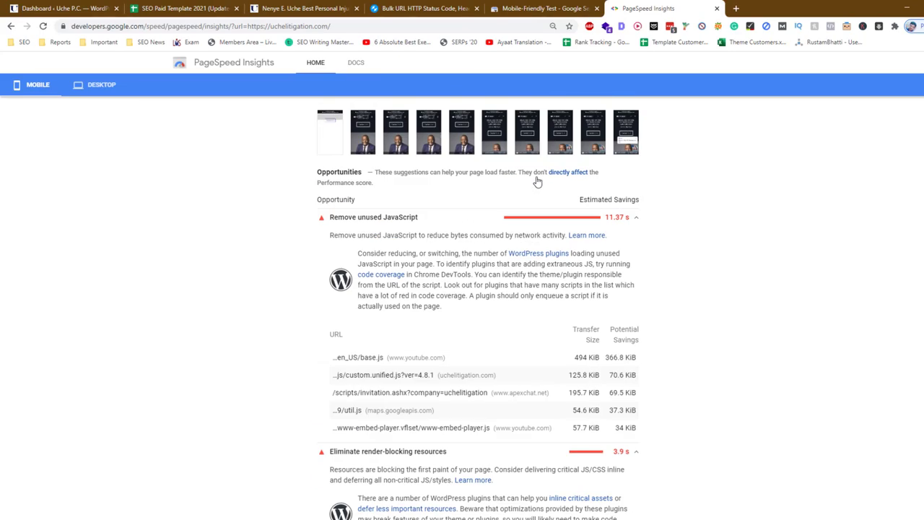
{"action": "scroll", "coordinate": [537, 182], "scroll_direction": "up", "scroll_amount": 5}
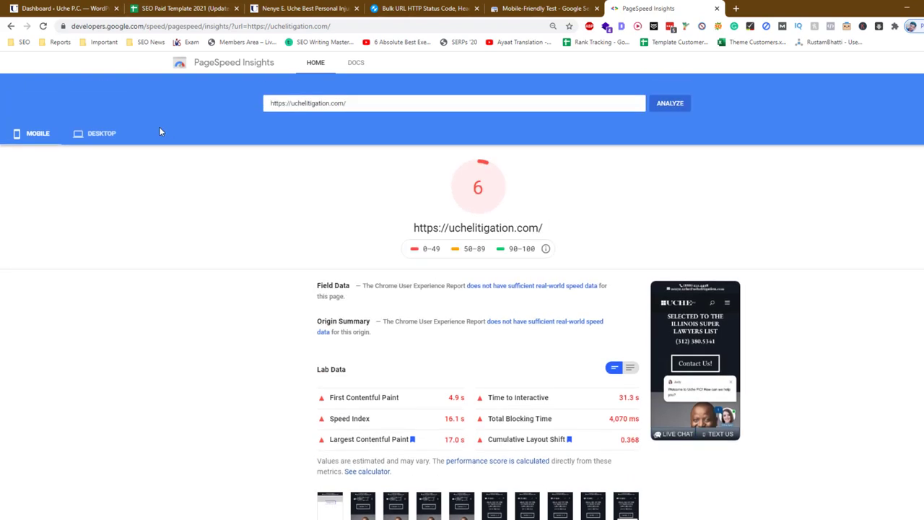
Step: Review the desktop results (3.6 s LCP, 0.676 layout shift) before returning to the checklist
{"action": "left_click", "coordinate": [87, 133]}
{"action": "scroll", "coordinate": [89, 135], "scroll_direction": "down", "scroll_amount": 2}
{"action": "scroll", "coordinate": [87, 137], "scroll_direction": "down", "scroll_amount": 2}
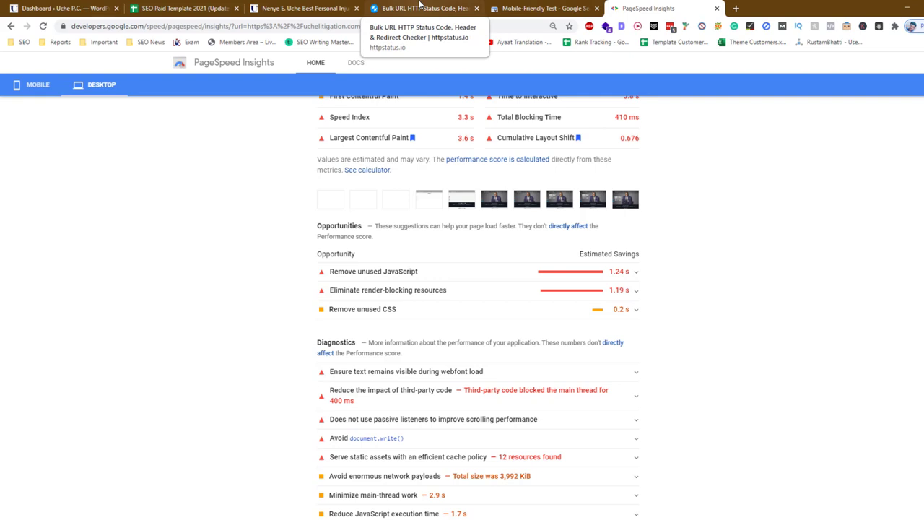
{"action": "left_click", "coordinate": [152, 6]}
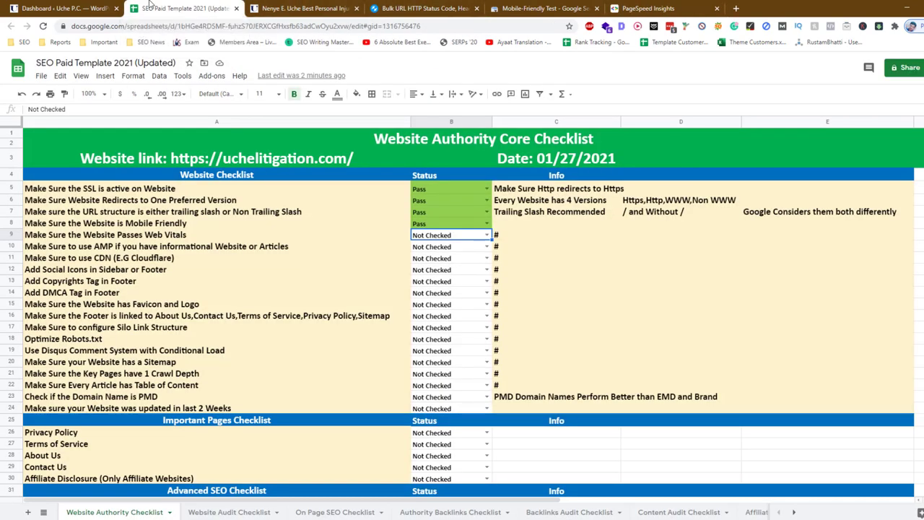
Step: Set Web Vitals in B9 to Fail and paste the PageSpeed report link into C9
{"action": "left_click", "coordinate": [487, 235]}
{"action": "left_click", "coordinate": [473, 262]}
{"action": "double_click", "coordinate": [462, 258]}
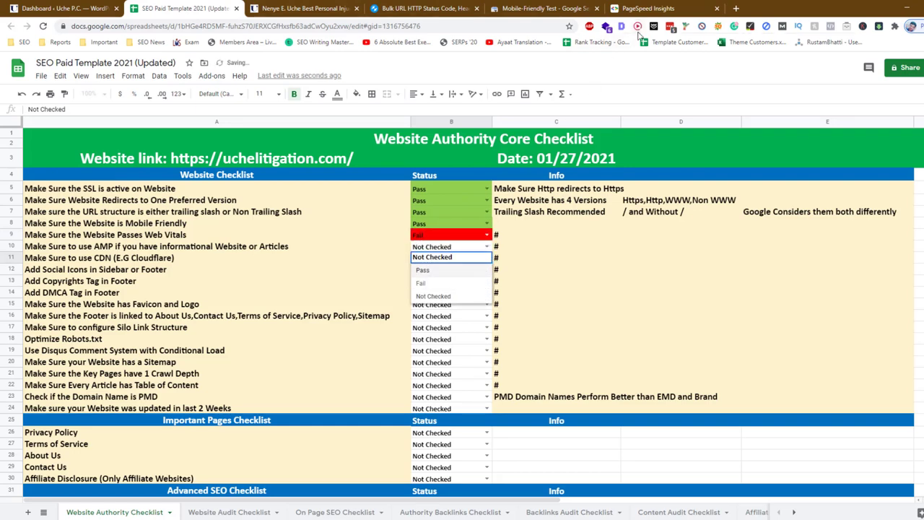
{"action": "left_click", "coordinate": [644, 8]}
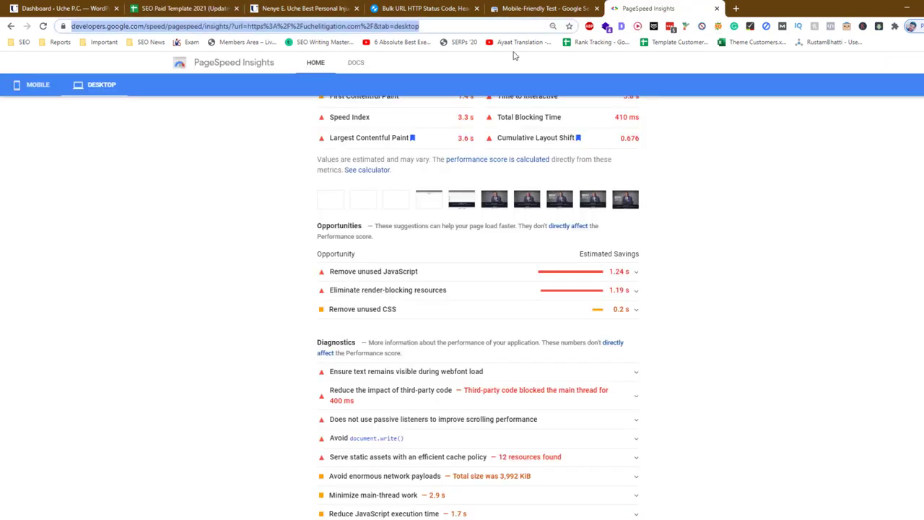
{"action": "key", "text": "ctrl+2"}
{"action": "left_click", "coordinate": [533, 238]}
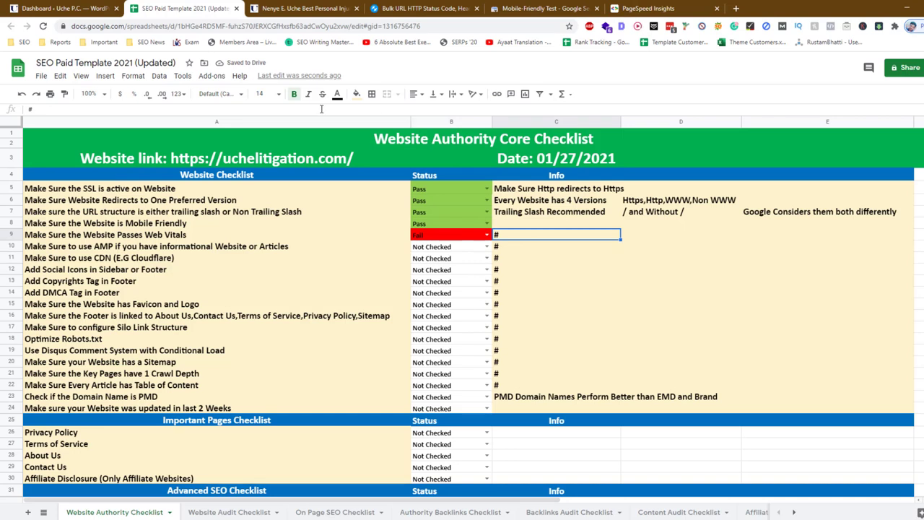
{"action": "type", "text": "https://developers.google.com/speed/pagespeed/insights/?url=https%3A%2F%2Fuchelitigation.com%2F&tab=desktop"}
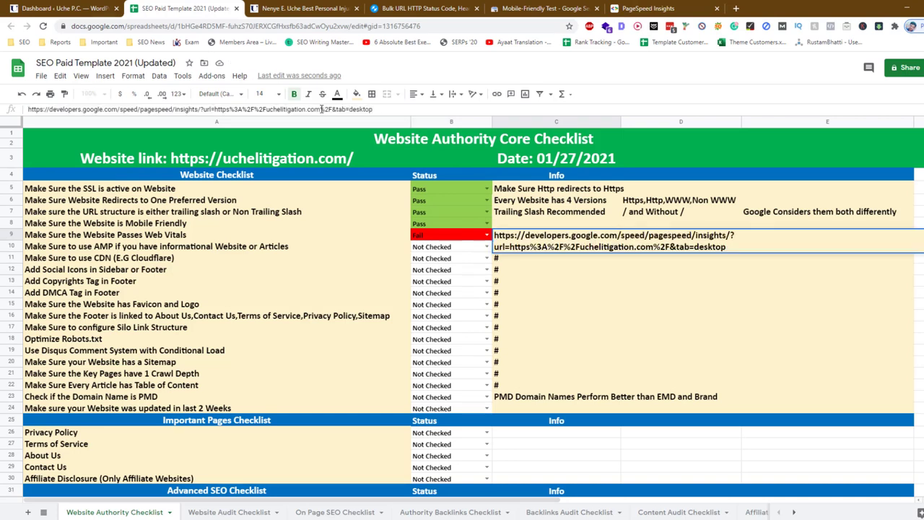
{"action": "key", "text": "Tab"}
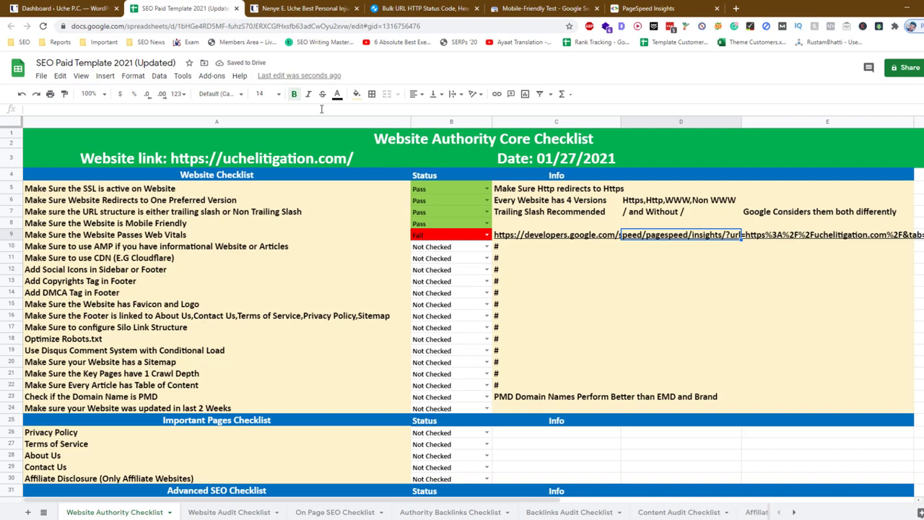
{"action": "key", "text": "Return"}
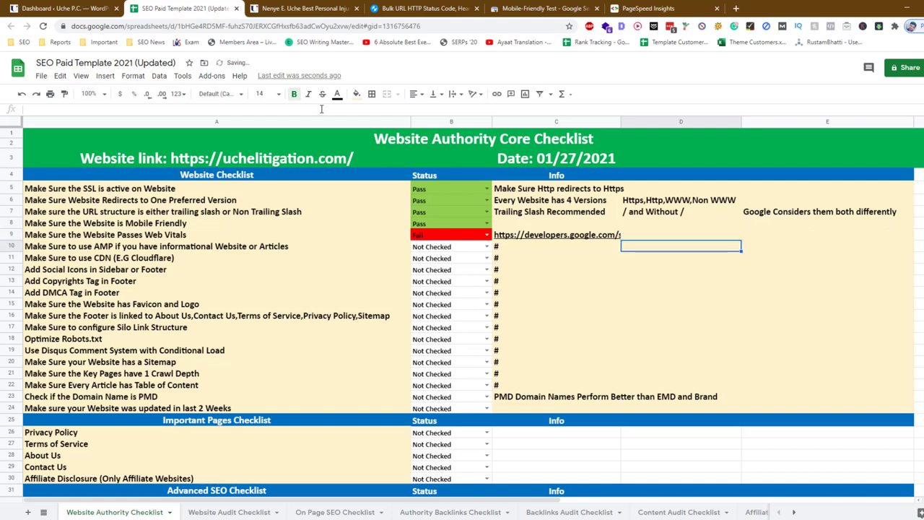
{"action": "key", "text": "Left"}
{"action": "key", "text": "Left"}
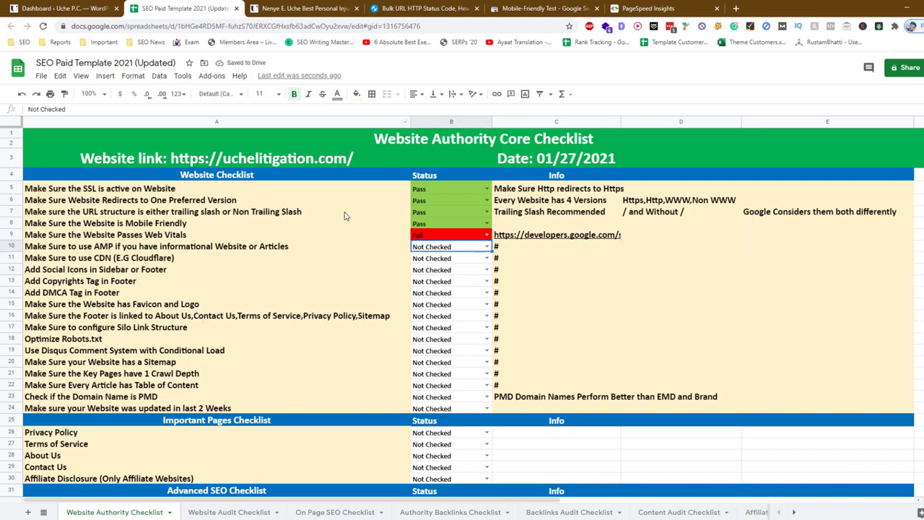
{"action": "left_click", "coordinate": [562, 8]}
Step: Open the What Is Nursing Home Abuse? post on uchelitigation.com's blog and copy its URL
{"action": "left_click", "coordinate": [447, 8]}
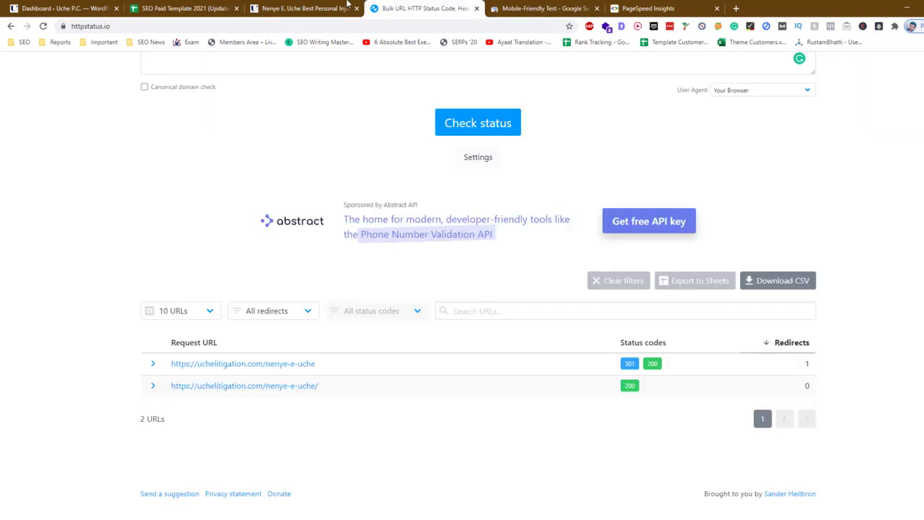
{"action": "left_click", "coordinate": [325, 7]}
{"action": "left_click", "coordinate": [679, 107]}
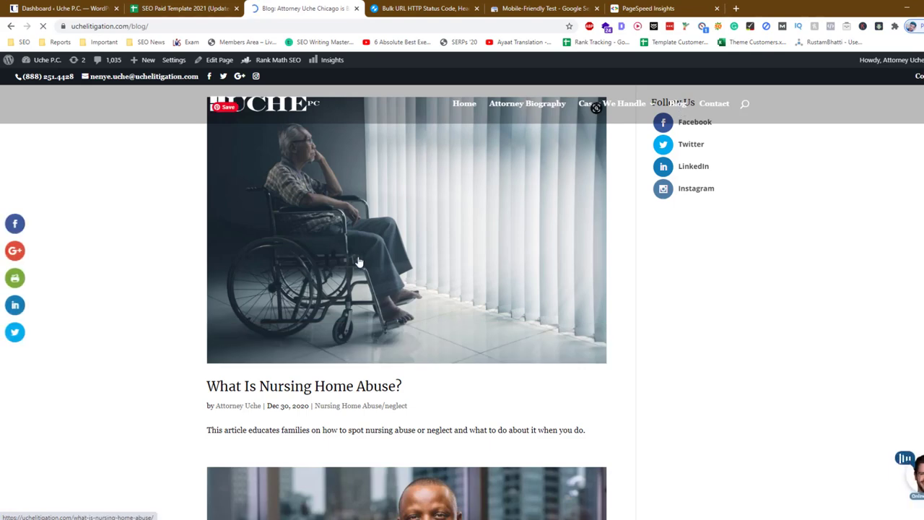
{"action": "left_click", "coordinate": [359, 262]}
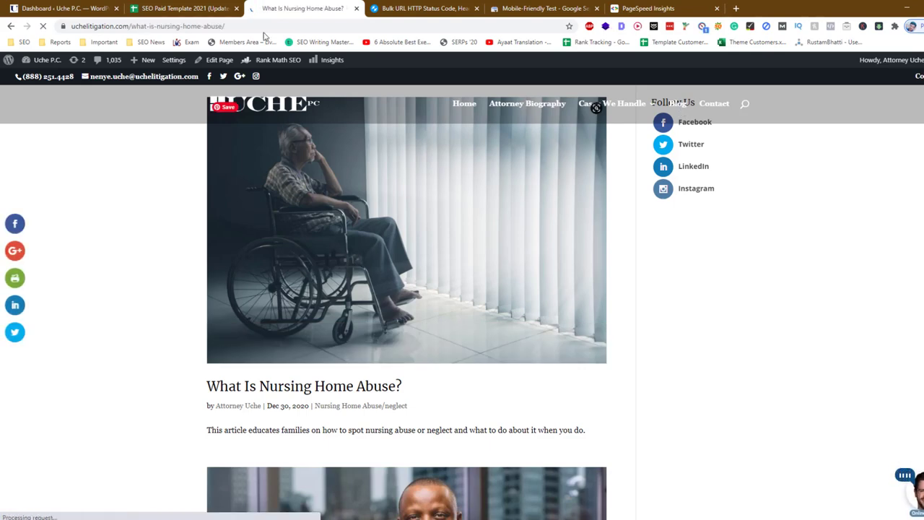
{"action": "left_click", "coordinate": [255, 23]}
{"action": "key", "text": "ctrl+c"}
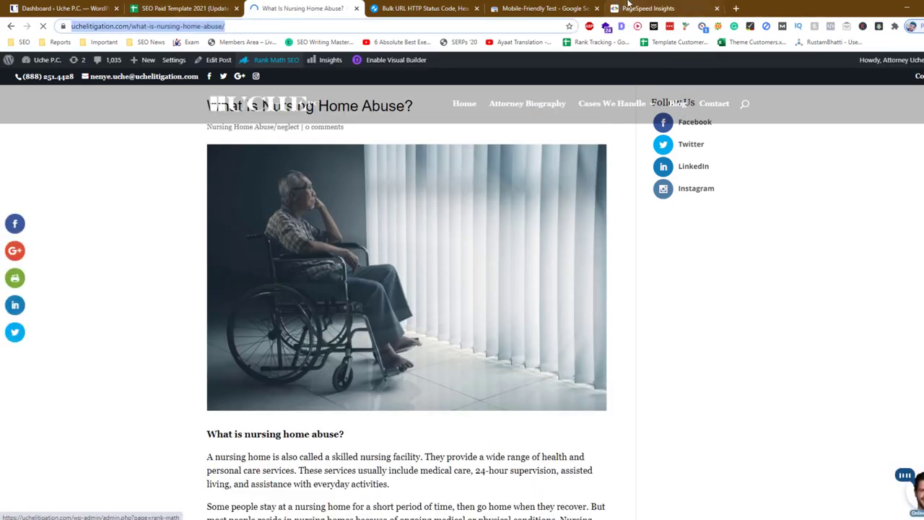
Step: Run a Google search for 'amp' from the PageSpeed Insights tab
{"action": "left_click", "coordinate": [644, 8]}
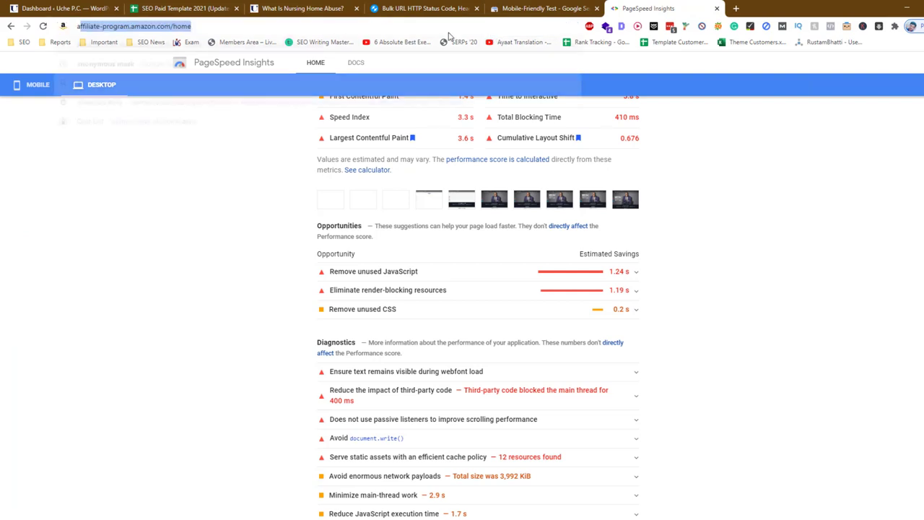
{"action": "type", "text": "amp"}
{"action": "key", "text": "Return"}
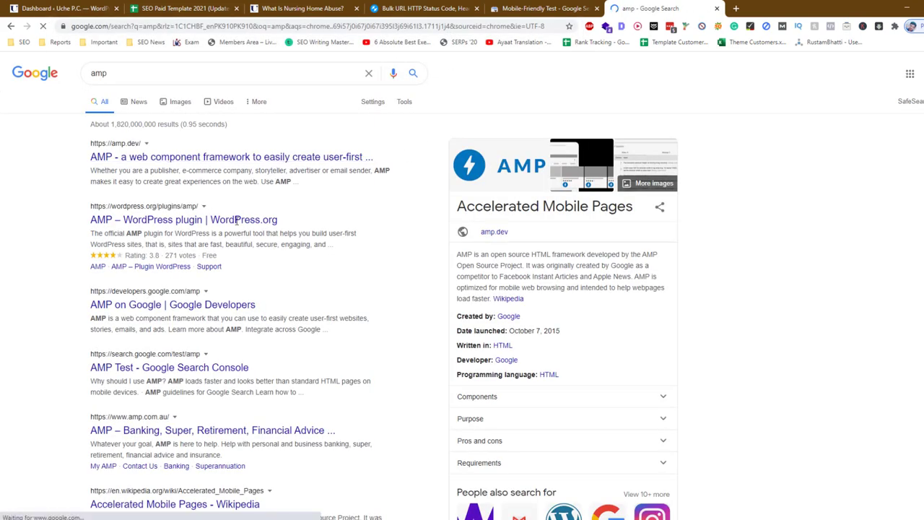
Step: Test the nursing home abuse article URL in Google's AMP Test, which reports Not an AMP page
{"action": "scroll", "coordinate": [237, 223], "scroll_direction": "down", "scroll_amount": 1}
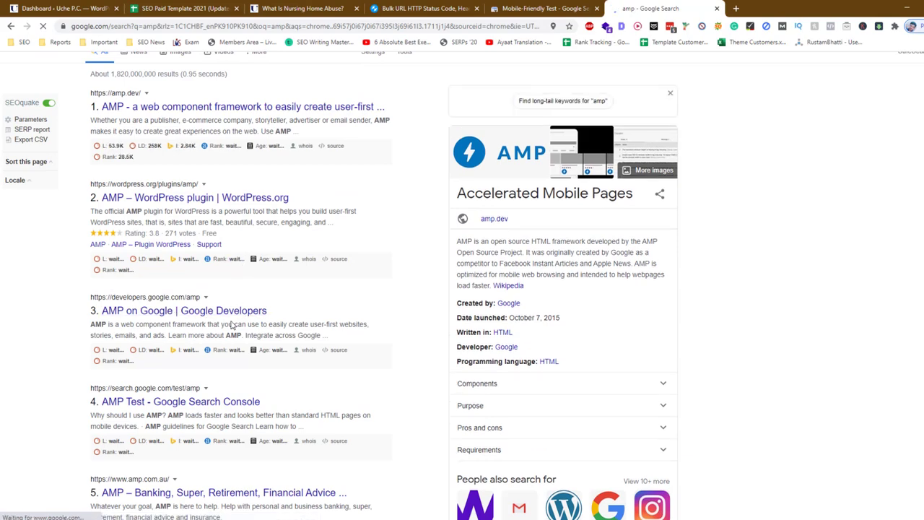
{"action": "left_click", "coordinate": [216, 391]}
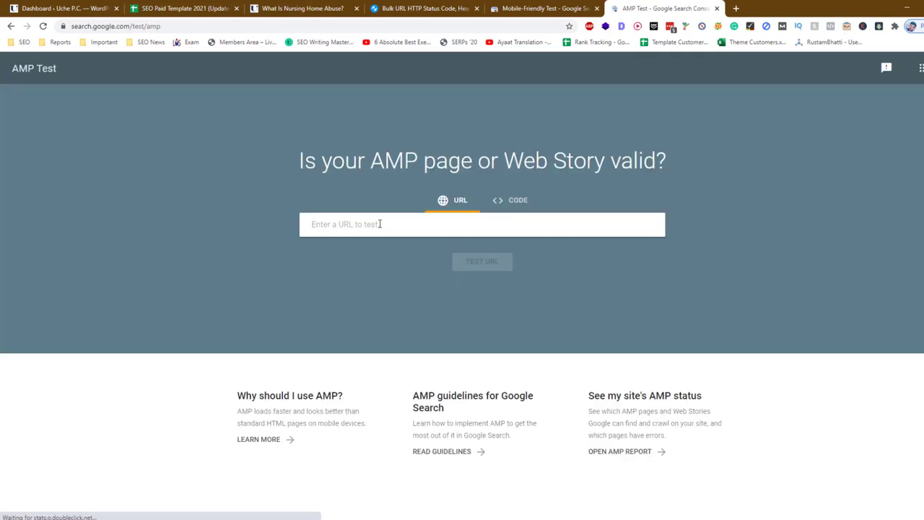
{"action": "key", "text": "ctrl+v"}
{"action": "left_click", "coordinate": [503, 265]}
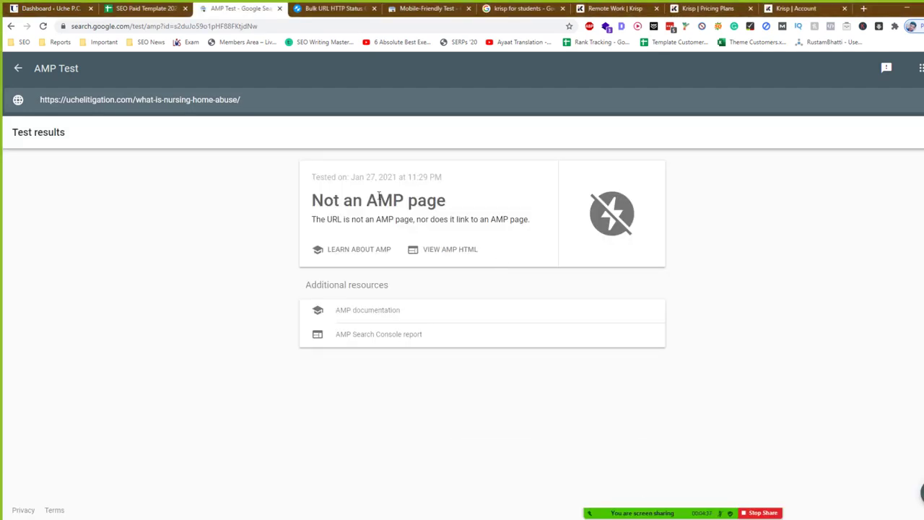
Step: Set the AMP row's status in B10 to Fail and delete the # from C10
{"action": "left_click", "coordinate": [123, 10]}
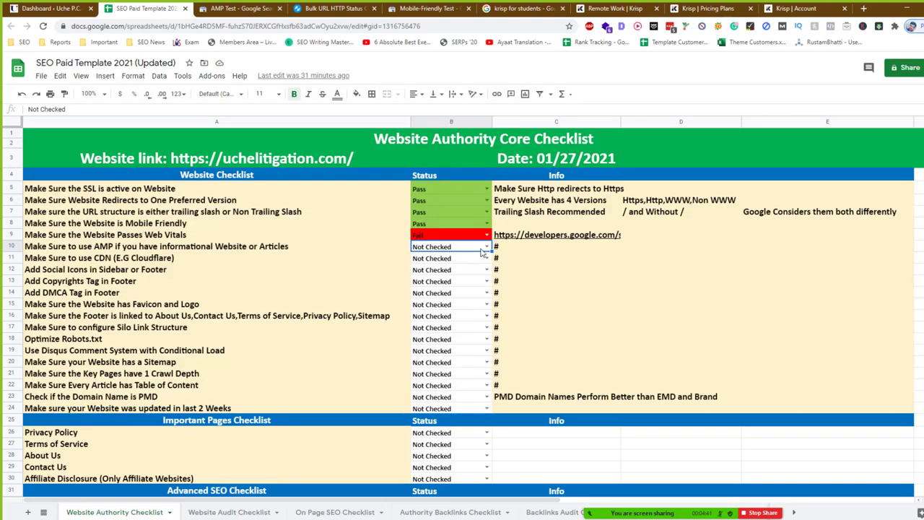
{"action": "left_click", "coordinate": [486, 249]}
{"action": "left_click", "coordinate": [480, 269]}
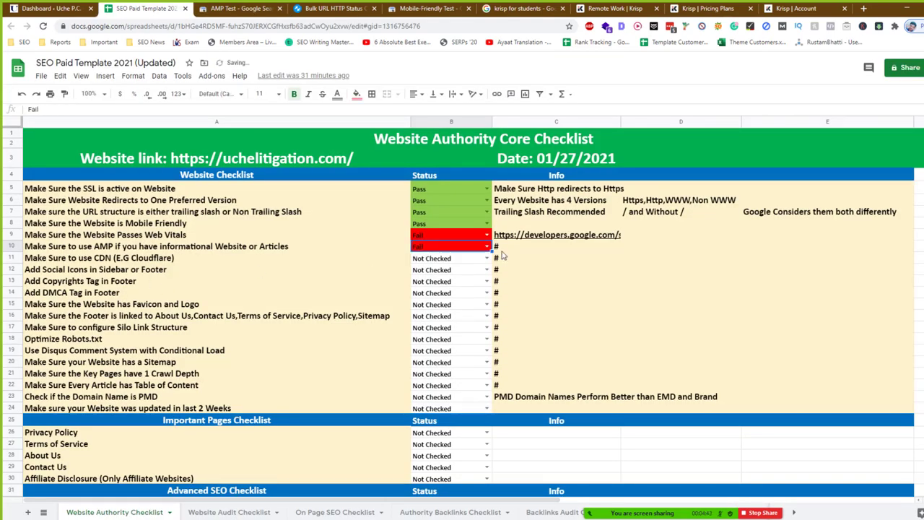
{"action": "left_click", "coordinate": [503, 252]}
{"action": "key", "text": "Delete"}
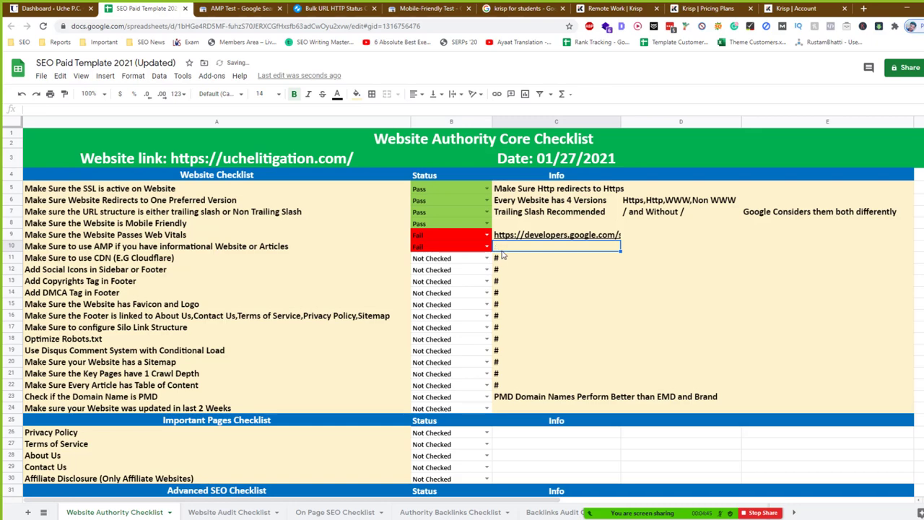
Step: Return to the AMP Test results and select the site's domain in the tested URL
{"action": "left_click", "coordinate": [486, 259]}
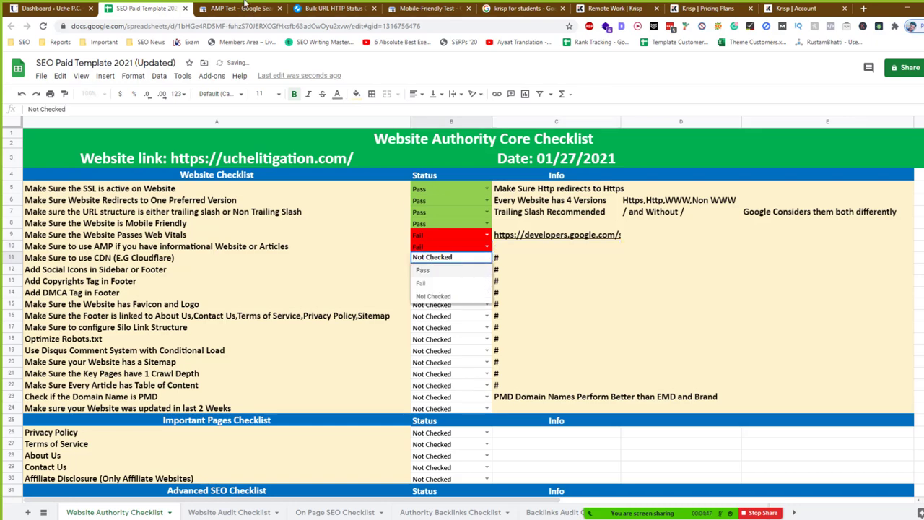
{"action": "left_click", "coordinate": [246, 8]}
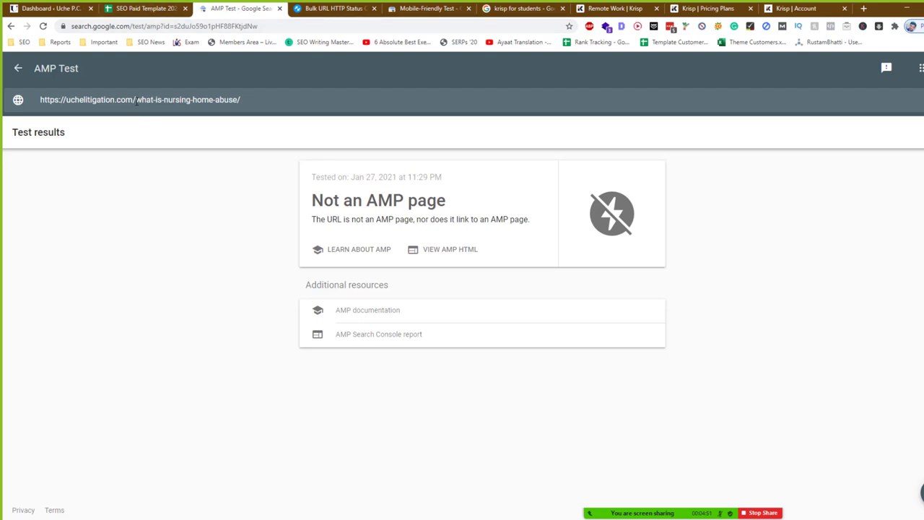
{"action": "left_click_drag", "start_coordinate": [135, 102], "coordinate": [41, 101]}
{"action": "key", "text": "ctrl+c"}
Step: Look up uchelitigation.com's host on hostingchecker.com with FIND HOST
{"action": "key", "text": "ctrl+t"}
{"action": "type", "text": "hos"}
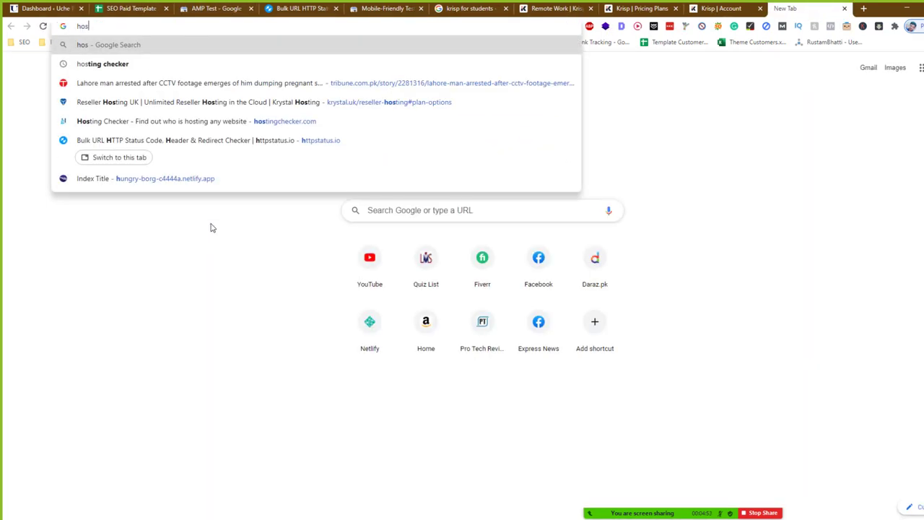
{"action": "type", "text": "tingchecker"}
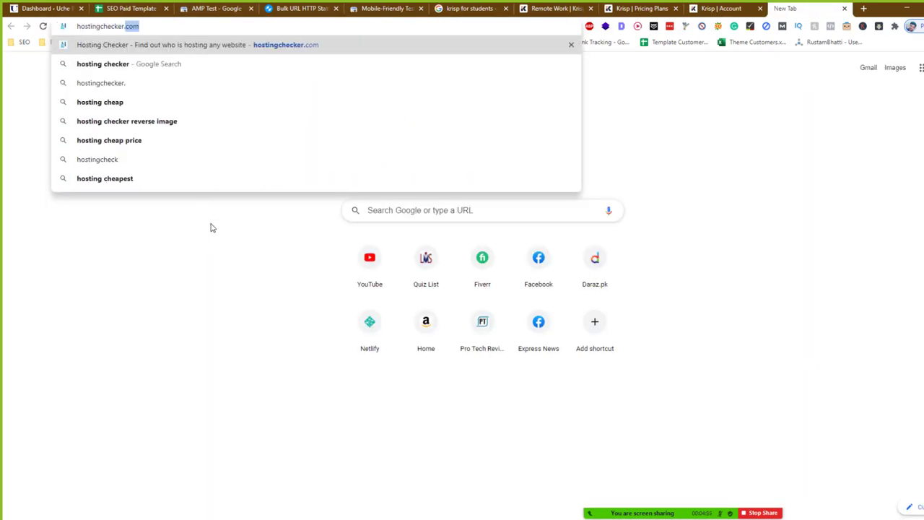
{"action": "type", "text": ".com"}
{"action": "key", "text": "Return"}
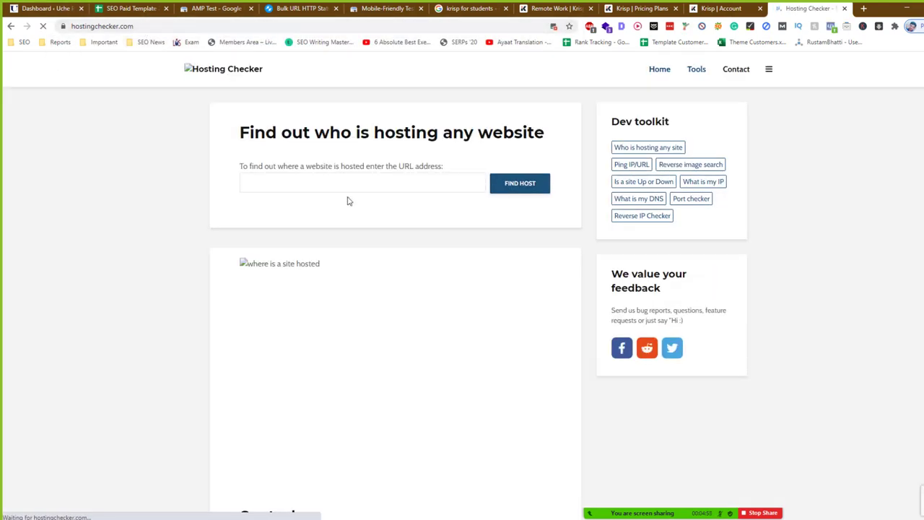
{"action": "left_click", "coordinate": [333, 179]}
{"action": "key", "text": "ctrl+v"}
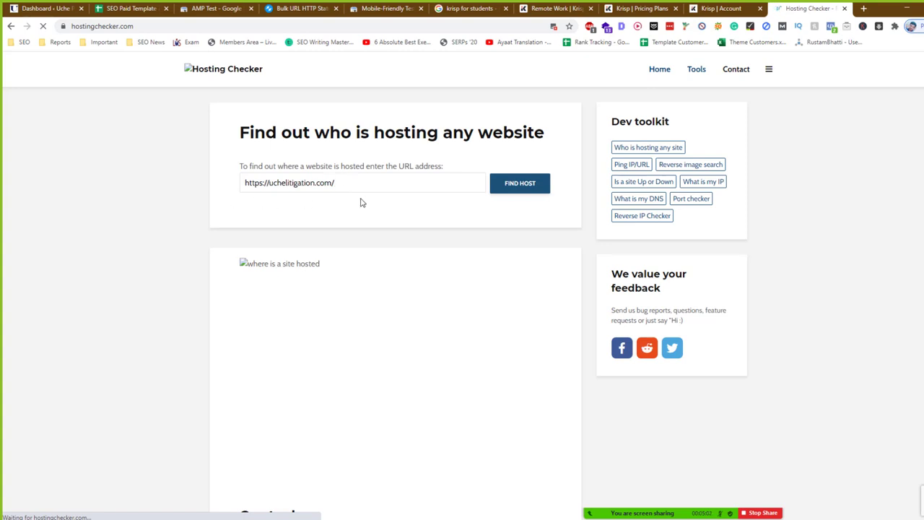
{"action": "left_click", "coordinate": [520, 187]}
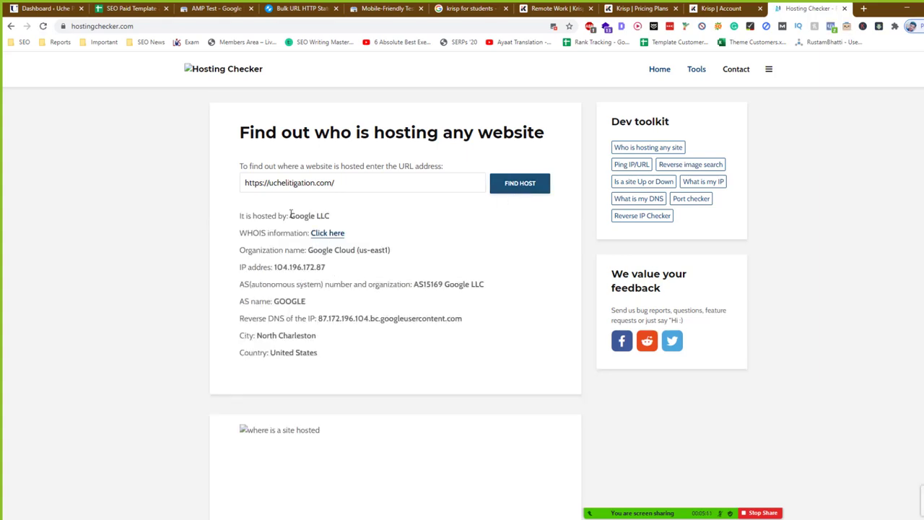
Step: Note the host, Google LLC on Google Cloud (us-east1), and return to the checklist
{"action": "left_click_drag", "start_coordinate": [290, 215], "coordinate": [395, 217]}
{"action": "triple_click", "coordinate": [390, 250]}
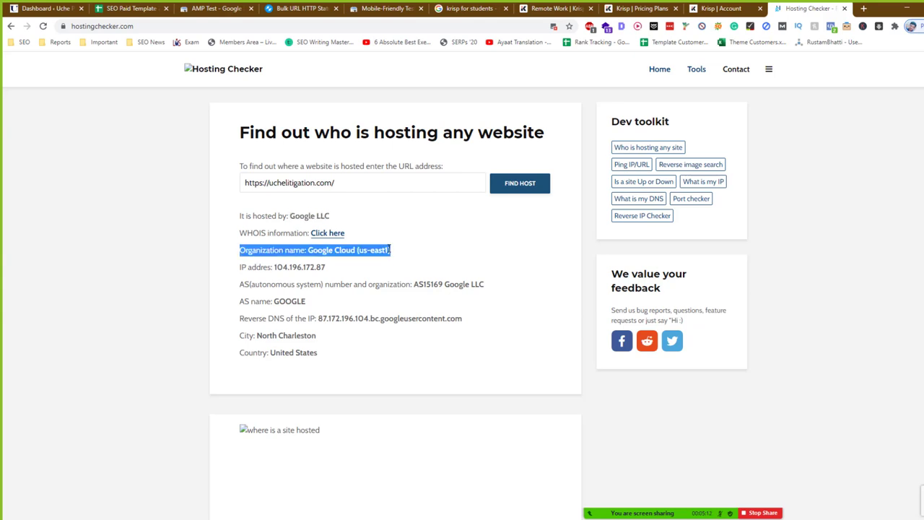
{"action": "left_click", "coordinate": [400, 253]}
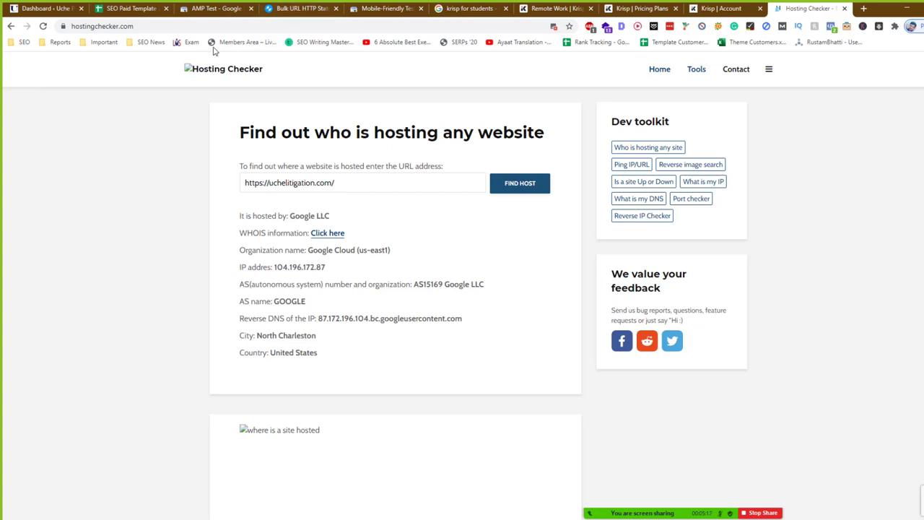
{"action": "key", "text": "ctrl+2"}
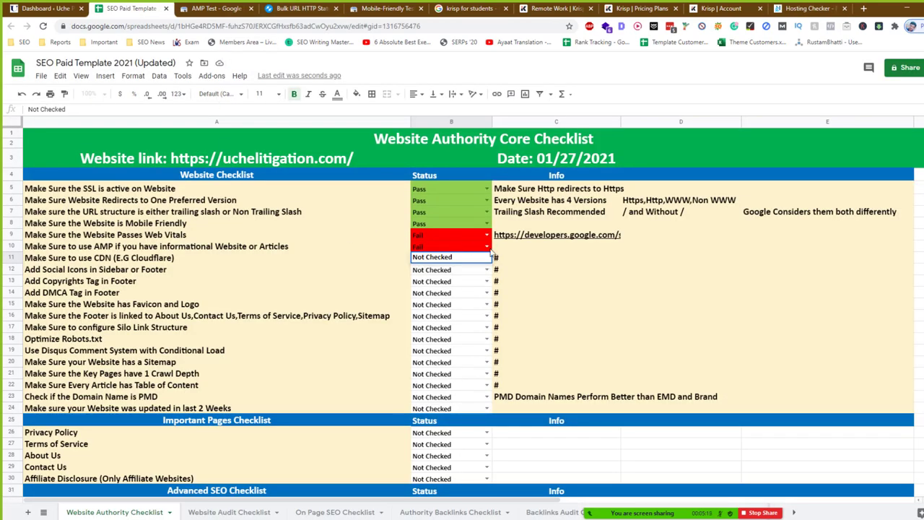
Step: Set the CDN row's status in B11 to Fail, then go to the WordPress dashboard
{"action": "left_click", "coordinate": [518, 263]}
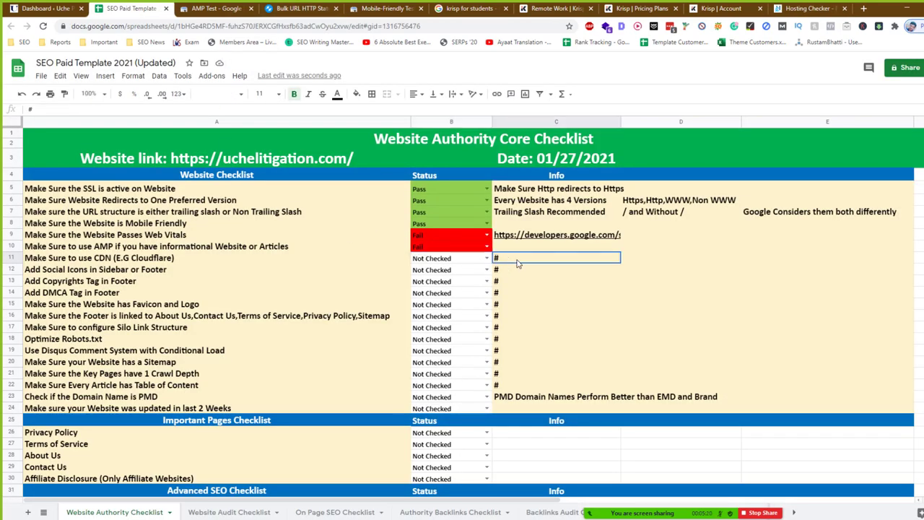
{"action": "left_click", "coordinate": [488, 257]}
{"action": "left_click", "coordinate": [481, 284]}
{"action": "left_click", "coordinate": [513, 264]}
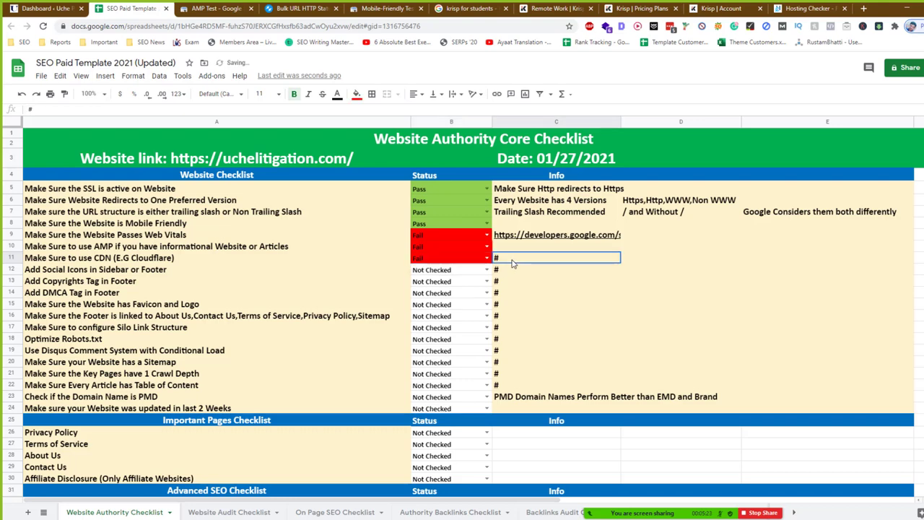
{"action": "key", "text": "Down"}
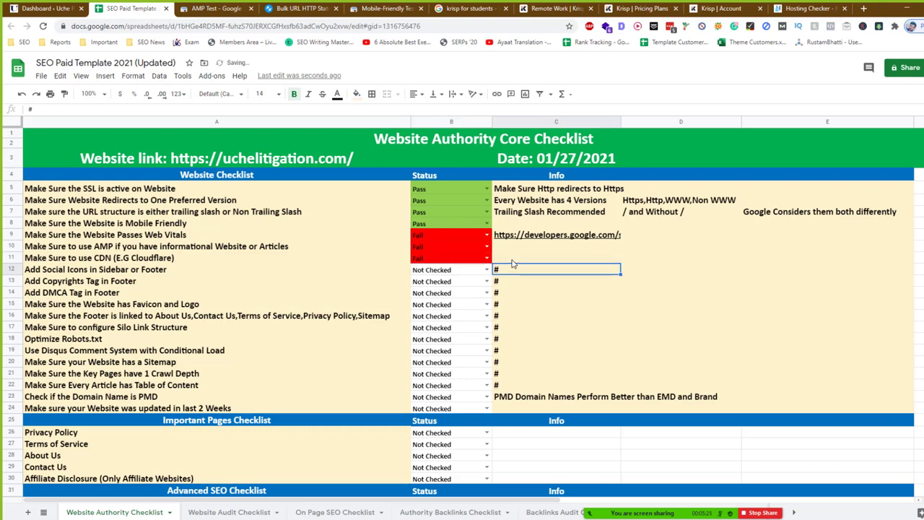
{"action": "left_click", "coordinate": [45, 8]}
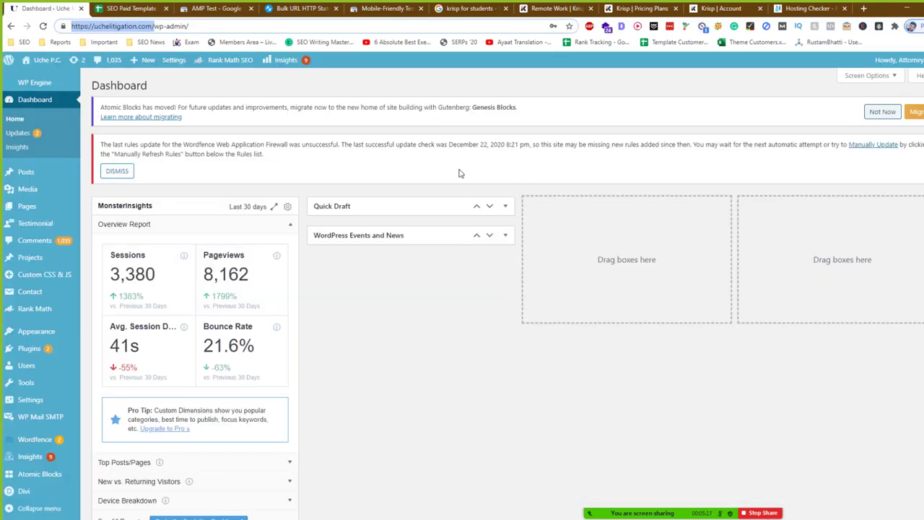
{"action": "left_click", "coordinate": [63, 65]}
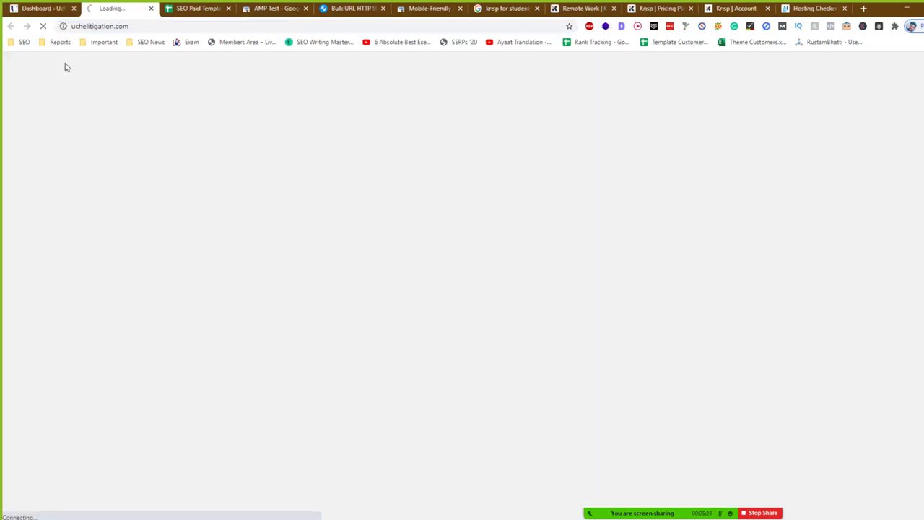
{"action": "key", "text": "ctrl+Tab"}
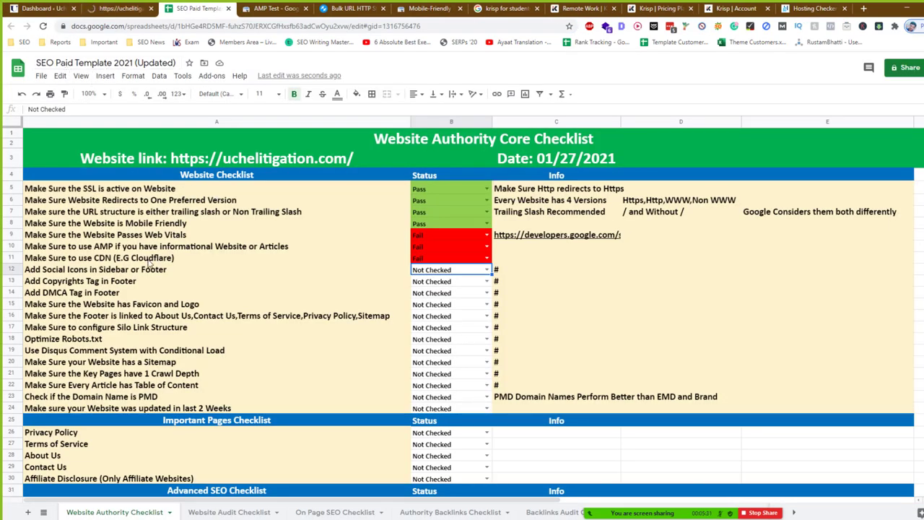
{"action": "key", "text": "ctrl+shift+Tab"}
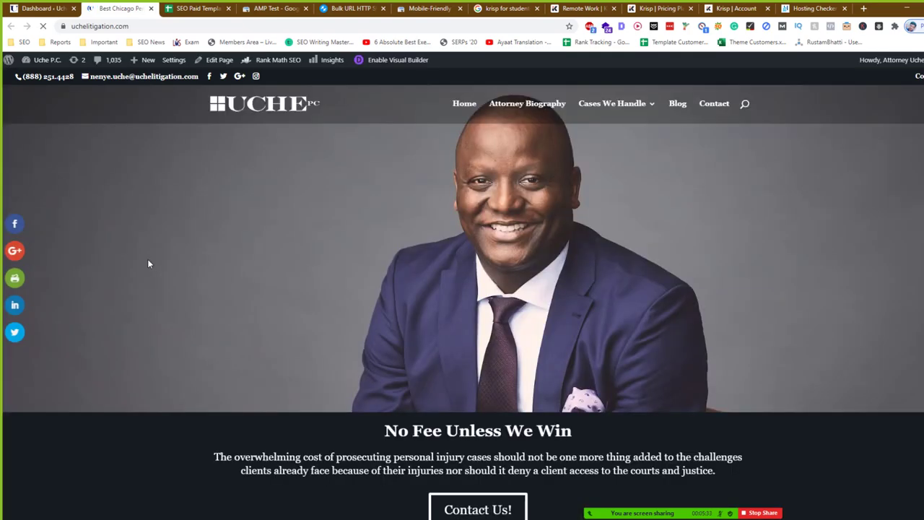
{"action": "scroll", "coordinate": [174, 245], "scroll_direction": "down", "scroll_amount": 15}
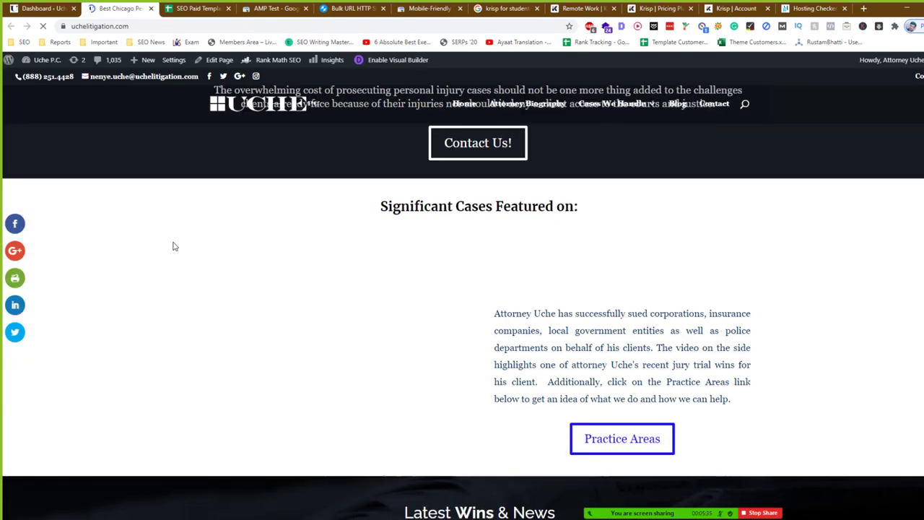
{"action": "scroll", "coordinate": [175, 248], "scroll_direction": "down", "scroll_amount": 15}
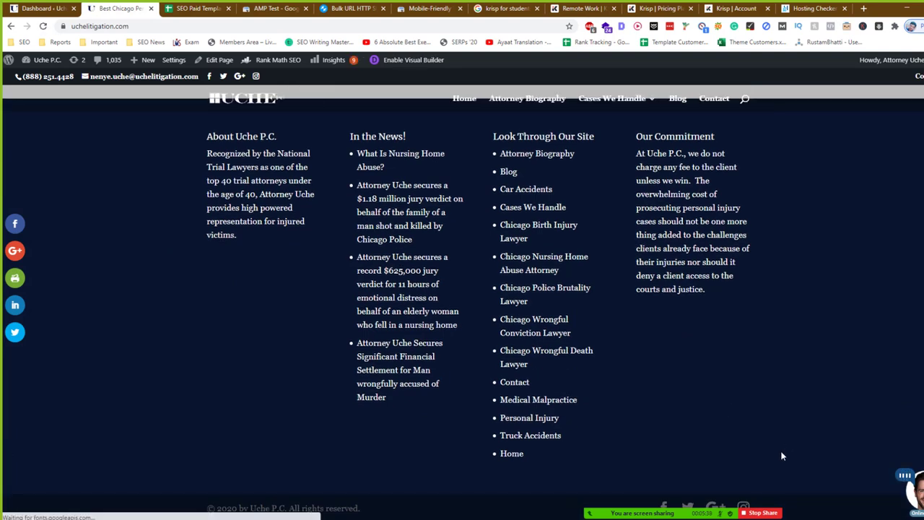
{"action": "mouse_move", "coordinate": [716, 510]}
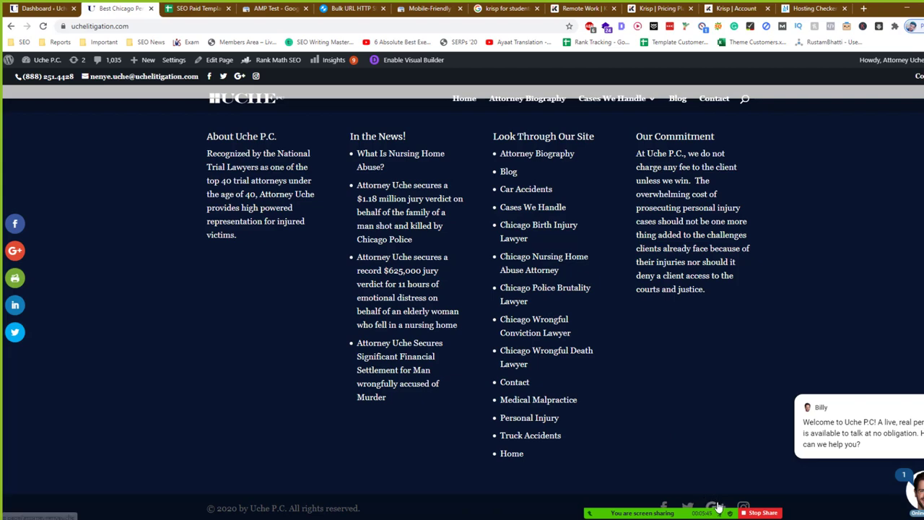
{"action": "key", "text": "ctrl+Tab"}
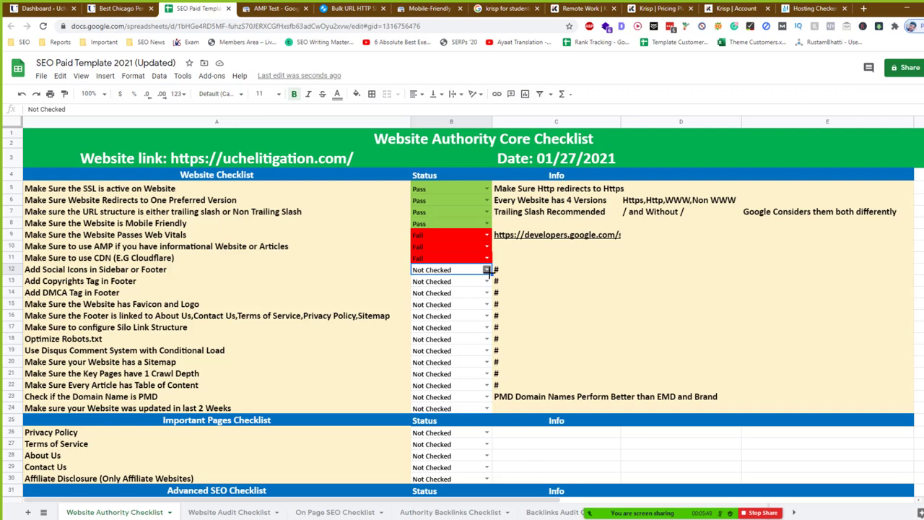
Step: Mark the social icons item in B12 as Pass
{"action": "left_click", "coordinate": [486, 269]}
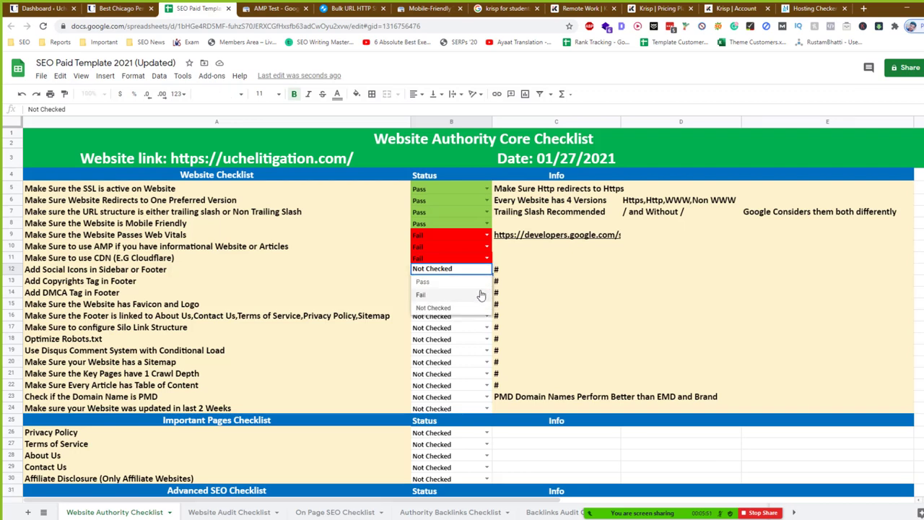
{"action": "left_click", "coordinate": [480, 282]}
{"action": "left_click", "coordinate": [477, 282]}
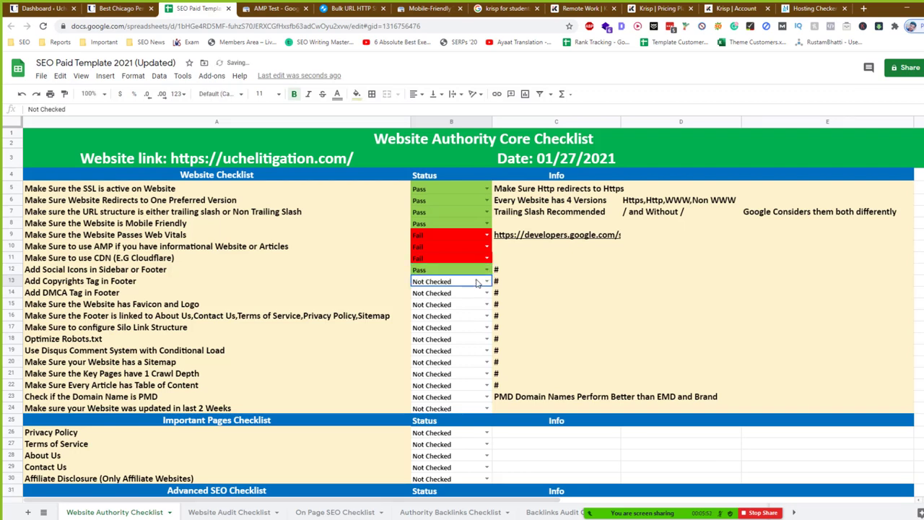
Step: Verify the footer copyright line, mark the copyright tag Pass and clear C13's #
{"action": "key", "text": "ctrl+shift+Tab"}
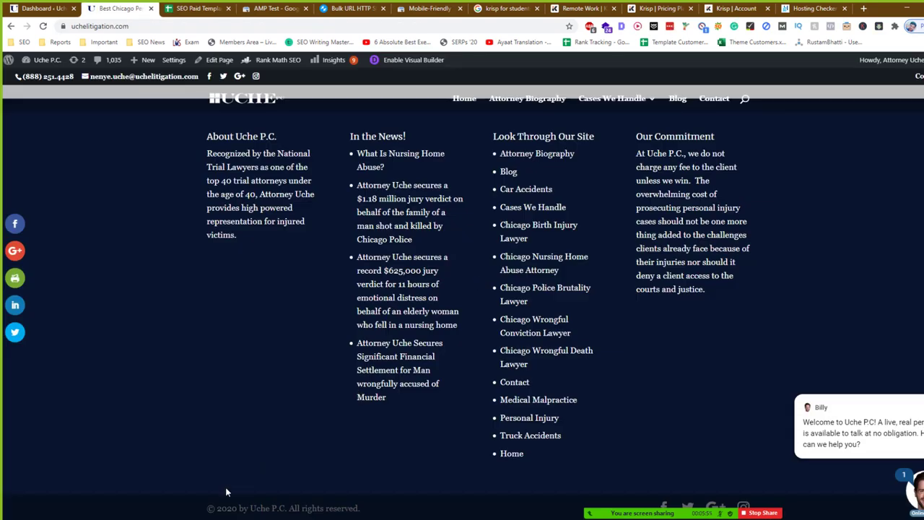
{"action": "left_click_drag", "start_coordinate": [216, 509], "coordinate": [361, 509]}
{"action": "key", "text": "ctrl+Tab"}
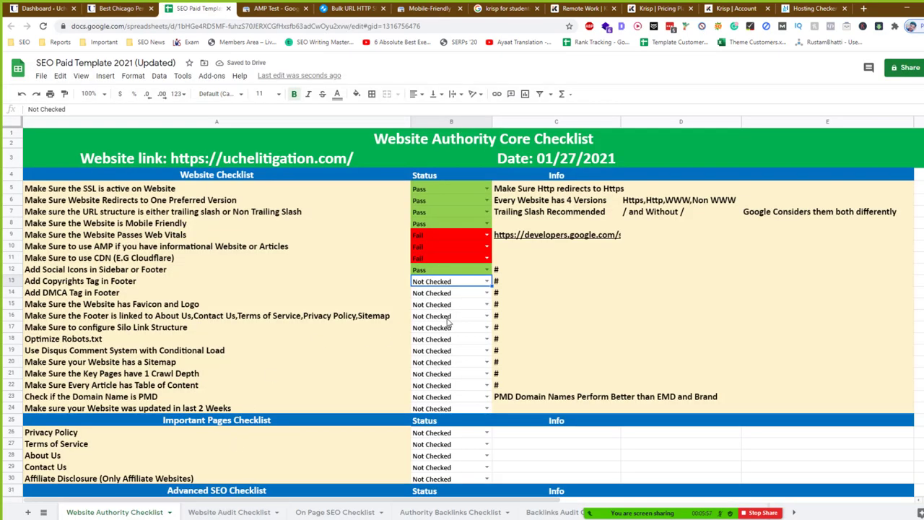
{"action": "left_click", "coordinate": [488, 281]}
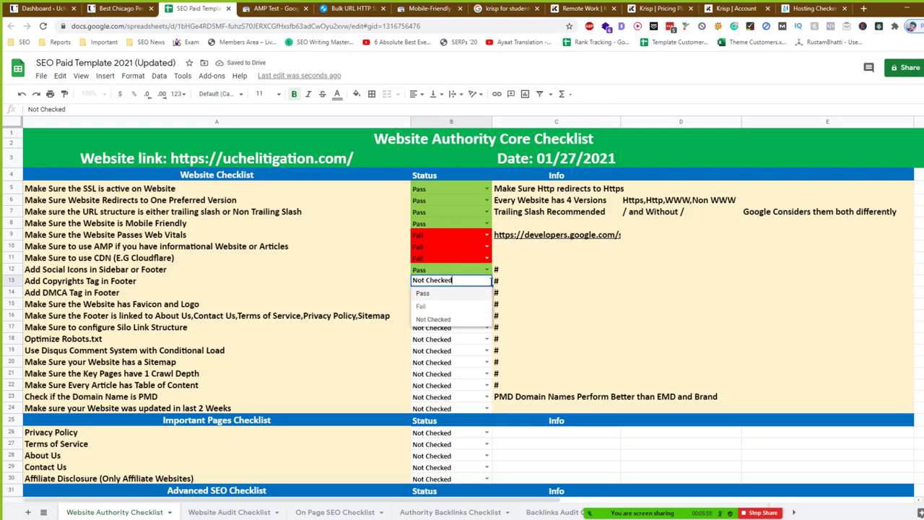
{"action": "left_click", "coordinate": [489, 292]}
{"action": "left_click", "coordinate": [512, 281]}
{"action": "key", "text": "Delete"}
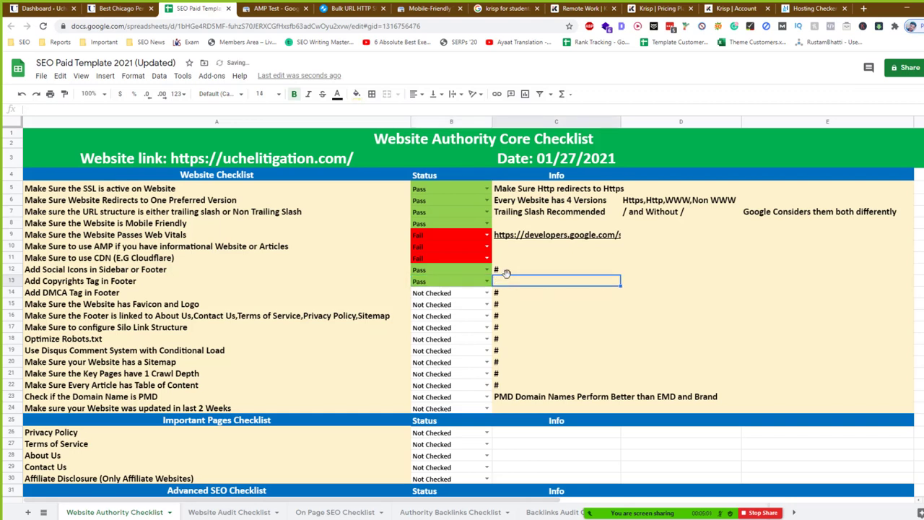
Step: Check the website for a DMCA tag and mark the DMCA item Fail
{"action": "left_click", "coordinate": [505, 272]}
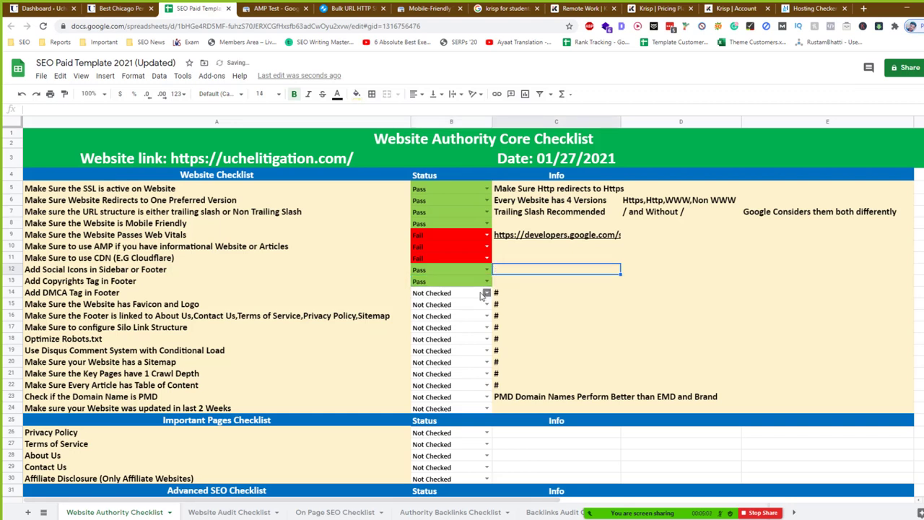
{"action": "left_click", "coordinate": [117, 9]}
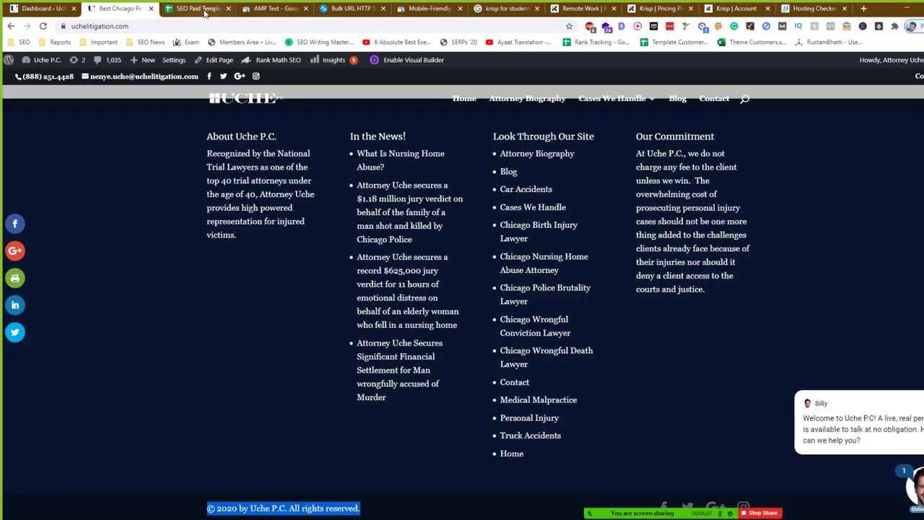
{"action": "left_click", "coordinate": [203, 10]}
{"action": "left_click", "coordinate": [487, 292]}
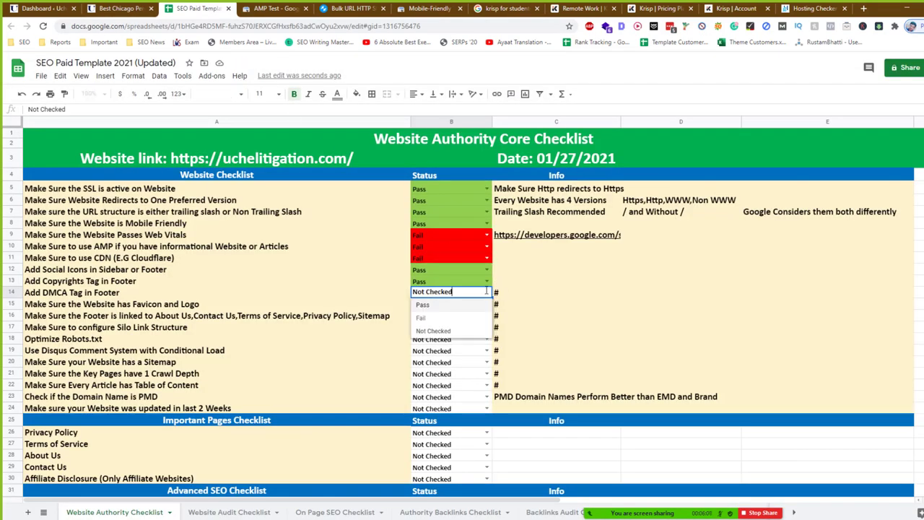
{"action": "left_click", "coordinate": [477, 320]}
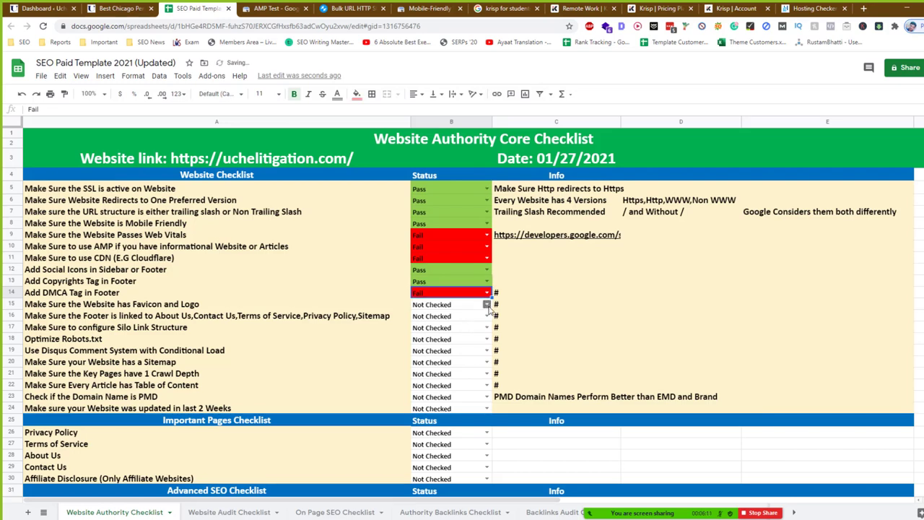
Step: Check the site's favicon and logo and mark that item Pass
{"action": "left_click", "coordinate": [468, 307]}
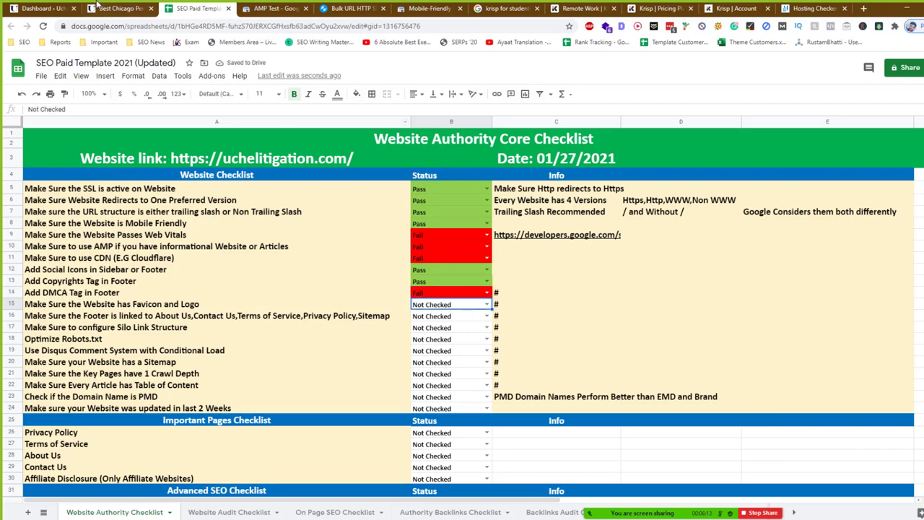
{"action": "left_click", "coordinate": [96, 7]}
{"action": "scroll", "coordinate": [242, 296], "scroll_direction": "up", "scroll_amount": 15}
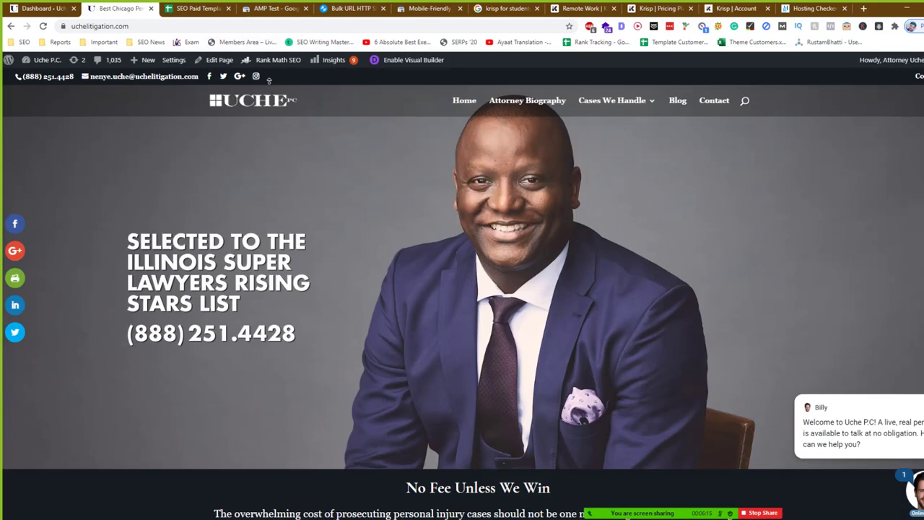
{"action": "left_click", "coordinate": [217, 9]}
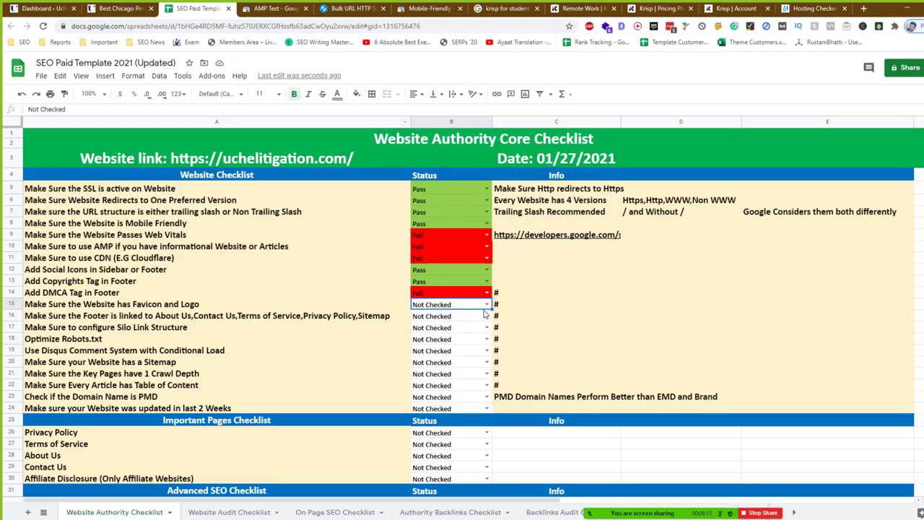
{"action": "left_click", "coordinate": [488, 304]}
{"action": "left_click", "coordinate": [483, 318]}
{"action": "left_click", "coordinate": [460, 319]}
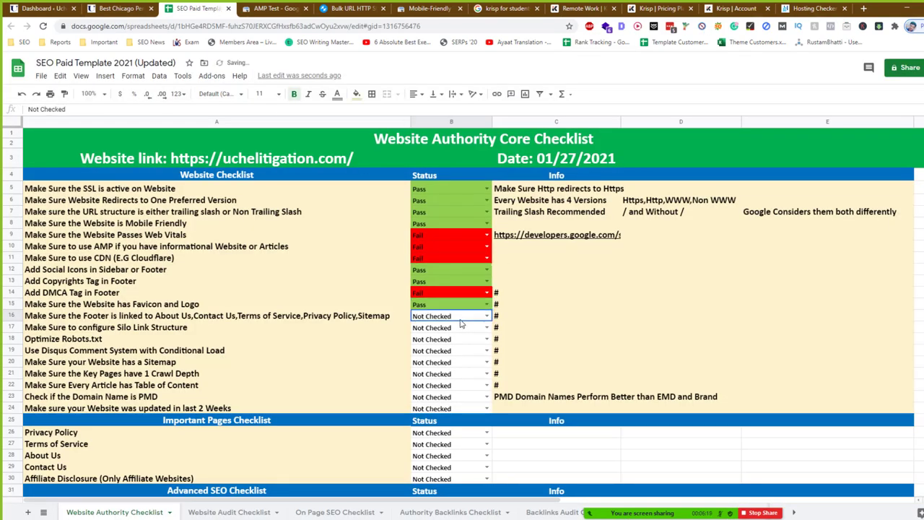
{"action": "left_click", "coordinate": [123, 8]}
Step: Scroll the Uche P.C. Contact page past the enquiry form and hours to the footer link columns
{"action": "scroll", "coordinate": [328, 419], "scroll_direction": "down", "scroll_amount": 15}
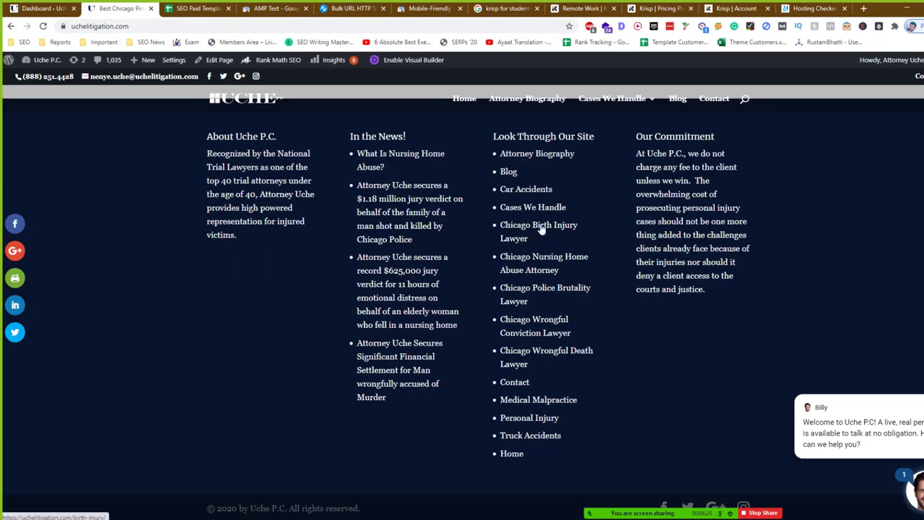
{"action": "scroll", "coordinate": [542, 234], "scroll_direction": "up", "scroll_amount": 2}
{"action": "scroll", "coordinate": [541, 229], "scroll_direction": "up", "scroll_amount": 10}
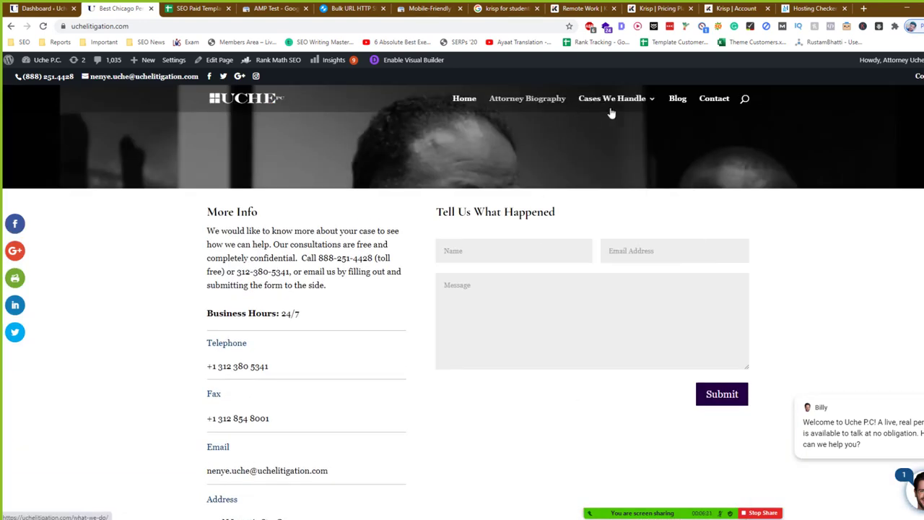
{"action": "scroll", "coordinate": [704, 176], "scroll_direction": "down", "scroll_amount": 2}
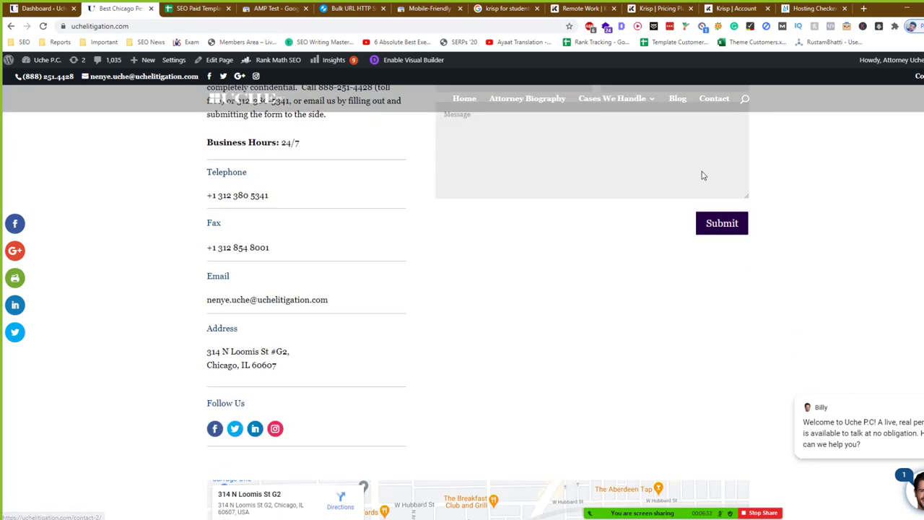
{"action": "scroll", "coordinate": [704, 175], "scroll_direction": "down", "scroll_amount": 8}
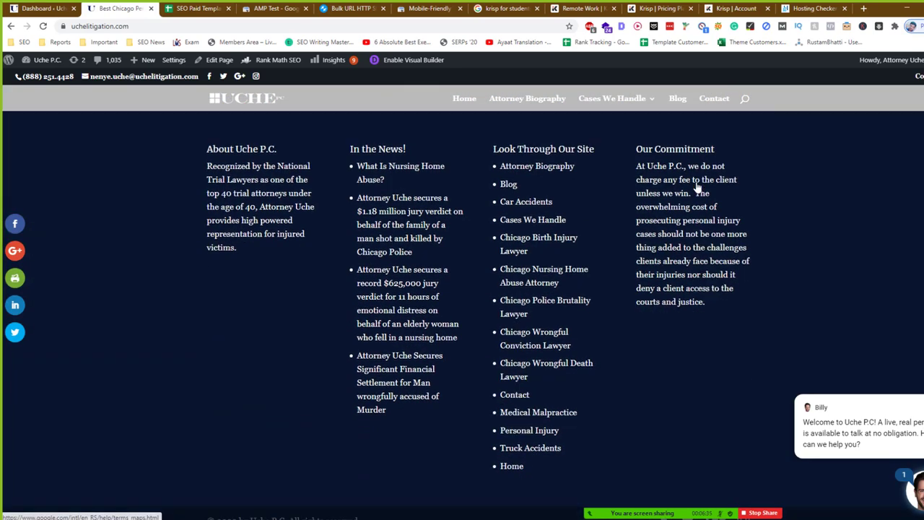
{"action": "scroll", "coordinate": [697, 187], "scroll_direction": "down", "scroll_amount": 1}
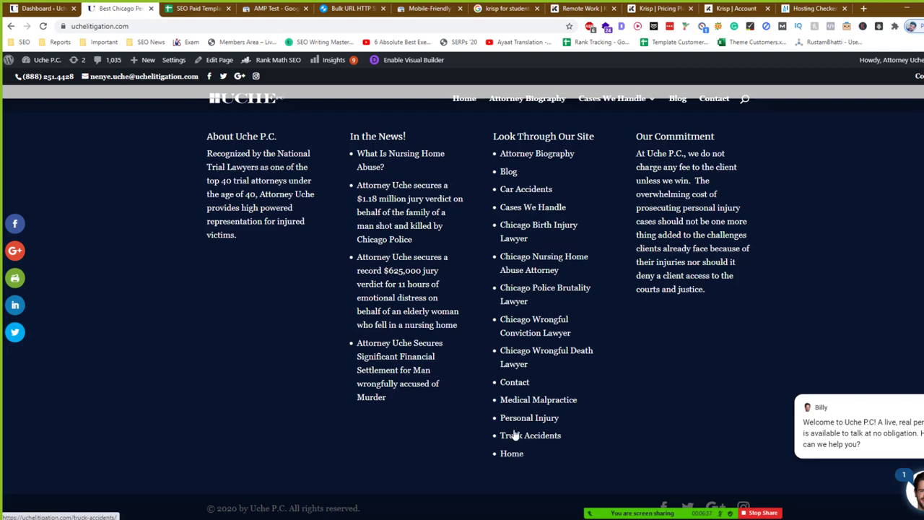
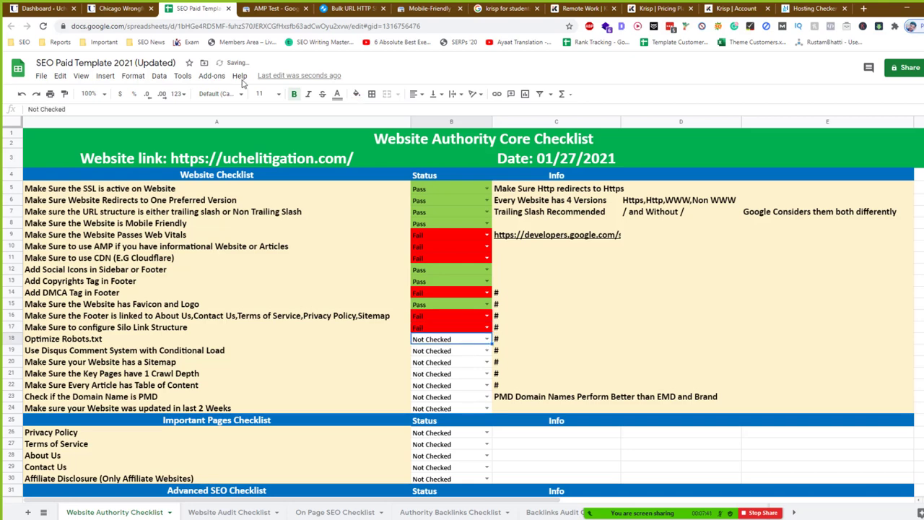
Step: Load the law firm site's robots.txt file and review its lines
{"action": "left_click", "coordinate": [119, 8]}
{"action": "left_click_drag", "start_coordinate": [255, 28], "coordinate": [134, 26]}
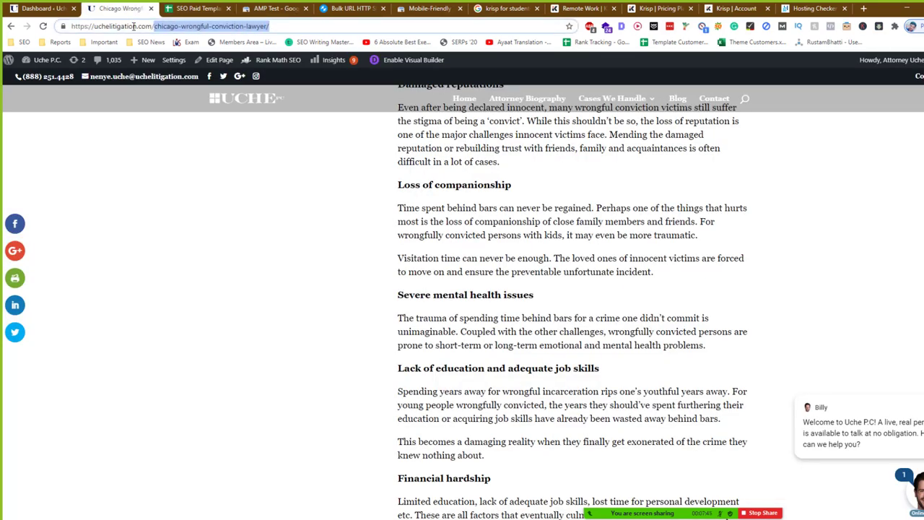
{"action": "type", "text": "robots.txt"}
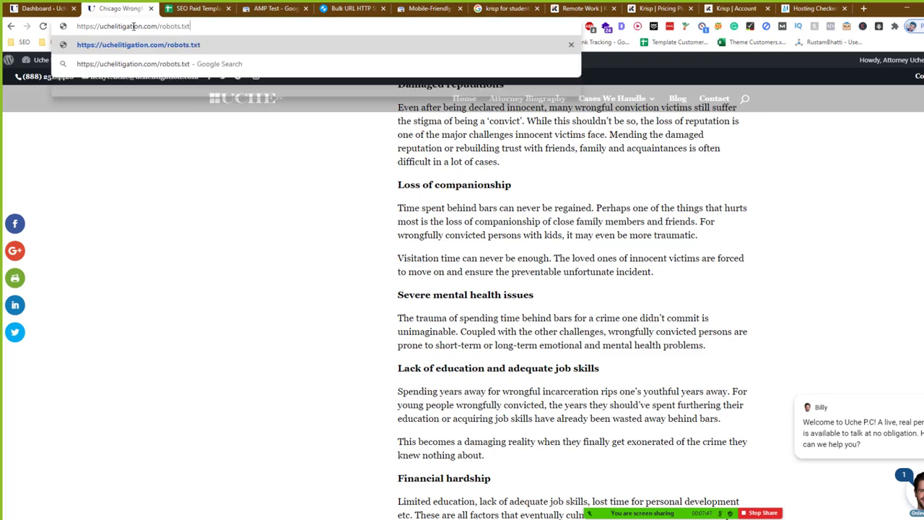
{"action": "key", "text": "Return"}
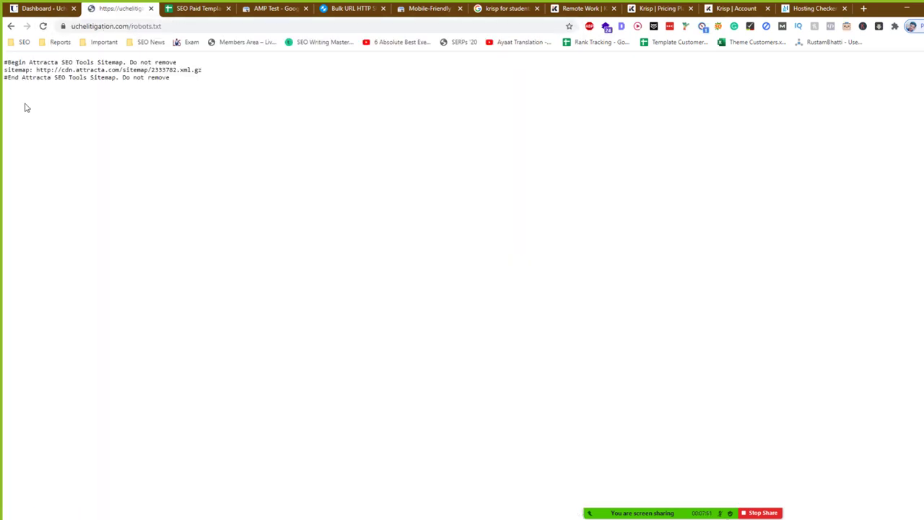
{"action": "left_click_drag", "start_coordinate": [24, 108], "coordinate": [1, 201]}
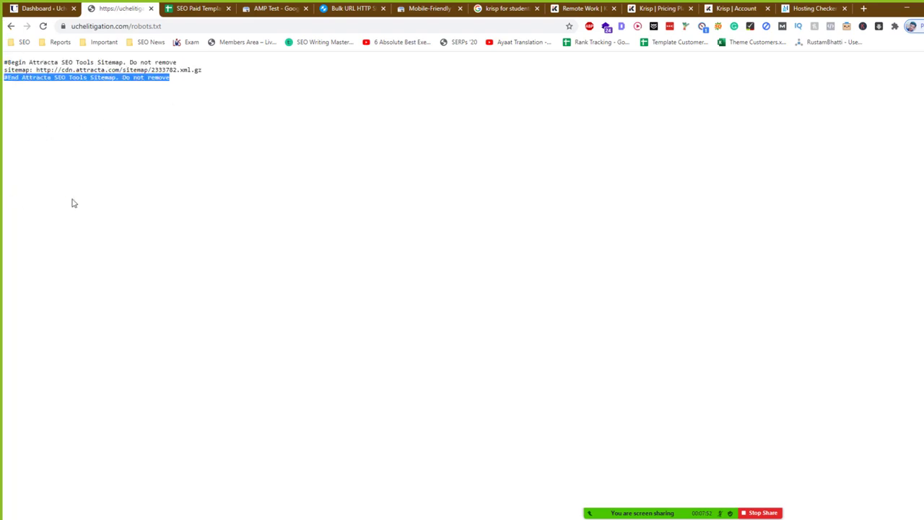
Step: Mark Optimize Robots.txt (B18) as Fail, then go back to the wrongful conviction article
{"action": "key", "text": "ctrl+Tab"}
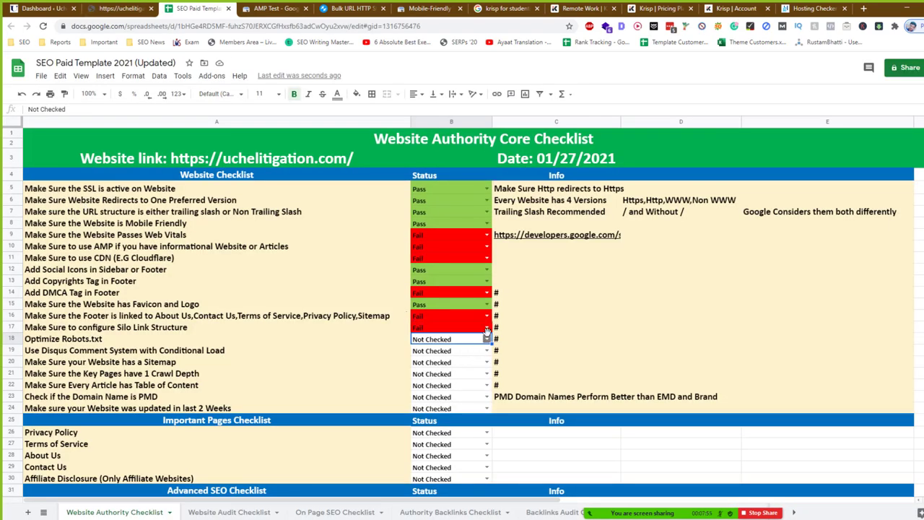
{"action": "left_click", "coordinate": [488, 339]}
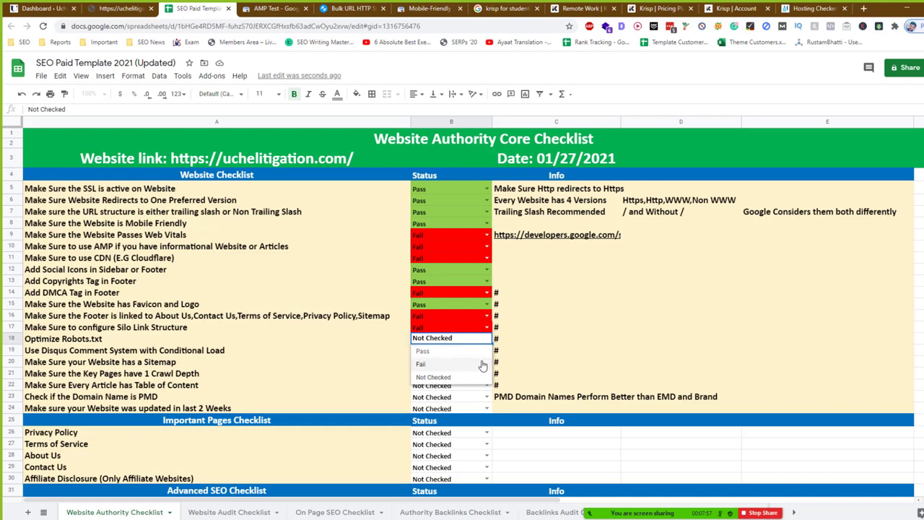
{"action": "left_click", "coordinate": [483, 363]}
{"action": "left_click", "coordinate": [453, 353]}
{"action": "key", "text": "ctrl+shift+Tab"}
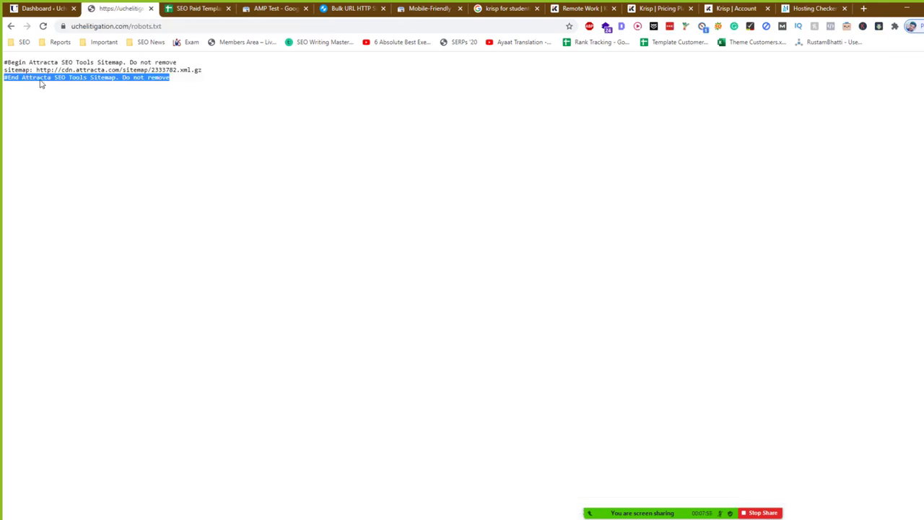
{"action": "left_click", "coordinate": [11, 26]}
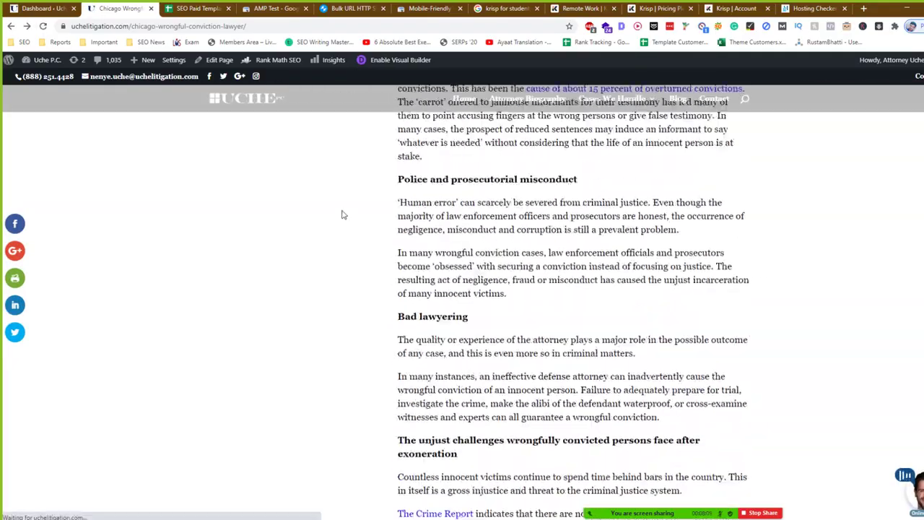
Step: From the article, go to the site's blog and open the What Is Nursing Home Abuse? post
{"action": "scroll", "coordinate": [343, 215], "scroll_direction": "up", "scroll_amount": 15}
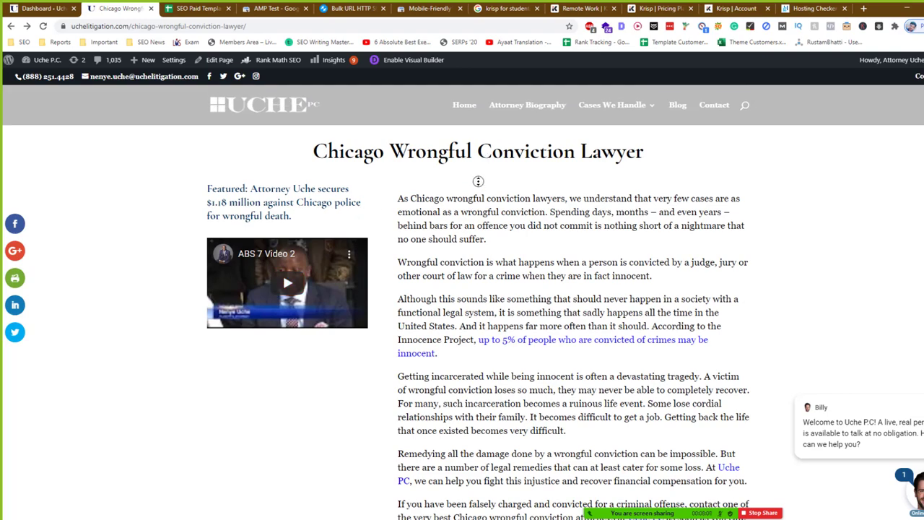
{"action": "scroll", "coordinate": [478, 182], "scroll_direction": "down", "scroll_amount": 20}
{"action": "scroll", "coordinate": [503, 403], "scroll_direction": "up", "scroll_amount": 3}
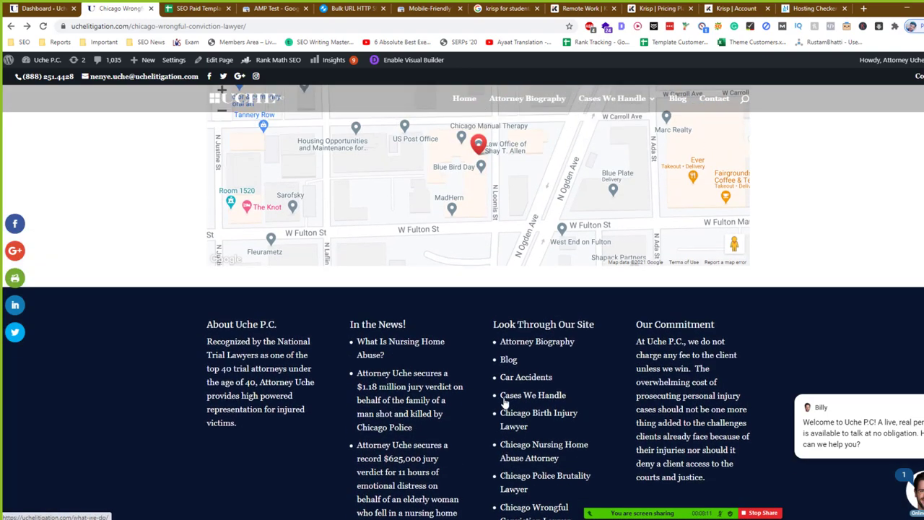
{"action": "scroll", "coordinate": [503, 403], "scroll_direction": "up", "scroll_amount": 8}
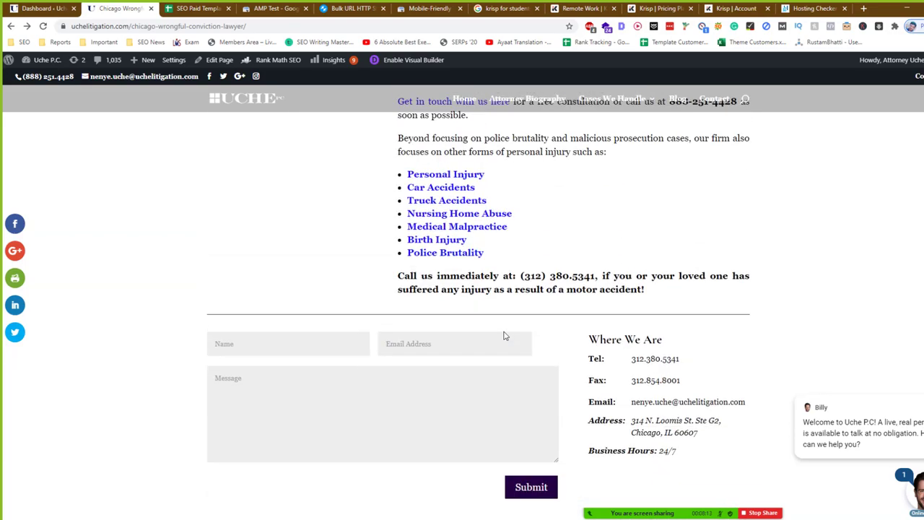
{"action": "scroll", "coordinate": [506, 335], "scroll_direction": "up", "scroll_amount": 10}
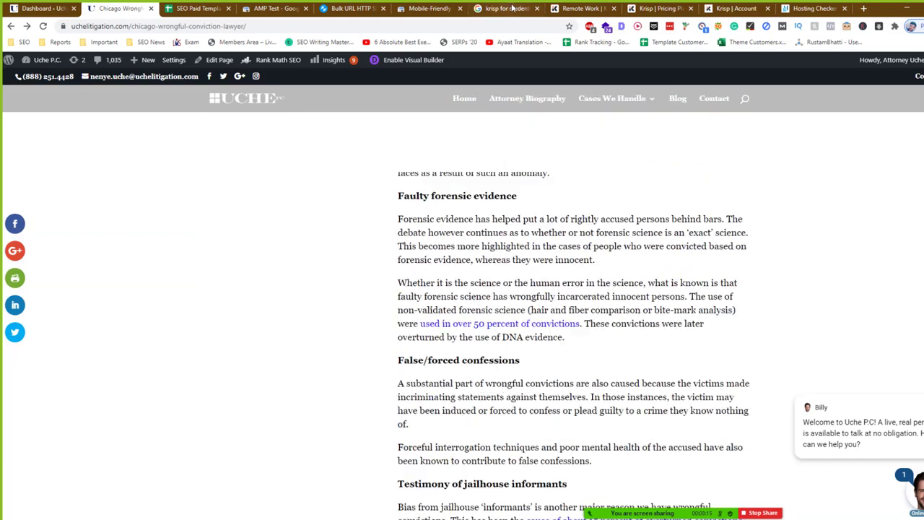
{"action": "scroll", "coordinate": [562, 75], "scroll_direction": "up", "scroll_amount": 10}
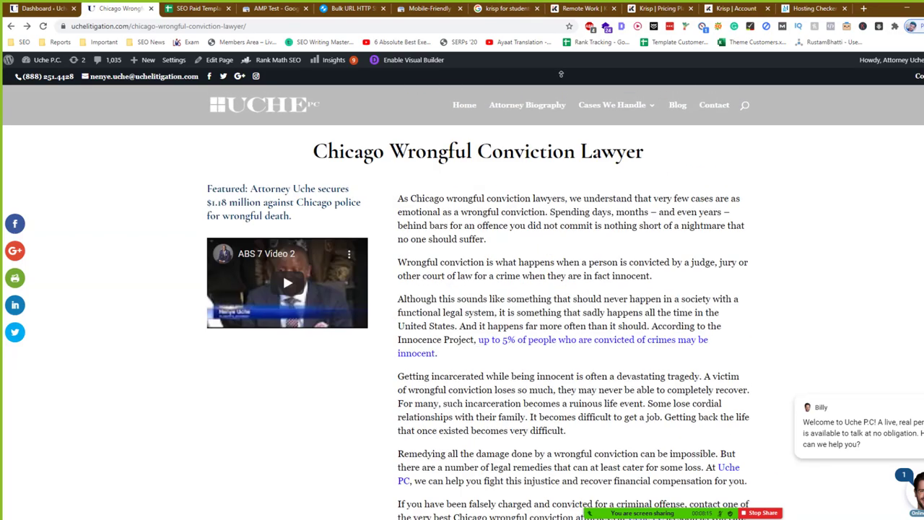
{"action": "left_click", "coordinate": [673, 107]}
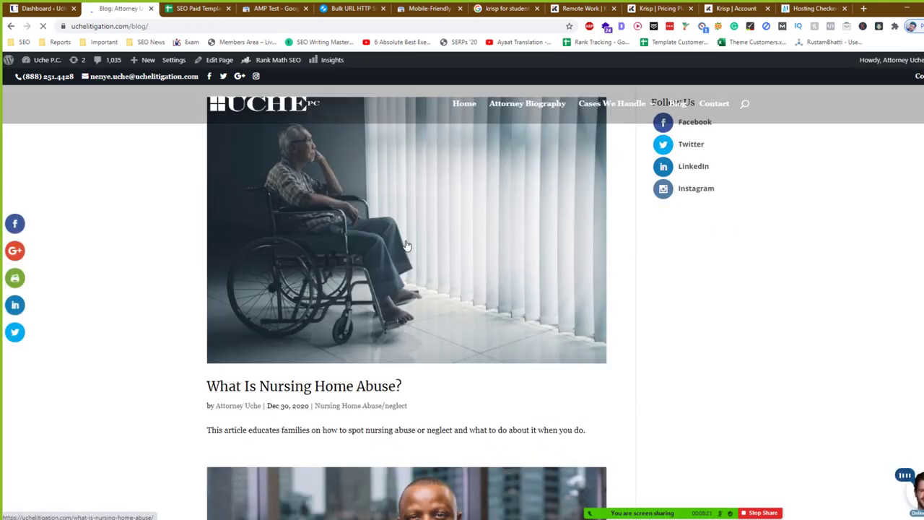
{"action": "left_click", "coordinate": [407, 246]}
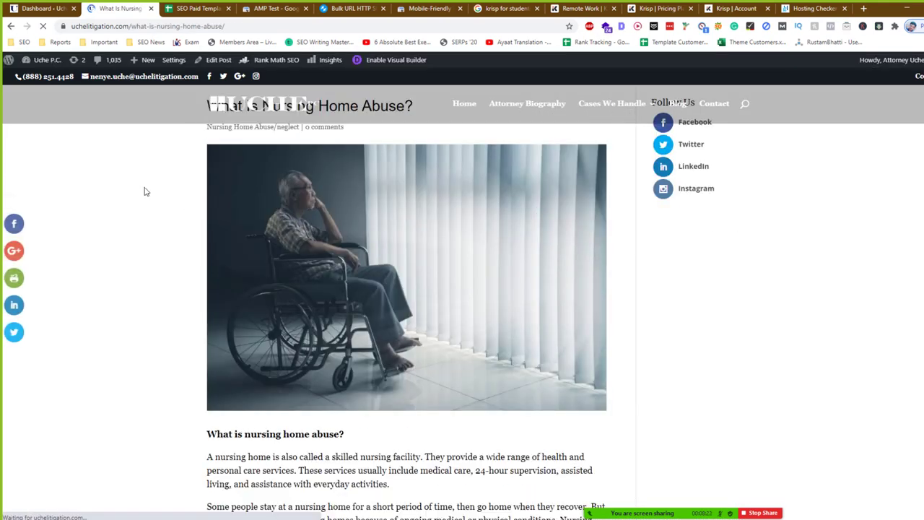
Step: Check the post's comment box, then return to the checklist's Disqus row status
{"action": "scroll", "coordinate": [154, 258], "scroll_direction": "down", "scroll_amount": 15}
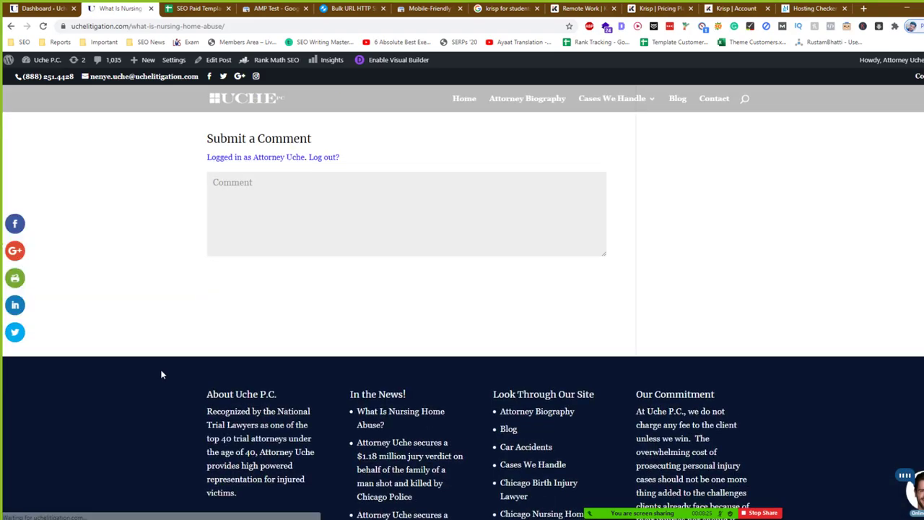
{"action": "scroll", "coordinate": [162, 374], "scroll_direction": "up", "scroll_amount": 3}
{"action": "left_click", "coordinate": [274, 423]}
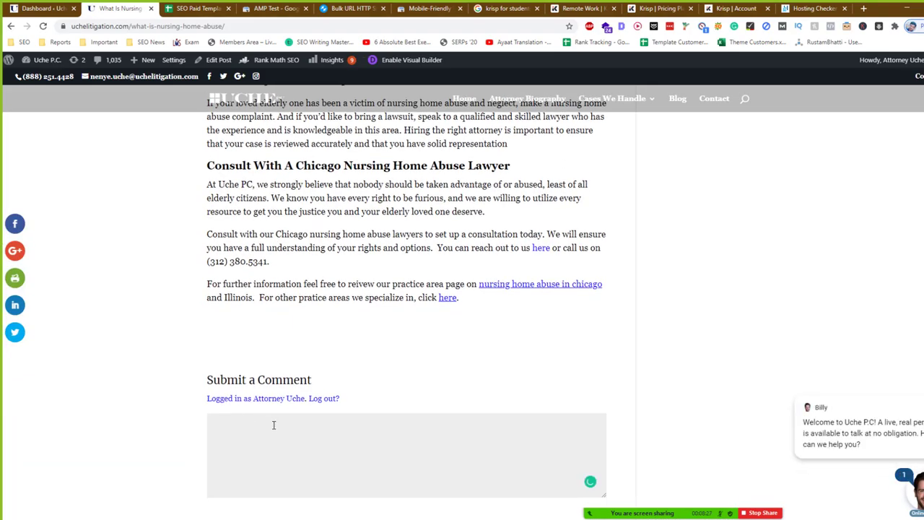
{"action": "key", "text": "ctrl+Tab"}
{"action": "left_click", "coordinate": [489, 351]}
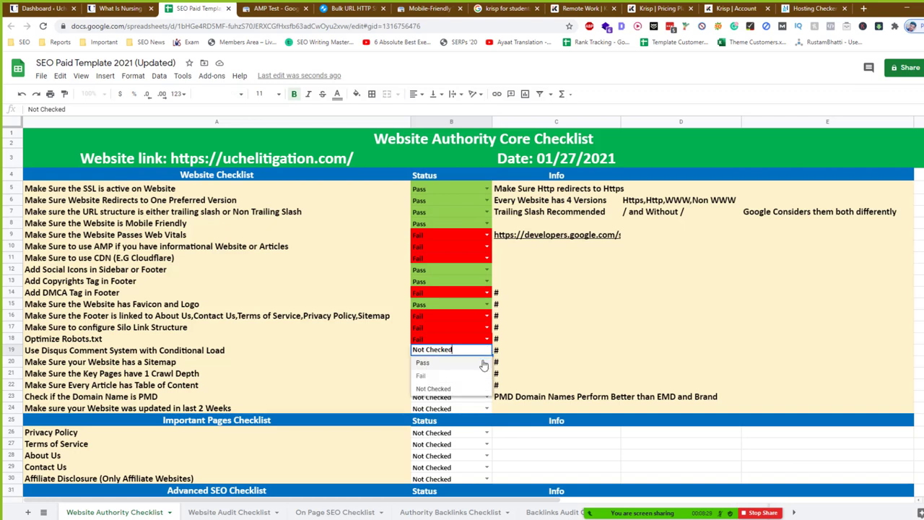
Step: Mark the Disqus comment row (B19) Fail and set its note in C19 to '(Optional)'
{"action": "left_click", "coordinate": [479, 375]}
{"action": "left_click", "coordinate": [503, 352]}
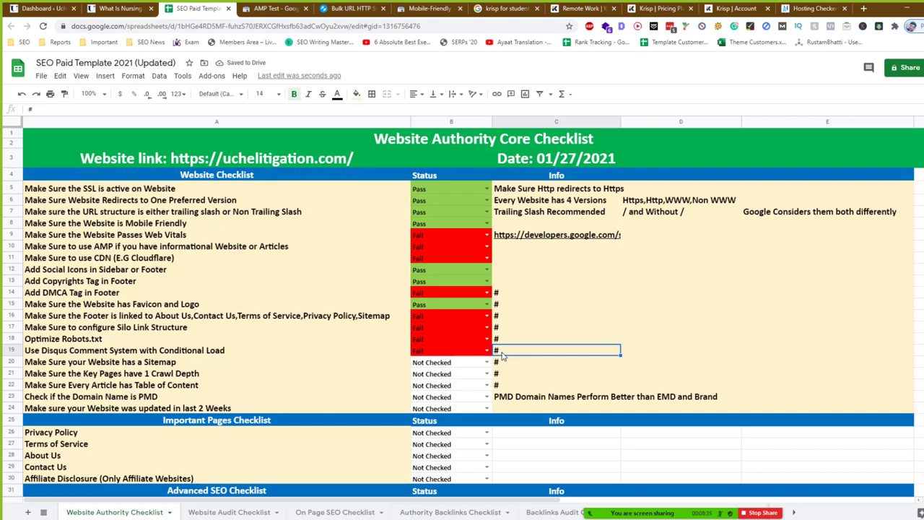
{"action": "type", "text": "()"}
{"action": "key", "text": "Left"}
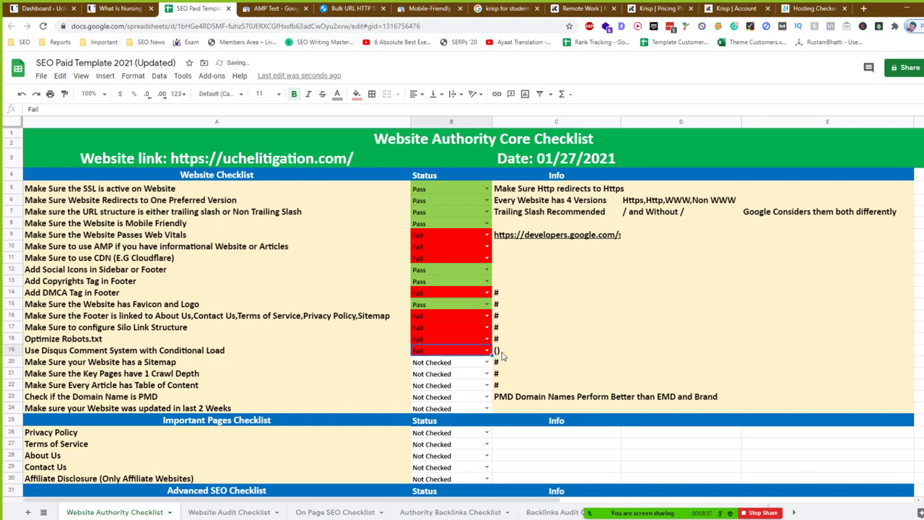
{"action": "key", "text": "Right"}
{"action": "key", "text": "Down"}
{"action": "key", "text": "Up"}
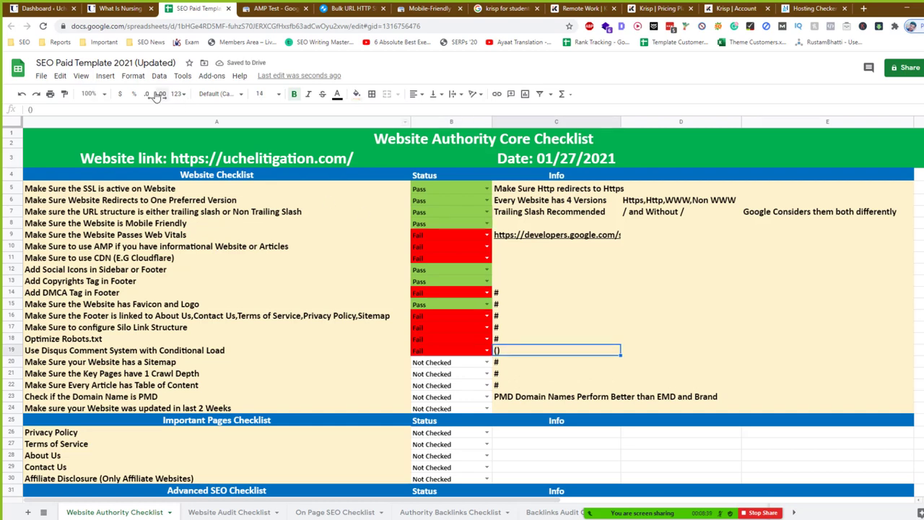
{"action": "left_click", "coordinate": [153, 108]}
{"action": "key", "text": "Left"}
{"action": "type", "text": "Optional"}
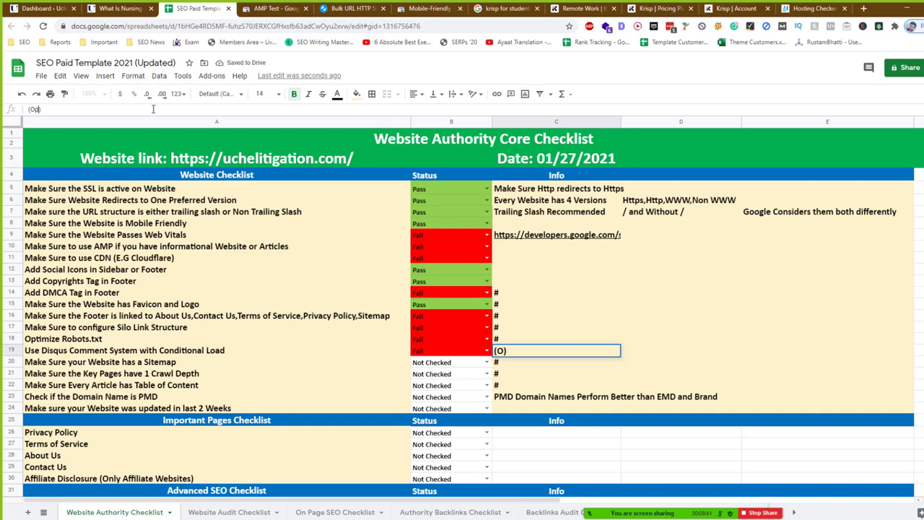
{"action": "key", "text": "Return"}
Step: Clear the # placeholders from C14 through C18
{"action": "key", "text": "Up"}
{"action": "key", "text": "Up"}
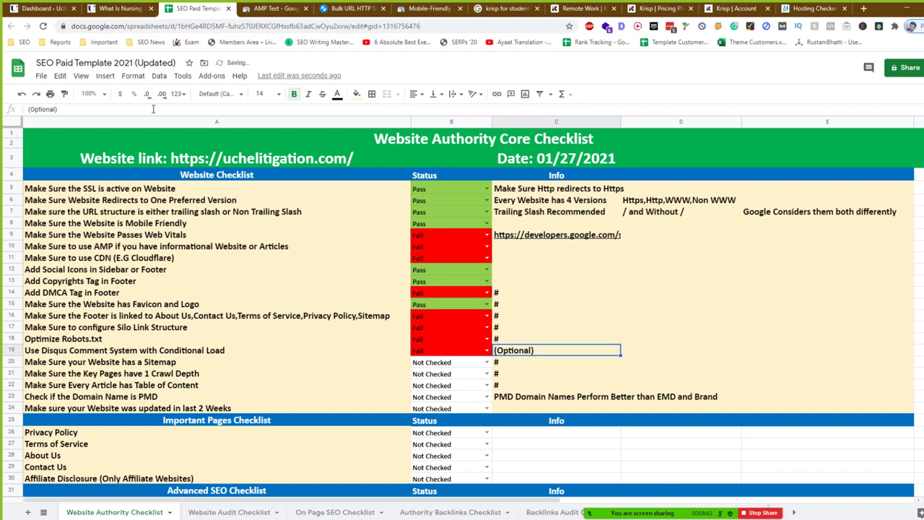
{"action": "key", "text": "shift+Up"}
{"action": "key", "text": "shift+Up"}
{"action": "key", "text": "shift+Up"}
{"action": "key", "text": "shift+Up"}
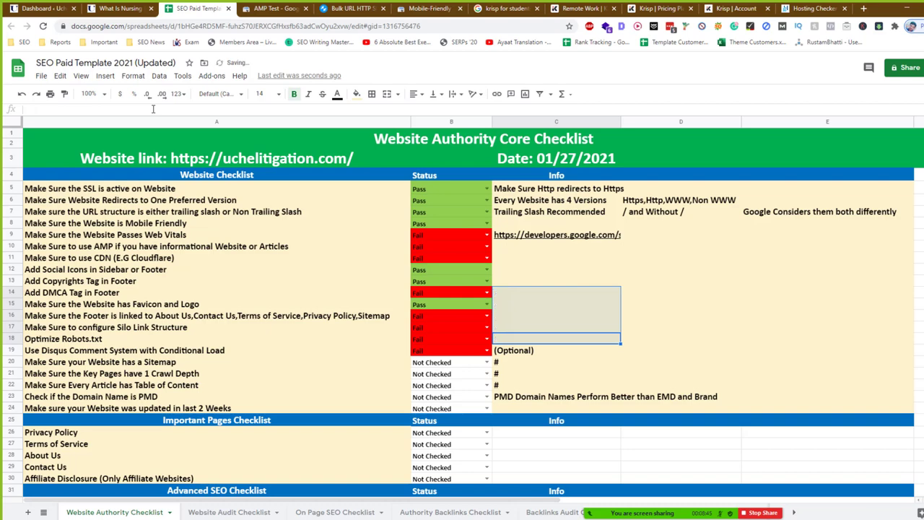
{"action": "key", "text": "Delete"}
{"action": "key", "text": "Down"}
{"action": "key", "text": "Down"}
{"action": "key", "text": "Left"}
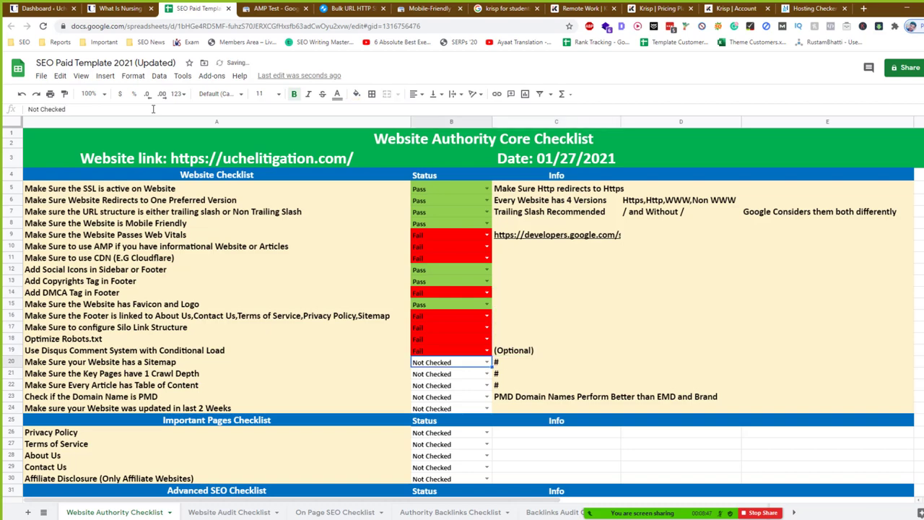
Step: Load the site's sitemap.xml in the browser
{"action": "left_click", "coordinate": [120, 9]}
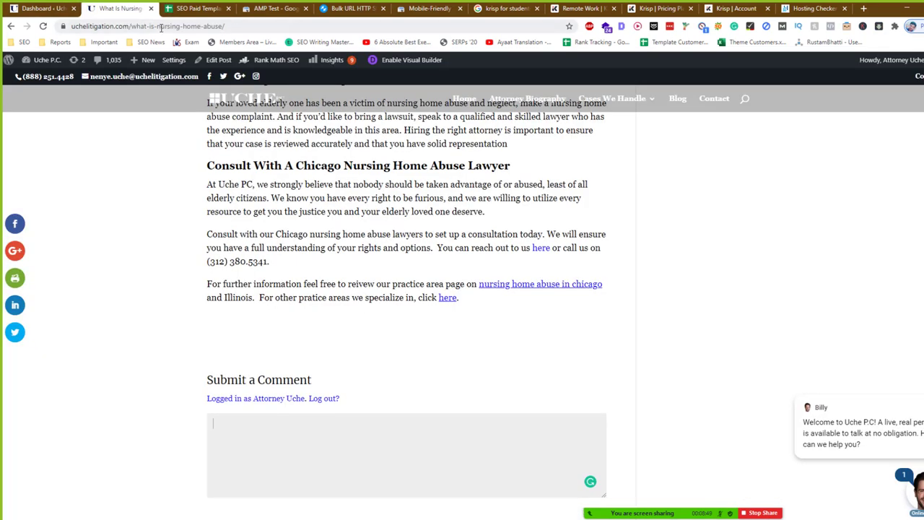
{"action": "left_click_drag", "start_coordinate": [131, 26], "coordinate": [404, 27]}
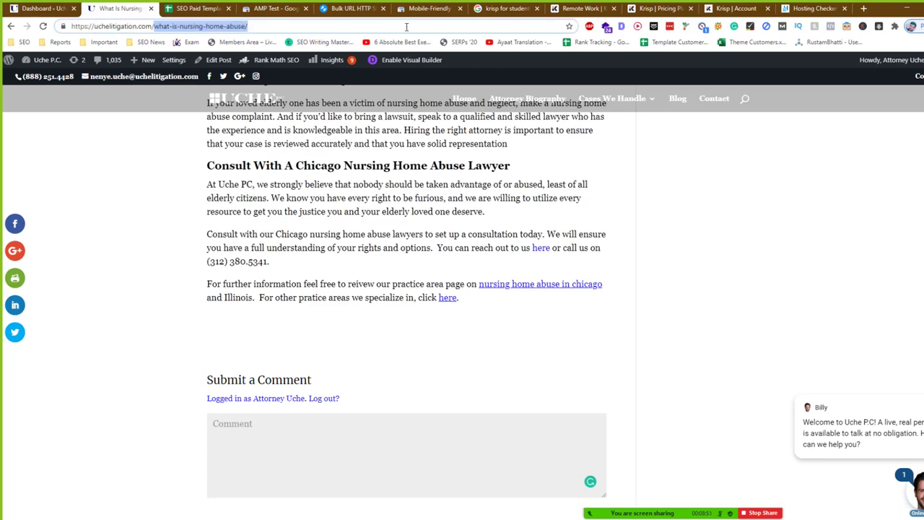
{"action": "type", "text": "s"}
{"action": "type", "text": "itemap.xml"}
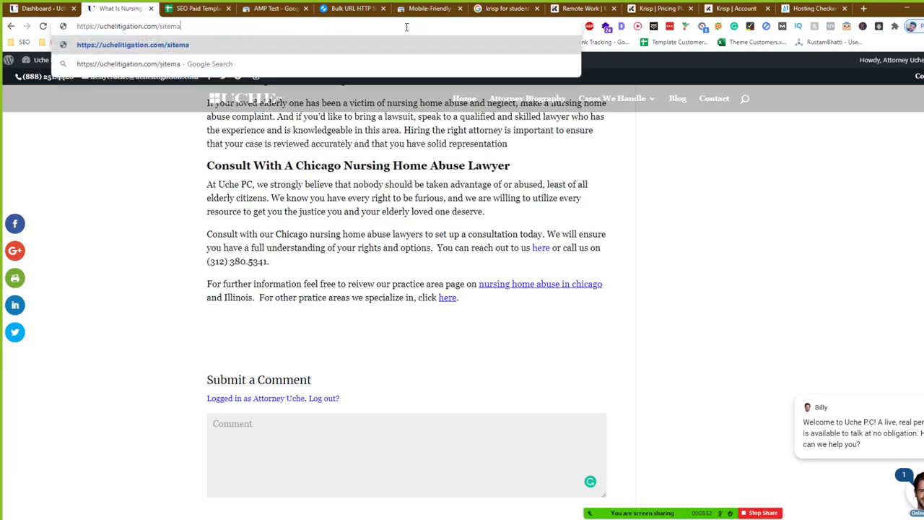
{"action": "key", "text": "Return"}
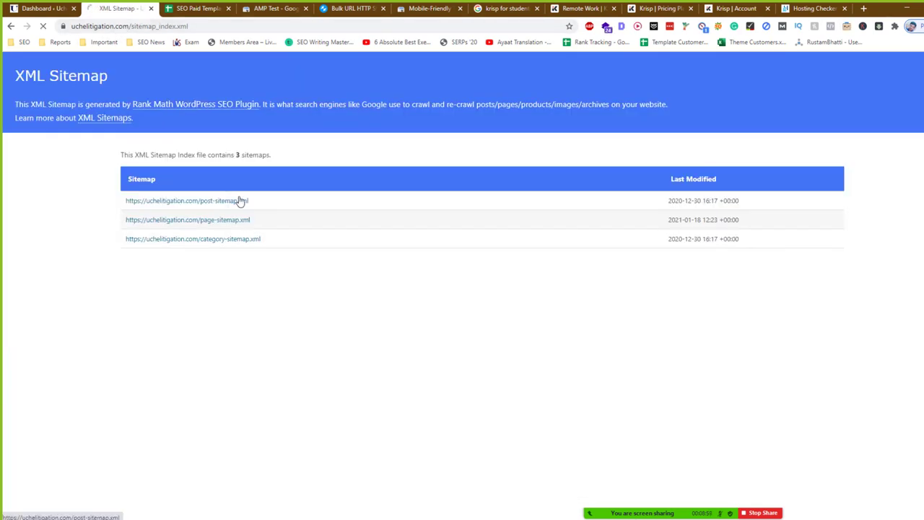
Step: Set the sitemap check in B20 to Pass
{"action": "key", "text": "ctrl+Tab"}
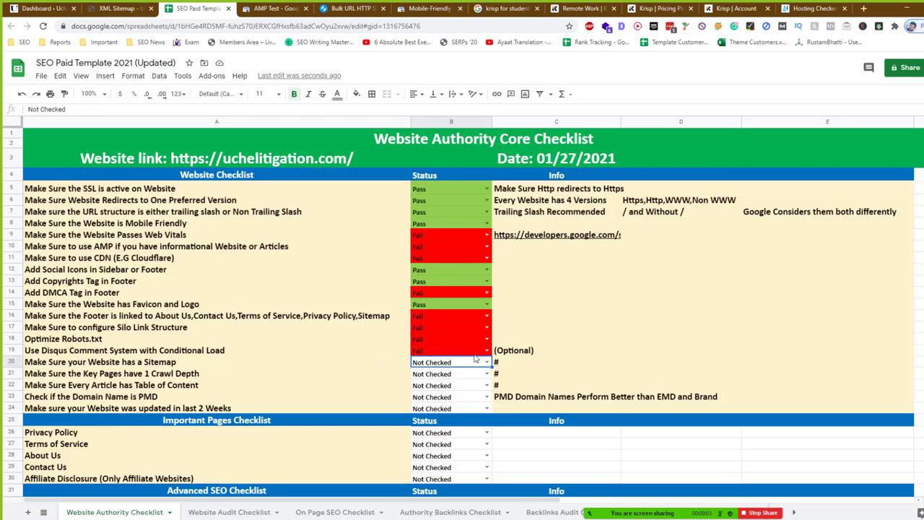
{"action": "left_click", "coordinate": [487, 362]}
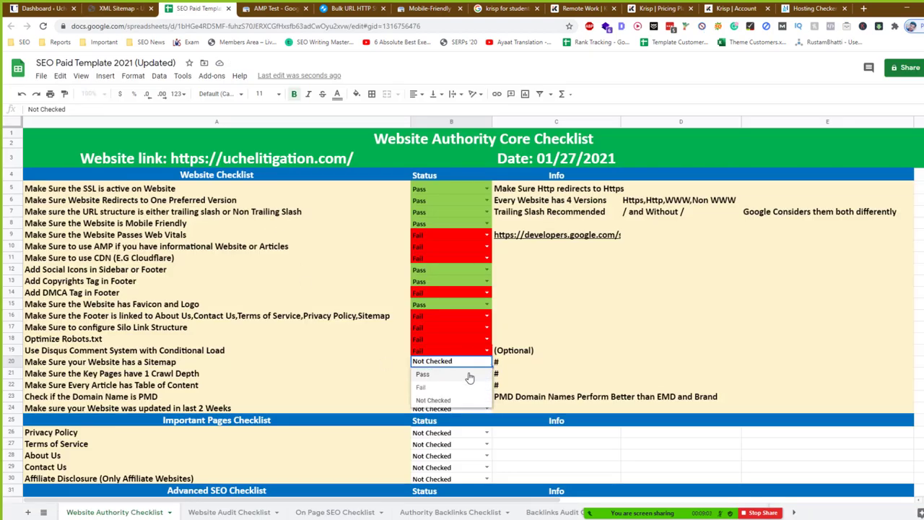
{"action": "left_click", "coordinate": [469, 376]}
{"action": "key", "text": "Tab"}
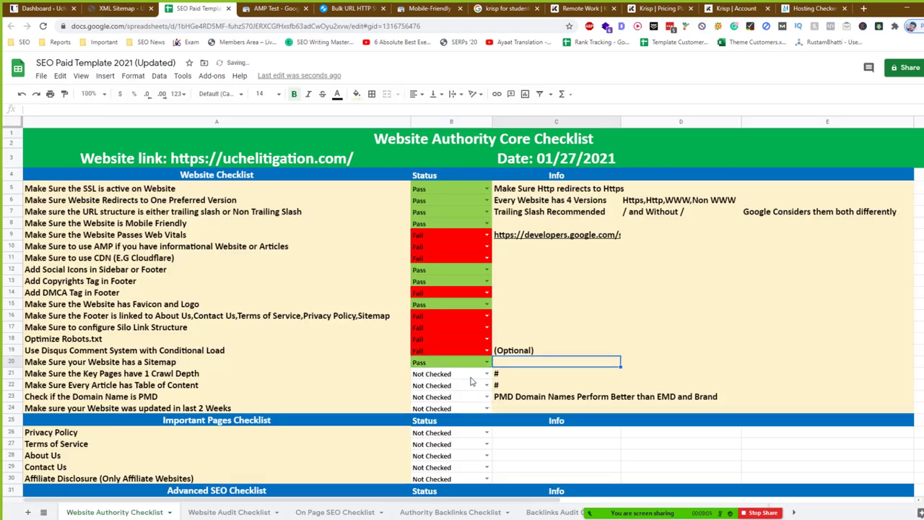
{"action": "left_click", "coordinate": [471, 377]}
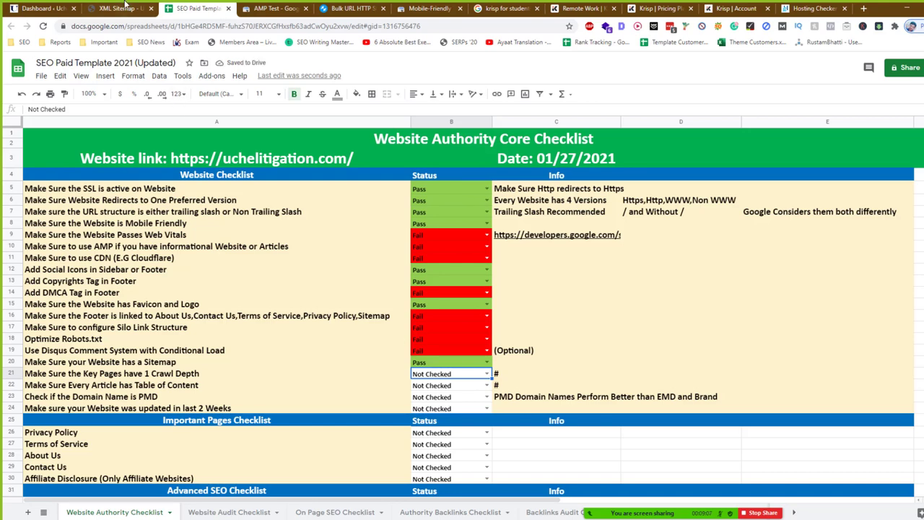
{"action": "left_click", "coordinate": [119, 8]}
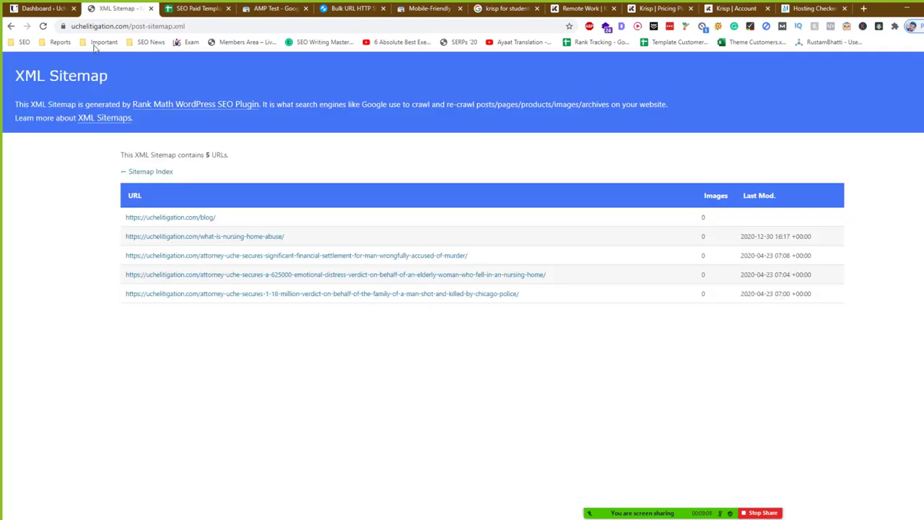
Step: Go back from the sitemap to the nursing home abuse post and scroll through it
{"action": "left_click", "coordinate": [8, 27]}
{"action": "left_click", "coordinate": [9, 28]}
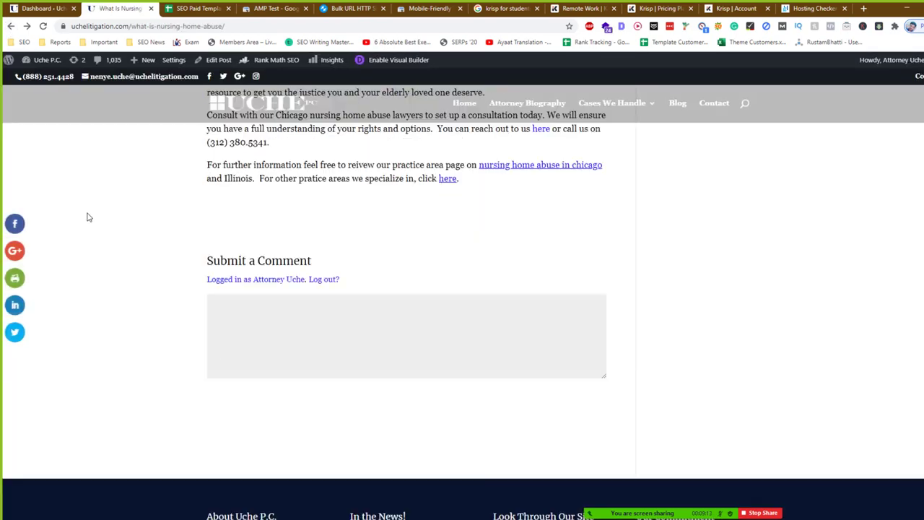
{"action": "scroll", "coordinate": [463, 360], "scroll_direction": "down", "scroll_amount": 3}
{"action": "scroll", "coordinate": [531, 361], "scroll_direction": "down", "scroll_amount": 2}
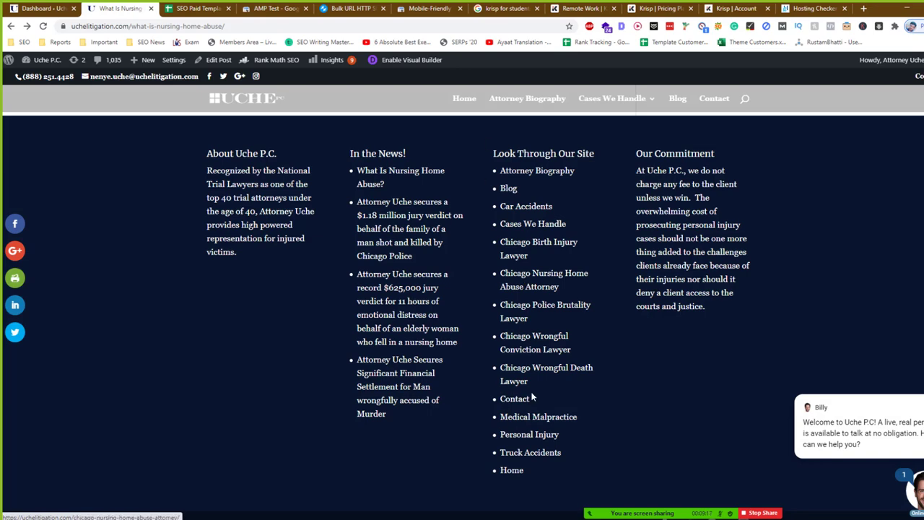
Step: Mark the crawl-depth check in B21 Pass, then open the Chicago Birth Injury Lawyer page
{"action": "left_click", "coordinate": [197, 8]}
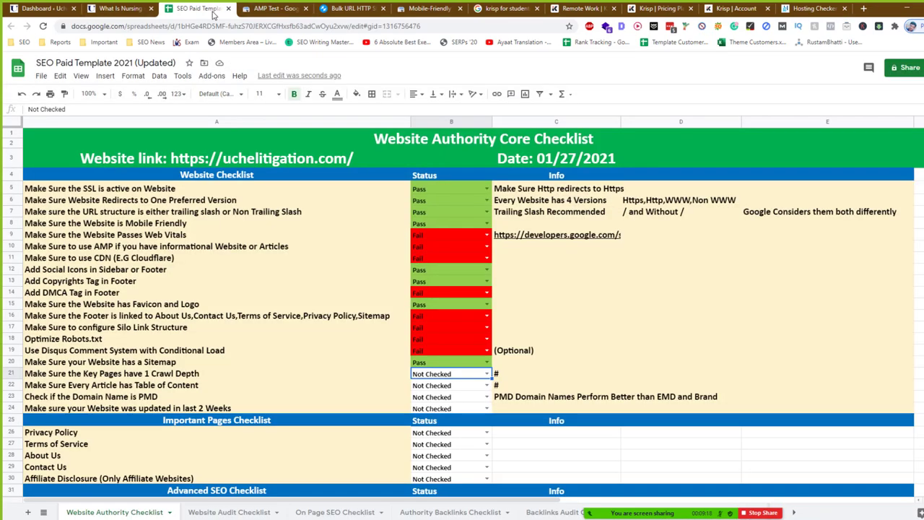
{"action": "left_click", "coordinate": [487, 375]}
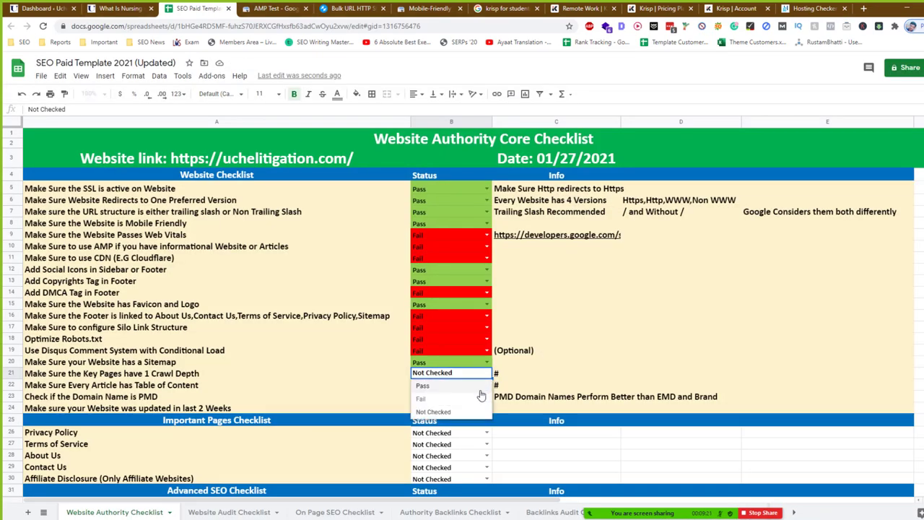
{"action": "left_click", "coordinate": [482, 388]}
{"action": "double_click", "coordinate": [504, 376]}
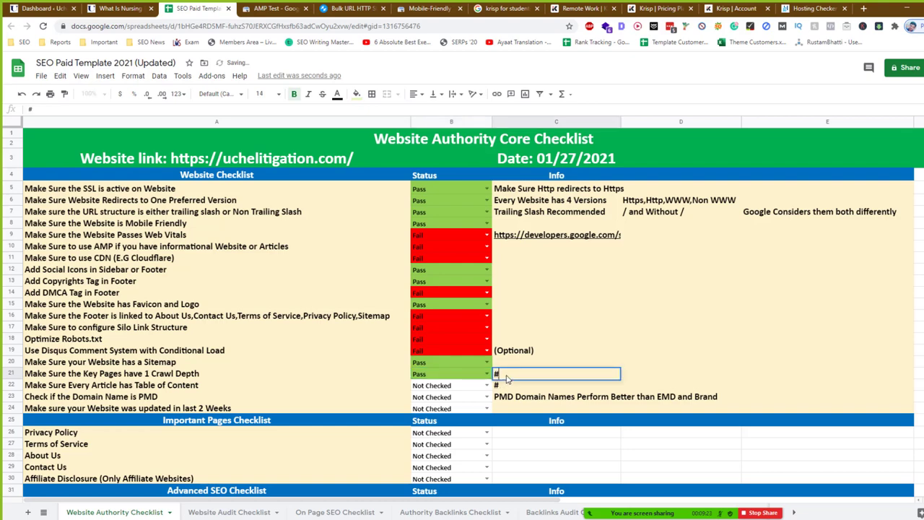
{"action": "left_click", "coordinate": [142, 7]}
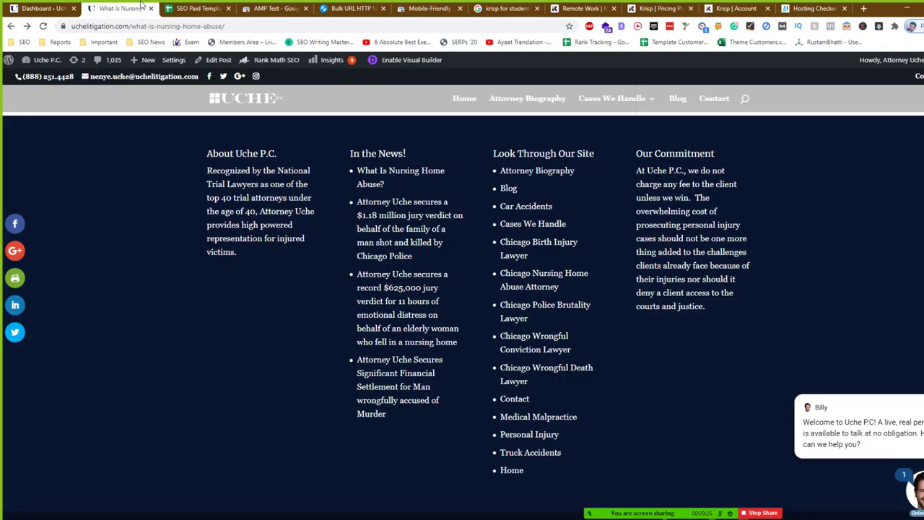
{"action": "left_click", "coordinate": [532, 249]}
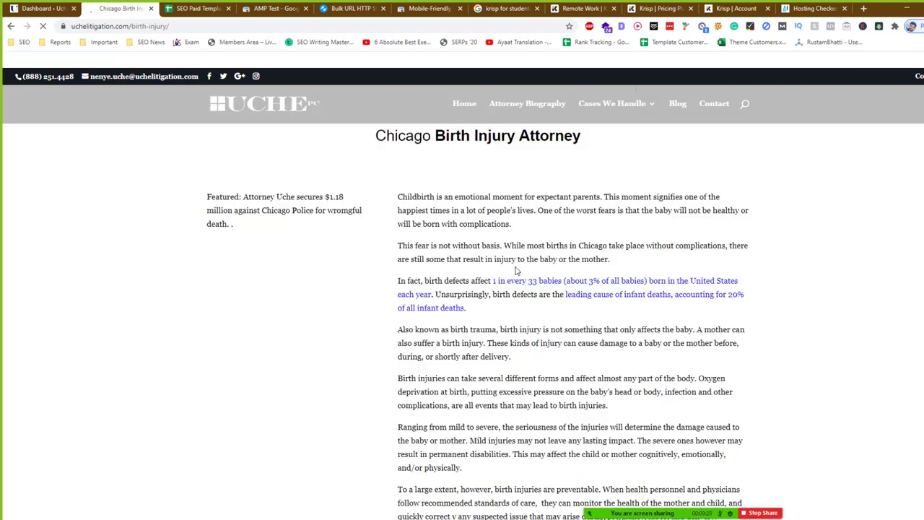
{"action": "scroll", "coordinate": [478, 293], "scroll_direction": "down", "scroll_amount": 15}
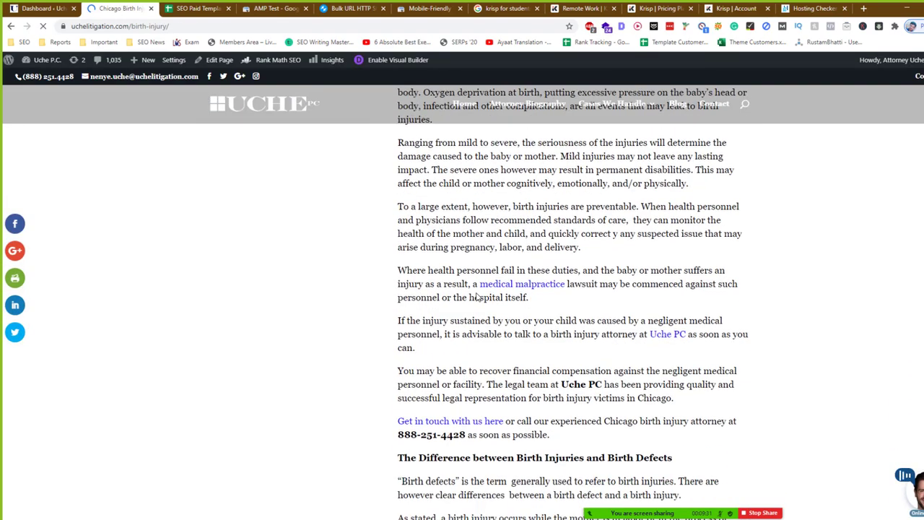
{"action": "scroll", "coordinate": [477, 293], "scroll_direction": "down", "scroll_amount": 10}
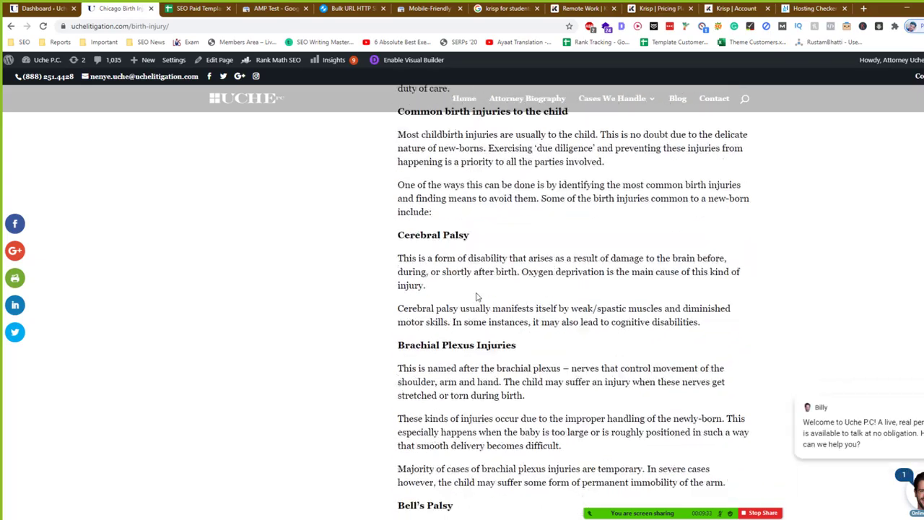
{"action": "scroll", "coordinate": [477, 292], "scroll_direction": "down", "scroll_amount": 10}
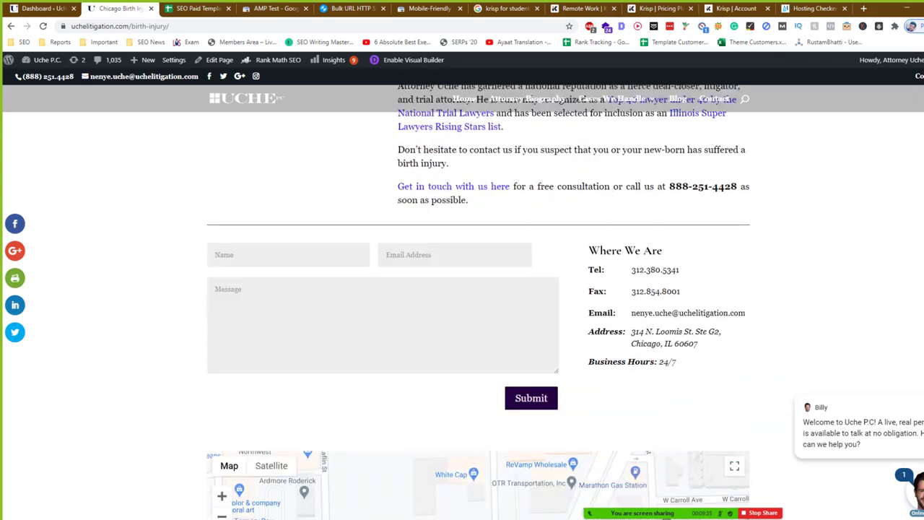
{"action": "scroll", "coordinate": [478, 292], "scroll_direction": "up", "scroll_amount": 20}
{"action": "scroll", "coordinate": [477, 293], "scroll_direction": "up", "scroll_amount": 3}
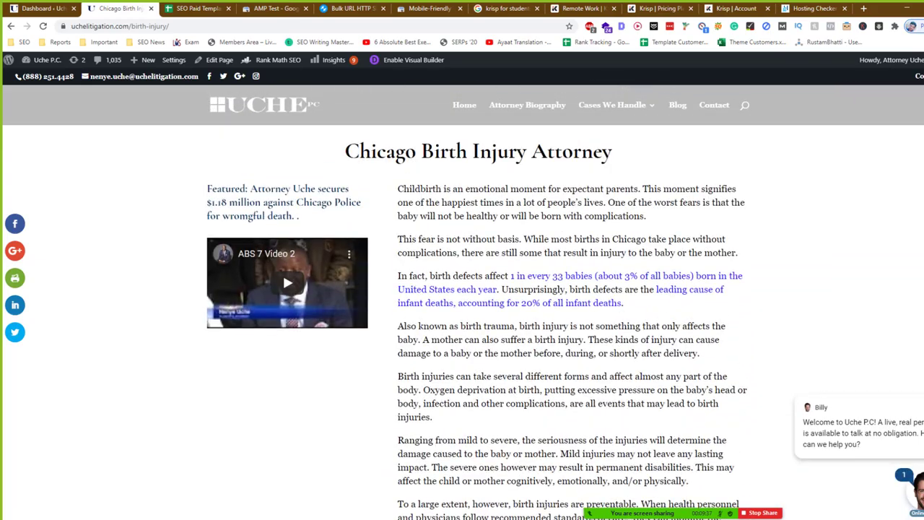
Step: Set the table-of-contents check in B22 to Fail and clear its # note
{"action": "left_click", "coordinate": [195, 8]}
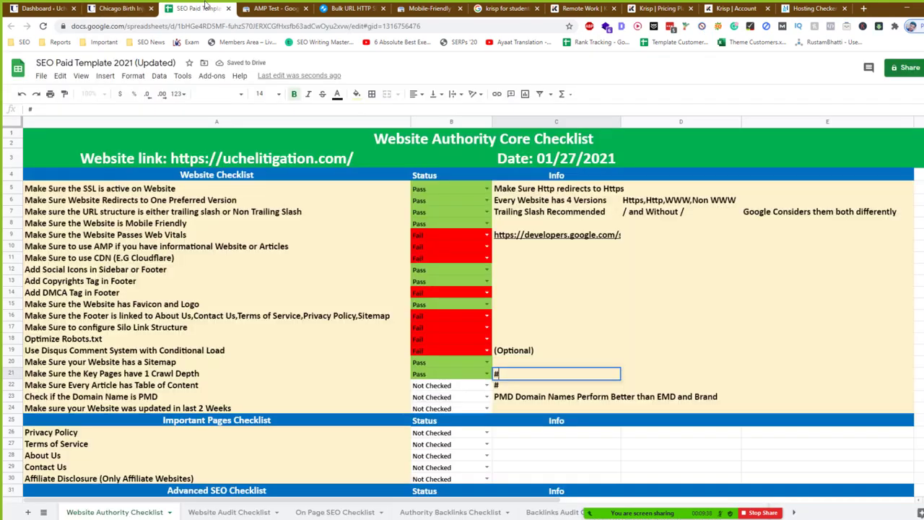
{"action": "left_click", "coordinate": [487, 385]}
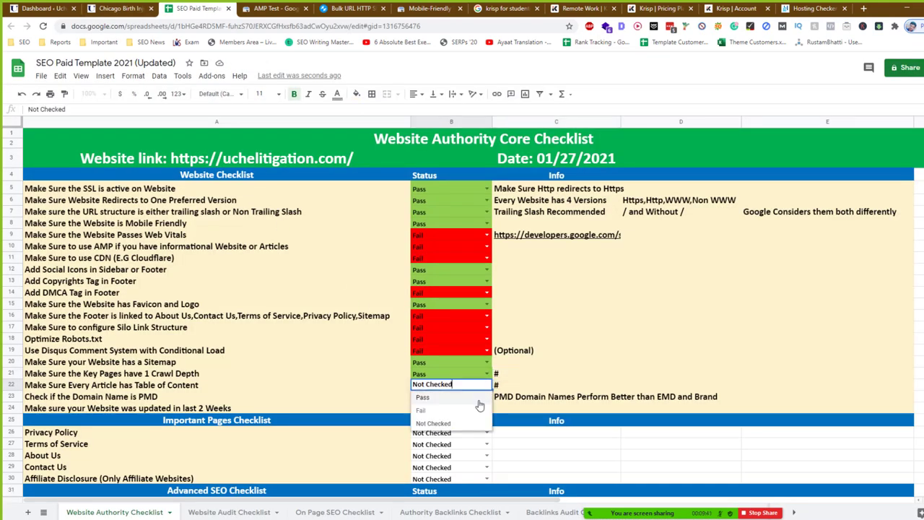
{"action": "left_click", "coordinate": [469, 410]}
{"action": "left_click", "coordinate": [524, 387]}
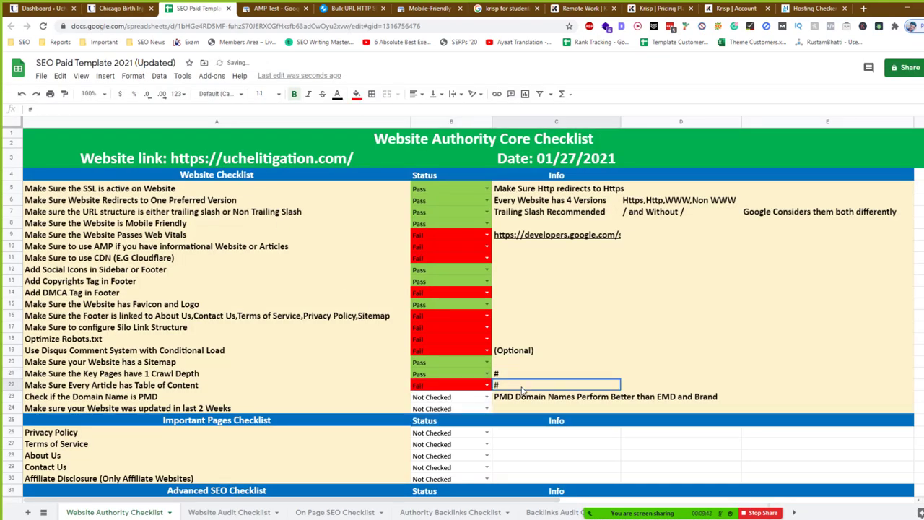
{"action": "key", "text": "Delete"}
{"action": "left_click", "coordinate": [518, 374]}
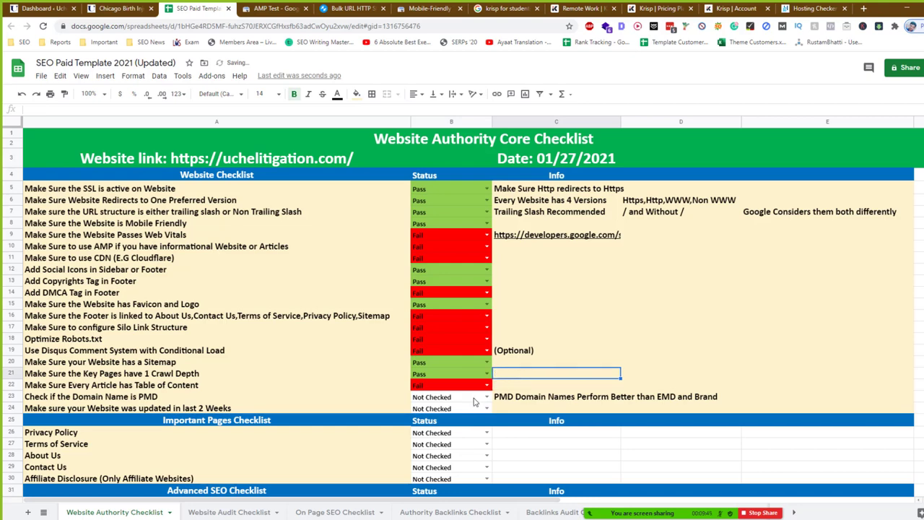
{"action": "left_click", "coordinate": [121, 7]}
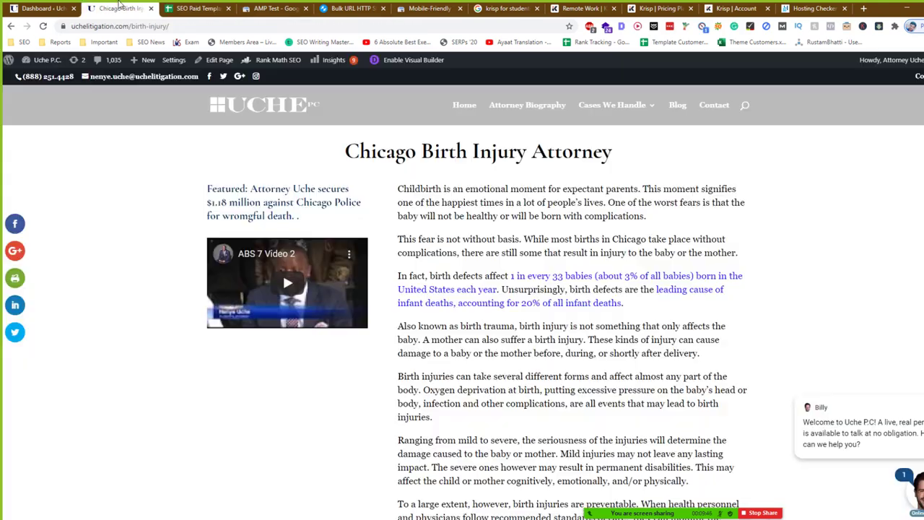
{"action": "left_click", "coordinate": [168, 7]}
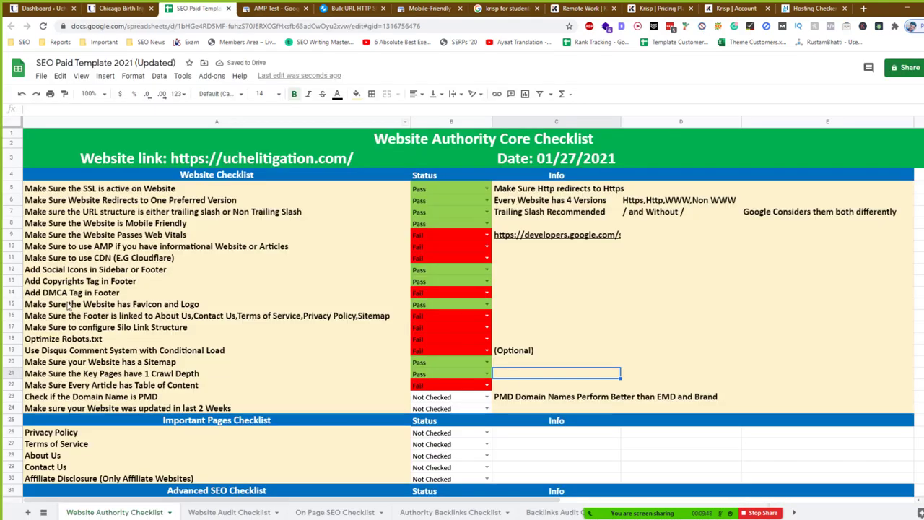
Step: Delete the 'Check if the Domain Name is PMD' row from the checklist
{"action": "right_click", "coordinate": [6, 399]}
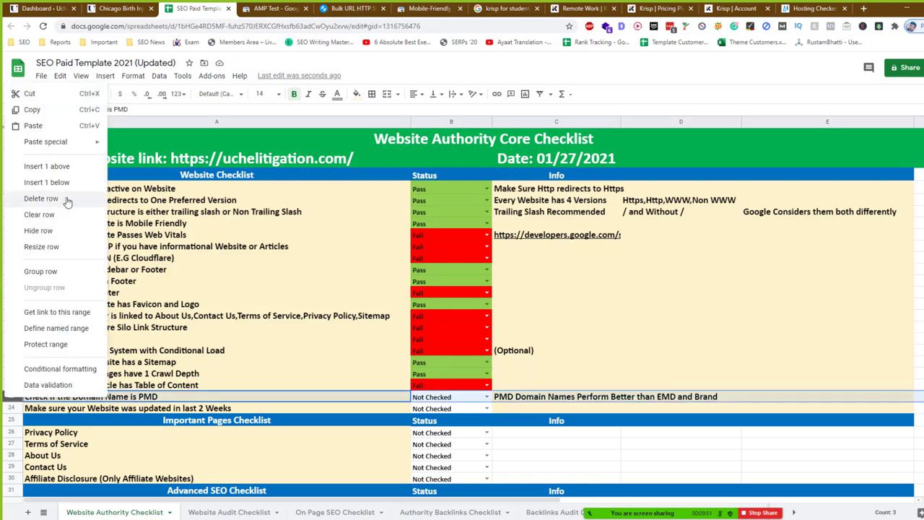
{"action": "left_click", "coordinate": [57, 200]}
{"action": "left_click", "coordinate": [444, 398]}
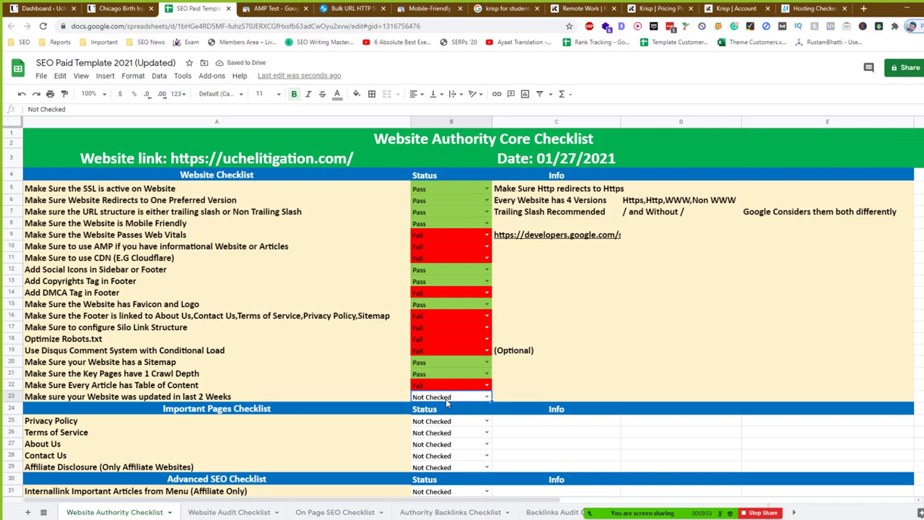
{"action": "left_click", "coordinate": [120, 8]}
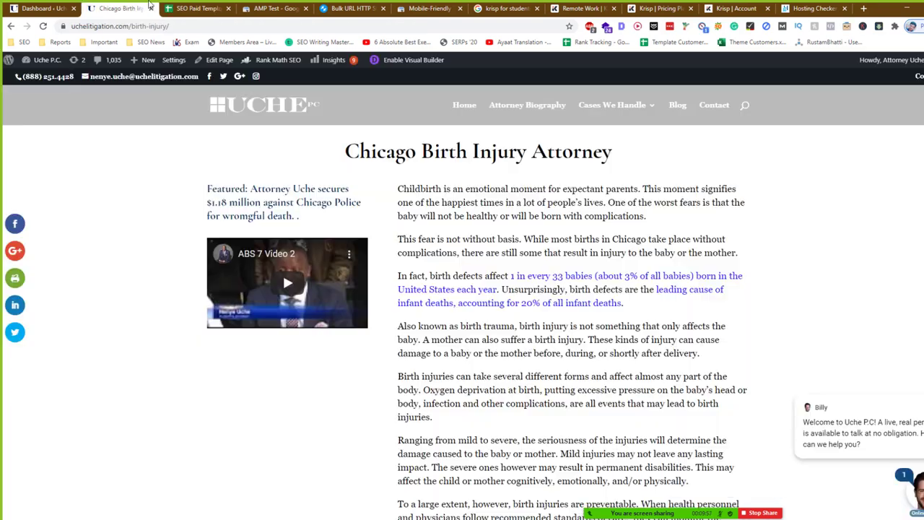
Step: Open the uchelitigation.com blog page and browse its list of posts
{"action": "left_click", "coordinate": [669, 109]}
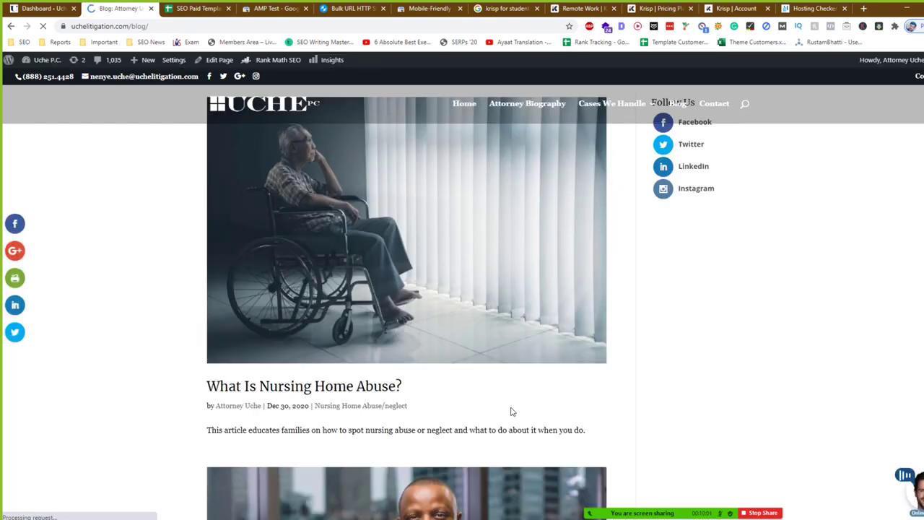
{"action": "scroll", "coordinate": [511, 411], "scroll_direction": "down", "scroll_amount": 5}
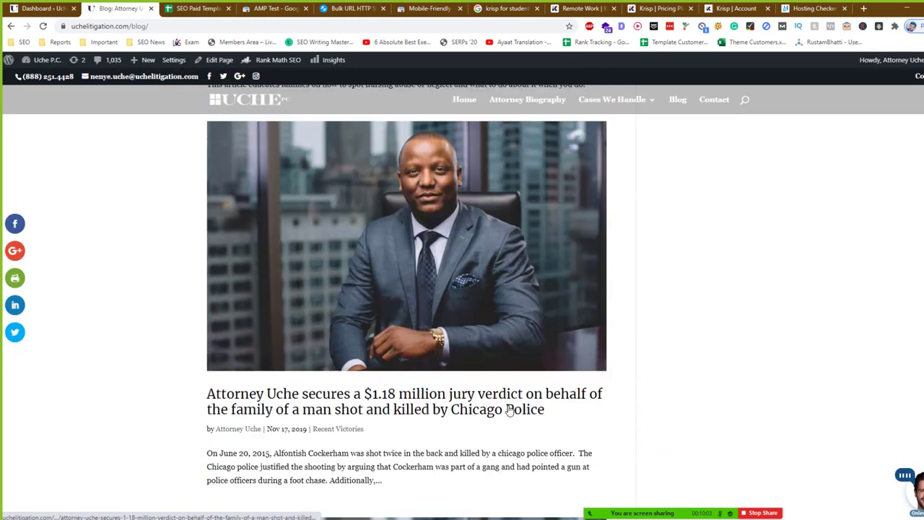
{"action": "scroll", "coordinate": [509, 411], "scroll_direction": "down", "scroll_amount": 7}
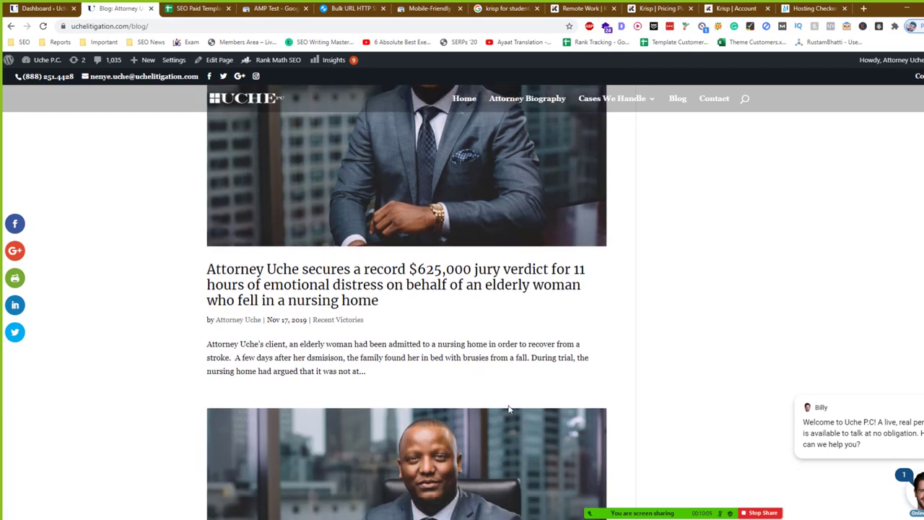
{"action": "scroll", "coordinate": [509, 410], "scroll_direction": "down", "scroll_amount": 6}
{"action": "scroll", "coordinate": [510, 410], "scroll_direction": "up", "scroll_amount": 6}
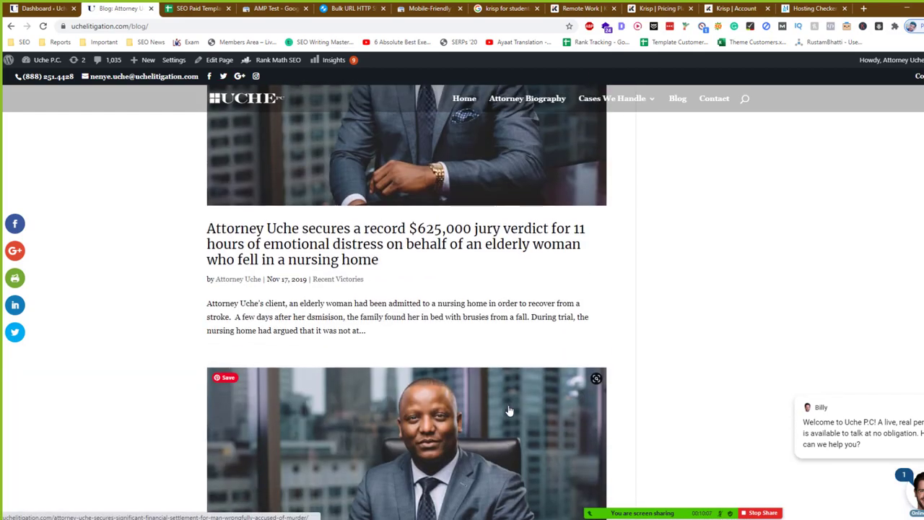
{"action": "scroll", "coordinate": [510, 410], "scroll_direction": "up", "scroll_amount": 1}
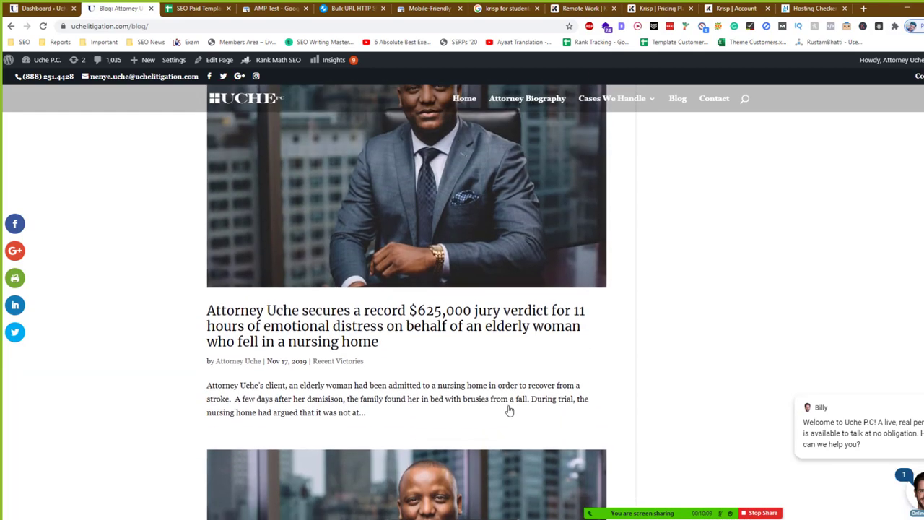
{"action": "scroll", "coordinate": [510, 410], "scroll_direction": "up", "scroll_amount": 1}
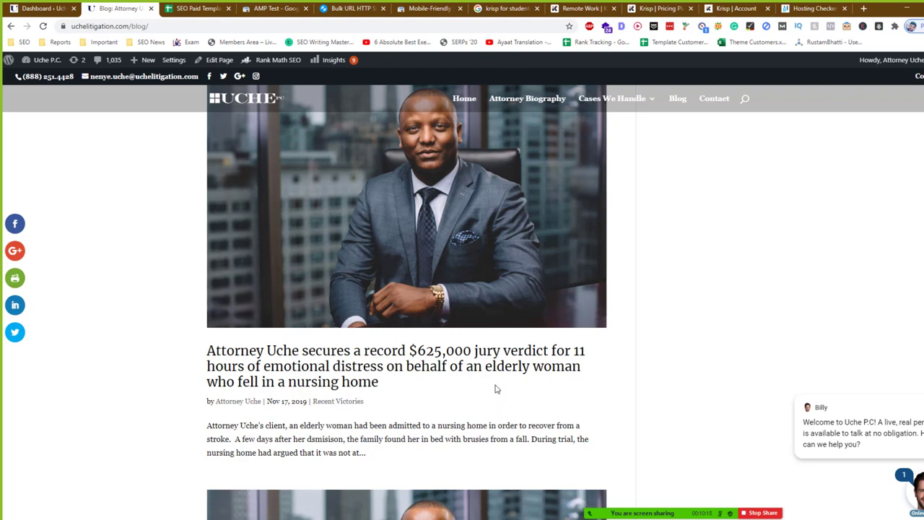
Step: Open the $625,000 jury verdict post and read through the article
{"action": "left_click", "coordinate": [496, 354]}
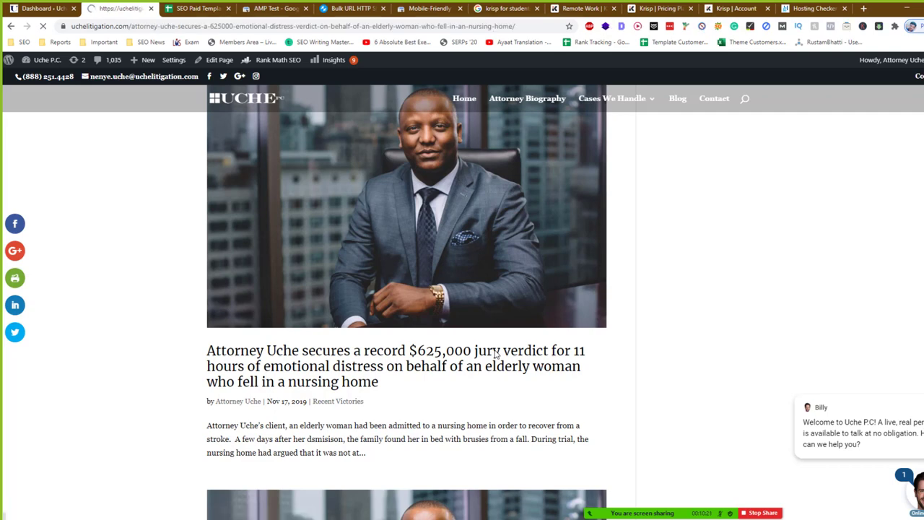
{"action": "scroll", "coordinate": [496, 361], "scroll_direction": "down", "scroll_amount": 2}
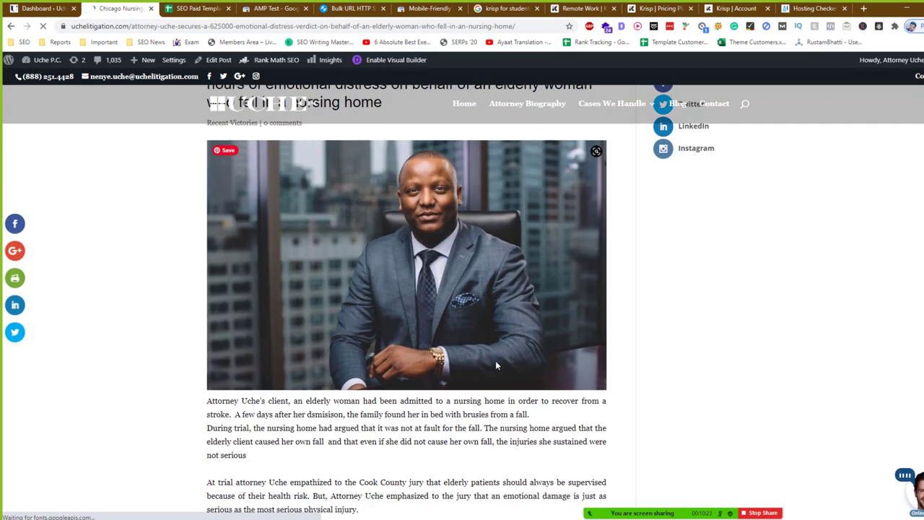
{"action": "scroll", "coordinate": [460, 412], "scroll_direction": "down", "scroll_amount": 2}
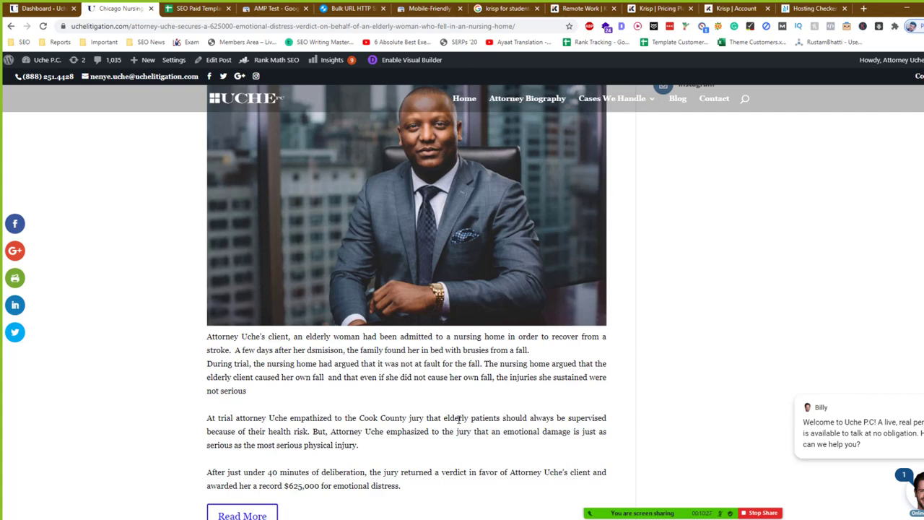
{"action": "scroll", "coordinate": [457, 421], "scroll_direction": "down", "scroll_amount": 1}
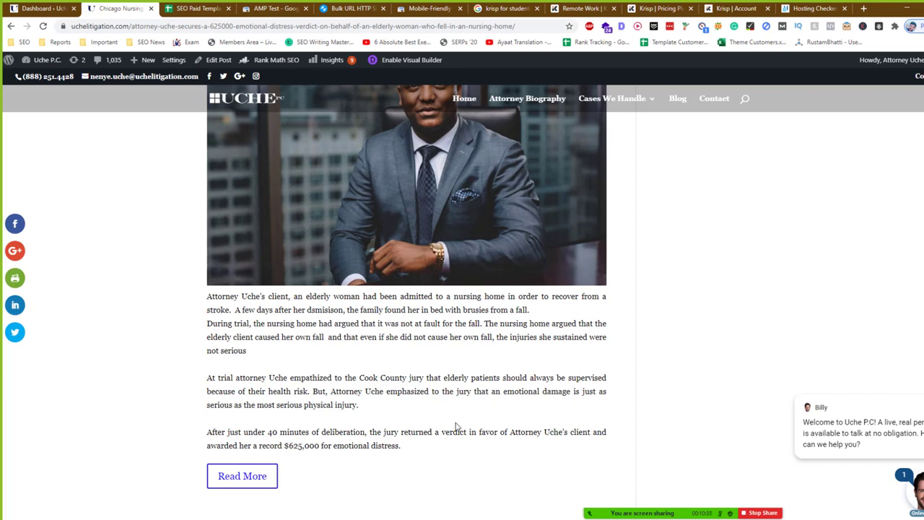
{"action": "scroll", "coordinate": [456, 427], "scroll_direction": "down", "scroll_amount": 1}
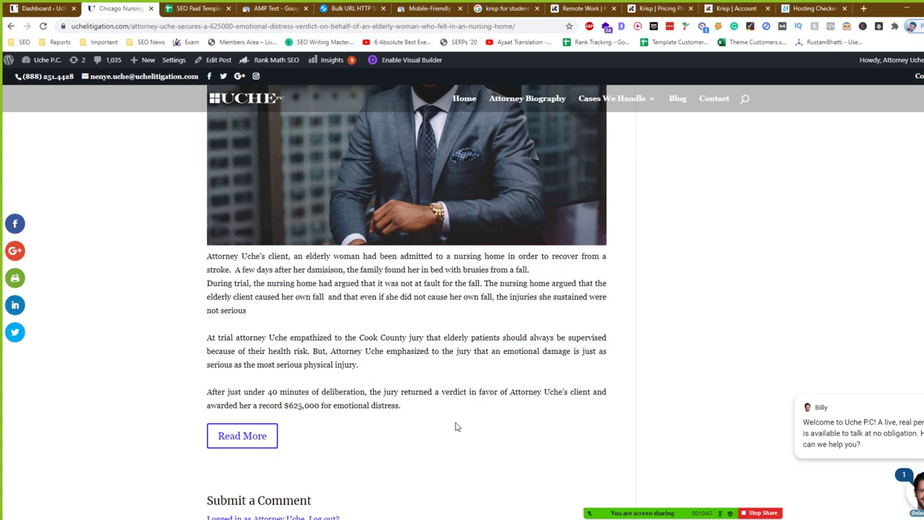
{"action": "scroll", "coordinate": [455, 427], "scroll_direction": "down", "scroll_amount": 1}
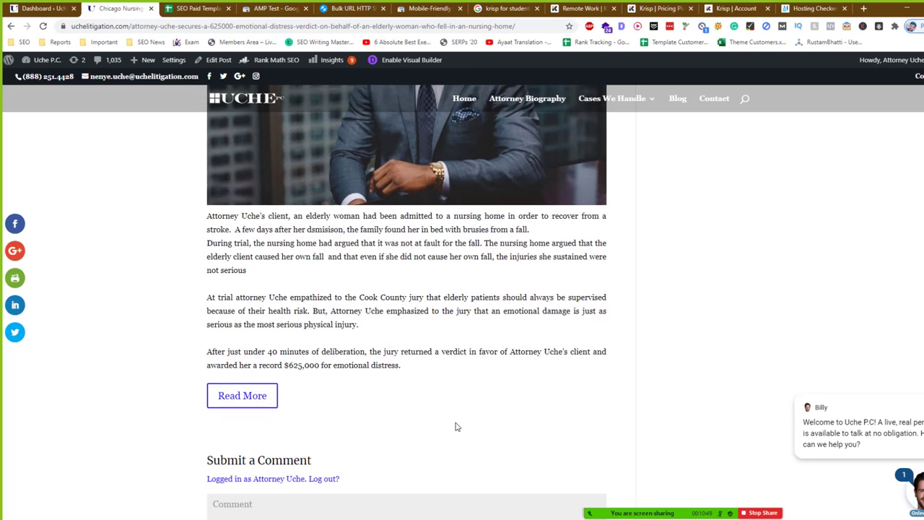
{"action": "scroll", "coordinate": [456, 425], "scroll_direction": "up", "scroll_amount": 4}
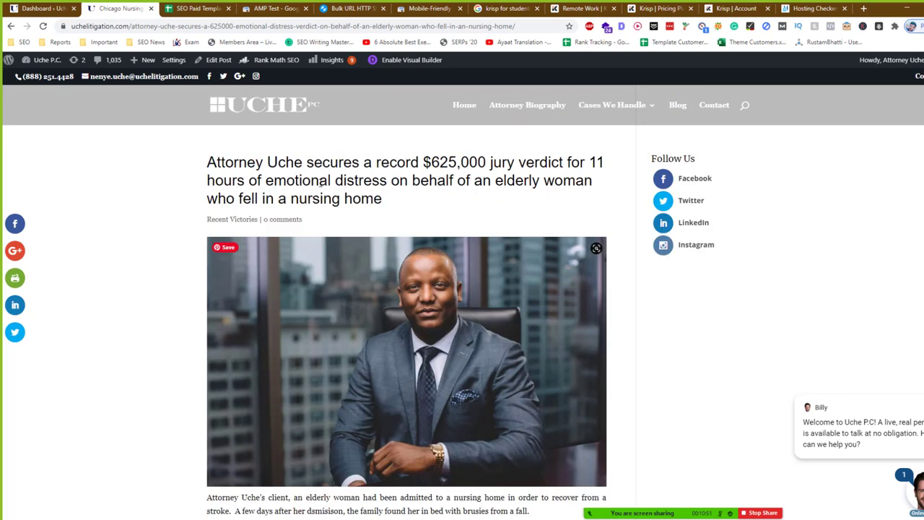
Step: Set the 'updated in last 2 Weeks' check in B23 to Pass
{"action": "left_click", "coordinate": [201, 9]}
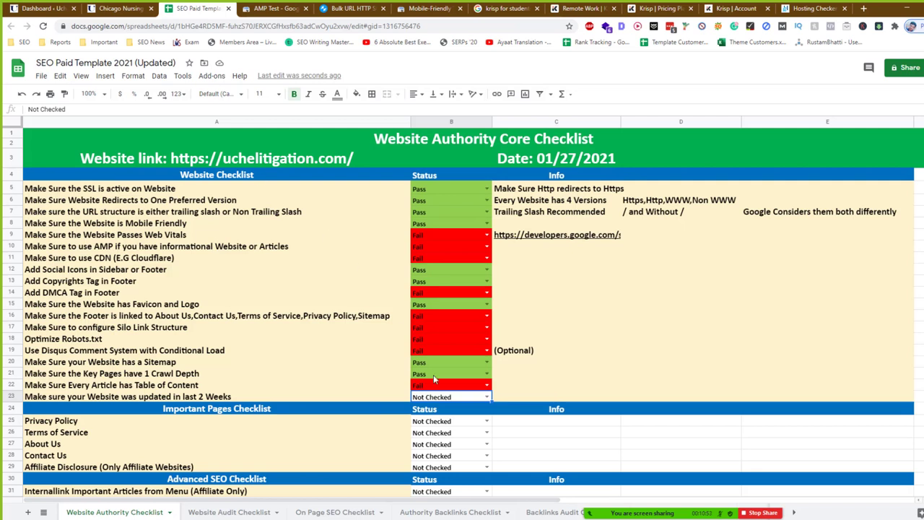
{"action": "left_click", "coordinate": [487, 396]}
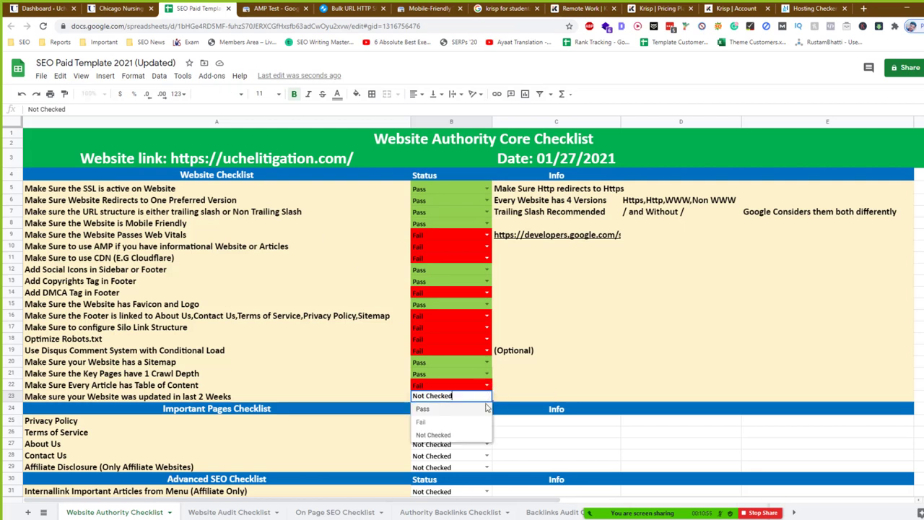
{"action": "left_click", "coordinate": [466, 412]}
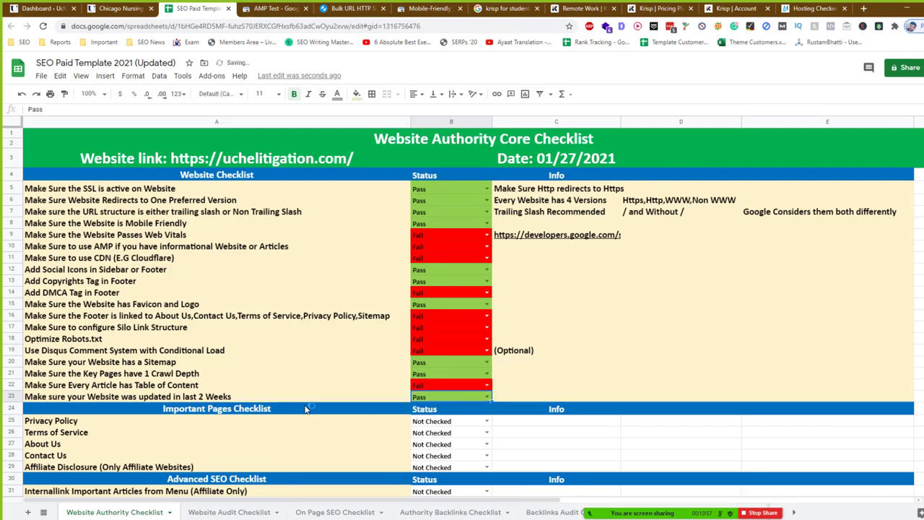
{"action": "left_click", "coordinate": [228, 398]}
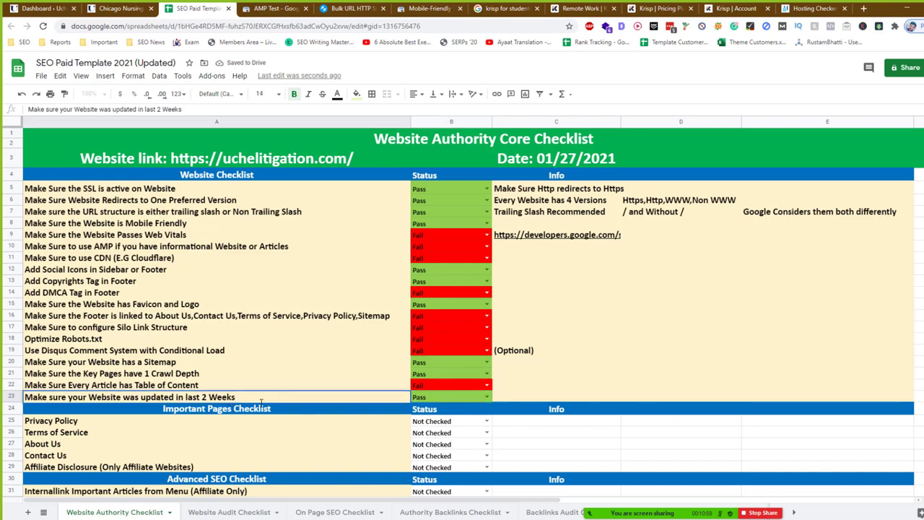
Step: Review the Important Pages items from Terms of Service to Affiliate Disclosure, then bring up WordPress admin
{"action": "left_click", "coordinate": [267, 432]}
{"action": "scroll", "coordinate": [262, 396], "scroll_direction": "down", "scroll_amount": 2}
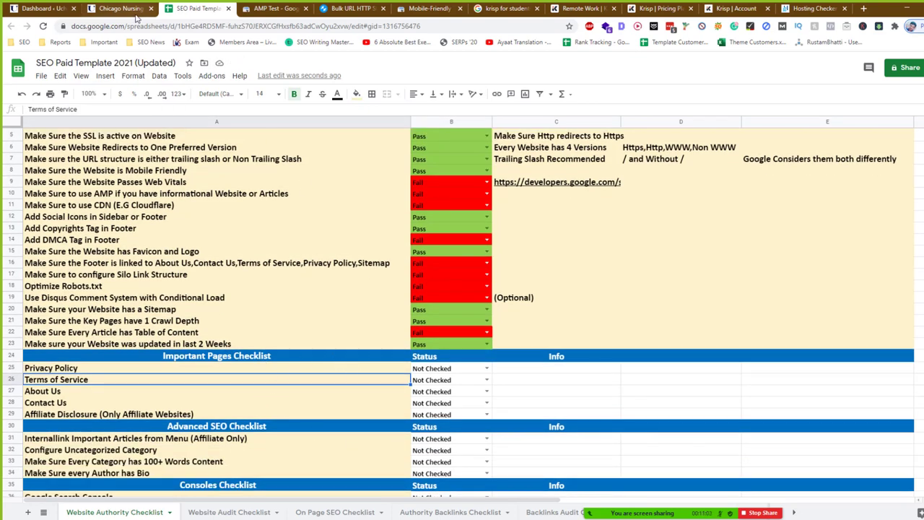
{"action": "left_click", "coordinate": [294, 341]}
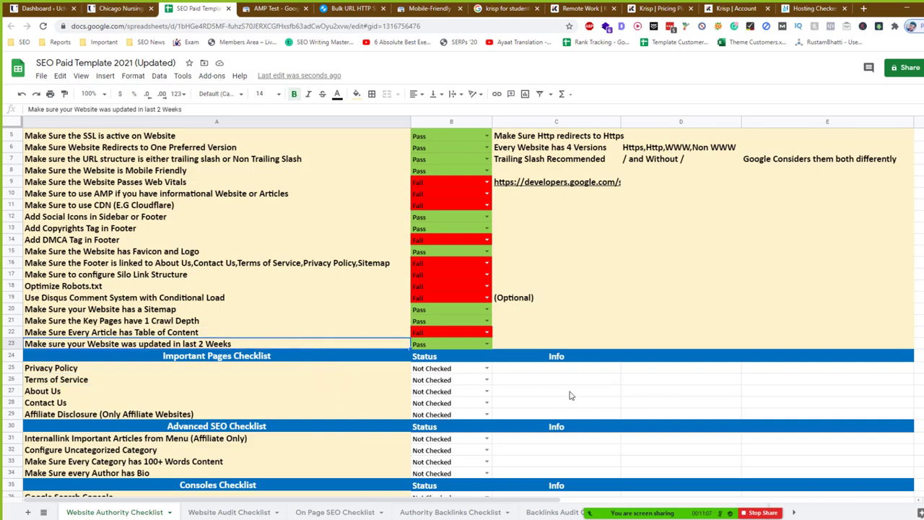
{"action": "scroll", "coordinate": [423, 407], "scroll_direction": "down", "scroll_amount": 1}
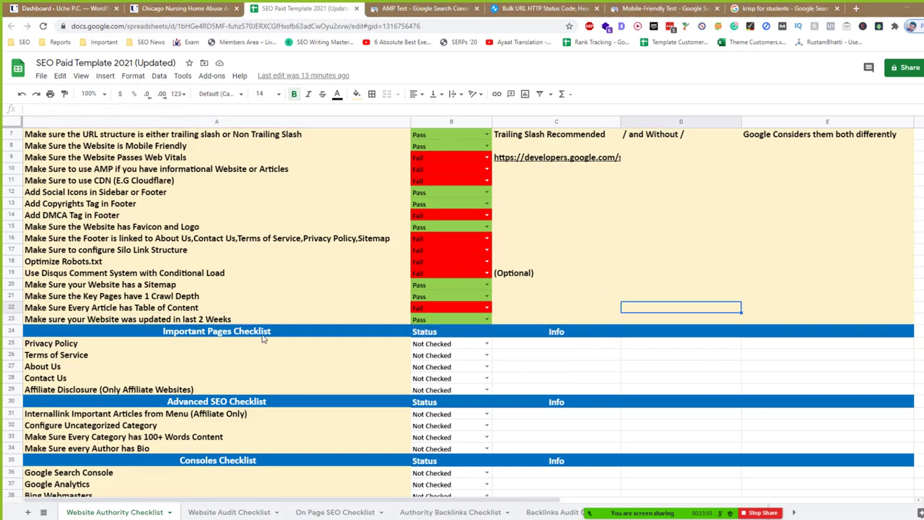
{"action": "left_click", "coordinate": [264, 345]}
{"action": "left_click", "coordinate": [254, 371]}
{"action": "left_click", "coordinate": [243, 360]}
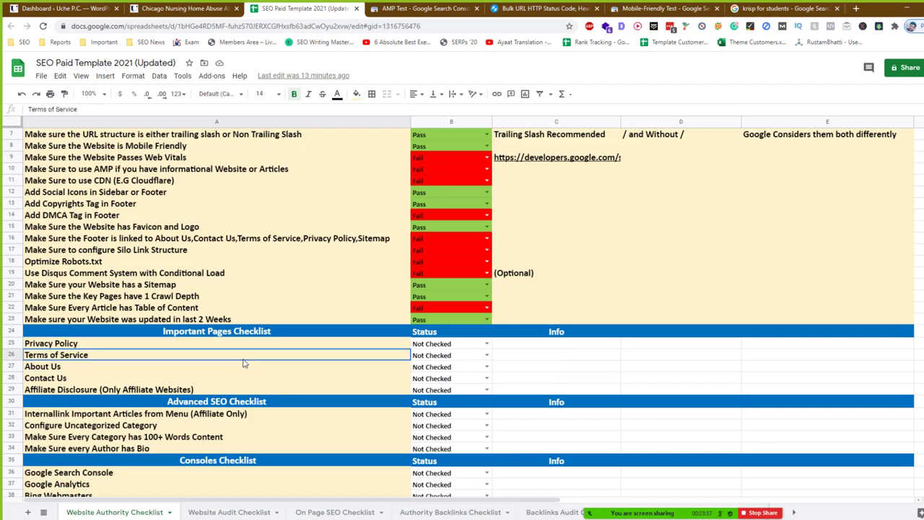
{"action": "left_click", "coordinate": [247, 368]}
{"action": "left_click", "coordinate": [254, 379]}
{"action": "left_click", "coordinate": [255, 390]}
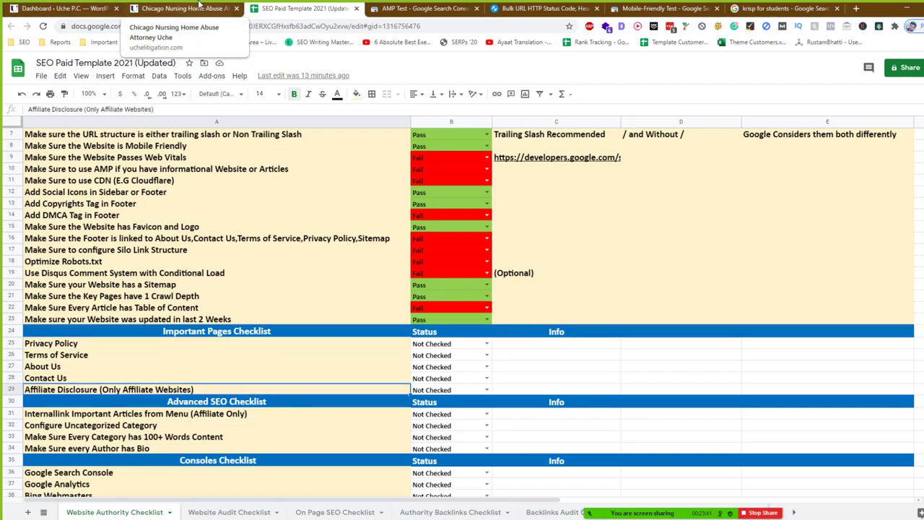
{"action": "left_click_drag", "start_coordinate": [79, 8], "coordinate": [181, 8]}
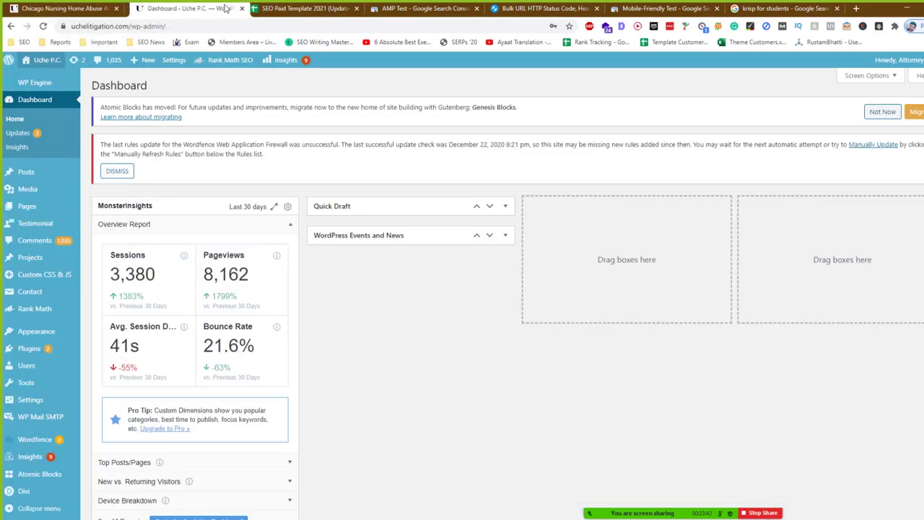
Step: Open WordPress Pages > All Pages and scroll the list looking for a Contact page
{"action": "left_click", "coordinate": [61, 211]}
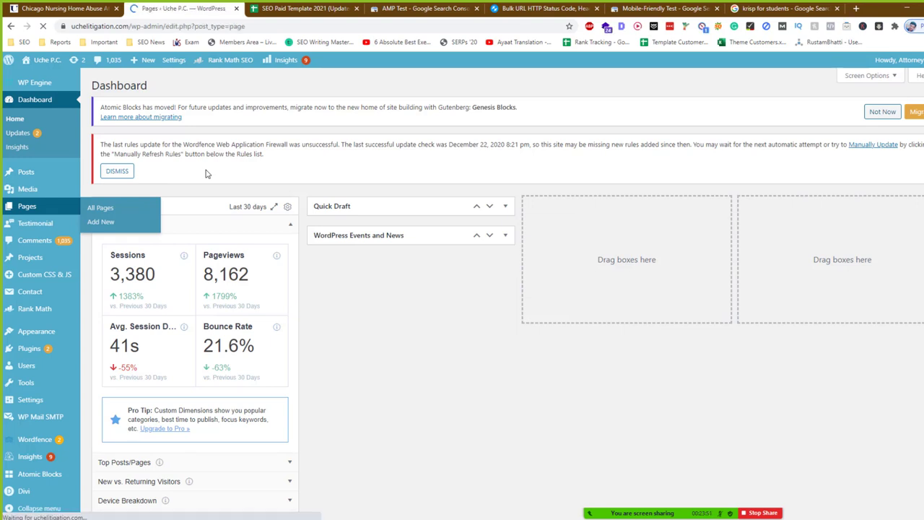
{"action": "scroll", "coordinate": [272, 256], "scroll_direction": "down", "scroll_amount": 2}
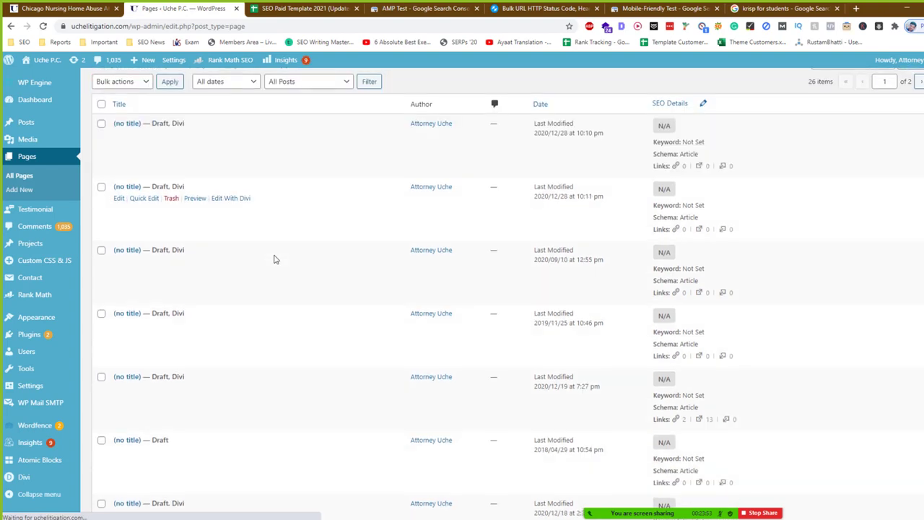
{"action": "scroll", "coordinate": [274, 259], "scroll_direction": "down", "scroll_amount": 5}
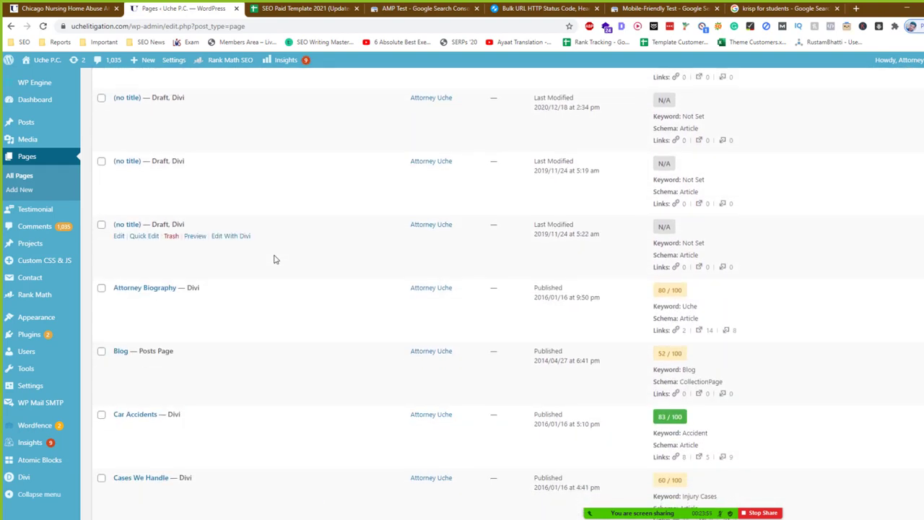
{"action": "scroll", "coordinate": [274, 259], "scroll_direction": "down", "scroll_amount": 7}
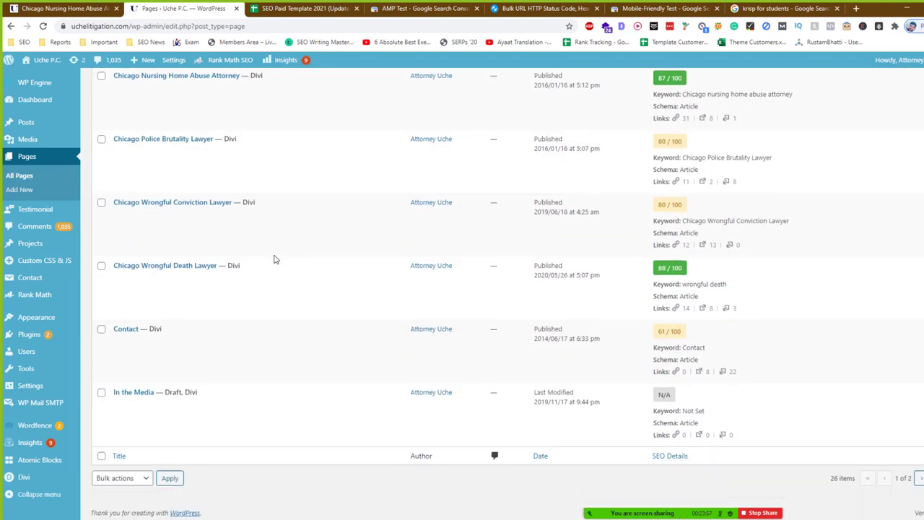
Step: Set Contact Us in B28 to Pass in the checklist
{"action": "left_click", "coordinate": [302, 6]}
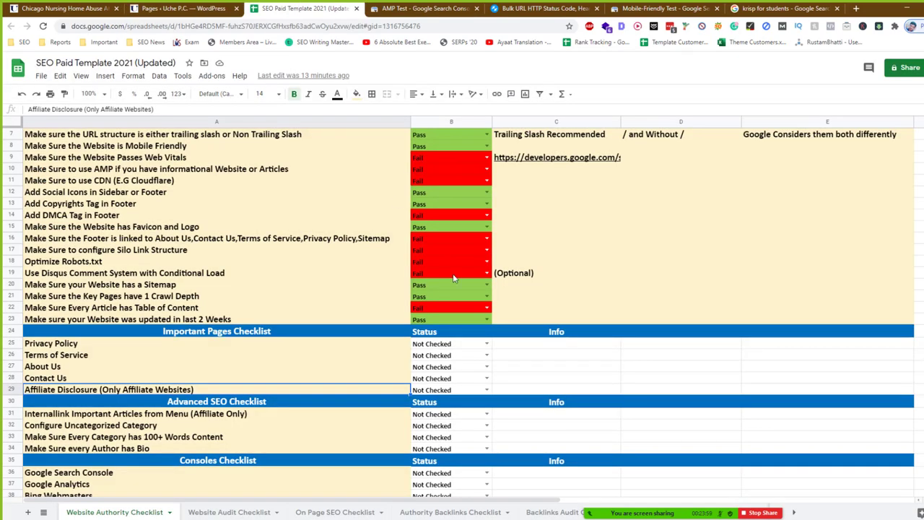
{"action": "left_click", "coordinate": [489, 378]}
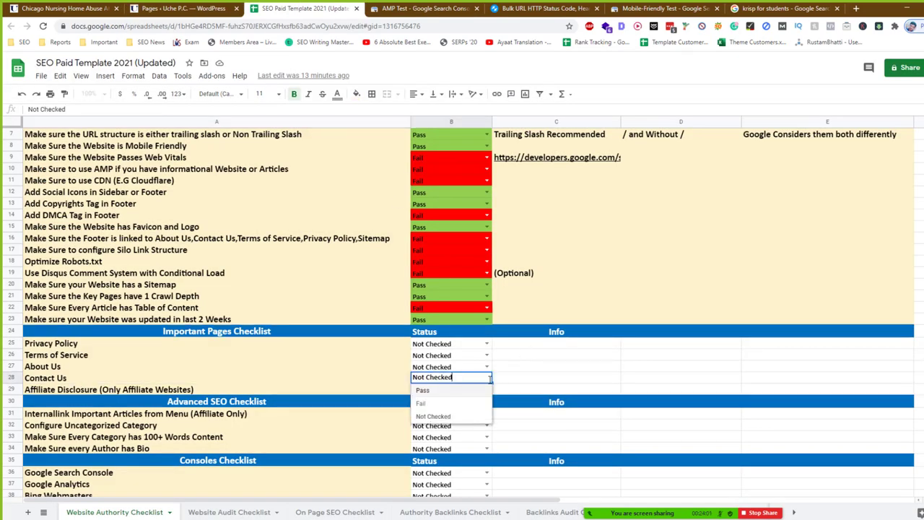
{"action": "left_click", "coordinate": [484, 391]}
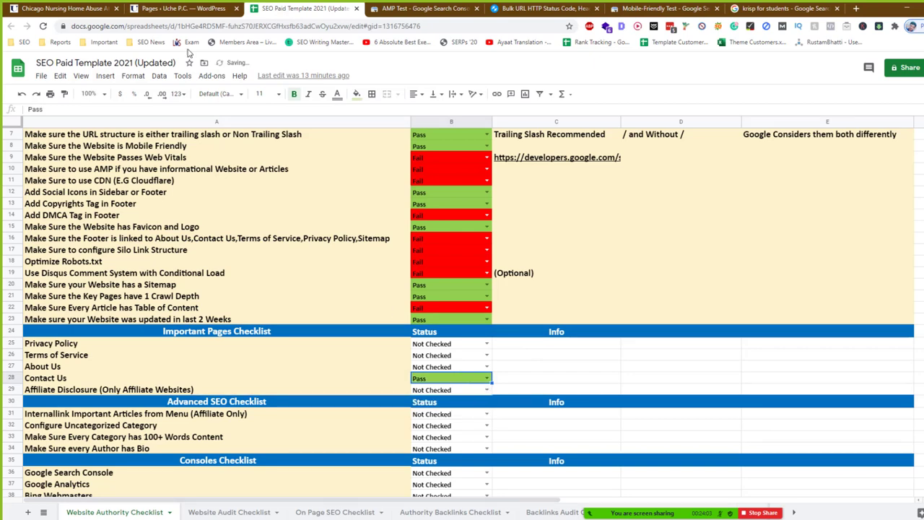
{"action": "left_click", "coordinate": [184, 8]}
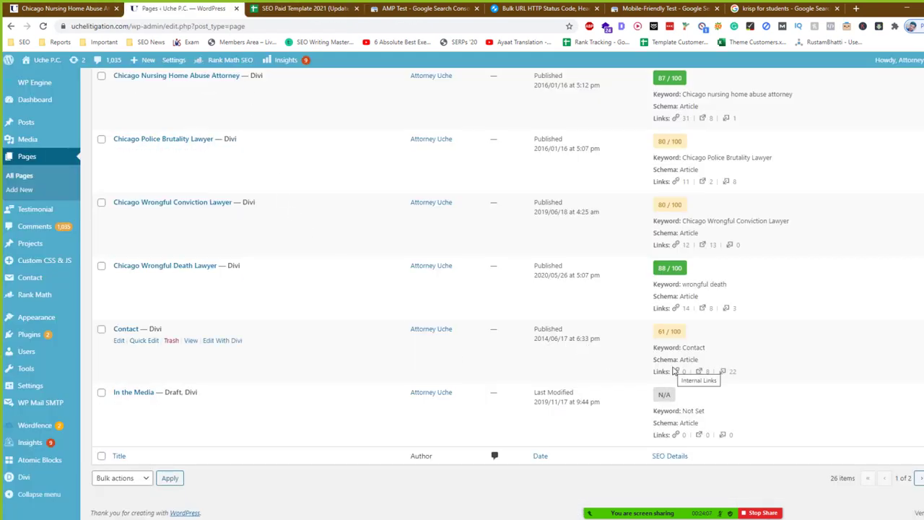
Step: View page 2 of the WordPress Pages list (Medical Malpractice, Personal Injury, Truck Accidents, Home), then return to the checklist
{"action": "scroll", "coordinate": [674, 371], "scroll_direction": "up", "scroll_amount": 6}
{"action": "scroll", "coordinate": [674, 371], "scroll_direction": "up", "scroll_amount": 2}
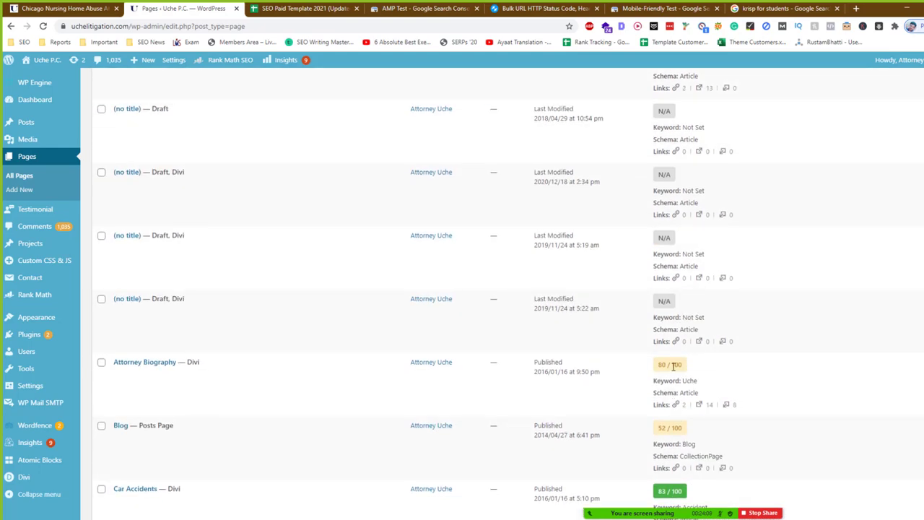
{"action": "scroll", "coordinate": [674, 370], "scroll_direction": "down", "scroll_amount": 6}
{"action": "scroll", "coordinate": [674, 368], "scroll_direction": "down", "scroll_amount": 3}
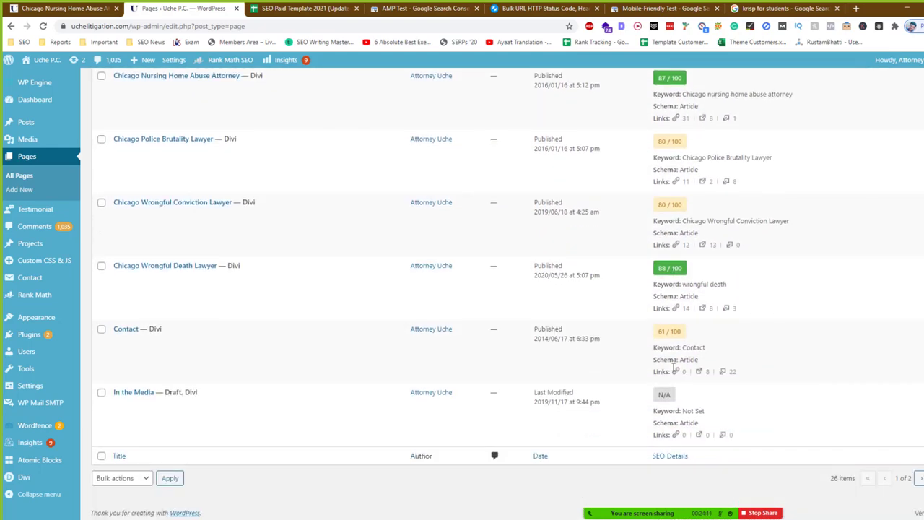
{"action": "left_click", "coordinate": [919, 480]}
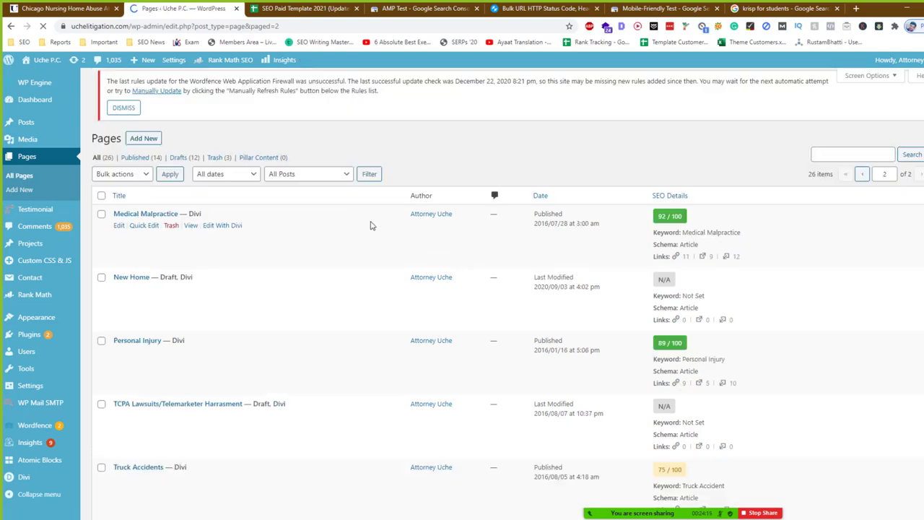
{"action": "scroll", "coordinate": [371, 226], "scroll_direction": "down", "scroll_amount": 1}
{"action": "scroll", "coordinate": [370, 226], "scroll_direction": "down", "scroll_amount": 1}
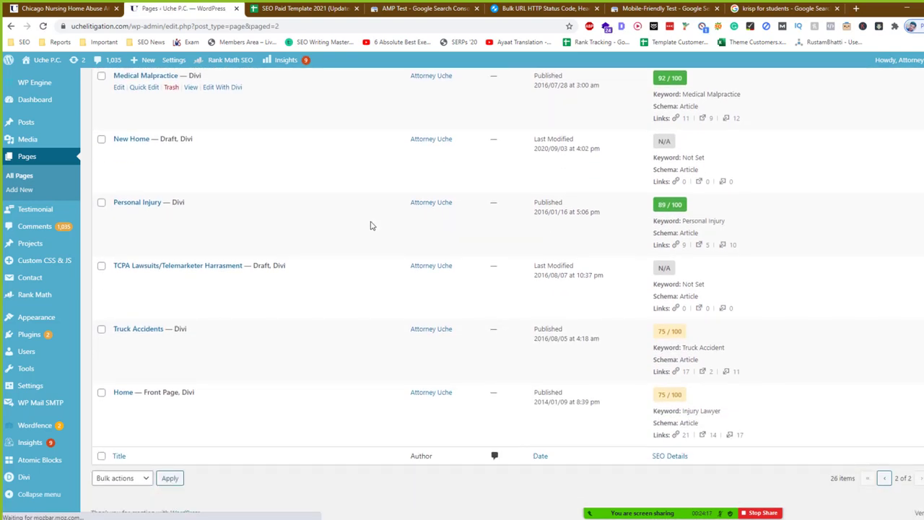
{"action": "scroll", "coordinate": [370, 226], "scroll_direction": "up", "scroll_amount": 1}
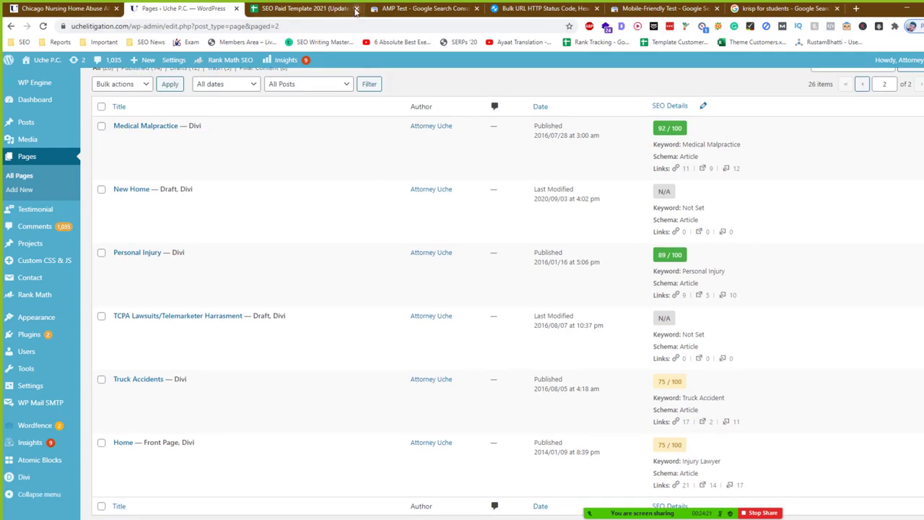
{"action": "left_click", "coordinate": [326, 9]}
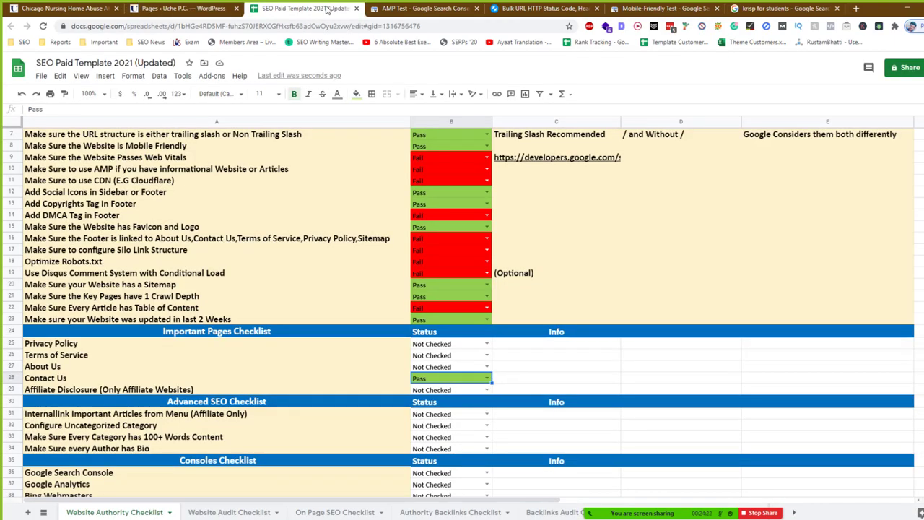
Step: Mark Terms of Service and Privacy Policy as Fail and delete the Affiliate Disclosure row
{"action": "left_click", "coordinate": [487, 356]}
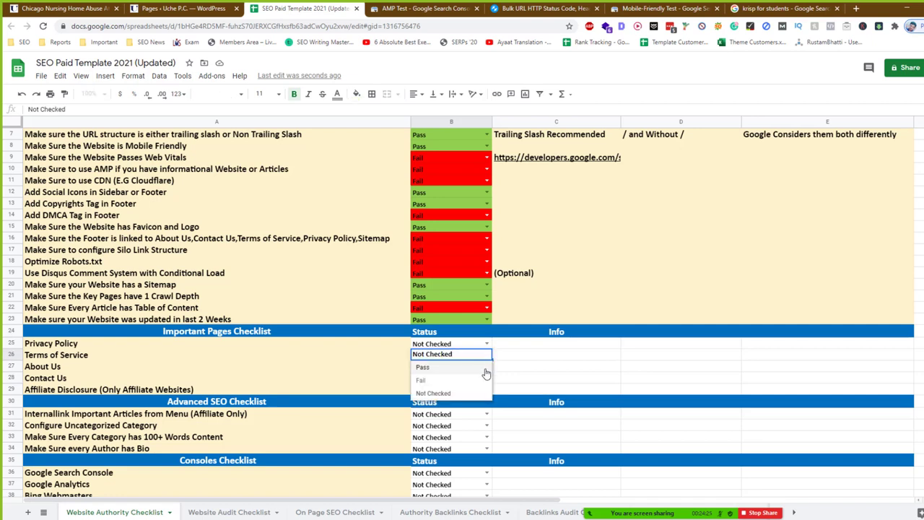
{"action": "left_click", "coordinate": [479, 380]}
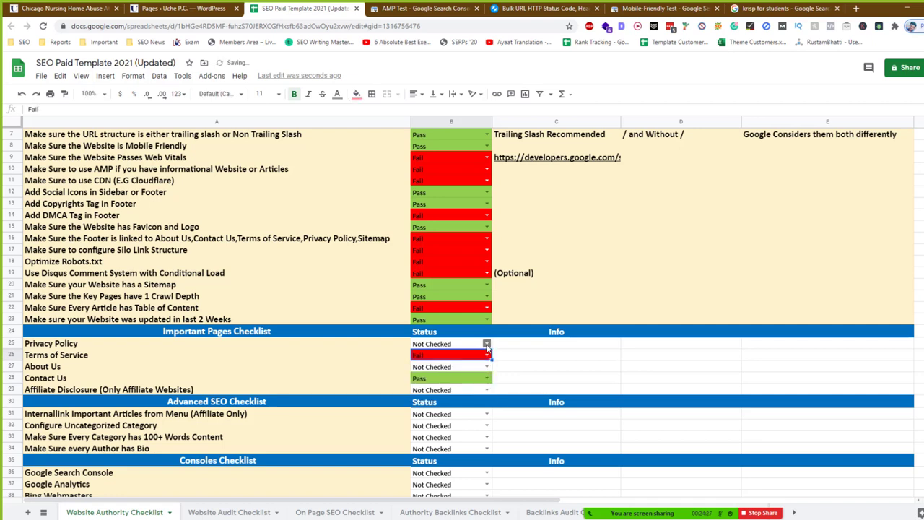
{"action": "left_click", "coordinate": [487, 345]}
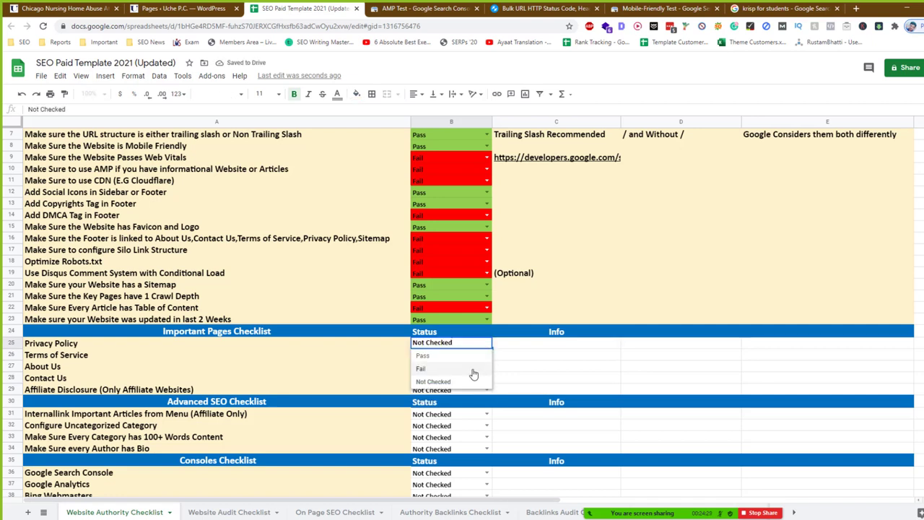
{"action": "left_click", "coordinate": [473, 374]}
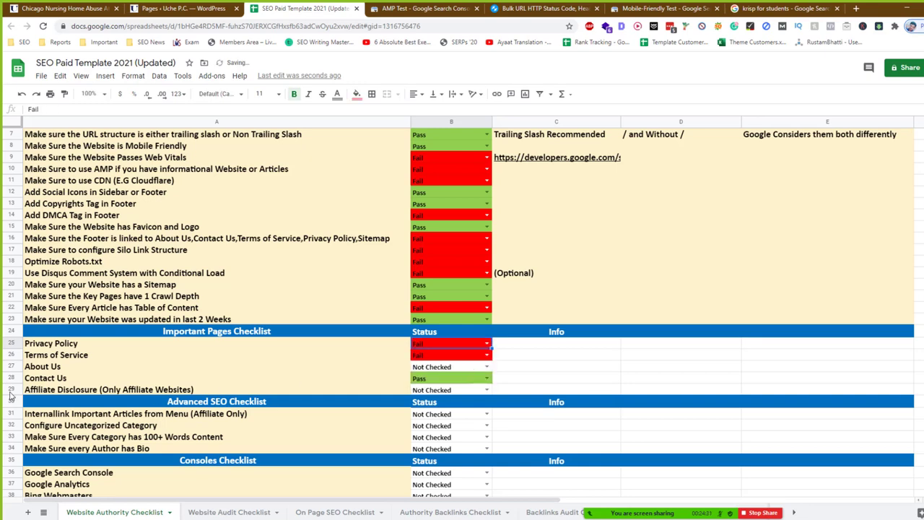
{"action": "right_click", "coordinate": [10, 393]}
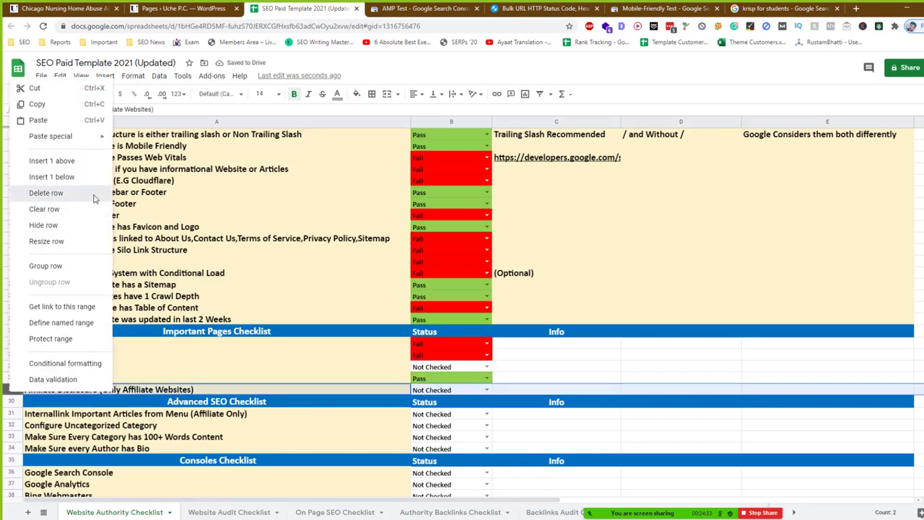
{"action": "left_click", "coordinate": [47, 192]}
Step: Mark the About Us check as Pass
{"action": "left_click", "coordinate": [444, 368]}
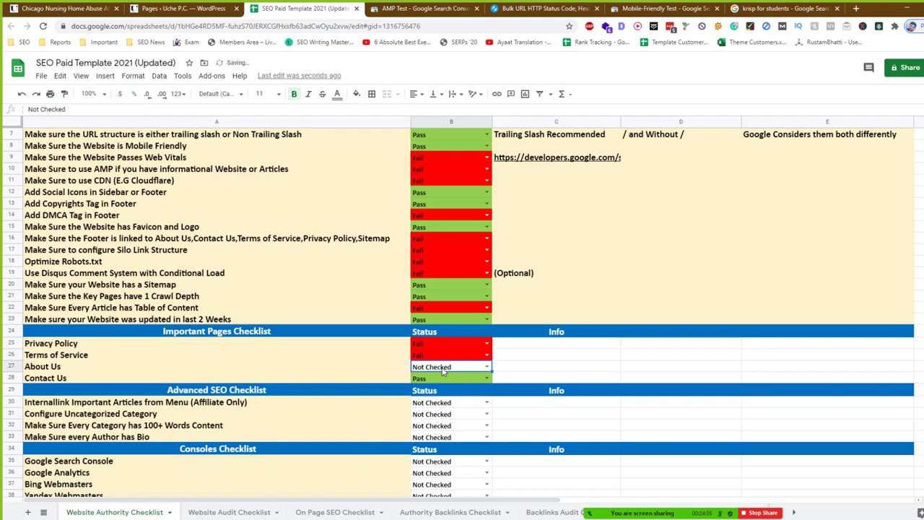
{"action": "left_click", "coordinate": [487, 367]}
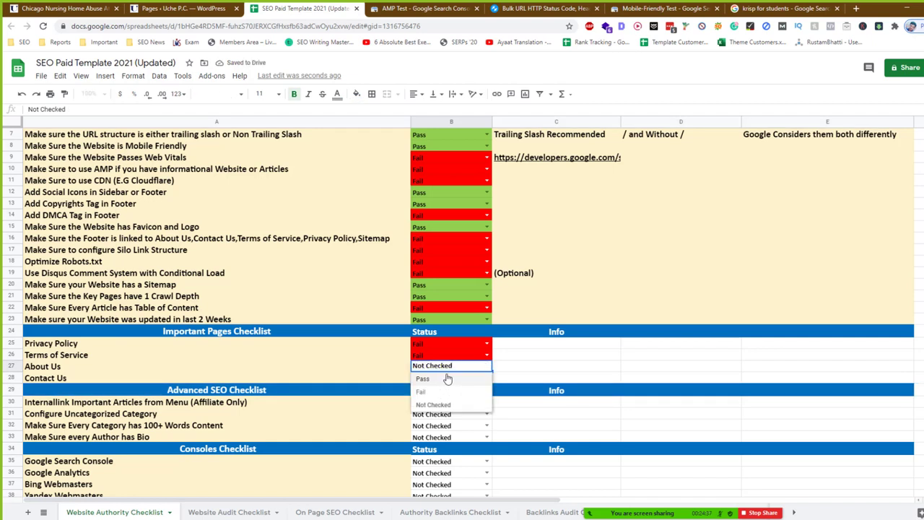
{"action": "left_click", "coordinate": [447, 378]}
Step: Reword the internal-link item to end with 'Menu/Footer' and mark it Pass
{"action": "left_click", "coordinate": [453, 406]}
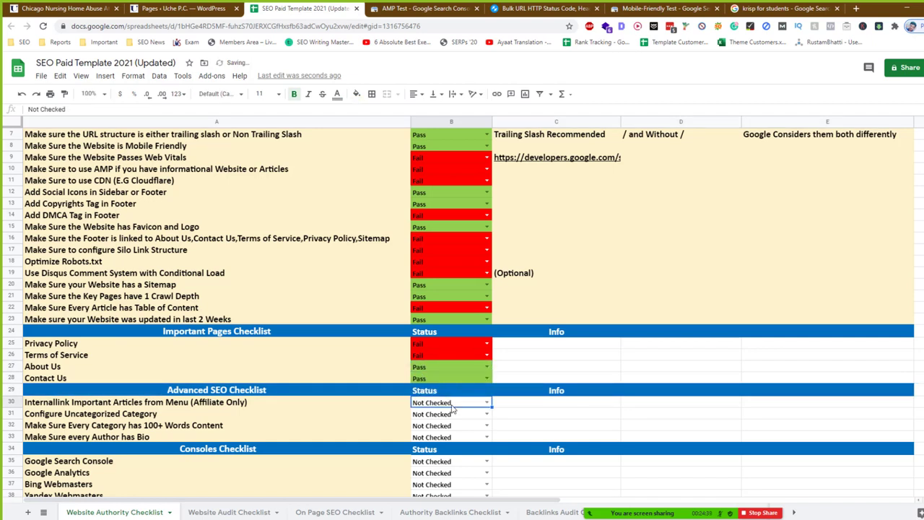
{"action": "left_click", "coordinate": [192, 404]}
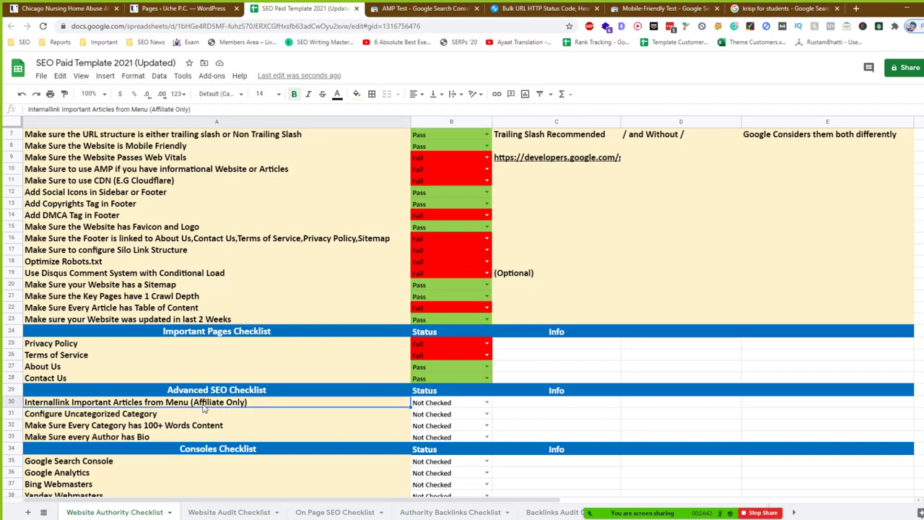
{"action": "double_click", "coordinate": [168, 404]}
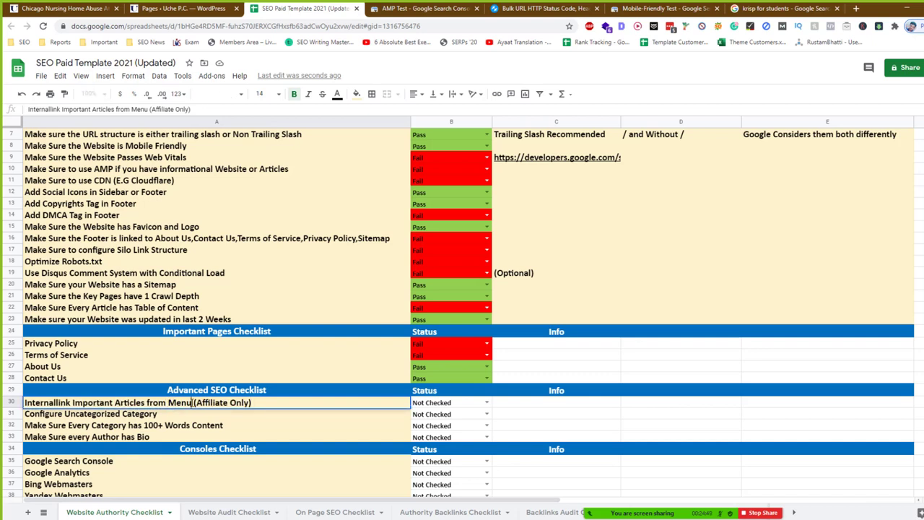
{"action": "left_click_drag", "start_coordinate": [192, 403], "coordinate": [354, 413]}
{"action": "type", "text": "/Footer"}
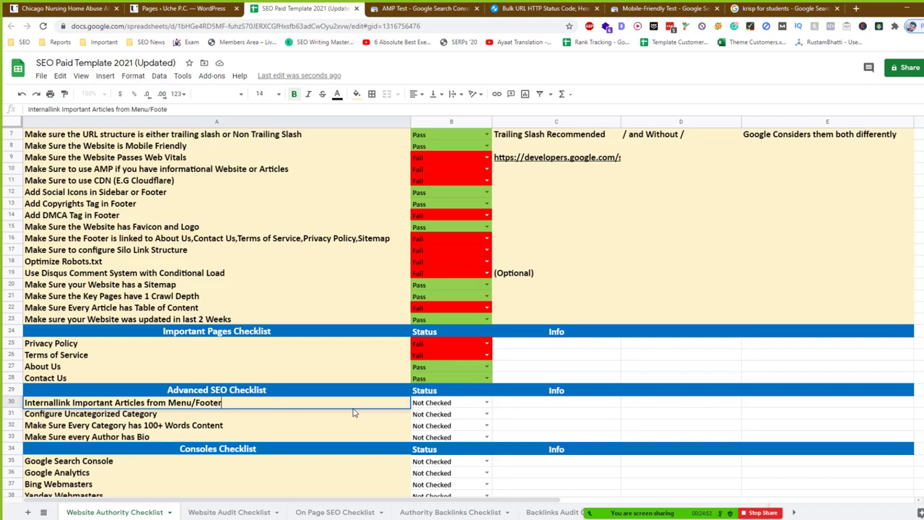
{"action": "key", "text": "Return"}
{"action": "left_click", "coordinate": [487, 402]}
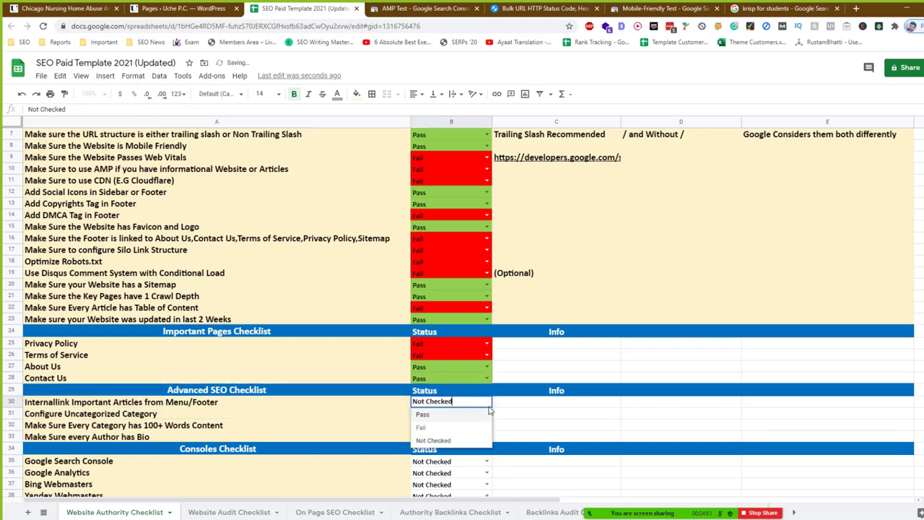
{"action": "left_click", "coordinate": [481, 415]}
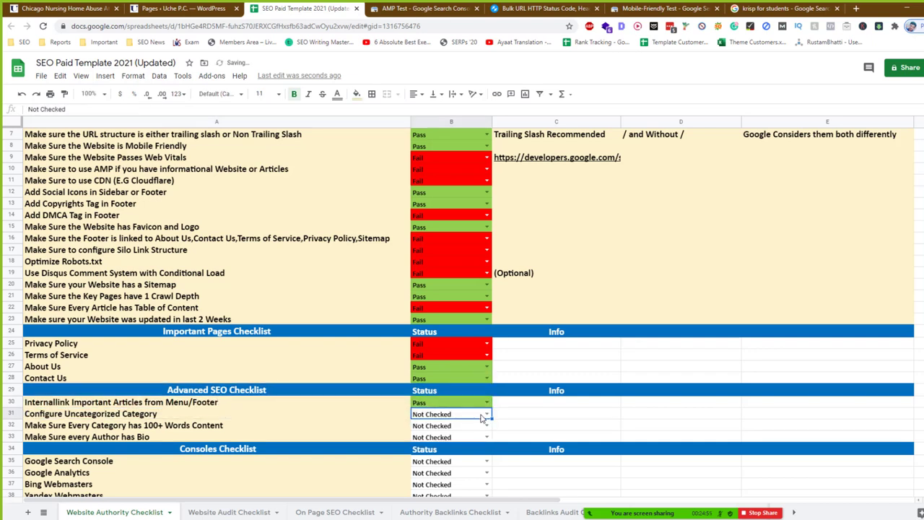
{"action": "left_click", "coordinate": [182, 8]}
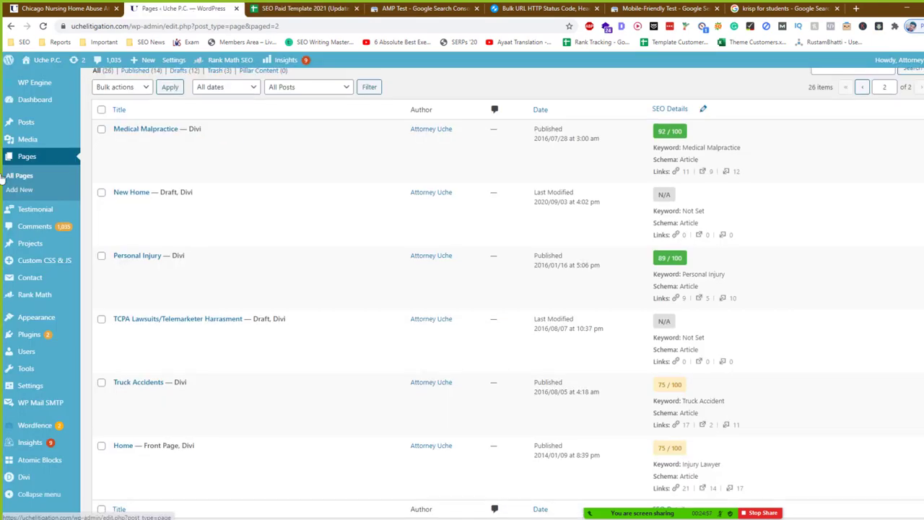
Step: Quick-edit the Uncategorized post category so its name and slug both read Blog, and update it
{"action": "scroll", "coordinate": [108, 159], "scroll_direction": "up", "scroll_amount": 2}
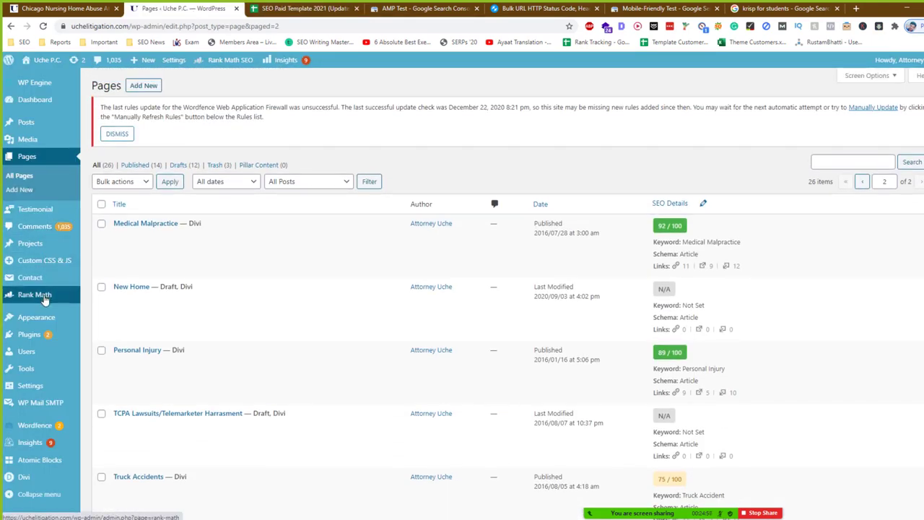
{"action": "mouse_move", "coordinate": [46, 124]}
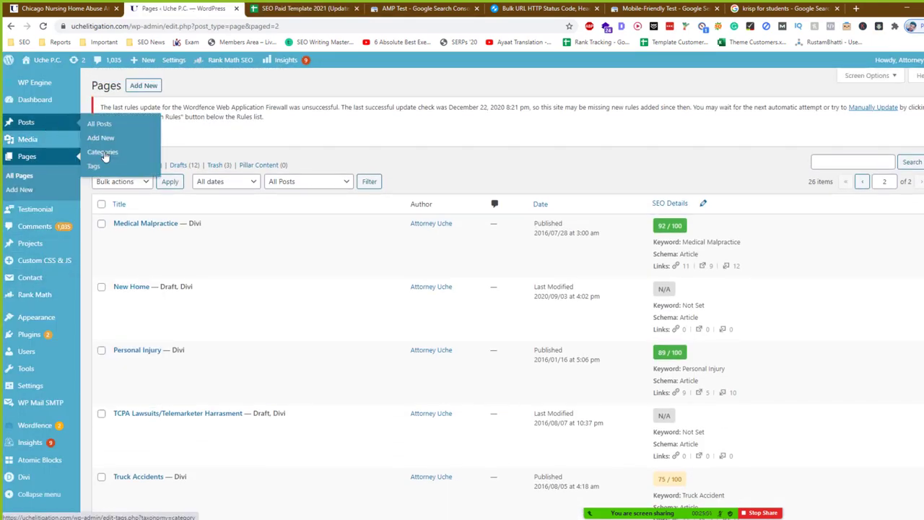
{"action": "left_click", "coordinate": [99, 152]}
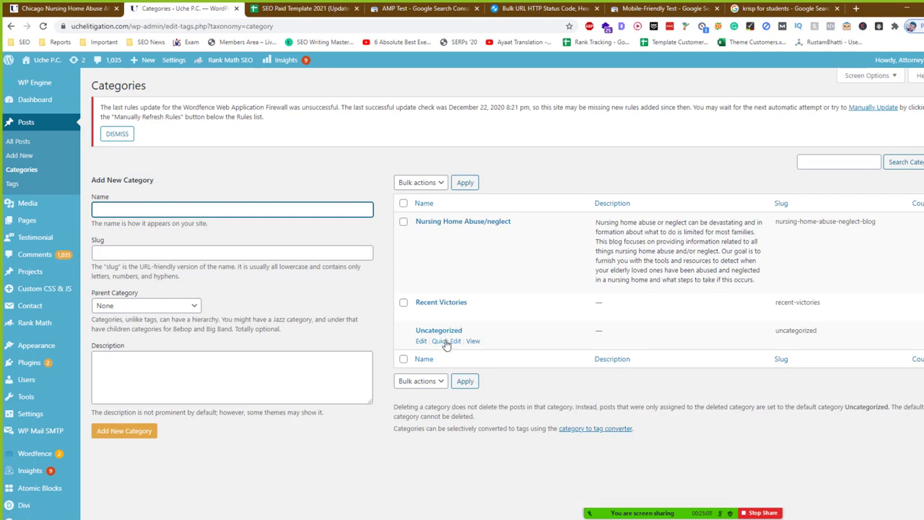
{"action": "left_click", "coordinate": [446, 341]}
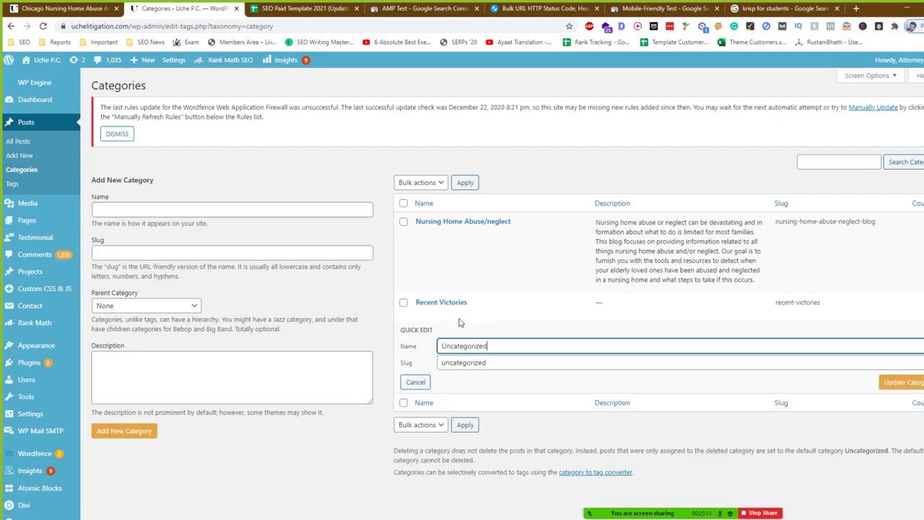
{"action": "double_click", "coordinate": [470, 345]}
{"action": "type", "text": "Blog"}
{"action": "key", "text": "Tab"}
{"action": "type", "text": "Bl"}
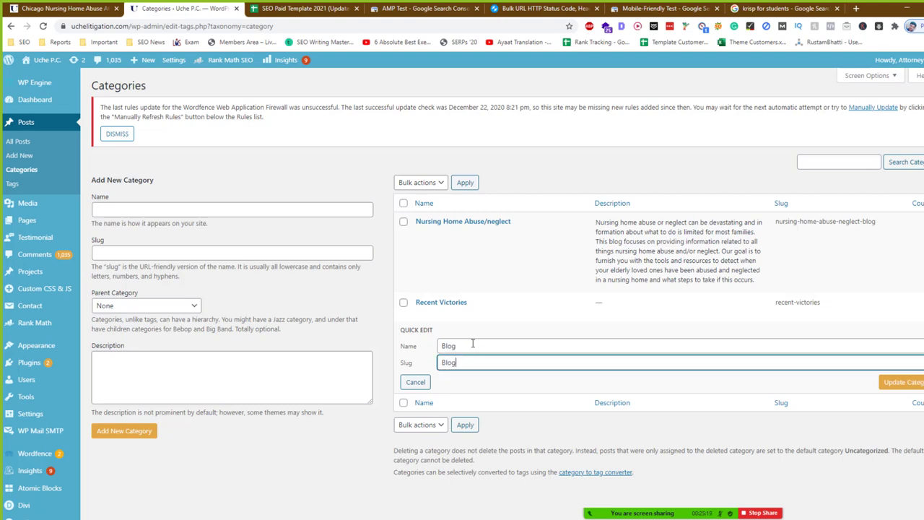
{"action": "left_click", "coordinate": [892, 382]}
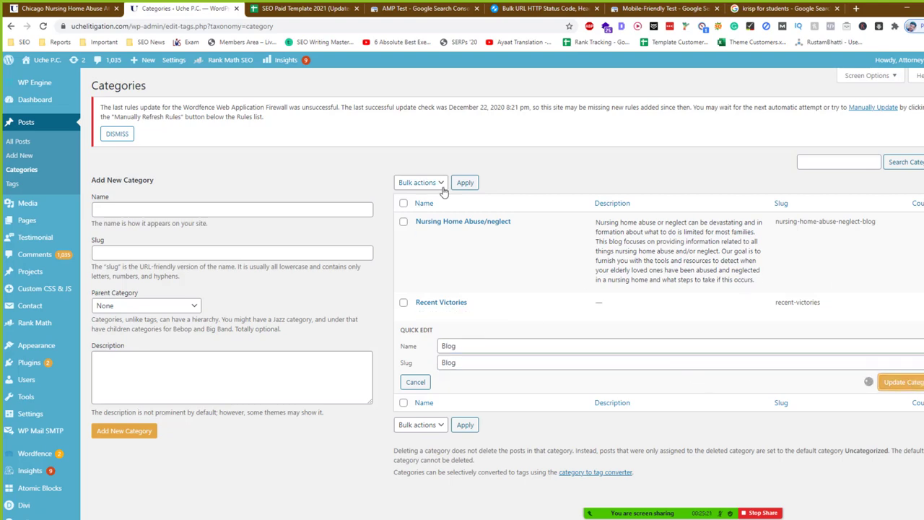
{"action": "key", "text": "ctrl+Tab"}
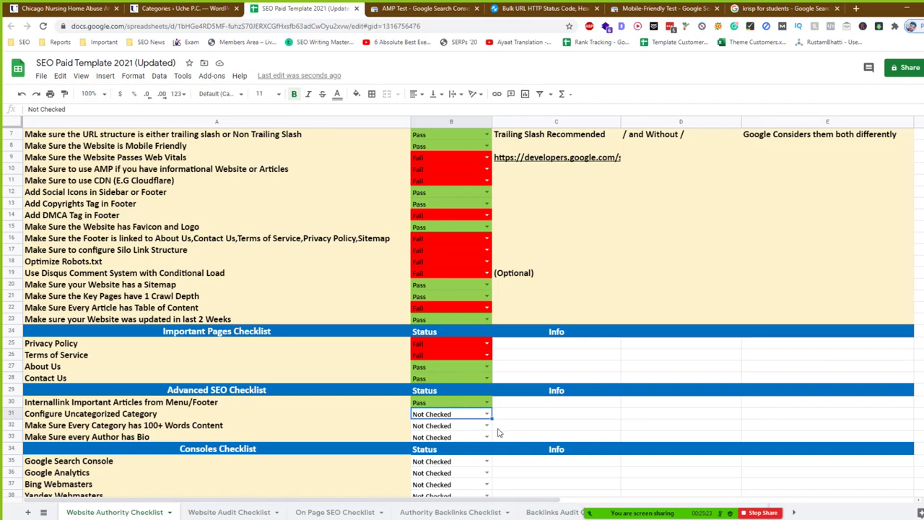
Step: Mark Configure Uncategorized Category as Fail and add the note 'Fixed' beside it
{"action": "left_click", "coordinate": [489, 415]}
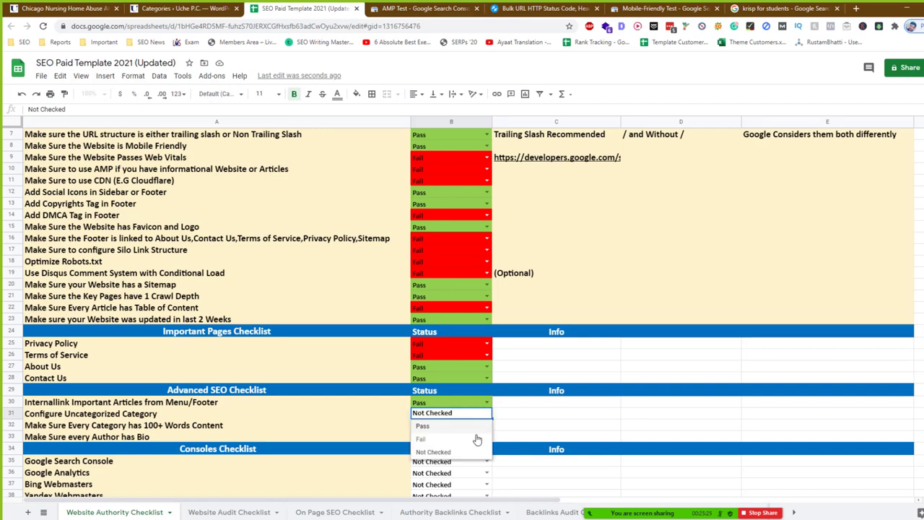
{"action": "left_click", "coordinate": [477, 439]}
{"action": "left_click", "coordinate": [468, 428]}
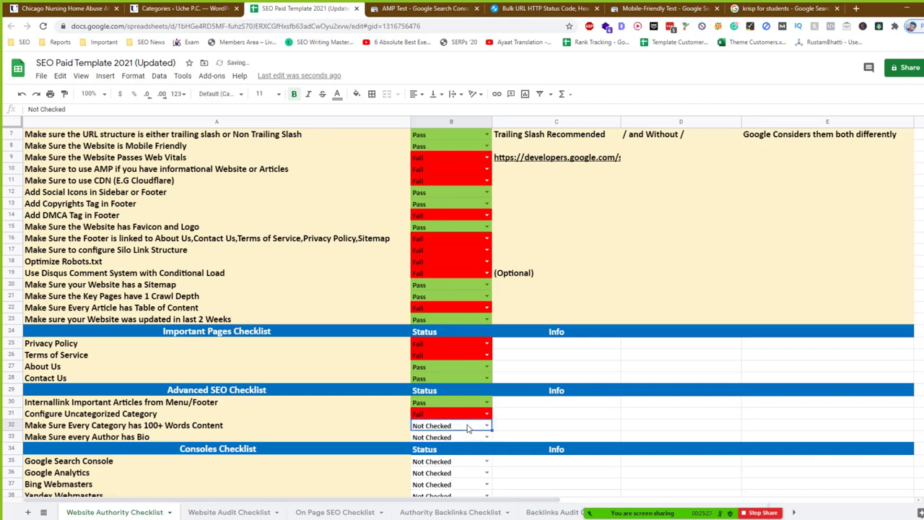
{"action": "left_click", "coordinate": [514, 415]}
{"action": "type", "text": "F"}
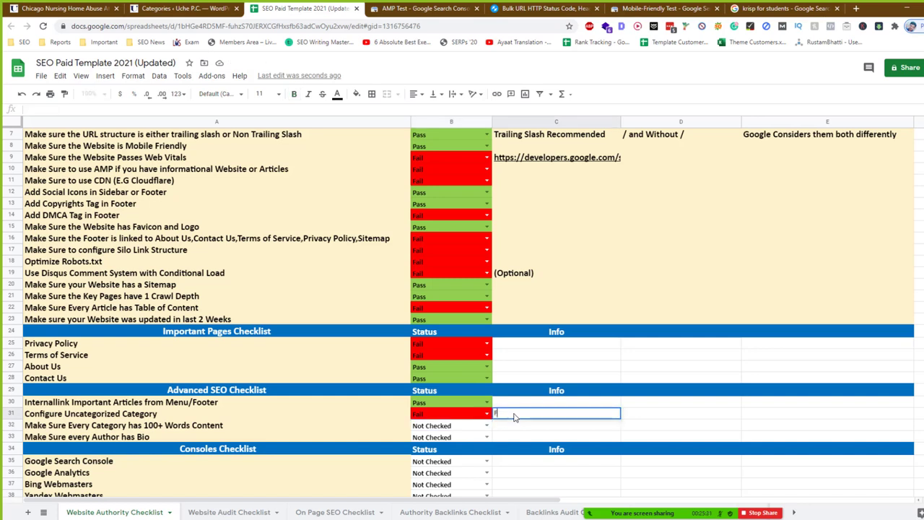
{"action": "type", "text": "ixed"}
{"action": "key", "text": "Return"}
{"action": "key", "text": "Left"}
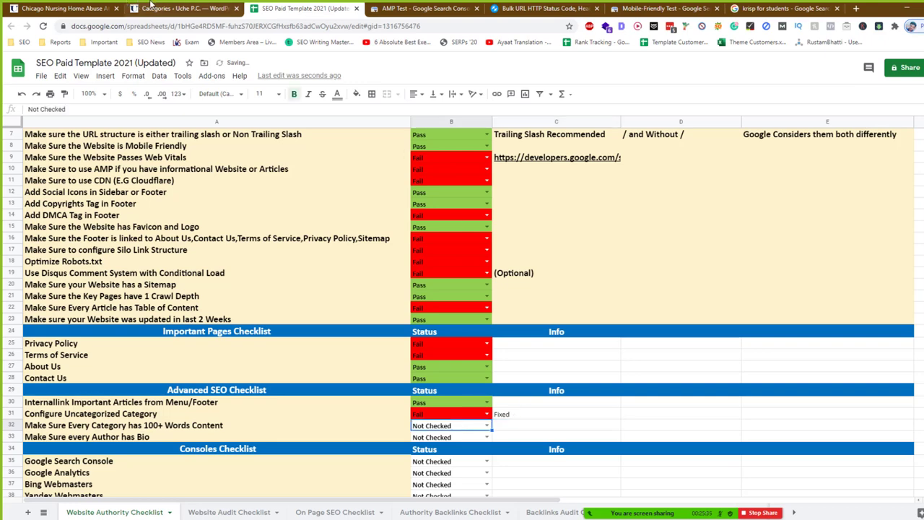
{"action": "left_click", "coordinate": [180, 9]}
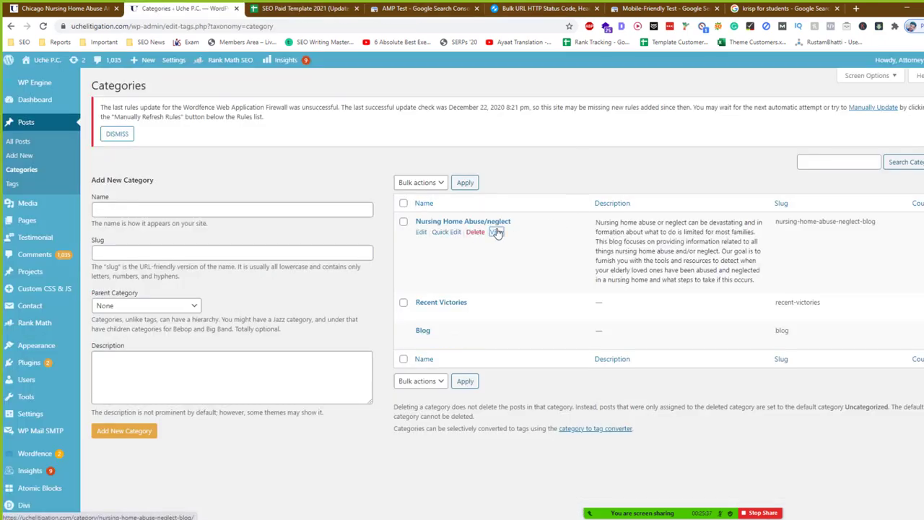
Step: Preview the Nursing Home Abuse/neglect, Recent Victories and Blog category archives in new tabs, then close them
{"action": "middle_click", "coordinate": [497, 231]}
{"action": "middle_click", "coordinate": [496, 313]}
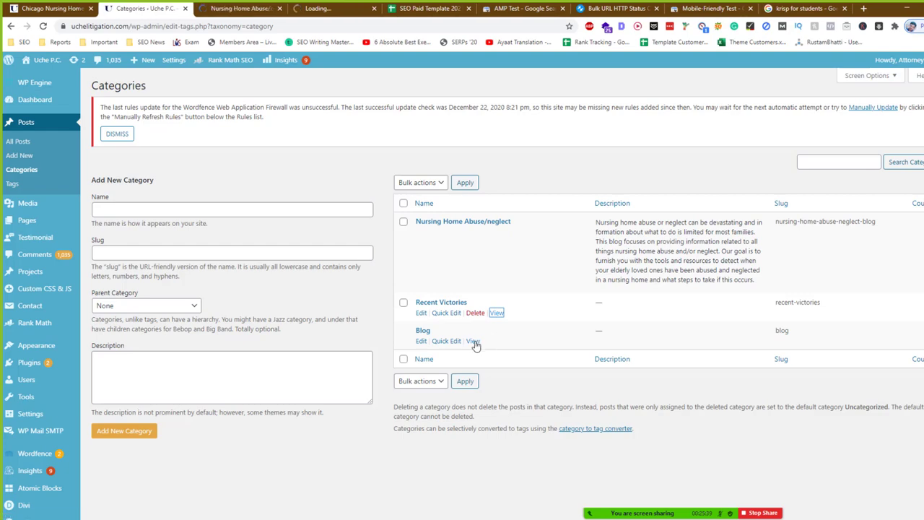
{"action": "middle_click", "coordinate": [473, 341]}
{"action": "key", "text": "ctrl+Tab"}
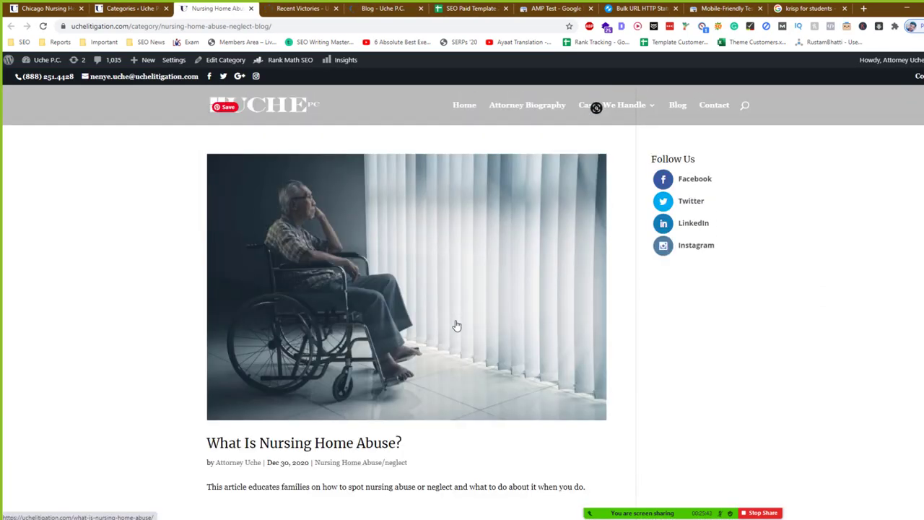
{"action": "key", "text": "ctrl+w"}
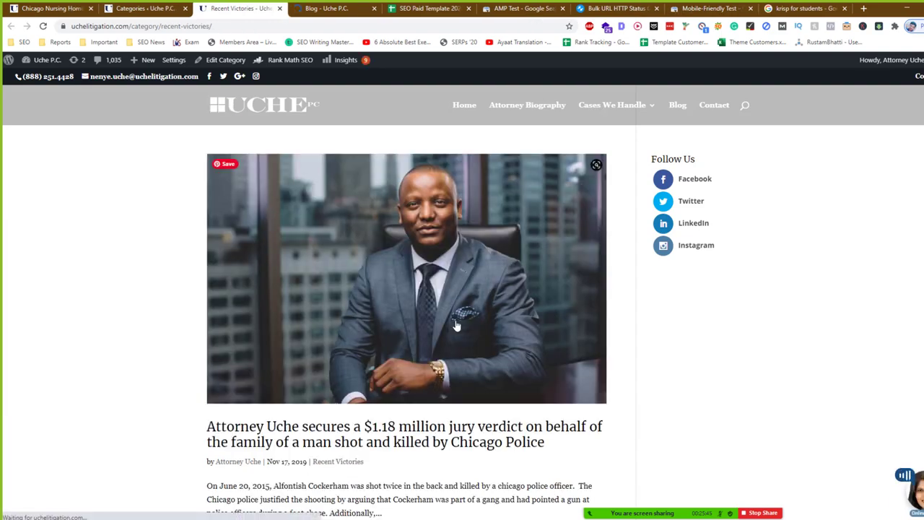
{"action": "scroll", "coordinate": [457, 326], "scroll_direction": "down", "scroll_amount": 6}
{"action": "scroll", "coordinate": [456, 326], "scroll_direction": "down", "scroll_amount": 10}
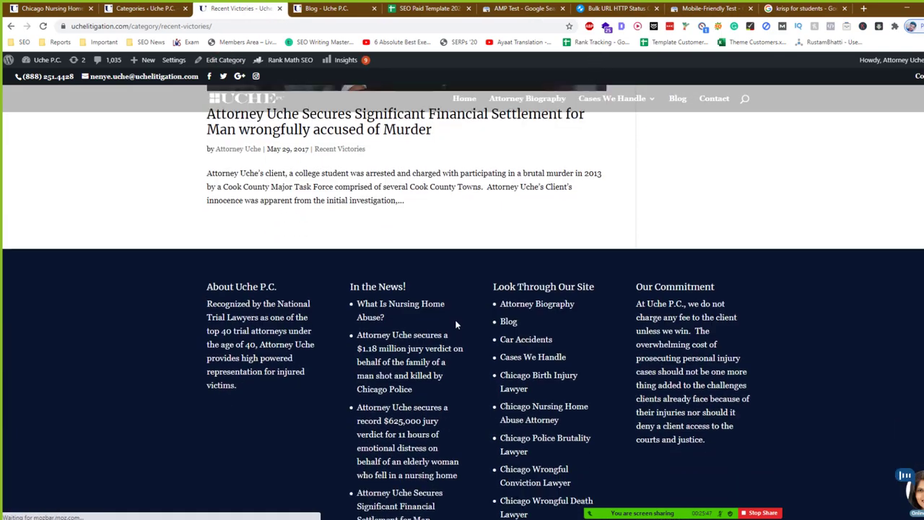
{"action": "scroll", "coordinate": [457, 326], "scroll_direction": "up", "scroll_amount": 9}
{"action": "scroll", "coordinate": [456, 326], "scroll_direction": "up", "scroll_amount": 8}
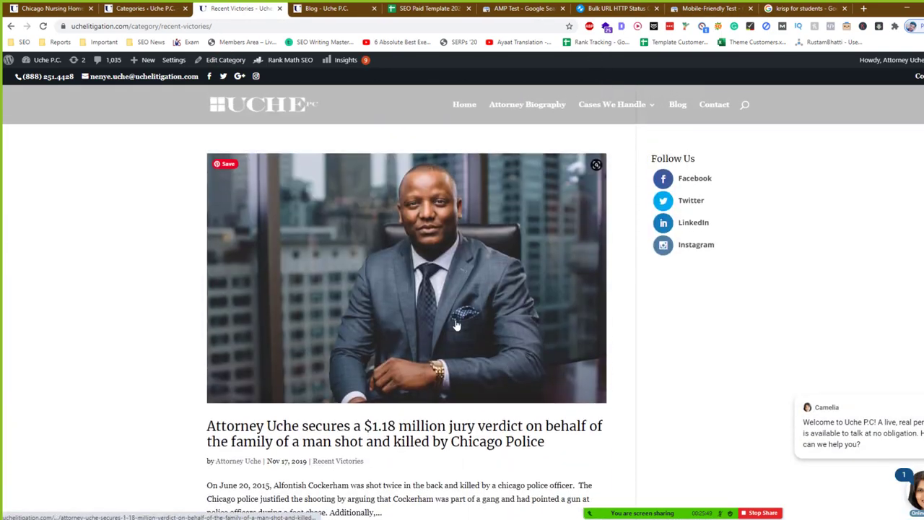
{"action": "key", "text": "ctrl+w"}
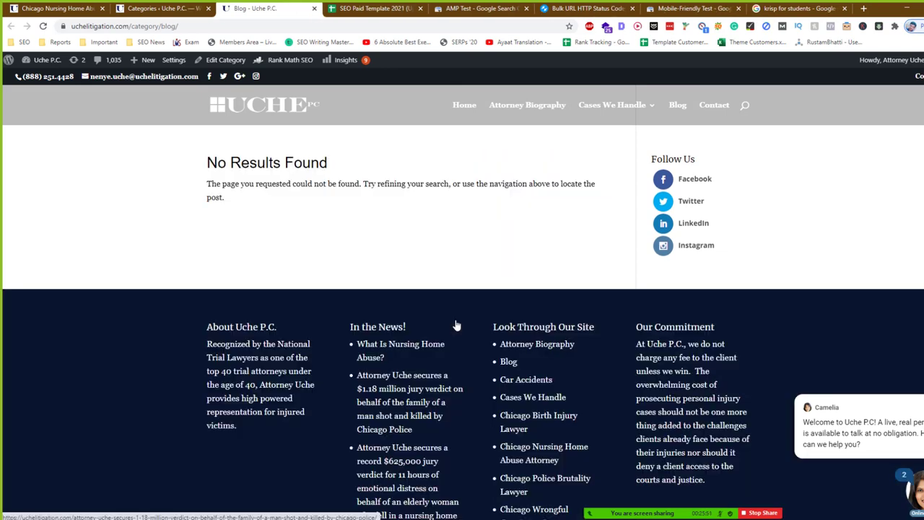
{"action": "key", "text": "ctrl+w"}
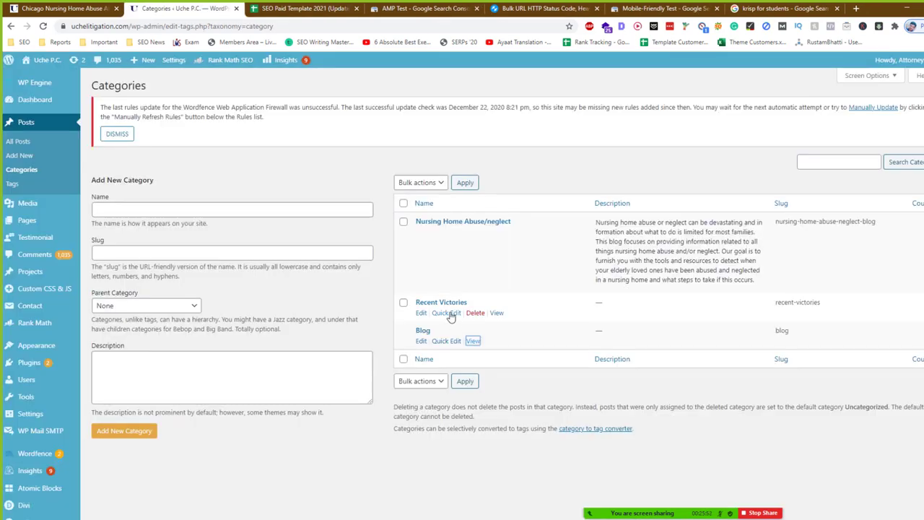
{"action": "key", "text": "ctrl+Tab"}
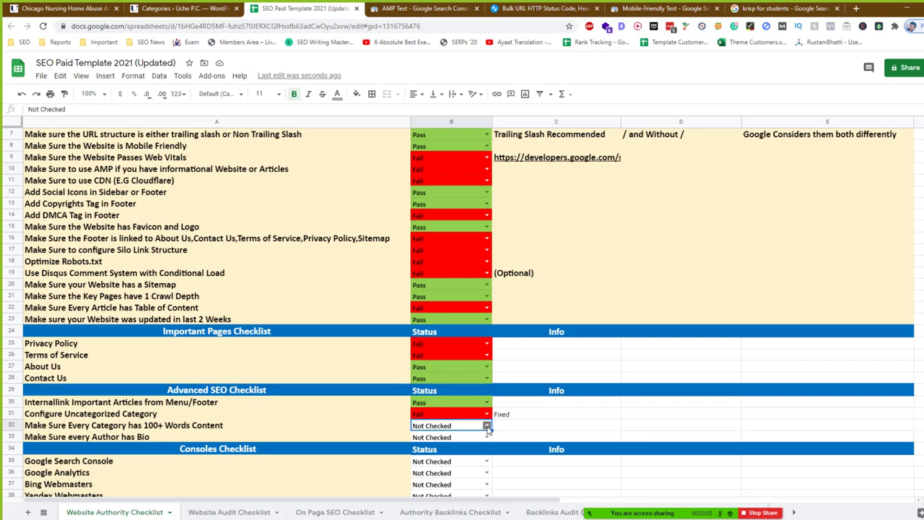
{"action": "left_click", "coordinate": [487, 426]}
Step: Mark the 100+ words category check as Fail and open the Nursing Home Abuse category page
{"action": "left_click", "coordinate": [477, 453]}
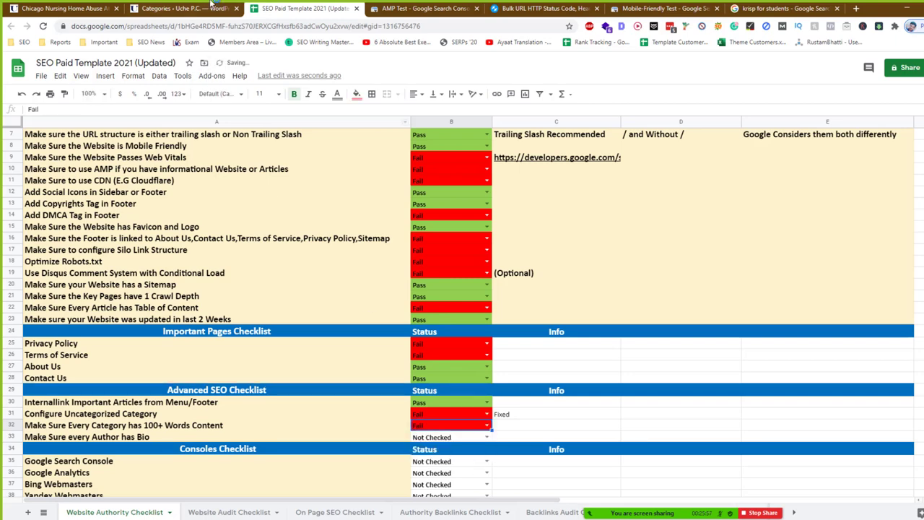
{"action": "left_click", "coordinate": [215, 10]}
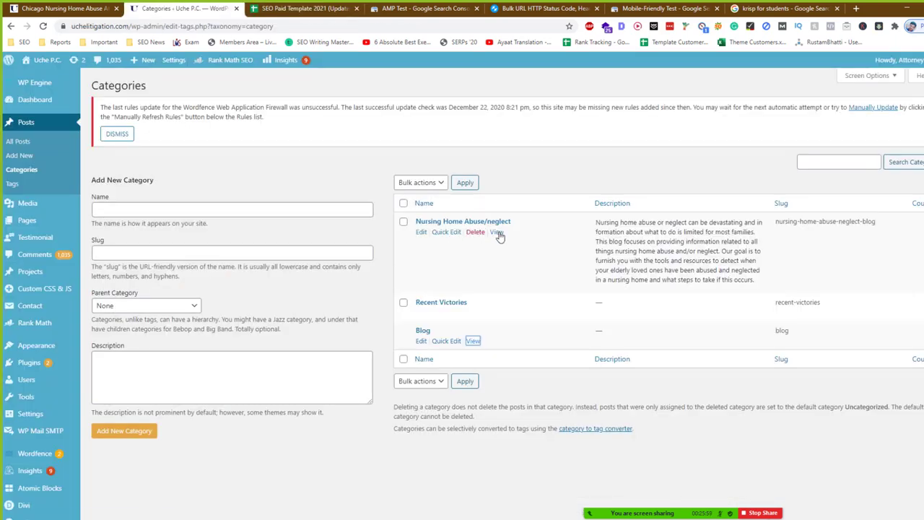
{"action": "middle_click", "coordinate": [497, 233]}
{"action": "left_click", "coordinate": [283, 7]}
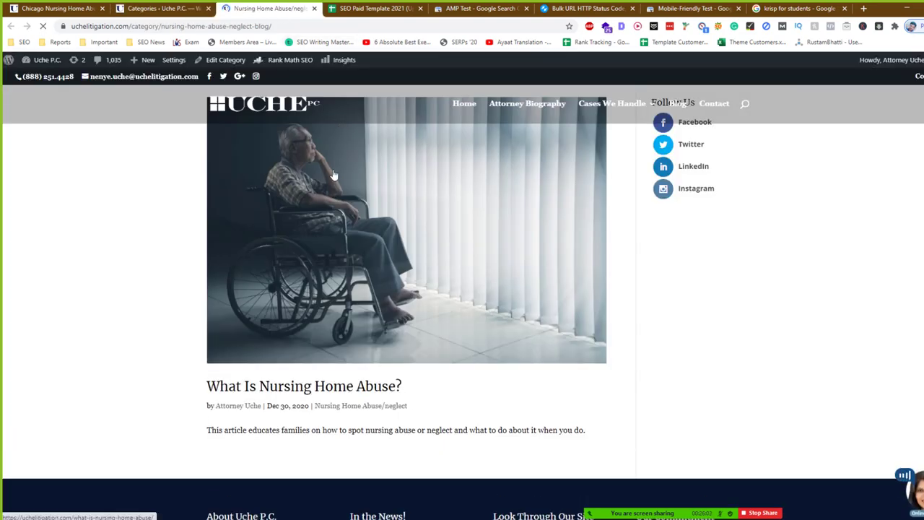
Step: Read through the What Is Nursing Home Abuse? article down to its end
{"action": "left_click", "coordinate": [333, 175]}
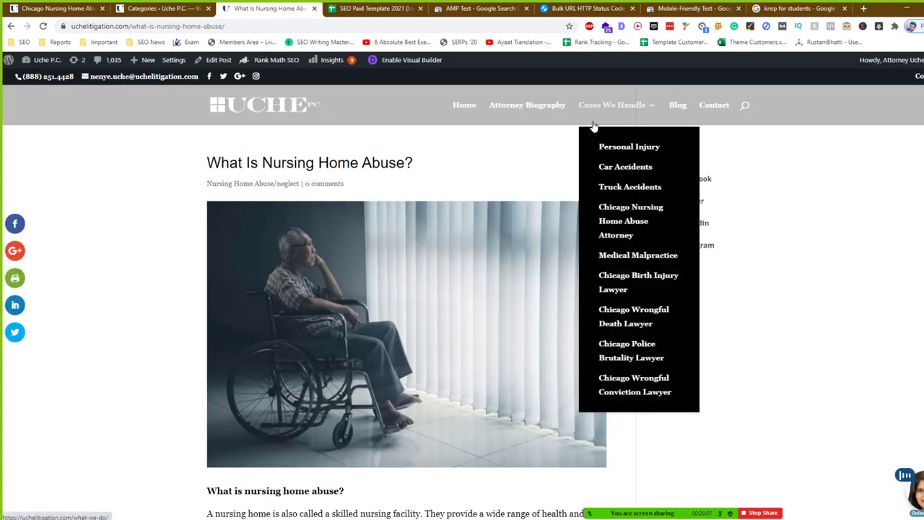
{"action": "middle_click", "coordinate": [614, 146]}
{"action": "middle_click", "coordinate": [320, 5]}
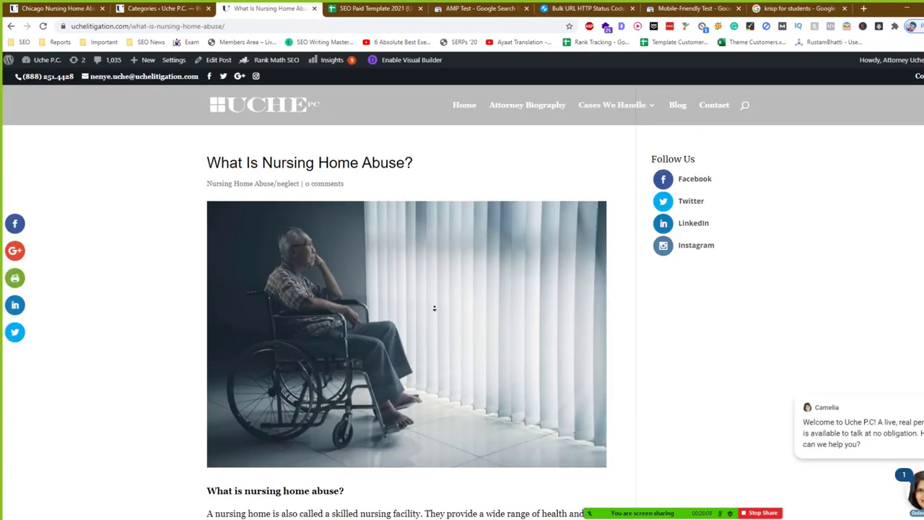
{"action": "key", "text": "End"}
{"action": "scroll", "coordinate": [443, 364], "scroll_direction": "up", "scroll_amount": 10}
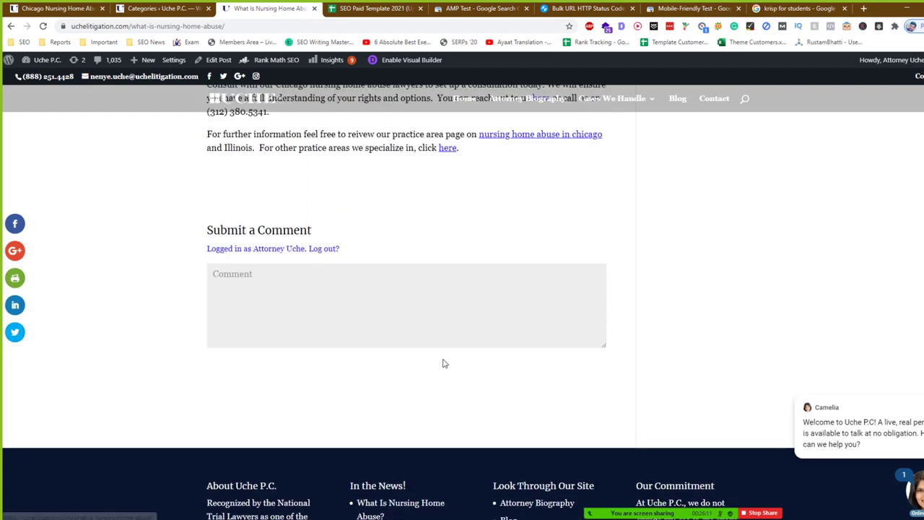
{"action": "scroll", "coordinate": [443, 363], "scroll_direction": "up", "scroll_amount": 5}
{"action": "left_click", "coordinate": [382, 8]}
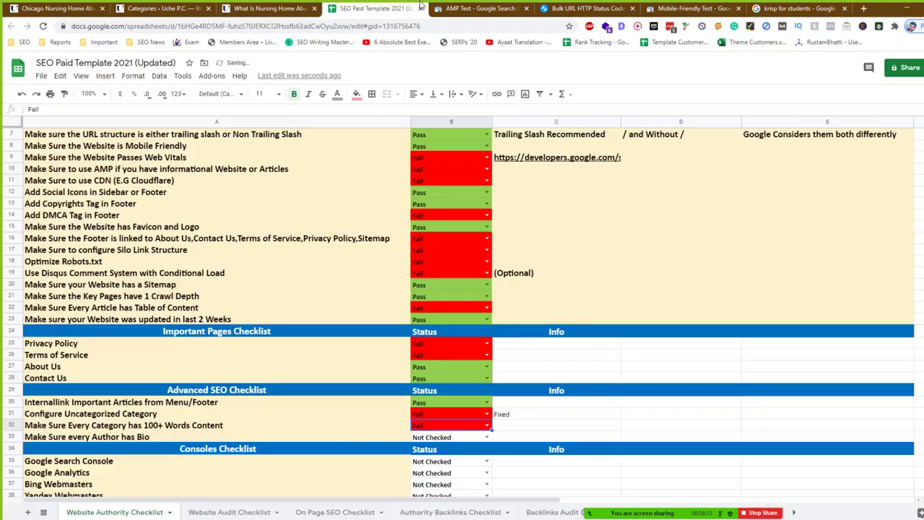
Step: Mark the Author Bio check as Fail and Google Search Console as Pass
{"action": "left_click", "coordinate": [486, 437]}
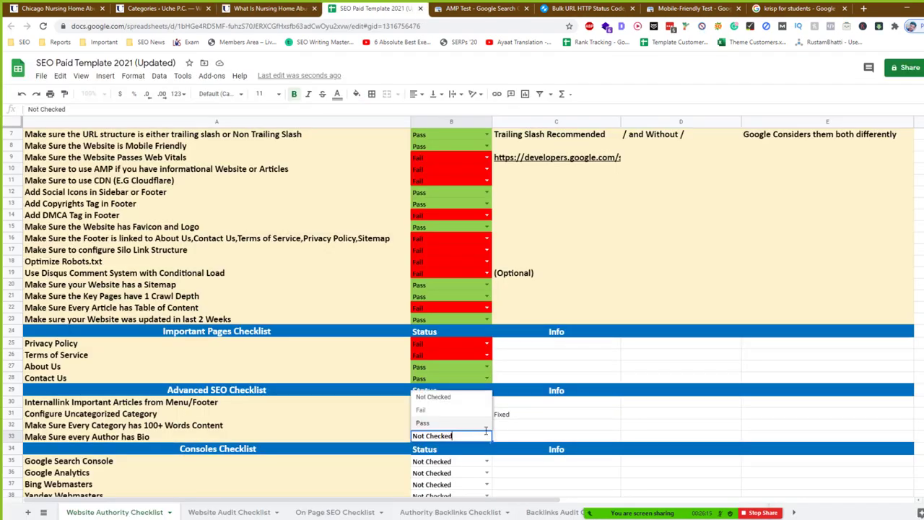
{"action": "left_click", "coordinate": [477, 410]}
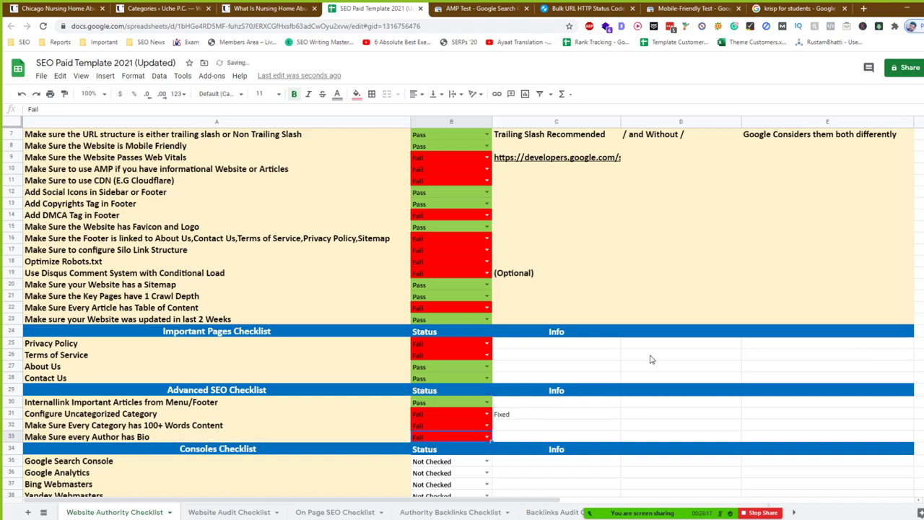
{"action": "scroll", "coordinate": [650, 359], "scroll_direction": "down", "scroll_amount": 5}
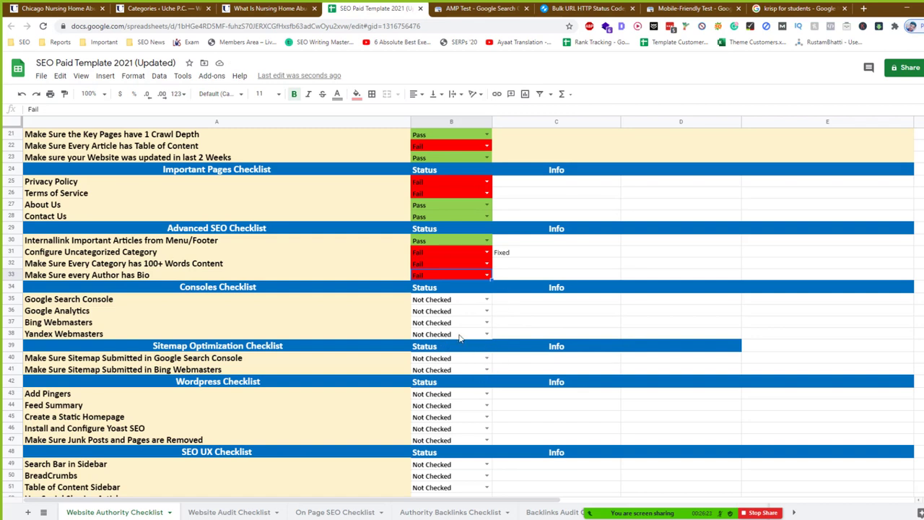
{"action": "left_click", "coordinate": [488, 300]}
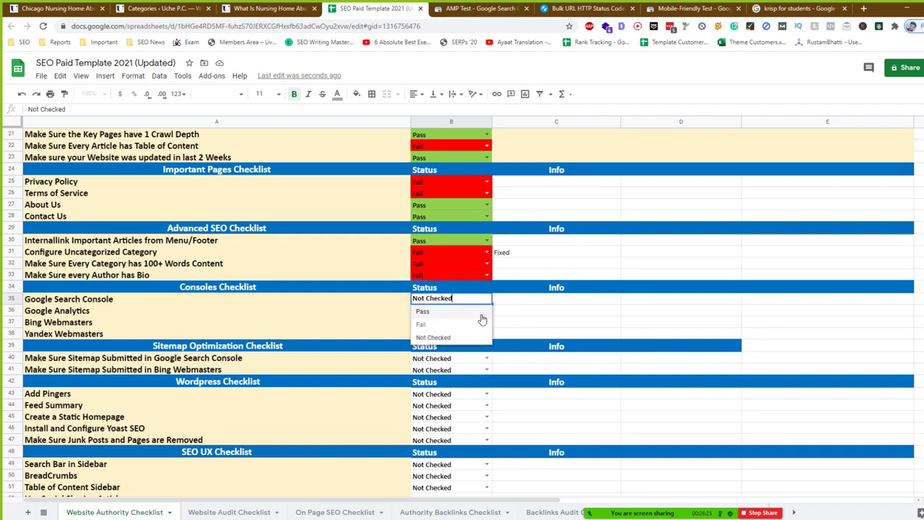
{"action": "left_click", "coordinate": [479, 316]}
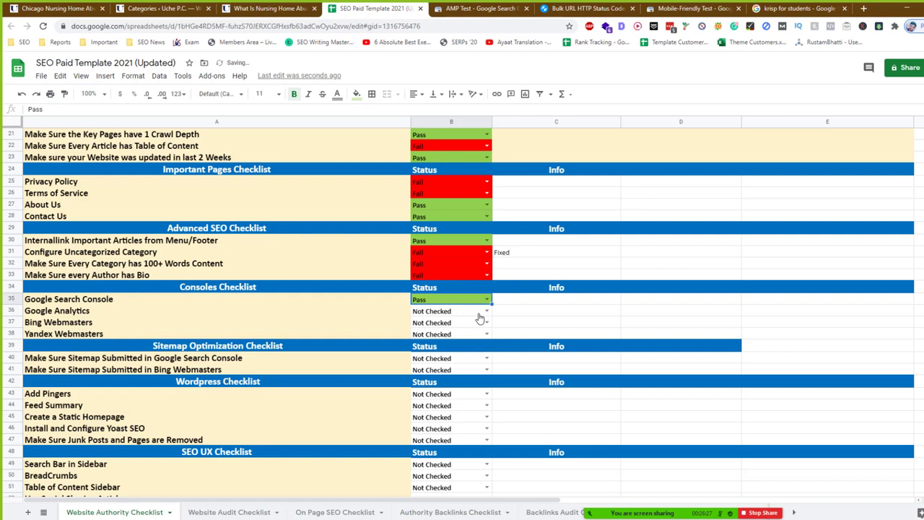
Step: Select the Search Console sitemap status cell and load Google Search Console for the site
{"action": "left_click", "coordinate": [479, 315]}
{"action": "left_click", "coordinate": [472, 334]}
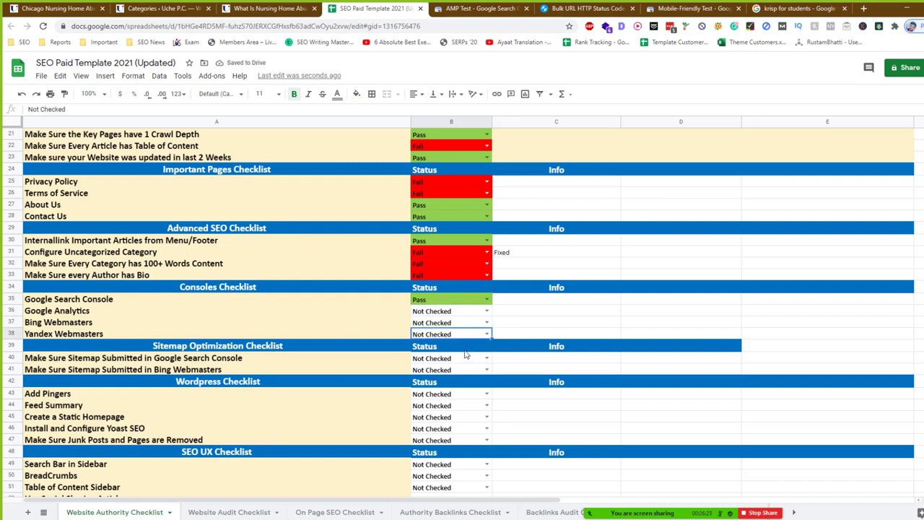
{"action": "left_click", "coordinate": [447, 352]}
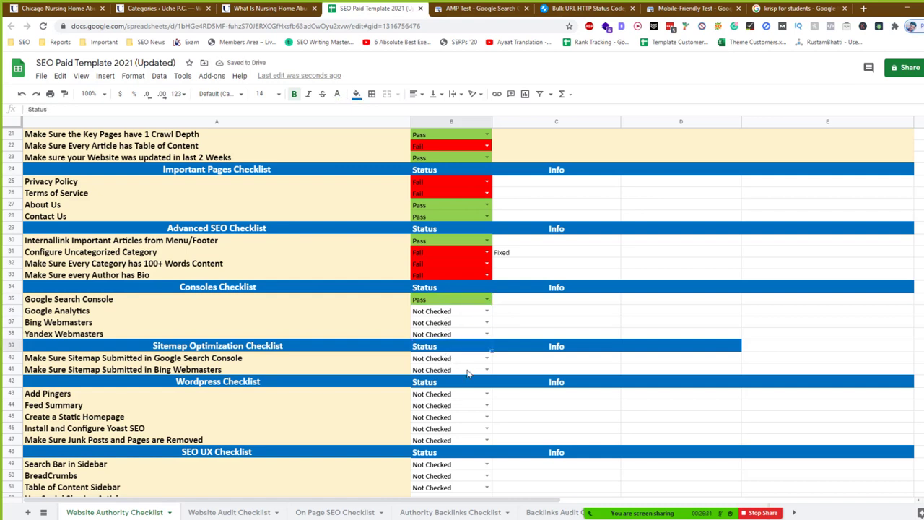
{"action": "left_click", "coordinate": [455, 360]}
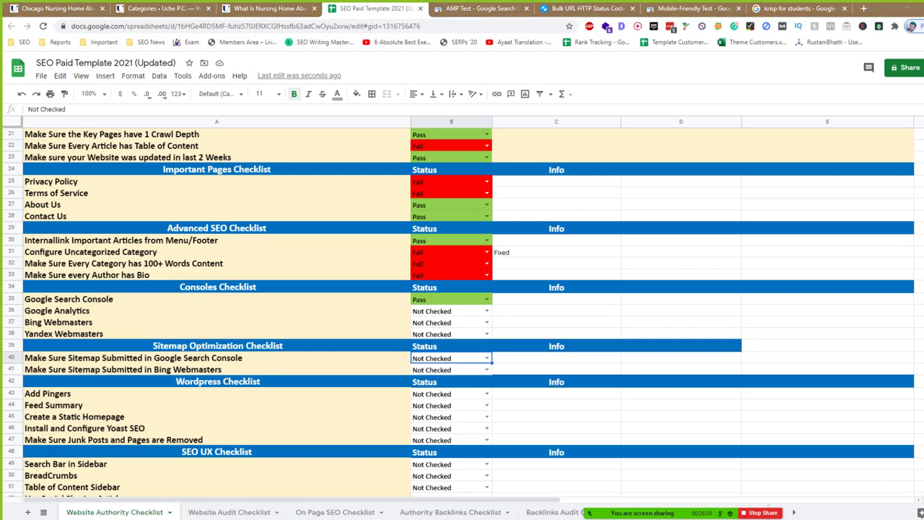
{"action": "type", "text": "s"}
{"action": "key", "text": "Return"}
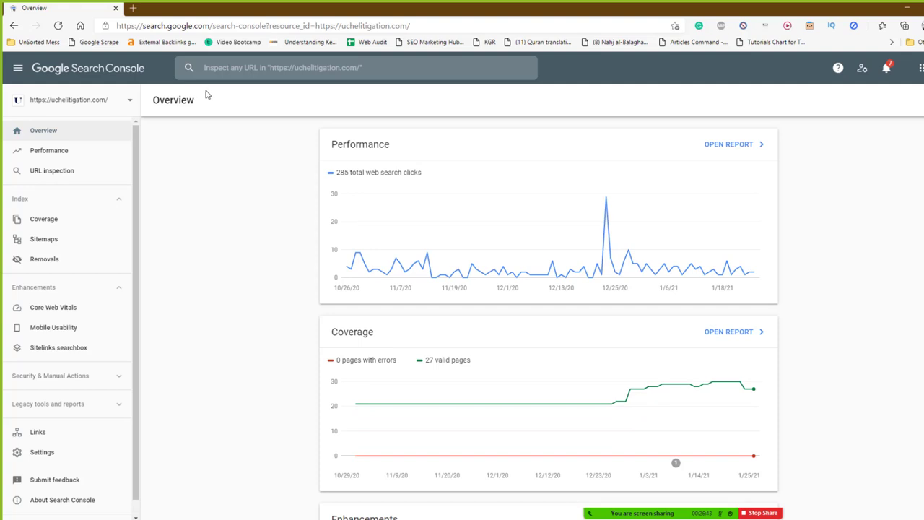
Step: Check the Sitemaps report in Google Search Console
{"action": "scroll", "coordinate": [72, 151], "scroll_direction": "down", "scroll_amount": 1}
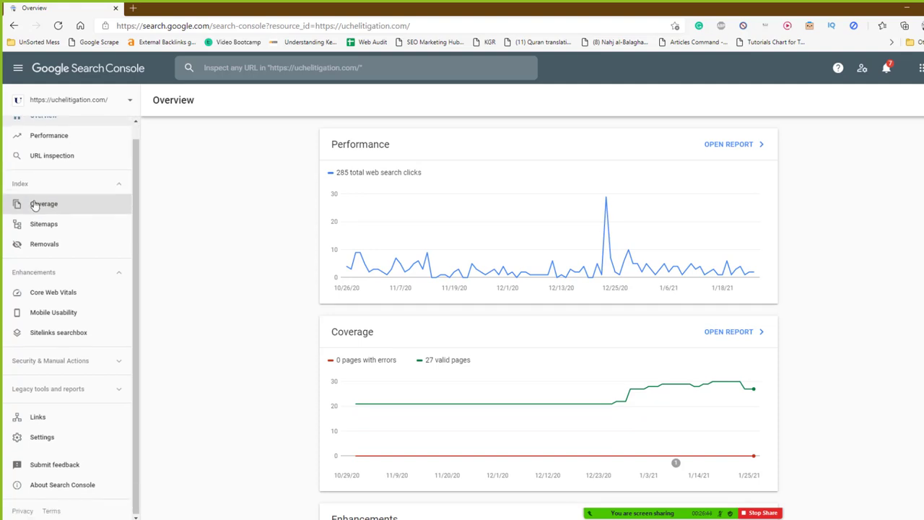
{"action": "left_click", "coordinate": [87, 360]}
{"action": "left_click", "coordinate": [106, 226]}
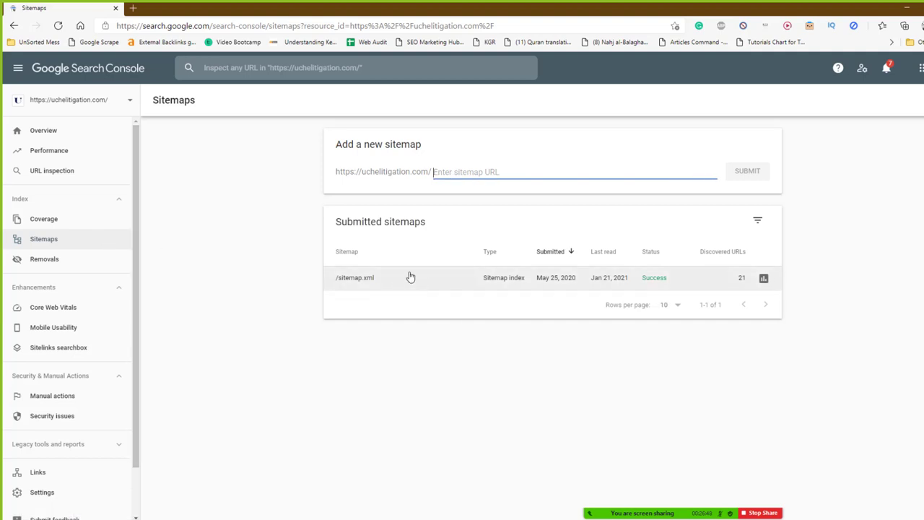
Step: Mark the Search Console sitemap submission check as Pass in the checklist
{"action": "left_click", "coordinate": [907, 7]}
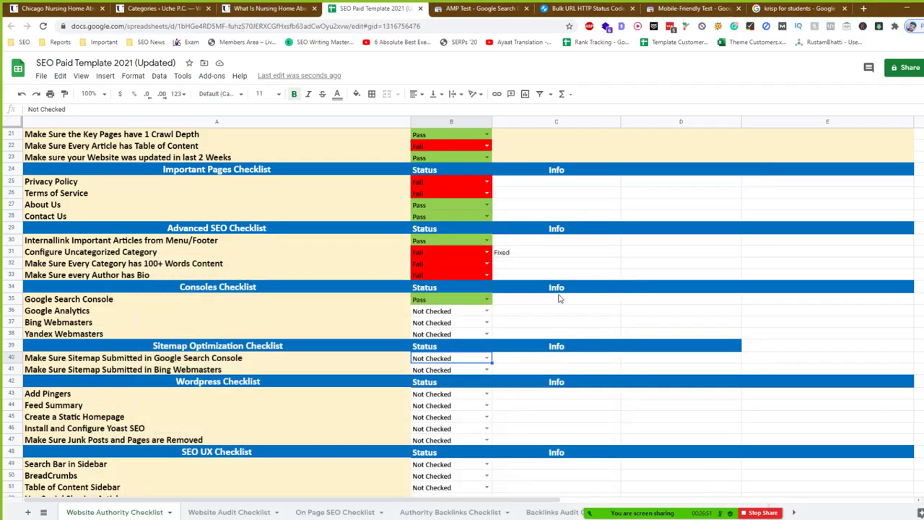
{"action": "key", "text": "Return"}
{"action": "left_click", "coordinate": [488, 372]}
{"action": "scroll", "coordinate": [486, 394], "scroll_direction": "down", "scroll_amount": 2}
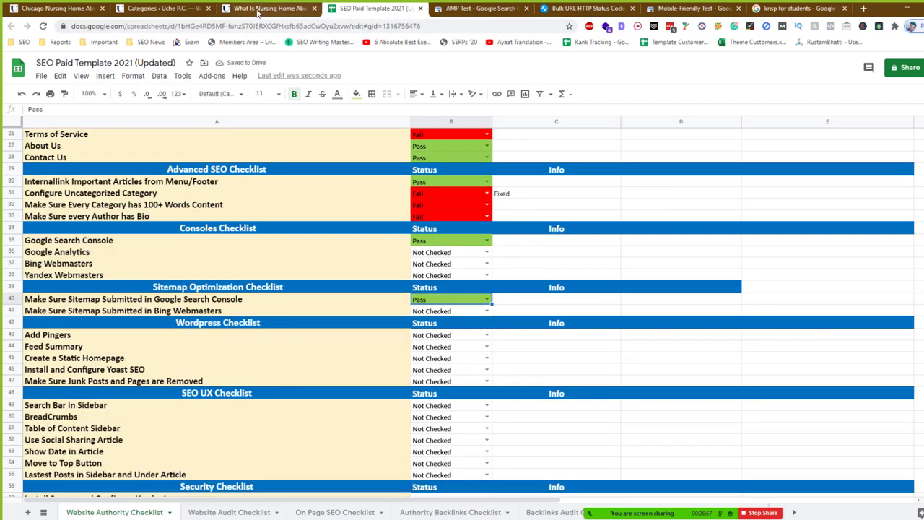
{"action": "left_click", "coordinate": [154, 10]}
Step: Set 'For each post in a feed, include' to Summary in Reading Settings and save
{"action": "scroll", "coordinate": [32, 361], "scroll_direction": "down", "scroll_amount": 1}
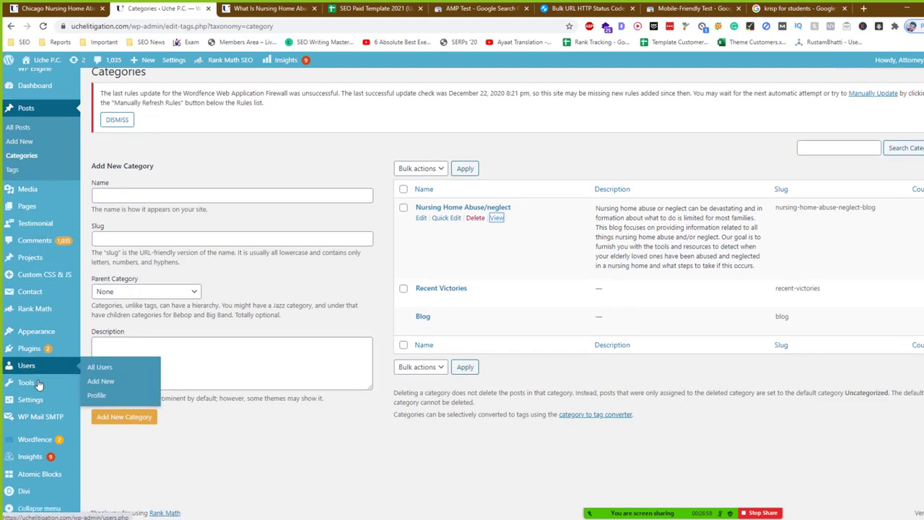
{"action": "mouse_move", "coordinate": [58, 399]}
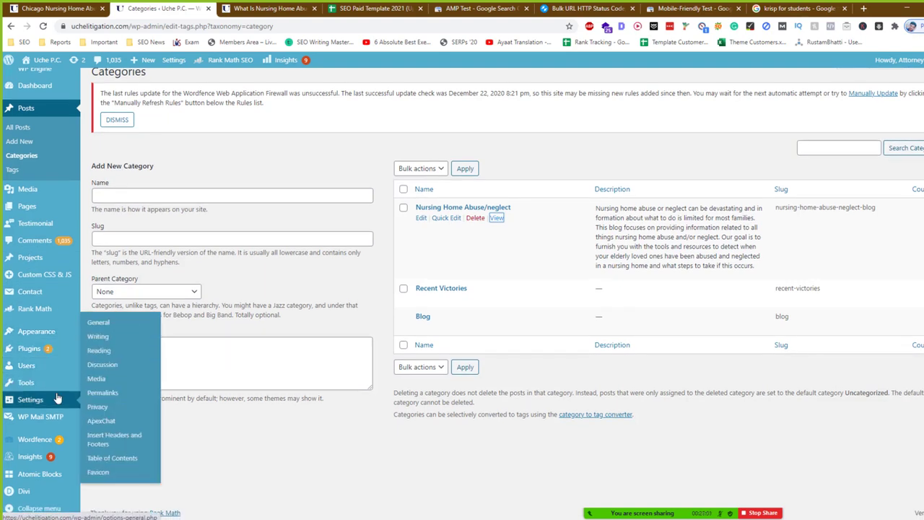
{"action": "left_click", "coordinate": [134, 366]}
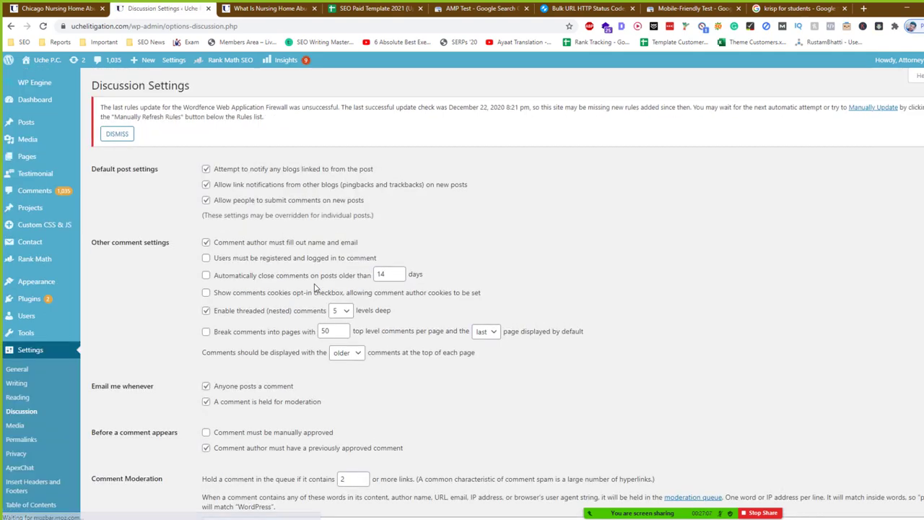
{"action": "scroll", "coordinate": [317, 288], "scroll_direction": "down", "scroll_amount": 10}
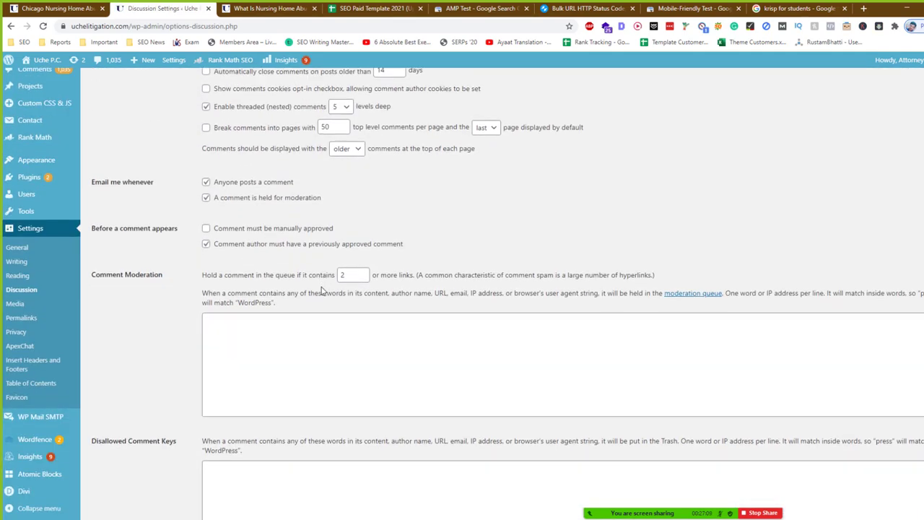
{"action": "scroll", "coordinate": [323, 293], "scroll_direction": "down", "scroll_amount": 1}
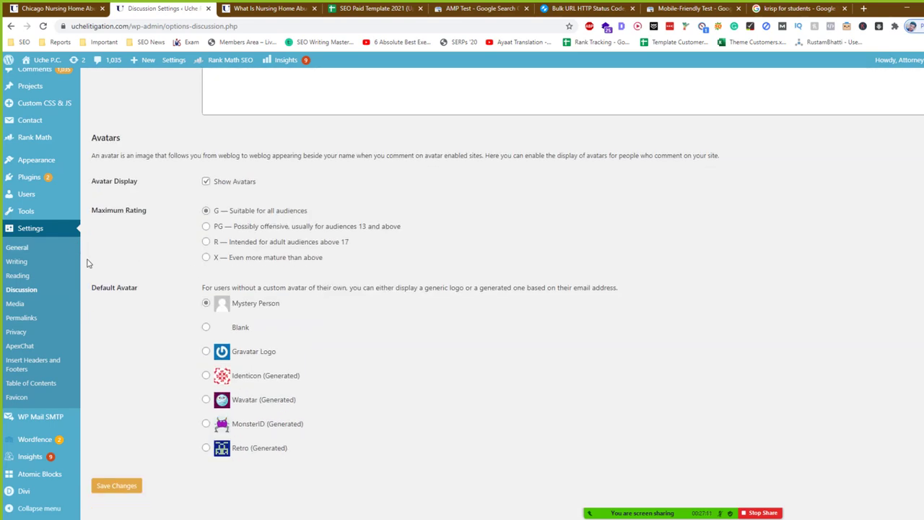
{"action": "left_click", "coordinate": [66, 279]}
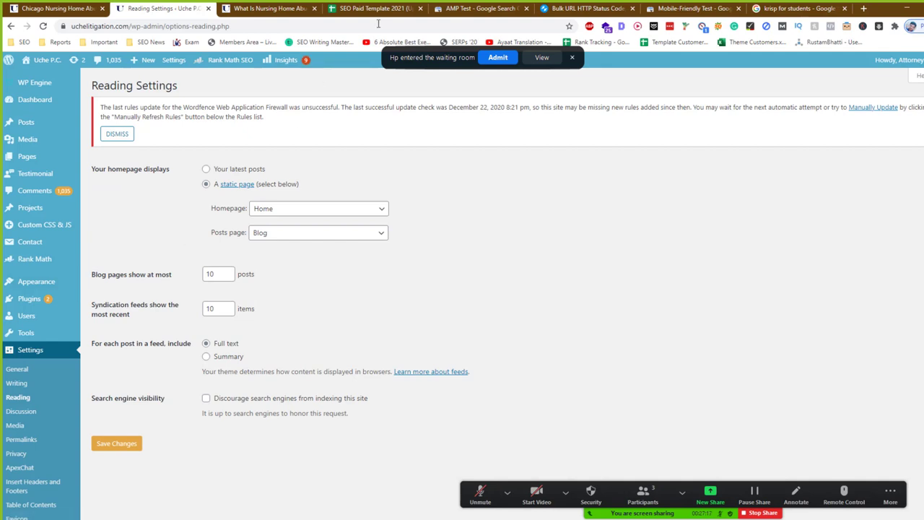
{"action": "left_click", "coordinate": [501, 57]}
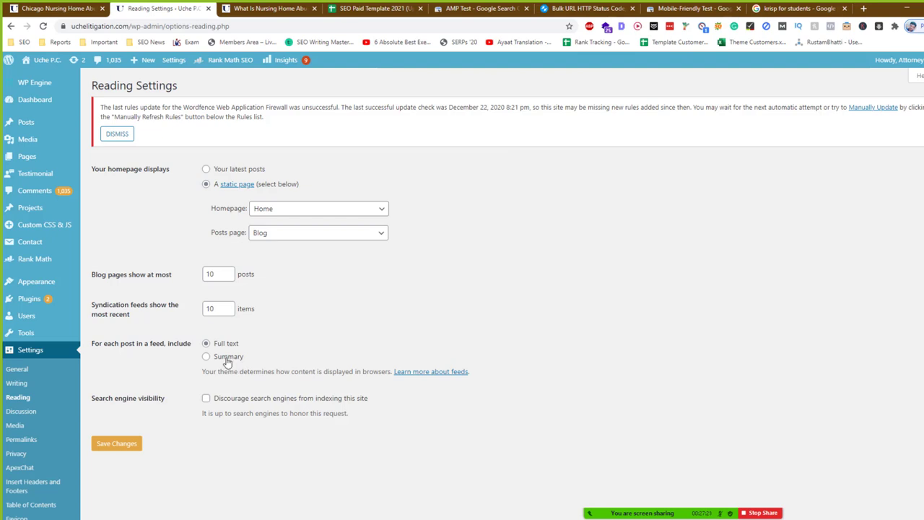
{"action": "left_click", "coordinate": [117, 444]}
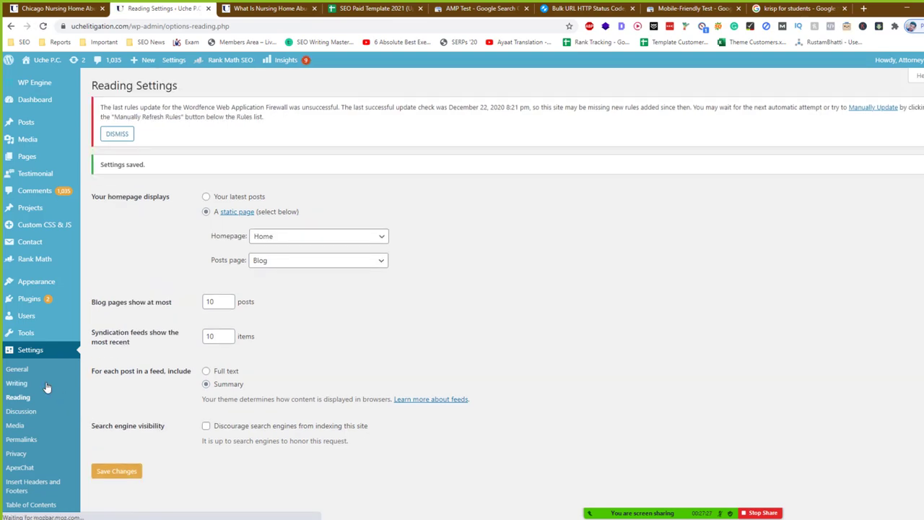
{"action": "left_click", "coordinate": [47, 387]}
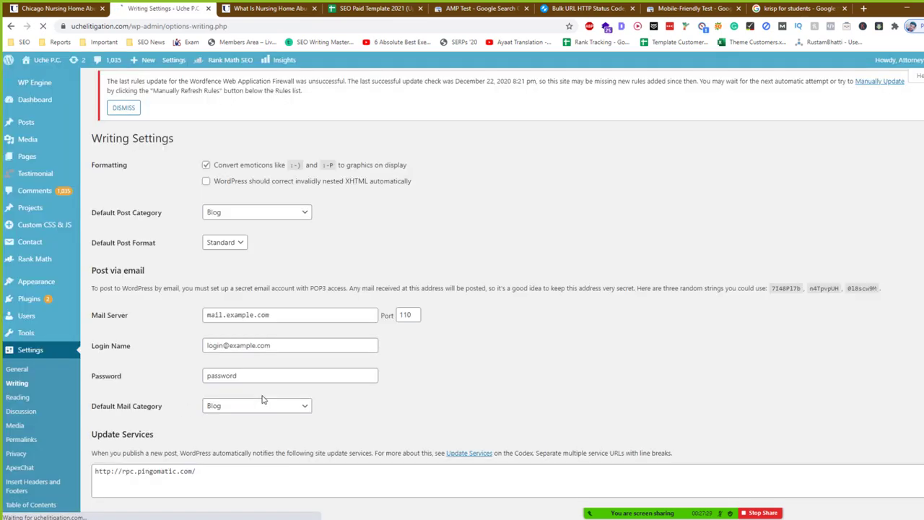
Step: Copy the XML-RPC ping service URL list from the Codex Update Services page
{"action": "scroll", "coordinate": [262, 410], "scroll_direction": "down", "scroll_amount": 3}
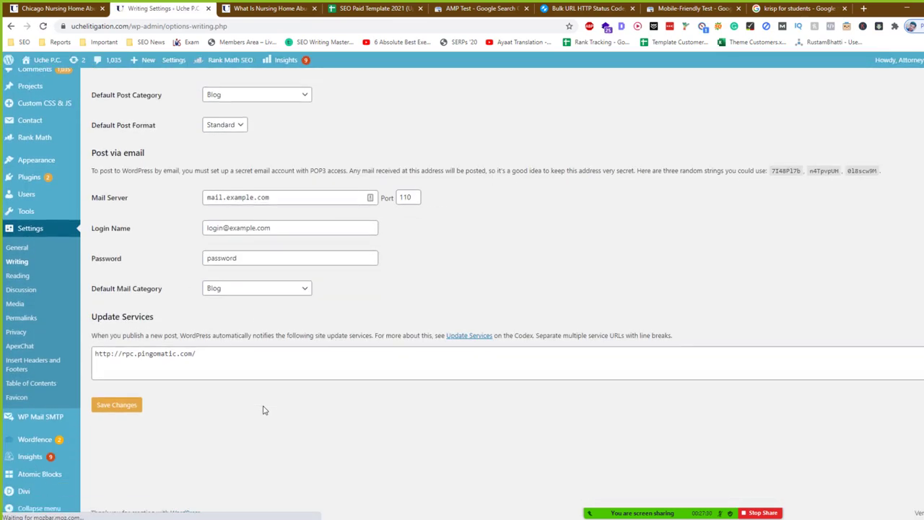
{"action": "left_click", "coordinate": [481, 350]}
{"action": "left_click", "coordinate": [470, 337], "text": "ctrl"}
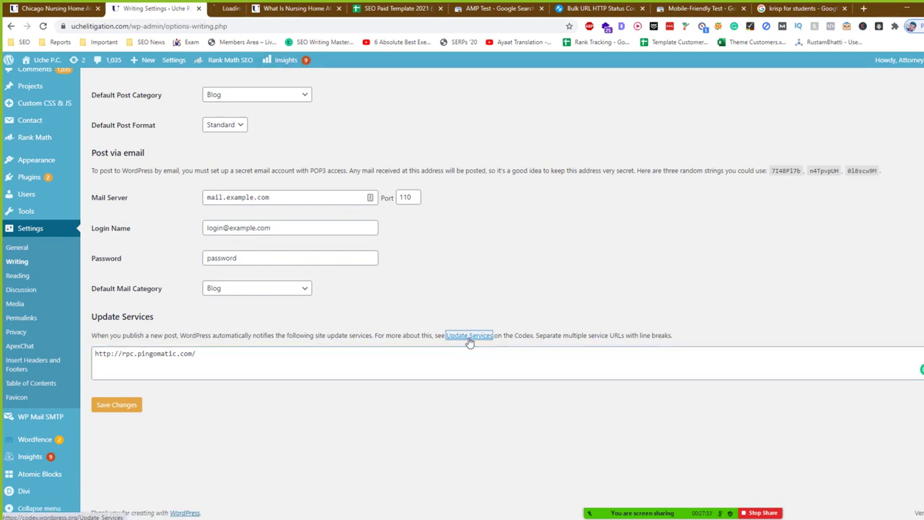
{"action": "left_click", "coordinate": [252, 7]}
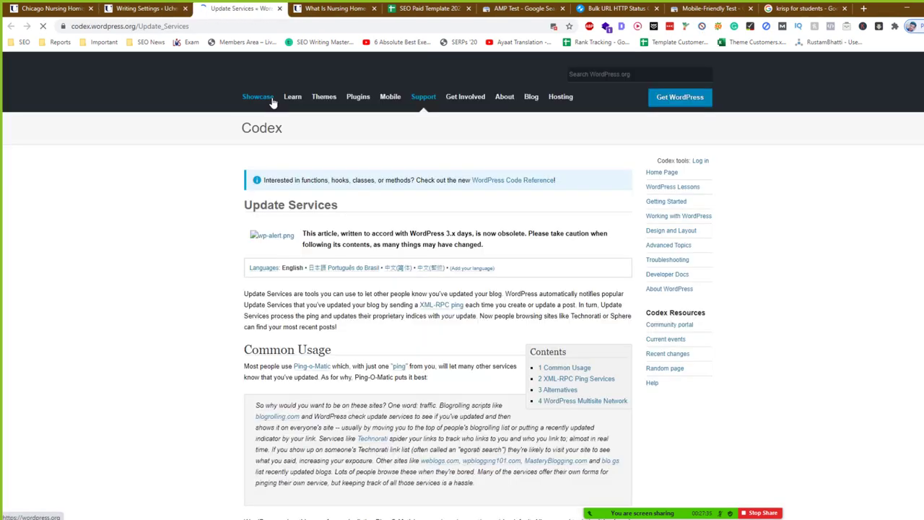
{"action": "scroll", "coordinate": [361, 252], "scroll_direction": "down", "scroll_amount": 8}
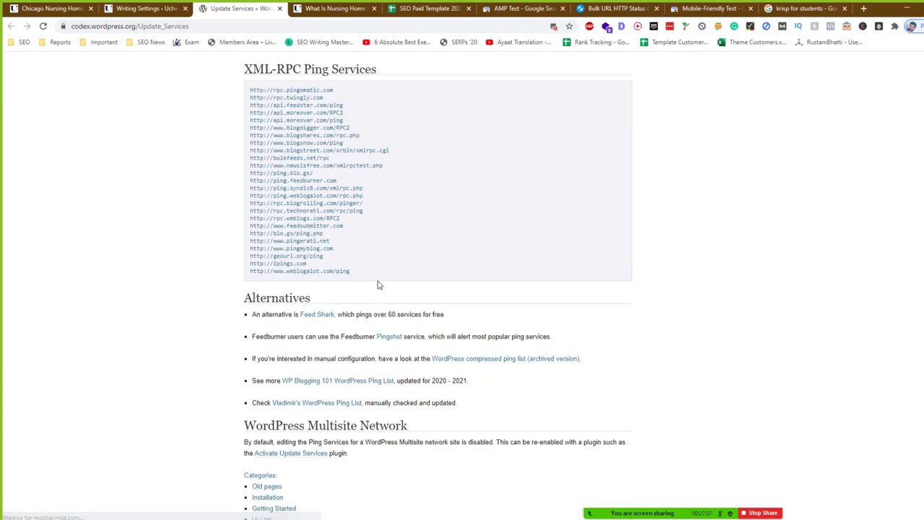
{"action": "left_click_drag", "start_coordinate": [353, 273], "coordinate": [255, 90]}
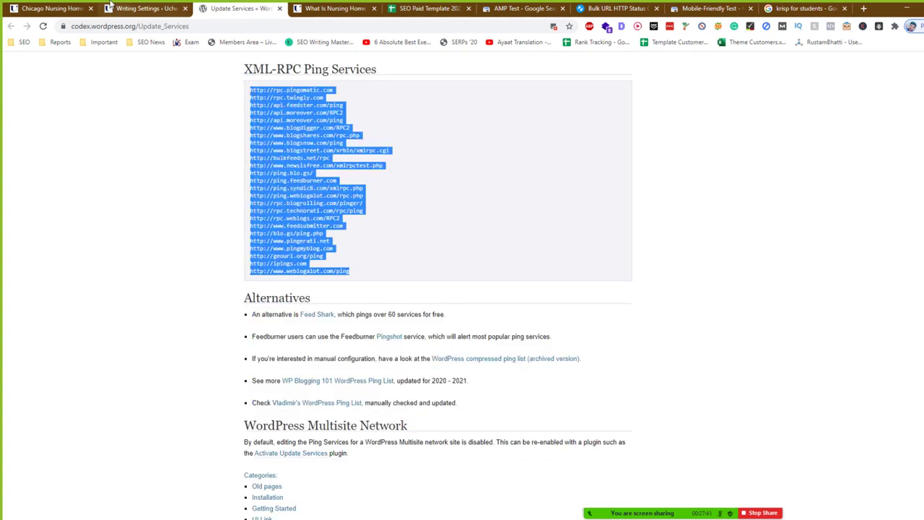
{"action": "left_click", "coordinate": [144, 8]}
Step: Replace the Update Services list with the copied ping URLs and save the writing settings
{"action": "left_click", "coordinate": [251, 350]}
{"action": "key", "text": "ctrl+a"}
{"action": "key", "text": "ctrl+v"}
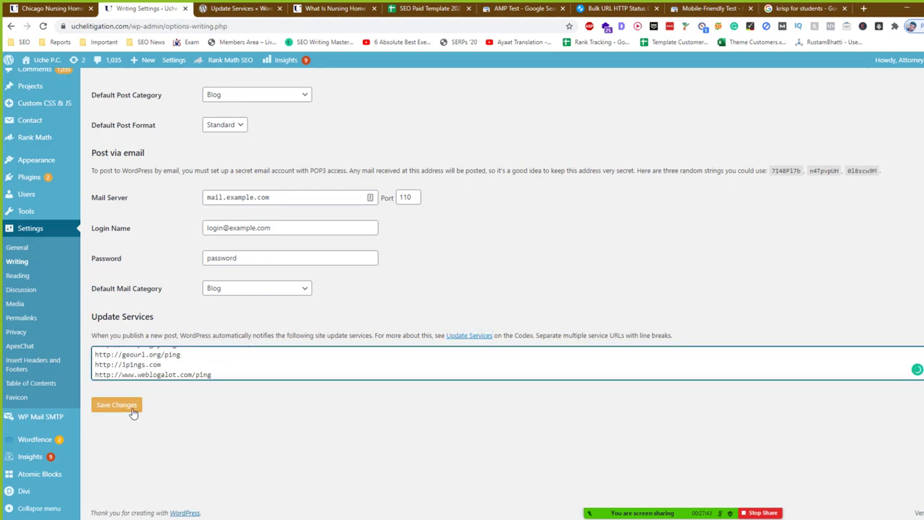
{"action": "left_click", "coordinate": [134, 409]}
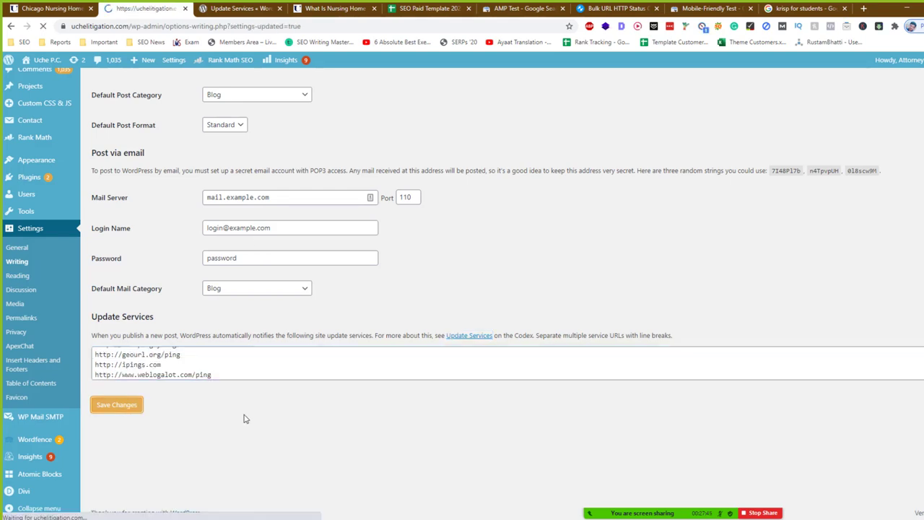
{"action": "scroll", "coordinate": [244, 418], "scroll_direction": "down", "scroll_amount": 1}
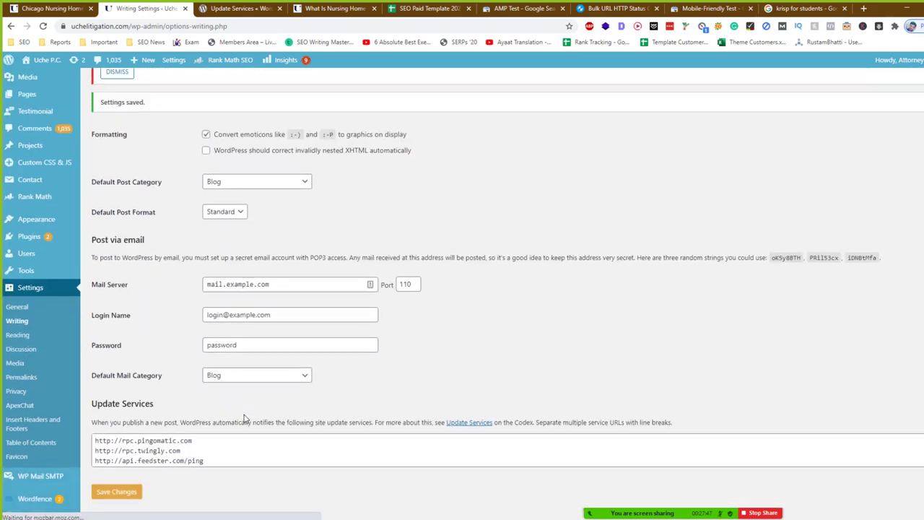
{"action": "scroll", "coordinate": [244, 418], "scroll_direction": "up", "scroll_amount": 1}
{"action": "key", "text": "ctrl+Tab"}
{"action": "key", "text": "ctrl+Tab"}
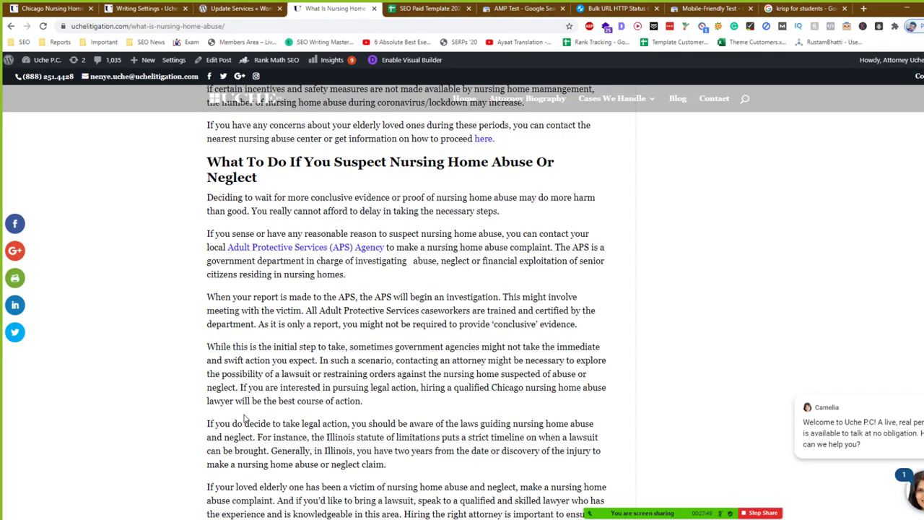
{"action": "key", "text": "ctrl+Tab"}
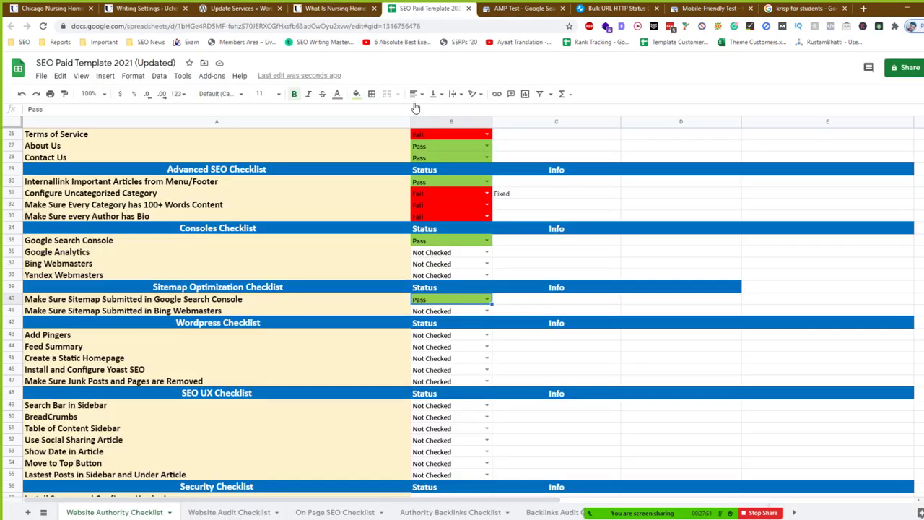
Step: Mark Add Pingers, Feed Summary and Create a Static Homepage as Pass
{"action": "left_click", "coordinate": [477, 313]}
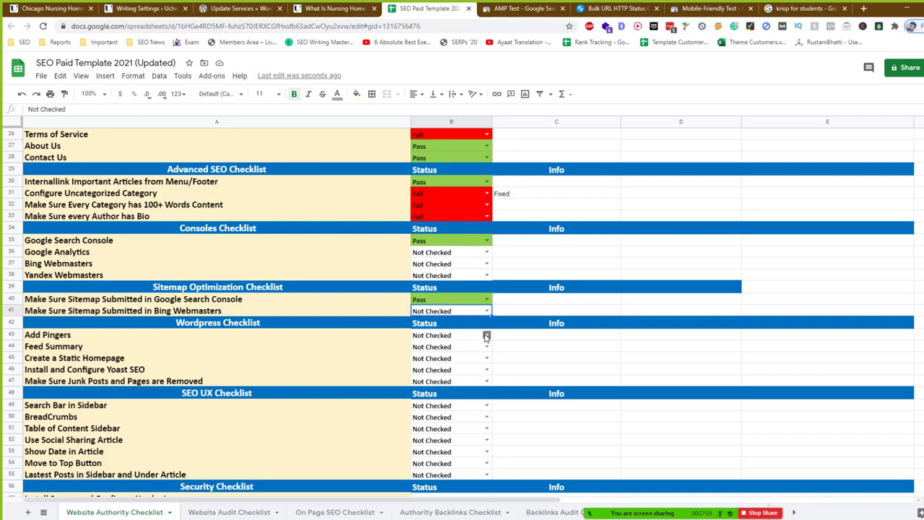
{"action": "left_click", "coordinate": [487, 336]}
{"action": "left_click", "coordinate": [487, 346]}
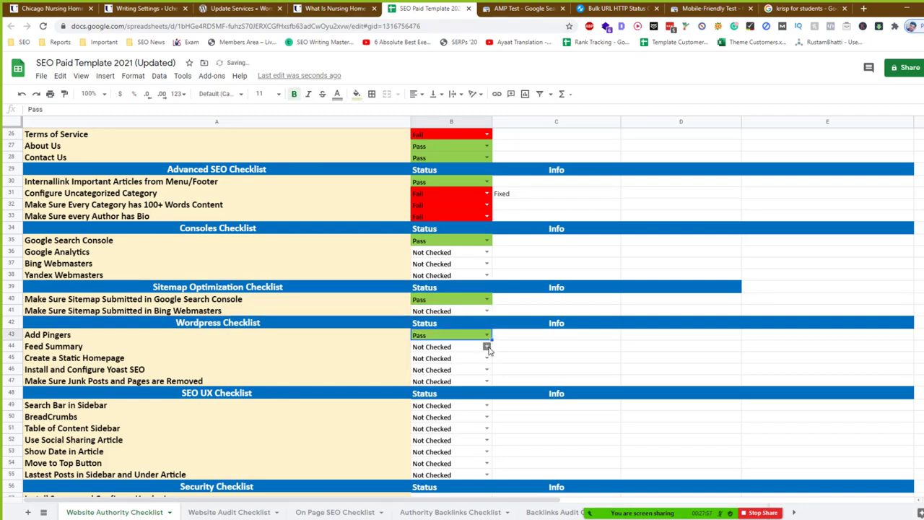
{"action": "left_click", "coordinate": [487, 347]}
{"action": "left_click", "coordinate": [488, 359]}
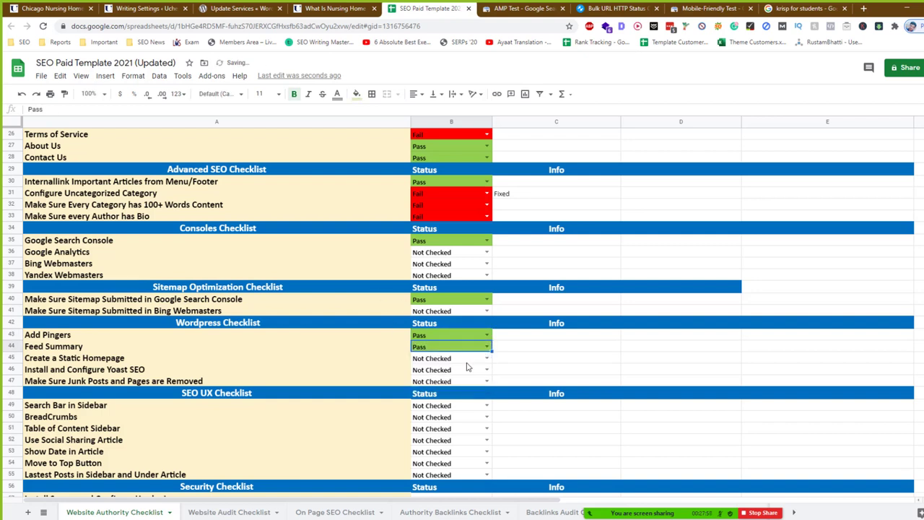
{"action": "left_click", "coordinate": [487, 360]}
{"action": "left_click", "coordinate": [478, 371]}
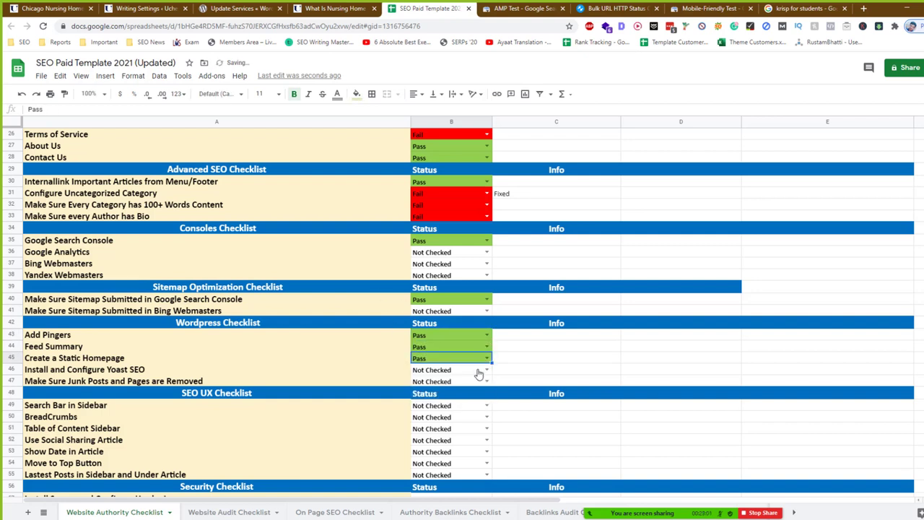
Step: Change 'Yoast SEO' to 'Rank Math' in the install item and mark it Pass
{"action": "left_click", "coordinate": [258, 372]}
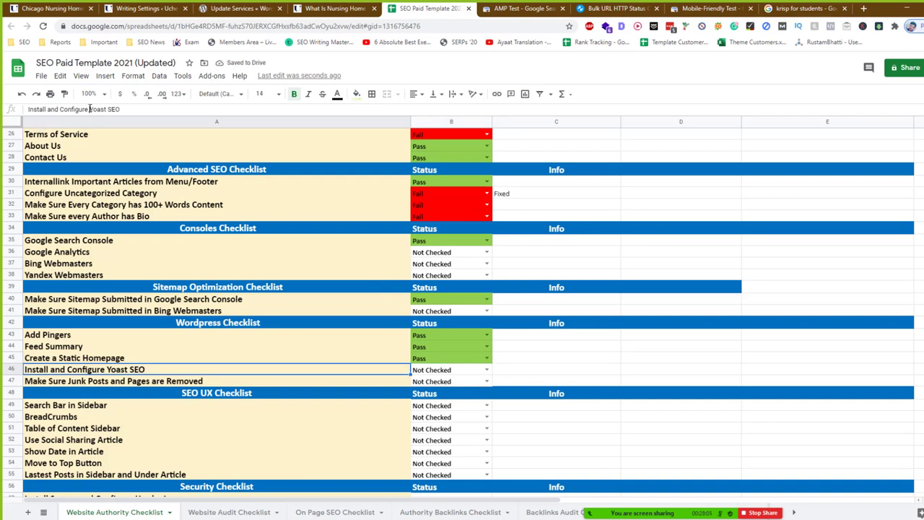
{"action": "left_click_drag", "start_coordinate": [88, 109], "coordinate": [122, 109]}
{"action": "type", "text": "Rank"}
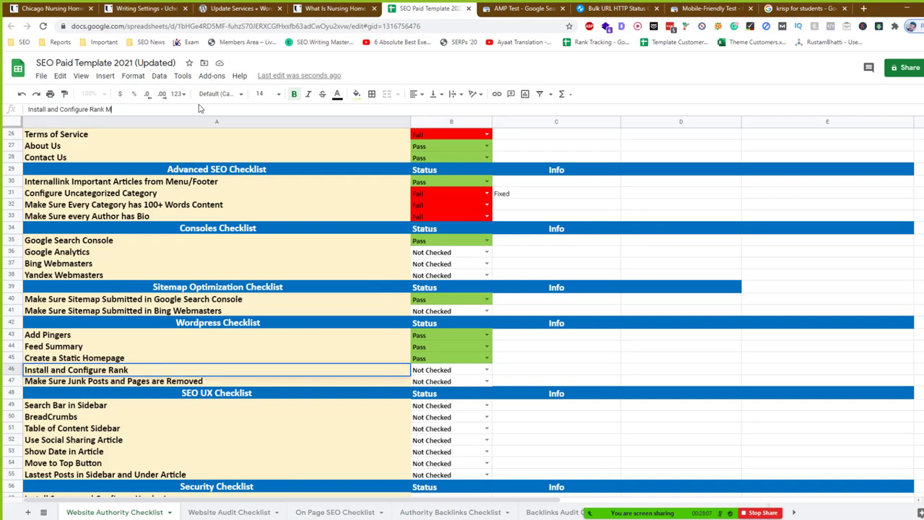
{"action": "type", "text": " Math"}
{"action": "key", "text": "Return"}
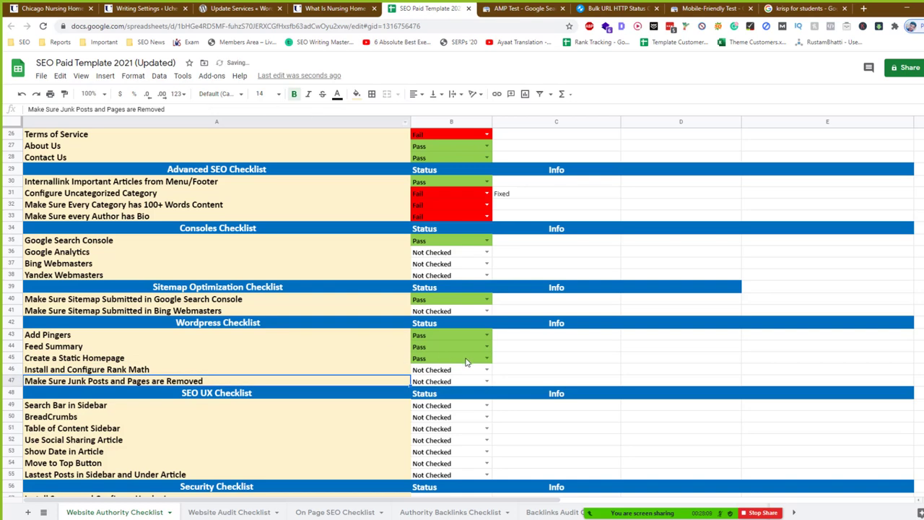
{"action": "left_click", "coordinate": [487, 370]}
{"action": "left_click", "coordinate": [472, 382]}
{"action": "double_click", "coordinate": [472, 381]}
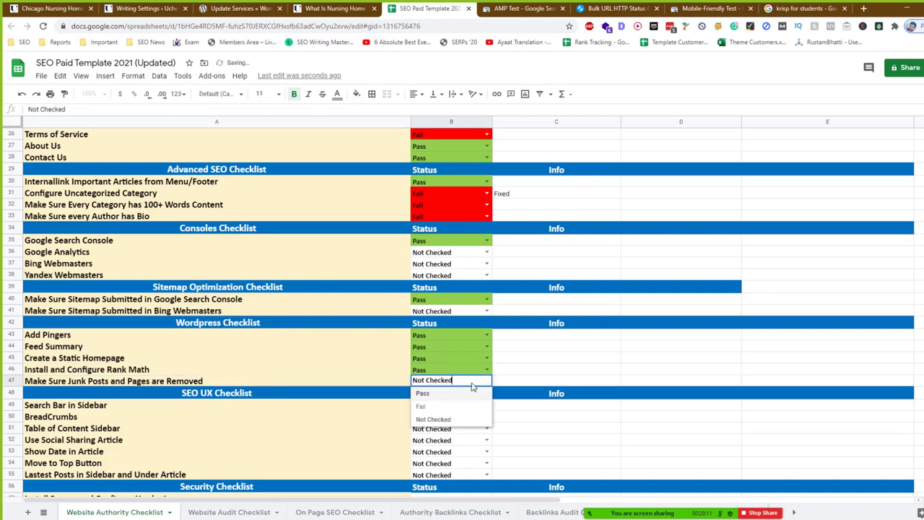
{"action": "left_click", "coordinate": [370, 383]}
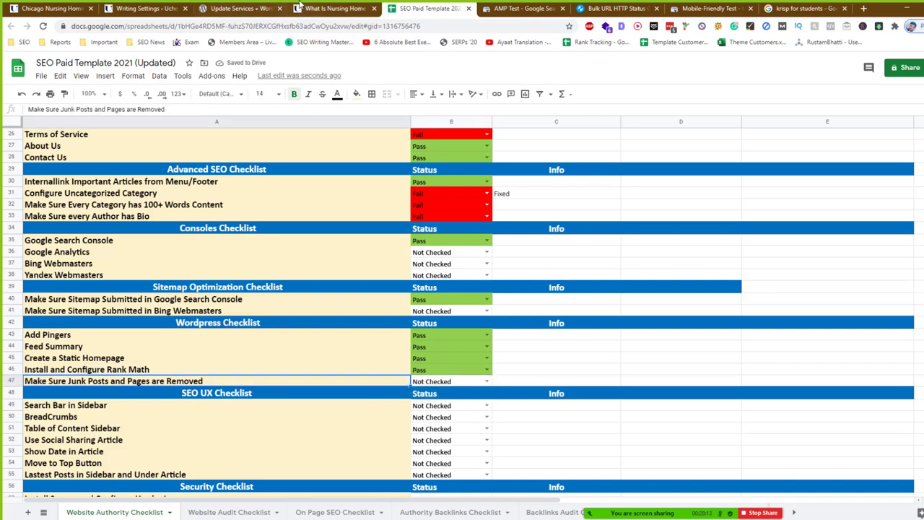
{"action": "left_click", "coordinate": [307, 8]}
{"action": "left_click", "coordinate": [262, 7]}
Step: Open the Installed Plugins list in WordPress admin and scroll down it
{"action": "left_click", "coordinate": [322, 8]}
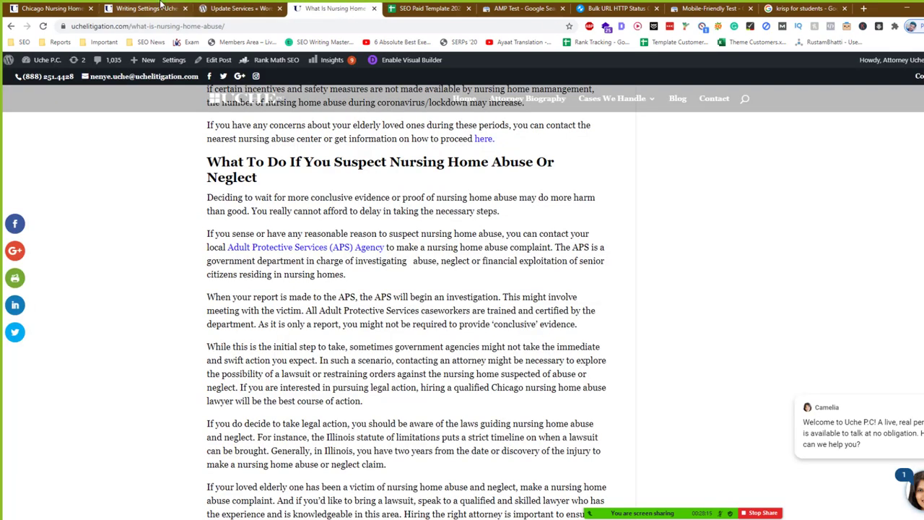
{"action": "left_click", "coordinate": [161, 6]}
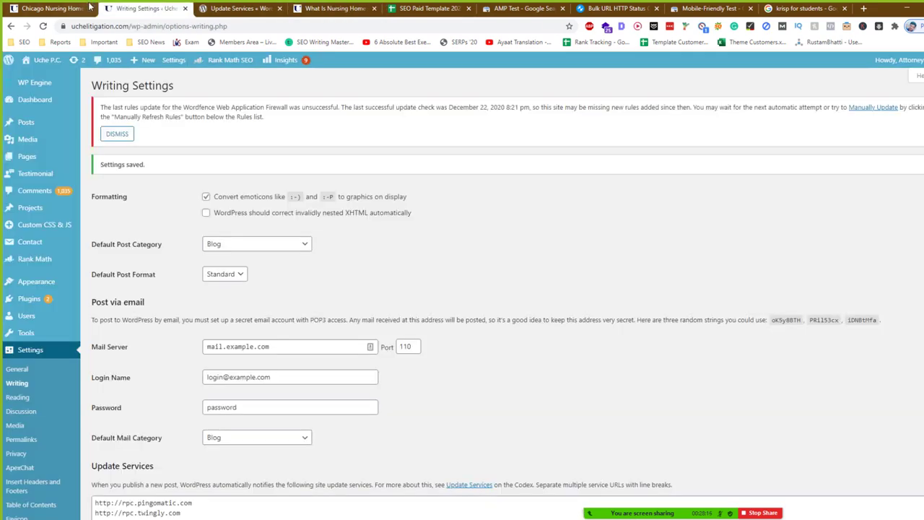
{"action": "left_click", "coordinate": [72, 309]}
{"action": "scroll", "coordinate": [244, 375], "scroll_direction": "down", "scroll_amount": 4}
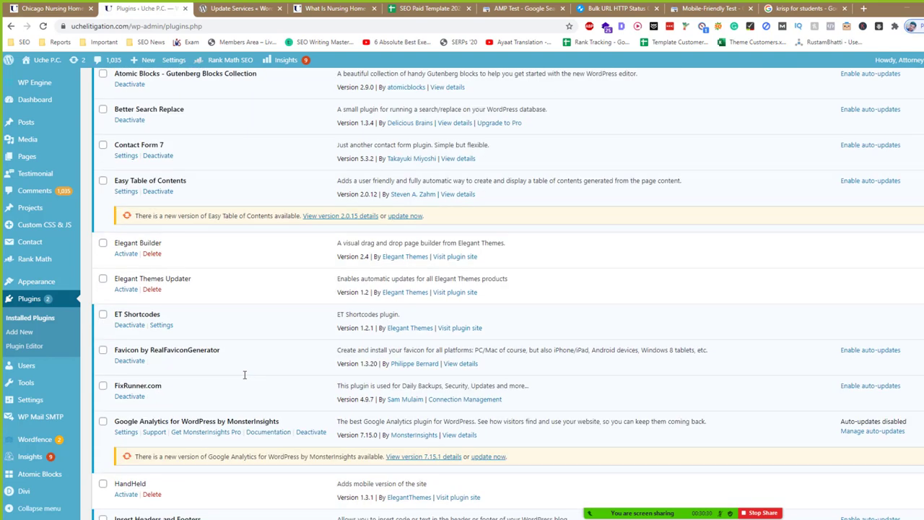
{"action": "scroll", "coordinate": [244, 375], "scroll_direction": "down", "scroll_amount": 5}
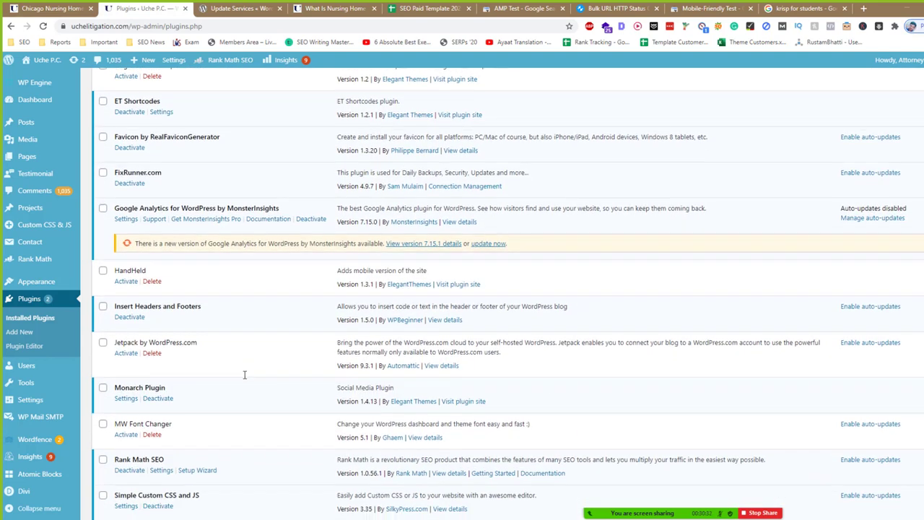
{"action": "scroll", "coordinate": [245, 375], "scroll_direction": "down", "scroll_amount": 3}
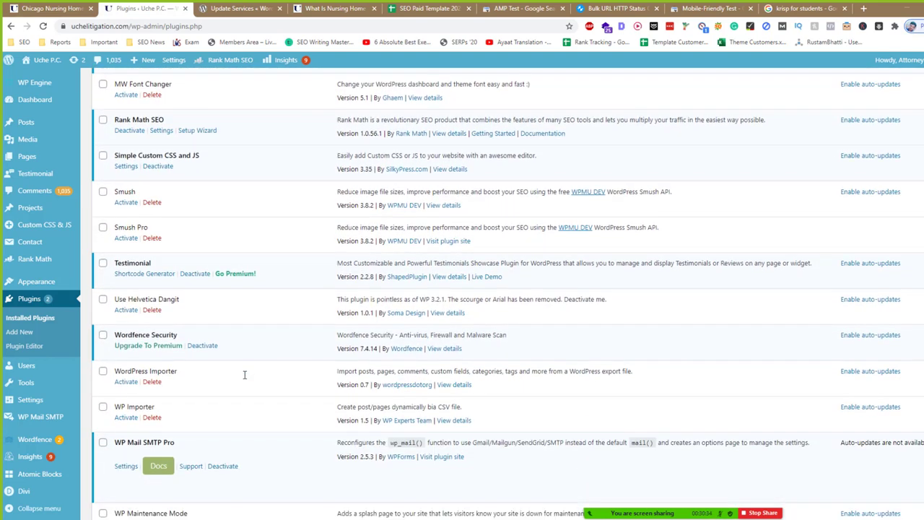
{"action": "scroll", "coordinate": [244, 375], "scroll_direction": "down", "scroll_amount": 2}
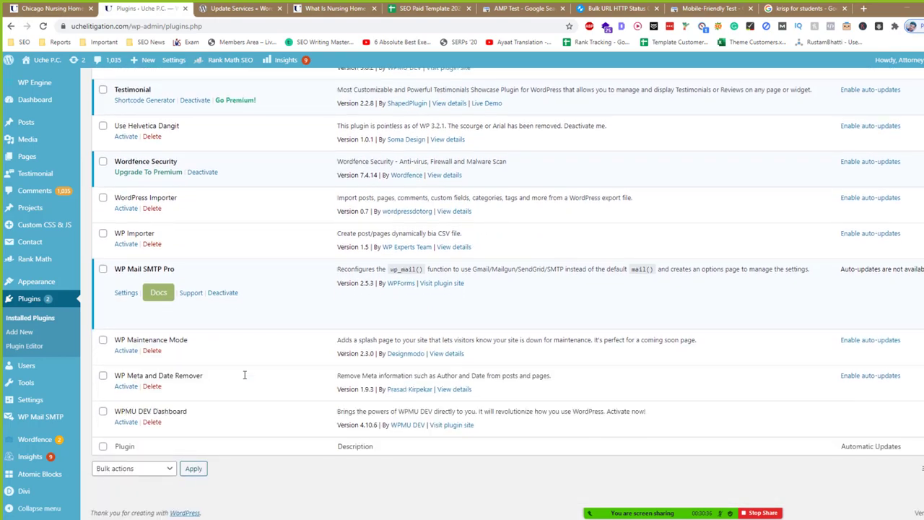
Step: Scroll back and forth through the plugin list to review every installed plugin
{"action": "scroll", "coordinate": [244, 375], "scroll_direction": "up", "scroll_amount": 11}
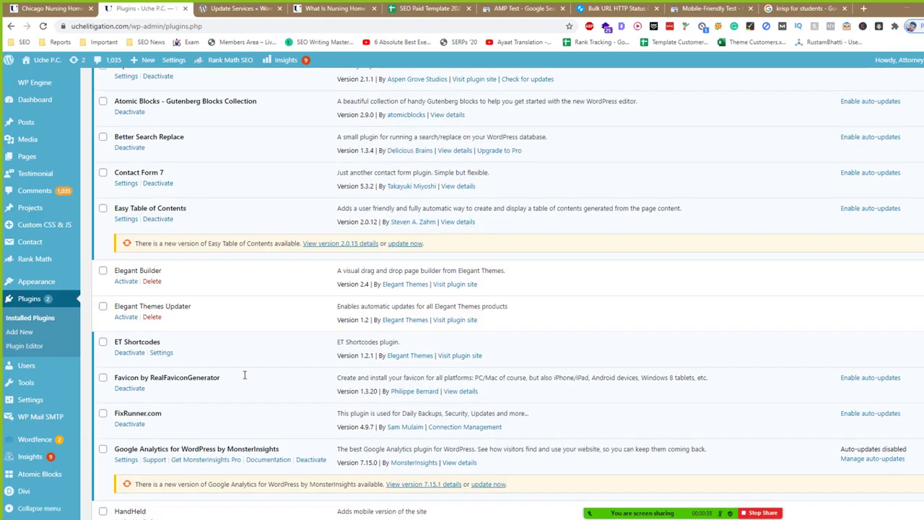
{"action": "scroll", "coordinate": [244, 374], "scroll_direction": "up", "scroll_amount": 1}
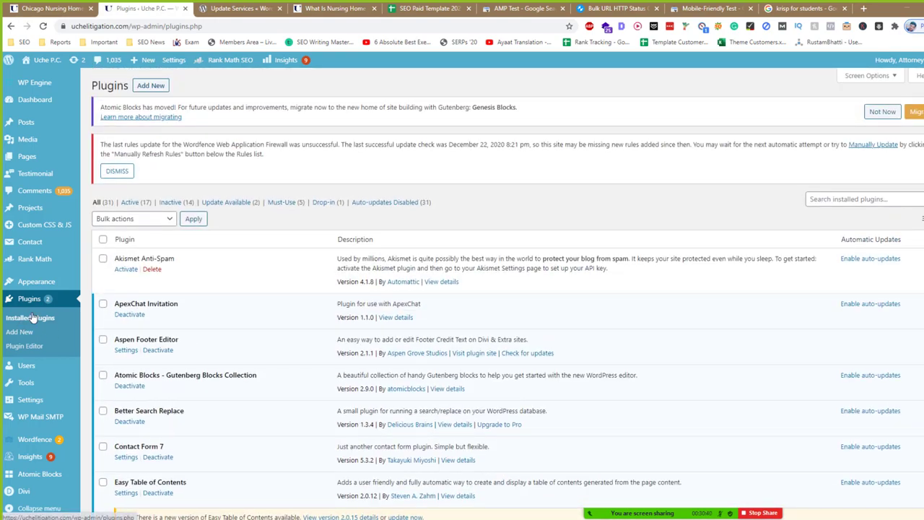
{"action": "scroll", "coordinate": [189, 323], "scroll_direction": "down", "scroll_amount": 4}
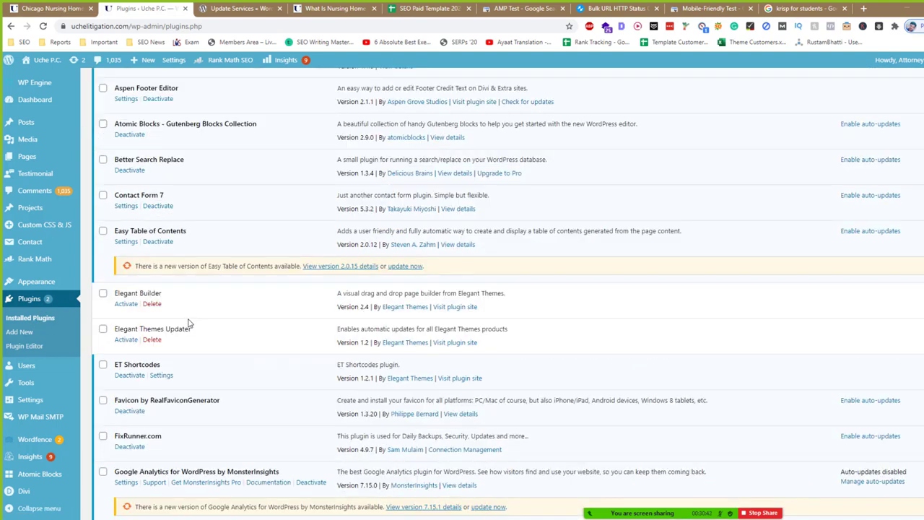
{"action": "scroll", "coordinate": [187, 323], "scroll_direction": "up", "scroll_amount": 5}
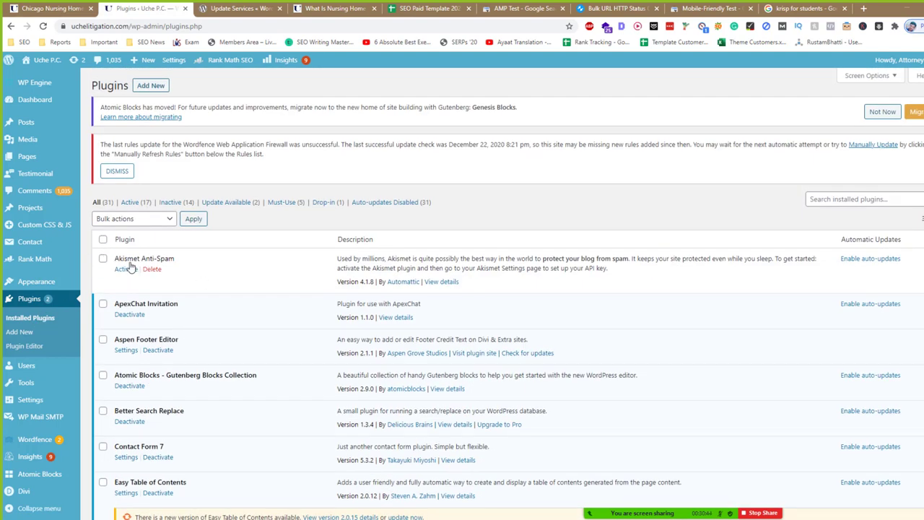
{"action": "left_click_drag", "start_coordinate": [113, 259], "coordinate": [175, 260]}
{"action": "scroll", "coordinate": [238, 325], "scroll_direction": "down", "scroll_amount": 4}
{"action": "scroll", "coordinate": [221, 359], "scroll_direction": "down", "scroll_amount": 4}
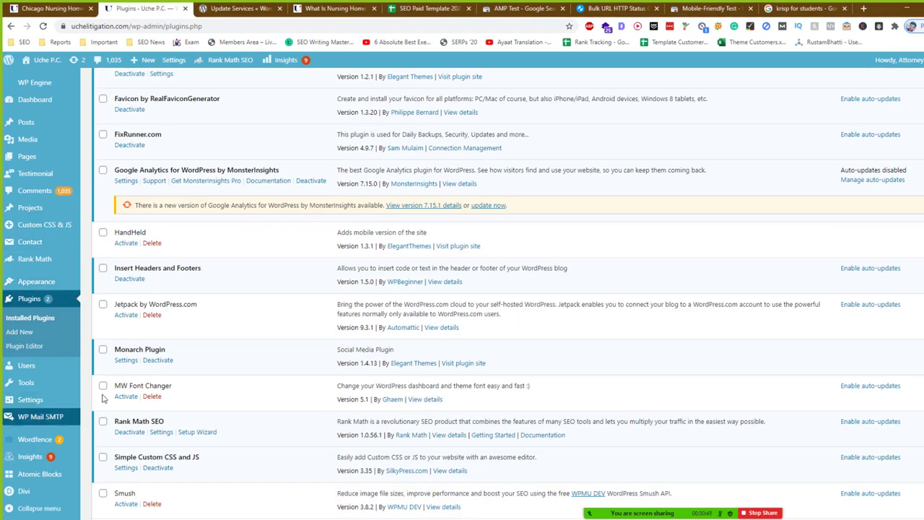
{"action": "scroll", "coordinate": [119, 417], "scroll_direction": "up", "scroll_amount": 8}
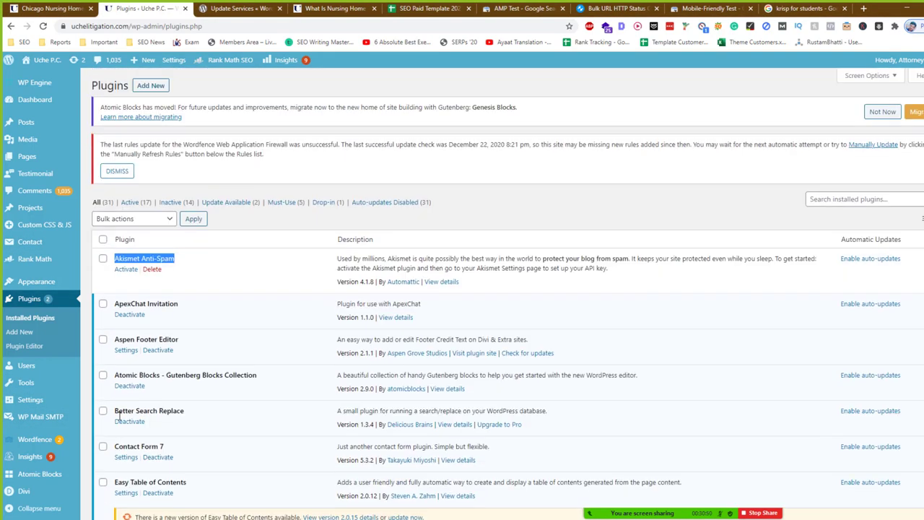
Step: Open the WordPress Posts list showing the site's 9 posts
{"action": "mouse_move", "coordinate": [34, 277]}
{"action": "mouse_move", "coordinate": [42, 293]}
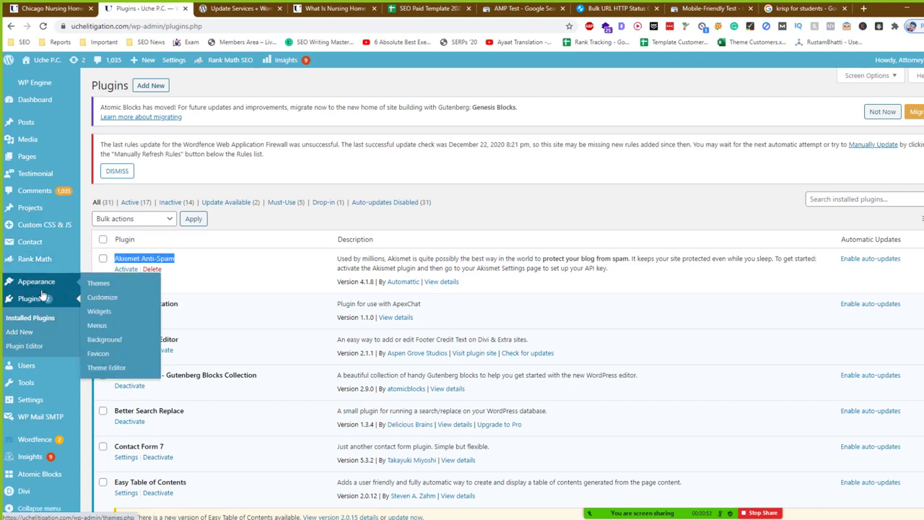
{"action": "left_click", "coordinate": [49, 123]}
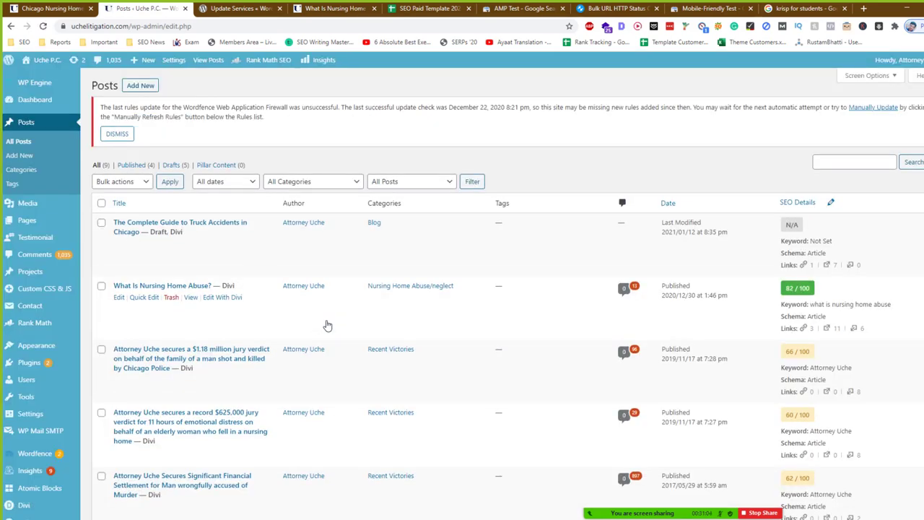
Step: Scroll through the Posts list reviewing the 4 published and 5 draft posts
{"action": "scroll", "coordinate": [328, 325], "scroll_direction": "down", "scroll_amount": 3}
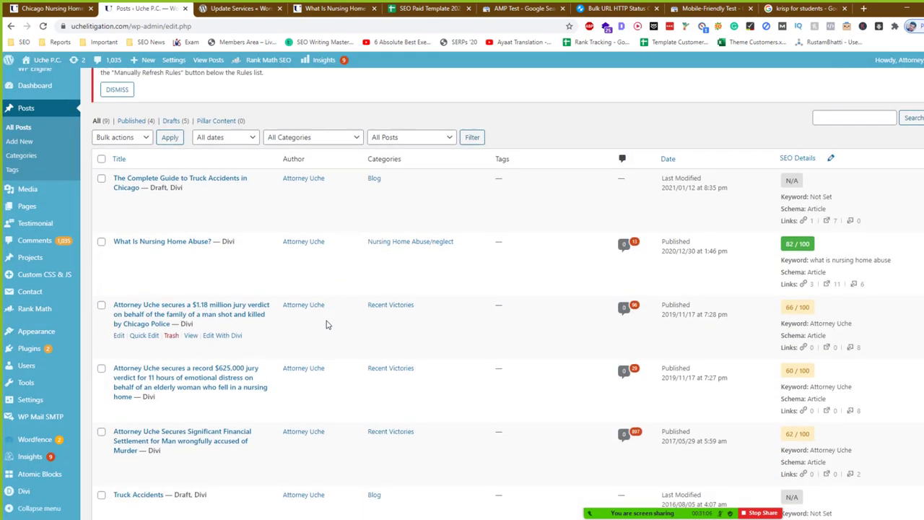
{"action": "scroll", "coordinate": [326, 325], "scroll_direction": "up", "scroll_amount": 3}
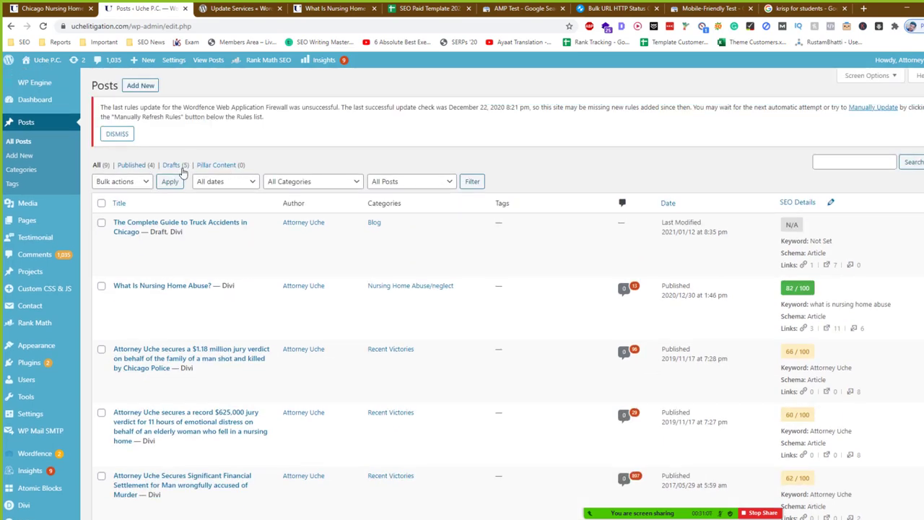
{"action": "scroll", "coordinate": [372, 402], "scroll_direction": "down", "scroll_amount": 5}
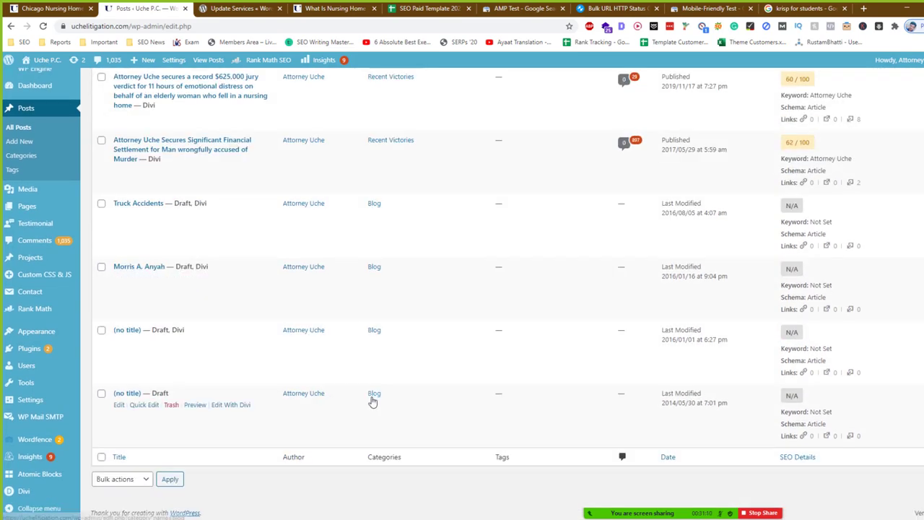
{"action": "scroll", "coordinate": [867, 477], "scroll_direction": "up", "scroll_amount": 4}
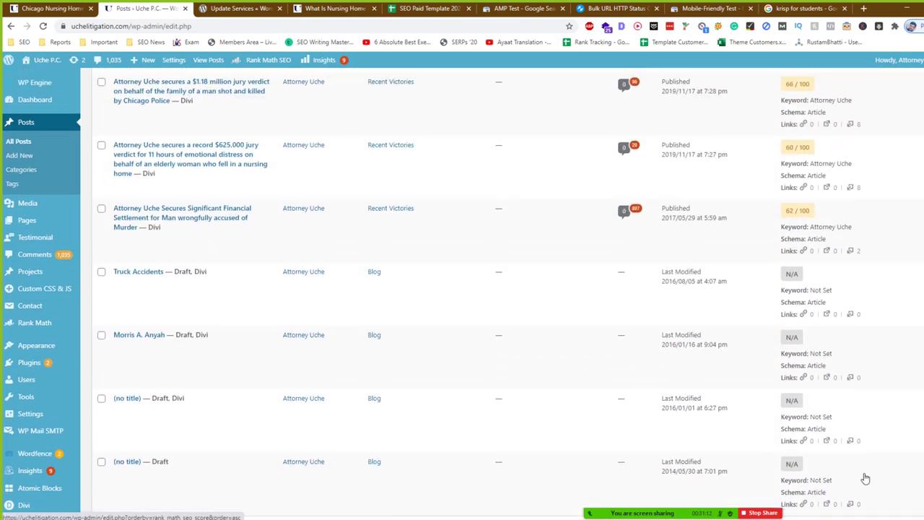
{"action": "scroll", "coordinate": [867, 477], "scroll_direction": "up", "scroll_amount": 2}
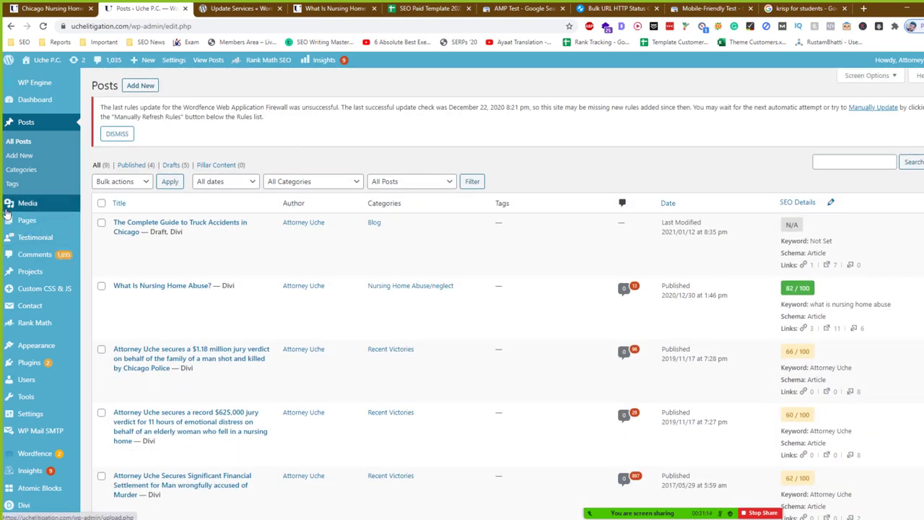
Step: Open the Pages list and move to page 2 of its 26 items
{"action": "left_click", "coordinate": [21, 230]}
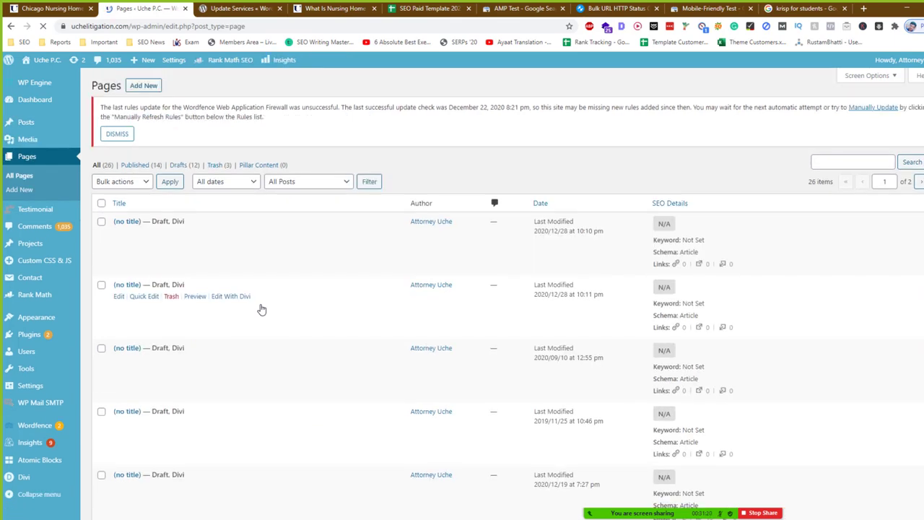
{"action": "scroll", "coordinate": [261, 309], "scroll_direction": "down", "scroll_amount": 1}
{"action": "scroll", "coordinate": [262, 309], "scroll_direction": "down", "scroll_amount": 8}
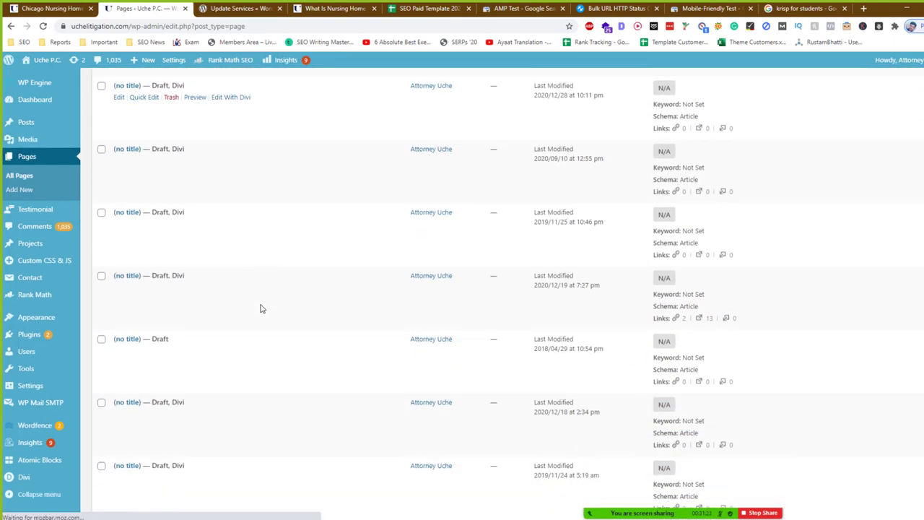
{"action": "scroll", "coordinate": [261, 309], "scroll_direction": "down", "scroll_amount": 4}
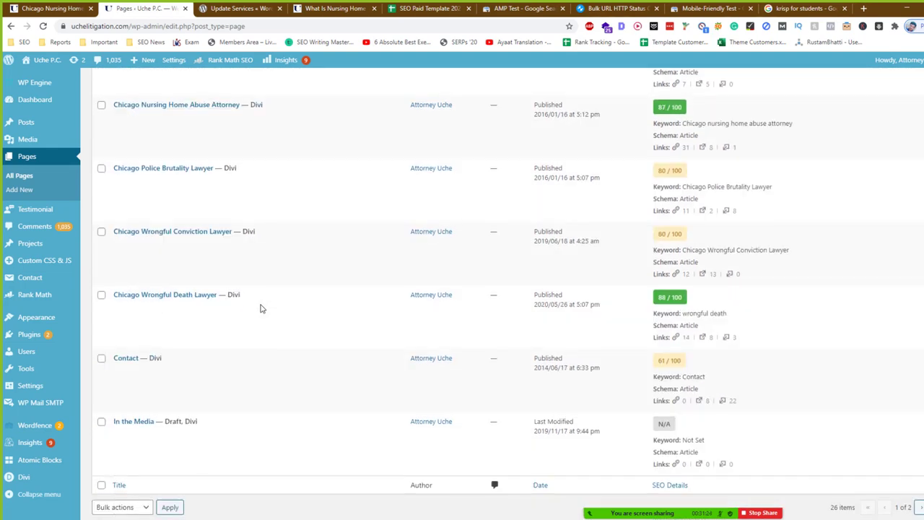
{"action": "left_click", "coordinate": [920, 478]}
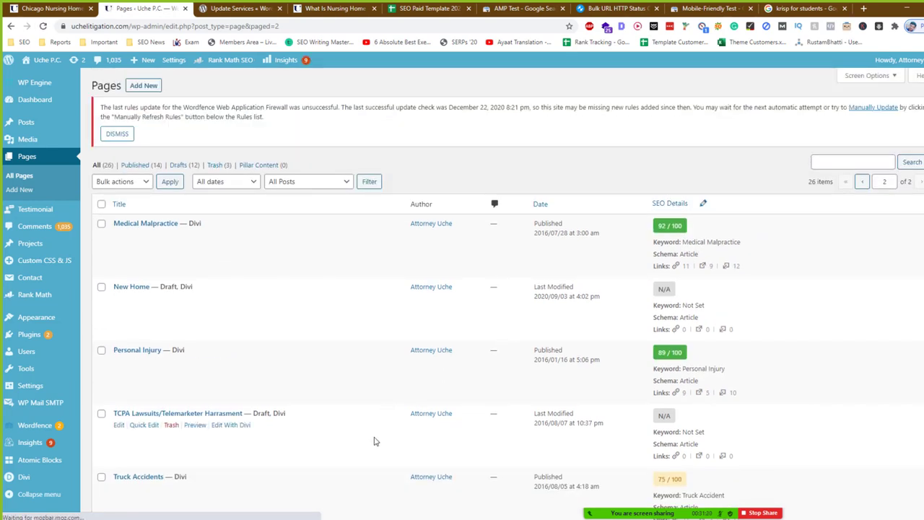
{"action": "scroll", "coordinate": [374, 441], "scroll_direction": "down", "scroll_amount": 1}
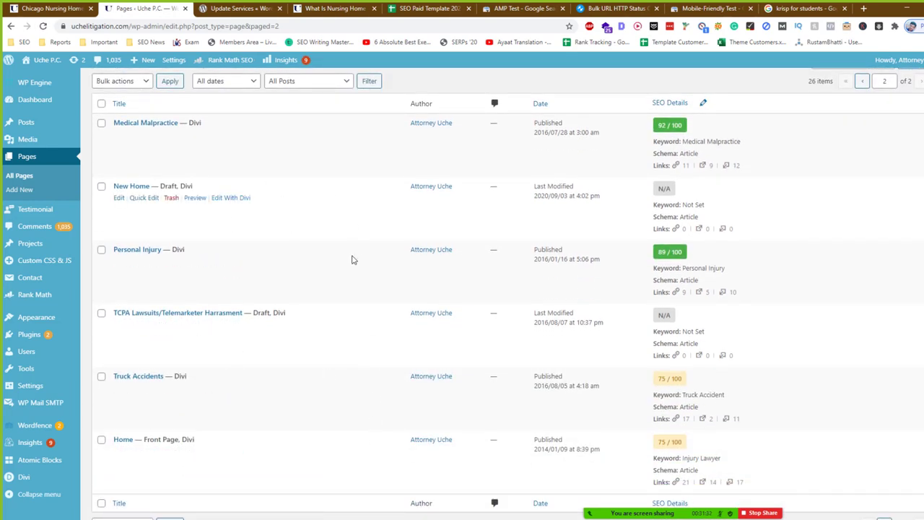
Step: Open Appearance > Themes to confirm Divi is the active theme
{"action": "mouse_move", "coordinate": [77, 337]}
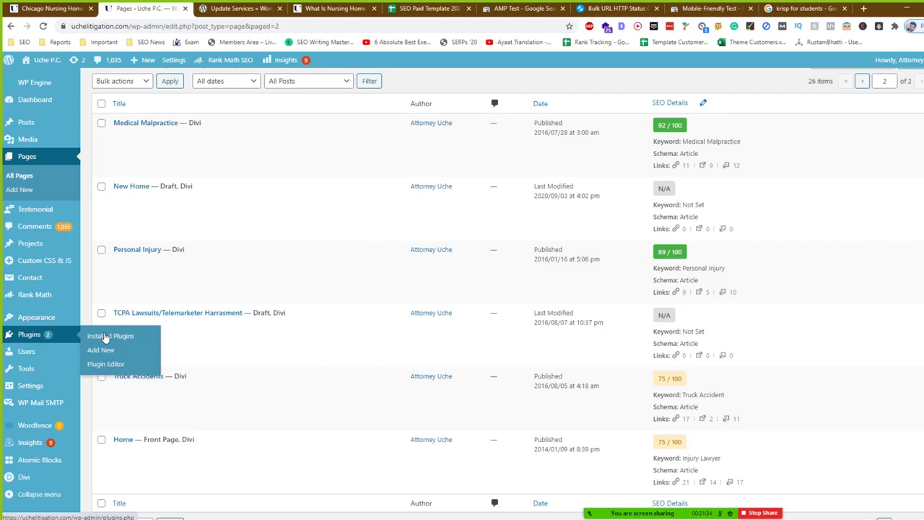
{"action": "mouse_move", "coordinate": [69, 321]}
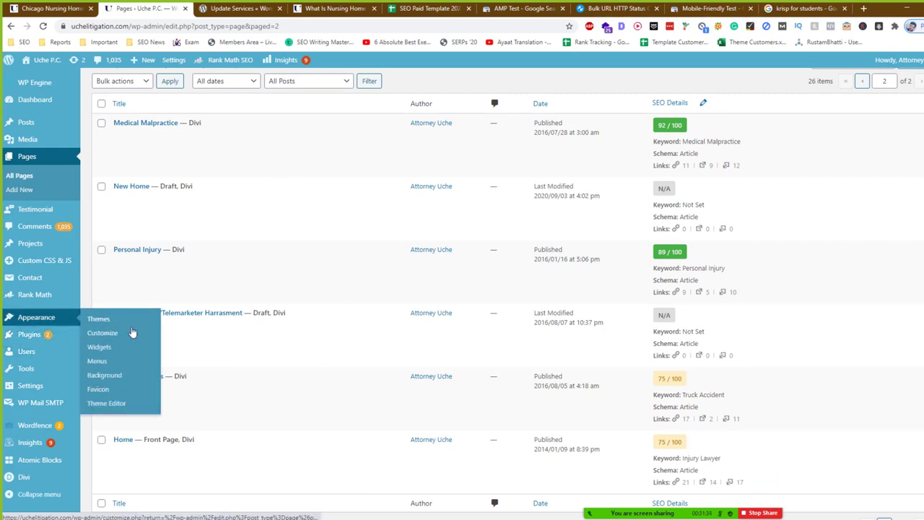
{"action": "left_click", "coordinate": [129, 324]}
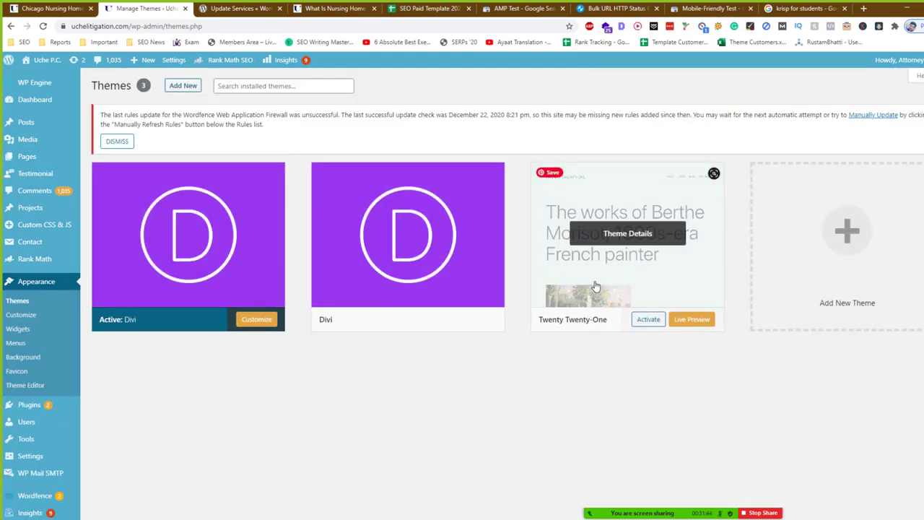
Step: Delete the unused Twenty Twenty-One theme and go back to the SEO checklist spreadsheet
{"action": "left_click", "coordinate": [603, 220]}
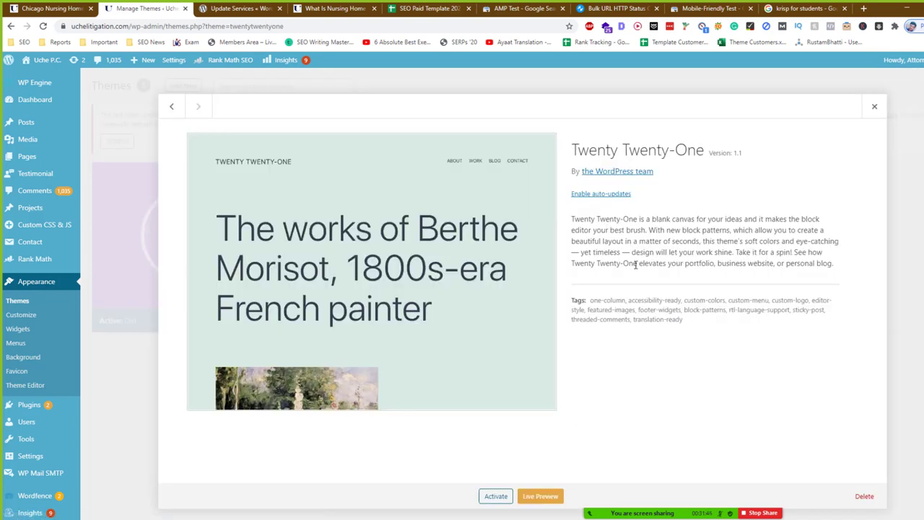
{"action": "left_click", "coordinate": [865, 496]}
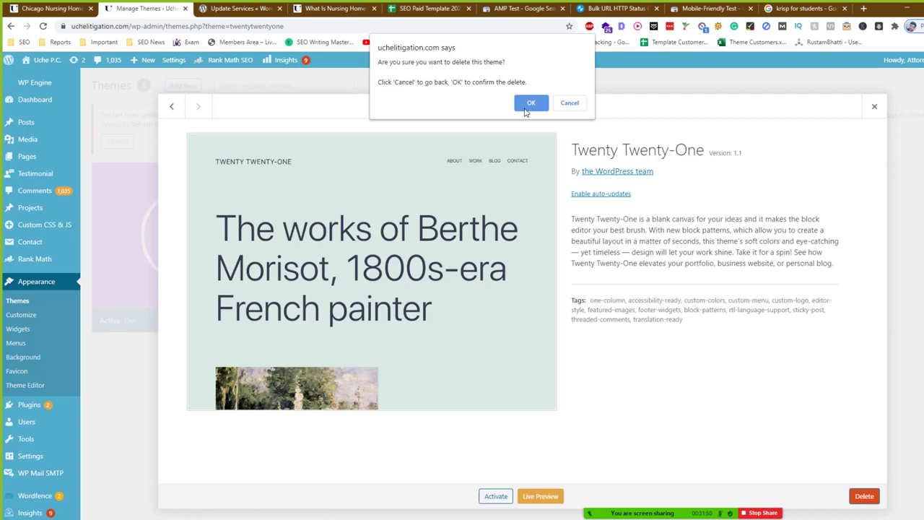
{"action": "left_click", "coordinate": [530, 103]}
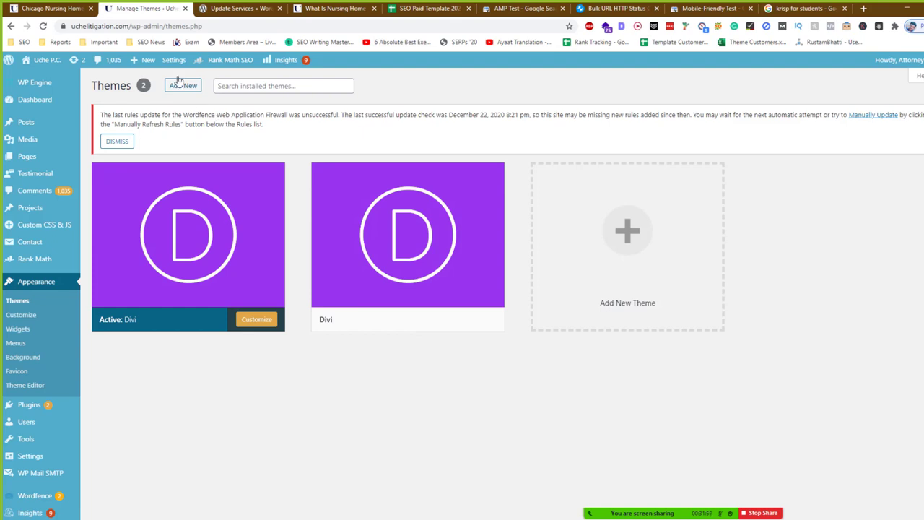
{"action": "left_click", "coordinate": [425, 10]}
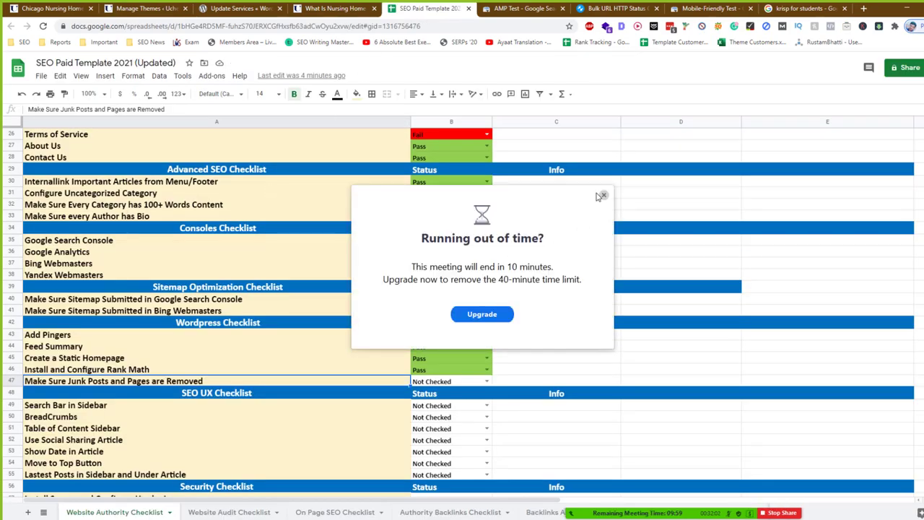
Step: Dismiss the time-limit popup and set Make Sure Junk Posts and Pages are Removed (B47) to Pass
{"action": "left_click", "coordinate": [603, 196]}
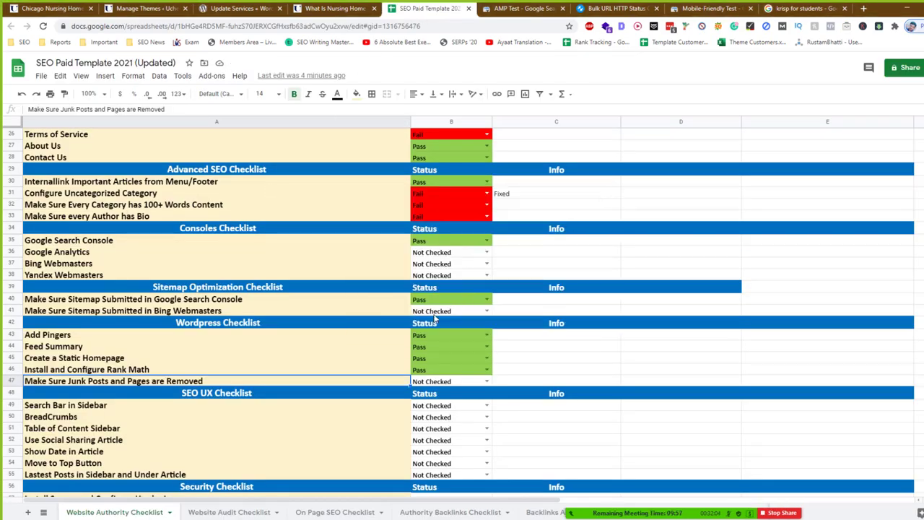
{"action": "left_click", "coordinate": [448, 383]}
{"action": "left_click", "coordinate": [486, 382]}
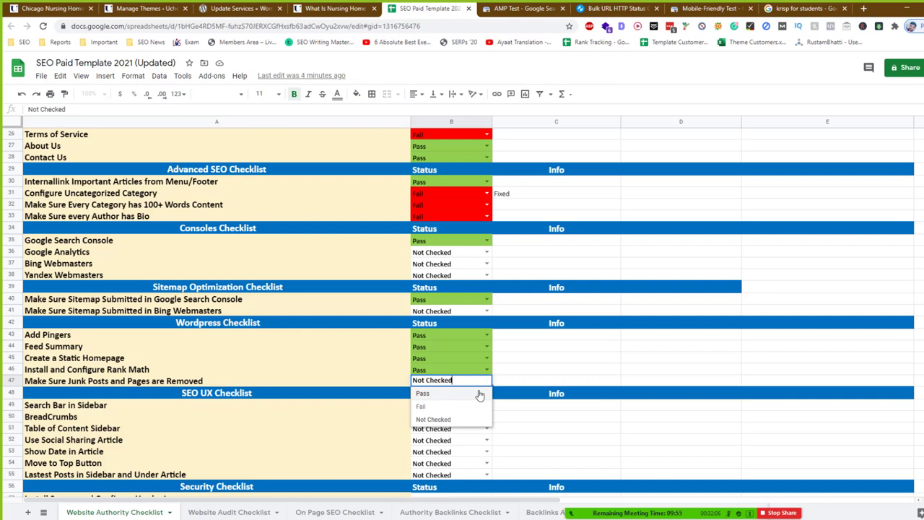
{"action": "left_click", "coordinate": [479, 395]}
{"action": "scroll", "coordinate": [381, 422], "scroll_direction": "down", "scroll_amount": 3}
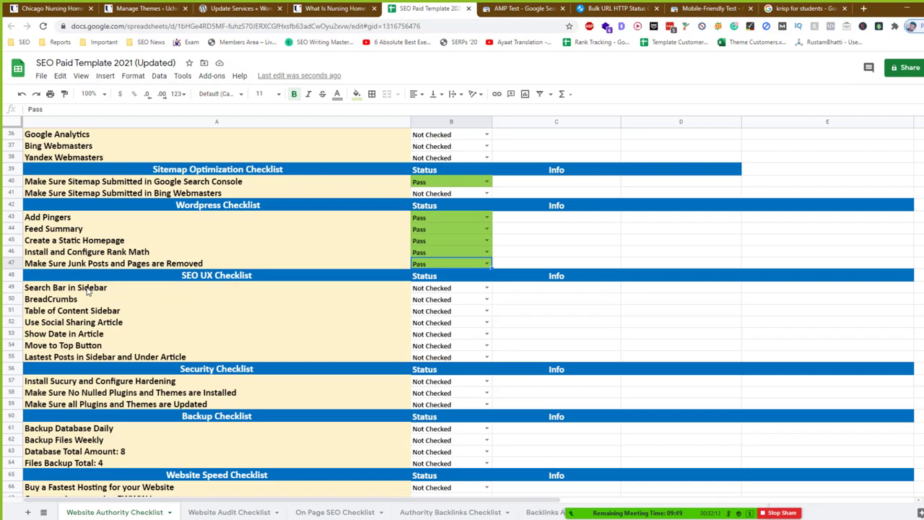
{"action": "left_click", "coordinate": [87, 290]}
Step: Test the header search field on the nursing home abuse article page
{"action": "left_click", "coordinate": [339, 12]}
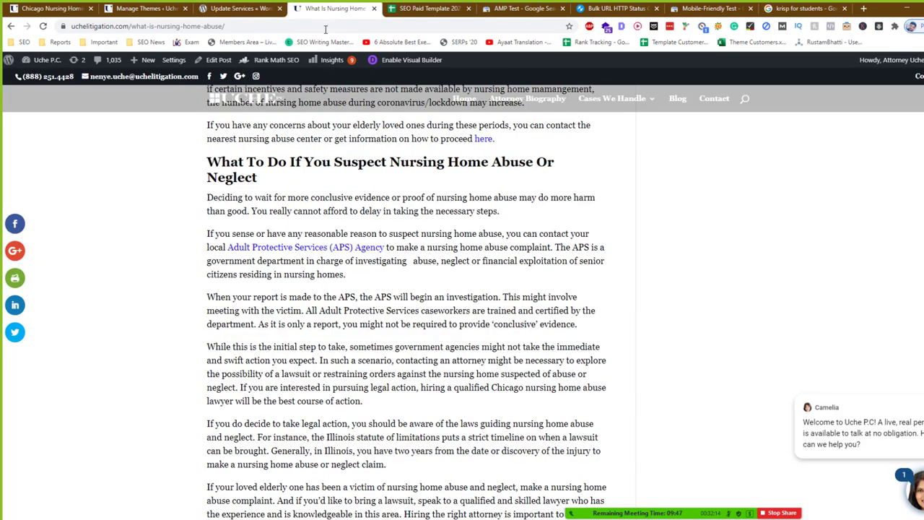
{"action": "scroll", "coordinate": [397, 130], "scroll_direction": "up", "scroll_amount": 10}
{"action": "scroll", "coordinate": [396, 131], "scroll_direction": "up", "scroll_amount": 10}
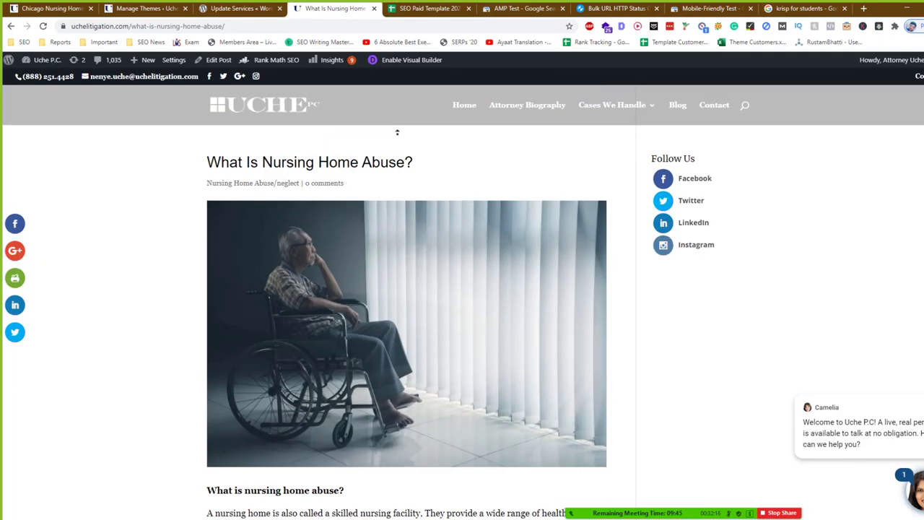
{"action": "left_click", "coordinate": [747, 107]}
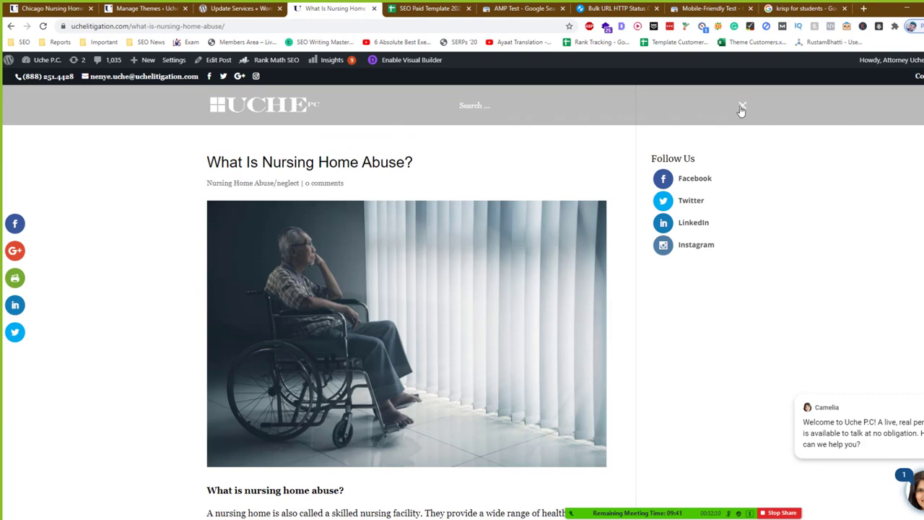
{"action": "left_click", "coordinate": [742, 109]}
{"action": "left_click", "coordinate": [428, 9]}
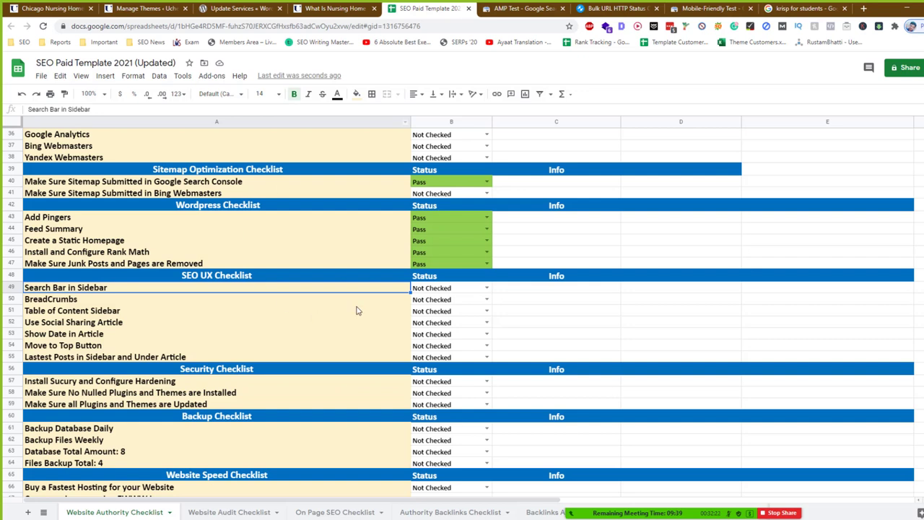
Step: Rename A49 to 'Search Bar in Sidebar/Menu' and set its status to Pass
{"action": "double_click", "coordinate": [289, 291]}
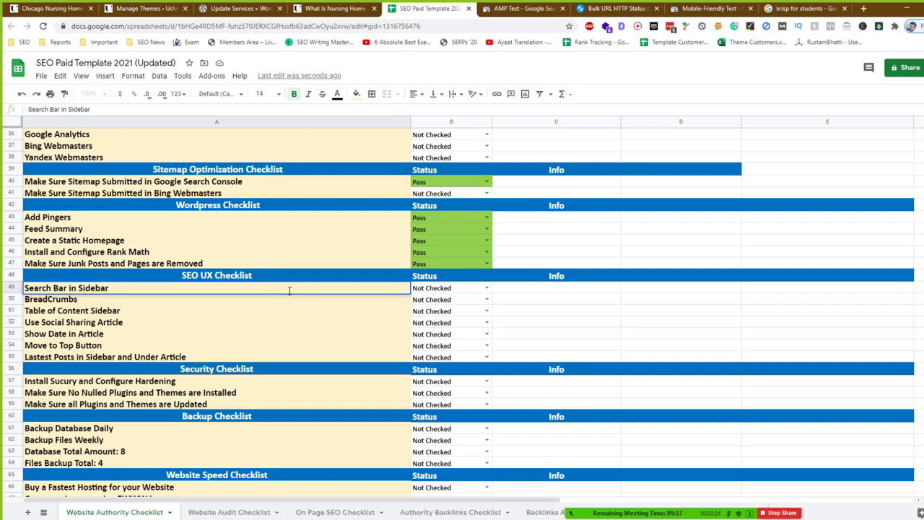
{"action": "type", "text": "/Menu"}
{"action": "key", "text": "Return"}
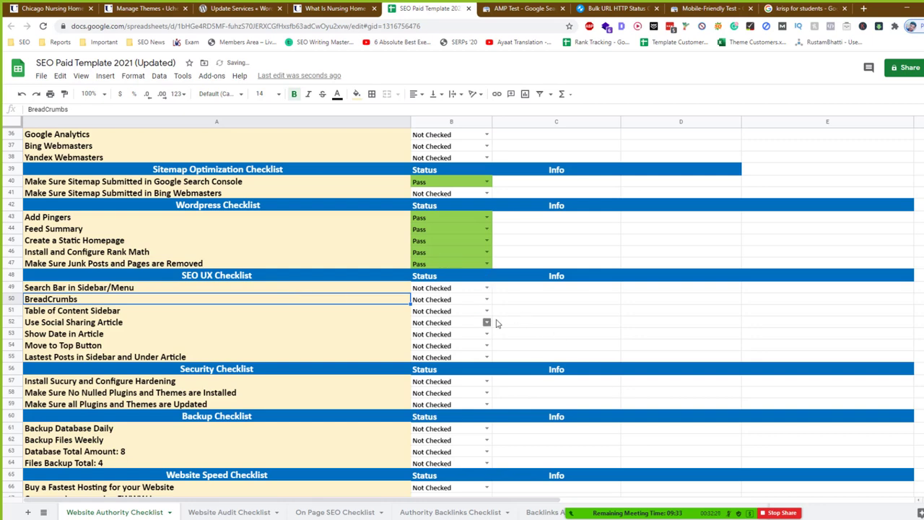
{"action": "left_click", "coordinate": [487, 288]}
{"action": "left_click", "coordinate": [478, 300]}
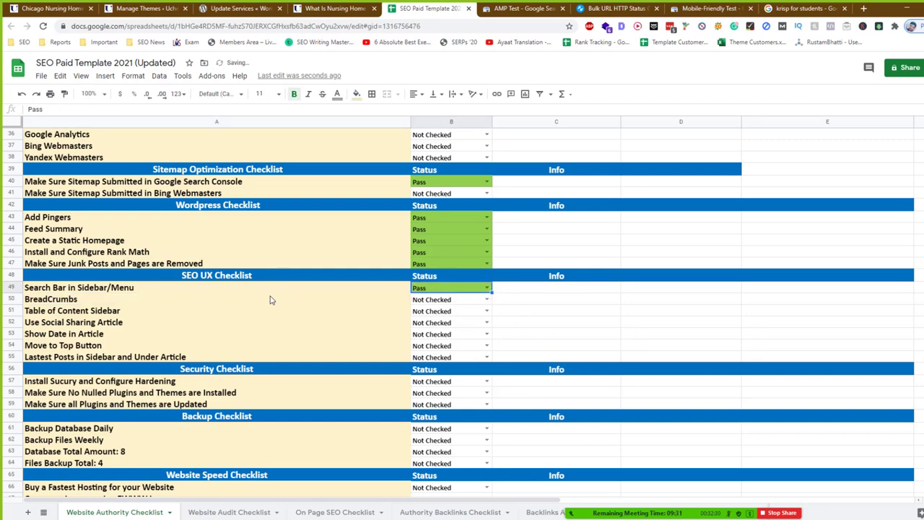
Step: Check the article for breadcrumbs and mark BreadCrumbs (B50) as Fail
{"action": "left_click", "coordinate": [312, 7]}
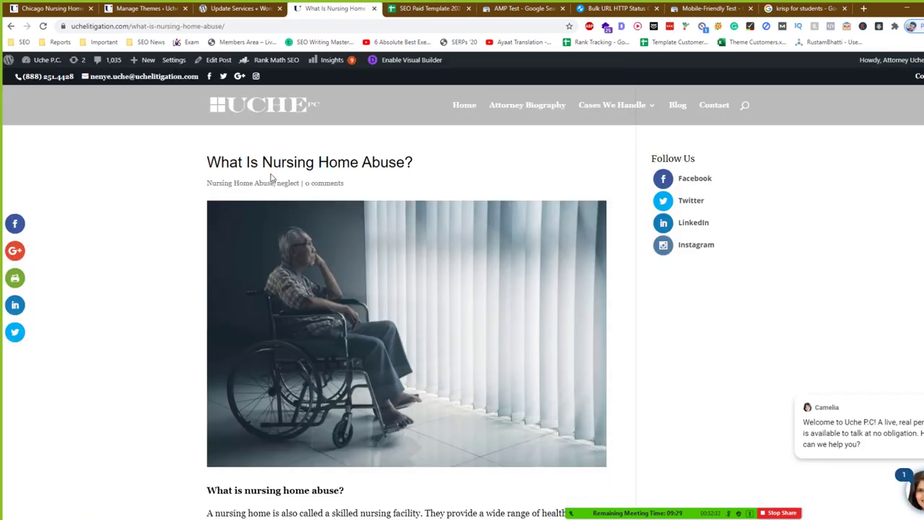
{"action": "left_click", "coordinate": [433, 8]}
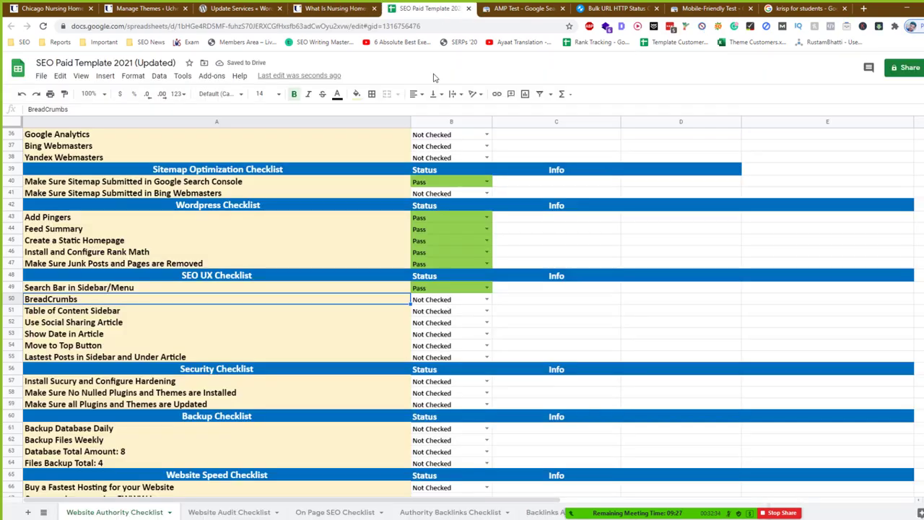
{"action": "left_click", "coordinate": [487, 301]}
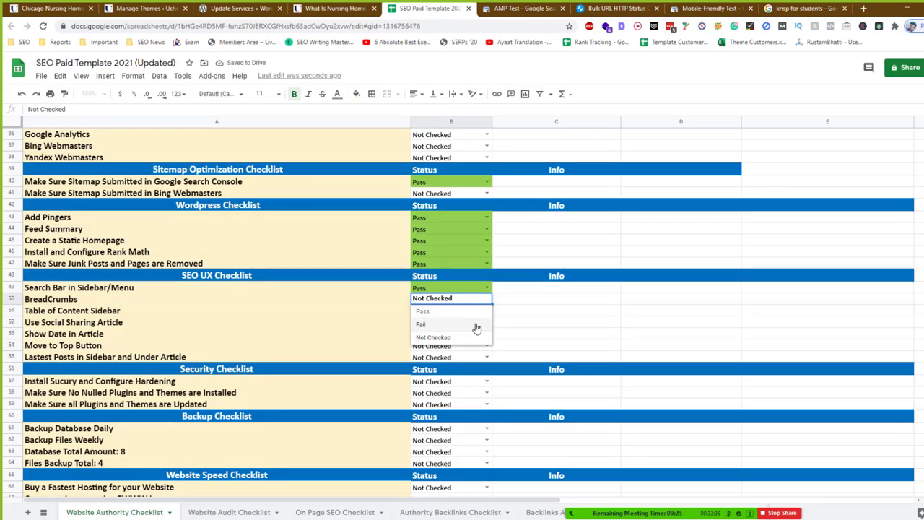
{"action": "left_click", "coordinate": [479, 325]}
Step: Look for a table of contents on the article, then delete the Table of Content Sidebar row
{"action": "left_click", "coordinate": [126, 314]}
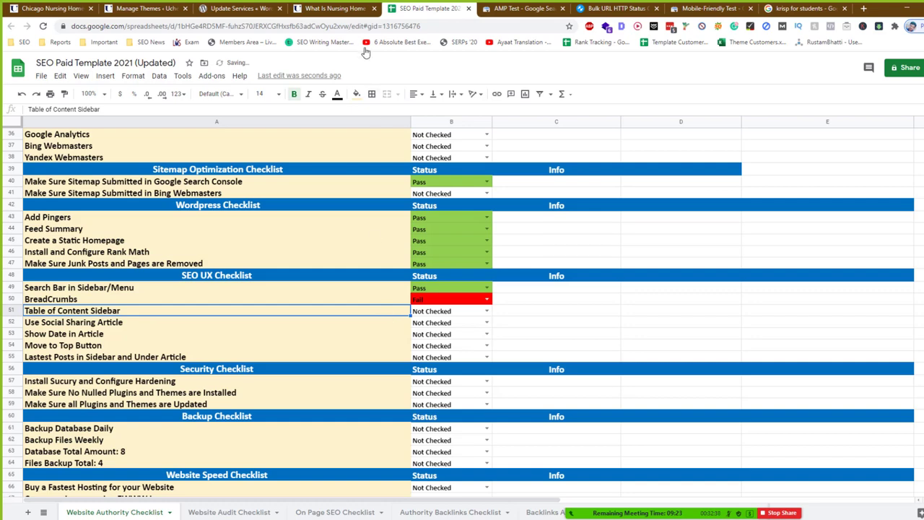
{"action": "left_click", "coordinate": [354, 8]}
{"action": "scroll", "coordinate": [381, 182], "scroll_direction": "down", "scroll_amount": 7}
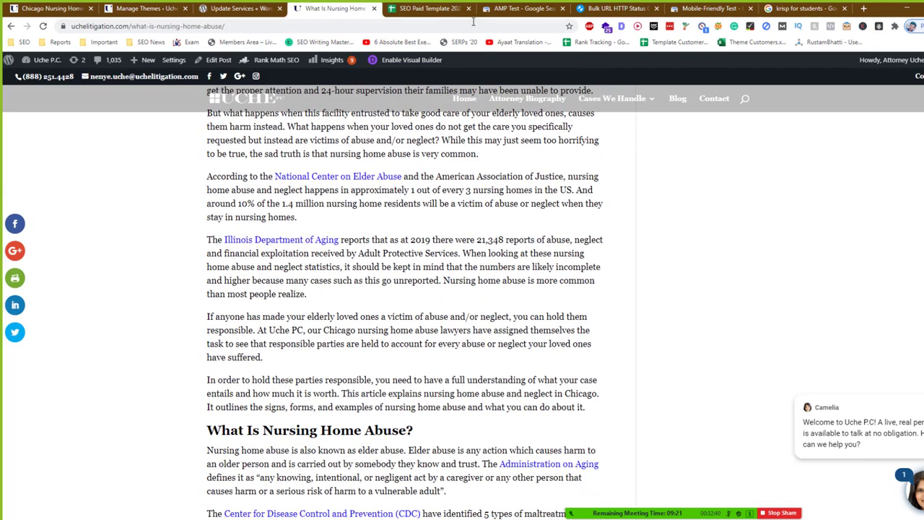
{"action": "left_click", "coordinate": [433, 9]}
{"action": "right_click", "coordinate": [9, 311]}
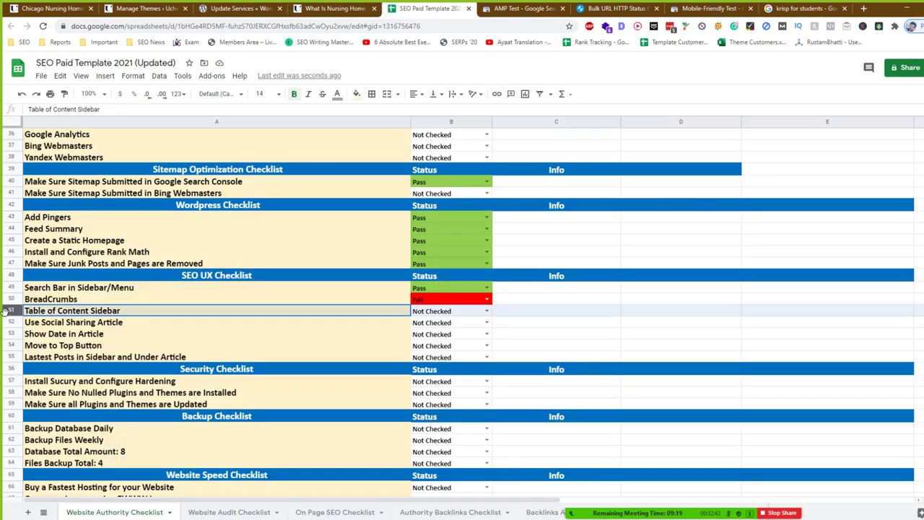
{"action": "left_click", "coordinate": [40, 323]}
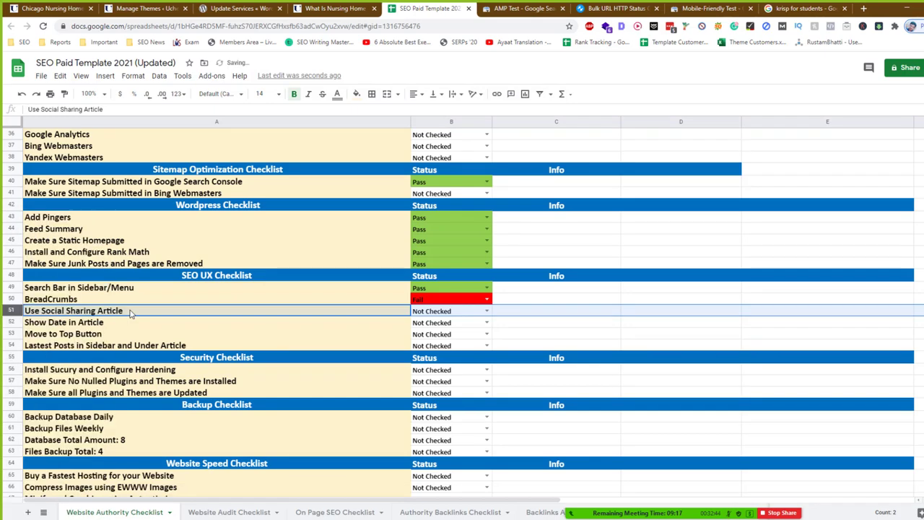
Step: Check the article for social sharing and mark Use Social Sharing Article as Pass
{"action": "left_click", "coordinate": [317, 8]}
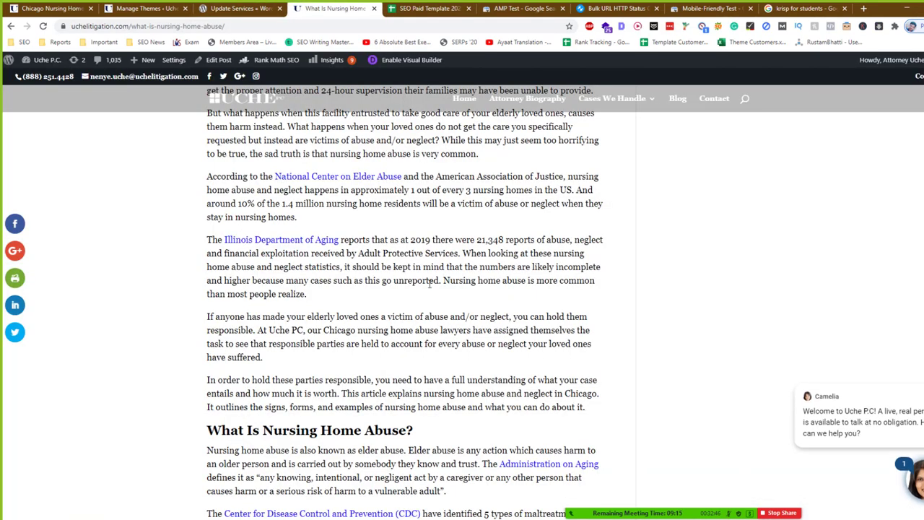
{"action": "scroll", "coordinate": [435, 307], "scroll_direction": "up", "scroll_amount": 9}
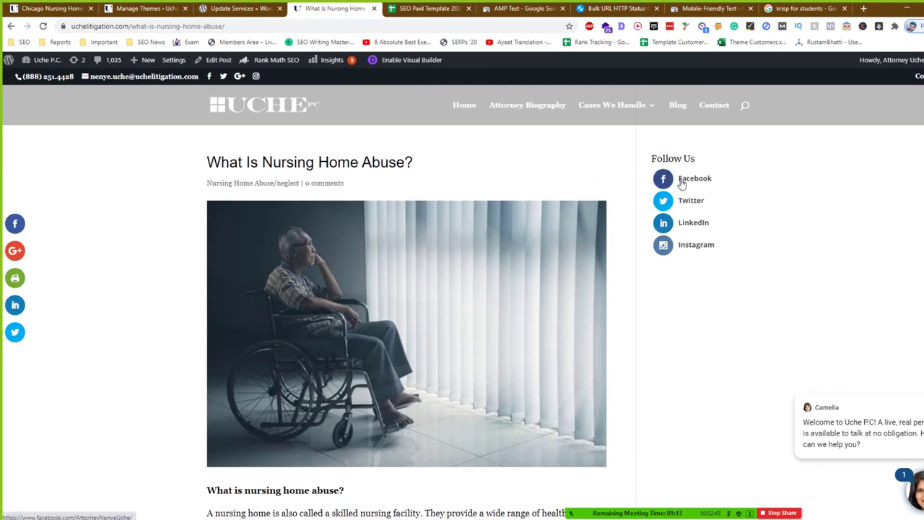
{"action": "scroll", "coordinate": [695, 268], "scroll_direction": "down", "scroll_amount": 15}
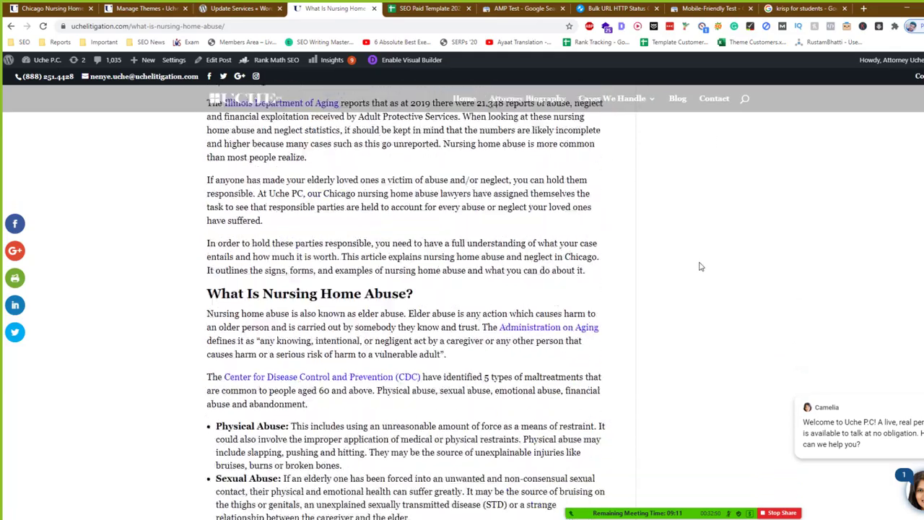
{"action": "scroll", "coordinate": [699, 268], "scroll_direction": "down", "scroll_amount": 10}
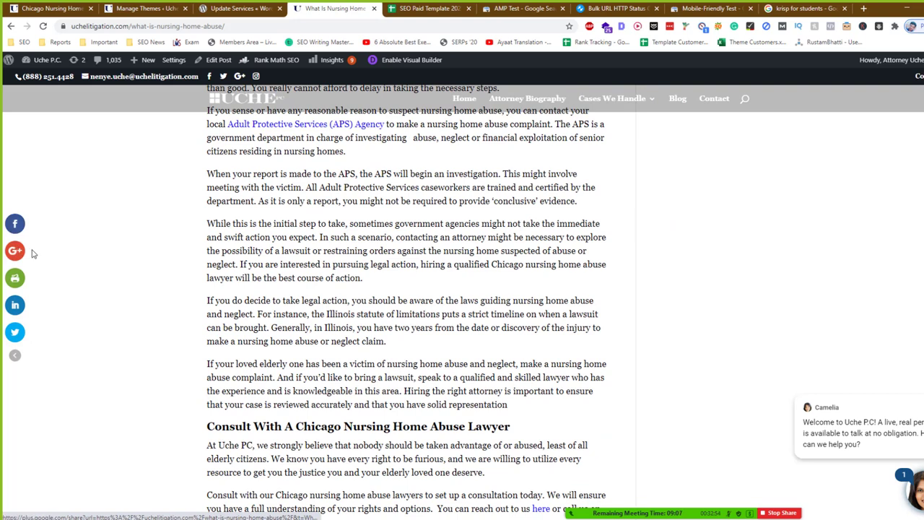
{"action": "left_click", "coordinate": [430, 8]}
{"action": "left_click", "coordinate": [485, 312]}
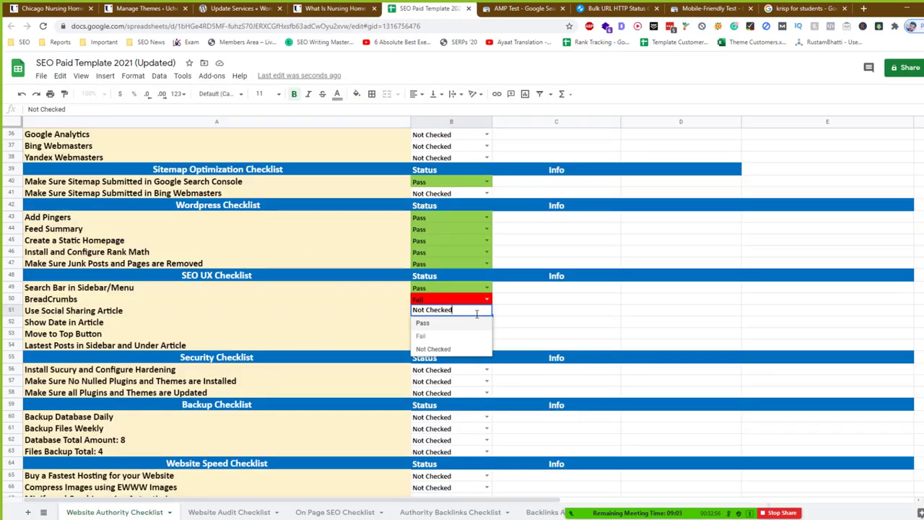
{"action": "key", "text": "Escape"}
Step: Scroll through the nursing home abuse article looking for a publish date
{"action": "key", "text": "ctrl+shift+Tab"}
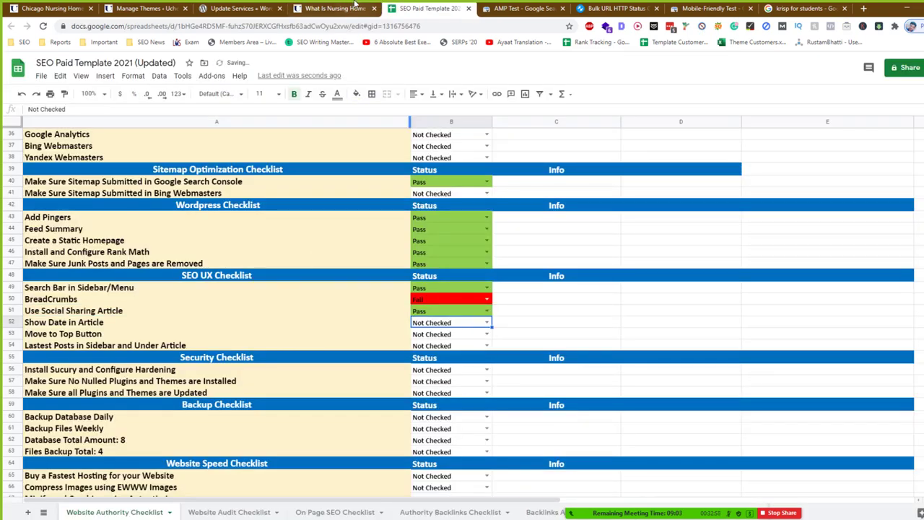
{"action": "scroll", "coordinate": [301, 327], "scroll_direction": "up", "scroll_amount": 15}
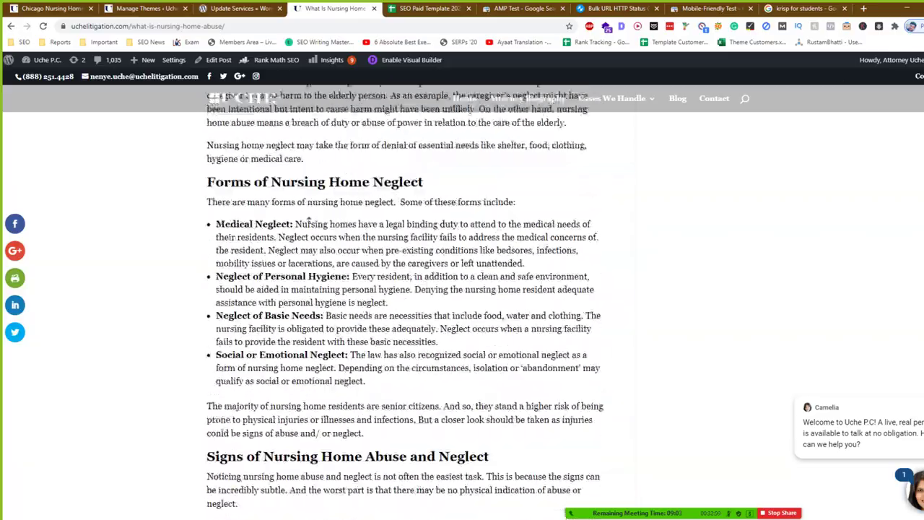
{"action": "scroll", "coordinate": [307, 231], "scroll_direction": "up", "scroll_amount": 1}
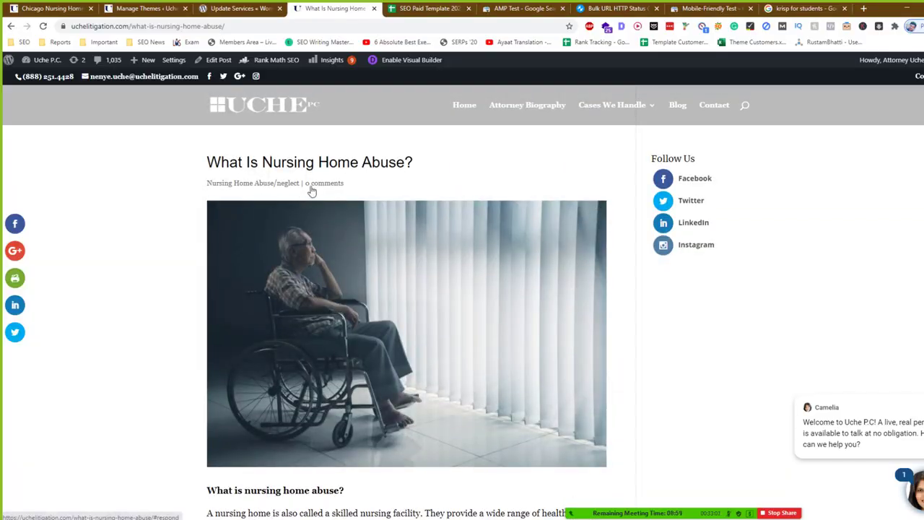
{"action": "scroll", "coordinate": [311, 193], "scroll_direction": "down", "scroll_amount": 10}
{"action": "scroll", "coordinate": [403, 391], "scroll_direction": "down", "scroll_amount": 20}
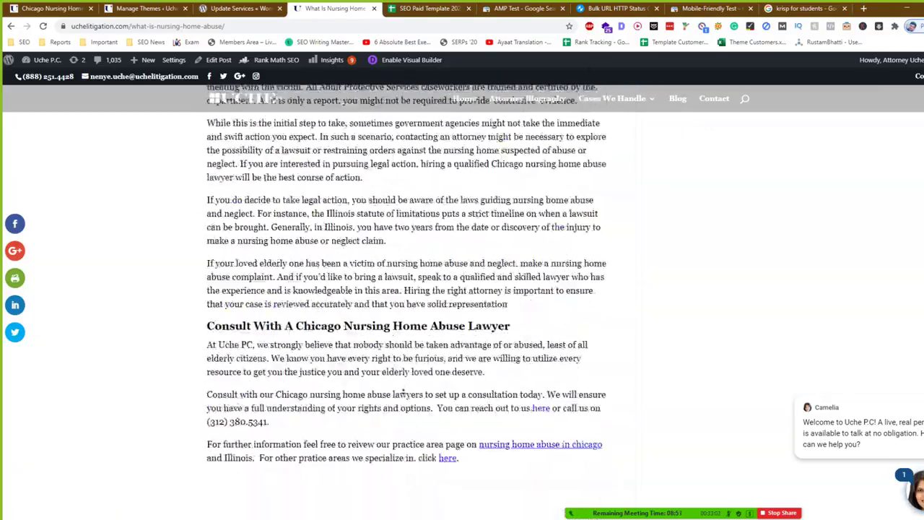
{"action": "scroll", "coordinate": [404, 395], "scroll_direction": "up", "scroll_amount": 9}
{"action": "scroll", "coordinate": [404, 394], "scroll_direction": "down", "scroll_amount": 2}
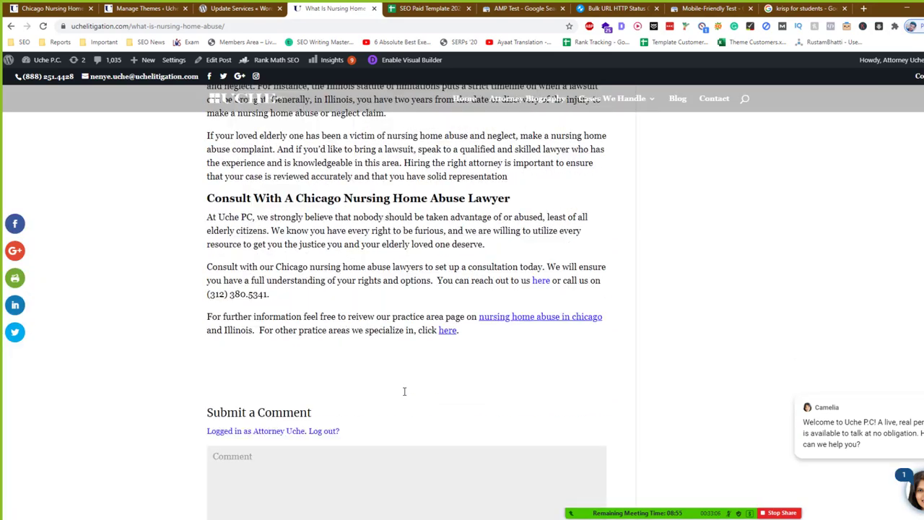
{"action": "scroll", "coordinate": [433, 363], "scroll_direction": "up", "scroll_amount": 20}
Step: Open the What Is Nursing Home Abuse article from the site navigation and scroll through it
{"action": "left_click", "coordinate": [613, 104]}
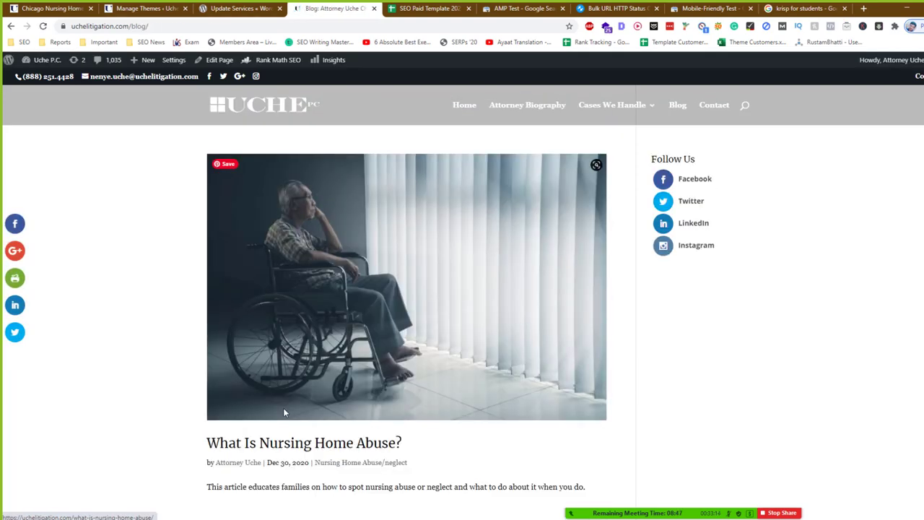
{"action": "left_click", "coordinate": [287, 410]}
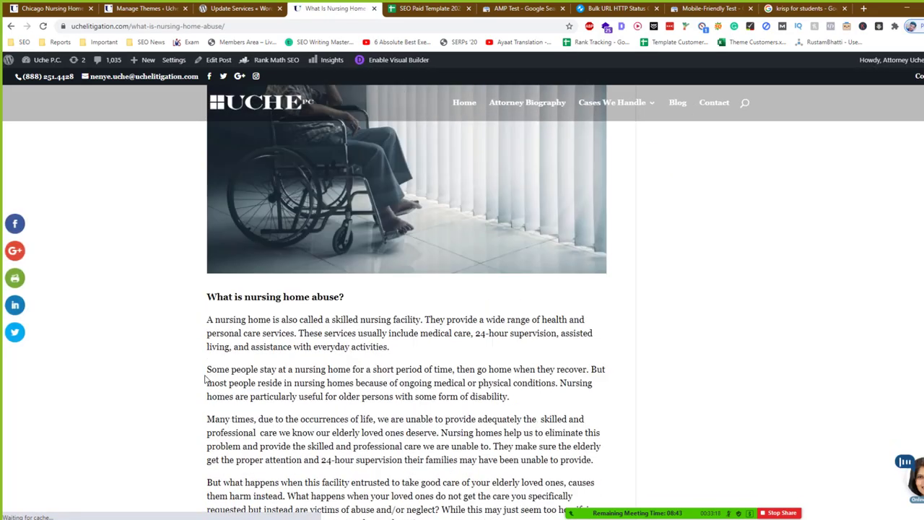
{"action": "scroll", "coordinate": [205, 378], "scroll_direction": "down", "scroll_amount": 20}
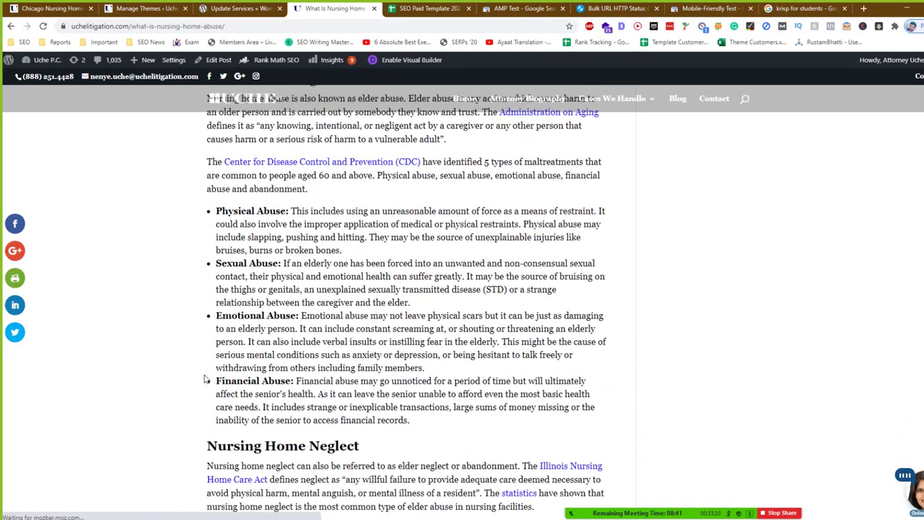
{"action": "scroll", "coordinate": [205, 379], "scroll_direction": "down", "scroll_amount": 20}
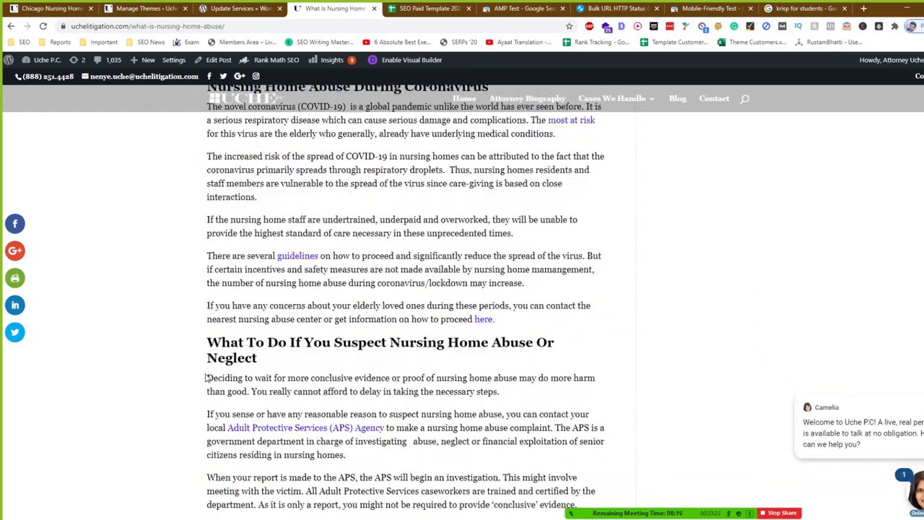
{"action": "scroll", "coordinate": [205, 379], "scroll_direction": "down", "scroll_amount": 15}
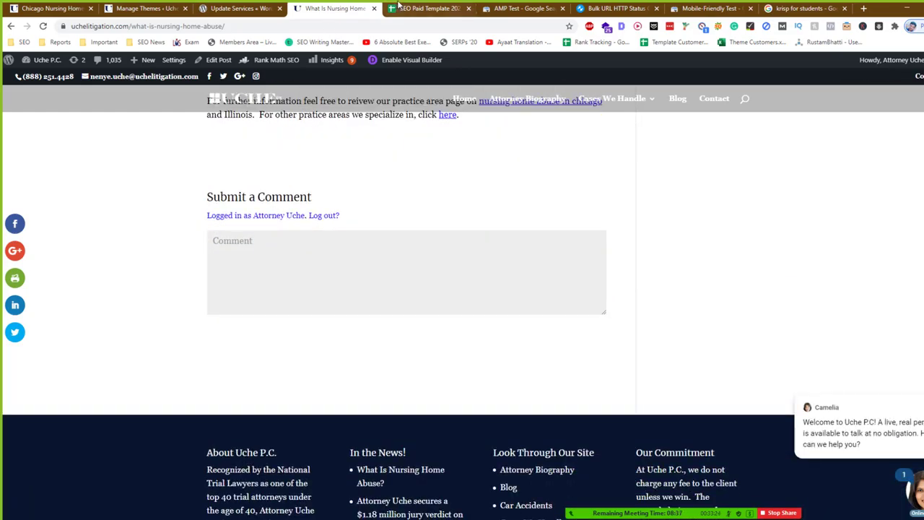
Step: Mark Show Date in Article (B52) as Fail in the checklist
{"action": "left_click", "coordinate": [405, 8]}
{"action": "left_click", "coordinate": [488, 326]}
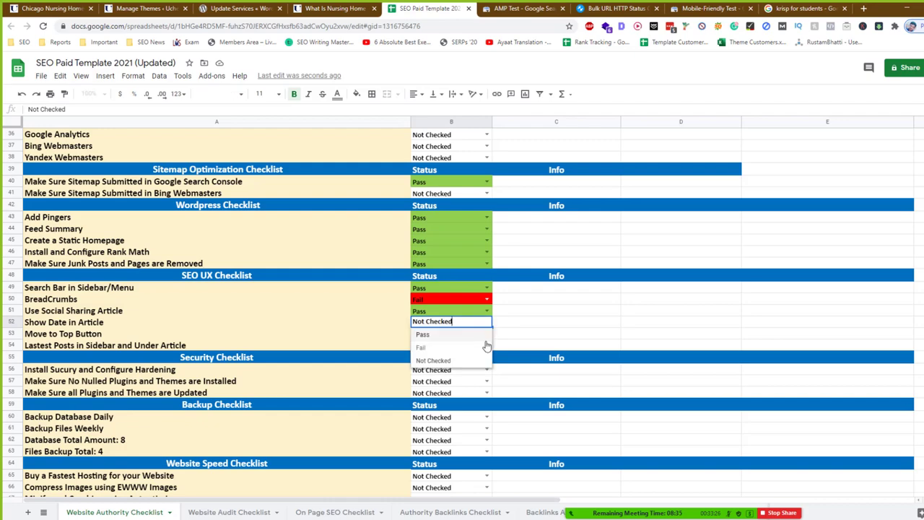
{"action": "left_click", "coordinate": [475, 347]}
{"action": "left_click", "coordinate": [471, 336]}
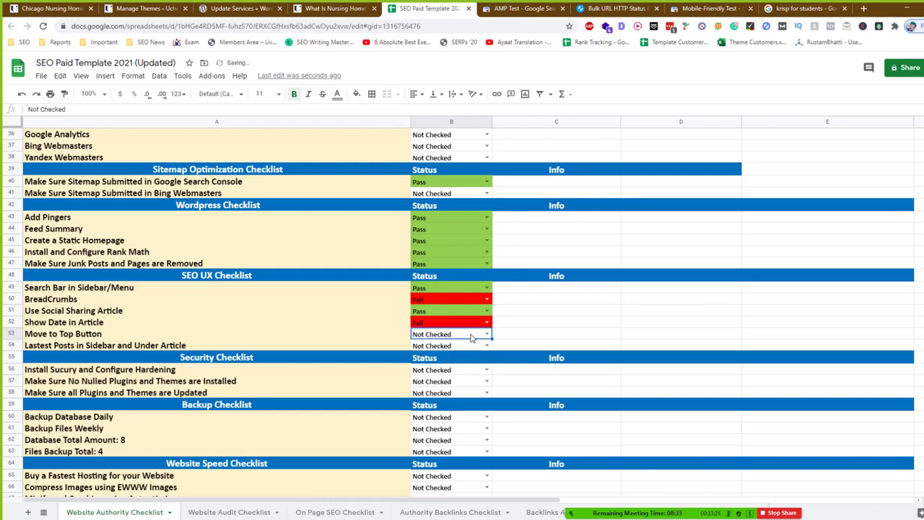
Step: Check the article for a back-to-top button and mark Move to Top Button (B53) as Pass
{"action": "left_click", "coordinate": [323, 6]}
{"action": "scroll", "coordinate": [566, 369], "scroll_direction": "down", "scroll_amount": 2}
{"action": "scroll", "coordinate": [566, 368], "scroll_direction": "up", "scroll_amount": 5}
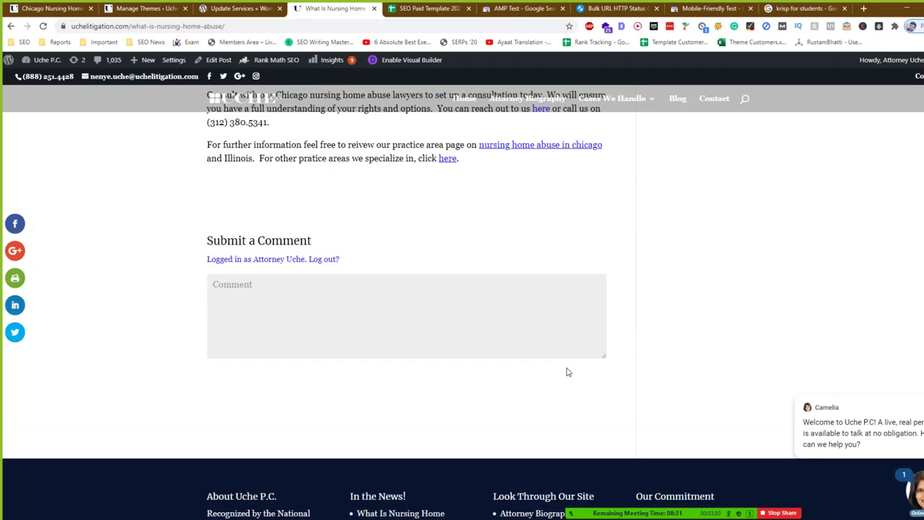
{"action": "scroll", "coordinate": [567, 368], "scroll_direction": "up", "scroll_amount": 3}
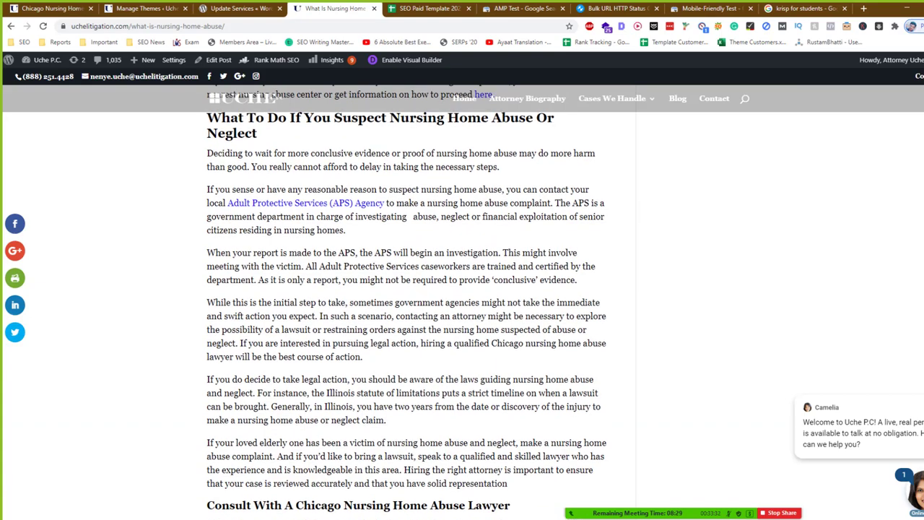
{"action": "scroll", "coordinate": [567, 368], "scroll_direction": "up", "scroll_amount": 8}
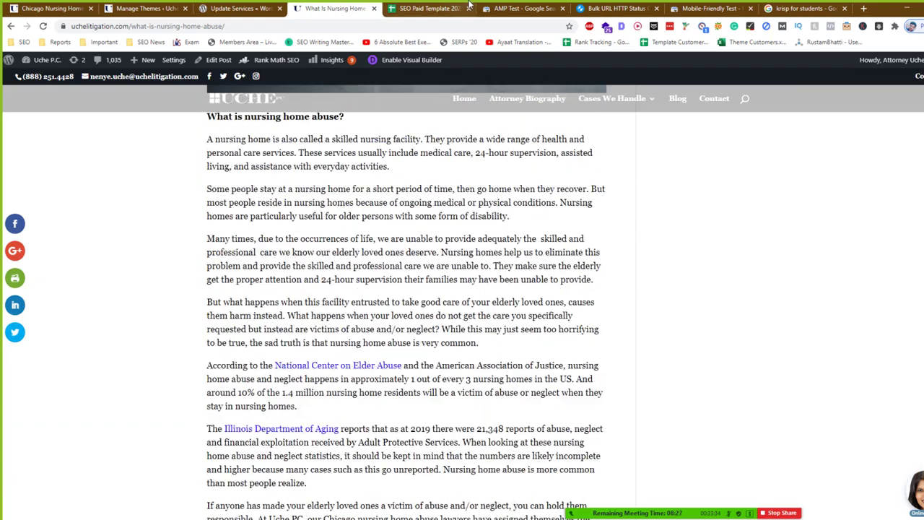
{"action": "left_click", "coordinate": [469, 5]}
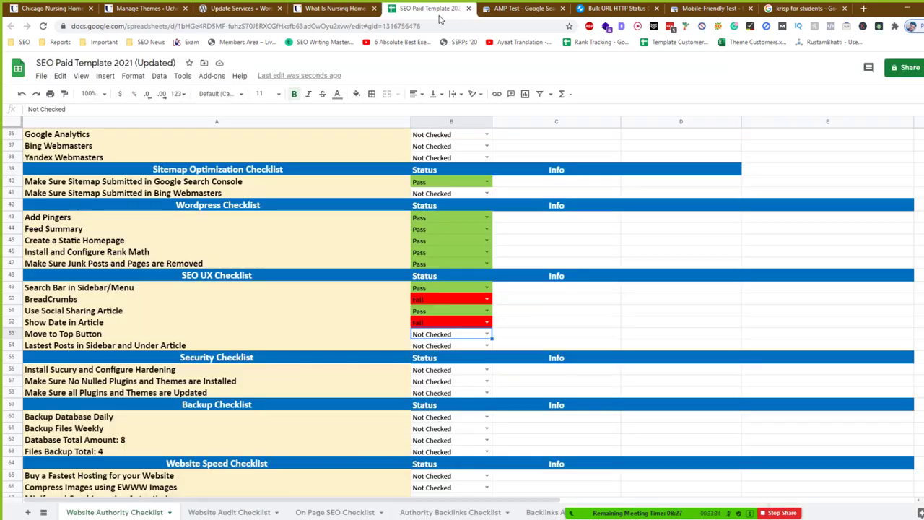
{"action": "left_click", "coordinate": [487, 336]}
{"action": "left_click", "coordinate": [479, 347]}
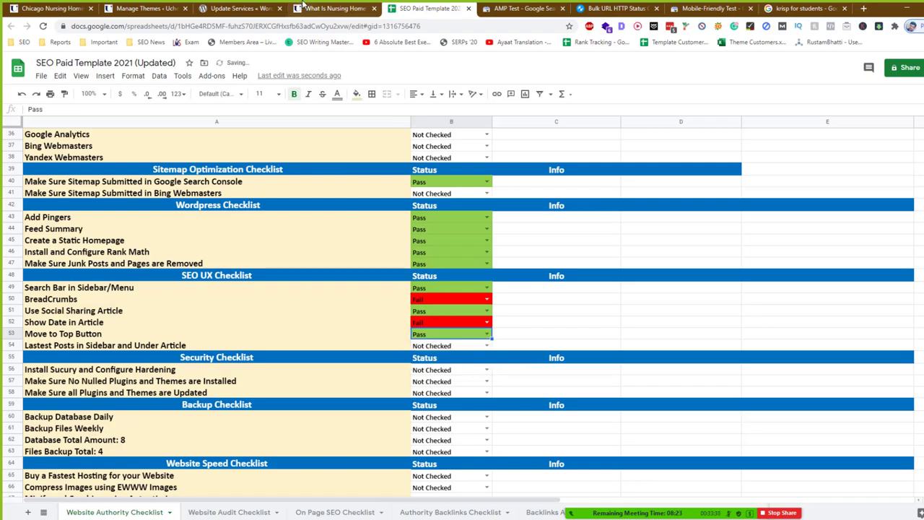
Step: Check the article for latest posts and mark Lastest Posts in Sidebar and Under Article as Fail
{"action": "left_click", "coordinate": [303, 7]}
{"action": "scroll", "coordinate": [361, 159], "scroll_direction": "down", "scroll_amount": 15}
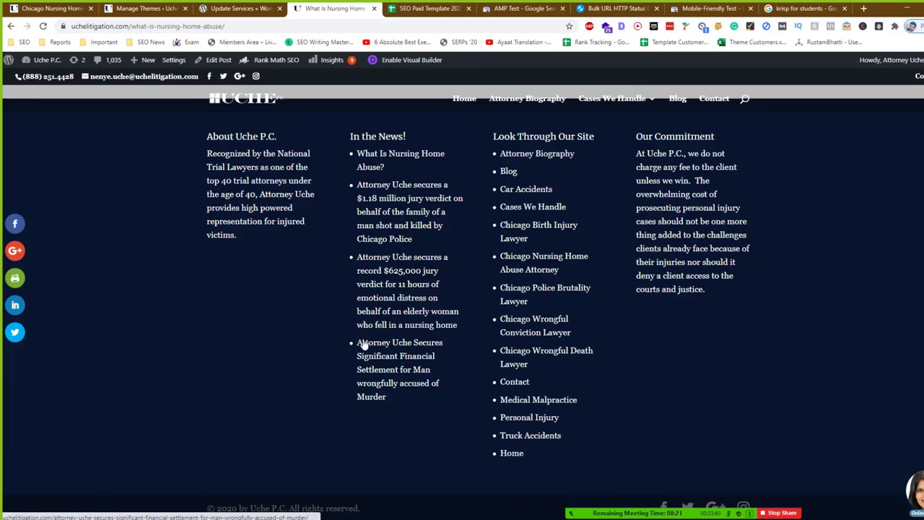
{"action": "scroll", "coordinate": [363, 345], "scroll_direction": "up", "scroll_amount": 10}
{"action": "left_click", "coordinate": [437, 10]}
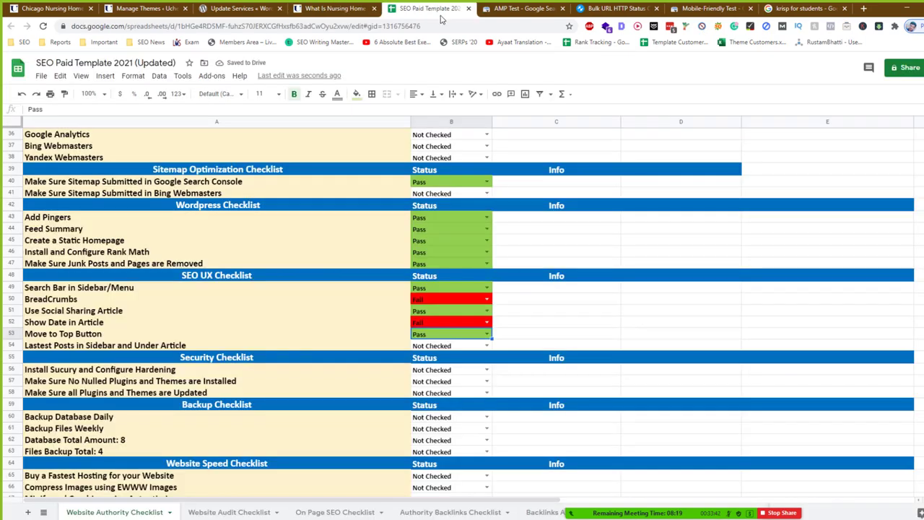
{"action": "left_click", "coordinate": [487, 346]}
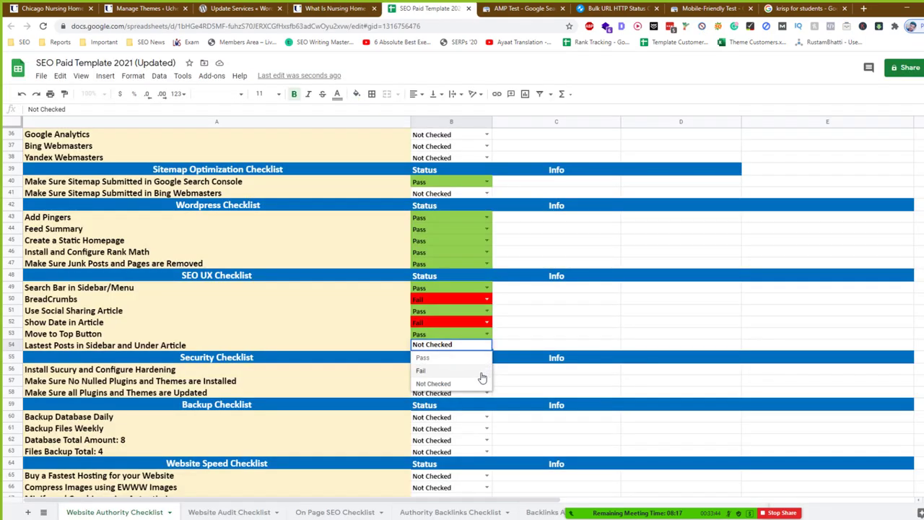
{"action": "left_click", "coordinate": [482, 372]}
{"action": "left_click", "coordinate": [431, 373]}
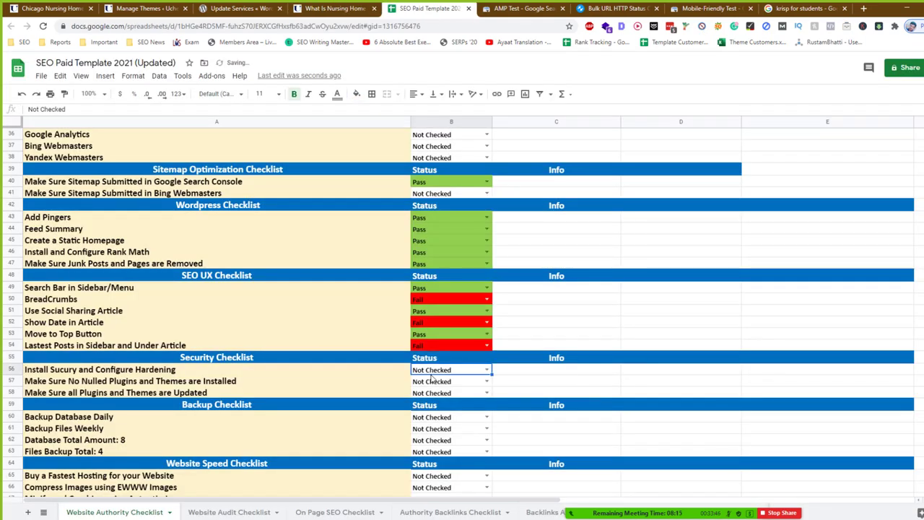
{"action": "left_click", "coordinate": [332, 8]}
{"action": "key", "text": "Home"}
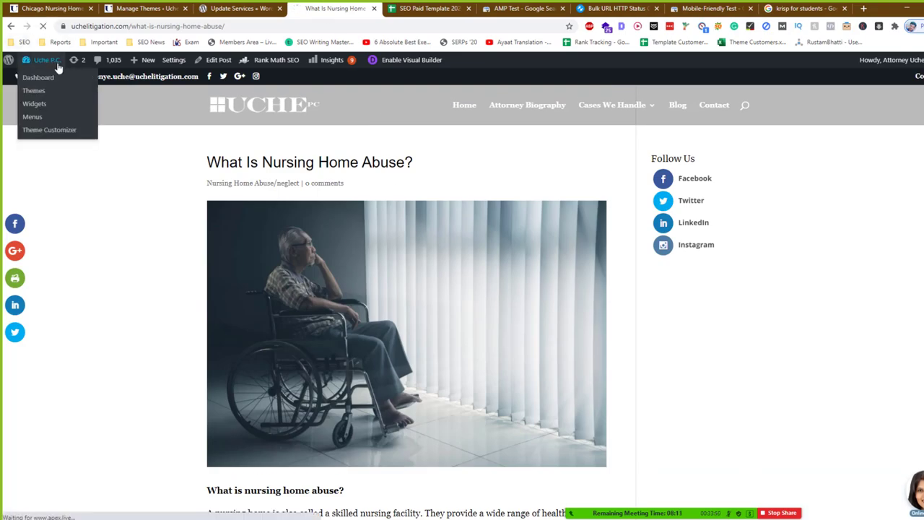
Step: Mark Install Sucury and Configure Hardening as Fail in the Security Checklist
{"action": "left_click", "coordinate": [51, 75]}
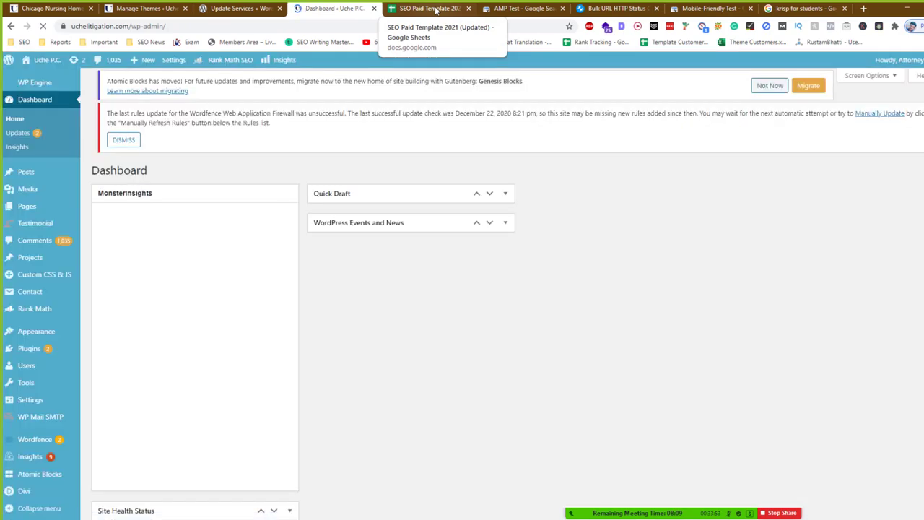
{"action": "left_click", "coordinate": [436, 10]}
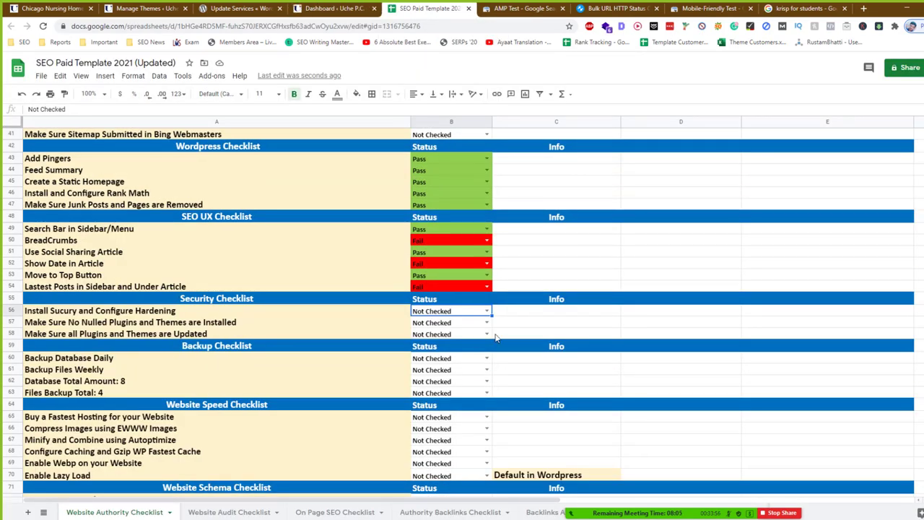
{"action": "scroll", "coordinate": [426, 347], "scroll_direction": "down", "scroll_amount": 2}
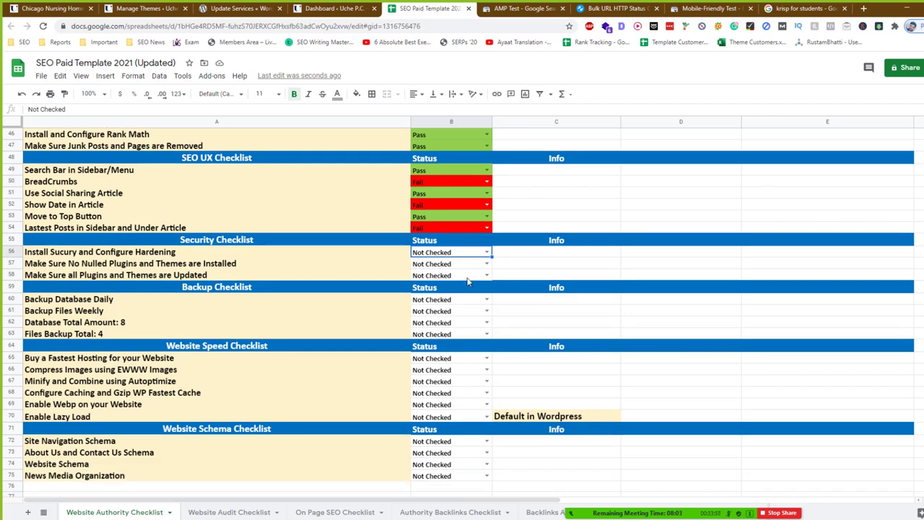
{"action": "left_click", "coordinate": [486, 253]}
{"action": "left_click", "coordinate": [481, 277]}
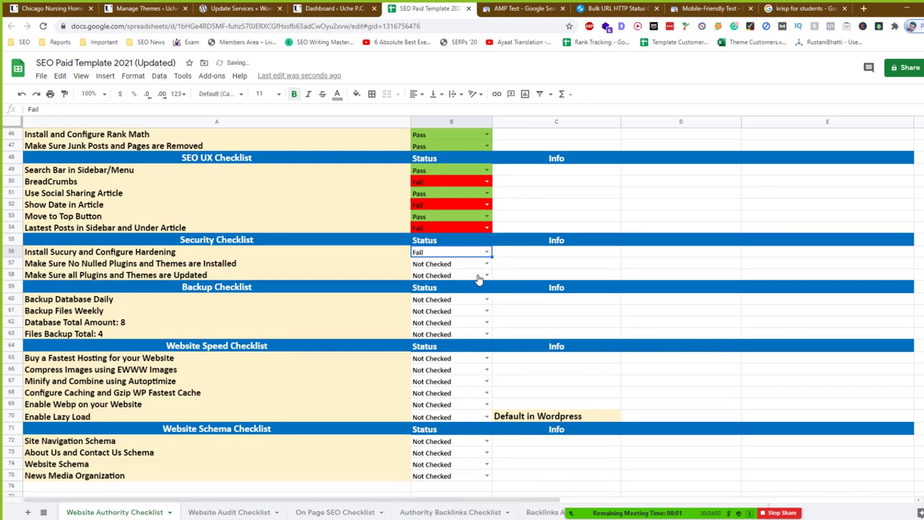
{"action": "left_click", "coordinate": [490, 266]}
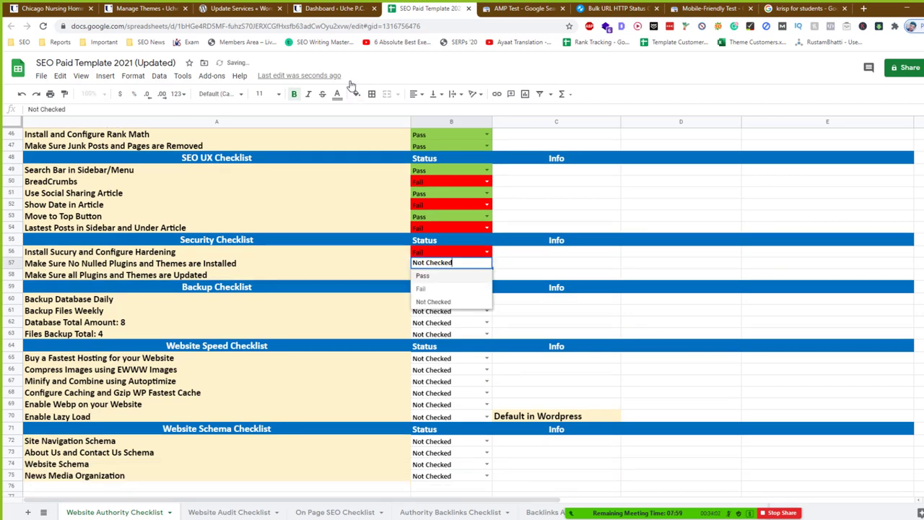
Step: Review the WordPress plugins list and mark Make Sure No Nulled Plugins and Themes are Installed as Pass
{"action": "left_click", "coordinate": [333, 8]}
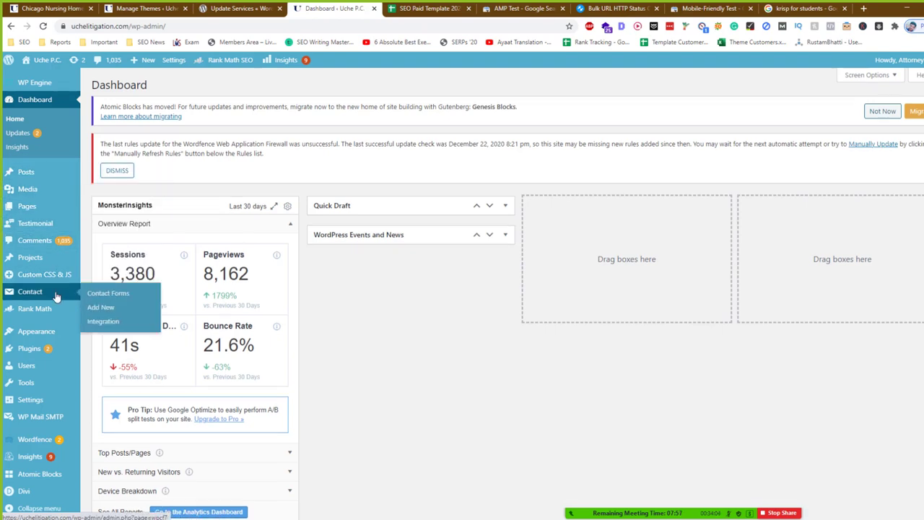
{"action": "scroll", "coordinate": [57, 296], "scroll_direction": "down", "scroll_amount": 2}
{"action": "left_click", "coordinate": [44, 348]}
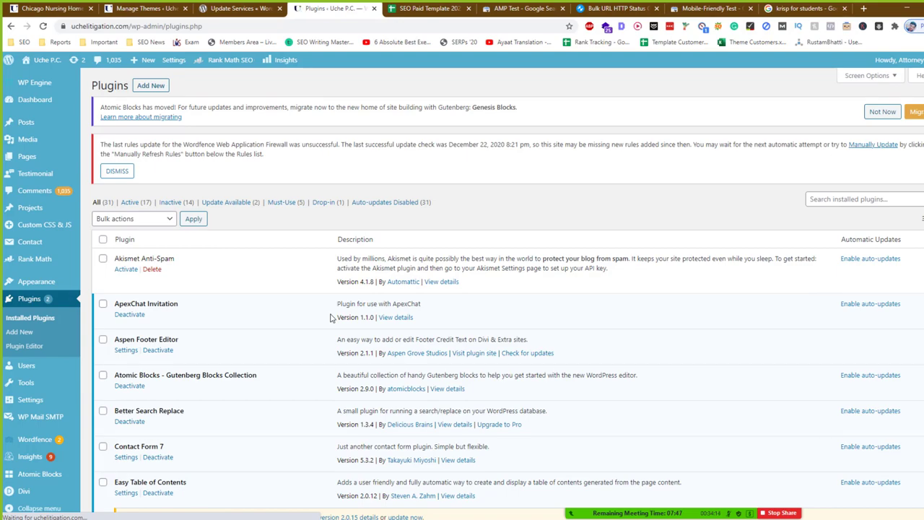
{"action": "scroll", "coordinate": [331, 321], "scroll_direction": "down", "scroll_amount": 3}
{"action": "scroll", "coordinate": [331, 318], "scroll_direction": "down", "scroll_amount": 6}
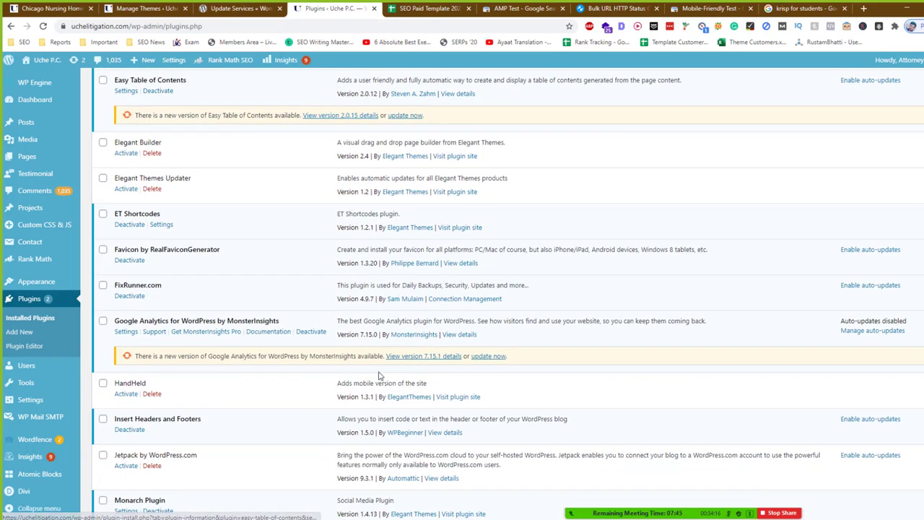
{"action": "scroll", "coordinate": [448, 289], "scroll_direction": "down", "scroll_amount": 6}
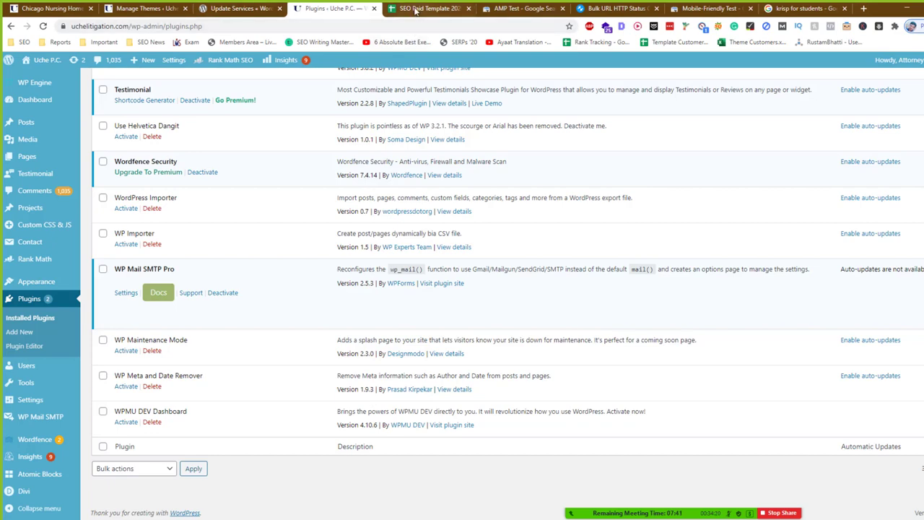
{"action": "left_click", "coordinate": [416, 10]}
{"action": "left_click", "coordinate": [530, 266]}
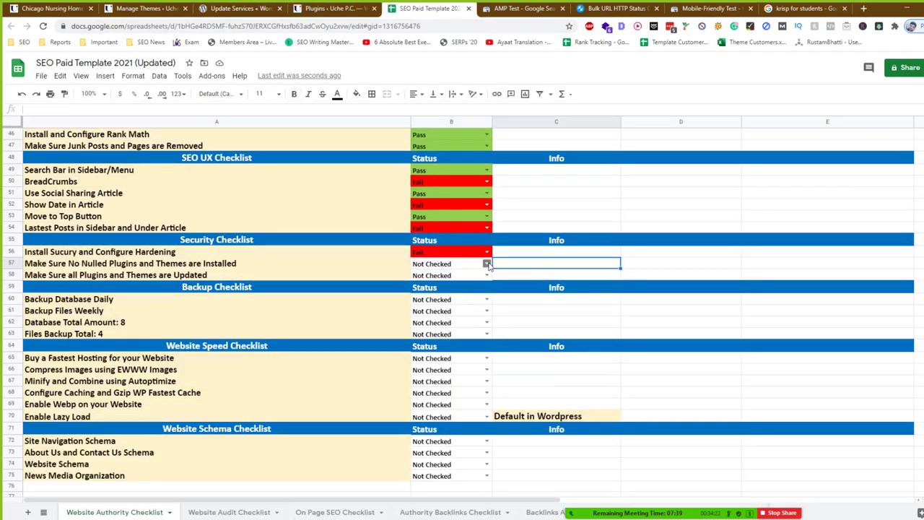
{"action": "left_click", "coordinate": [488, 264]}
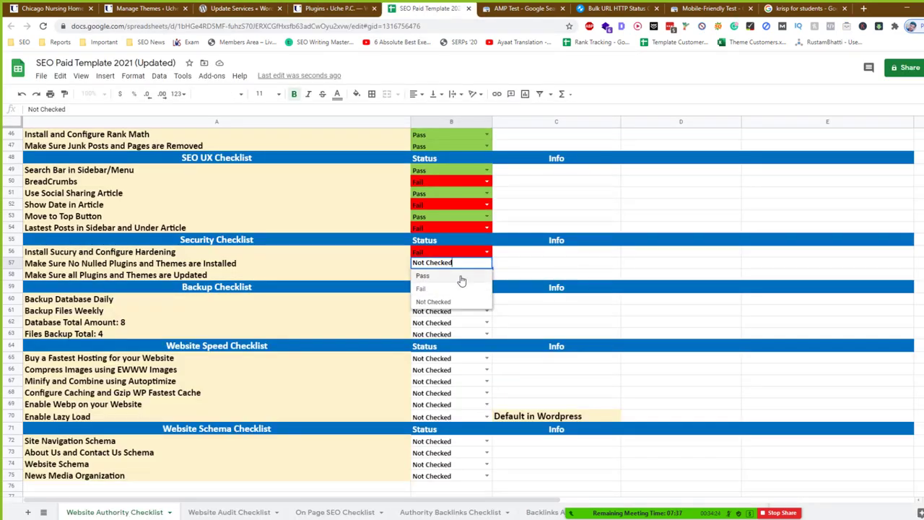
{"action": "left_click", "coordinate": [461, 278]}
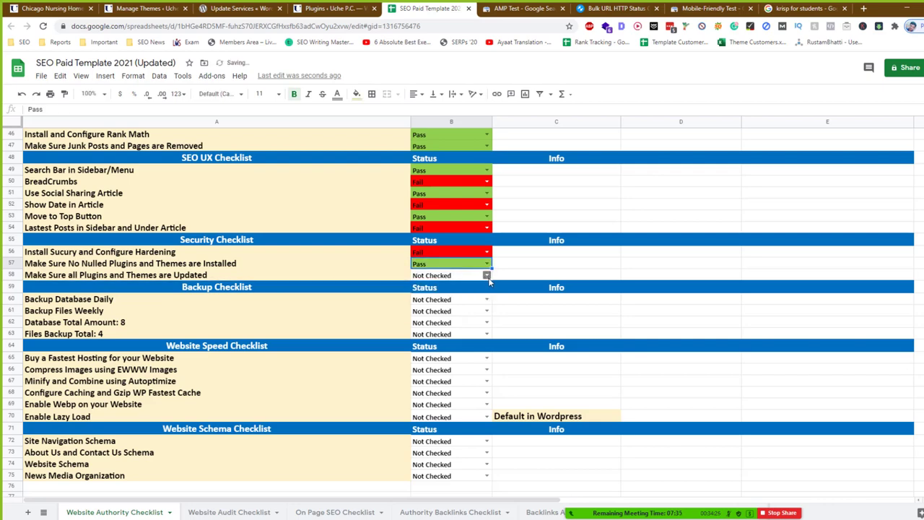
Step: Check the plugins list for pending updates and mark B58 as Fail
{"action": "left_click", "coordinate": [488, 279]}
{"action": "left_click", "coordinate": [307, 9]}
{"action": "scroll", "coordinate": [352, 224], "scroll_direction": "up", "scroll_amount": 10}
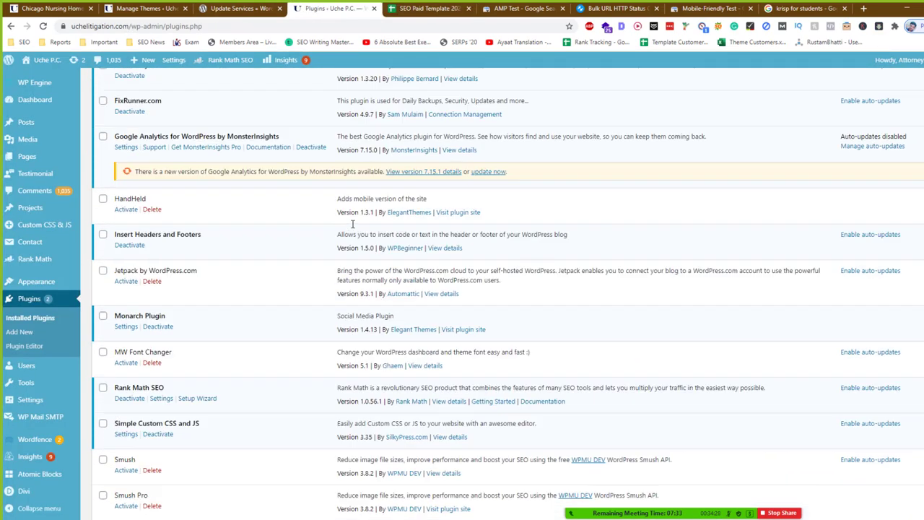
{"action": "scroll", "coordinate": [352, 224], "scroll_direction": "up", "scroll_amount": 8}
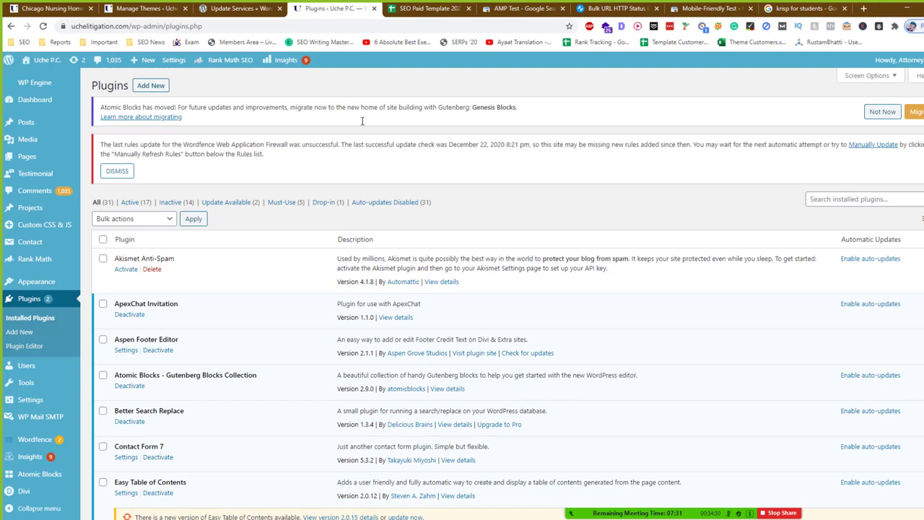
{"action": "left_click", "coordinate": [426, 9]}
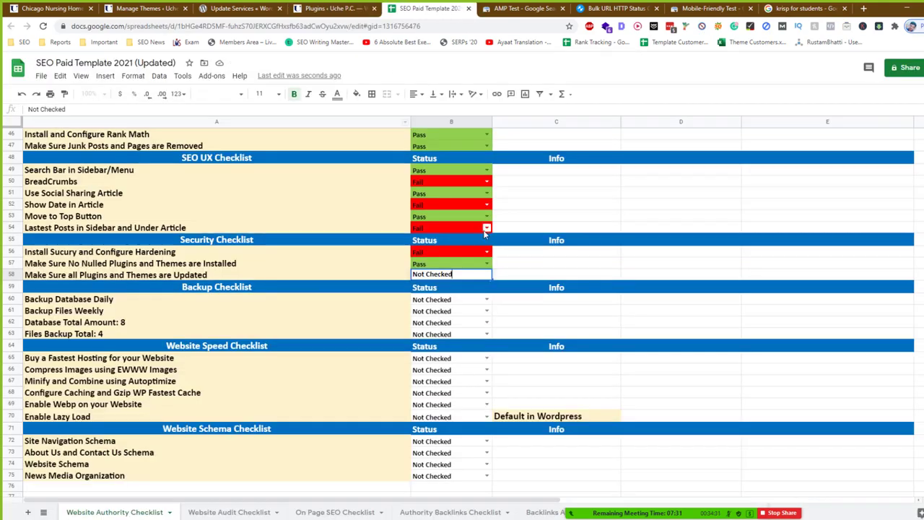
{"action": "left_click", "coordinate": [489, 276]}
{"action": "left_click", "coordinate": [447, 298]}
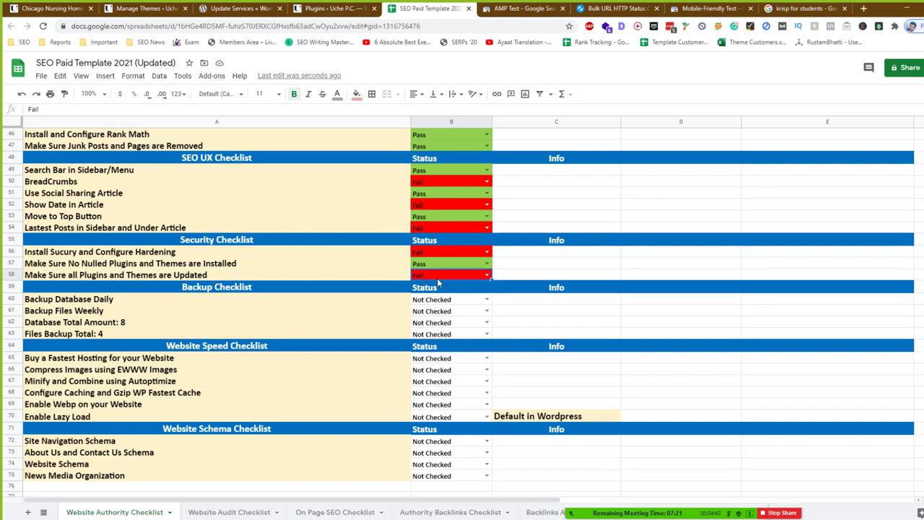
Step: Mark Backup Database Daily as Fail after checking the WordPress plugins list for backup plugins
{"action": "scroll", "coordinate": [466, 289], "scroll_direction": "down", "scroll_amount": 2}
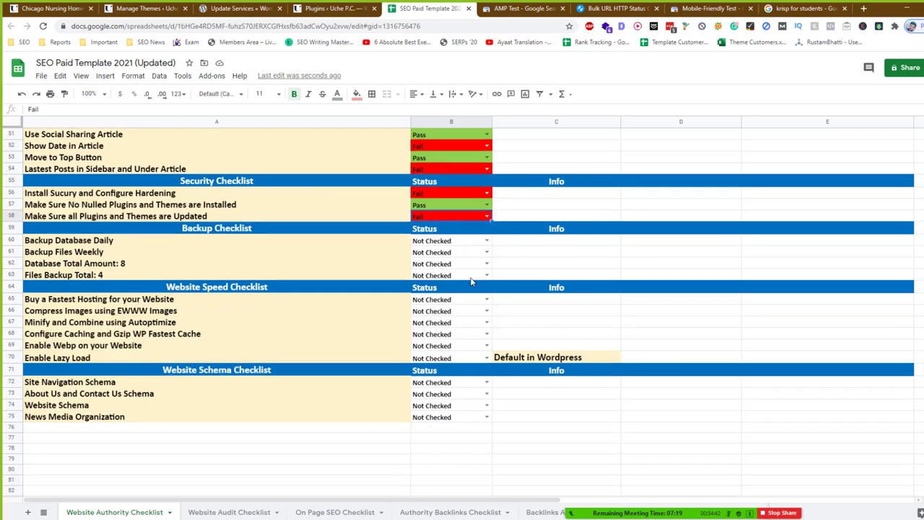
{"action": "left_click", "coordinate": [488, 242]}
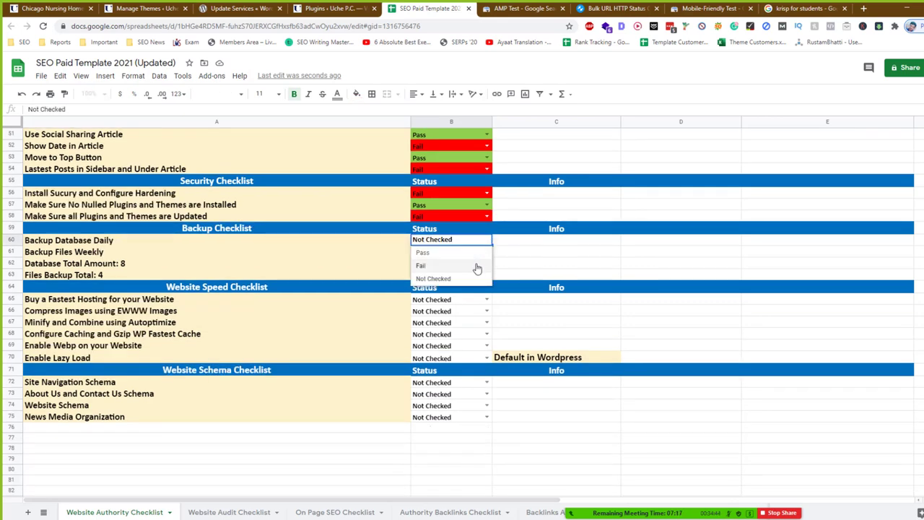
{"action": "left_click", "coordinate": [475, 265]}
{"action": "left_click", "coordinate": [334, 9]}
{"action": "scroll", "coordinate": [346, 237], "scroll_direction": "down", "scroll_amount": 15}
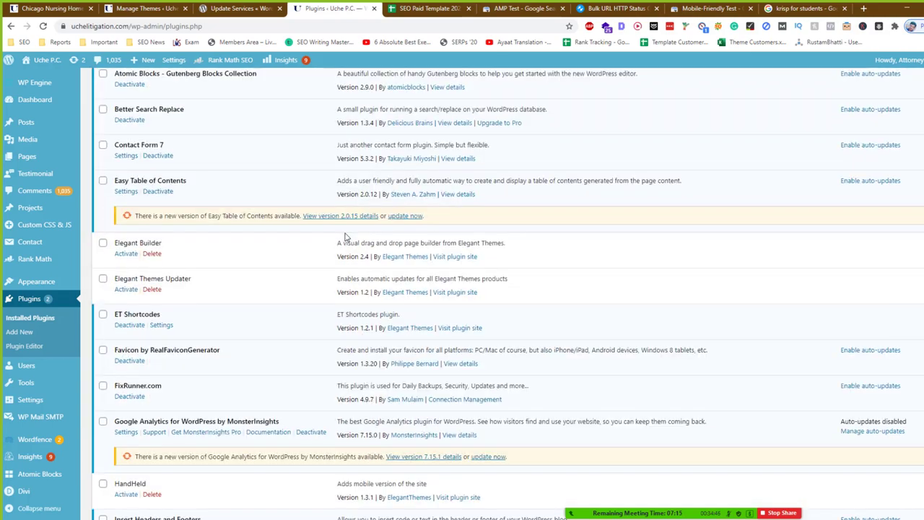
{"action": "scroll", "coordinate": [345, 237], "scroll_direction": "down", "scroll_amount": 1}
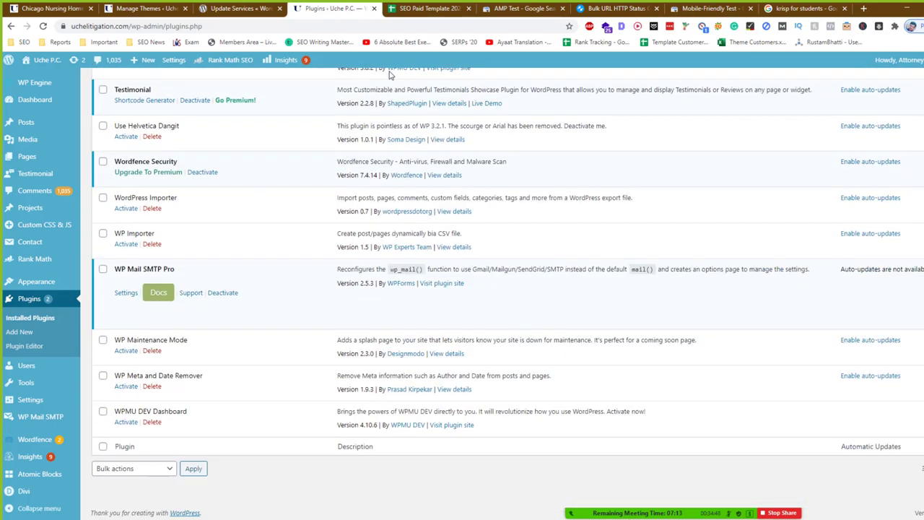
{"action": "left_click", "coordinate": [426, 8]}
Step: Mark Backup Files Weekly, Database Total Amount and Files Backup Total as Fail
{"action": "double_click", "coordinate": [486, 251]}
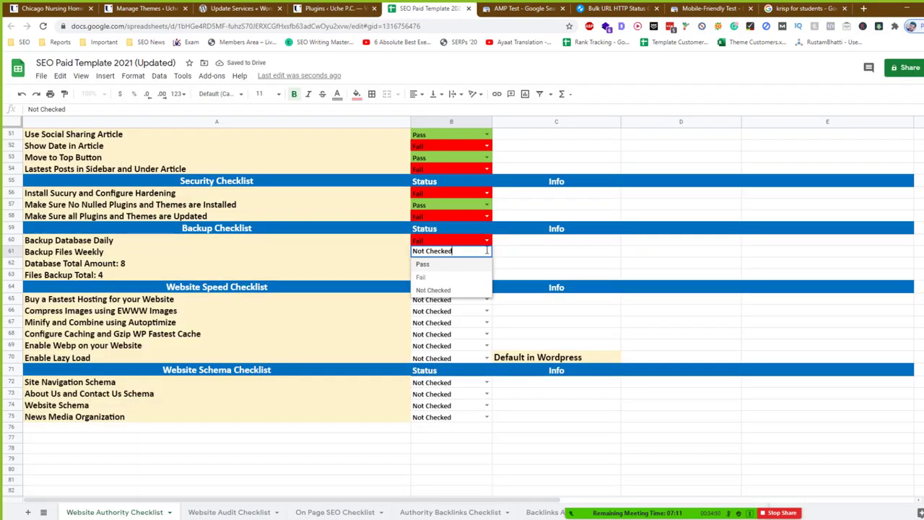
{"action": "left_click", "coordinate": [484, 277]}
{"action": "double_click", "coordinate": [488, 265]}
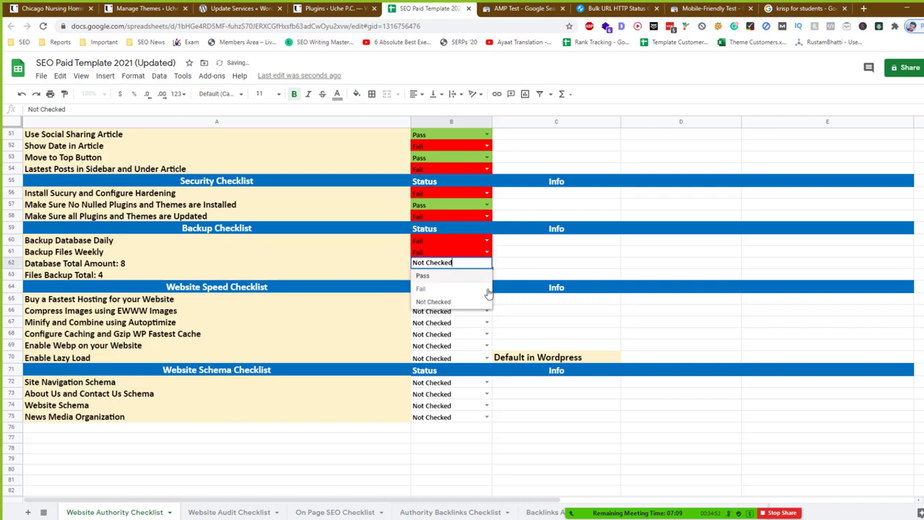
{"action": "left_click", "coordinate": [485, 289]}
{"action": "double_click", "coordinate": [487, 275]}
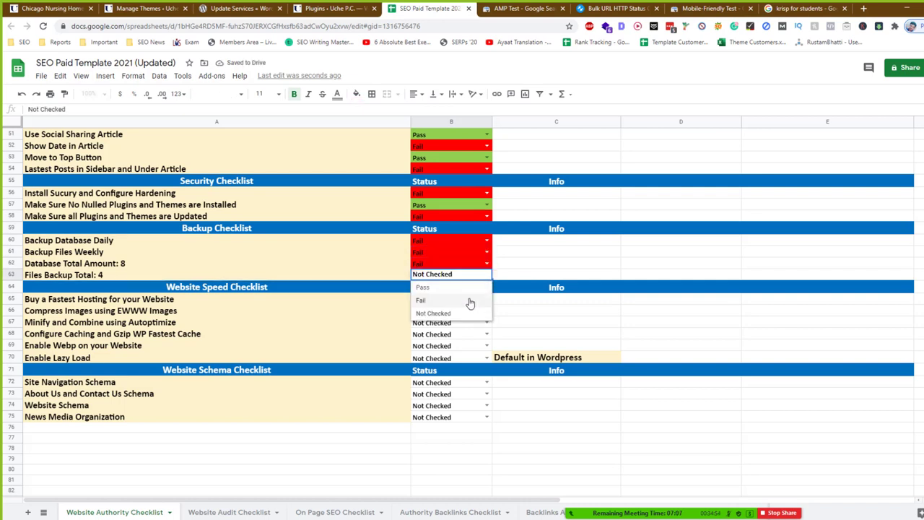
{"action": "left_click", "coordinate": [470, 301]}
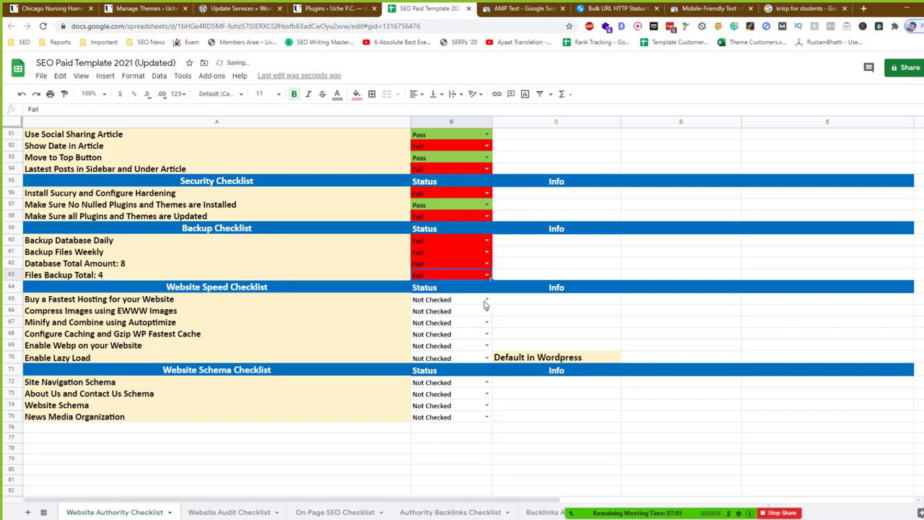
Step: Mark the hosting check as Pass, then review the WordPress plugins list for speed plugins
{"action": "double_click", "coordinate": [487, 299]}
{"action": "left_click", "coordinate": [480, 313]}
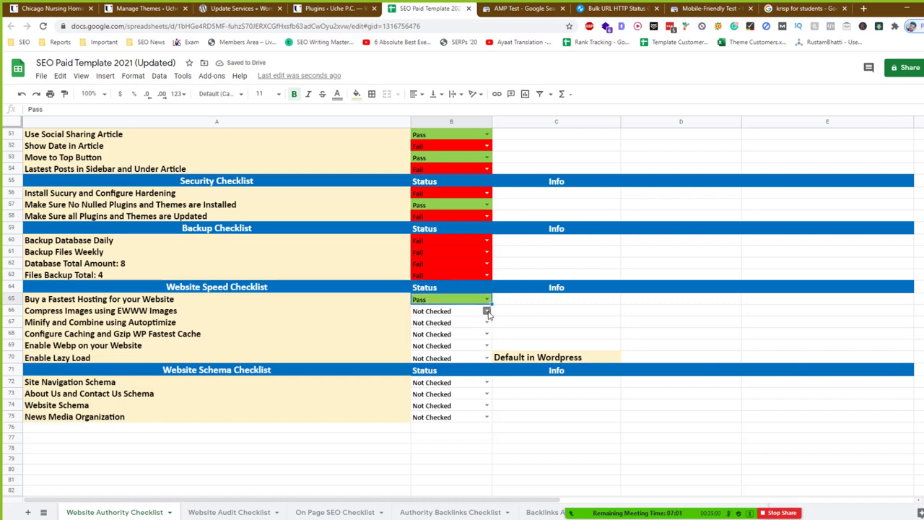
{"action": "left_click", "coordinate": [336, 8]}
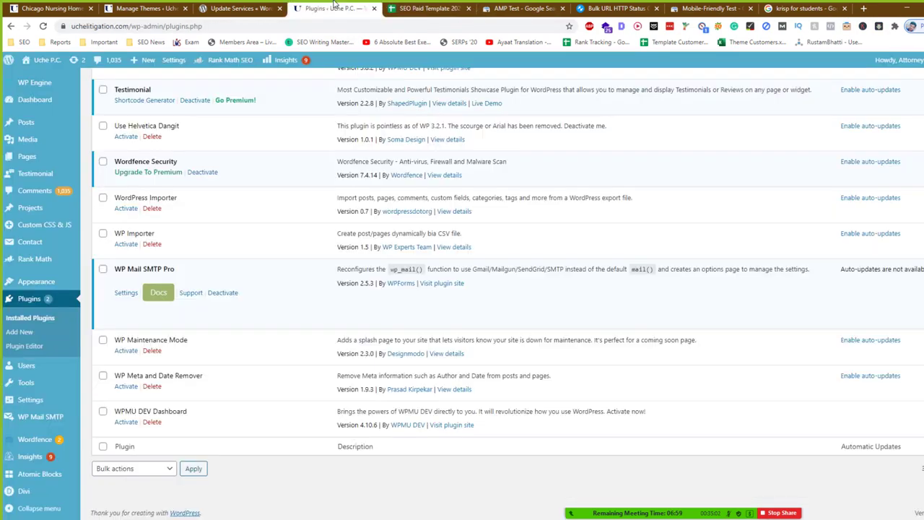
{"action": "scroll", "coordinate": [362, 333], "scroll_direction": "up", "scroll_amount": 6}
{"action": "scroll", "coordinate": [366, 344], "scroll_direction": "up", "scroll_amount": 2}
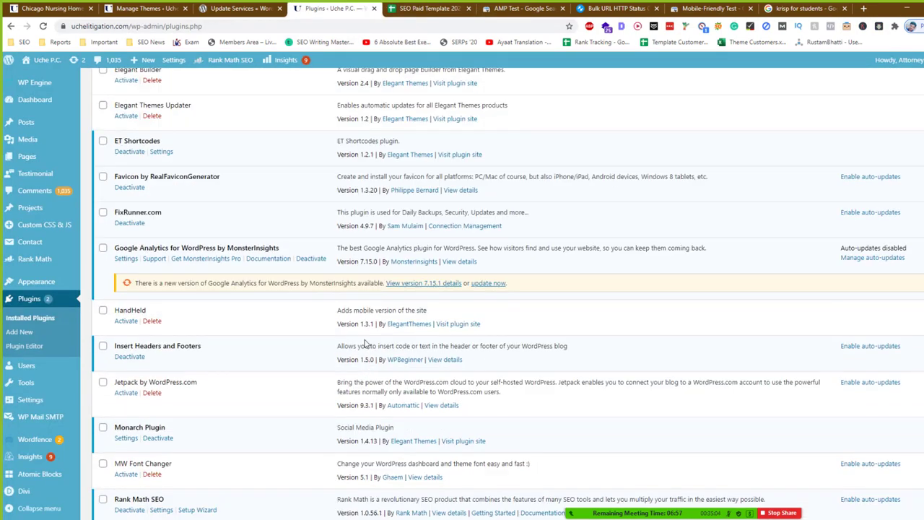
{"action": "scroll", "coordinate": [366, 344], "scroll_direction": "up", "scroll_amount": 7}
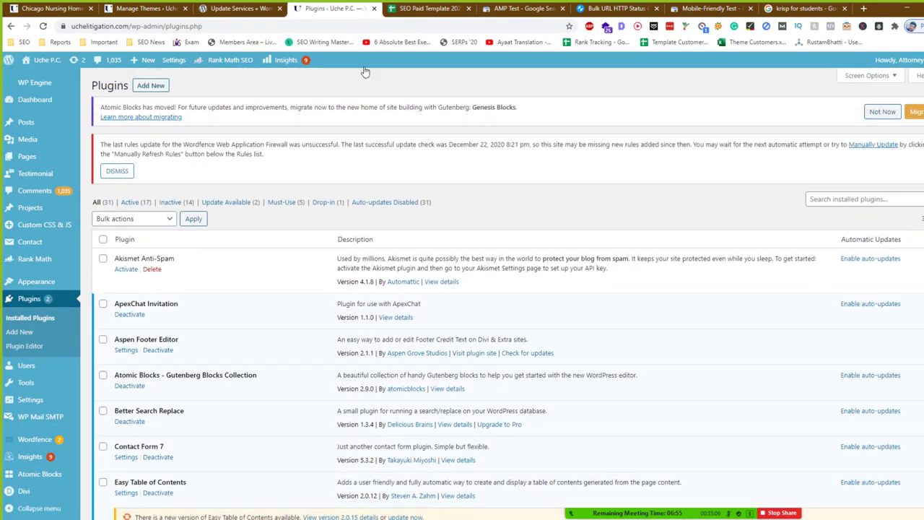
{"action": "left_click", "coordinate": [430, 8]}
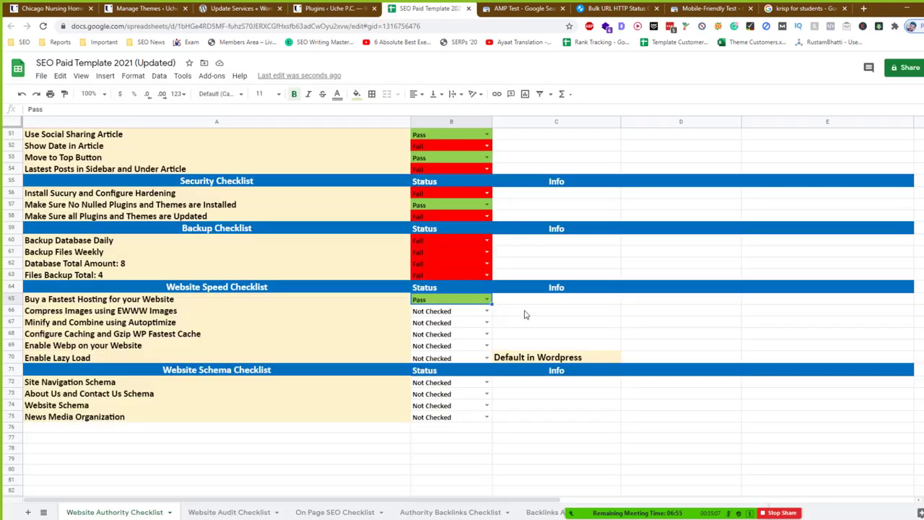
Step: Set image compression, minify, caching and Enable Webp to Fail, and Enable Lazy Load to Pass
{"action": "left_click", "coordinate": [487, 311]}
{"action": "left_click", "coordinate": [470, 332]}
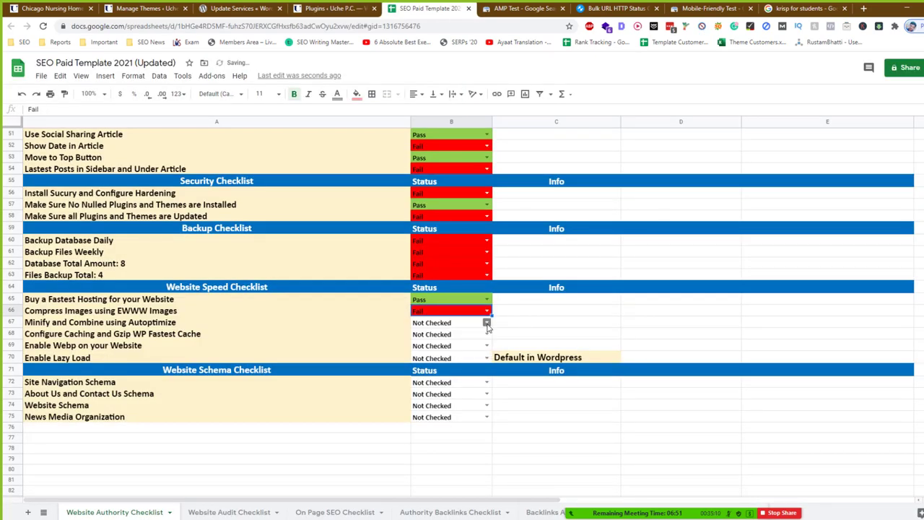
{"action": "left_click", "coordinate": [486, 325]}
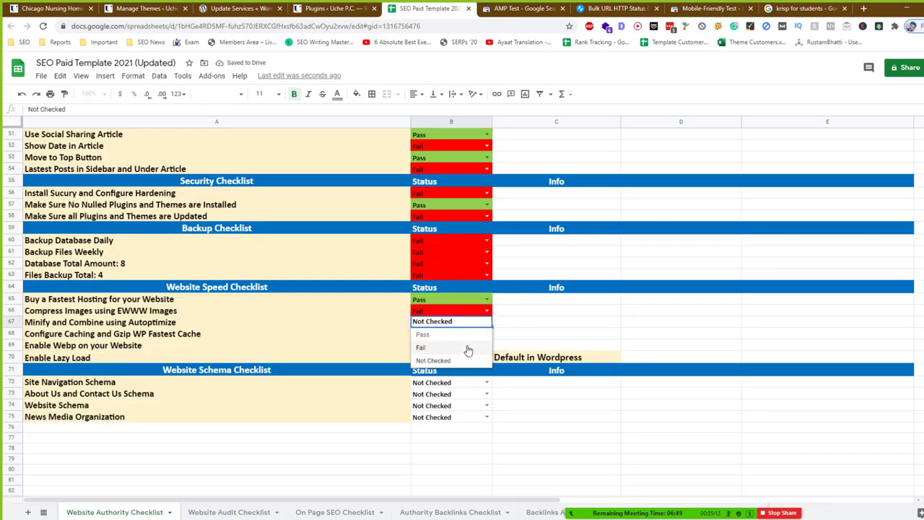
{"action": "left_click", "coordinate": [471, 347]}
{"action": "left_click", "coordinate": [486, 335]}
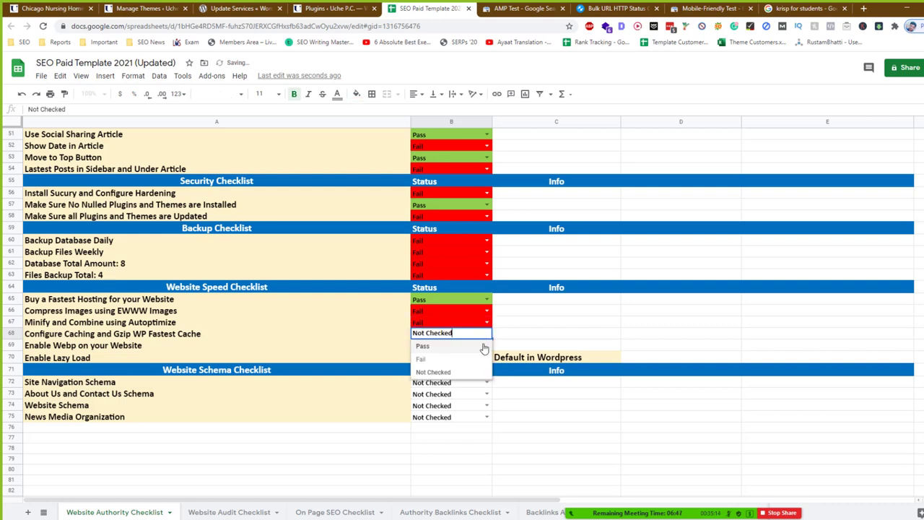
{"action": "left_click", "coordinate": [472, 358]}
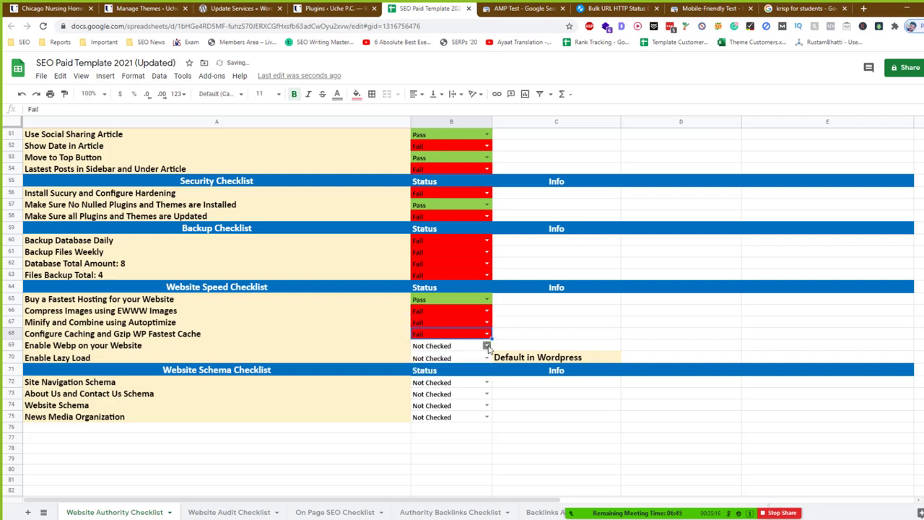
{"action": "left_click", "coordinate": [488, 347]}
{"action": "left_click", "coordinate": [485, 371]}
{"action": "left_click", "coordinate": [486, 358]}
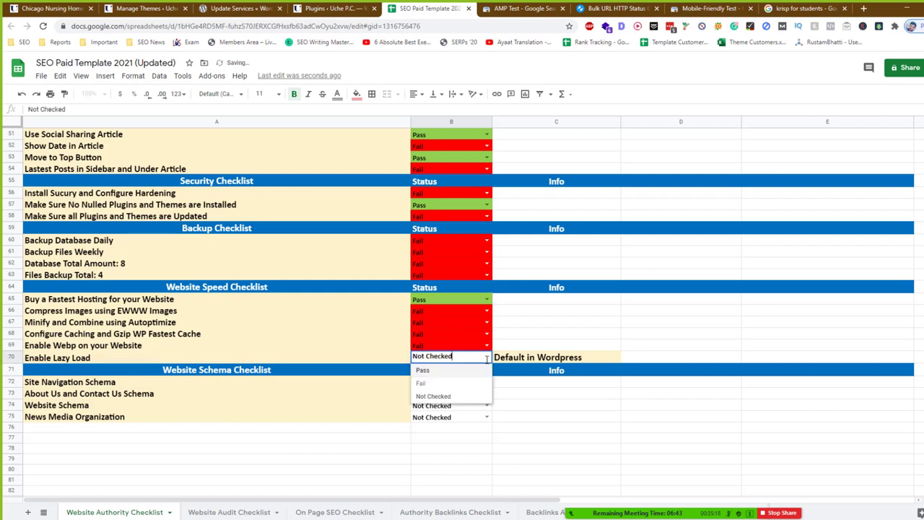
{"action": "left_click", "coordinate": [486, 371]}
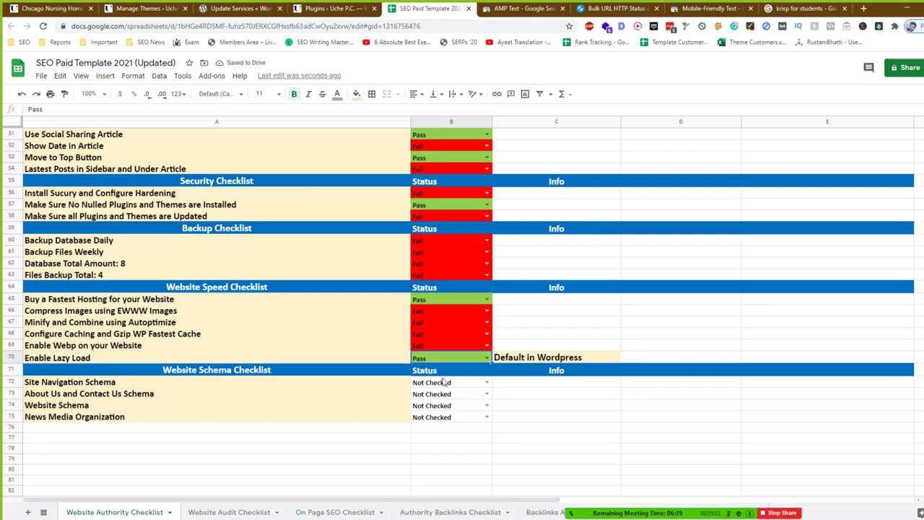
{"action": "left_click", "coordinate": [332, 9]}
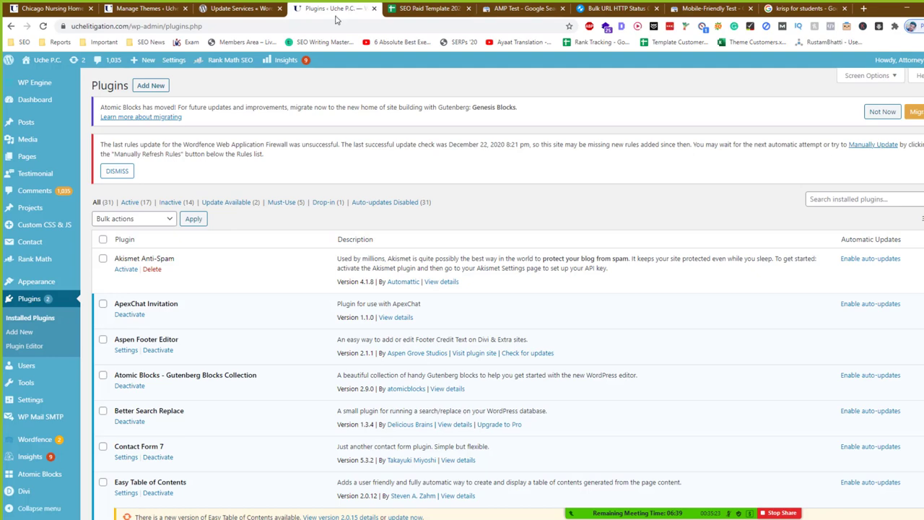
{"action": "left_click", "coordinate": [133, 26]}
{"action": "key", "text": "ctrl+t"}
{"action": "type", "text": "goo"}
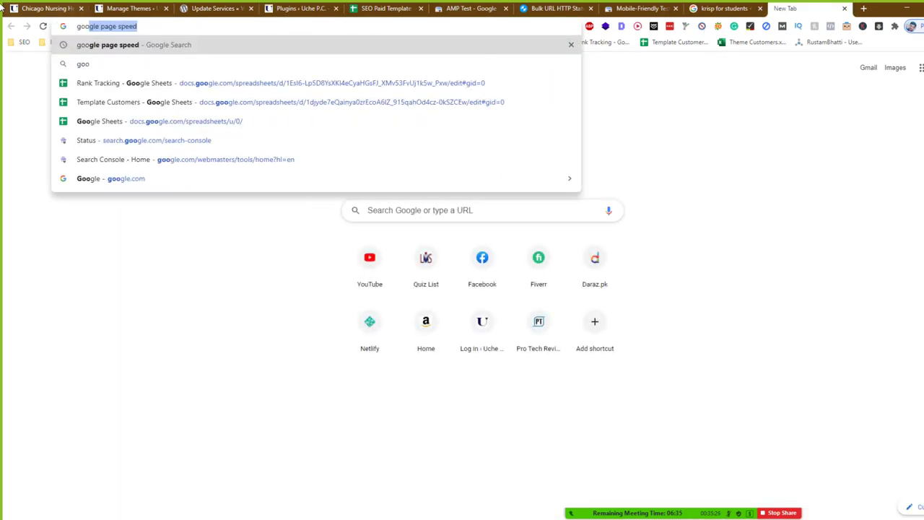
{"action": "type", "text": "gle struc"}
{"action": "key", "text": "Down"}
{"action": "key", "text": "Down"}
{"action": "key", "text": "Down"}
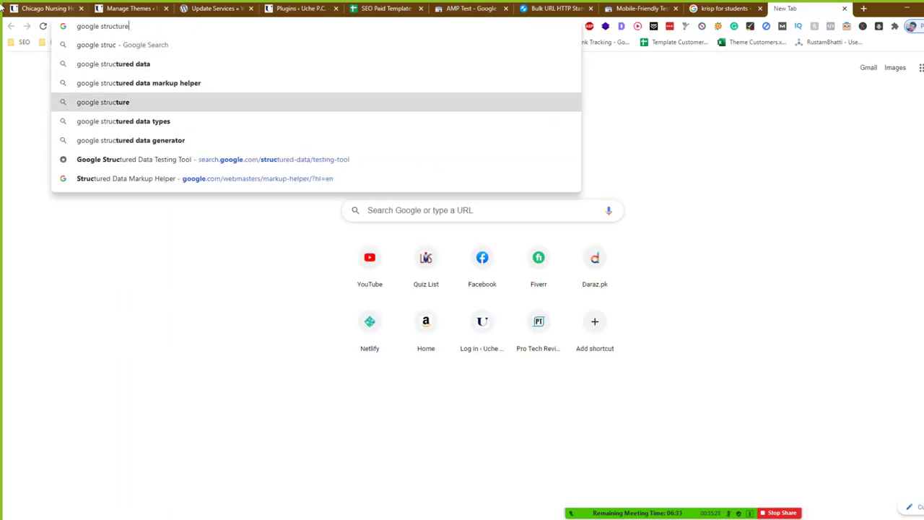
{"action": "key", "text": "Down"}
{"action": "key", "text": "Down"}
{"action": "key", "text": "Down"}
{"action": "key", "text": "Return"}
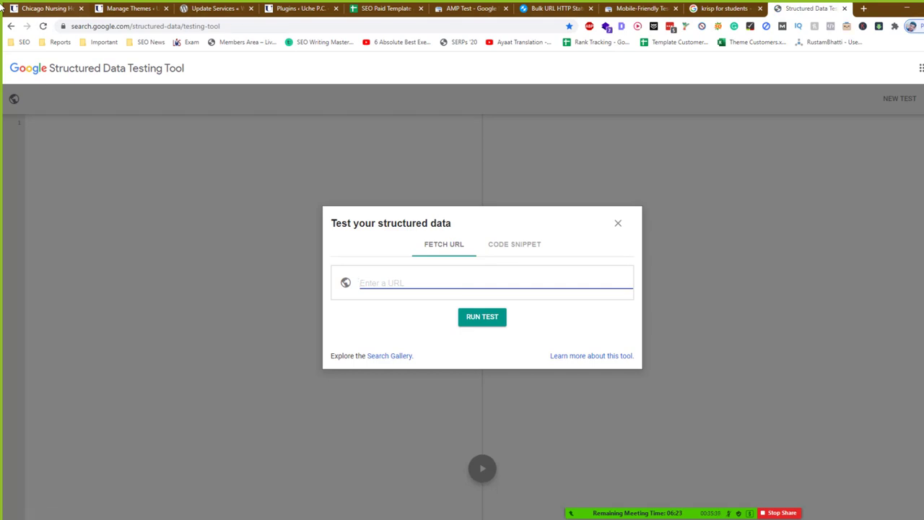
{"action": "type", "text": "https://uchelitigation.com/"}
{"action": "left_click", "coordinate": [476, 318]}
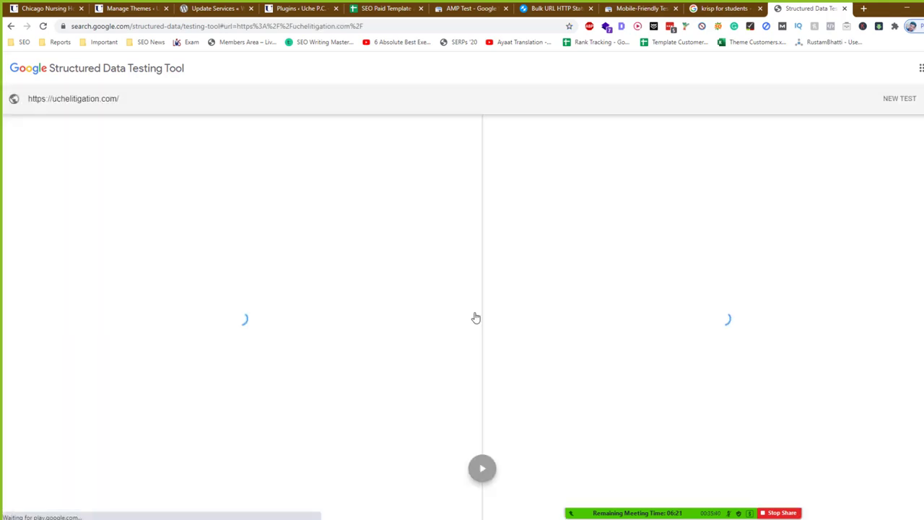
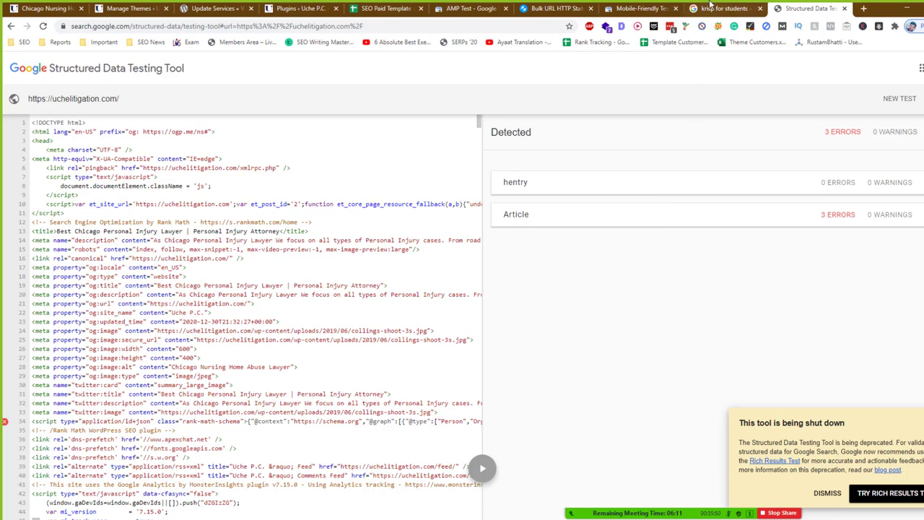
Step: Mark Site Navigation Schema as Fail in the schema checklist
{"action": "left_click", "coordinate": [711, 8]}
{"action": "left_click", "coordinate": [471, 8]}
{"action": "left_click", "coordinate": [409, 5]}
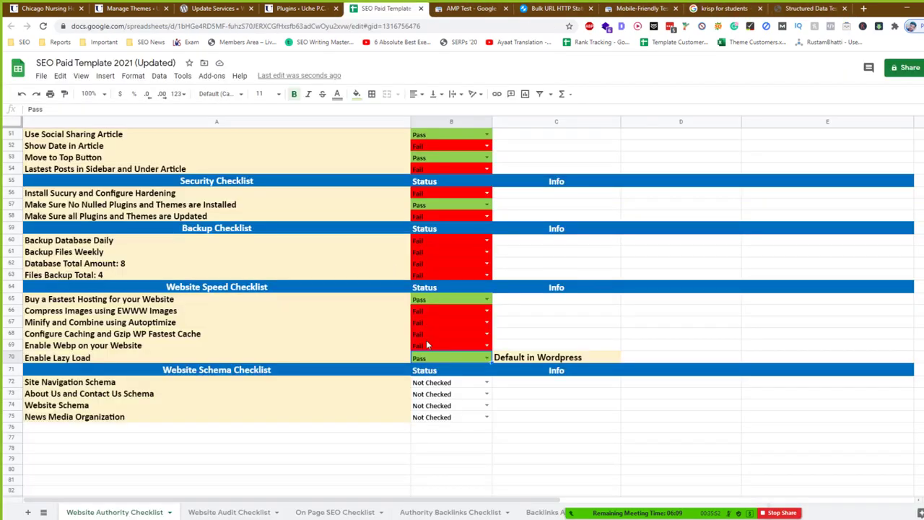
{"action": "left_click", "coordinate": [487, 383]}
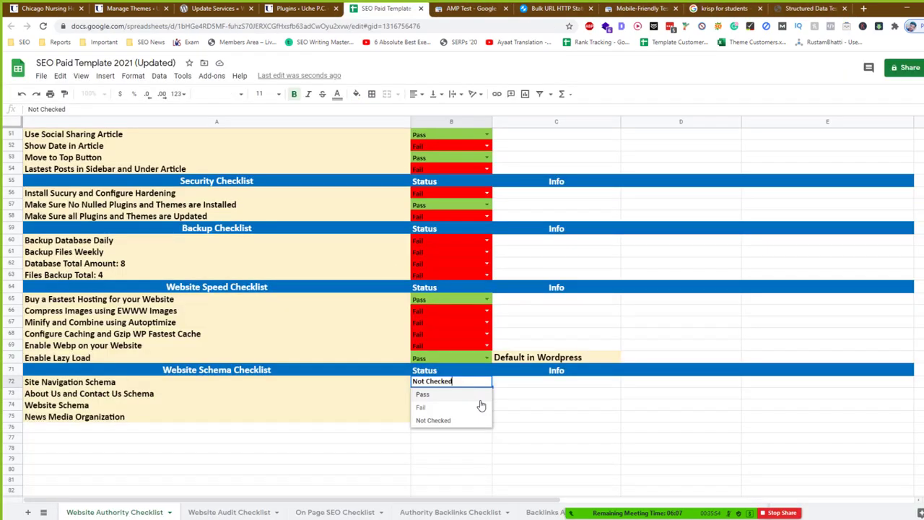
{"action": "left_click", "coordinate": [482, 407]}
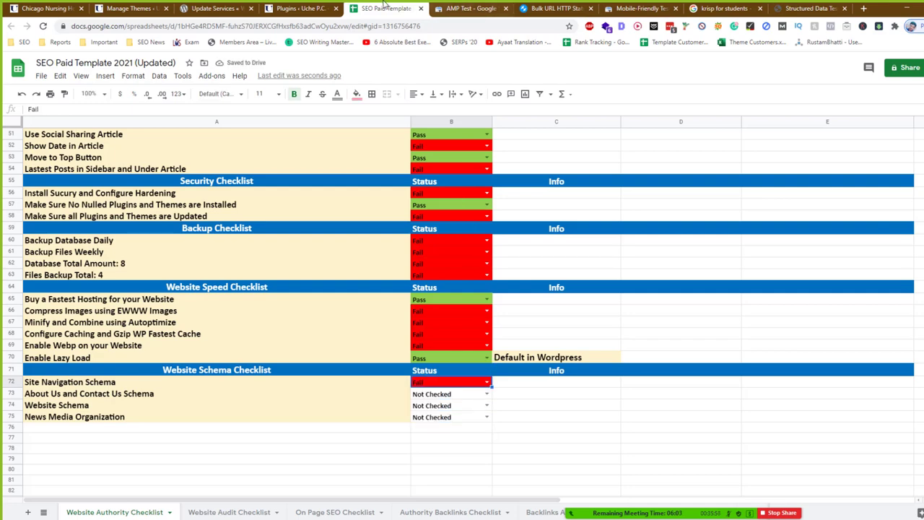
Step: Reorder the browser tabs and open the uchelitigation.com homepage
{"action": "left_click_drag", "start_coordinate": [390, 8], "coordinate": [697, 8]}
{"action": "left_click_drag", "start_coordinate": [299, 8], "coordinate": [639, 8]}
{"action": "left_click", "coordinate": [8, 82]}
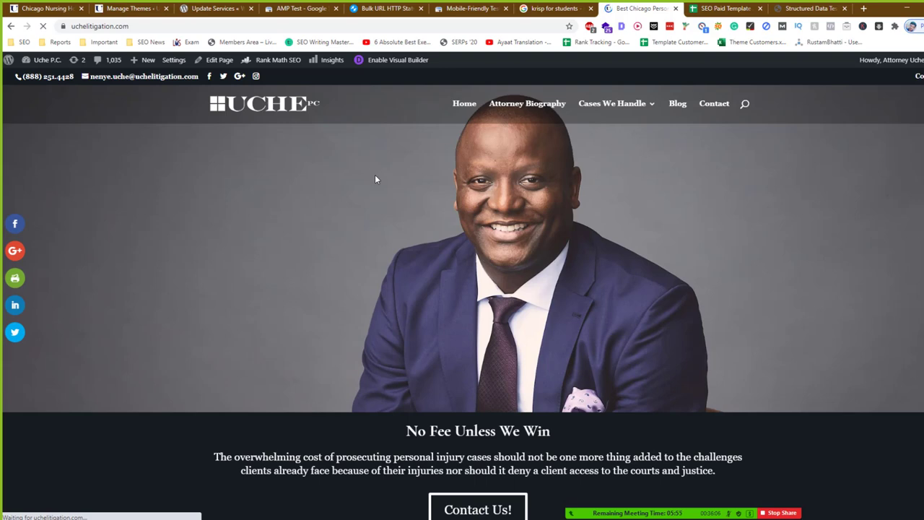
Step: Run a new structured data test on the contact-2 page URL
{"action": "left_click", "coordinate": [378, 27]}
{"action": "key", "text": "ctrl+c"}
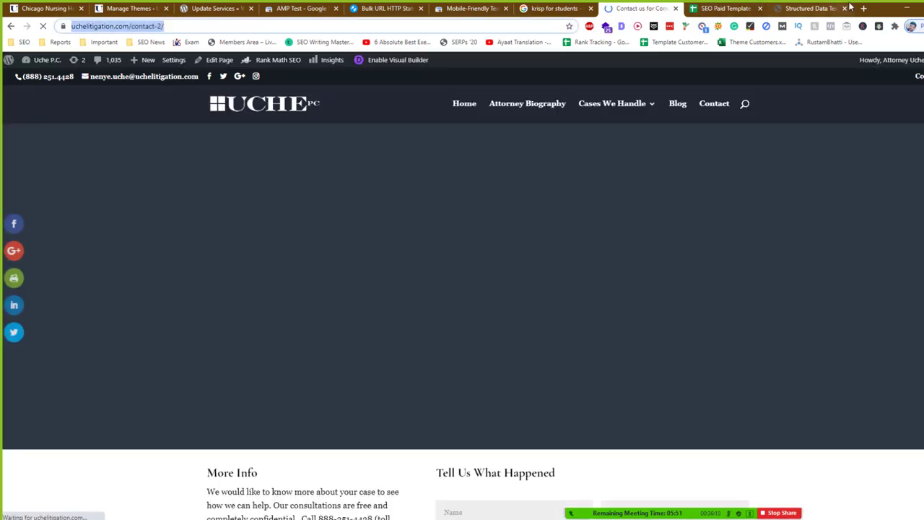
{"action": "left_click", "coordinate": [824, 8]}
{"action": "left_click", "coordinate": [900, 99]}
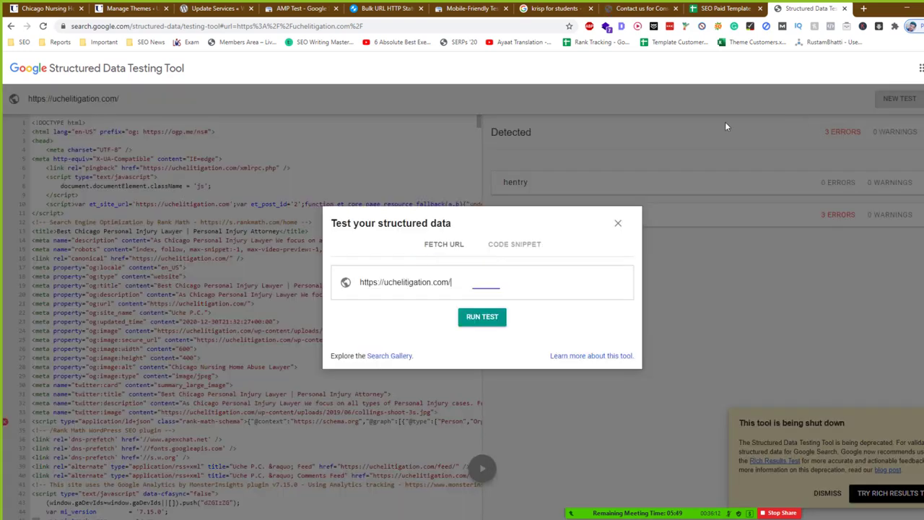
{"action": "key", "text": "ctrl+a"}
{"action": "key", "text": "ctrl+v"}
{"action": "left_click", "coordinate": [482, 317]}
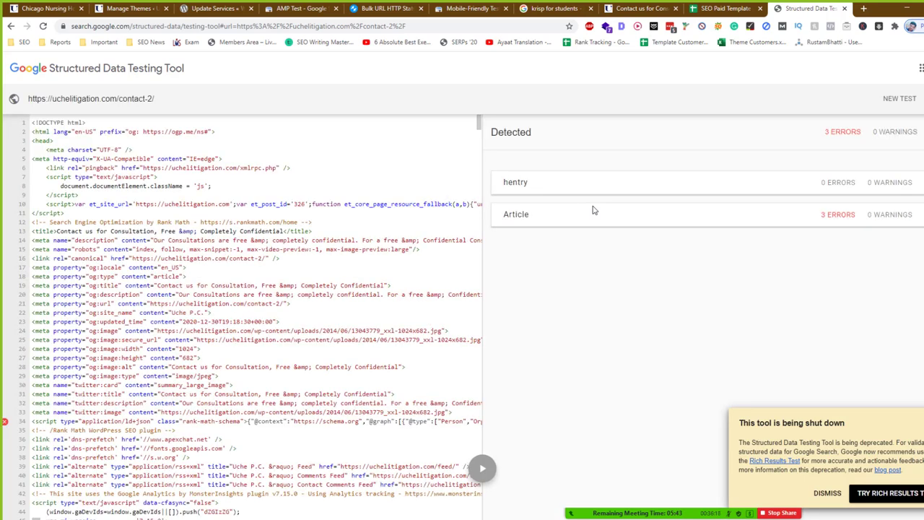
Step: Inspect the Article item's 3 errors, including the invalid logo url
{"action": "left_click", "coordinate": [594, 211]}
{"action": "scroll", "coordinate": [630, 289], "scroll_direction": "down", "scroll_amount": 2}
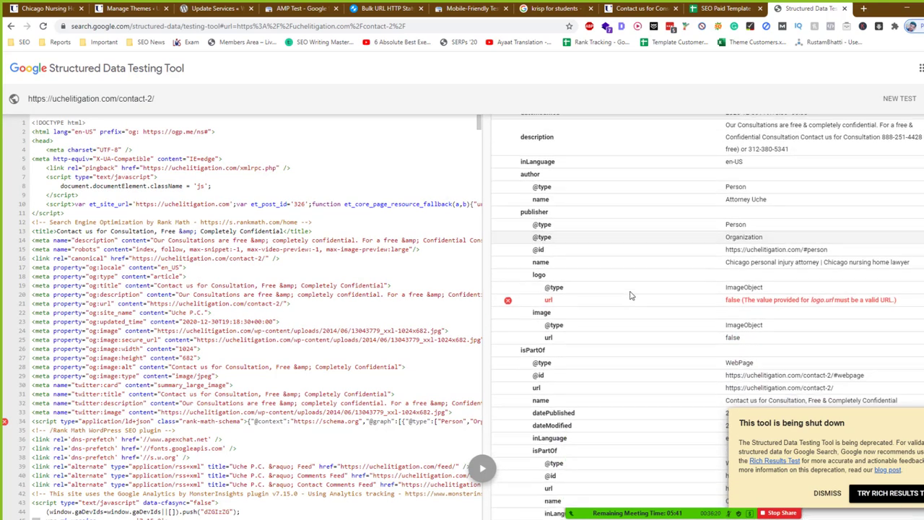
{"action": "left_click", "coordinate": [639, 302]}
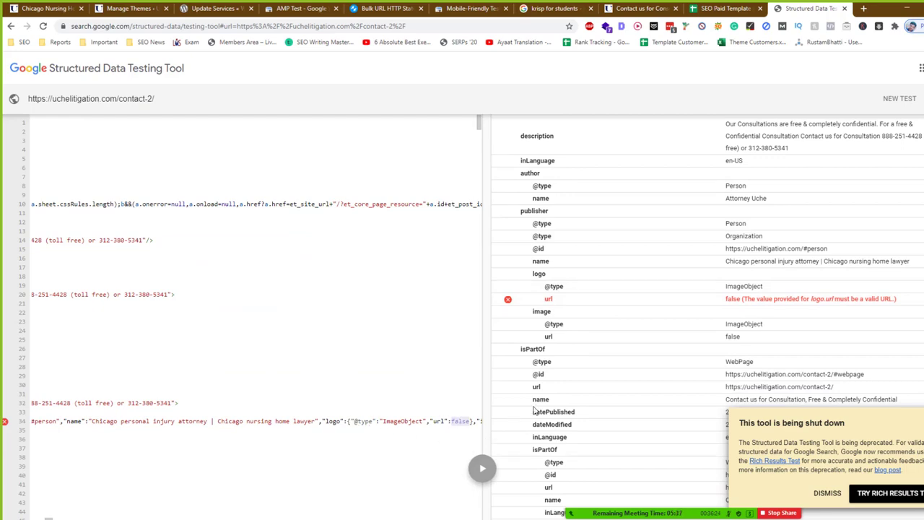
{"action": "scroll", "coordinate": [801, 339], "scroll_direction": "down", "scroll_amount": 6}
{"action": "scroll", "coordinate": [801, 337], "scroll_direction": "up", "scroll_amount": 2}
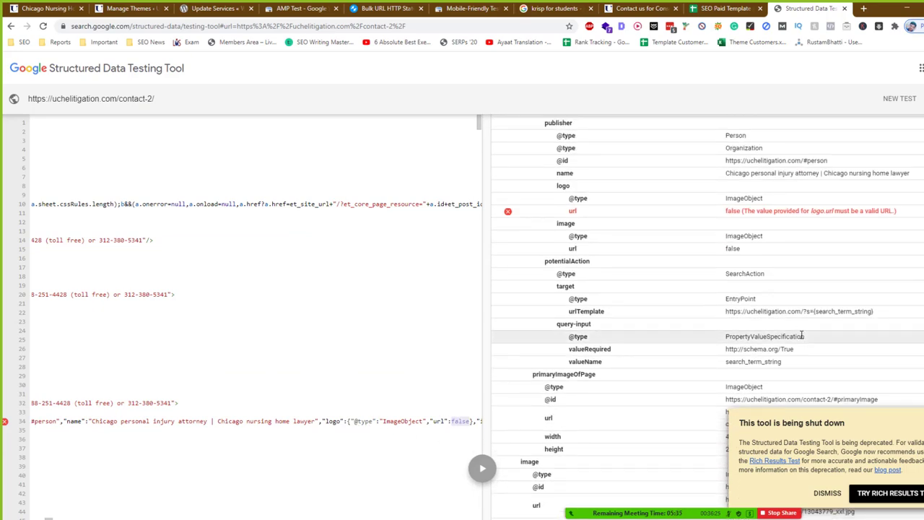
{"action": "scroll", "coordinate": [801, 337], "scroll_direction": "down", "scroll_amount": 4}
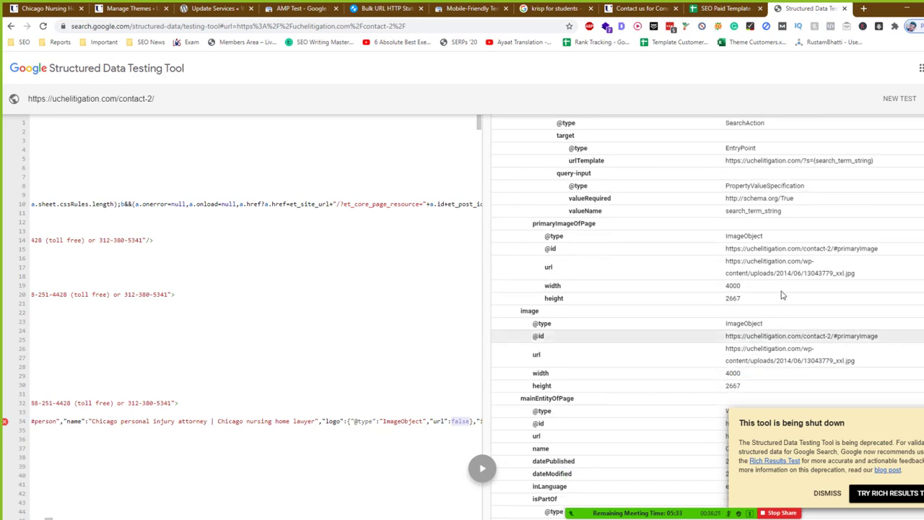
{"action": "left_click", "coordinate": [726, 8]}
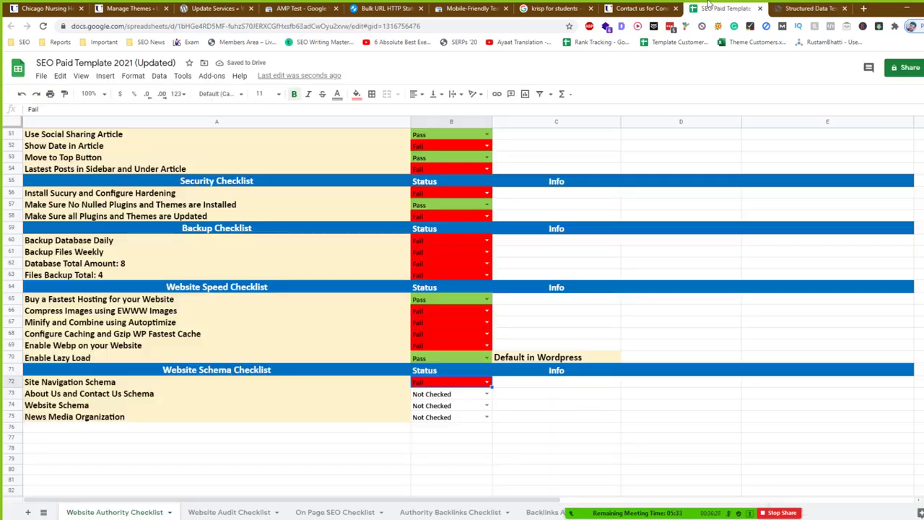
Step: Set About Us and Contact Us Schema, Website Schema and News Media Organization to Fail
{"action": "left_click", "coordinate": [488, 397]}
{"action": "left_click", "coordinate": [456, 420]}
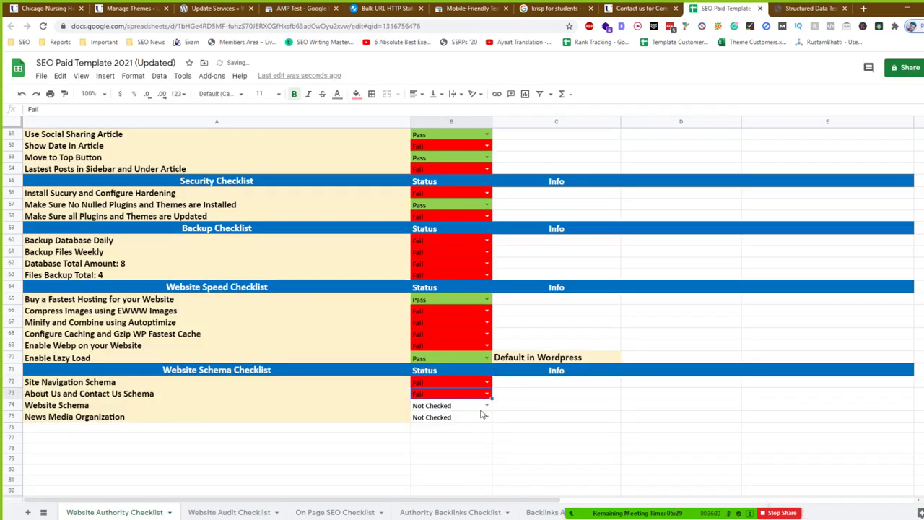
{"action": "left_click", "coordinate": [487, 406]}
{"action": "left_click", "coordinate": [466, 431]}
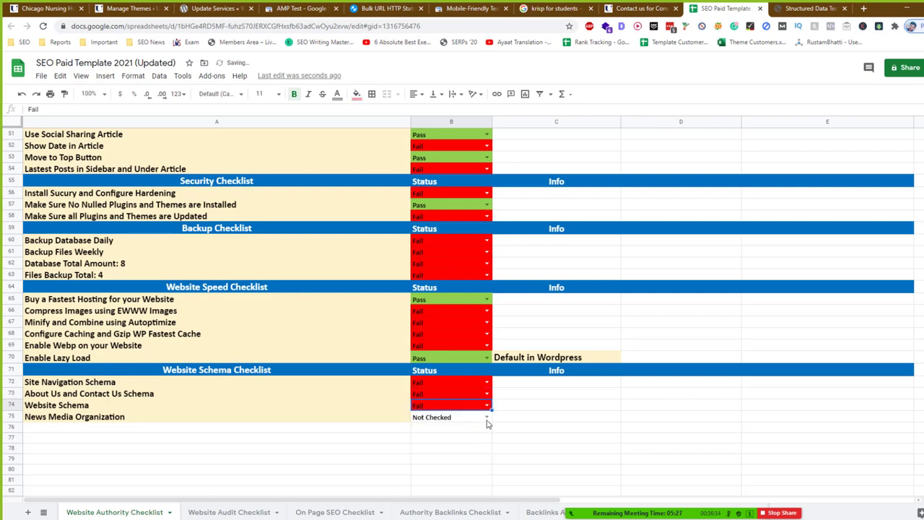
{"action": "left_click", "coordinate": [487, 419]}
{"action": "left_click", "coordinate": [454, 443]}
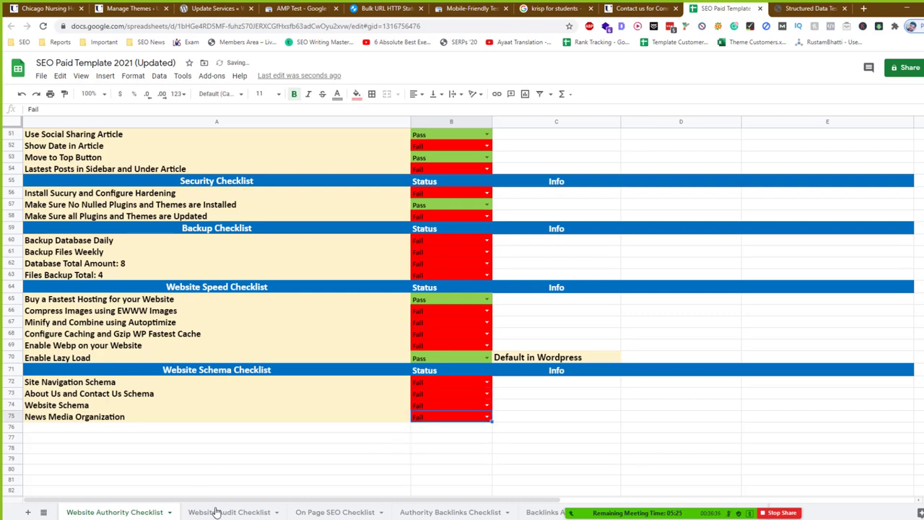
Step: Go to the Website Audit Checklist sheet
{"action": "left_click", "coordinate": [248, 511]}
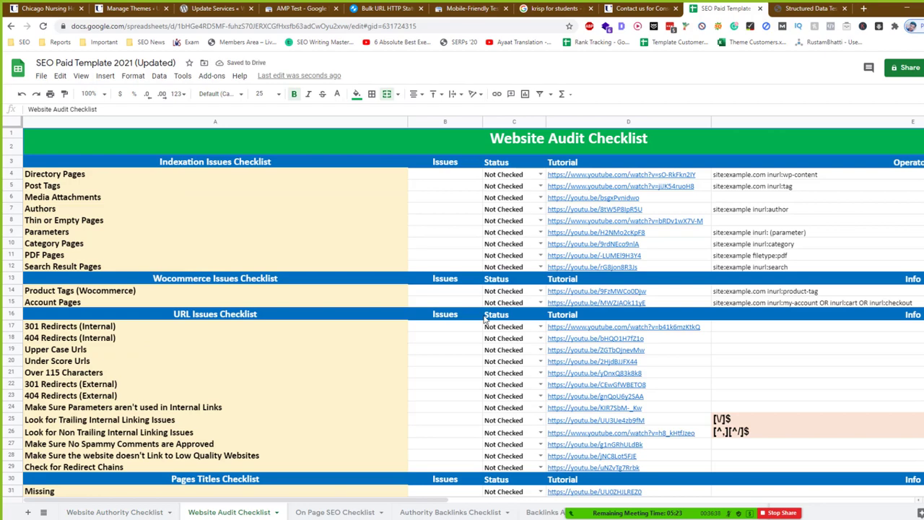
{"action": "left_click", "coordinate": [128, 513]}
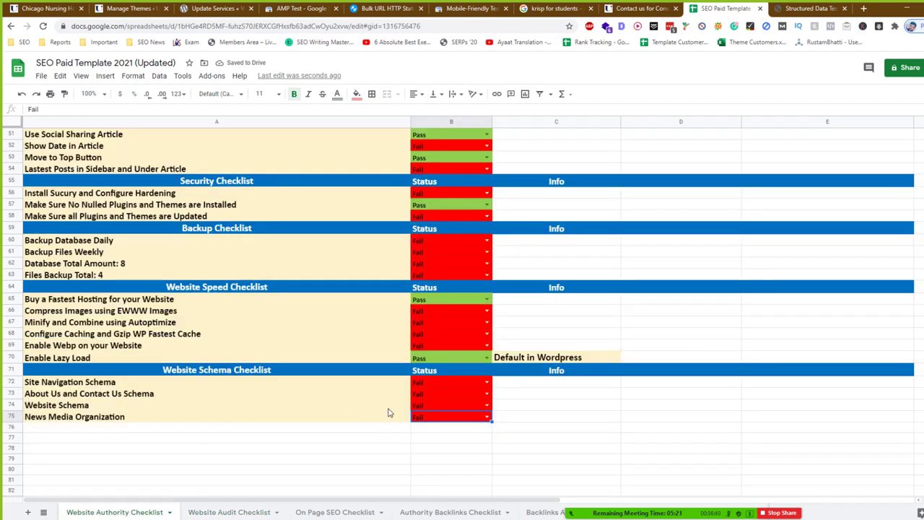
{"action": "scroll", "coordinate": [368, 370], "scroll_direction": "up", "scroll_amount": 8}
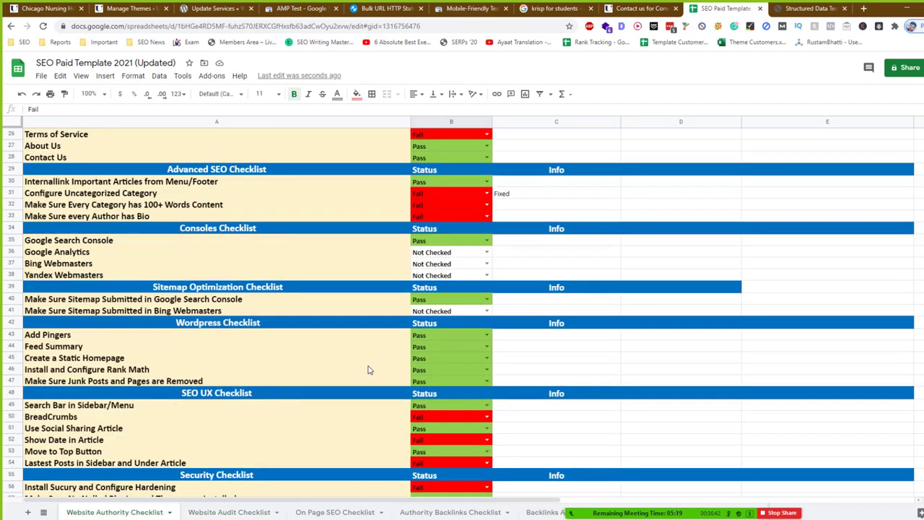
{"action": "scroll", "coordinate": [368, 369], "scroll_direction": "up", "scroll_amount": 4}
{"action": "left_click", "coordinate": [246, 512]}
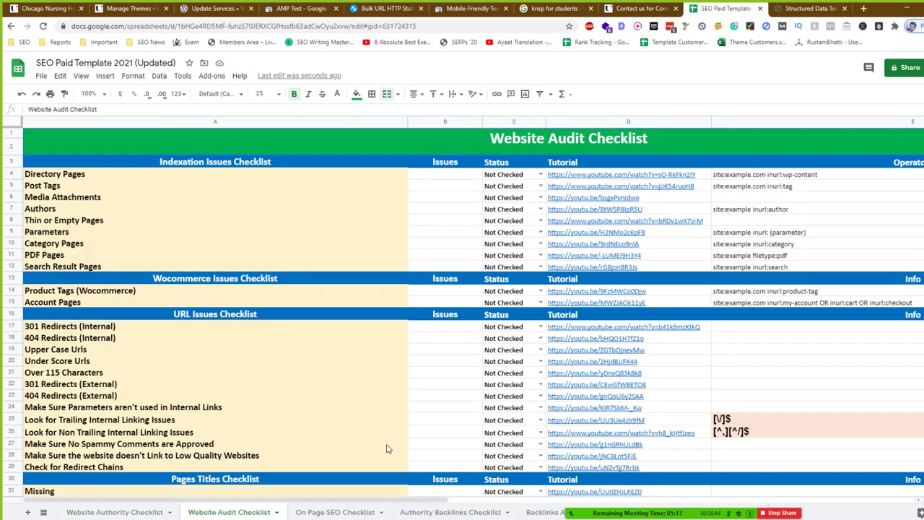
Step: Delete the On Page SEO Checklist and Authority Backlinks Checklist sheets
{"action": "right_click", "coordinate": [349, 510]}
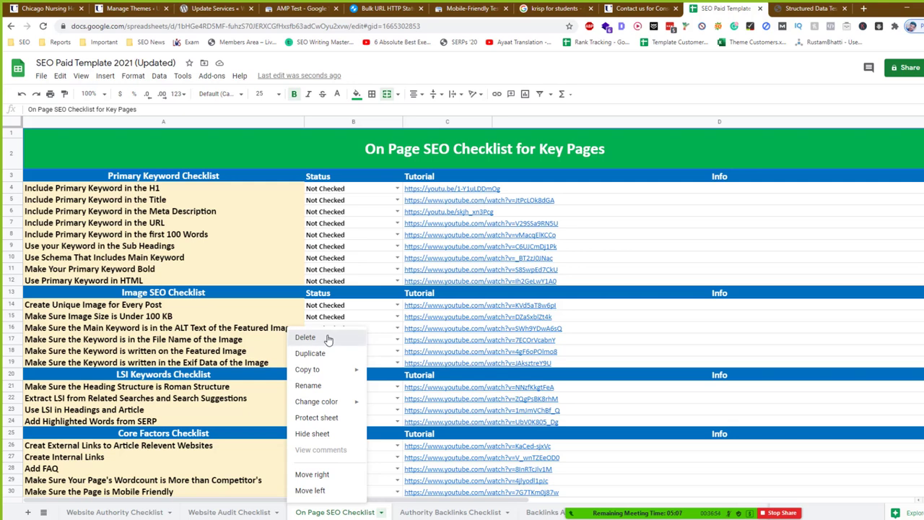
{"action": "left_click", "coordinate": [328, 338]}
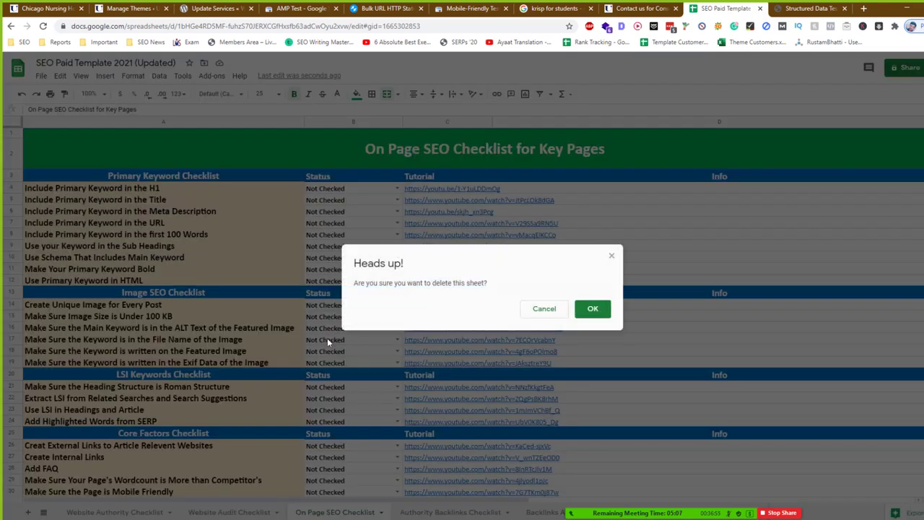
{"action": "left_click", "coordinate": [592, 308]}
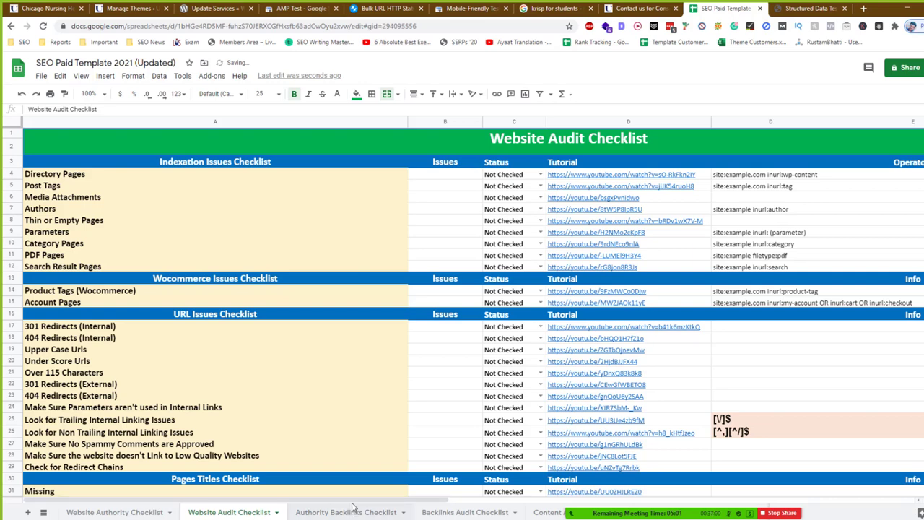
{"action": "right_click", "coordinate": [353, 508]}
{"action": "left_click", "coordinate": [337, 338]}
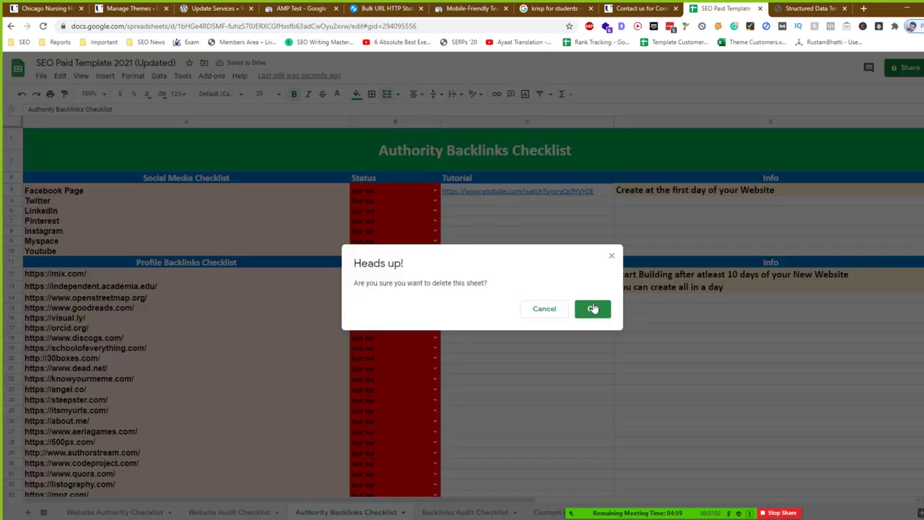
{"action": "left_click", "coordinate": [592, 309]}
Step: Delete the Affiliate Roadmap and Penalty Recovery Checklist sheets, returning to Website Audit Checklist
{"action": "left_click", "coordinate": [361, 512]}
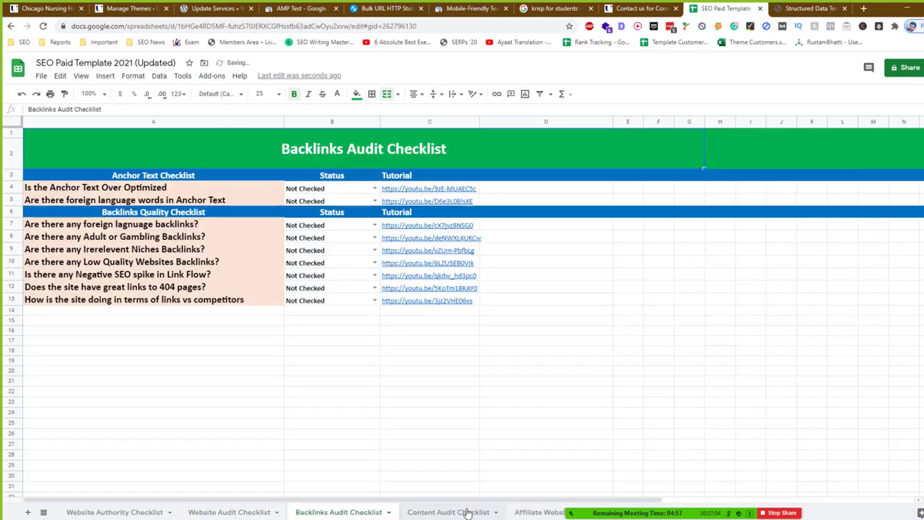
{"action": "left_click", "coordinate": [468, 512]}
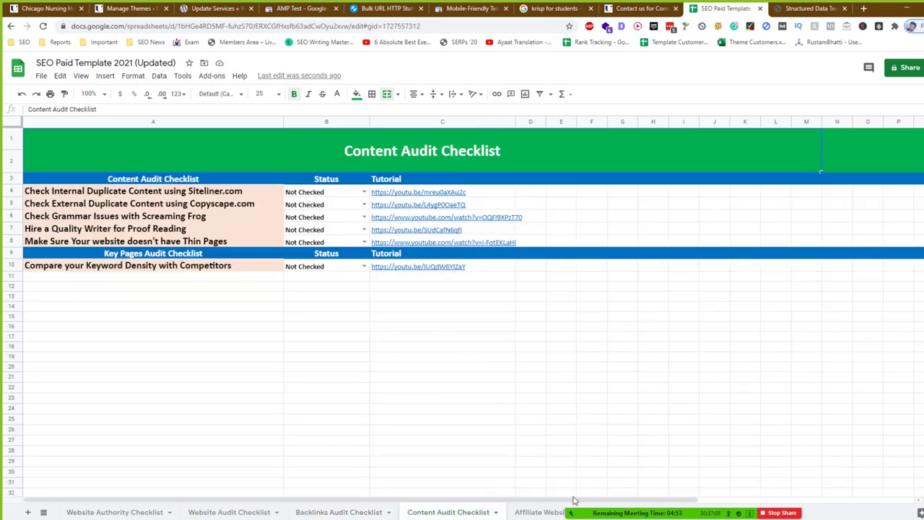
{"action": "right_click", "coordinate": [533, 512]}
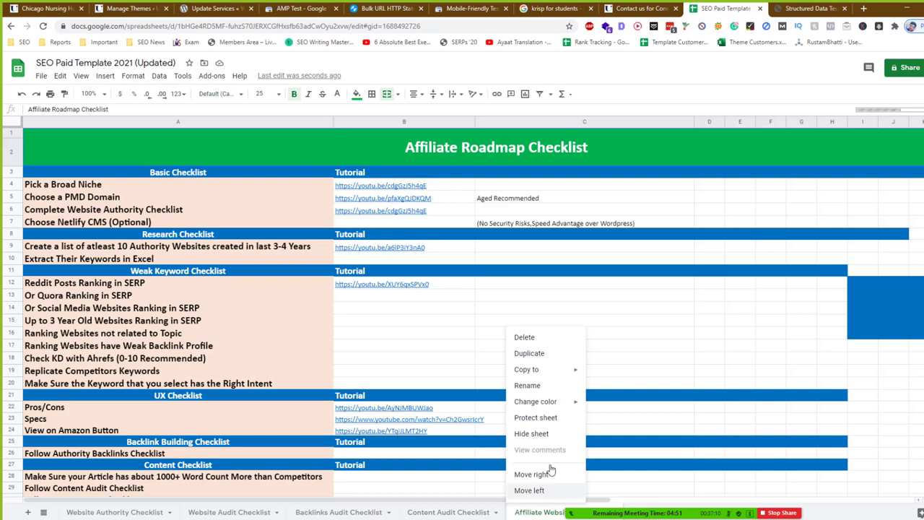
{"action": "left_click", "coordinate": [554, 336]}
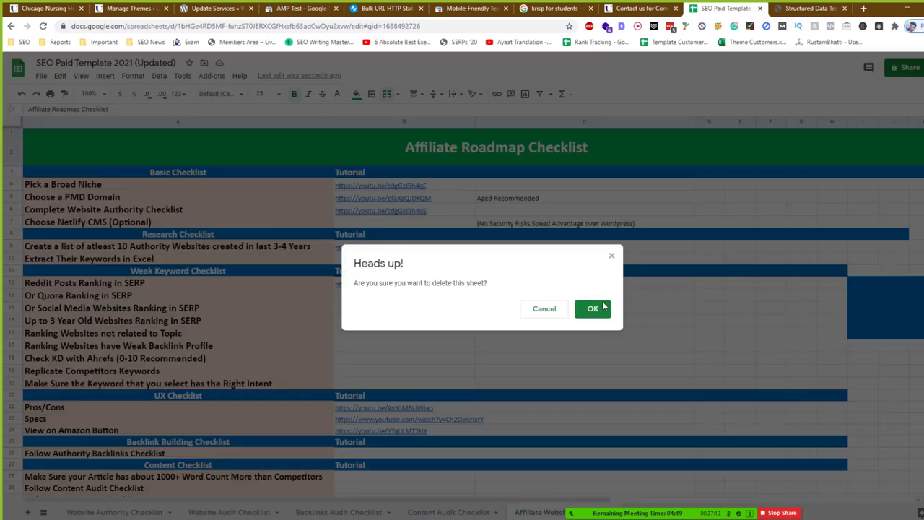
{"action": "left_click", "coordinate": [592, 307]}
{"action": "right_click", "coordinate": [532, 514]}
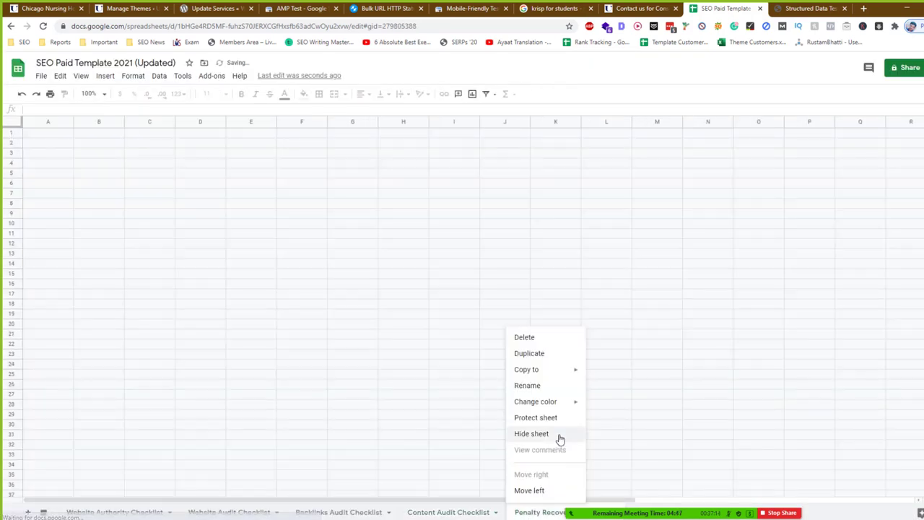
{"action": "left_click", "coordinate": [546, 337]}
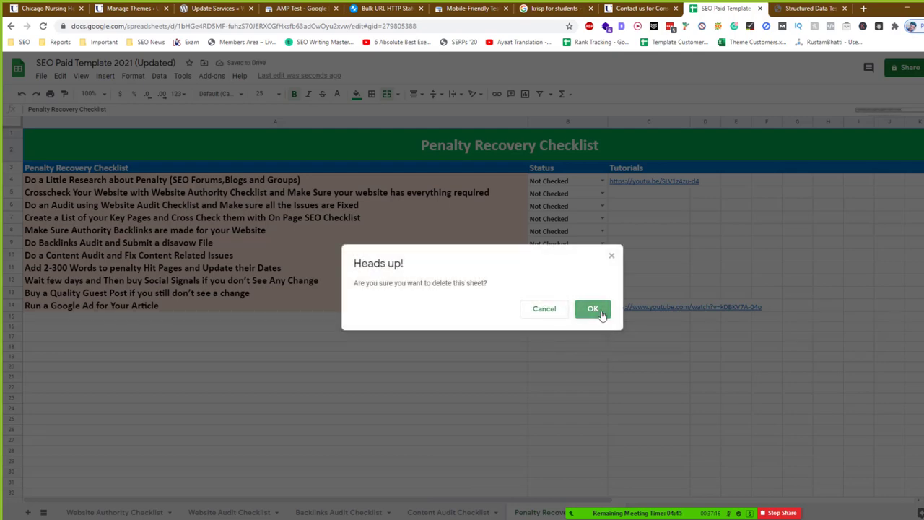
{"action": "left_click", "coordinate": [593, 309]}
{"action": "left_click", "coordinate": [359, 513]}
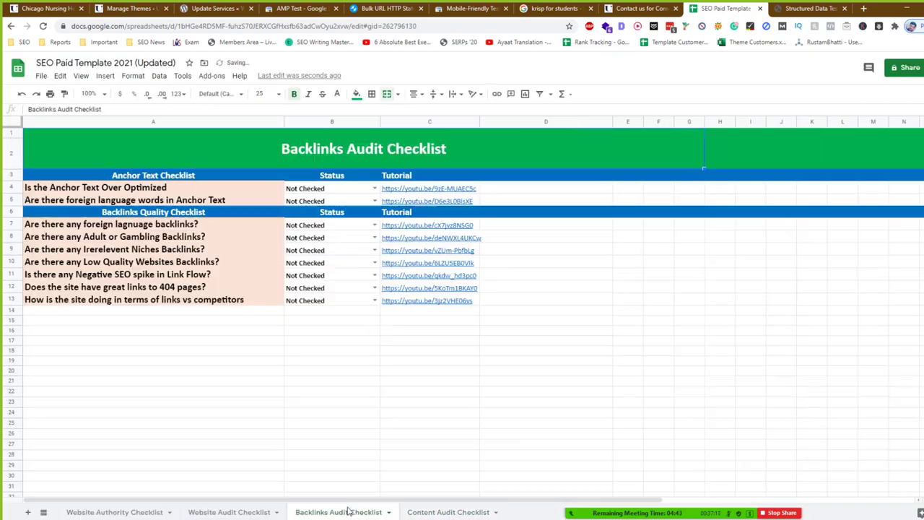
{"action": "left_click", "coordinate": [252, 512]}
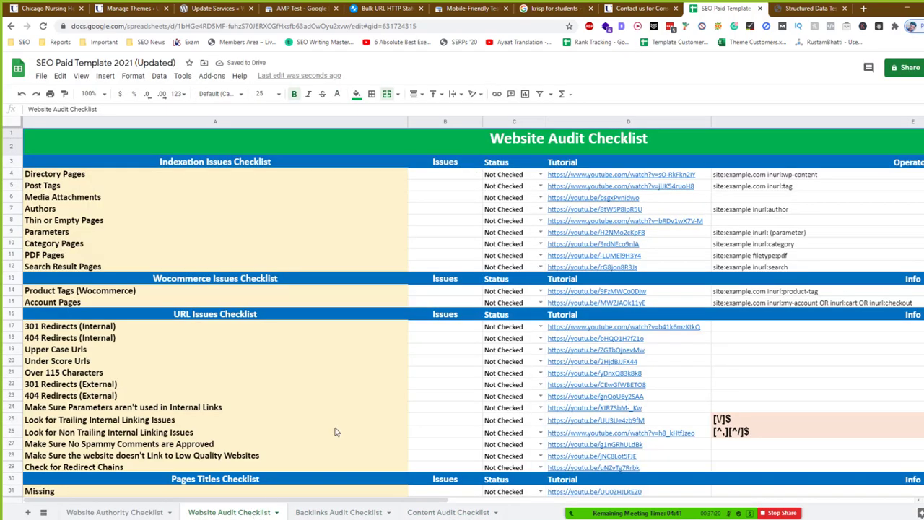
Step: Delete the Tutorial column D from the Website Audit Checklist
{"action": "left_click", "coordinate": [612, 122]}
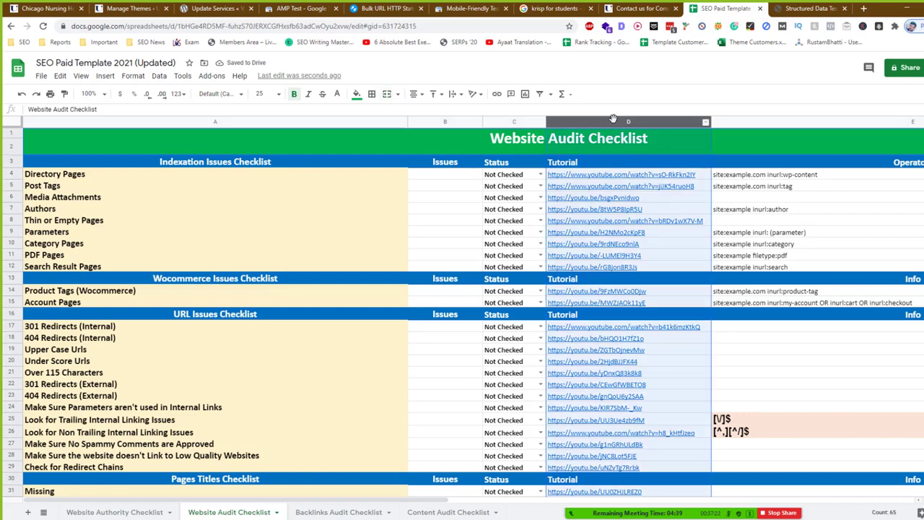
{"action": "scroll", "coordinate": [635, 317], "scroll_direction": "down", "scroll_amount": 10}
{"action": "scroll", "coordinate": [635, 317], "scroll_direction": "down", "scroll_amount": 8}
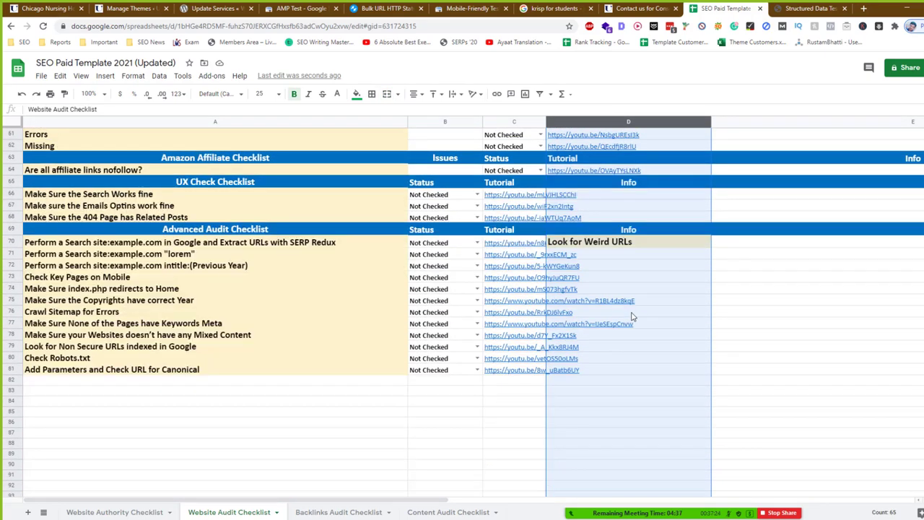
{"action": "right_click", "coordinate": [634, 317]}
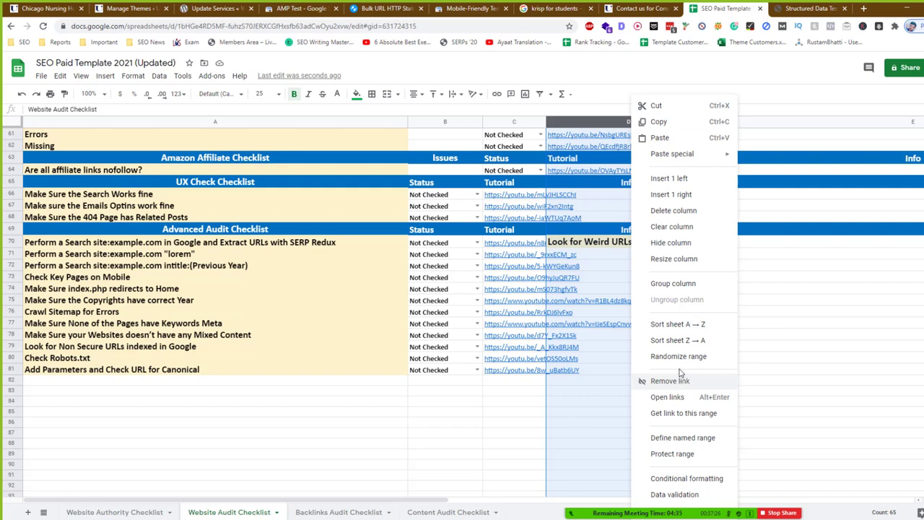
{"action": "left_click", "coordinate": [683, 210]}
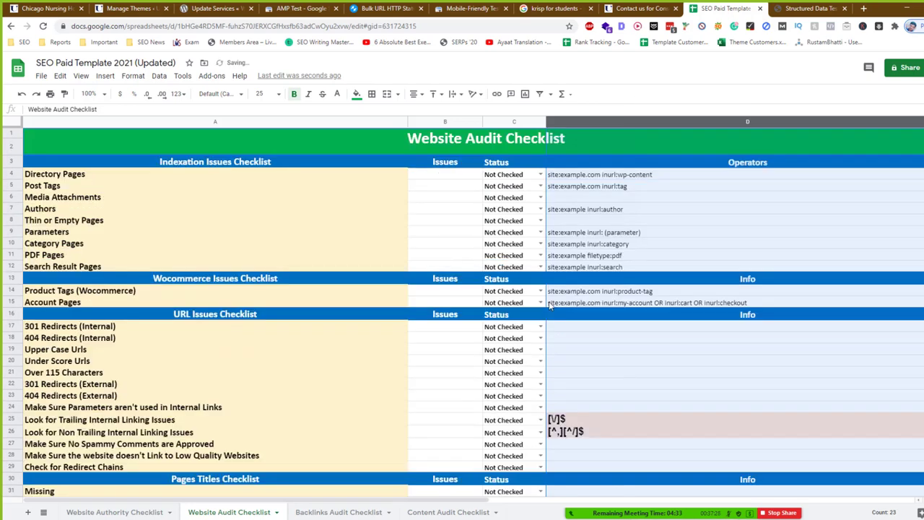
Step: Clear the remaining tutorial links in C65:C81
{"action": "scroll", "coordinate": [531, 409], "scroll_direction": "down", "scroll_amount": 15}
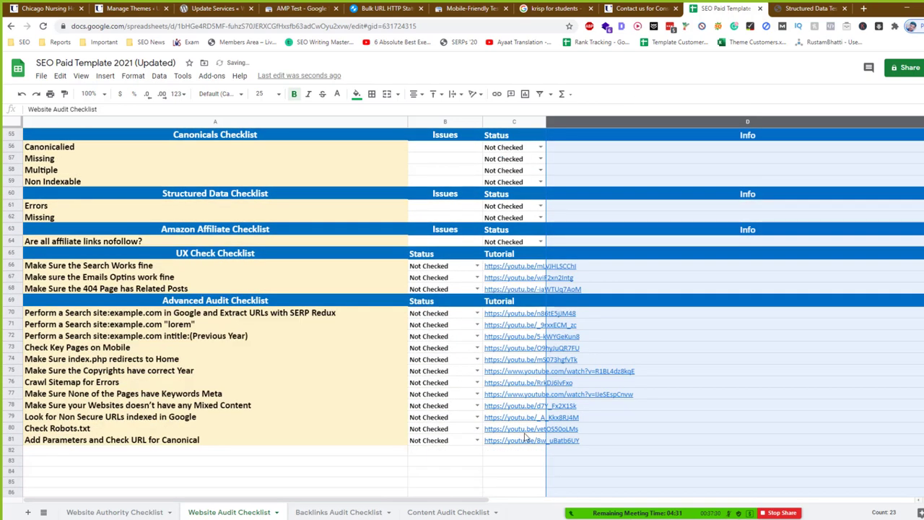
{"action": "left_click", "coordinate": [527, 429]}
{"action": "left_click_drag", "start_coordinate": [531, 441], "coordinate": [503, 256]}
{"action": "key", "text": "Delete"}
{"action": "scroll", "coordinate": [491, 335], "scroll_direction": "up", "scroll_amount": 15}
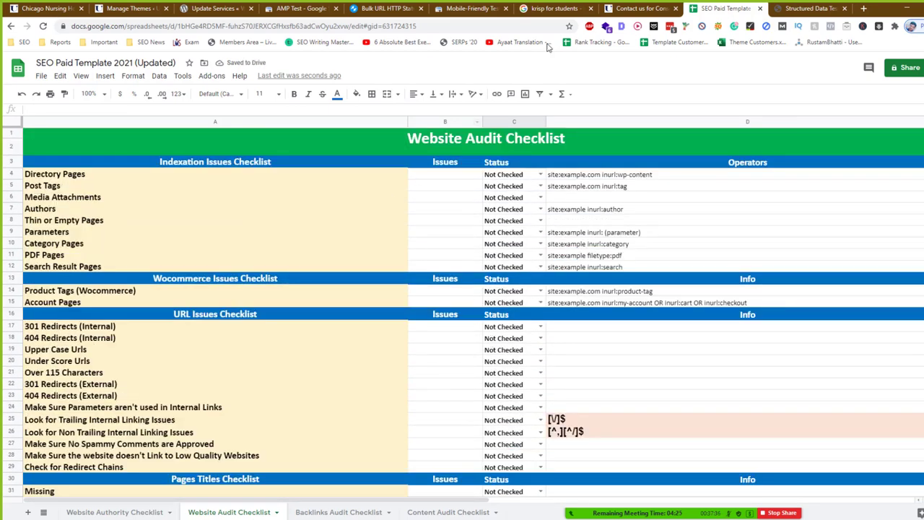
Step: Copy the site's home URL from the contact page tab
{"action": "left_click", "coordinate": [628, 8]}
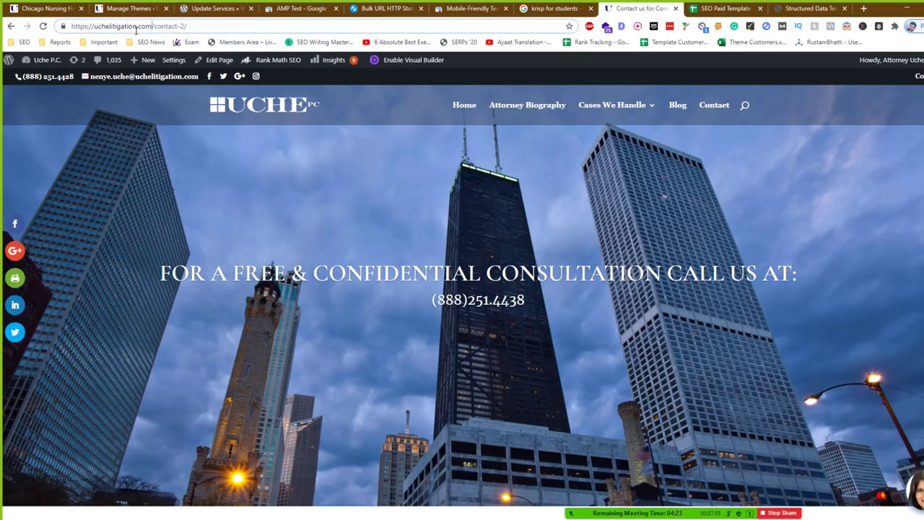
{"action": "left_click_drag", "start_coordinate": [153, 26], "coordinate": [71, 26]}
{"action": "key", "text": "ctrl+c"}
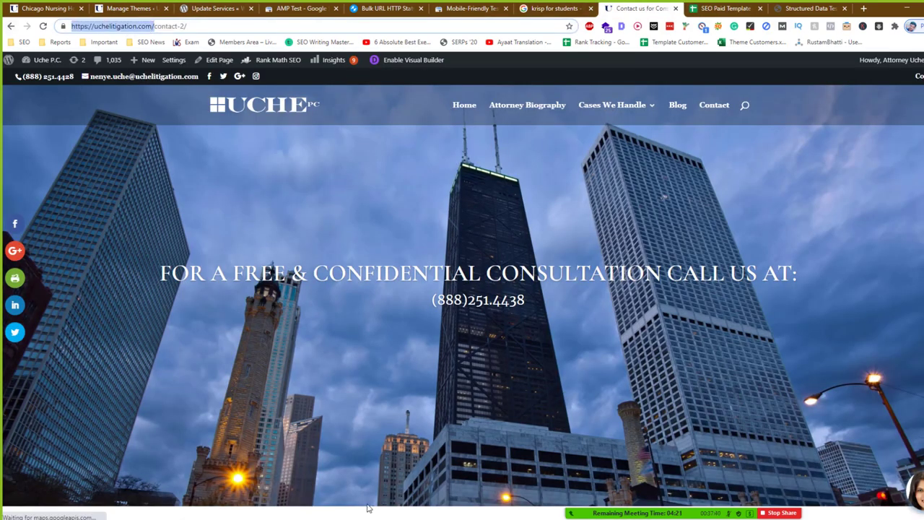
{"action": "key", "text": "alt+Tab"}
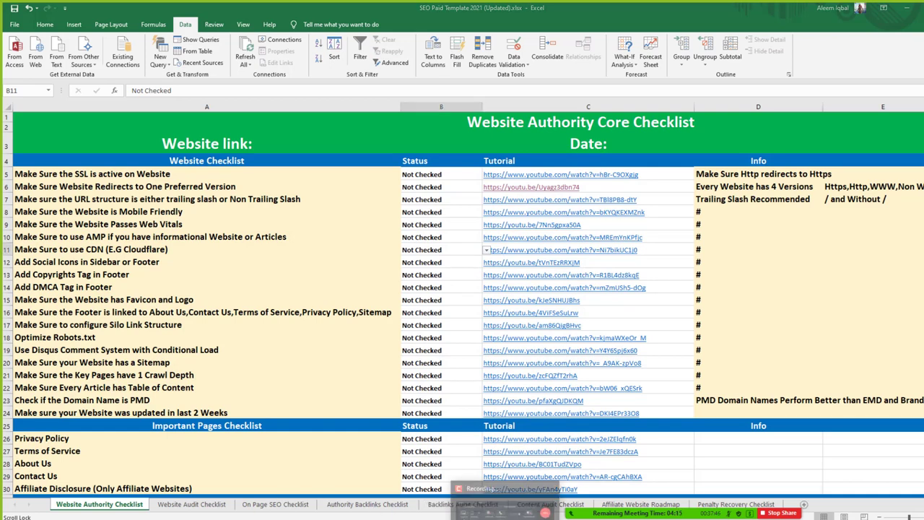
Step: Start Screaming Frog SEO Spider 14.0 from the Windows taskbar
{"action": "left_click", "coordinate": [506, 495]}
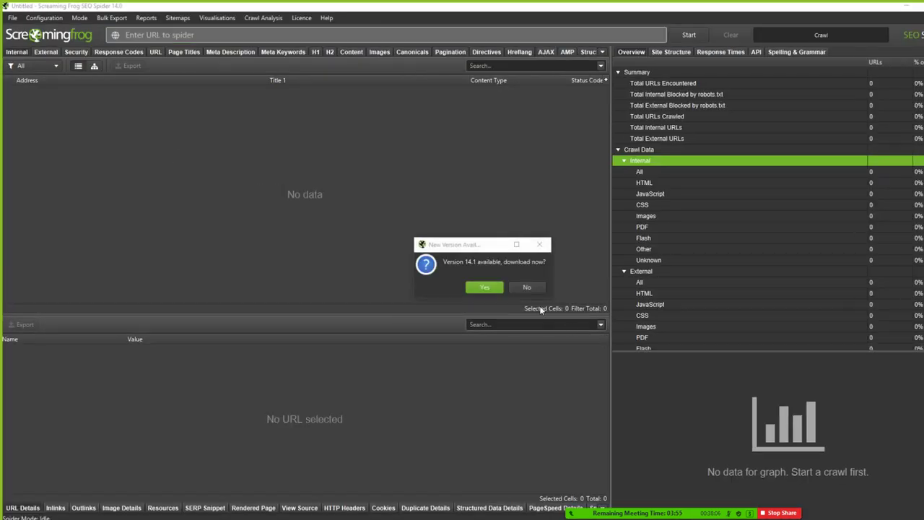
{"action": "left_click", "coordinate": [528, 288]}
{"action": "key", "text": "ctrl+v"}
{"action": "left_click", "coordinate": [691, 35]}
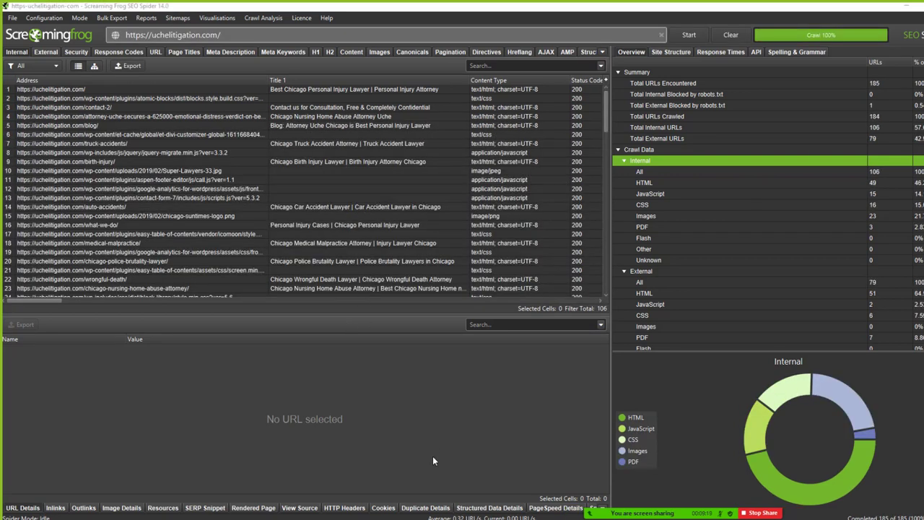
{"action": "key", "text": "alt+Tab"}
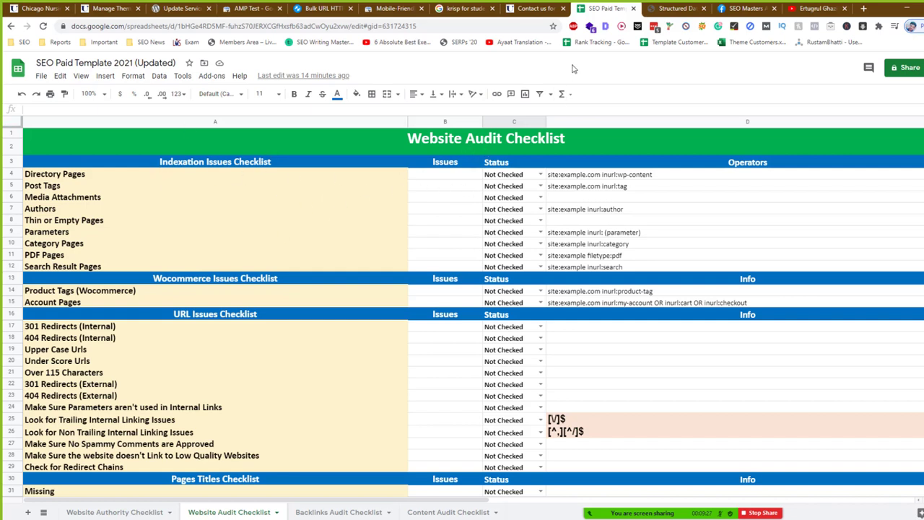
Step: Copy the site URL, rearrange the browser tabs and open google.com
{"action": "left_click", "coordinate": [526, 10]}
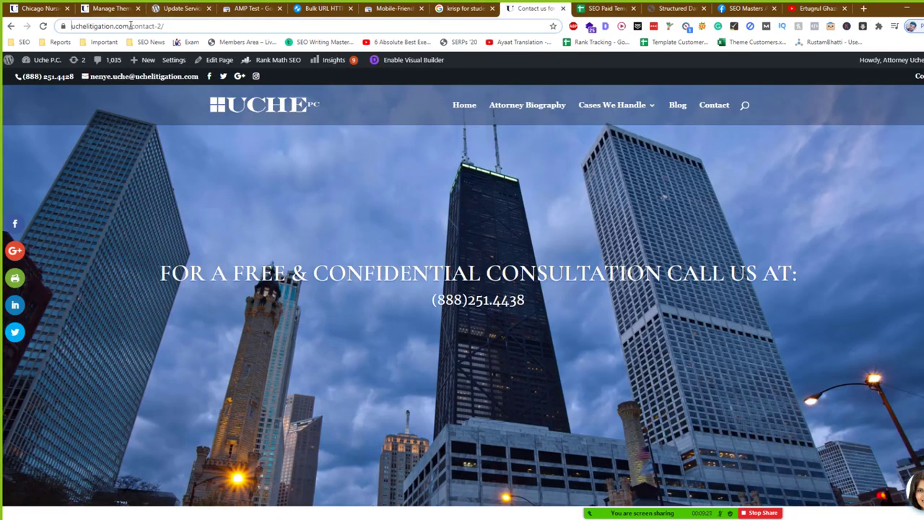
{"action": "left_click_drag", "start_coordinate": [130, 26], "coordinate": [13, 27]}
{"action": "key", "text": "ctrl+c"}
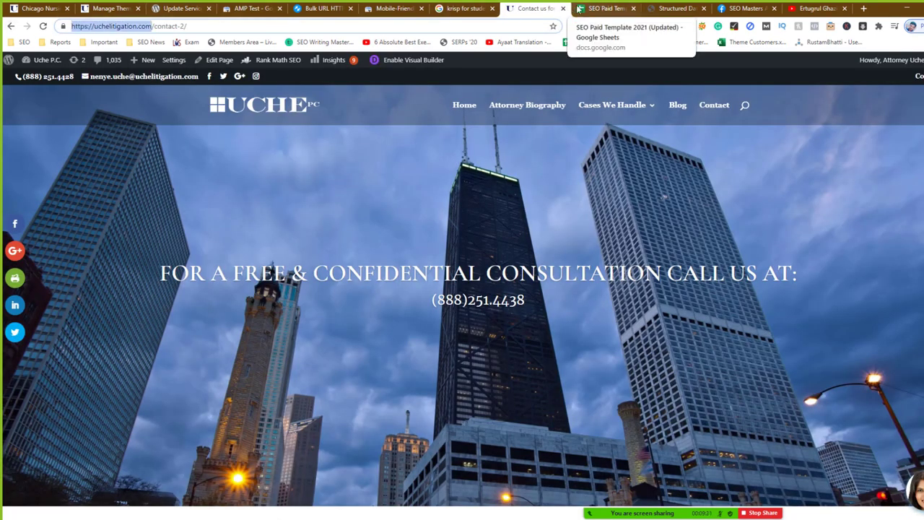
{"action": "left_click_drag", "start_coordinate": [538, 8], "coordinate": [816, 9]}
{"action": "key", "text": "ctrl+t"}
{"action": "type", "text": "go"}
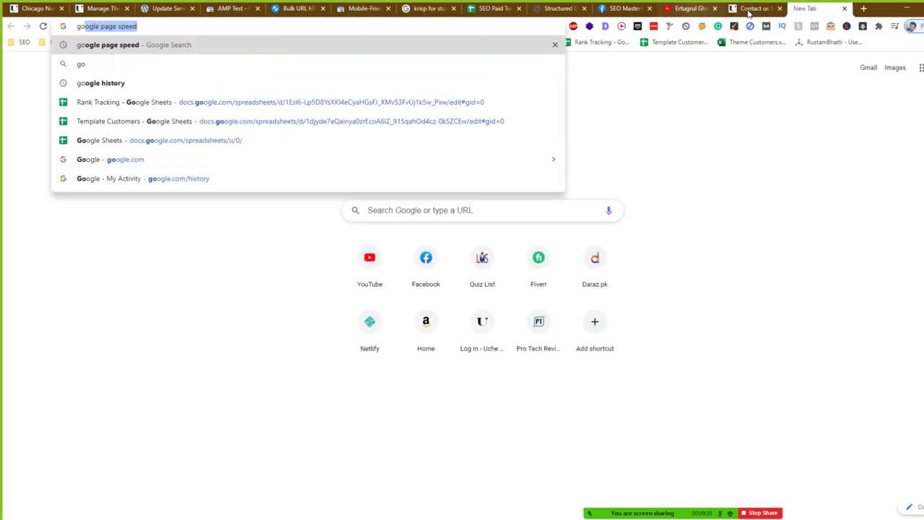
{"action": "key", "text": "BackSpace"}
{"action": "key", "text": "Down"}
{"action": "key", "text": "Down"}
{"action": "key", "text": "Down"}
{"action": "key", "text": "Down"}
{"action": "key", "text": "Down"}
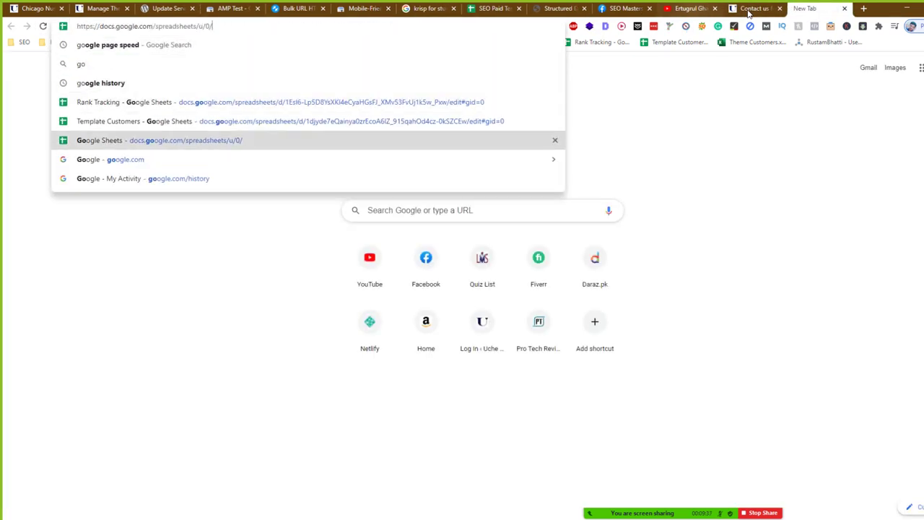
{"action": "key", "text": "Return"}
{"action": "key", "text": "ctrl+w"}
{"action": "left_click_drag", "start_coordinate": [491, 8], "coordinate": [767, 6]}
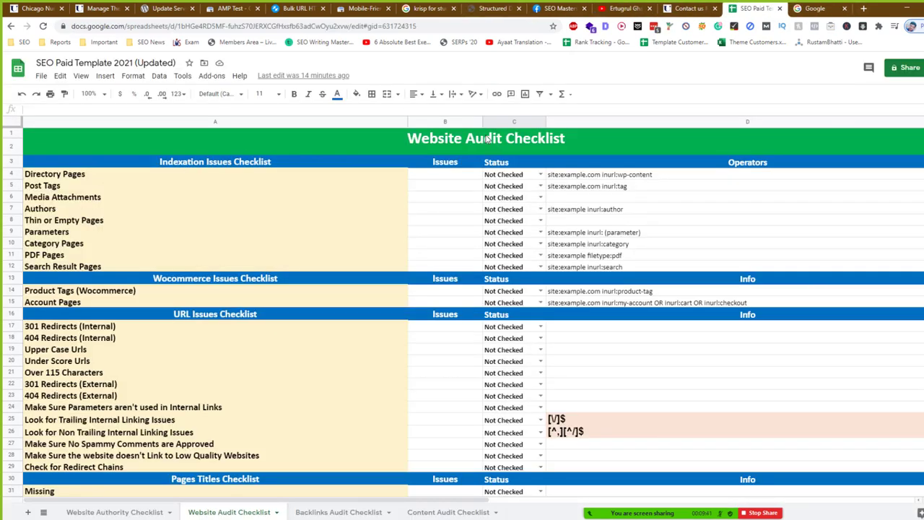
Step: Search Google with site: for the site's wp-content URLs, which returns no results
{"action": "left_click", "coordinate": [821, 13]}
{"action": "key", "text": "ctrl+v"}
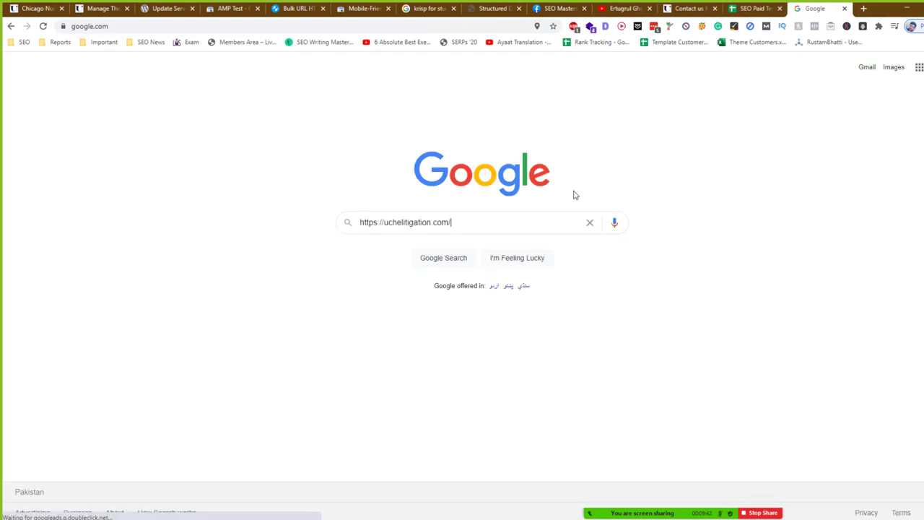
{"action": "key", "text": "ctrl+a"}
{"action": "type", "text": "site:"}
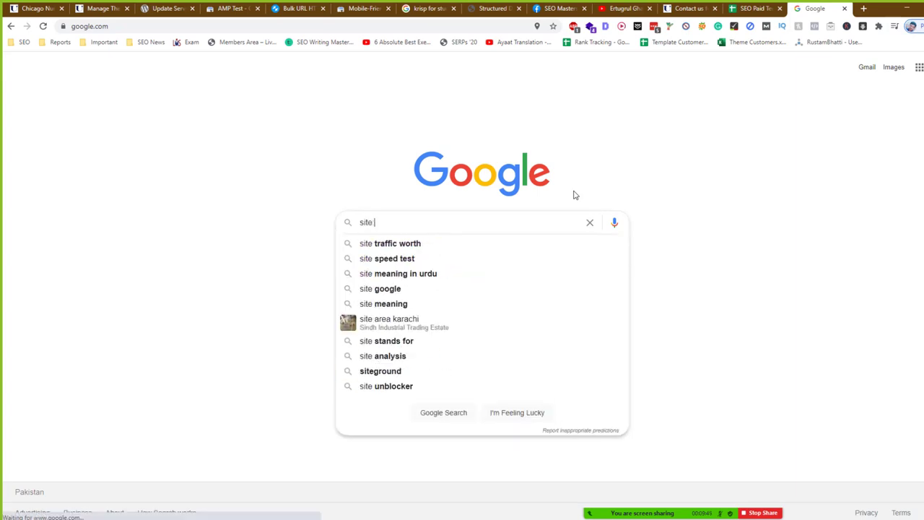
{"action": "key", "text": "ctrl+v"}
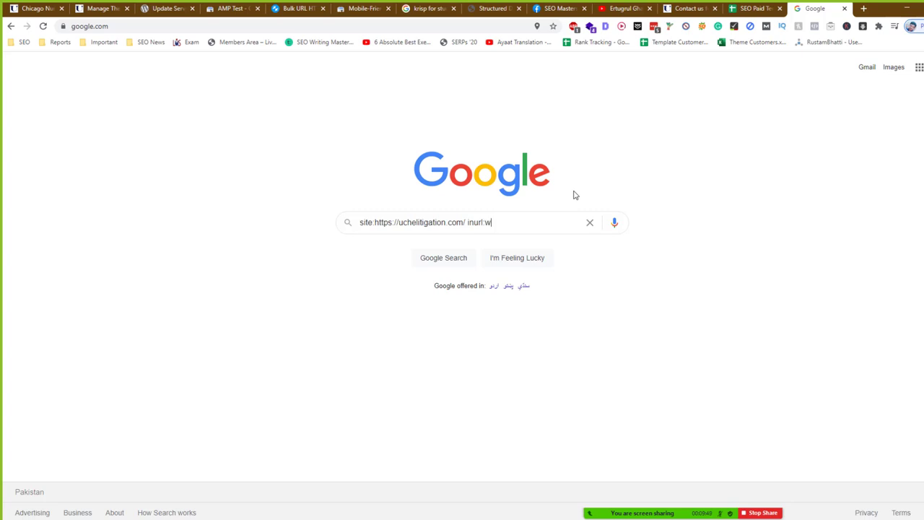
{"action": "key", "text": "Return"}
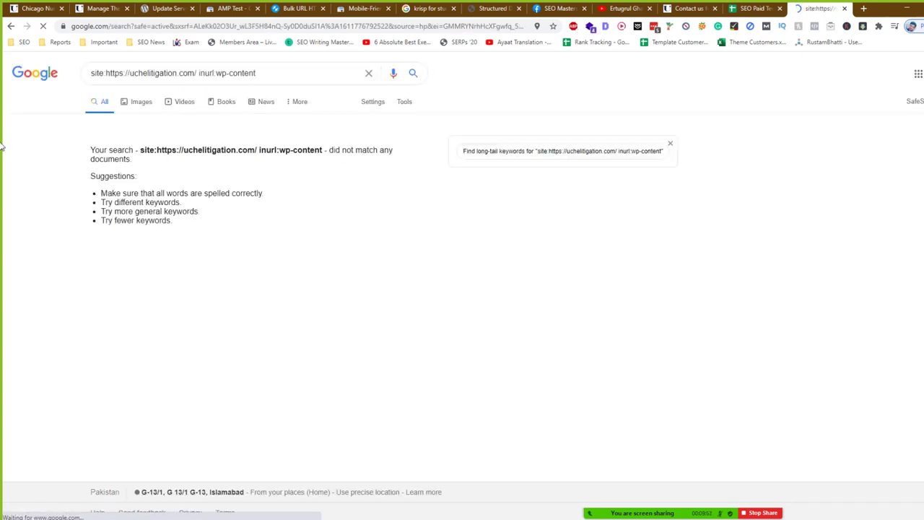
{"action": "left_click_drag", "start_coordinate": [39, 154], "coordinate": [369, 284]}
{"action": "left_click", "coordinate": [317, 244]}
{"action": "triple_click", "coordinate": [316, 244]}
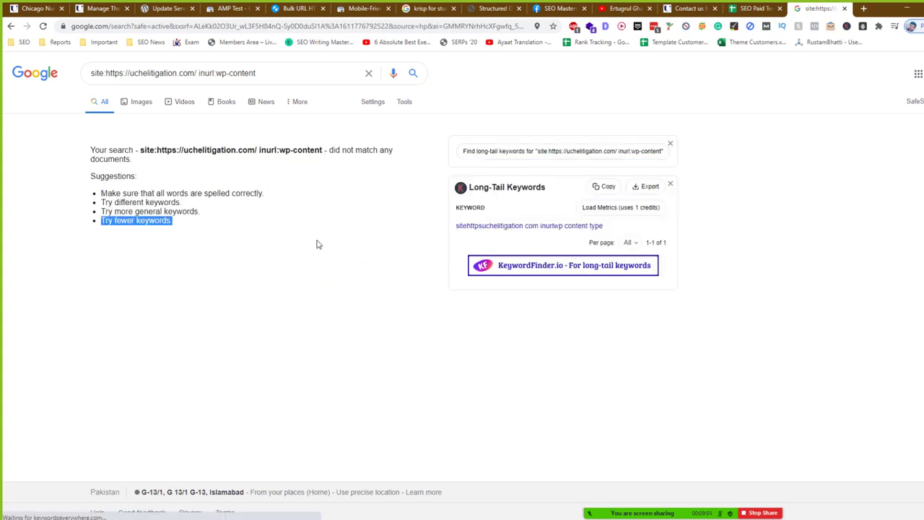
Step: Record 0 issues and Pass for Directory Pages
{"action": "left_click", "coordinate": [755, 8]}
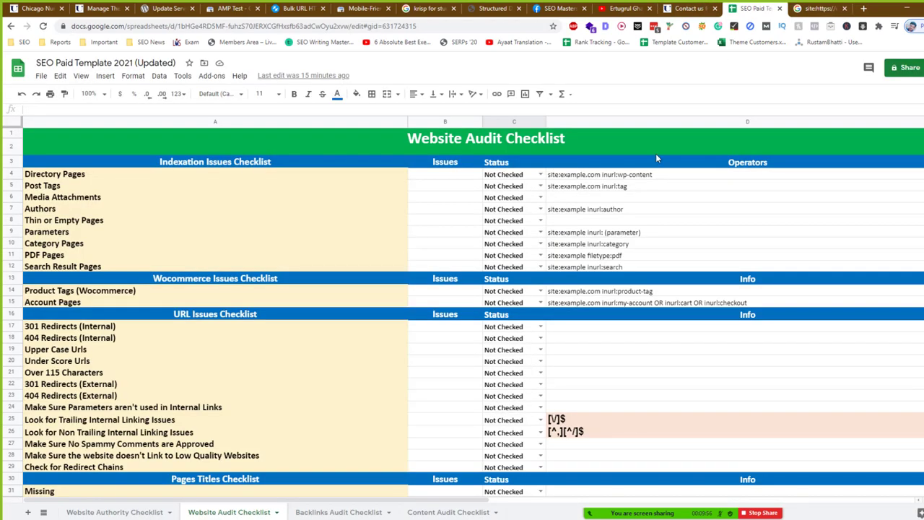
{"action": "left_click", "coordinate": [541, 175]}
{"action": "left_click", "coordinate": [530, 188]}
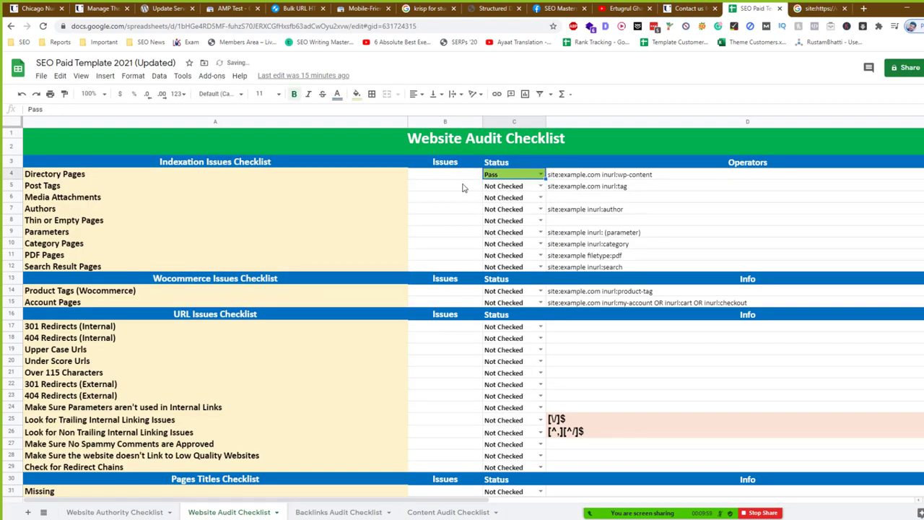
{"action": "left_click", "coordinate": [452, 178]}
{"action": "type", "text": "0"}
{"action": "key", "text": "Return"}
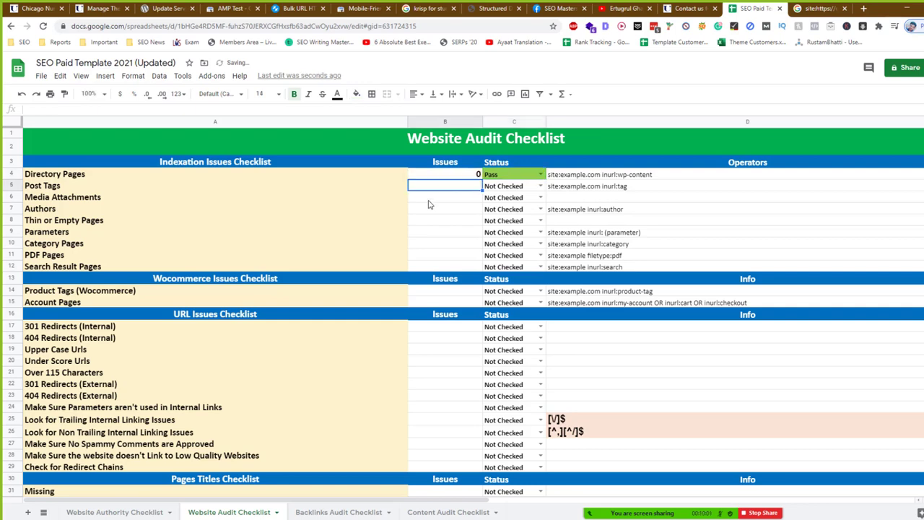
Step: Change the search to site: inurl:tag and run it
{"action": "left_click", "coordinate": [819, 8]}
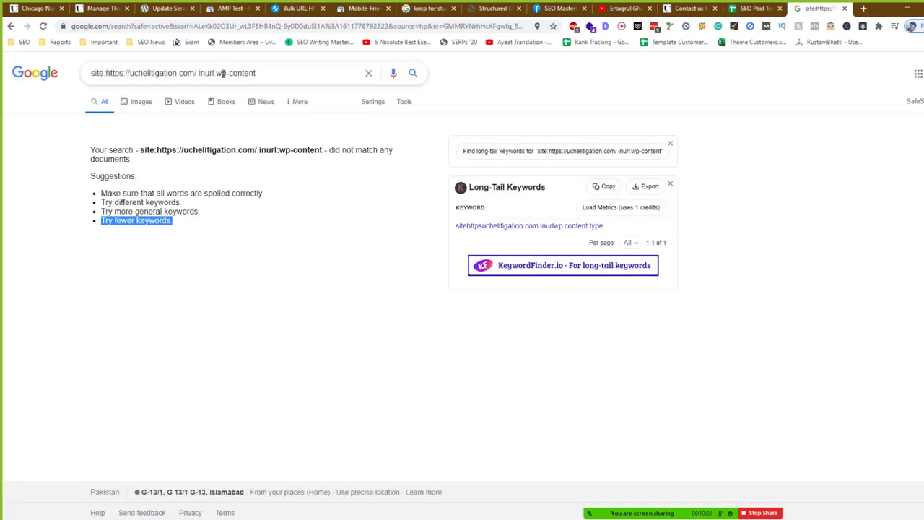
{"action": "left_click_drag", "start_coordinate": [218, 73], "coordinate": [309, 73]}
{"action": "key", "text": "BackSpace"}
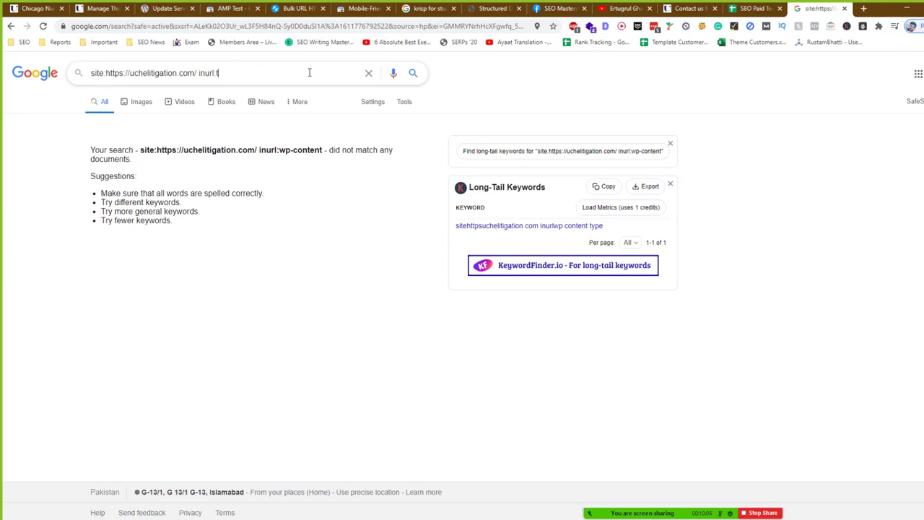
{"action": "type", "text": "tag"}
{"action": "key", "text": "Return"}
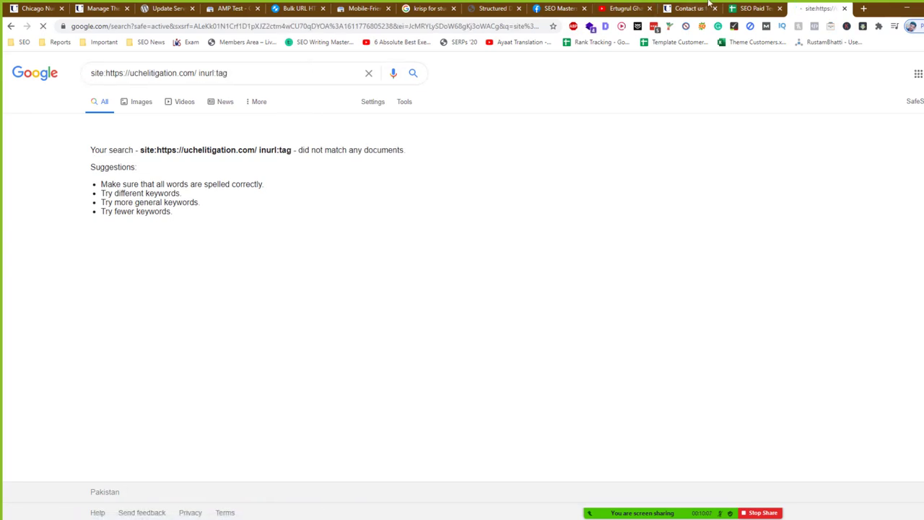
Step: Record 0 issues and Pass for Post Tags
{"action": "left_click", "coordinate": [735, 8]}
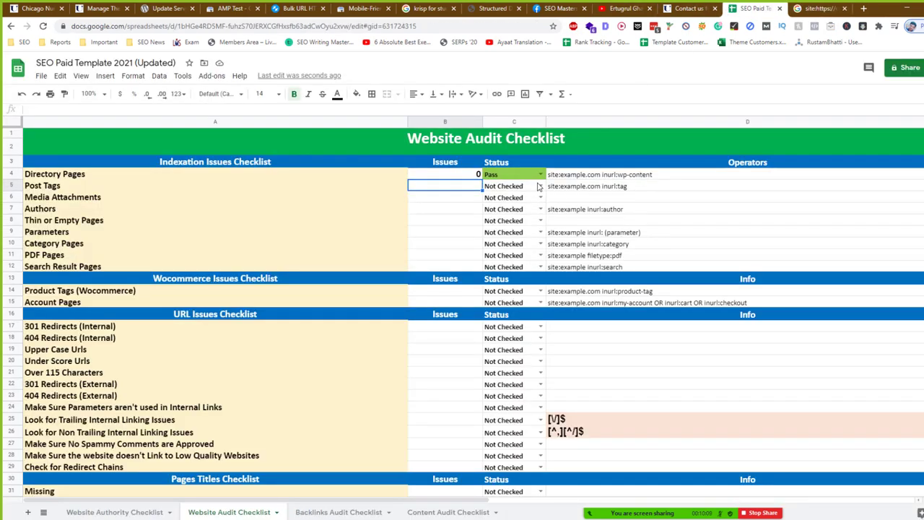
{"action": "type", "text": "0"}
{"action": "left_click", "coordinate": [539, 187]}
{"action": "left_click", "coordinate": [508, 209]}
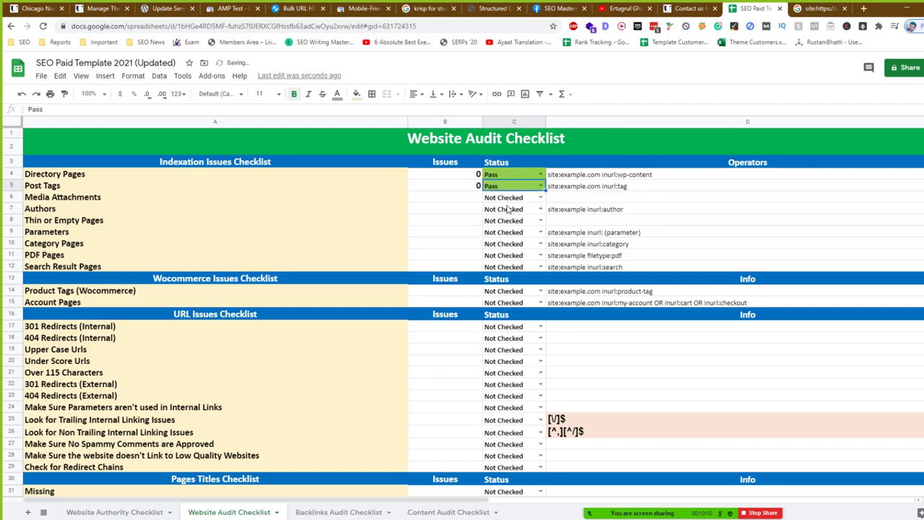
{"action": "left_click", "coordinate": [465, 202]}
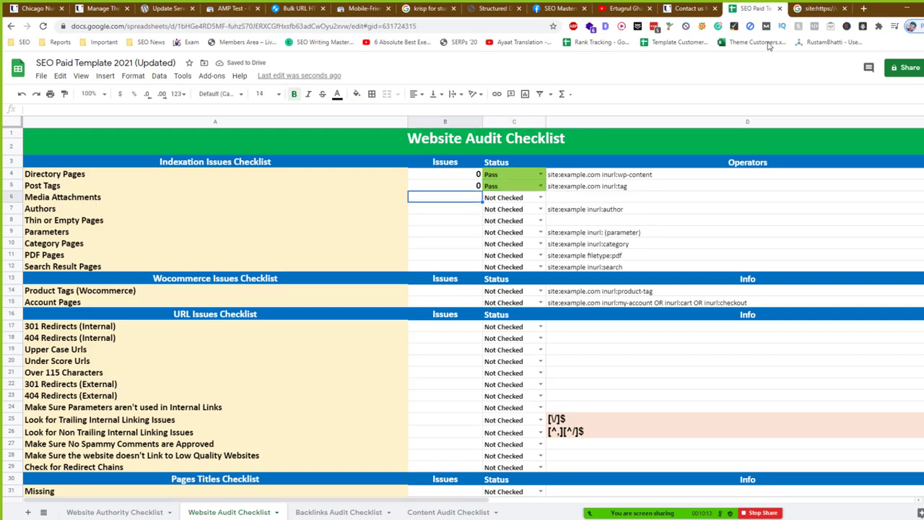
{"action": "left_click", "coordinate": [820, 8]}
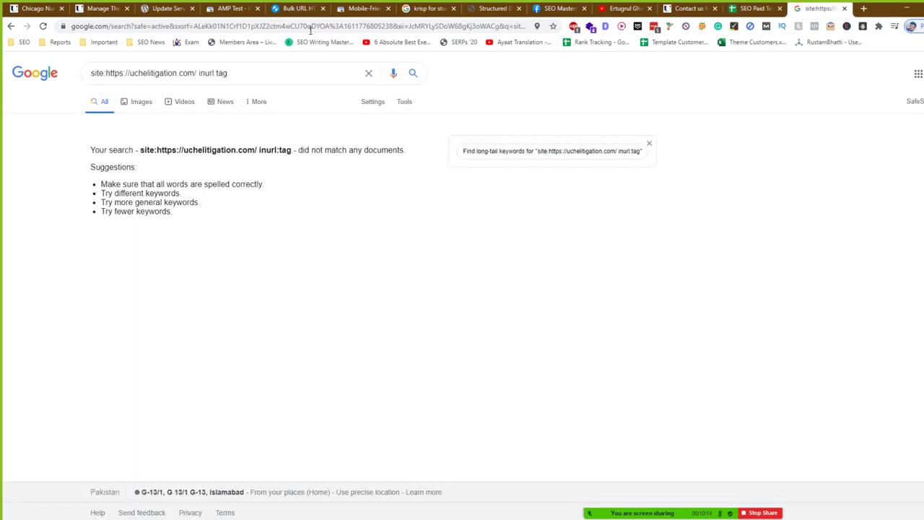
Step: Search site: alone and review the site's 24 indexed pages
{"action": "left_click", "coordinate": [200, 73]}
{"action": "key", "text": "shift+End"}
{"action": "key", "text": "BackSpace"}
{"action": "key", "text": "Return"}
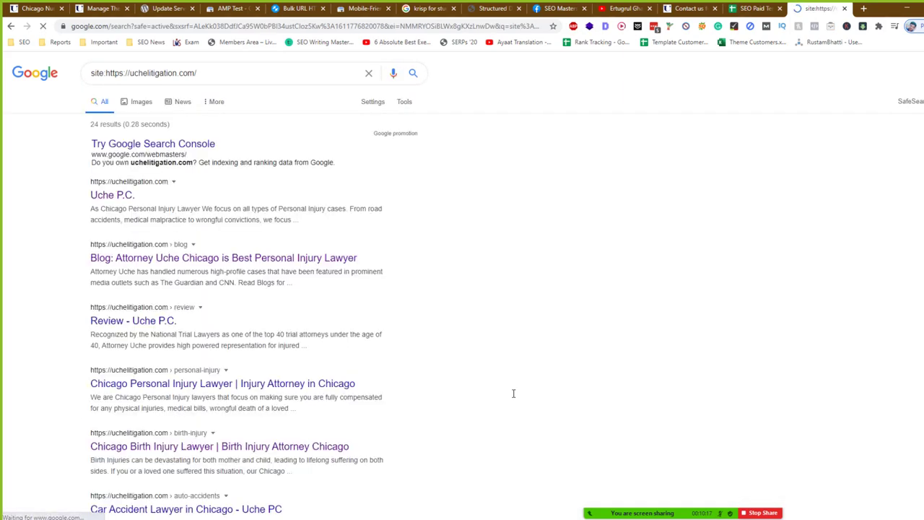
{"action": "scroll", "coordinate": [473, 365], "scroll_direction": "down", "scroll_amount": 6}
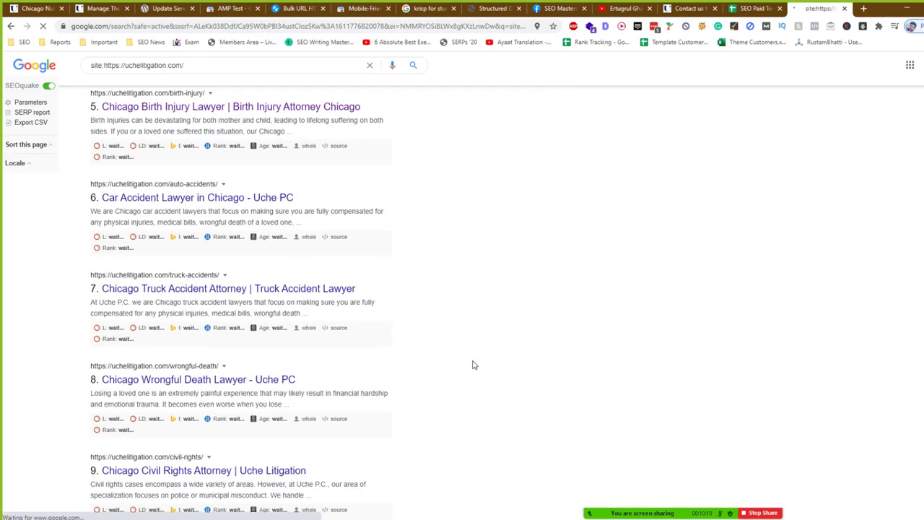
{"action": "scroll", "coordinate": [473, 365], "scroll_direction": "down", "scroll_amount": 13}
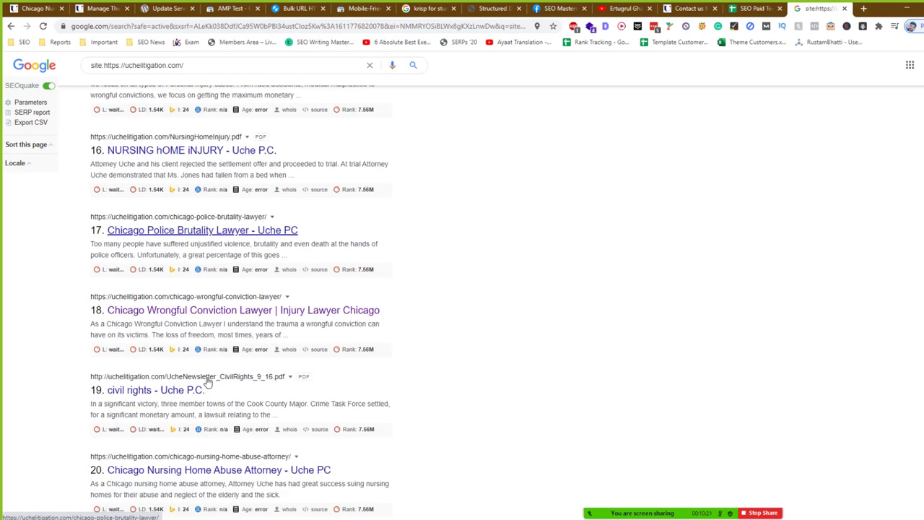
{"action": "scroll", "coordinate": [207, 382], "scroll_direction": "down", "scroll_amount": 5}
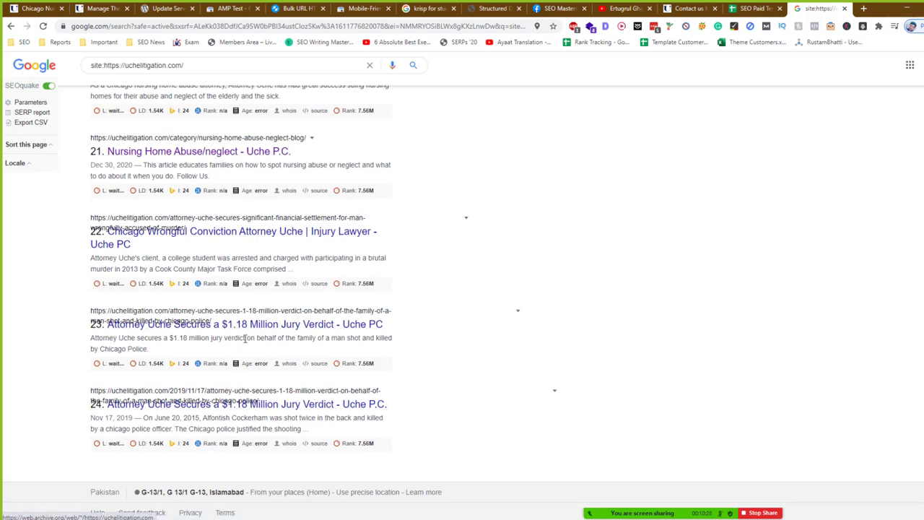
{"action": "scroll", "coordinate": [247, 324], "scroll_direction": "up", "scroll_amount": 2}
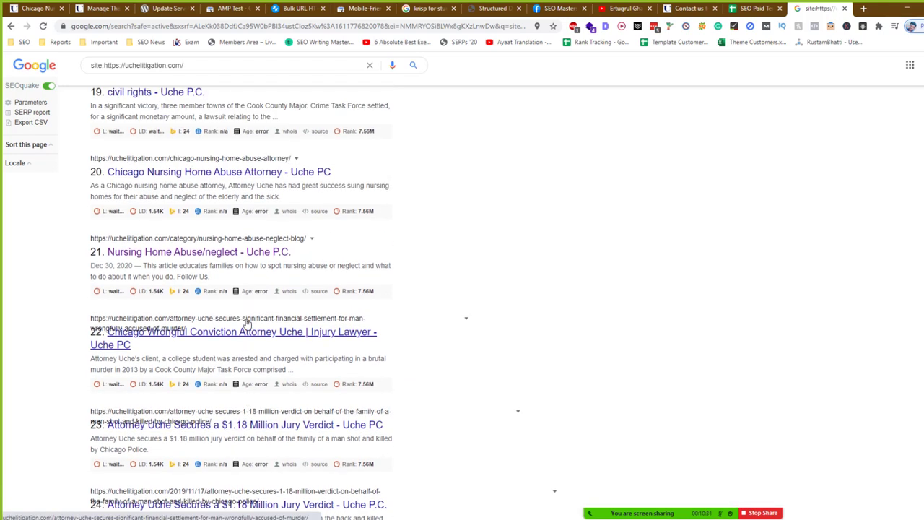
{"action": "scroll", "coordinate": [249, 424], "scroll_direction": "up", "scroll_amount": 6}
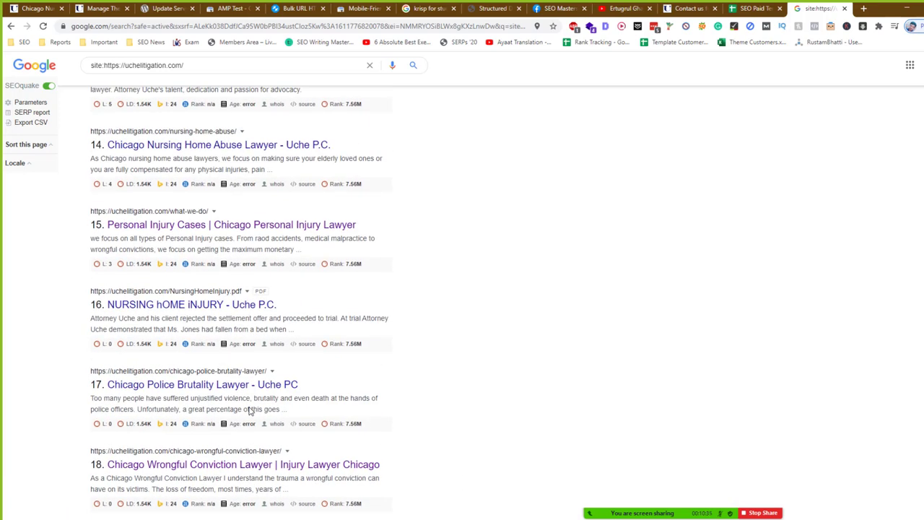
{"action": "scroll", "coordinate": [249, 409], "scroll_direction": "up", "scroll_amount": 13}
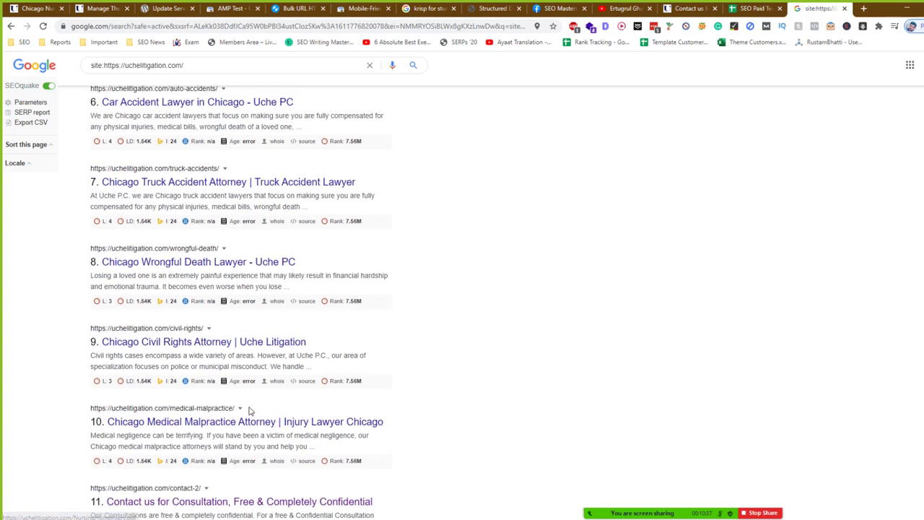
{"action": "scroll", "coordinate": [250, 411], "scroll_direction": "up", "scroll_amount": 2}
Step: Record 0 issues and Pass for Media Attachments
{"action": "left_click", "coordinate": [755, 8]}
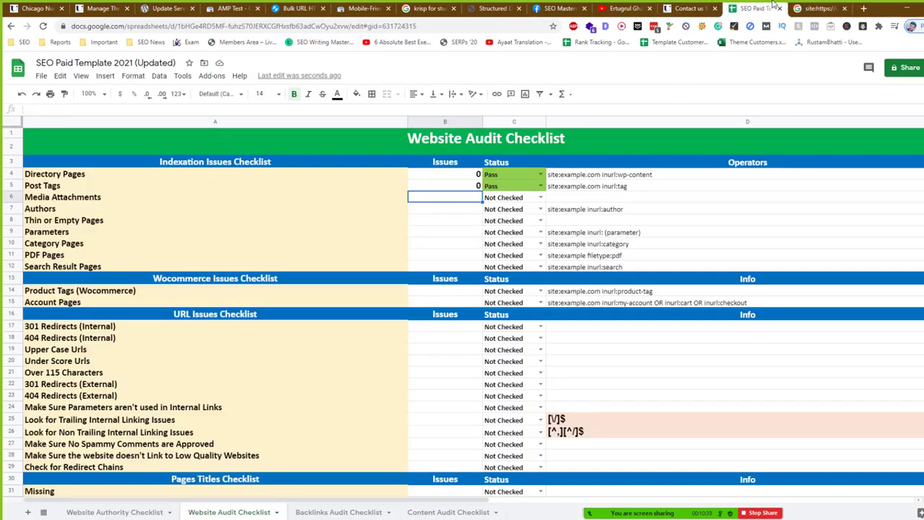
{"action": "left_click", "coordinate": [540, 198]}
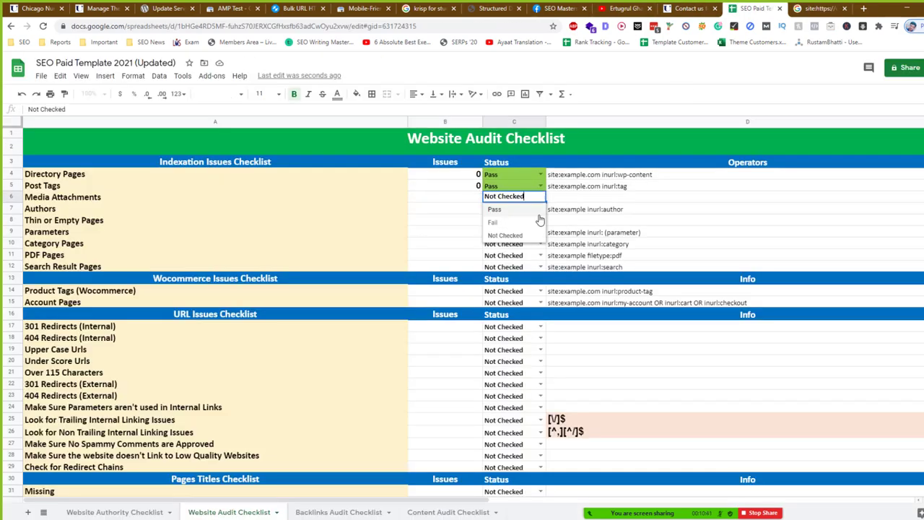
{"action": "left_click", "coordinate": [528, 212]}
{"action": "key", "text": "Left"}
{"action": "type", "text": "0"}
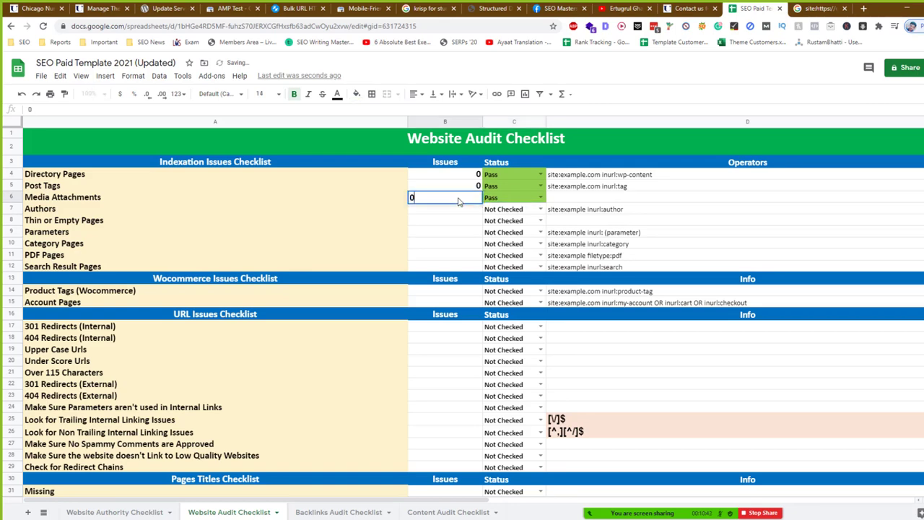
{"action": "key", "text": "Return"}
Step: Search the site for inurl:author pages and record 0 issues and Pass for Authors
{"action": "left_click", "coordinate": [819, 9]}
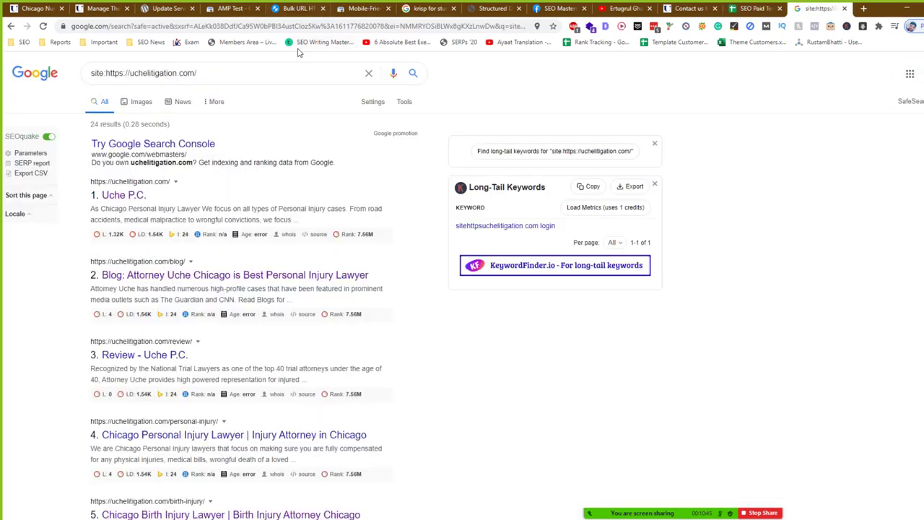
{"action": "left_click", "coordinate": [300, 72]}
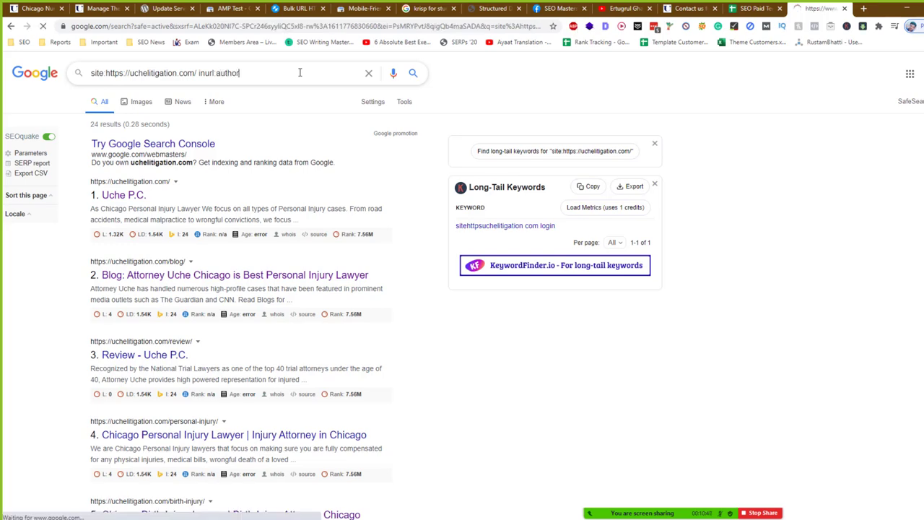
{"action": "key", "text": "Return"}
{"action": "left_click", "coordinate": [750, 8]}
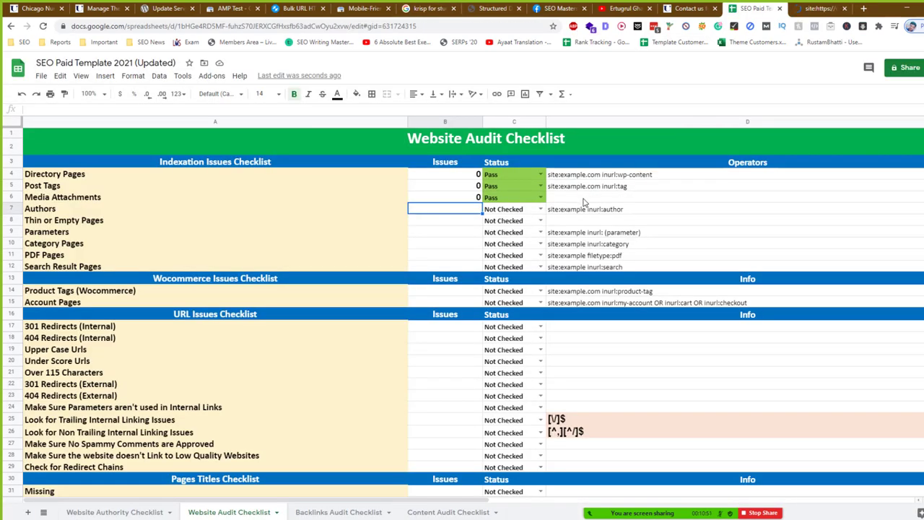
{"action": "type", "text": "0"}
{"action": "left_click", "coordinate": [540, 208]}
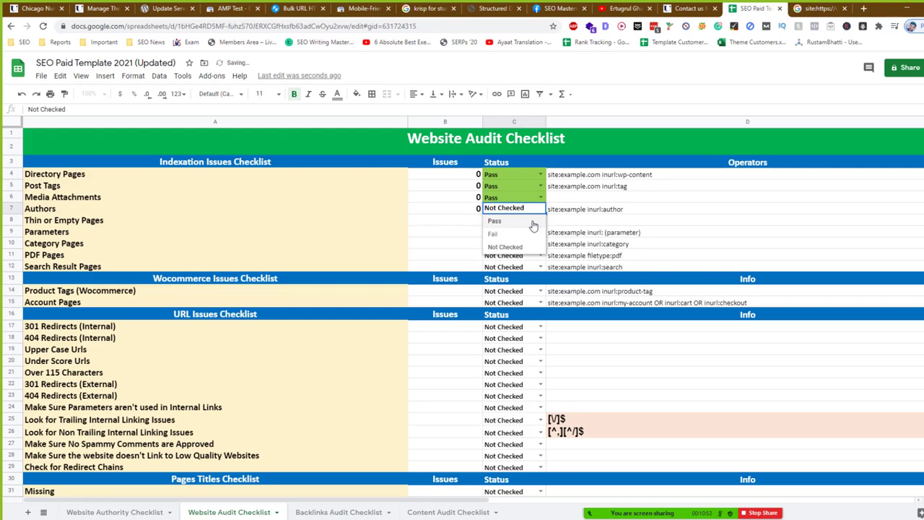
{"action": "left_click", "coordinate": [495, 221]}
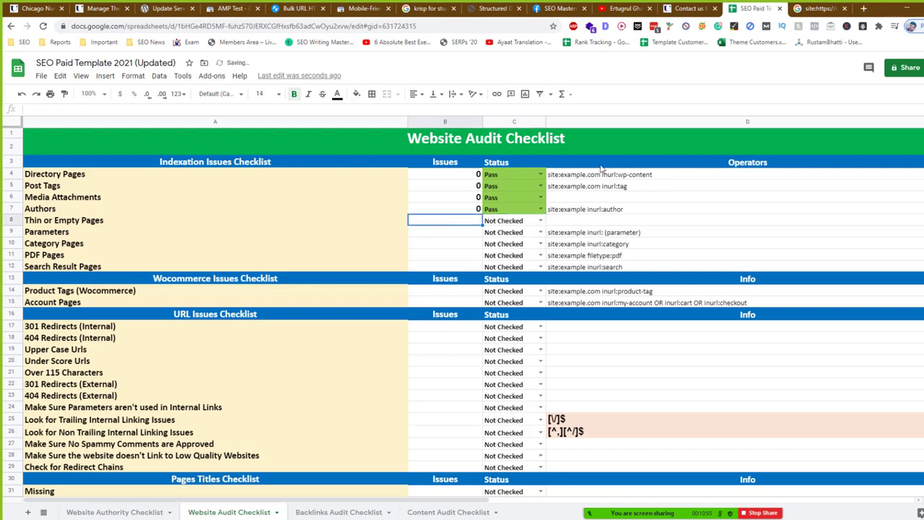
{"action": "left_click", "coordinate": [814, 6]}
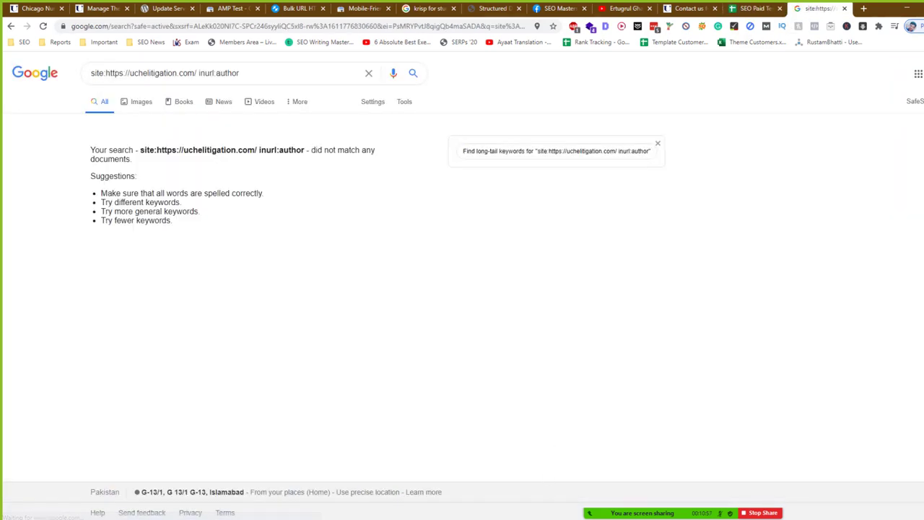
{"action": "key", "text": "alt+Tab"}
Step: Find the single low-content page in Screaming Frog and review the nursing home abuse article
{"action": "scroll", "coordinate": [858, 154], "scroll_direction": "down", "scroll_amount": 15}
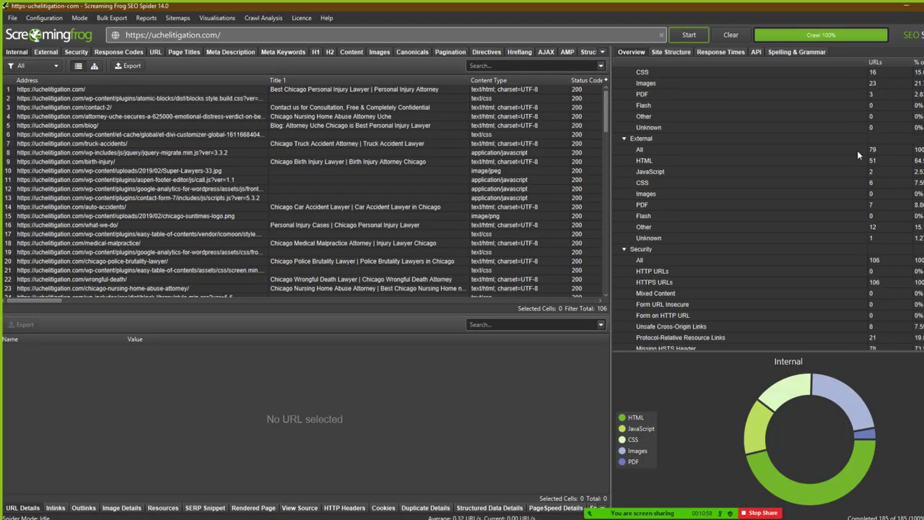
{"action": "scroll", "coordinate": [858, 154], "scroll_direction": "down", "scroll_amount": 3}
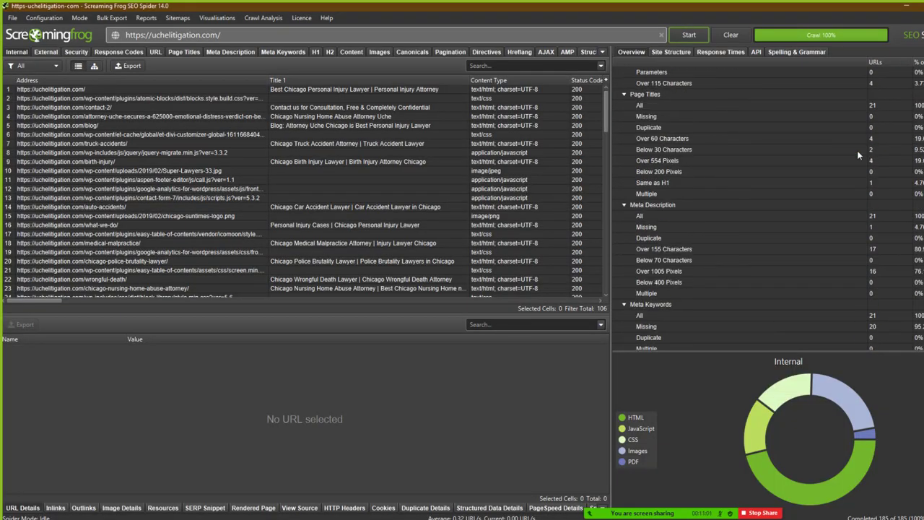
{"action": "left_click", "coordinate": [353, 53]}
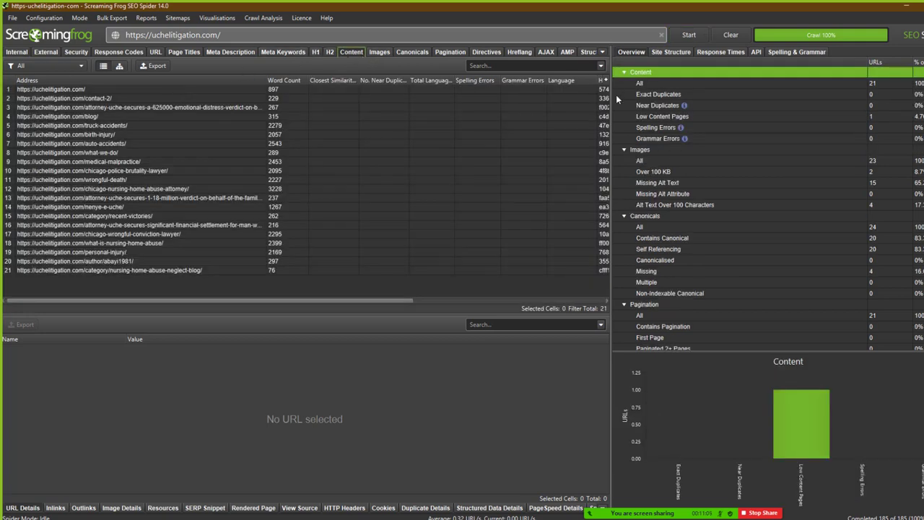
{"action": "left_click", "coordinate": [657, 117]}
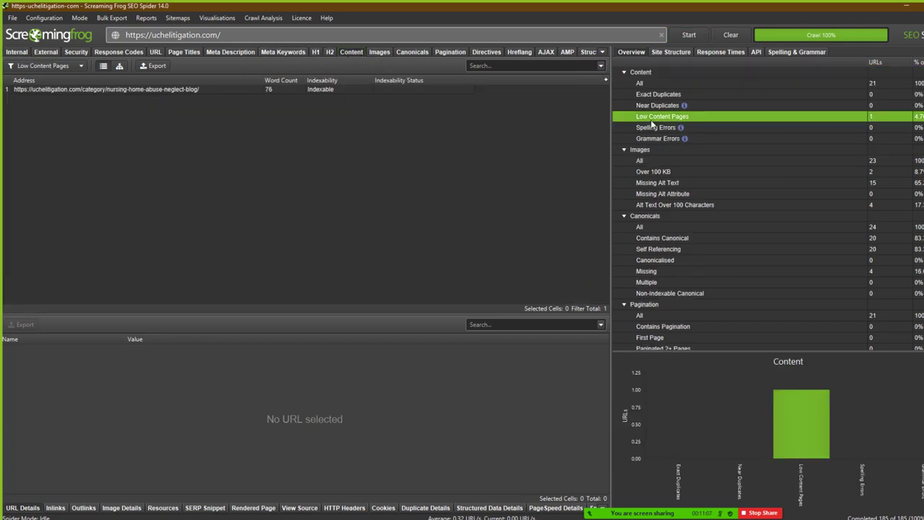
{"action": "left_click", "coordinate": [216, 90]}
{"action": "right_click", "coordinate": [245, 91]}
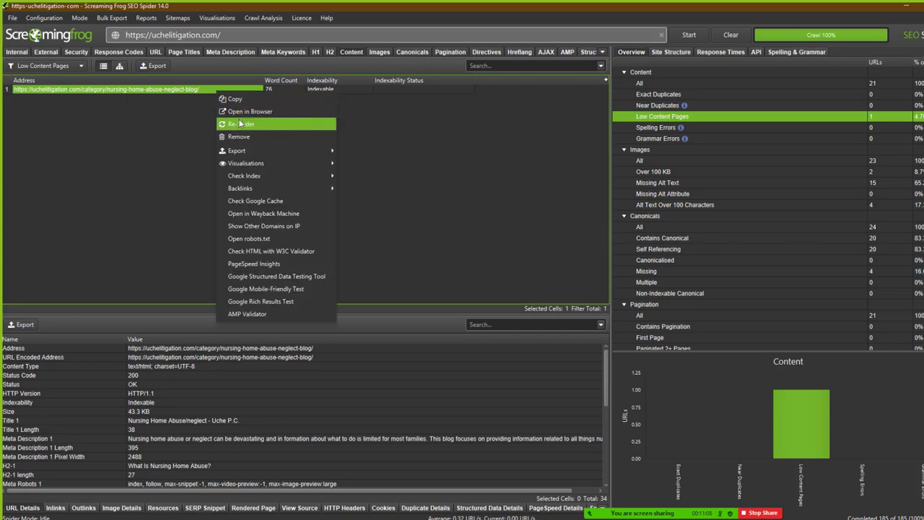
{"action": "left_click", "coordinate": [246, 123]}
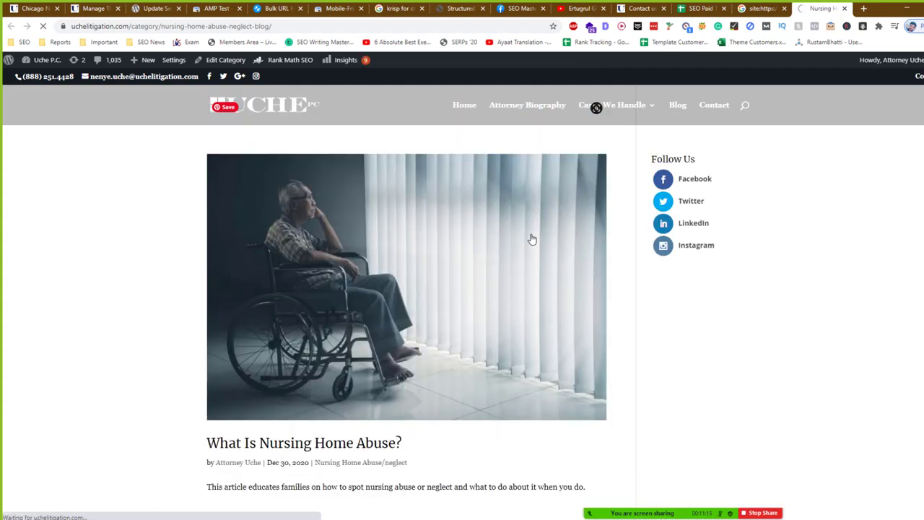
{"action": "left_click", "coordinate": [532, 239]}
{"action": "scroll", "coordinate": [150, 97], "scroll_direction": "down", "scroll_amount": 3}
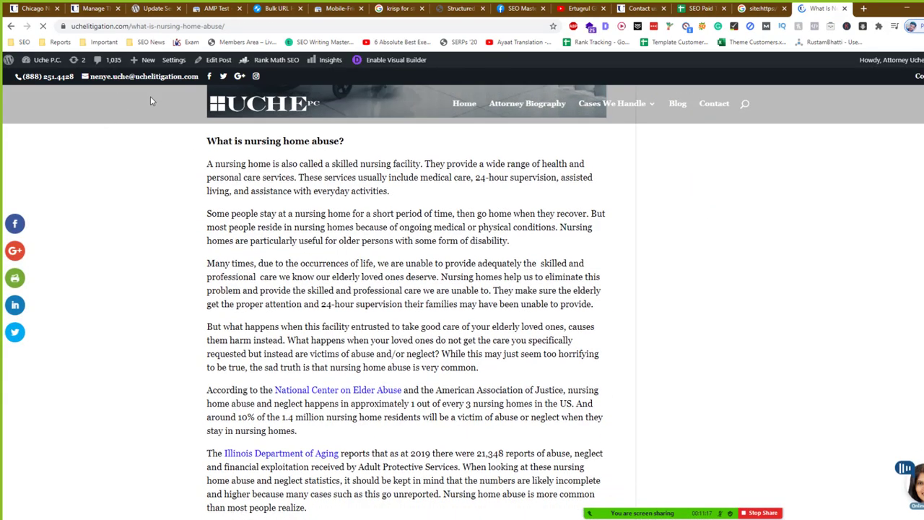
{"action": "scroll", "coordinate": [150, 97], "scroll_direction": "down", "scroll_amount": 5}
Step: Mark Thin or Empty Pages as Pass in the audit checklist
{"action": "left_click", "coordinate": [695, 9]}
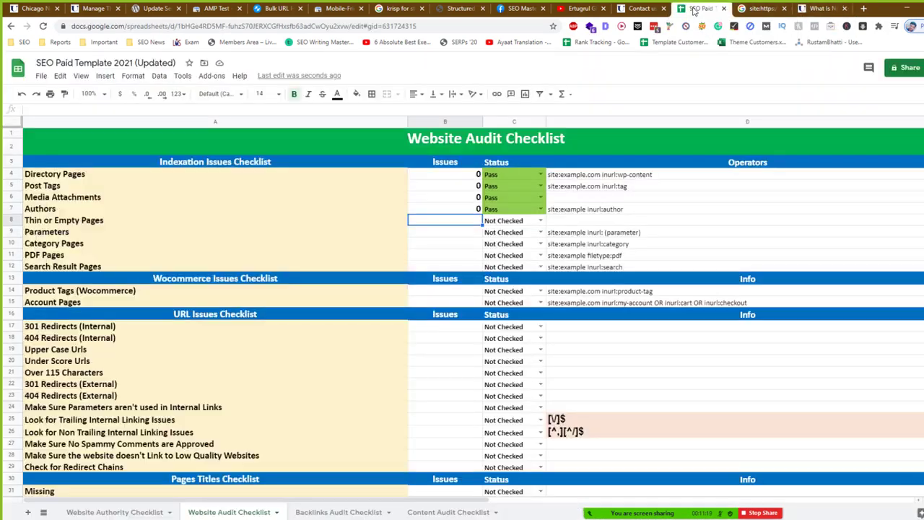
{"action": "left_click", "coordinate": [540, 221]}
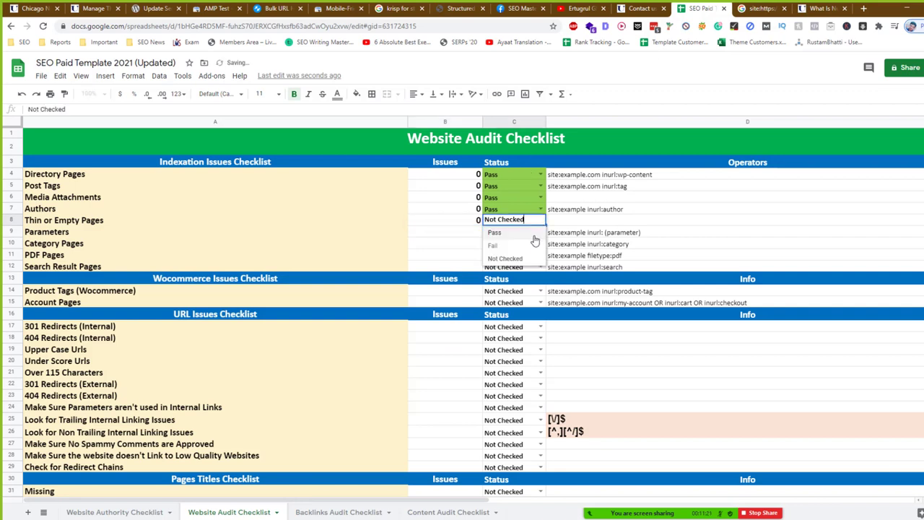
{"action": "left_click", "coordinate": [502, 233]}
{"action": "left_click", "coordinate": [475, 232]}
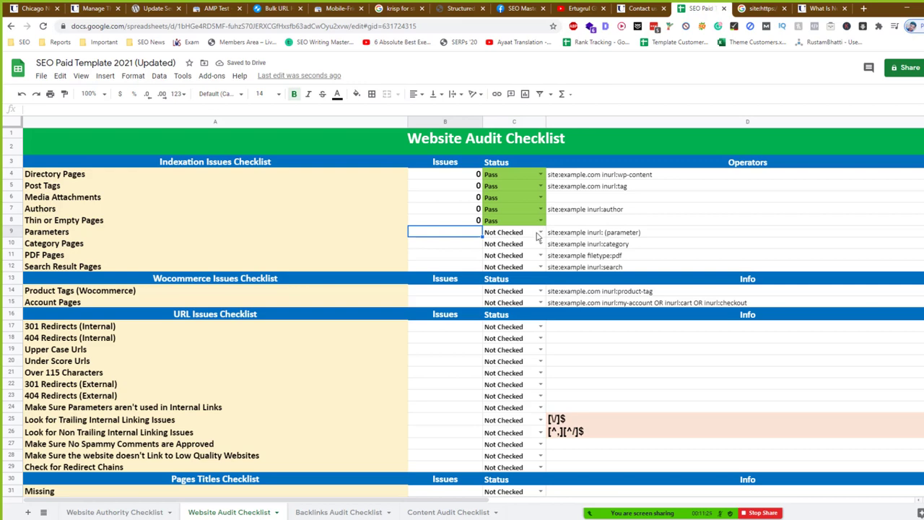
Step: Return to the site-wide Google search results for uchelitigation.com
{"action": "left_click", "coordinate": [760, 8]}
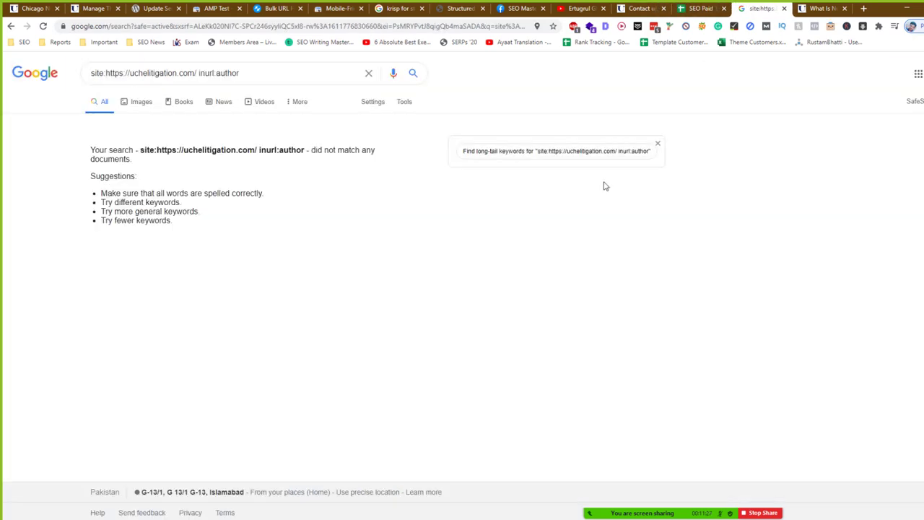
{"action": "left_click", "coordinate": [11, 26]}
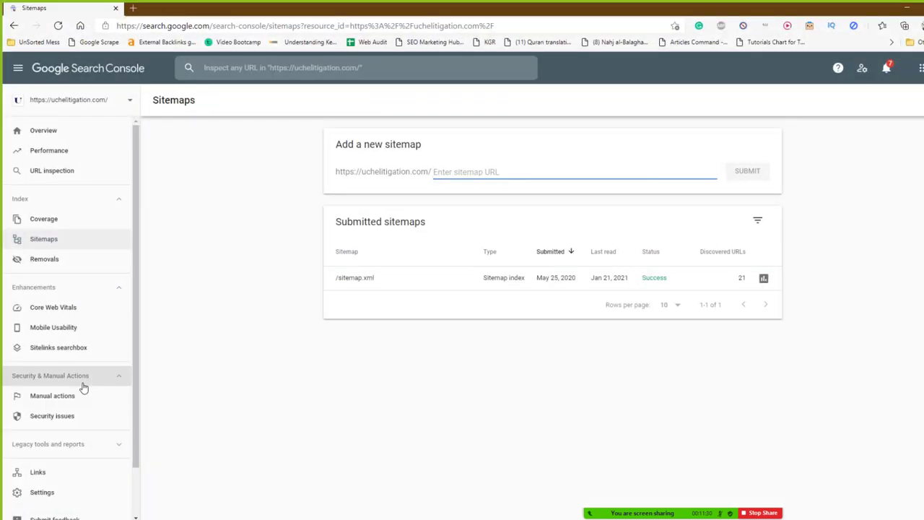
{"action": "scroll", "coordinate": [82, 384], "scroll_direction": "down", "scroll_amount": 2}
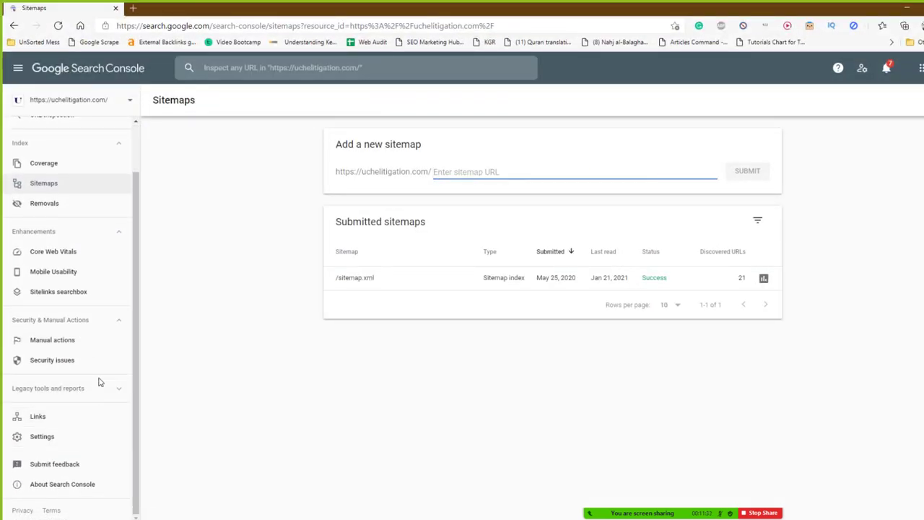
Step: Expand Legacy tools and reports in the Search Console sidebar and open URL parameters
{"action": "scroll", "coordinate": [97, 380], "scroll_direction": "up", "scroll_amount": 2}
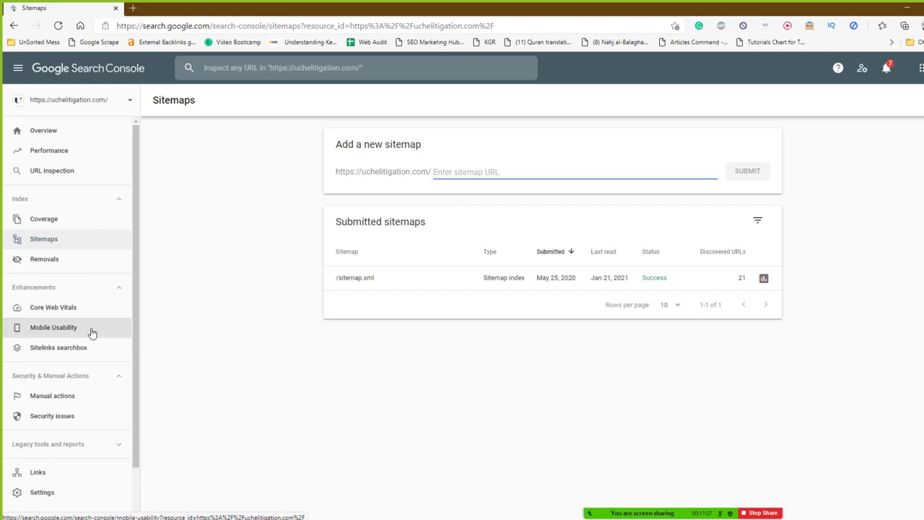
{"action": "scroll", "coordinate": [91, 347], "scroll_direction": "down", "scroll_amount": 1}
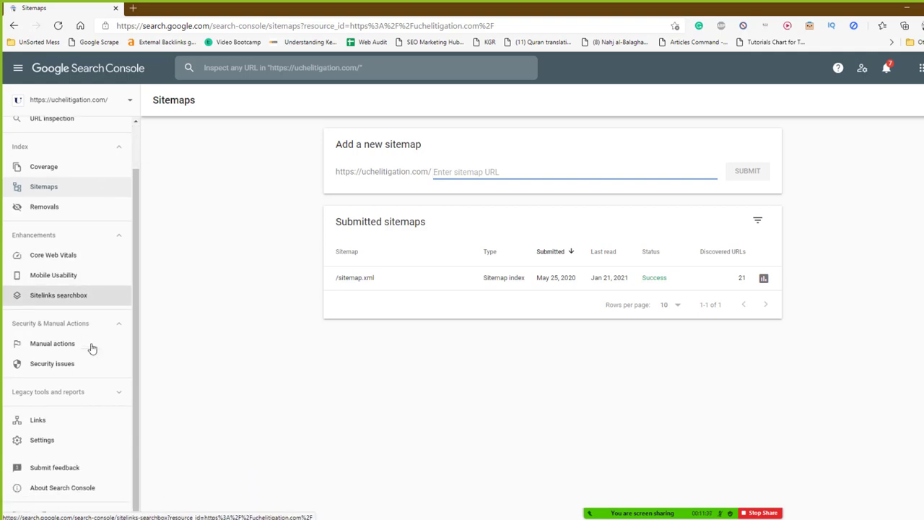
{"action": "left_click", "coordinate": [91, 390]}
{"action": "left_click", "coordinate": [90, 447]}
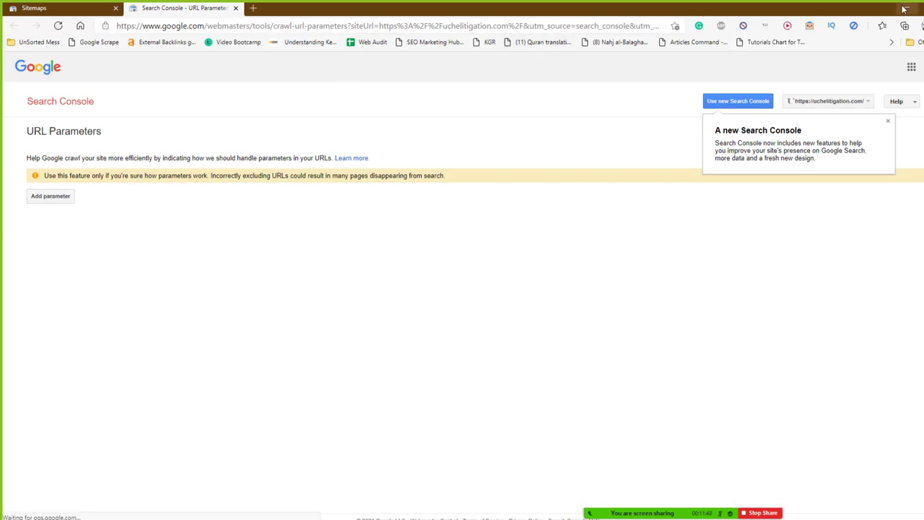
Step: Replace the browser address with the test parameter ?p=123
{"action": "key", "text": "alt+Tab"}
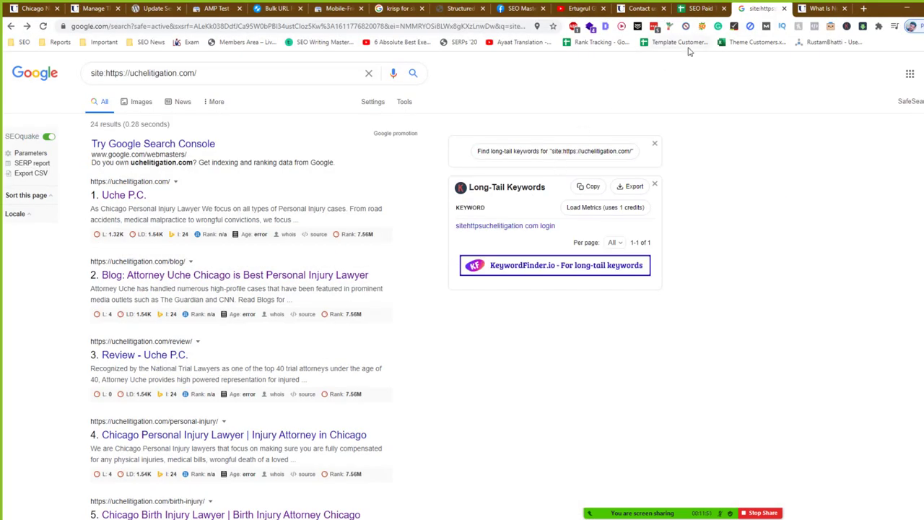
{"action": "scroll", "coordinate": [414, 323], "scroll_direction": "down", "scroll_amount": 5}
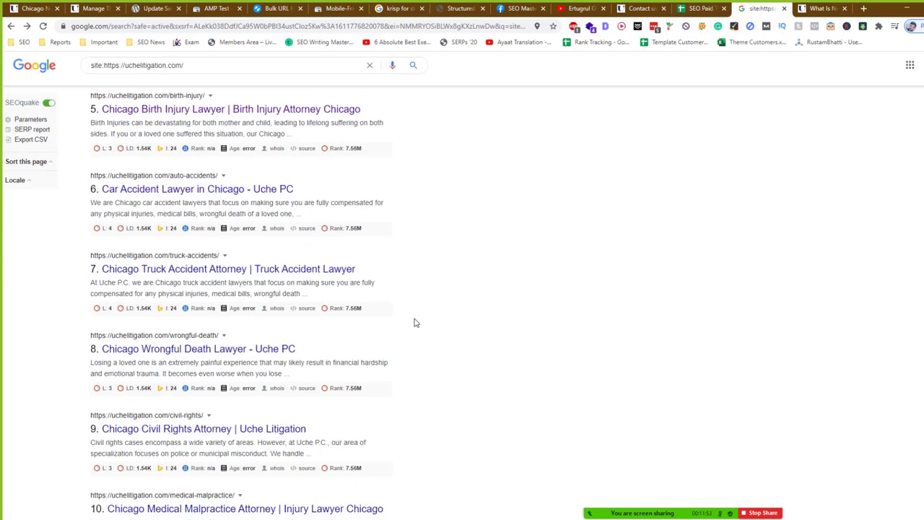
{"action": "scroll", "coordinate": [414, 323], "scroll_direction": "down", "scroll_amount": 18}
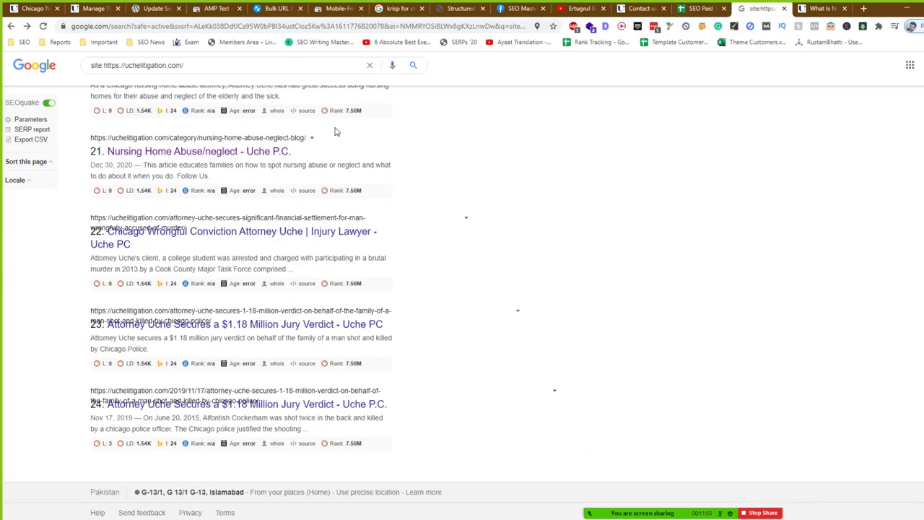
{"action": "left_click", "coordinate": [302, 28]}
{"action": "key", "text": "BackSpace"}
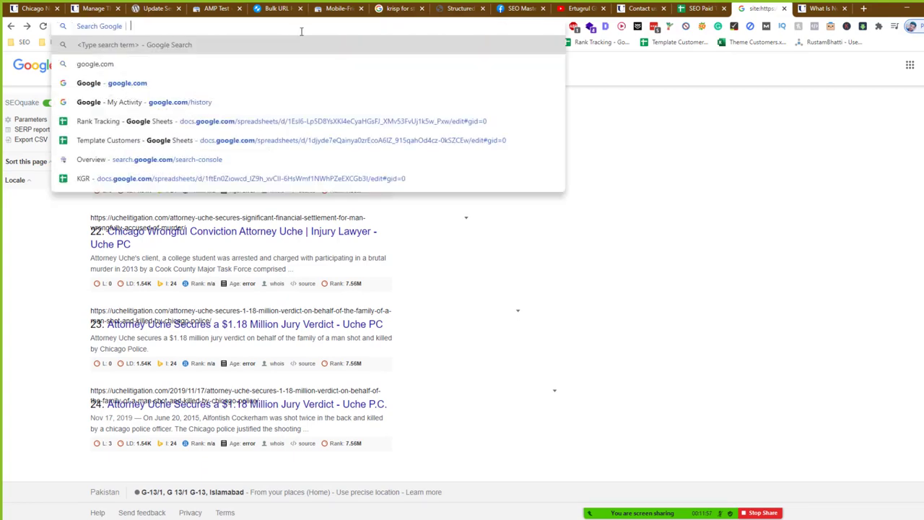
{"action": "type", "text": "?"}
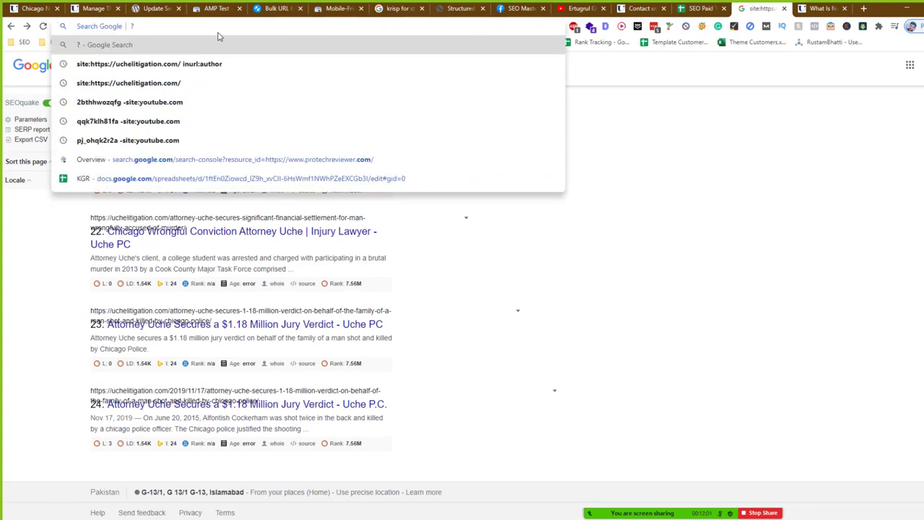
{"action": "type", "text": "p="}
{"action": "type", "text": "123"}
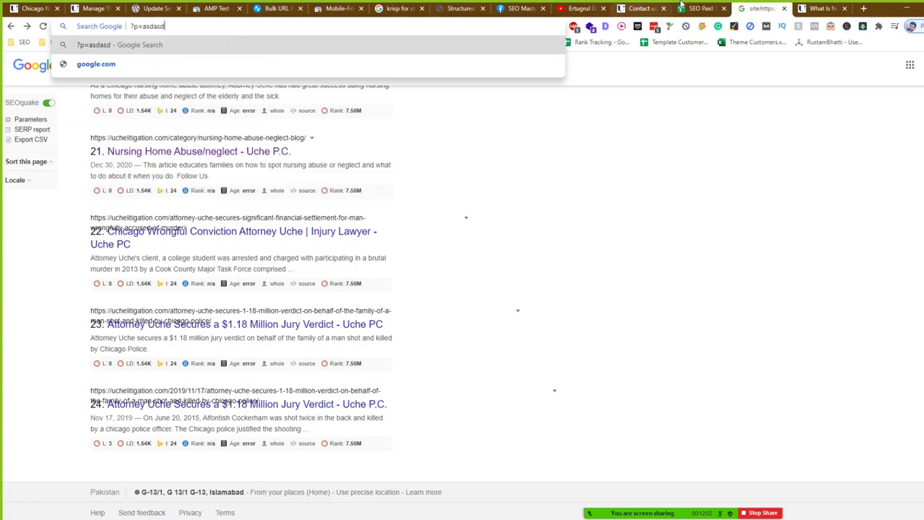
Step: Record 0 issues and a Pass status for the Parameters row
{"action": "left_click", "coordinate": [699, 8]}
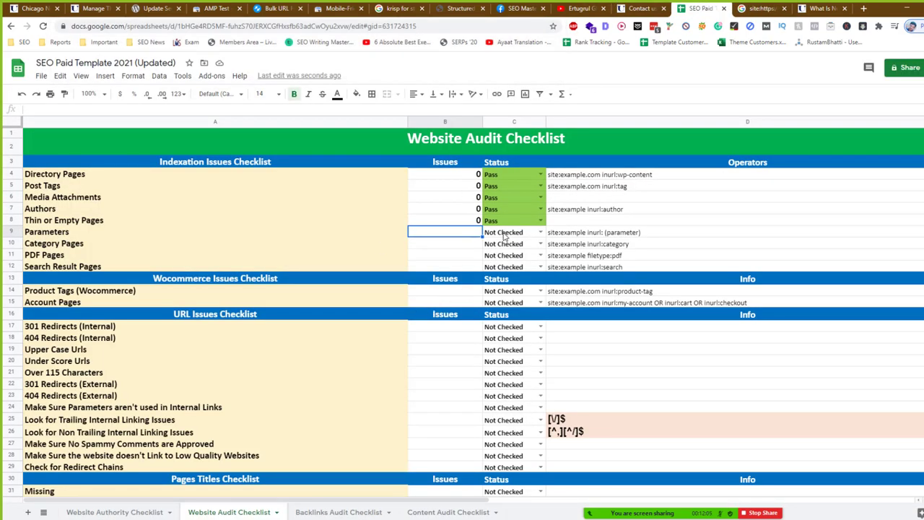
{"action": "type", "text": "0"}
{"action": "left_click", "coordinate": [540, 232]}
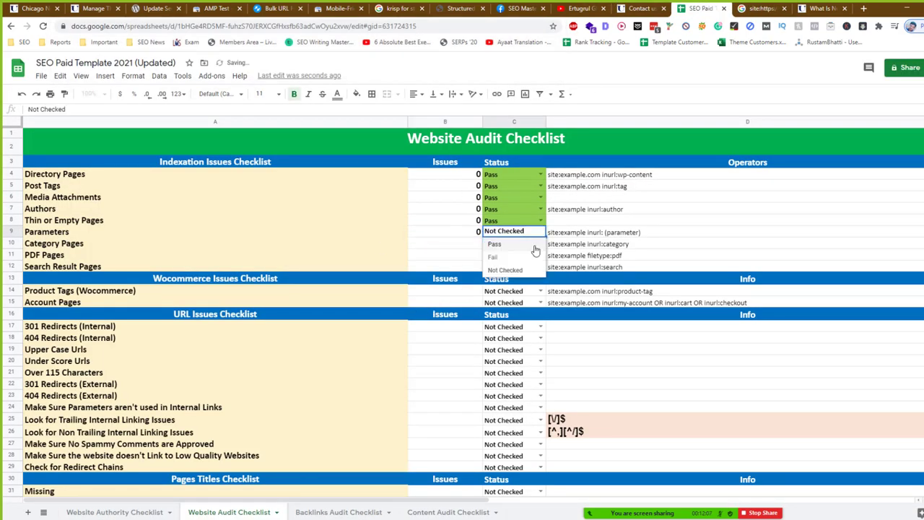
{"action": "left_click", "coordinate": [536, 246]}
{"action": "left_click", "coordinate": [457, 244]}
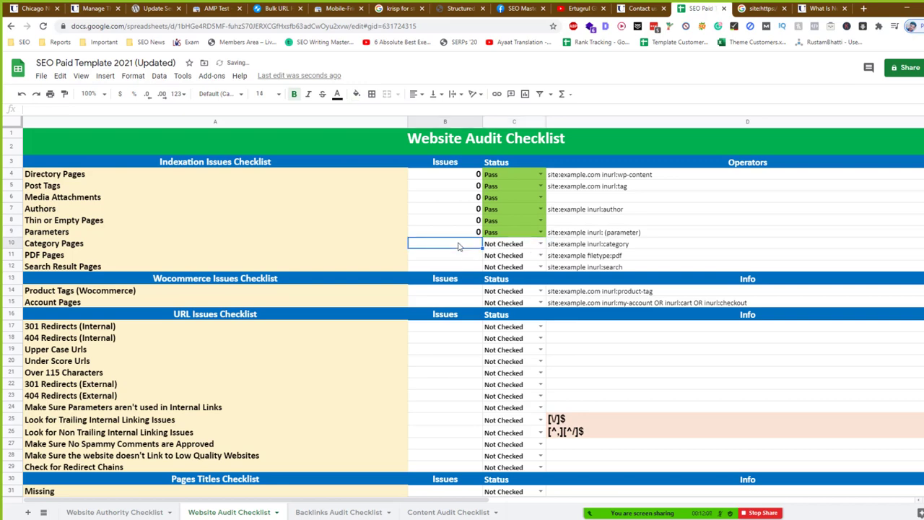
{"action": "left_click", "coordinate": [745, 8]}
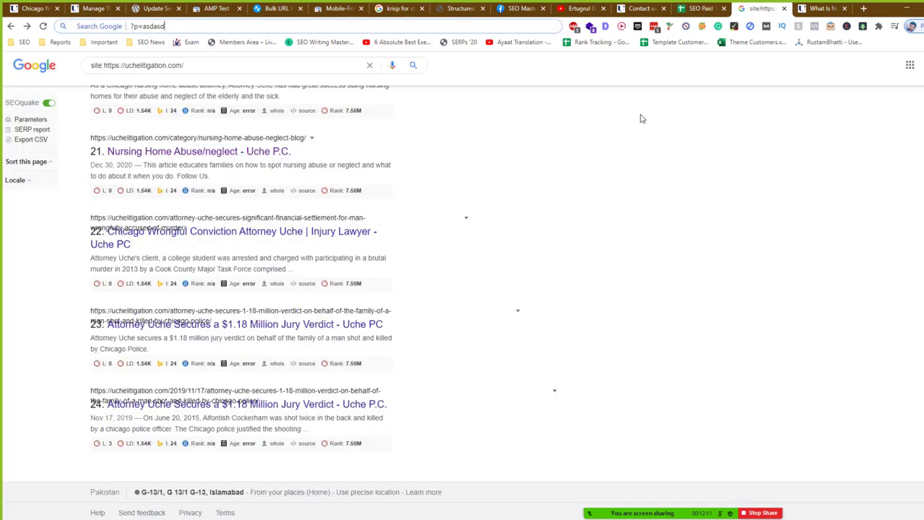
Step: Add inurl:category/ to the site: search, pass the reCAPTCHA, and open Recent Victories
{"action": "left_click", "coordinate": [320, 64]}
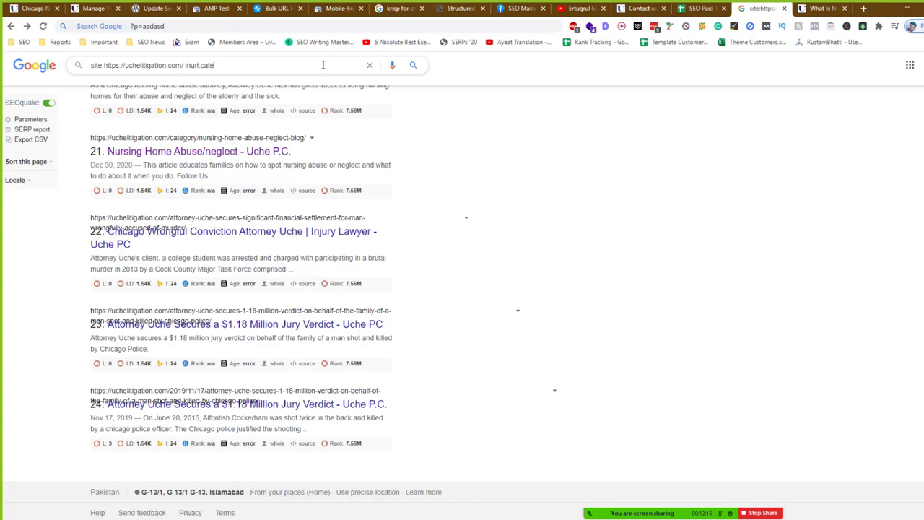
{"action": "type", "text": "inurl:category/"}
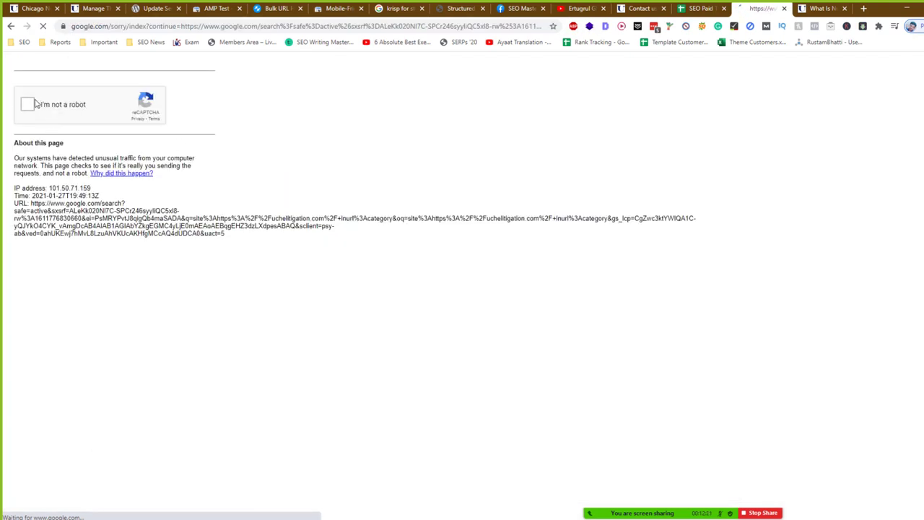
{"action": "left_click", "coordinate": [26, 104]}
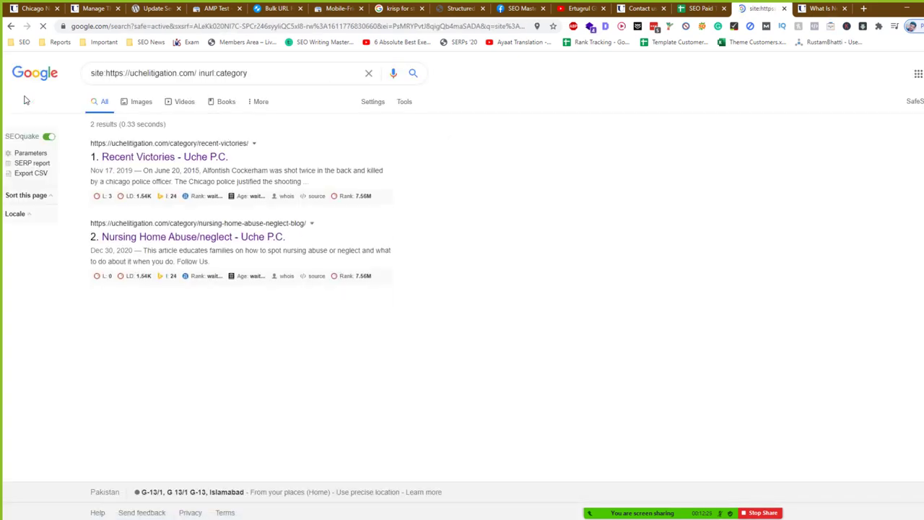
{"action": "left_click", "coordinate": [144, 157], "text": "ctrl"}
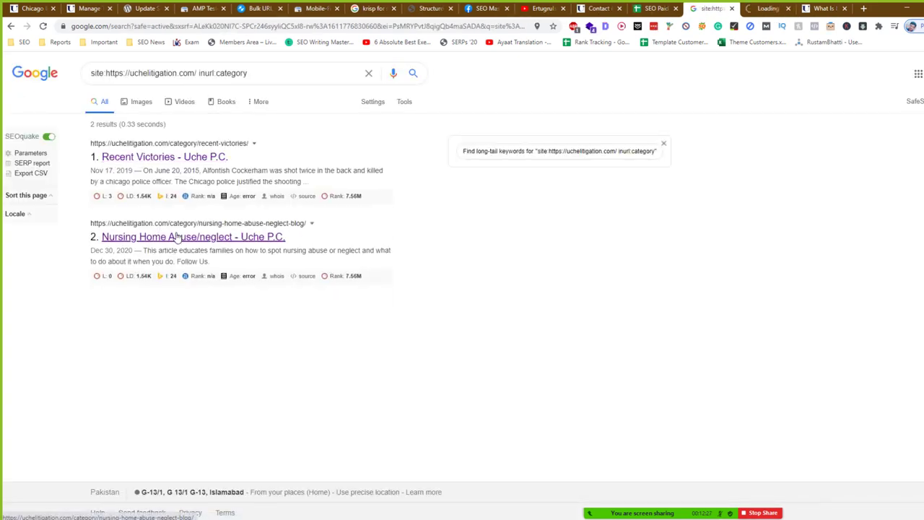
Step: Open Nursing Home Abuse too, review Recent Victories, then close both category pages
{"action": "left_click", "coordinate": [173, 237], "text": "ctrl"}
{"action": "key", "text": "ctrl+Tab"}
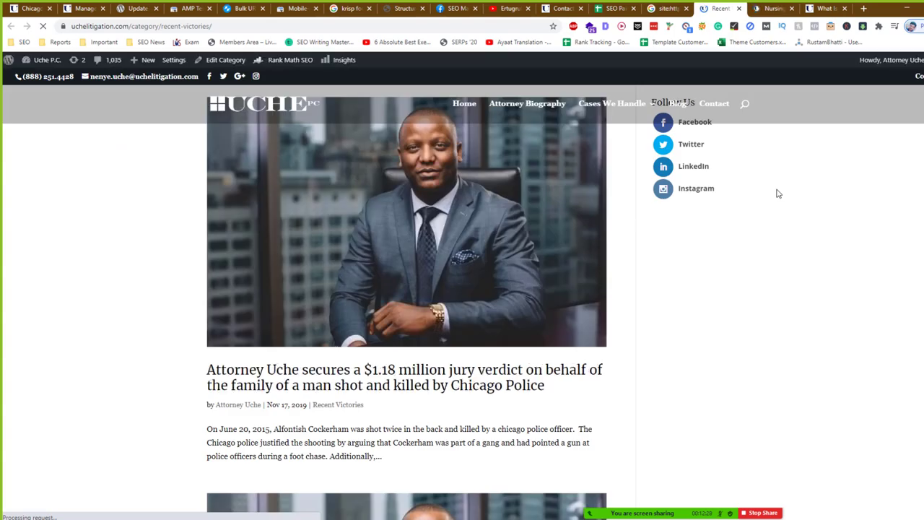
{"action": "scroll", "coordinate": [778, 194], "scroll_direction": "down", "scroll_amount": 15}
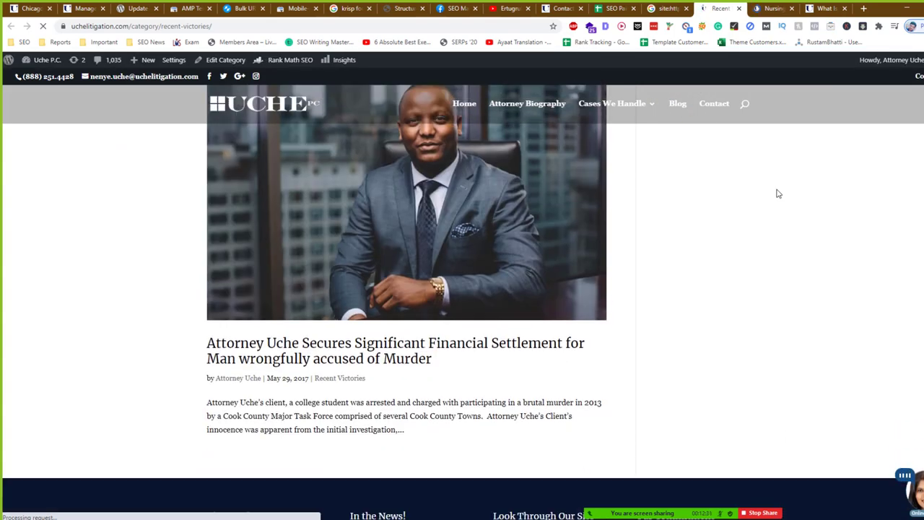
{"action": "scroll", "coordinate": [779, 193], "scroll_direction": "up", "scroll_amount": 20}
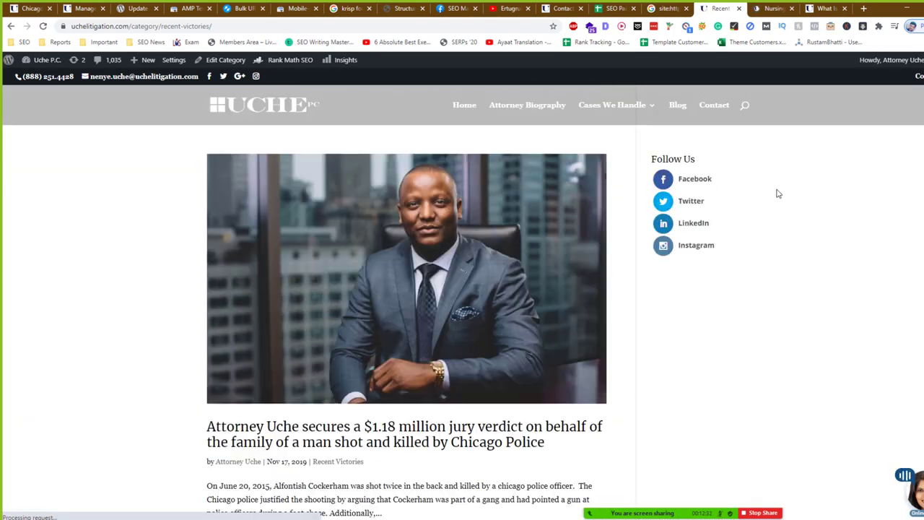
{"action": "key", "text": "ctrl+w"}
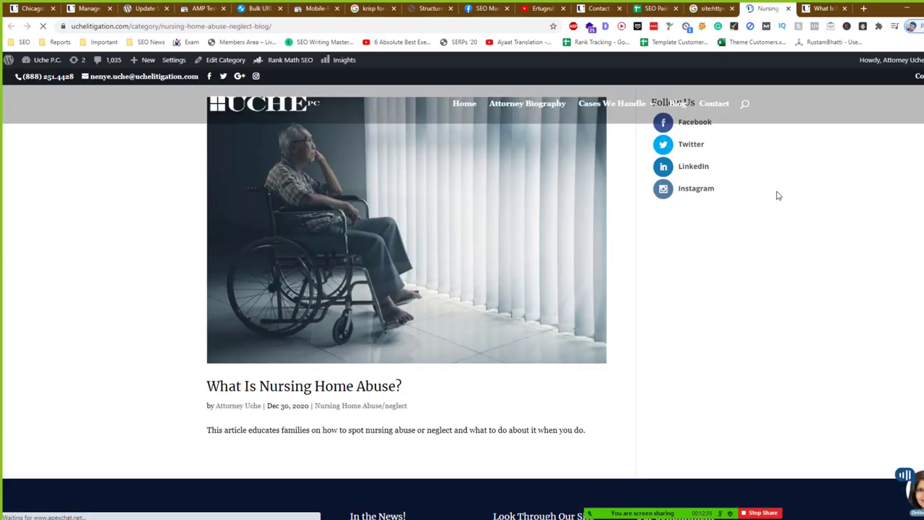
{"action": "key", "text": "ctrl+w"}
{"action": "left_click", "coordinate": [718, 7]}
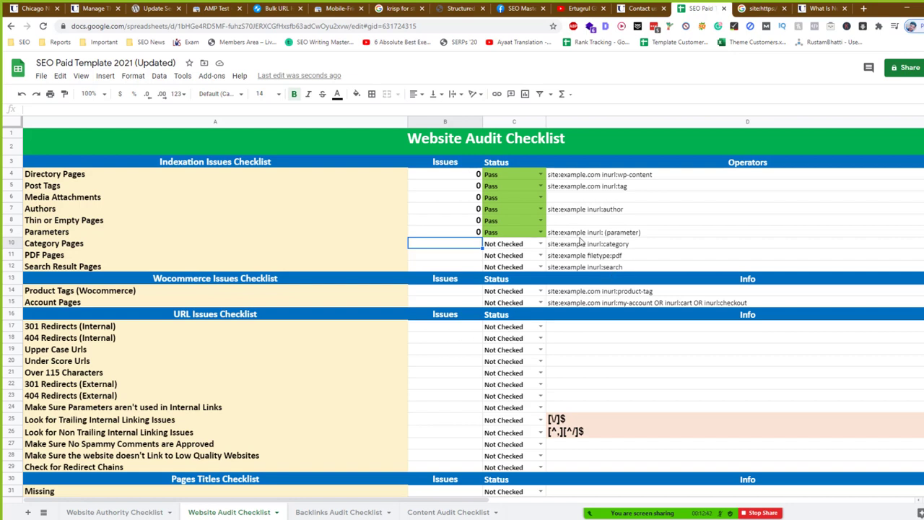
Step: Set Category Pages to 2 issues with a Fail status
{"action": "type", "text": "0"}
{"action": "key", "text": "Return"}
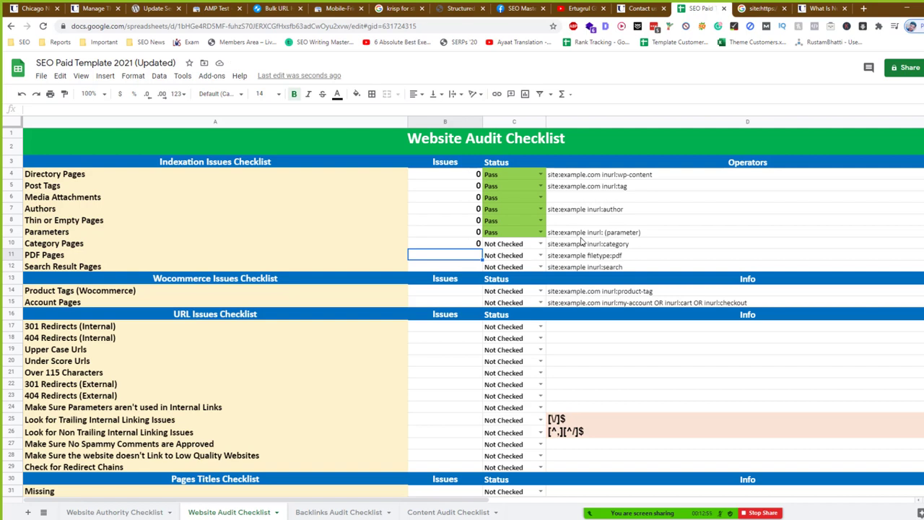
{"action": "left_click", "coordinate": [514, 245]}
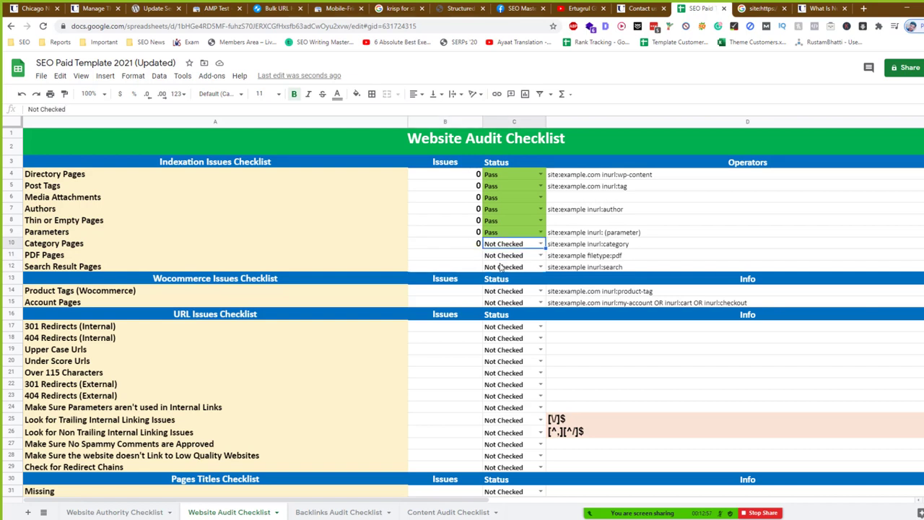
{"action": "left_click", "coordinate": [541, 244]}
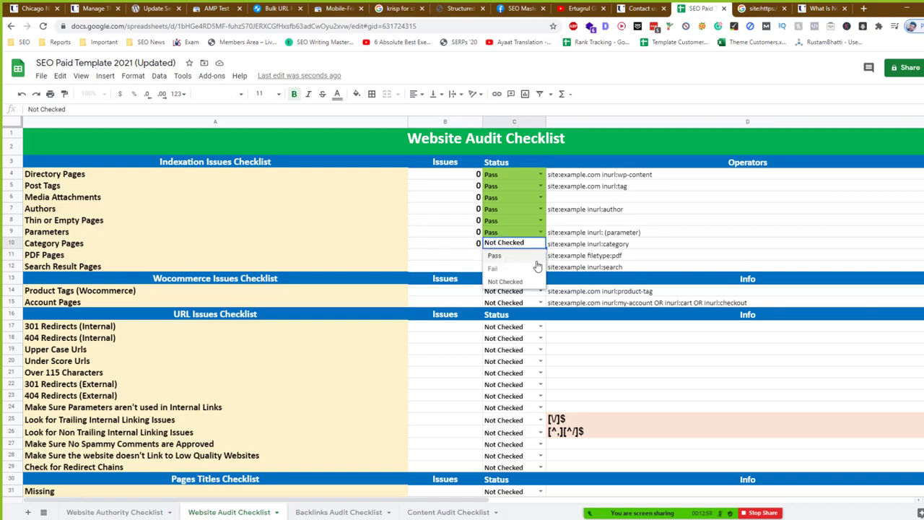
{"action": "left_click", "coordinate": [535, 259]}
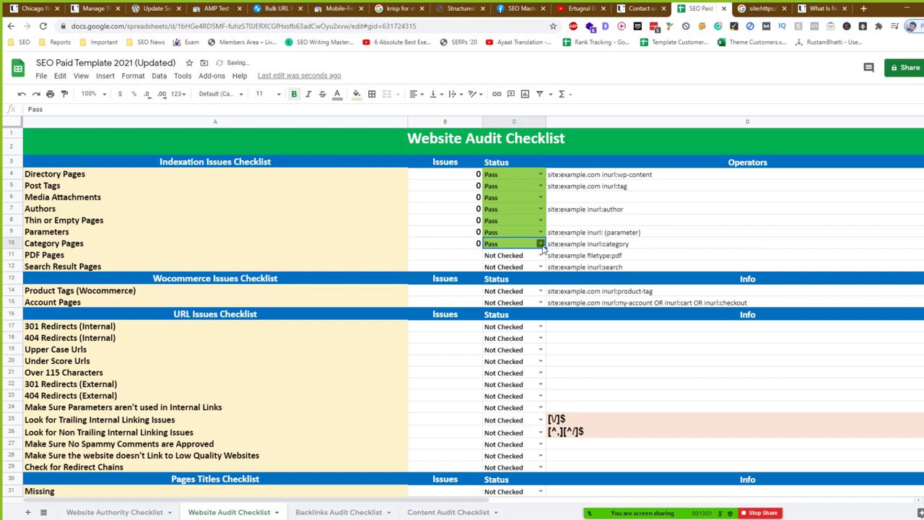
{"action": "left_click", "coordinate": [540, 244]}
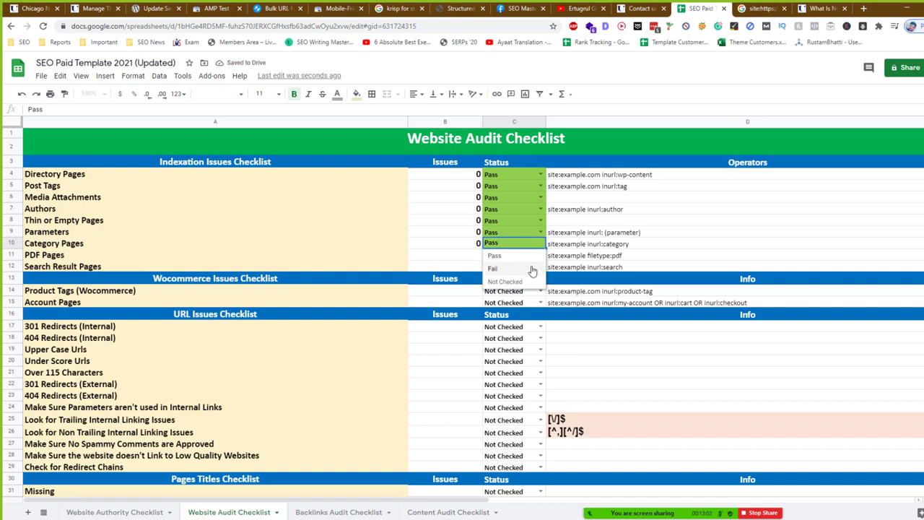
{"action": "left_click", "coordinate": [533, 267]}
{"action": "left_click", "coordinate": [473, 247]}
{"action": "type", "text": "2"}
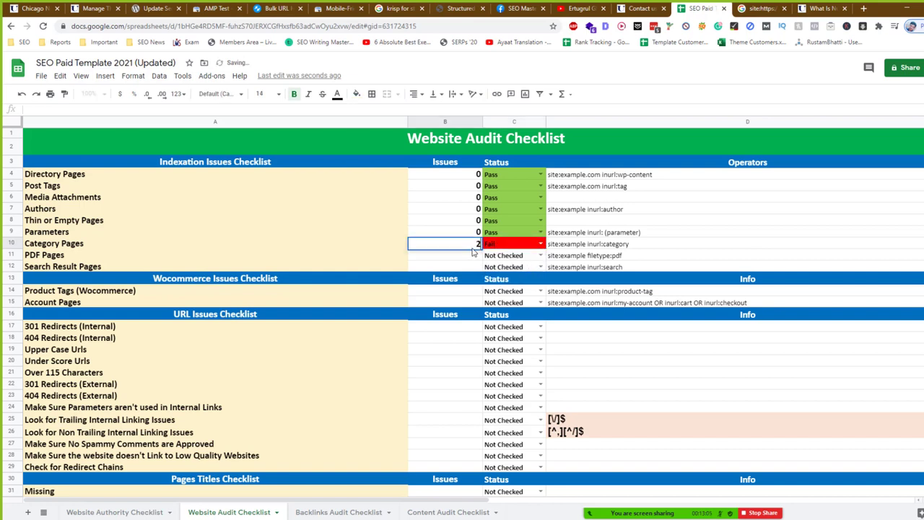
{"action": "key", "text": "Return"}
Step: Clear the operator texts in D4:D12 and rename the Operators header to Info
{"action": "left_click", "coordinate": [685, 248]}
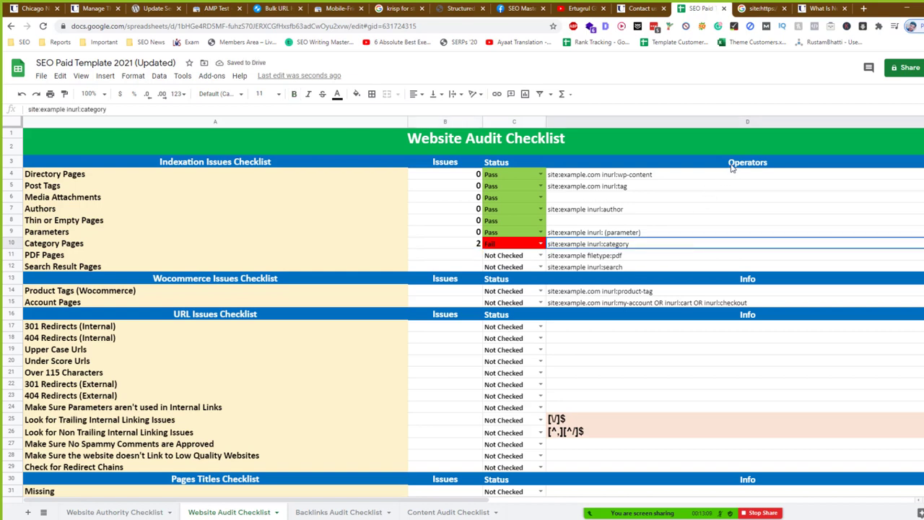
{"action": "left_click_drag", "start_coordinate": [618, 177], "coordinate": [637, 265]}
{"action": "key", "text": "Delete"}
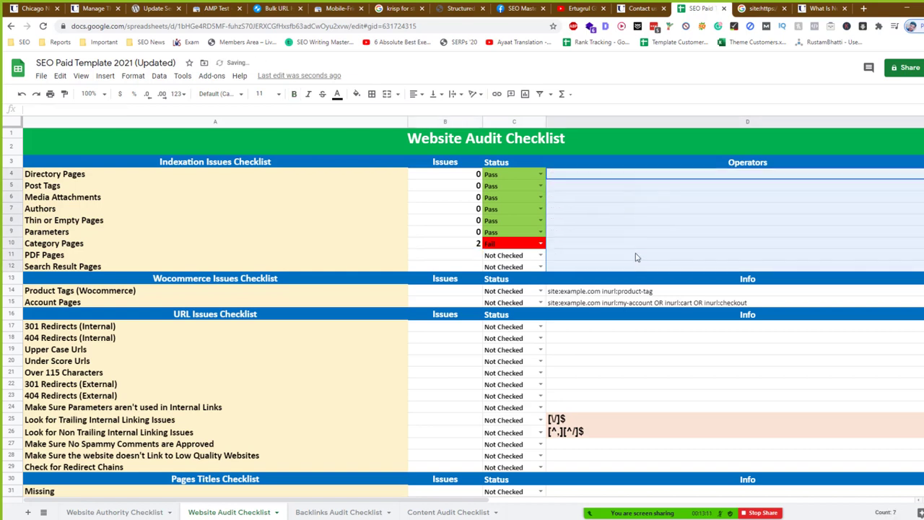
{"action": "left_click", "coordinate": [752, 164]}
{"action": "type", "text": "Info"}
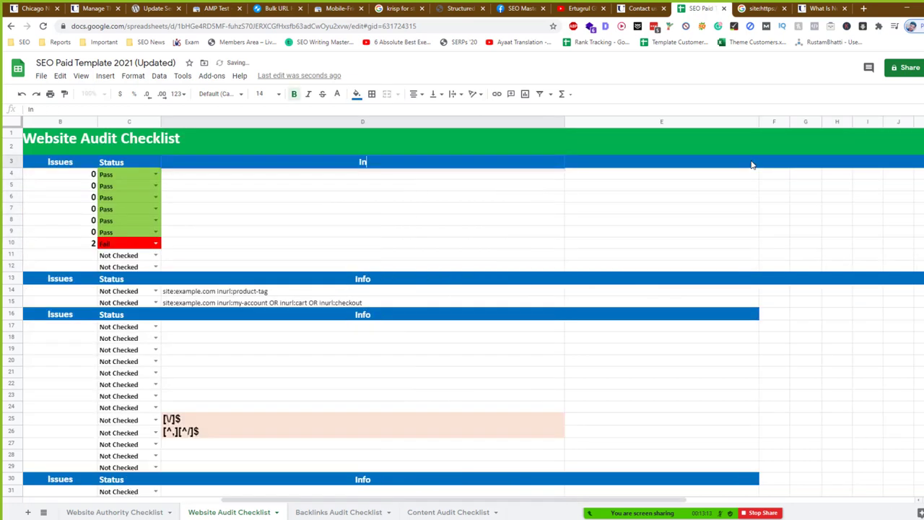
{"action": "key", "text": "Return"}
Step: Note 'Categories not Optimized' in the Info column for Category Pages
{"action": "key", "text": "Down"}
{"action": "key", "text": "Down"}
{"action": "key", "text": "Down"}
{"action": "key", "text": "Down"}
{"action": "key", "text": "Down"}
{"action": "key", "text": "Down"}
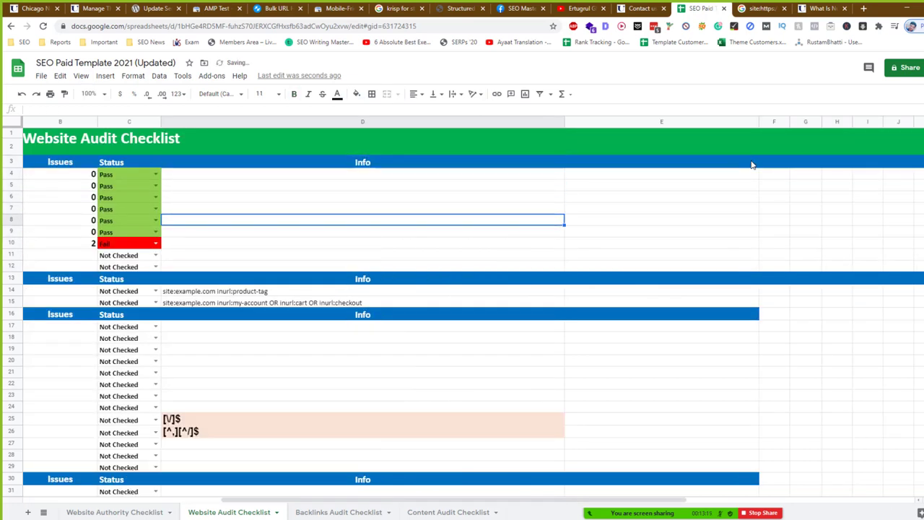
{"action": "type", "text": "Categor"}
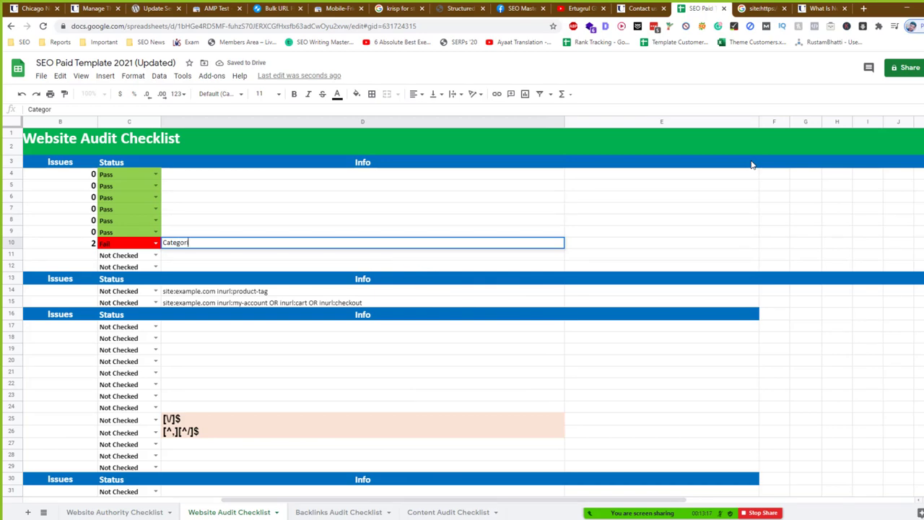
{"action": "type", "text": "ies not Optimiz"}
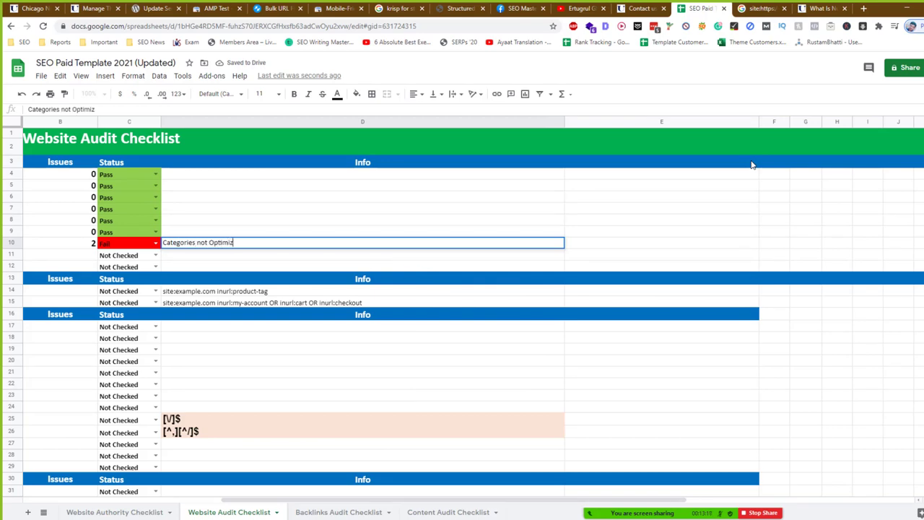
{"action": "type", "text": "ed"}
{"action": "key", "text": "Return"}
{"action": "key", "text": "Home"}
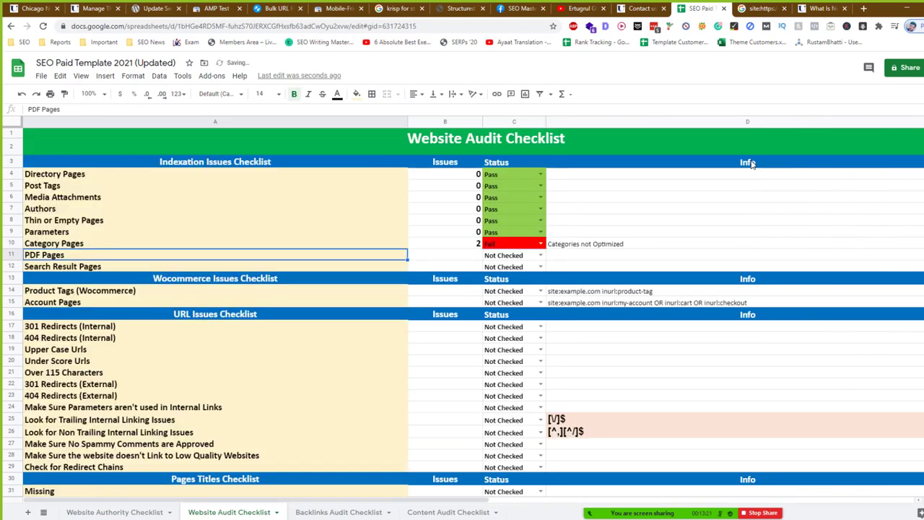
{"action": "key", "text": "Right"}
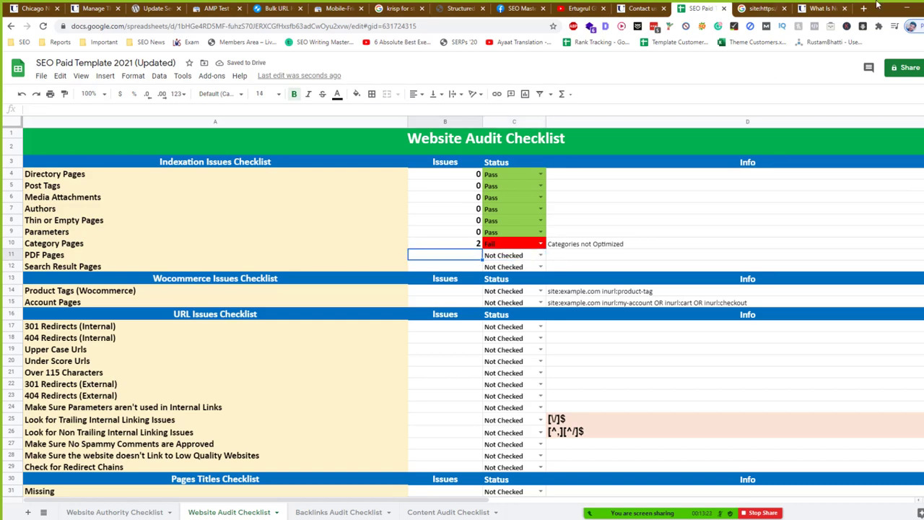
Step: Search the site with filetype:pdf and review the Nursing Home Injury PDF
{"action": "left_click", "coordinate": [764, 7]}
{"action": "left_click_drag", "start_coordinate": [305, 78], "coordinate": [200, 77]}
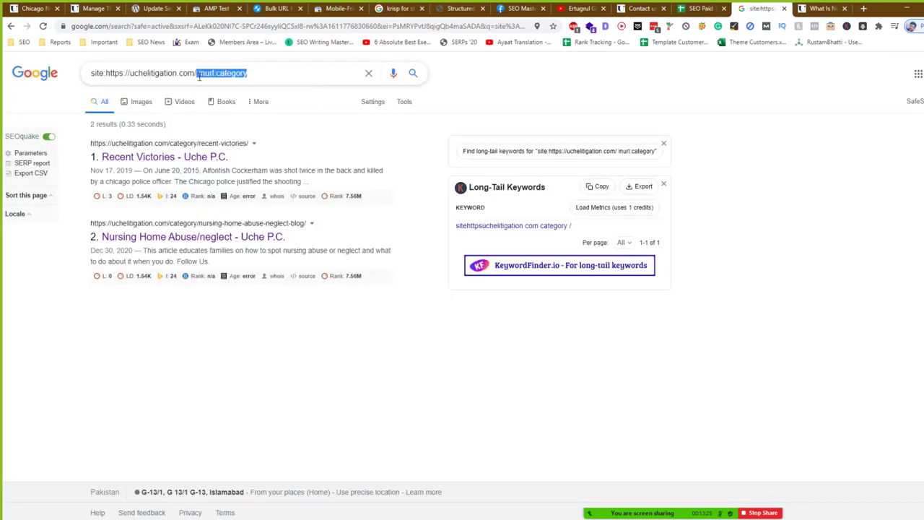
{"action": "type", "text": "filetype"}
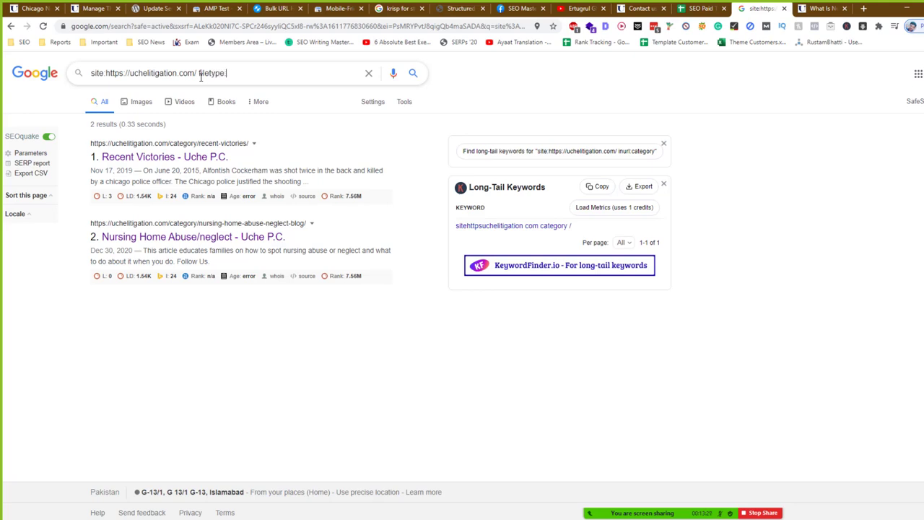
{"action": "type", "text": ":pdf"}
{"action": "key", "text": "Return"}
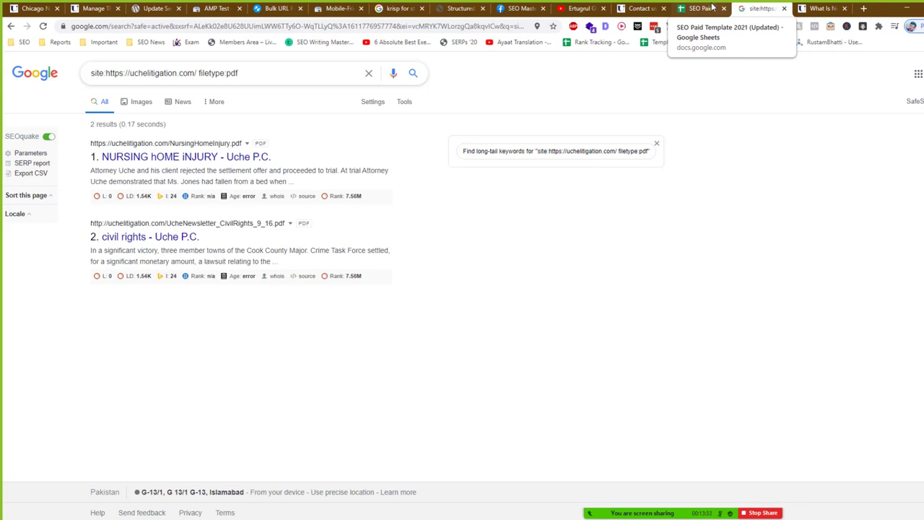
{"action": "left_click", "coordinate": [257, 156]}
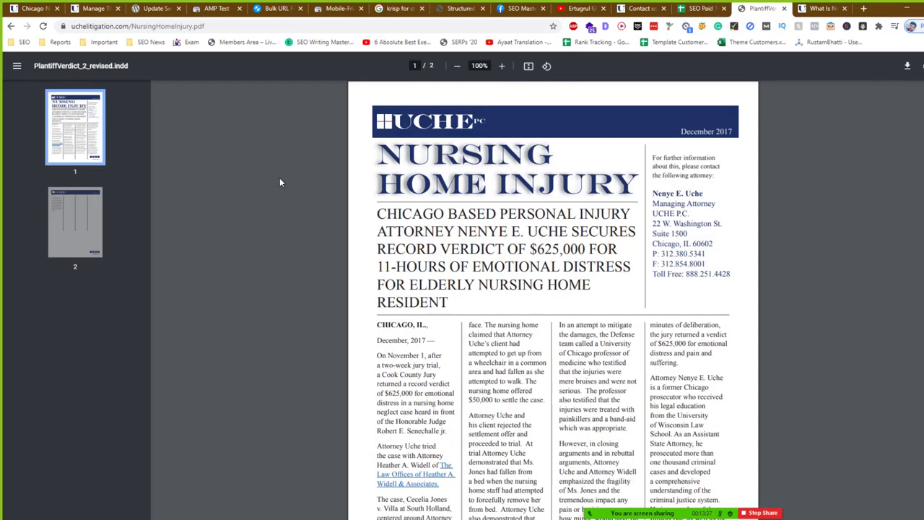
{"action": "scroll", "coordinate": [280, 183], "scroll_direction": "down", "scroll_amount": 10}
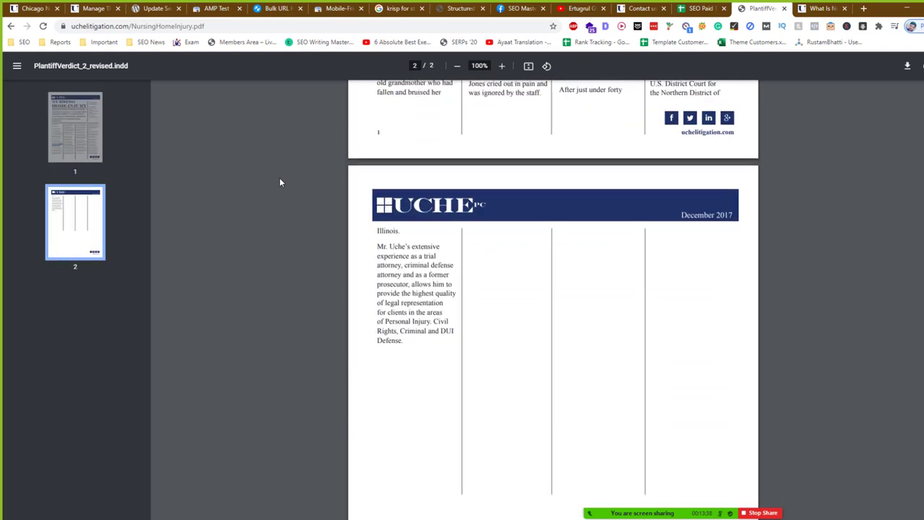
{"action": "scroll", "coordinate": [280, 182], "scroll_direction": "up", "scroll_amount": 10}
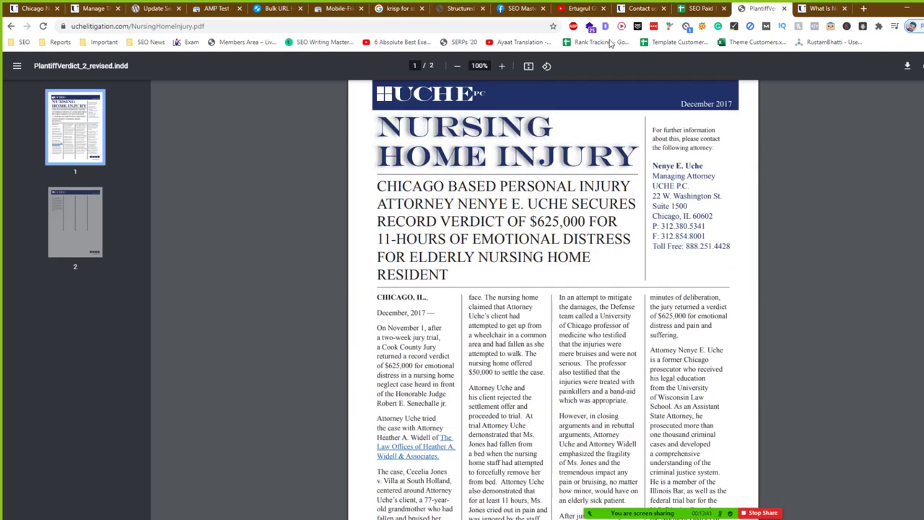
{"action": "left_click", "coordinate": [724, 6]}
Step: Record PDF Pages as 2 issues with a Fail status
{"action": "type", "text": "2"}
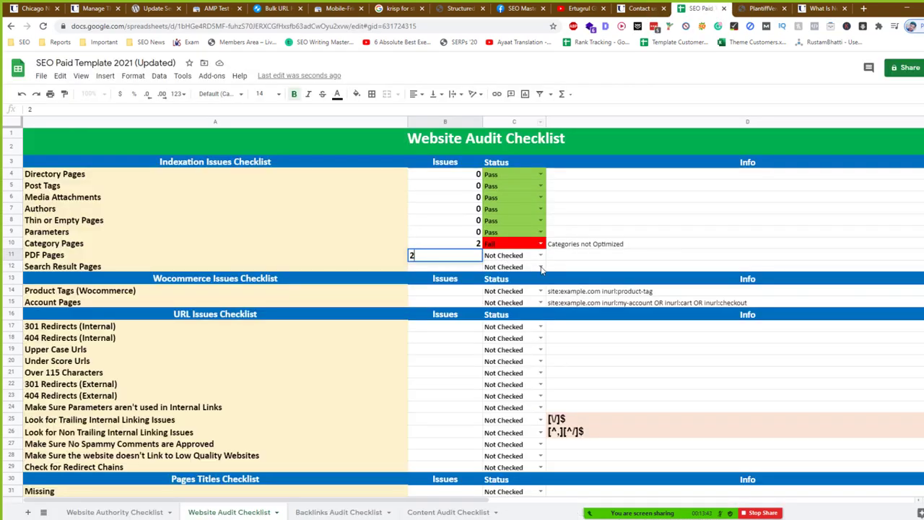
{"action": "left_click", "coordinate": [541, 257]}
{"action": "left_click", "coordinate": [493, 279]}
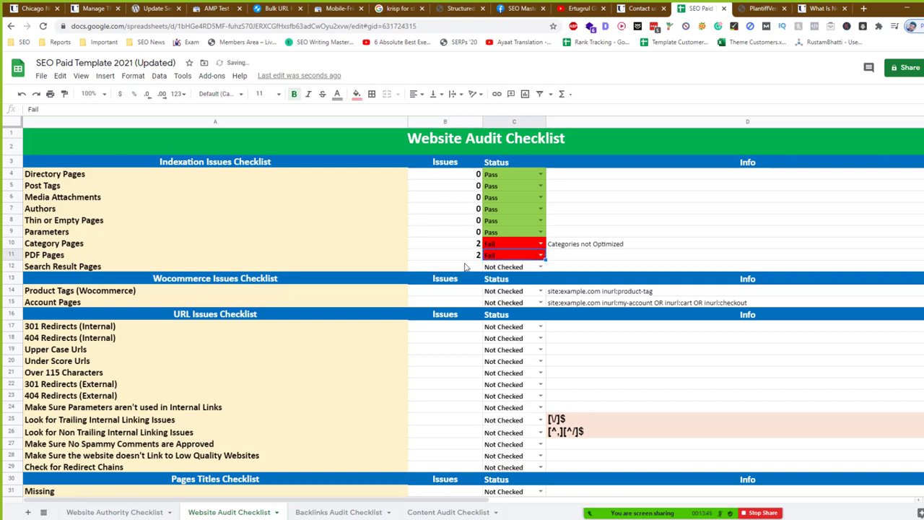
{"action": "left_click", "coordinate": [473, 270]}
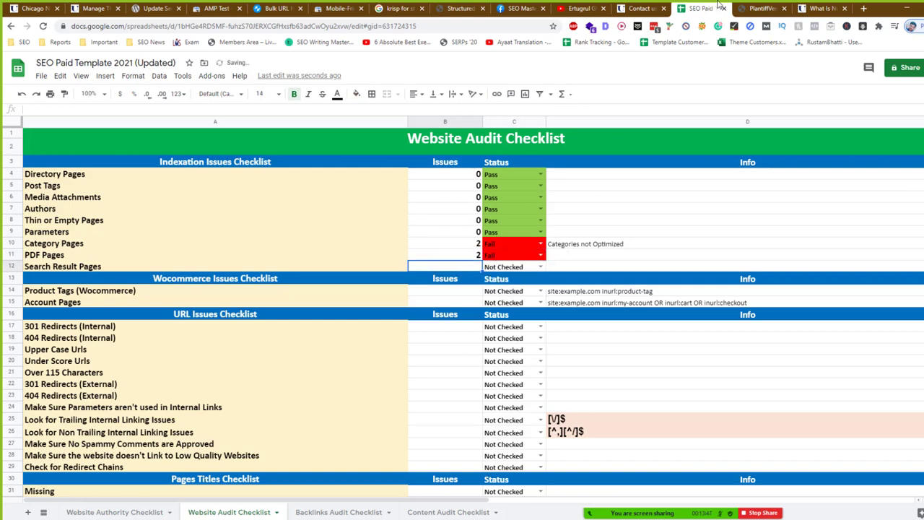
Step: Replace filetype:pdf with inurl:sea in the site: search and run it
{"action": "left_click", "coordinate": [758, 8]}
{"action": "left_click", "coordinate": [11, 26]}
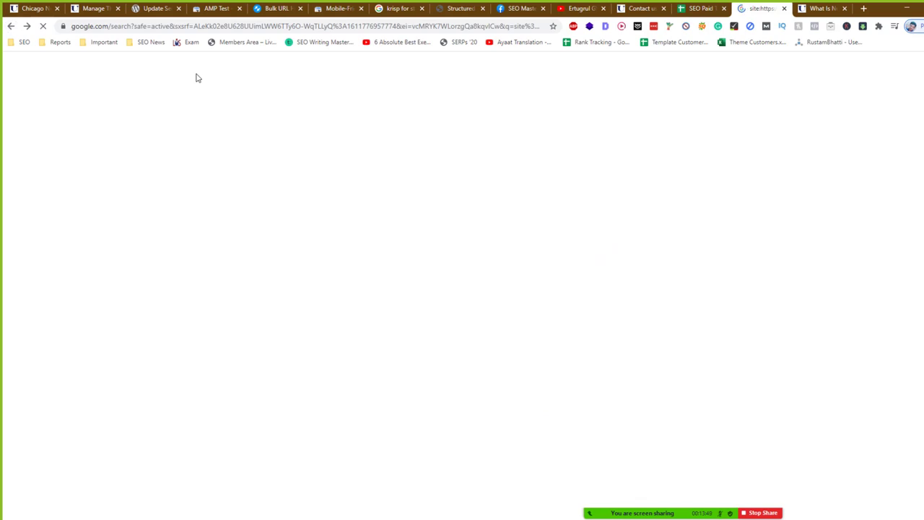
{"action": "left_click_drag", "start_coordinate": [198, 73], "coordinate": [393, 73]}
{"action": "type", "text": "inurl:"}
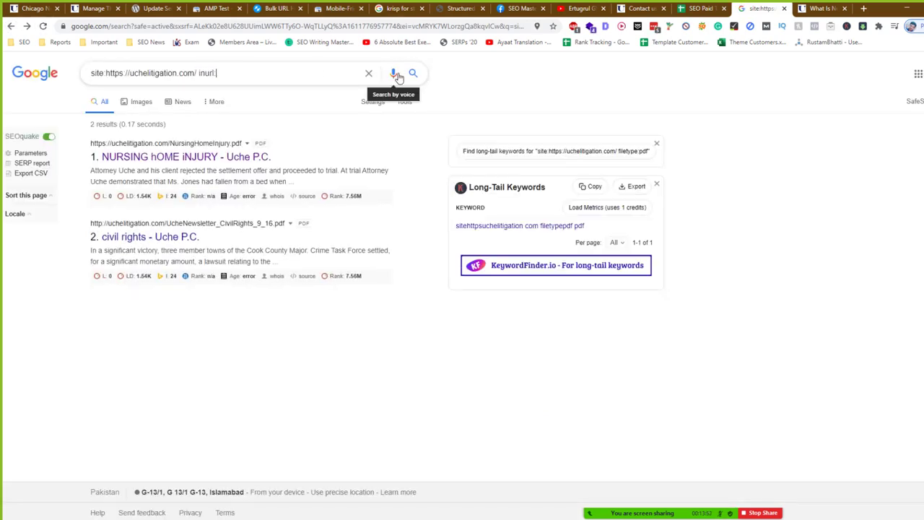
{"action": "type", "text": "search"}
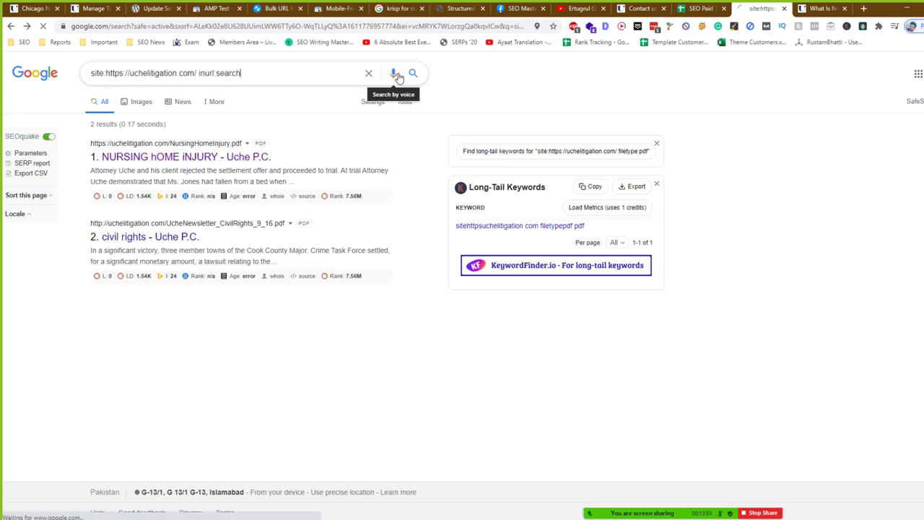
{"action": "key", "text": "Return"}
Step: Mark Search Result Pages as Pass in the checklist
{"action": "key", "text": "ctrl+shift+Tab"}
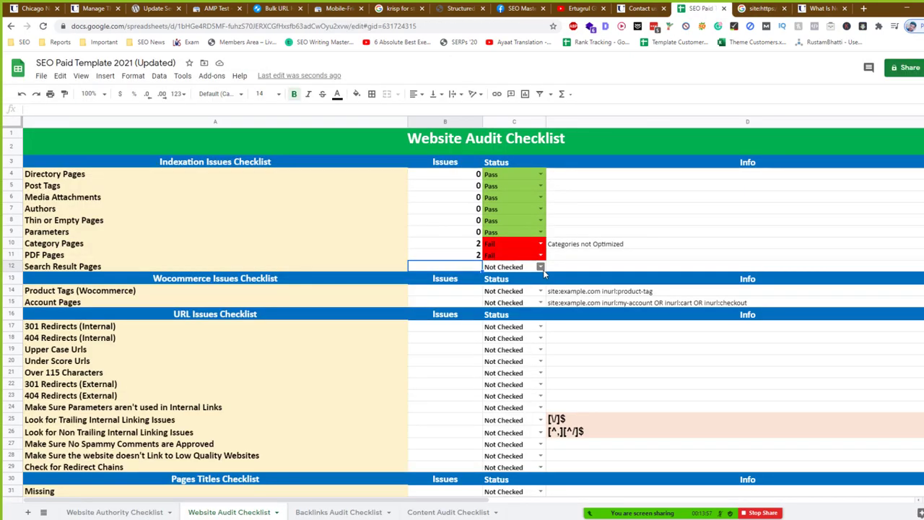
{"action": "left_click", "coordinate": [543, 266]}
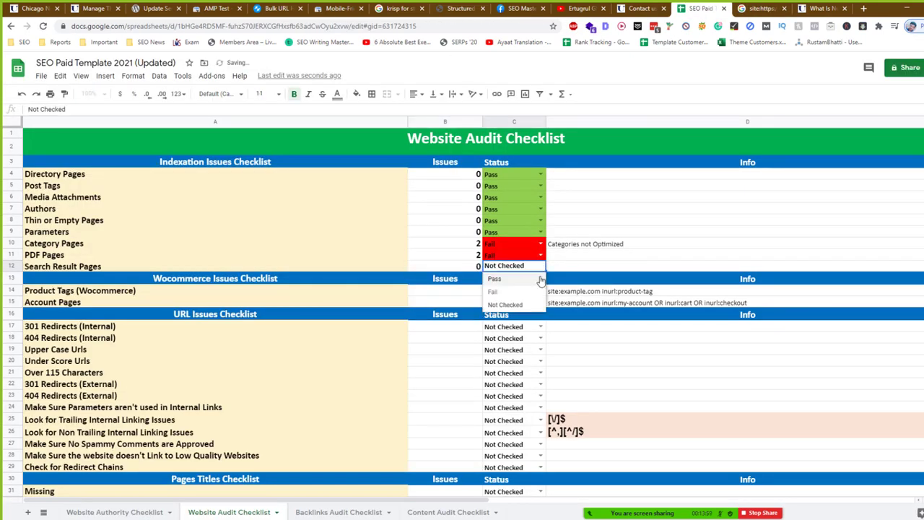
{"action": "left_click", "coordinate": [541, 280]}
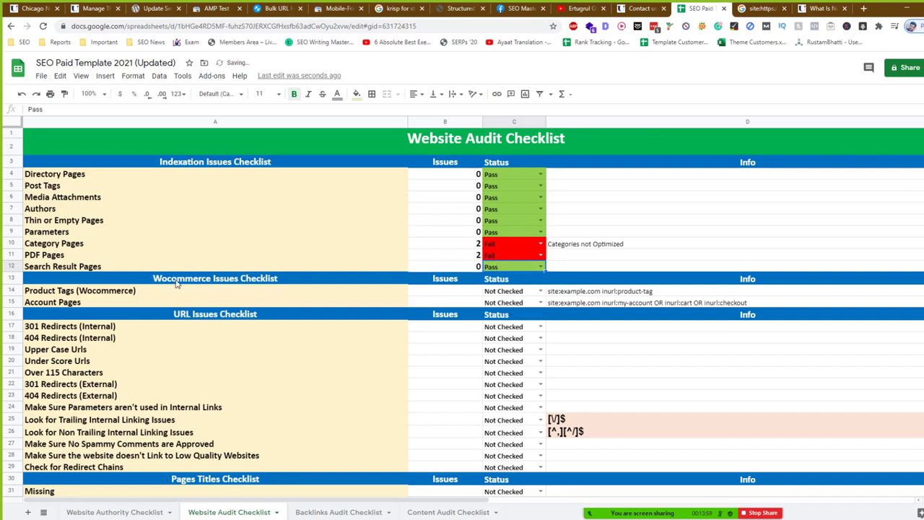
{"action": "left_click_drag", "start_coordinate": [34, 282], "coordinate": [32, 304]}
Step: Delete cells A13:A15 shifting left, then delete rows 13–15 of the Wocommerce section
{"action": "right_click", "coordinate": [49, 287]}
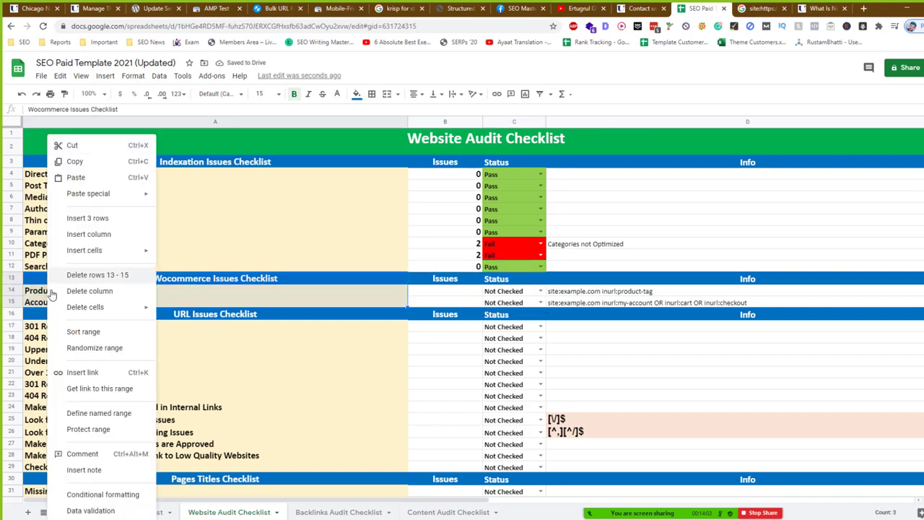
{"action": "mouse_move", "coordinate": [88, 307]}
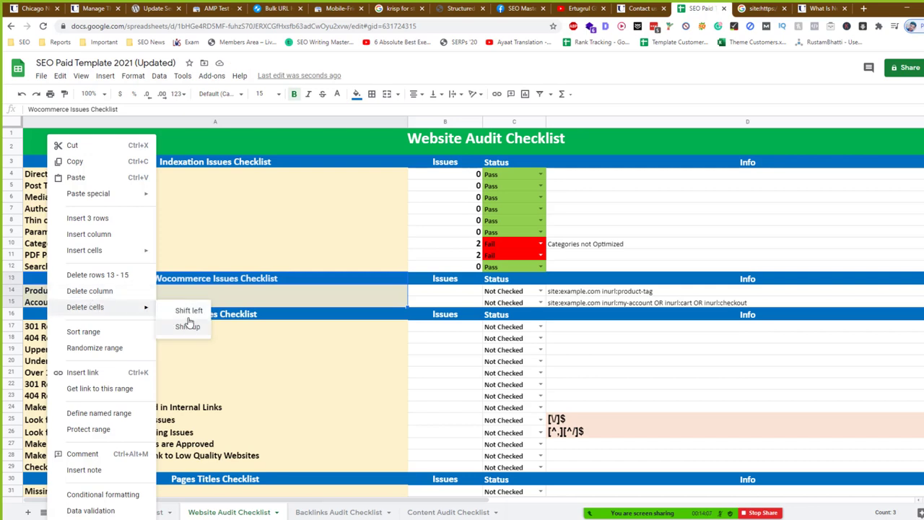
{"action": "left_click", "coordinate": [187, 312]}
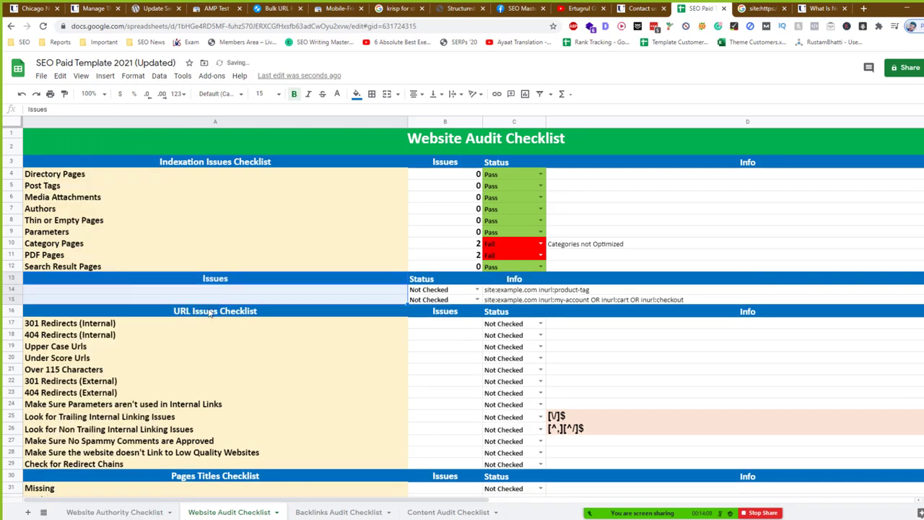
{"action": "left_click", "coordinate": [624, 300]}
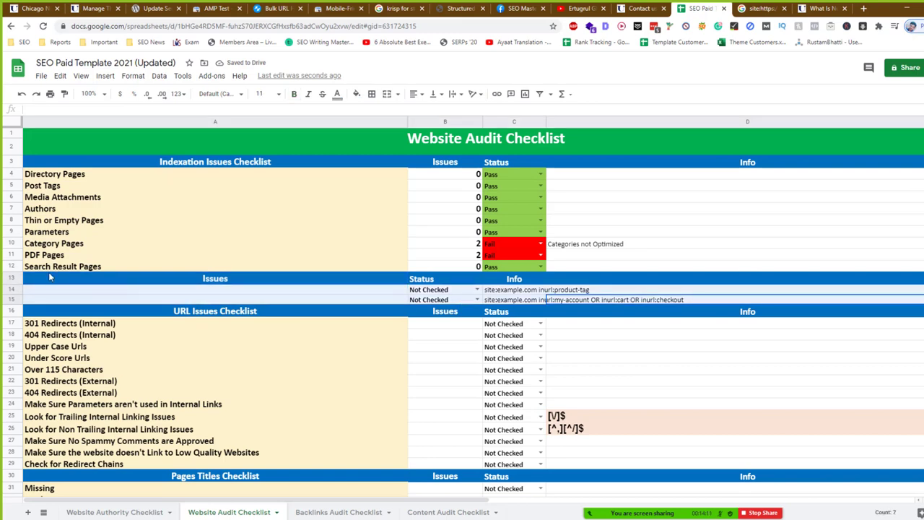
{"action": "left_click", "coordinate": [44, 282], "text": "shift"}
{"action": "right_click", "coordinate": [44, 282]}
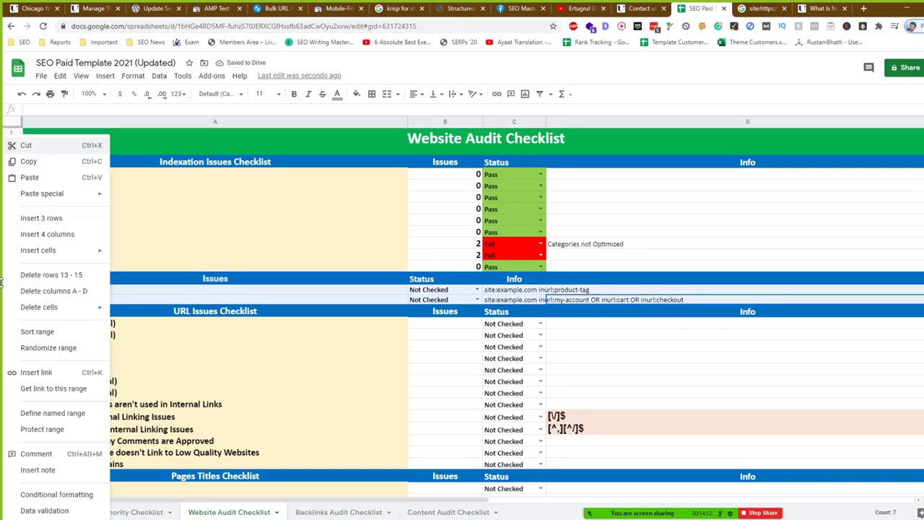
{"action": "left_click", "coordinate": [41, 281]}
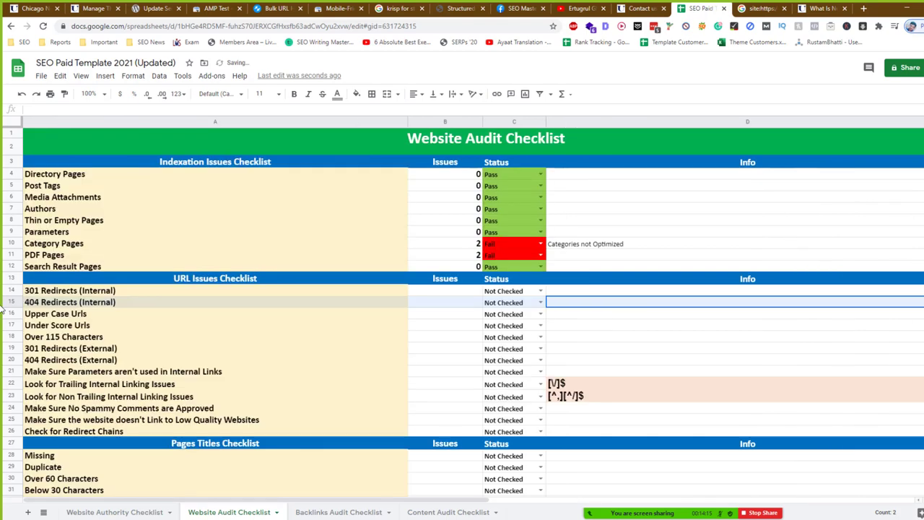
{"action": "left_click", "coordinate": [72, 291]}
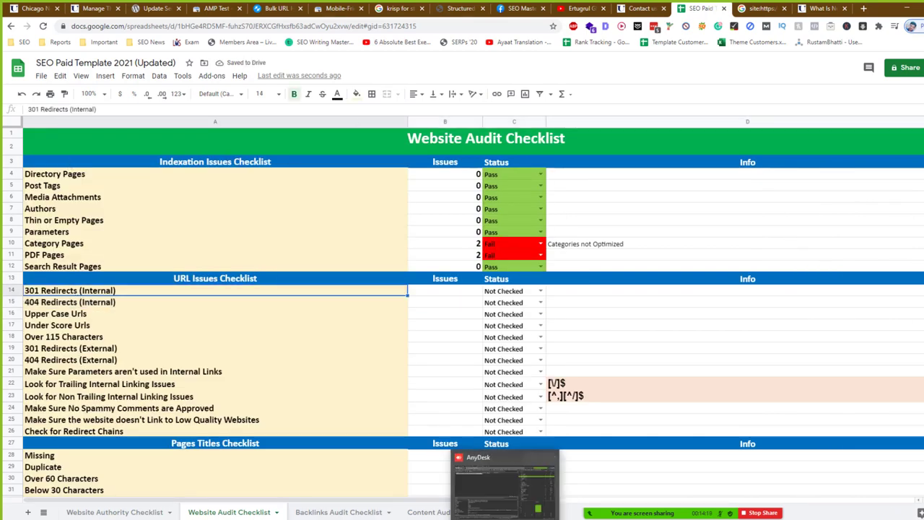
Step: Filter Screaming Frog's internal URLs to HTML, sort by status code, and select the 10 internal 301 redirects
{"action": "left_click", "coordinate": [484, 482]}
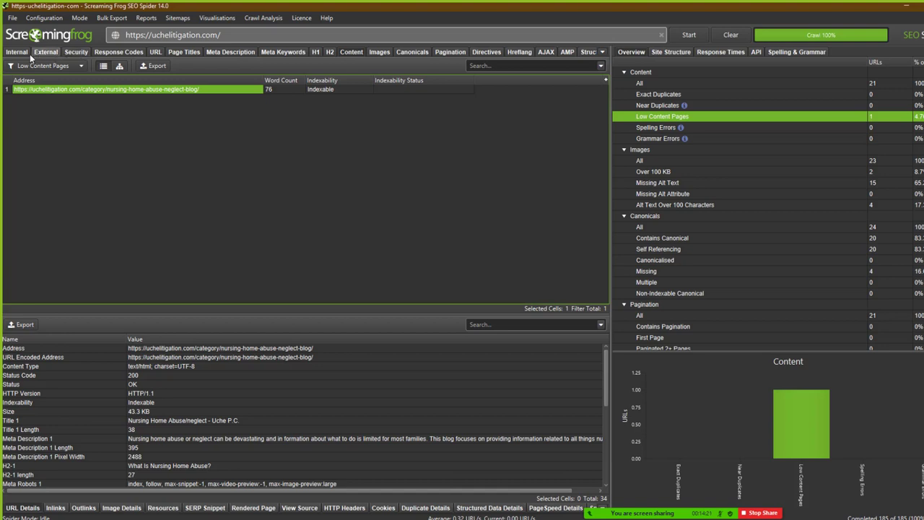
{"action": "left_click", "coordinate": [17, 52]}
{"action": "left_click", "coordinate": [32, 65]}
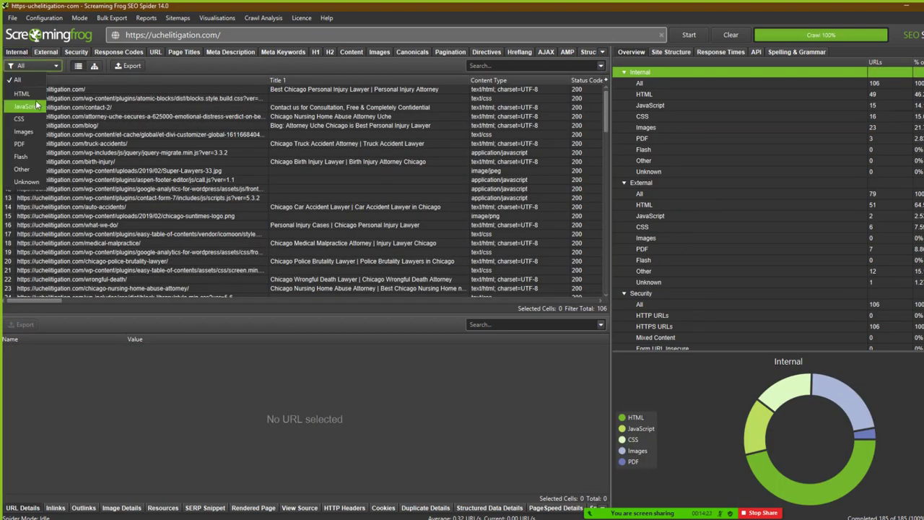
{"action": "left_click", "coordinate": [10, 107]}
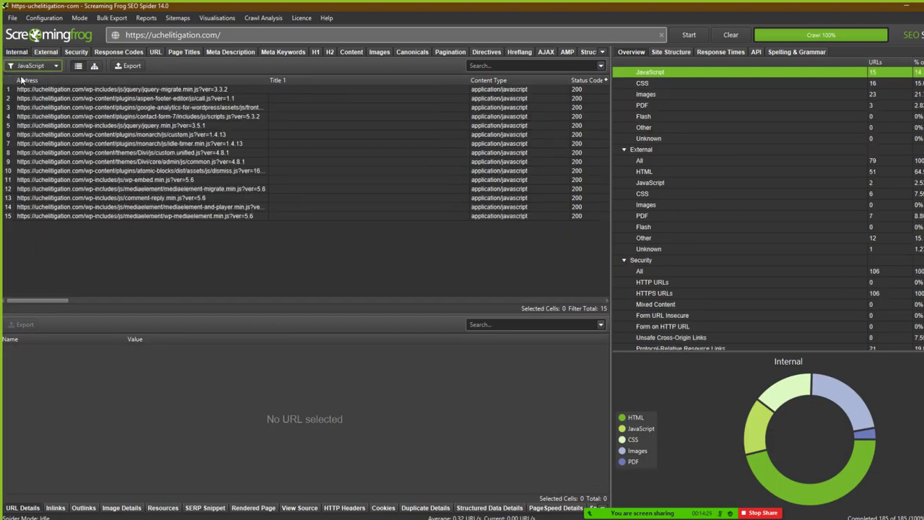
{"action": "left_click", "coordinate": [33, 66]}
{"action": "left_click", "coordinate": [24, 94]}
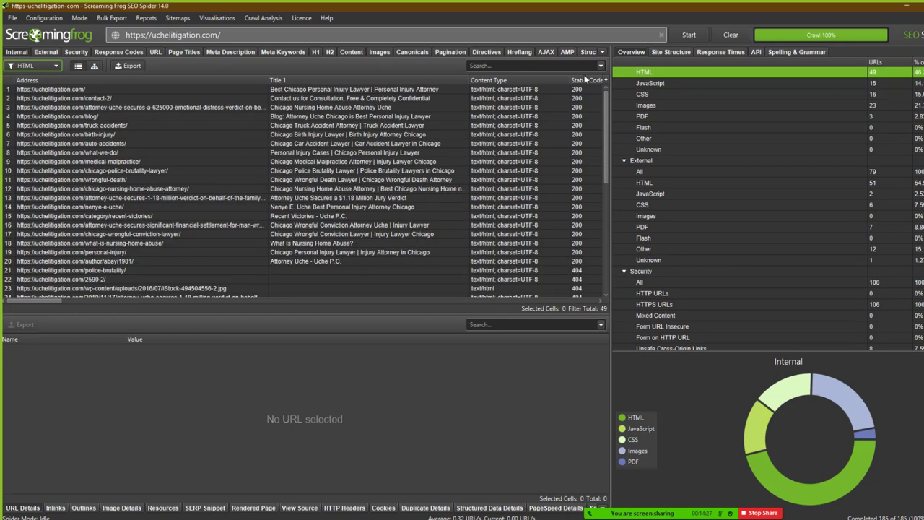
{"action": "left_click", "coordinate": [587, 80]}
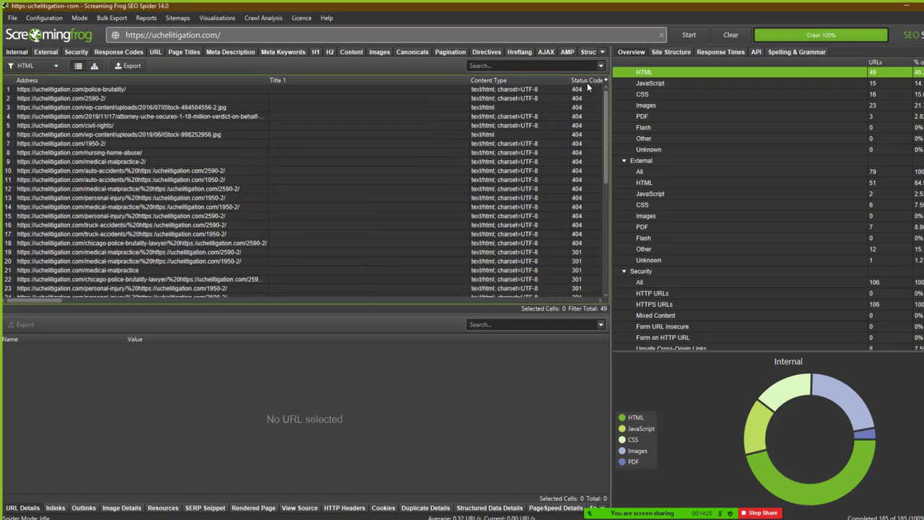
{"action": "scroll", "coordinate": [588, 173], "scroll_direction": "down", "scroll_amount": 3}
{"action": "left_click_drag", "start_coordinate": [587, 171], "coordinate": [130, 254]}
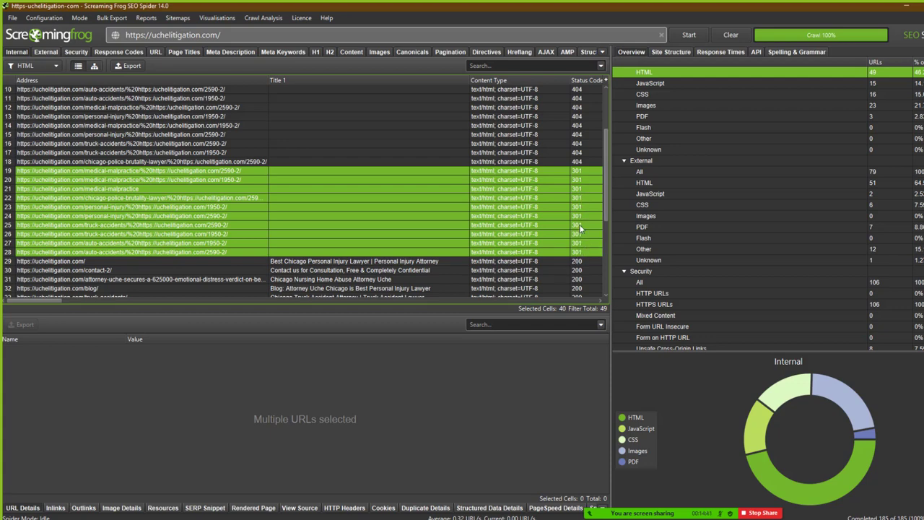
{"action": "key", "text": "alt+Tab"}
{"action": "left_click", "coordinate": [448, 292]}
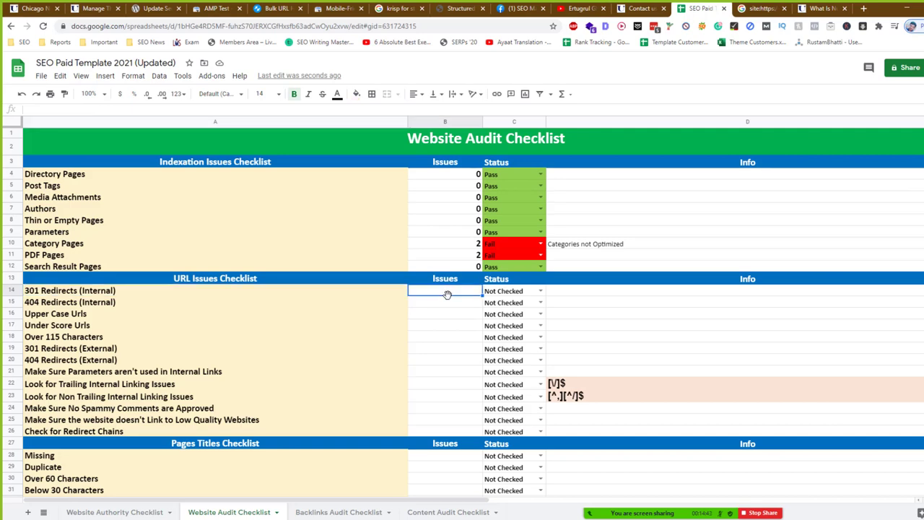
Step: Enter 10 internal 301 redirects in B14, then select the 404 rows in the crawl to count them
{"action": "type", "text": "10"}
{"action": "key", "text": "Return"}
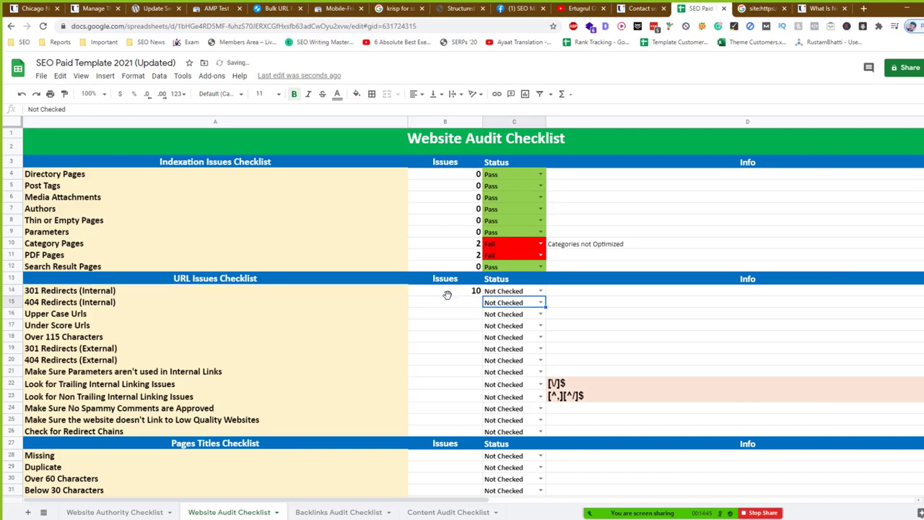
{"action": "key", "text": "alt+Tab"}
{"action": "scroll", "coordinate": [510, 192], "scroll_direction": "up", "scroll_amount": 3}
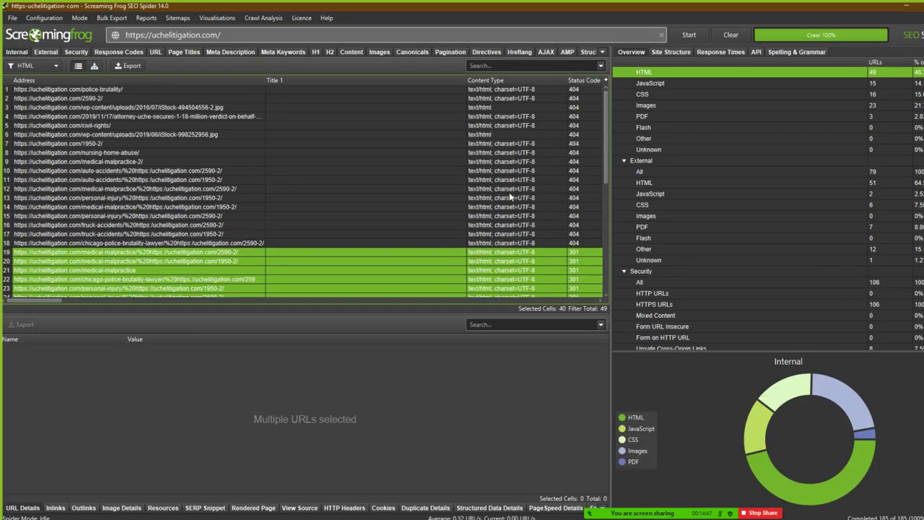
{"action": "left_click_drag", "start_coordinate": [575, 244], "coordinate": [169, 5]}
Step: Enter 18 internal 404 redirects in B15
{"action": "key", "text": "alt+Tab"}
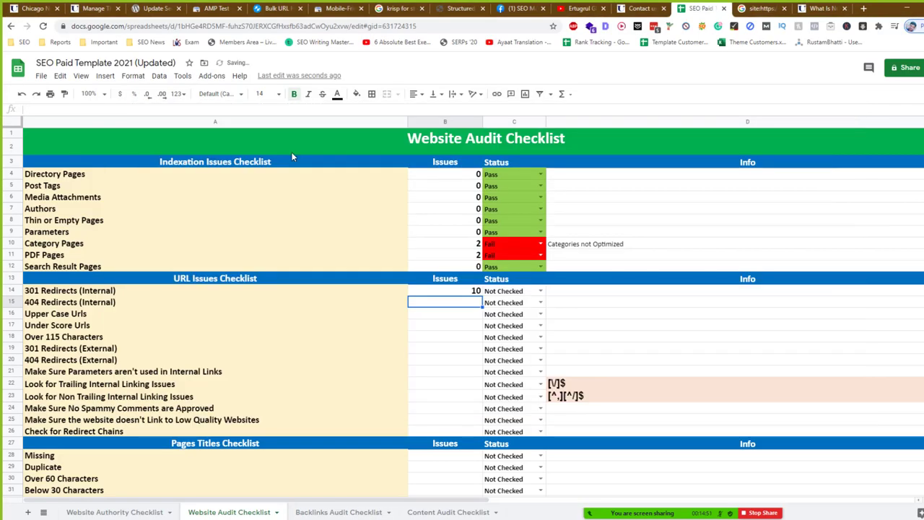
{"action": "type", "text": "18"}
{"action": "key", "text": "Return"}
{"action": "key", "text": "alt+Tab"}
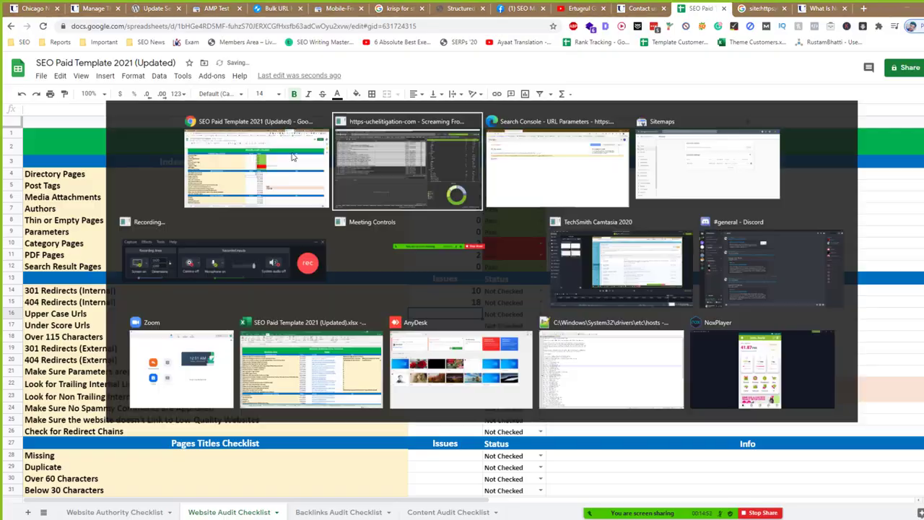
{"action": "scroll", "coordinate": [757, 207], "scroll_direction": "down", "scroll_amount": 12}
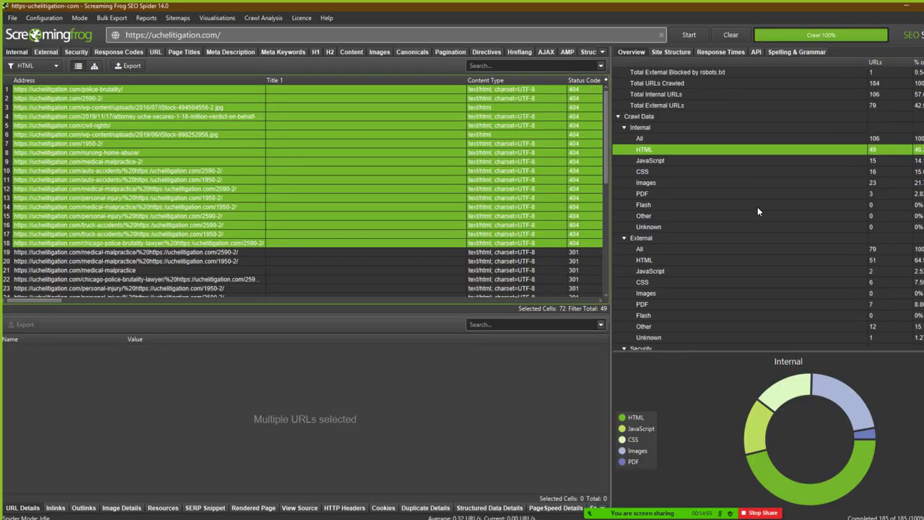
Step: Filter to Uppercase URLs and inspect the two image results, then confirm Underscores shows none
{"action": "scroll", "coordinate": [711, 251], "scroll_direction": "down", "scroll_amount": 1}
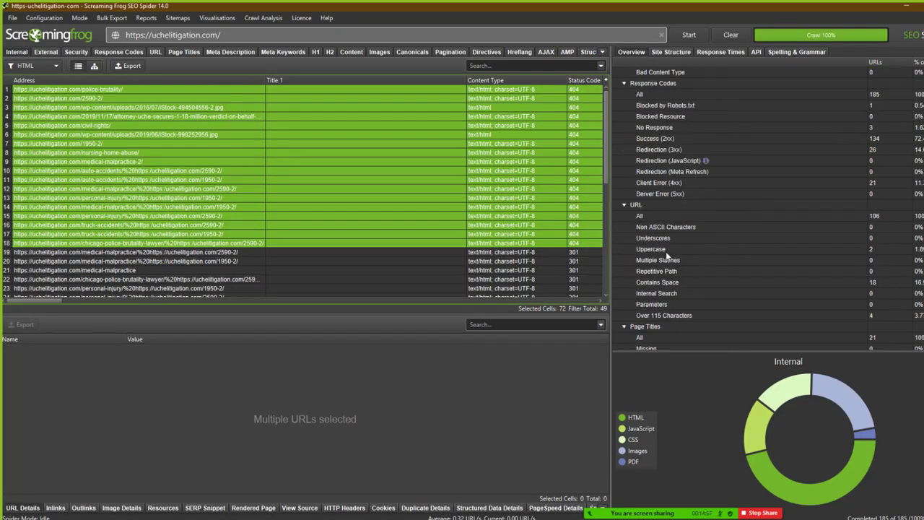
{"action": "left_click", "coordinate": [669, 249]}
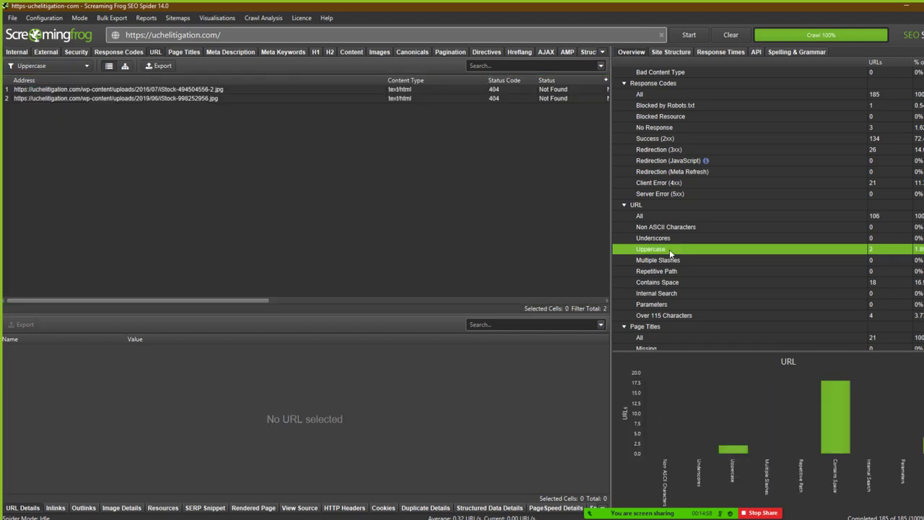
{"action": "left_click", "coordinate": [323, 88]}
{"action": "left_click", "coordinate": [325, 96]}
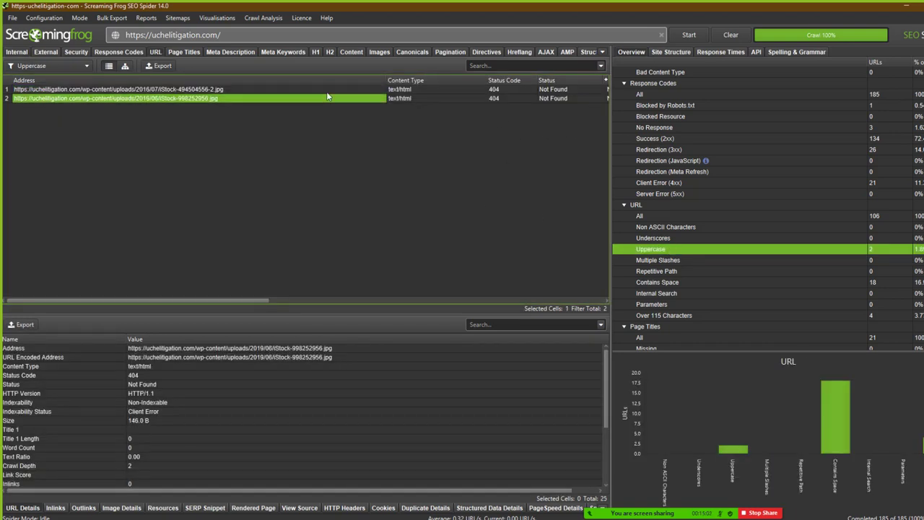
{"action": "left_click", "coordinate": [326, 92]}
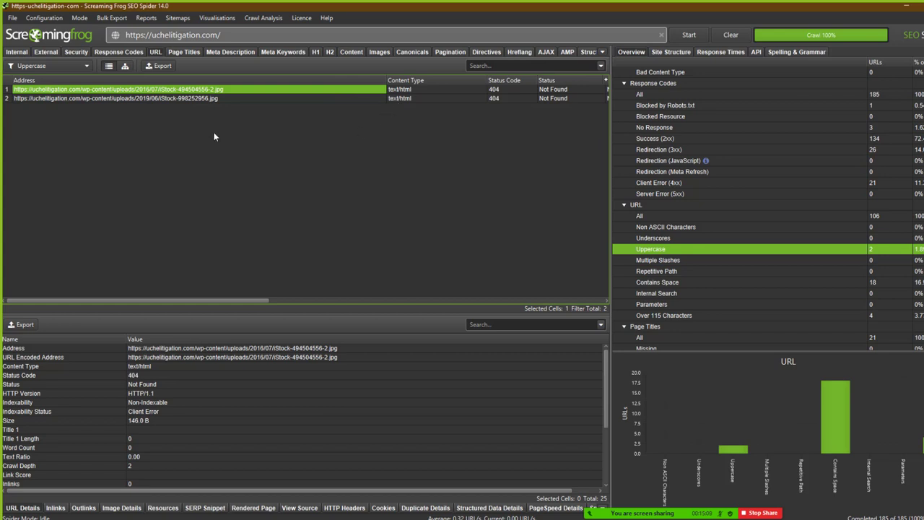
{"action": "left_click", "coordinate": [685, 239]}
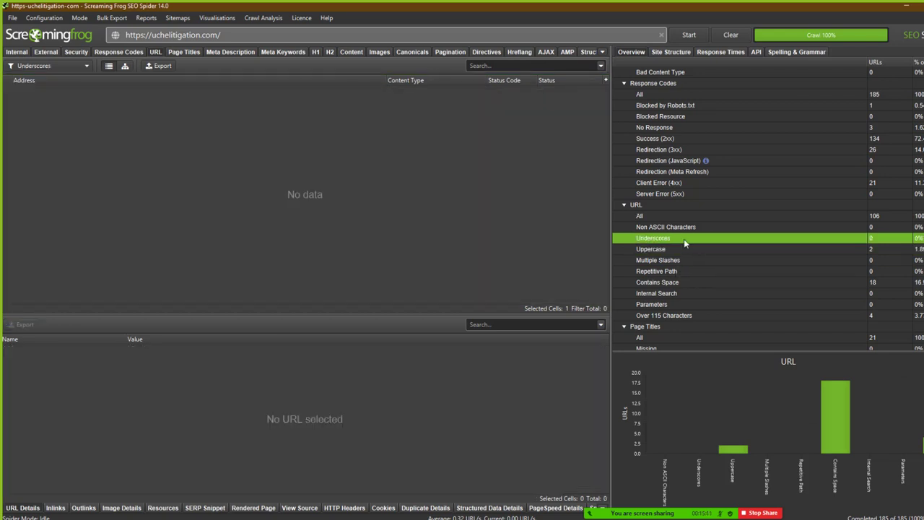
{"action": "key", "text": "alt+Tab"}
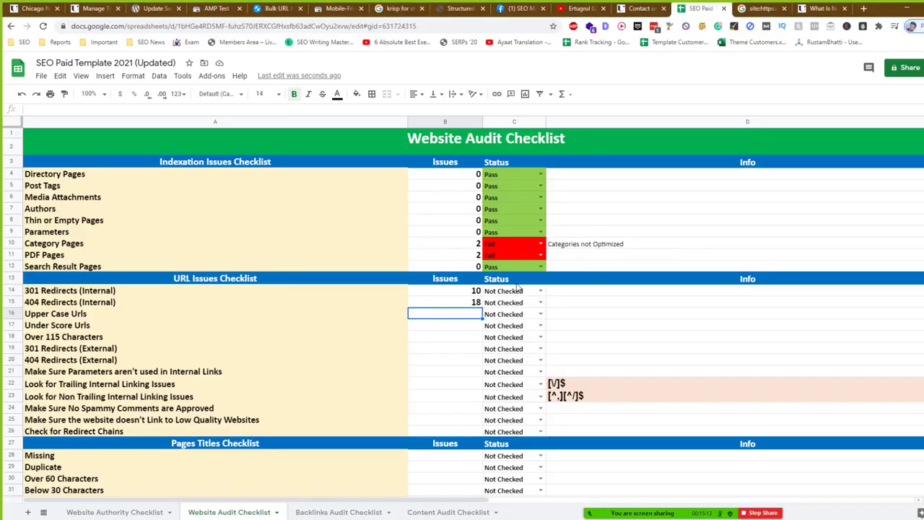
Step: Enter 0 for Upper Case and Under Score URLs in B16 and B17 and mark both Pass
{"action": "type", "text": "0"}
{"action": "key", "text": "Return"}
{"action": "type", "text": "0"}
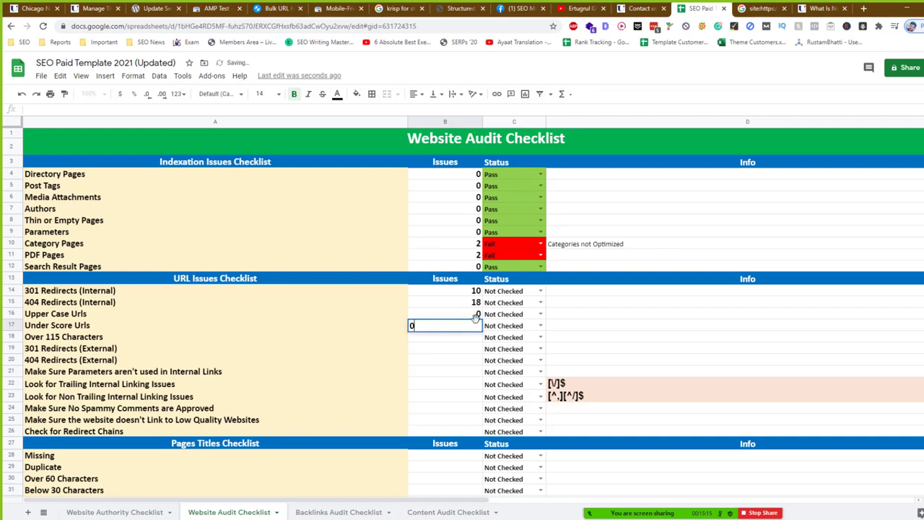
{"action": "key", "text": "Return"}
{"action": "left_click", "coordinate": [541, 314]}
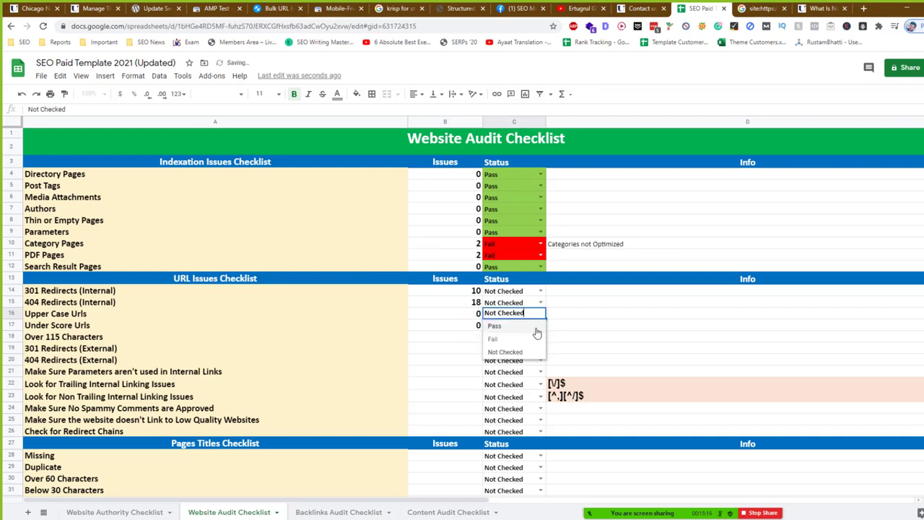
{"action": "left_click", "coordinate": [538, 326]}
{"action": "left_click", "coordinate": [541, 325]}
{"action": "left_click", "coordinate": [535, 337]}
Step: Mark 404 Redirects (Internal) and 301 Redirects (Internal) as Fail
{"action": "left_click", "coordinate": [540, 302]}
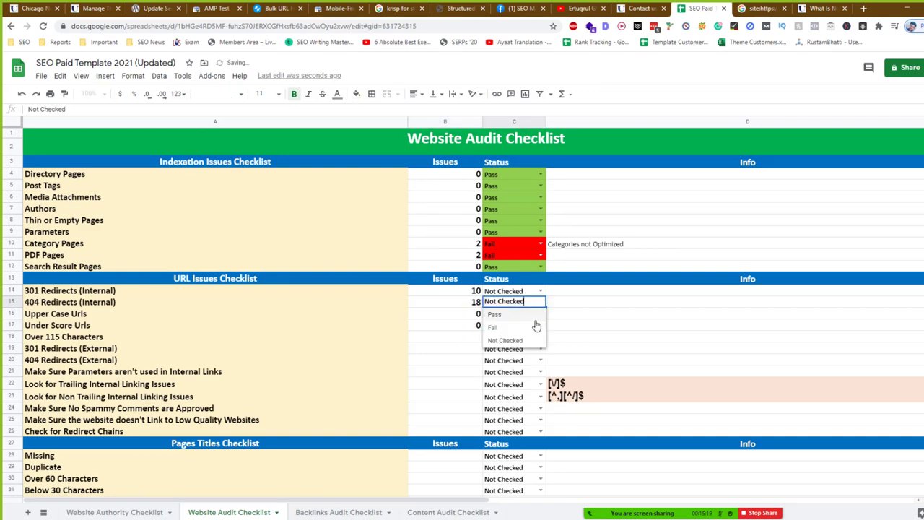
{"action": "left_click", "coordinate": [536, 326]}
{"action": "left_click", "coordinate": [540, 290]}
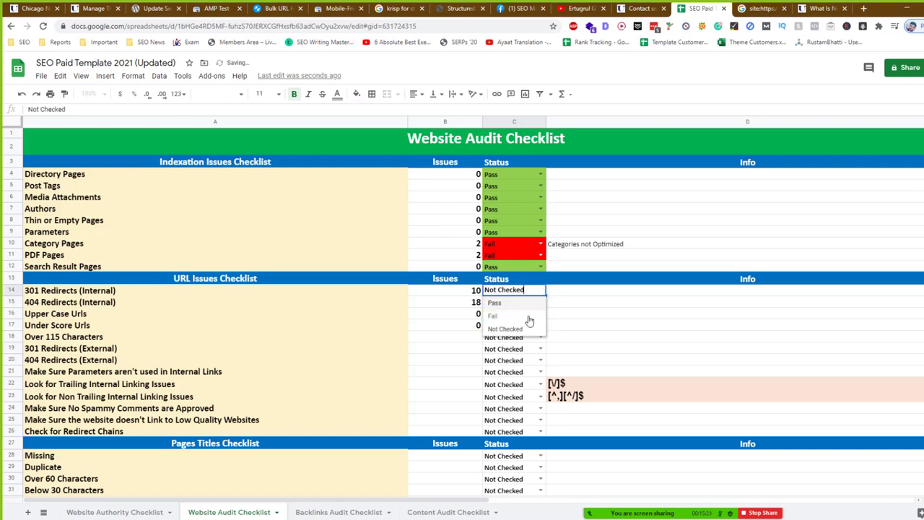
{"action": "left_click", "coordinate": [530, 320]}
{"action": "left_click", "coordinate": [469, 334]}
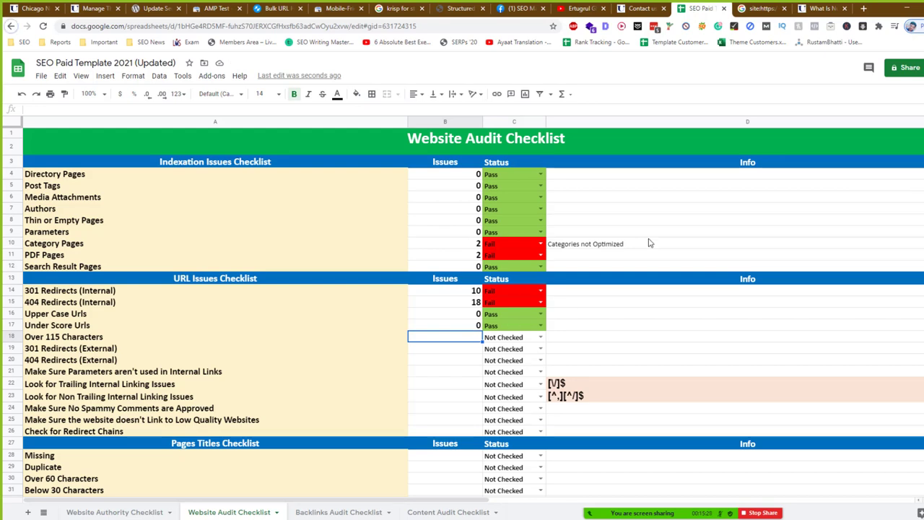
{"action": "key", "text": "alt+Tab"}
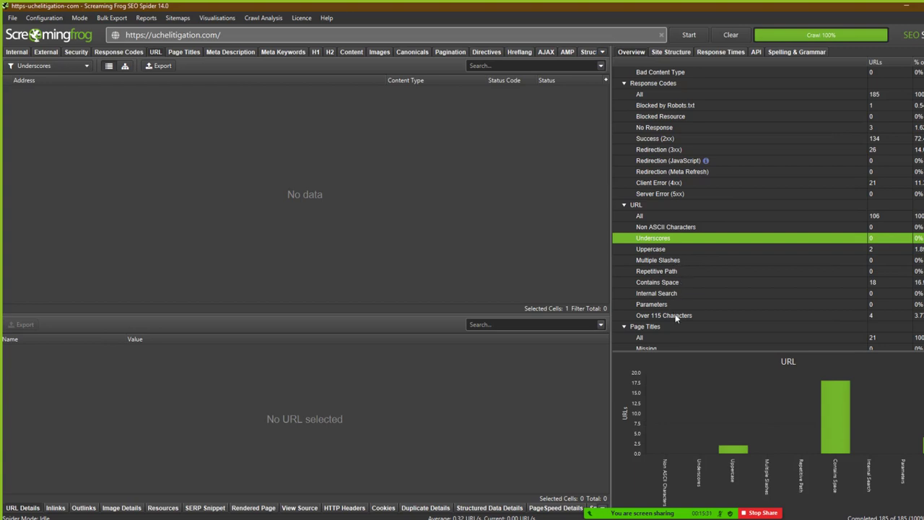
Step: Filter to URLs over 115 characters and review each of the four long URLs' details
{"action": "left_click", "coordinate": [676, 317]}
{"action": "left_click", "coordinate": [431, 117]}
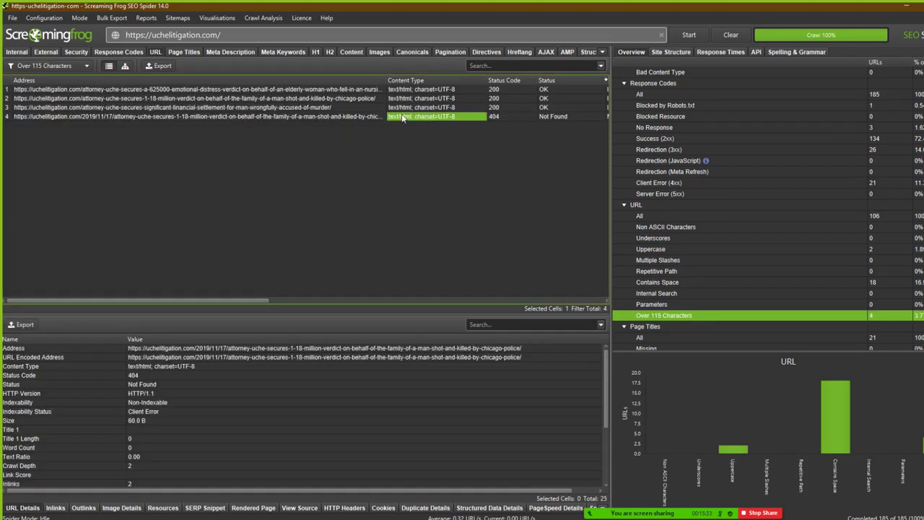
{"action": "left_click", "coordinate": [375, 117]}
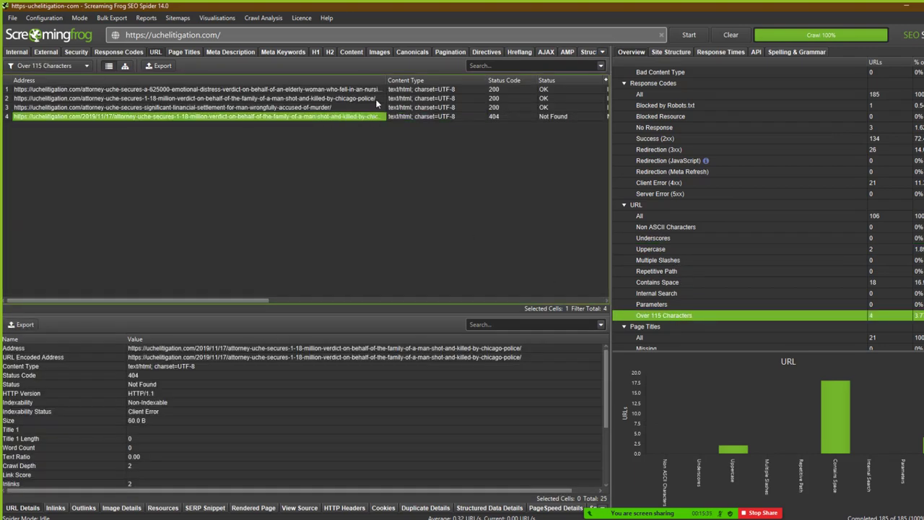
{"action": "left_click", "coordinate": [375, 99]}
{"action": "left_click", "coordinate": [376, 90]}
{"action": "left_click", "coordinate": [376, 107]}
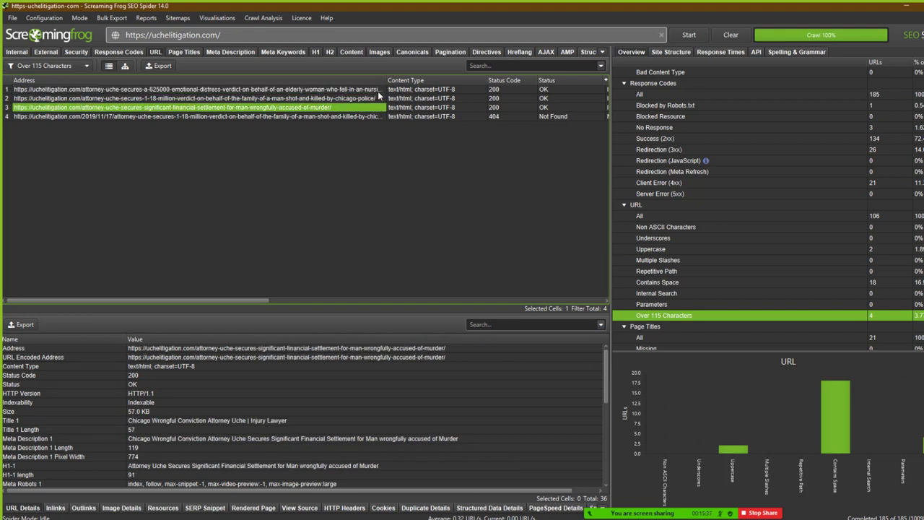
{"action": "left_click", "coordinate": [379, 91]}
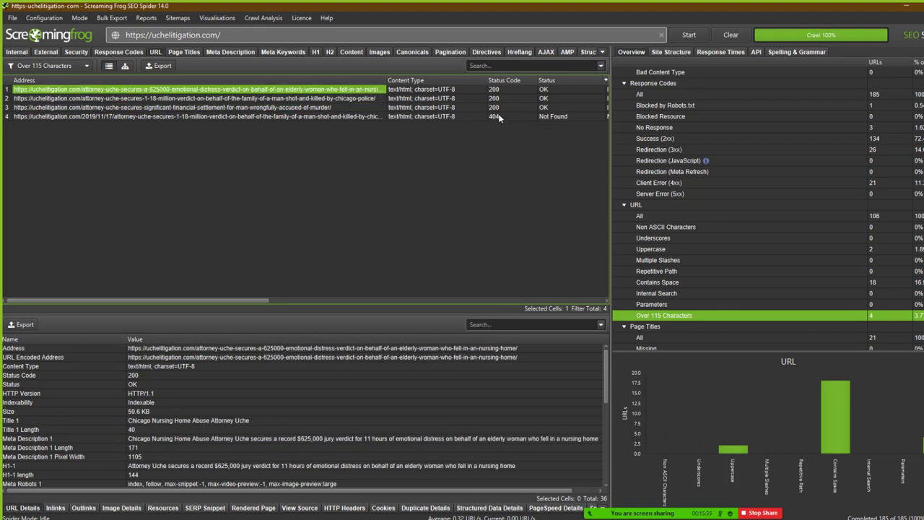
{"action": "key", "text": "alt+Tab"}
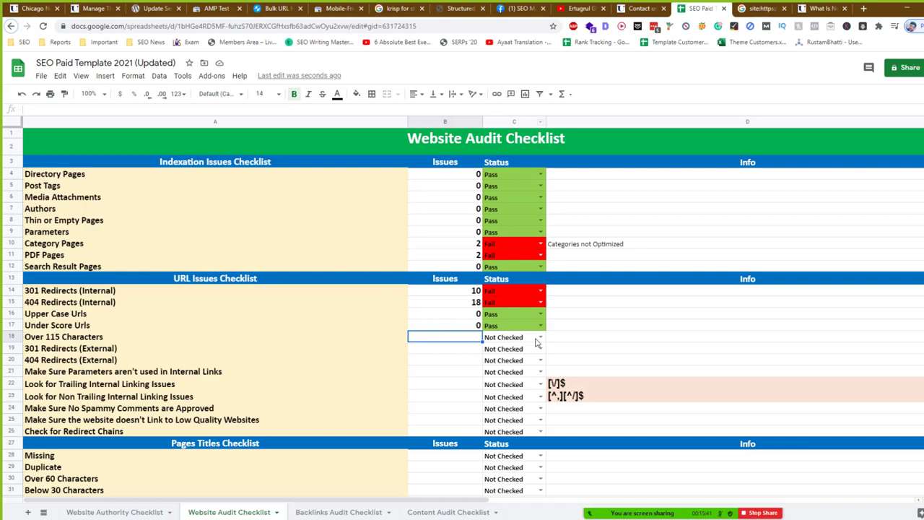
Step: Enter 4 in B18 for Over 115 Characters and set its status to Fail
{"action": "type", "text": "4"}
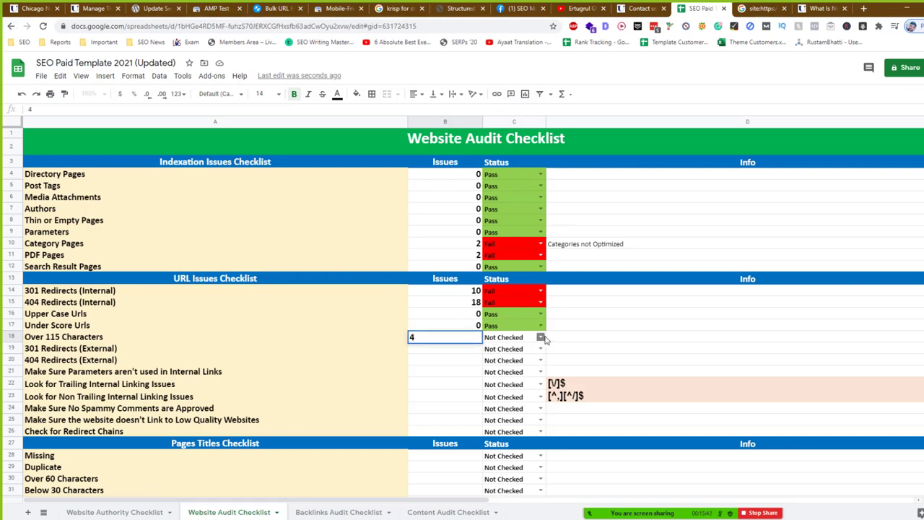
{"action": "left_click", "coordinate": [541, 338]}
{"action": "left_click", "coordinate": [531, 350]}
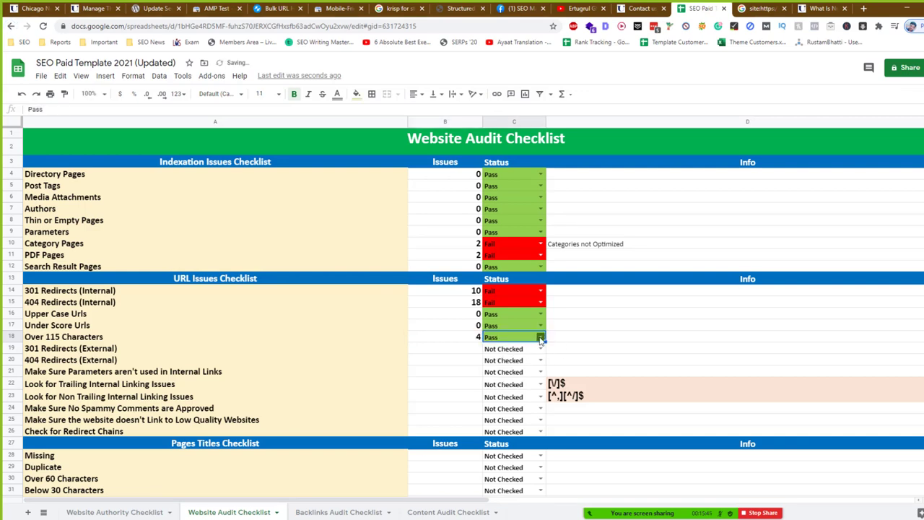
{"action": "left_click", "coordinate": [541, 337]}
{"action": "left_click", "coordinate": [535, 361]}
{"action": "left_click", "coordinate": [457, 353]}
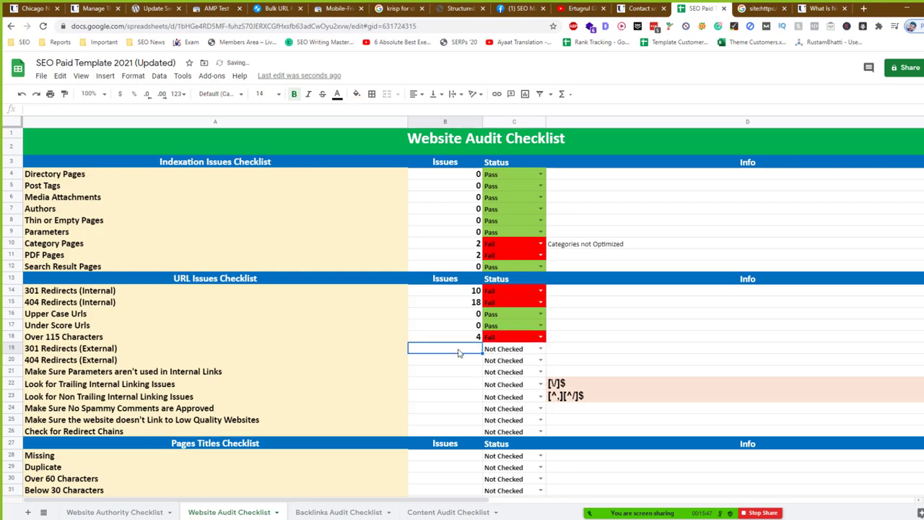
{"action": "key", "text": "alt+Tab"}
{"action": "left_click", "coordinate": [46, 52]}
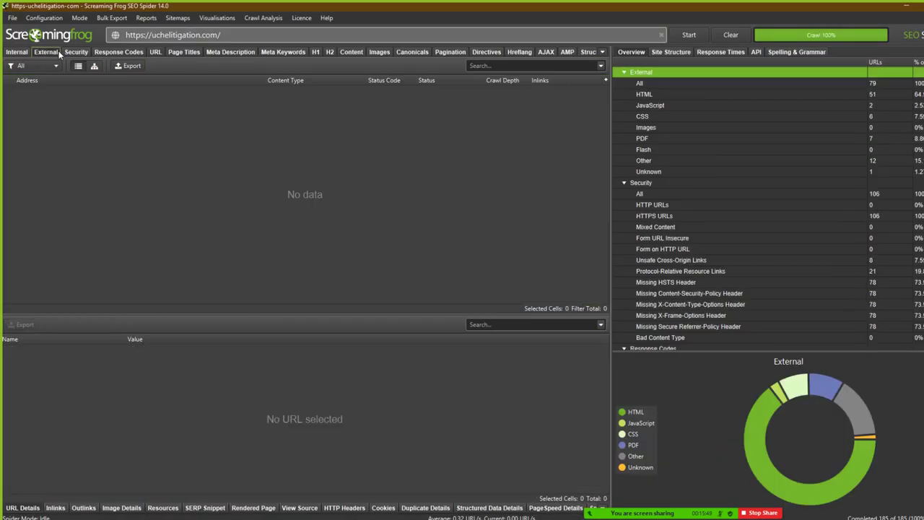
Step: Sort external URLs by status code, highest first, and select the ten 301 redirect rows
{"action": "left_click", "coordinate": [391, 81]}
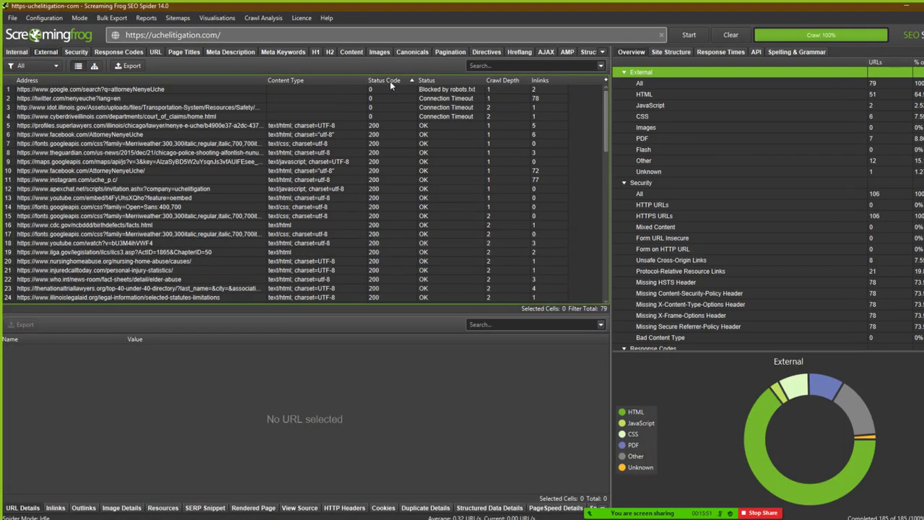
{"action": "left_click", "coordinate": [390, 81]}
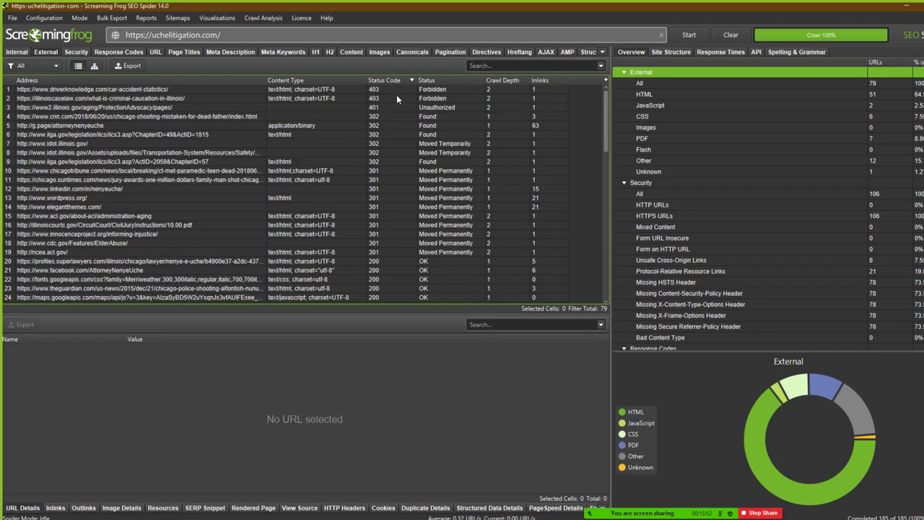
{"action": "left_click", "coordinate": [396, 171]}
{"action": "left_click_drag", "start_coordinate": [366, 179], "coordinate": [158, 252]}
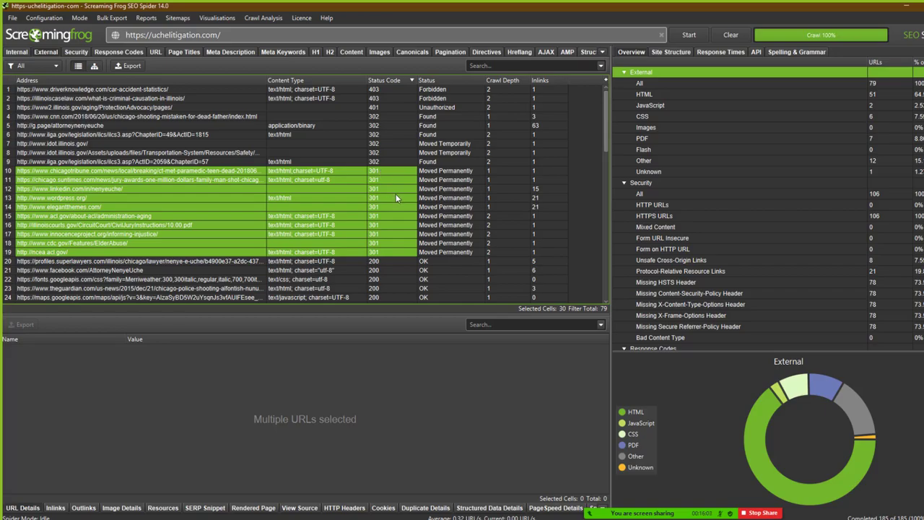
{"action": "key", "text": "alt+Tab"}
Step: Enter 10 external 301 redirects in B19, then recheck the external 403 URL's details in the crawl
{"action": "type", "text": "1"}
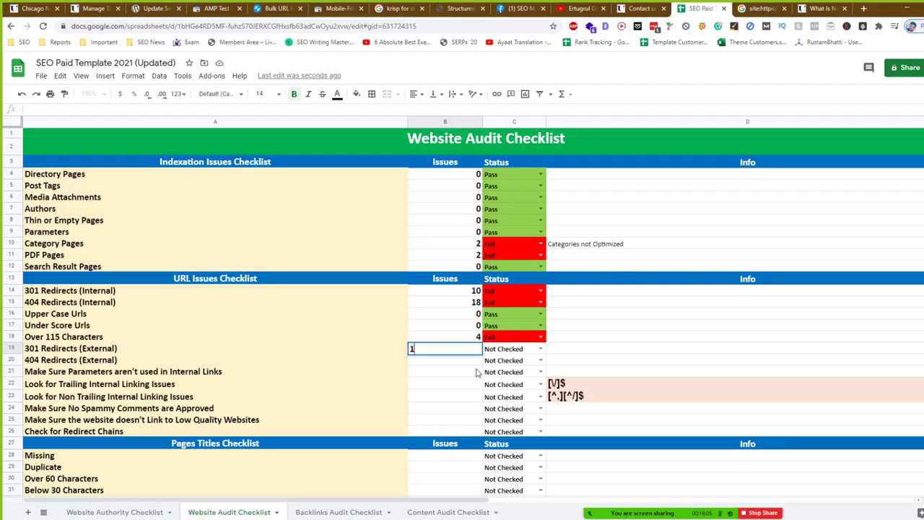
{"action": "key", "text": "Tab"}
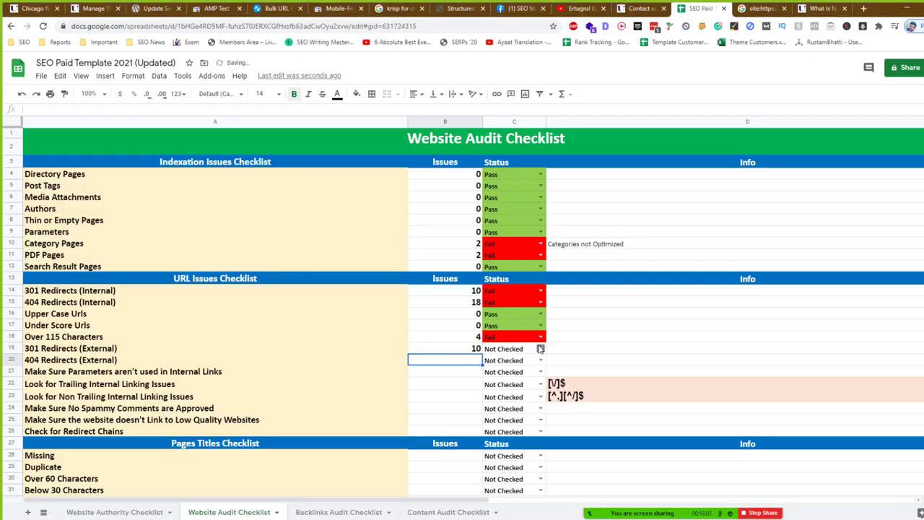
{"action": "left_click", "coordinate": [540, 349]}
{"action": "key", "text": "alt+Tab"}
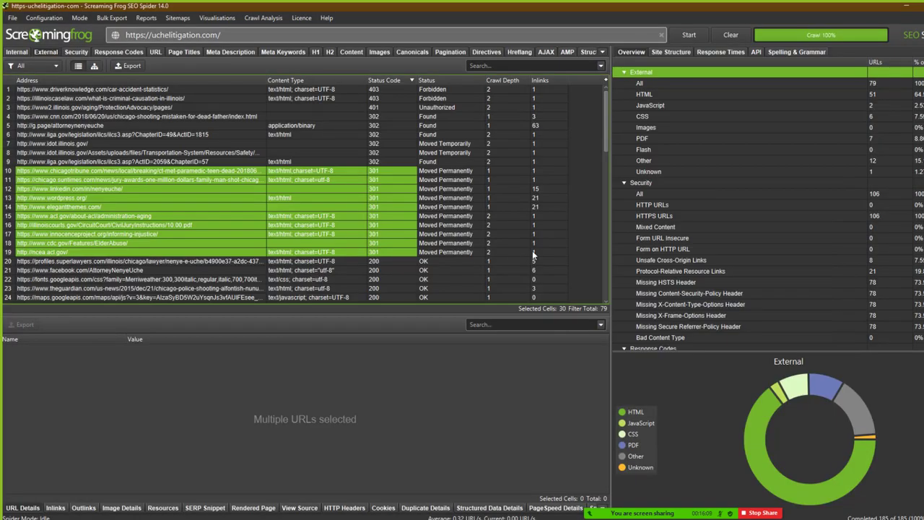
{"action": "left_click", "coordinate": [412, 99]}
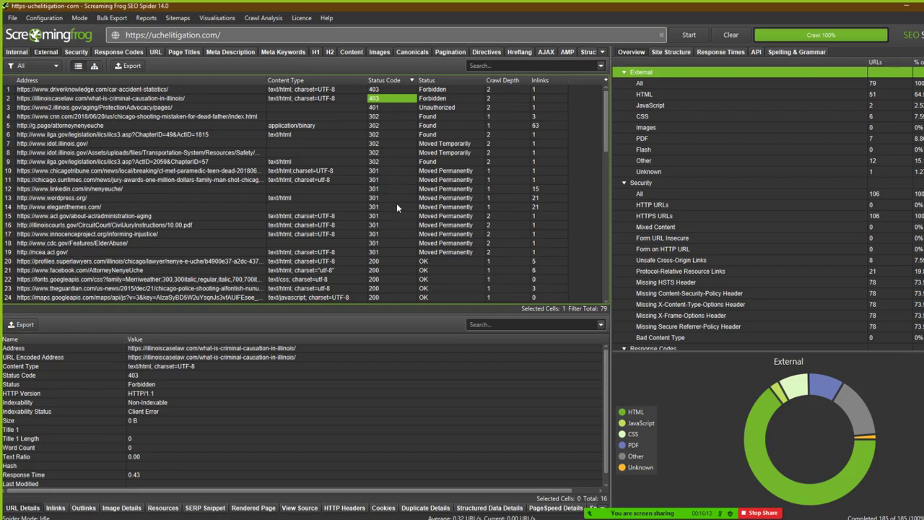
{"action": "scroll", "coordinate": [396, 203], "scroll_direction": "down", "scroll_amount": 15}
{"action": "key", "text": "alt+Tab"}
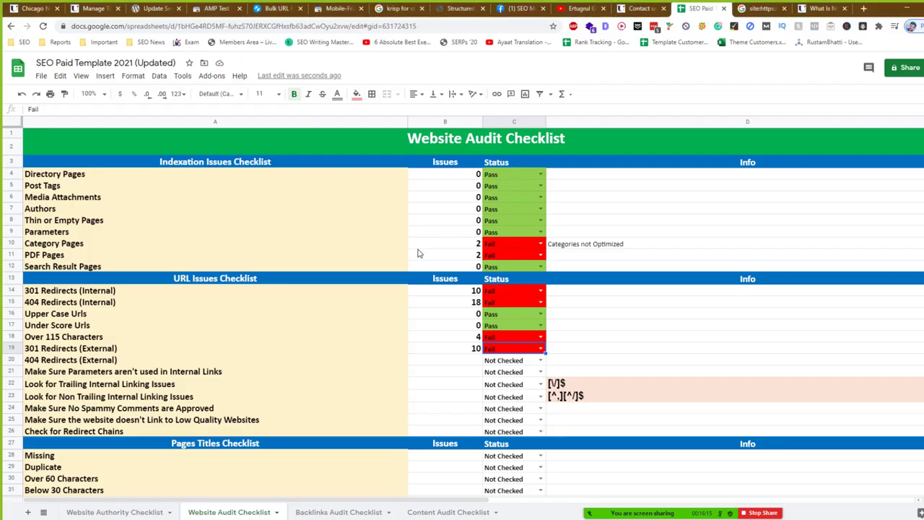
Step: Enter 0 external 404 redirects in B20 and mark them Pass
{"action": "left_click", "coordinate": [471, 363]}
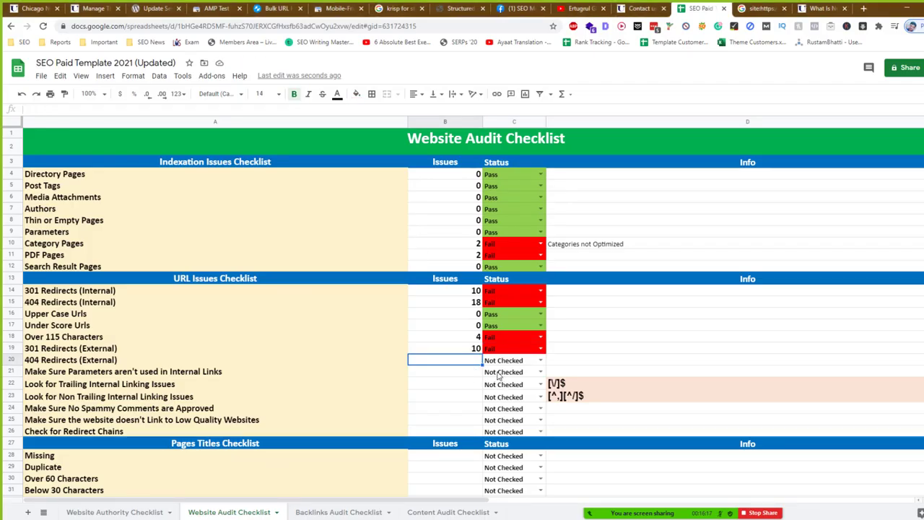
{"action": "type", "text": "0"}
{"action": "left_click", "coordinate": [541, 361]}
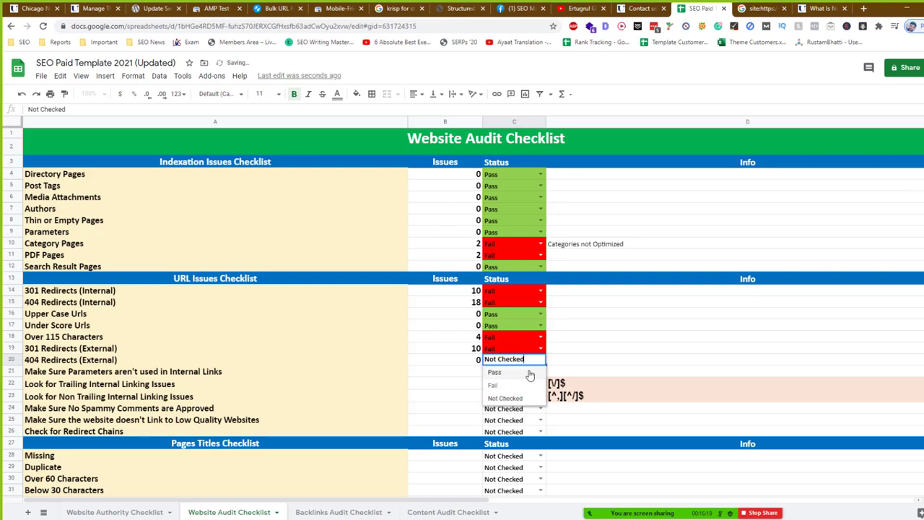
{"action": "left_click", "coordinate": [529, 373]}
{"action": "left_click", "coordinate": [457, 374]}
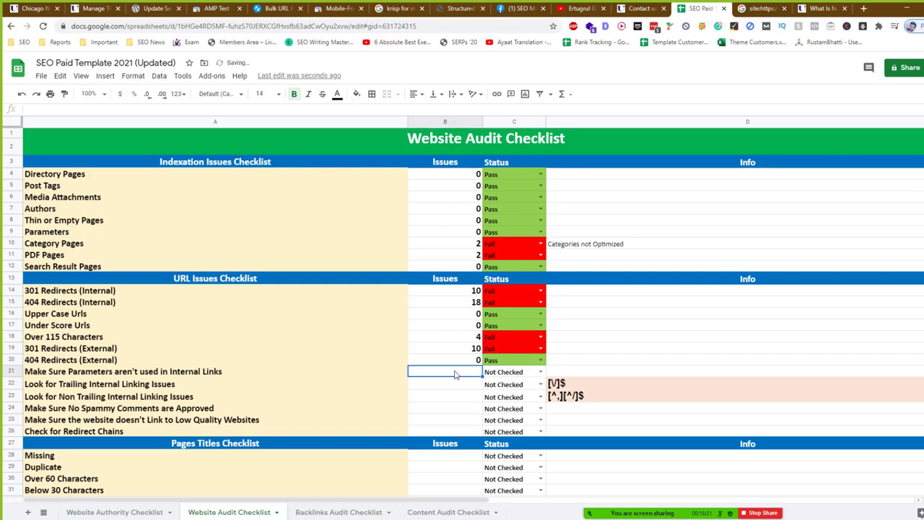
{"action": "key", "text": "alt+Tab"}
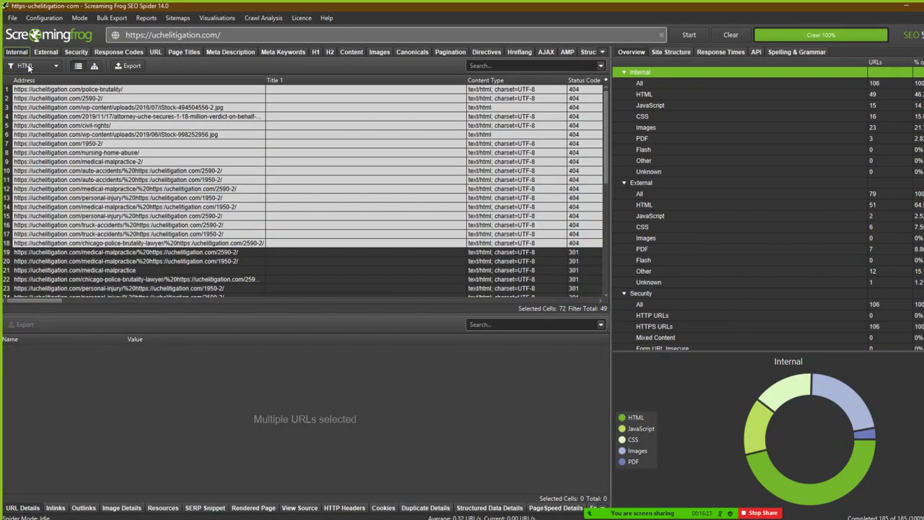
Step: Sort the 49 internal HTML URLs by address, widen the Address column, and scroll through the list
{"action": "left_click", "coordinate": [223, 189]}
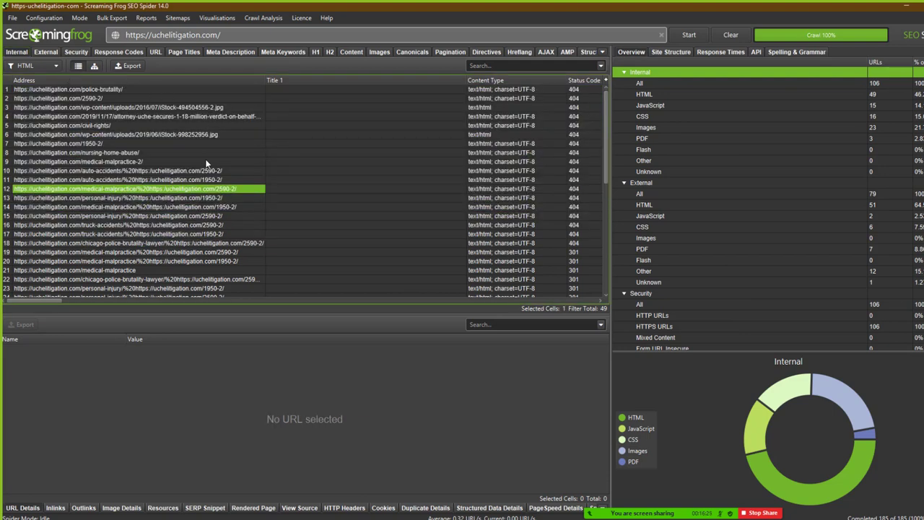
{"action": "left_click", "coordinate": [208, 82]}
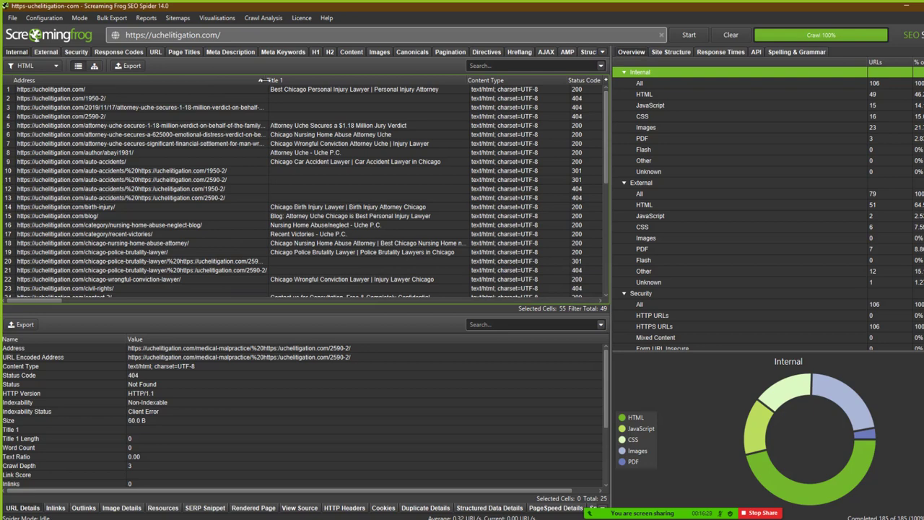
{"action": "left_click_drag", "start_coordinate": [264, 80], "coordinate": [373, 80]}
{"action": "scroll", "coordinate": [351, 164], "scroll_direction": "down", "scroll_amount": 2}
{"action": "scroll", "coordinate": [350, 164], "scroll_direction": "down", "scroll_amount": 7}
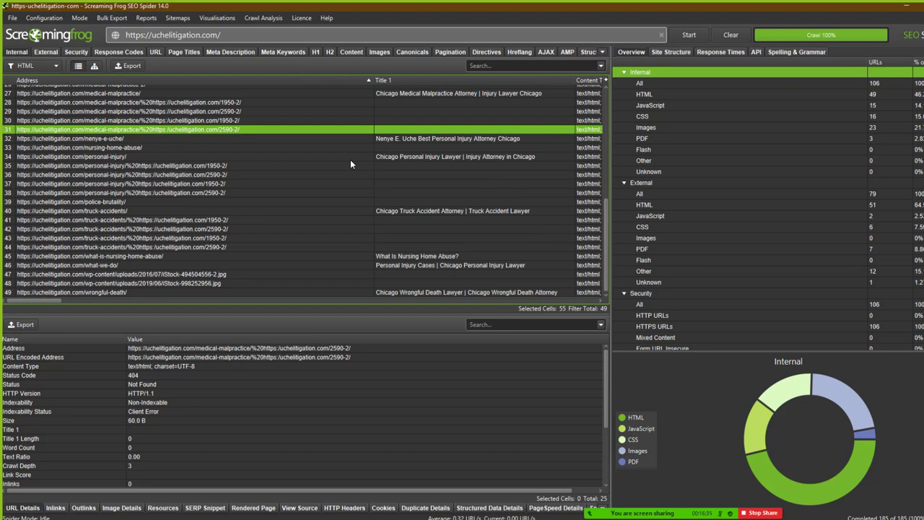
{"action": "scroll", "coordinate": [351, 164], "scroll_direction": "up", "scroll_amount": 3}
{"action": "scroll", "coordinate": [350, 164], "scroll_direction": "up", "scroll_amount": 1}
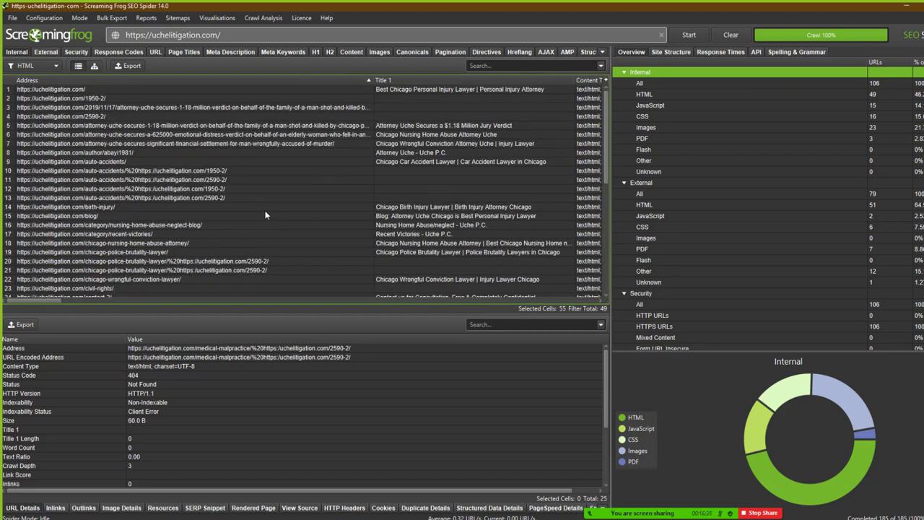
{"action": "scroll", "coordinate": [113, 223], "scroll_direction": "down", "scroll_amount": 8}
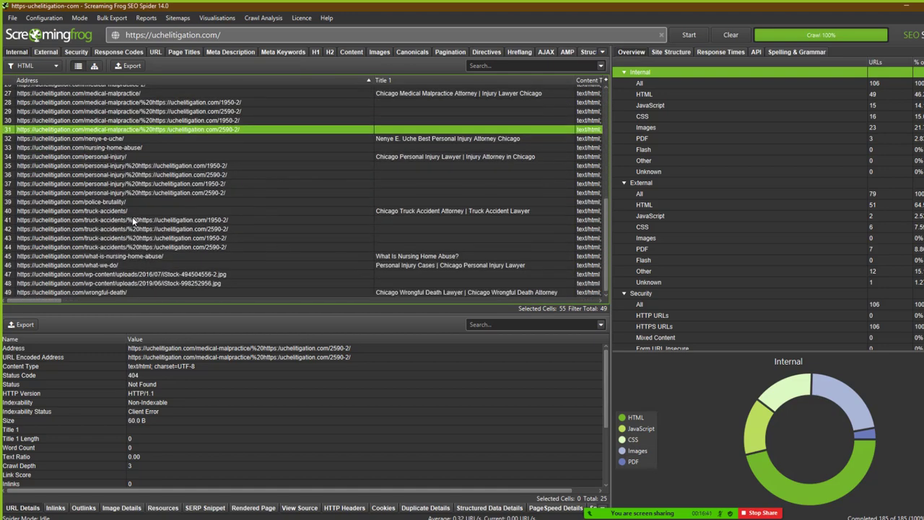
{"action": "key", "text": "alt+Tab"}
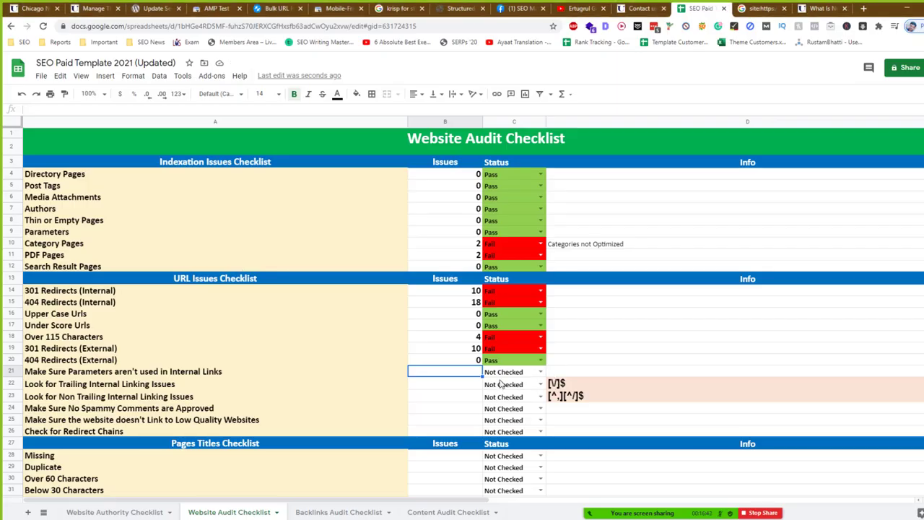
Step: Enter 0 and Pass for parameters in internal links, then copy the [^.][^/]$ pattern from D23
{"action": "type", "text": "0"}
{"action": "left_click", "coordinate": [540, 371]}
{"action": "left_click", "coordinate": [535, 384]}
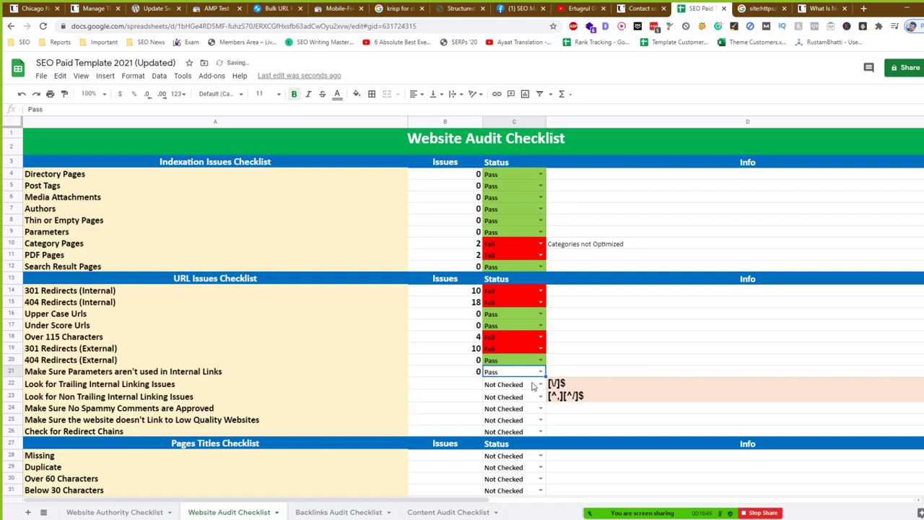
{"action": "left_click", "coordinate": [463, 390]}
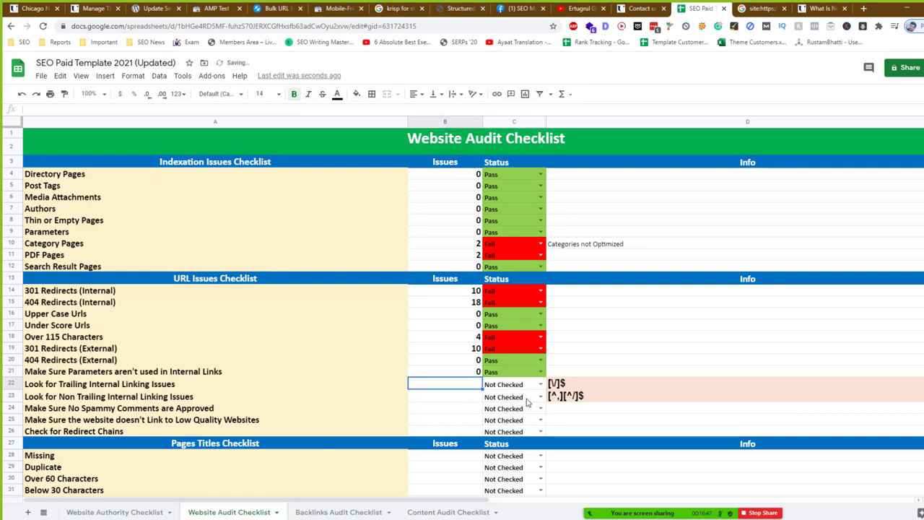
{"action": "left_click", "coordinate": [565, 403]}
{"action": "key", "text": "ctrl+c"}
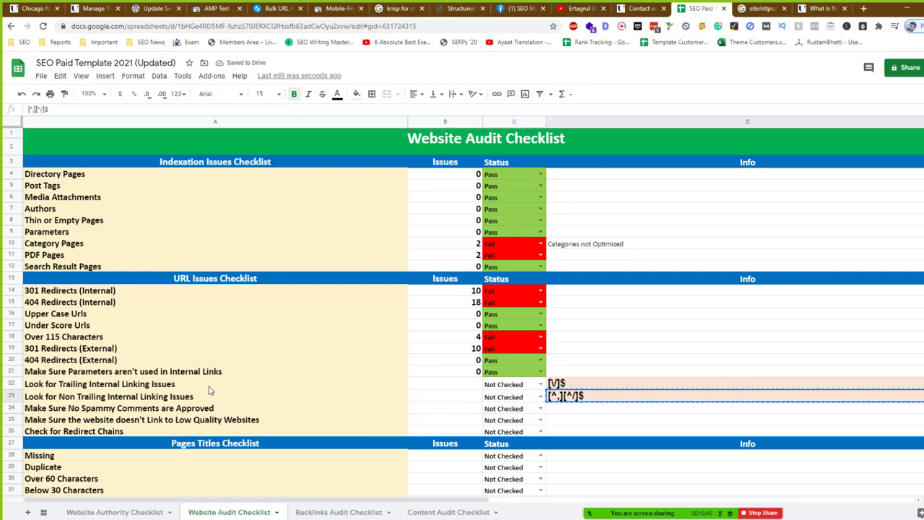
{"action": "key", "text": "alt+Tab"}
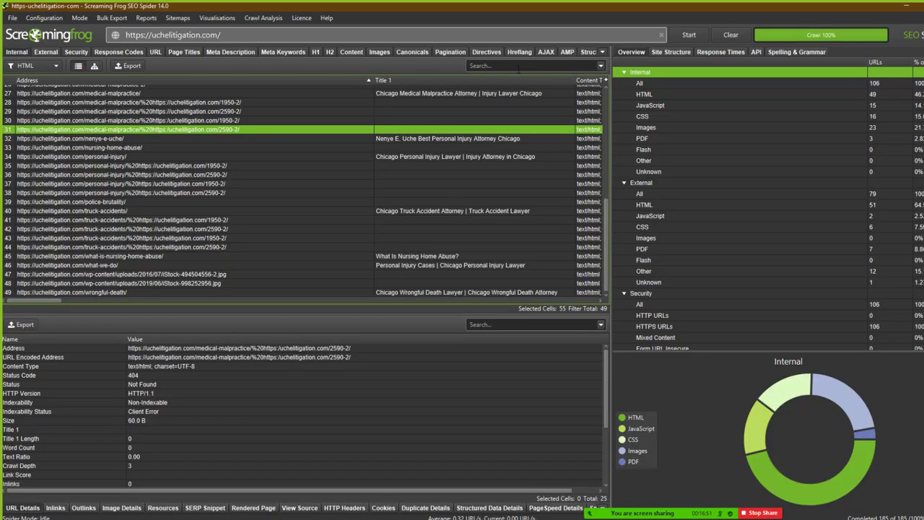
Step: Search internal HTML URLs for [^.][^/]$ and inspect the three results without trailing slashes
{"action": "key", "text": "ctrl+v"}
{"action": "key", "text": "Return"}
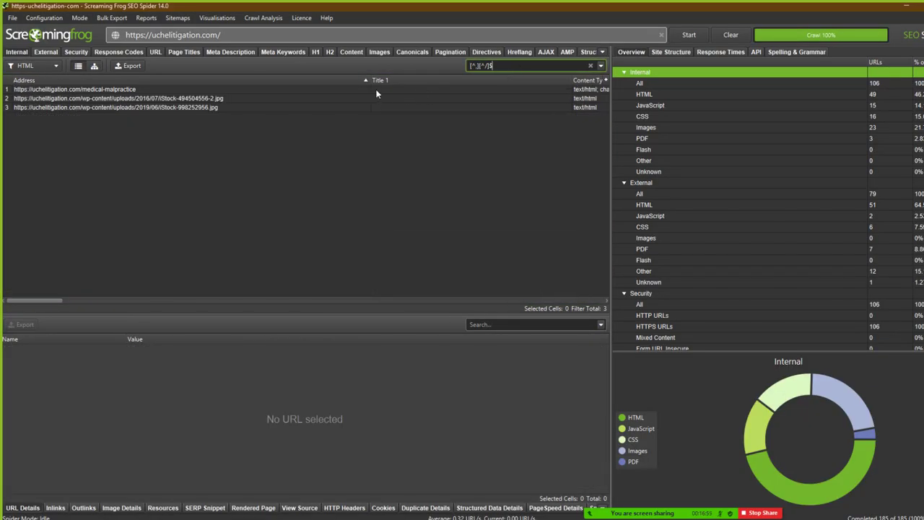
{"action": "left_click_drag", "start_coordinate": [52, 298], "coordinate": [28, 302]}
{"action": "left_click", "coordinate": [201, 92]}
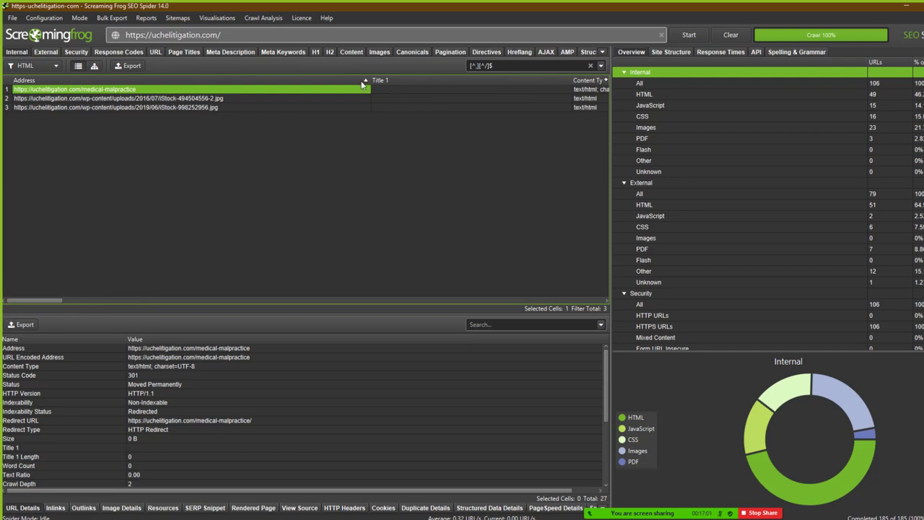
{"action": "left_click_drag", "start_coordinate": [371, 81], "coordinate": [232, 80]}
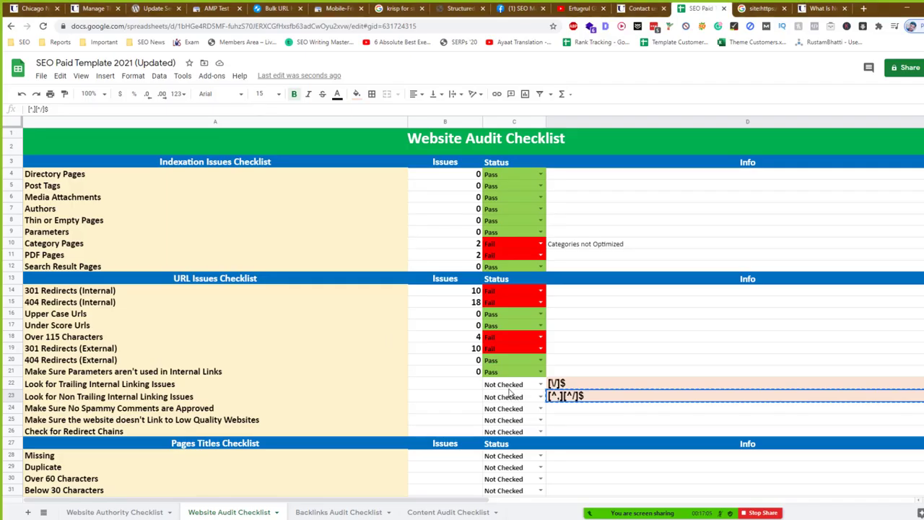
Step: Log 1 non-trailing internal linking issue as Fail and mark trailing internal linking Pass
{"action": "left_click", "coordinate": [464, 390]}
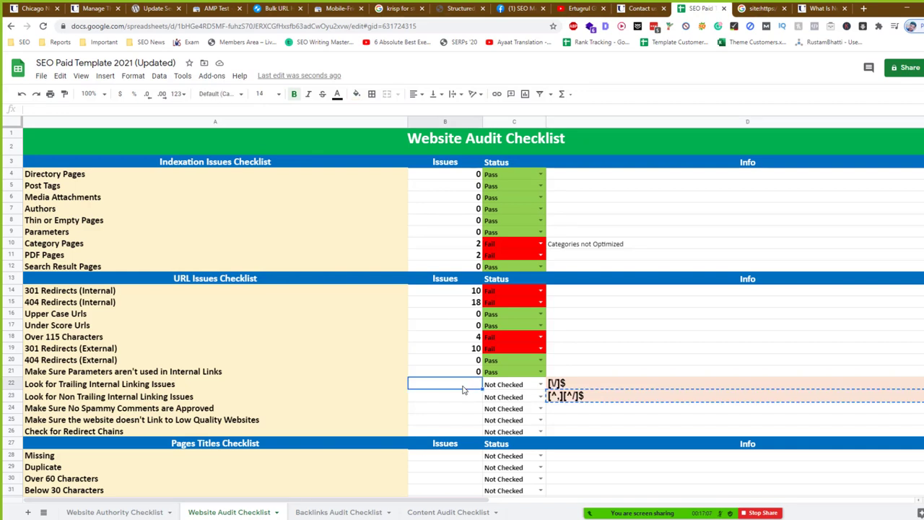
{"action": "left_click", "coordinate": [466, 402]}
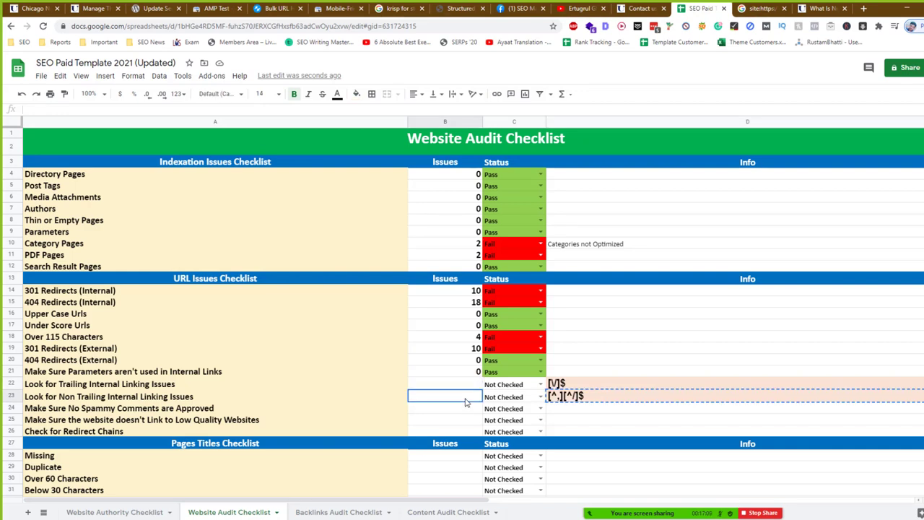
{"action": "type", "text": "1"}
{"action": "left_click", "coordinate": [539, 396]}
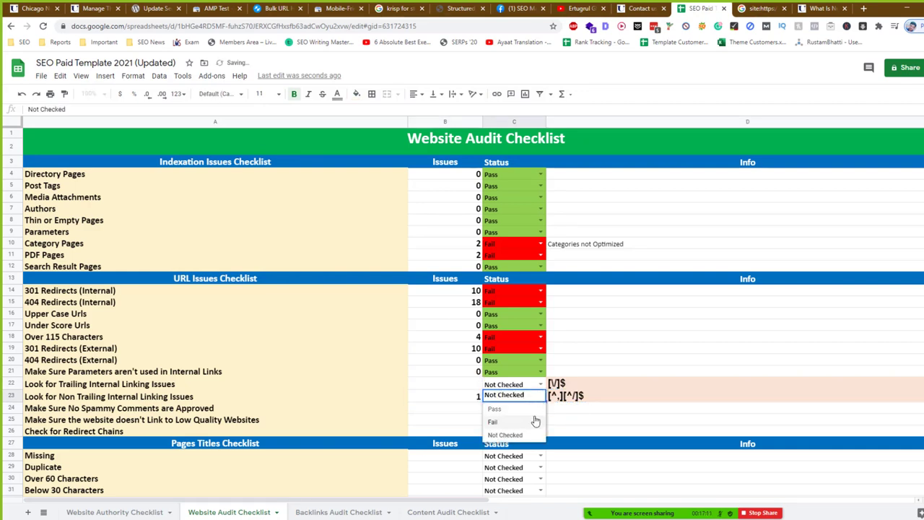
{"action": "left_click", "coordinate": [532, 421]}
{"action": "left_click", "coordinate": [462, 417]}
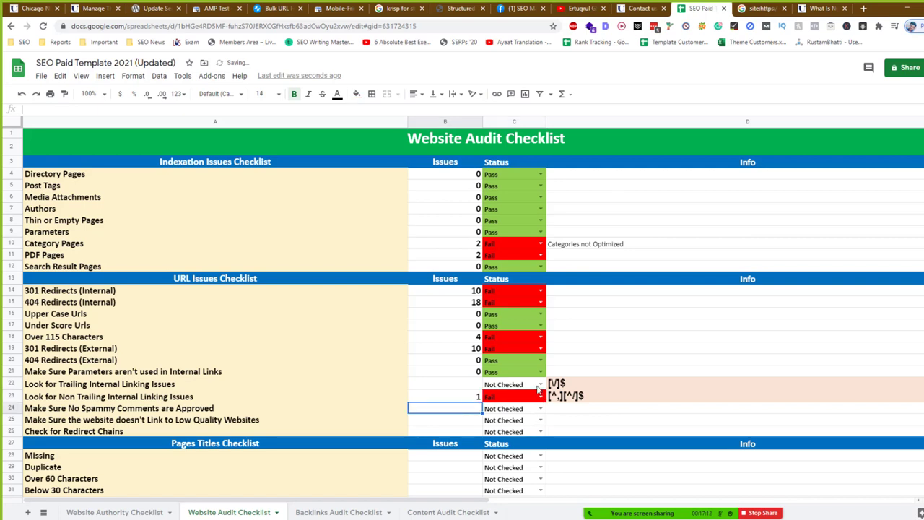
{"action": "left_click", "coordinate": [540, 385]}
{"action": "left_click", "coordinate": [536, 398]}
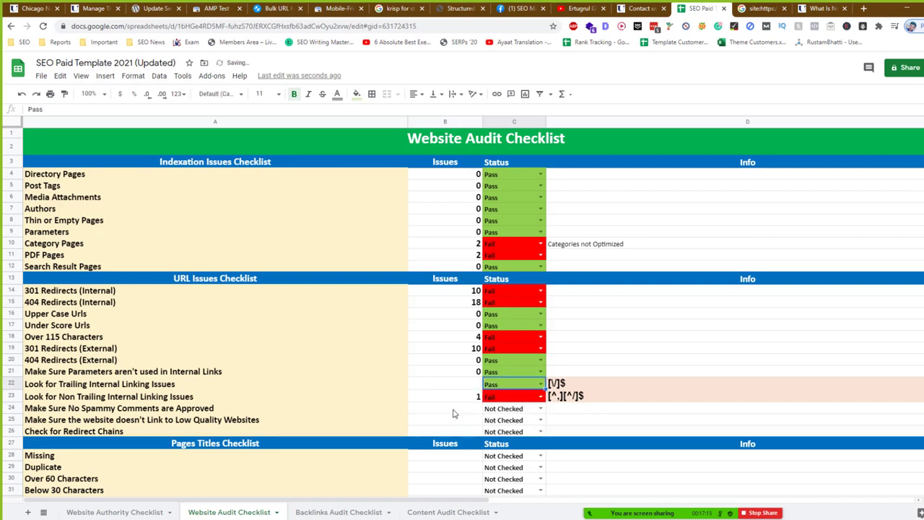
{"action": "left_click", "coordinate": [453, 413]}
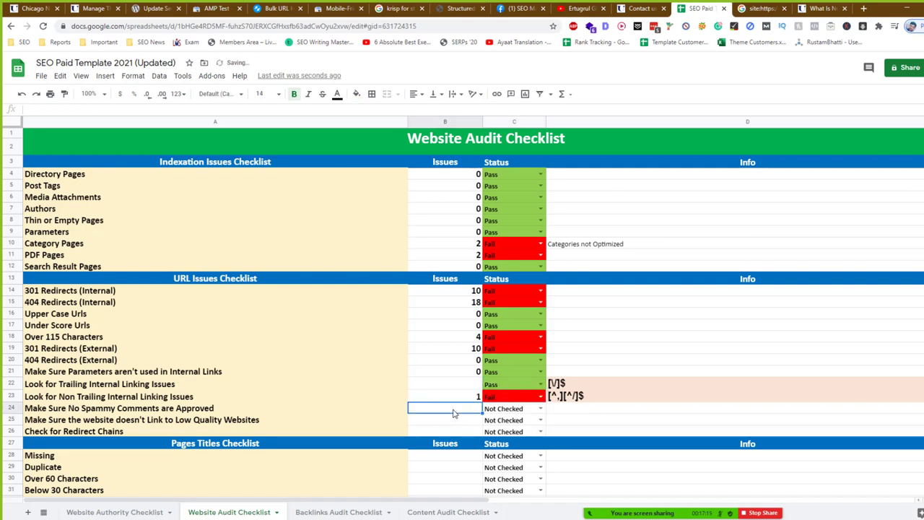
Step: Enter 1035 as the spammy comments count in the audit checklist
{"action": "left_click", "coordinate": [619, 7]}
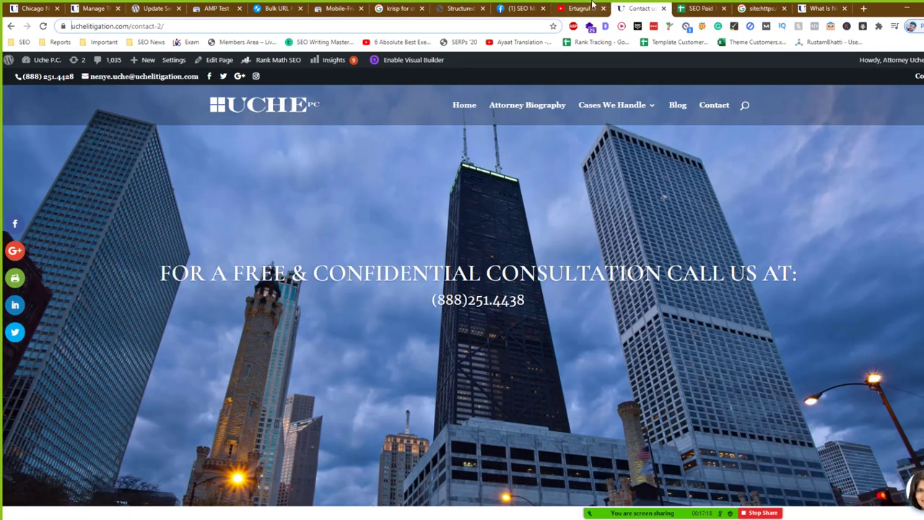
{"action": "left_click", "coordinate": [824, 8]}
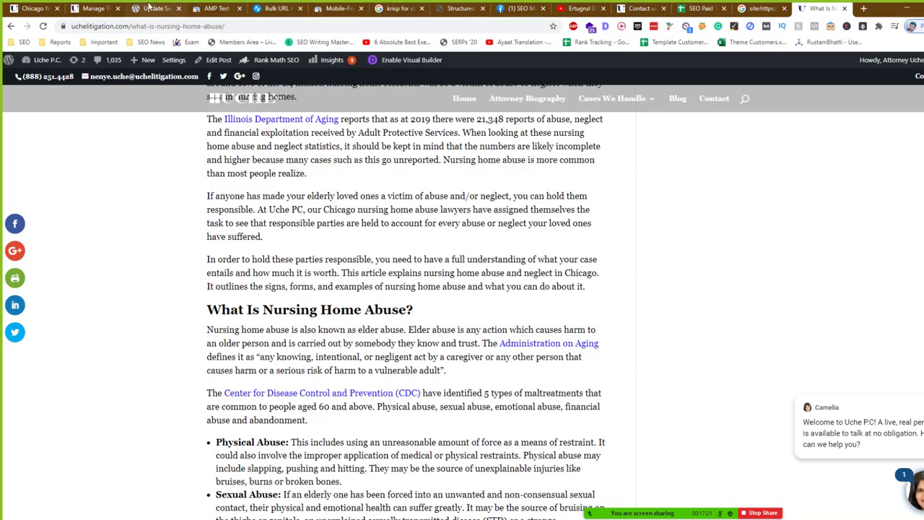
{"action": "left_click", "coordinate": [94, 8]}
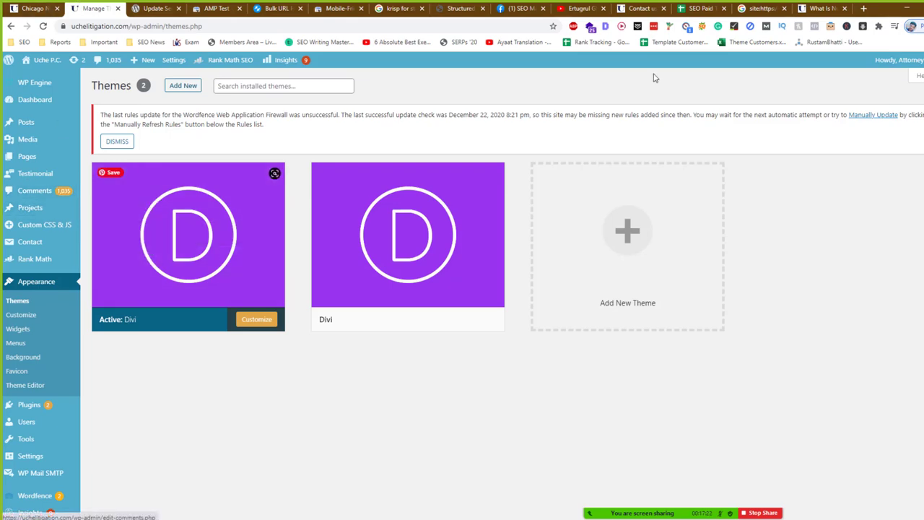
{"action": "left_click", "coordinate": [639, 8]}
{"action": "left_click", "coordinate": [697, 7]}
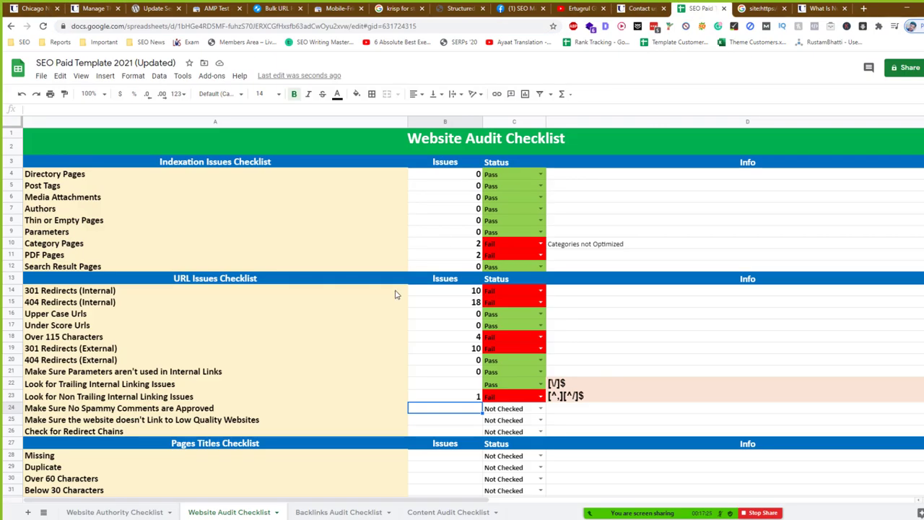
{"action": "type", "text": "1035"}
{"action": "key", "text": "Return"}
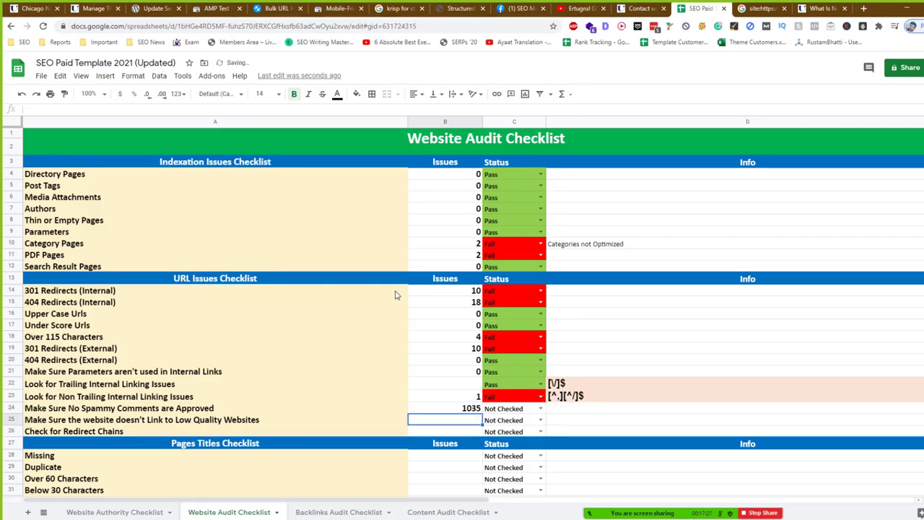
{"action": "key", "text": "Left"}
{"action": "key", "text": "Right"}
{"action": "key", "text": "alt+Tab"}
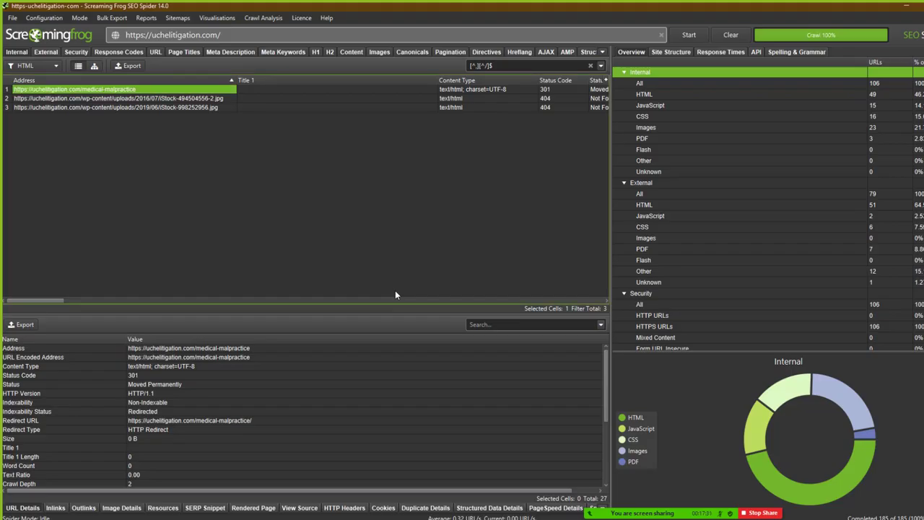
Step: Export the External URL list to the Desktop as external_all.csv, overwriting the earlier file
{"action": "left_click", "coordinate": [45, 52]}
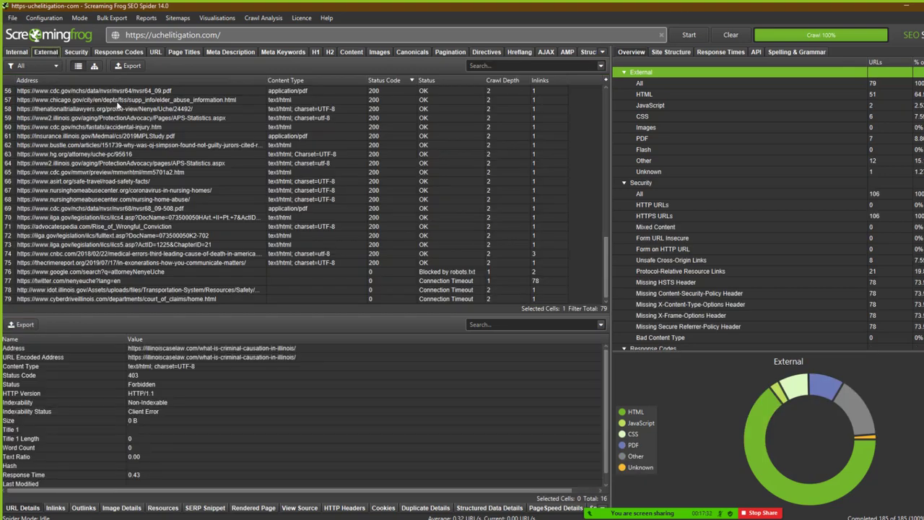
{"action": "scroll", "coordinate": [183, 153], "scroll_direction": "up", "scroll_amount": 18}
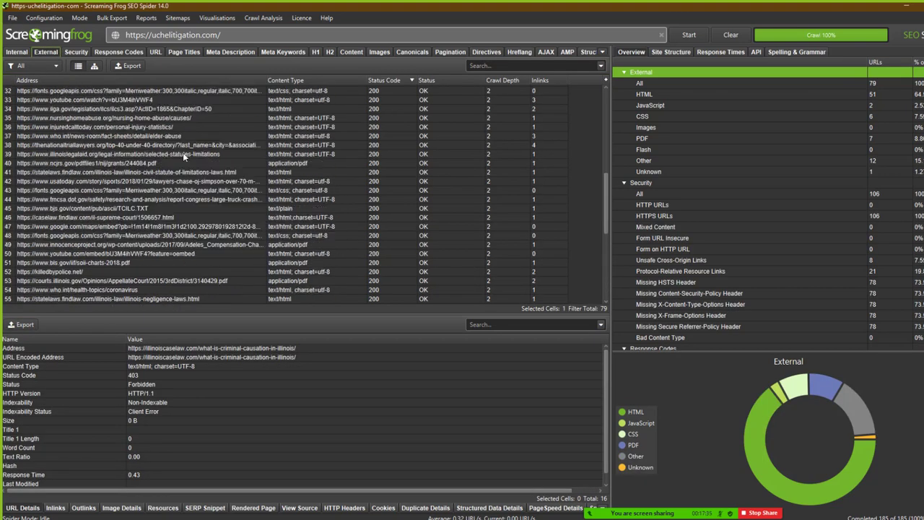
{"action": "left_click", "coordinate": [127, 66]}
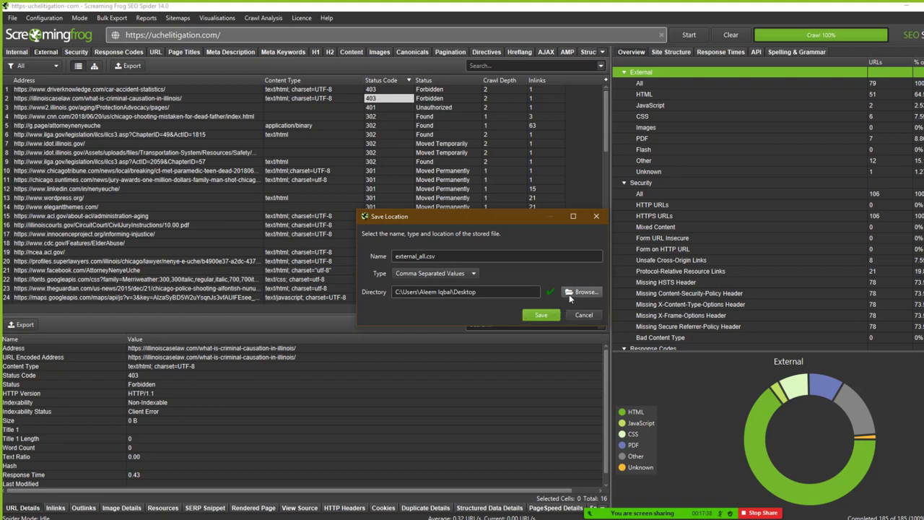
{"action": "left_click", "coordinate": [552, 316]}
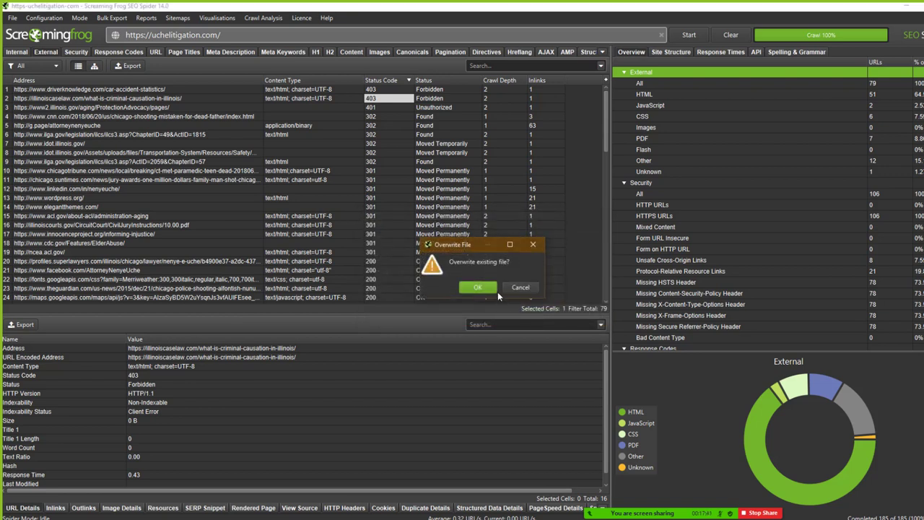
{"action": "left_click", "coordinate": [480, 287]}
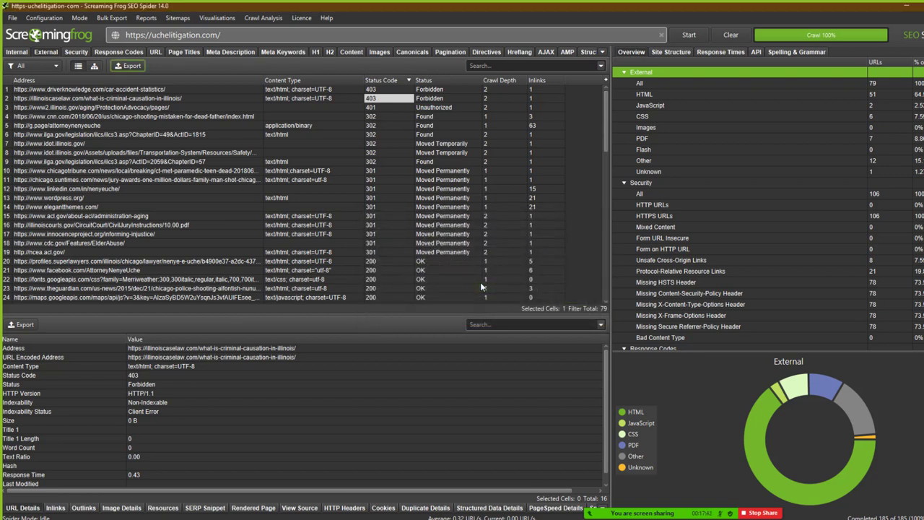
{"action": "key", "text": "super+d"}
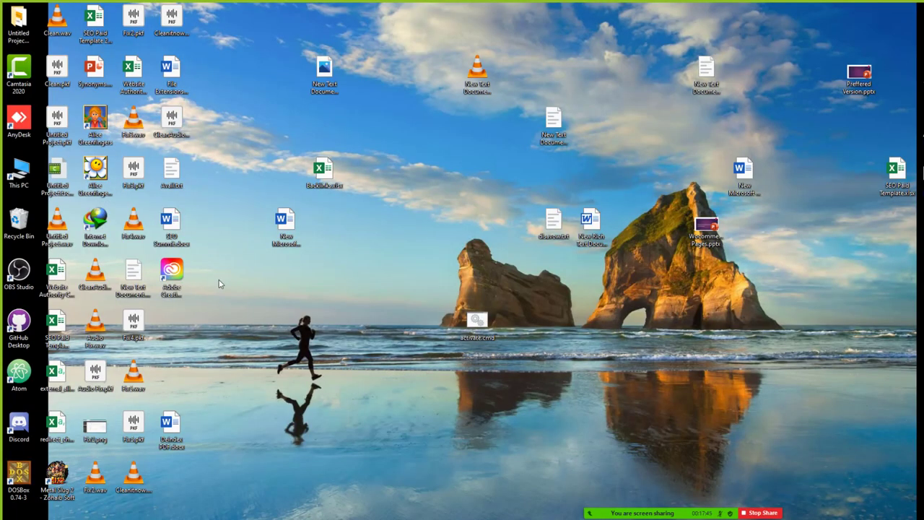
Step: Open external_all.csv from the Desktop in Excel
{"action": "key", "text": "e"}
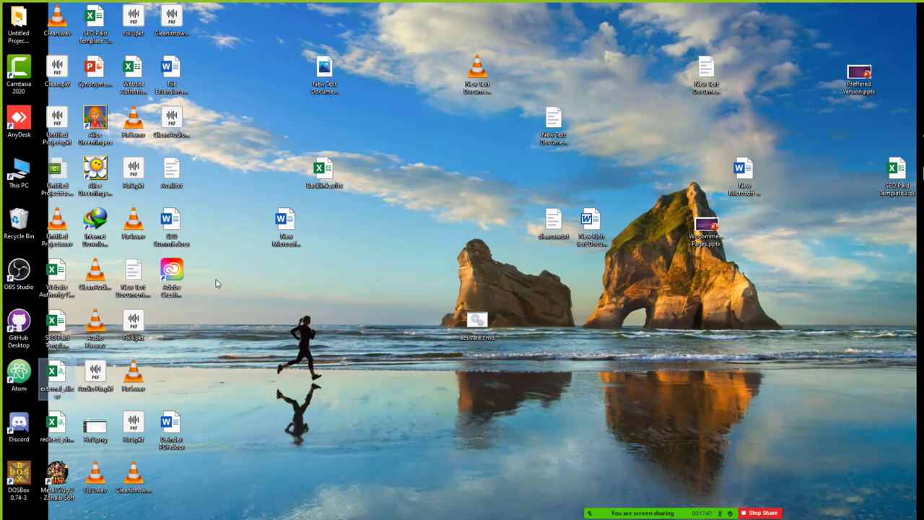
{"action": "left_click", "coordinate": [216, 283]}
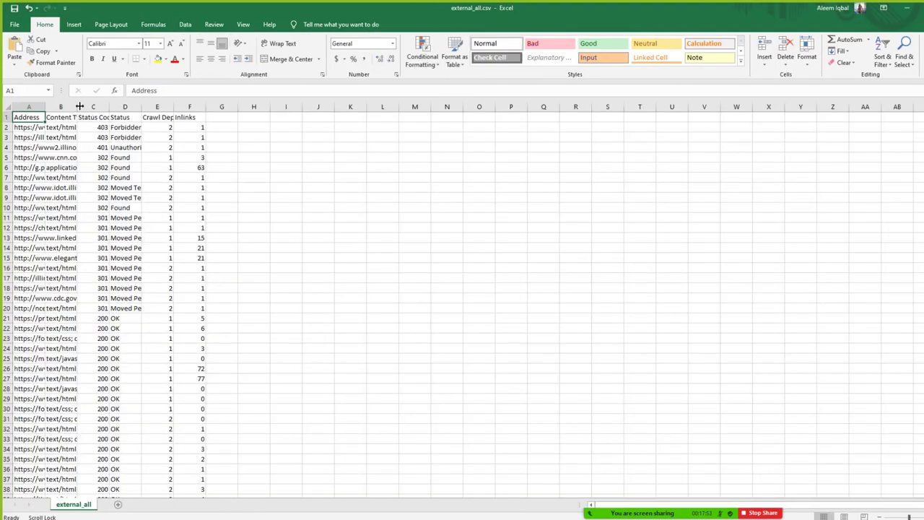
Step: Widen the Address column and copy the external URLs in A2:A80
{"action": "left_click_drag", "start_coordinate": [45, 106], "coordinate": [490, 112]}
{"action": "left_click_drag", "start_coordinate": [214, 132], "coordinate": [271, 514]}
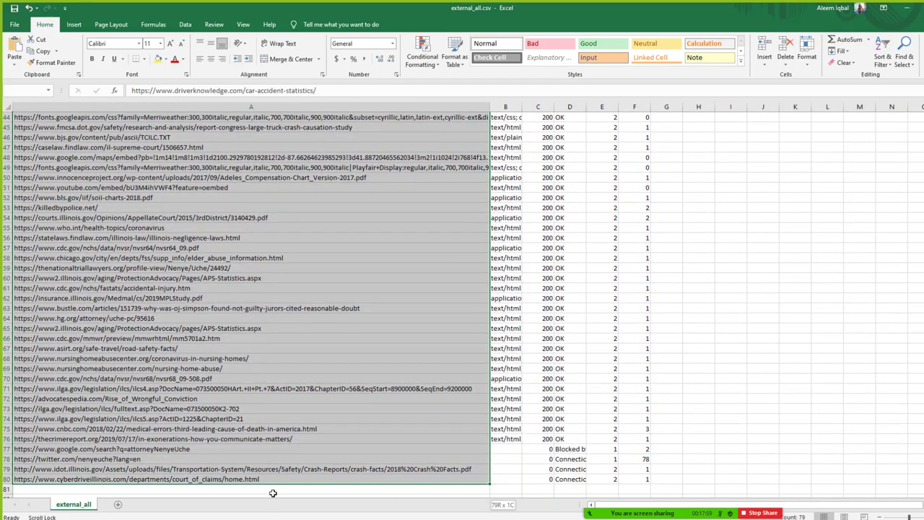
{"action": "key", "text": "ctrl+c"}
{"action": "scroll", "coordinate": [277, 460], "scroll_direction": "up", "scroll_amount": 14}
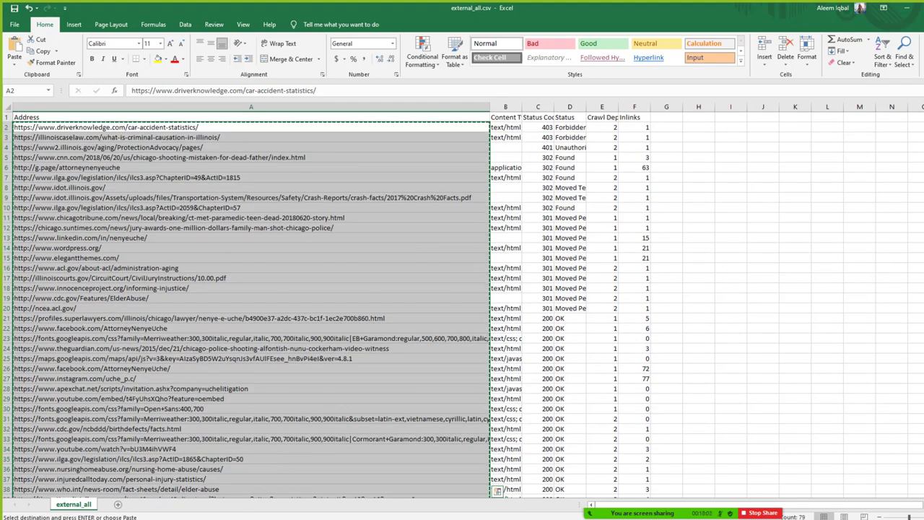
{"action": "mouse_move", "coordinate": [282, 519]}
{"action": "left_click", "coordinate": [262, 481]}
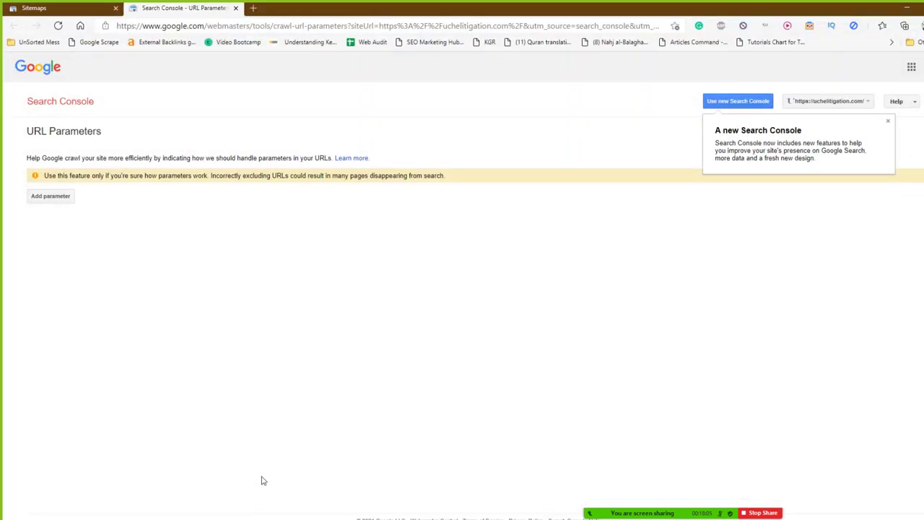
Step: Go to the Ahrefs website in a new tab and sign in
{"action": "key", "text": "ctrl+t"}
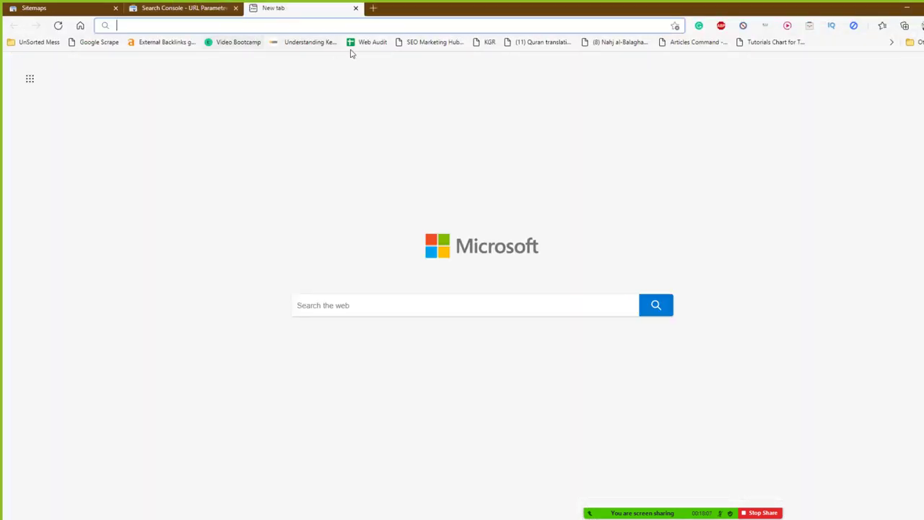
{"action": "type", "text": "ahrefs.com"}
{"action": "key", "text": "Return"}
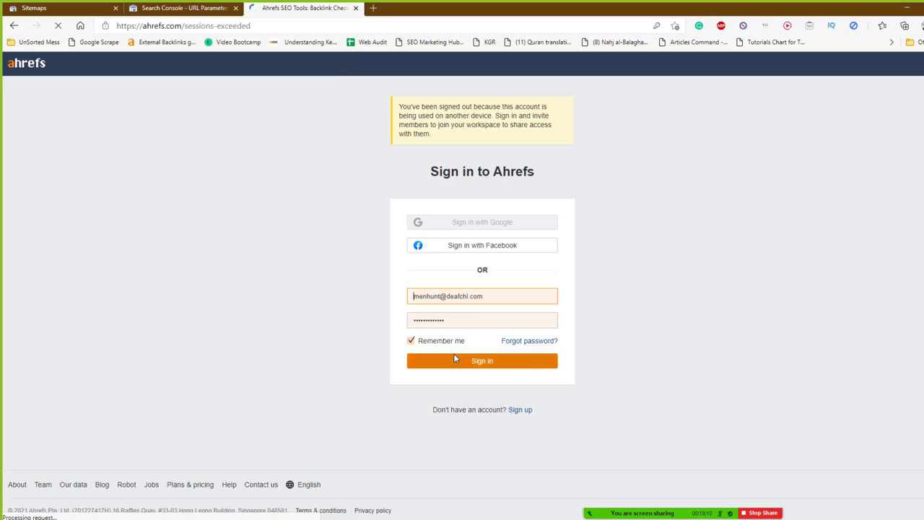
{"action": "left_click", "coordinate": [454, 359]}
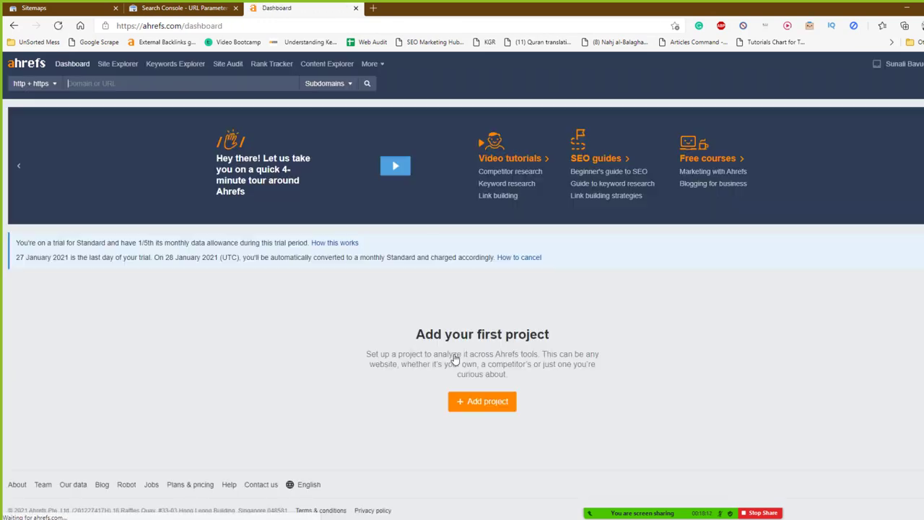
Step: Paste the copied external URLs into Ahrefs Quick Batch Analysis and run it
{"action": "left_click", "coordinate": [371, 63]}
{"action": "left_click", "coordinate": [386, 120]}
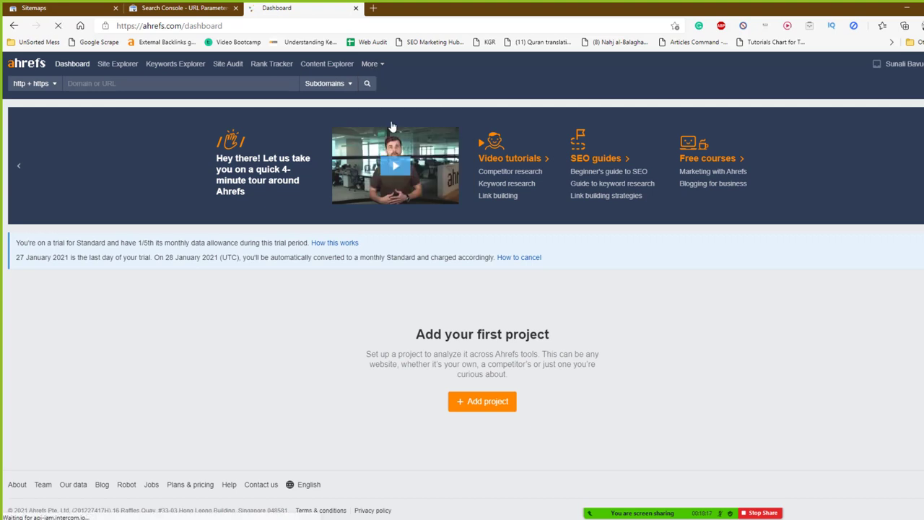
{"action": "key", "text": "ctrl+v"}
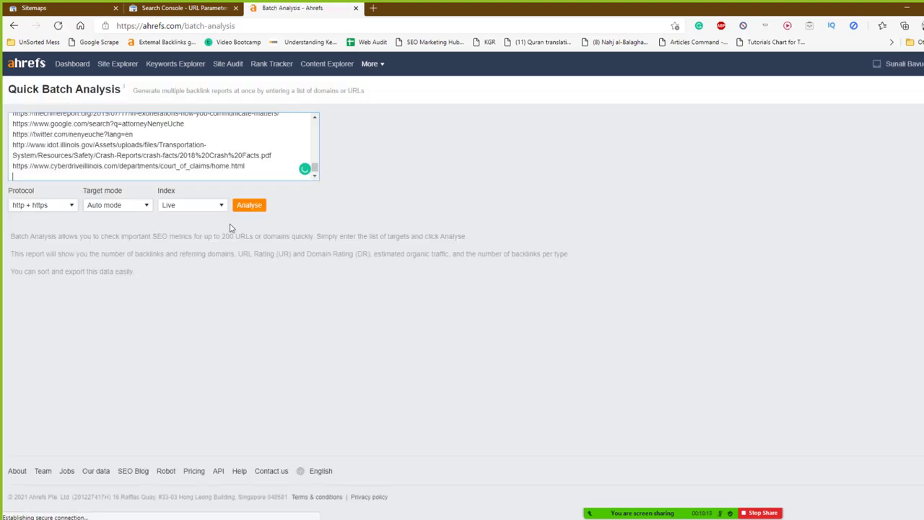
{"action": "left_click", "coordinate": [246, 206]}
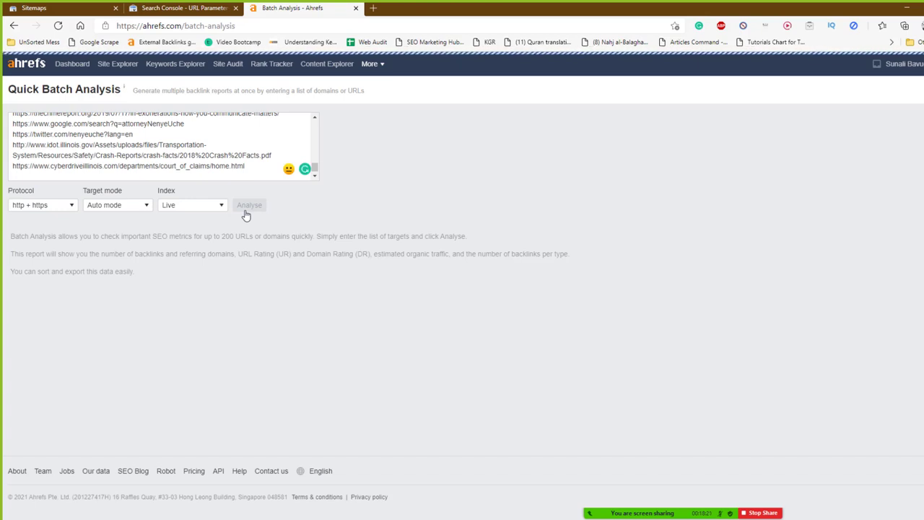
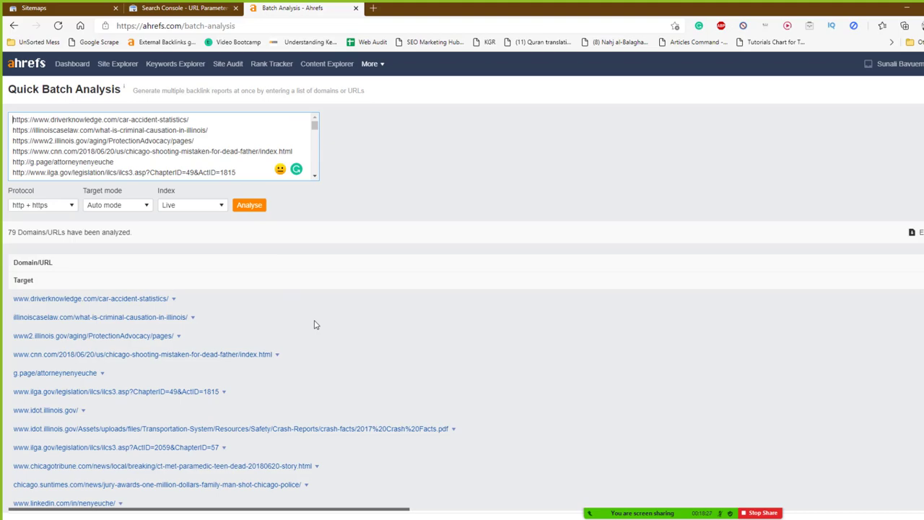
Step: Sort the 79 Ahrefs Quick Batch Analysis results by Domain Rating, highest first
{"action": "scroll", "coordinate": [314, 325], "scroll_direction": "down", "scroll_amount": 15}
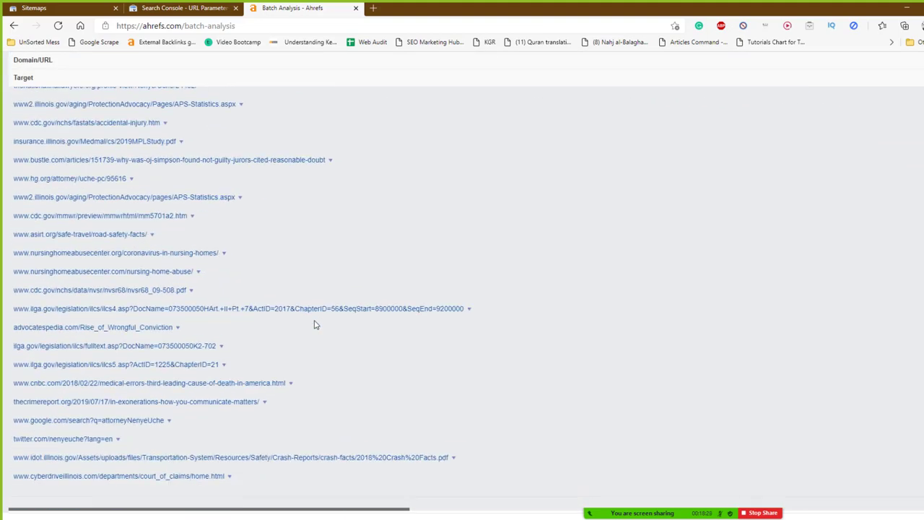
{"action": "scroll", "coordinate": [314, 325], "scroll_direction": "down", "scroll_amount": 1}
{"action": "left_click_drag", "start_coordinate": [353, 448], "coordinate": [635, 450]}
{"action": "scroll", "coordinate": [609, 425], "scroll_direction": "up", "scroll_amount": 1}
{"action": "scroll", "coordinate": [608, 425], "scroll_direction": "up", "scroll_amount": 15}
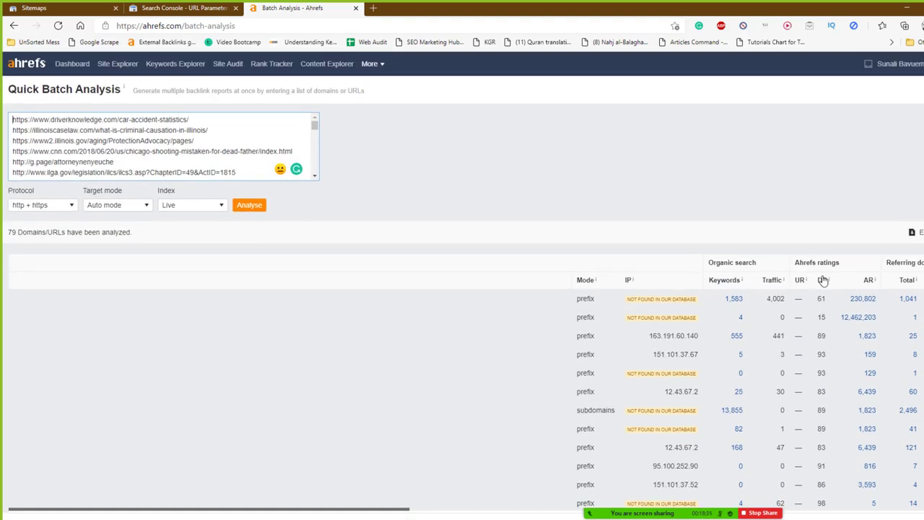
{"action": "left_click", "coordinate": [823, 280]}
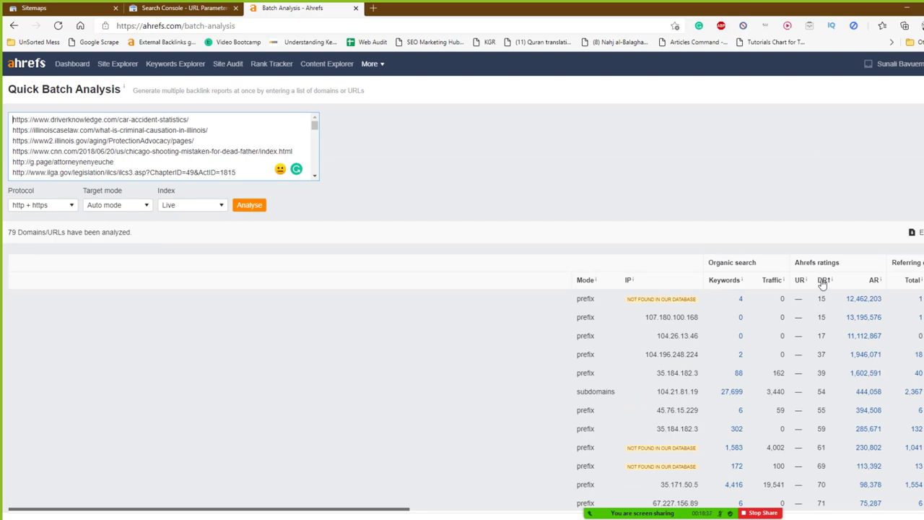
{"action": "left_click", "coordinate": [824, 281]}
{"action": "scroll", "coordinate": [830, 303], "scroll_direction": "down", "scroll_amount": 15}
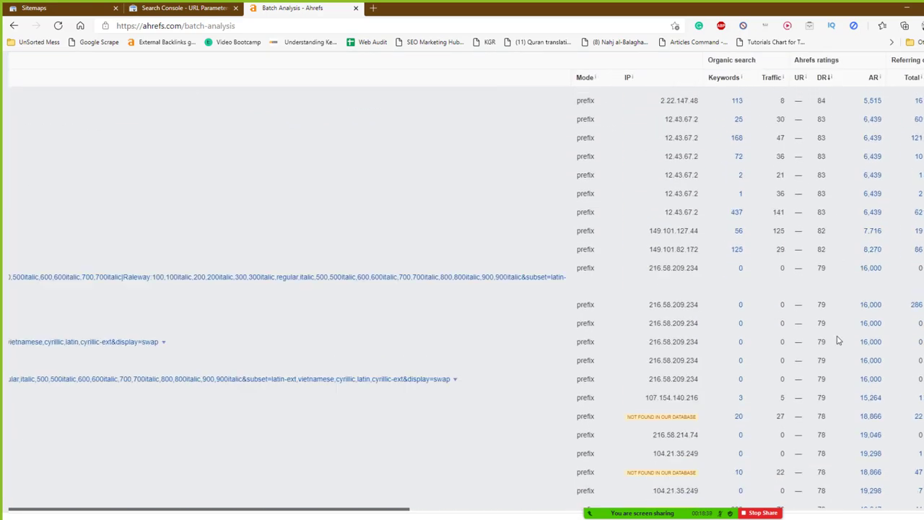
{"action": "scroll", "coordinate": [840, 344], "scroll_direction": "down", "scroll_amount": 1}
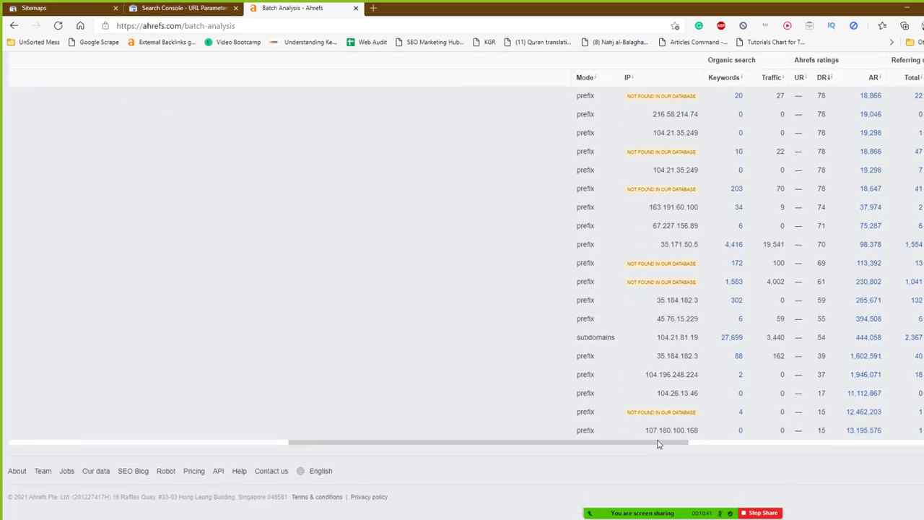
{"action": "left_click_drag", "start_coordinate": [658, 444], "coordinate": [756, 446]}
{"action": "key", "text": "alt+Tab"}
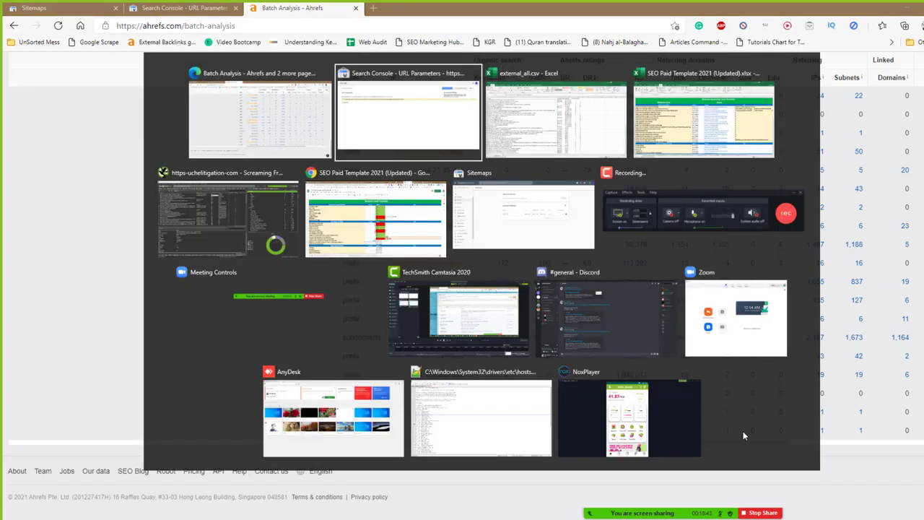
Step: In the SEO Paid Template, mark the spammy comments check (C24) as Fail
{"action": "key", "text": "alt+Tab"}
{"action": "key", "text": "alt+Tab"}
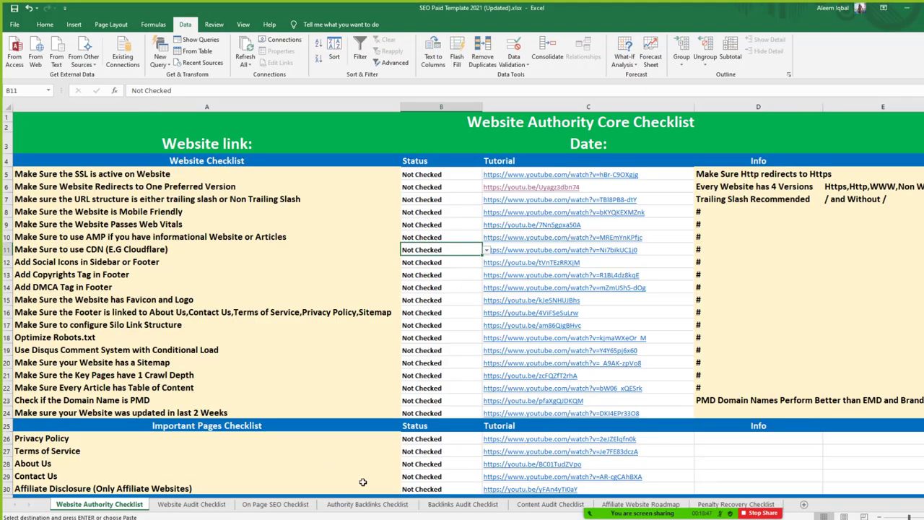
{"action": "key", "text": "alt+Tab"}
{"action": "key", "text": "alt+Tab"}
{"action": "key", "text": "alt+Tab"}
{"action": "key", "text": "alt+Tab"}
{"action": "key", "text": "alt+Tab"}
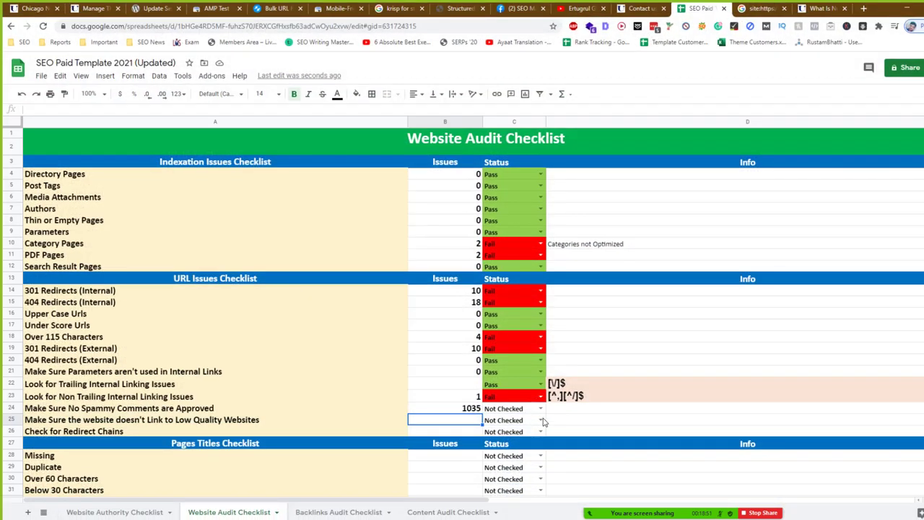
{"action": "left_click", "coordinate": [541, 409]}
{"action": "left_click", "coordinate": [528, 432]}
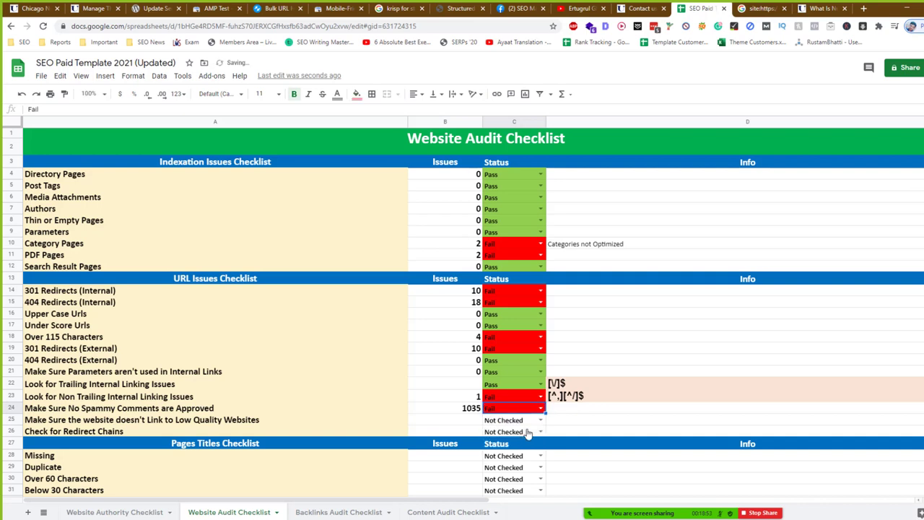
Step: Mark the low-quality websites check as Pass with 0 issues in B25
{"action": "left_click", "coordinate": [541, 420]}
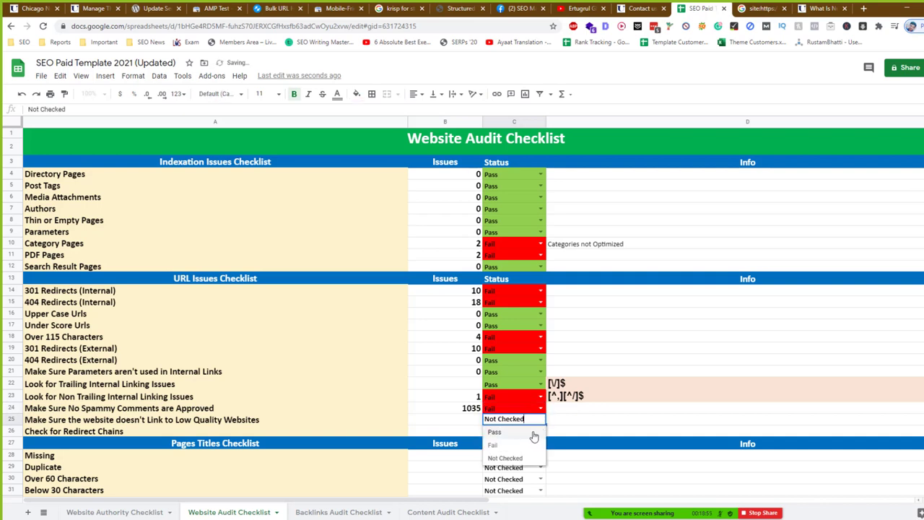
{"action": "left_click", "coordinate": [533, 433]}
{"action": "left_click", "coordinate": [462, 422]}
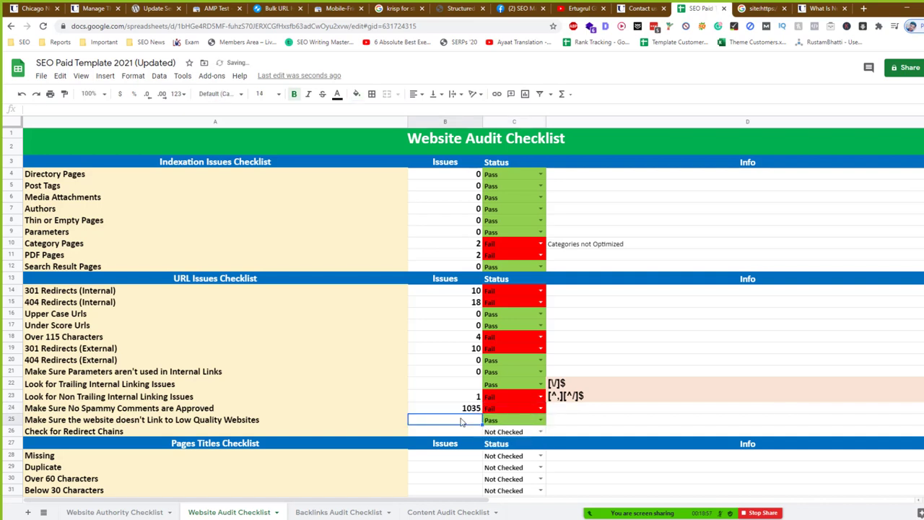
{"action": "type", "text": "0"}
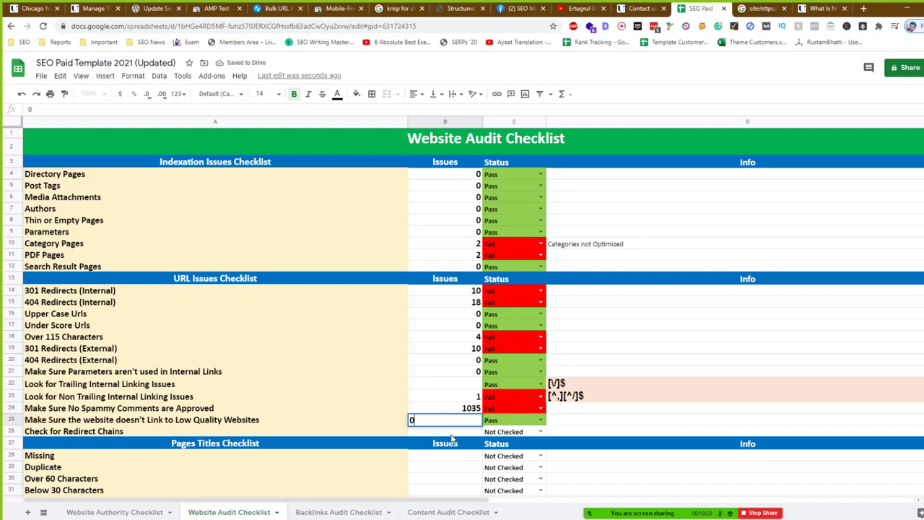
{"action": "left_click", "coordinate": [451, 435]}
{"action": "key", "text": "alt+Tab"}
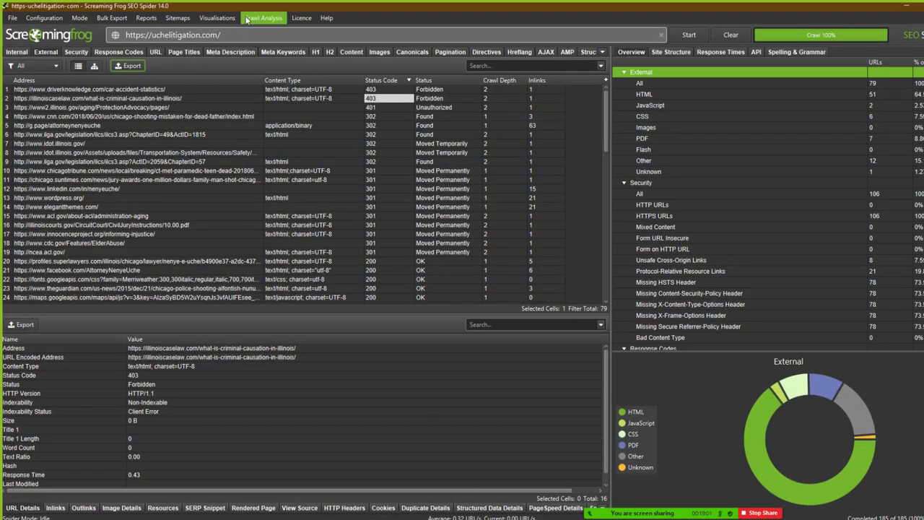
Step: Export the Redirects > Redirect Chains report as redirect_chains.csv to the Desktop
{"action": "left_click", "coordinate": [144, 18]}
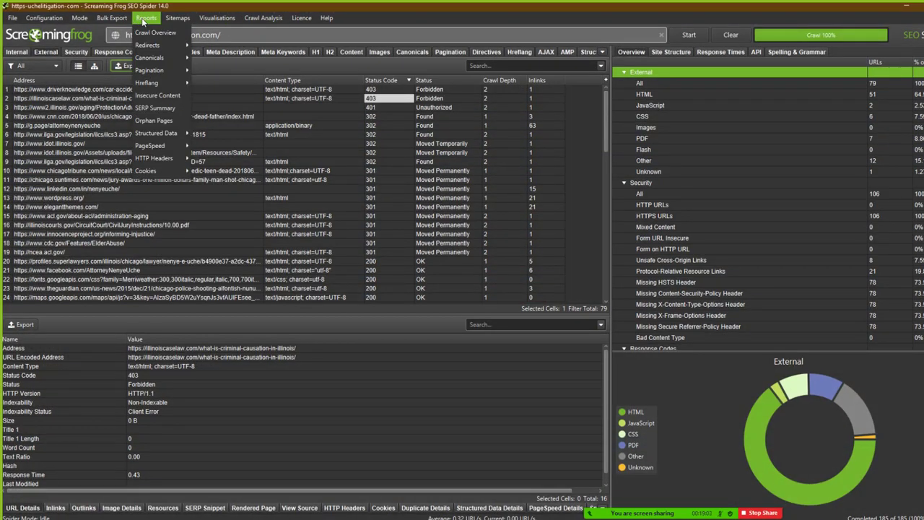
{"action": "mouse_move", "coordinate": [156, 45]}
{"action": "left_click", "coordinate": [228, 57]}
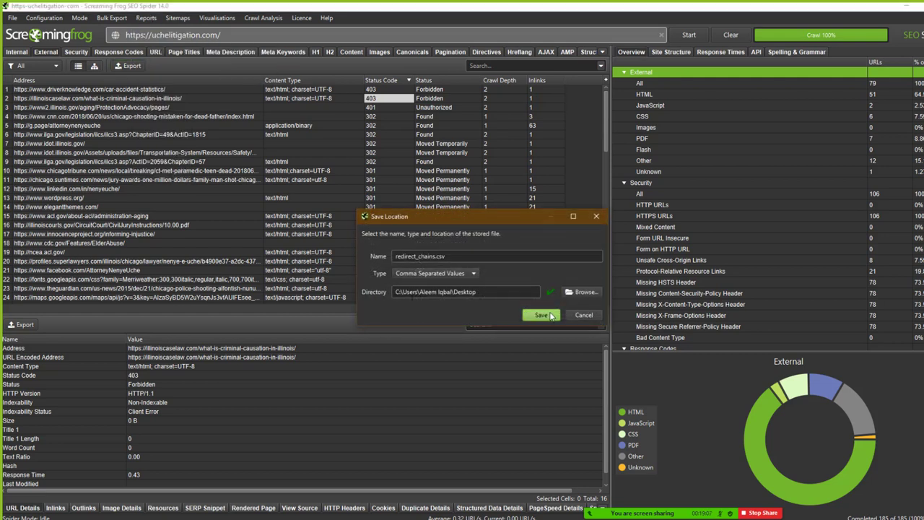
{"action": "left_click", "coordinate": [551, 316]}
{"action": "left_click", "coordinate": [483, 289]}
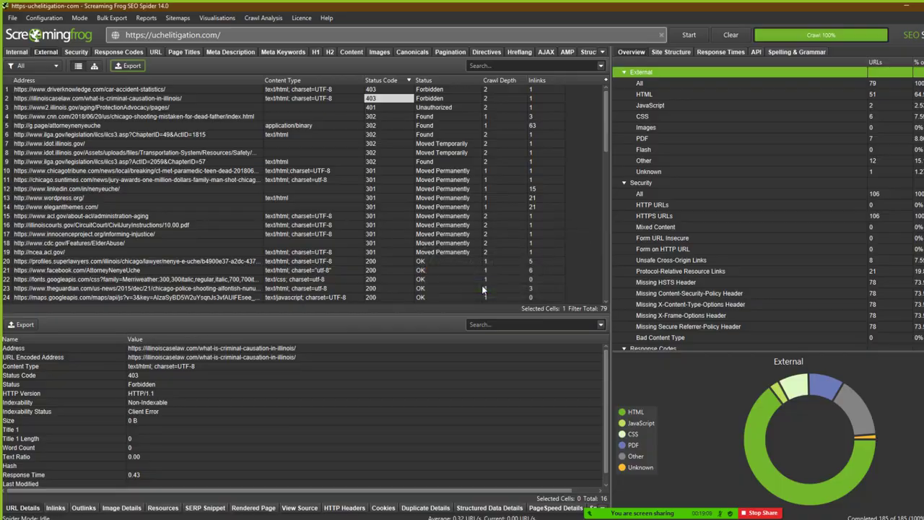
{"action": "key", "text": "super+d"}
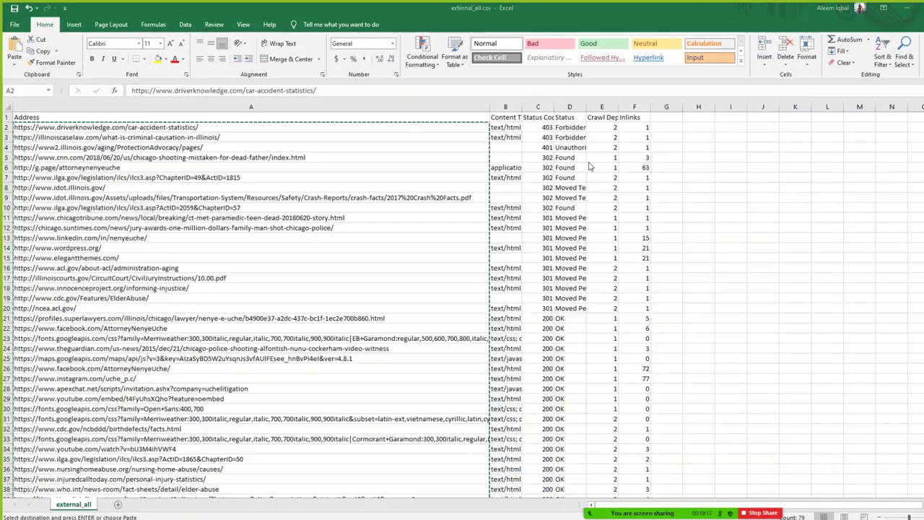
Step: Enter 0 issues in B26 for redirect chains and set C26 to Pass
{"action": "scroll", "coordinate": [619, 301], "scroll_direction": "down", "scroll_amount": 1}
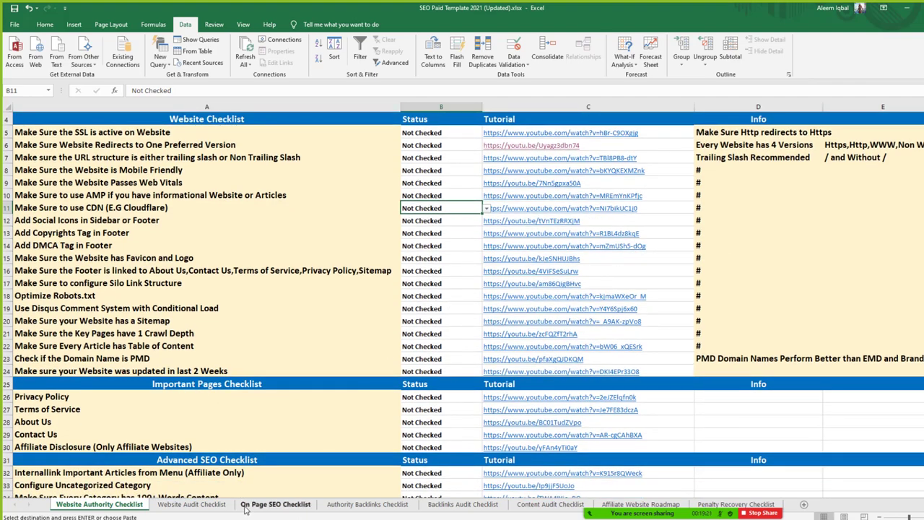
{"action": "key", "text": "alt+Tab"}
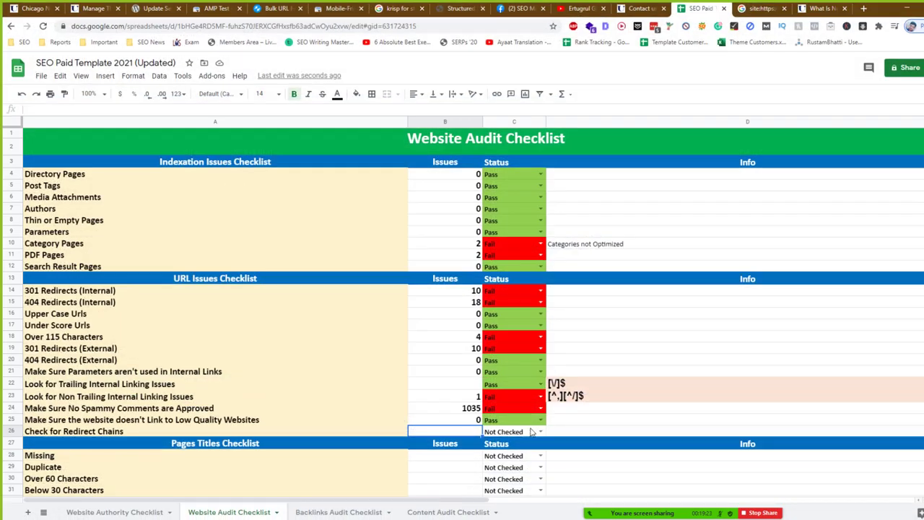
{"action": "type", "text": "0"}
{"action": "left_click", "coordinate": [539, 433]}
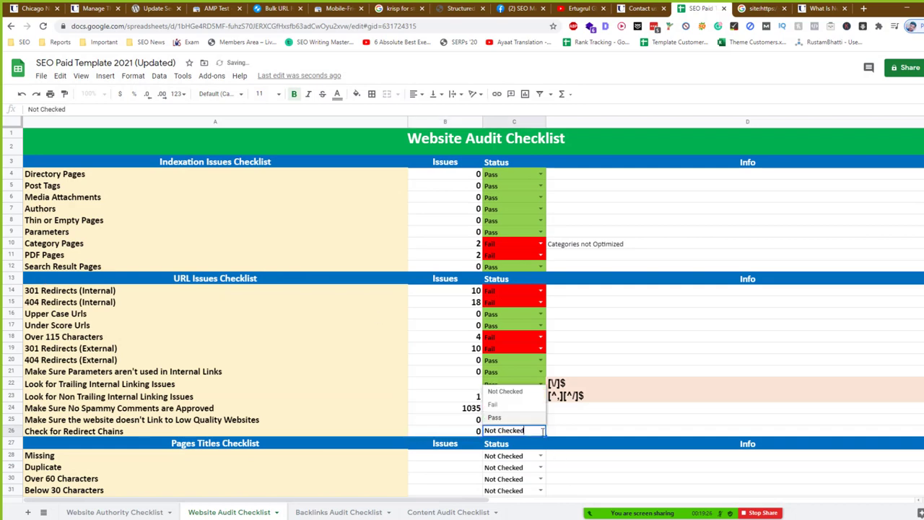
{"action": "left_click", "coordinate": [524, 418]}
{"action": "scroll", "coordinate": [411, 431], "scroll_direction": "down", "scroll_amount": 8}
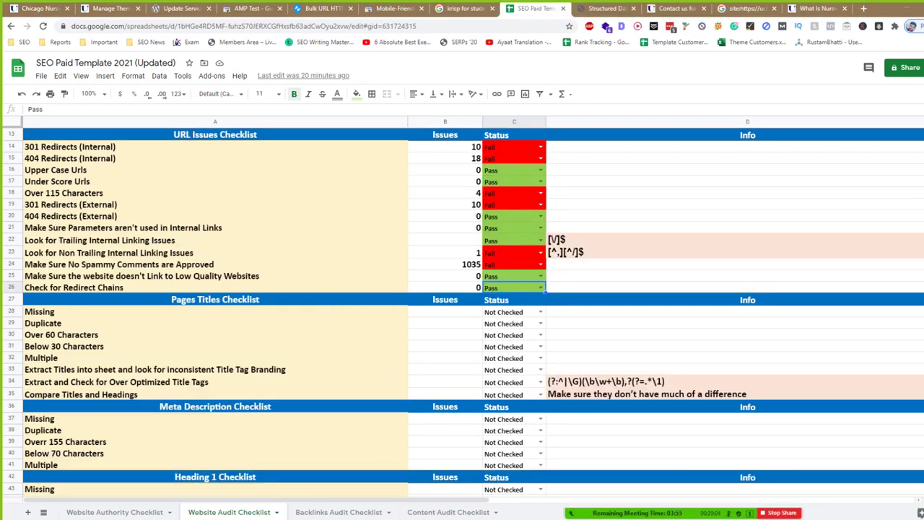
{"action": "key", "text": "alt+Tab"}
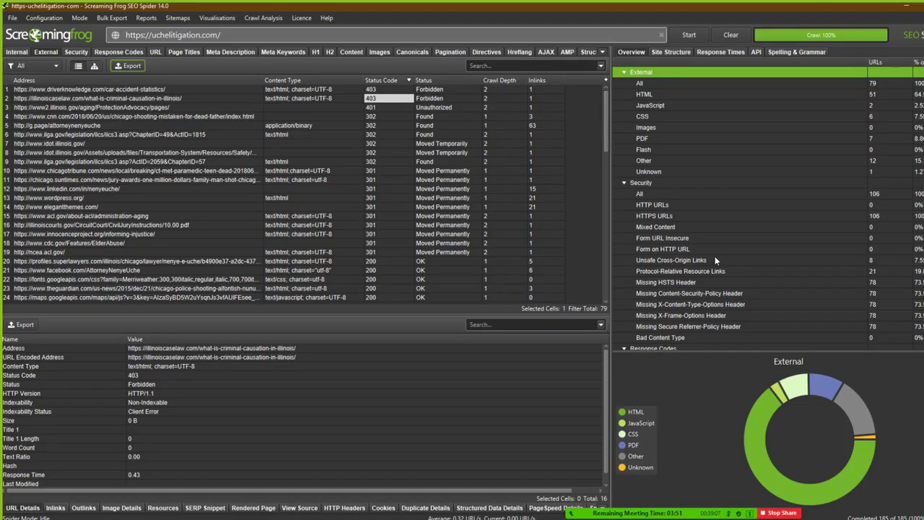
Step: Record 0 issues each for missing and duplicate page titles in the checklist
{"action": "scroll", "coordinate": [716, 260], "scroll_direction": "up", "scroll_amount": 5}
{"action": "scroll", "coordinate": [715, 270], "scroll_direction": "down", "scroll_amount": 15}
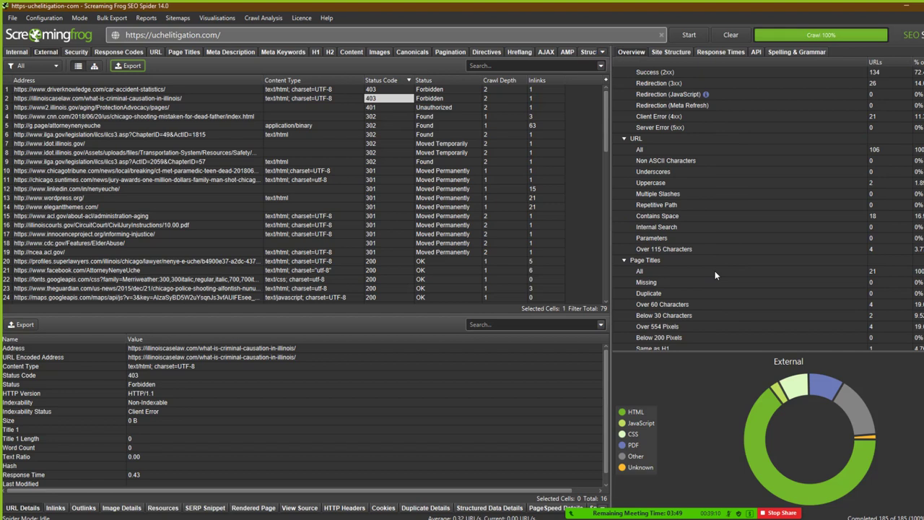
{"action": "left_click", "coordinate": [715, 271]}
{"action": "left_click", "coordinate": [700, 282]}
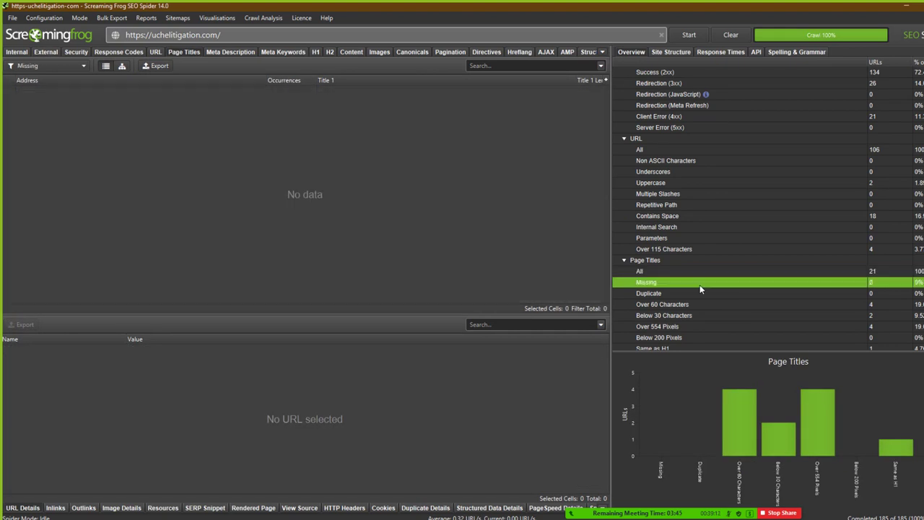
{"action": "key", "text": "alt+Tab"}
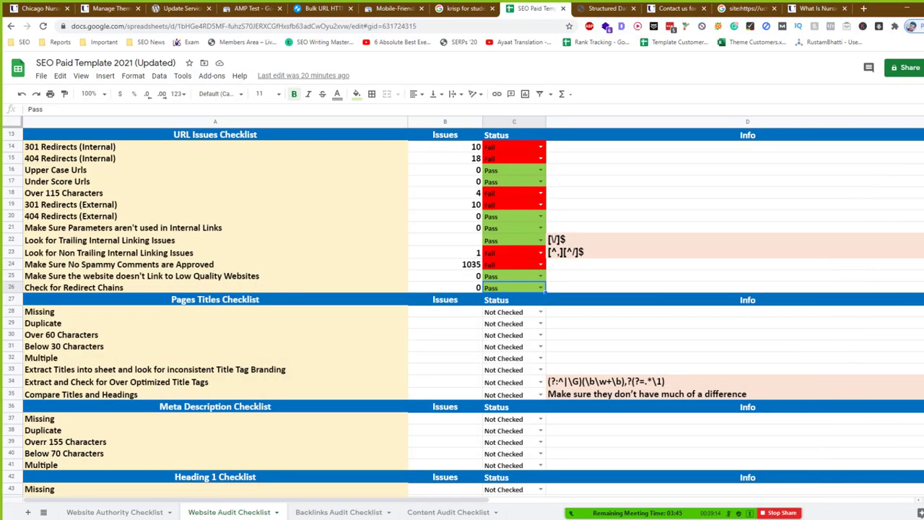
{"action": "left_click", "coordinate": [455, 313]}
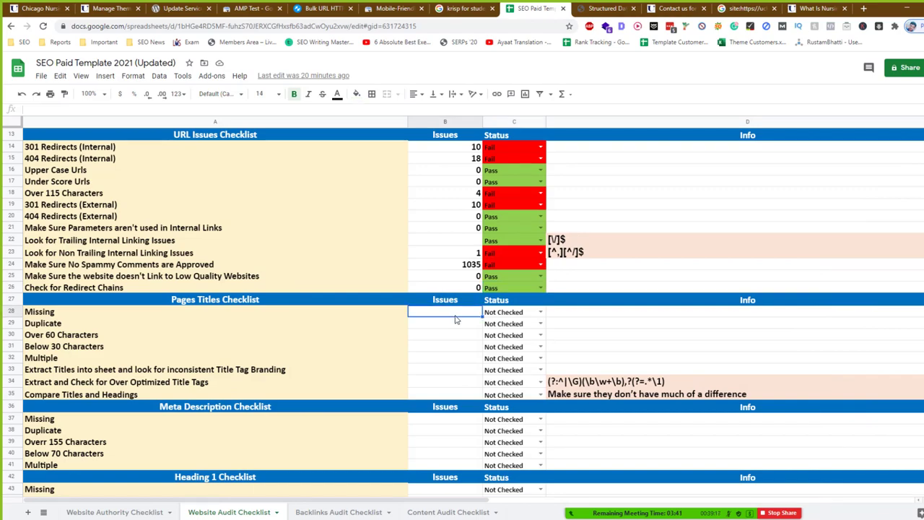
{"action": "type", "text": "0"}
{"action": "key", "text": "Return"}
{"action": "key", "text": "alt+Tab"}
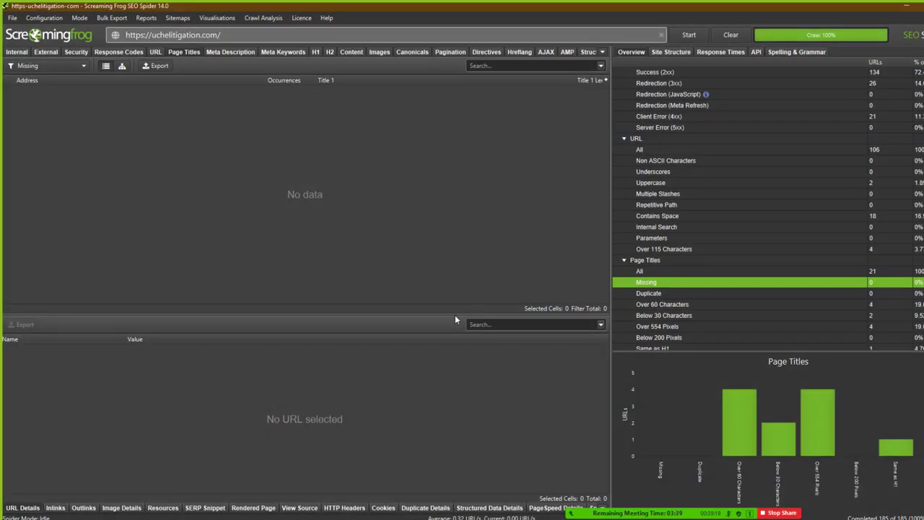
{"action": "key", "text": "alt+Tab"}
{"action": "key", "text": "Return"}
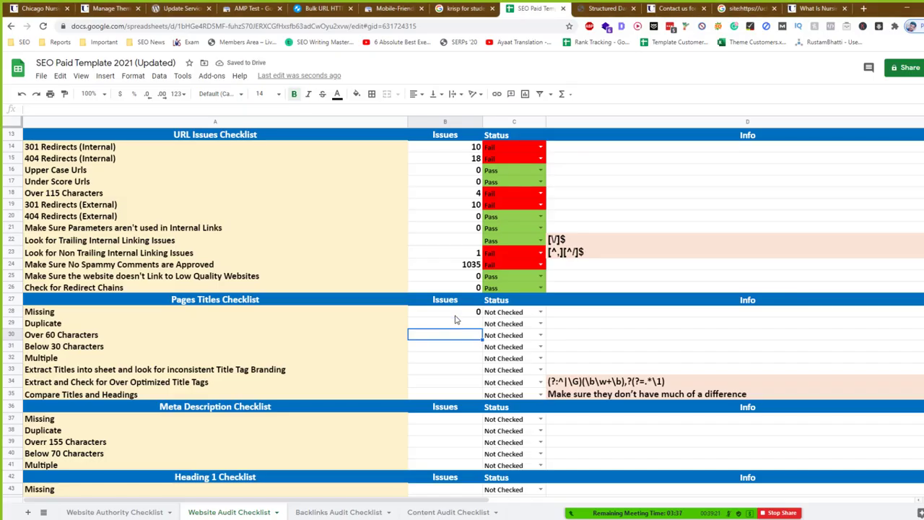
{"action": "key", "text": "Up"}
{"action": "type", "text": "0"}
{"action": "key", "text": "Return"}
Step: Enter 4 titles over 60 characters and 2 titles below 30 characters
{"action": "key", "text": "alt+Tab"}
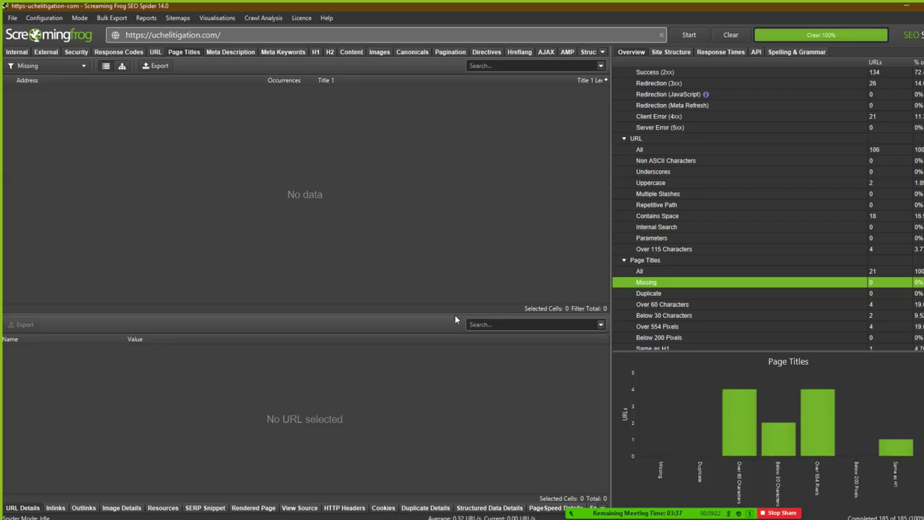
{"action": "left_click", "coordinate": [837, 306]}
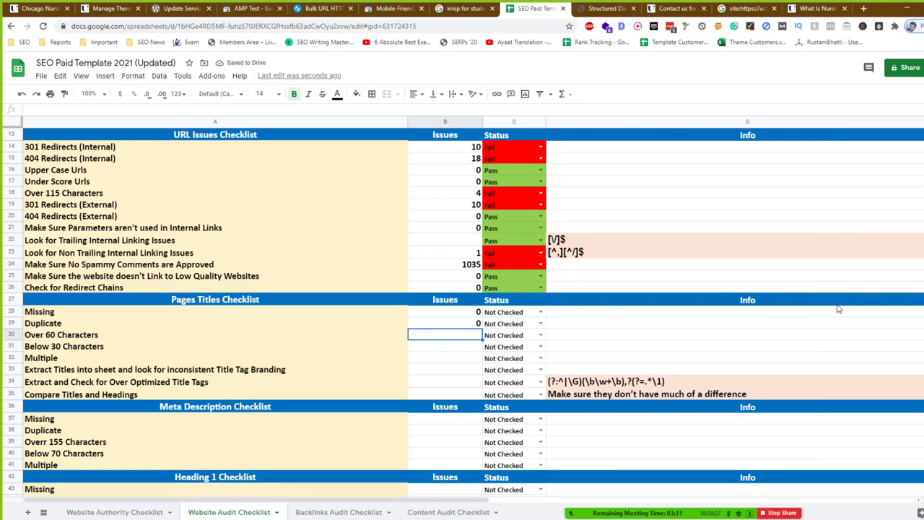
{"action": "key", "text": "Down"}
{"action": "key", "text": "Up"}
{"action": "type", "text": "4"}
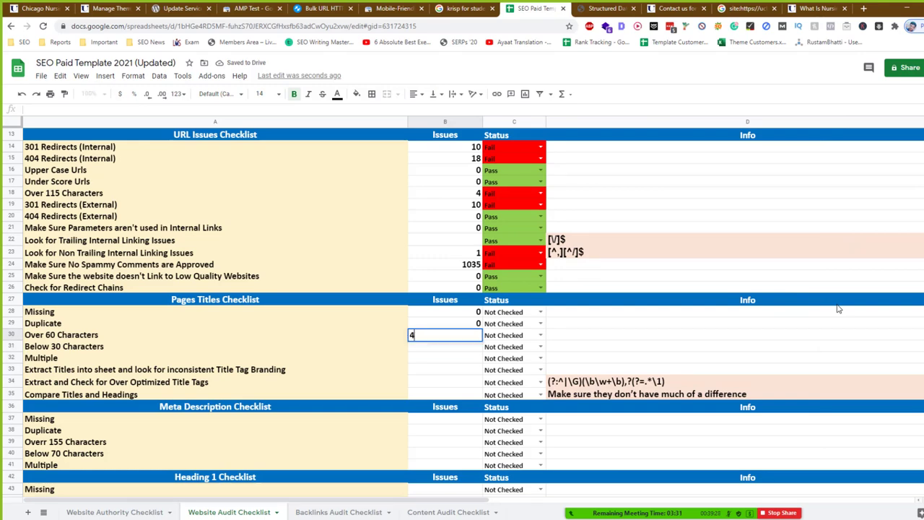
{"action": "key", "text": "Return"}
{"action": "key", "text": "alt+Tab"}
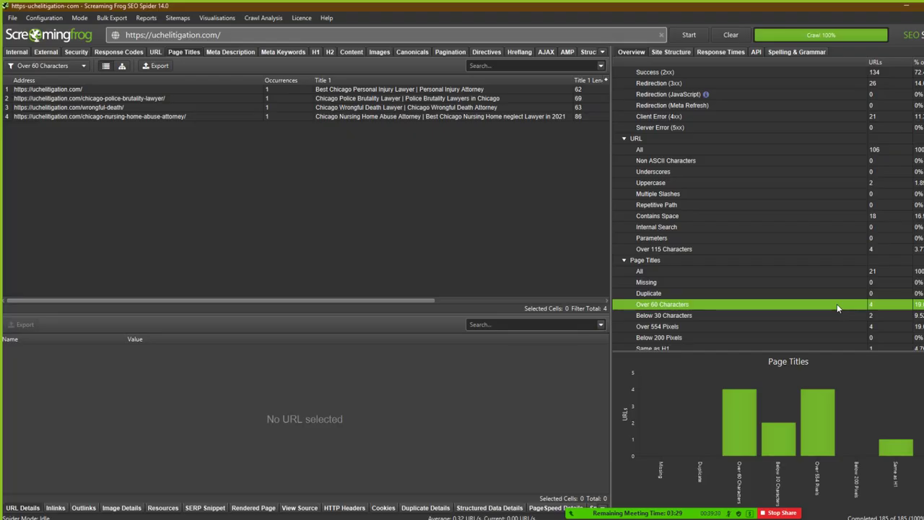
{"action": "key", "text": "alt+Tab"}
{"action": "type", "text": "2"}
{"action": "key", "text": "Return"}
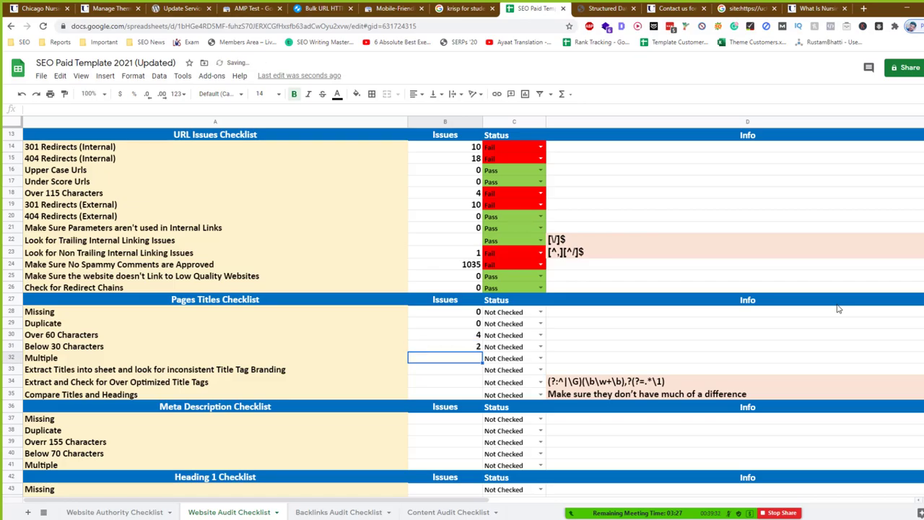
Step: Enter 0 as the Multiple page titles issue count
{"action": "key", "text": "alt+Tab"}
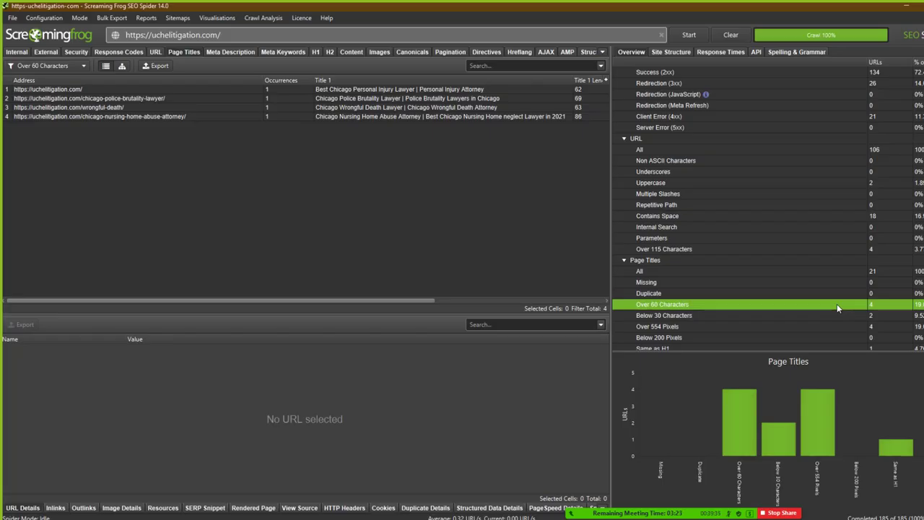
{"action": "scroll", "coordinate": [895, 313], "scroll_direction": "down", "scroll_amount": 1}
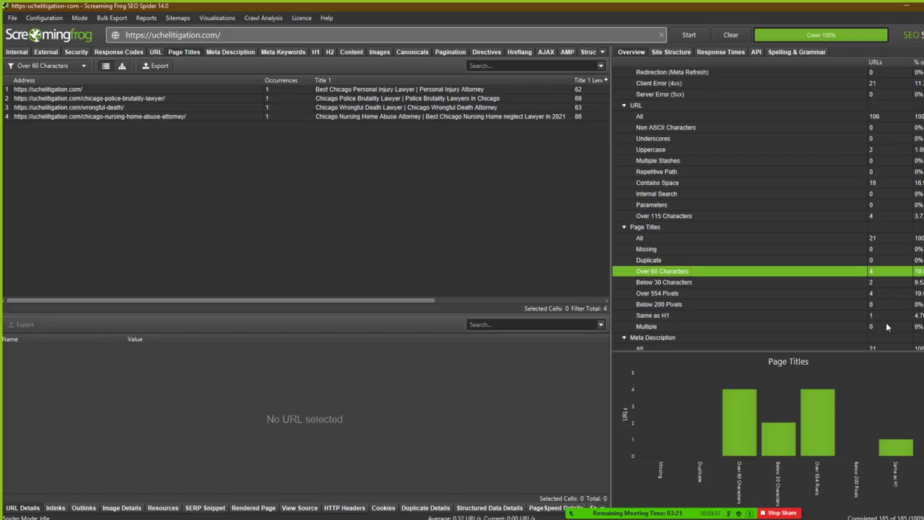
{"action": "key", "text": "alt+Tab"}
{"action": "type", "text": "0"}
{"action": "key", "text": "Return"}
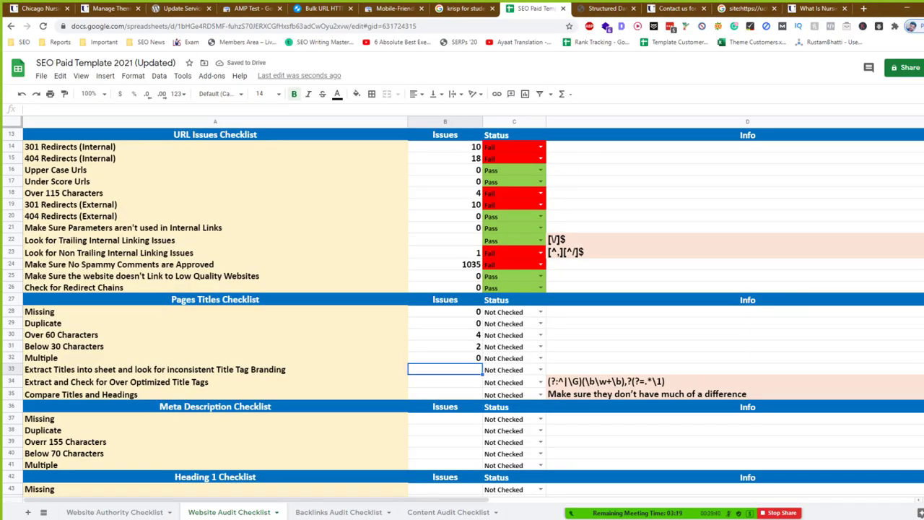
{"action": "key", "text": "alt+Tab"}
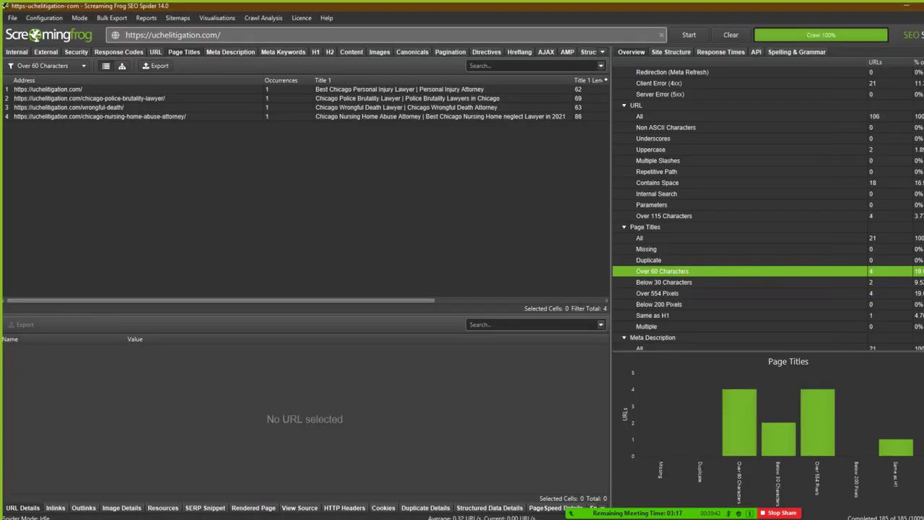
{"action": "key", "text": "alt+Tab"}
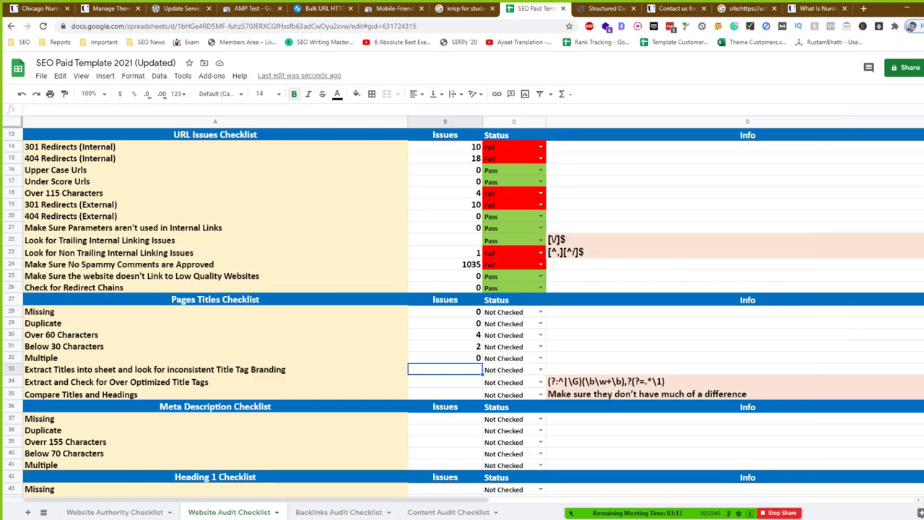
Step: Set the Multiple, Below 30 Characters and Over 60 Characters title checks to Pass
{"action": "left_click", "coordinate": [506, 370]}
{"action": "left_click", "coordinate": [560, 495]}
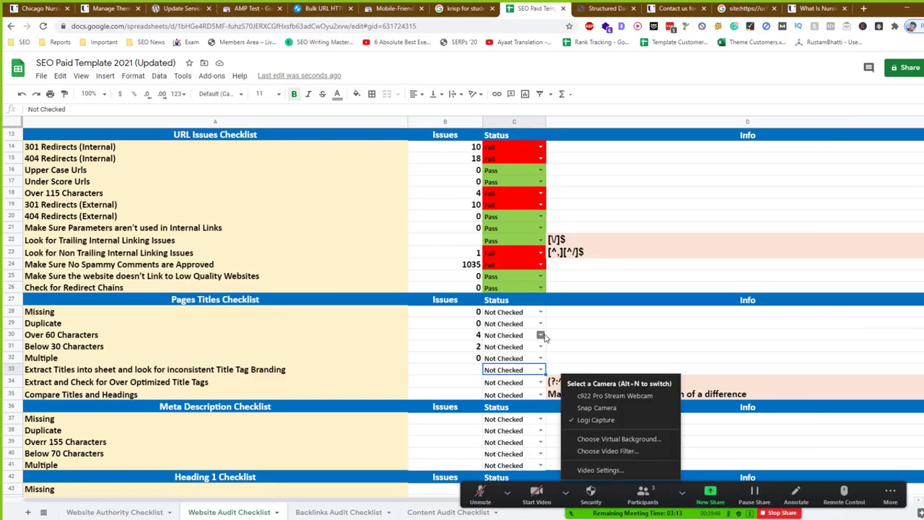
{"action": "left_click", "coordinate": [540, 357]}
{"action": "left_click", "coordinate": [537, 372]}
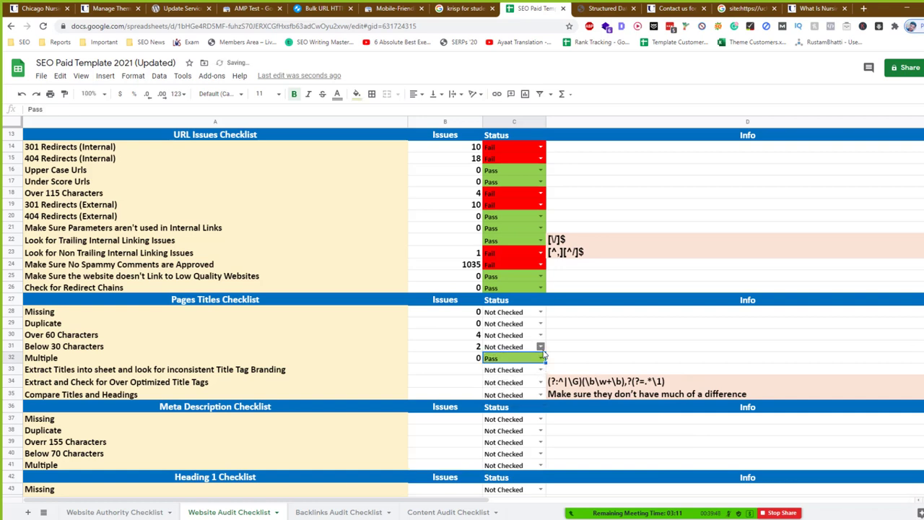
{"action": "left_click", "coordinate": [540, 347]}
{"action": "left_click", "coordinate": [536, 359]}
{"action": "left_click", "coordinate": [541, 335]}
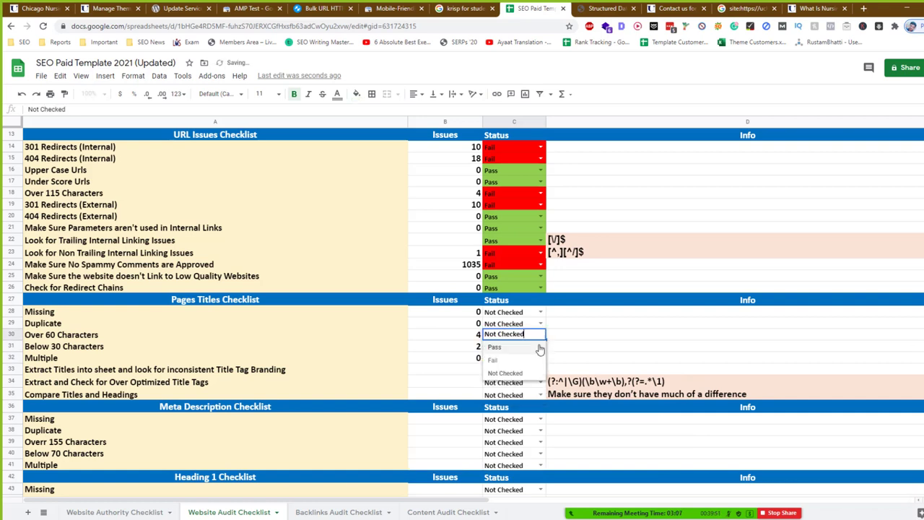
{"action": "left_click", "coordinate": [539, 347]}
Step: Set the Duplicate and Missing title checks to Pass, then open Sheets home in a new tab
{"action": "left_click", "coordinate": [541, 324]}
{"action": "left_click", "coordinate": [538, 337]}
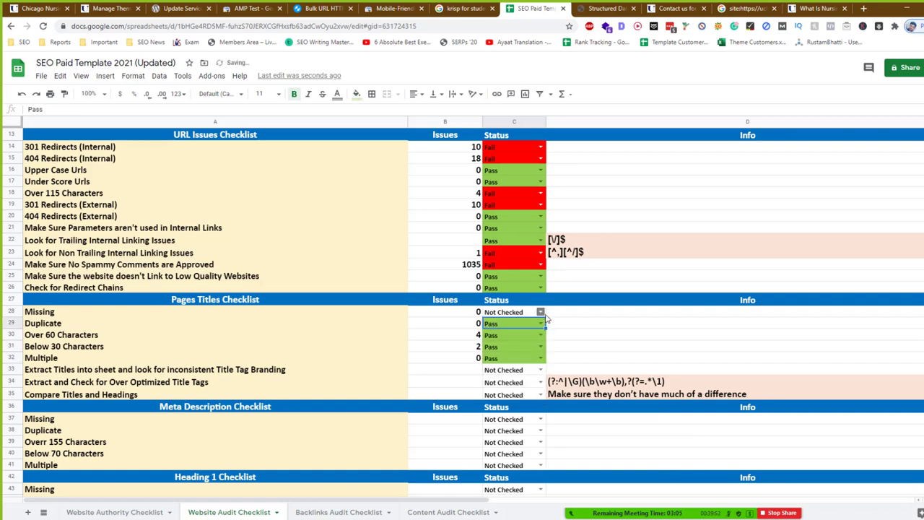
{"action": "left_click", "coordinate": [541, 312]}
{"action": "left_click", "coordinate": [538, 325]}
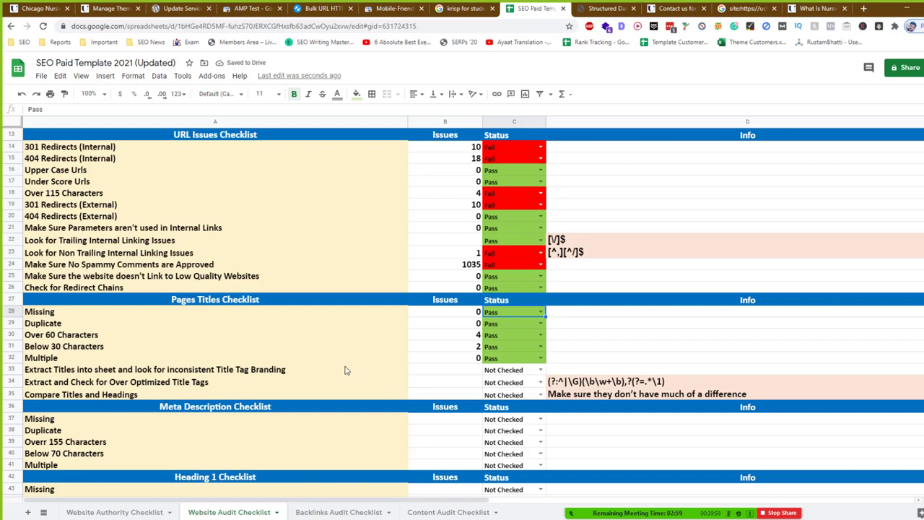
{"action": "left_click", "coordinate": [257, 371]}
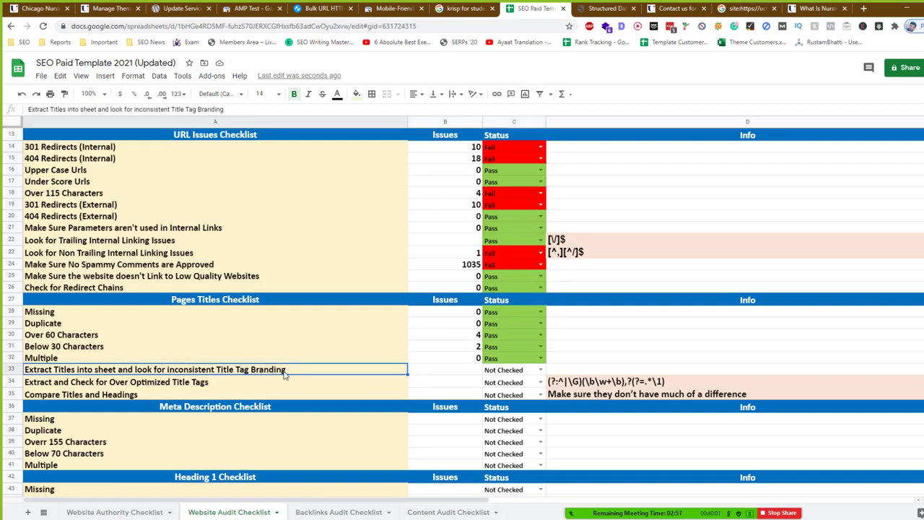
{"action": "left_click", "coordinate": [18, 73]}
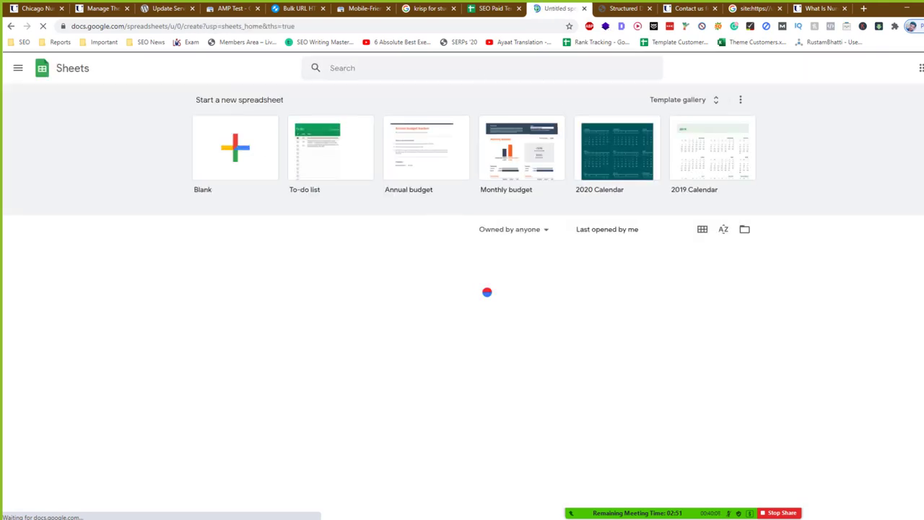
Step: In Screaming Frog, list Internal crawl results with the filter set to All
{"action": "key", "text": "alt+Tab"}
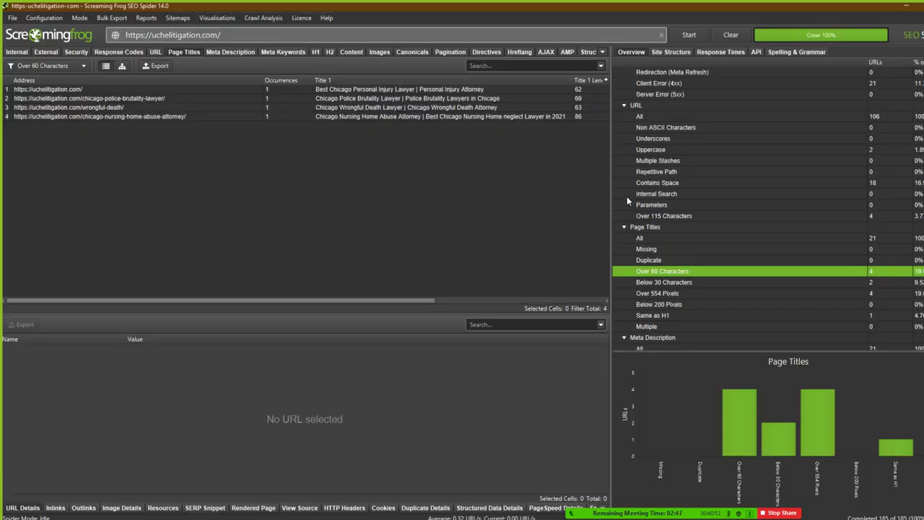
{"action": "left_click", "coordinate": [16, 52]}
{"action": "left_click", "coordinate": [33, 66]}
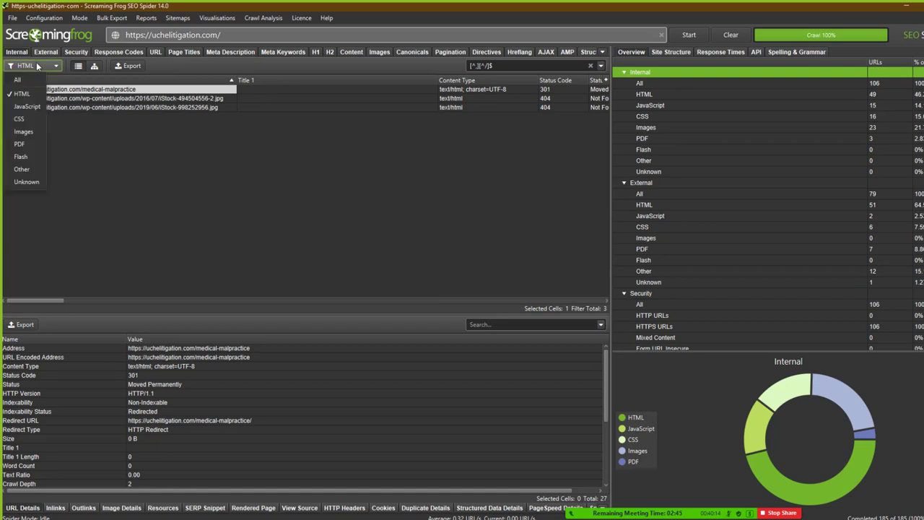
{"action": "left_click", "coordinate": [38, 81]}
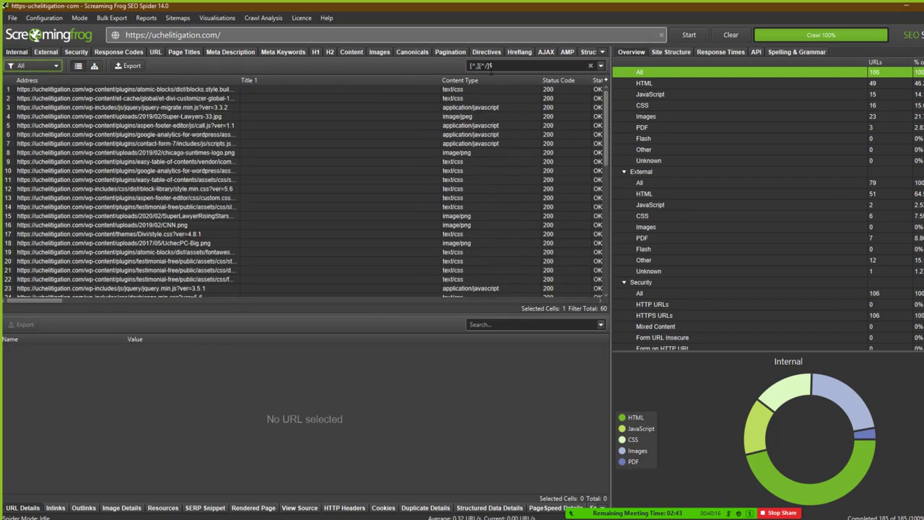
Step: Clear the search box, filter Internal to HTML, and sort by Title 1 descending
{"action": "triple_click", "coordinate": [505, 70]}
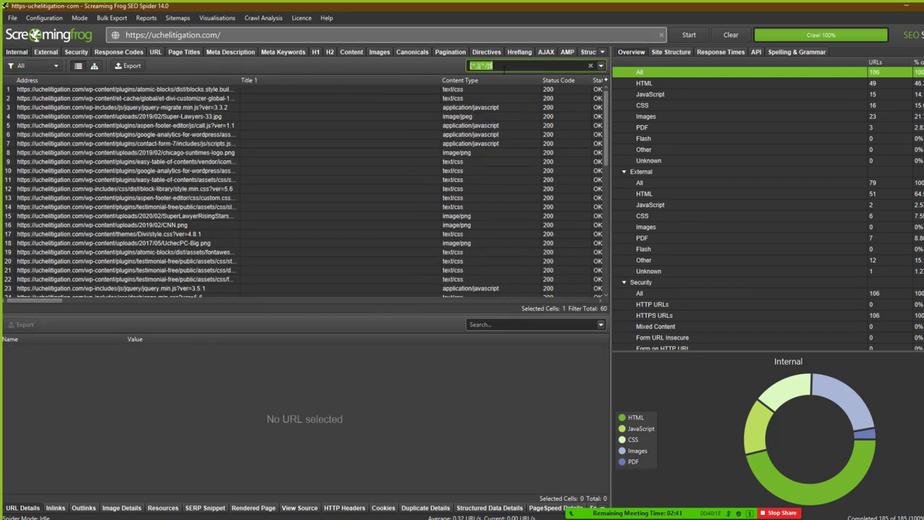
{"action": "key", "text": "BackSpace"}
{"action": "left_click", "coordinate": [52, 68]}
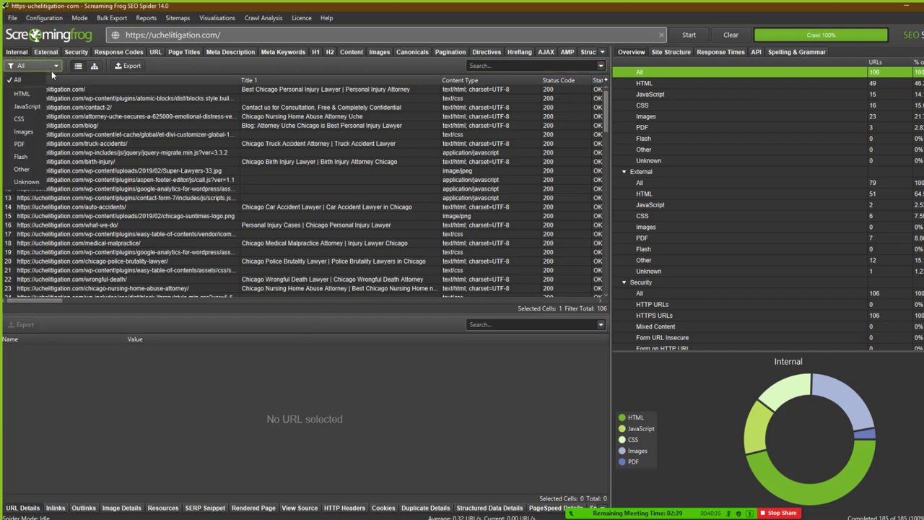
{"action": "left_click", "coordinate": [22, 94]}
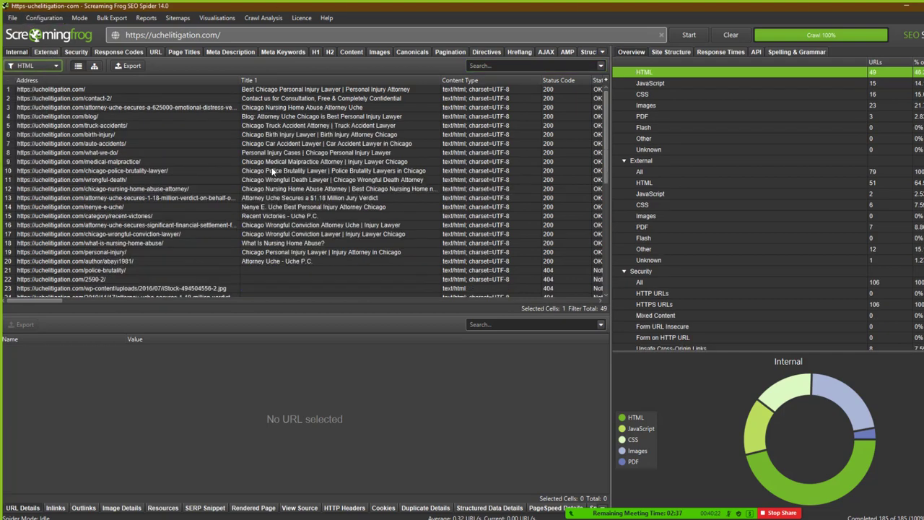
{"action": "scroll", "coordinate": [277, 205], "scroll_direction": "down", "scroll_amount": 6}
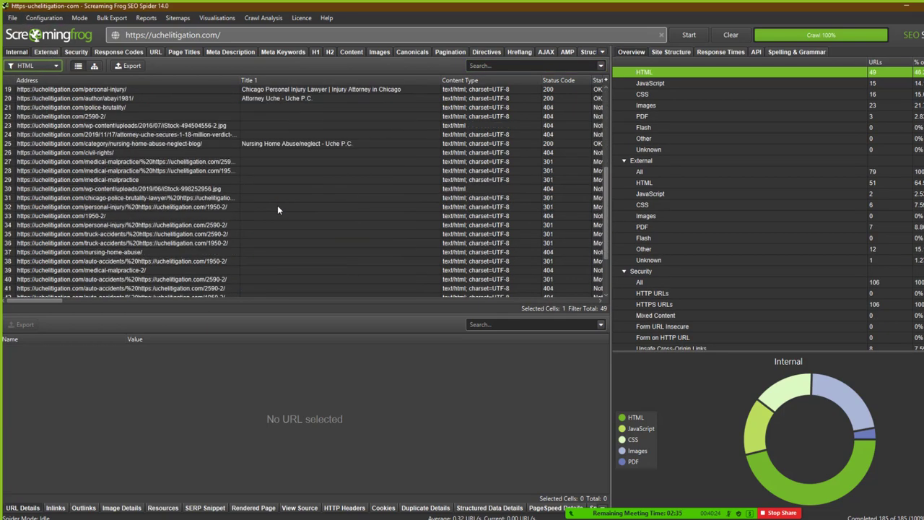
{"action": "scroll", "coordinate": [278, 206], "scroll_direction": "up", "scroll_amount": 6}
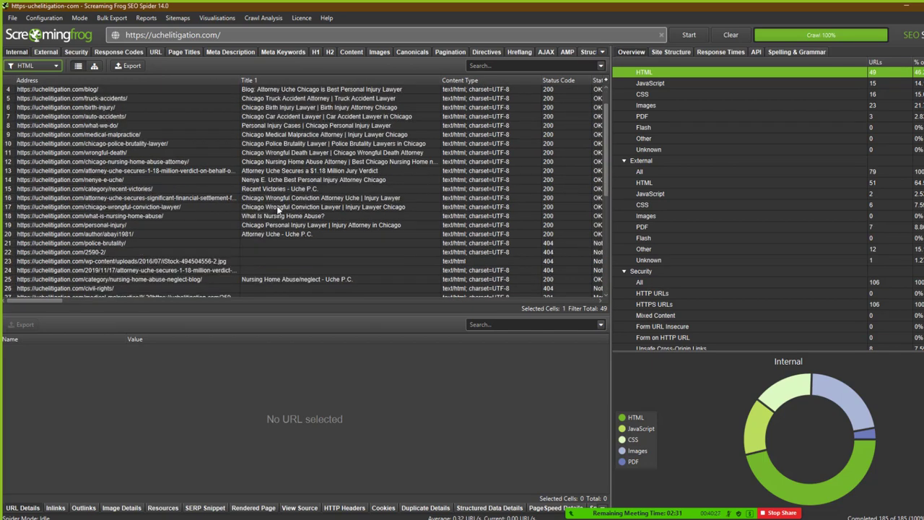
{"action": "left_click", "coordinate": [356, 81]}
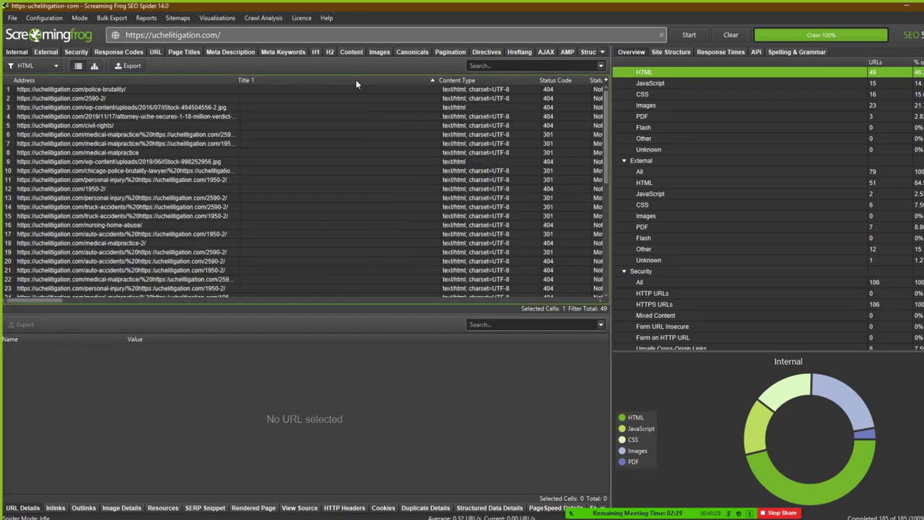
{"action": "left_click", "coordinate": [356, 81]}
Step: Copy the 21 selected page titles
{"action": "left_click_drag", "start_coordinate": [352, 271], "coordinate": [318, 50]}
{"action": "right_click", "coordinate": [326, 106]}
{"action": "left_click", "coordinate": [343, 116]}
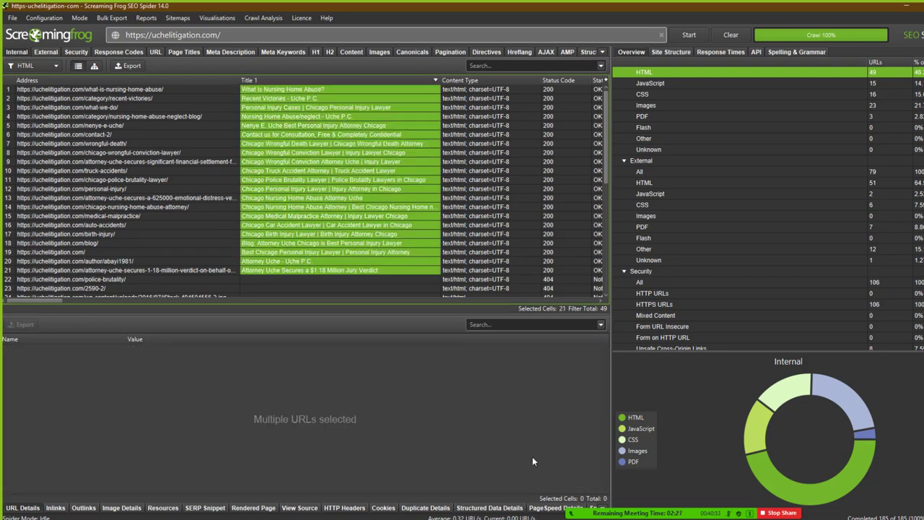
{"action": "key", "text": "alt+Tab"}
Step: Paste the 21 page titles into column A of the untitled sheet and widen the column
{"action": "right_click", "coordinate": [43, 135]}
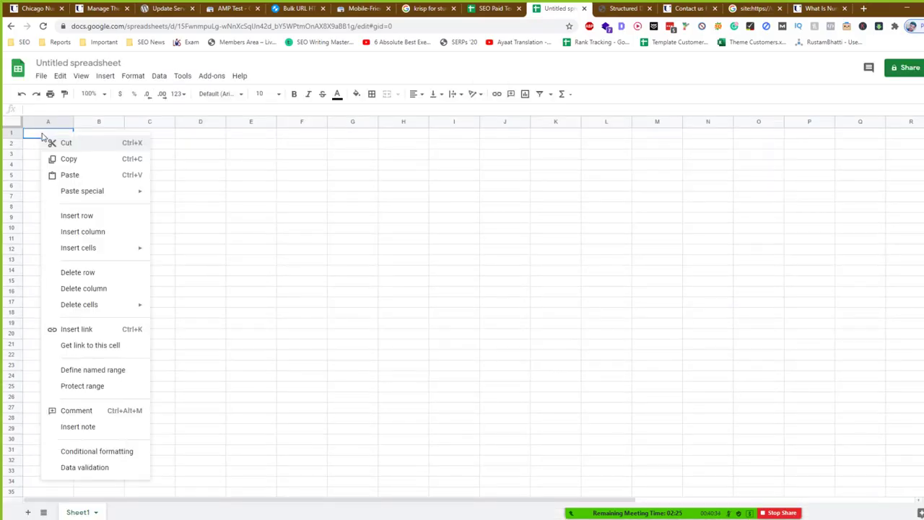
{"action": "left_click", "coordinate": [90, 174]}
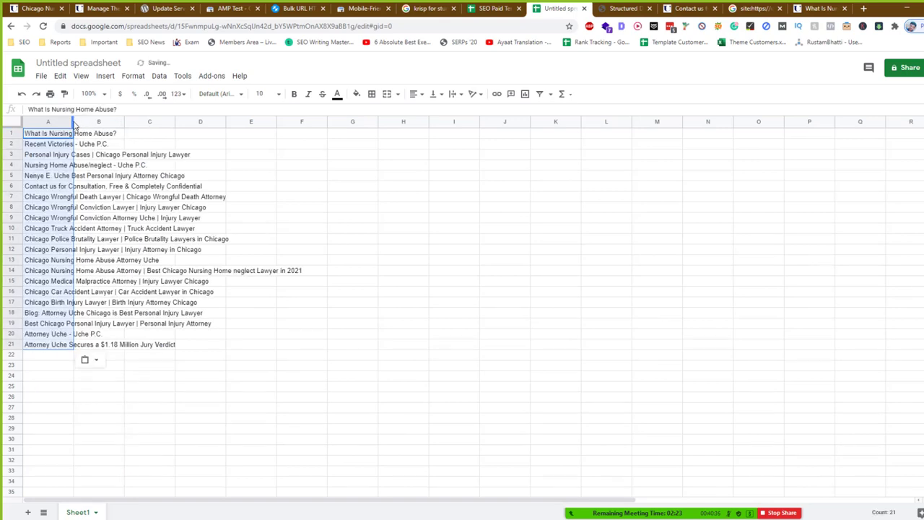
{"action": "left_click_drag", "start_coordinate": [294, 144], "coordinate": [475, 180]}
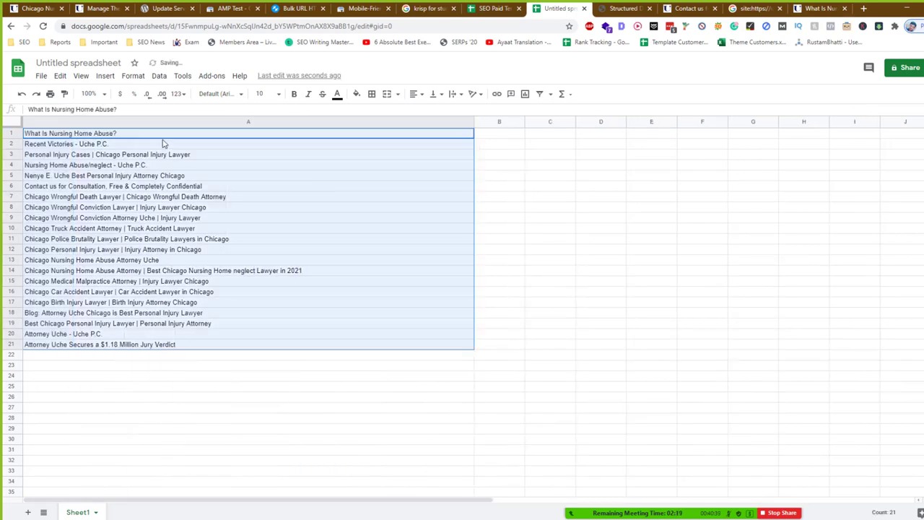
{"action": "left_click", "coordinate": [181, 156]}
{"action": "left_click", "coordinate": [185, 168]}
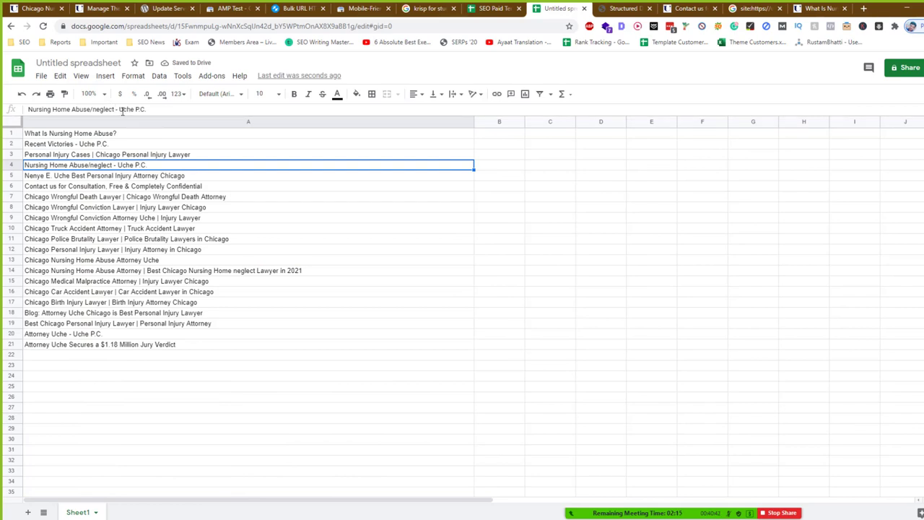
{"action": "mouse_move", "coordinate": [118, 110]}
{"action": "left_mouse_down"}
{"action": "mouse_move", "coordinate": [148, 110]}
{"action": "mouse_move", "coordinate": [116, 110]}
{"action": "left_mouse_up"}
{"action": "key", "text": "ctrl+a"}
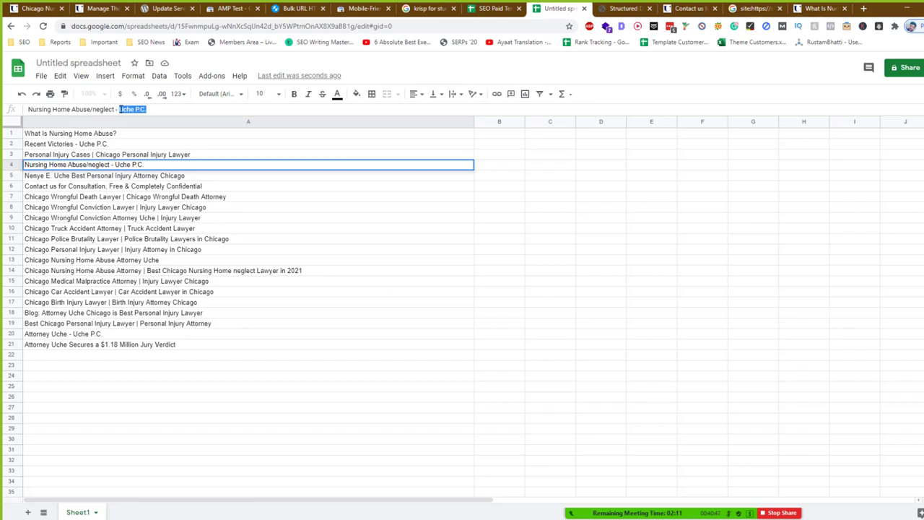
Step: Review each title in column A for consistent Uche brand suffixes
{"action": "left_click", "coordinate": [207, 187]}
{"action": "left_click", "coordinate": [212, 207]}
{"action": "left_click", "coordinate": [224, 251]}
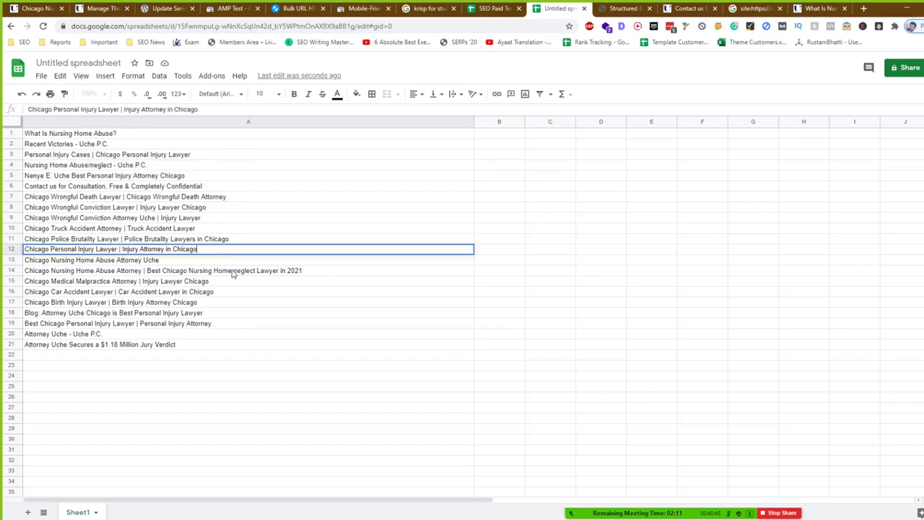
{"action": "left_click", "coordinate": [238, 270]}
{"action": "left_click", "coordinate": [245, 295]}
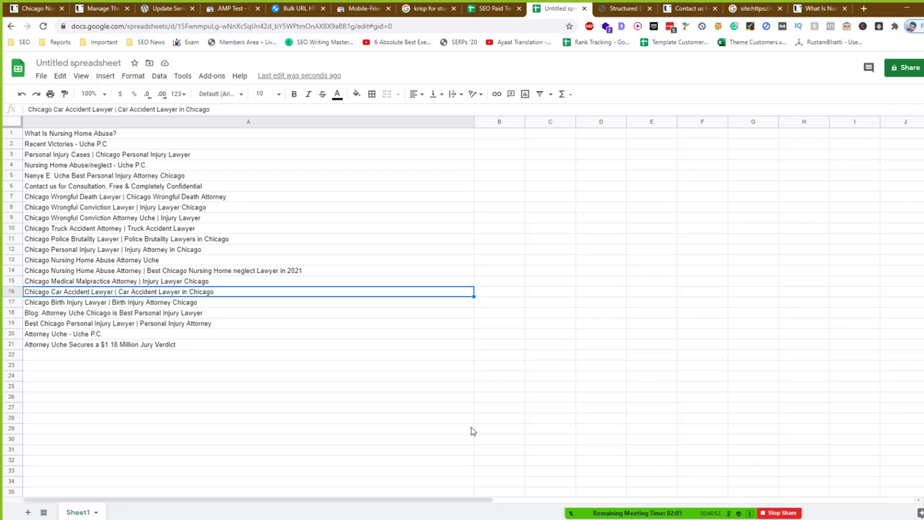
{"action": "left_click", "coordinate": [271, 335]}
{"action": "left_click", "coordinate": [275, 345]}
{"action": "left_click", "coordinate": [273, 325]}
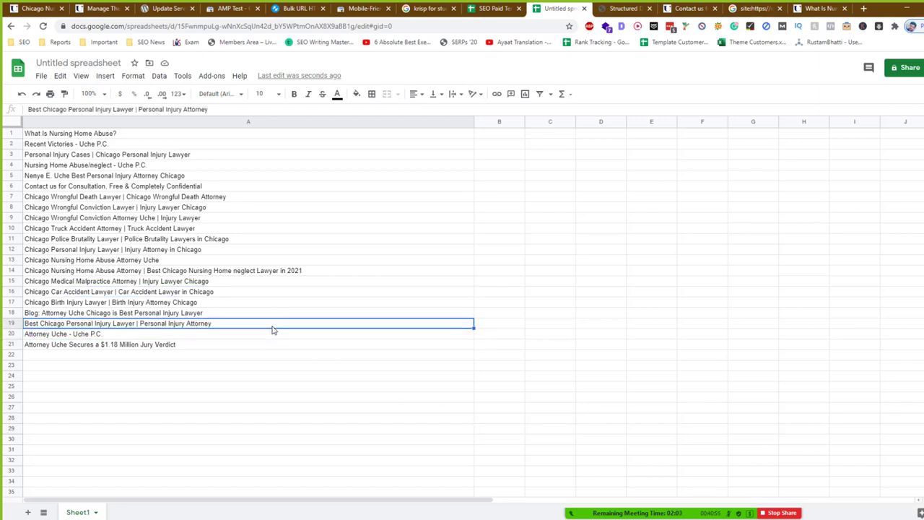
{"action": "left_click", "coordinate": [260, 335]}
{"action": "left_click", "coordinate": [253, 261]}
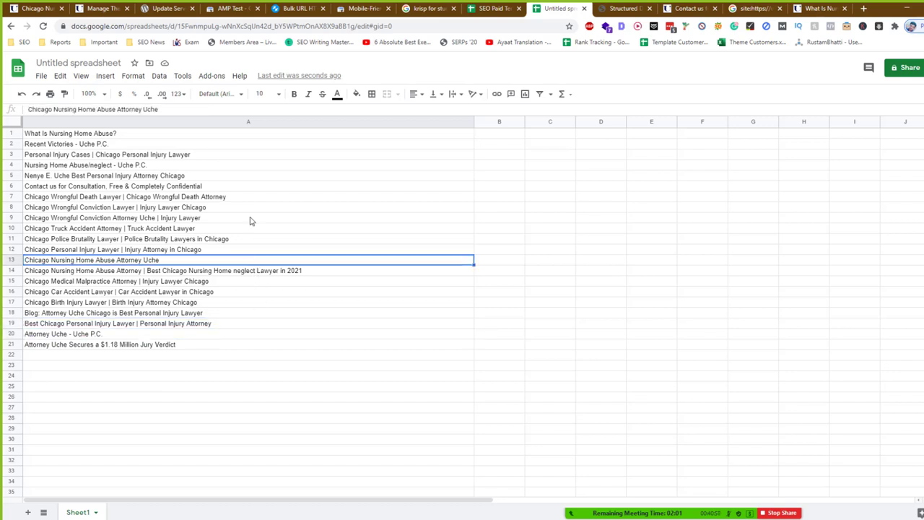
{"action": "left_click", "coordinate": [235, 166]}
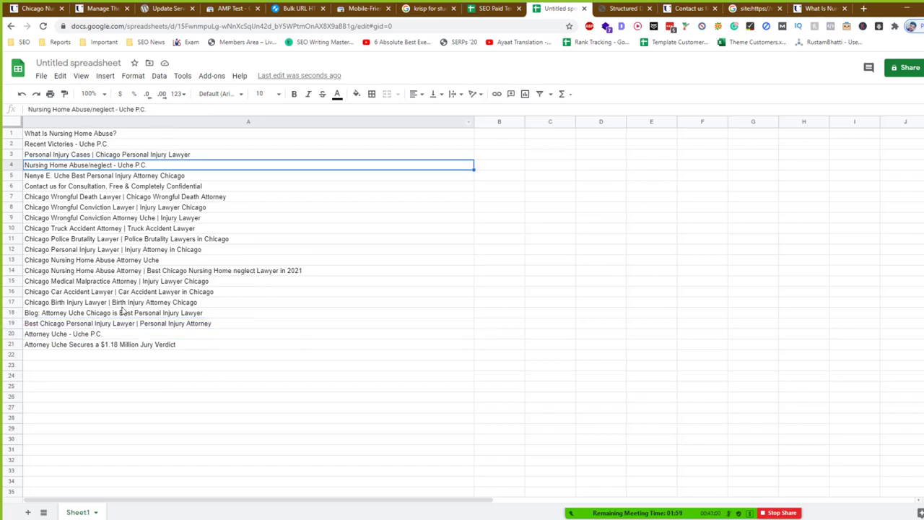
{"action": "left_click", "coordinate": [112, 145]}
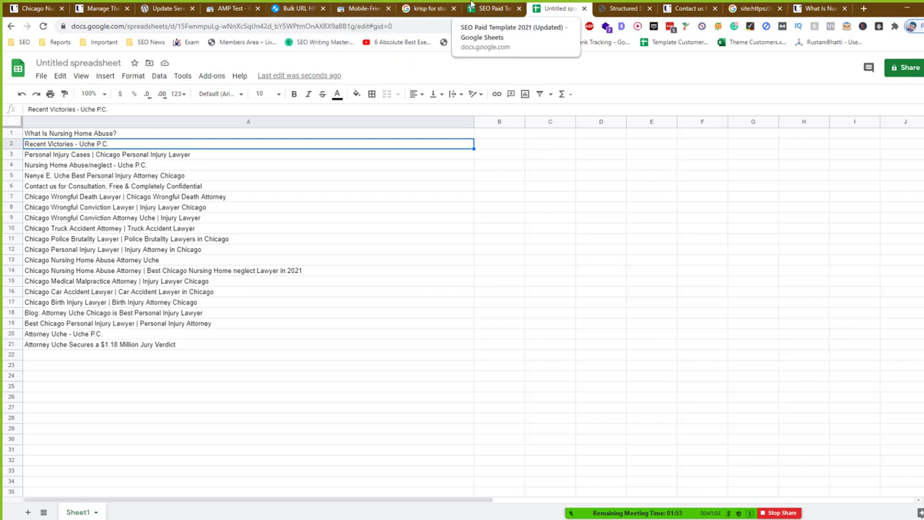
Step: Mark the inconsistent title tag branding check (C33) as Fail
{"action": "left_click", "coordinate": [471, 10]}
{"action": "left_click", "coordinate": [540, 370]}
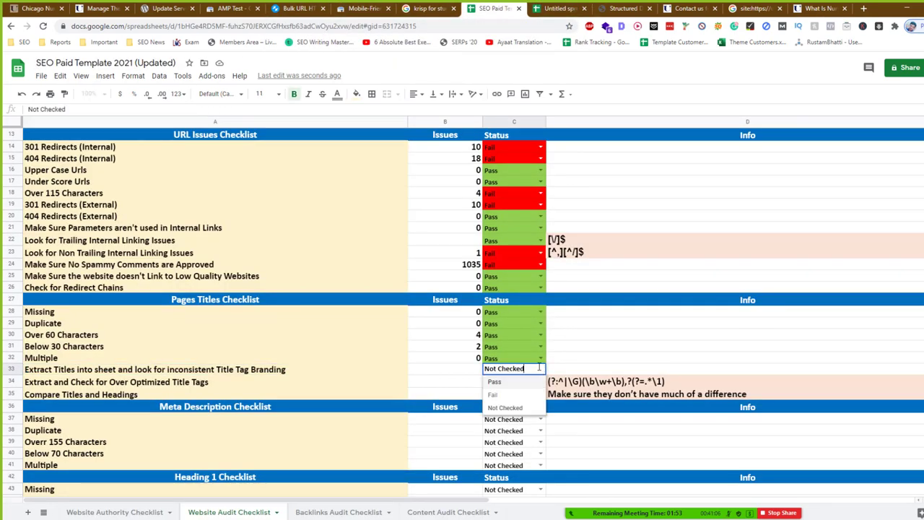
{"action": "left_click", "coordinate": [543, 391]}
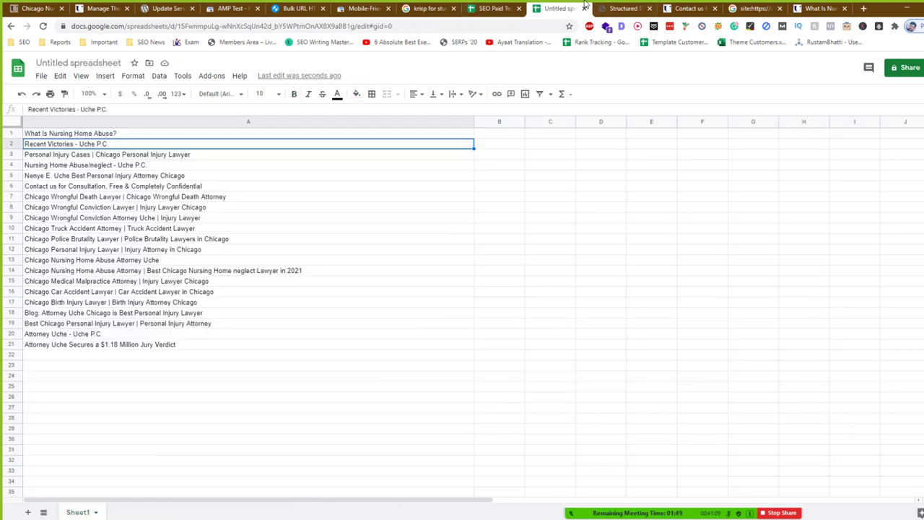
Step: Copy the inconsistently branded titles and record 18 issues in B33
{"action": "left_click", "coordinate": [576, 9]}
{"action": "left_click_drag", "start_coordinate": [315, 156], "coordinate": [305, 314]}
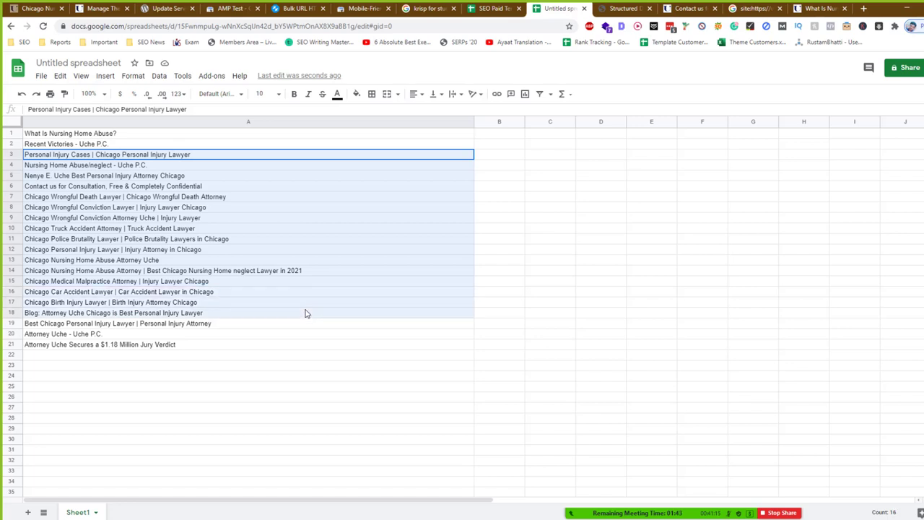
{"action": "key", "text": "ctrl+c"}
{"action": "key", "text": "ctrl+shift+Tab"}
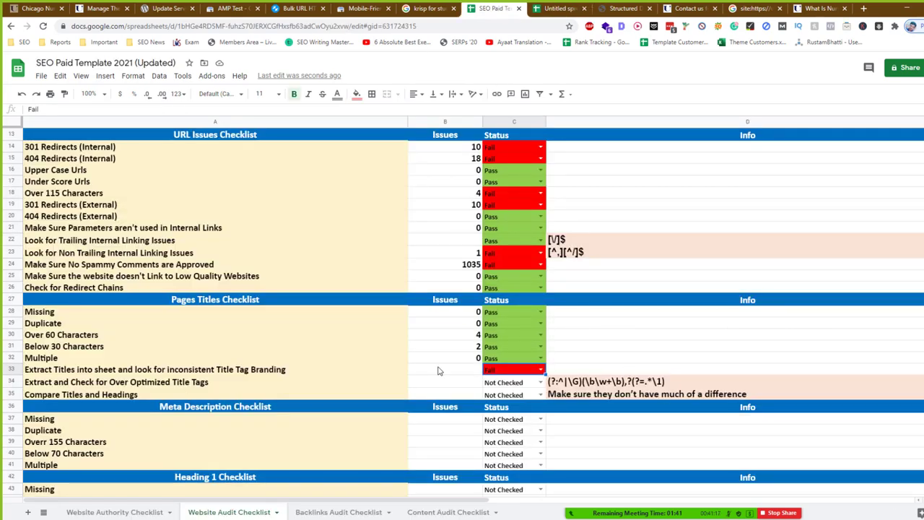
{"action": "left_click", "coordinate": [439, 370]}
{"action": "type", "text": "18"}
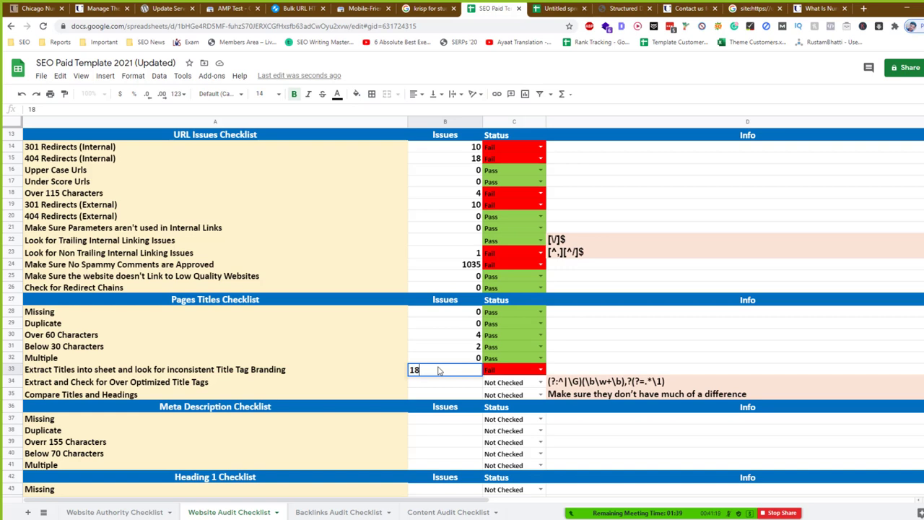
{"action": "key", "text": "Return"}
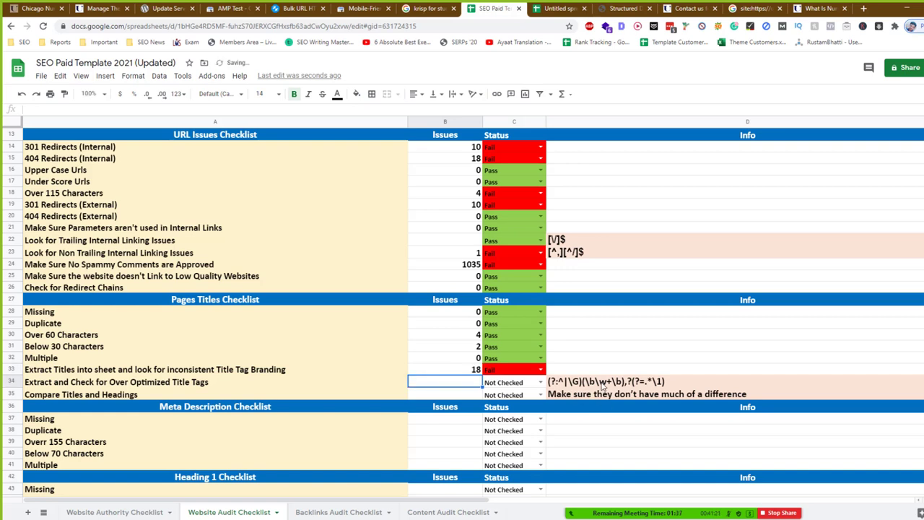
Step: Copy the over-optimized titles regex from D34
{"action": "left_click", "coordinate": [603, 387]}
{"action": "key", "text": "ctrl+c"}
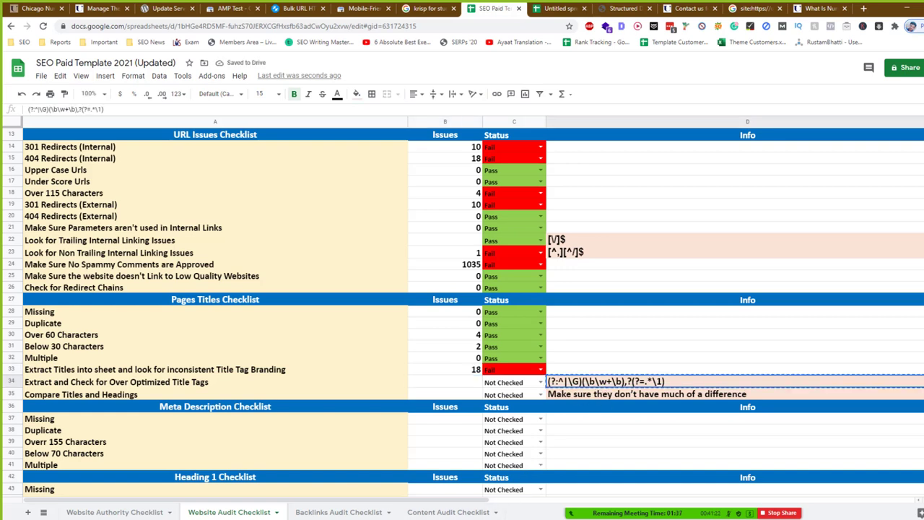
{"action": "key", "text": "alt+Tab"}
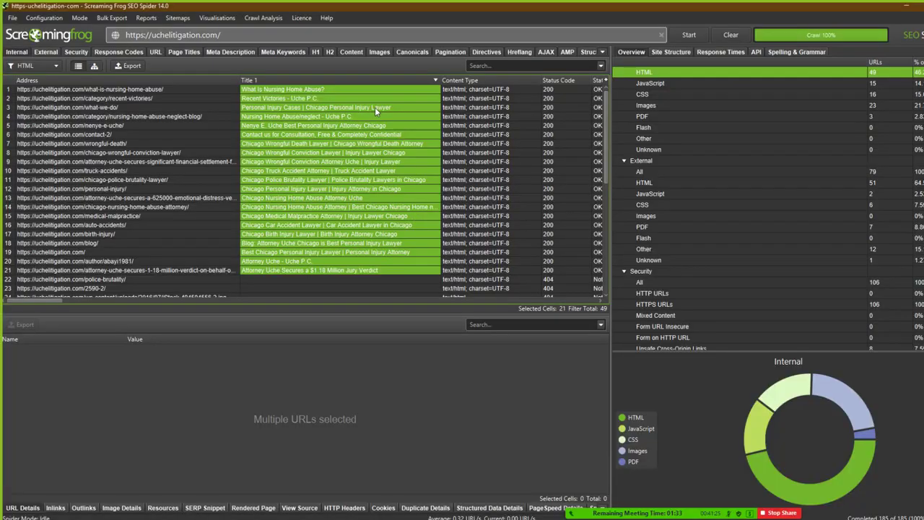
Step: Filter the Internal URL list with the over-optimized titles regex and select the 18 matching addresses
{"action": "left_click", "coordinate": [547, 65]}
{"action": "key", "text": "ctrl+v"}
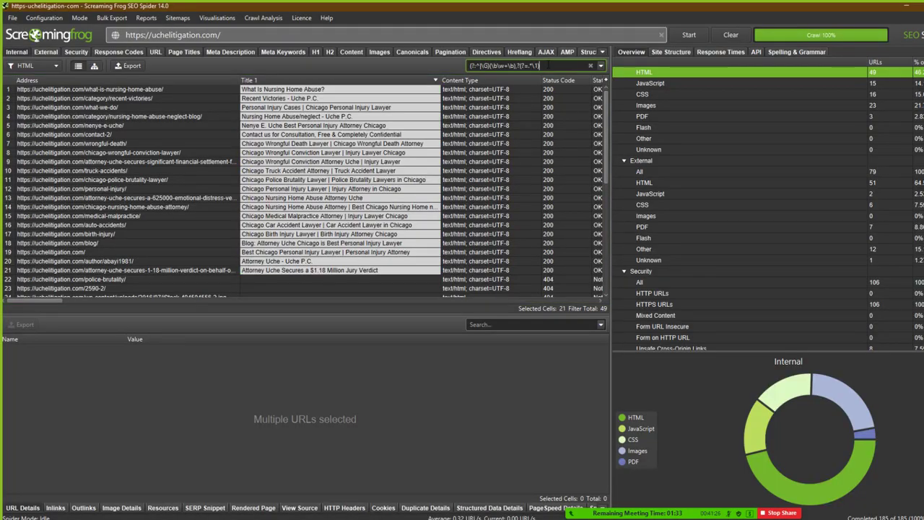
{"action": "key", "text": "Return"}
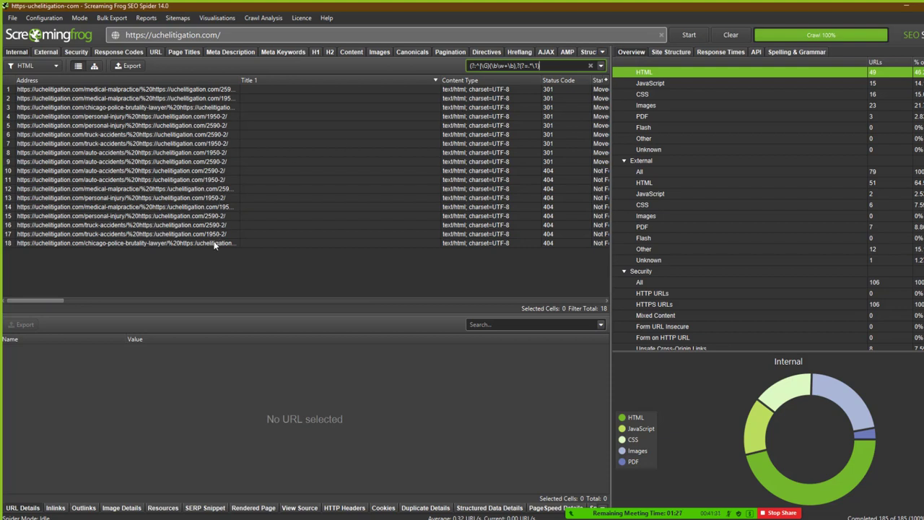
{"action": "left_click_drag", "start_coordinate": [213, 242], "coordinate": [187, 68]}
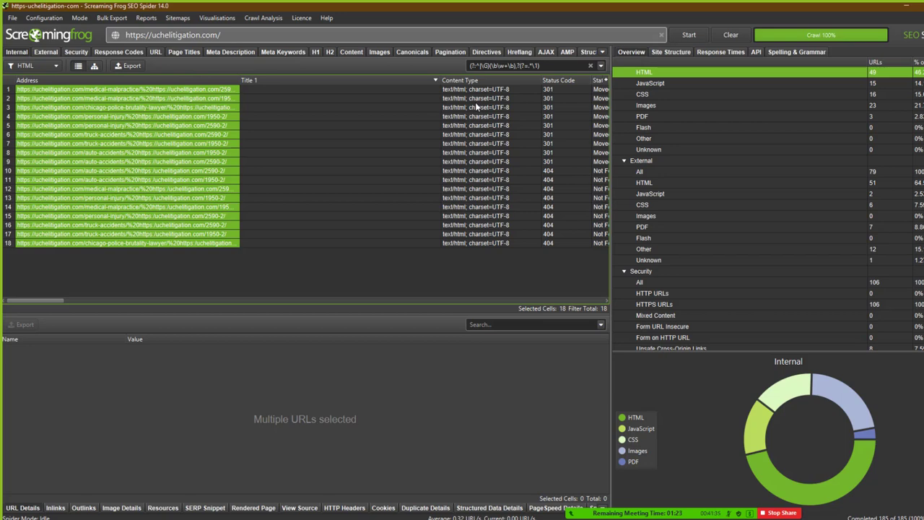
{"action": "key", "text": "alt+Tab"}
Step: Mark the over-optimized title tags check in row 34 as Pass with 0 issues
{"action": "left_click", "coordinate": [540, 382]}
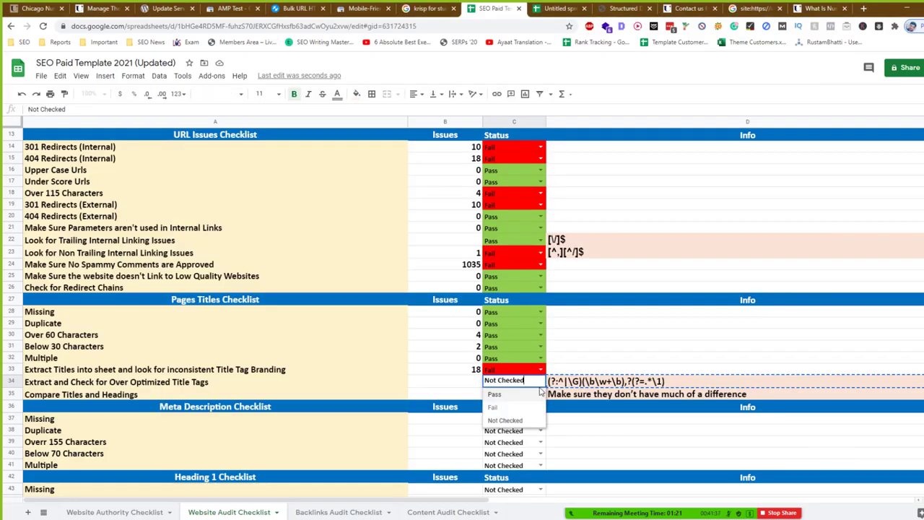
{"action": "left_click", "coordinate": [495, 395]}
{"action": "left_click", "coordinate": [465, 389]}
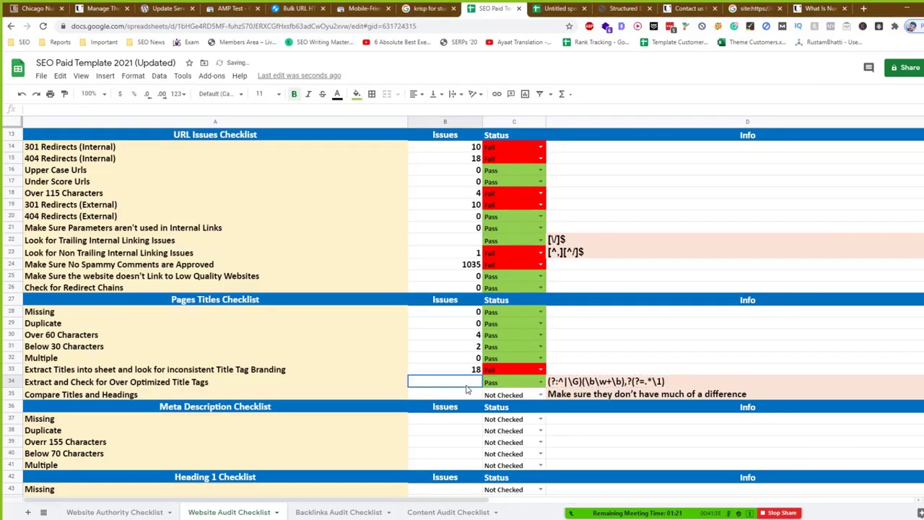
{"action": "type", "text": "0"}
{"action": "key", "text": "Return"}
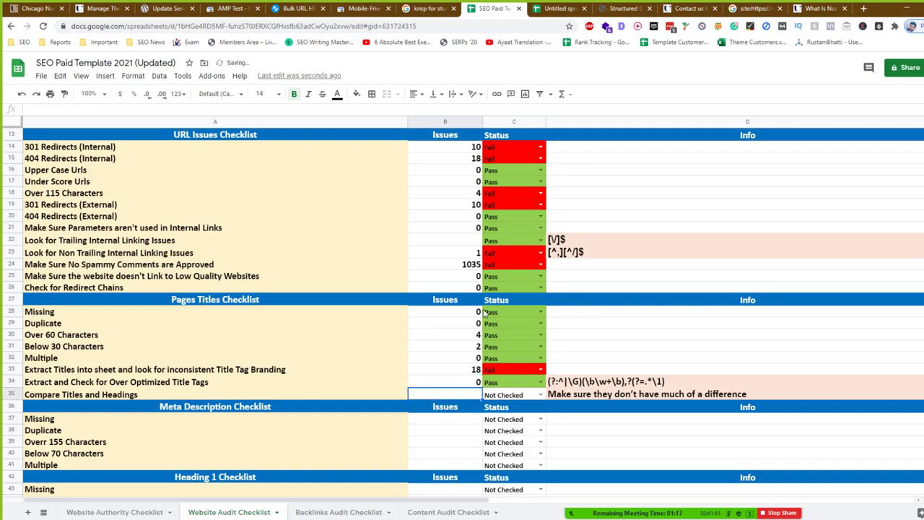
{"action": "left_click", "coordinate": [558, 9]}
{"action": "key", "text": "alt+Tab"}
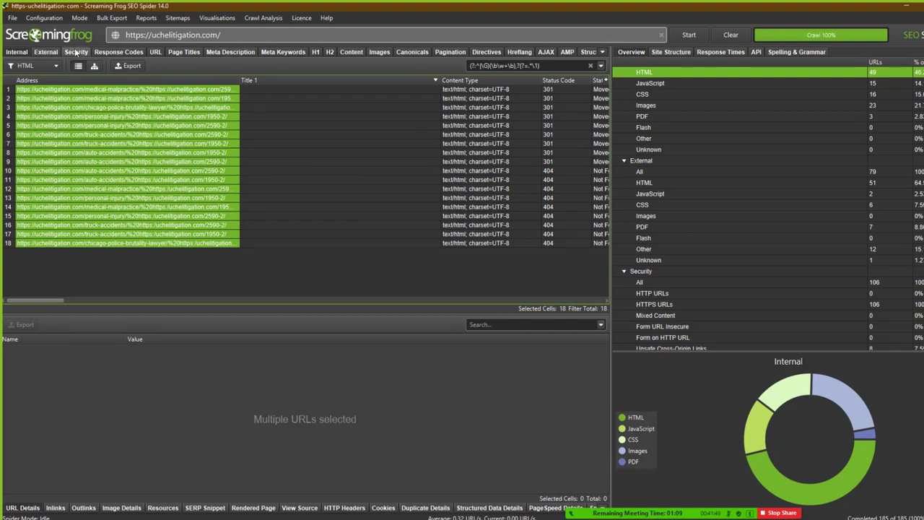
Step: Show Screaming Frog's H1 report and scroll across its heading columns
{"action": "left_click", "coordinate": [322, 52]}
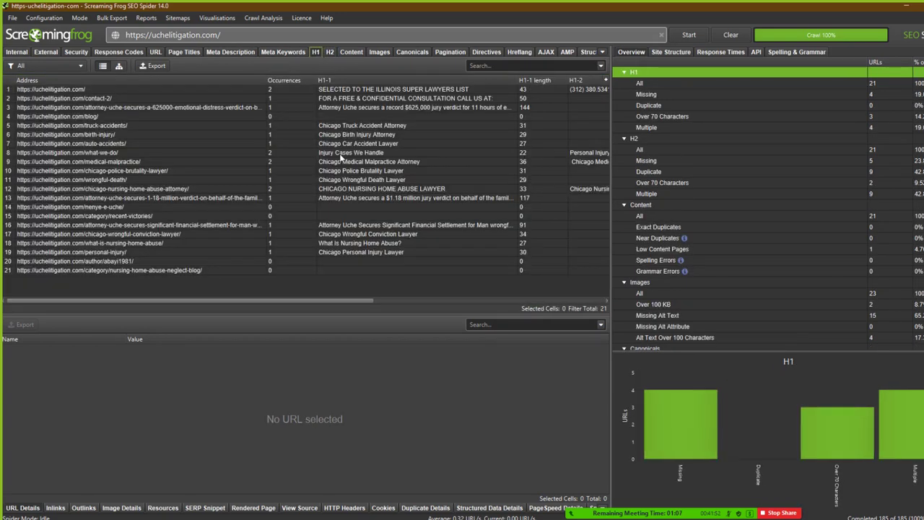
{"action": "left_click_drag", "start_coordinate": [324, 302], "coordinate": [196, 297]}
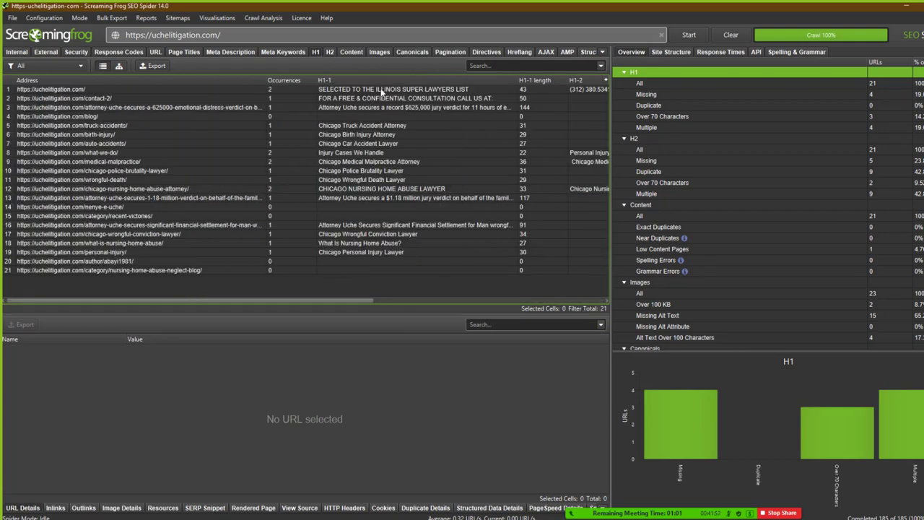
{"action": "key", "text": "alt+Tab"}
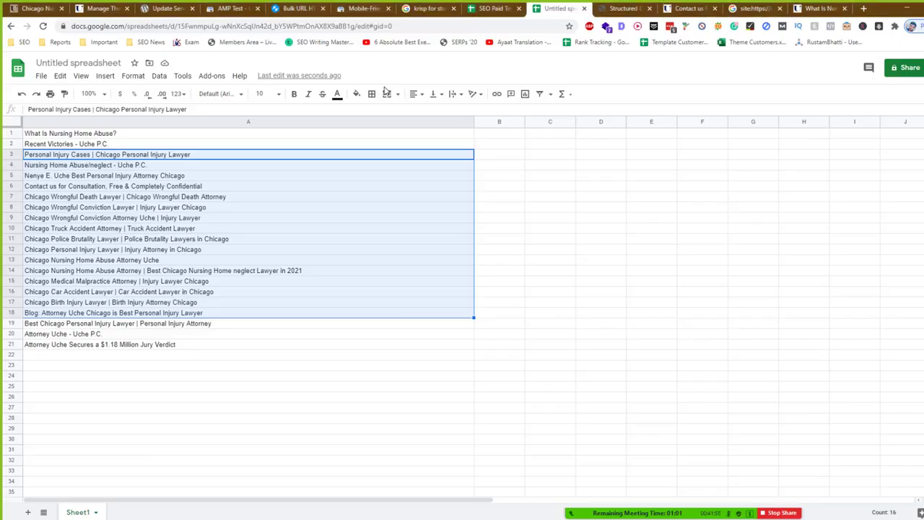
{"action": "key", "text": "alt+Tab"}
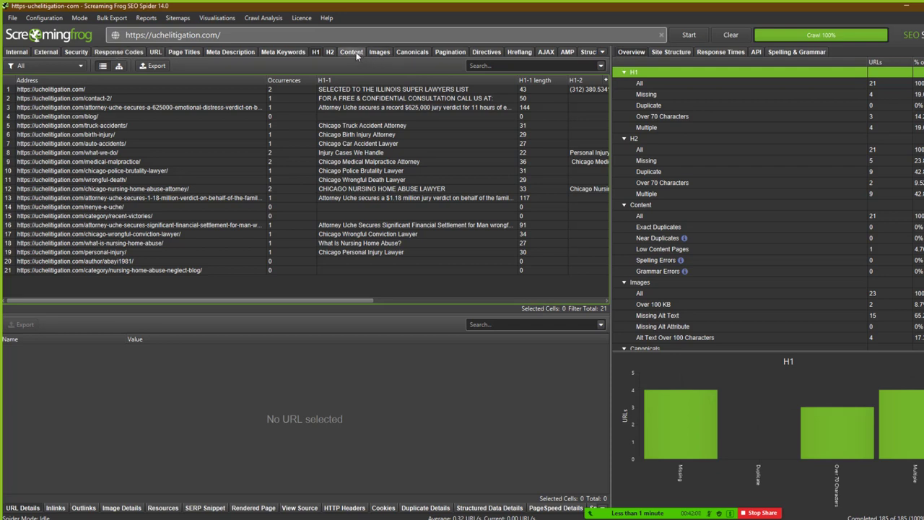
Step: Show all 21 page titles in the Page Titles report, checking them against the H1 report
{"action": "left_click", "coordinate": [182, 52]}
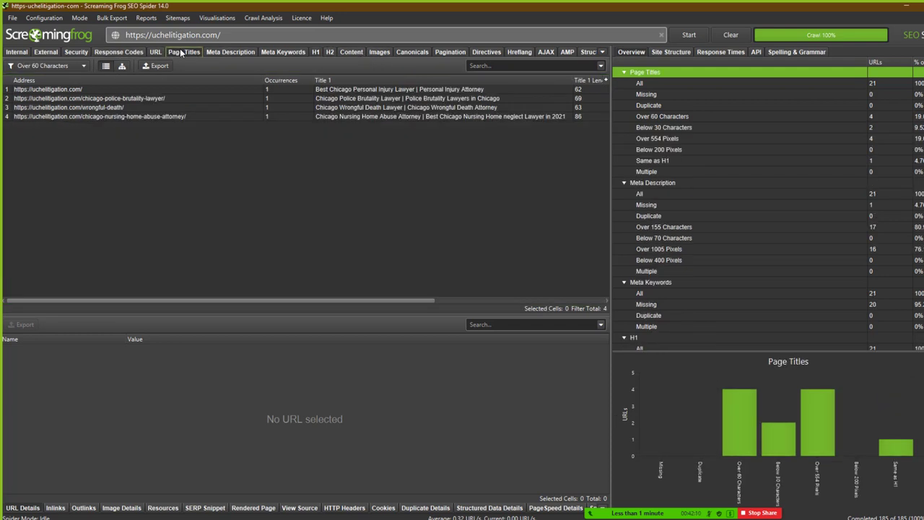
{"action": "left_click", "coordinate": [60, 65]}
{"action": "left_click", "coordinate": [59, 81]}
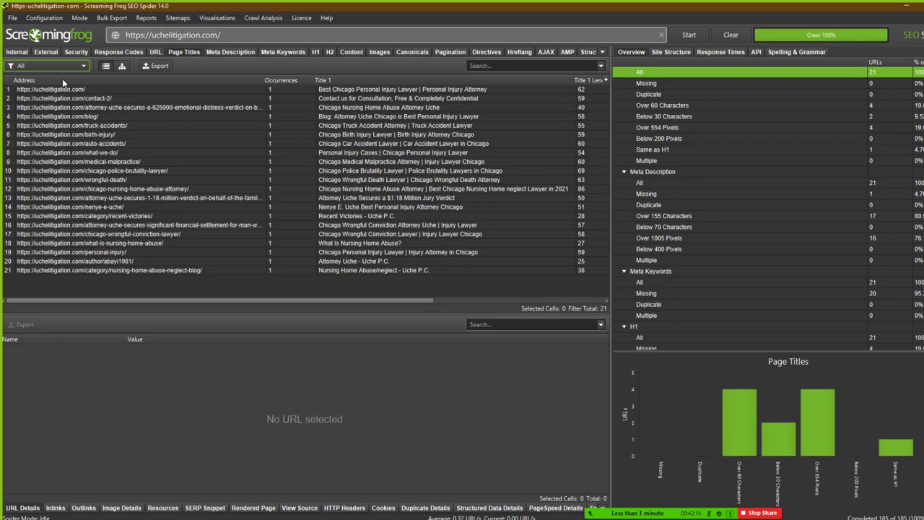
{"action": "left_click", "coordinate": [315, 53]}
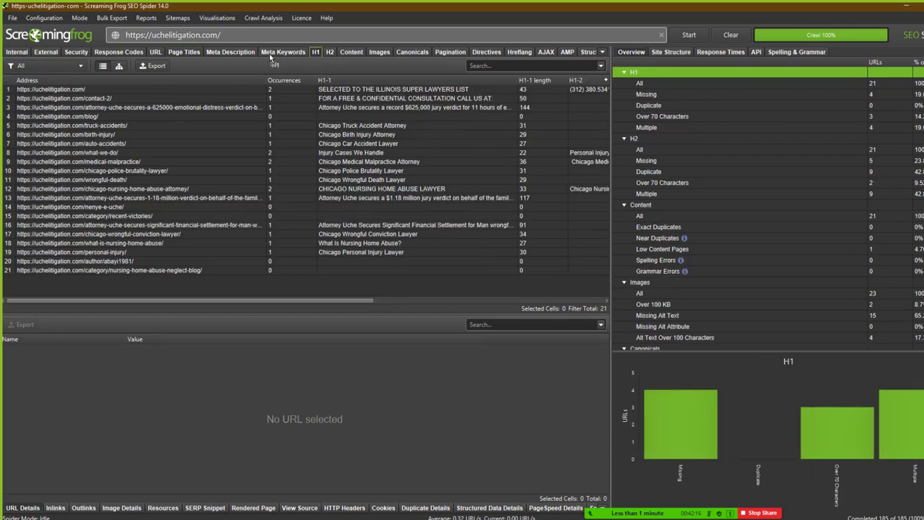
{"action": "left_click", "coordinate": [189, 53]}
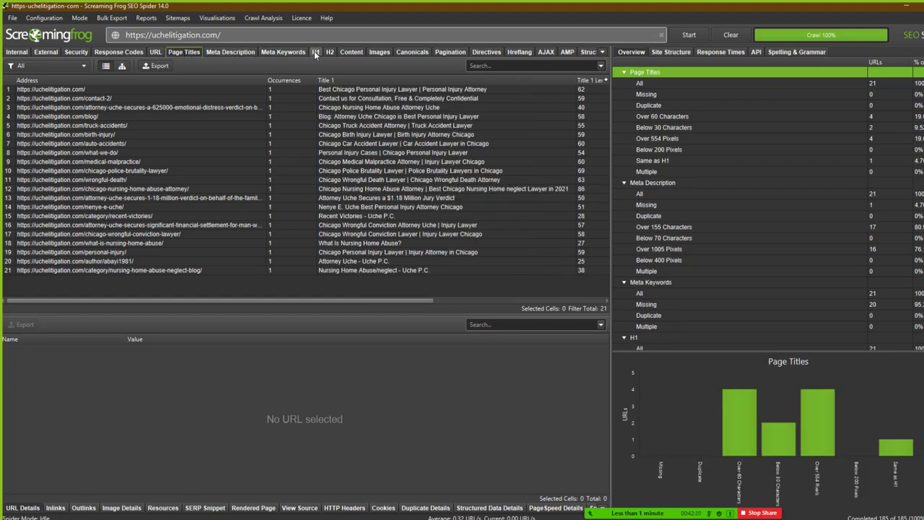
{"action": "left_click", "coordinate": [316, 55]}
{"action": "left_click", "coordinate": [186, 54]}
Step: Copy the 21 page titles and paste them over column A of the scratch sheet in crawl order
{"action": "left_click_drag", "start_coordinate": [365, 92], "coordinate": [379, 286]}
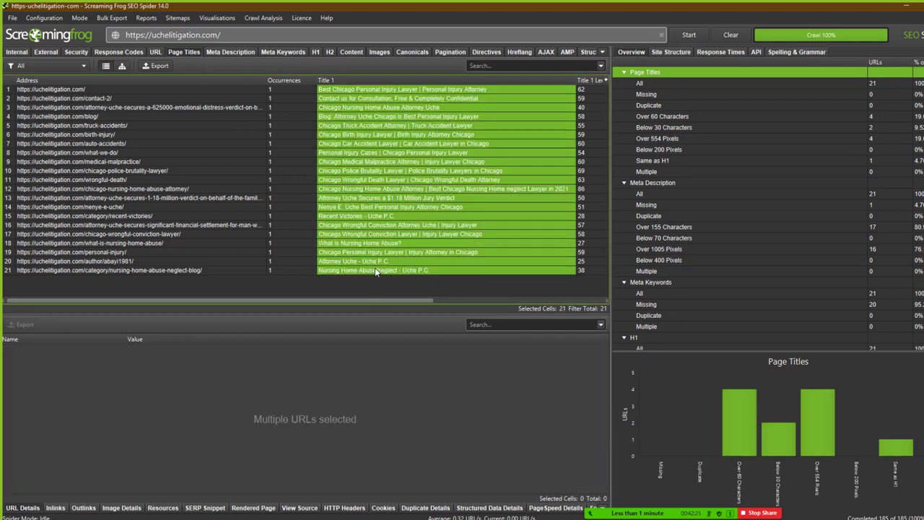
{"action": "right_click", "coordinate": [385, 221]}
{"action": "left_click", "coordinate": [393, 229]}
{"action": "key", "text": "alt+Tab"}
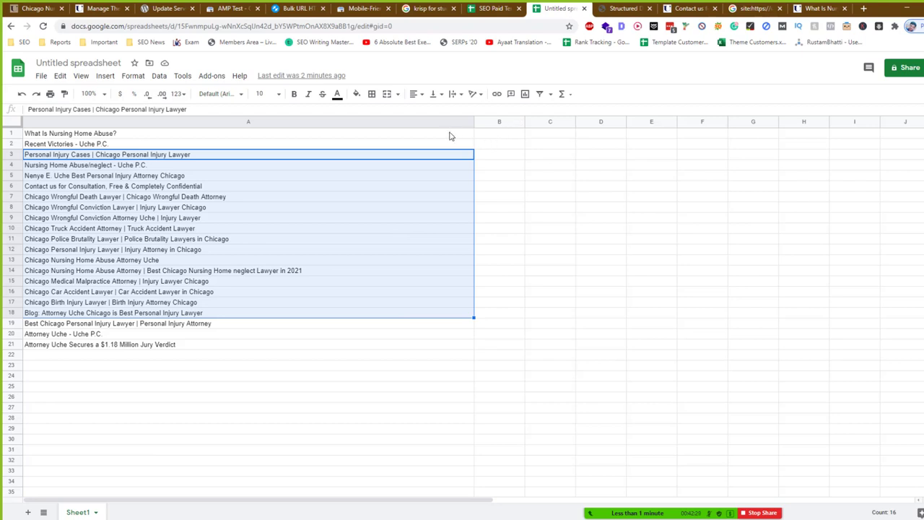
{"action": "left_click_drag", "start_coordinate": [449, 135], "coordinate": [427, 346]}
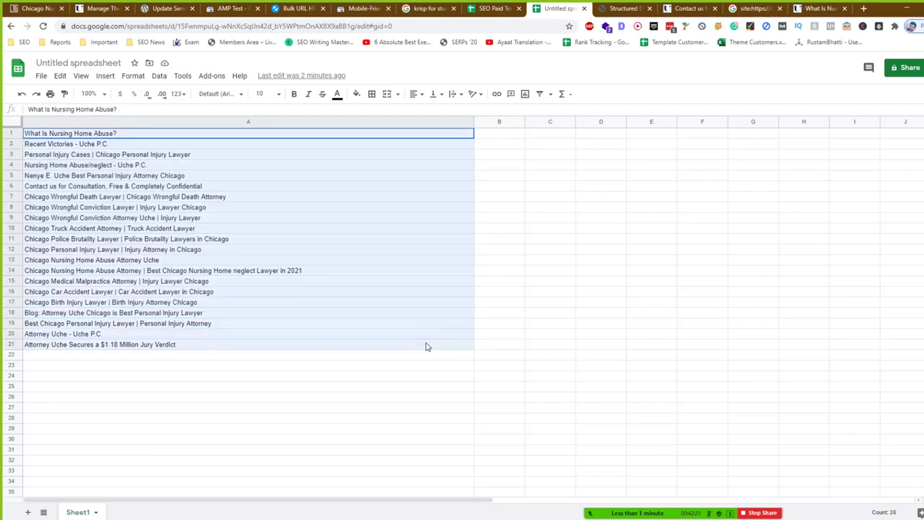
{"action": "key", "text": "ctrl+v"}
Step: Select all 21 H1 heading cells in Screaming Frog's H1 report for copying
{"action": "key", "text": "alt+Tab"}
{"action": "left_click", "coordinate": [476, 107]}
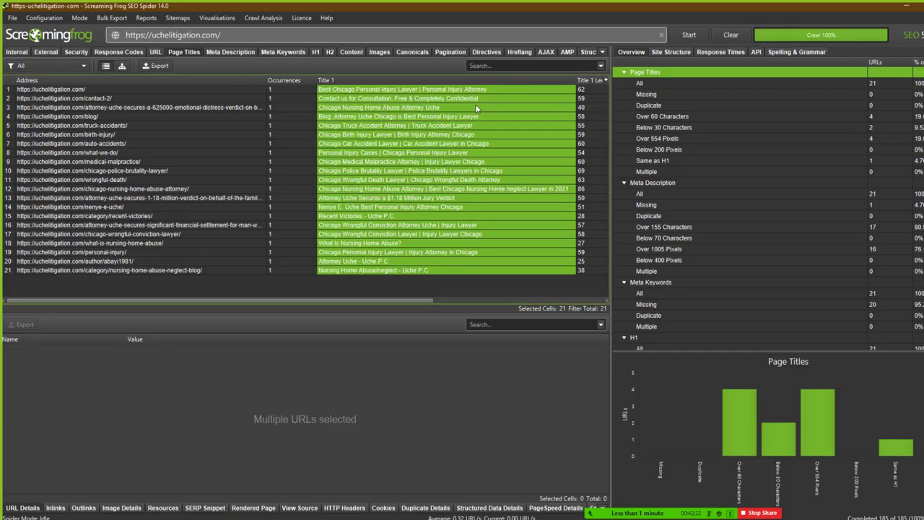
{"action": "left_click", "coordinate": [316, 53]}
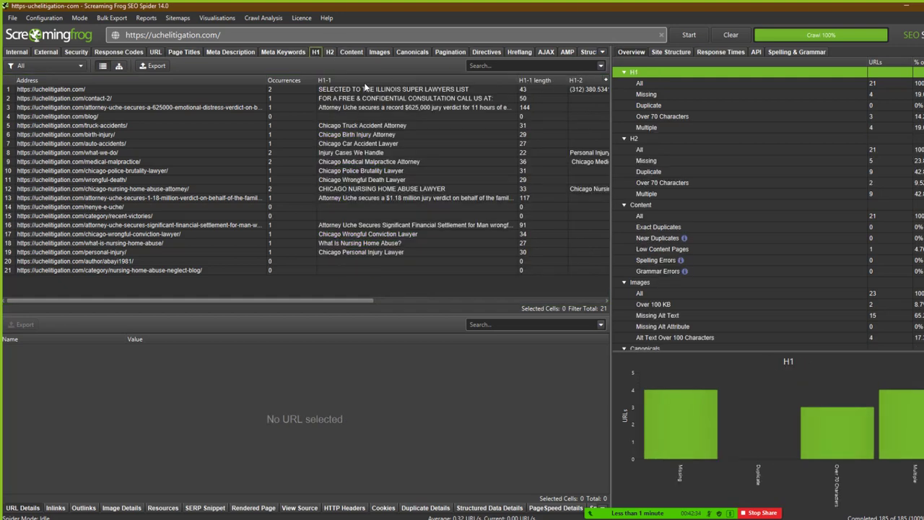
{"action": "left_click_drag", "start_coordinate": [375, 92], "coordinate": [394, 275]}
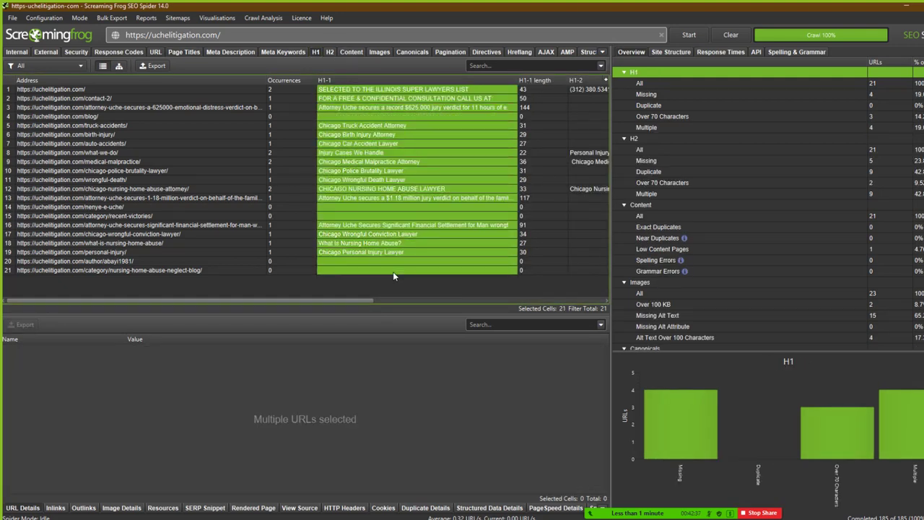
{"action": "right_click", "coordinate": [376, 226]}
Step: Paste the H1 headings into column B from B1 and widen the column to fit them
{"action": "left_click", "coordinate": [394, 236]}
{"action": "key", "text": "alt+Tab"}
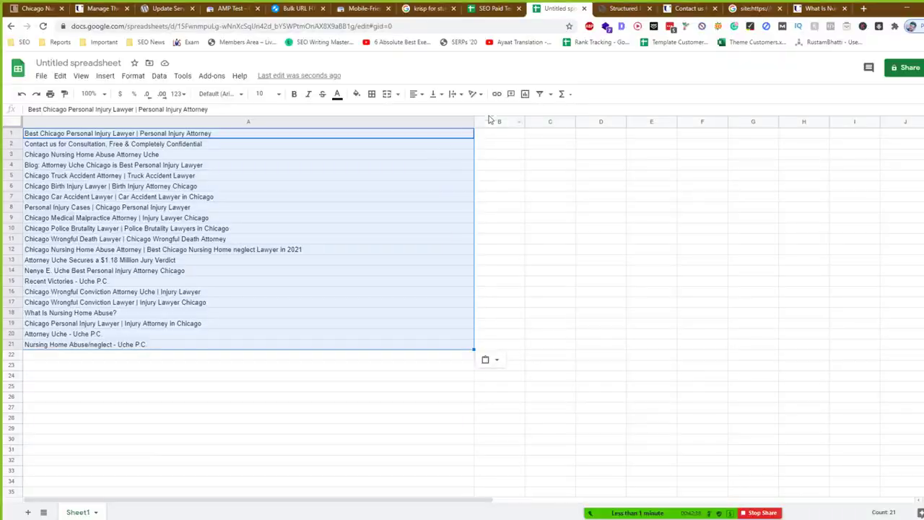
{"action": "left_click", "coordinate": [504, 138]}
{"action": "key", "text": "ctrl+v"}
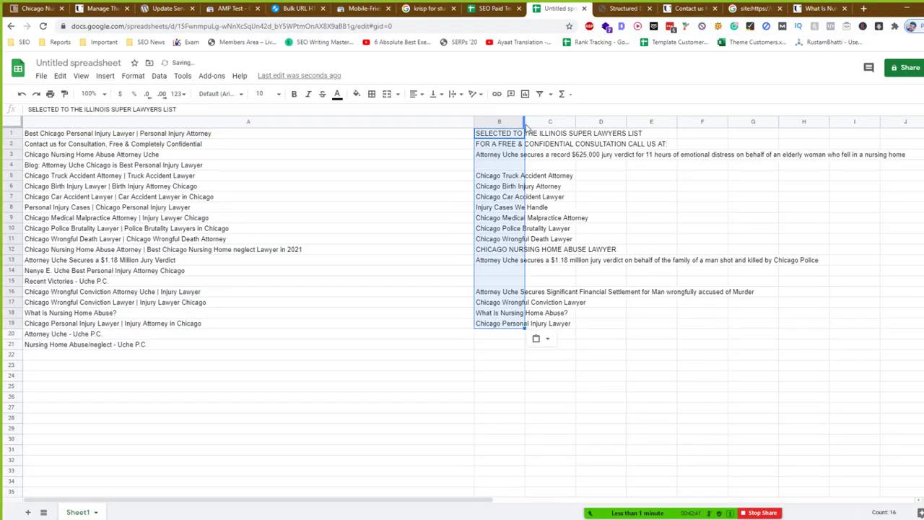
{"action": "left_click_drag", "start_coordinate": [524, 123], "coordinate": [916, 202]}
{"action": "left_click", "coordinate": [578, 221]}
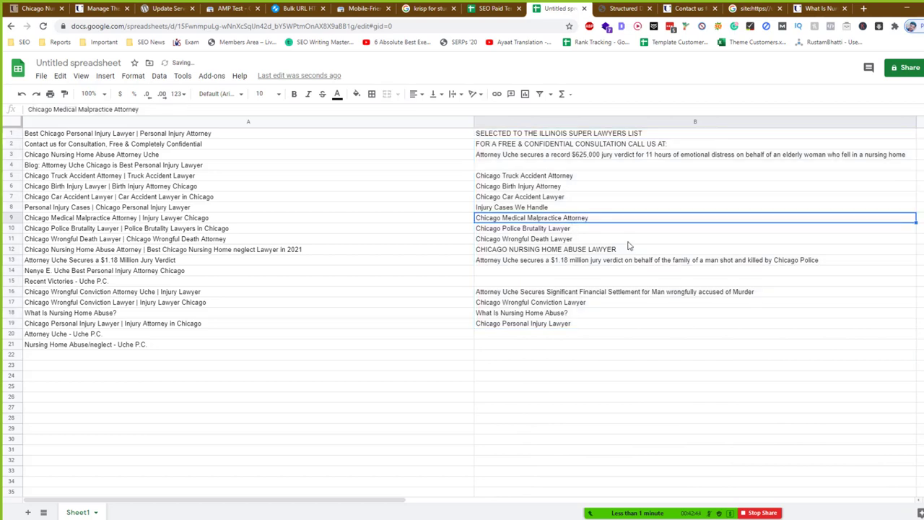
{"action": "left_click", "coordinate": [804, 145]}
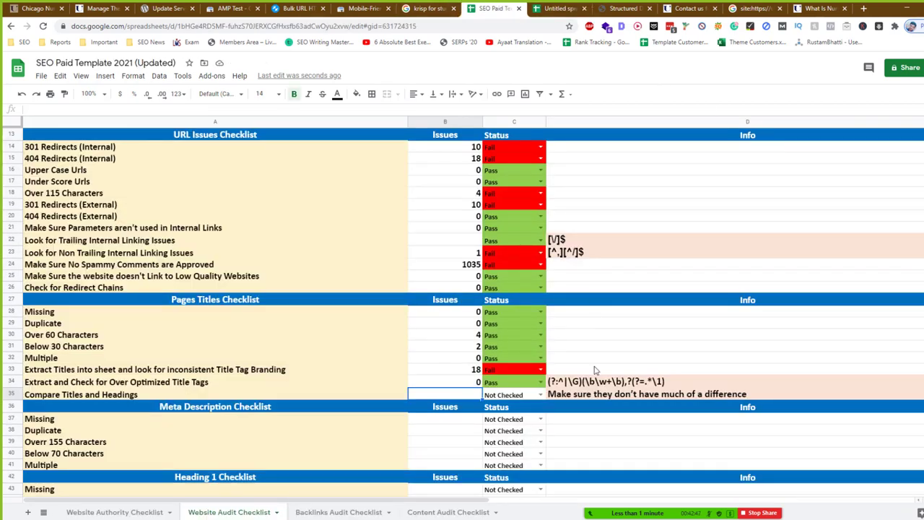
Step: Copy the Same/Different IF formula from the template's row 35 into C1 of the scratch sheet
{"action": "left_click", "coordinate": [589, 397]}
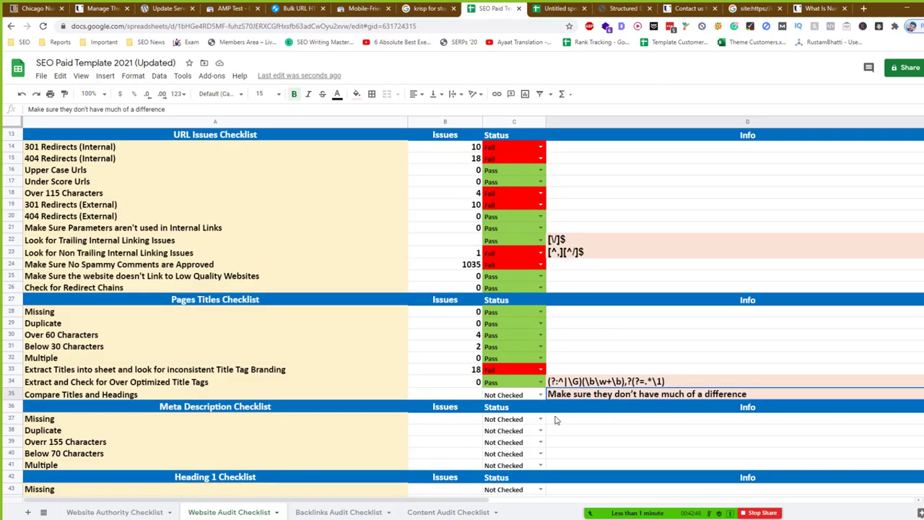
{"action": "key", "text": "Right"}
{"action": "key", "text": "ctrl+v"}
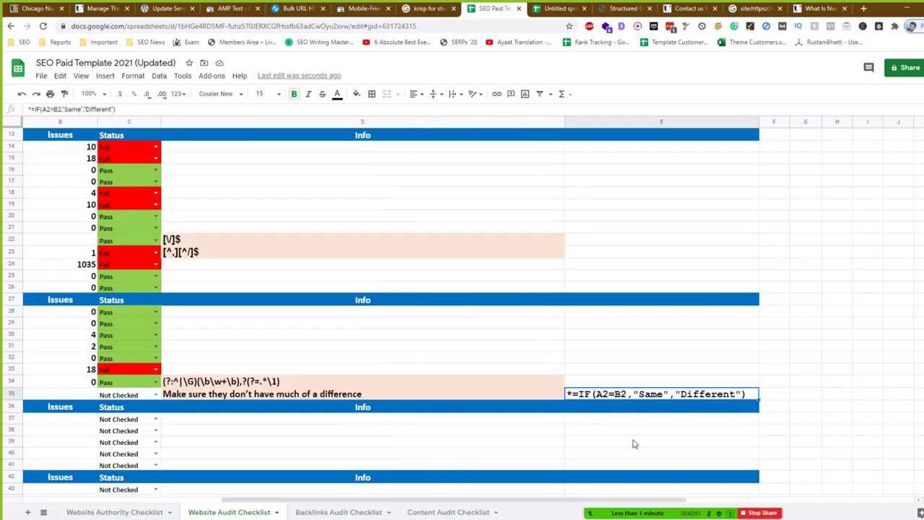
{"action": "left_click", "coordinate": [538, 6]}
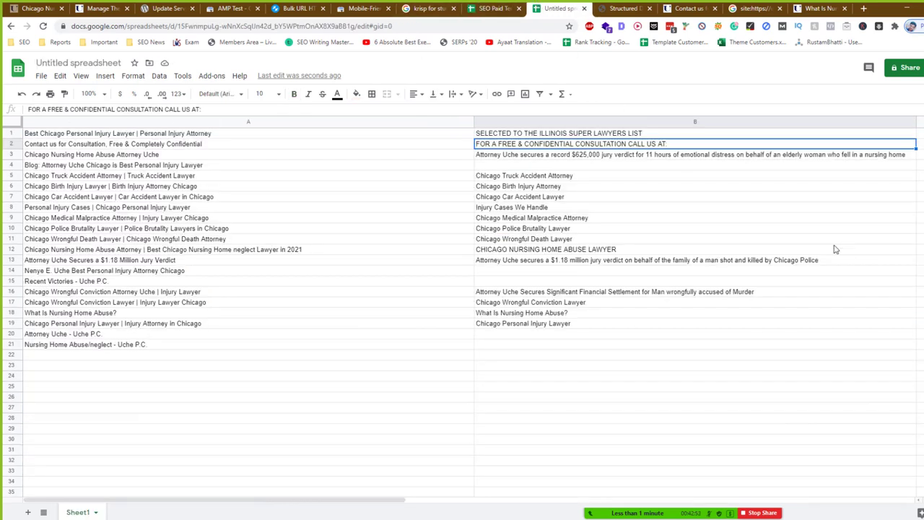
{"action": "key", "text": "Right"}
{"action": "key", "text": "Up"}
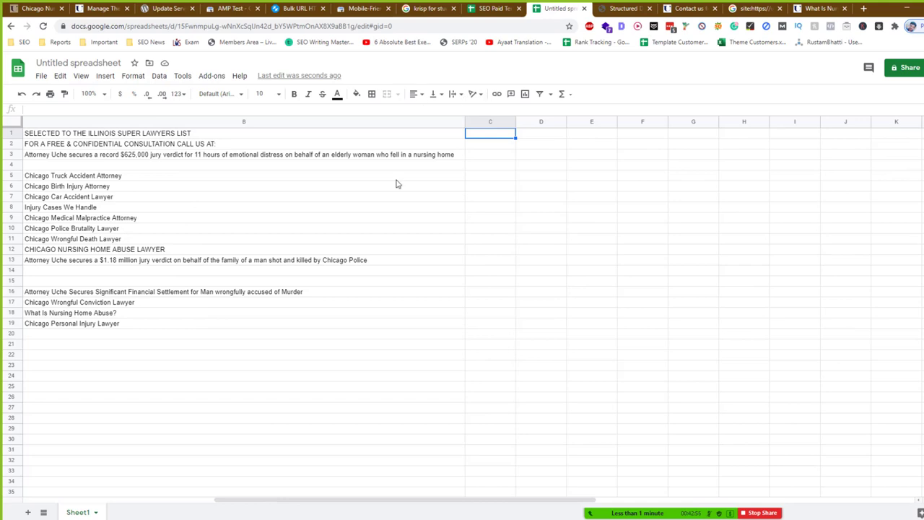
{"action": "key", "text": "ctrl+v"}
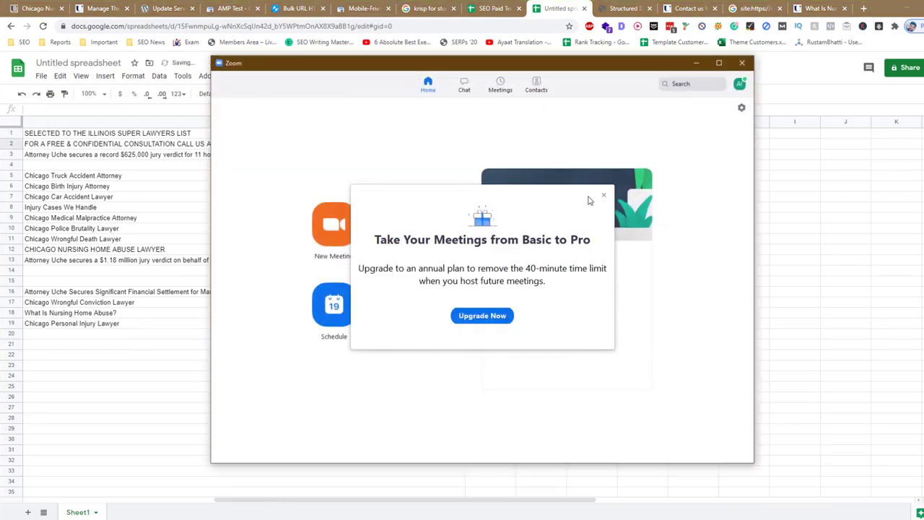
Step: Dismiss the Zoom popup and fill C1's Same/Different formula down to row 21
{"action": "left_click", "coordinate": [603, 198]}
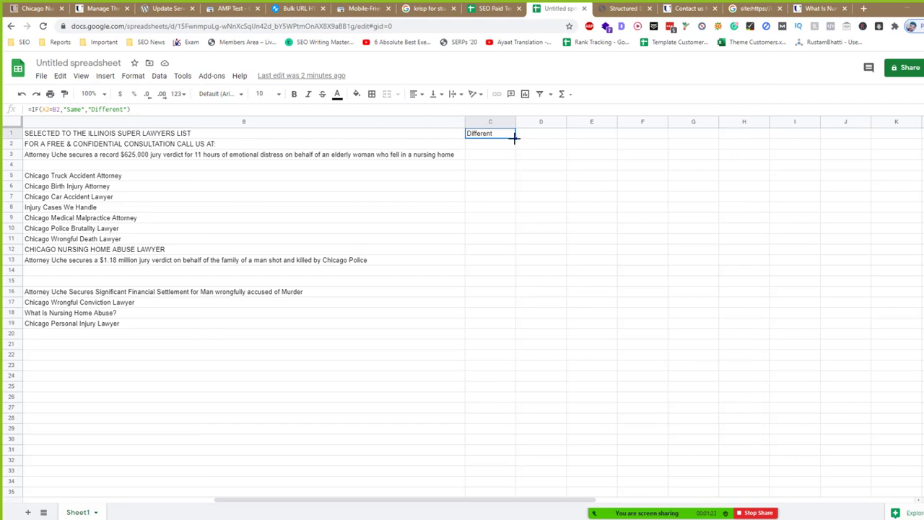
{"action": "left_click_drag", "start_coordinate": [514, 136], "coordinate": [472, 346]}
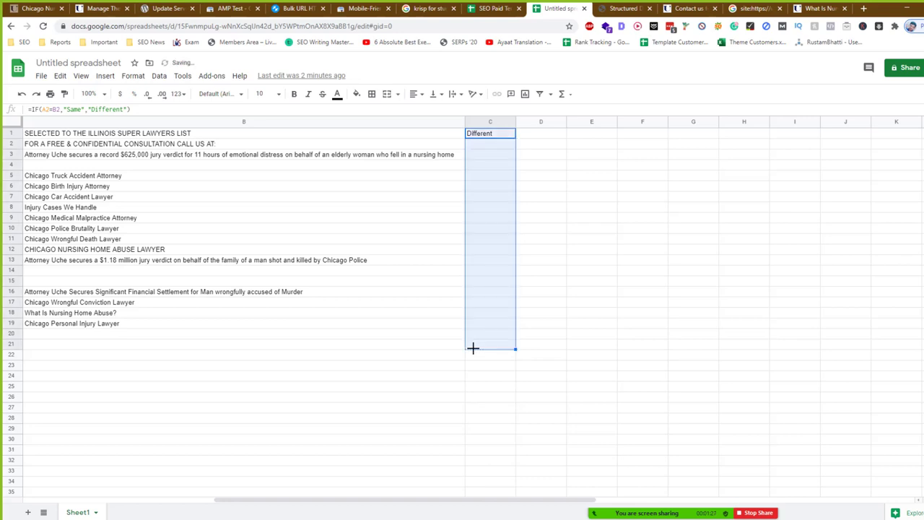
{"action": "left_click_drag", "start_coordinate": [491, 303], "coordinate": [2, 170]}
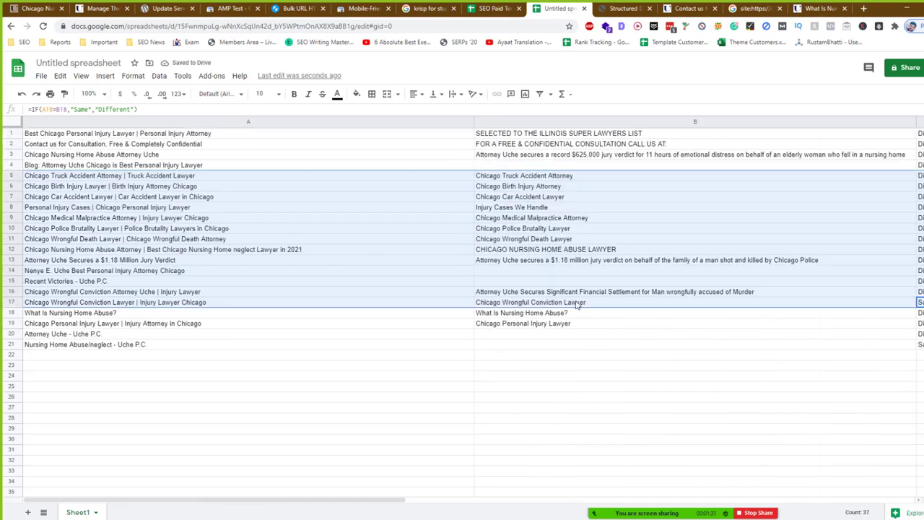
Step: Compare each page title with its H1 heading for rows 1 through 10
{"action": "left_click", "coordinate": [567, 273]}
{"action": "key", "text": "Up"}
{"action": "key", "text": "Up"}
{"action": "key", "text": "Up"}
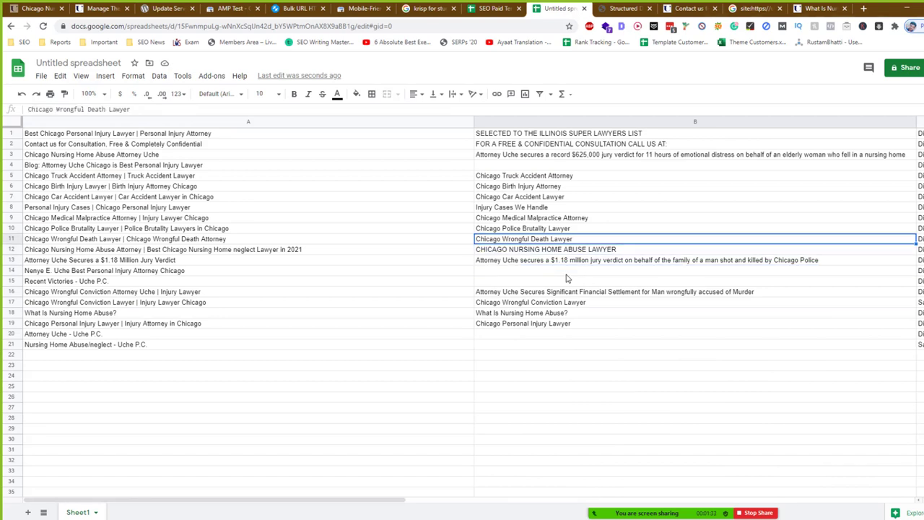
{"action": "key", "text": "Up"}
{"action": "key", "text": "Up"}
{"action": "key", "text": "Up"}
{"action": "key", "text": "Up"}
{"action": "key", "text": "Up"}
{"action": "key", "text": "Up"}
{"action": "key", "text": "Up"}
{"action": "key", "text": "Up"}
{"action": "key", "text": "Up"}
{"action": "key", "text": "Up"}
{"action": "key", "text": "Left"}
{"action": "key", "text": "Right"}
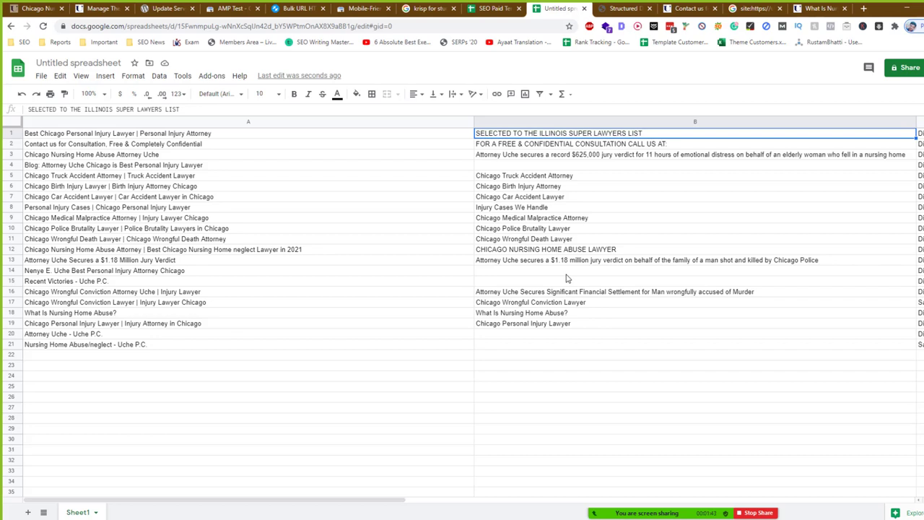
{"action": "key", "text": "Left"}
{"action": "key", "text": "Right"}
{"action": "key", "text": "Left"}
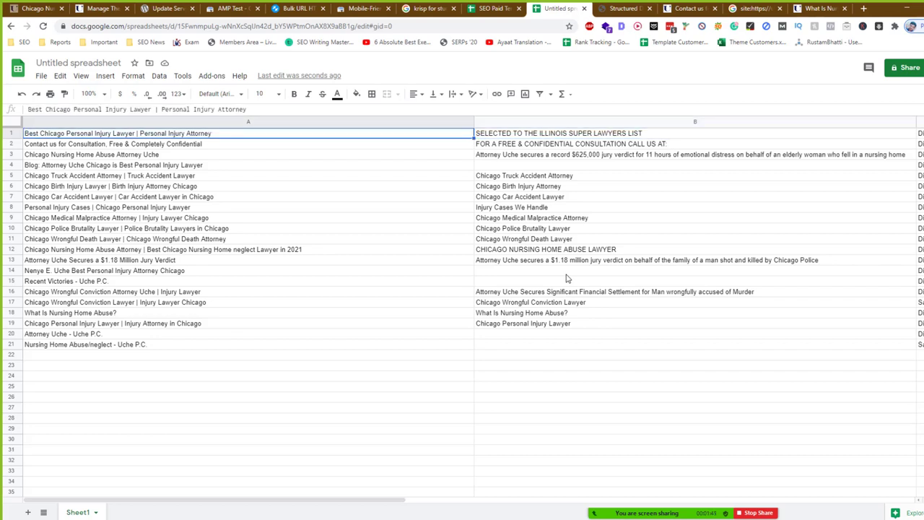
{"action": "key", "text": "Down"}
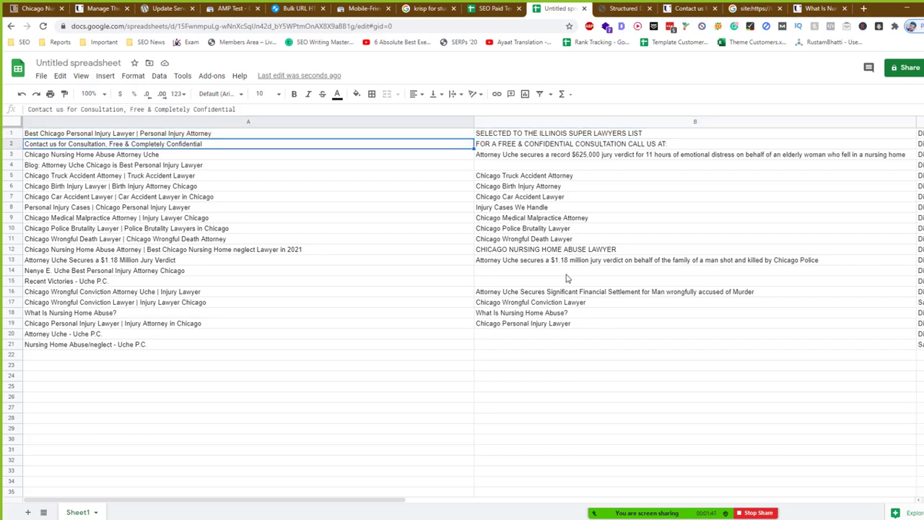
{"action": "key", "text": "Right"}
{"action": "key", "text": "Left"}
{"action": "key", "text": "Down"}
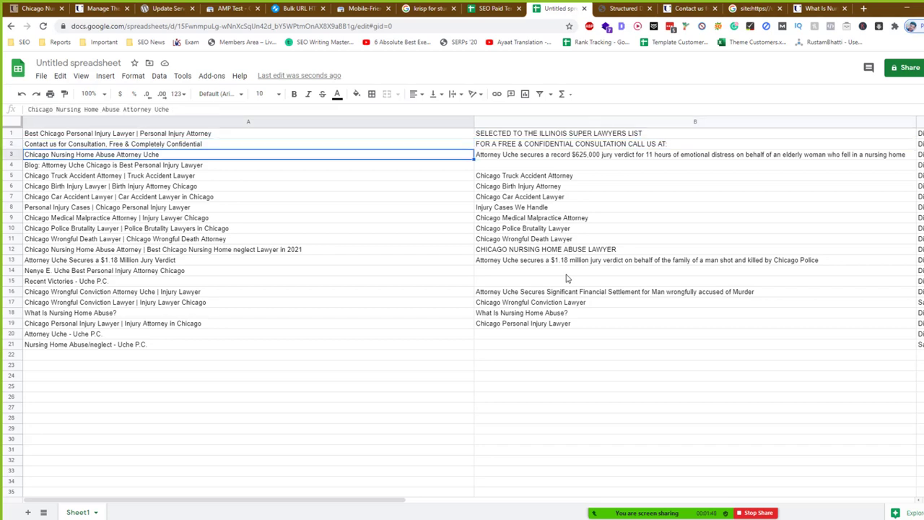
{"action": "key", "text": "Right"}
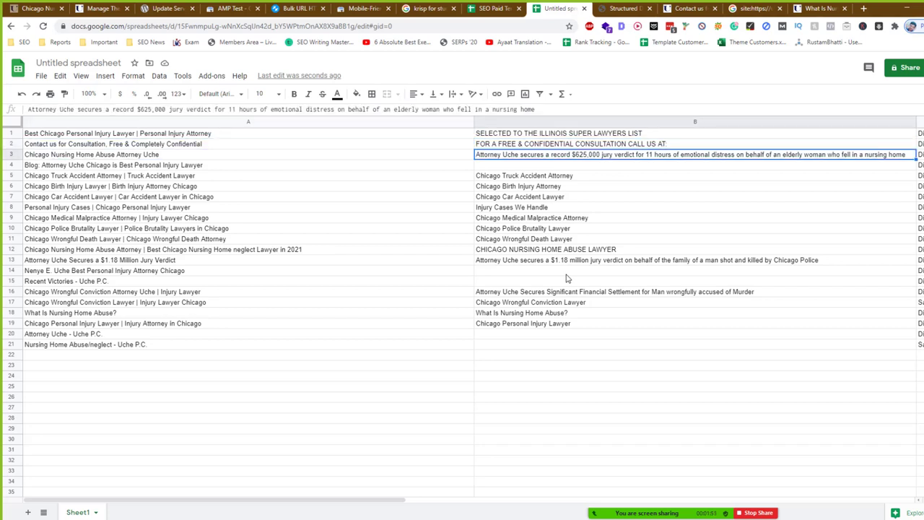
{"action": "key", "text": "Left"}
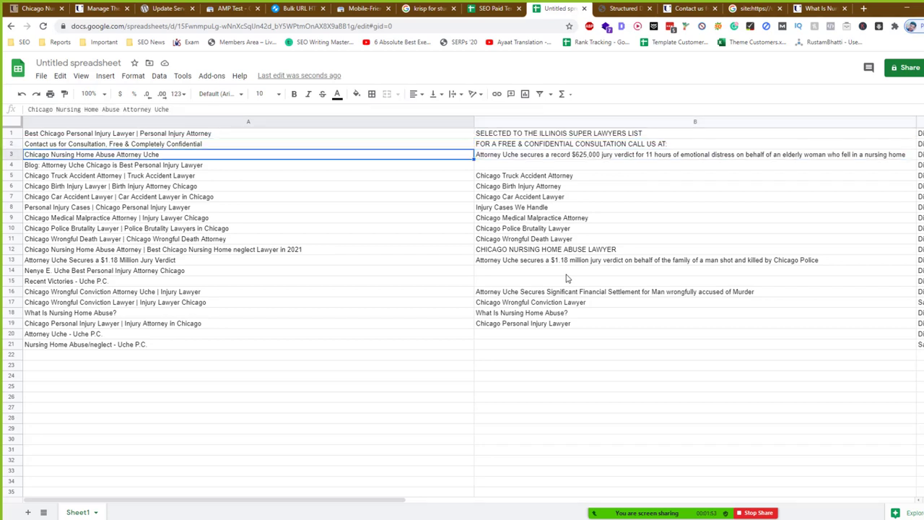
{"action": "key", "text": "Right"}
{"action": "key", "text": "Down"}
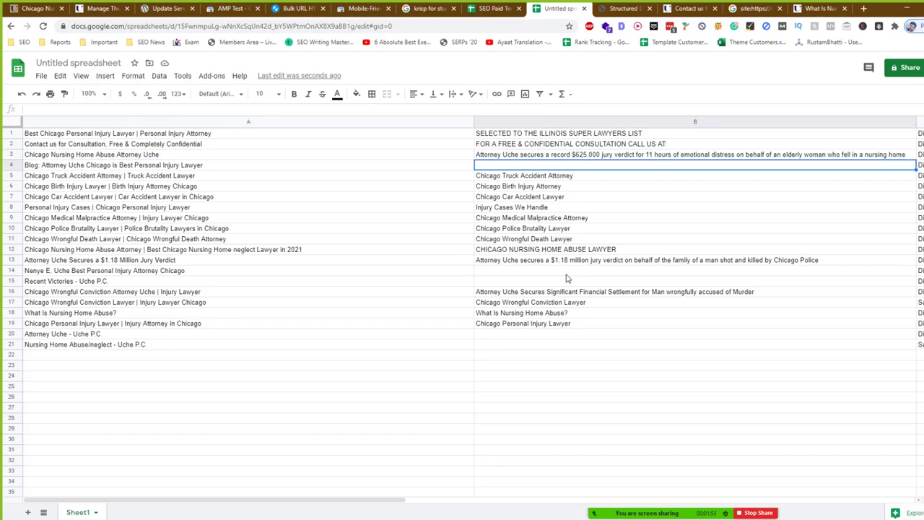
{"action": "key", "text": "Left"}
{"action": "key", "text": "Down"}
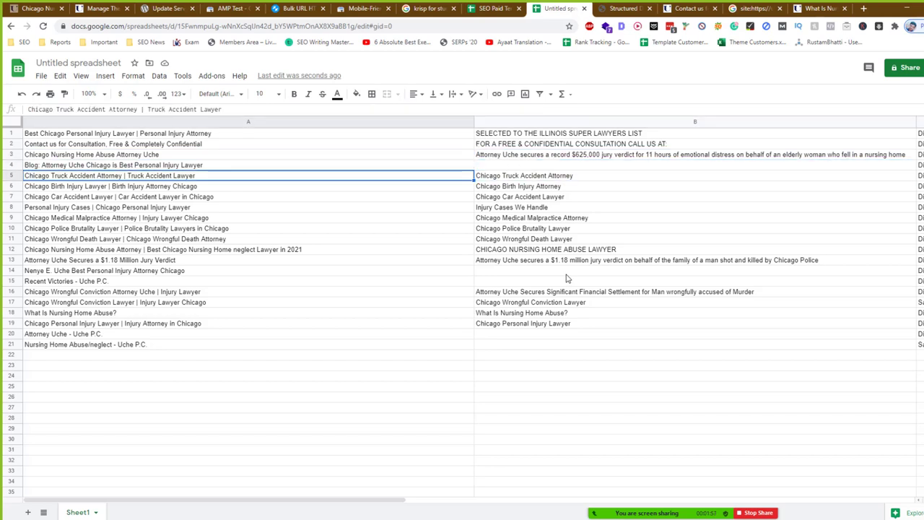
{"action": "key", "text": "Right"}
{"action": "key", "text": "Left"}
{"action": "key", "text": "Down"}
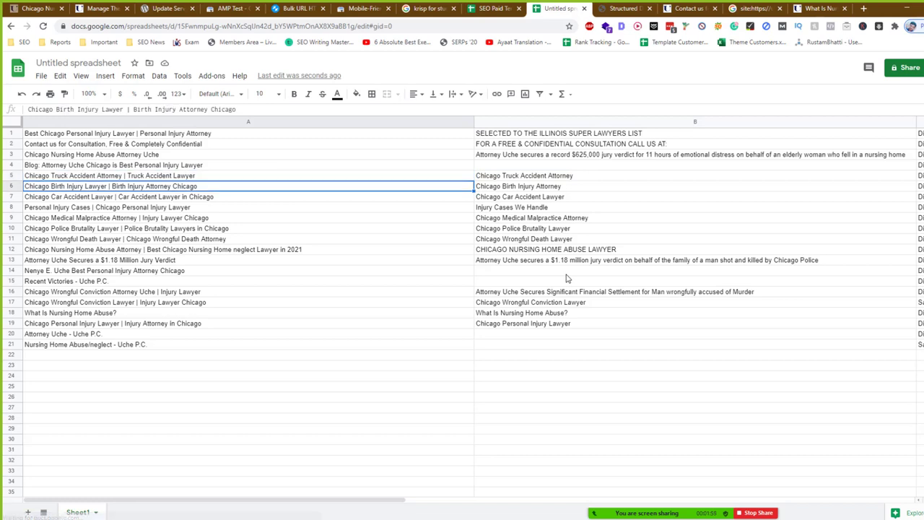
{"action": "key", "text": "Right"}
{"action": "key", "text": "Down"}
{"action": "key", "text": "Left"}
{"action": "key", "text": "Down"}
{"action": "key", "text": "Right"}
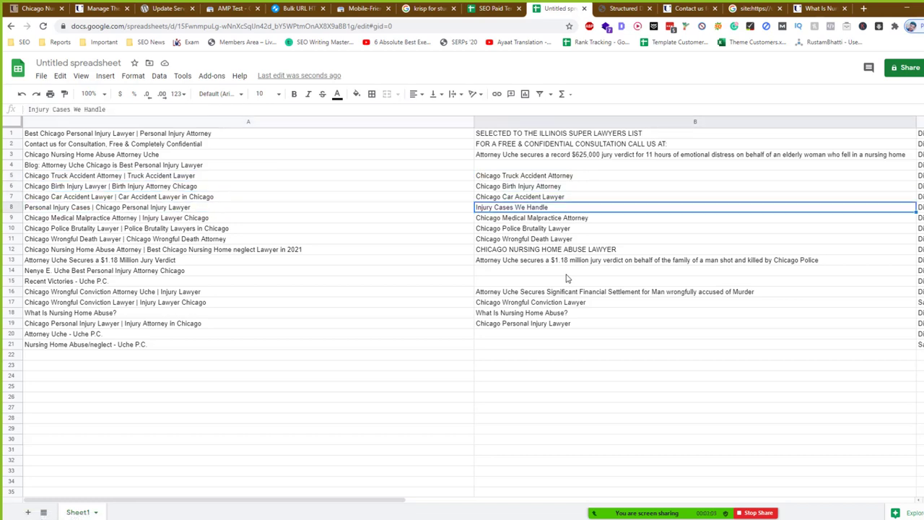
{"action": "key", "text": "Down"}
{"action": "key", "text": "Left"}
{"action": "key", "text": "Down"}
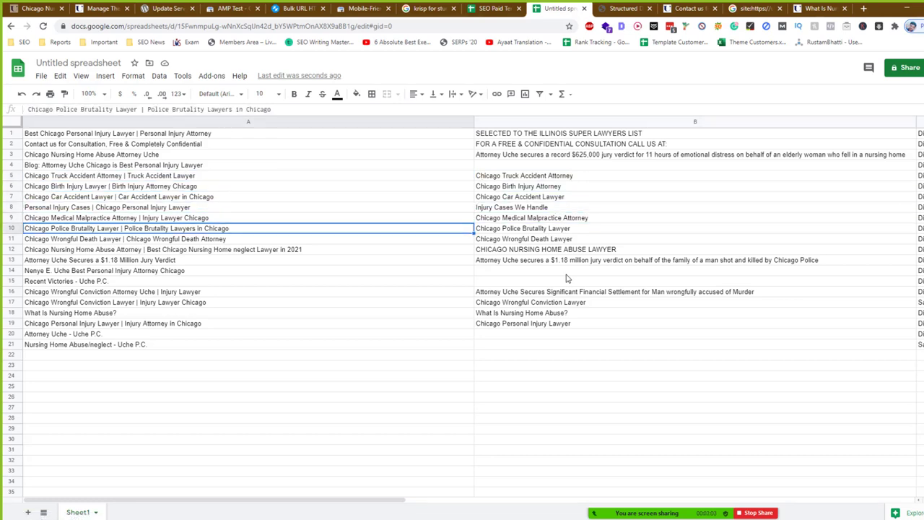
{"action": "key", "text": "Right"}
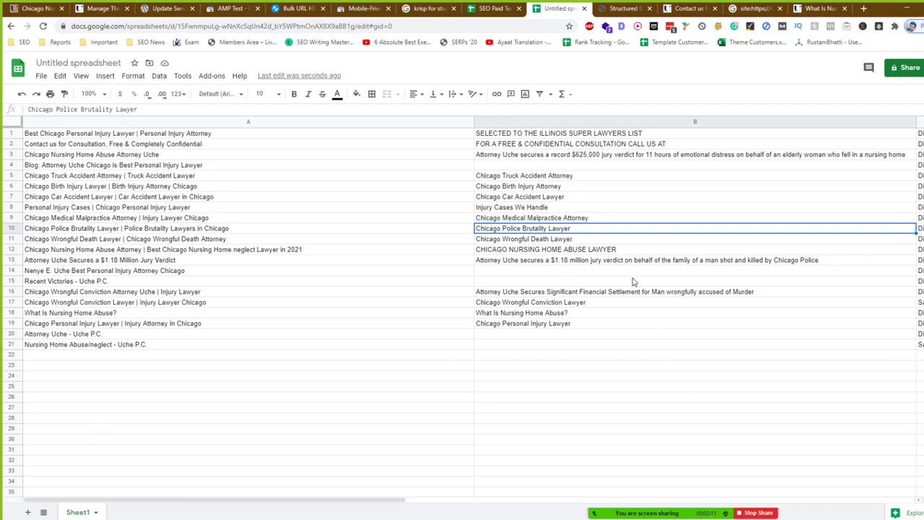
Step: Review the remaining headings down to row 21 and scroll right to show the Same/Different results
{"action": "left_click", "coordinate": [633, 281]}
{"action": "left_click", "coordinate": [633, 273]}
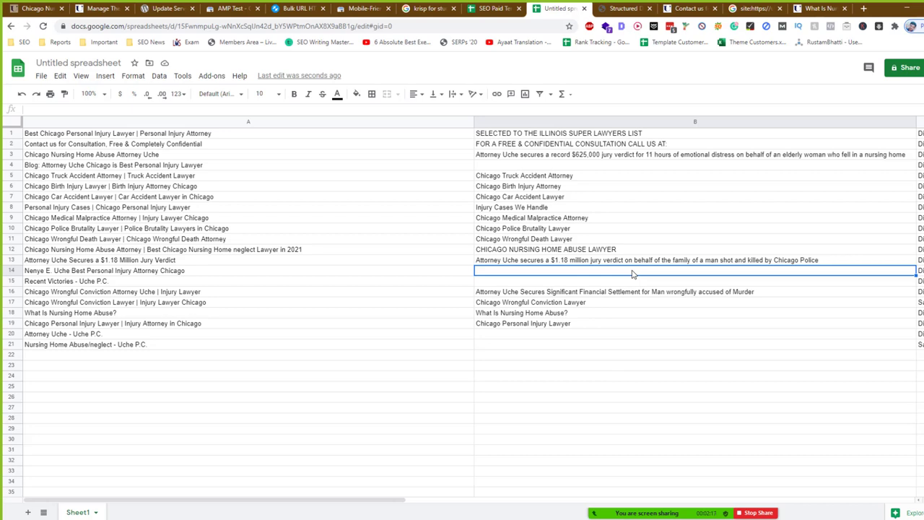
{"action": "left_click", "coordinate": [558, 327]}
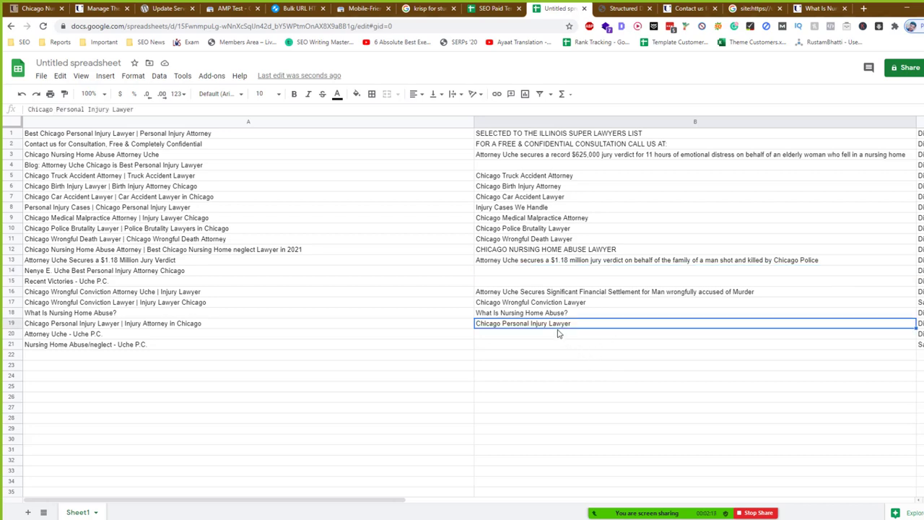
{"action": "left_click", "coordinate": [561, 336]}
{"action": "left_click", "coordinate": [566, 346]}
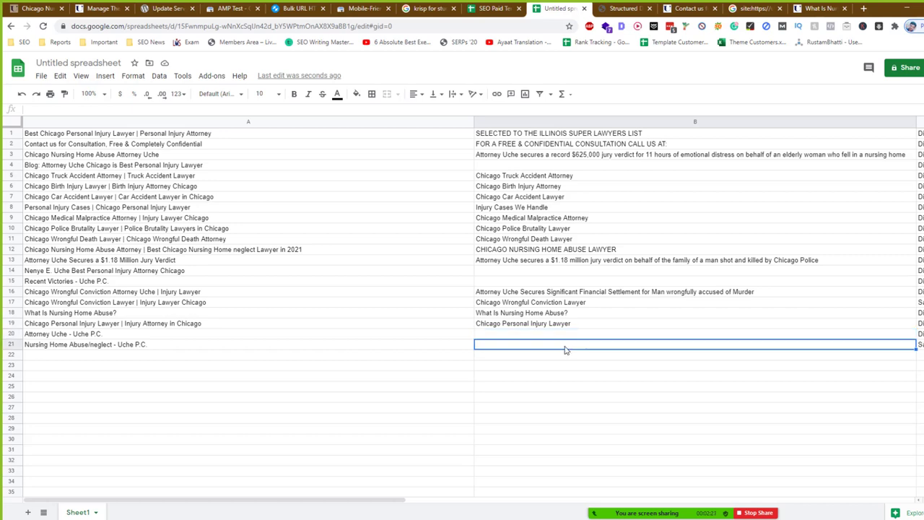
{"action": "left_click", "coordinate": [552, 327]}
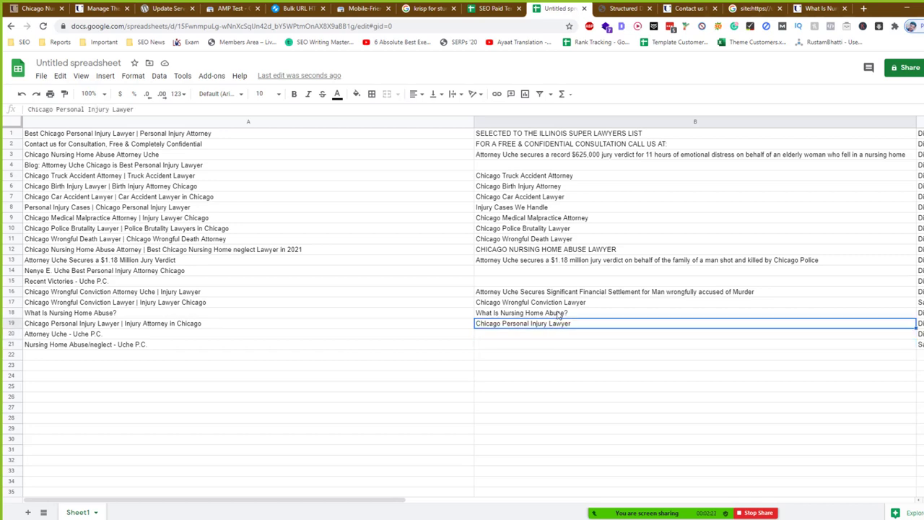
{"action": "left_click", "coordinate": [560, 316]}
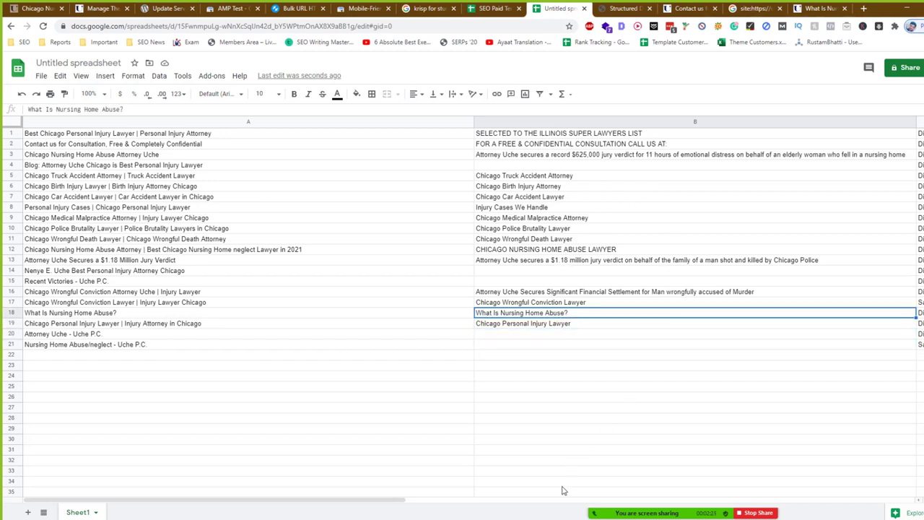
{"action": "left_click_drag", "start_coordinate": [390, 501], "coordinate": [648, 501]}
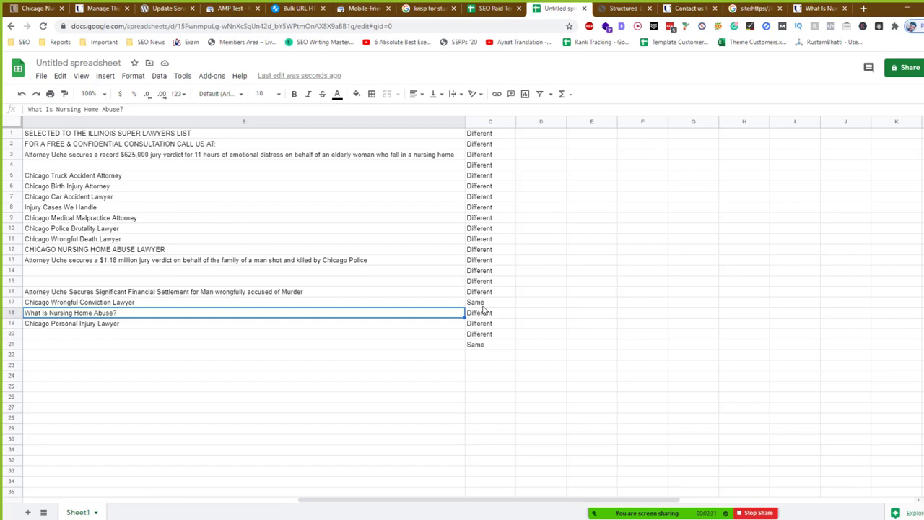
Step: Record 19 issues for Compare Titles and Headings in B35 and mark it Fail
{"action": "left_click", "coordinate": [480, 356]}
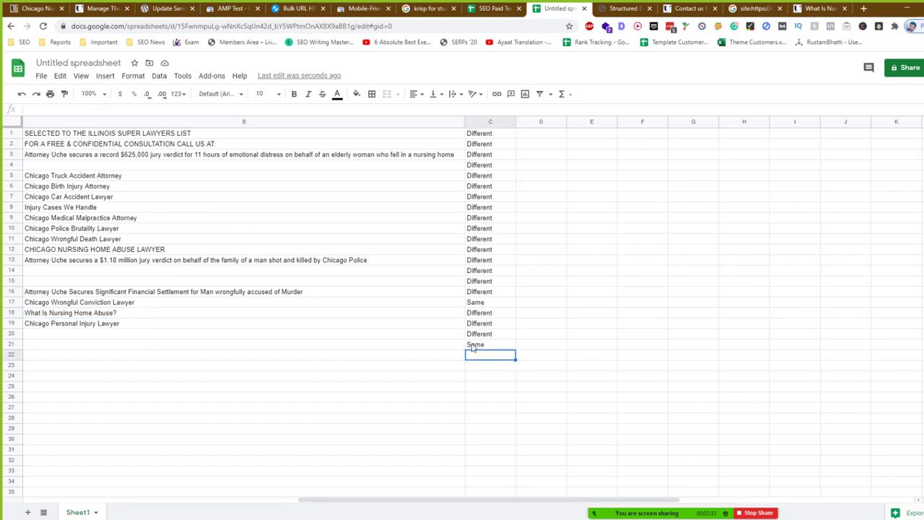
{"action": "left_click", "coordinate": [506, 10]}
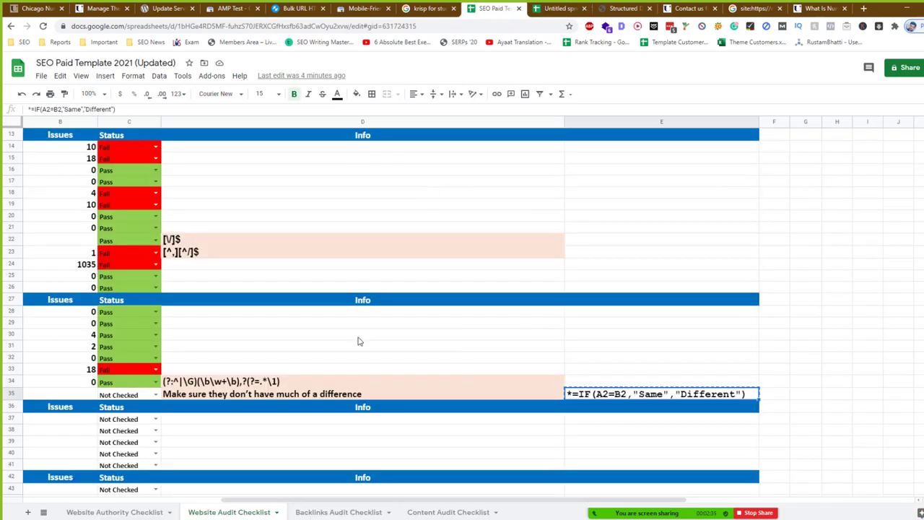
{"action": "left_click", "coordinate": [85, 393]}
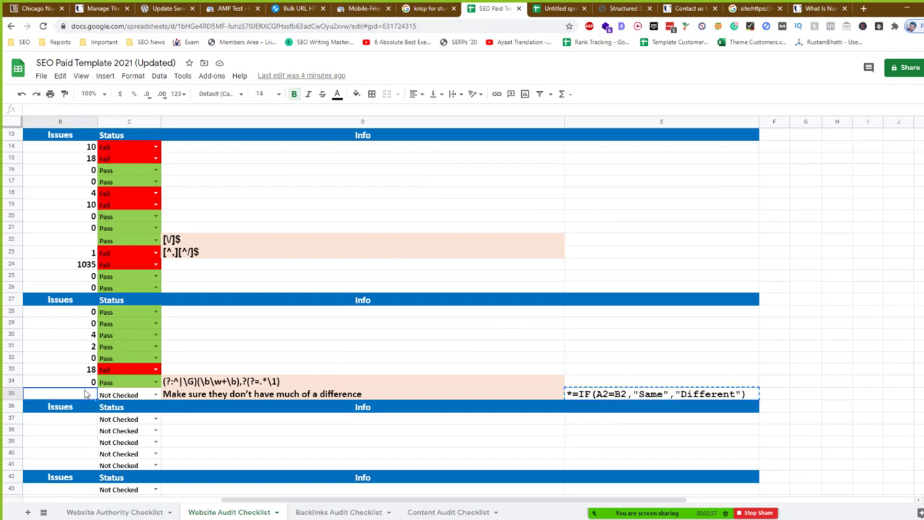
{"action": "type", "text": "19"}
{"action": "key", "text": "Return"}
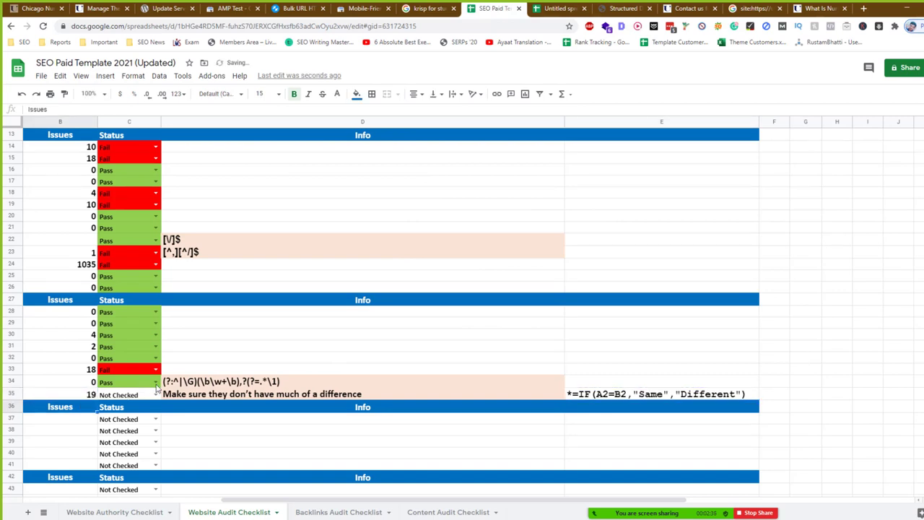
{"action": "left_click", "coordinate": [156, 395]}
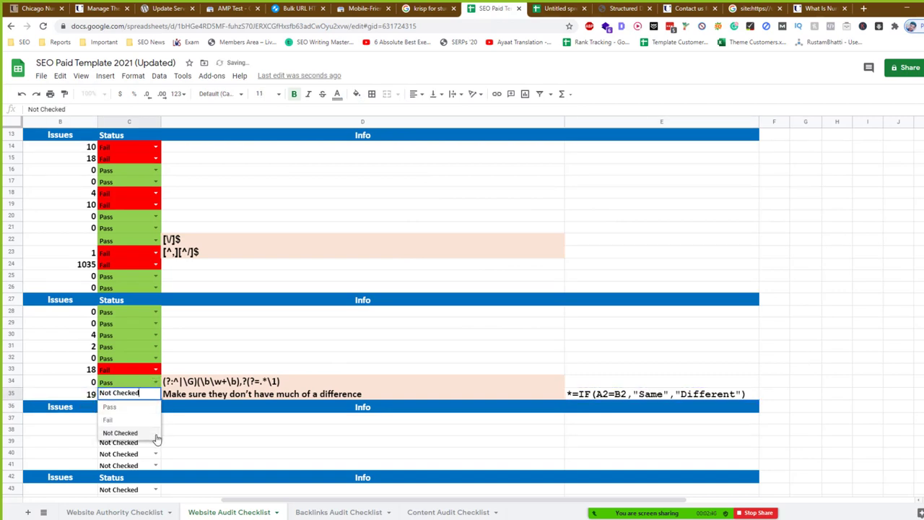
{"action": "left_click", "coordinate": [138, 425]}
{"action": "left_click_drag", "start_coordinate": [72, 419], "coordinate": [2, 426]}
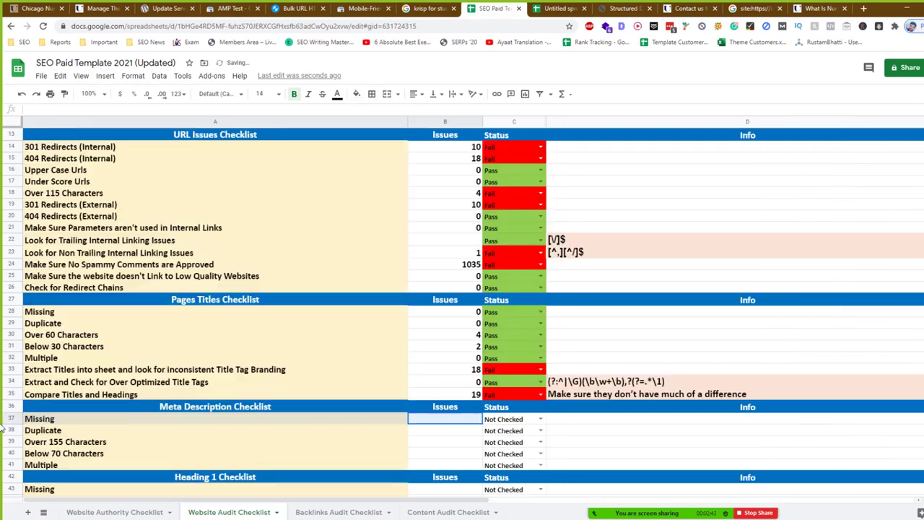
{"action": "left_click", "coordinate": [459, 419]}
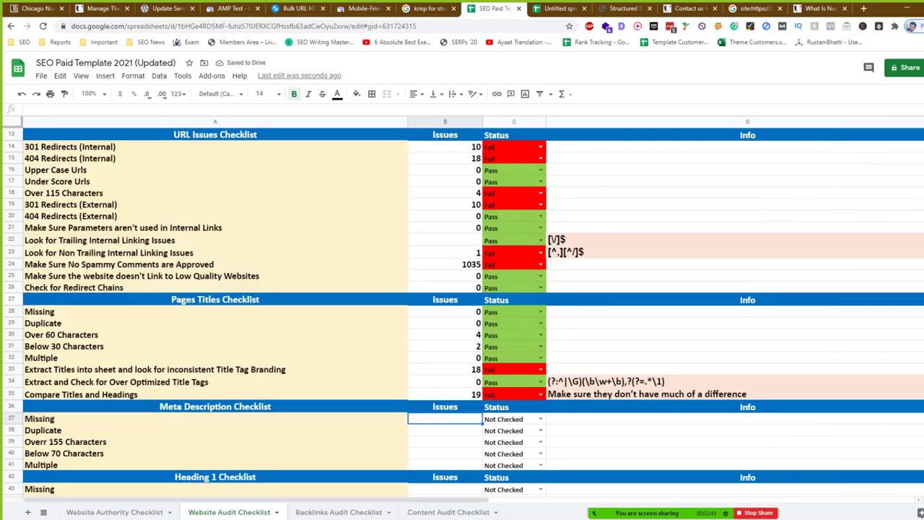
{"action": "key", "text": "alt+Tab"}
Step: Enter 0 as the meta description Duplicate count, read from Screaming Frog
{"action": "scroll", "coordinate": [698, 181], "scroll_direction": "up", "scroll_amount": 5}
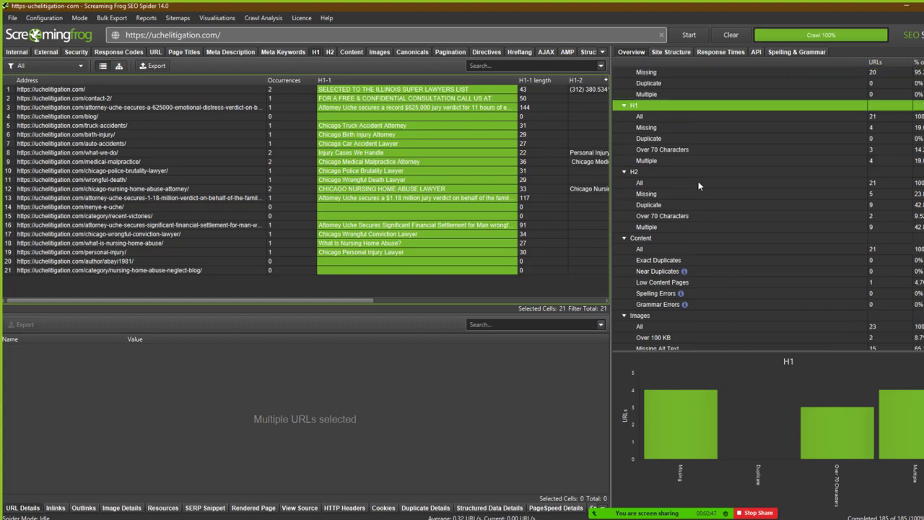
{"action": "key", "text": "alt+Tab"}
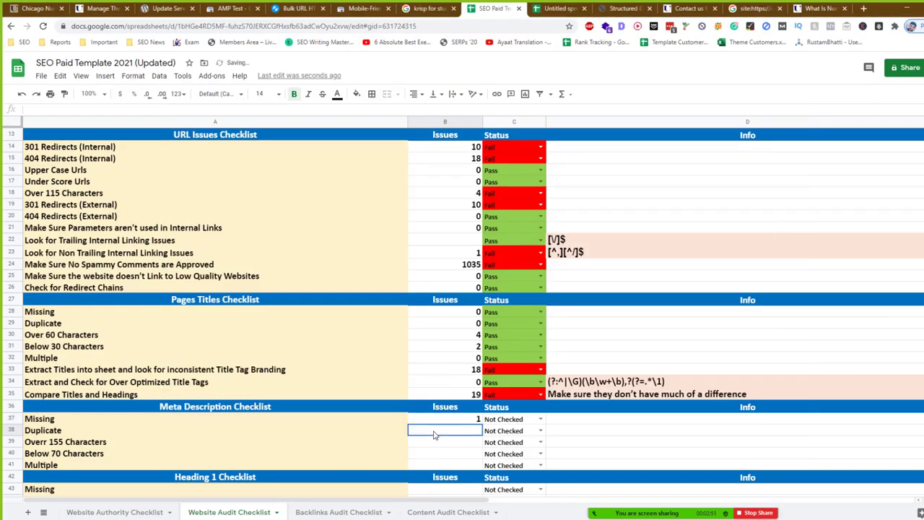
{"action": "key", "text": "alt+Tab"}
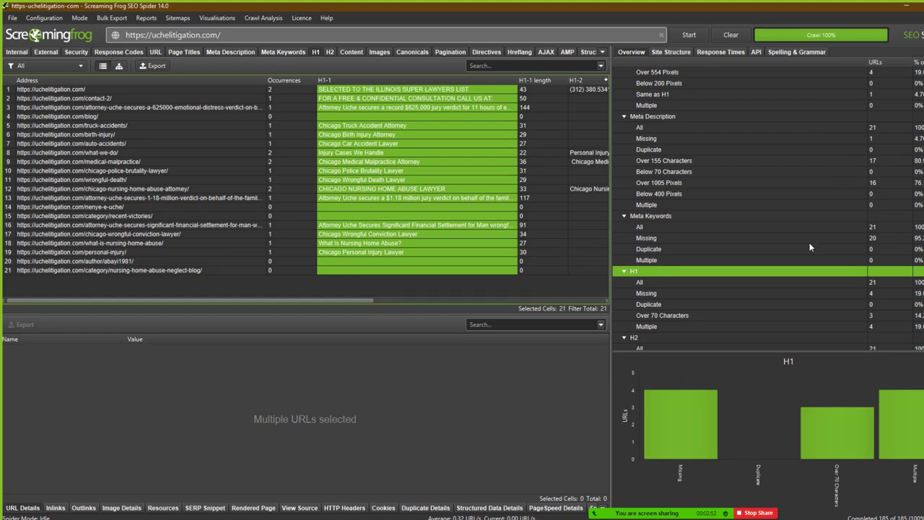
{"action": "key", "text": "alt+Tab"}
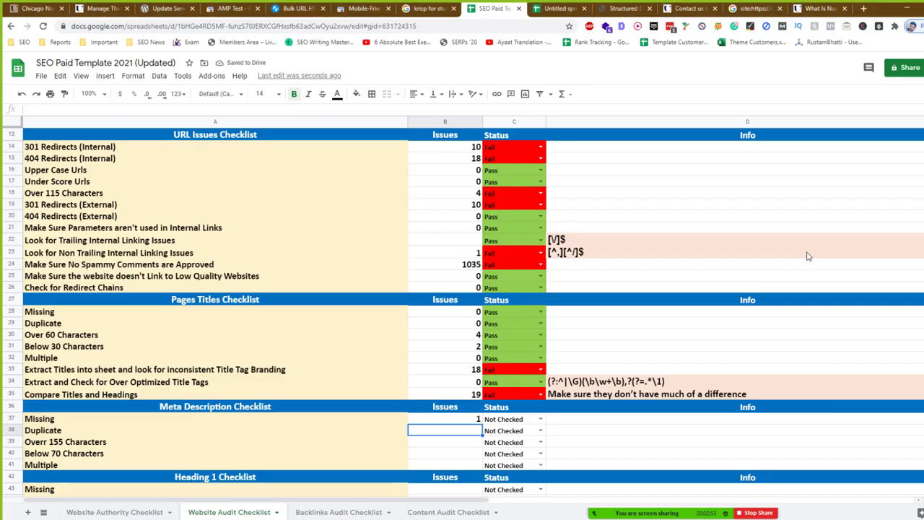
{"action": "key", "text": "alt+Tab"}
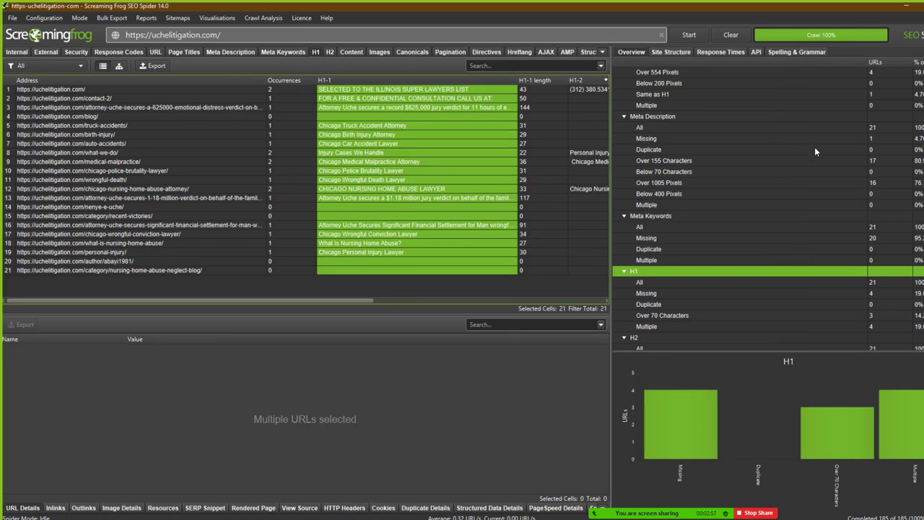
{"action": "key", "text": "alt+Tab"}
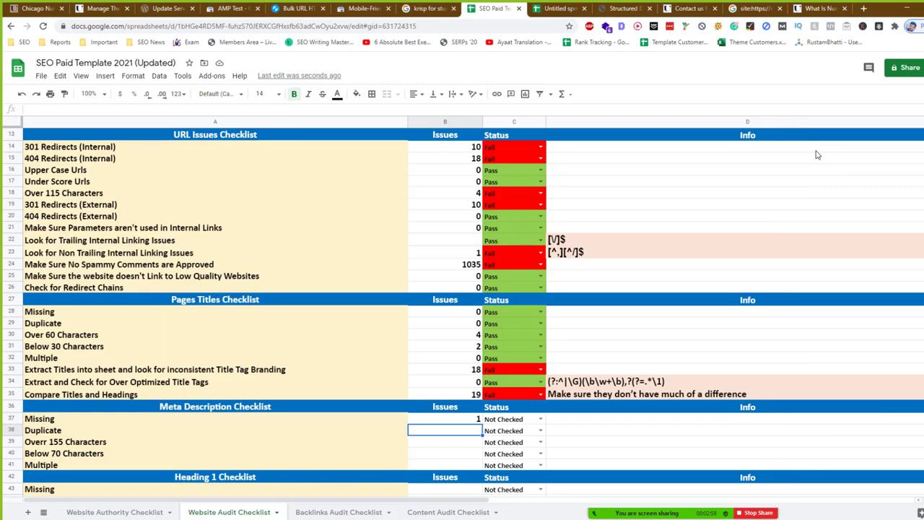
{"action": "type", "text": "0"}
{"action": "key", "text": "Return"}
Step: Enter 17 for Over 155 Characters and 0 for Below 70 Characters and Multiple
{"action": "key", "text": "alt+Tab"}
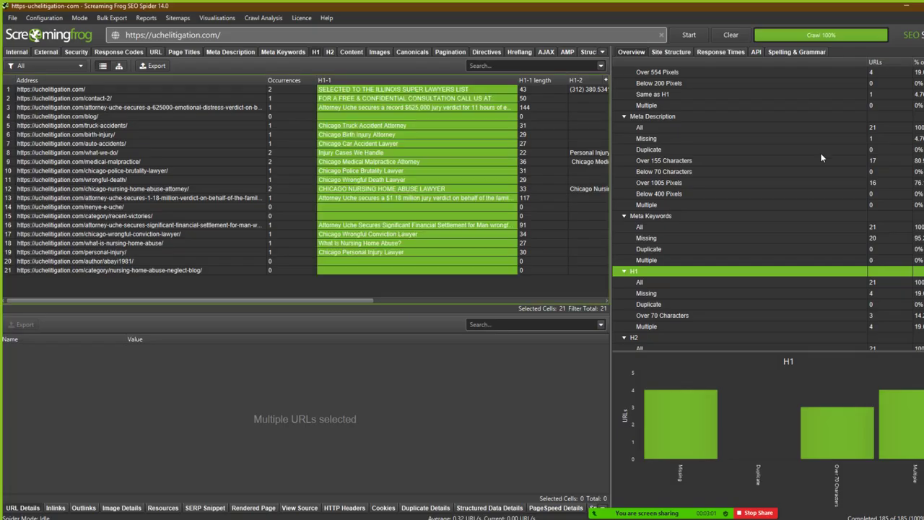
{"action": "key", "text": "alt+Tab"}
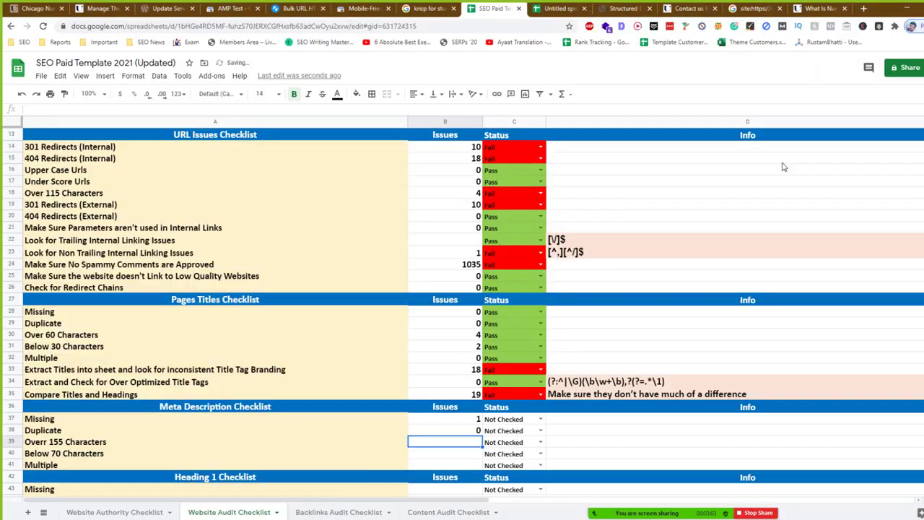
{"action": "type", "text": "17"}
{"action": "key", "text": "alt+Tab"}
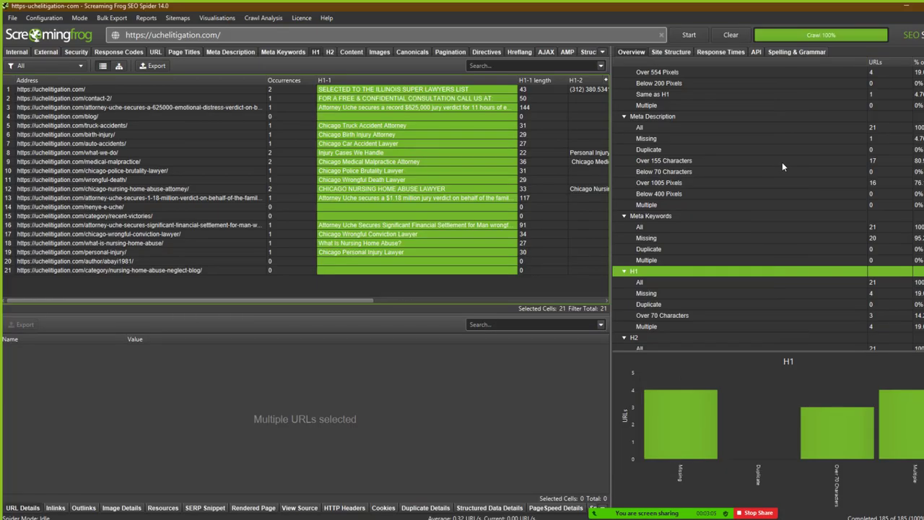
{"action": "key", "text": "alt+Tab"}
{"action": "key", "text": "Return"}
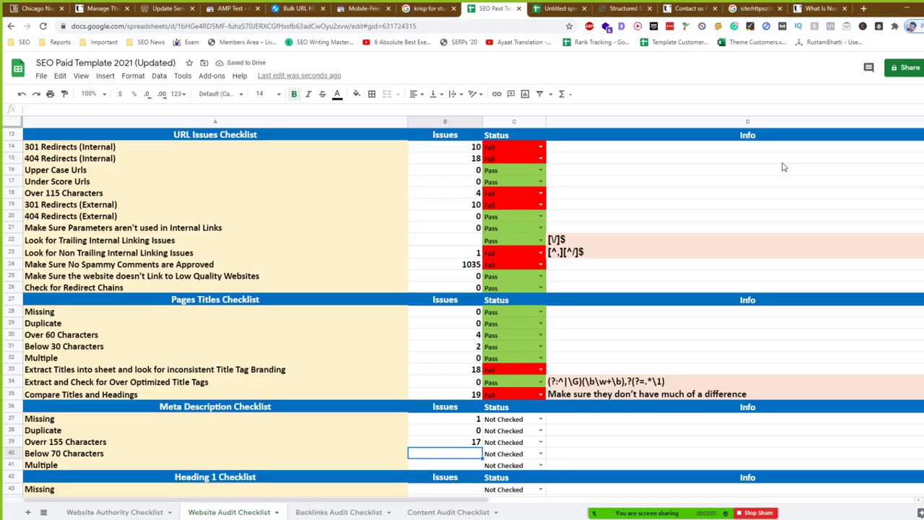
{"action": "key", "text": "alt+Tab"}
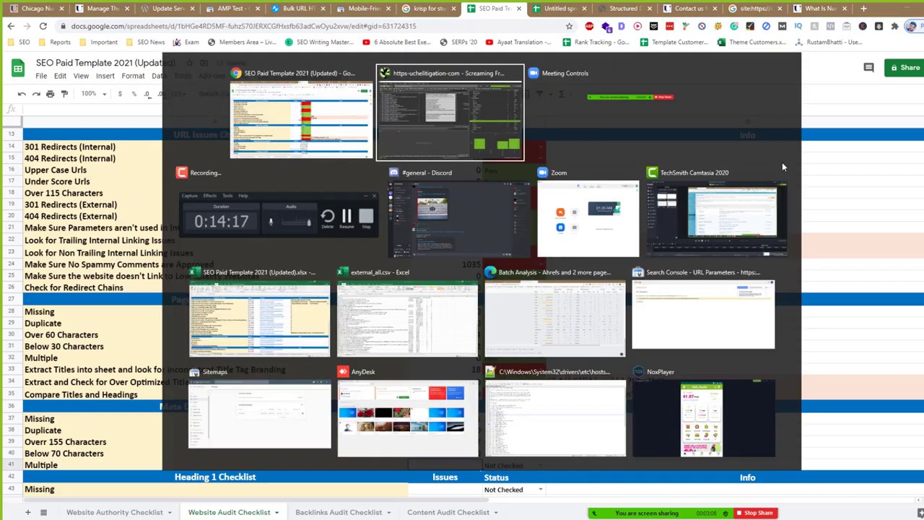
{"action": "key", "text": "alt+Tab"}
{"action": "type", "text": "0"}
{"action": "key", "text": "Return"}
{"action": "type", "text": "0"}
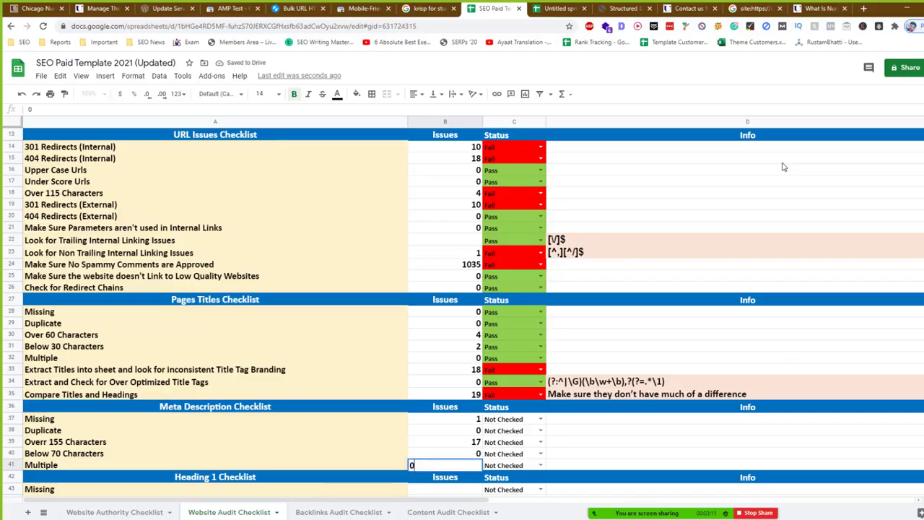
{"action": "key", "text": "Return"}
Step: Mark Multiple and Below 70 Characters as Pass and Over 155 Characters as Fail
{"action": "left_click", "coordinate": [540, 465]}
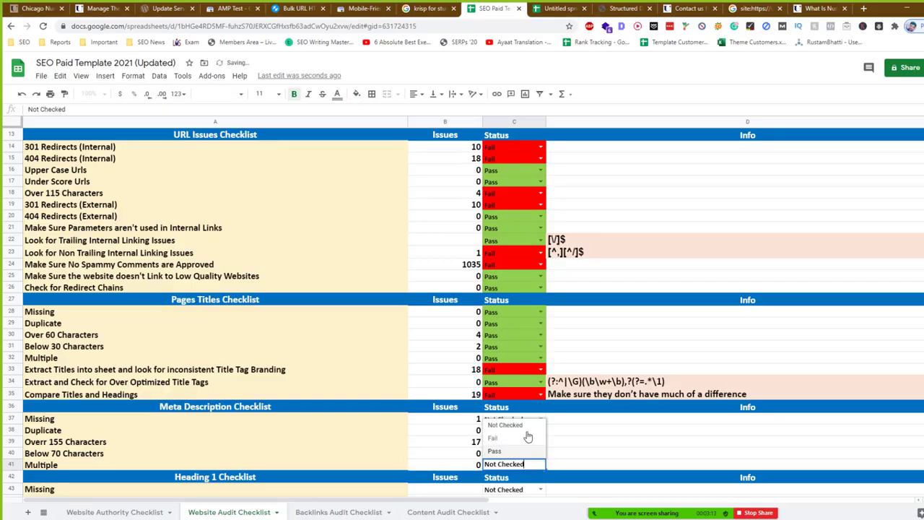
{"action": "left_click", "coordinate": [520, 451]}
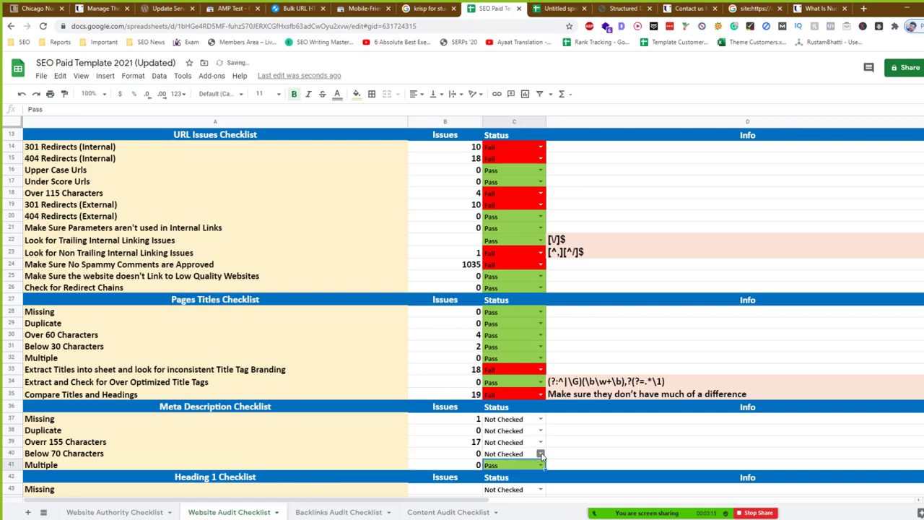
{"action": "left_click", "coordinate": [536, 453]}
{"action": "left_click", "coordinate": [494, 439]}
{"action": "left_click", "coordinate": [540, 442]}
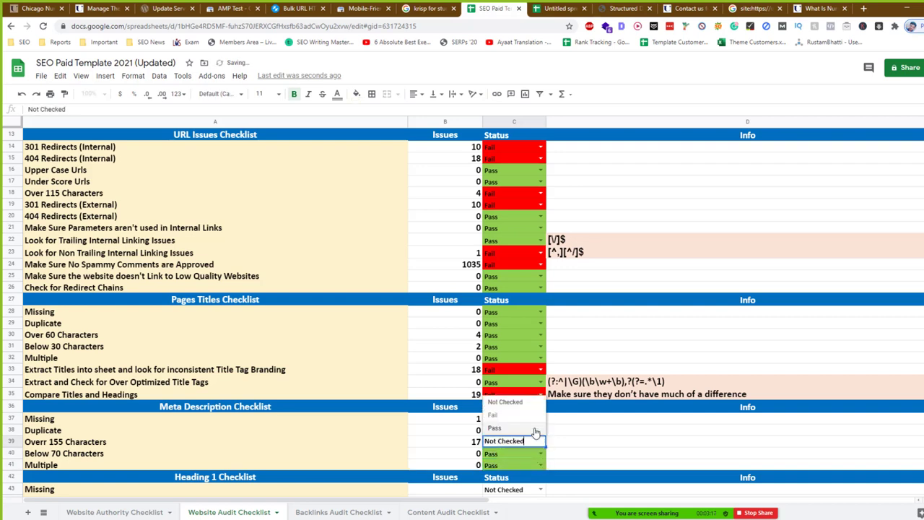
{"action": "left_click", "coordinate": [531, 415]}
{"action": "left_click", "coordinate": [540, 431]}
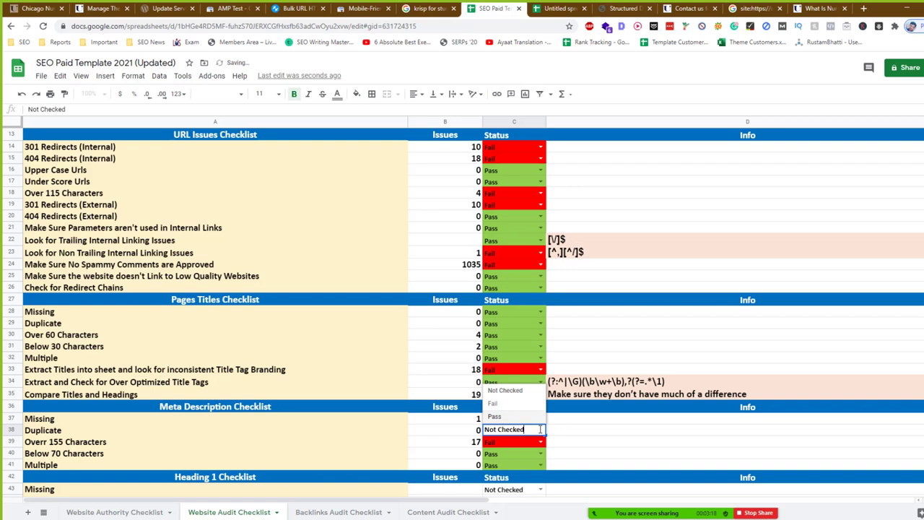
{"action": "left_click", "coordinate": [506, 403]}
Step: Set meta description Duplicate to Pass and Missing to Fail, then scroll toward Heading 1
{"action": "left_click", "coordinate": [542, 432]}
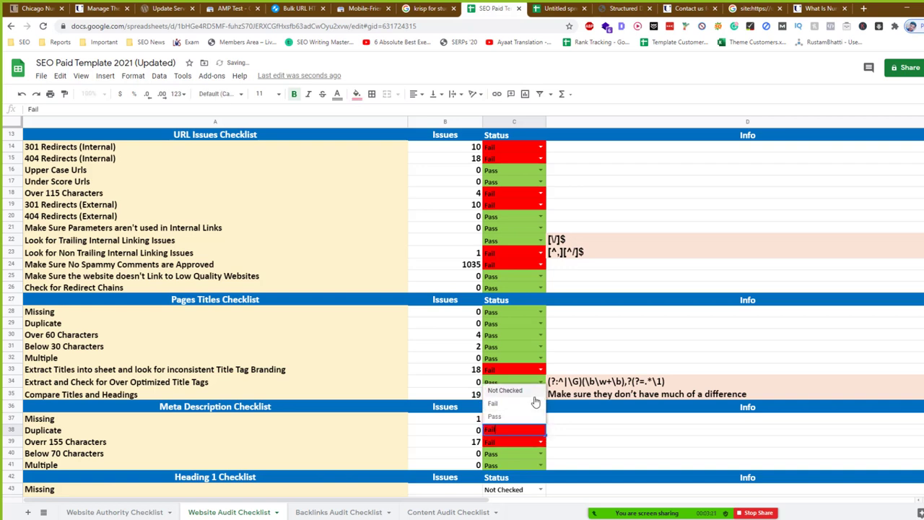
{"action": "left_click", "coordinate": [535, 416]}
{"action": "left_click", "coordinate": [540, 420]}
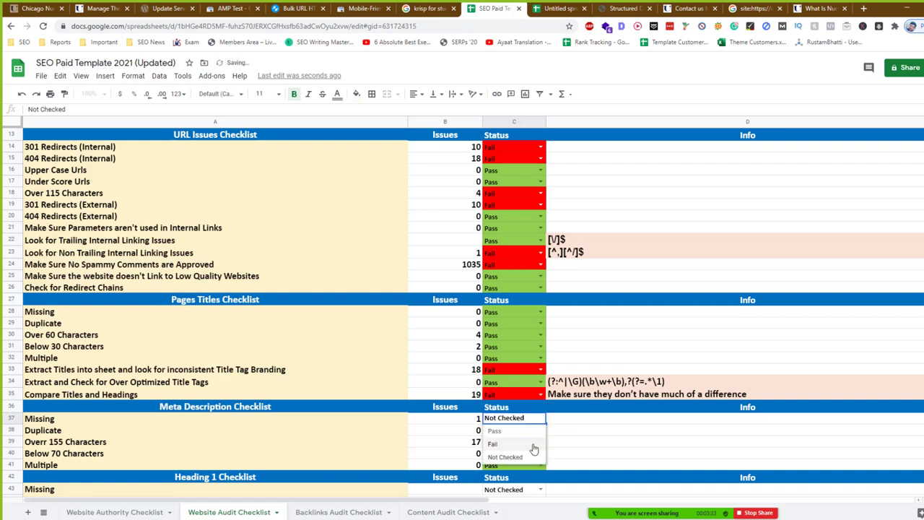
{"action": "left_click", "coordinate": [533, 443]}
{"action": "scroll", "coordinate": [567, 415], "scroll_direction": "down", "scroll_amount": 2}
{"action": "scroll", "coordinate": [567, 415], "scroll_direction": "down", "scroll_amount": 3}
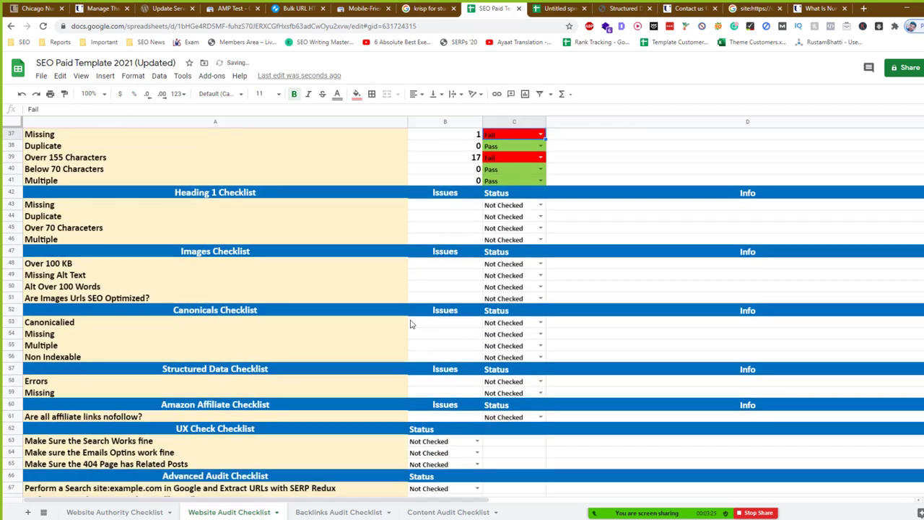
Step: Enter 4 for Heading 1 Missing, read from the crawler's H1 overview
{"action": "left_click", "coordinate": [453, 208]}
{"action": "key", "text": "alt+Tab"}
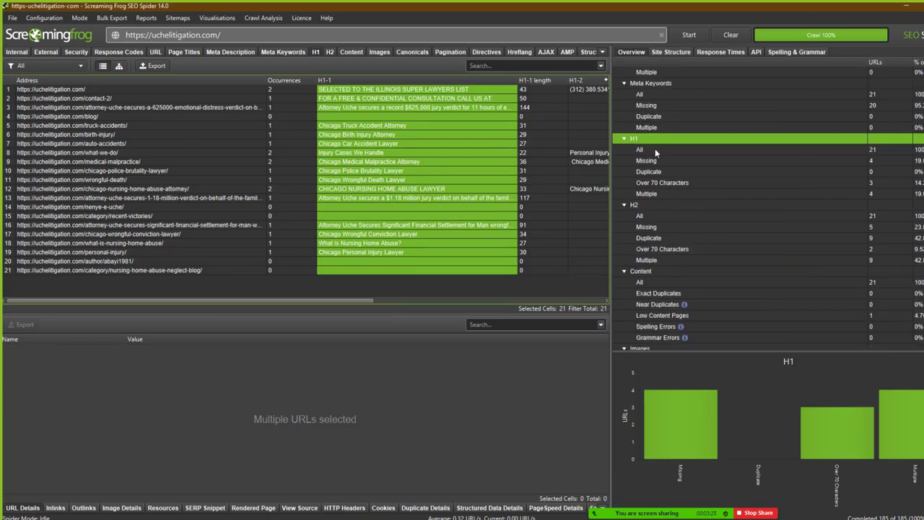
{"action": "left_click", "coordinate": [655, 148]}
{"action": "key", "text": "alt+Tab"}
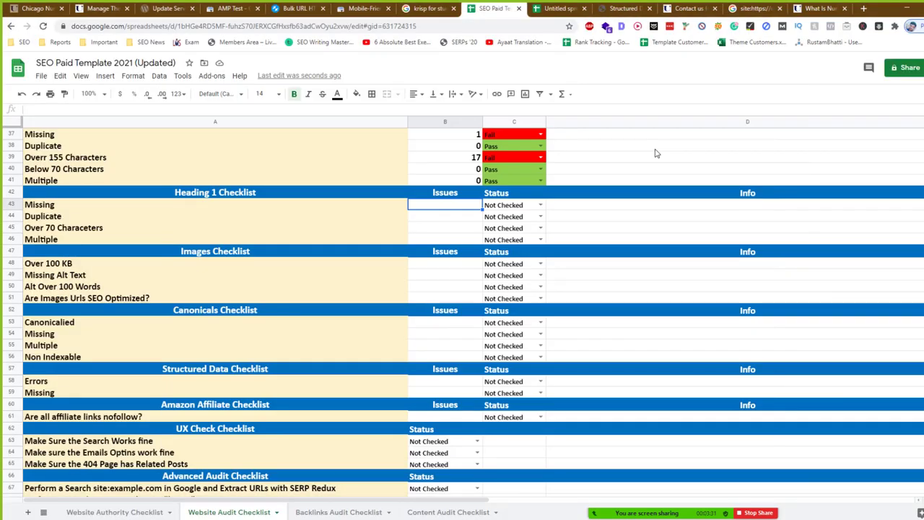
{"action": "key", "text": "alt+Tab"}
{"action": "key", "text": "alt+Tab"}
{"action": "type", "text": "4"}
{"action": "left_click", "coordinate": [540, 207]}
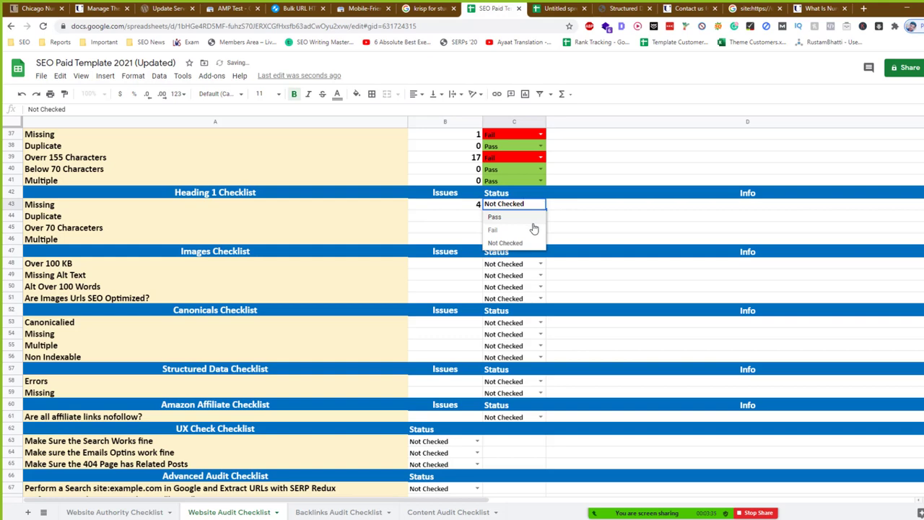
{"action": "key", "text": "alt+Tab"}
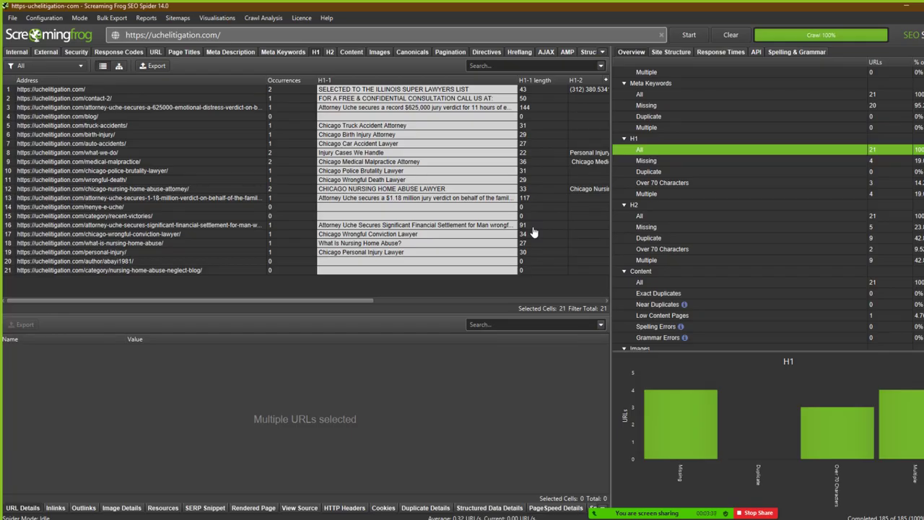
{"action": "key", "text": "alt+Tab"}
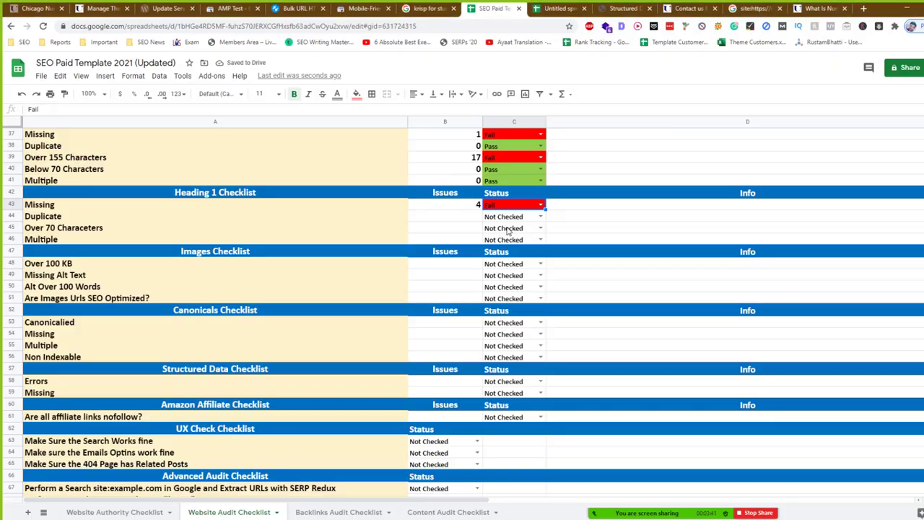
Step: Record Duplicate H1 as 0 Pass and Over 70 Characters as 3 Pass
{"action": "left_click", "coordinate": [475, 217]}
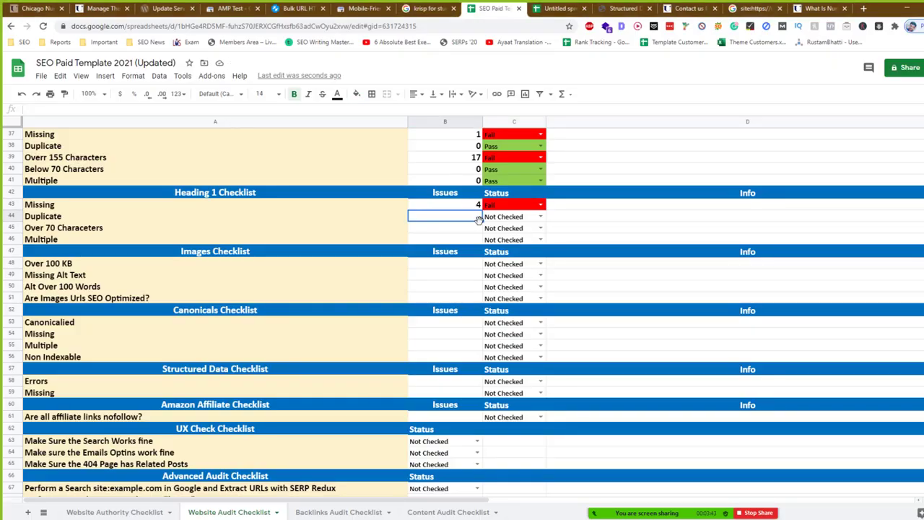
{"action": "type", "text": "0"}
{"action": "key", "text": "Return"}
{"action": "left_click", "coordinate": [540, 216]}
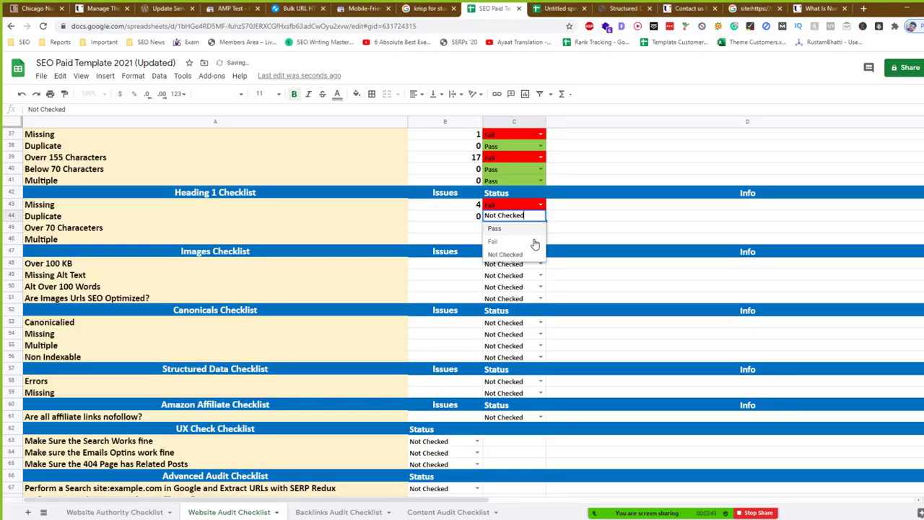
{"action": "left_click", "coordinate": [525, 229]}
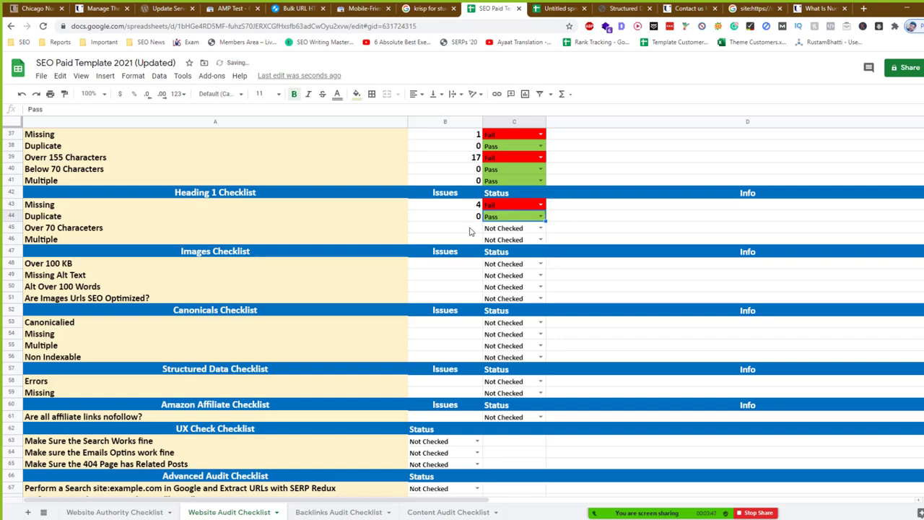
{"action": "key", "text": "alt+Tab"}
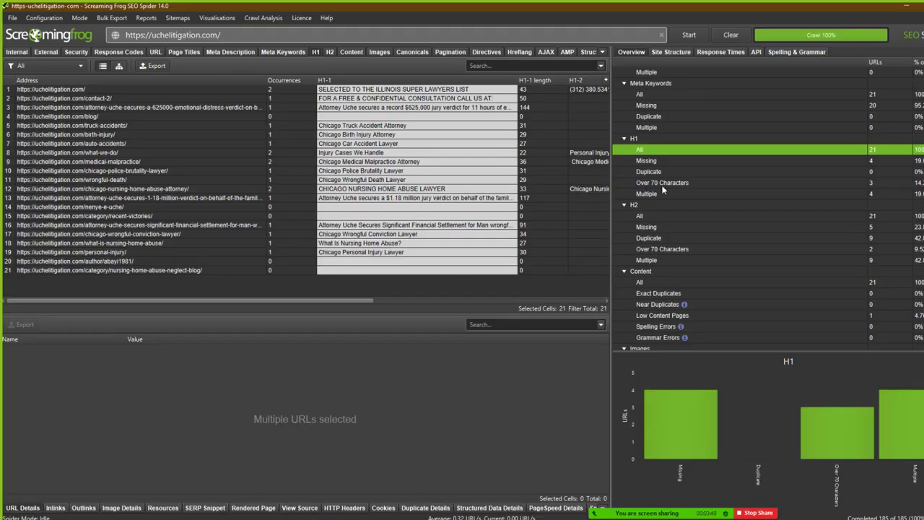
{"action": "key", "text": "alt+Tab"}
{"action": "type", "text": "3"}
{"action": "key", "text": "Return"}
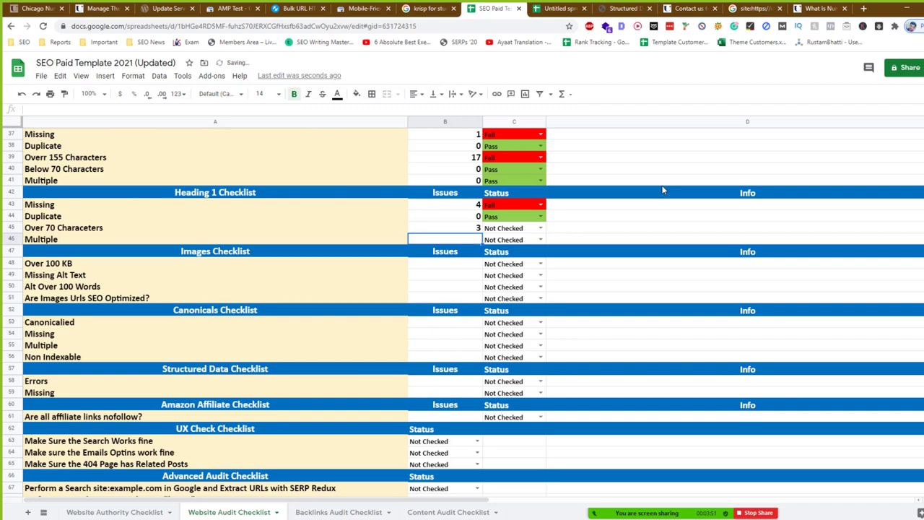
{"action": "left_click", "coordinate": [539, 236]}
Step: Enter 4 for Multiple H1 and correct its status from Pass to Fail
{"action": "key", "text": "alt+Tab"}
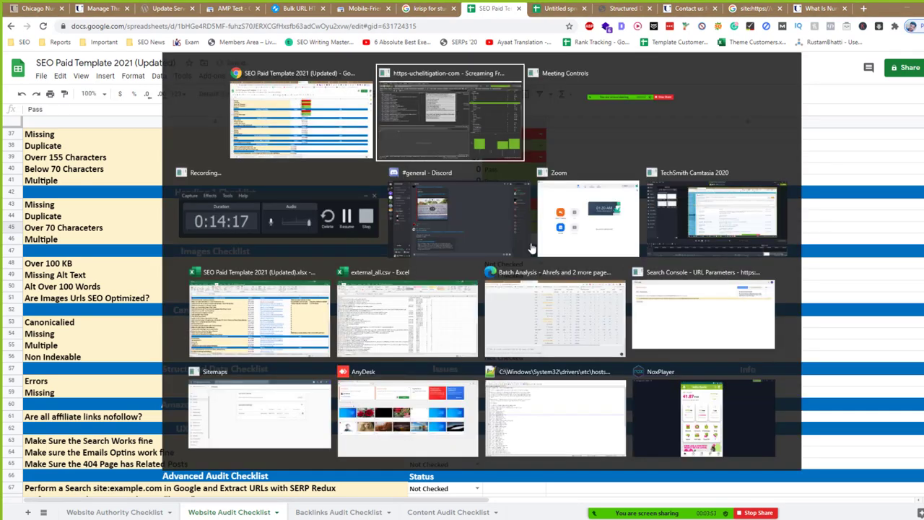
{"action": "key", "text": "alt+Tab"}
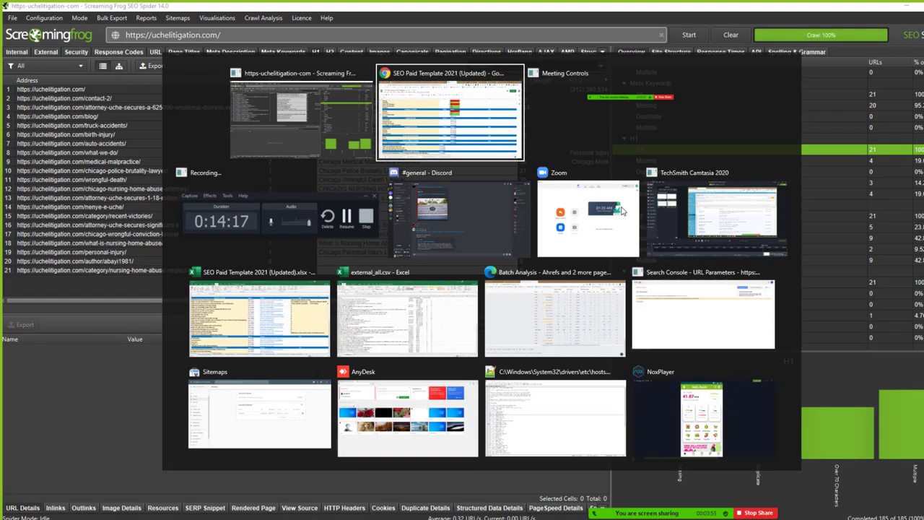
{"action": "type", "text": "4"}
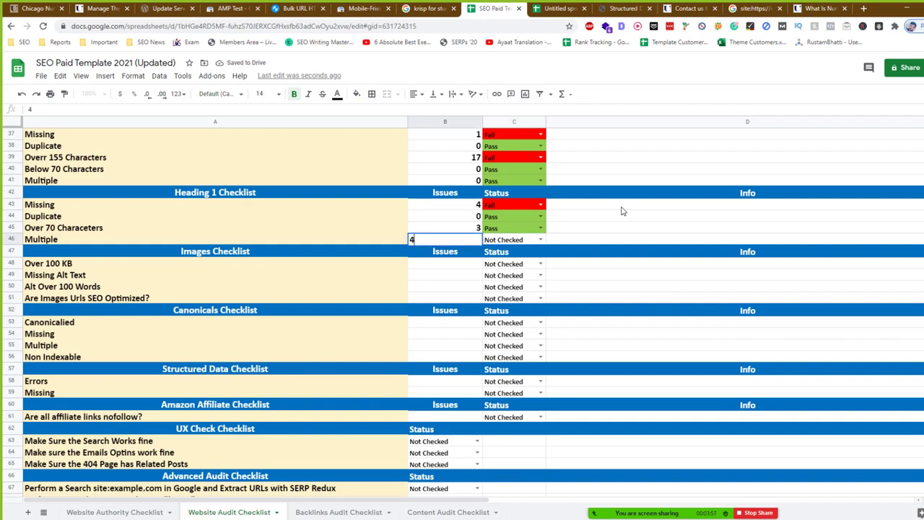
{"action": "left_click", "coordinate": [539, 240]}
{"action": "left_click", "coordinate": [540, 254]}
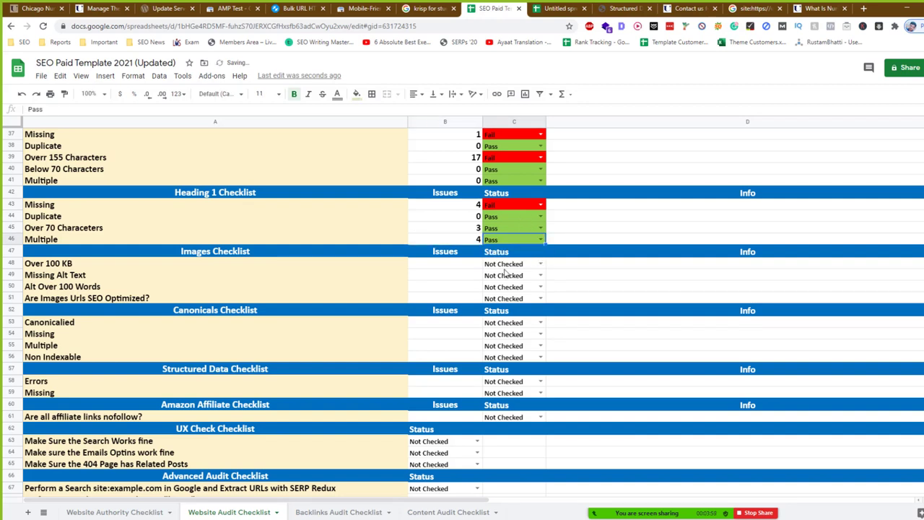
{"action": "left_click", "coordinate": [536, 241]}
{"action": "left_click", "coordinate": [536, 266]}
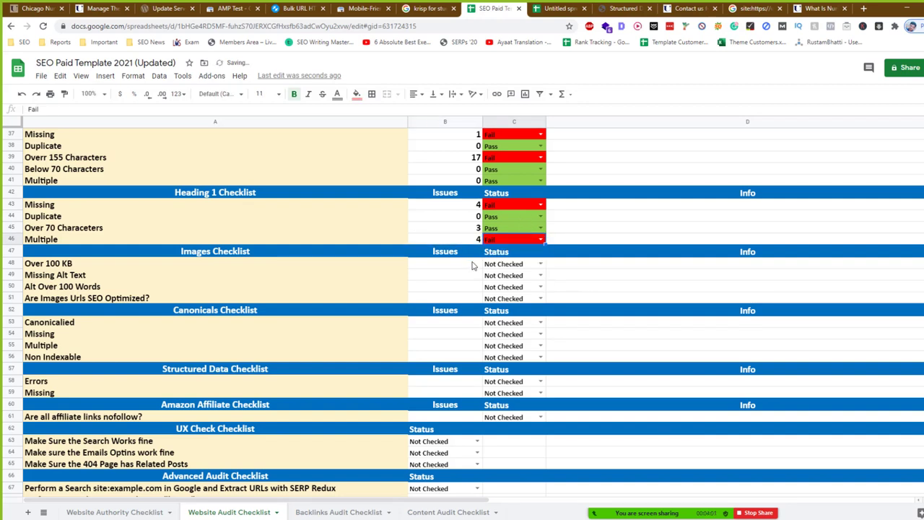
{"action": "left_click", "coordinate": [474, 266]}
{"action": "key", "text": "alt+Tab"}
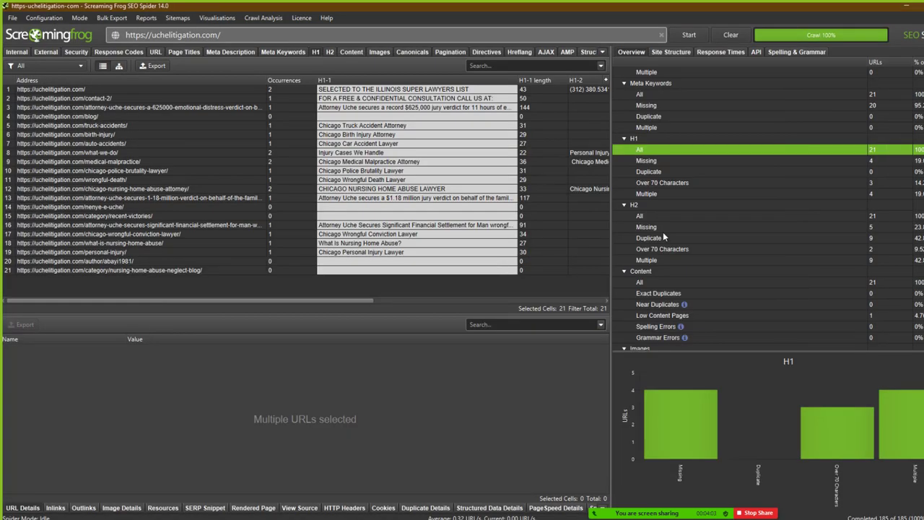
Step: Enter image issue counts: 2 Over 100 KB, 15 Missing Alt Text, 4 Alt Over 100 Words
{"action": "scroll", "coordinate": [664, 238], "scroll_direction": "down", "scroll_amount": 3}
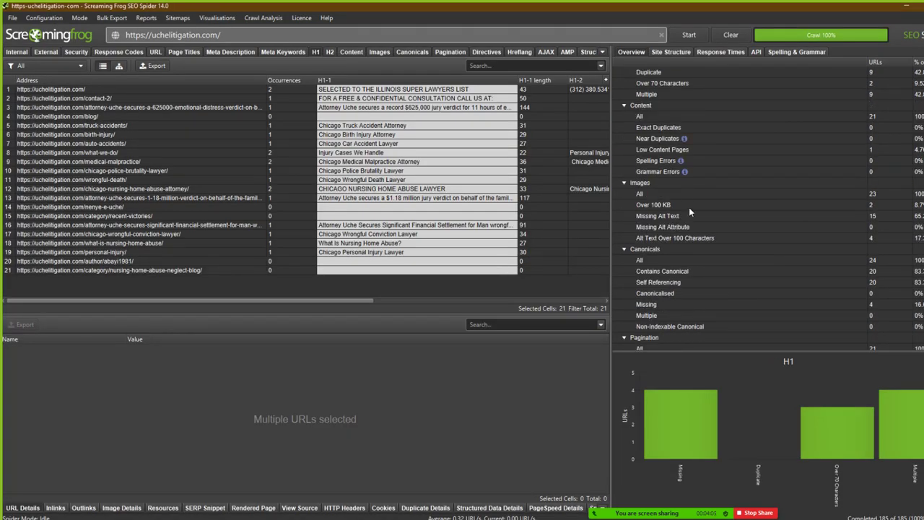
{"action": "key", "text": "alt+Tab"}
{"action": "type", "text": "2"}
{"action": "key", "text": "Return"}
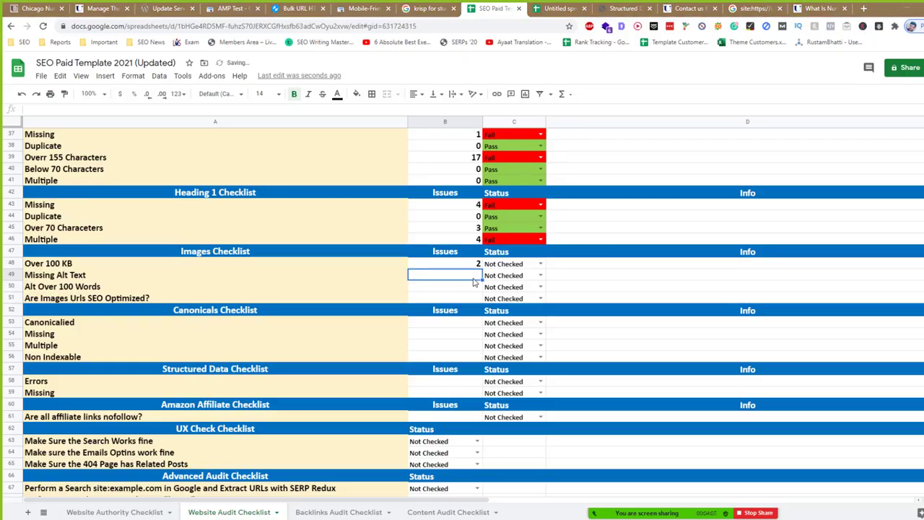
{"action": "key", "text": "alt+Tab"}
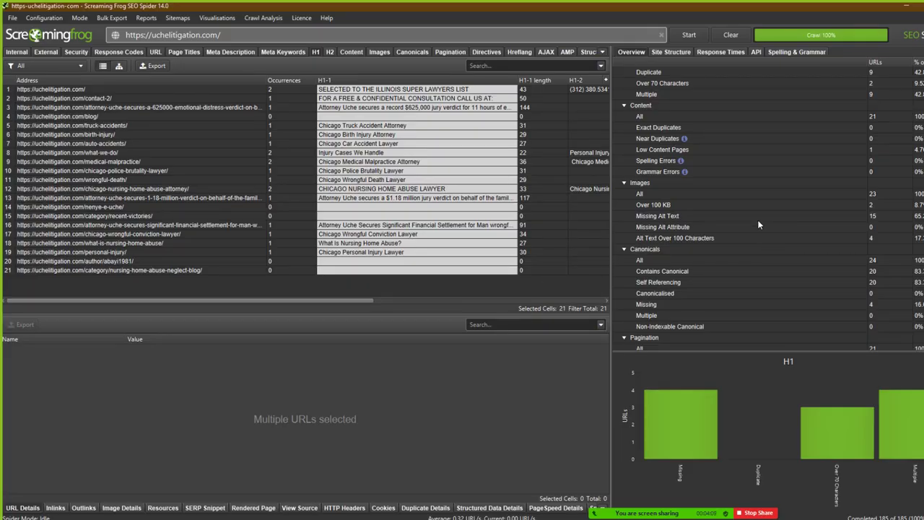
{"action": "key", "text": "alt+Tab"}
{"action": "type", "text": "15"}
{"action": "key", "text": "Return"}
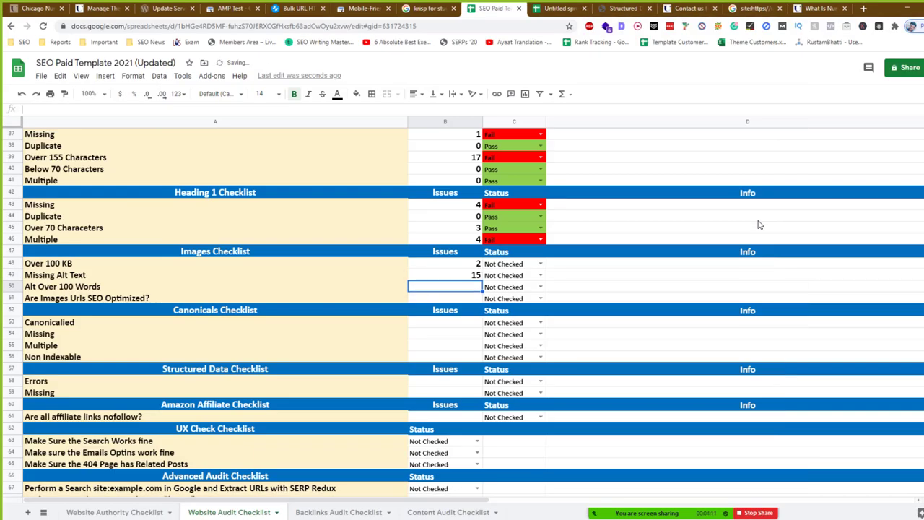
{"action": "key", "text": "alt+Tab"}
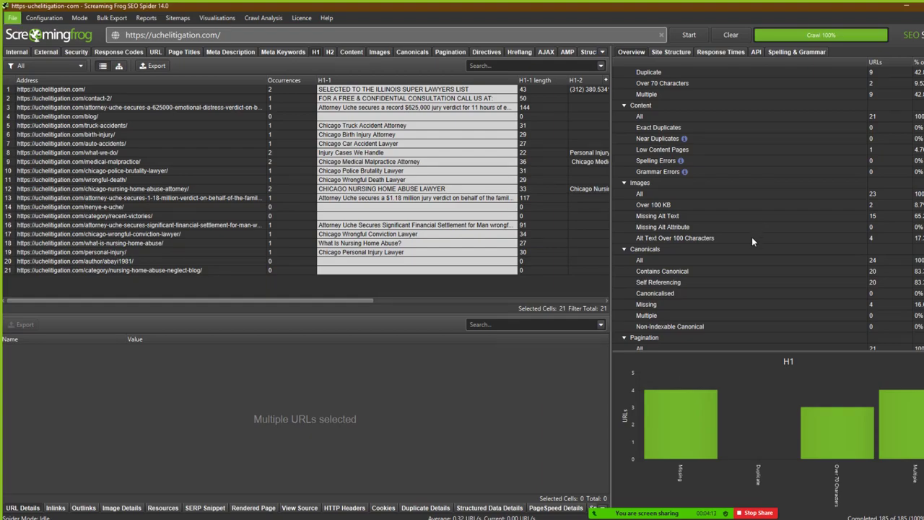
{"action": "key", "text": "alt+Tab"}
{"action": "type", "text": "4"}
{"action": "key", "text": "Return"}
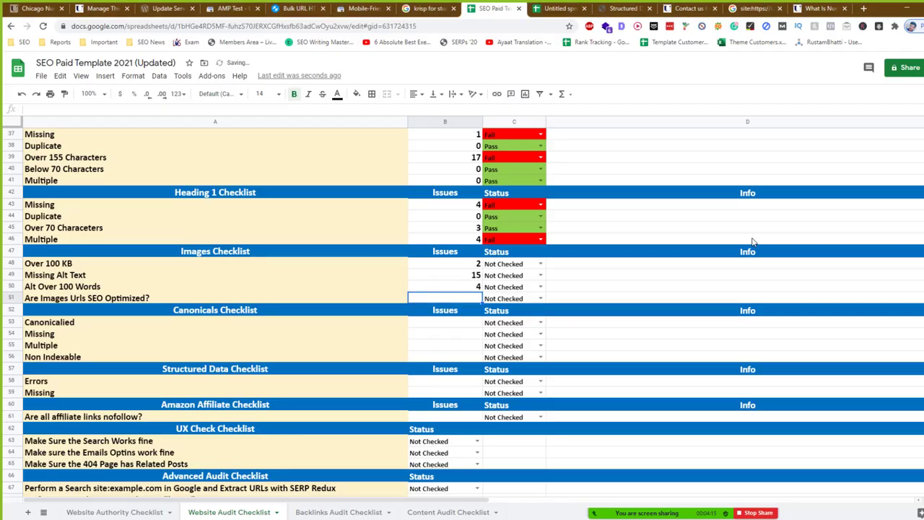
Step: After reviewing all crawled image URLs, enter Yes for image URL optimization and mark it Pass
{"action": "key", "text": "alt+Tab"}
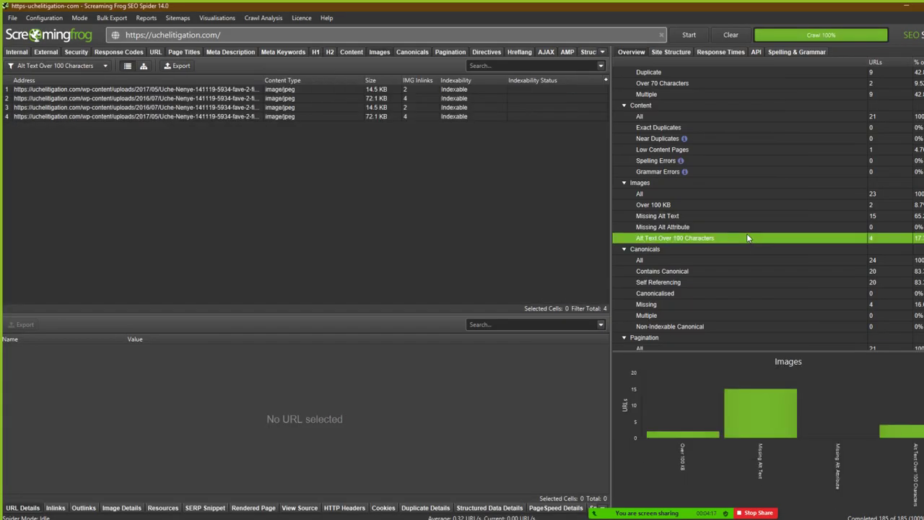
{"action": "key", "text": "alt+Tab"}
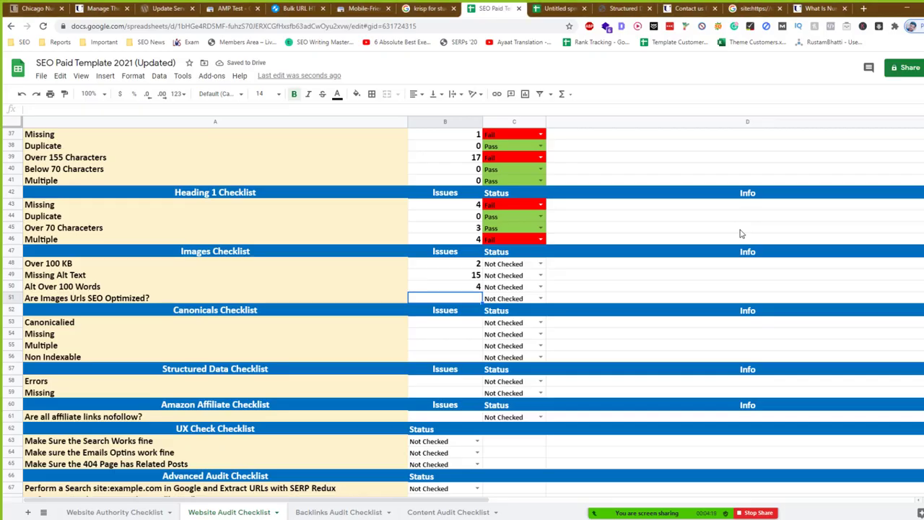
{"action": "key", "text": "alt+Tab"}
{"action": "left_click", "coordinate": [708, 195]}
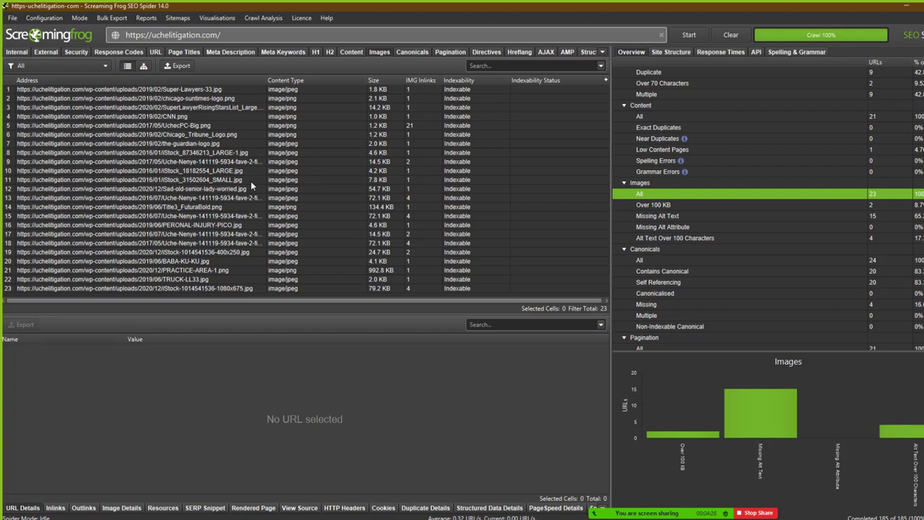
{"action": "key", "text": "alt"}
{"action": "key", "text": "Escape"}
{"action": "key", "text": "alt+Tab"}
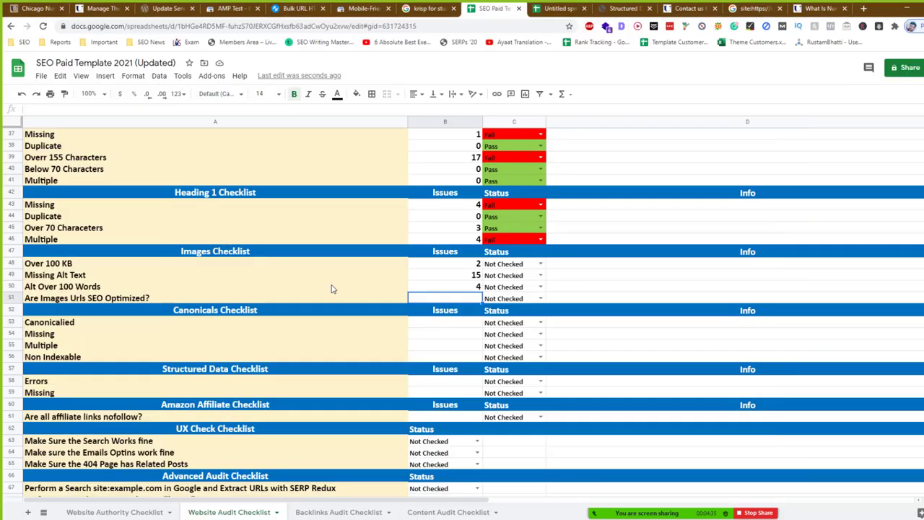
{"action": "type", "text": "Yes"}
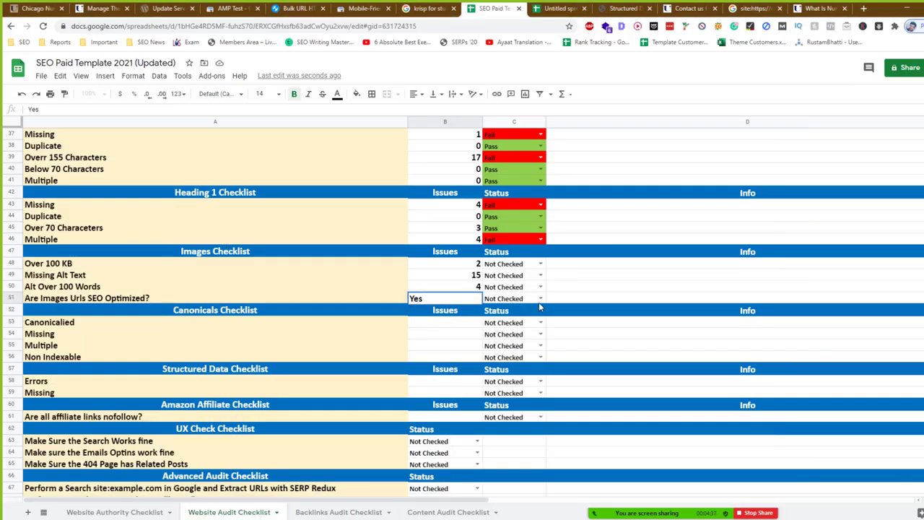
{"action": "left_click", "coordinate": [540, 300]}
{"action": "left_click", "coordinate": [538, 312]}
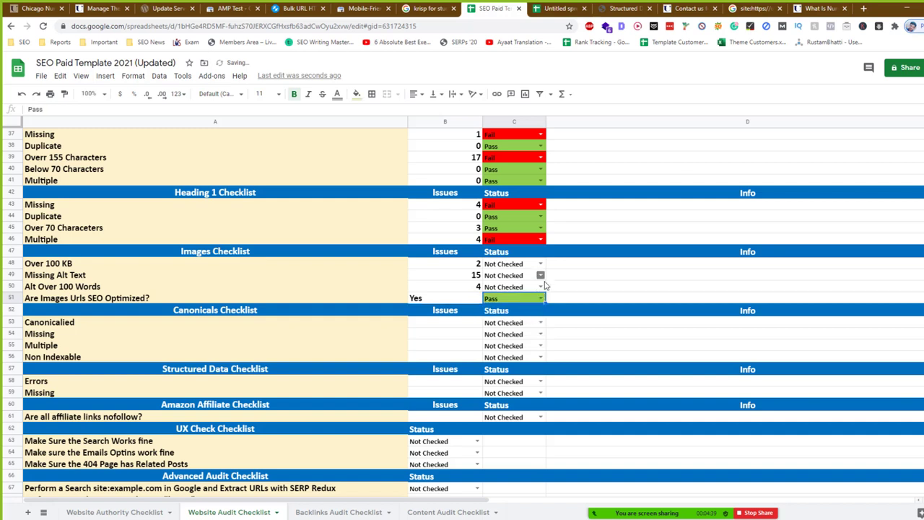
Step: Mark Alt Over 100 Words, Missing Alt Text and Over 100 KB as Fail
{"action": "left_click", "coordinate": [541, 287]}
{"action": "left_click", "coordinate": [534, 313]}
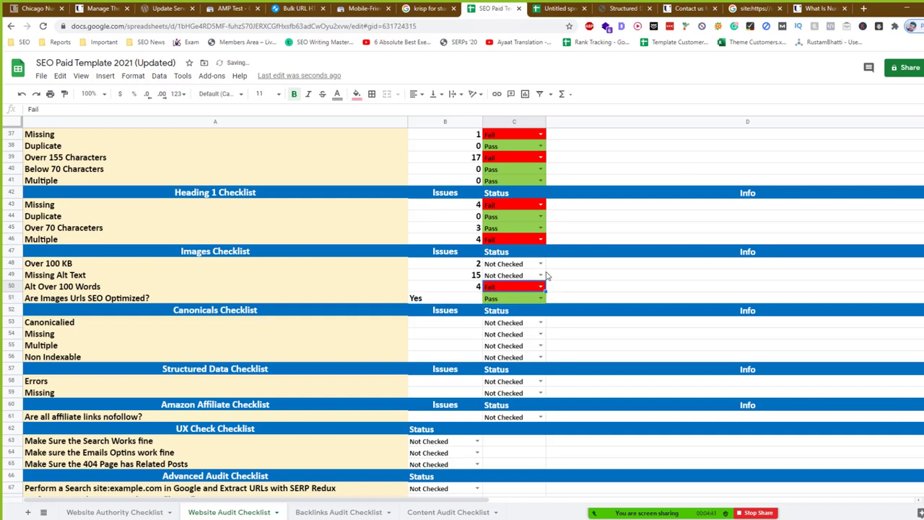
{"action": "left_click", "coordinate": [541, 276]}
{"action": "left_click", "coordinate": [538, 301]}
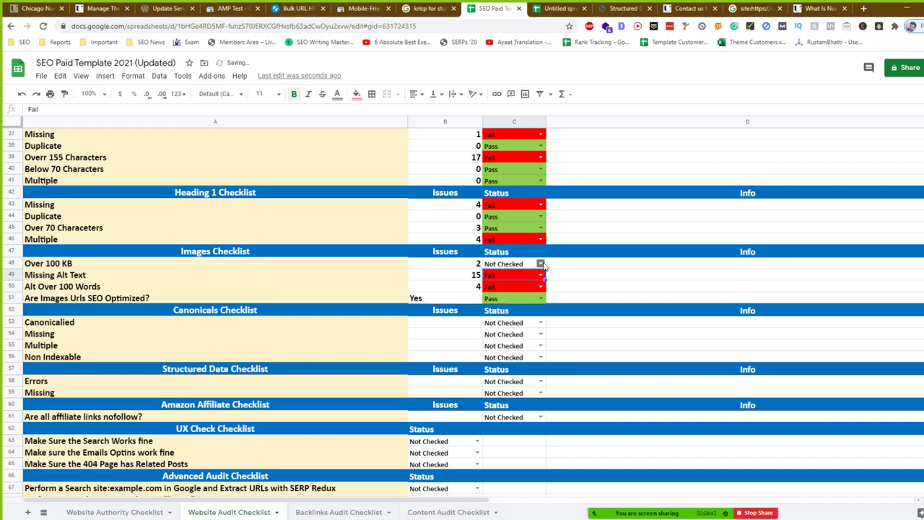
{"action": "left_click", "coordinate": [540, 263]}
{"action": "left_click", "coordinate": [536, 290]}
{"action": "scroll", "coordinate": [303, 304], "scroll_direction": "down", "scroll_amount": 2}
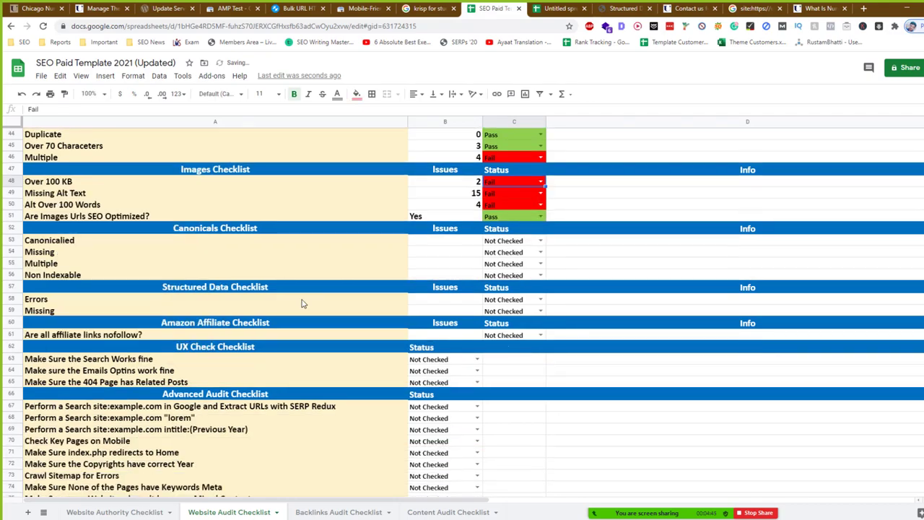
Step: Review the crawler's canonical filters: pages with canonicals, self-referencing, and missing canonicals
{"action": "key", "text": "alt+Tab"}
{"action": "scroll", "coordinate": [801, 282], "scroll_direction": "down", "scroll_amount": 3}
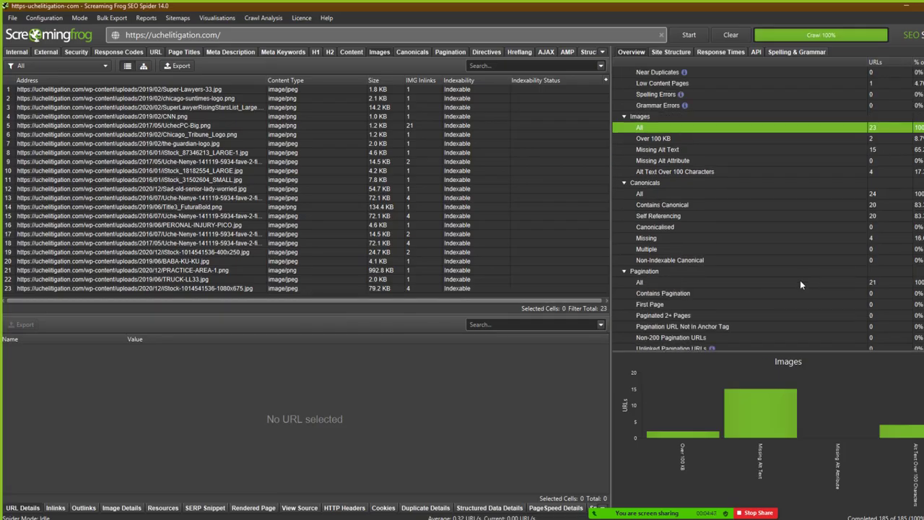
{"action": "left_click", "coordinate": [789, 206]}
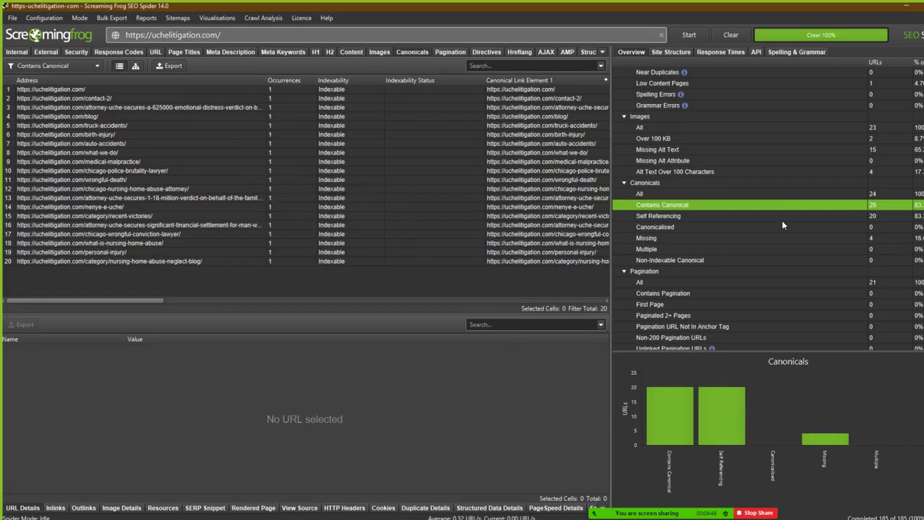
{"action": "left_click", "coordinate": [771, 217]}
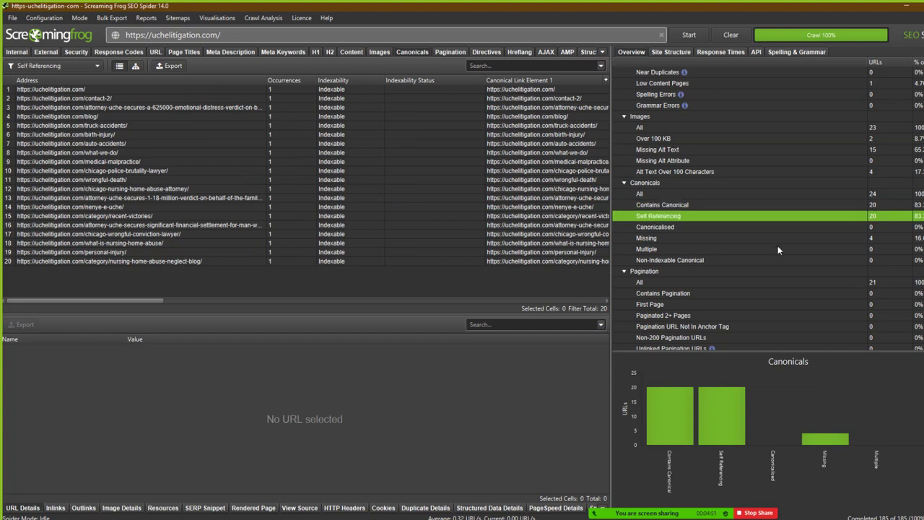
{"action": "left_click", "coordinate": [768, 238]}
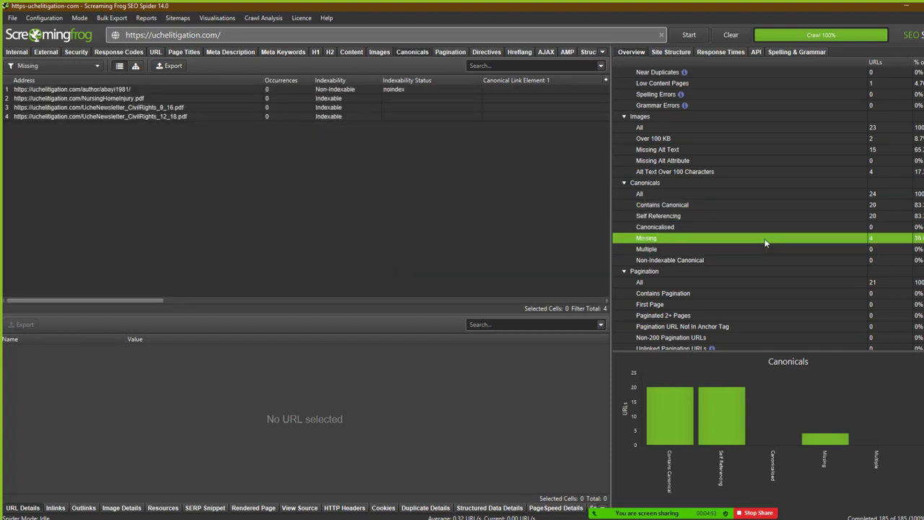
{"action": "key", "text": "alt+Tab"}
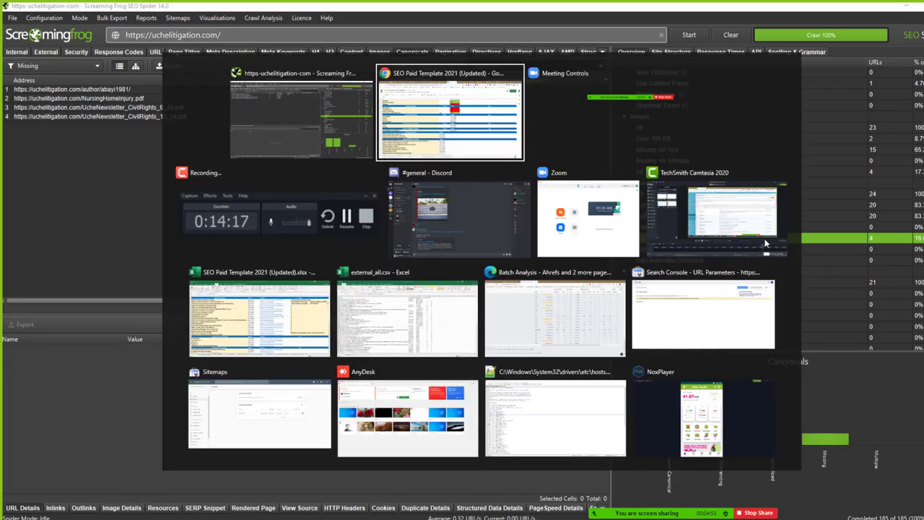
Step: Enter 0 issues in the Canonicals count cells
{"action": "left_click", "coordinate": [434, 244]}
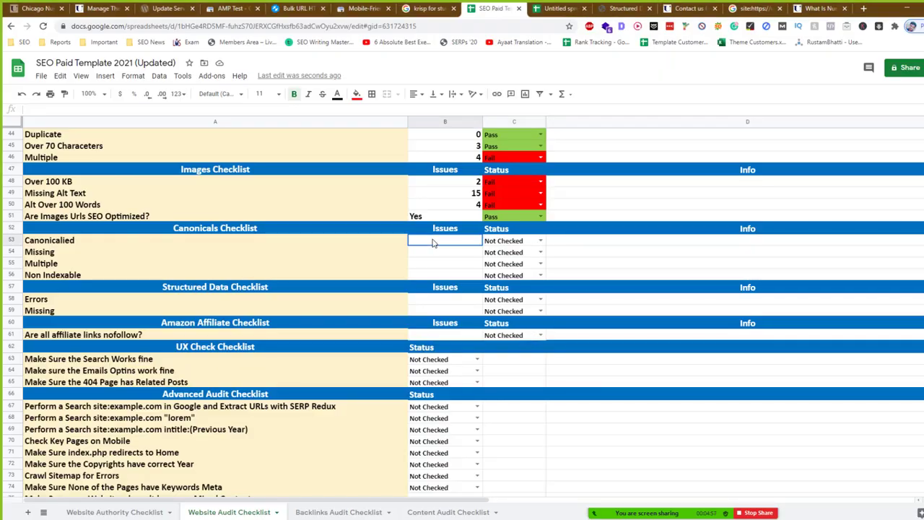
{"action": "type", "text": "0"}
{"action": "key", "text": "Return"}
{"action": "type", "text": "0"}
{"action": "key", "text": "Return"}
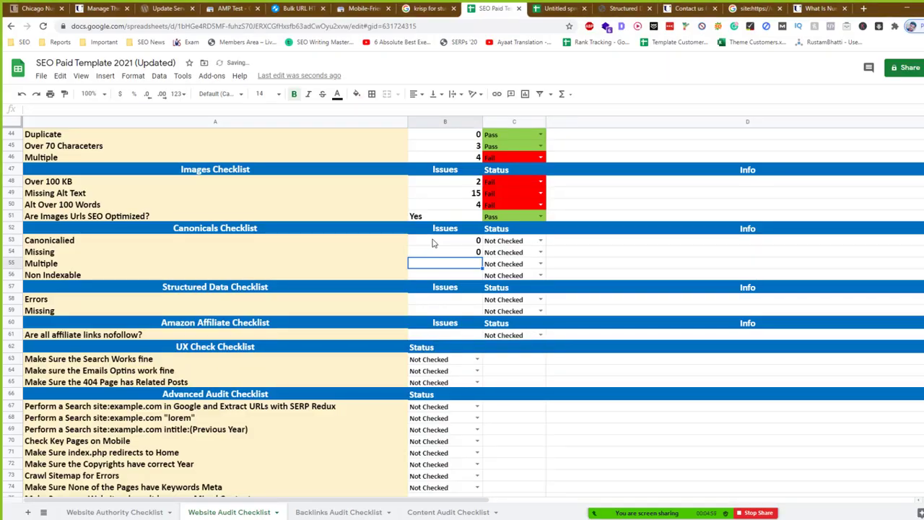
{"action": "type", "text": "0"}
{"action": "key", "text": "Return"}
{"action": "key", "text": "alt+Tab"}
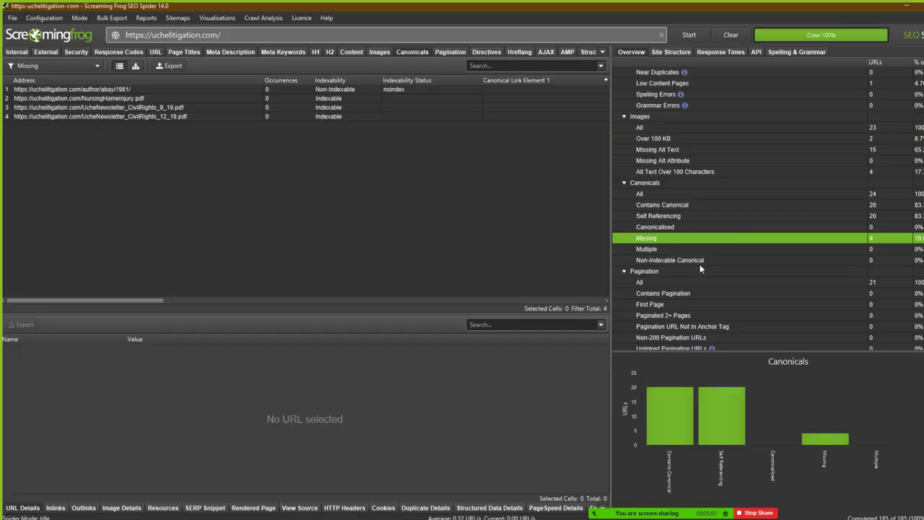
{"action": "key", "text": "alt+Tab"}
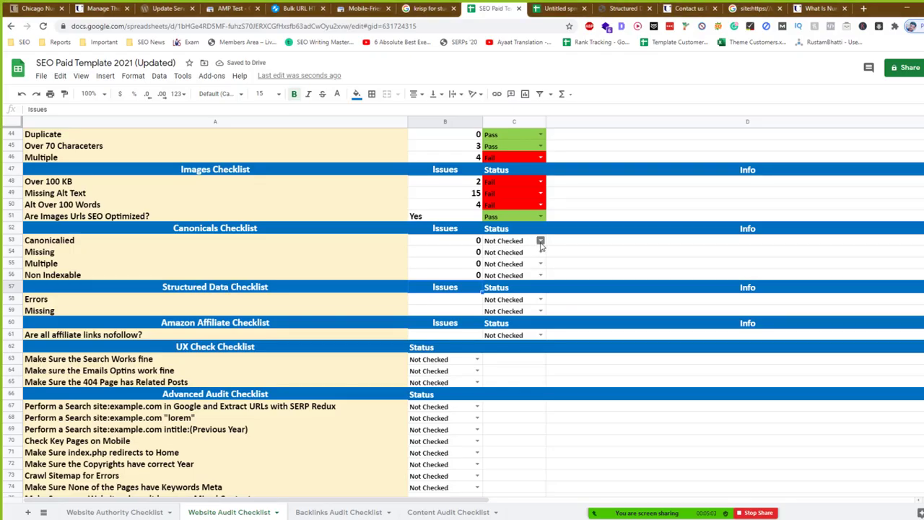
Step: Mark Canonicalised, Missing, Multiple and Non Indexable canonical checks as Pass
{"action": "left_click", "coordinate": [541, 239]}
{"action": "left_click", "coordinate": [519, 253]}
{"action": "left_click", "coordinate": [541, 252]}
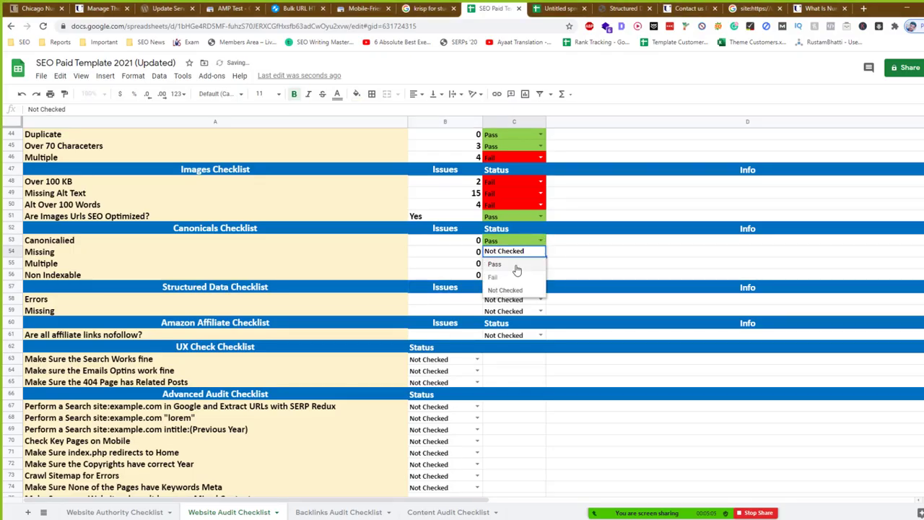
{"action": "left_click", "coordinate": [519, 264]}
{"action": "left_click", "coordinate": [541, 264]}
{"action": "left_click", "coordinate": [517, 277]}
{"action": "left_click", "coordinate": [541, 275]}
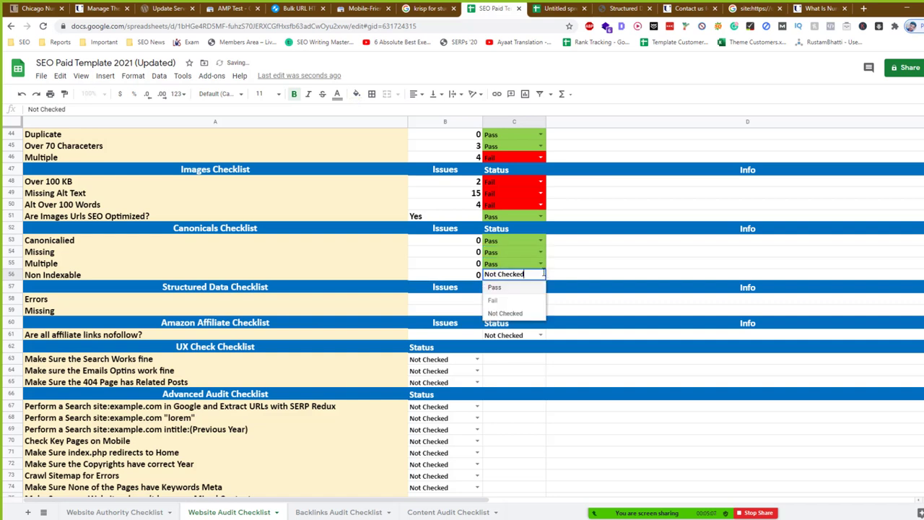
{"action": "left_click", "coordinate": [518, 288]}
Step: Look over the Structured Data count cells and select the Amazon Affiliate checklist rows
{"action": "left_click", "coordinate": [455, 302]}
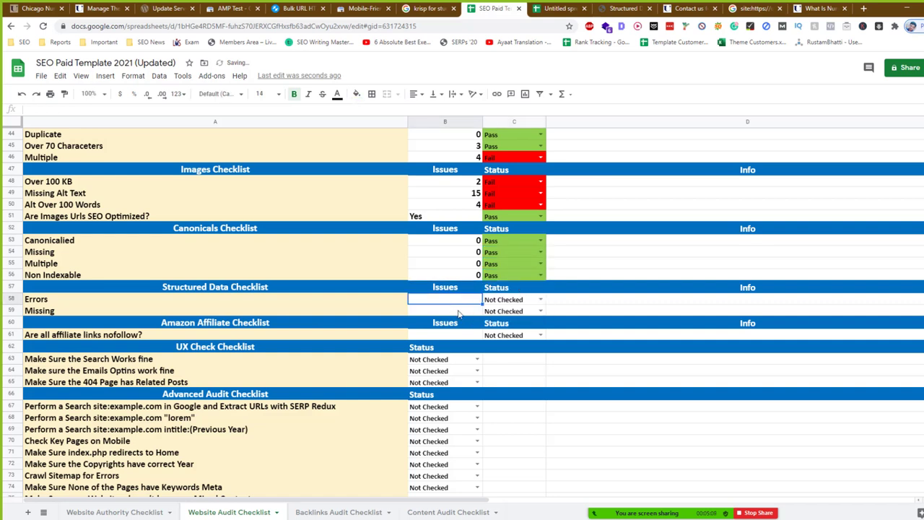
{"action": "left_click", "coordinate": [454, 308]}
{"action": "left_click", "coordinate": [454, 302]}
{"action": "left_click", "coordinate": [454, 311]}
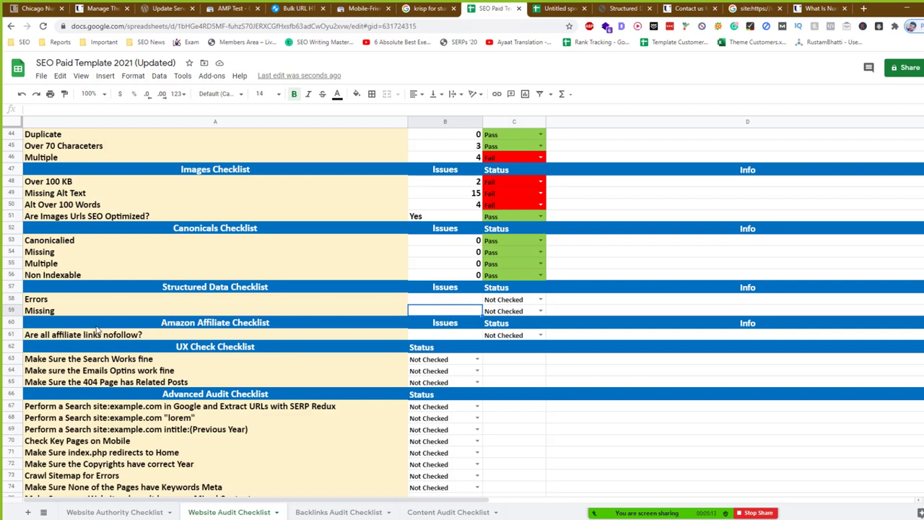
{"action": "left_click", "coordinate": [26, 326]}
{"action": "left_click", "coordinate": [8, 334]}
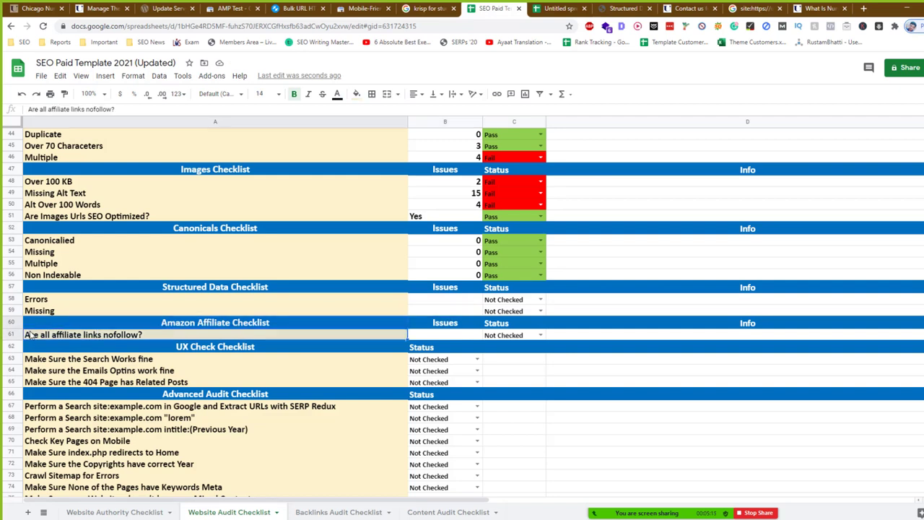
Step: Delete the Amazon Affiliate checklist rows and the Emails Optins row
{"action": "right_click", "coordinate": [7, 326]}
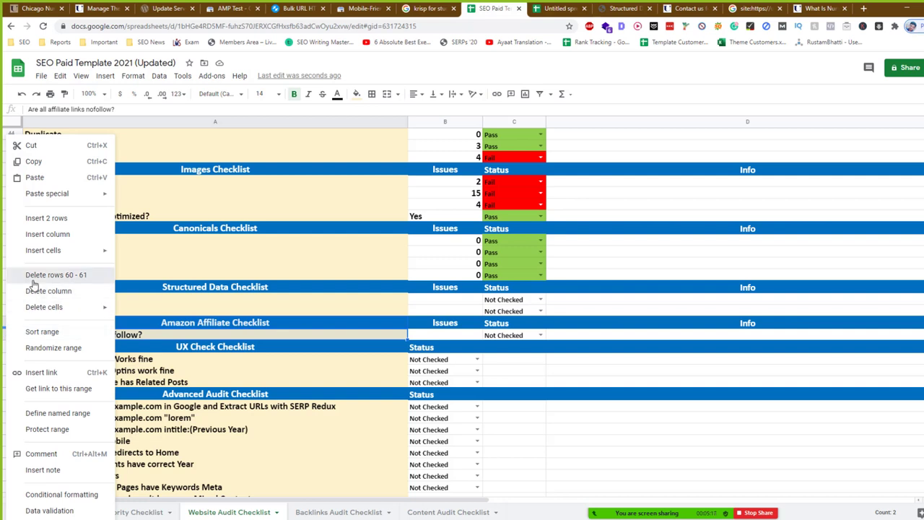
{"action": "left_click", "coordinate": [44, 273]}
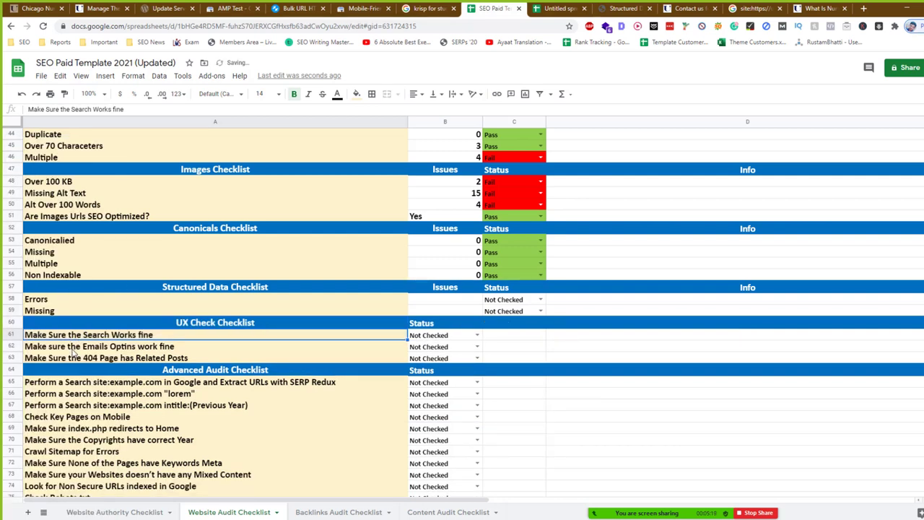
{"action": "left_click", "coordinate": [75, 348]}
{"action": "left_click", "coordinate": [74, 337]}
{"action": "left_click", "coordinate": [75, 349]}
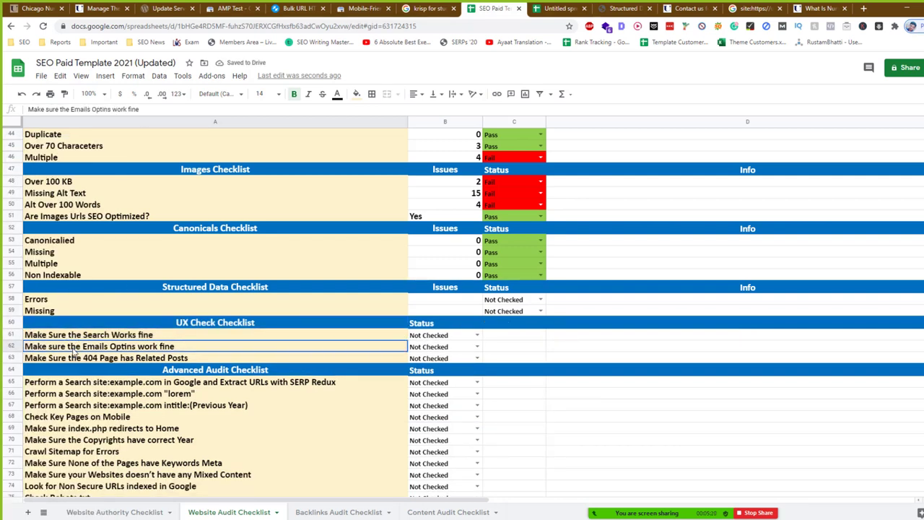
{"action": "left_click", "coordinate": [8, 348]}
{"action": "right_click", "coordinate": [8, 348]}
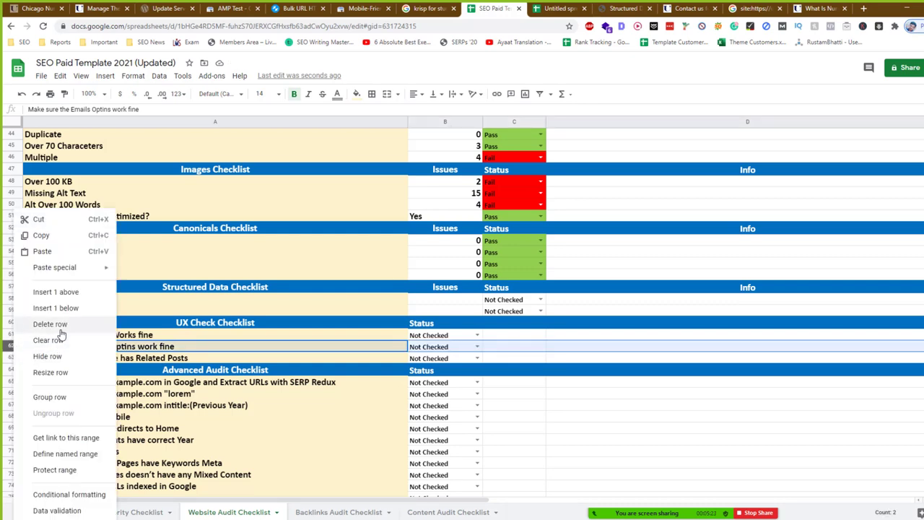
{"action": "left_click", "coordinate": [43, 323]}
Step: Review the UX checks, leaving SERP Redux unchanged, and move the sheet tab beside the contact page
{"action": "scroll", "coordinate": [43, 351], "scroll_direction": "down", "scroll_amount": 4}
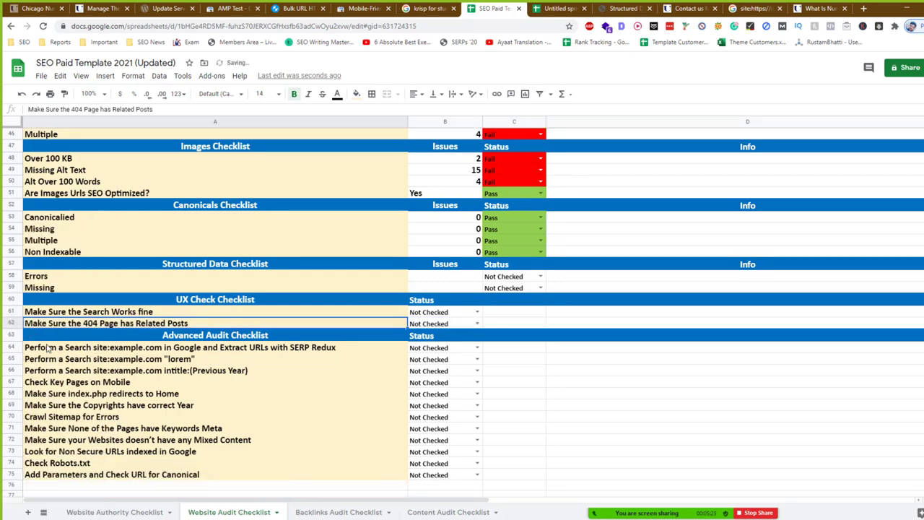
{"action": "scroll", "coordinate": [46, 348], "scroll_direction": "up", "scroll_amount": 3}
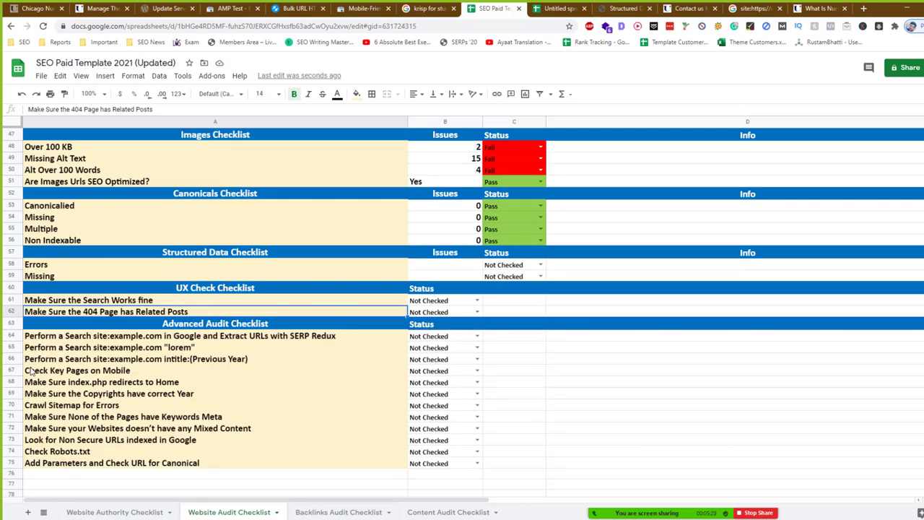
{"action": "left_click", "coordinate": [477, 336]}
{"action": "left_click", "coordinate": [500, 316]}
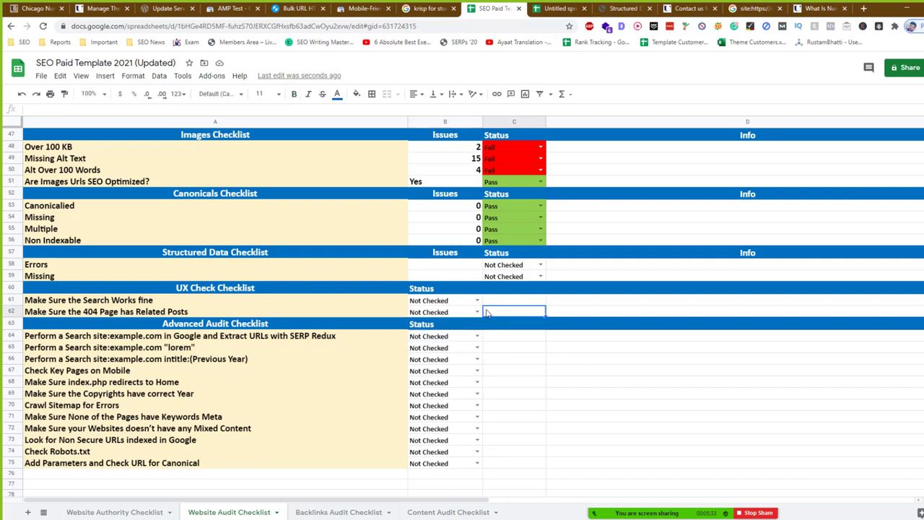
{"action": "left_click", "coordinate": [318, 314]}
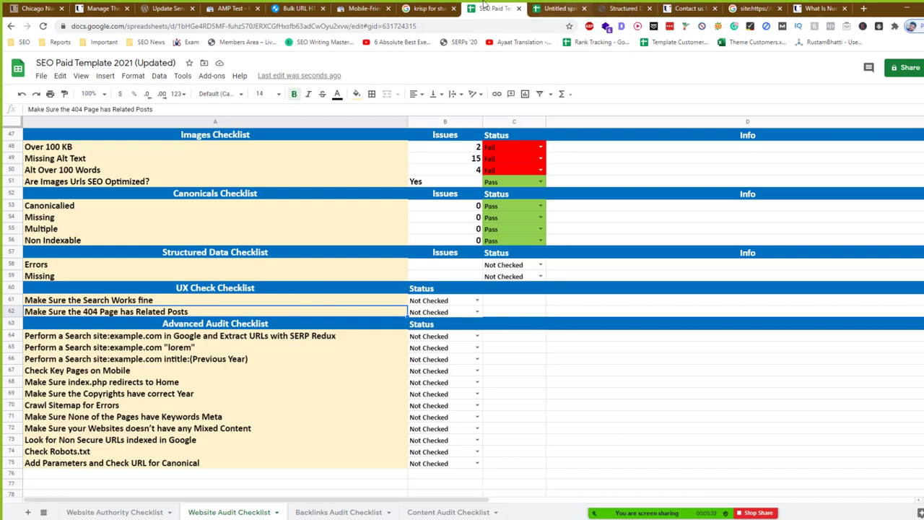
{"action": "left_click_drag", "start_coordinate": [485, 5], "coordinate": [686, 7]}
Step: Run a site search for 'test' on the law firm's website
{"action": "left_click", "coordinate": [642, 8]}
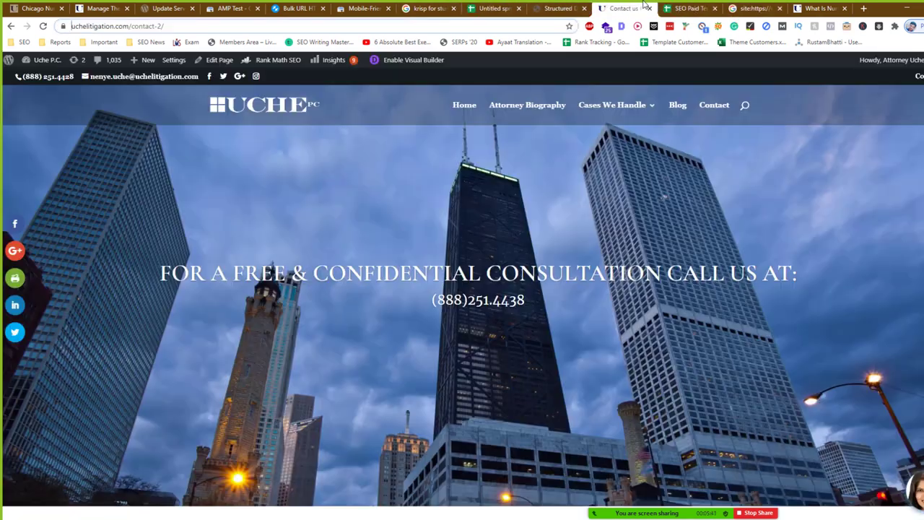
{"action": "left_click", "coordinate": [746, 108]}
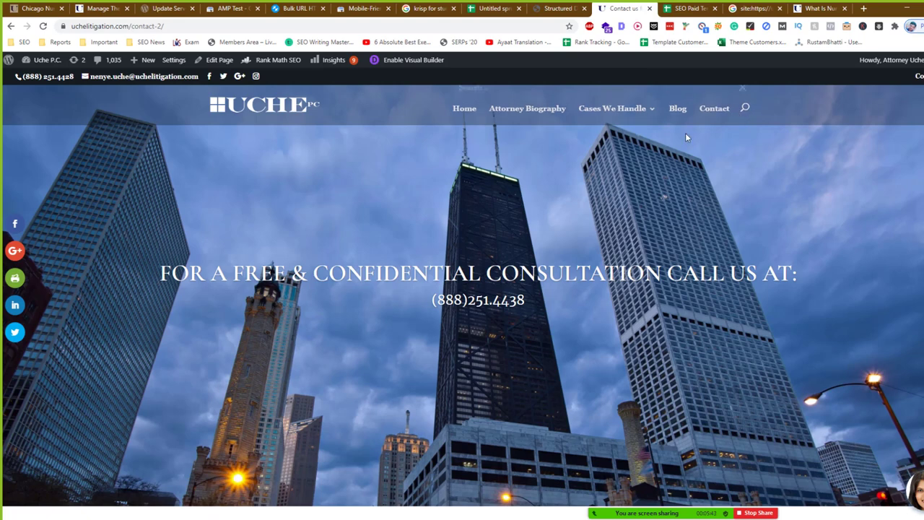
{"action": "type", "text": "test"}
{"action": "key", "text": "Return"}
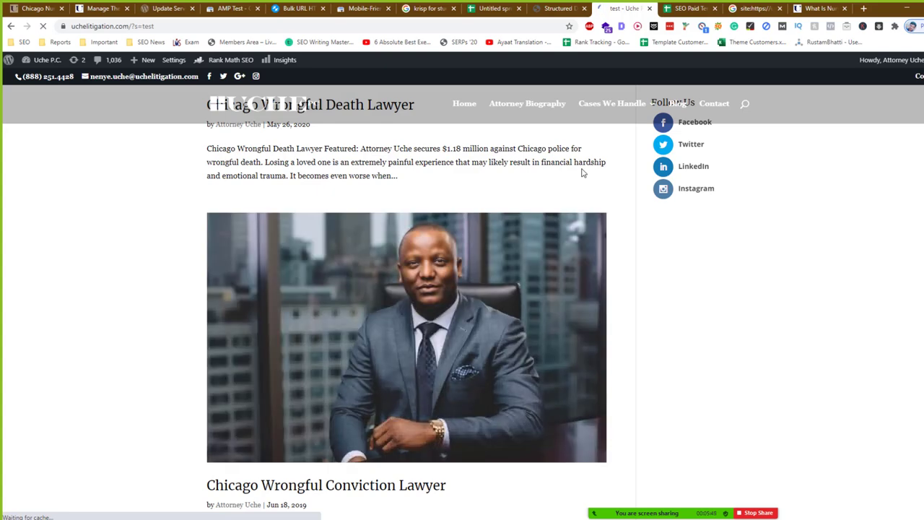
{"action": "scroll", "coordinate": [582, 173], "scroll_direction": "down", "scroll_amount": 2}
Step: Open the Medical Malpractice result and step through its 'test' matches before returning to the sheet
{"action": "key", "text": "ctrl+f"}
{"action": "type", "text": "test"}
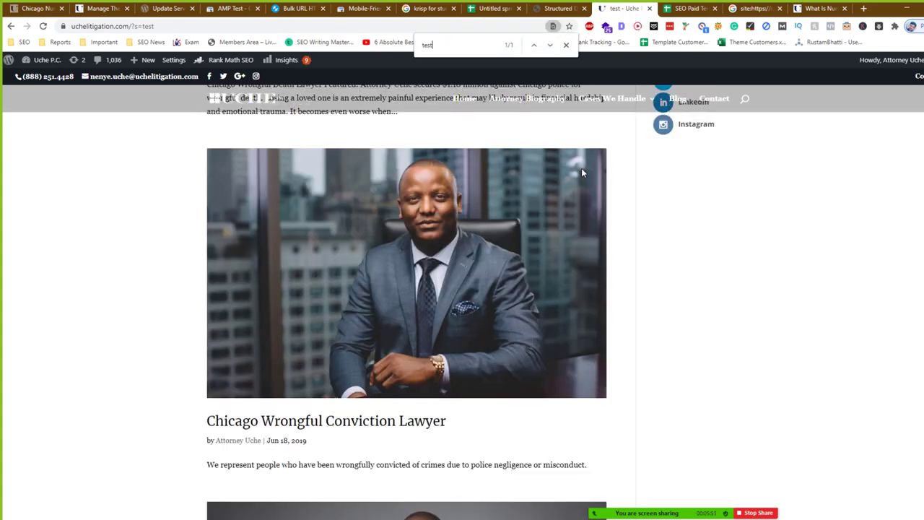
{"action": "scroll", "coordinate": [582, 173], "scroll_direction": "down", "scroll_amount": 3}
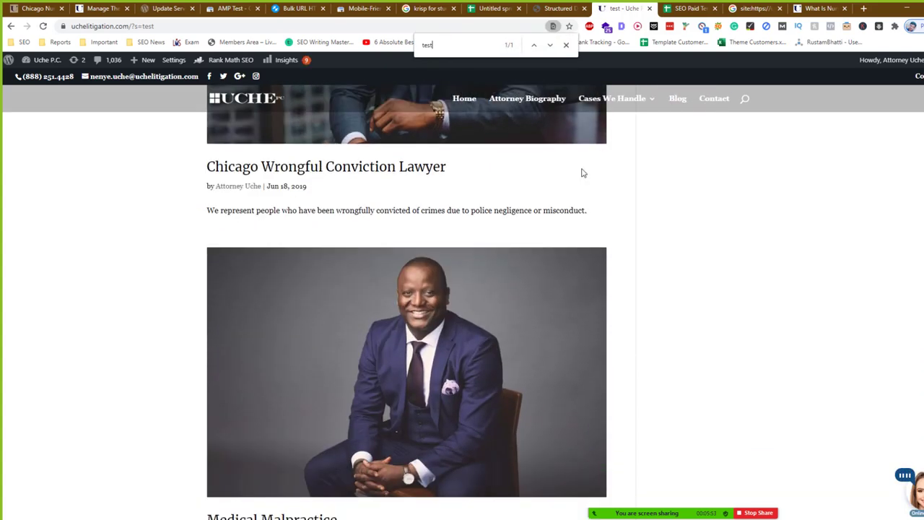
{"action": "scroll", "coordinate": [583, 172], "scroll_direction": "down", "scroll_amount": 1}
{"action": "left_click", "coordinate": [476, 259]}
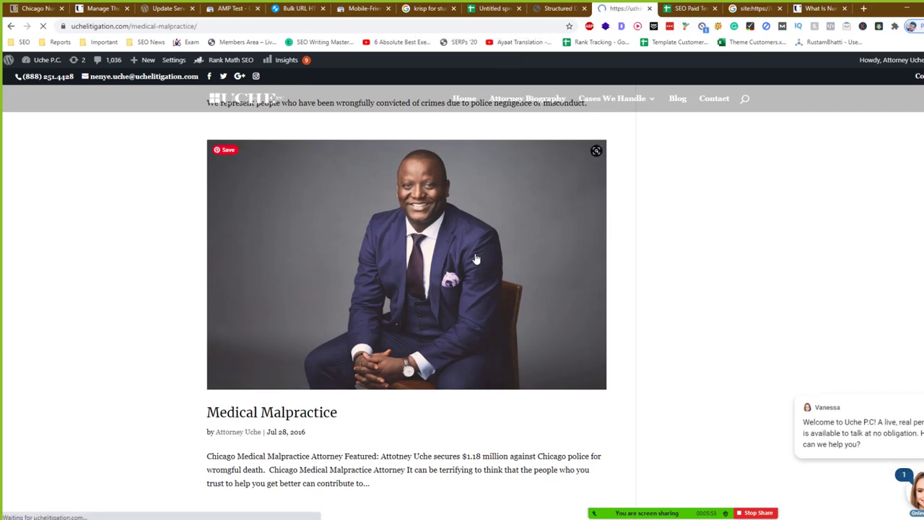
{"action": "key", "text": "ctrl+f"}
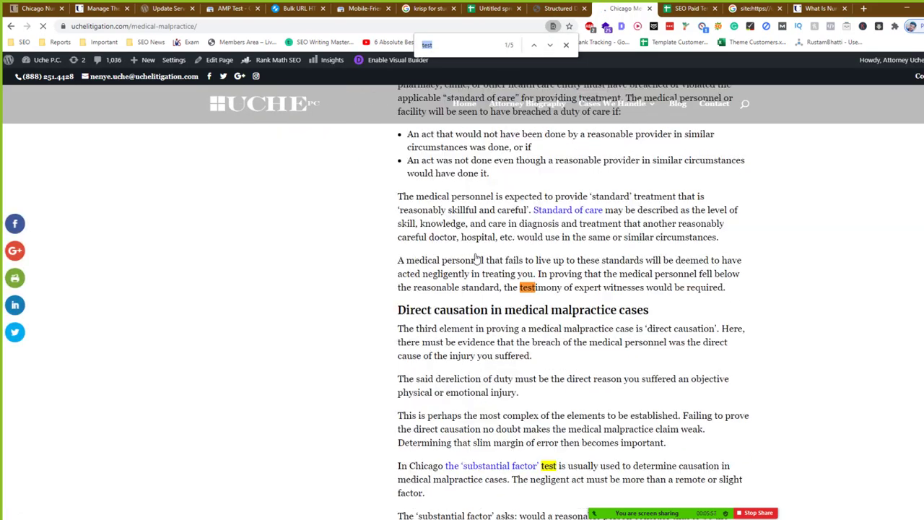
{"action": "key", "text": "Return"}
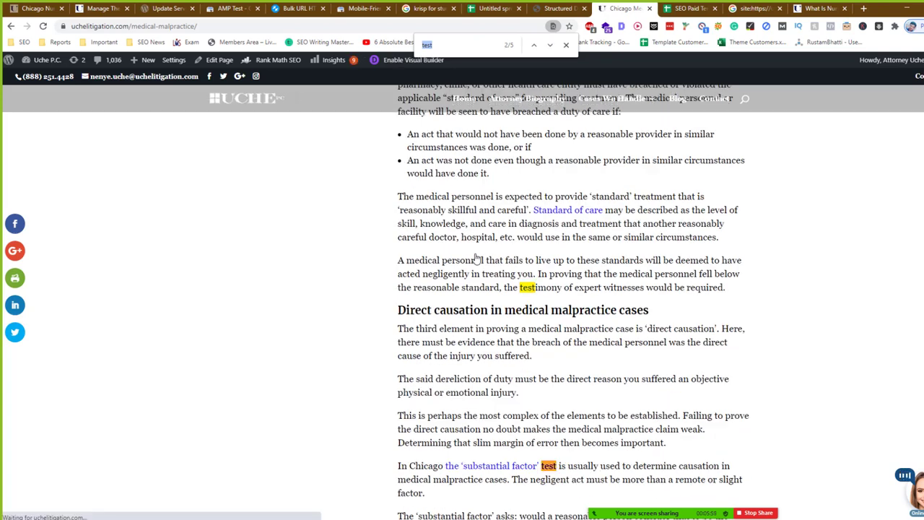
{"action": "scroll", "coordinate": [476, 259], "scroll_direction": "down", "scroll_amount": 3}
{"action": "left_click", "coordinate": [690, 8]}
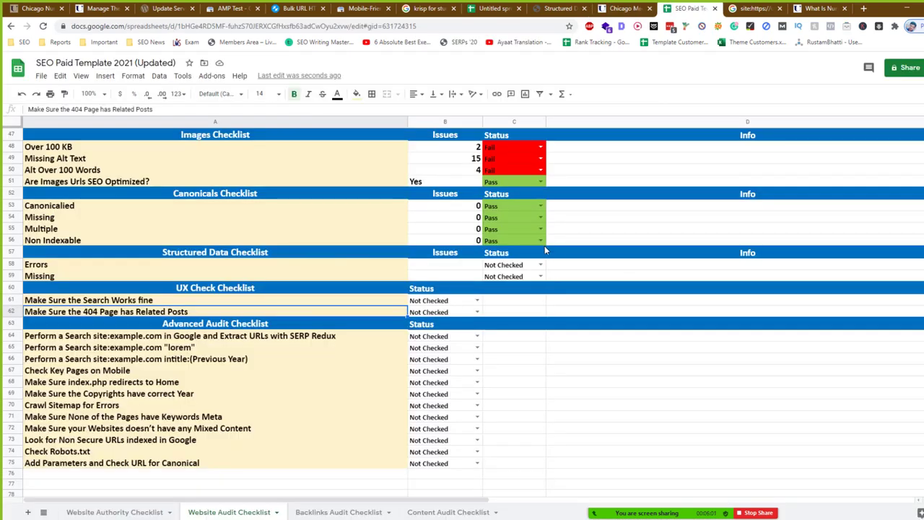
Step: Mark Search Works as Pass and reset 404 Related Posts to Not Checked
{"action": "left_click", "coordinate": [477, 311]}
{"action": "left_click", "coordinate": [467, 329]}
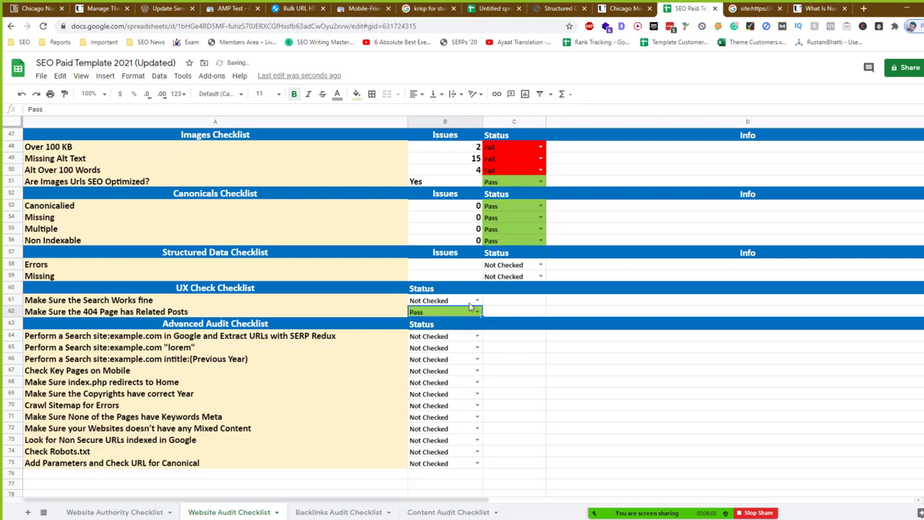
{"action": "left_click", "coordinate": [477, 300]}
{"action": "left_click", "coordinate": [434, 312]}
{"action": "left_click", "coordinate": [477, 312]}
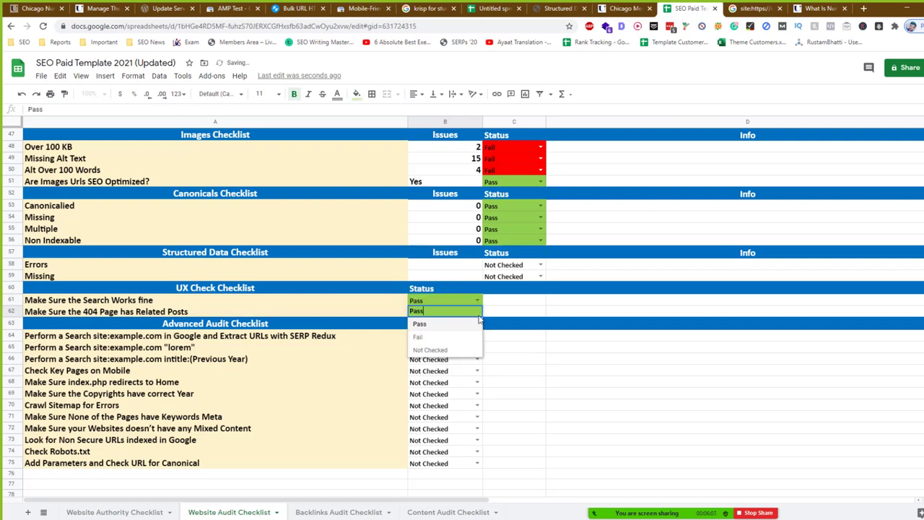
{"action": "left_click", "coordinate": [477, 349]}
Step: Load uchelitigation.com/asdasdas to view the site's 404 page
{"action": "left_click", "coordinate": [621, 8]}
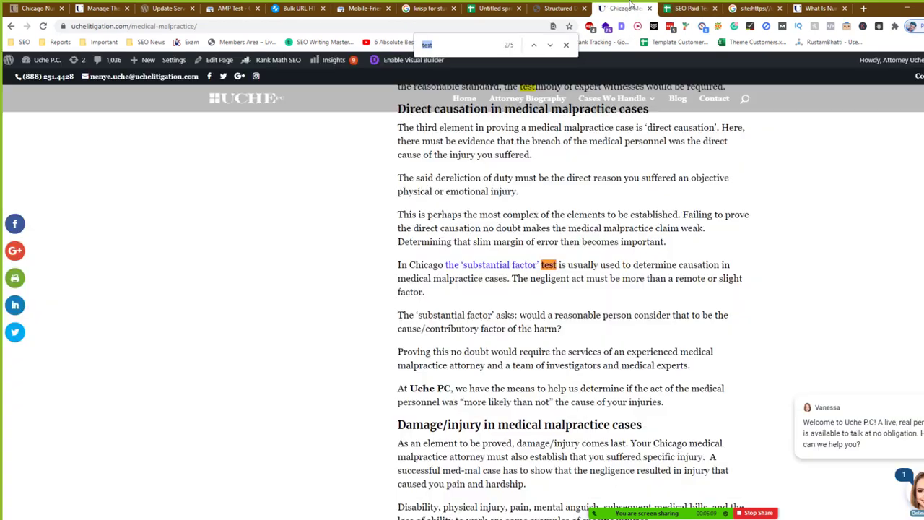
{"action": "left_click_drag", "start_coordinate": [134, 26], "coordinate": [197, 26]}
{"action": "type", "text": "asdasdas"}
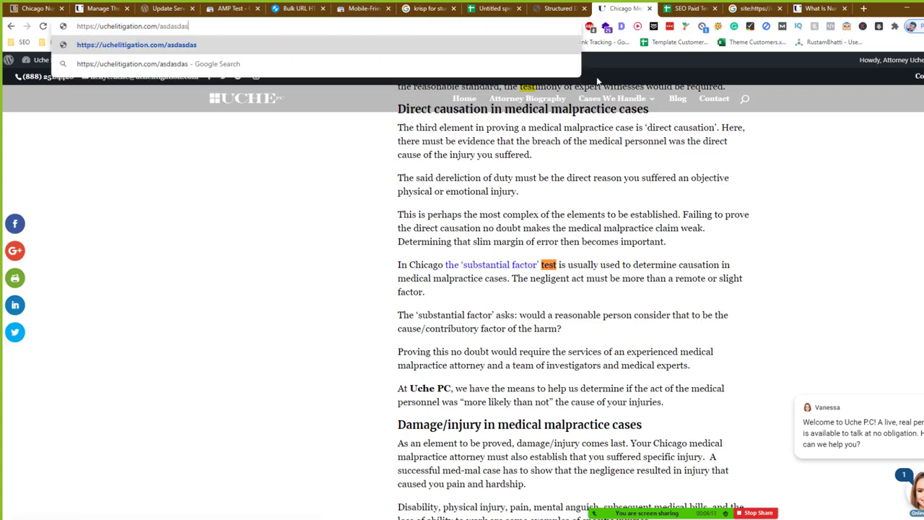
{"action": "key", "text": "Return"}
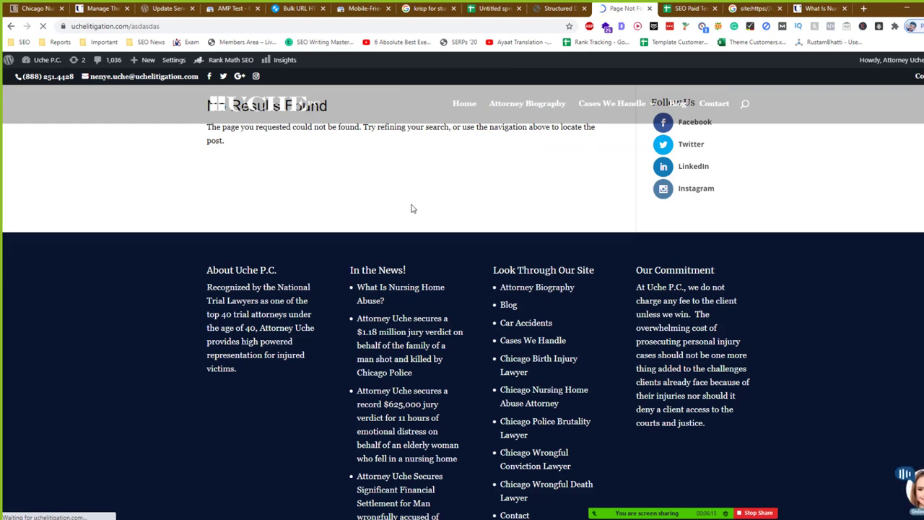
{"action": "scroll", "coordinate": [412, 207], "scroll_direction": "down", "scroll_amount": 2}
{"action": "scroll", "coordinate": [412, 177], "scroll_direction": "up", "scroll_amount": 2}
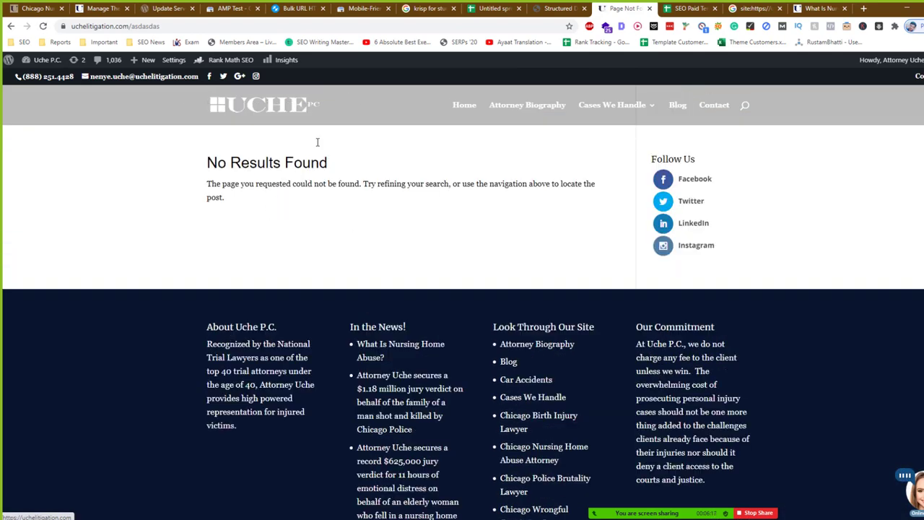
Step: Mark 404 Related Posts as Fail and place the checklist tab beside the Google search page
{"action": "key", "text": "ctrl+Tab"}
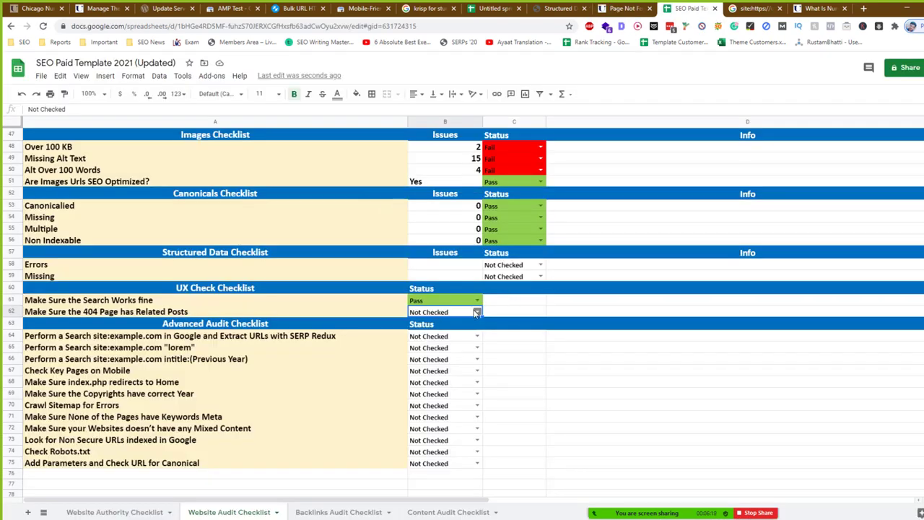
{"action": "left_click", "coordinate": [478, 312]}
{"action": "left_click", "coordinate": [466, 337]}
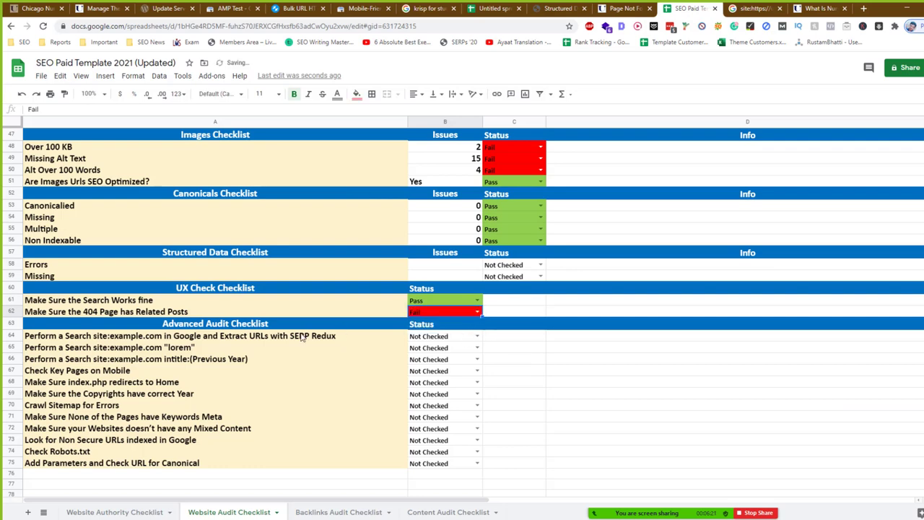
{"action": "left_click_drag", "start_coordinate": [676, 8], "coordinate": [725, 4]}
{"action": "left_click", "coordinate": [689, 8]}
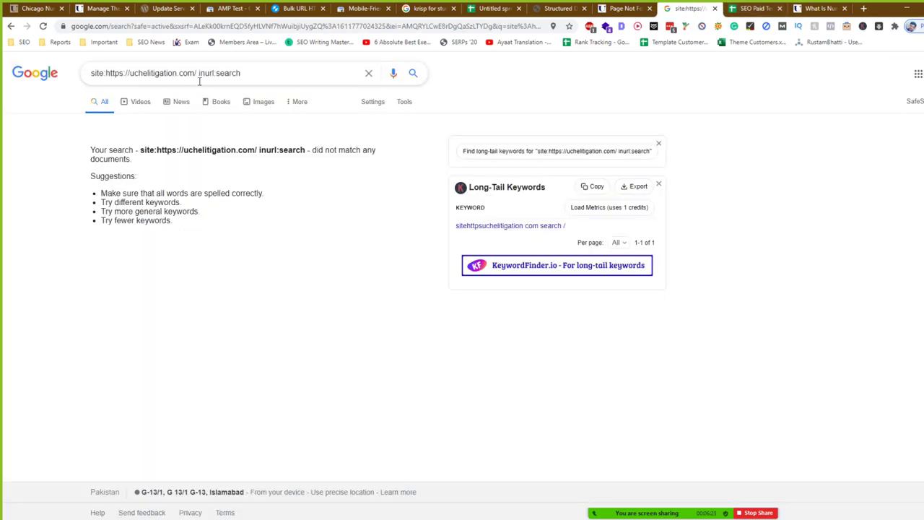
{"action": "left_click_drag", "start_coordinate": [195, 73], "coordinate": [291, 95]}
{"action": "key", "text": "BackSpace"}
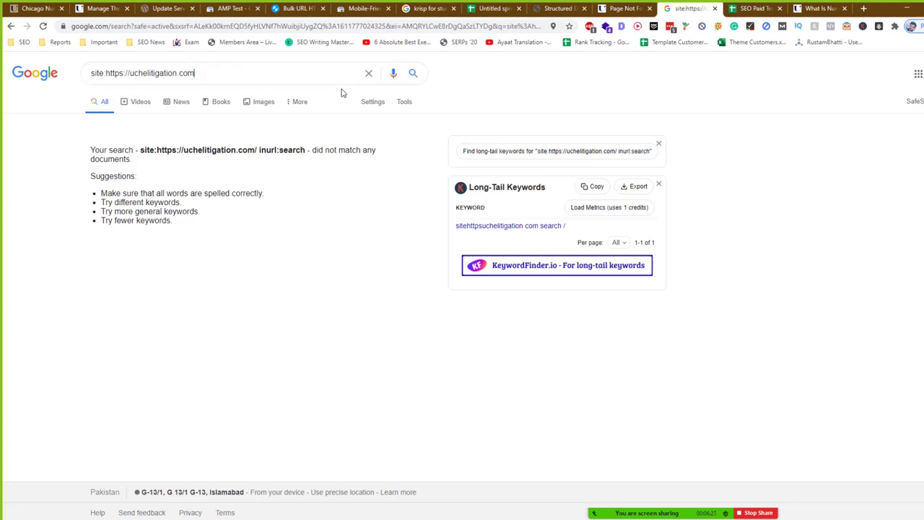
{"action": "key", "text": "Return"}
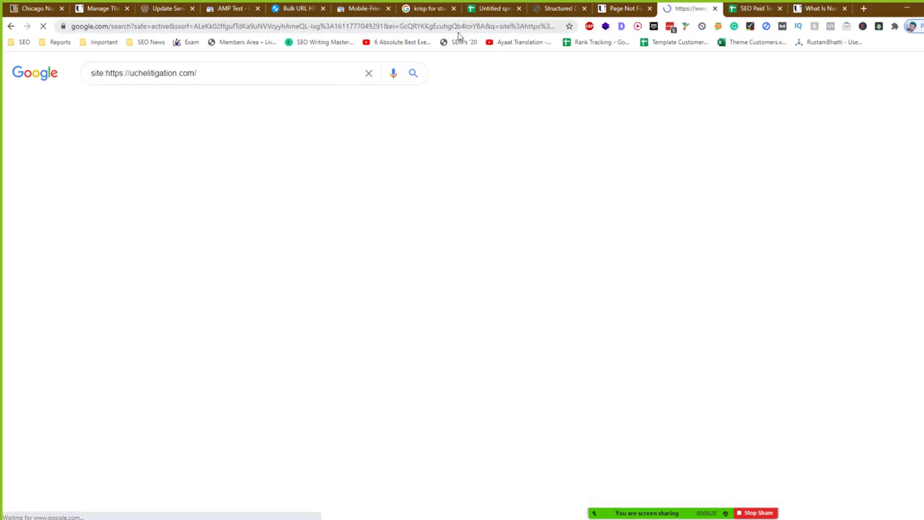
Step: Extract the 24 indexed uchelitigation.com result URLs with SERP Redux, review them, and return to the audit sheet
{"action": "left_click", "coordinate": [463, 44]}
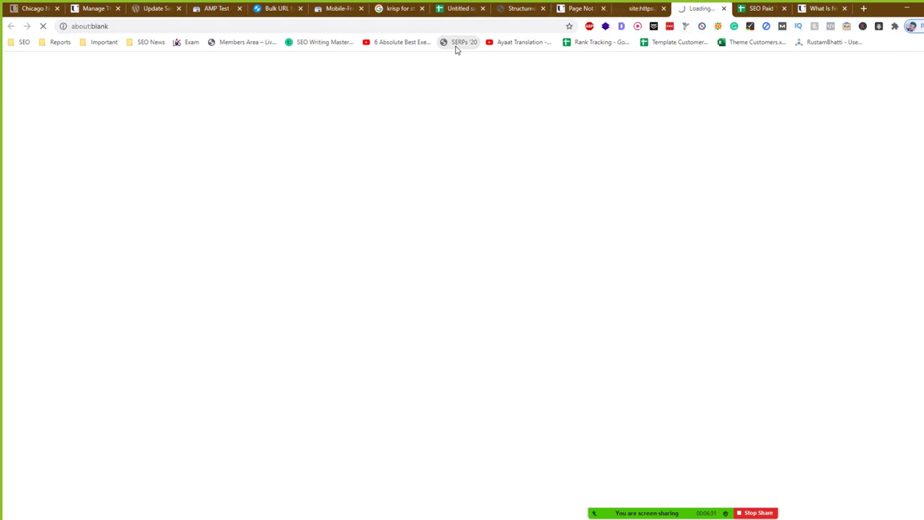
{"action": "scroll", "coordinate": [228, 169], "scroll_direction": "down", "scroll_amount": 3}
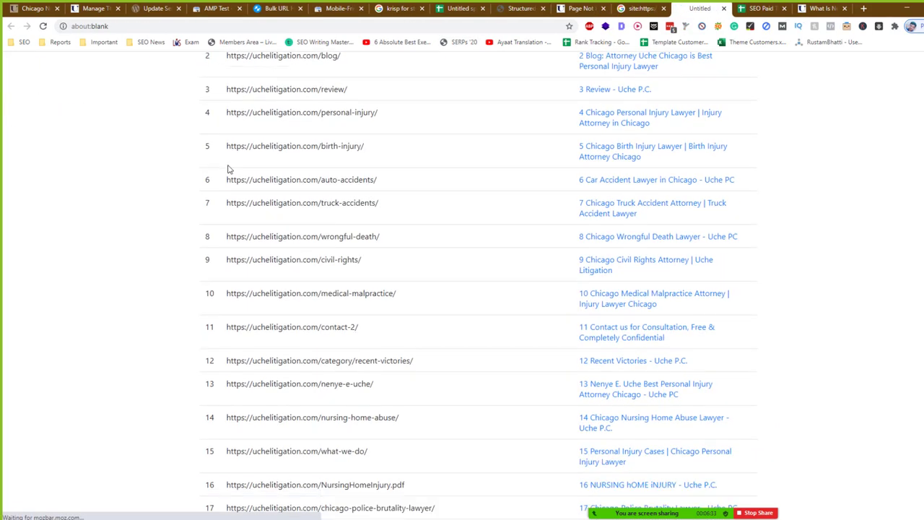
{"action": "scroll", "coordinate": [228, 168], "scroll_direction": "down", "scroll_amount": 3}
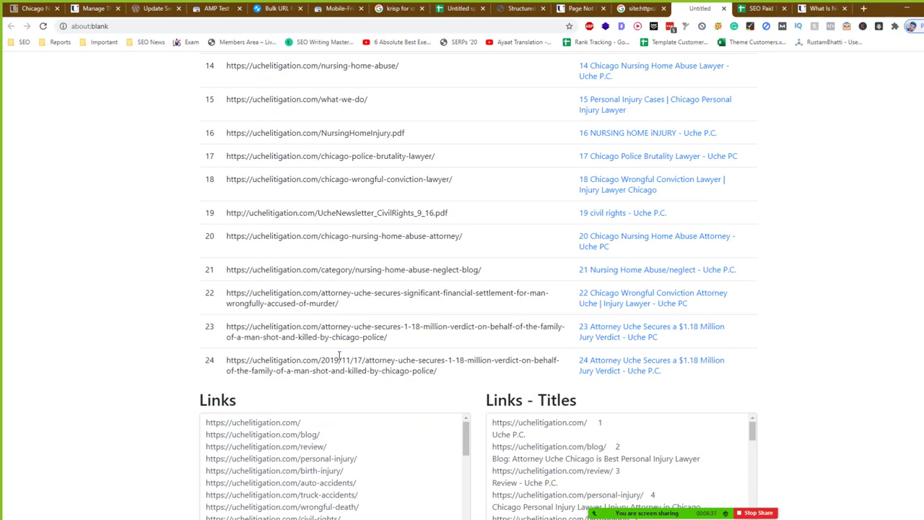
{"action": "scroll", "coordinate": [330, 296], "scroll_direction": "down", "scroll_amount": 4}
{"action": "scroll", "coordinate": [330, 293], "scroll_direction": "up", "scroll_amount": 2}
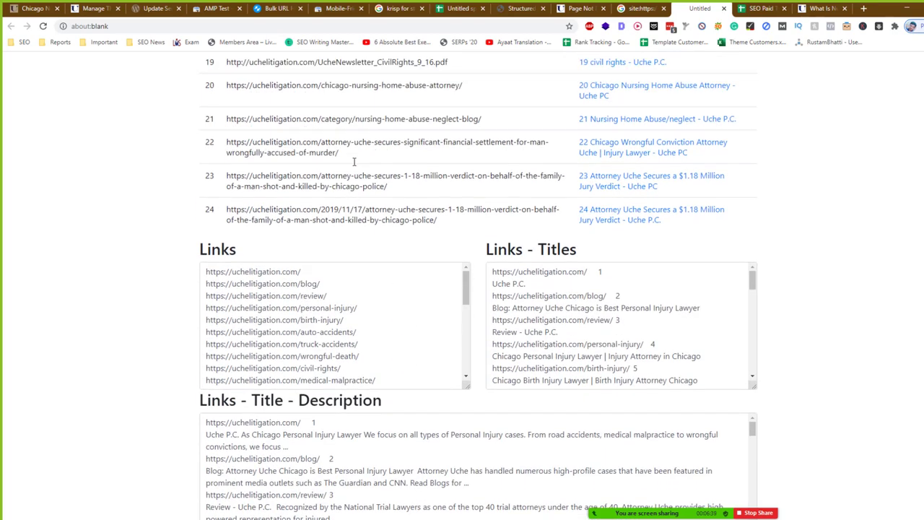
{"action": "scroll", "coordinate": [354, 162], "scroll_direction": "up", "scroll_amount": 10}
{"action": "key", "text": "ctrl+w"}
{"action": "key", "text": "ctrl+Tab"}
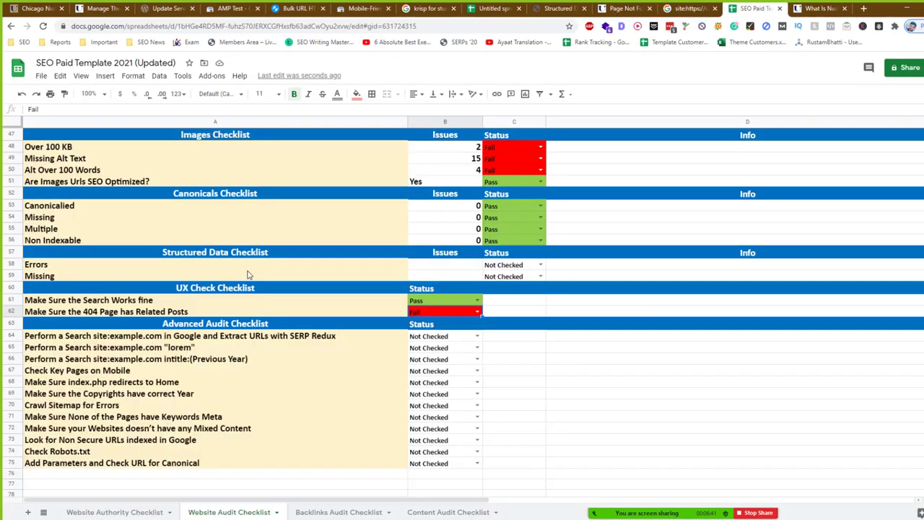
Step: Mark the SERP Redux site: search check (B64) Pass with note 'No Issues' in C64, then edit the Google query
{"action": "left_click", "coordinate": [477, 336]}
{"action": "left_click", "coordinate": [475, 350]}
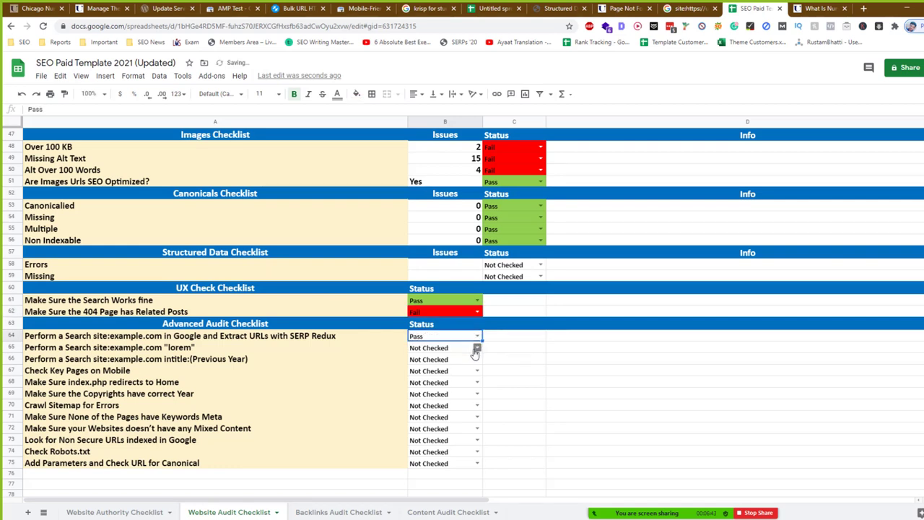
{"action": "left_click", "coordinate": [495, 340]}
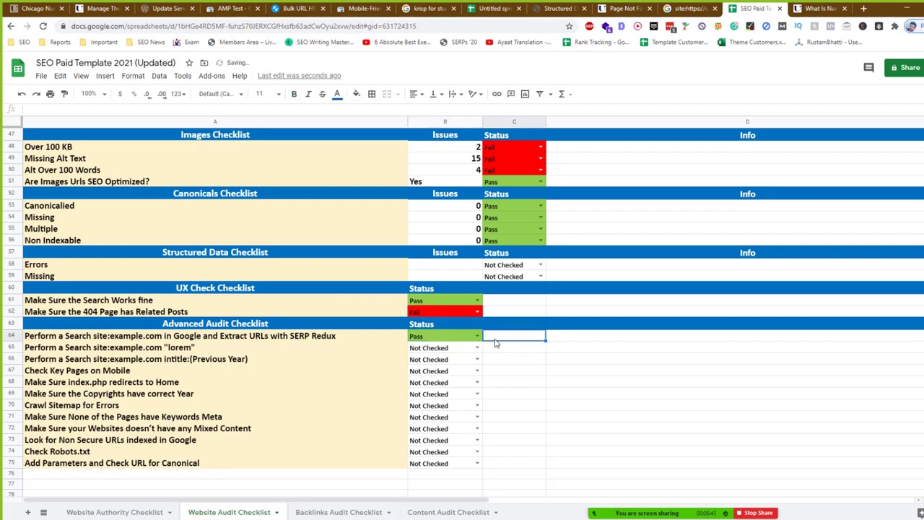
{"action": "type", "text": "No Issues"}
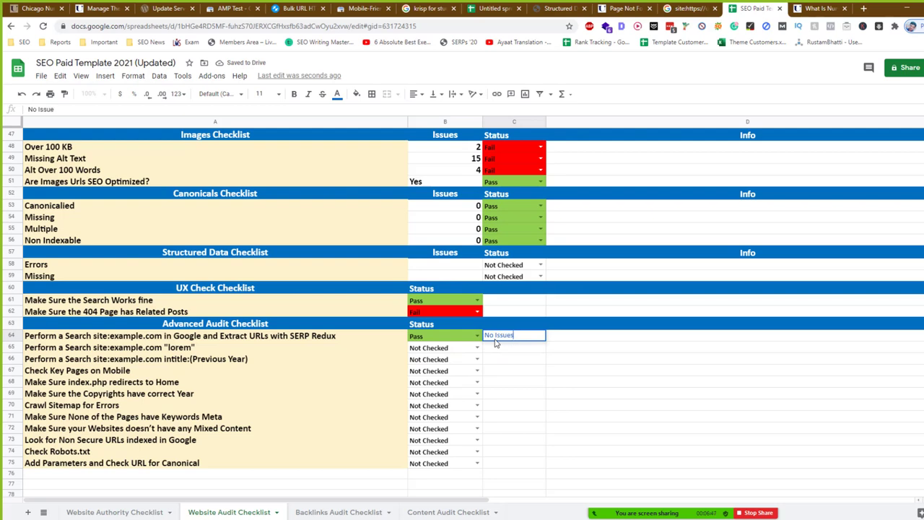
{"action": "key", "text": "Return"}
{"action": "left_click", "coordinate": [706, 7]}
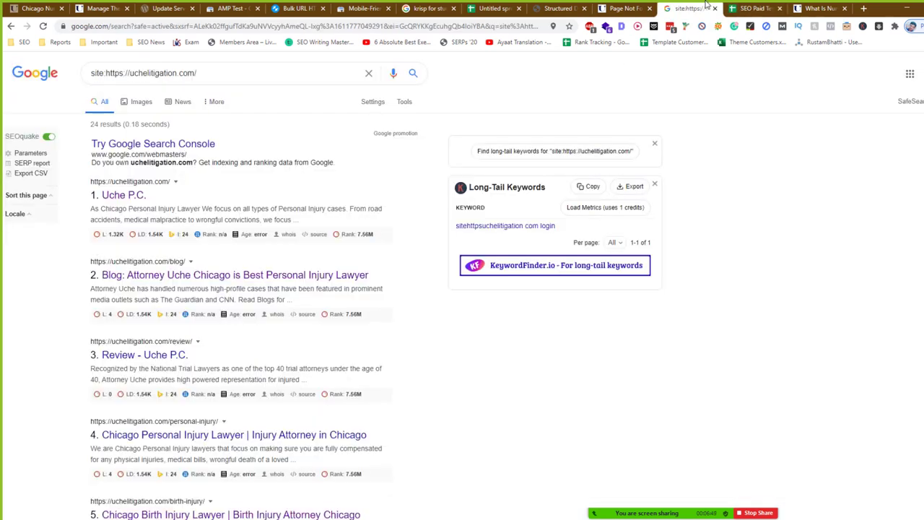
{"action": "left_click", "coordinate": [209, 68]}
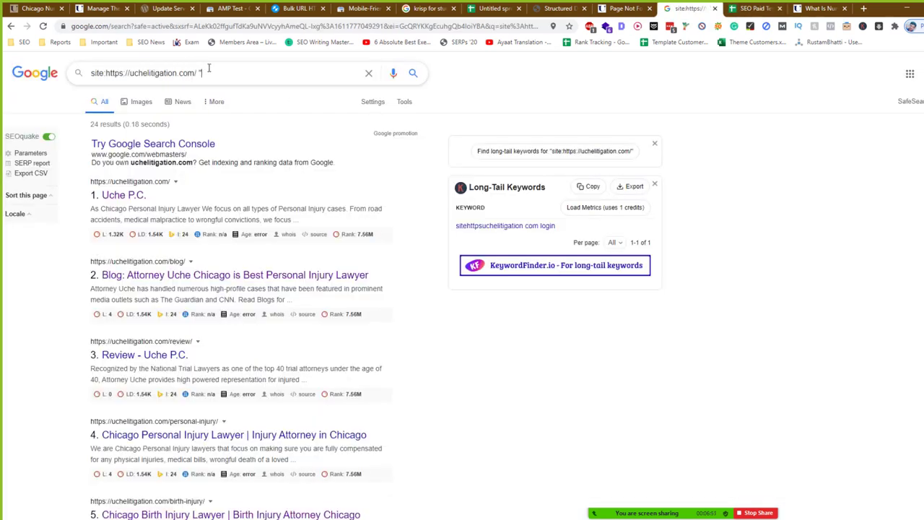
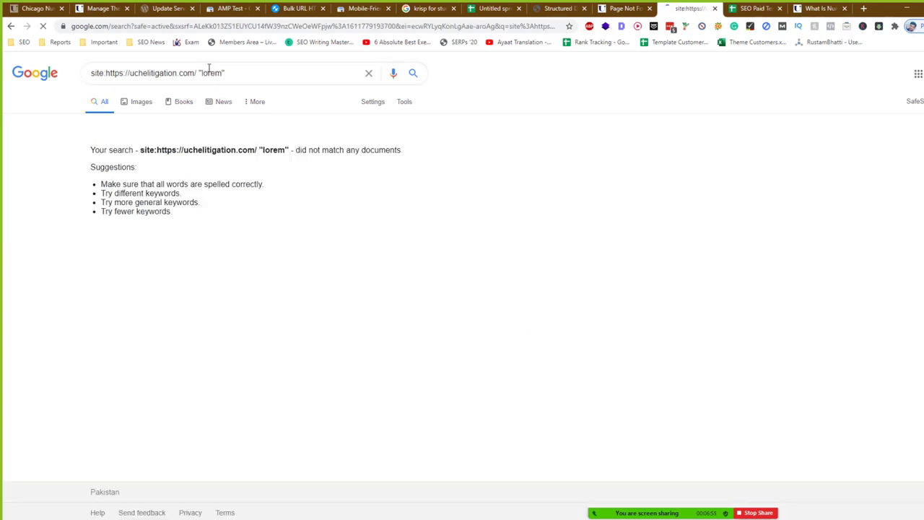
Step: Mark the lorem search check in B65 as Pass and copy No Issues into C65
{"action": "left_click", "coordinate": [754, 8]}
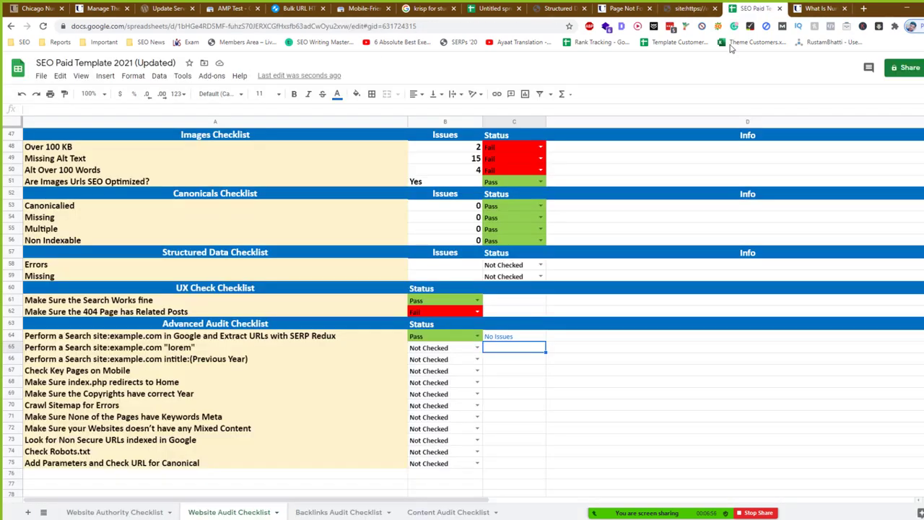
{"action": "left_click", "coordinate": [477, 347]}
{"action": "left_click", "coordinate": [453, 359]}
{"action": "left_click", "coordinate": [528, 336]}
{"action": "key", "text": "ctrl+c"}
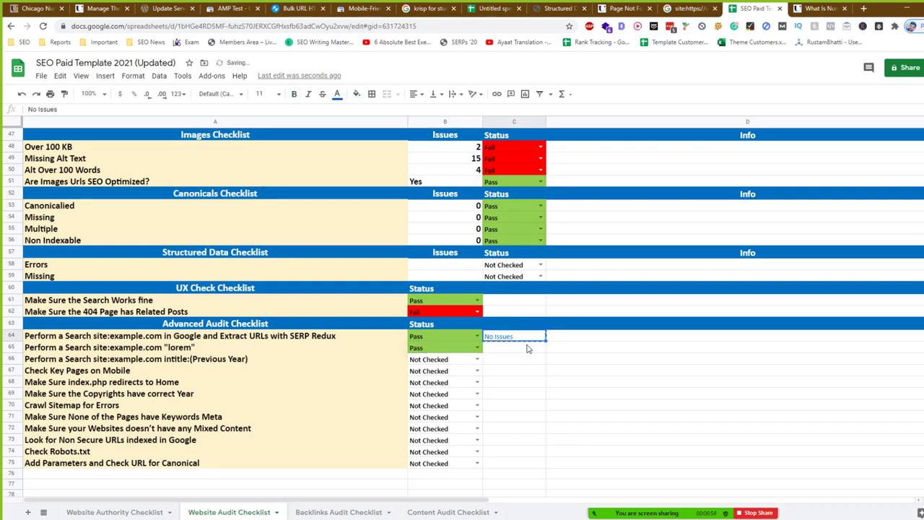
{"action": "left_click", "coordinate": [520, 349]}
{"action": "key", "text": "ctrl+v"}
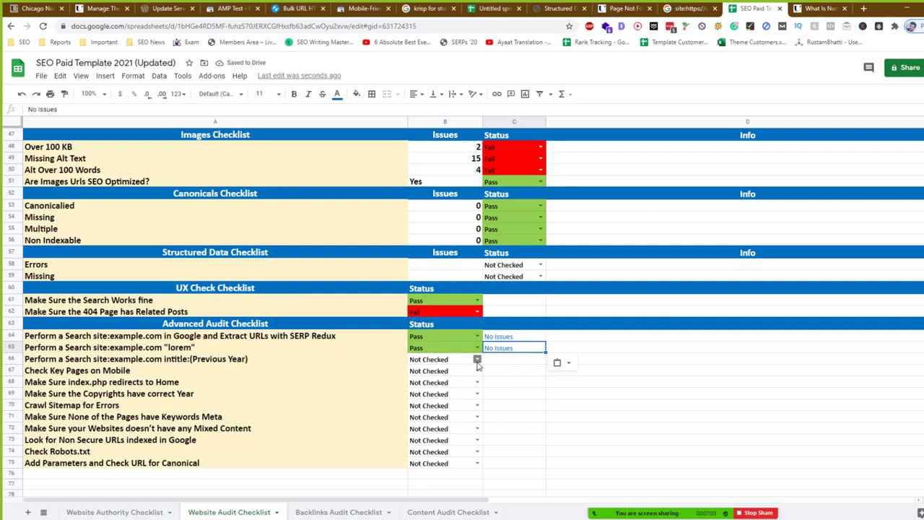
Step: Replace the lorem term in the Google site search with intitle:2020 and run it
{"action": "left_click", "coordinate": [688, 7]}
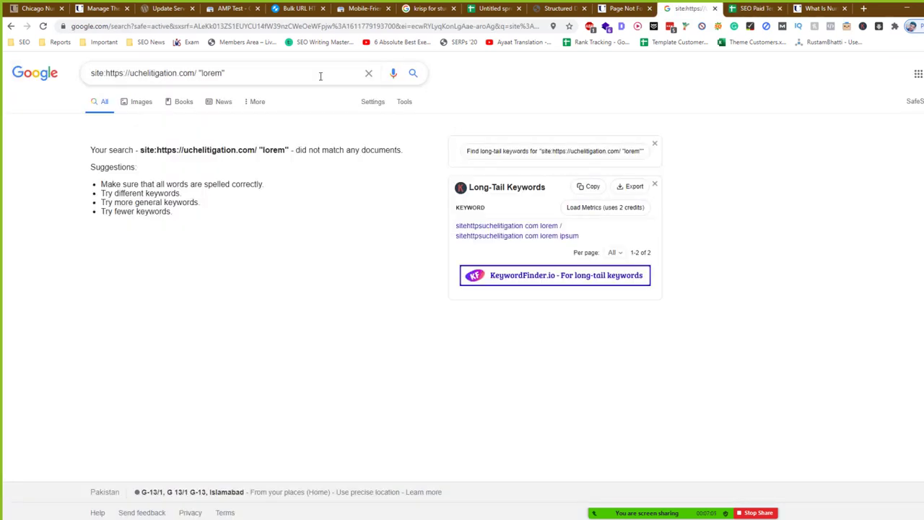
{"action": "left_click_drag", "start_coordinate": [203, 70], "coordinate": [199, 72]}
{"action": "key", "text": "BackSpace"}
{"action": "type", "text": "intitle:2020"}
{"action": "key", "text": "Return"}
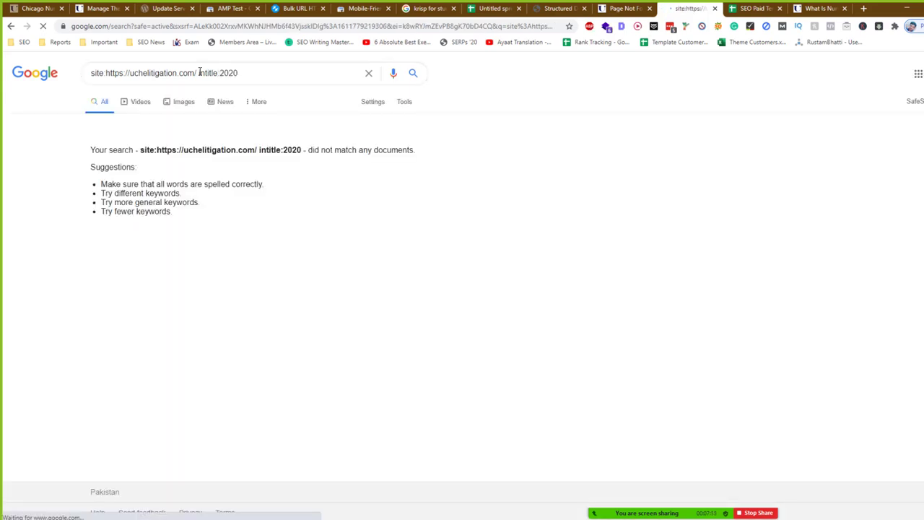
Step: Mark the previous-year title check in B66 as Pass with No Issues in C66
{"action": "key", "text": "ctrl+Tab"}
{"action": "left_click", "coordinate": [477, 359]}
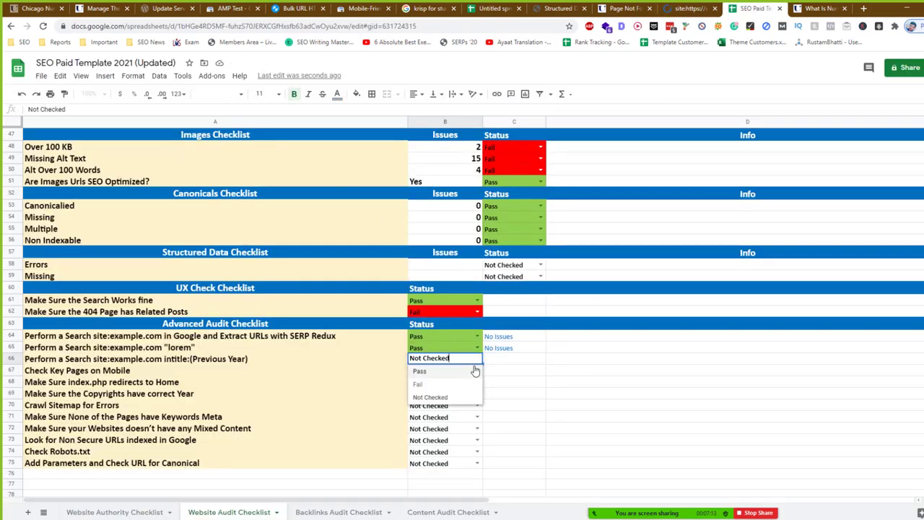
{"action": "left_click", "coordinate": [426, 372]}
{"action": "left_click", "coordinate": [506, 349]}
{"action": "key", "text": "ctrl+c"}
{"action": "left_click", "coordinate": [506, 362]}
{"action": "key", "text": "ctrl+v"}
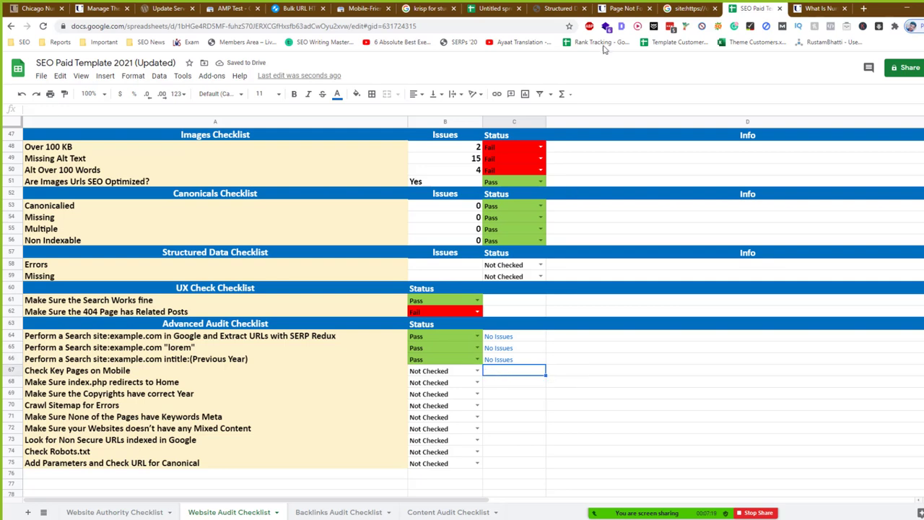
{"action": "left_click", "coordinate": [688, 8]}
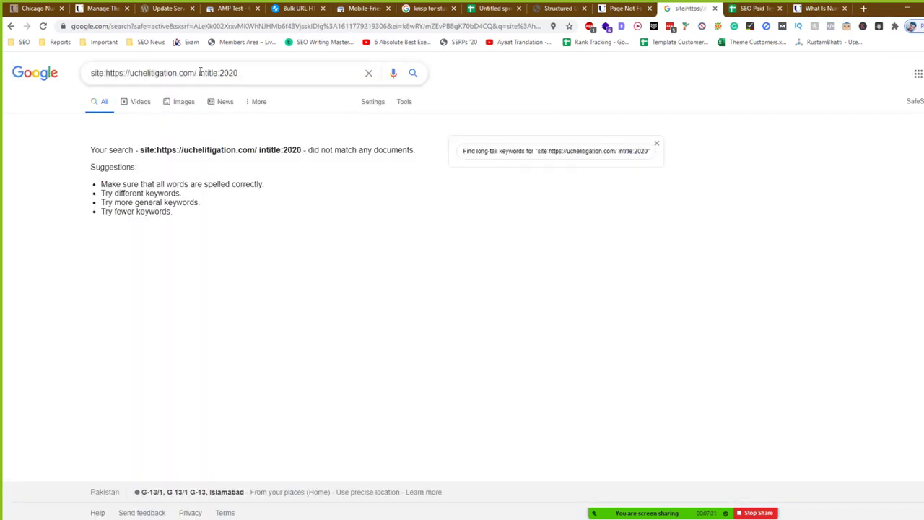
{"action": "left_click_drag", "start_coordinate": [197, 73], "coordinate": [303, 90]}
{"action": "key", "text": "BackSpace"}
{"action": "key", "text": "Return"}
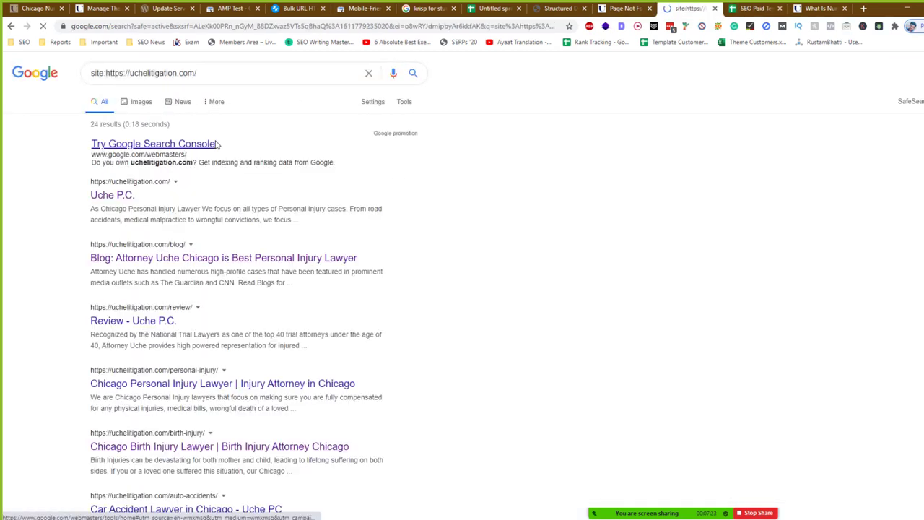
Step: Go from the uchelitigation.com result through Attorney Biography to Car Accidents, then inspect that page
{"action": "left_click", "coordinate": [126, 197]}
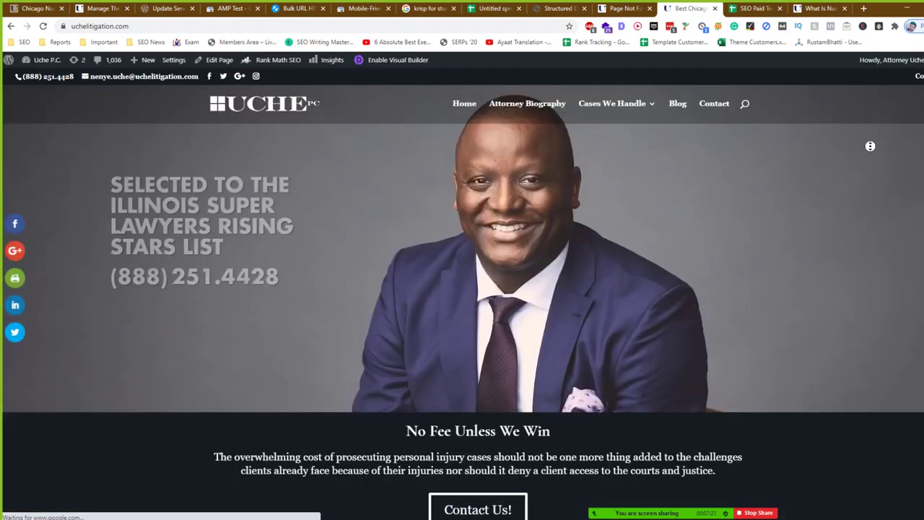
{"action": "scroll", "coordinate": [720, 301], "scroll_direction": "down", "scroll_amount": 15}
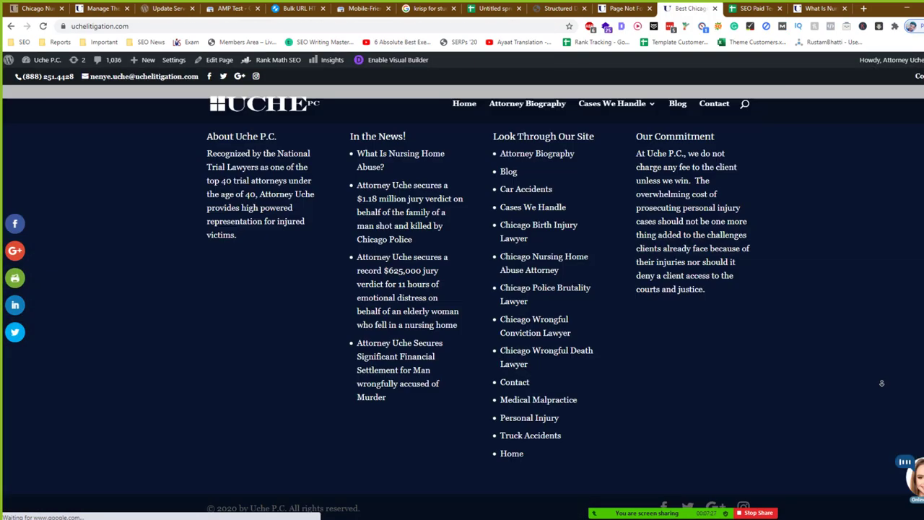
{"action": "left_click", "coordinate": [551, 154]}
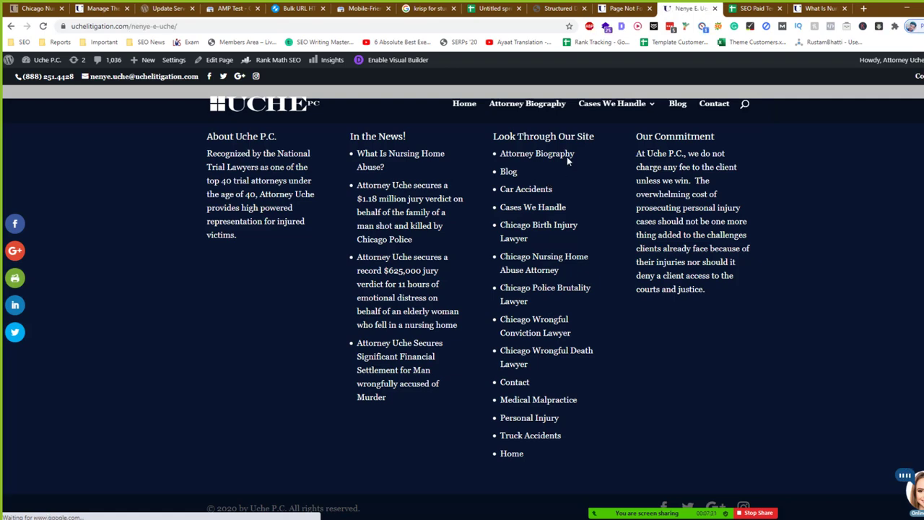
{"action": "scroll", "coordinate": [567, 156], "scroll_direction": "down", "scroll_amount": 15}
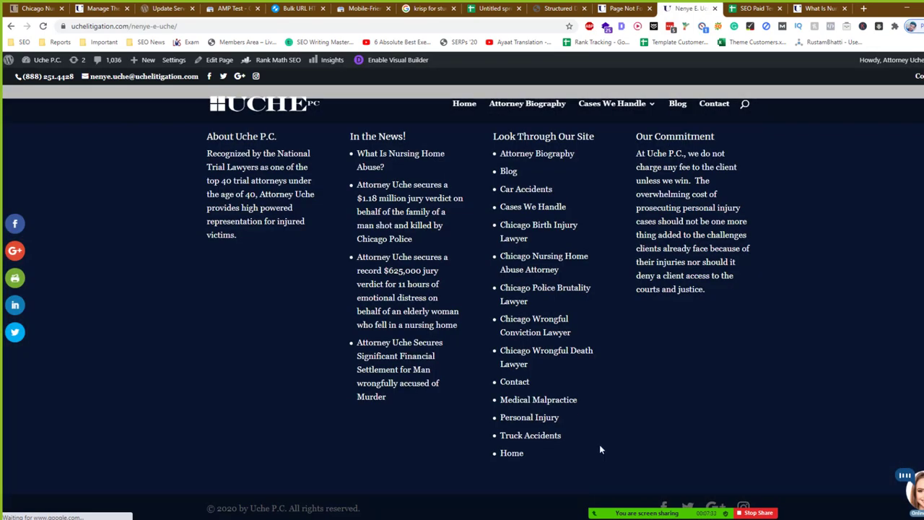
{"action": "left_click", "coordinate": [537, 193]}
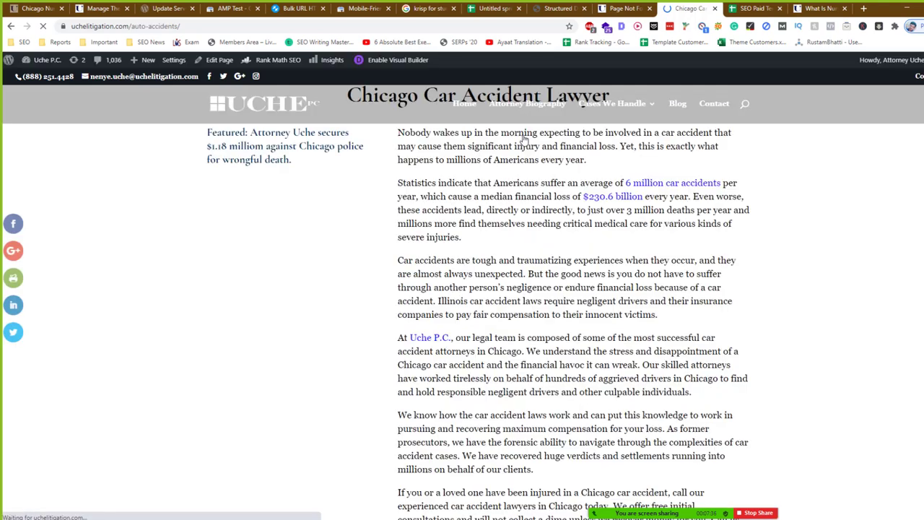
{"action": "right_click", "coordinate": [525, 139]}
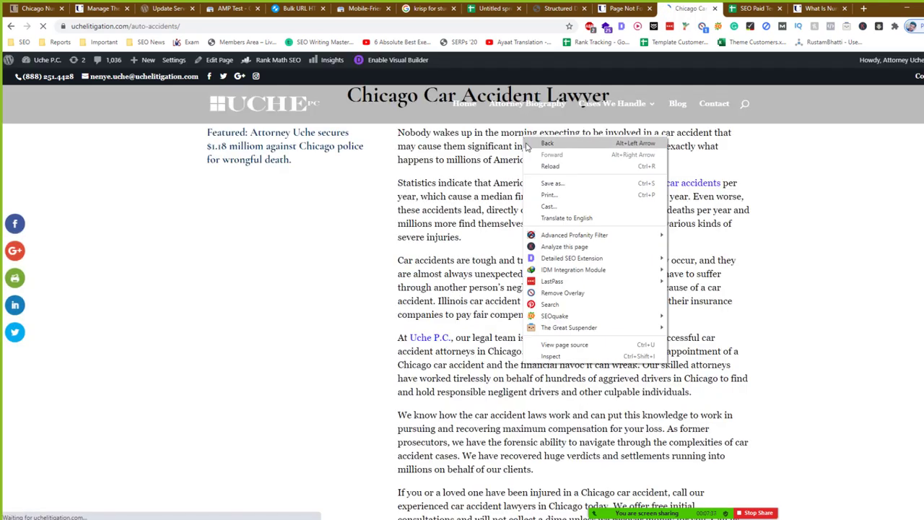
{"action": "left_click", "coordinate": [571, 353]}
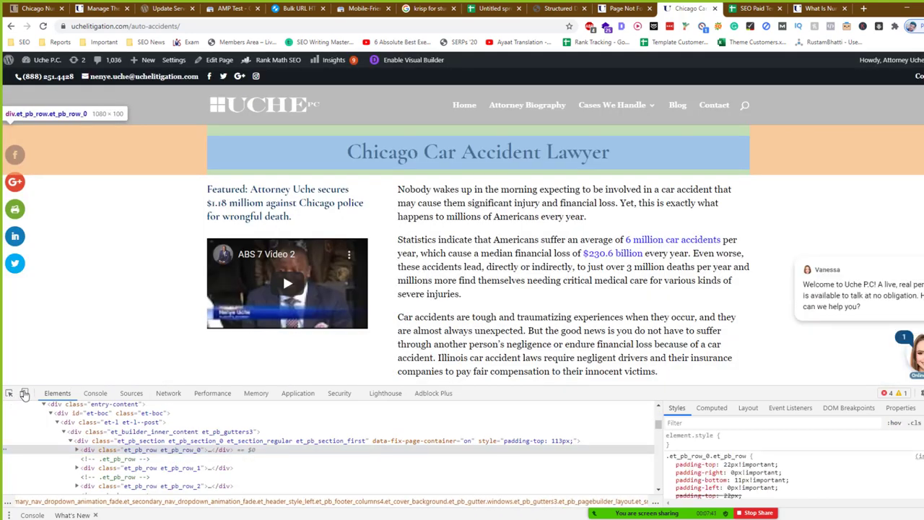
Step: Switch to a 476×768 mobile preview and scroll through the car accident page
{"action": "left_click", "coordinate": [22, 394]}
{"action": "left_click_drag", "start_coordinate": [483, 385], "coordinate": [483, 480]}
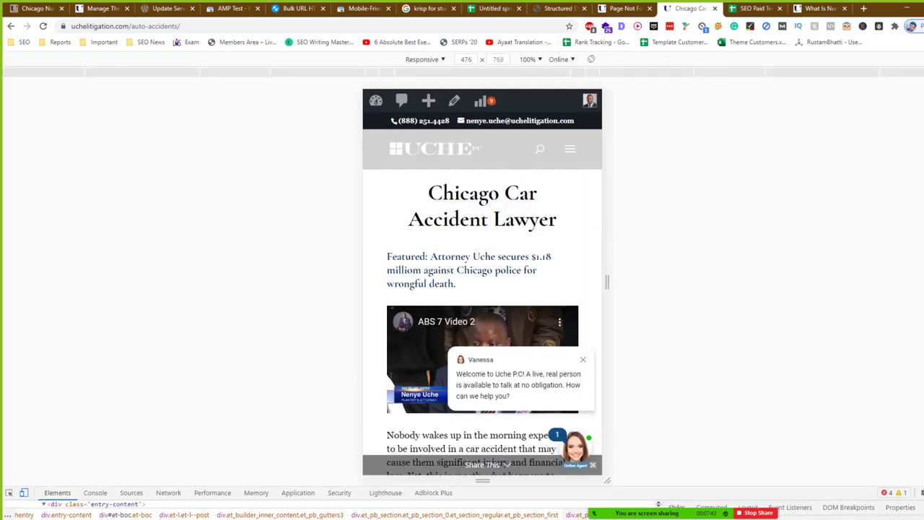
{"action": "scroll", "coordinate": [509, 241], "scroll_direction": "down", "scroll_amount": 15}
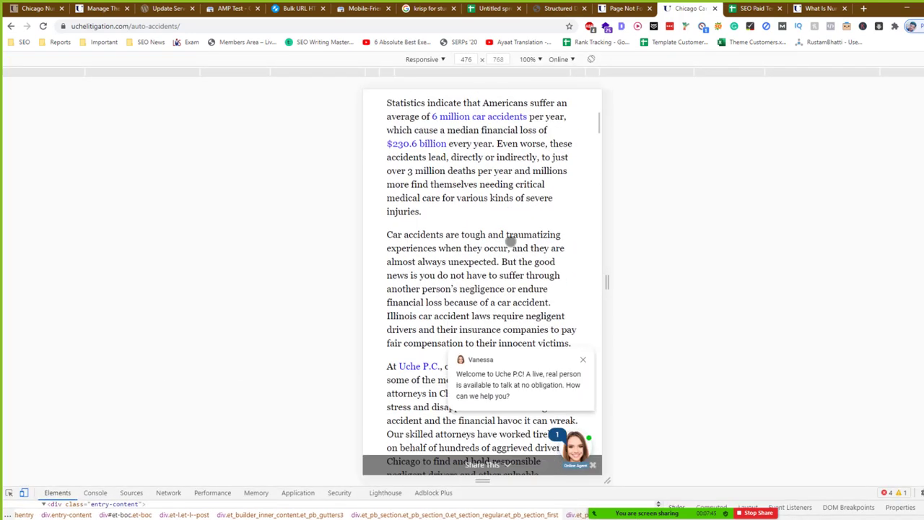
{"action": "scroll", "coordinate": [510, 241], "scroll_direction": "down", "scroll_amount": 15}
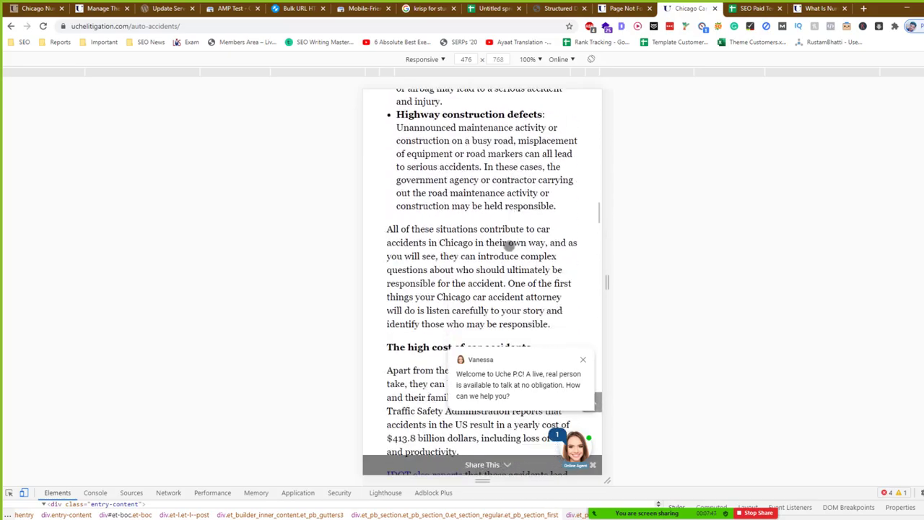
{"action": "scroll", "coordinate": [506, 257], "scroll_direction": "down", "scroll_amount": 15}
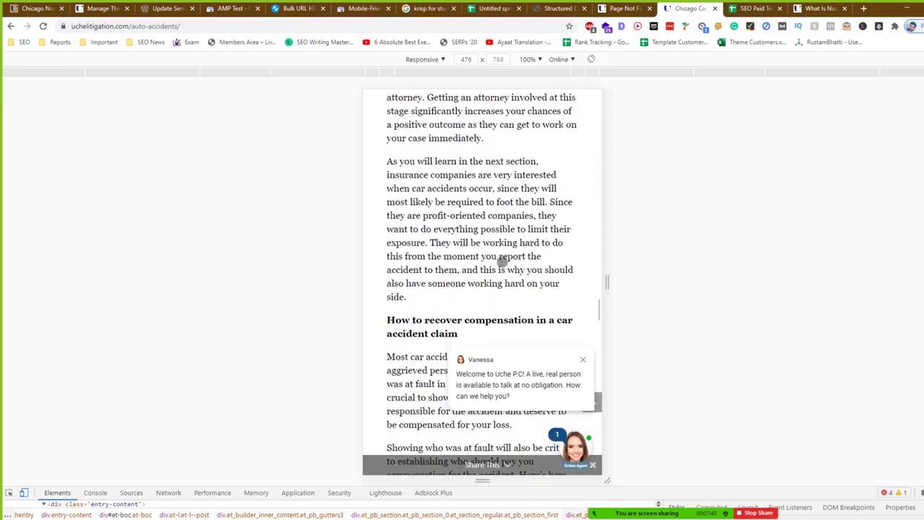
{"action": "scroll", "coordinate": [501, 266], "scroll_direction": "down", "scroll_amount": 15}
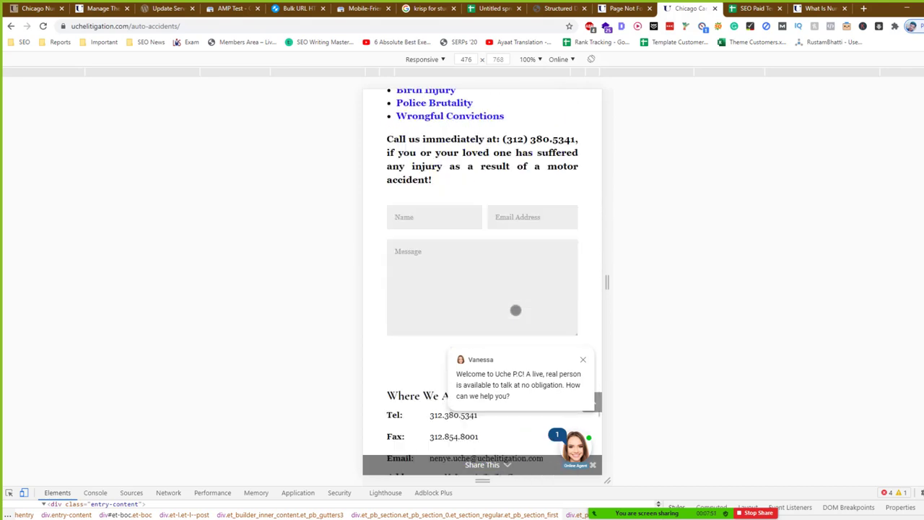
{"action": "scroll", "coordinate": [515, 308], "scroll_direction": "down", "scroll_amount": 10}
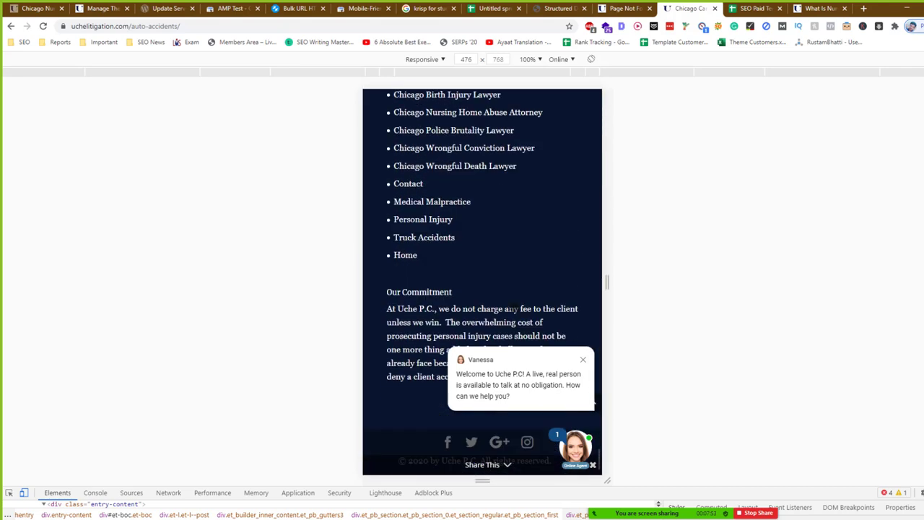
{"action": "scroll", "coordinate": [515, 308], "scroll_direction": "up", "scroll_amount": 3}
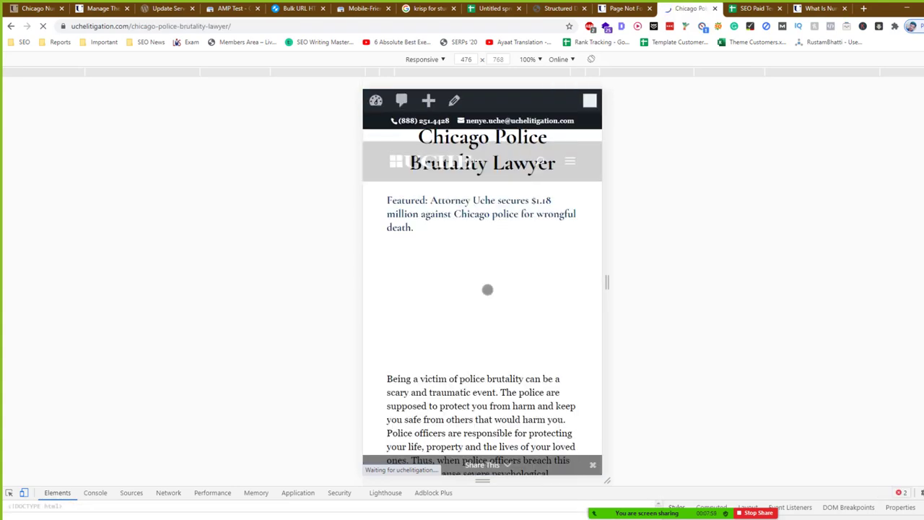
Step: Scroll the Police Brutality Lawyer page in mobile view, then bring up the Untitled spreadsheet tab
{"action": "scroll", "coordinate": [488, 290], "scroll_direction": "down", "scroll_amount": 15}
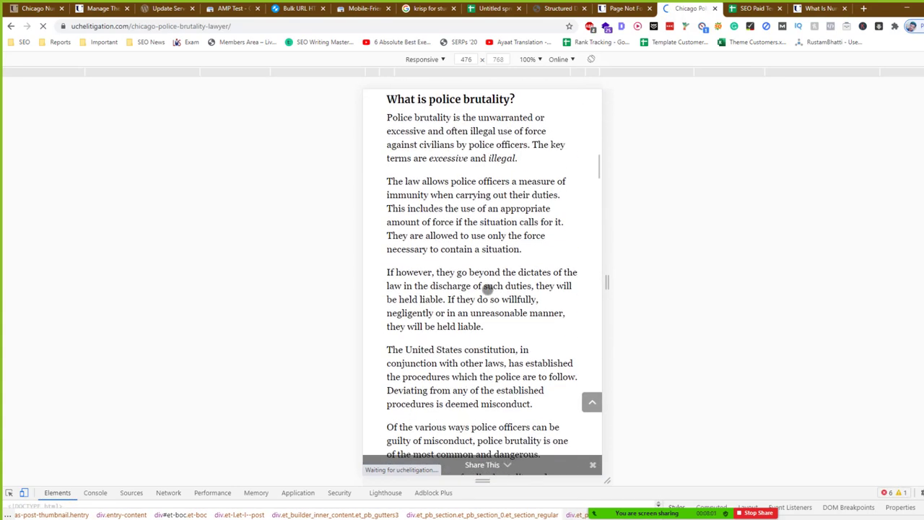
{"action": "scroll", "coordinate": [488, 290], "scroll_direction": "down", "scroll_amount": 15}
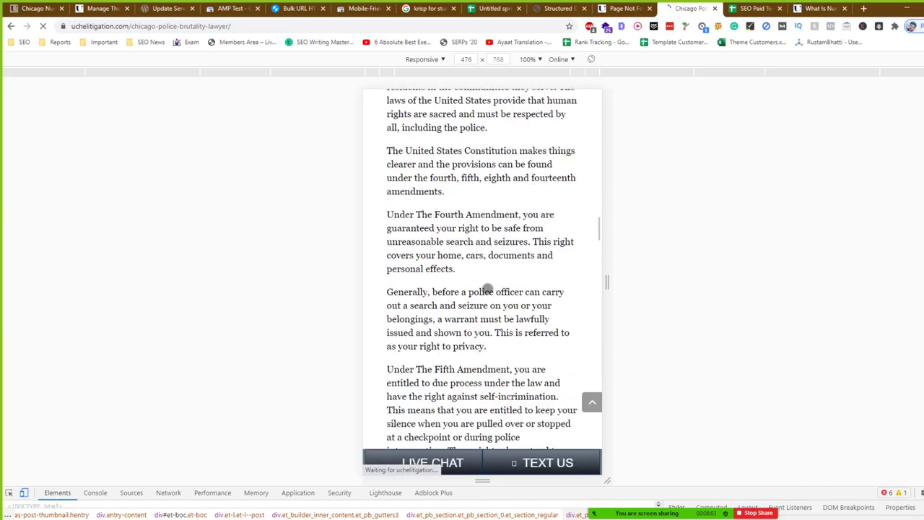
{"action": "scroll", "coordinate": [488, 290], "scroll_direction": "down", "scroll_amount": 20}
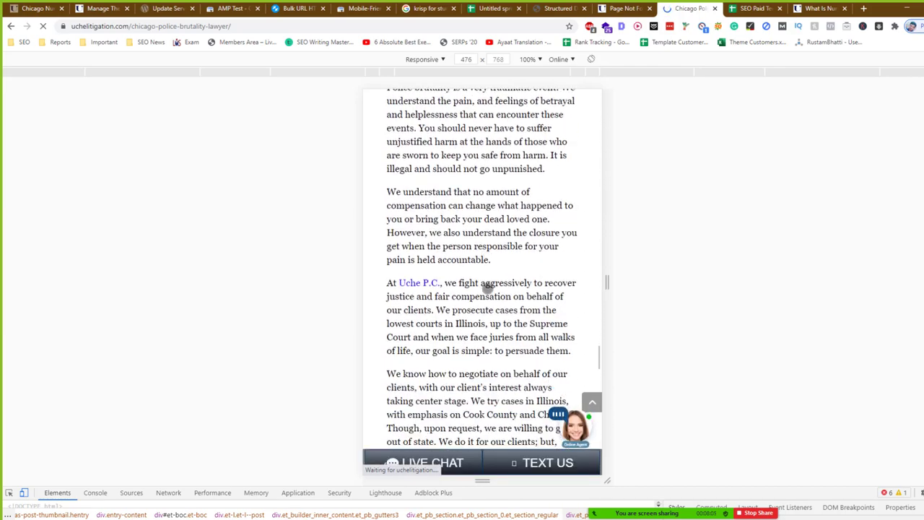
{"action": "scroll", "coordinate": [487, 289], "scroll_direction": "down", "scroll_amount": 9}
{"action": "scroll", "coordinate": [487, 289], "scroll_direction": "up", "scroll_amount": 4}
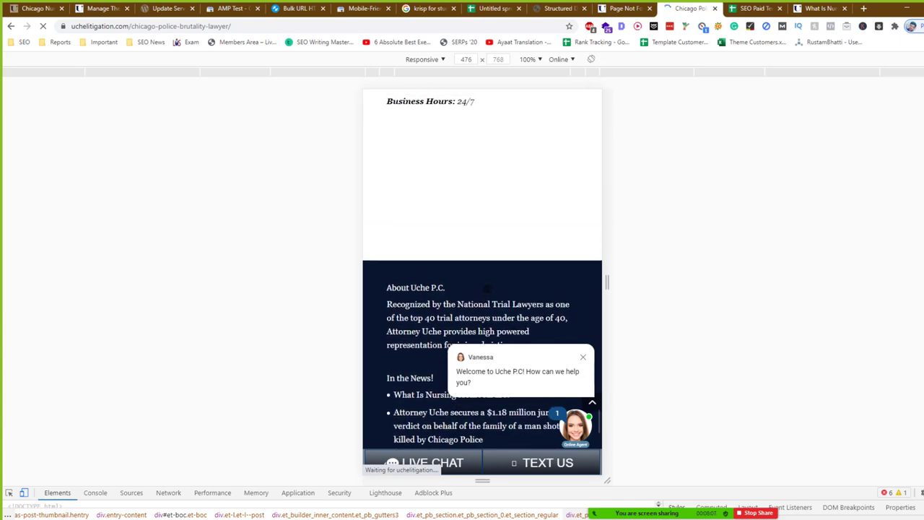
{"action": "scroll", "coordinate": [488, 289], "scroll_direction": "down", "scroll_amount": 1}
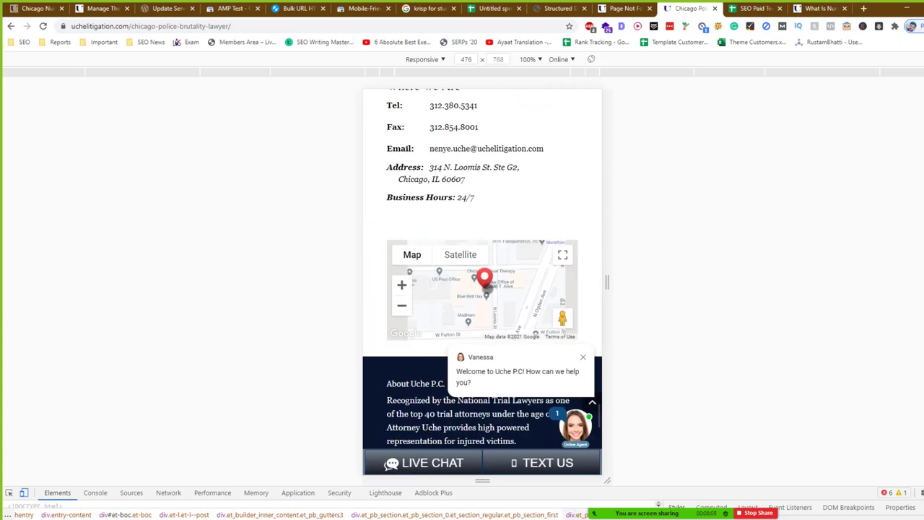
{"action": "scroll", "coordinate": [476, 294], "scroll_direction": "down", "scroll_amount": 10}
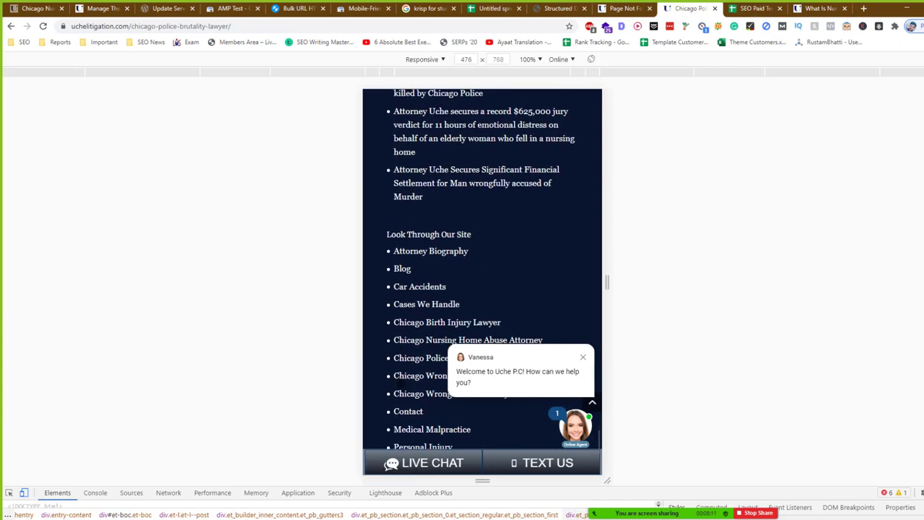
{"action": "scroll", "coordinate": [401, 376], "scroll_direction": "down", "scroll_amount": 1}
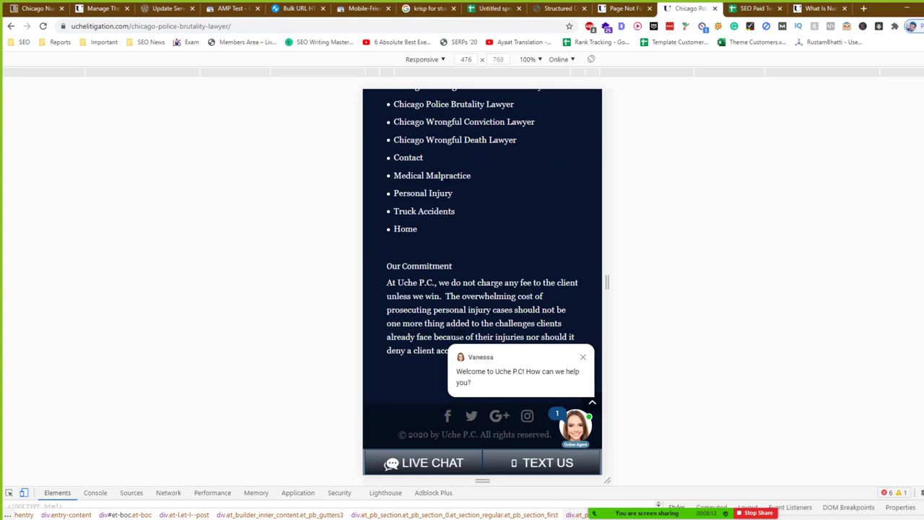
{"action": "left_click", "coordinate": [628, 8]}
{"action": "left_click", "coordinate": [669, 8]}
{"action": "left_click_drag", "start_coordinate": [499, 7], "coordinate": [628, 7]}
Step: Set B67 (Check Key Pages on Mobile) to Pass and paste No Issues into C67
{"action": "left_click", "coordinate": [751, 6]}
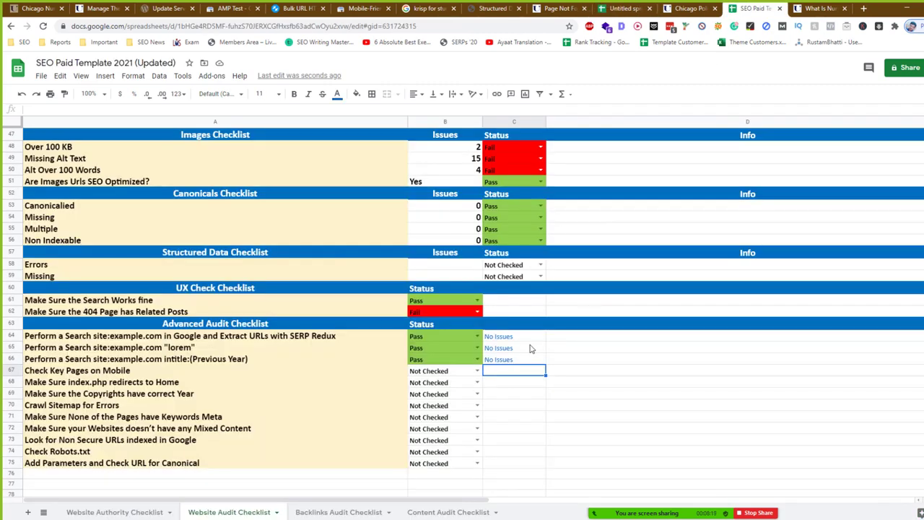
{"action": "left_click", "coordinate": [477, 372]}
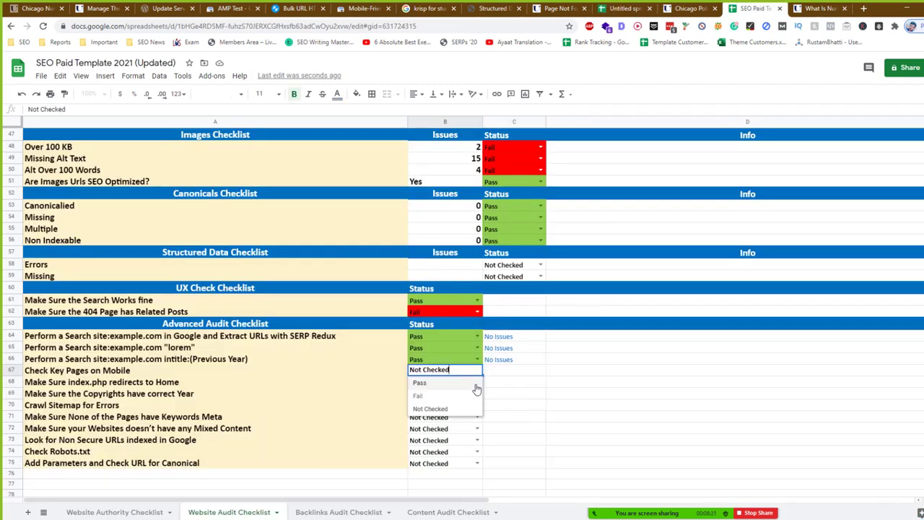
{"action": "left_click", "coordinate": [477, 383]}
{"action": "left_click", "coordinate": [502, 371]}
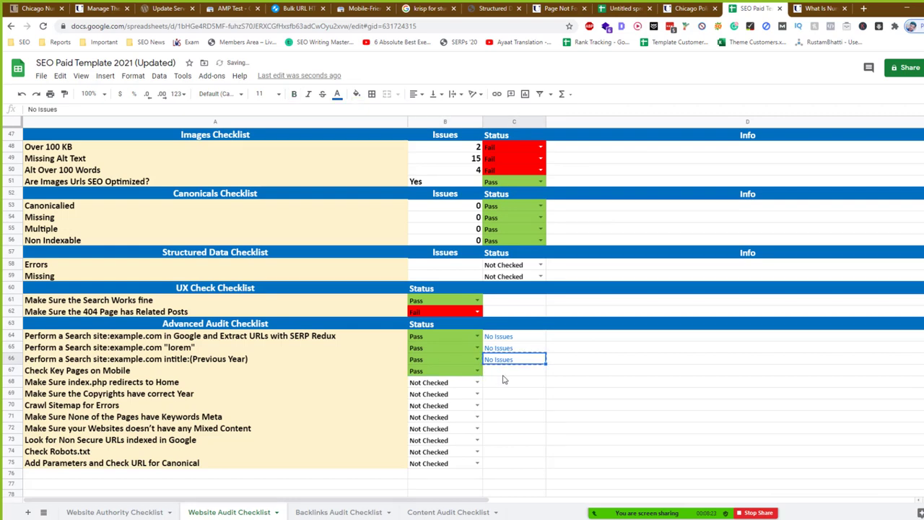
{"action": "type", "text": "No Issues"}
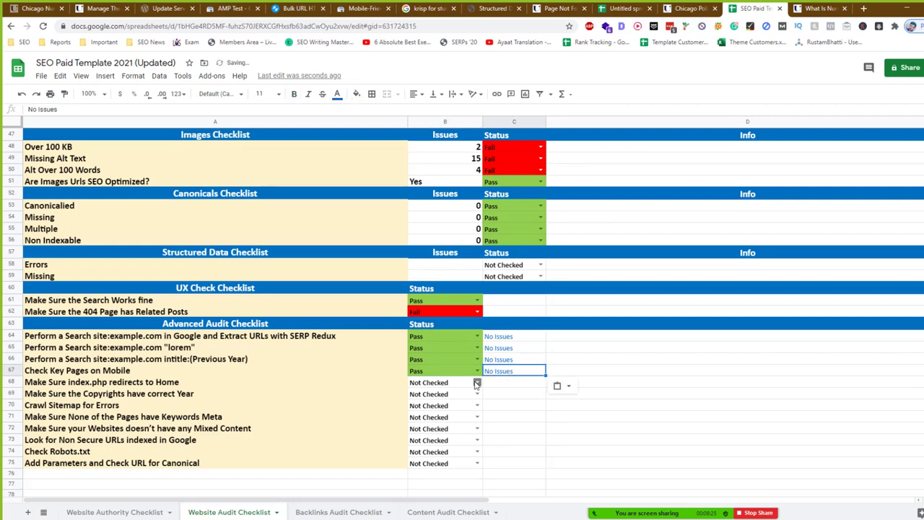
Step: Close DevTools and test the site's /index.php and /home/ addresses
{"action": "left_click", "coordinate": [690, 8]}
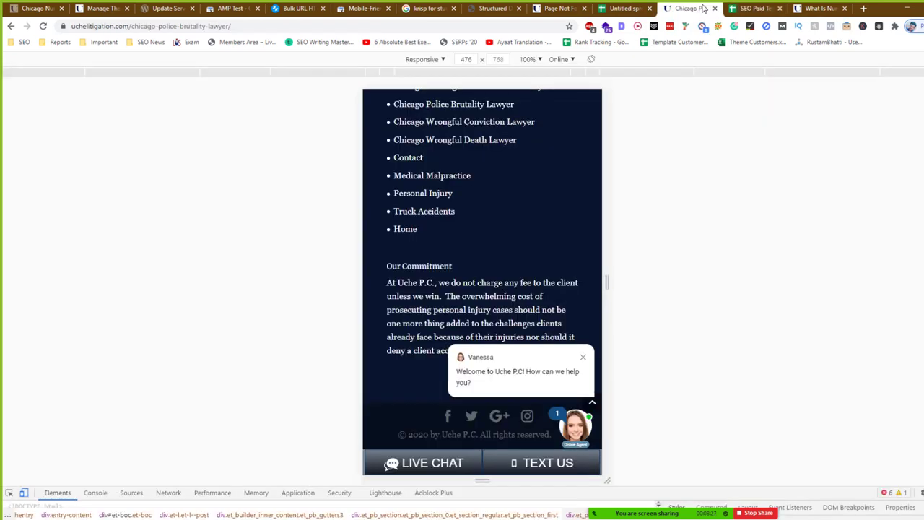
{"action": "key", "text": "F12"}
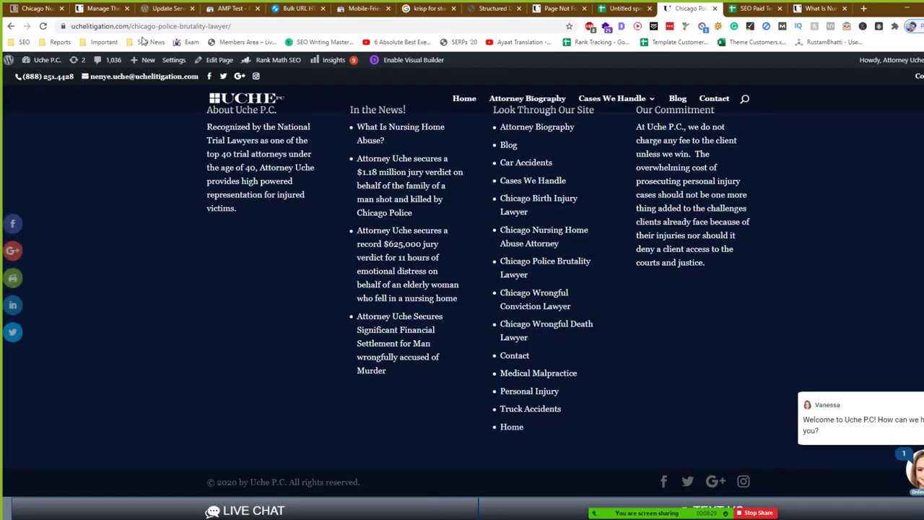
{"action": "left_click_drag", "start_coordinate": [132, 27], "coordinate": [428, 28]}
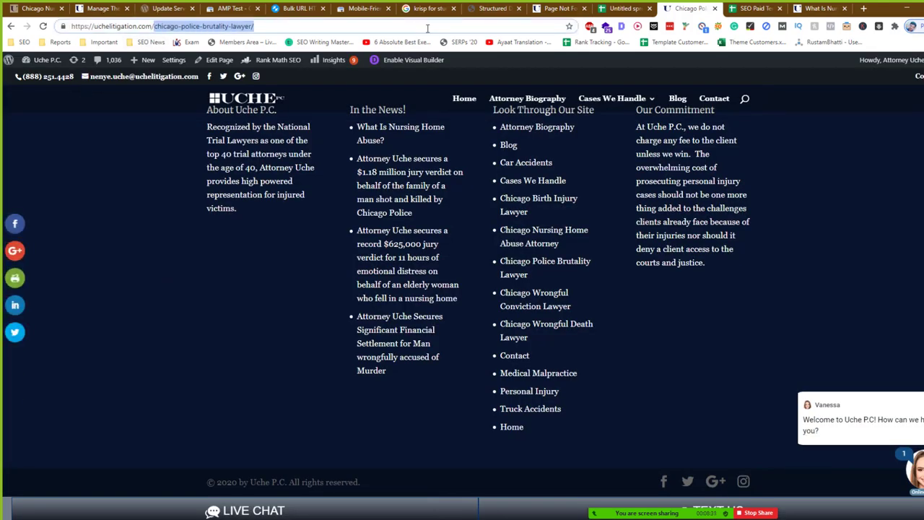
{"action": "type", "text": "index.php"}
{"action": "key", "text": "Return"}
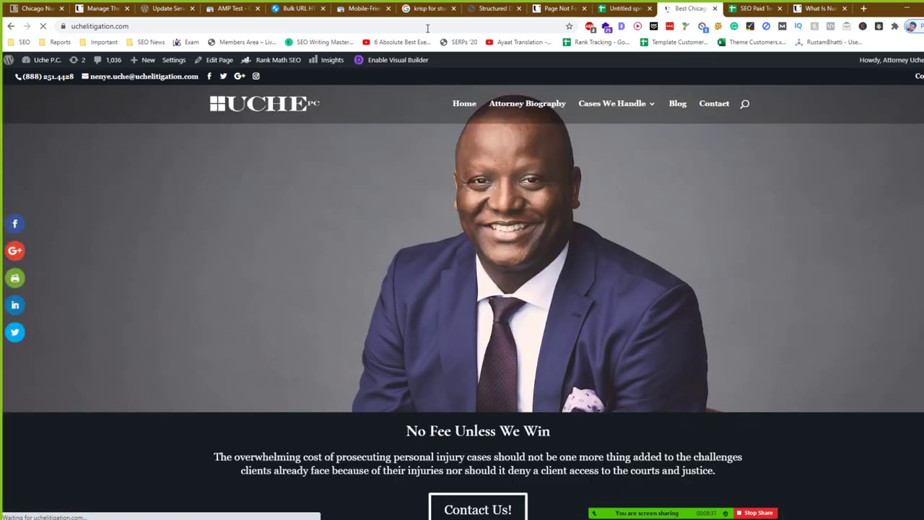
{"action": "left_click", "coordinate": [439, 26]}
{"action": "left_click", "coordinate": [441, 26]}
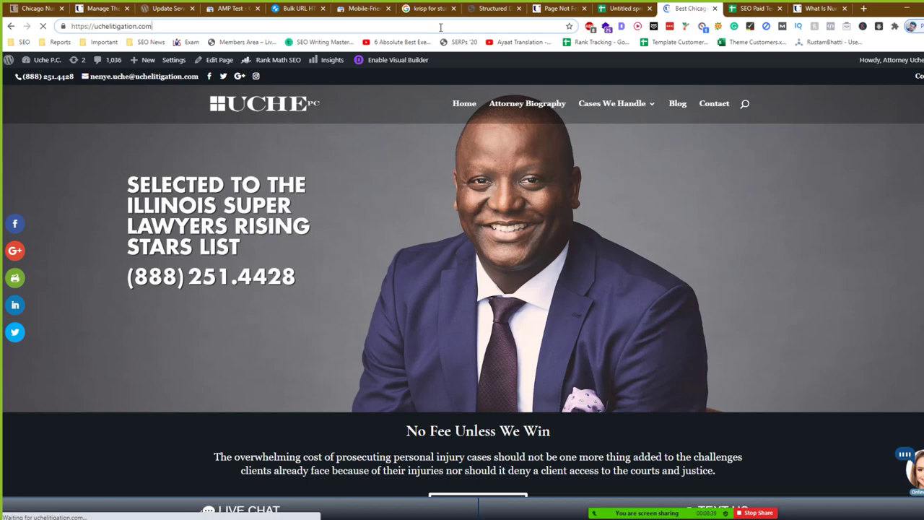
{"action": "type", "text": "/home/"}
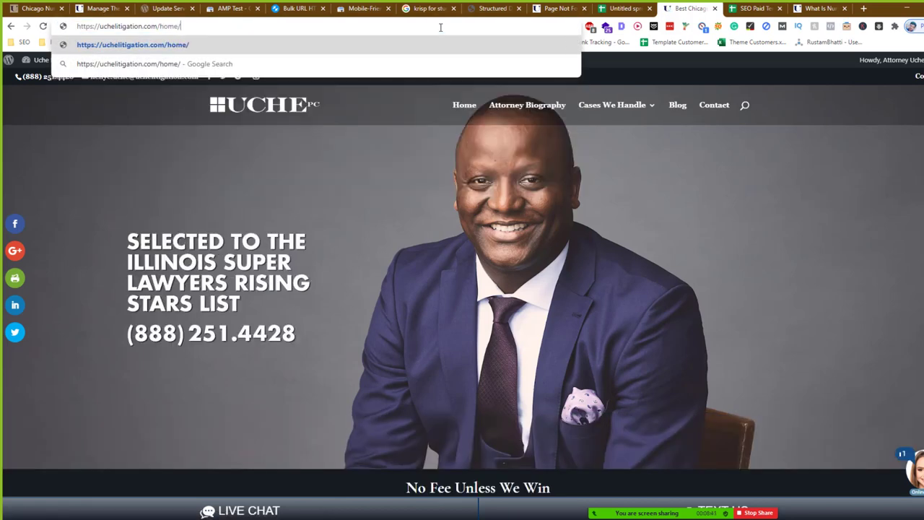
{"action": "key", "text": "Return"}
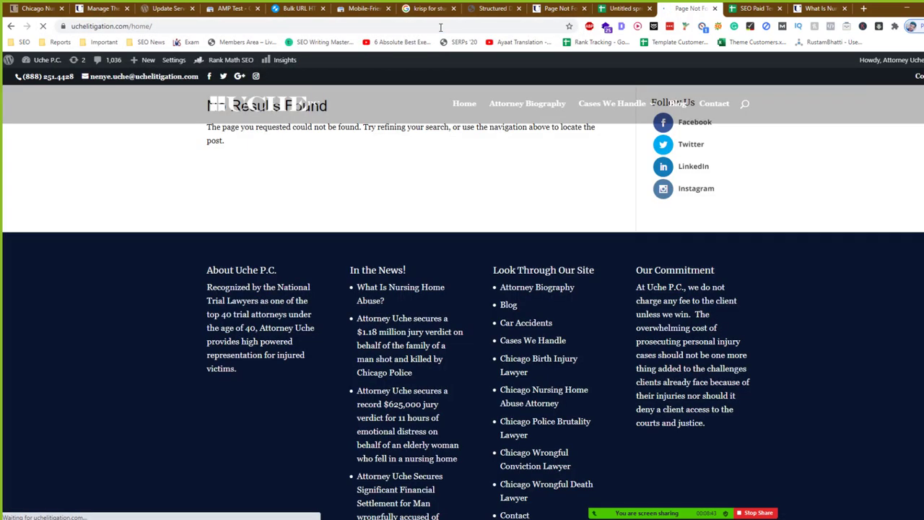
Step: Mark the index.php redirect check Pass in B68 and the copyright-year check Fail in B69
{"action": "key", "text": "ctrl+Tab"}
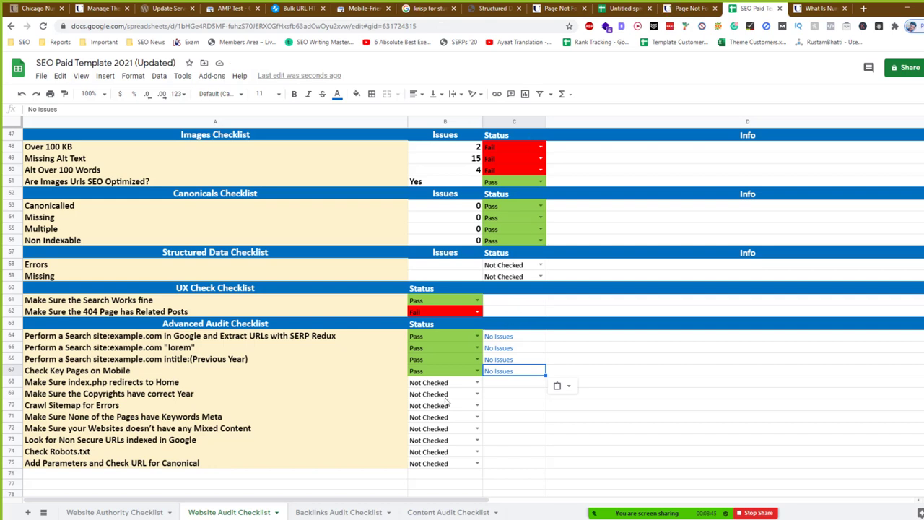
{"action": "left_click", "coordinate": [477, 383]}
{"action": "left_click", "coordinate": [472, 394]}
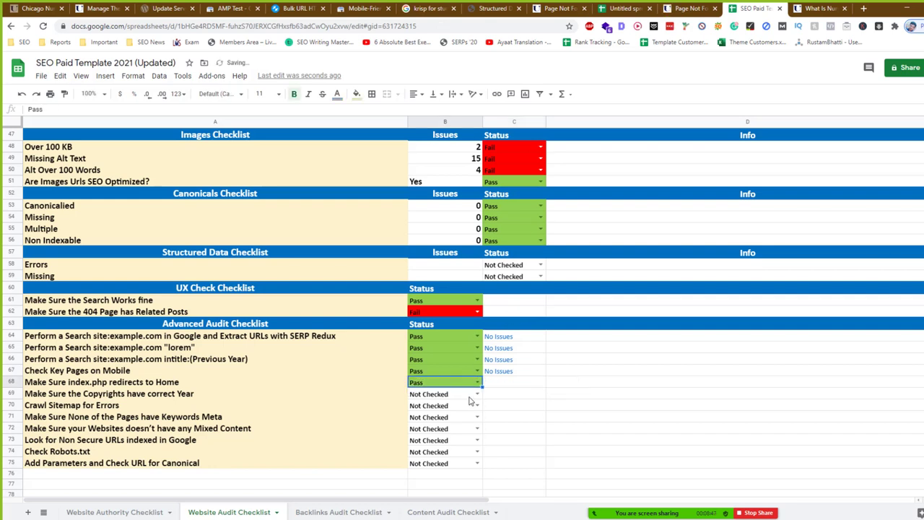
{"action": "left_click", "coordinate": [470, 398]}
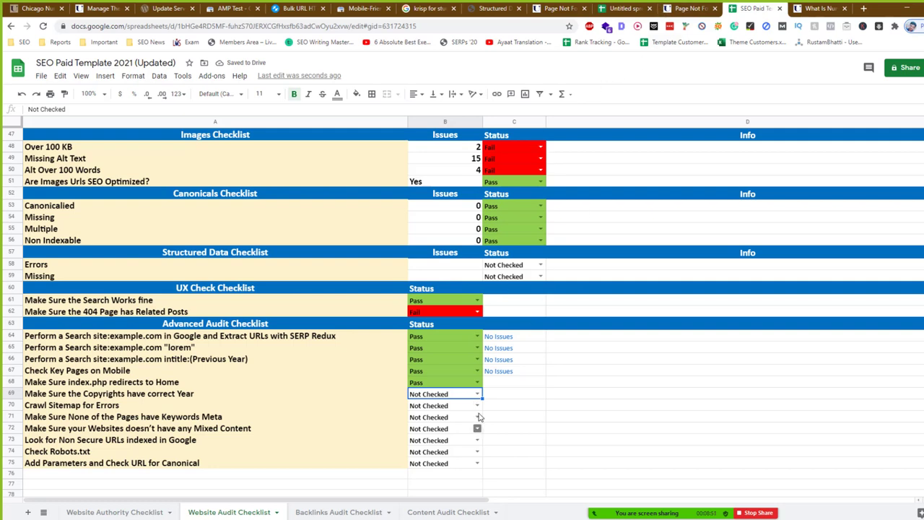
{"action": "left_click", "coordinate": [476, 394]}
{"action": "left_click", "coordinate": [470, 419]}
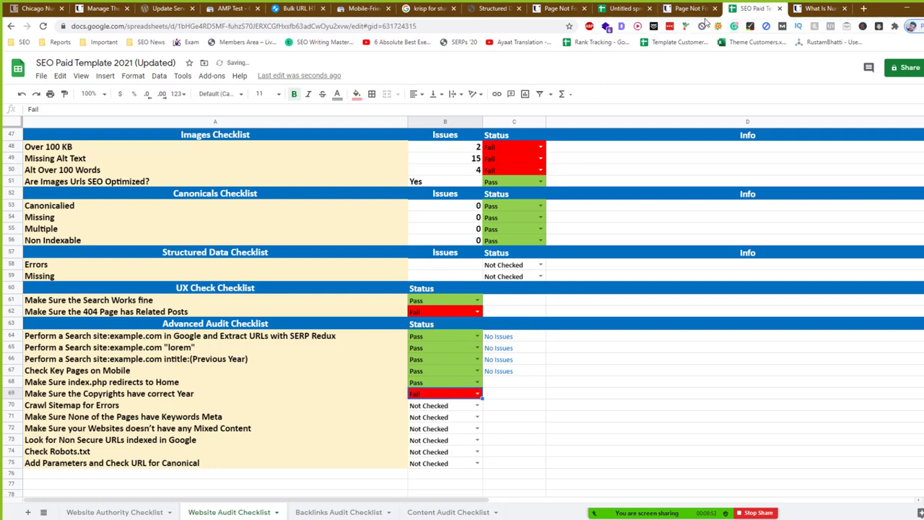
Step: Recheck the site footer's copyright year, then select the Crawl Sitemap for Errors status
{"action": "left_click", "coordinate": [686, 9]}
{"action": "scroll", "coordinate": [448, 367], "scroll_direction": "down", "scroll_amount": 10}
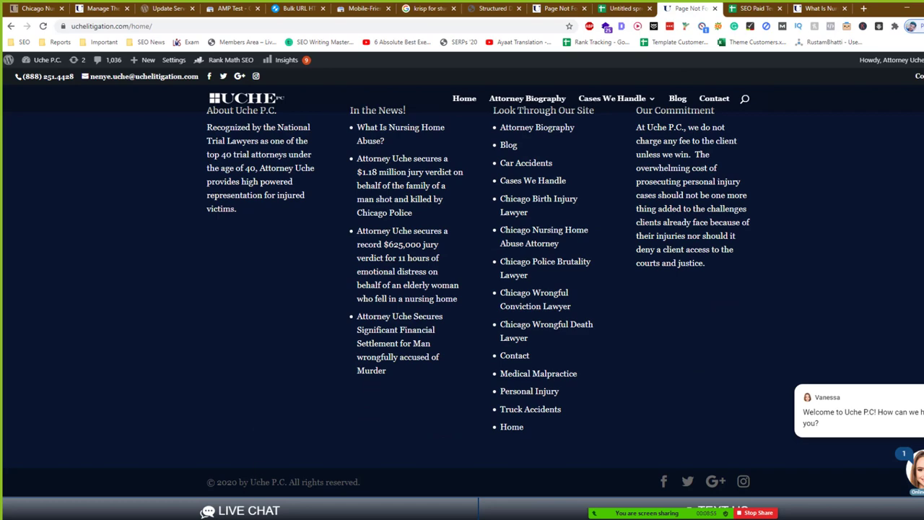
{"action": "key", "text": "ctrl+Tab"}
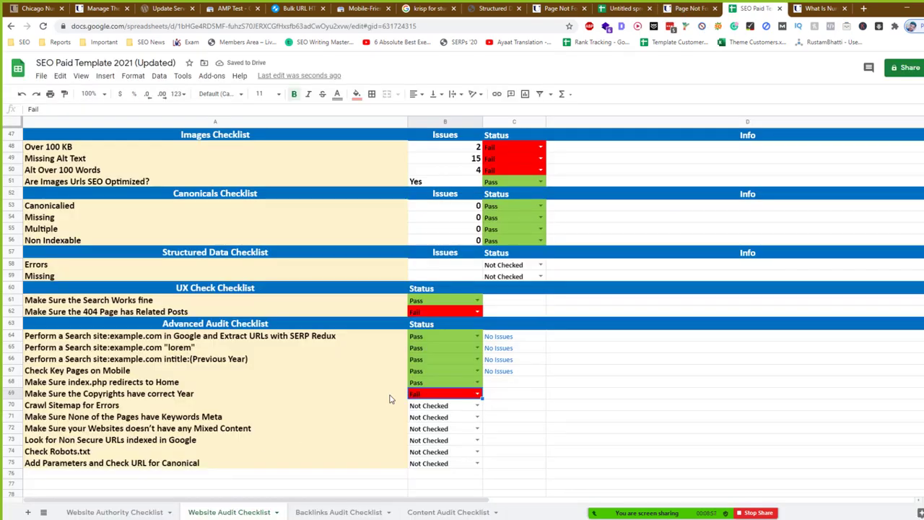
{"action": "left_click", "coordinate": [453, 410]}
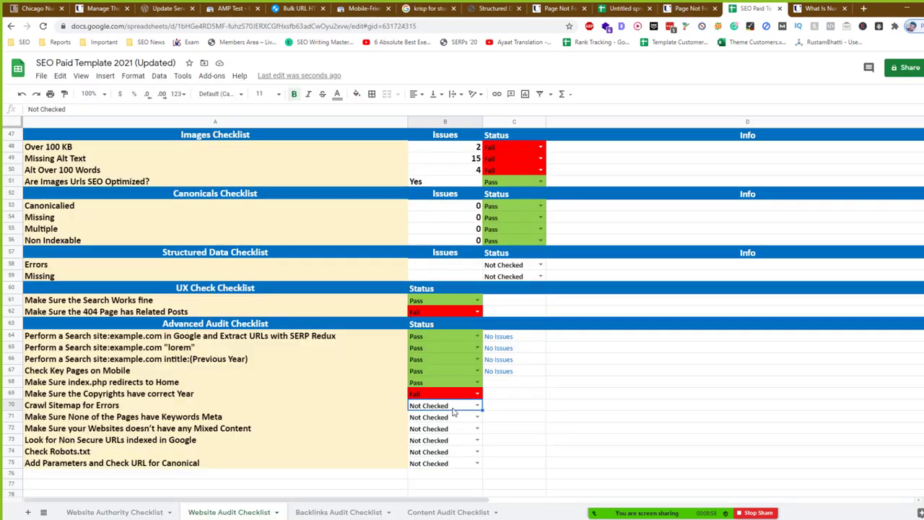
Step: Load the site's sitemap.xml and open post-sitemap.xml
{"action": "left_click", "coordinate": [686, 8]}
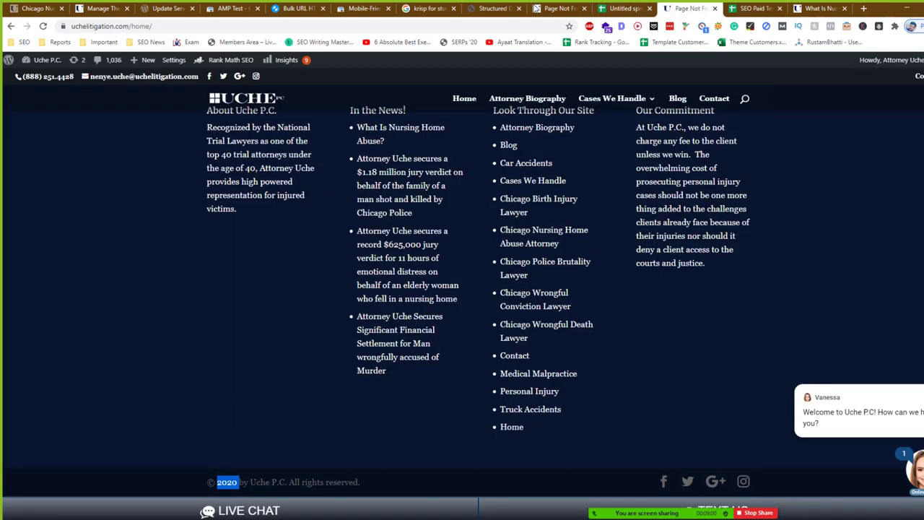
{"action": "left_click", "coordinate": [308, 26]}
{"action": "left_click", "coordinate": [166, 25]}
{"action": "key", "text": "BackSpace"}
{"action": "key", "text": "BackSpace"}
{"action": "key", "text": "BackSpace"}
{"action": "key", "text": "BackSpace"}
{"action": "key", "text": "BackSpace"}
{"action": "type", "text": "s://"}
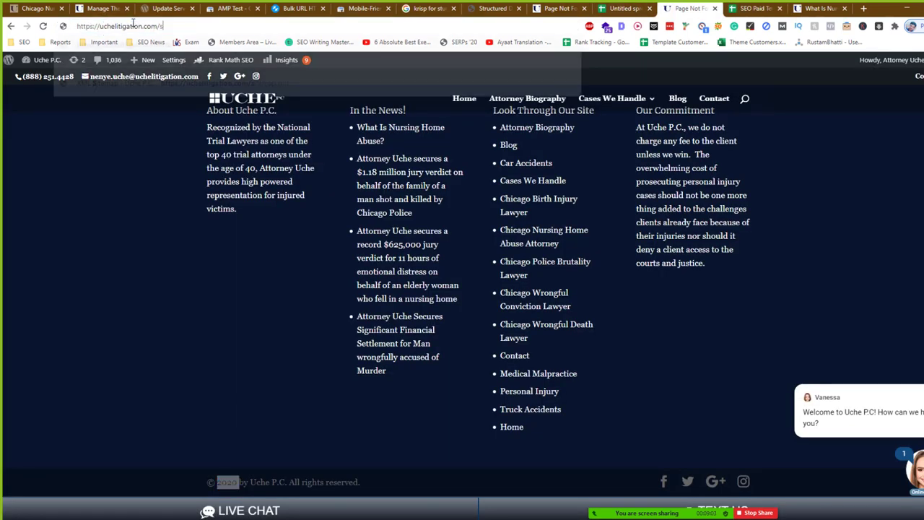
{"action": "type", "text": "itemap.x"}
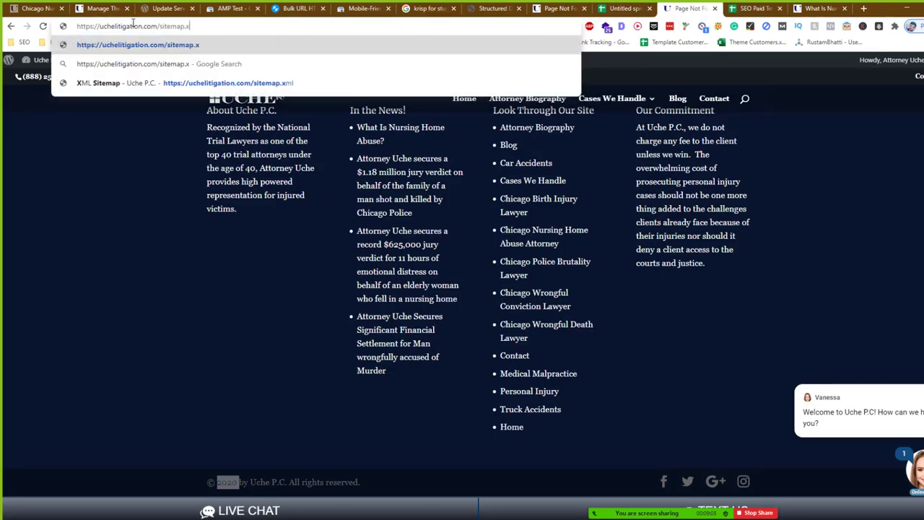
{"action": "type", "text": "ml"}
{"action": "key", "text": "Return"}
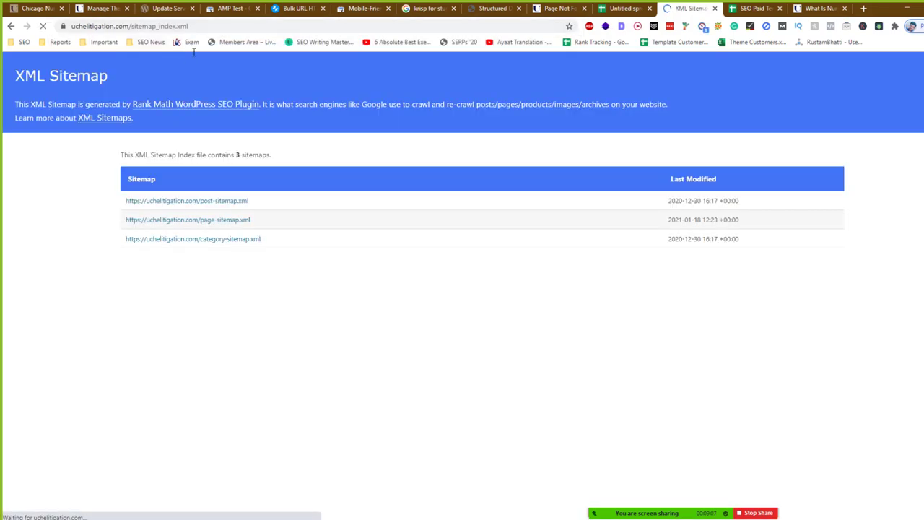
{"action": "left_click", "coordinate": [200, 203]}
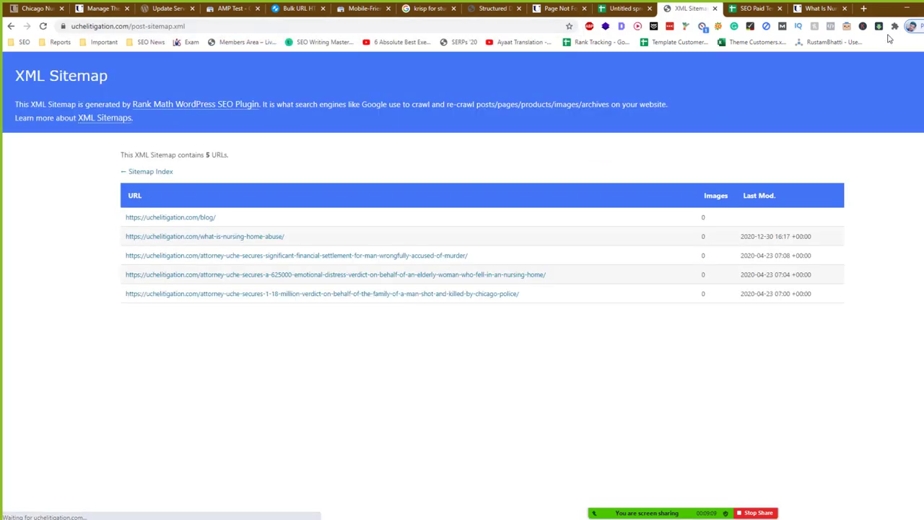
Step: Run Check My Links on the post sitemap (9 valid, 0 invalid) and return to the sheet
{"action": "left_click", "coordinate": [895, 27]}
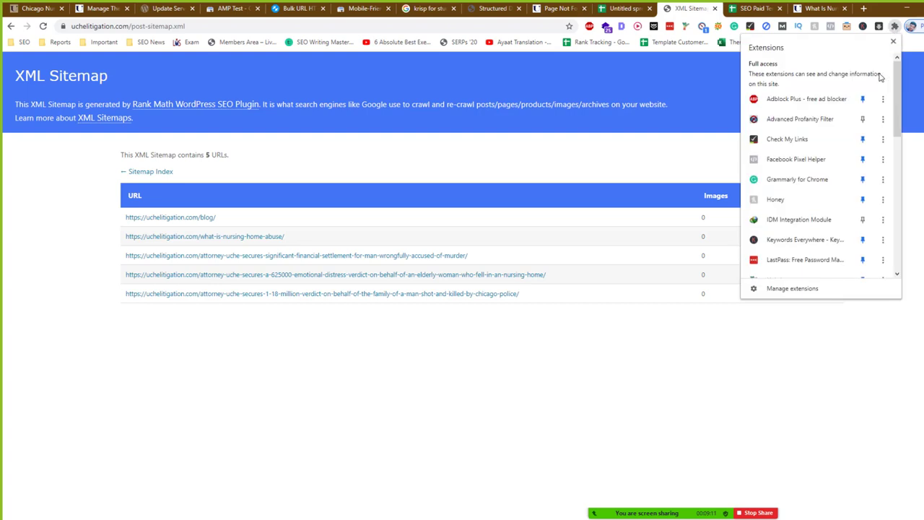
{"action": "scroll", "coordinate": [871, 131], "scroll_direction": "down", "scroll_amount": 2}
{"action": "scroll", "coordinate": [871, 123], "scroll_direction": "up", "scroll_amount": 1}
{"action": "left_click", "coordinate": [919, 95]}
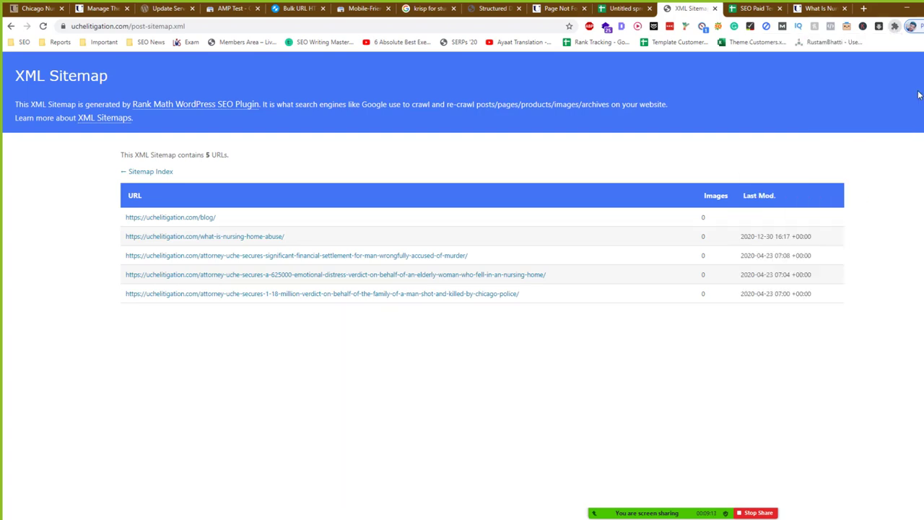
{"action": "left_click", "coordinate": [751, 27]}
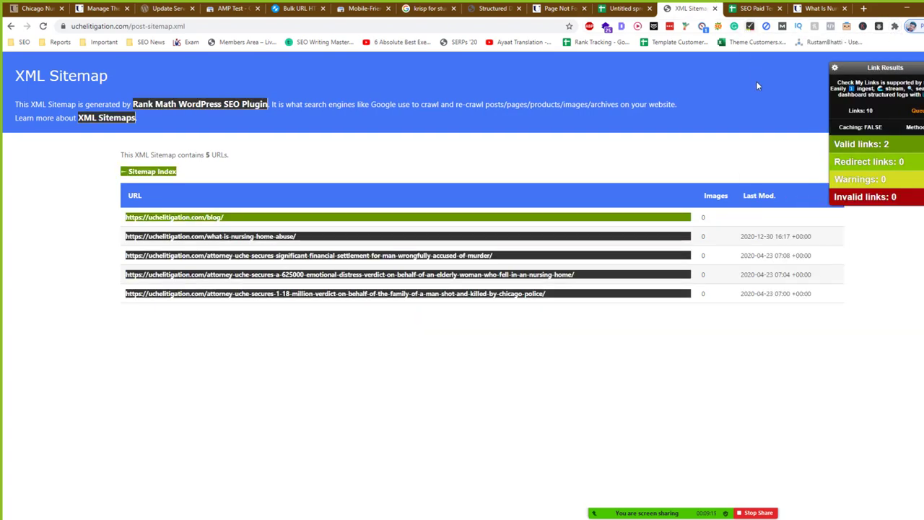
{"action": "left_click", "coordinate": [753, 10]}
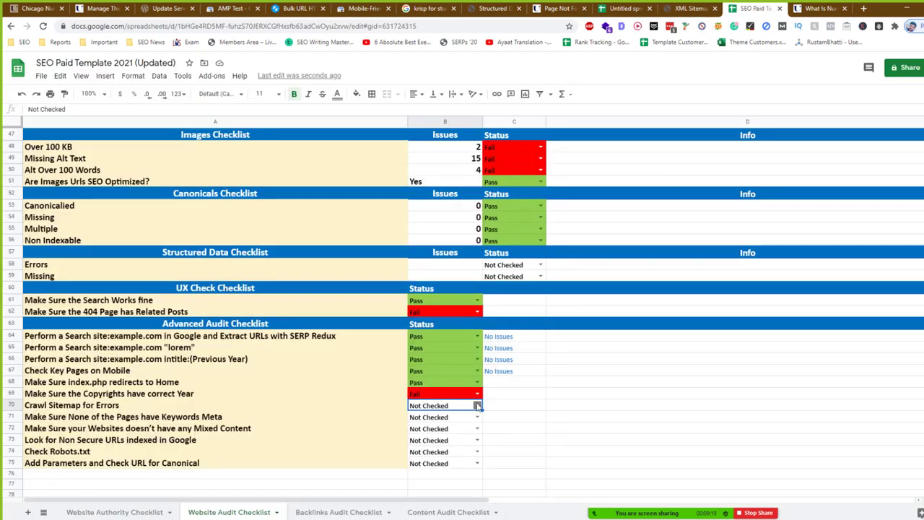
Step: Mark Crawl Sitemap for Errors Pass and paste No Issues beside the sitemap and index.php checks
{"action": "left_click", "coordinate": [478, 406]}
{"action": "left_click", "coordinate": [477, 418]}
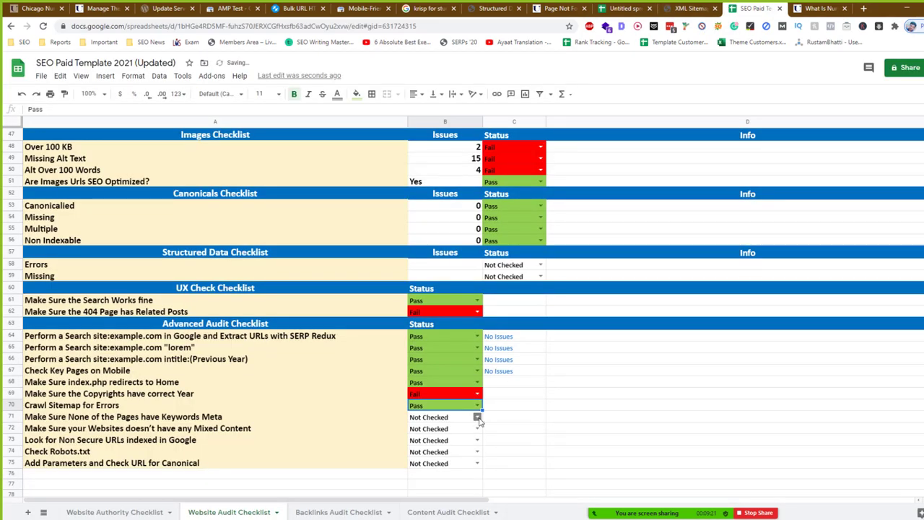
{"action": "left_click", "coordinate": [503, 373]}
{"action": "key", "text": "ctrl+c"}
{"action": "left_click", "coordinate": [495, 406]}
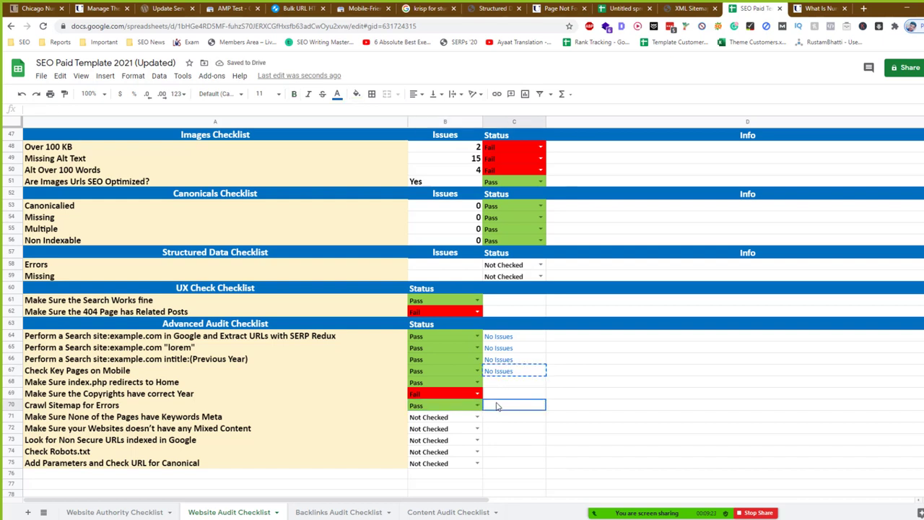
{"action": "key", "text": "ctrl+v"}
{"action": "left_click", "coordinate": [494, 384]}
{"action": "key", "text": "ctrl+v"}
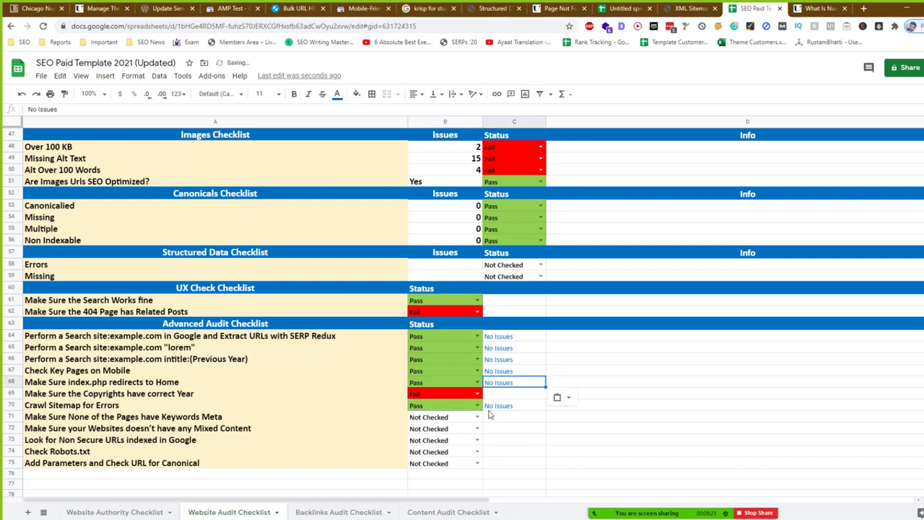
Step: Select the keywords-meta status in row 71 and bring up the Screaming Frog crawl
{"action": "left_click", "coordinate": [488, 405]}
{"action": "left_click", "coordinate": [477, 417]}
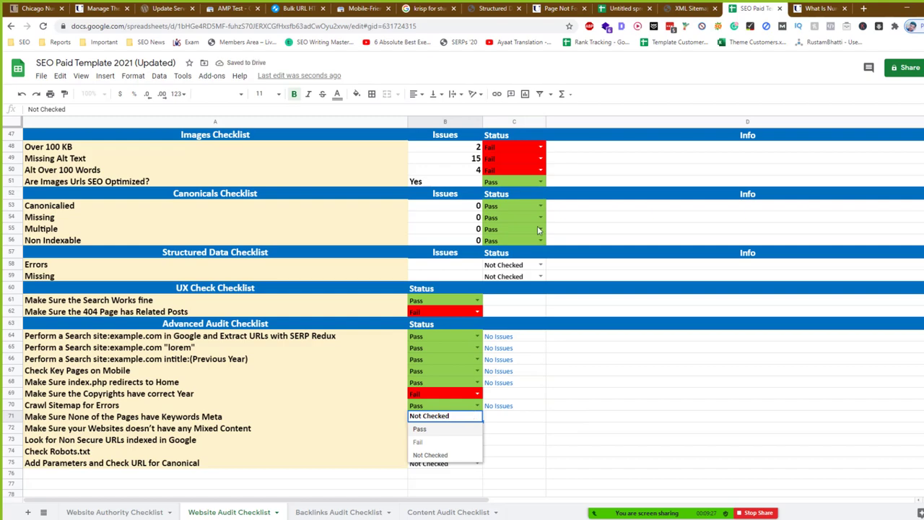
{"action": "key", "text": "alt+Tab"}
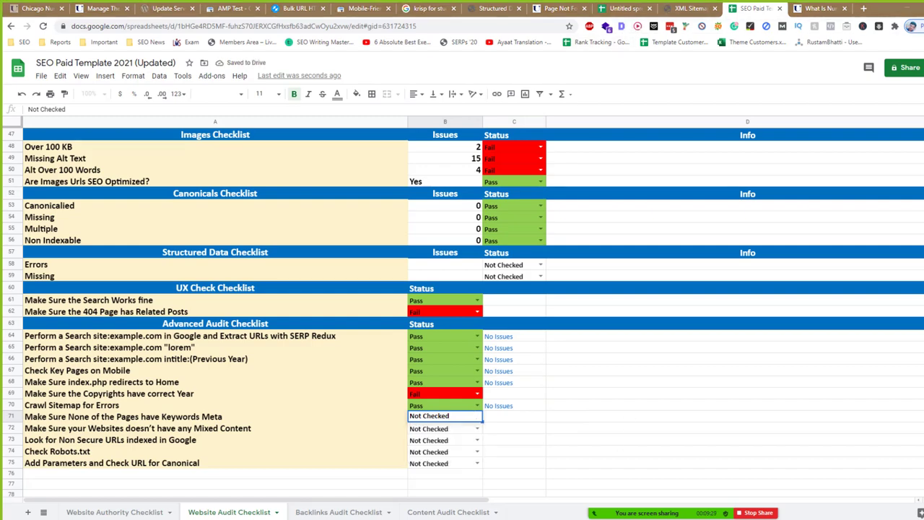
{"action": "scroll", "coordinate": [830, 142], "scroll_direction": "up", "scroll_amount": 5}
Step: Review Screaming Frog's Meta Keywords All, Missing and Multiple filters to confirm no page uses meta keywords
{"action": "scroll", "coordinate": [830, 142], "scroll_direction": "up", "scroll_amount": 20}
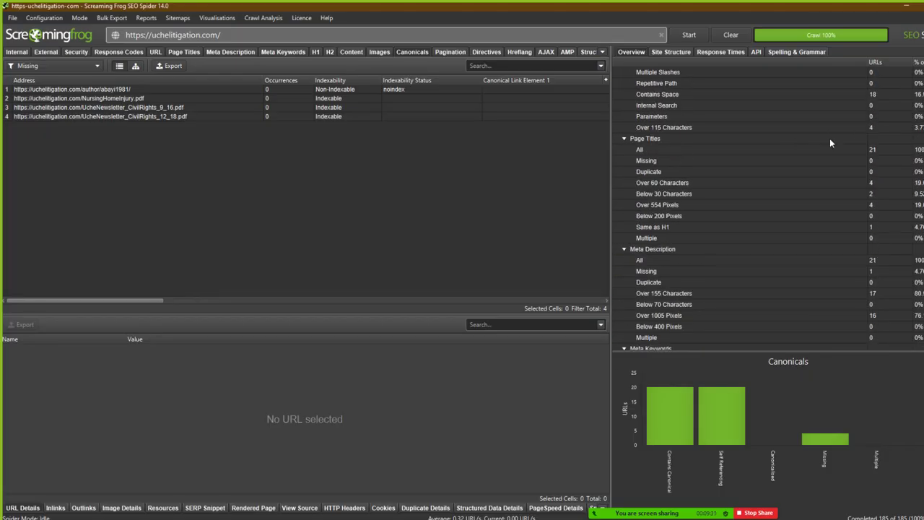
{"action": "scroll", "coordinate": [830, 138], "scroll_direction": "up", "scroll_amount": 5}
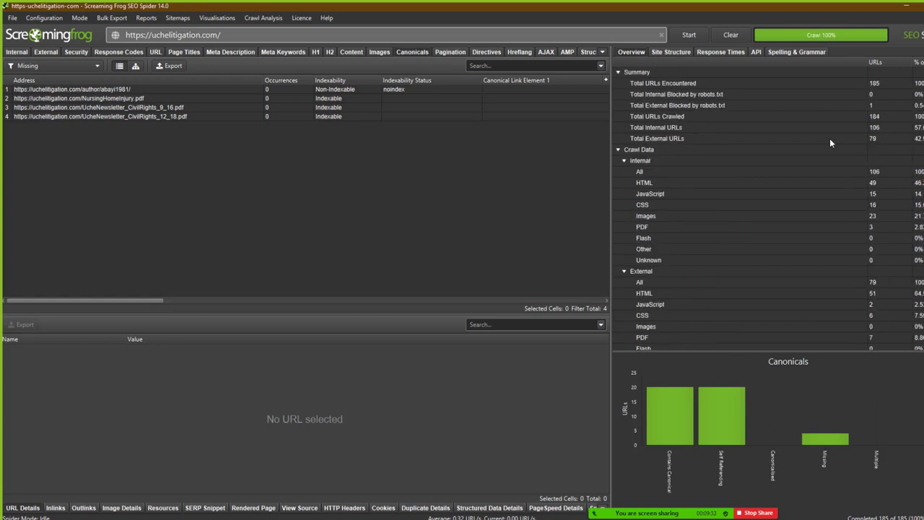
{"action": "scroll", "coordinate": [830, 138], "scroll_direction": "down", "scroll_amount": 15}
{"action": "scroll", "coordinate": [830, 143], "scroll_direction": "down", "scroll_amount": 15}
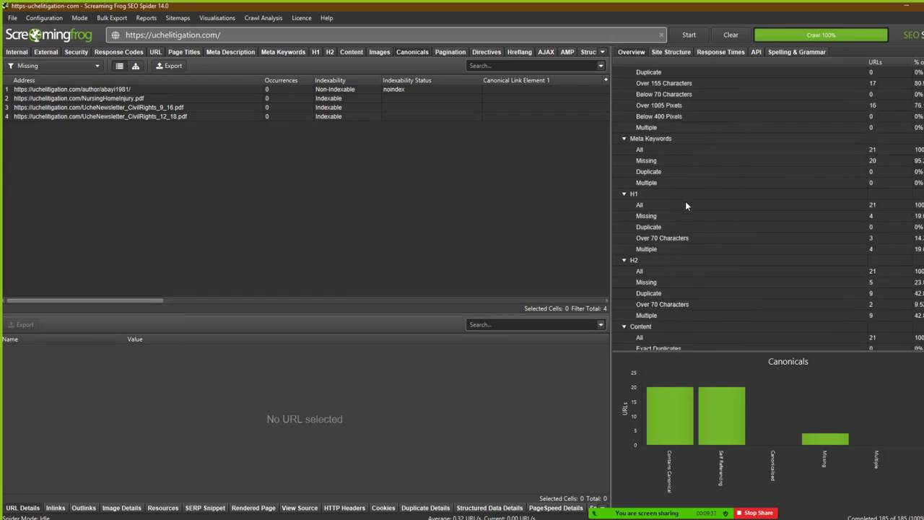
{"action": "left_click", "coordinate": [679, 154]}
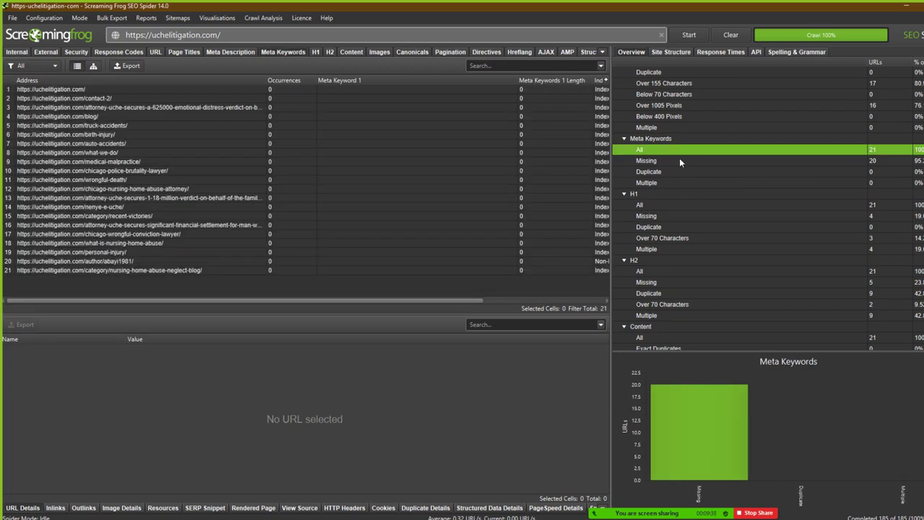
{"action": "left_click", "coordinate": [679, 160]}
{"action": "left_click", "coordinate": [671, 150]}
{"action": "left_click_drag", "start_coordinate": [436, 300], "coordinate": [403, 285]}
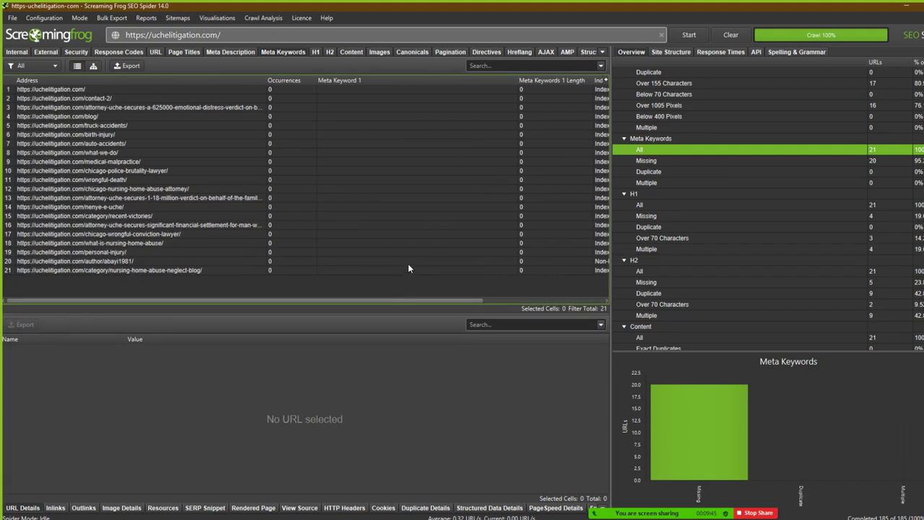
{"action": "left_click", "coordinate": [690, 164]}
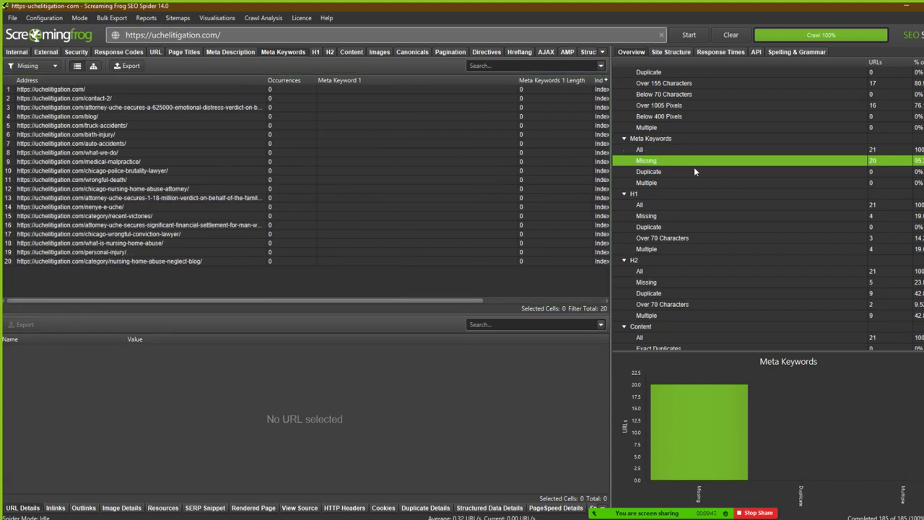
{"action": "left_click", "coordinate": [704, 181]}
{"action": "left_click", "coordinate": [690, 162]}
{"action": "left_click", "coordinate": [677, 151]}
{"action": "left_click", "coordinate": [686, 159]}
{"action": "left_click", "coordinate": [673, 148]}
{"action": "left_click", "coordinate": [682, 159]}
{"action": "left_click", "coordinate": [677, 150]}
Step: Return to the audit checklist and open the row 71 status choices
{"action": "key", "text": "alt+Tab"}
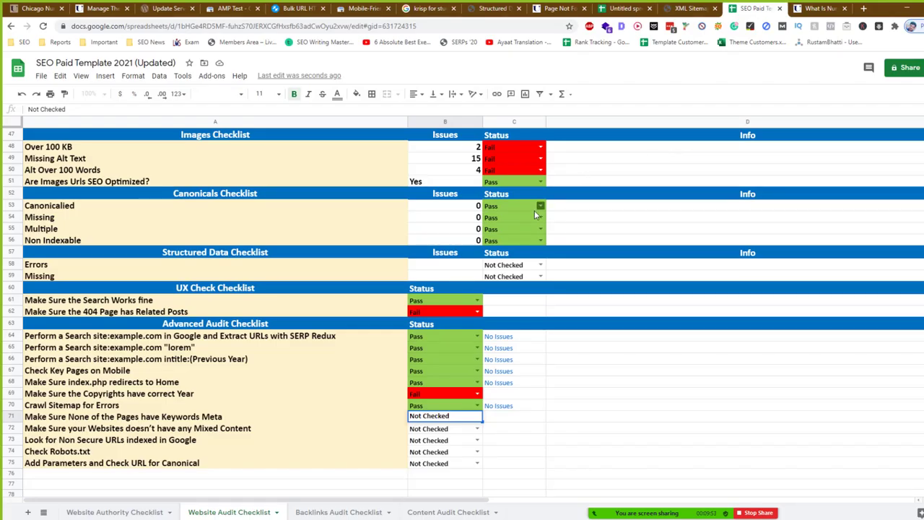
{"action": "key", "text": "alt+Tab"}
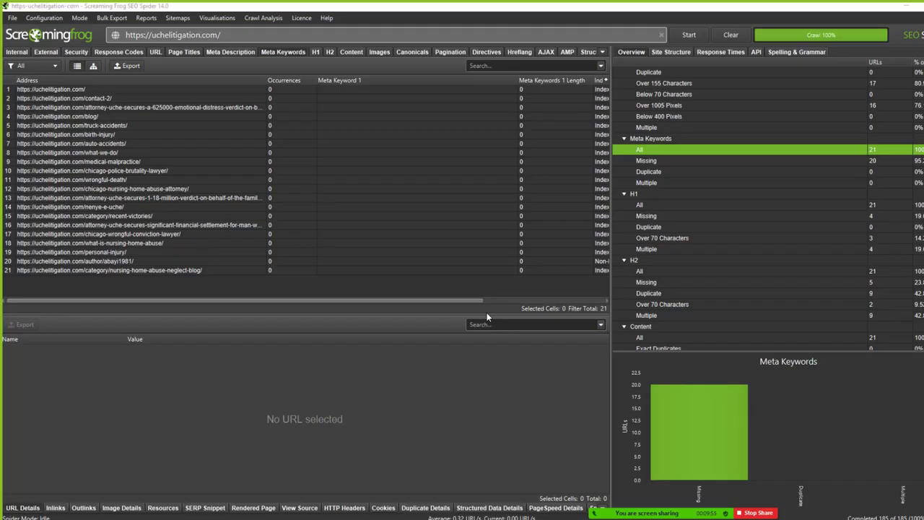
{"action": "key", "text": "alt+Tab"}
{"action": "left_click", "coordinate": [509, 418]}
{"action": "left_click", "coordinate": [477, 417]}
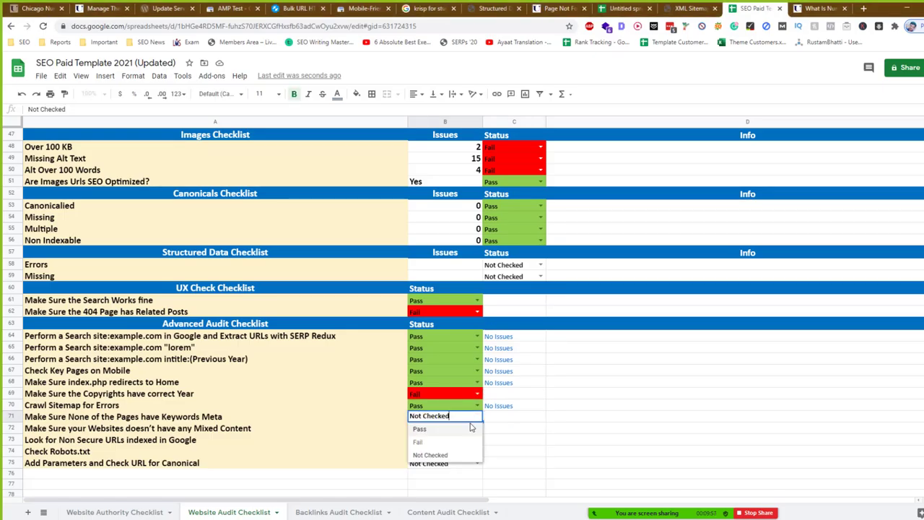
Step: Mark the keywords-meta check Pass and copy No Issues from C70 into C71
{"action": "left_click", "coordinate": [470, 429]}
{"action": "left_click", "coordinate": [509, 406]}
{"action": "key", "text": "ctrl+c"}
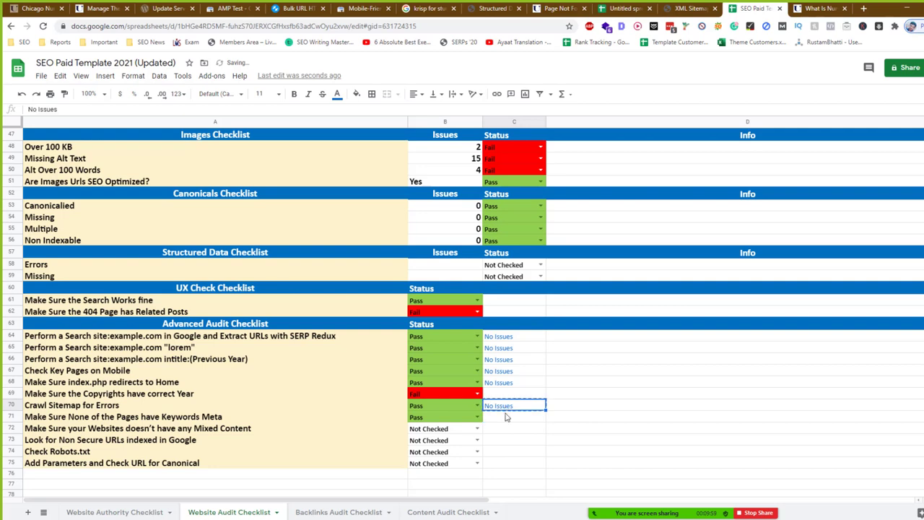
{"action": "left_click", "coordinate": [508, 417]}
{"action": "key", "text": "ctrl+v"}
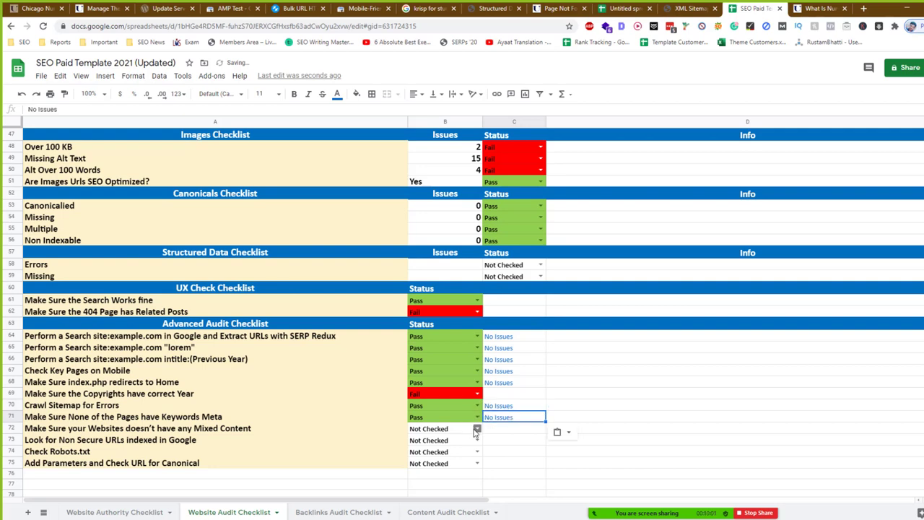
{"action": "left_click", "coordinate": [508, 439]}
Step: Check Screaming Frog's Security > Mixed Content results
{"action": "key", "text": "alt+Tab"}
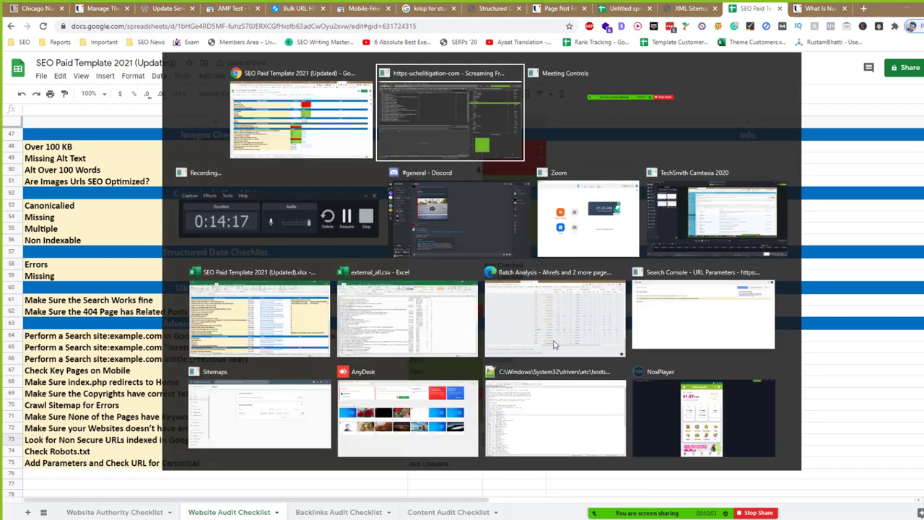
{"action": "scroll", "coordinate": [732, 186], "scroll_direction": "down", "scroll_amount": 11}
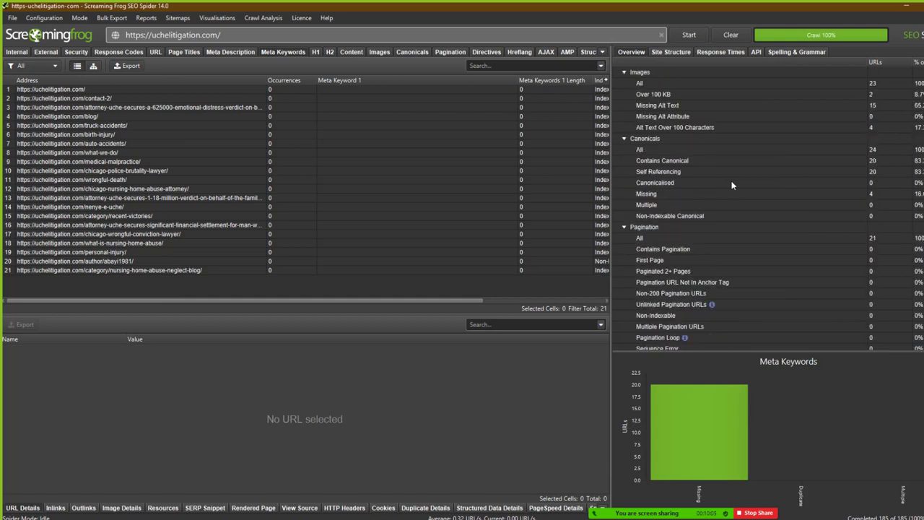
{"action": "scroll", "coordinate": [731, 186], "scroll_direction": "up", "scroll_amount": 15}
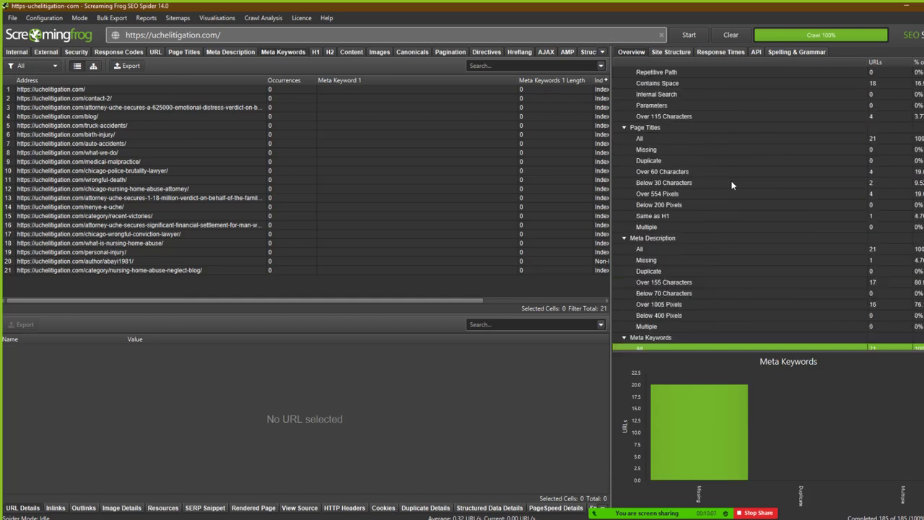
{"action": "scroll", "coordinate": [732, 186], "scroll_direction": "down", "scroll_amount": 3}
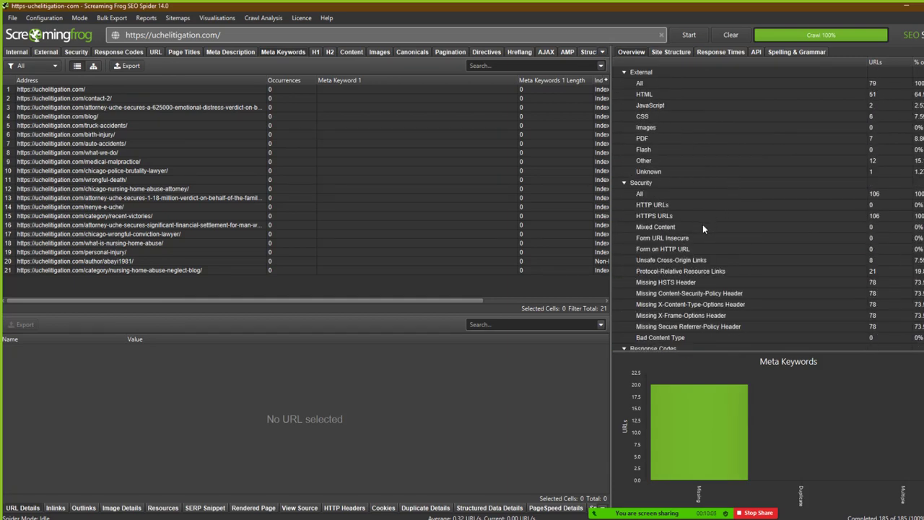
{"action": "left_click", "coordinate": [703, 225]}
{"action": "key", "text": "alt+Tab"}
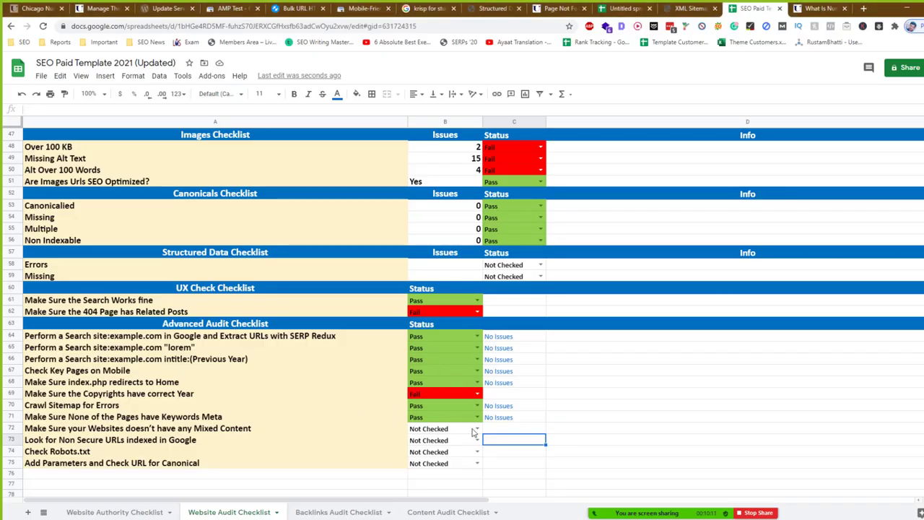
Step: Mark the mixed-content check in B72 Pass with No Issues in C72
{"action": "left_click", "coordinate": [477, 429]}
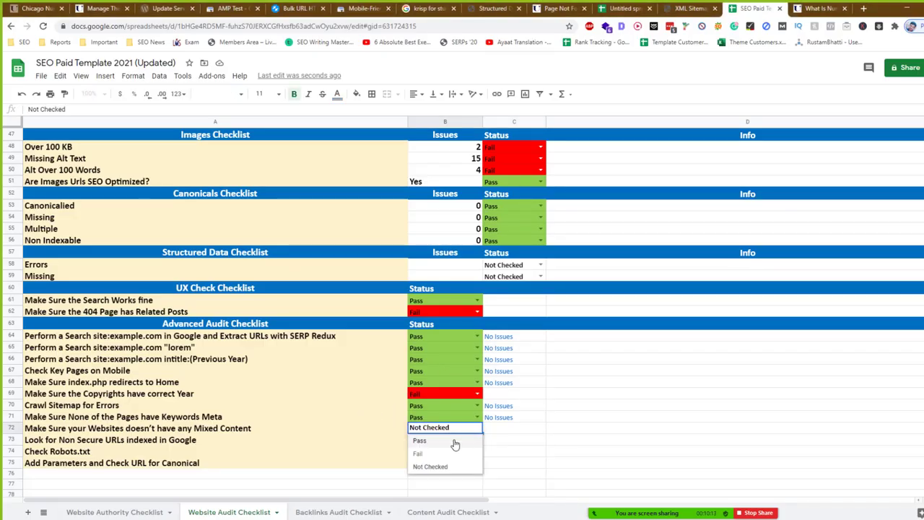
{"action": "left_click", "coordinate": [453, 442]}
{"action": "left_click", "coordinate": [516, 429]}
{"action": "key", "text": "ctrl+v"}
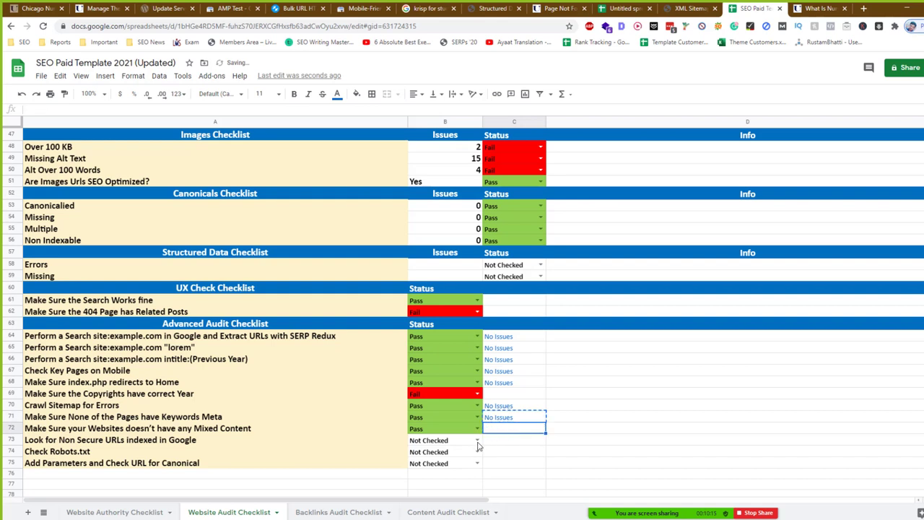
{"action": "key", "text": "Down"}
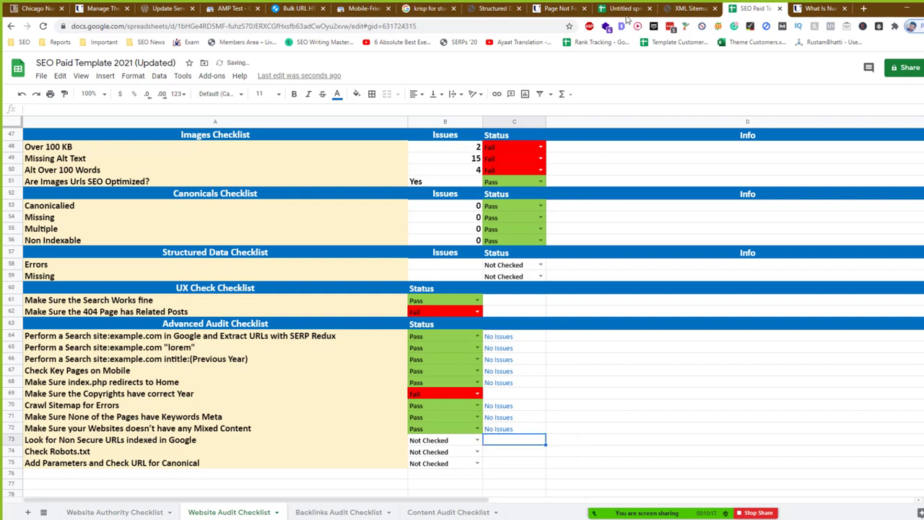
{"action": "left_click_drag", "start_coordinate": [755, 8], "coordinate": [815, 6]}
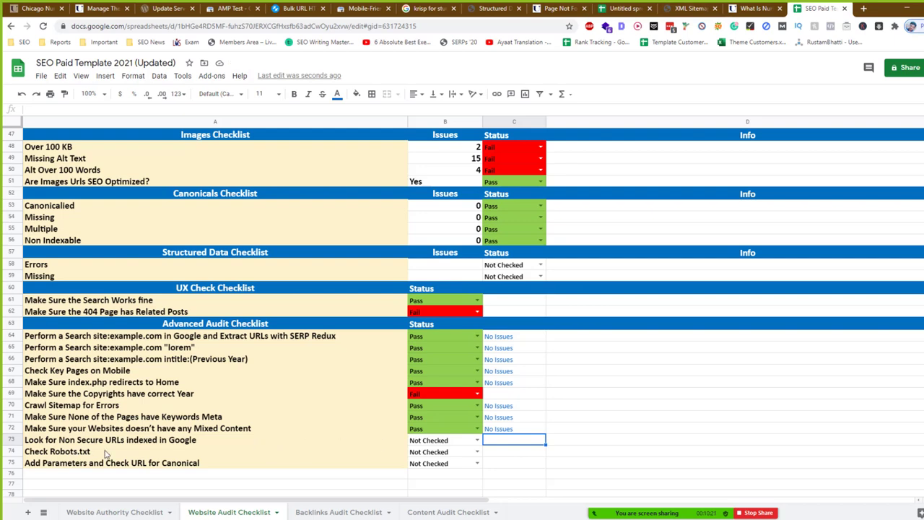
{"action": "key", "text": "ctrl+t"}
{"action": "type", "text": "site:https://uchelitigation.com/"}
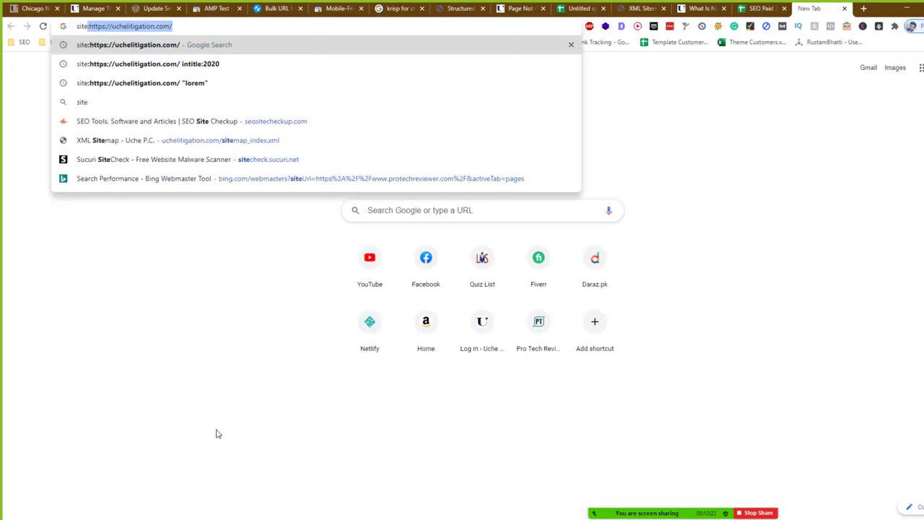
{"action": "type", "text": " -https"}
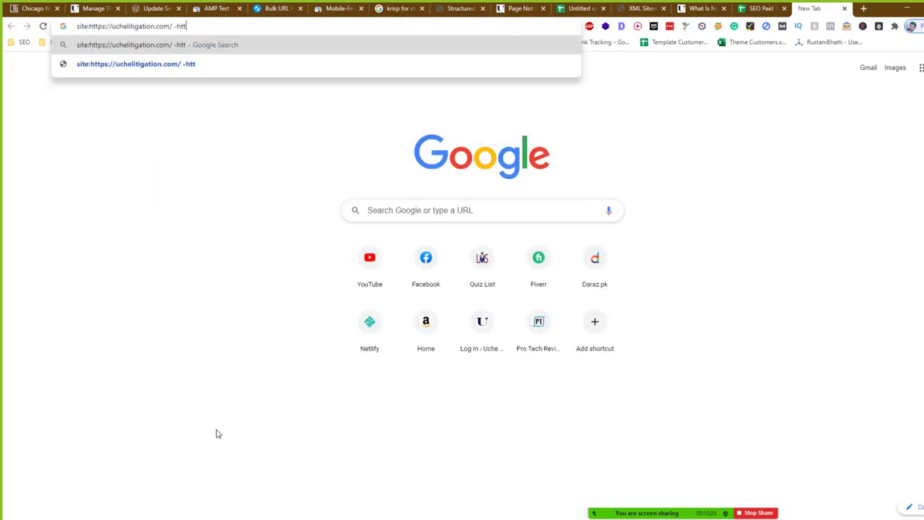
{"action": "key", "text": "Return"}
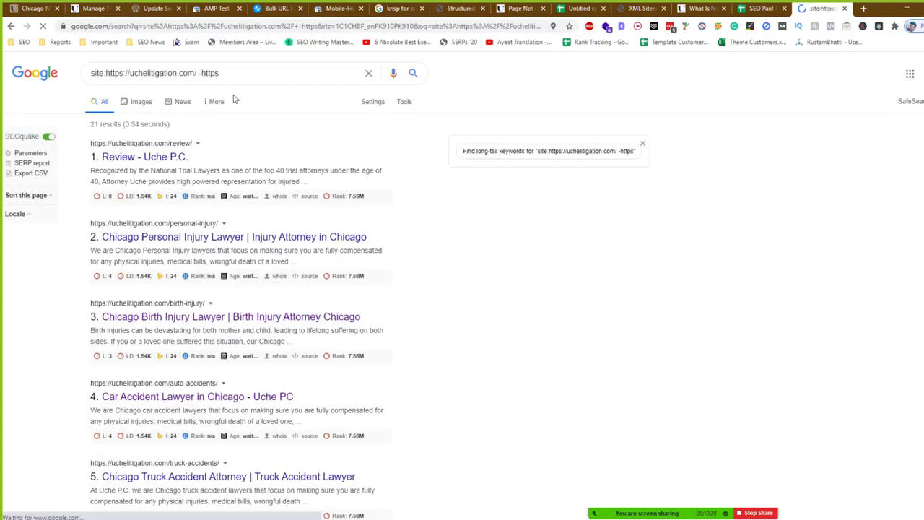
{"action": "scroll", "coordinate": [241, 117], "scroll_direction": "down", "scroll_amount": 3}
{"action": "scroll", "coordinate": [241, 118], "scroll_direction": "down", "scroll_amount": 3}
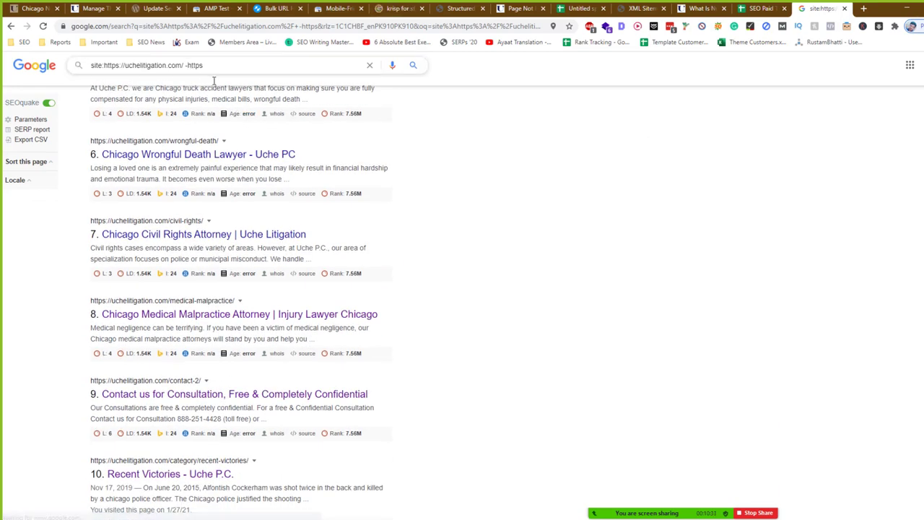
{"action": "type", "text": "inurl:"}
{"action": "key", "text": "Return"}
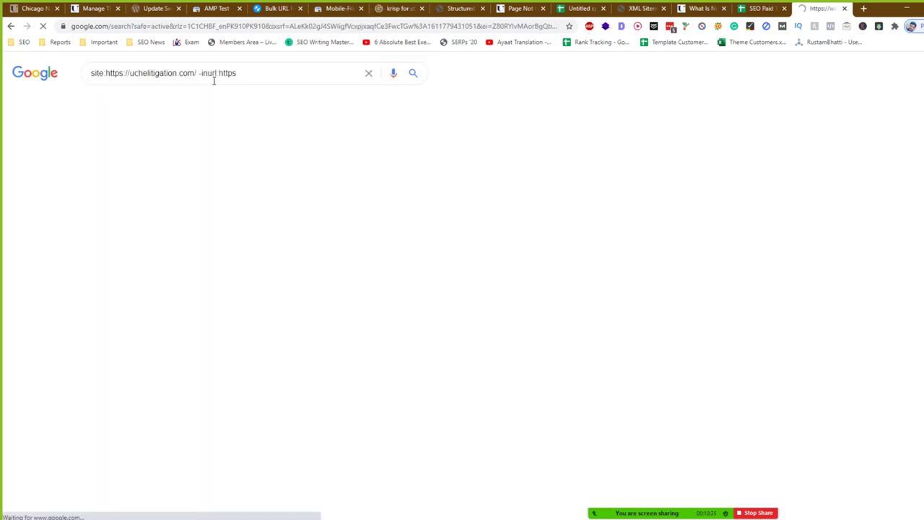
{"action": "key", "text": "ctrl+shift+Tab"}
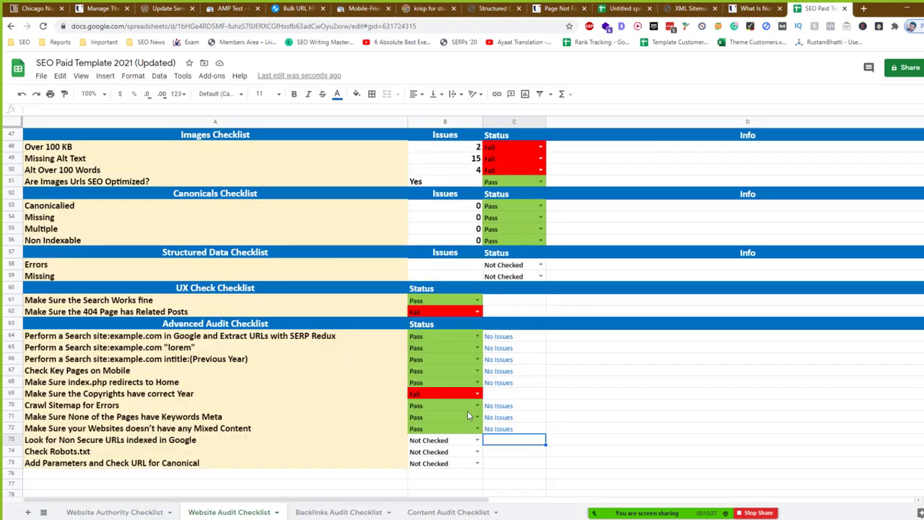
Step: Mark the Non Secure URLs check Pass and paste 'No Issues' into its info cell
{"action": "left_click", "coordinate": [477, 440]}
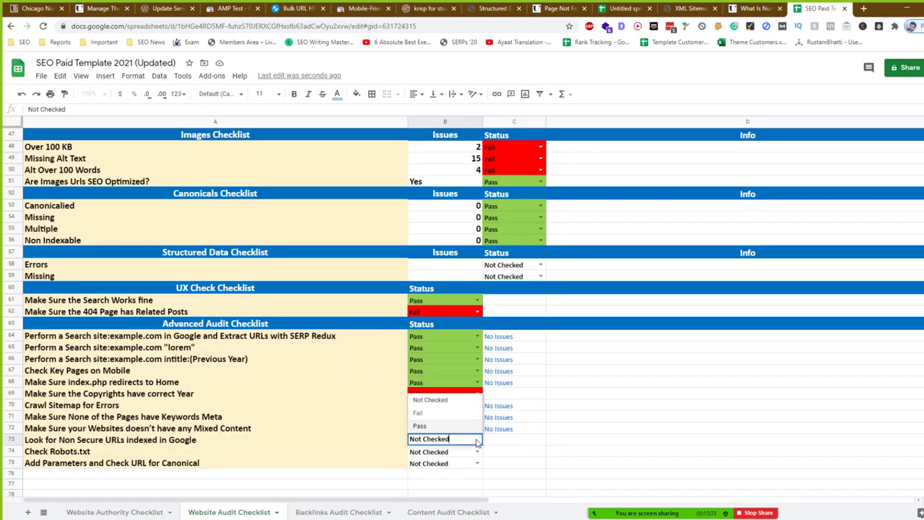
{"action": "left_click", "coordinate": [458, 427]}
{"action": "left_click", "coordinate": [510, 440]}
{"action": "type", "text": "No Issues"}
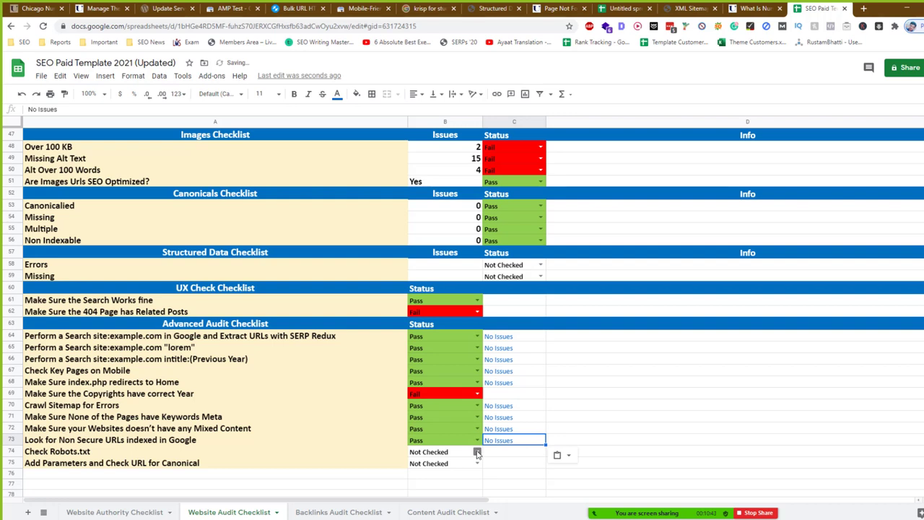
{"action": "left_click", "coordinate": [504, 460]}
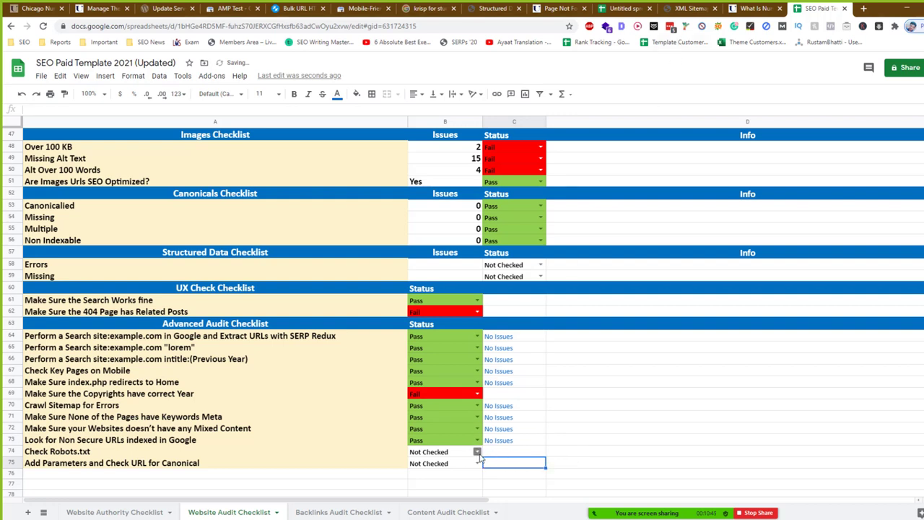
Step: Mark Check Robots.txt as Fail, select B75, and bring up the nursing home abuse article
{"action": "left_click", "coordinate": [477, 452]}
{"action": "left_click", "coordinate": [458, 432]}
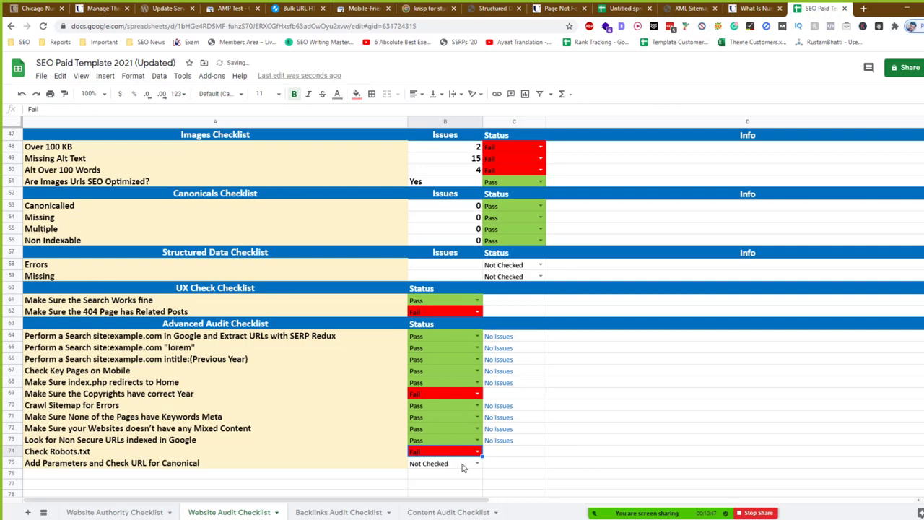
{"action": "left_click", "coordinate": [419, 465]}
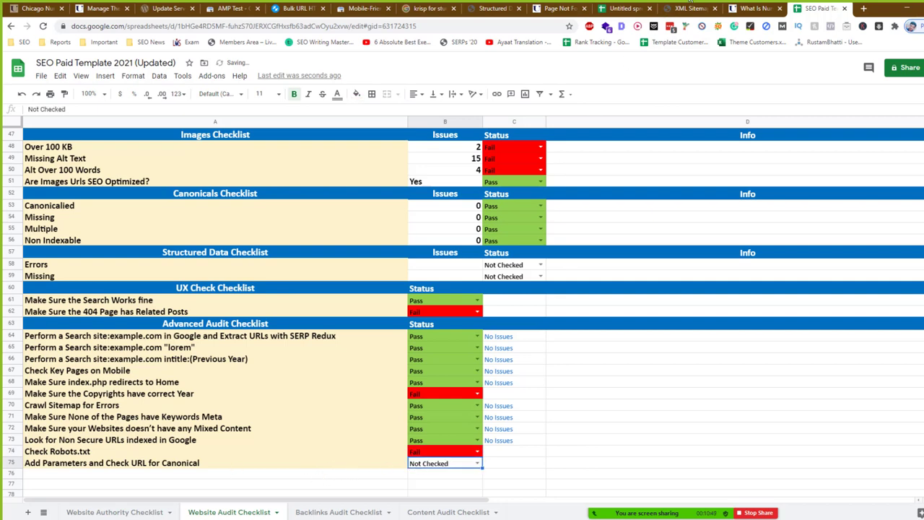
{"action": "left_click", "coordinate": [759, 8]}
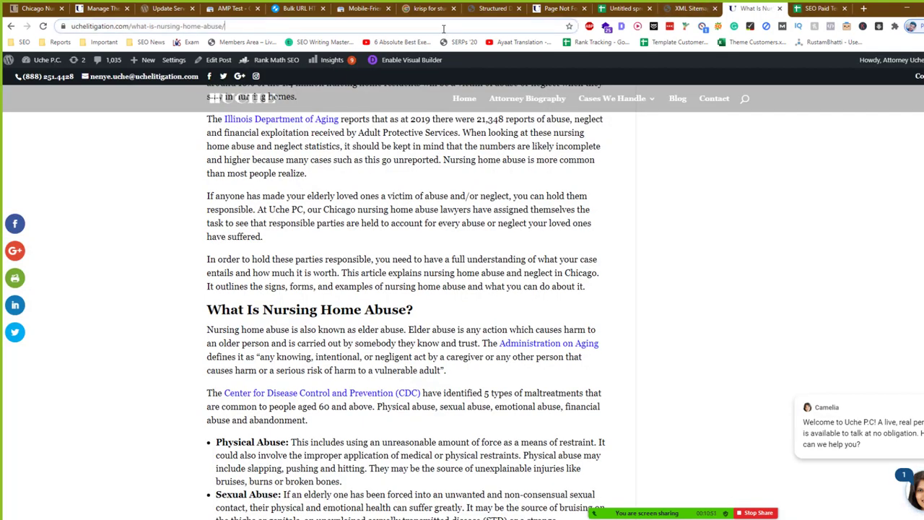
Step: Reload the article with ?test=sadas appended and check its canonical in the SEO extension
{"action": "left_click", "coordinate": [466, 26]}
{"action": "key", "text": "BackSpace"}
{"action": "type", "text": "?t"}
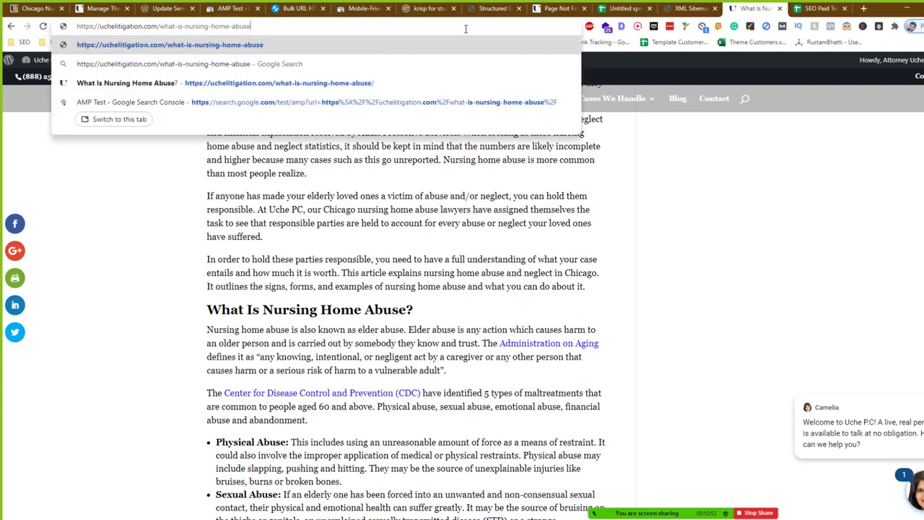
{"action": "type", "text": "est=sadas"}
{"action": "key", "text": "Return"}
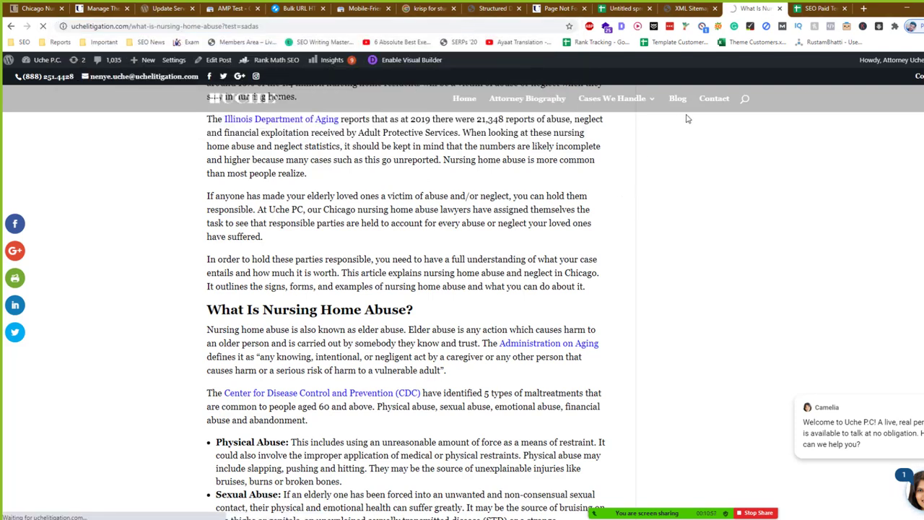
{"action": "left_click", "coordinate": [624, 28]}
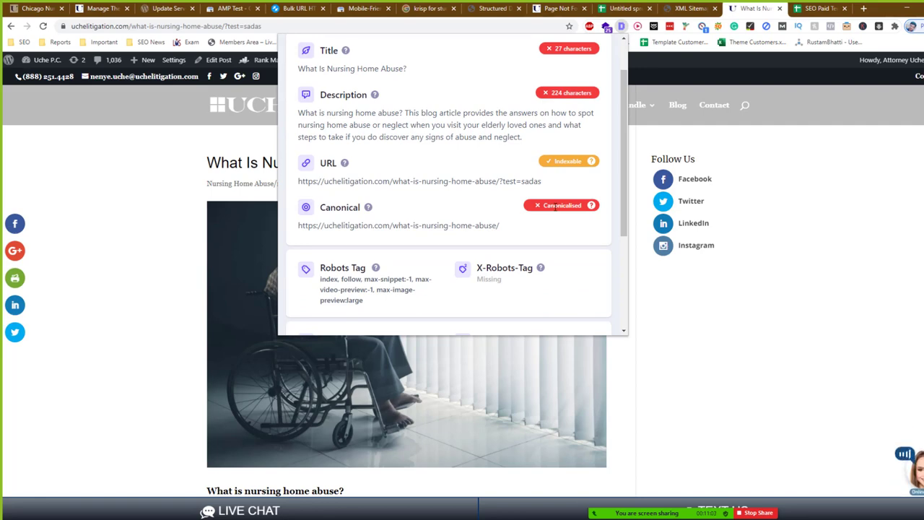
Step: Set the Add Parameters and Check URL for Canonical status in B75 to Pass
{"action": "left_click", "coordinate": [816, 8]}
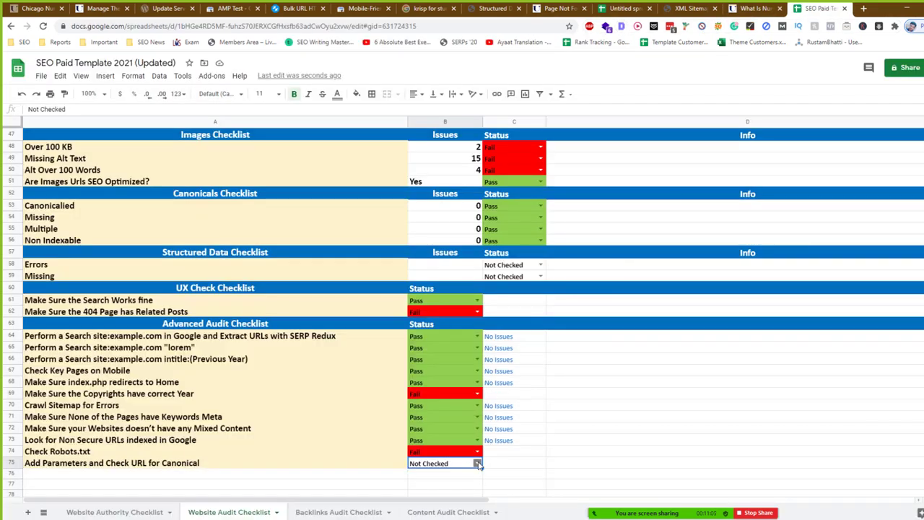
{"action": "left_click", "coordinate": [476, 463]}
{"action": "left_click", "coordinate": [454, 450]}
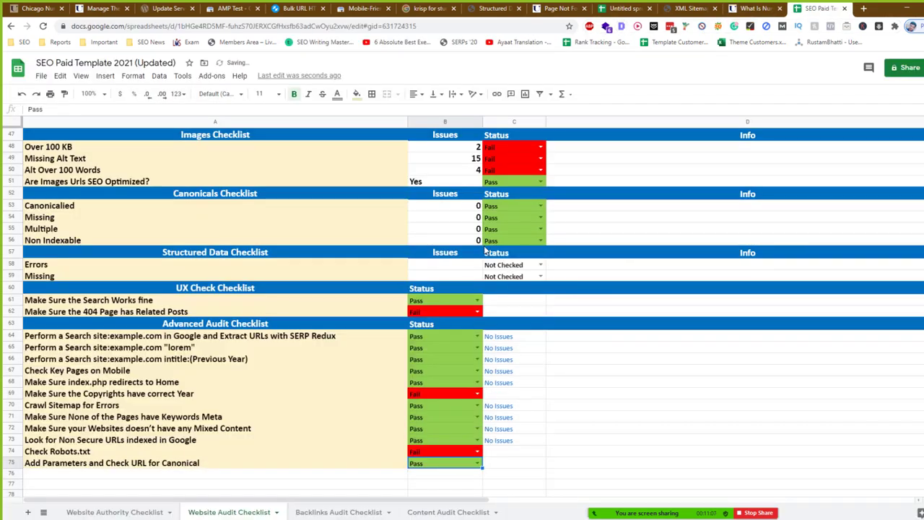
{"action": "scroll", "coordinate": [485, 249], "scroll_direction": "up", "scroll_amount": 3}
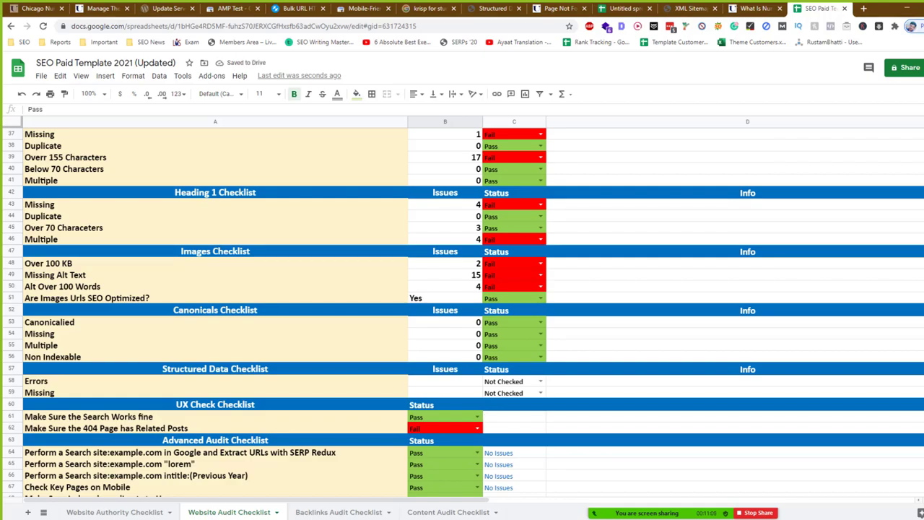
{"action": "key", "text": "alt+Tab"}
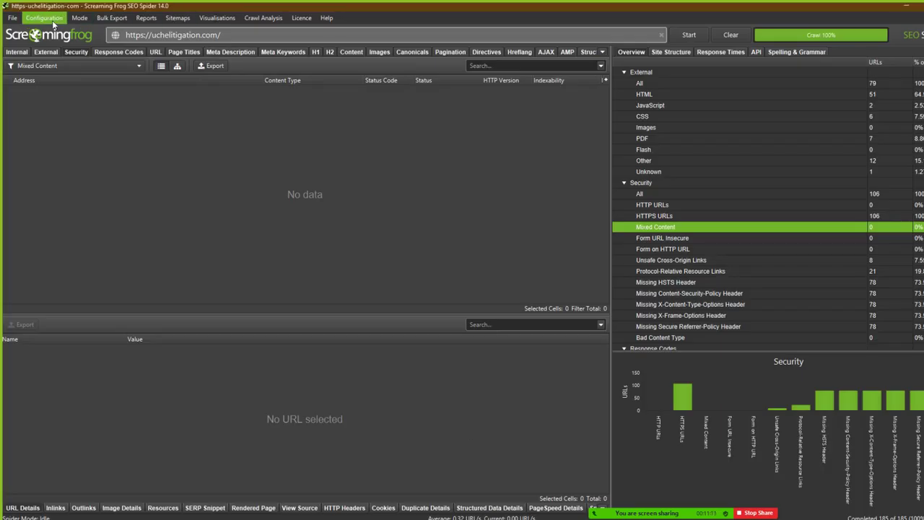
Step: Enable JSON-LD extraction and Schema.org Validation in Spider settings, then start a new crawl
{"action": "left_click", "coordinate": [44, 18]}
{"action": "left_click", "coordinate": [54, 31]}
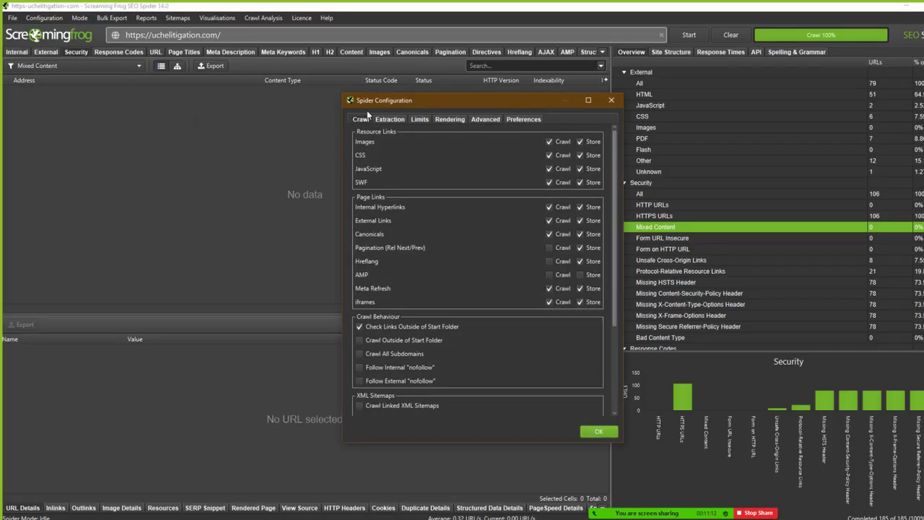
{"action": "left_click", "coordinate": [390, 119]}
{"action": "scroll", "coordinate": [426, 251], "scroll_direction": "down", "scroll_amount": 3}
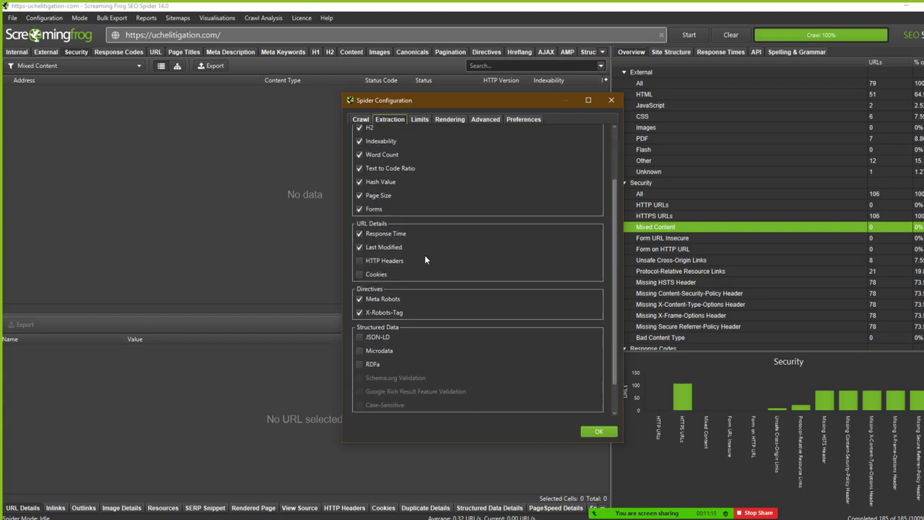
{"action": "left_click", "coordinate": [357, 337]}
{"action": "scroll", "coordinate": [404, 336], "scroll_direction": "down", "scroll_amount": 1}
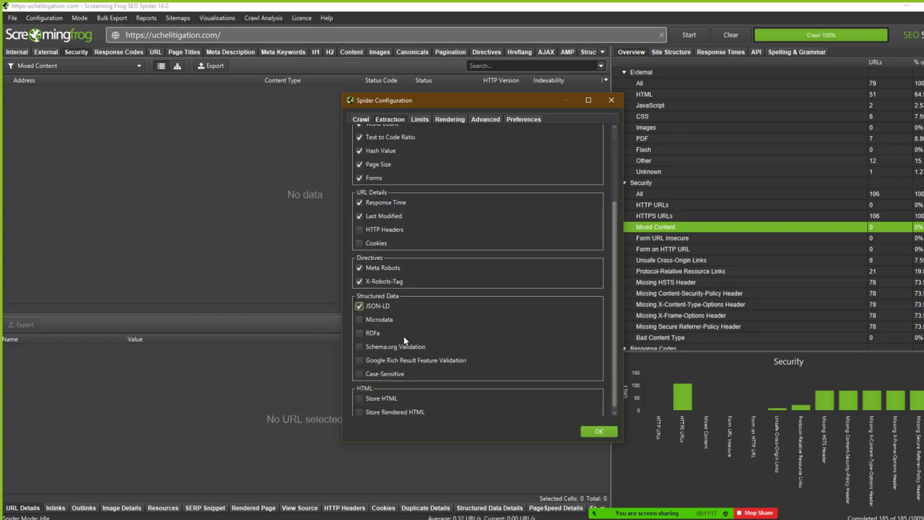
{"action": "left_click", "coordinate": [359, 346]}
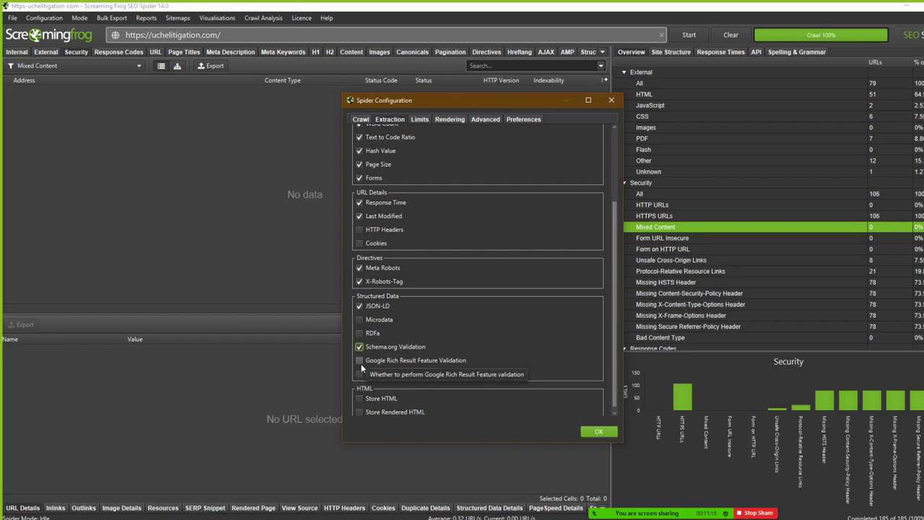
{"action": "scroll", "coordinate": [447, 354], "scroll_direction": "down", "scroll_amount": 1}
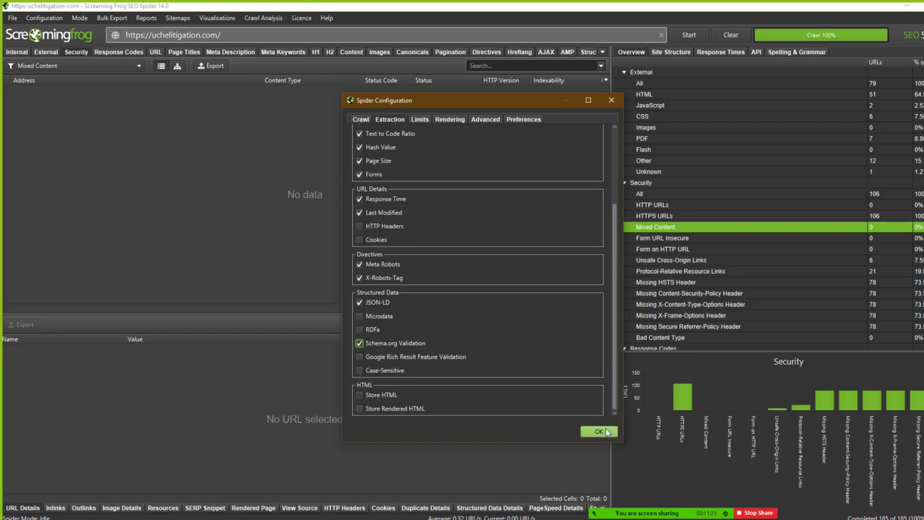
{"action": "left_click", "coordinate": [599, 432]}
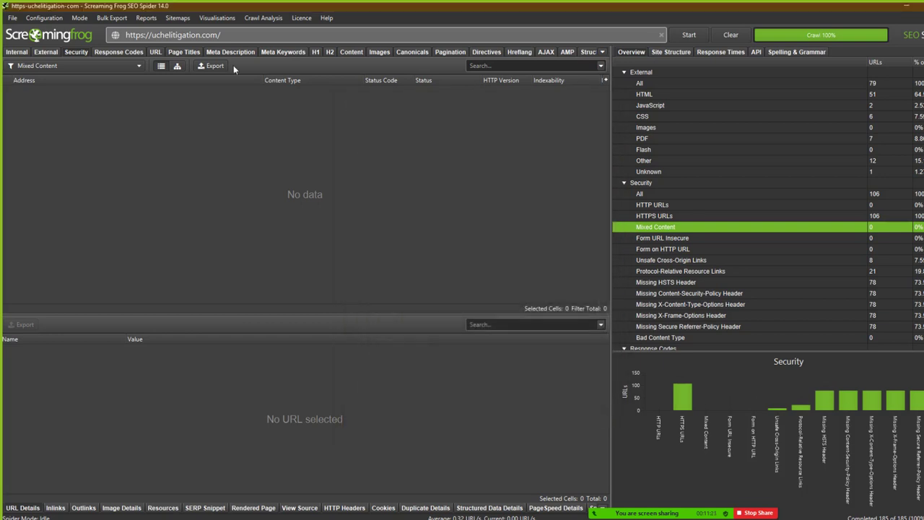
{"action": "left_click", "coordinate": [689, 35]}
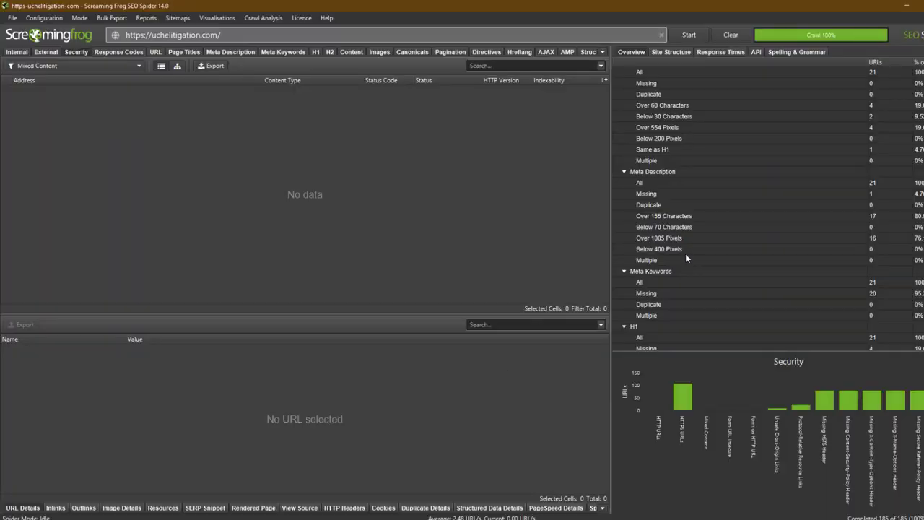
Step: Check the Structured Data overview: 21 URLs contain structured data and none are missing
{"action": "scroll", "coordinate": [710, 206], "scroll_direction": "down", "scroll_amount": 8}
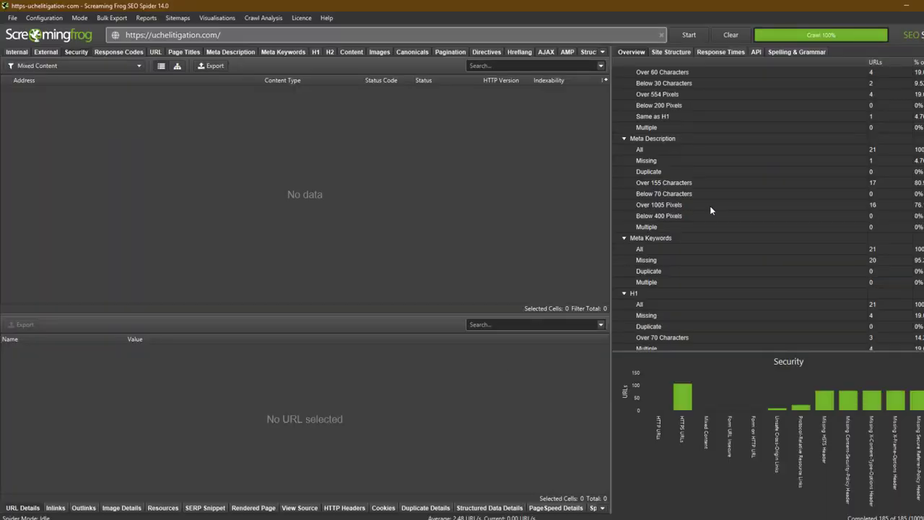
{"action": "scroll", "coordinate": [792, 178], "scroll_direction": "down", "scroll_amount": 12}
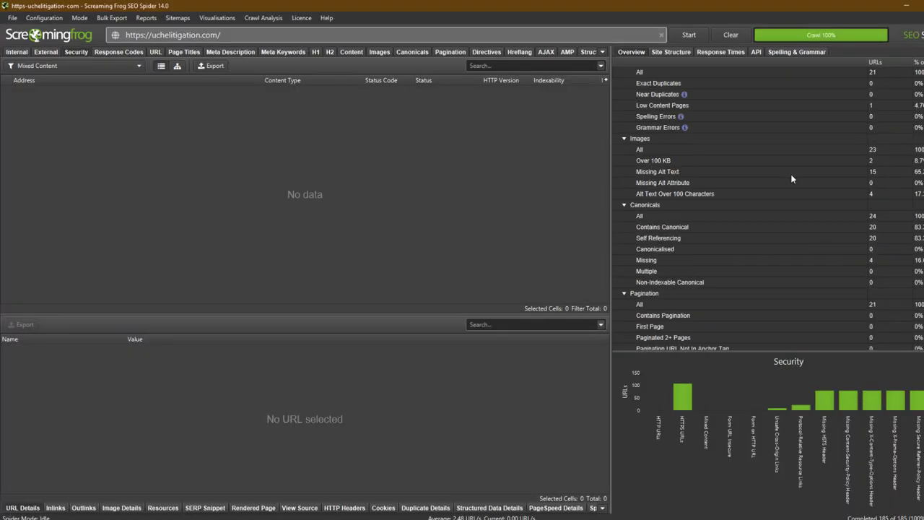
{"action": "scroll", "coordinate": [791, 178], "scroll_direction": "down", "scroll_amount": 15}
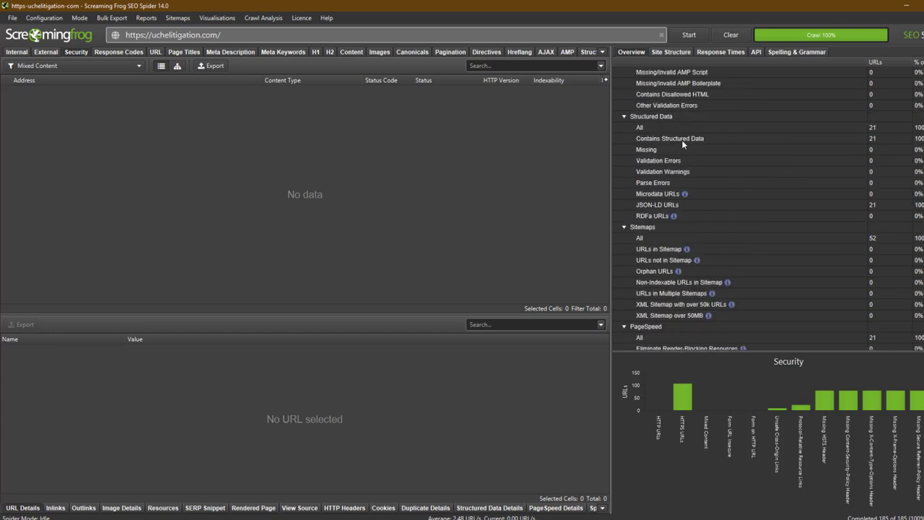
{"action": "left_click", "coordinate": [692, 138]}
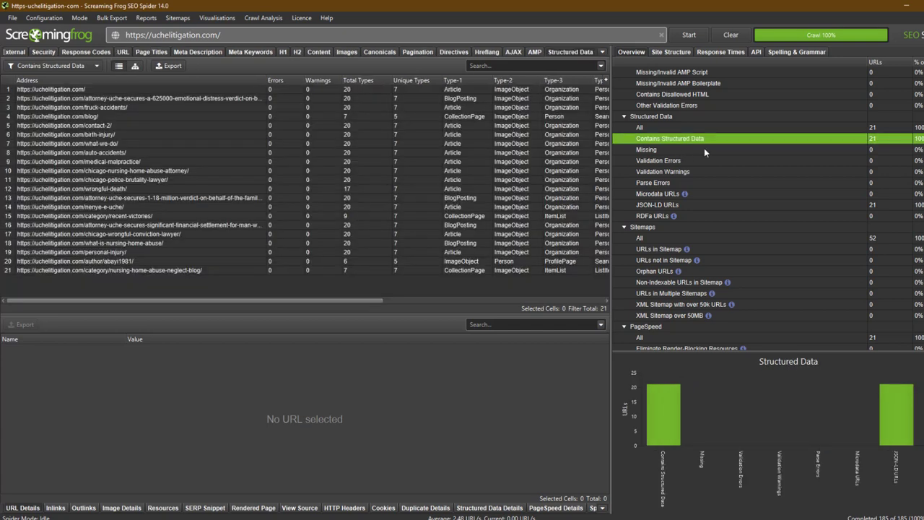
{"action": "left_click", "coordinate": [704, 149]}
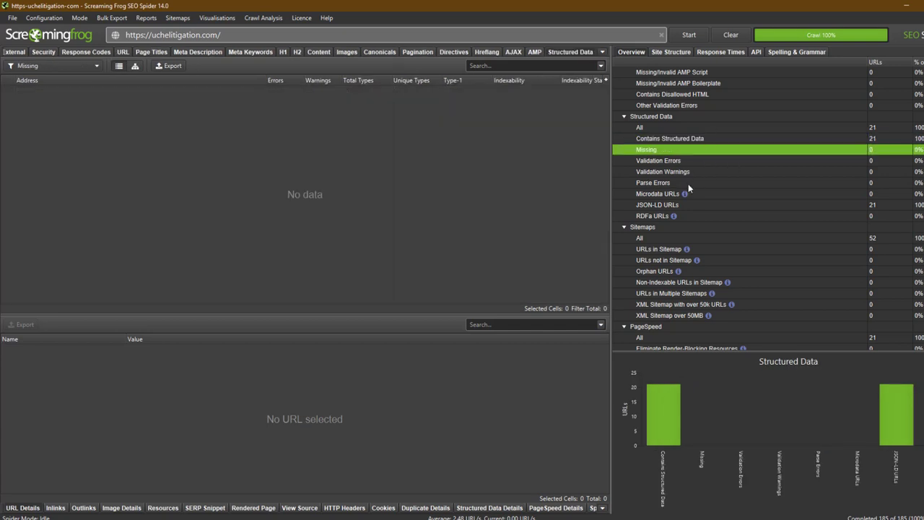
{"action": "key", "text": "alt+Tab"}
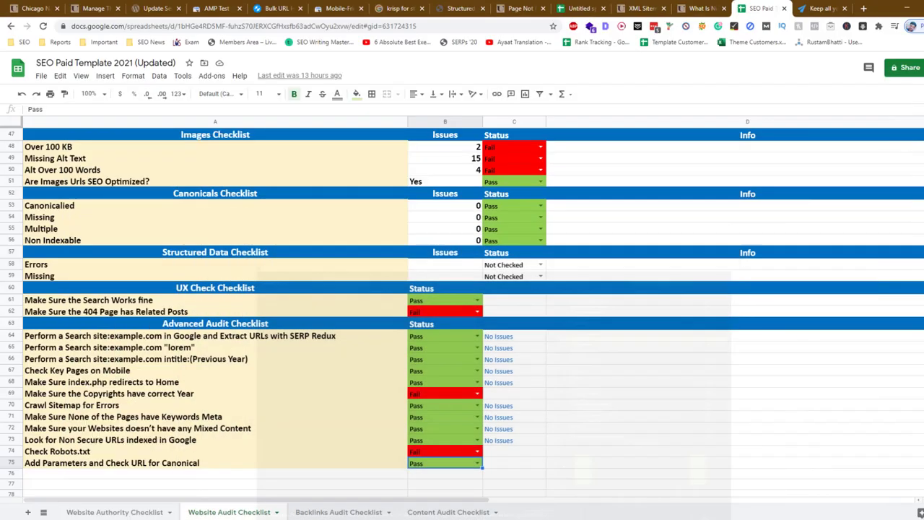
Step: Enter 0 in B58 and B59 and set both structured data statuses in C58 and C59 to Pass
{"action": "left_click", "coordinate": [447, 265]}
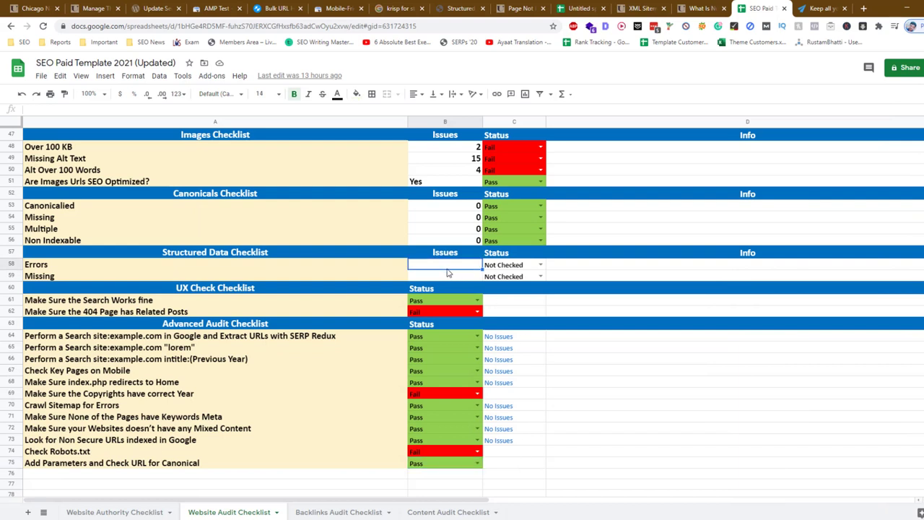
{"action": "type", "text": "0"}
{"action": "key", "text": "Return"}
{"action": "type", "text": "0"}
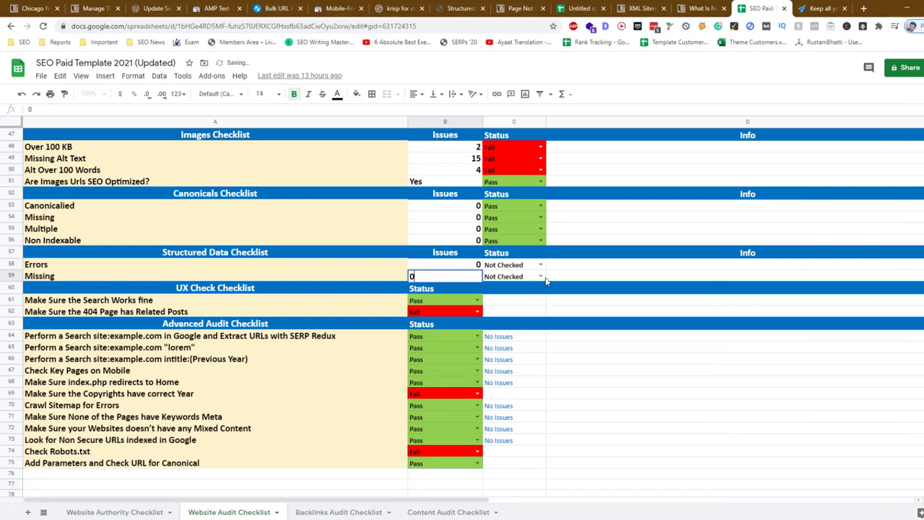
{"action": "left_click", "coordinate": [540, 266]}
{"action": "left_click", "coordinate": [535, 278]}
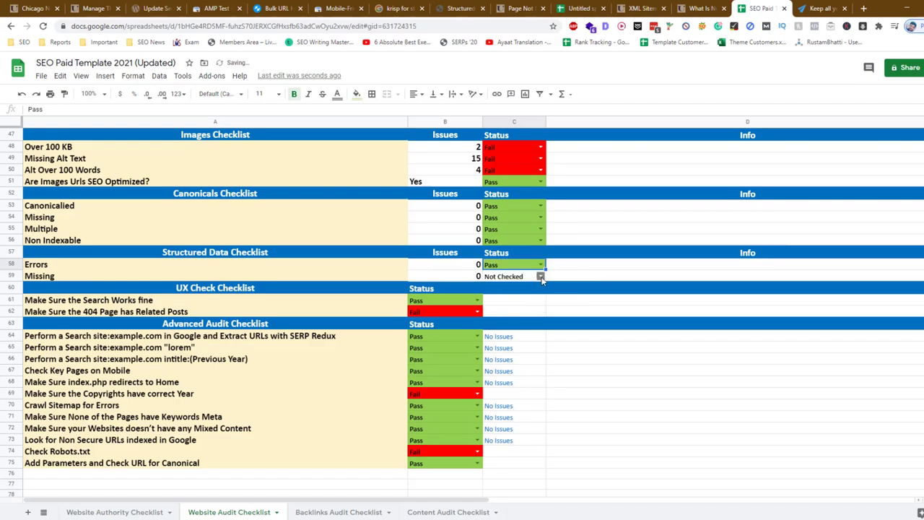
{"action": "left_click", "coordinate": [540, 277]}
{"action": "left_click", "coordinate": [532, 289]}
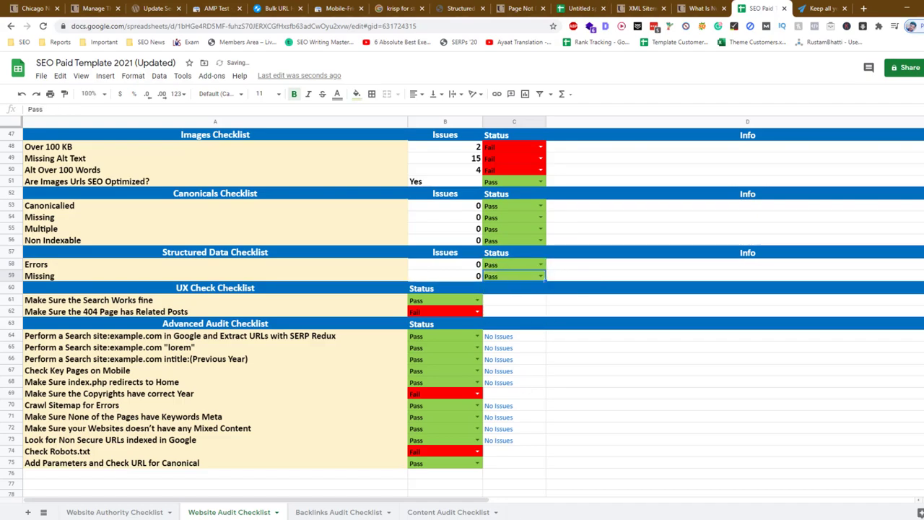
{"action": "key", "text": "alt+Tab"}
Step: Inspect the auto-accidents page's details among the 21 structured-data URLs and their schema types
{"action": "left_click", "coordinate": [657, 139]}
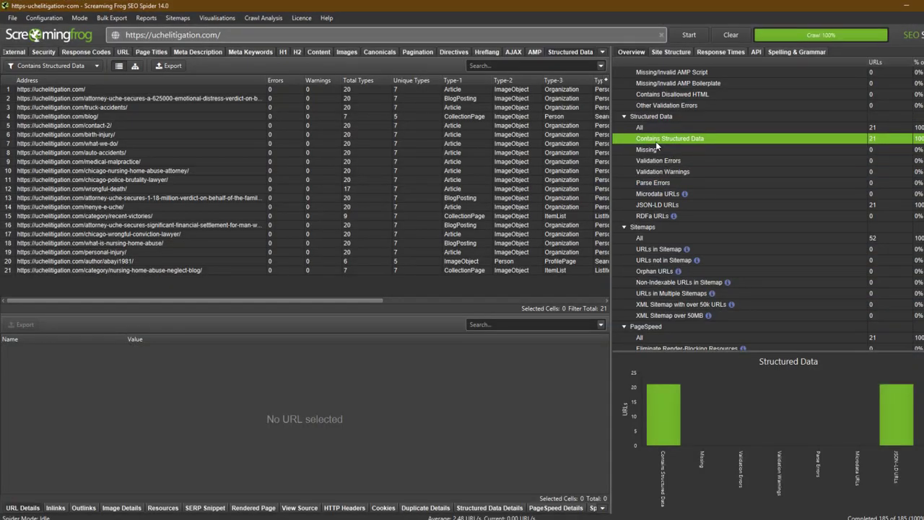
{"action": "left_click", "coordinate": [466, 156]}
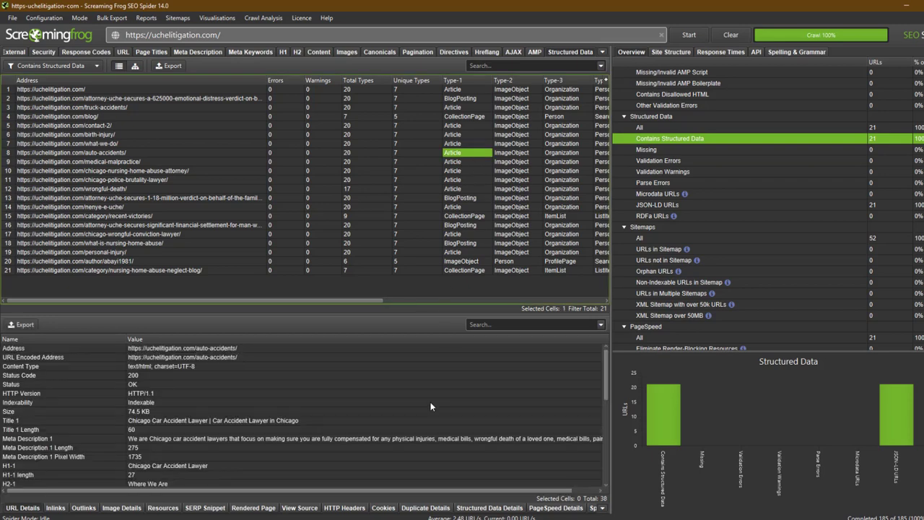
{"action": "scroll", "coordinate": [232, 410], "scroll_direction": "down", "scroll_amount": 3}
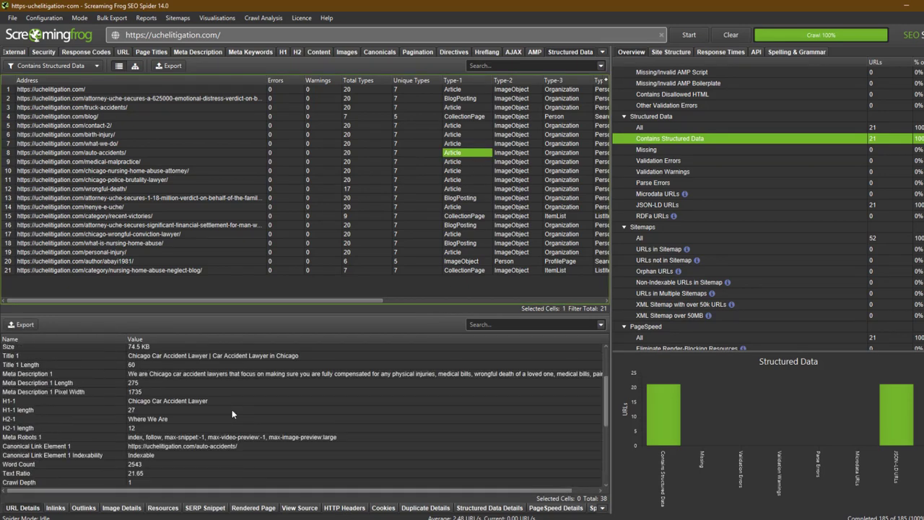
{"action": "scroll", "coordinate": [232, 409], "scroll_direction": "up", "scroll_amount": 3}
{"action": "scroll", "coordinate": [232, 410], "scroll_direction": "down", "scroll_amount": 9}
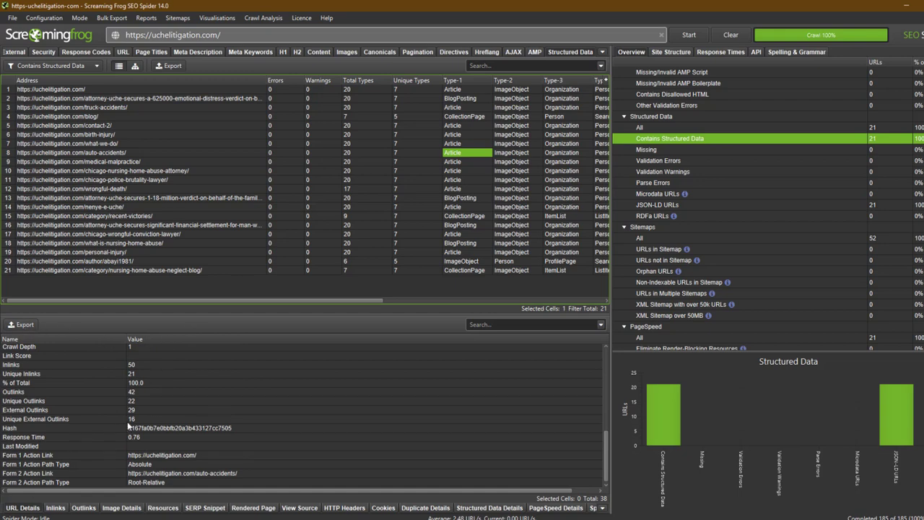
{"action": "scroll", "coordinate": [135, 419], "scroll_direction": "up", "scroll_amount": 10}
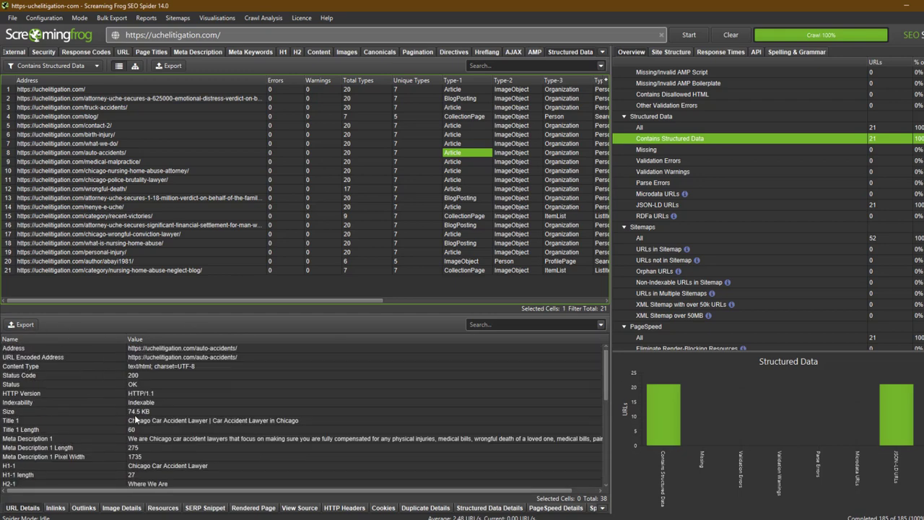
{"action": "scroll", "coordinate": [135, 419], "scroll_direction": "down", "scroll_amount": 10}
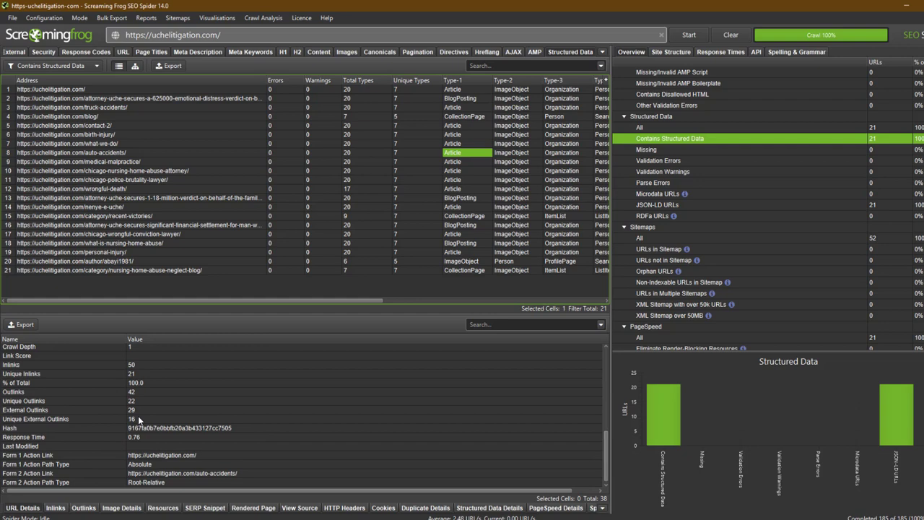
{"action": "scroll", "coordinate": [139, 419], "scroll_direction": "up", "scroll_amount": 10}
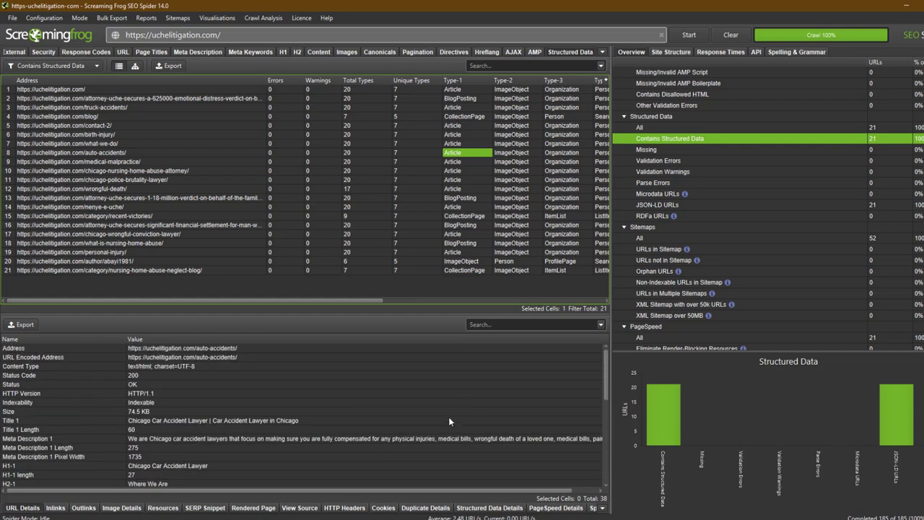
{"action": "scroll", "coordinate": [449, 422], "scroll_direction": "down", "scroll_amount": 10}
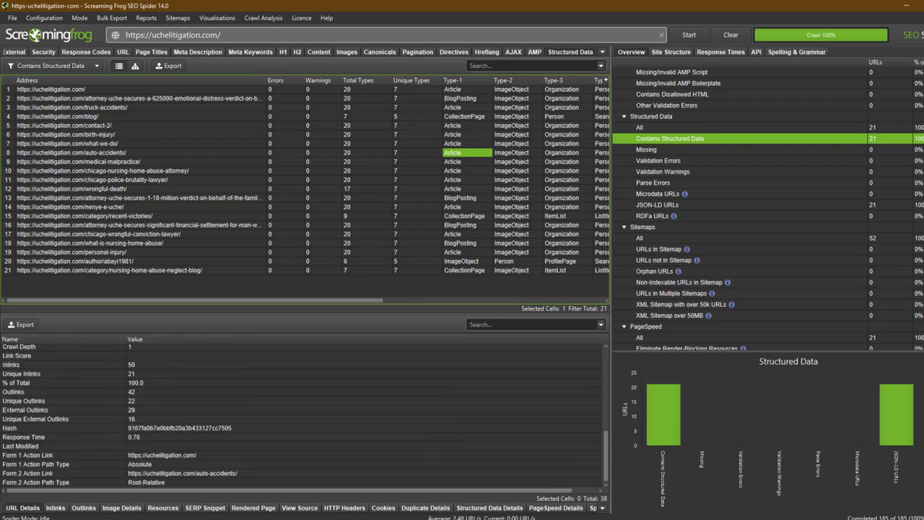
{"action": "key", "text": "alt+Tab"}
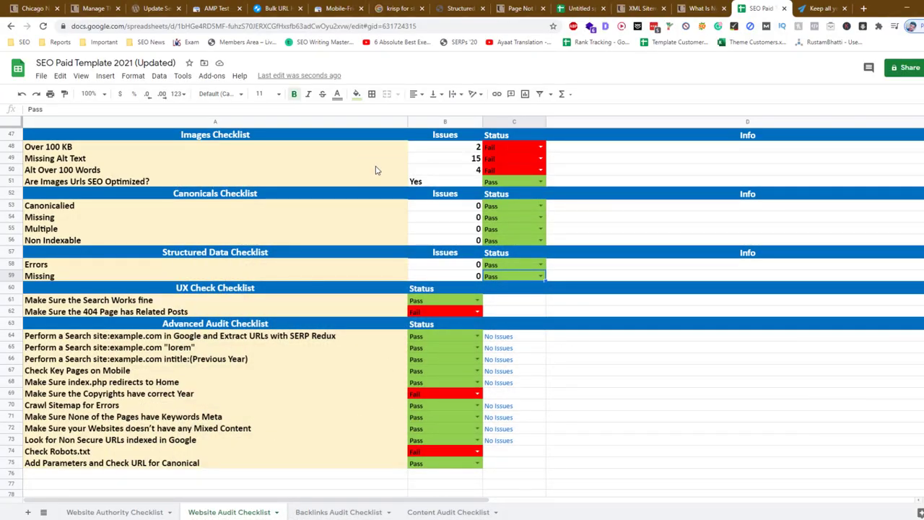
Step: Look through the Website Authority Checklist, then move on to the Backlinks Audit Checklist sheet
{"action": "scroll", "coordinate": [267, 315], "scroll_direction": "up", "scroll_amount": 15}
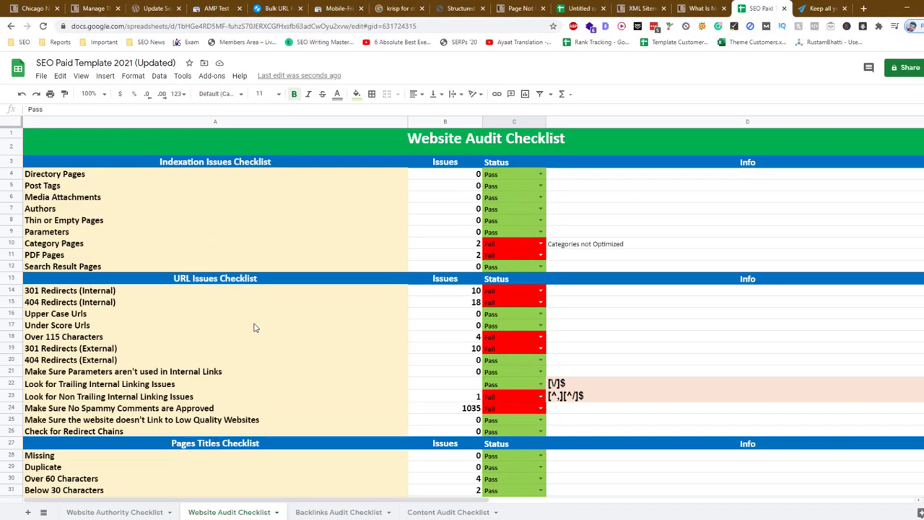
{"action": "left_click", "coordinate": [122, 513]}
{"action": "scroll", "coordinate": [305, 403], "scroll_direction": "down", "scroll_amount": 3}
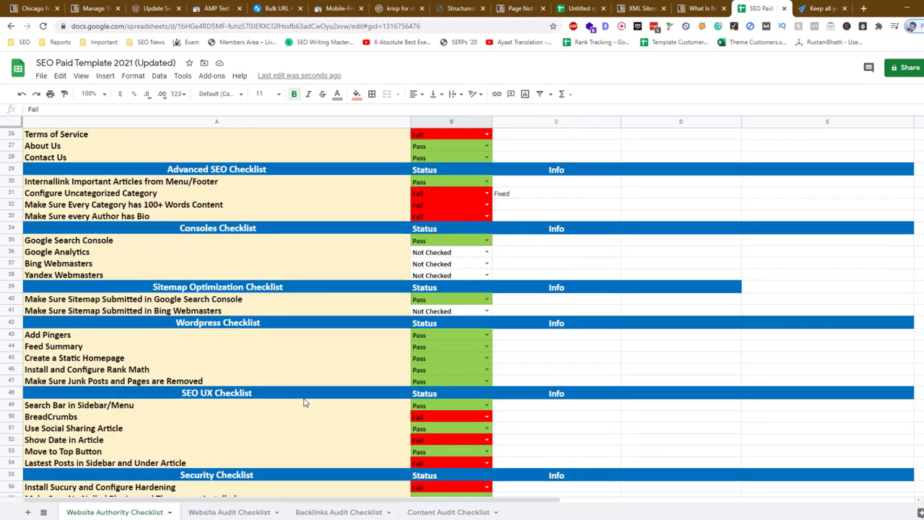
{"action": "scroll", "coordinate": [304, 403], "scroll_direction": "down", "scroll_amount": 4}
{"action": "scroll", "coordinate": [305, 403], "scroll_direction": "down", "scroll_amount": 5}
{"action": "scroll", "coordinate": [304, 402], "scroll_direction": "up", "scroll_amount": 17}
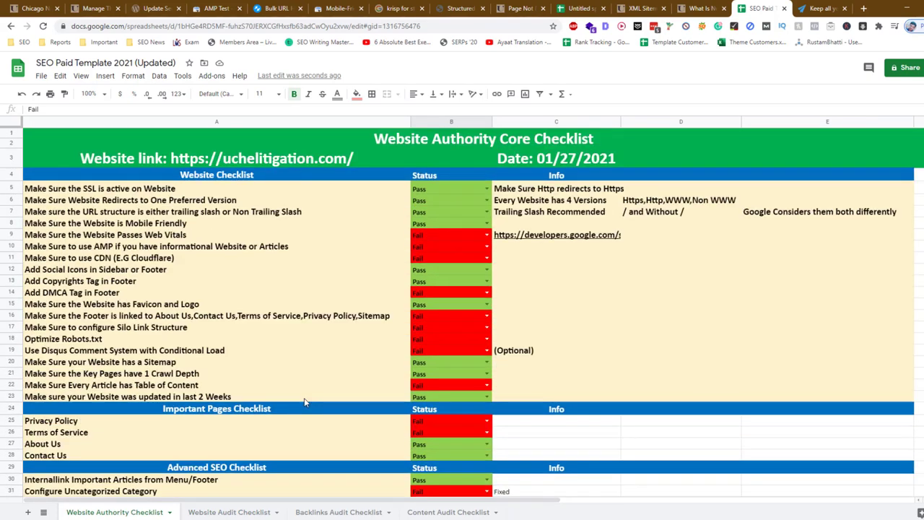
{"action": "left_click", "coordinate": [298, 510]}
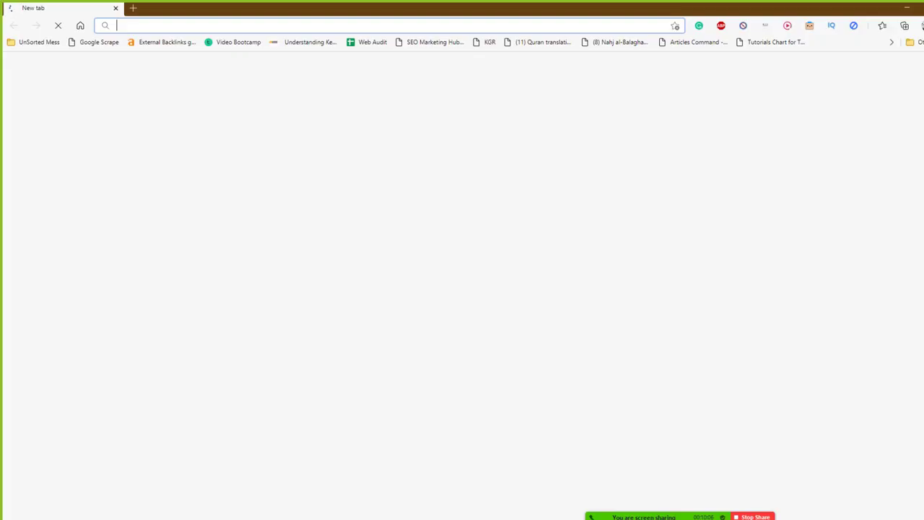
Step: Go to ahrefs.com and sign in with the saved credentials
{"action": "type", "text": "ahrefs.com"}
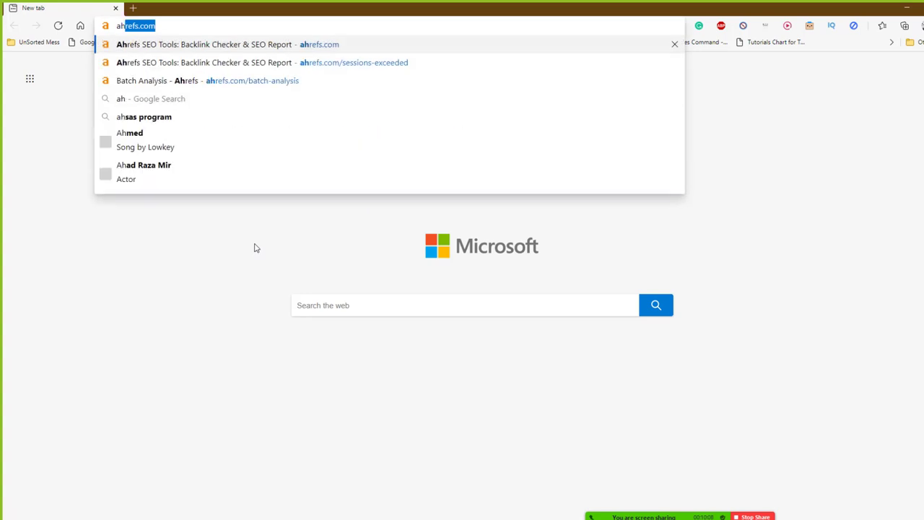
{"action": "key", "text": "Return"}
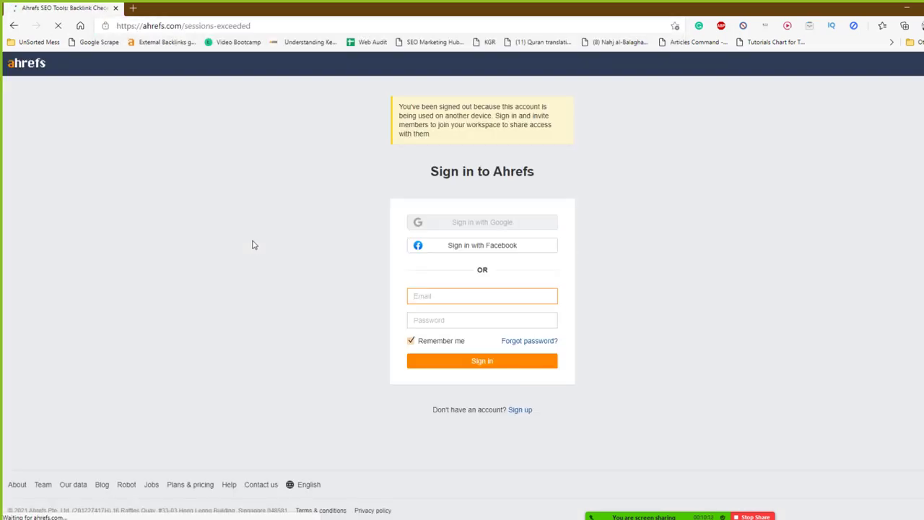
{"action": "left_click", "coordinate": [445, 363]}
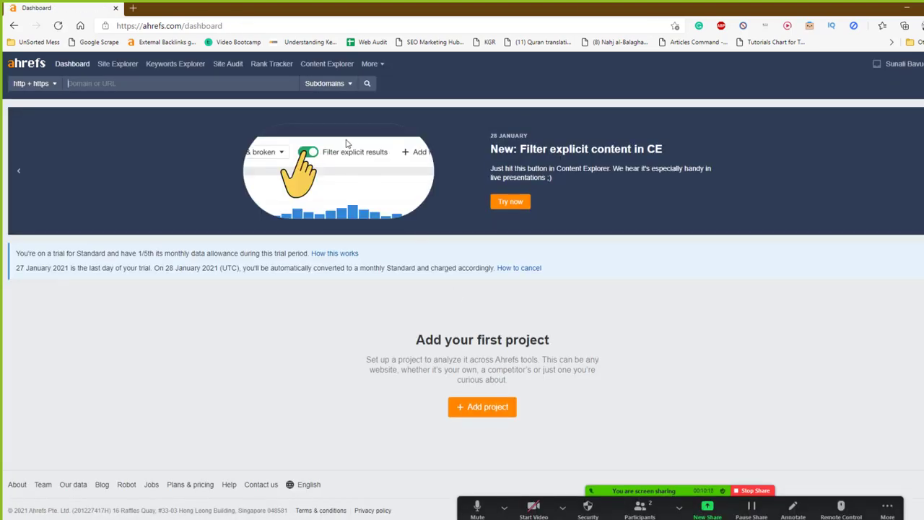
{"action": "mouse_move", "coordinate": [283, 519]}
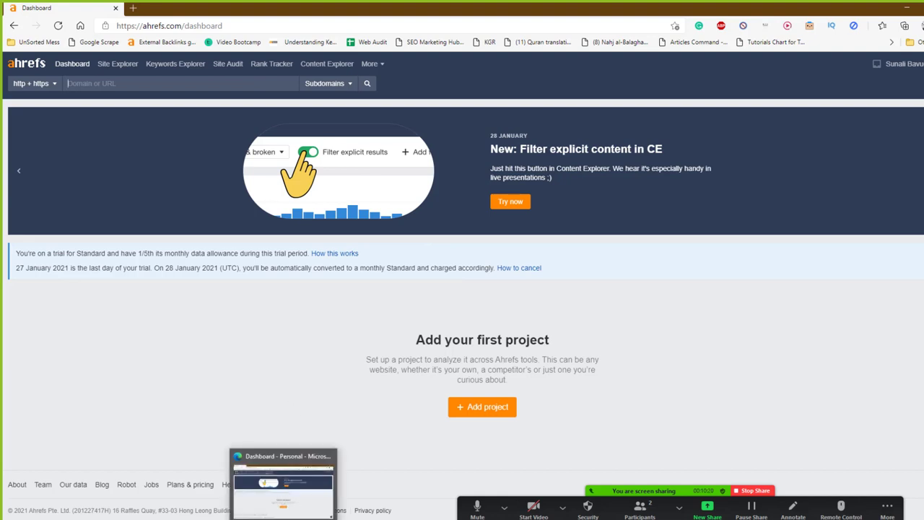
{"action": "left_click", "coordinate": [113, 518]}
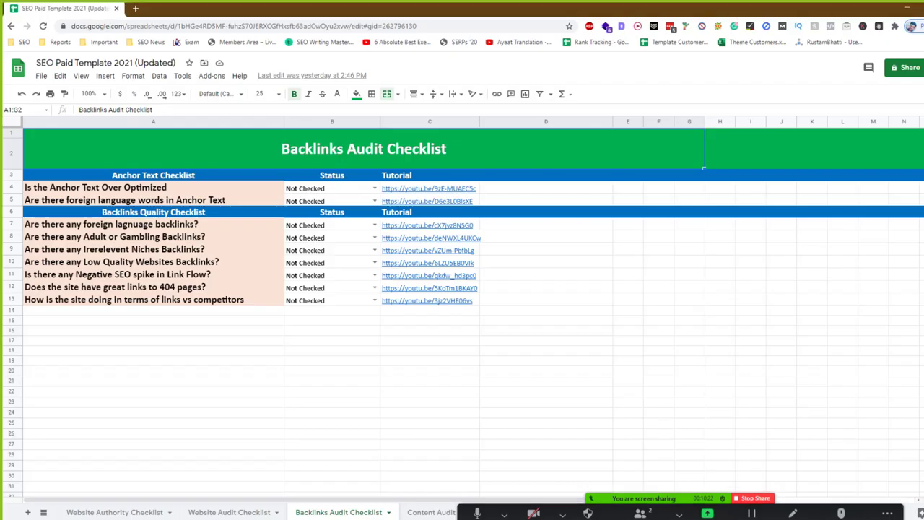
{"action": "left_click", "coordinate": [115, 512]}
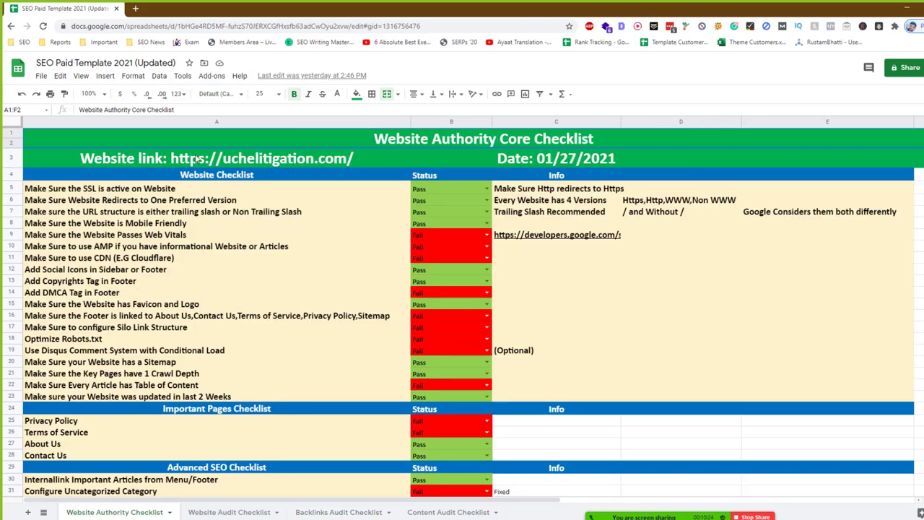
{"action": "left_click", "coordinate": [190, 163]}
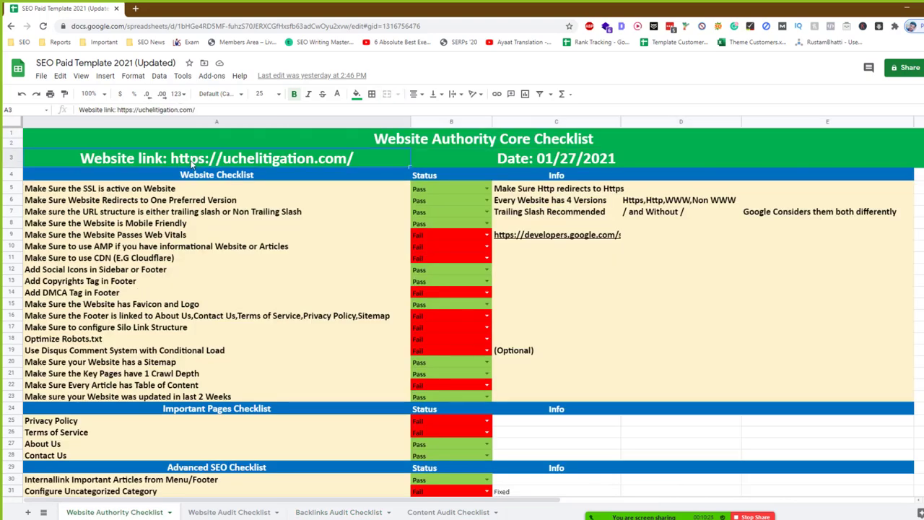
{"action": "left_click_drag", "start_coordinate": [197, 110], "coordinate": [118, 110]}
{"action": "key", "text": "ctrl+c"}
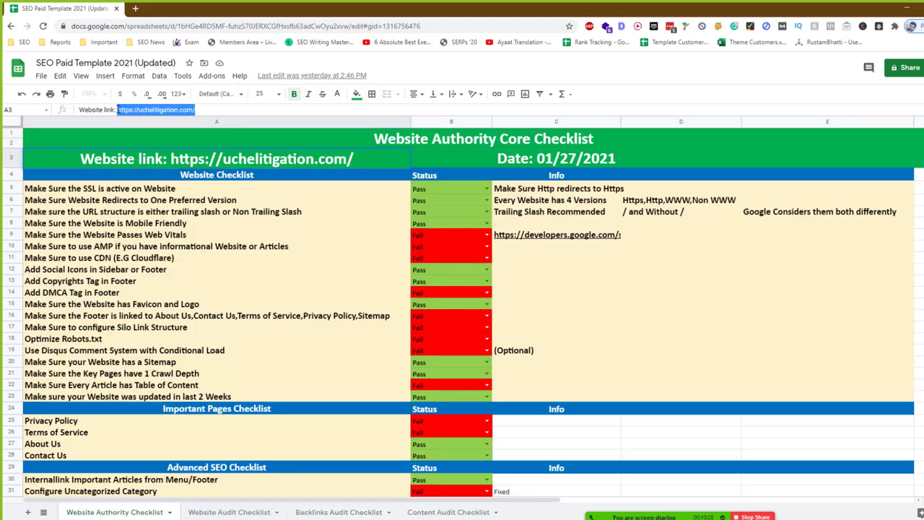
{"action": "left_click", "coordinate": [312, 511]}
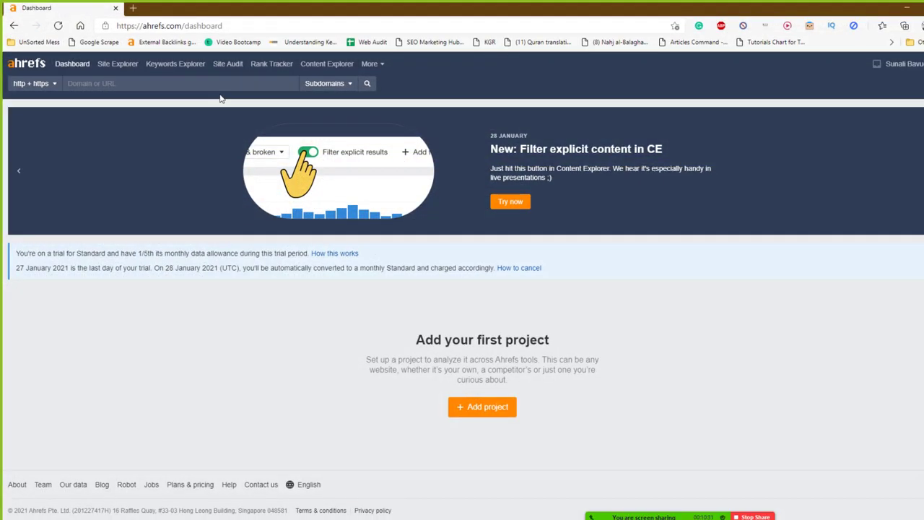
{"action": "key", "text": "ctrl+v"}
{"action": "key", "text": "Return"}
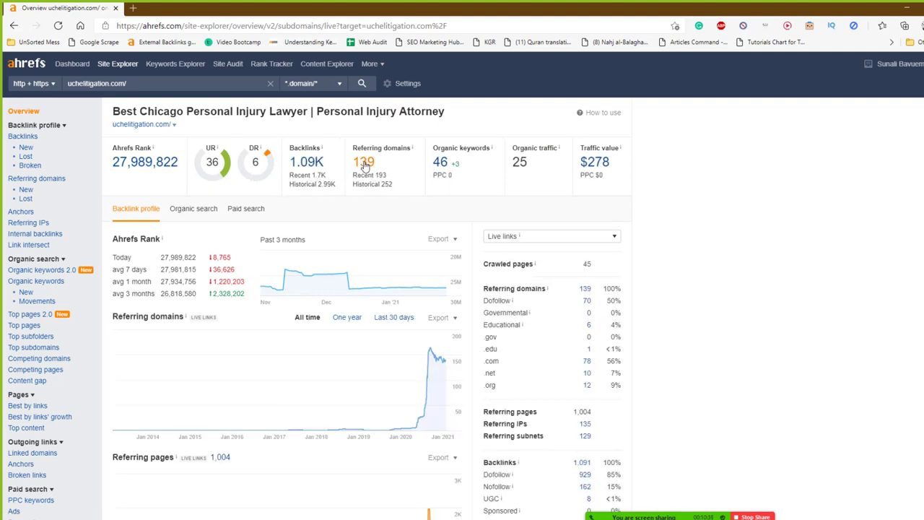
Step: Open uchelitigation.com's 139 referring domains, then switch to its anchor text report
{"action": "left_click", "coordinate": [364, 163]}
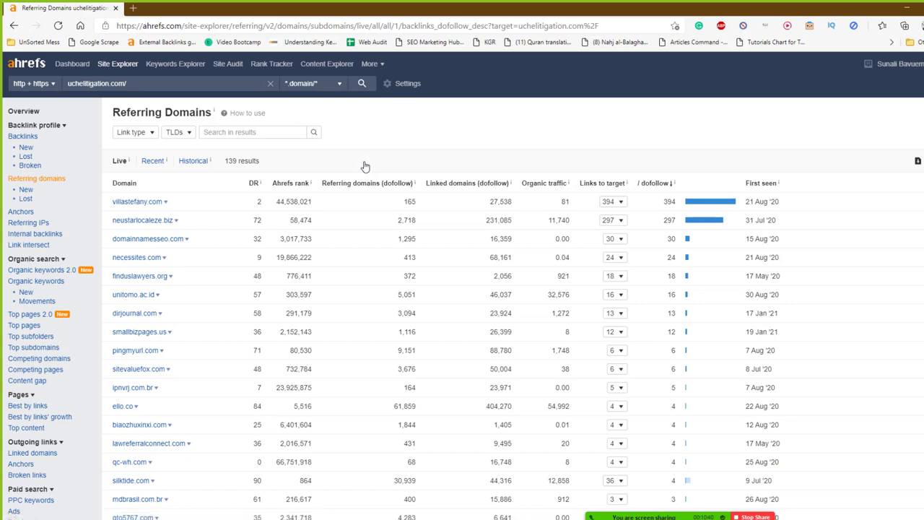
{"action": "left_click", "coordinate": [22, 212]}
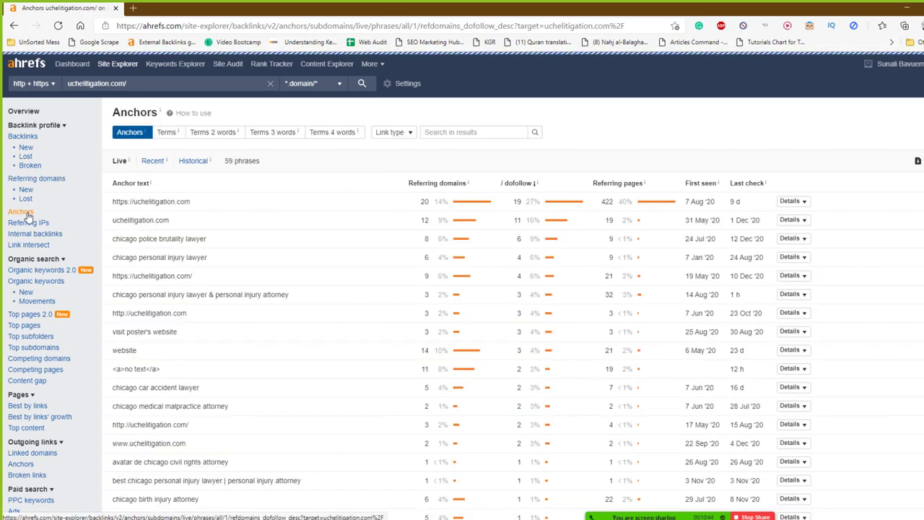
{"action": "triple_click", "coordinate": [142, 202]}
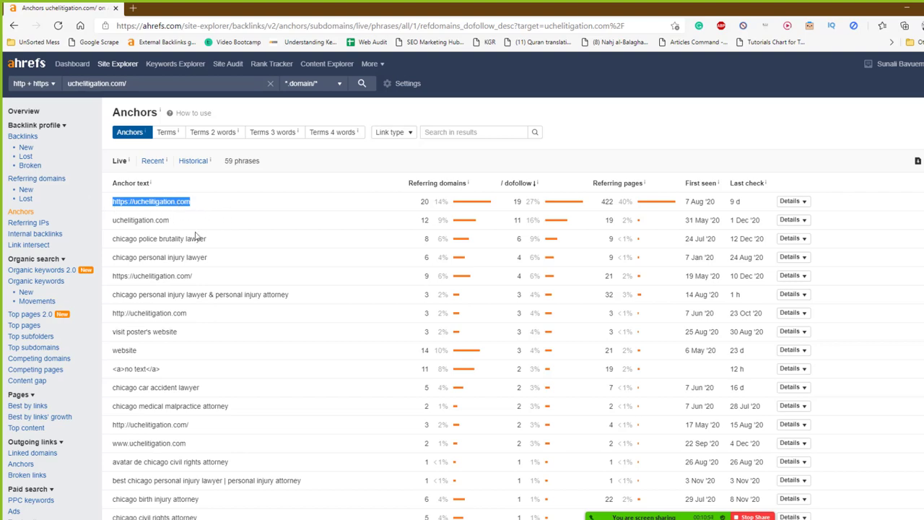
{"action": "scroll", "coordinate": [202, 250], "scroll_direction": "down", "scroll_amount": 15}
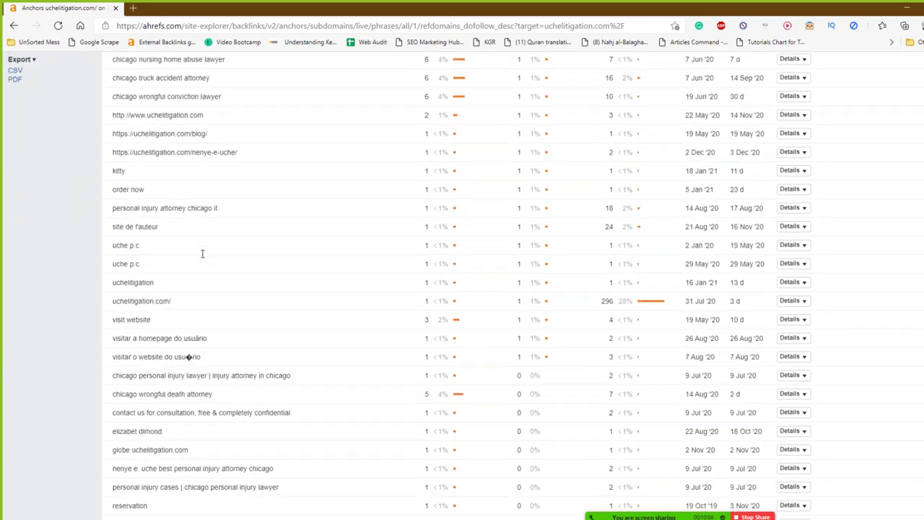
{"action": "scroll", "coordinate": [202, 254], "scroll_direction": "down", "scroll_amount": 5}
{"action": "scroll", "coordinate": [202, 256], "scroll_direction": "up", "scroll_amount": 20}
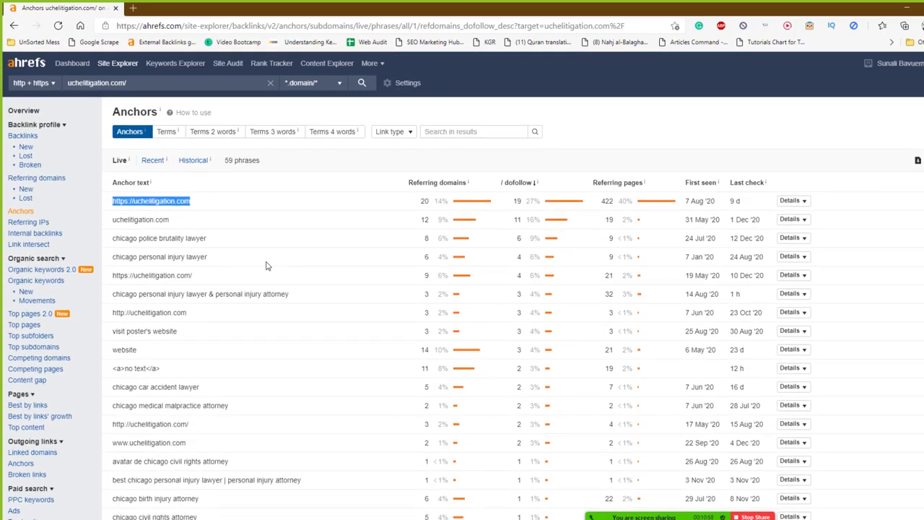
{"action": "triple_click", "coordinate": [150, 221]}
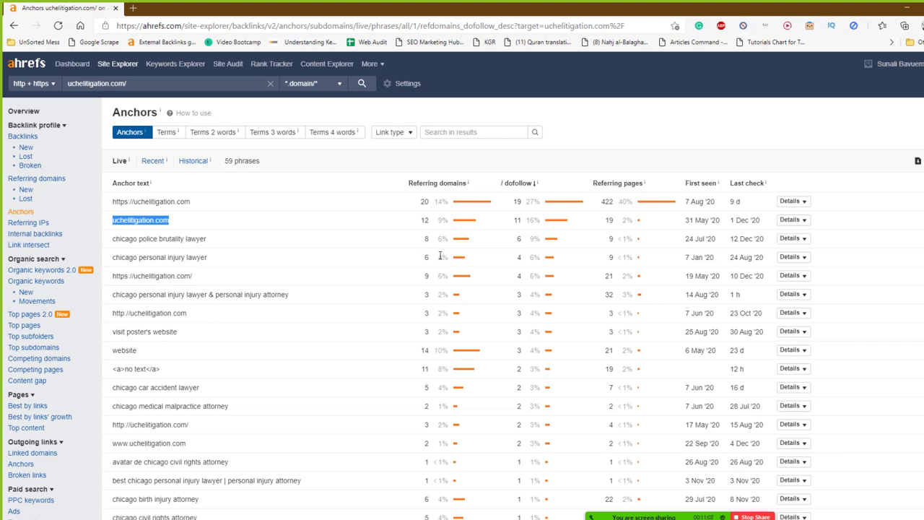
{"action": "scroll", "coordinate": [419, 283], "scroll_direction": "down", "scroll_amount": 1}
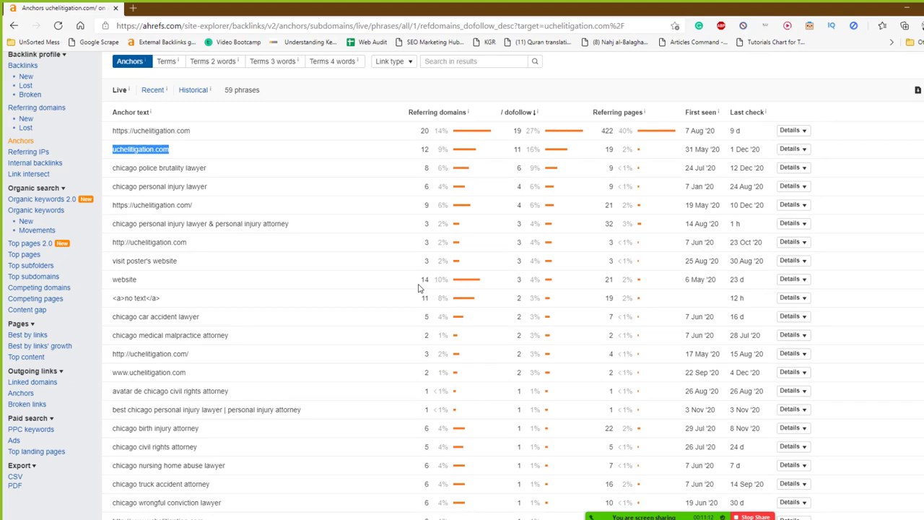
{"action": "scroll", "coordinate": [263, 260], "scroll_direction": "down", "scroll_amount": 3}
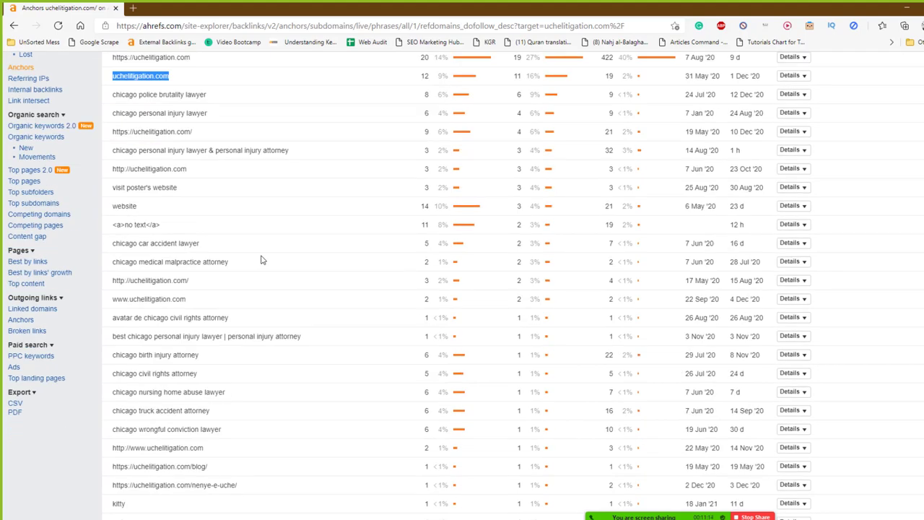
{"action": "scroll", "coordinate": [262, 260], "scroll_direction": "up", "scroll_amount": 3}
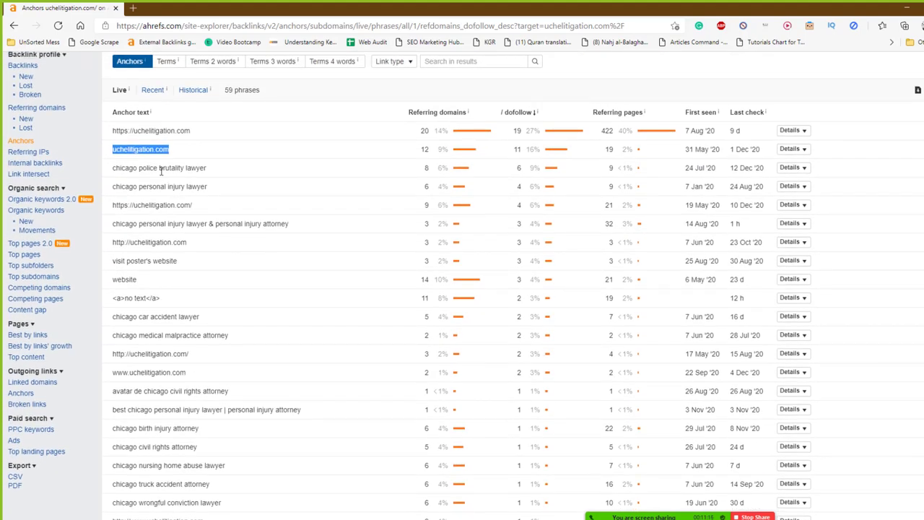
{"action": "left_click_drag", "start_coordinate": [159, 168], "coordinate": [251, 195]}
{"action": "left_click", "coordinate": [250, 195]}
Step: Browse the detail view for the police brutality anchor, then go back to the checklist spreadsheet
{"action": "left_click", "coordinate": [786, 170]}
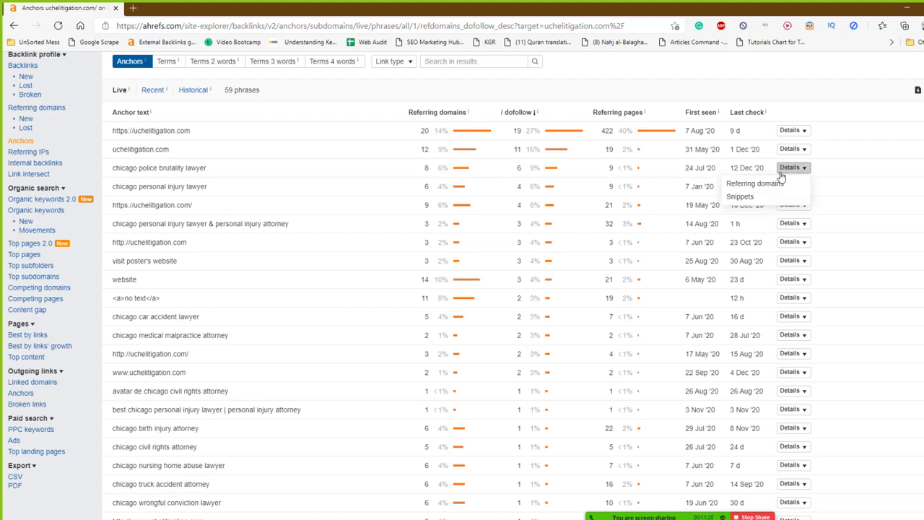
{"action": "scroll", "coordinate": [545, 245], "scroll_direction": "down", "scroll_amount": 4}
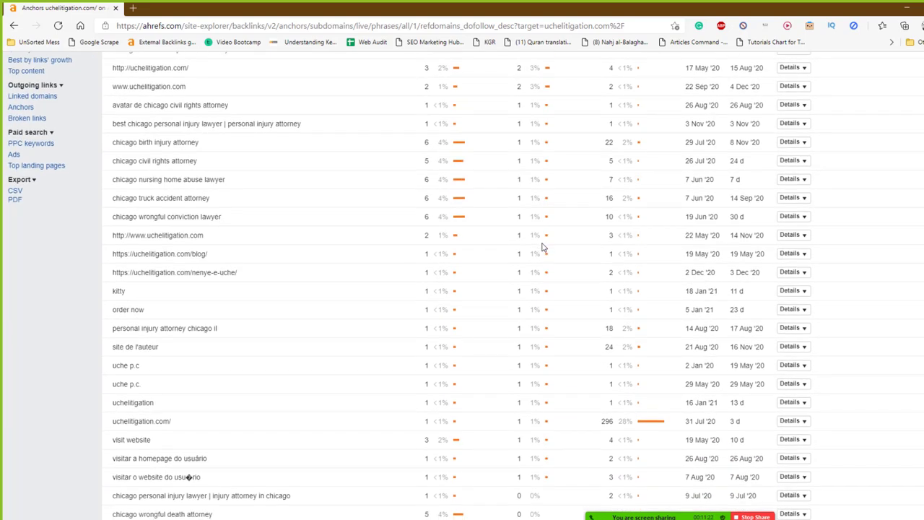
{"action": "scroll", "coordinate": [543, 248], "scroll_direction": "down", "scroll_amount": 5}
{"action": "scroll", "coordinate": [541, 248], "scroll_direction": "up", "scroll_amount": 8}
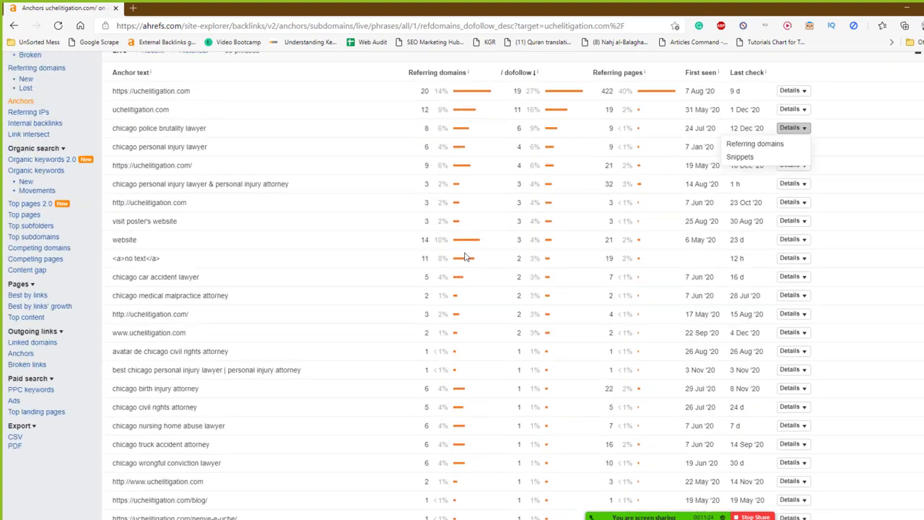
{"action": "scroll", "coordinate": [466, 258], "scroll_direction": "up", "scroll_amount": 1}
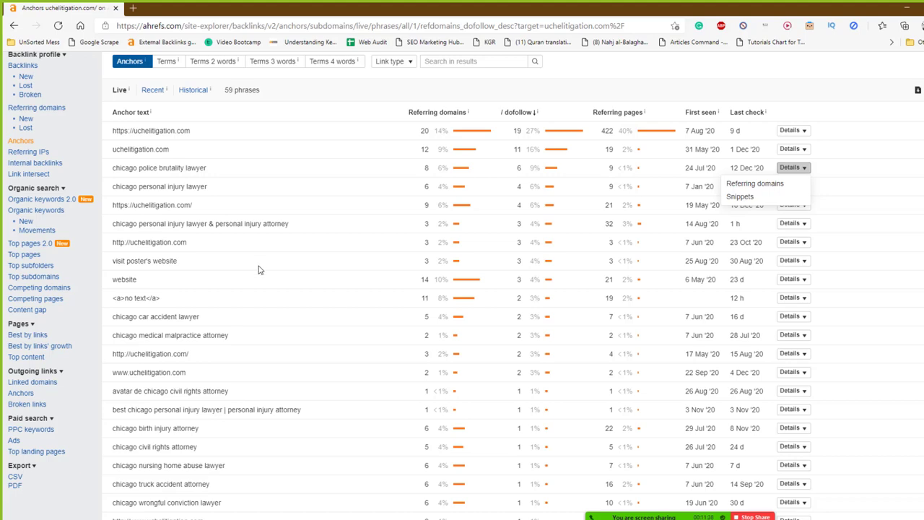
{"action": "scroll", "coordinate": [260, 270], "scroll_direction": "up", "scroll_amount": 2}
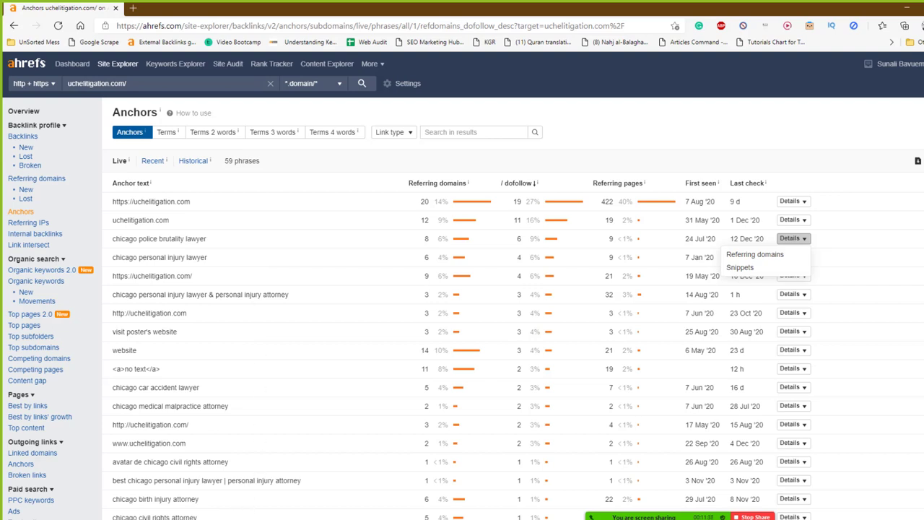
{"action": "key", "text": "alt+Tab"}
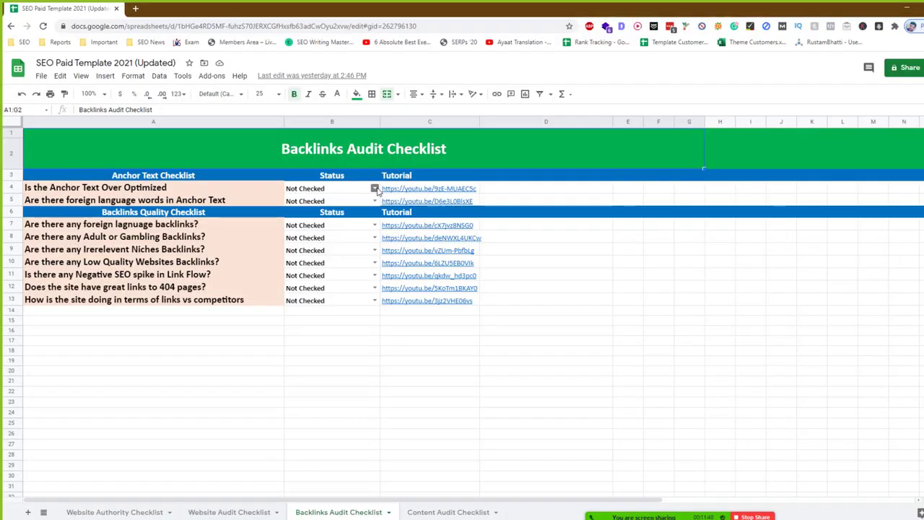
Step: Mark B4's anchor over-optimization check as Pass and clear the Tutorial column C3:C13
{"action": "left_click", "coordinate": [376, 190]}
{"action": "left_click", "coordinate": [368, 201]}
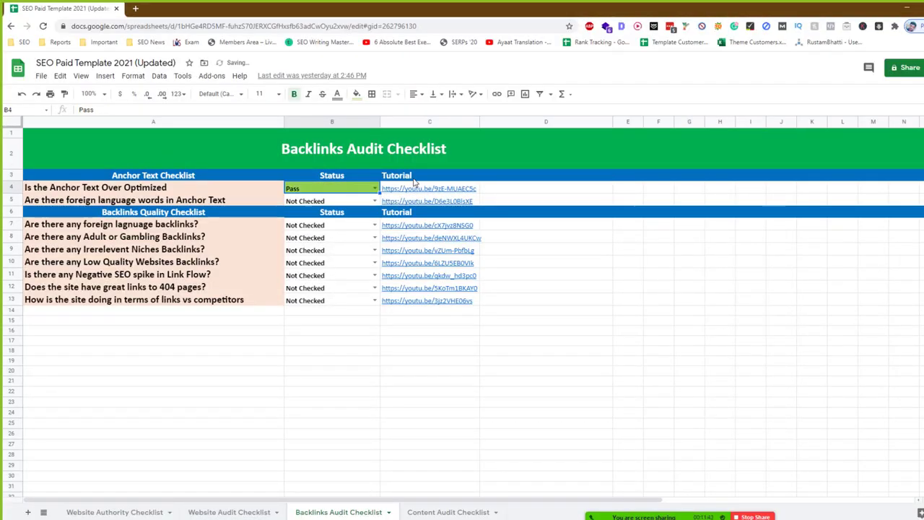
{"action": "left_click_drag", "start_coordinate": [415, 183], "coordinate": [411, 303]}
{"action": "key", "text": "Delete"}
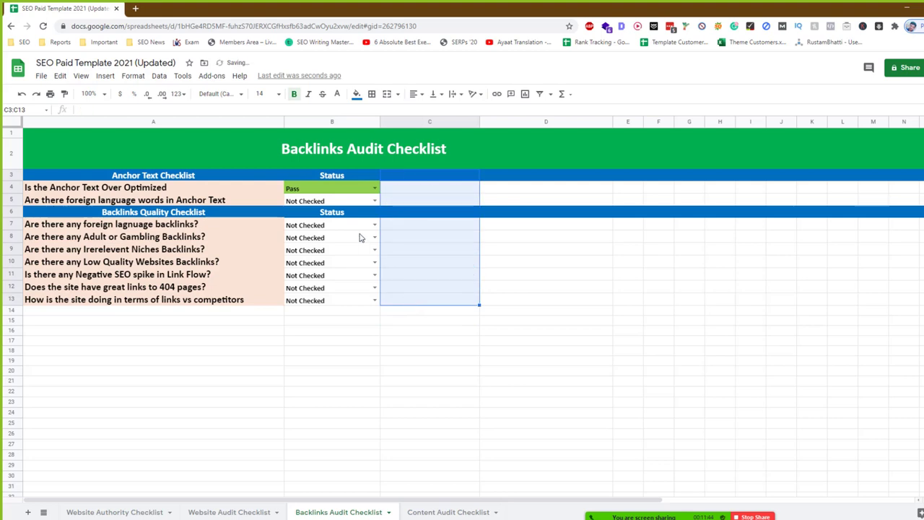
Step: Select B5's foreign-language anchor status and return to the Ahrefs anchors report
{"action": "left_click", "coordinate": [344, 203]}
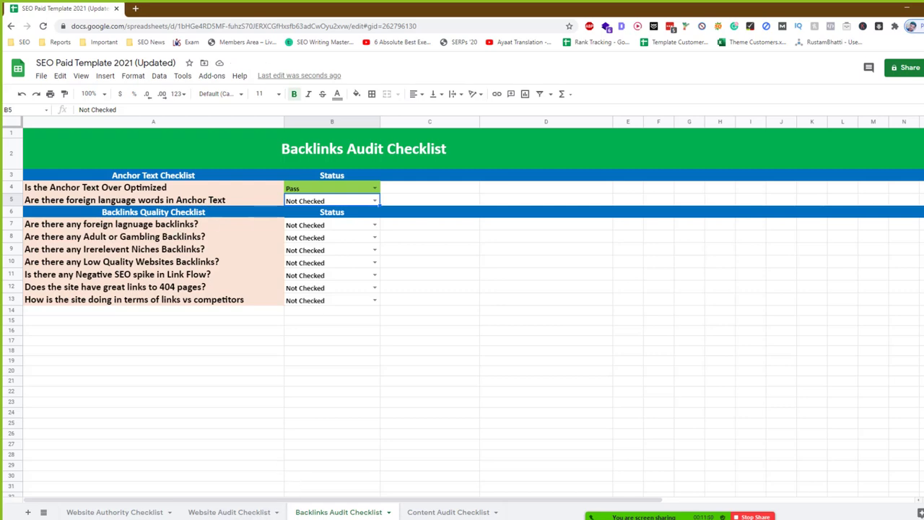
{"action": "key", "text": "alt+Tab"}
{"action": "scroll", "coordinate": [303, 384], "scroll_direction": "down", "scroll_amount": 4}
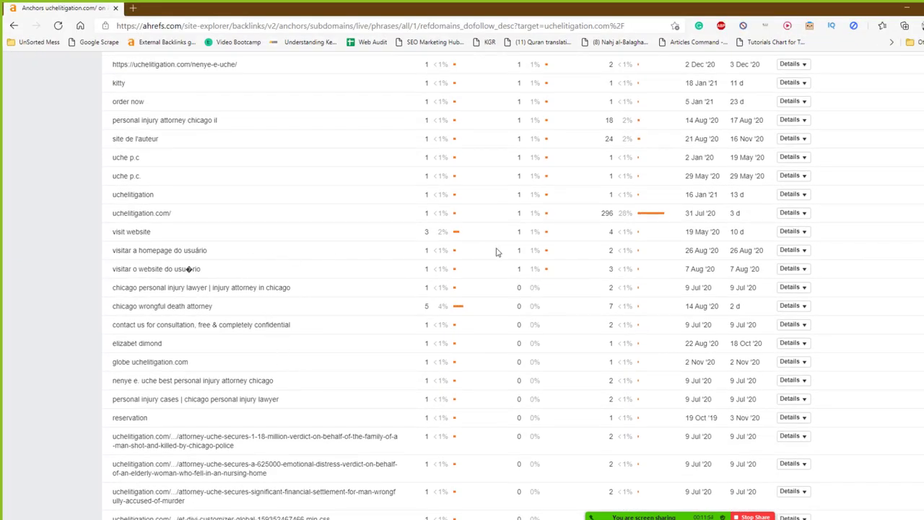
Step: Show the three ipnvrj.com.br backlinks using the Portuguese 'visitar o website do usuário' anchor
{"action": "left_click", "coordinate": [792, 270]}
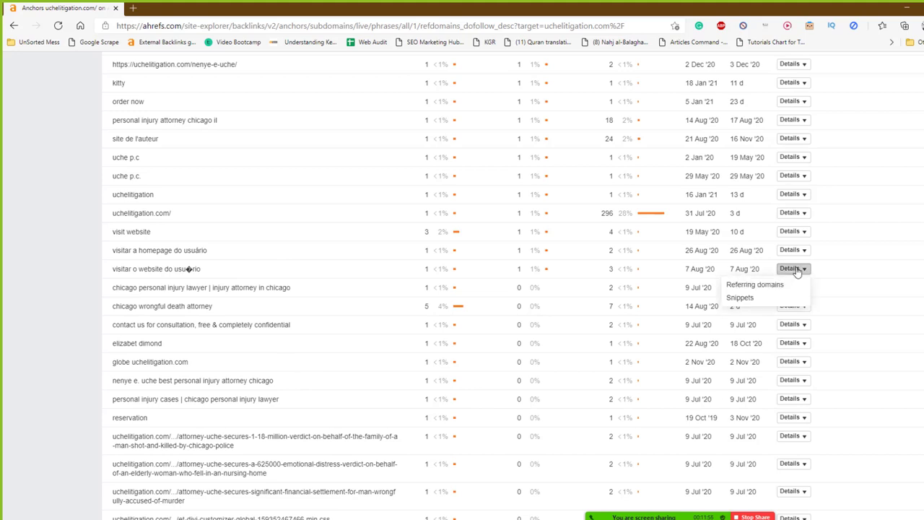
{"action": "left_click", "coordinate": [755, 285]}
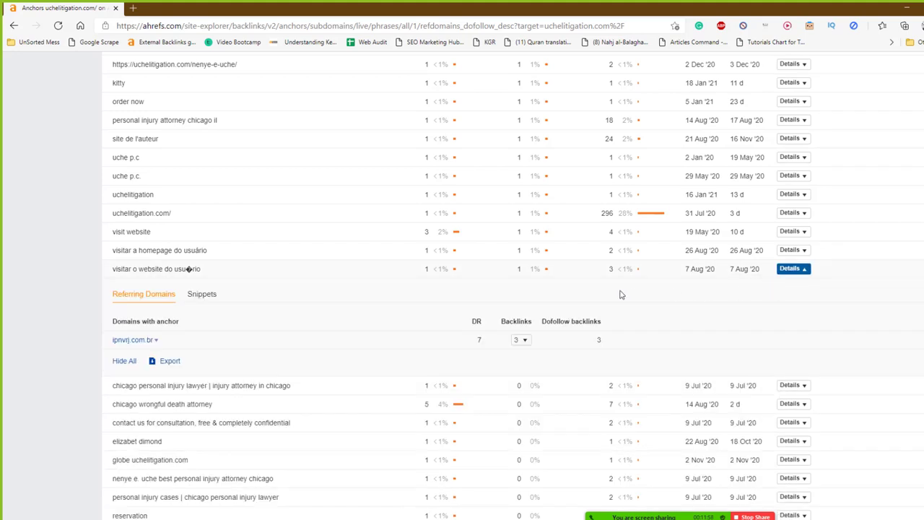
{"action": "left_click", "coordinate": [520, 340]}
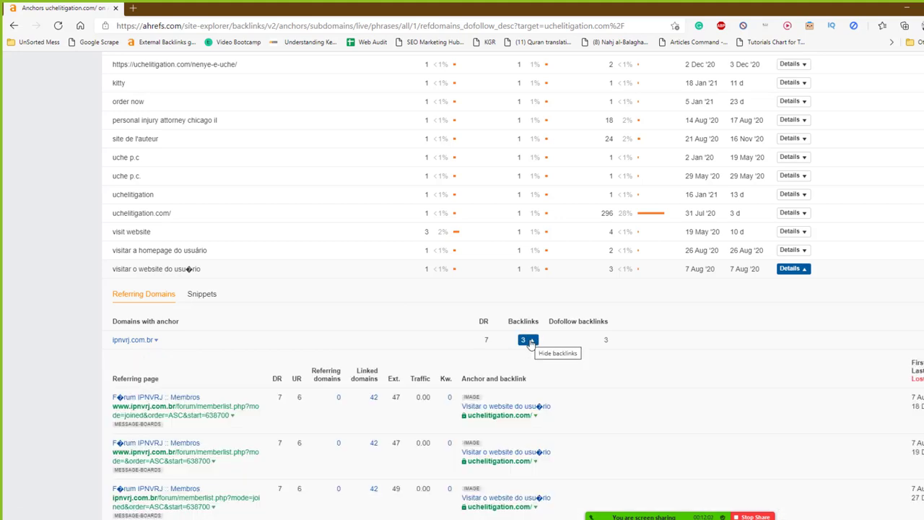
{"action": "scroll", "coordinate": [531, 344], "scroll_direction": "down", "scroll_amount": 1}
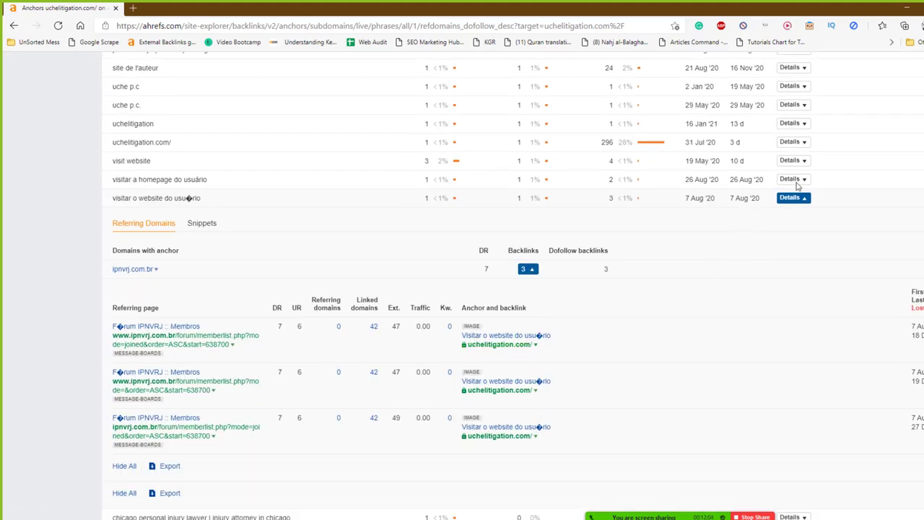
{"action": "scroll", "coordinate": [322, 214], "scroll_direction": "down", "scroll_amount": 4}
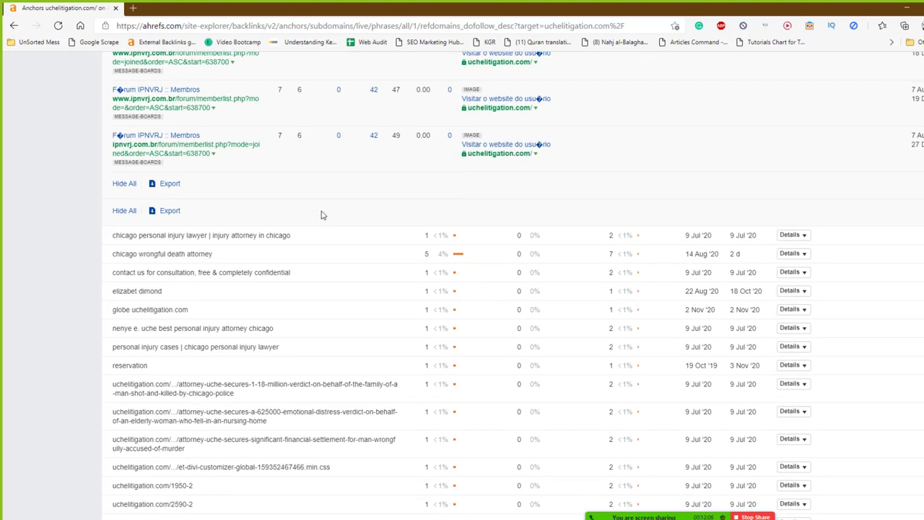
{"action": "scroll", "coordinate": [321, 215], "scroll_direction": "down", "scroll_amount": 2}
{"action": "scroll", "coordinate": [320, 219], "scroll_direction": "up", "scroll_amount": 6}
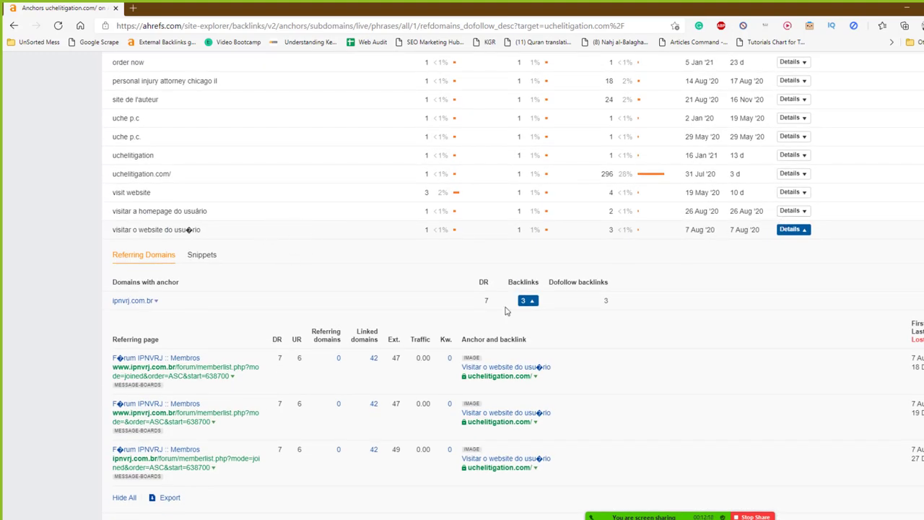
{"action": "key", "text": "alt+Tab"}
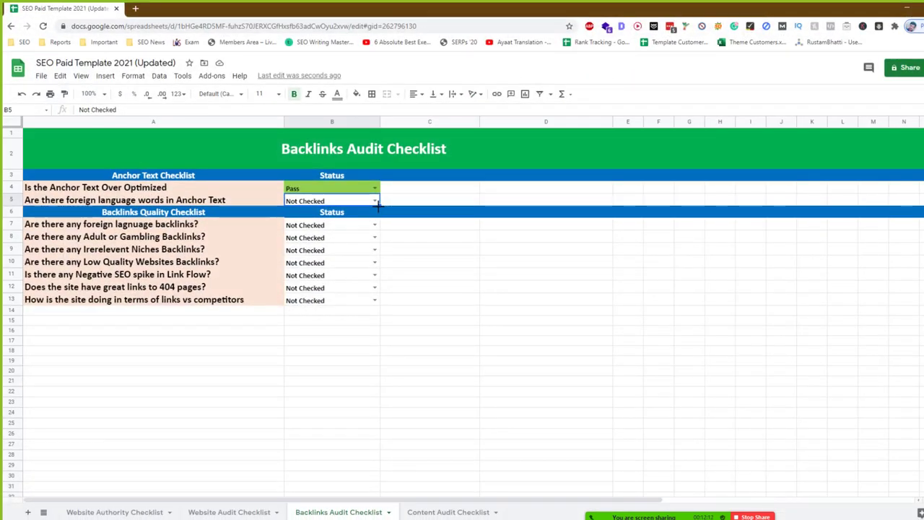
Step: Set B5 to Fail and enter the note '2 Foreign Anchors' in C5
{"action": "left_click", "coordinate": [375, 202]}
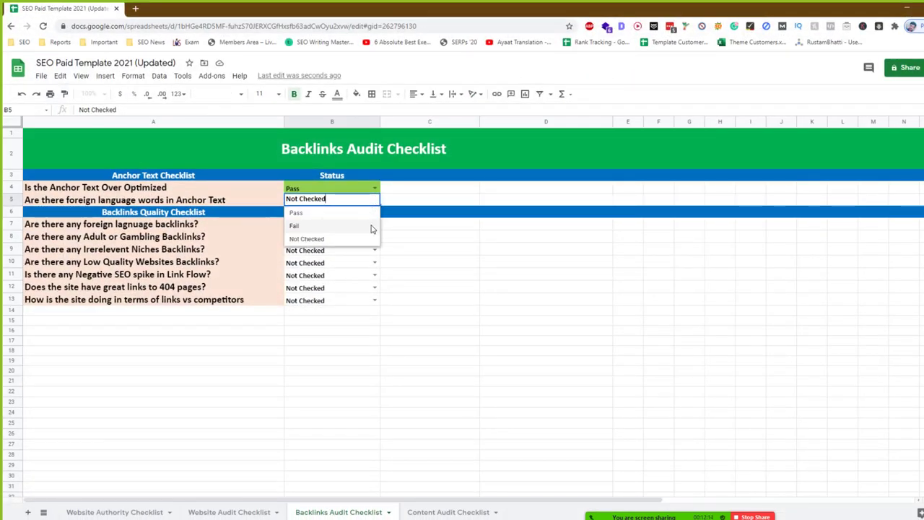
{"action": "left_click", "coordinate": [371, 226]}
{"action": "left_click", "coordinate": [416, 206]}
{"action": "type", "text": "2"}
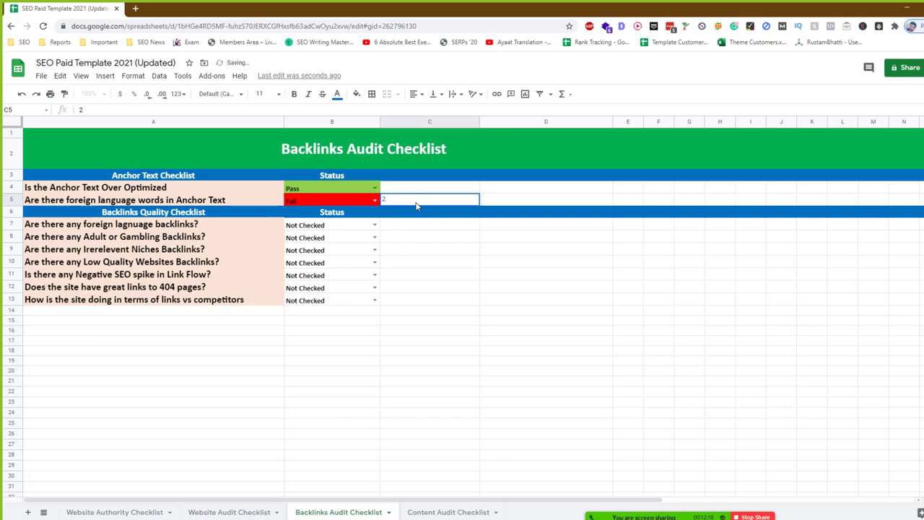
{"action": "type", "text": " lss"}
{"action": "key", "text": "BackSpace"}
{"action": "key", "text": "BackSpace"}
{"action": "type", "text": "Foreign An"}
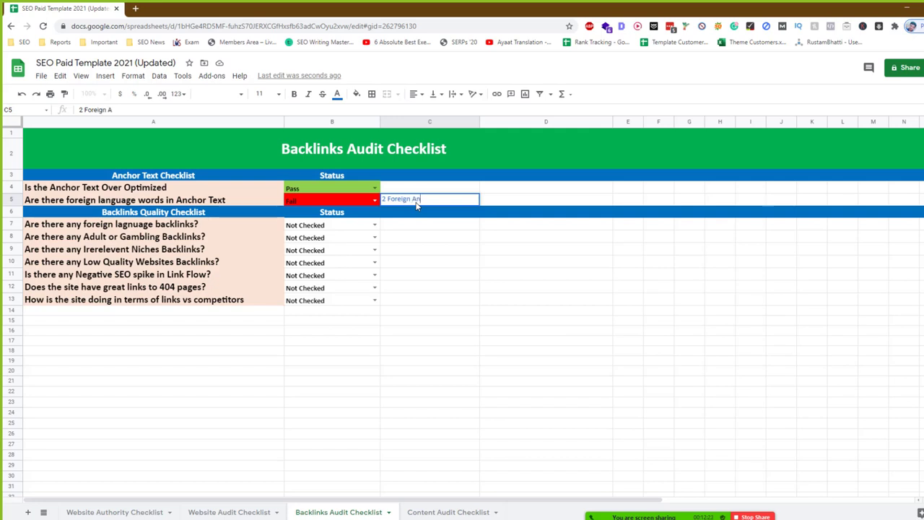
{"action": "type", "text": "chors"}
{"action": "key", "text": "Return"}
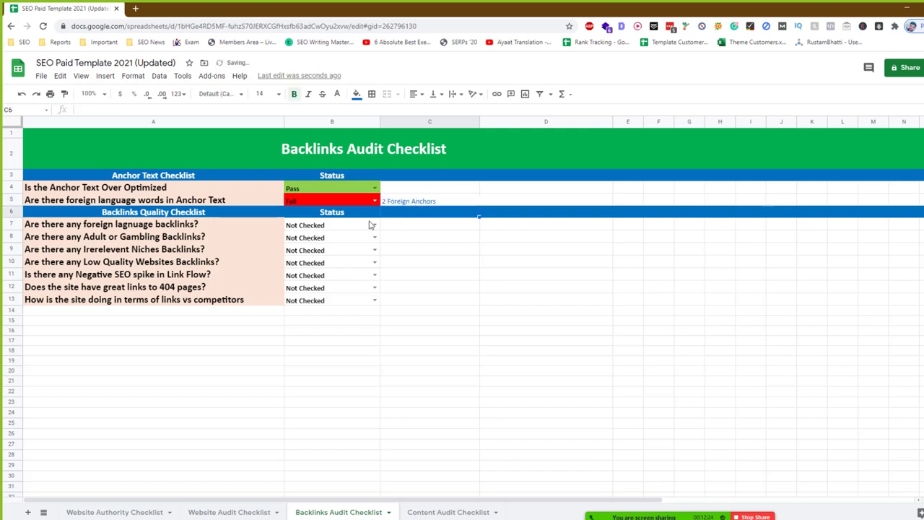
{"action": "key", "text": "alt+Tab"}
{"action": "scroll", "coordinate": [367, 226], "scroll_direction": "up", "scroll_amount": 15}
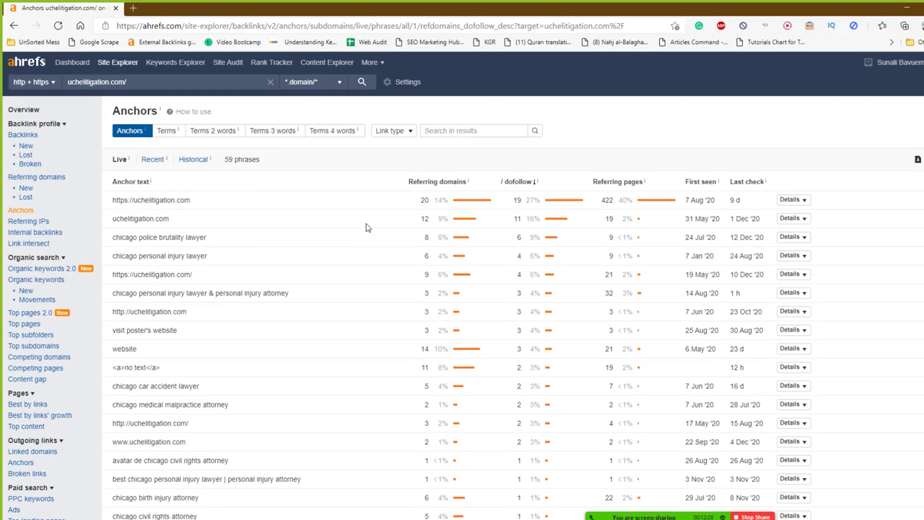
Step: Open the Backlinks report and scroll through its 317 groups of similar links
{"action": "left_click", "coordinate": [25, 138]}
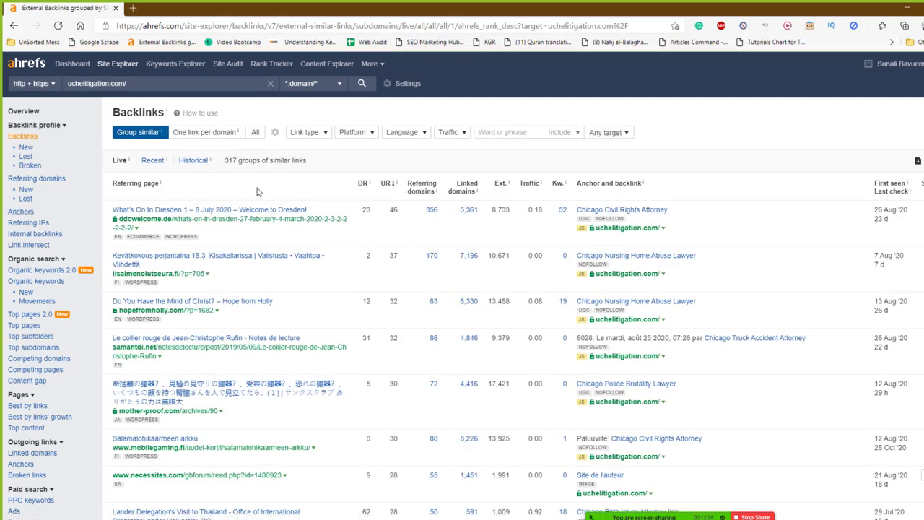
{"action": "scroll", "coordinate": [258, 191], "scroll_direction": "down", "scroll_amount": 10}
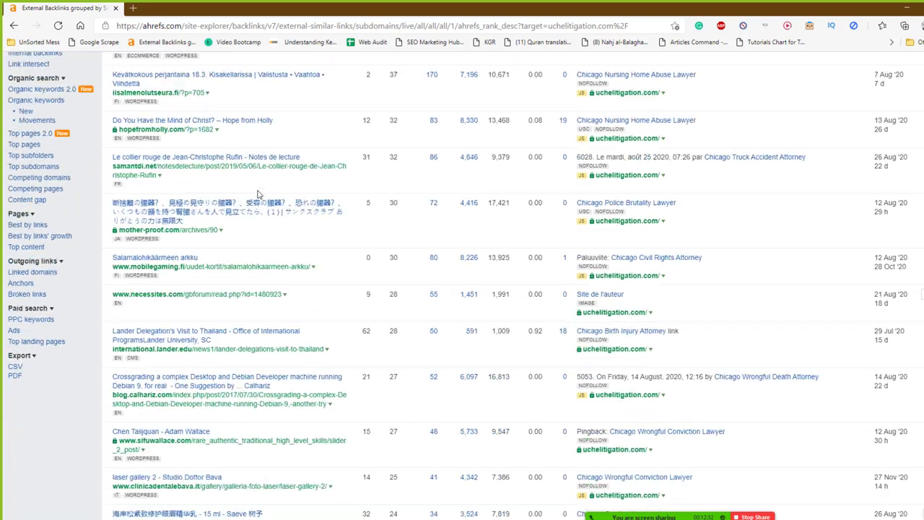
{"action": "scroll", "coordinate": [258, 194], "scroll_direction": "down", "scroll_amount": 1}
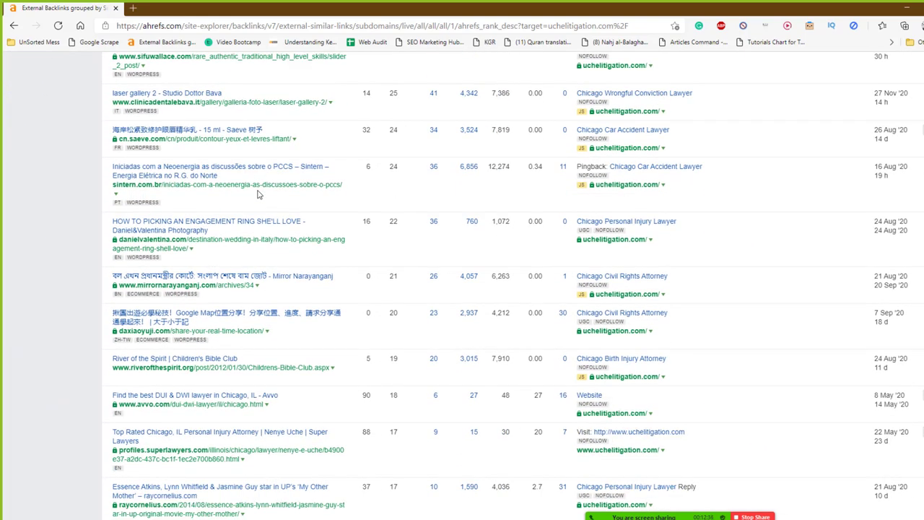
{"action": "scroll", "coordinate": [378, 334], "scroll_direction": "down", "scroll_amount": 8}
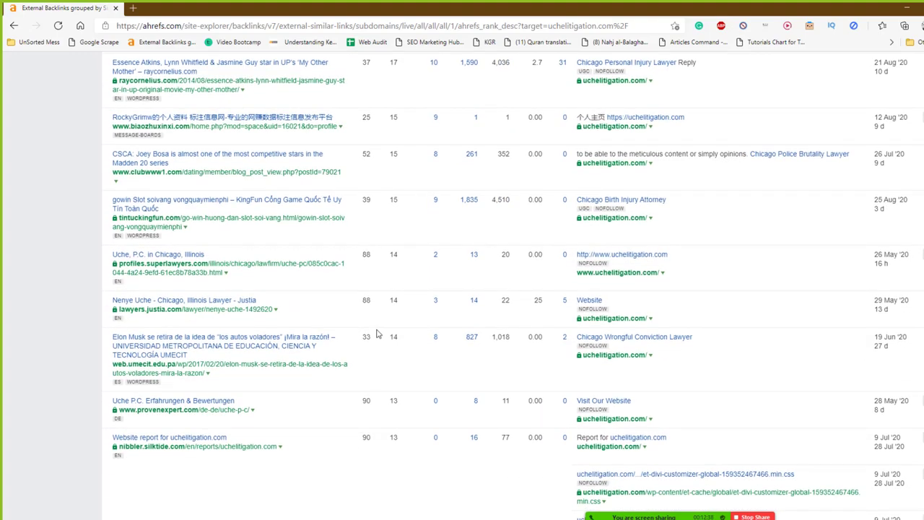
{"action": "scroll", "coordinate": [377, 333], "scroll_direction": "up", "scroll_amount": 6}
{"action": "scroll", "coordinate": [377, 333], "scroll_direction": "up", "scroll_amount": 15}
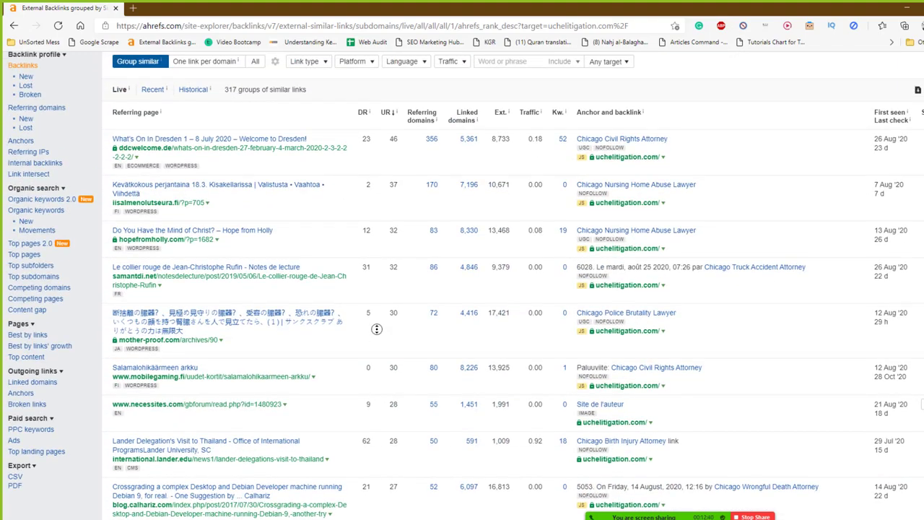
{"action": "scroll", "coordinate": [376, 329], "scroll_direction": "up", "scroll_amount": 1}
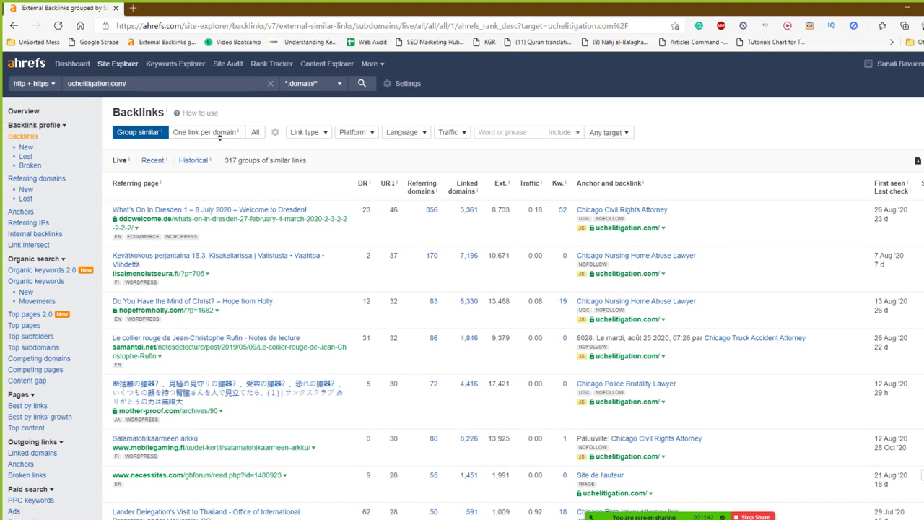
Step: Switch to One link per domain, showing 135 backlinks, and scroll through them
{"action": "left_click", "coordinate": [207, 134]}
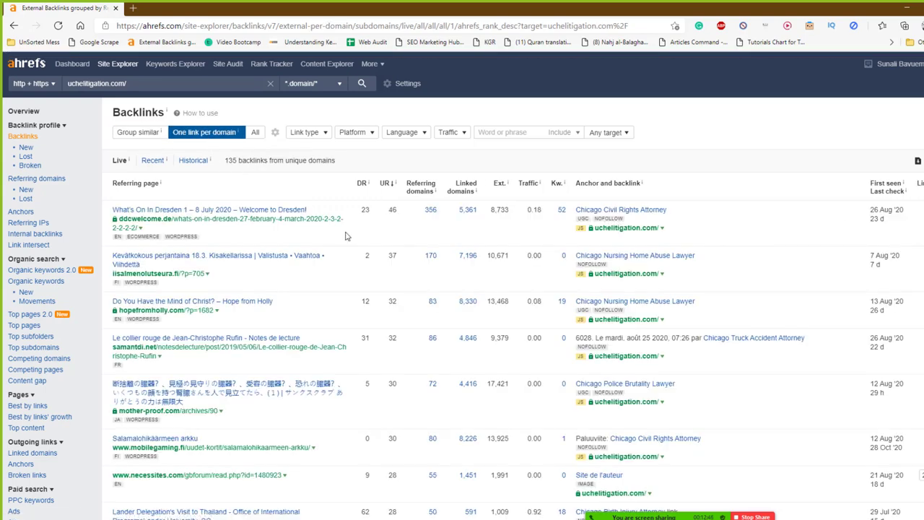
{"action": "scroll", "coordinate": [346, 236], "scroll_direction": "down", "scroll_amount": 5}
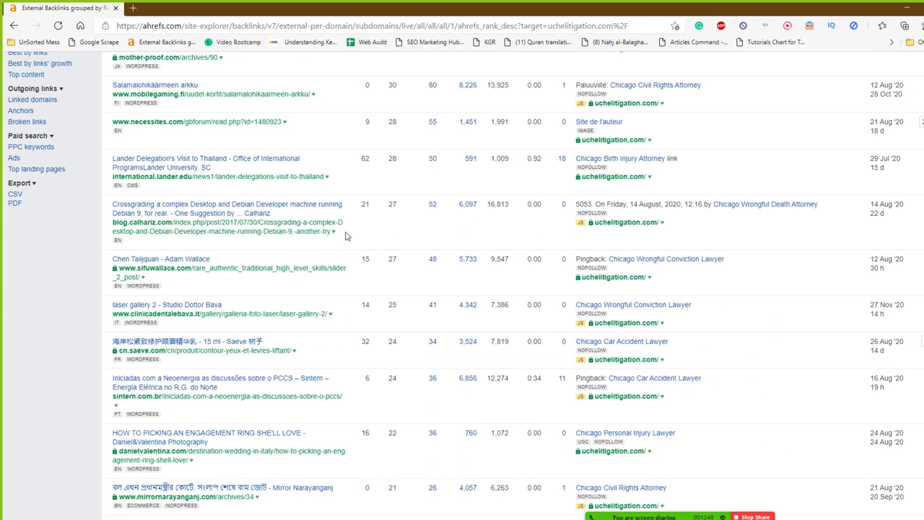
{"action": "scroll", "coordinate": [346, 236], "scroll_direction": "down", "scroll_amount": 7}
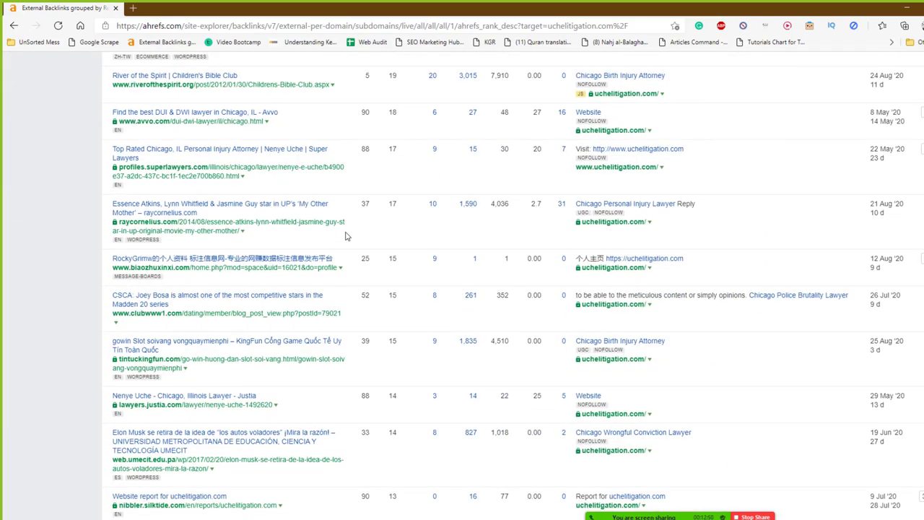
{"action": "scroll", "coordinate": [345, 236], "scroll_direction": "down", "scroll_amount": 3}
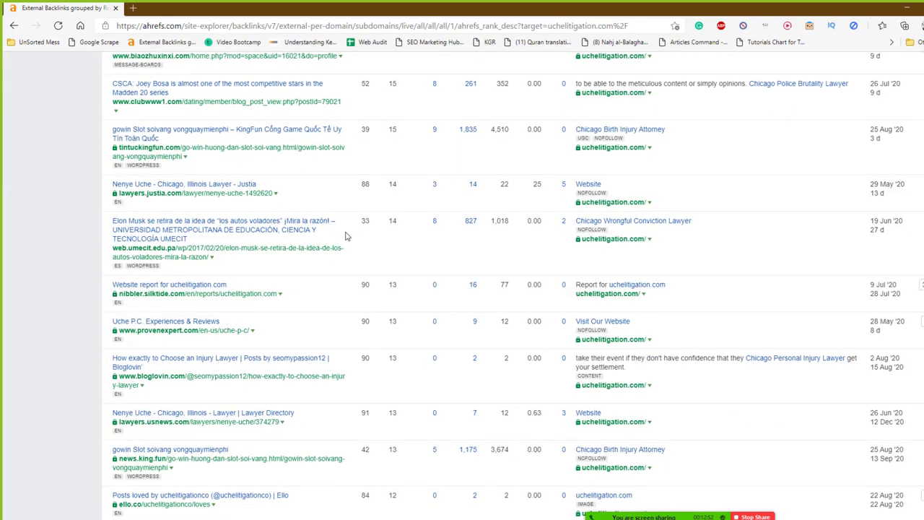
{"action": "scroll", "coordinate": [345, 236], "scroll_direction": "down", "scroll_amount": 5}
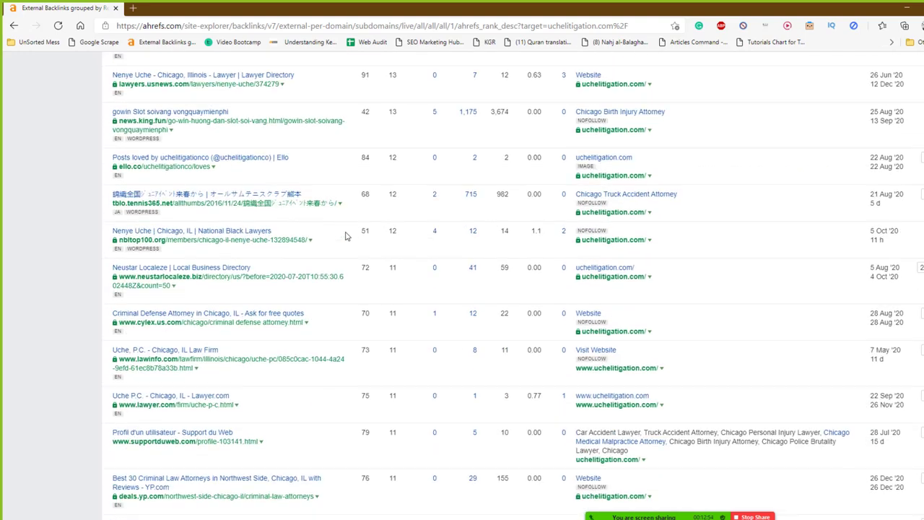
{"action": "scroll", "coordinate": [345, 237], "scroll_direction": "down", "scroll_amount": 3}
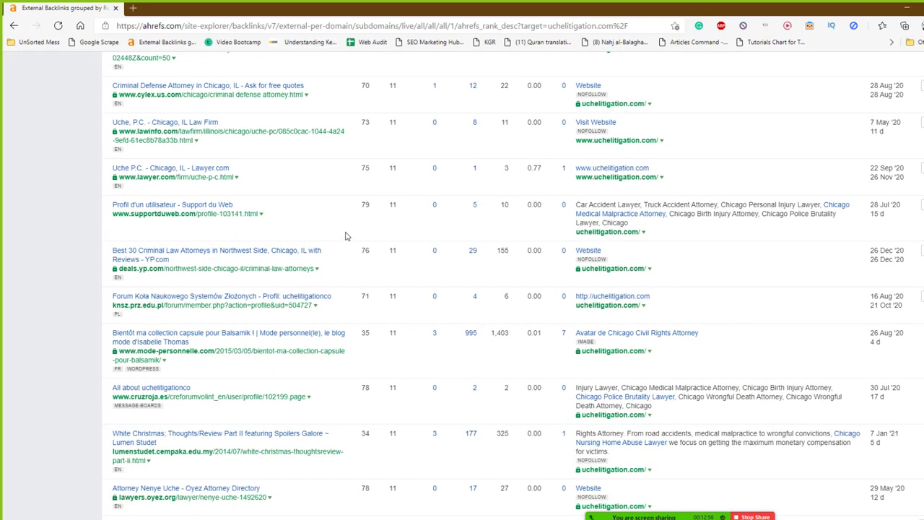
{"action": "scroll", "coordinate": [347, 233], "scroll_direction": "down", "scroll_amount": 3}
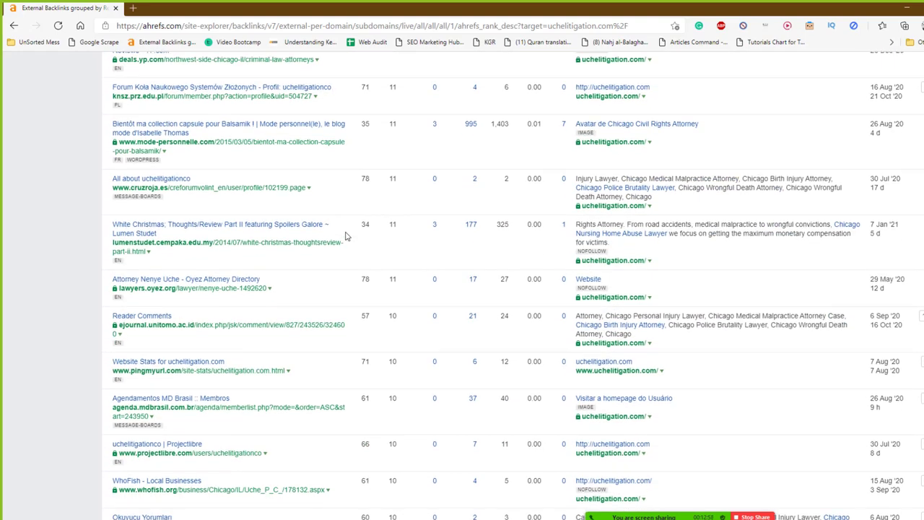
{"action": "scroll", "coordinate": [421, 305], "scroll_direction": "down", "scroll_amount": 2}
{"action": "scroll", "coordinate": [422, 100], "scroll_direction": "up", "scroll_amount": 10}
{"action": "scroll", "coordinate": [423, 100], "scroll_direction": "up", "scroll_amount": 15}
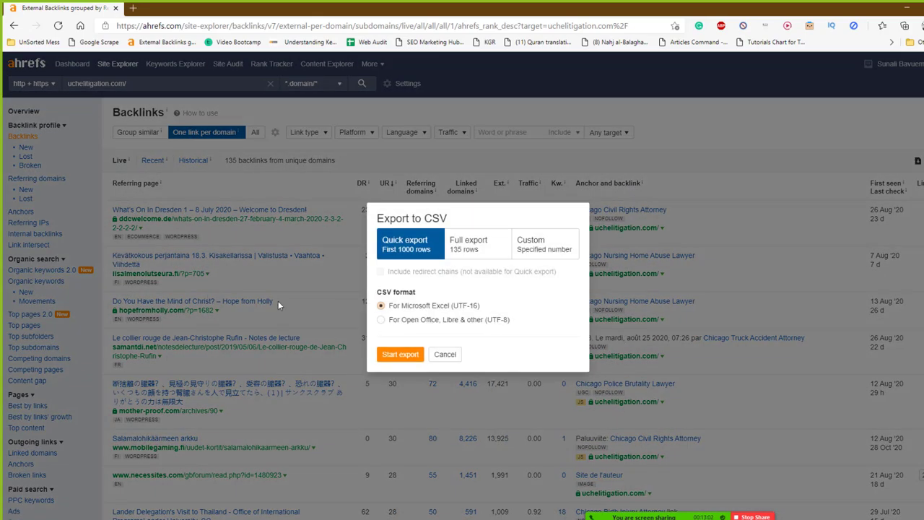
Step: Run a Full export of the 135 backlinks to CSV, download it, and open it in Excel
{"action": "left_click", "coordinate": [473, 242]}
{"action": "left_click", "coordinate": [403, 365]}
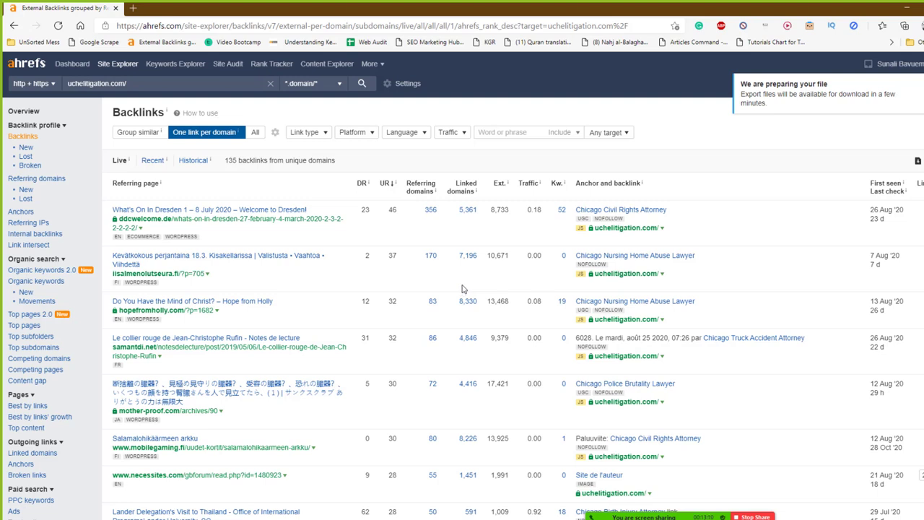
{"action": "left_click", "coordinate": [871, 66]}
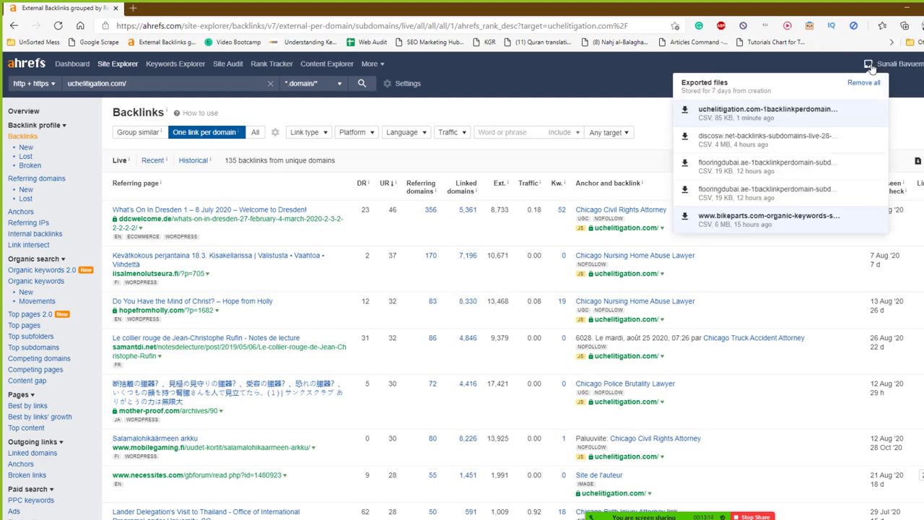
{"action": "left_click", "coordinate": [830, 118]}
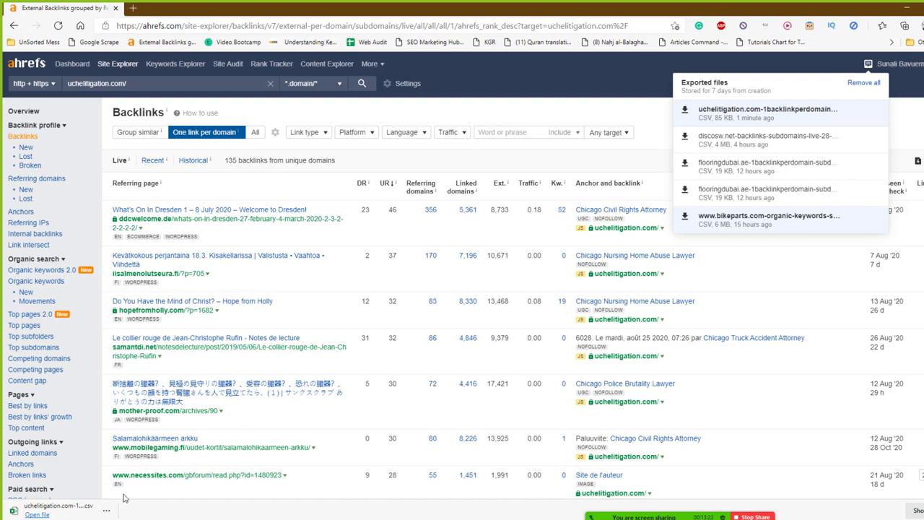
{"action": "left_click", "coordinate": [48, 514]}
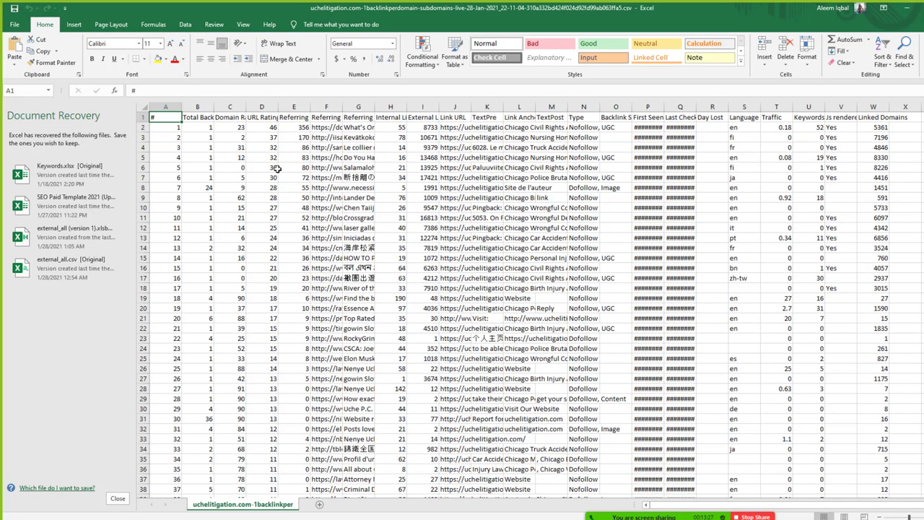
Step: Autofit column F's referring page URLs and widen column G to read the titles in G3 and G4
{"action": "left_click_drag", "start_coordinate": [277, 168], "coordinate": [170, 197]}
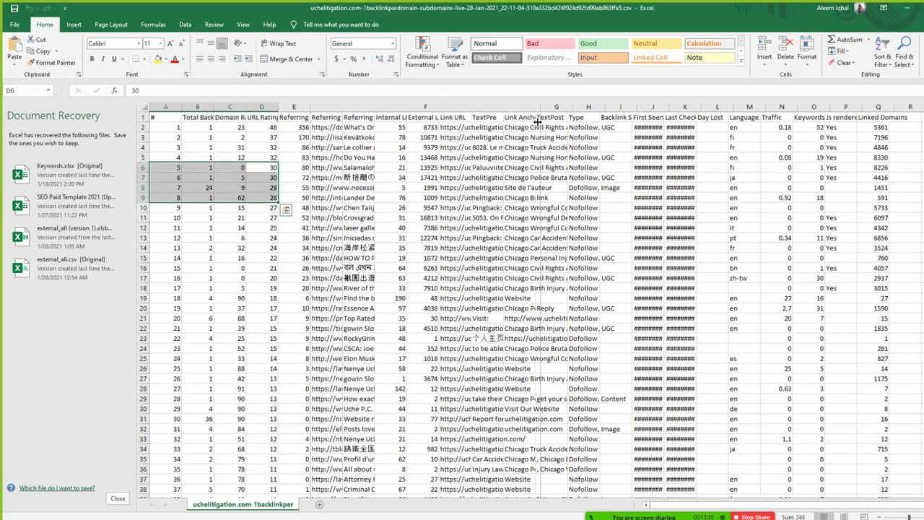
{"action": "double_click", "coordinate": [342, 107]}
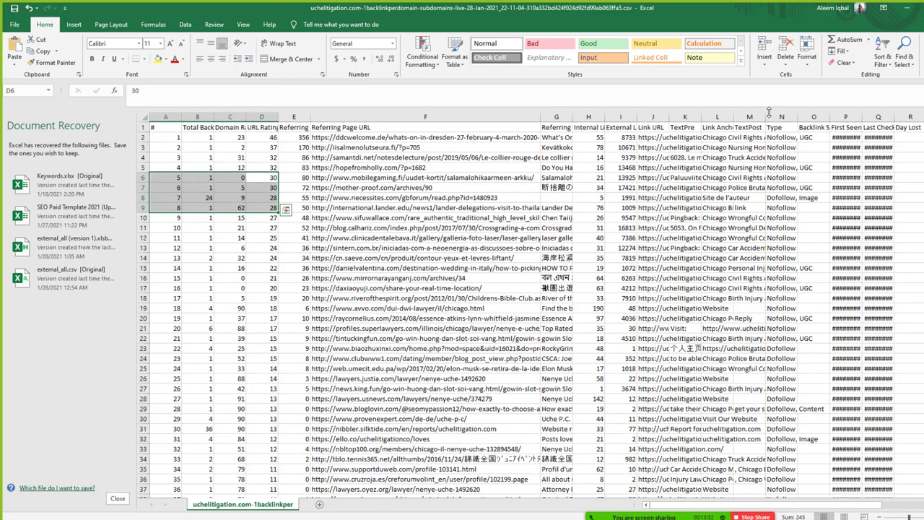
{"action": "left_click_drag", "start_coordinate": [568, 122], "coordinate": [792, 144]}
{"action": "left_click", "coordinate": [625, 148]}
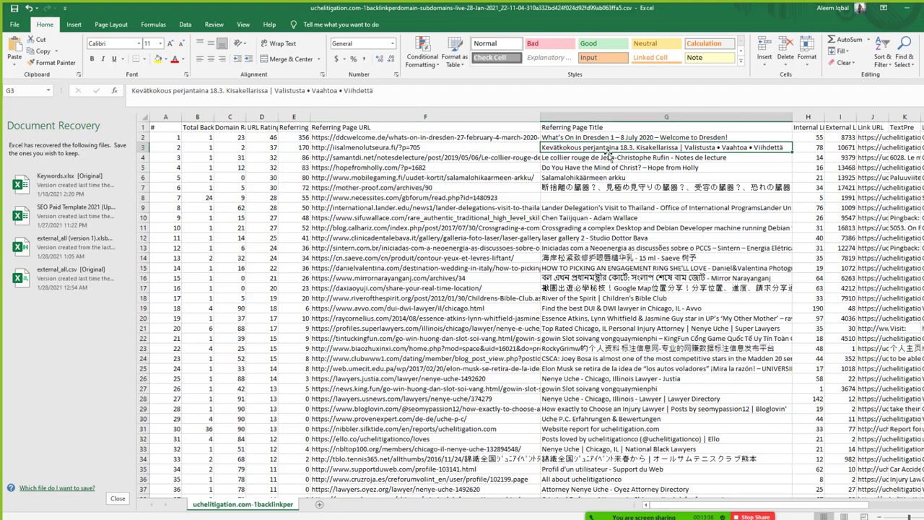
{"action": "left_click", "coordinate": [588, 159]}
Step: Return to Ahrefs and open the Referring domains report
{"action": "key", "text": "alt"}
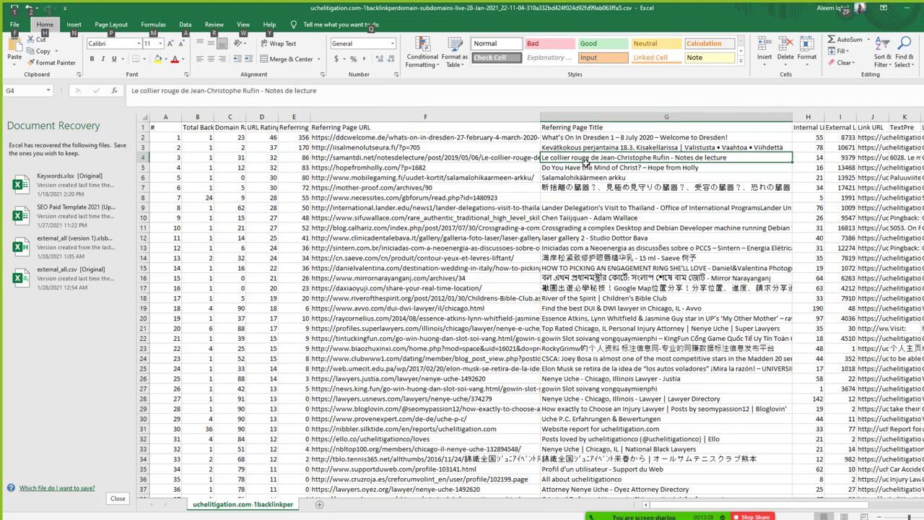
{"action": "scroll", "coordinate": [588, 162], "scroll_direction": "down", "scroll_amount": 17}
{"action": "scroll", "coordinate": [587, 164], "scroll_direction": "down", "scroll_amount": 3}
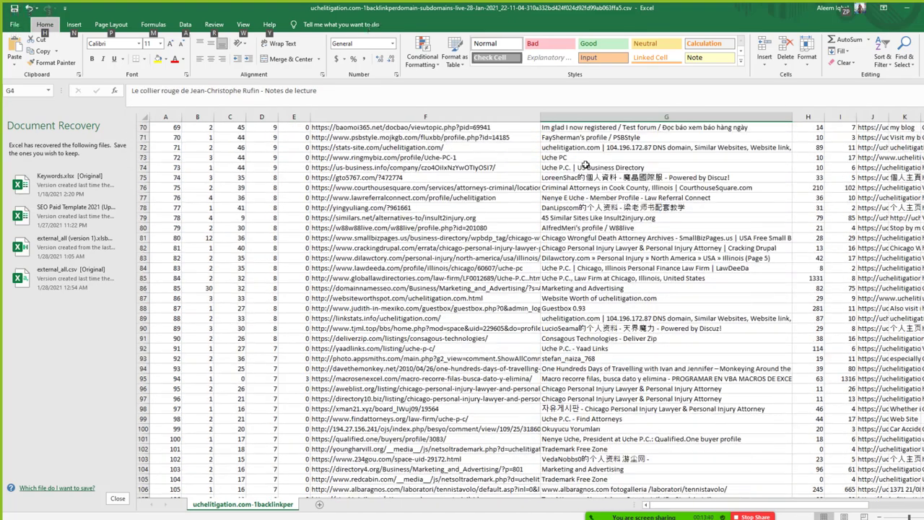
{"action": "key", "text": "alt+Tab"}
{"action": "left_click", "coordinate": [55, 183]}
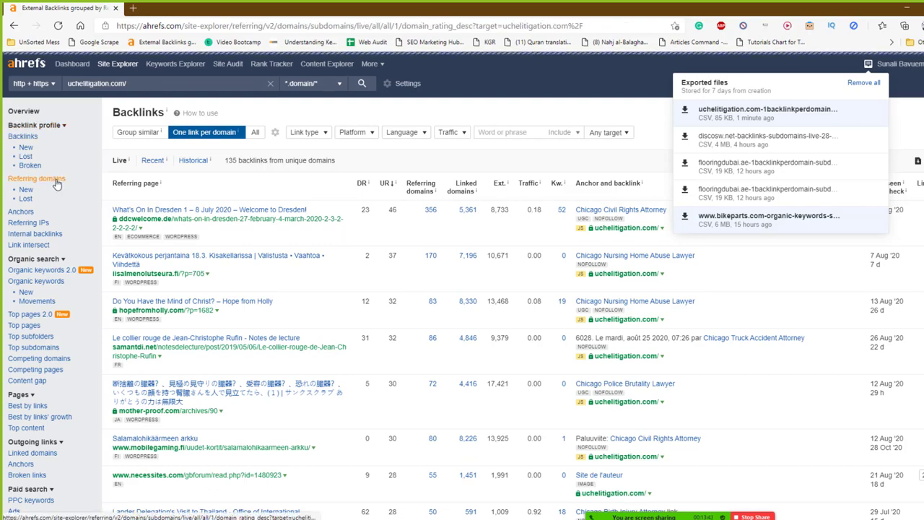
Step: Scroll through the 139 referring domains, sorted by DR and led by usnews.com
{"action": "scroll", "coordinate": [399, 300], "scroll_direction": "down", "scroll_amount": 3}
{"action": "scroll", "coordinate": [395, 307], "scroll_direction": "down", "scroll_amount": 8}
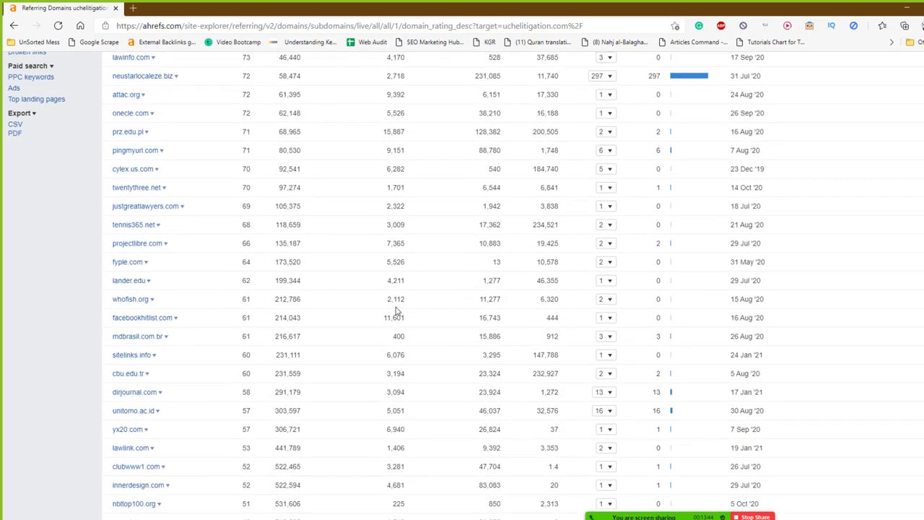
{"action": "scroll", "coordinate": [396, 311], "scroll_direction": "up", "scroll_amount": 5}
{"action": "scroll", "coordinate": [396, 314], "scroll_direction": "up", "scroll_amount": 5}
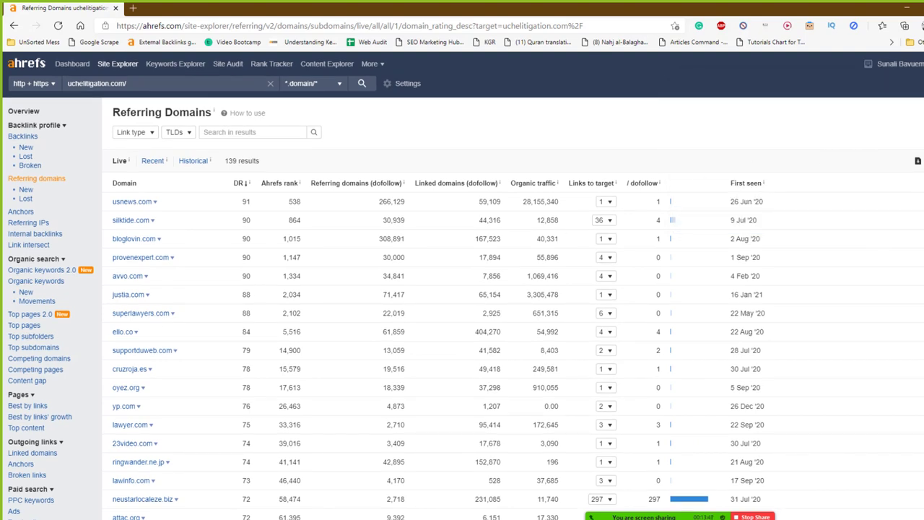
Step: Run a full CSV export of all 139 Ahrefs referring domains and open the file in Excel
{"action": "left_click", "coordinate": [918, 162]}
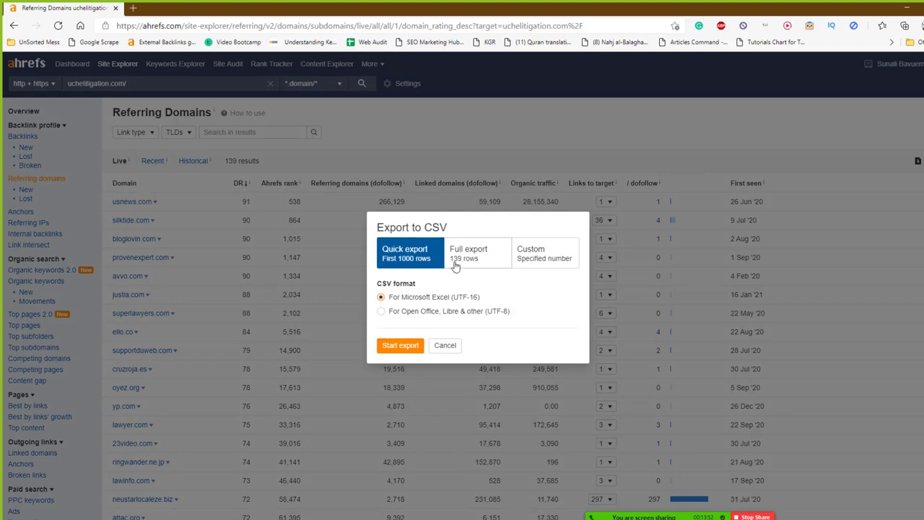
{"action": "left_click", "coordinate": [455, 263]}
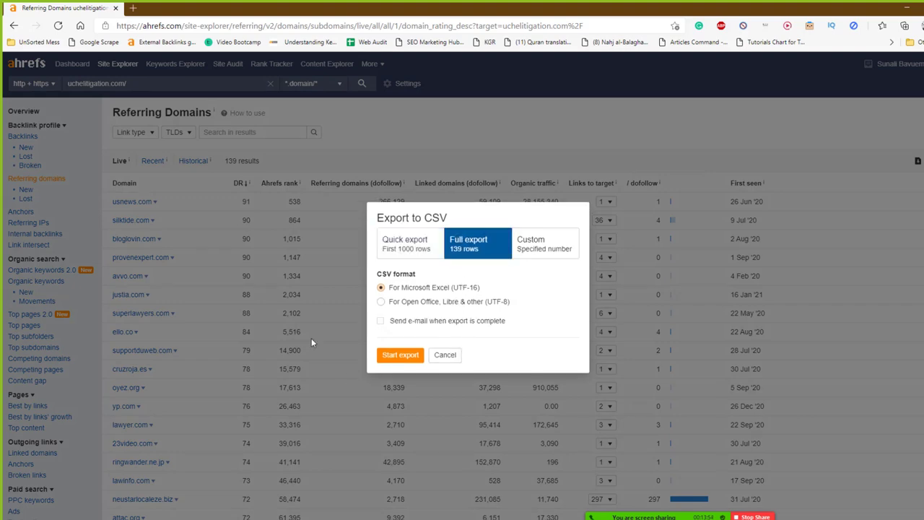
{"action": "left_click", "coordinate": [415, 355]}
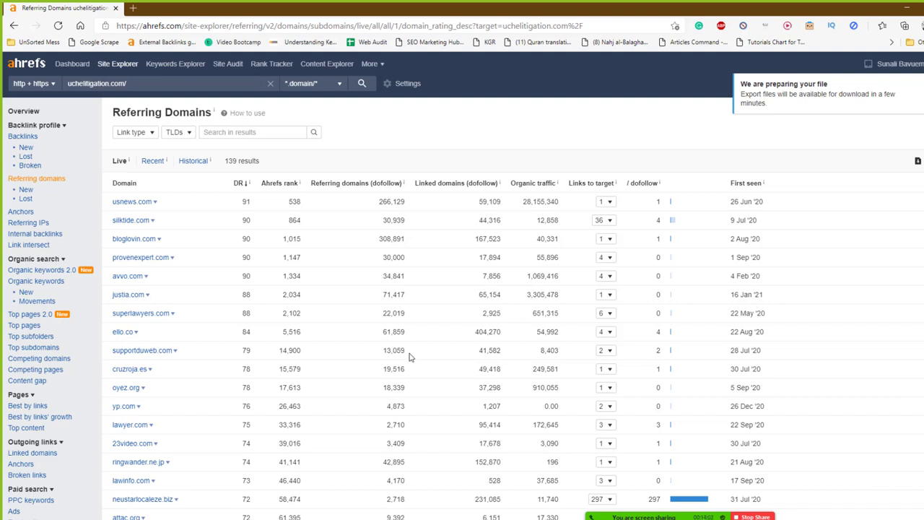
{"action": "left_click", "coordinate": [870, 63]}
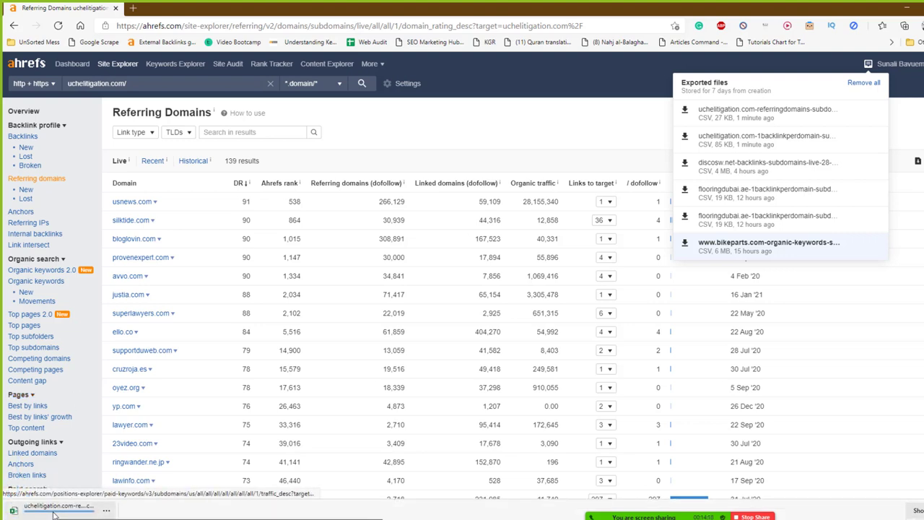
{"action": "left_click", "coordinate": [53, 511]}
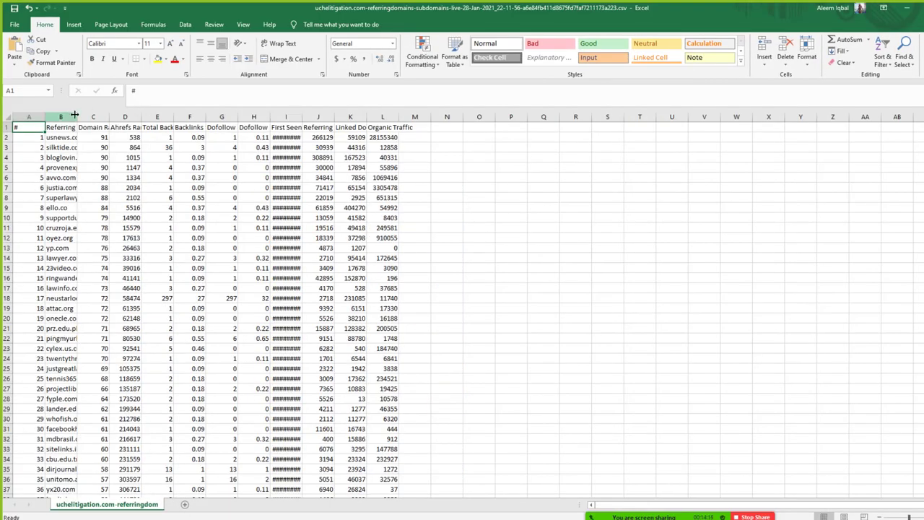
Step: Widen the Referring Domain column B so full domain names show
{"action": "left_click_drag", "start_coordinate": [77, 117], "coordinate": [81, 117]}
{"action": "left_click_drag", "start_coordinate": [289, 142], "coordinate": [291, 142]}
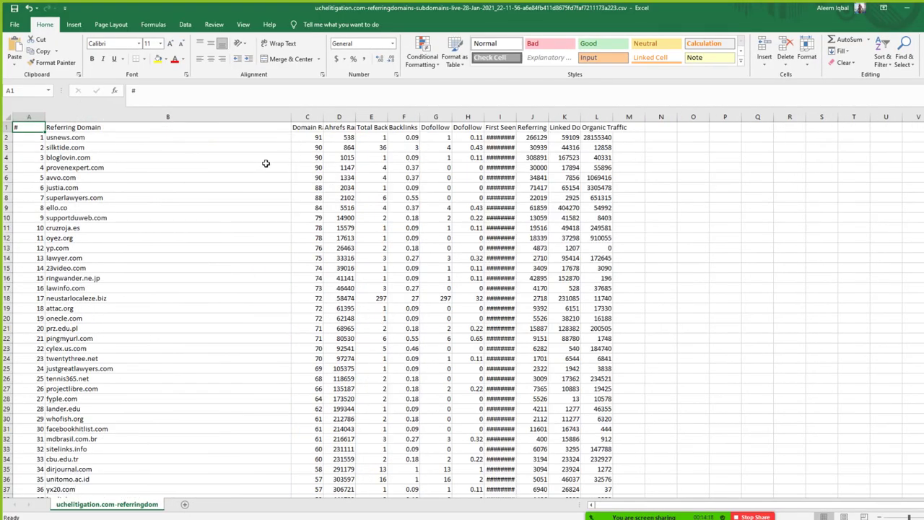
{"action": "scroll", "coordinate": [265, 164], "scroll_direction": "down", "scroll_amount": 17}
{"action": "scroll", "coordinate": [265, 164], "scroll_direction": "down", "scroll_amount": 20}
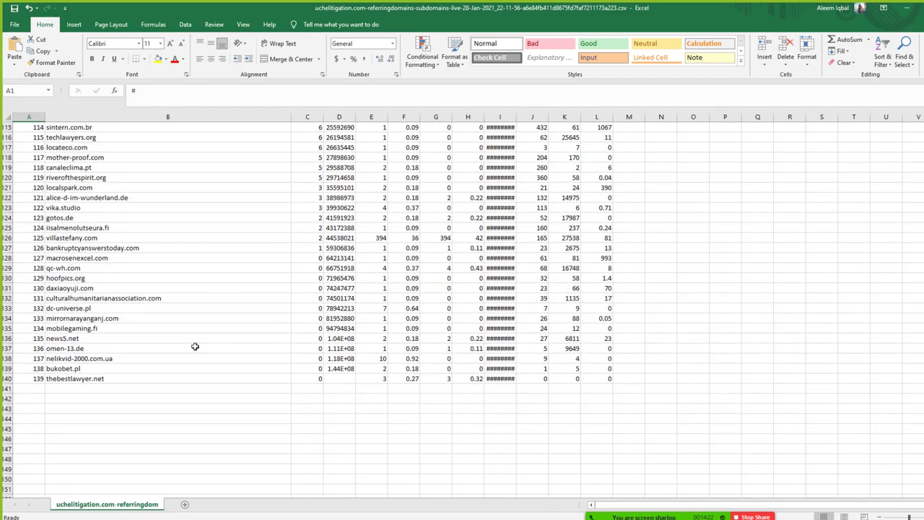
Step: Copy the top 60 referring domains in B2:B61
{"action": "scroll", "coordinate": [195, 347], "scroll_direction": "up", "scroll_amount": 16}
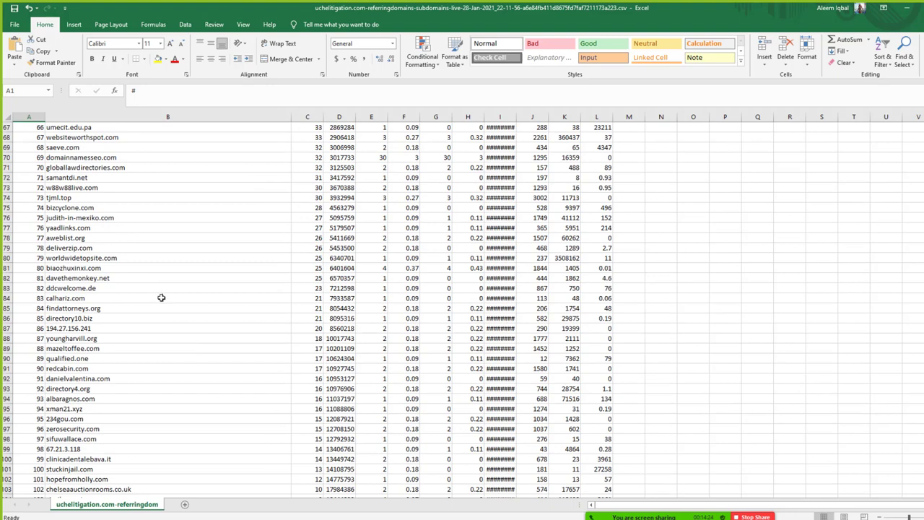
{"action": "scroll", "coordinate": [161, 298], "scroll_direction": "up", "scroll_amount": 2}
{"action": "scroll", "coordinate": [145, 248], "scroll_direction": "up", "scroll_amount": 3}
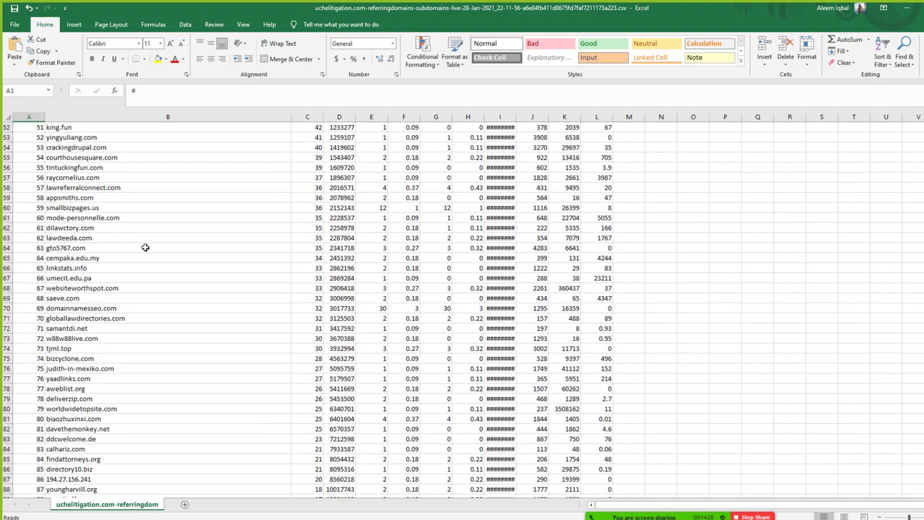
{"action": "left_click_drag", "start_coordinate": [114, 219], "coordinate": [142, 140]}
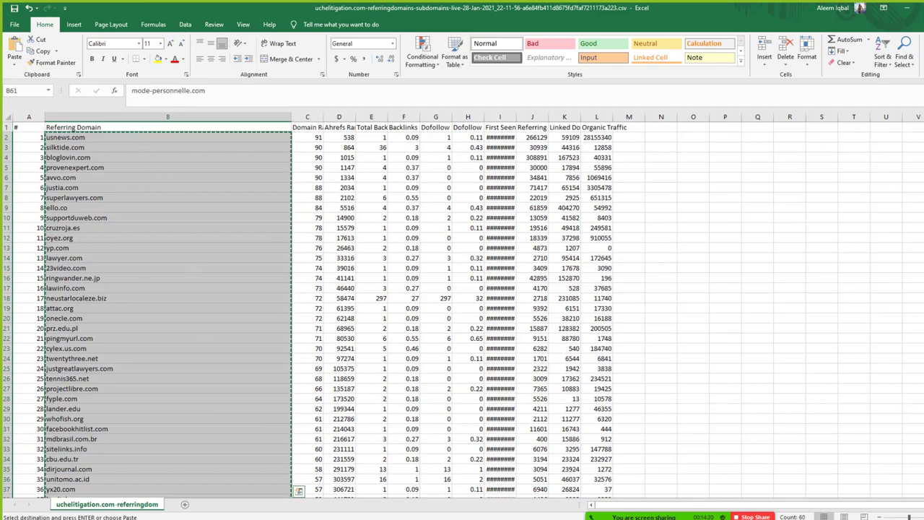
{"action": "key", "text": "alt+Tab"}
Step: Paste the 60 domains into tools.buzzstream.com/meta-tag-extractor and run the extraction
{"action": "key", "text": "ctrl+t"}
{"action": "type", "text": "meta"}
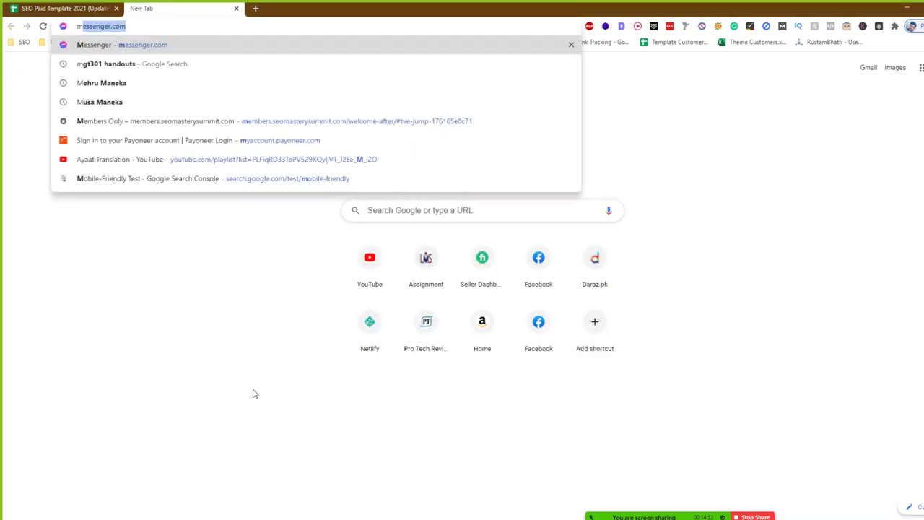
{"action": "key", "text": "Up"}
{"action": "key", "text": "Up"}
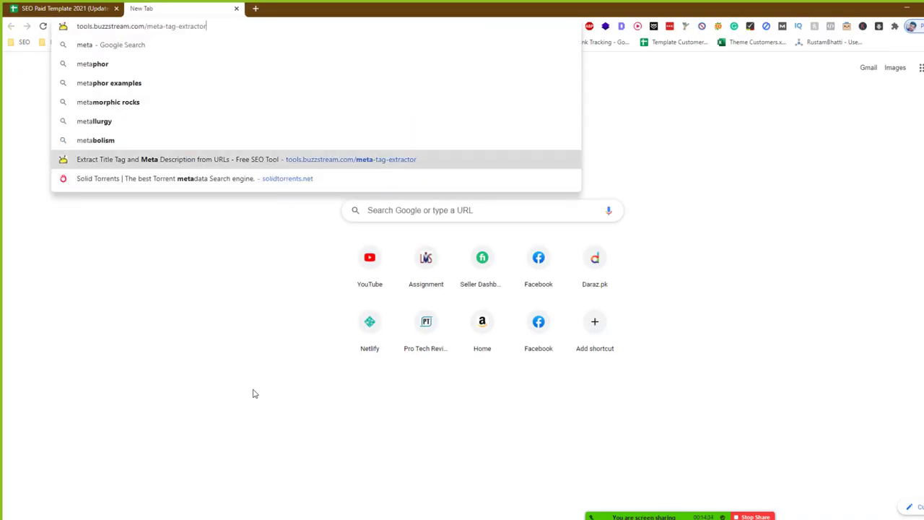
{"action": "key", "text": "Return"}
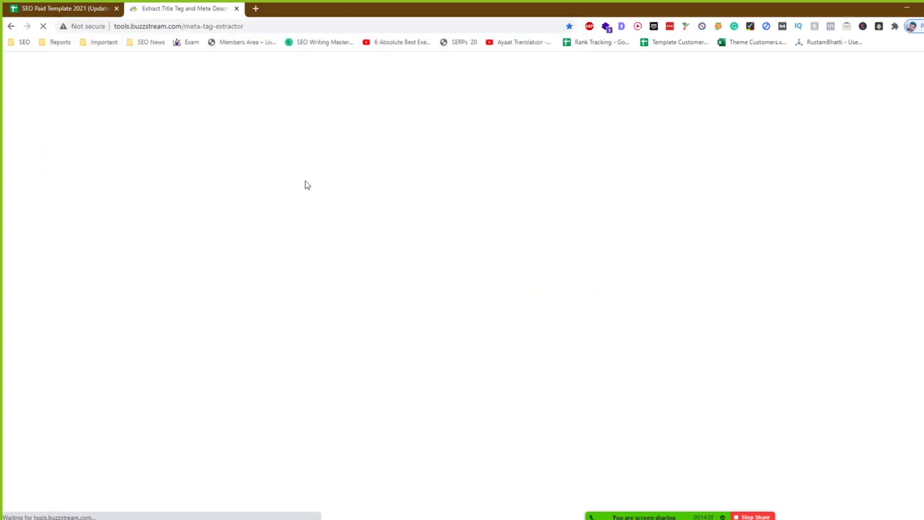
{"action": "left_click", "coordinate": [202, 240]}
{"action": "key", "text": "ctrl+v"}
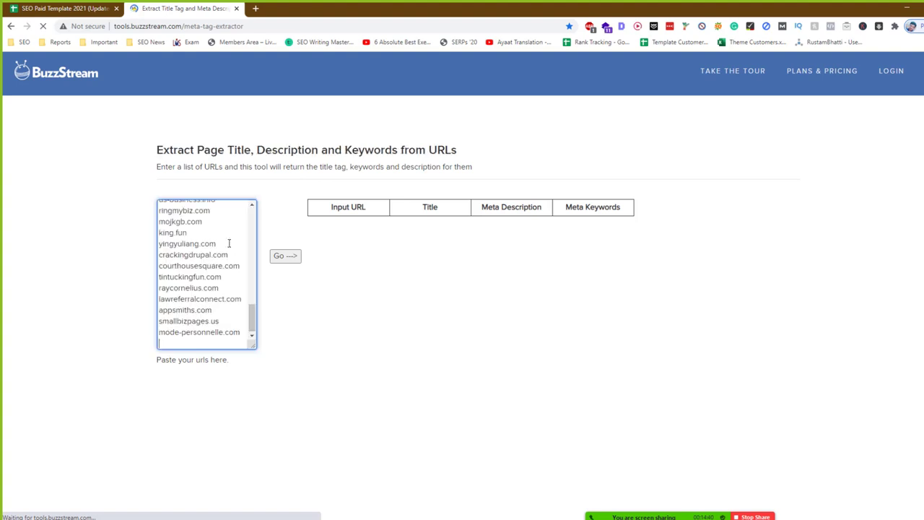
{"action": "left_click", "coordinate": [274, 263]}
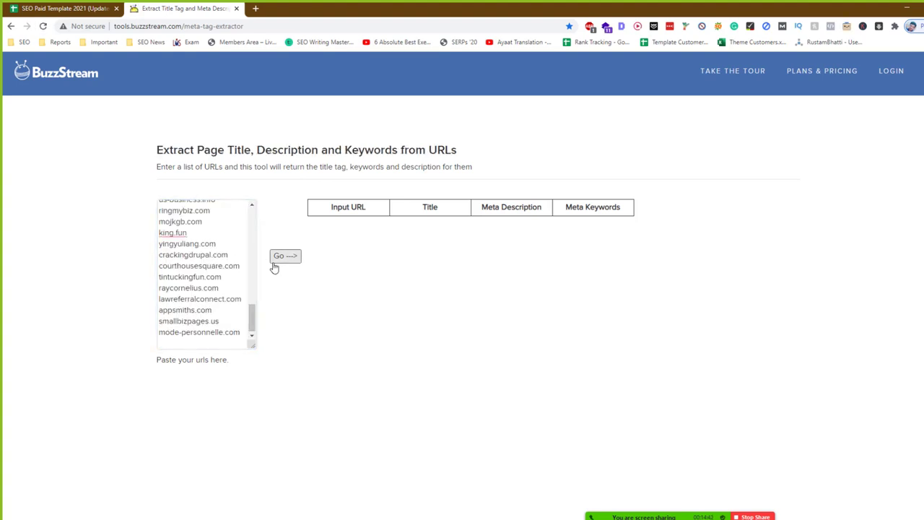
Step: Check the copied domain list in an empty Notepad++ tab, then undo the paste
{"action": "key", "text": "alt+Tab"}
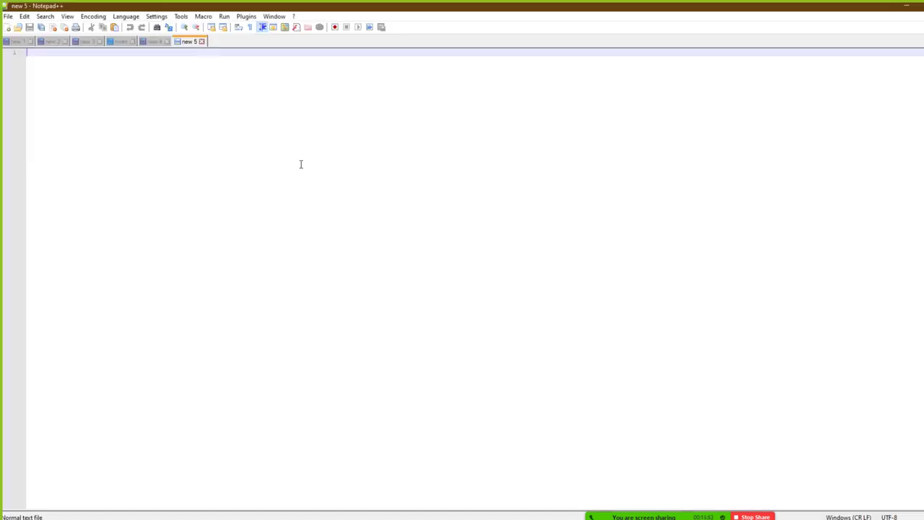
{"action": "key", "text": "ctrl+v"}
{"action": "scroll", "coordinate": [301, 164], "scroll_direction": "up", "scroll_amount": 2}
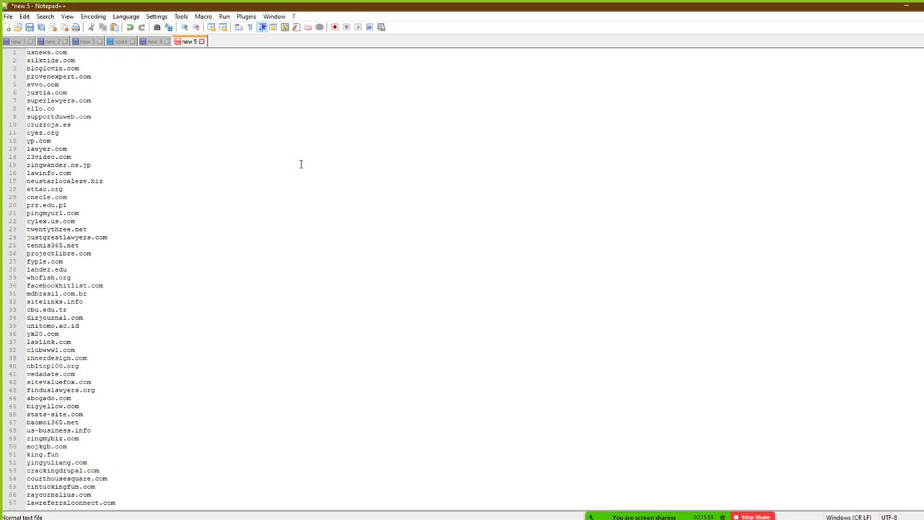
{"action": "key", "text": "ctrl+z"}
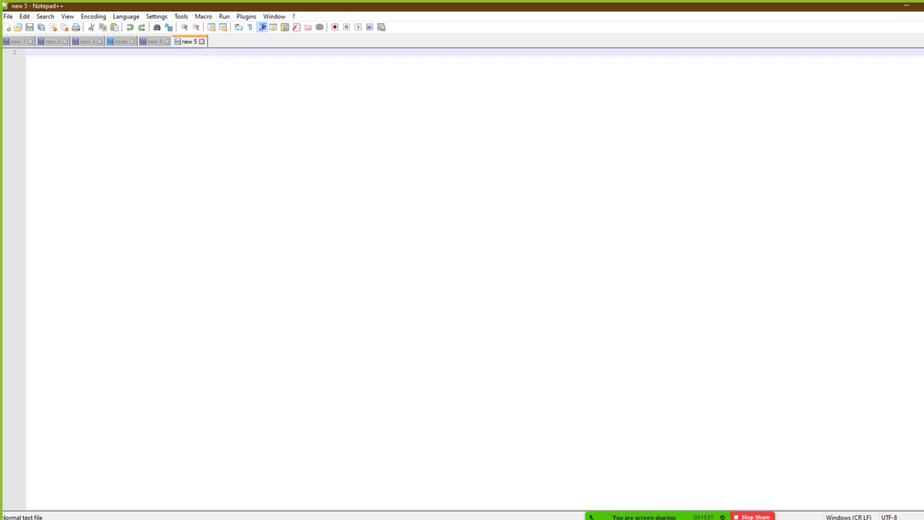
{"action": "key", "text": "alt+Tab"}
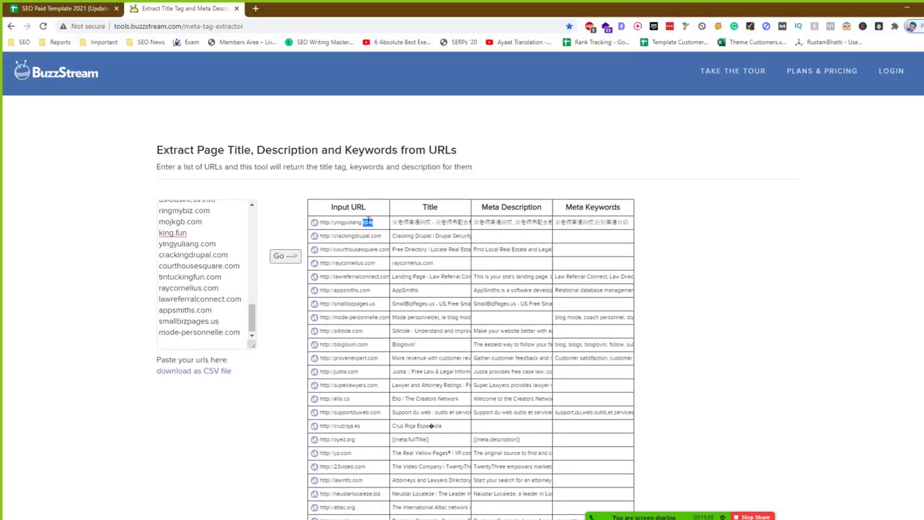
Step: Add yingyuliang.com and mode-personnelle.com to lines 1 and 2 of the Notepad++ list
{"action": "triple_click", "coordinate": [368, 221]}
{"action": "key", "text": "ctrl+c"}
{"action": "key", "text": "alt+Tab"}
{"action": "key", "text": "ctrl+v"}
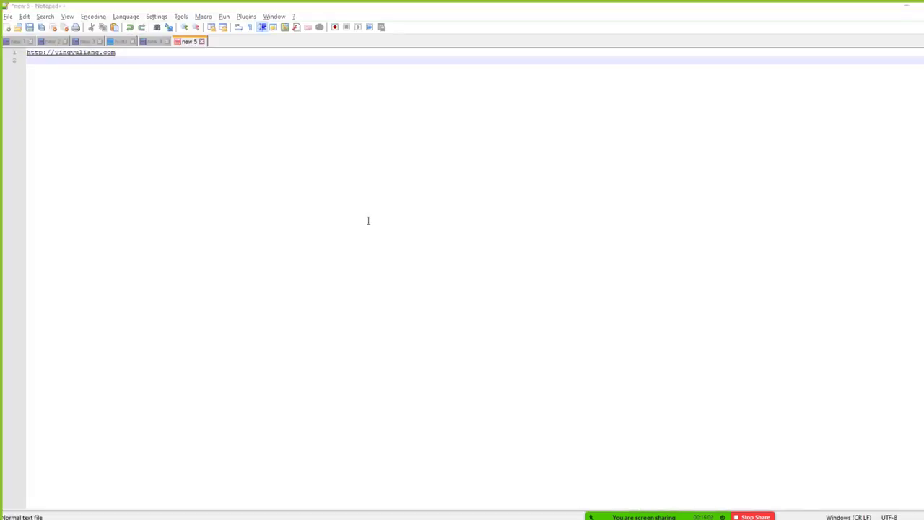
{"action": "key", "text": "alt+Tab"}
{"action": "scroll", "coordinate": [367, 221], "scroll_direction": "down", "scroll_amount": 1}
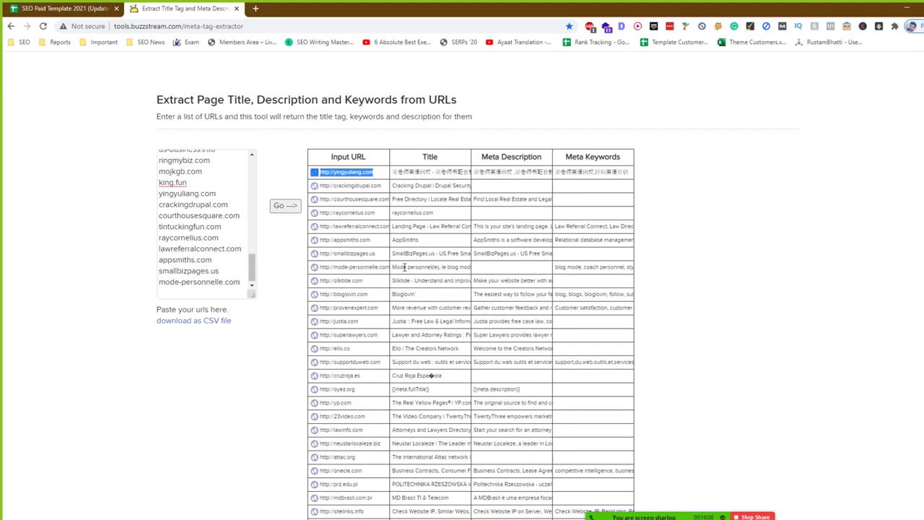
{"action": "triple_click", "coordinate": [381, 267]}
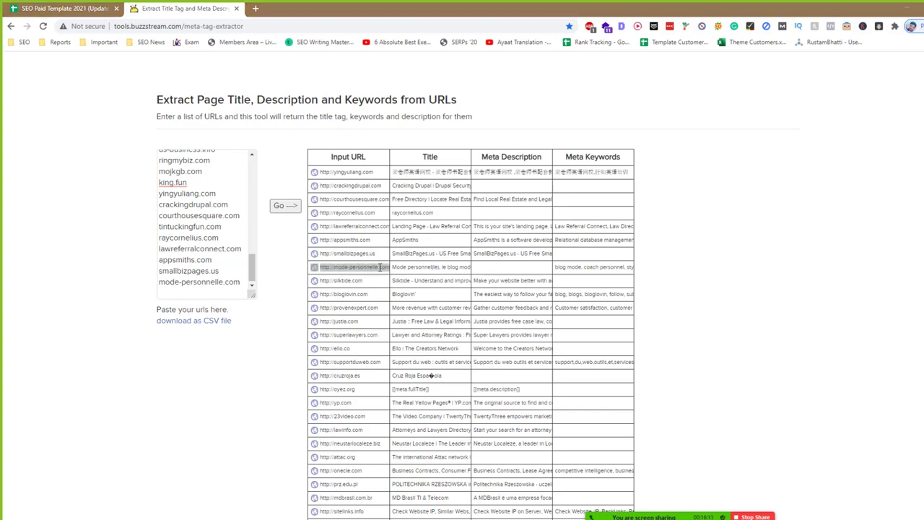
{"action": "key", "text": "alt+Tab"}
{"action": "key", "text": "ctrl+v"}
{"action": "key", "text": "alt+Tab"}
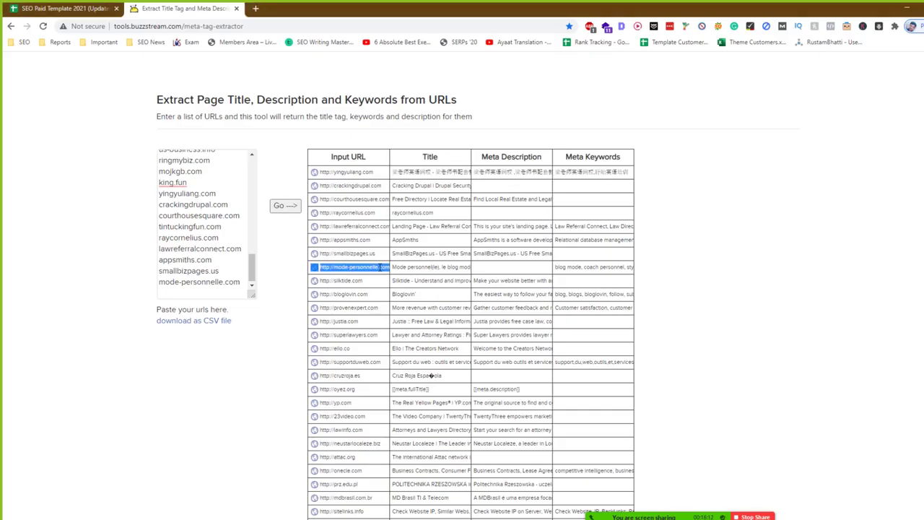
{"action": "scroll", "coordinate": [379, 267], "scroll_direction": "down", "scroll_amount": 1}
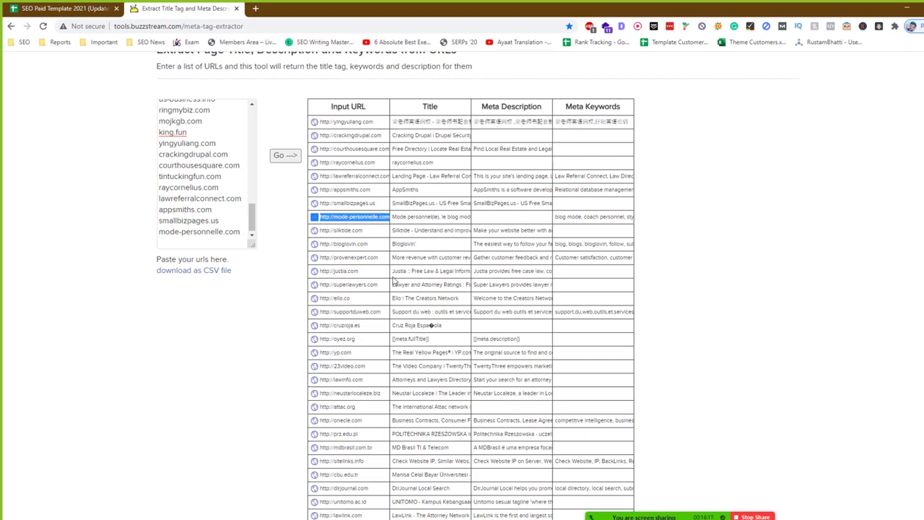
Step: Add supportduweb.com and cruzroja.es to lines 3 and 4 of the list
{"action": "triple_click", "coordinate": [372, 311]}
{"action": "key", "text": "ctrl+v"}
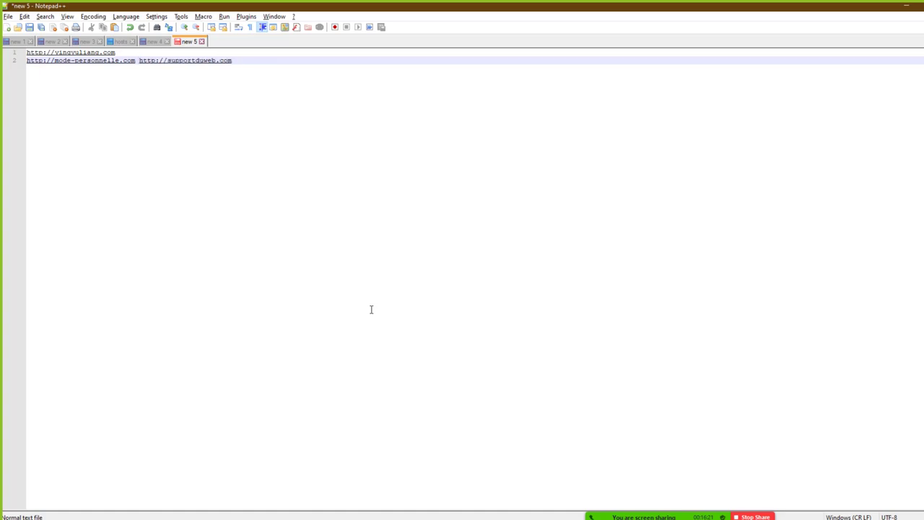
{"action": "key", "text": "ctrl+z"}
{"action": "key", "text": "Return"}
{"action": "key", "text": "ctrl+v"}
{"action": "key", "text": "alt+Tab"}
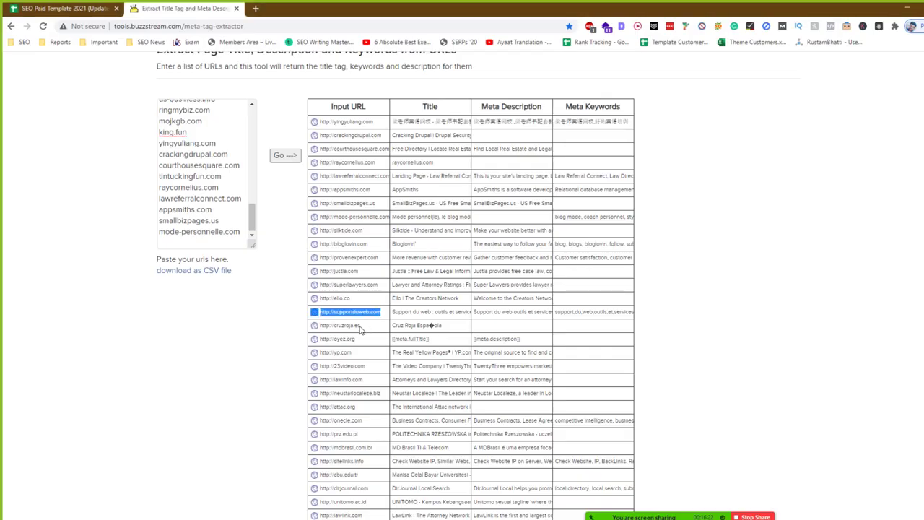
{"action": "triple_click", "coordinate": [346, 320]}
{"action": "key", "text": "alt+Tab"}
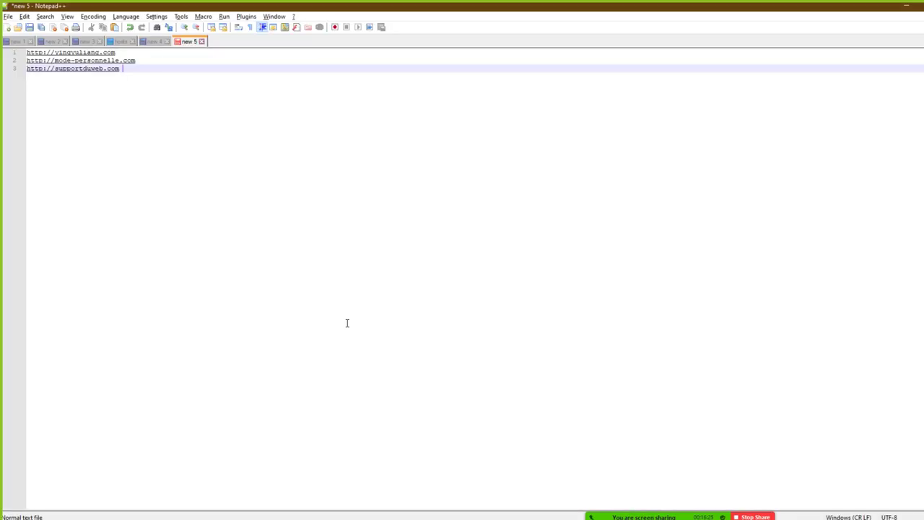
{"action": "key", "text": "Return"}
{"action": "key", "text": "ctrl+v"}
{"action": "key", "text": "alt+Tab"}
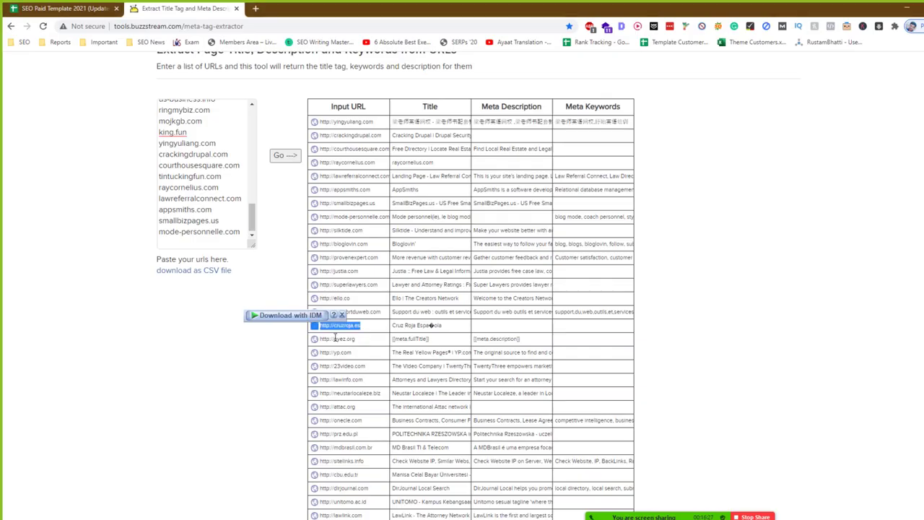
Step: Put the oyez.org URL into a new browser tab's address bar
{"action": "triple_click", "coordinate": [334, 337]}
{"action": "key", "text": "ctrl+c"}
{"action": "key", "text": "ctrl+t"}
{"action": "key", "text": "ctrl+v"}
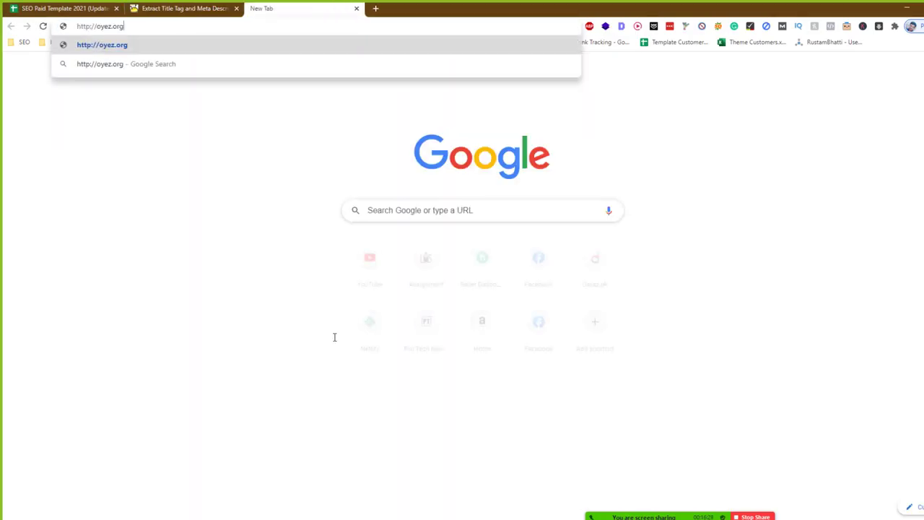
Step: Load the oyez.org homepage, look it over, then close its tab
{"action": "key", "text": "Return"}
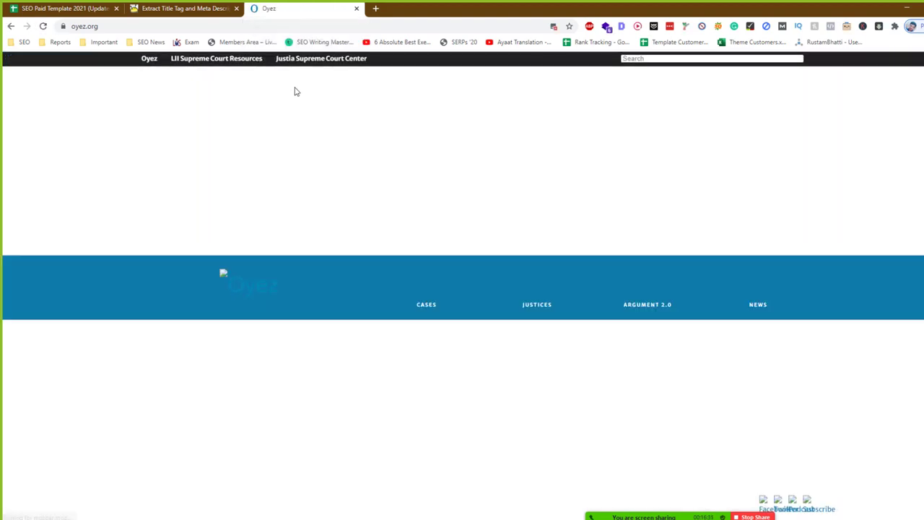
{"action": "key", "text": "ctrl+w"}
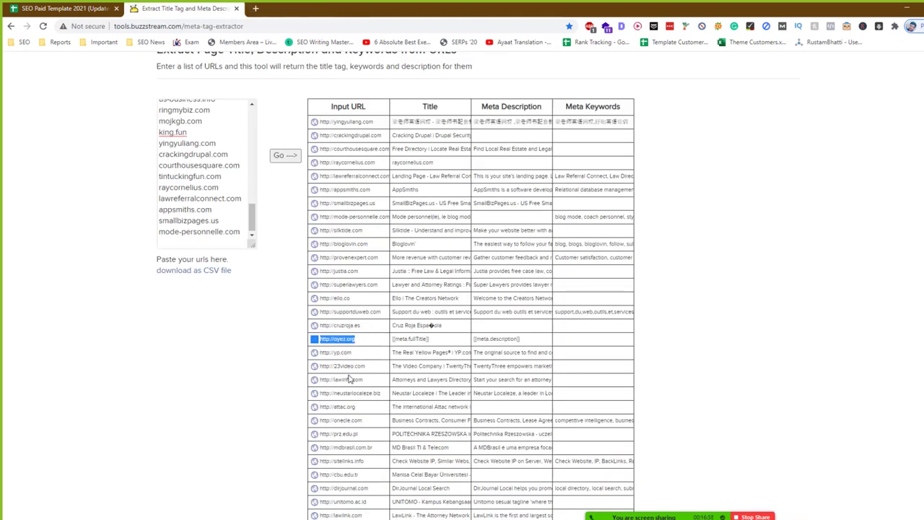
Step: Add prz.edu.pl to line 5 of the Notepad++ list
{"action": "scroll", "coordinate": [387, 375], "scroll_direction": "down", "scroll_amount": 1}
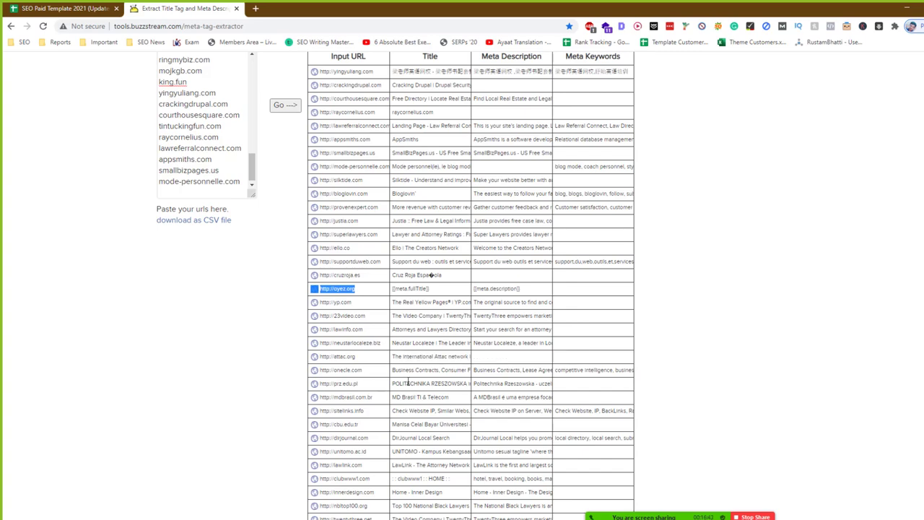
{"action": "left_click", "coordinate": [355, 383]}
{"action": "triple_click", "coordinate": [356, 383]}
{"action": "key", "text": "alt+Tab"}
{"action": "key", "text": "Return"}
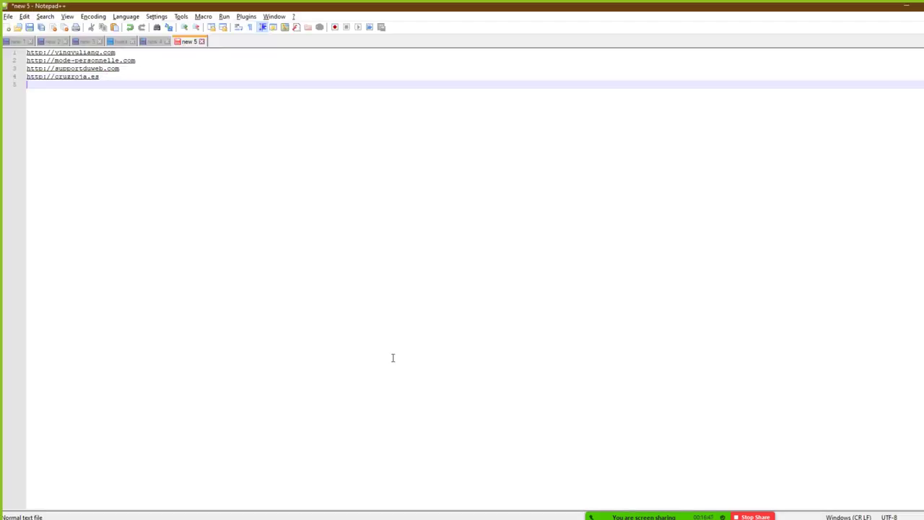
{"action": "key", "text": "ctrl+v"}
{"action": "key", "text": "alt+Tab"}
Step: Add mdbrasil.com.br and cbu.edu.tr to lines 6 and 7 of the list
{"action": "scroll", "coordinate": [392, 361], "scroll_direction": "down", "scroll_amount": 2}
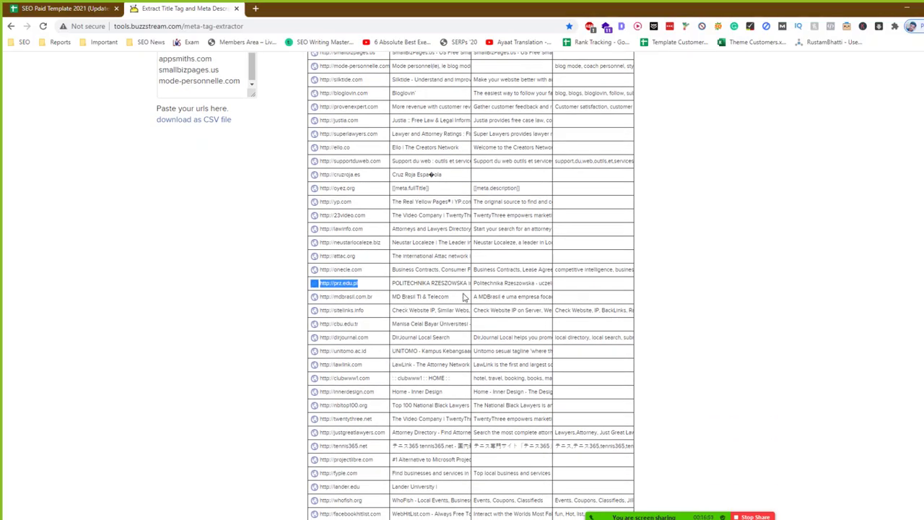
{"action": "triple_click", "coordinate": [370, 297]}
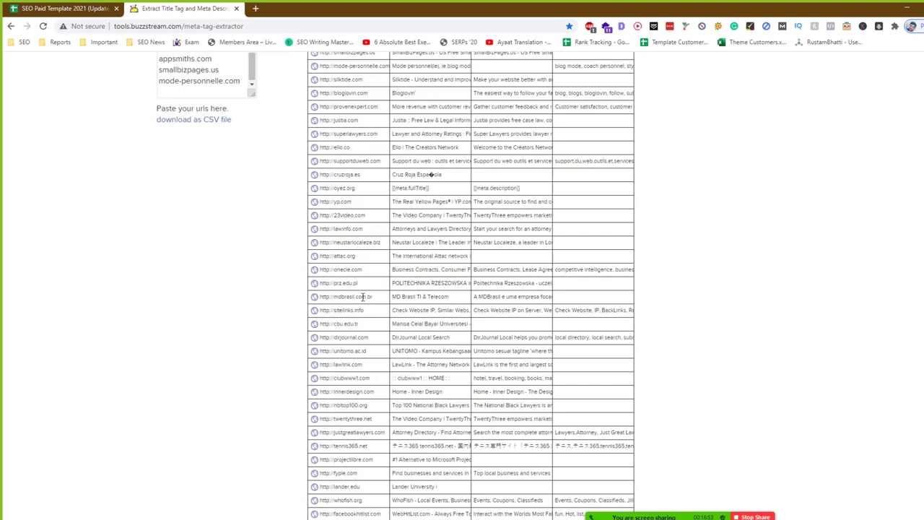
{"action": "key", "text": "ctrl+c"}
{"action": "key", "text": "alt+Tab"}
{"action": "key", "text": "Return"}
{"action": "key", "text": "ctrl+v"}
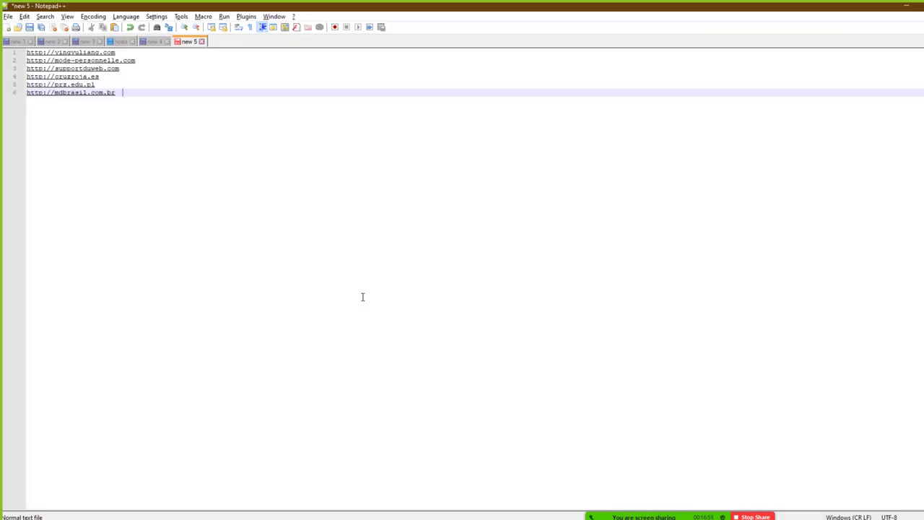
{"action": "key", "text": "alt+Tab"}
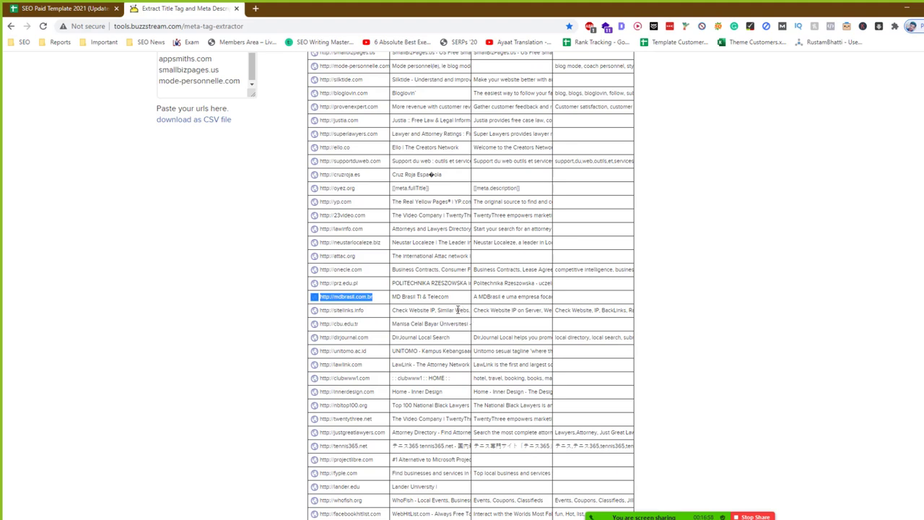
{"action": "triple_click", "coordinate": [348, 323]}
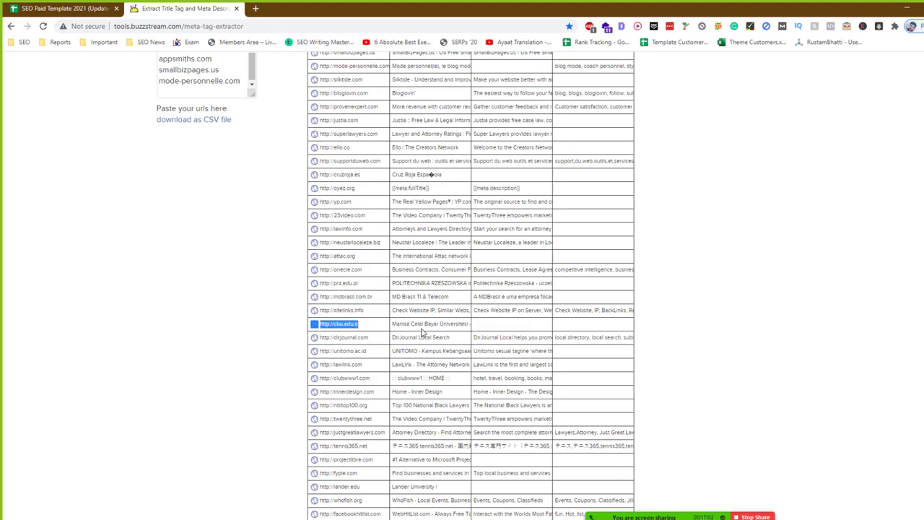
{"action": "key", "text": "alt+Tab"}
{"action": "key", "text": "Return"}
{"action": "key", "text": "ctrl+v"}
{"action": "key", "text": "alt+Tab"}
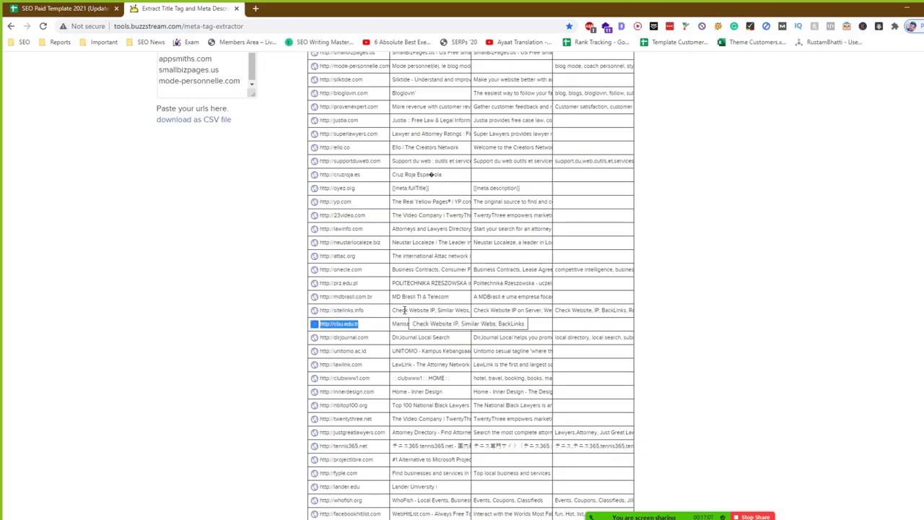
Step: Add the unitomo.ac.id URL to line 8 of the list
{"action": "scroll", "coordinate": [370, 294], "scroll_direction": "down", "scroll_amount": 1}
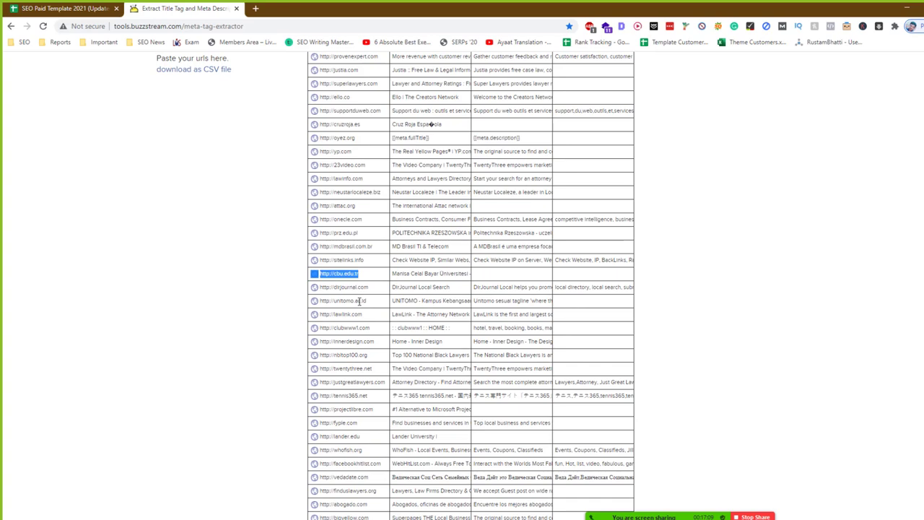
{"action": "left_click_drag", "start_coordinate": [358, 302], "coordinate": [359, 300]}
{"action": "key", "text": "alt+Tab"}
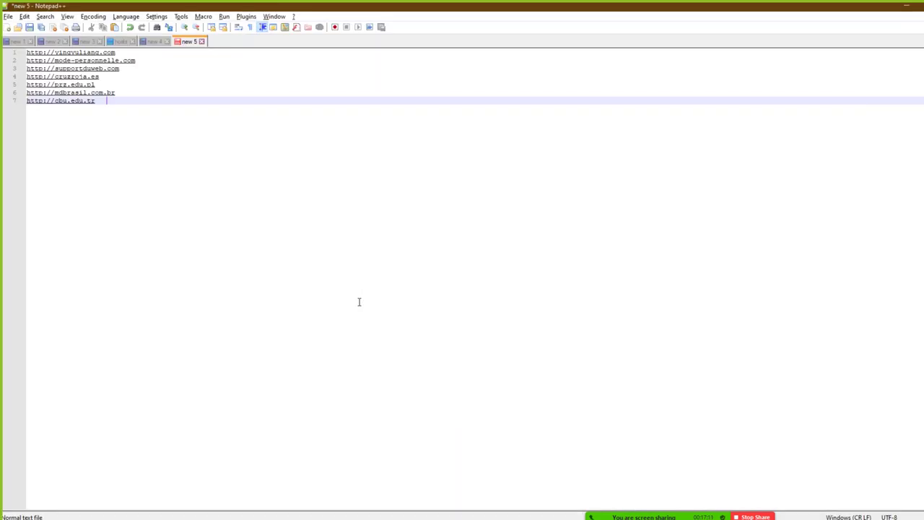
{"action": "key", "text": "Return"}
{"action": "key", "text": "ctrl+v"}
{"action": "key", "text": "alt+Tab"}
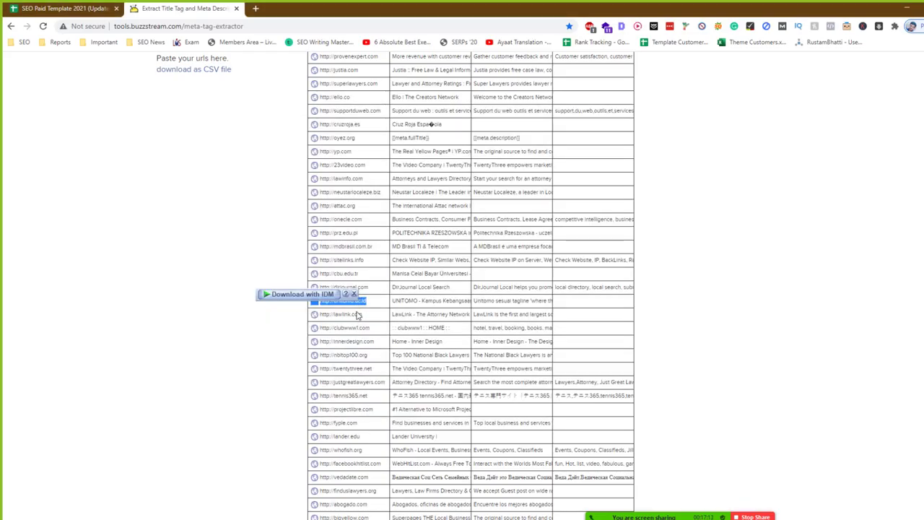
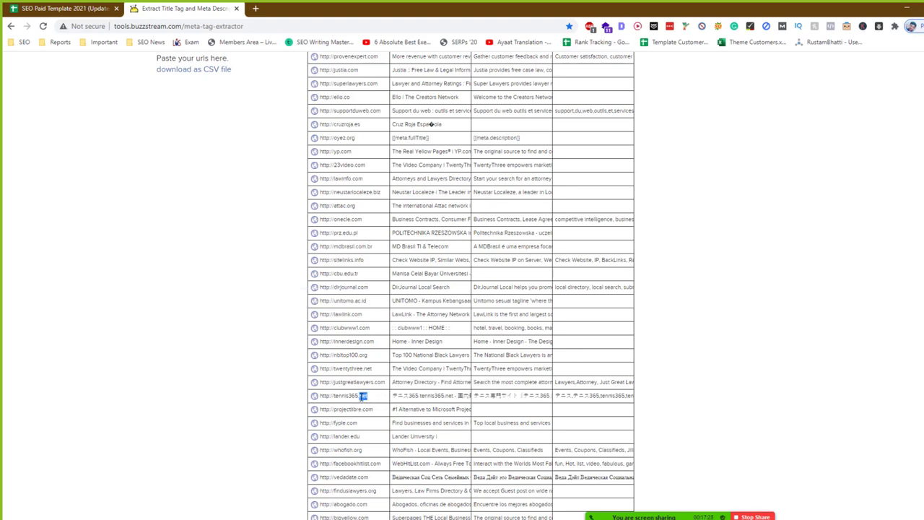
Step: Add the tennis365.net and vedadate.com URLs to the Notepad++ list as lines 9 and 10
{"action": "key", "text": "alt+Tab"}
{"action": "type", "text": "http://unitomo.ac.id"}
{"action": "key", "text": "Return"}
{"action": "type", "text": "http://tennis365.net"}
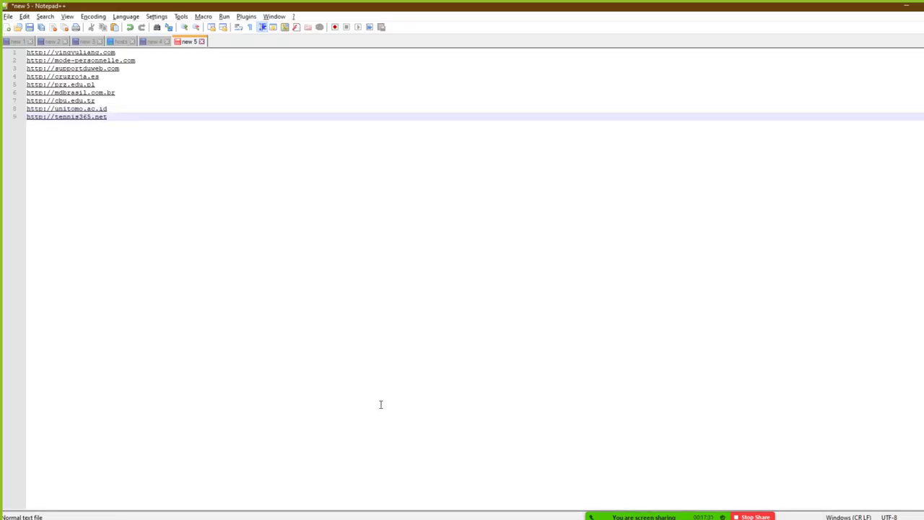
{"action": "key", "text": "alt+Tab"}
{"action": "scroll", "coordinate": [372, 393], "scroll_direction": "down", "scroll_amount": 1}
{"action": "scroll", "coordinate": [361, 377], "scroll_direction": "down", "scroll_amount": 1}
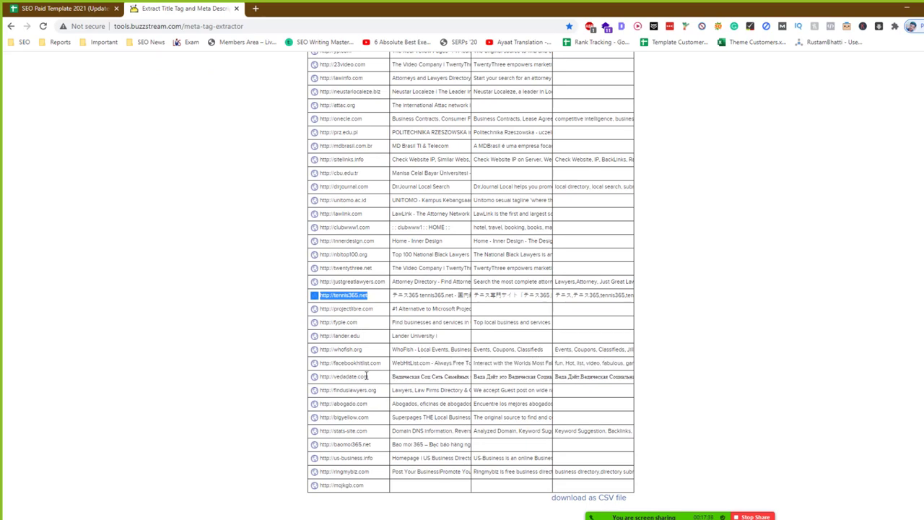
{"action": "left_click_drag", "start_coordinate": [366, 377], "coordinate": [318, 376]}
{"action": "key", "text": "ctrl+c"}
{"action": "key", "text": "alt+Tab"}
{"action": "key", "text": "Return"}
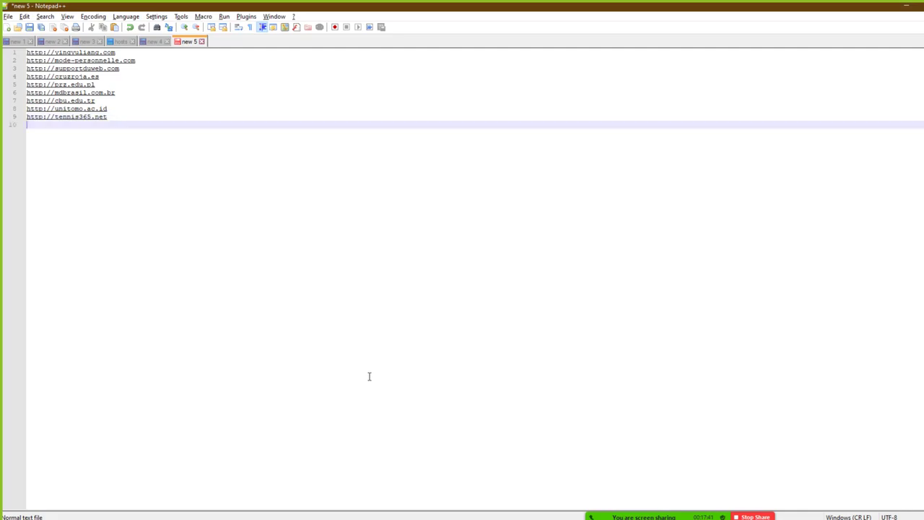
{"action": "key", "text": "ctrl+v"}
{"action": "key", "text": "alt+Tab"}
Step: Add the abogado.com and baomoi365.net URLs to the Notepad++ list as lines 11 and 12
{"action": "scroll", "coordinate": [369, 380], "scroll_direction": "down", "scroll_amount": 1}
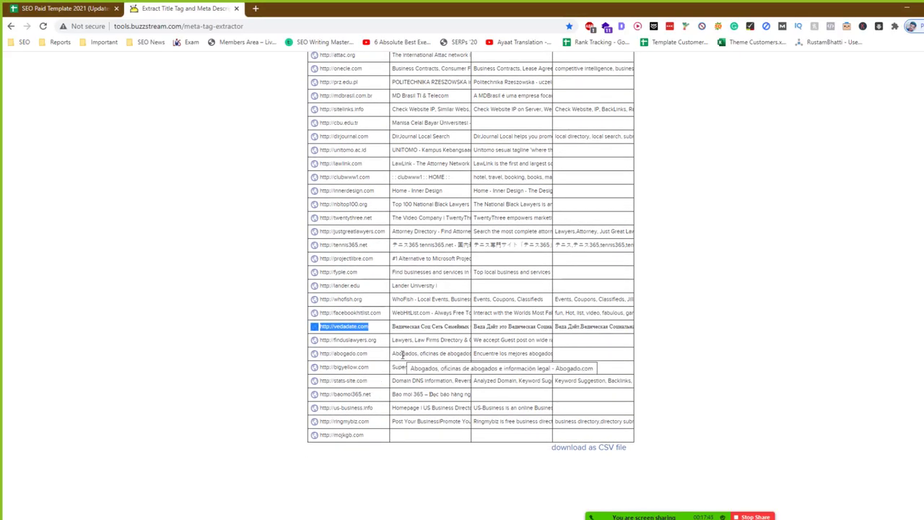
{"action": "left_click_drag", "start_coordinate": [367, 354], "coordinate": [318, 353]}
{"action": "key", "text": "ctrl+c"}
{"action": "key", "text": "alt+Tab"}
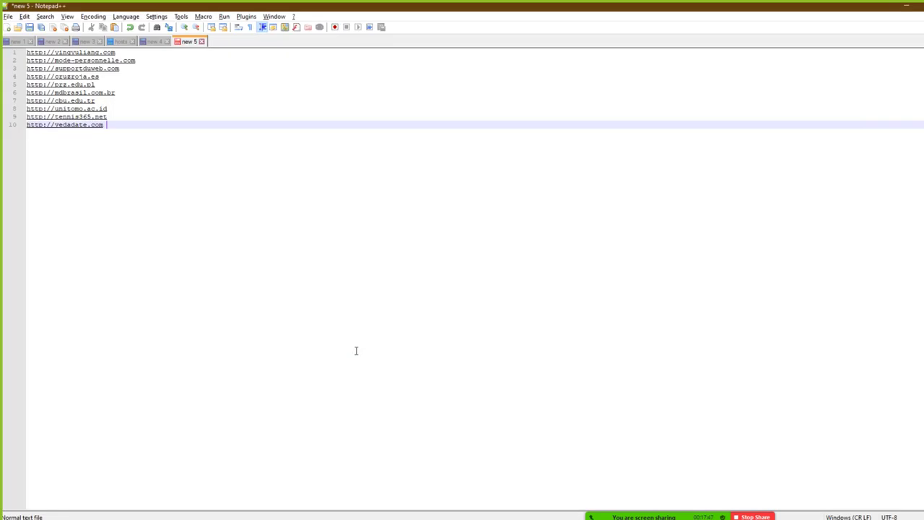
{"action": "key", "text": "Return"}
{"action": "key", "text": "ctrl+v"}
{"action": "key", "text": "alt+Tab"}
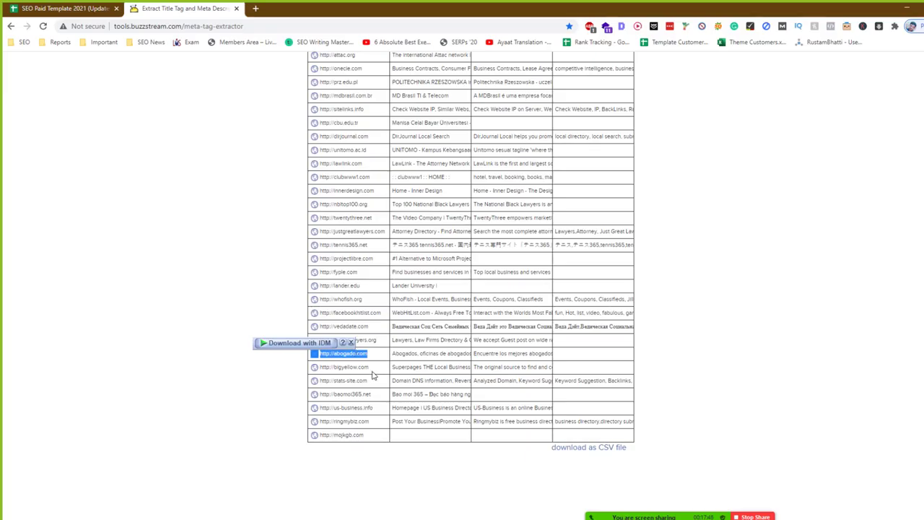
{"action": "left_click_drag", "start_coordinate": [390, 394], "coordinate": [312, 394]}
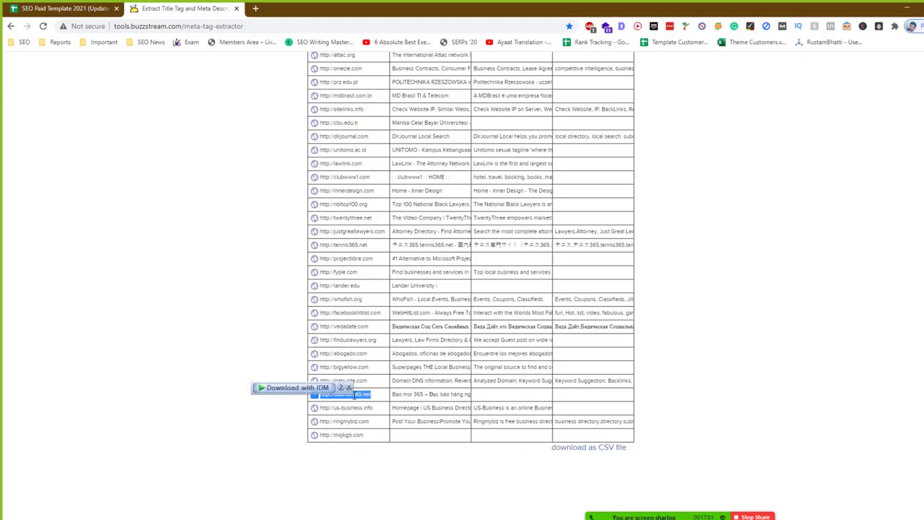
{"action": "key", "text": "ctrl+c"}
{"action": "key", "text": "alt+Tab"}
{"action": "key", "text": "Return"}
{"action": "key", "text": "ctrl+v"}
{"action": "key", "text": "alt+Tab"}
{"action": "scroll", "coordinate": [353, 436], "scroll_direction": "up", "scroll_amount": 8}
Step: Copy the referring domains B62:B140, dilawctory.com through thebestlawyer.net, from the referring-domains spreadsheet
{"action": "key", "text": "alt+Tab"}
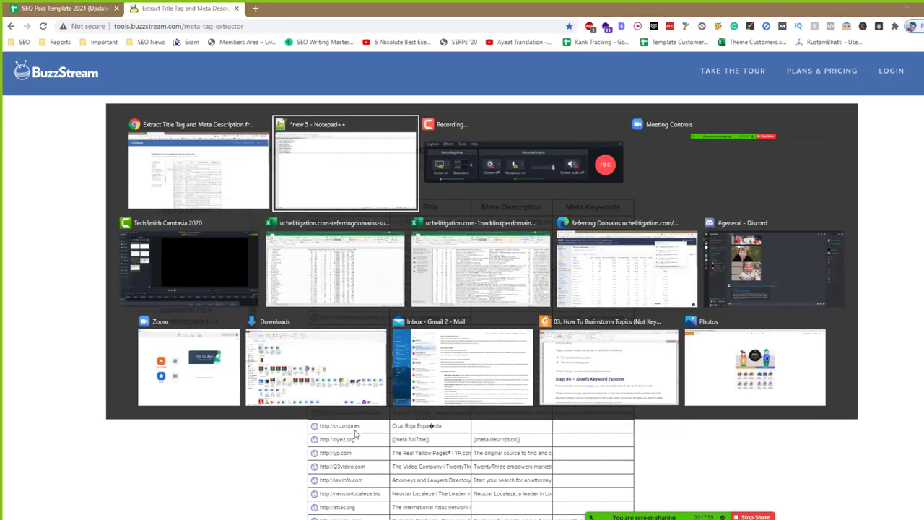
{"action": "key", "text": "alt+Tab"}
{"action": "key", "text": "alt+Tab"}
{"action": "key", "text": "alt+Tab"}
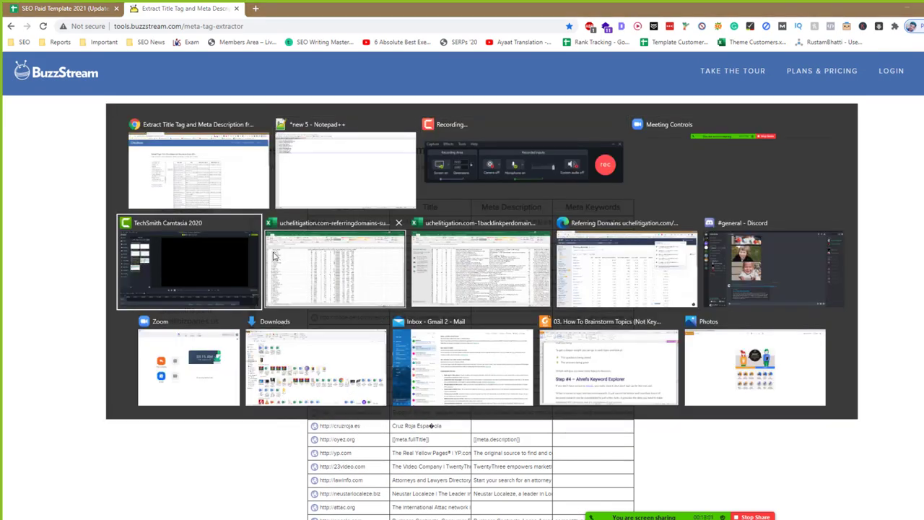
{"action": "left_click", "coordinate": [212, 182]}
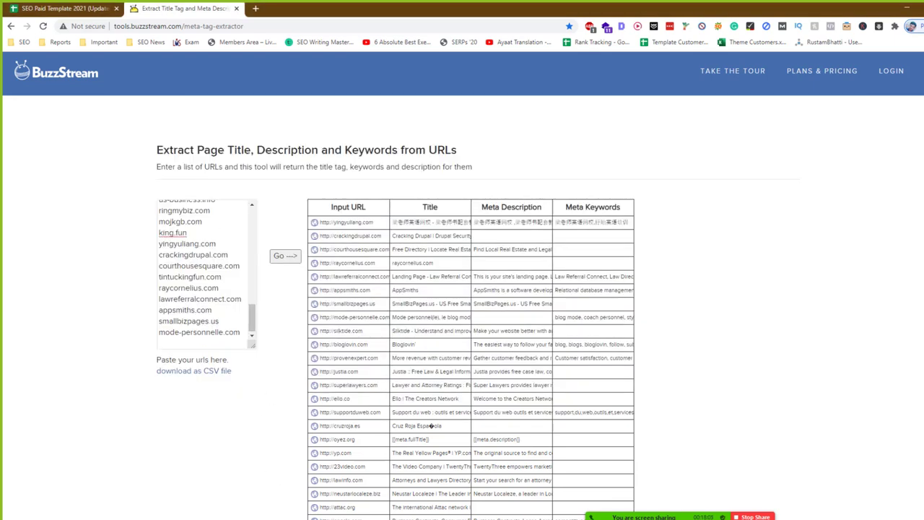
{"action": "mouse_move", "coordinate": [481, 517]}
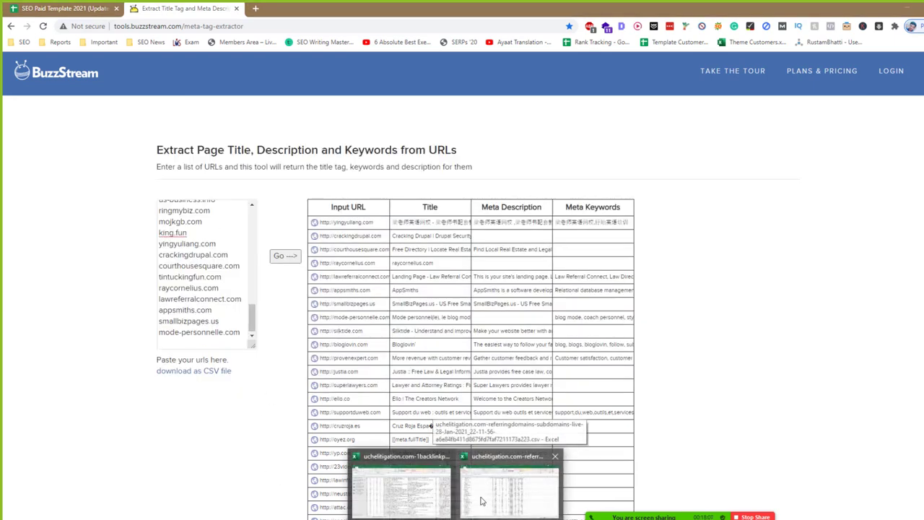
{"action": "left_click", "coordinate": [428, 494]}
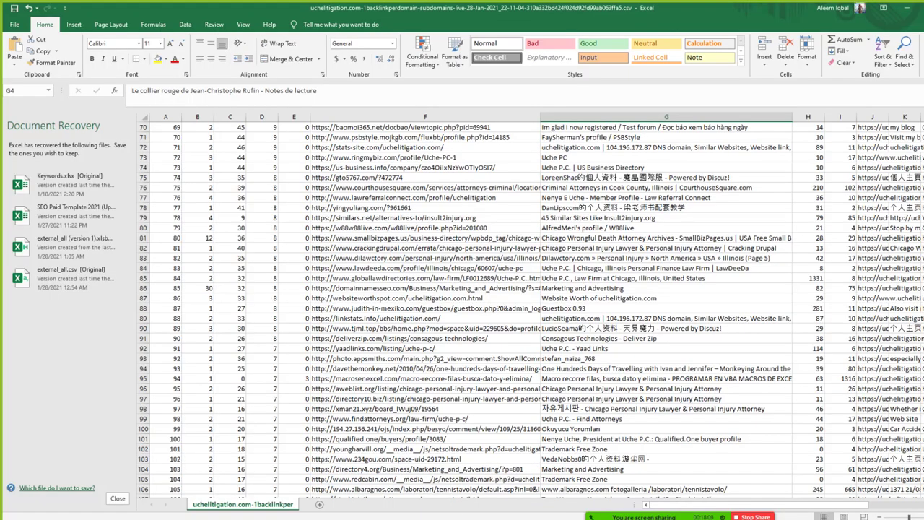
{"action": "mouse_move", "coordinate": [481, 517]}
{"action": "left_click", "coordinate": [507, 487]}
{"action": "scroll", "coordinate": [226, 364], "scroll_direction": "down", "scroll_amount": 15}
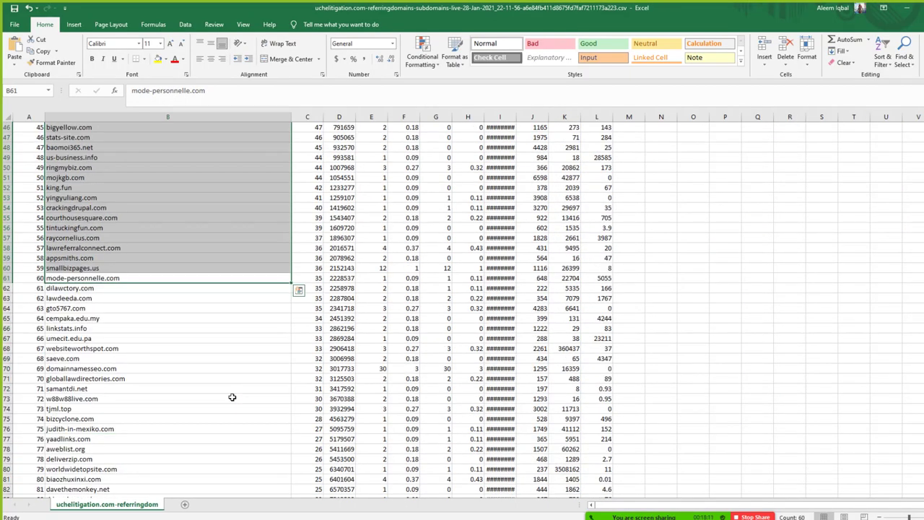
{"action": "scroll", "coordinate": [232, 398], "scroll_direction": "down", "scroll_amount": 1}
{"action": "left_click_drag", "start_coordinate": [86, 260], "coordinate": [130, 479]}
{"action": "key", "text": "ctrl+c"}
Step: Replace the extractor's existing URL list with the copied domain batch
{"action": "key", "text": "alt+Tab"}
{"action": "key", "text": "Tab"}
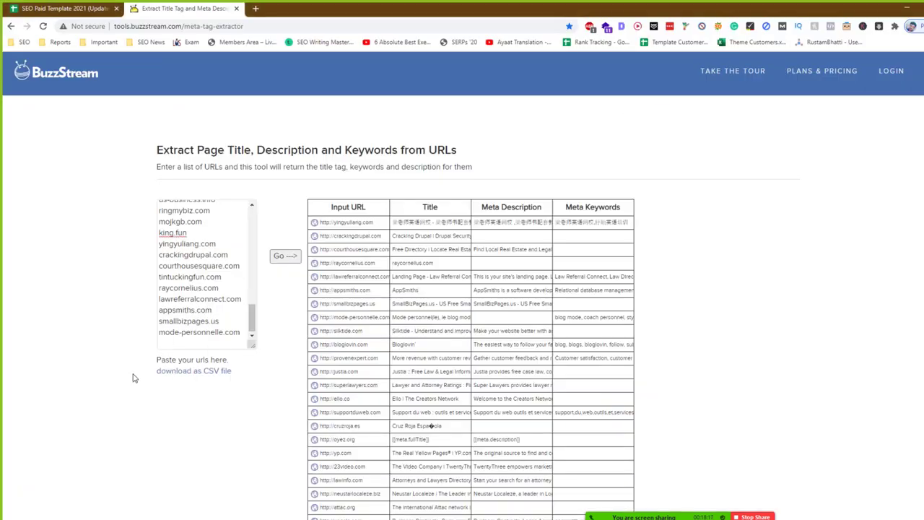
{"action": "left_click", "coordinate": [202, 289]}
{"action": "key", "text": "ctrl+a"}
{"action": "key", "text": "ctrl+v"}
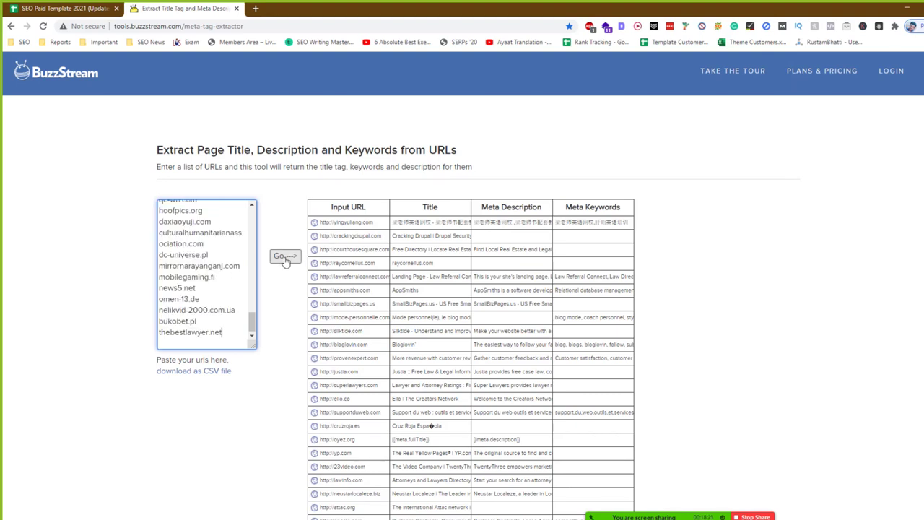
Step: Run the extractor on the pasted domains, re-pasting after the box clears, so results start with dilawctory.com
{"action": "left_click", "coordinate": [286, 258]}
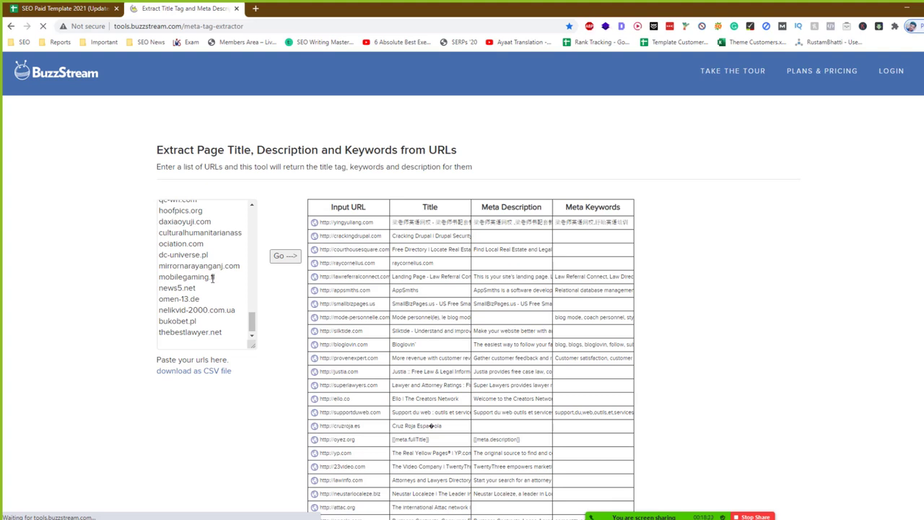
{"action": "left_click", "coordinate": [212, 279]}
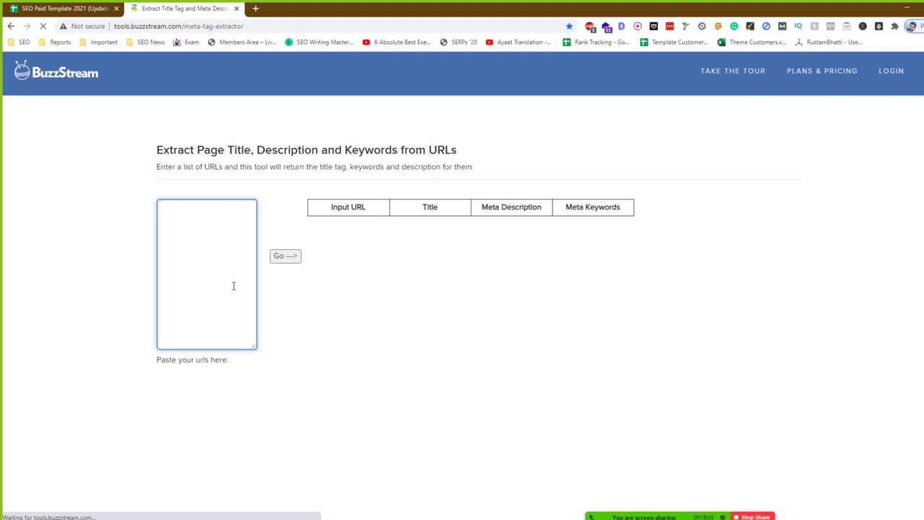
{"action": "key", "text": "ctrl+v"}
{"action": "left_click", "coordinate": [286, 256]}
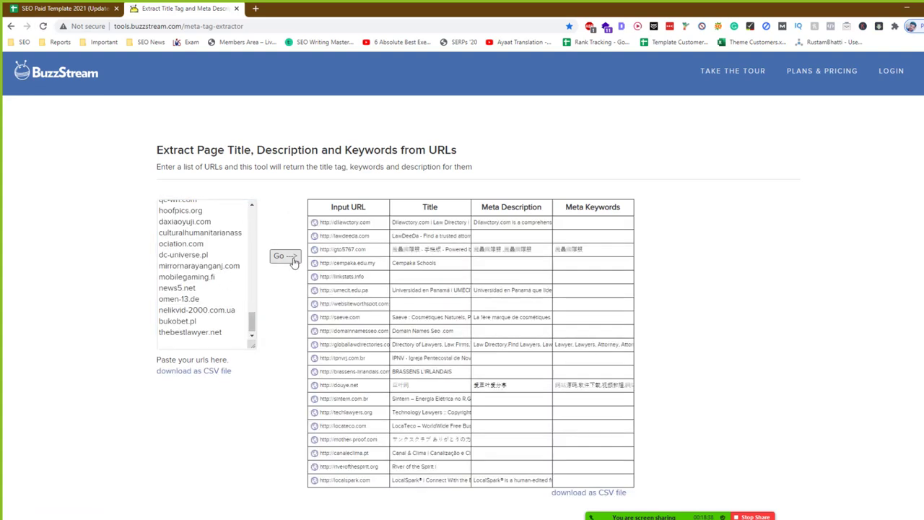
Step: Add the gto5767.com and umecit.edu.pa URLs to the Notepad++ list as lines 13 and 14
{"action": "triple_click", "coordinate": [345, 256]}
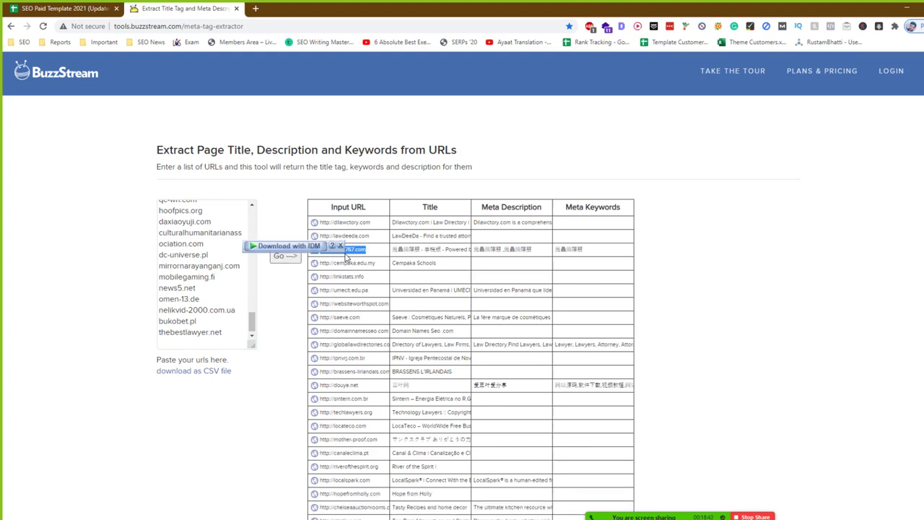
{"action": "key", "text": "alt+Tab"}
{"action": "key", "text": "alt+Tab"}
{"action": "key", "text": "alt+Tab"}
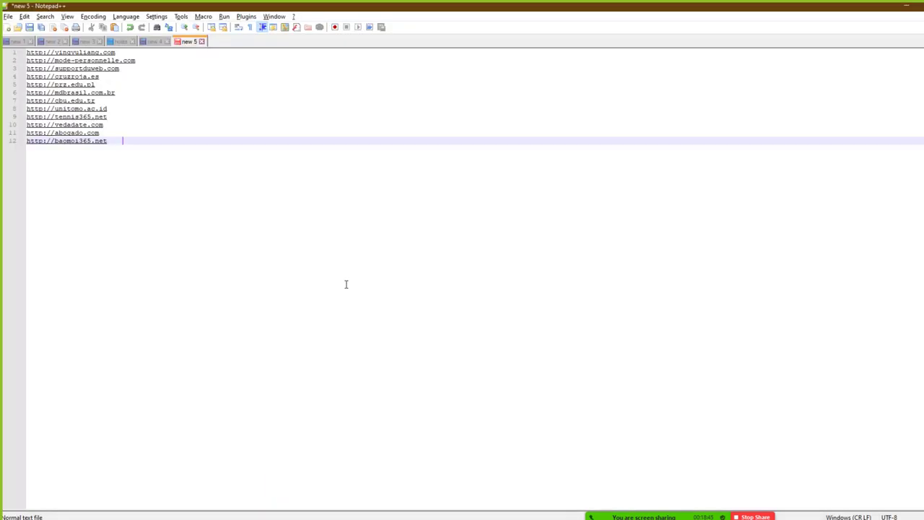
{"action": "key", "text": "Return"}
{"action": "key", "text": "ctrl+v"}
{"action": "key", "text": "alt+Tab"}
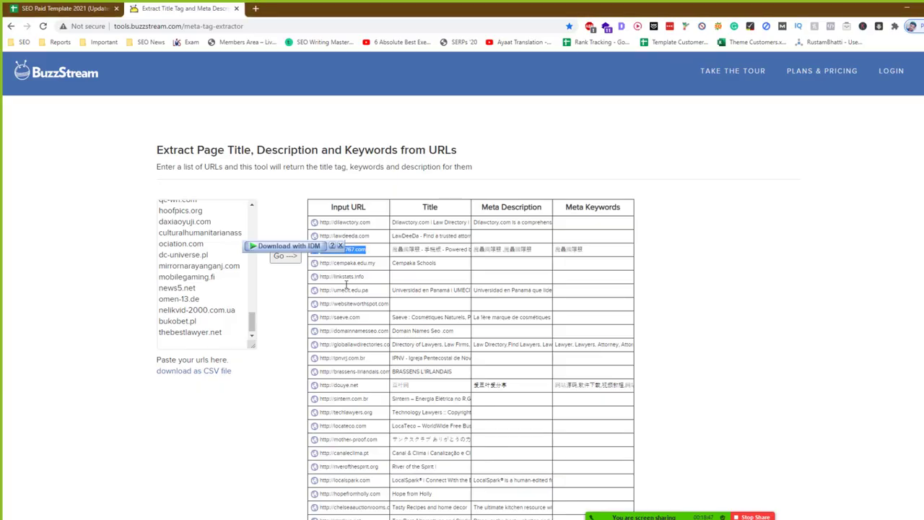
{"action": "scroll", "coordinate": [346, 284], "scroll_direction": "down", "scroll_amount": 1}
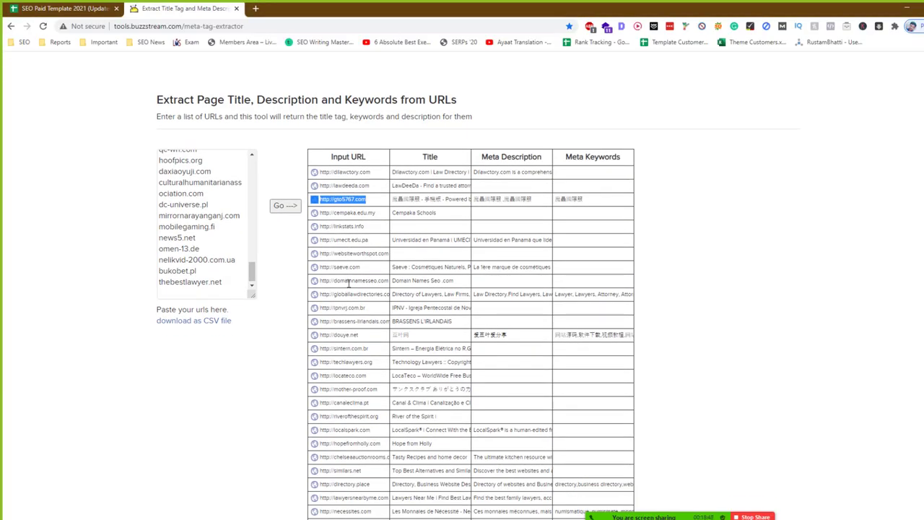
{"action": "triple_click", "coordinate": [341, 239]}
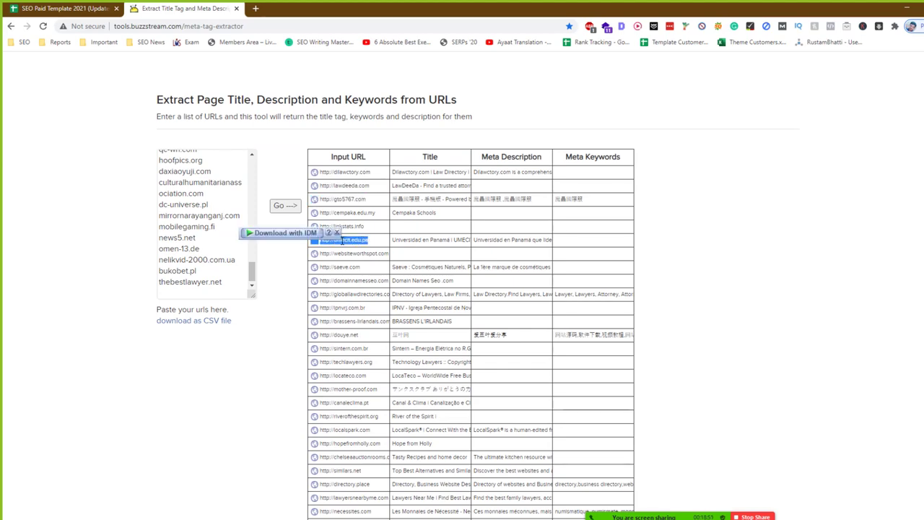
{"action": "key", "text": "alt+Tab"}
{"action": "key", "text": "Return"}
{"action": "key", "text": "ctrl+v"}
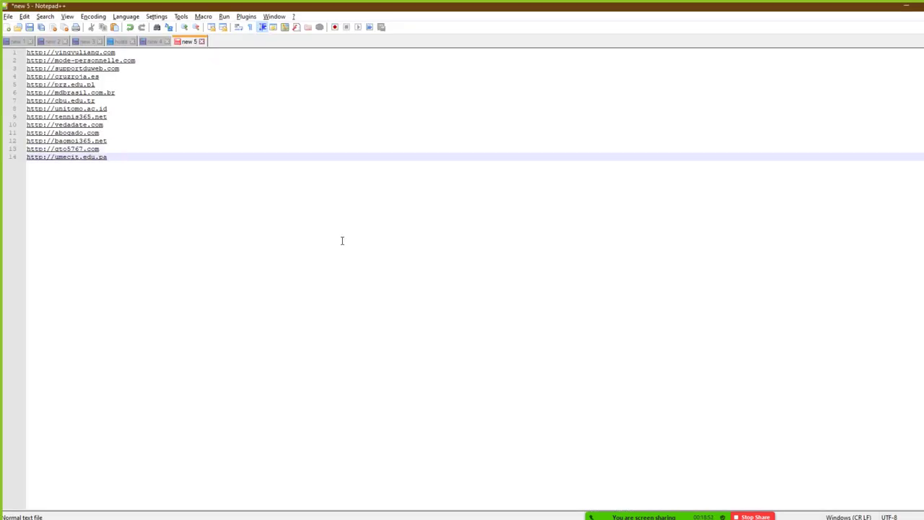
{"action": "key", "text": "alt+Tab"}
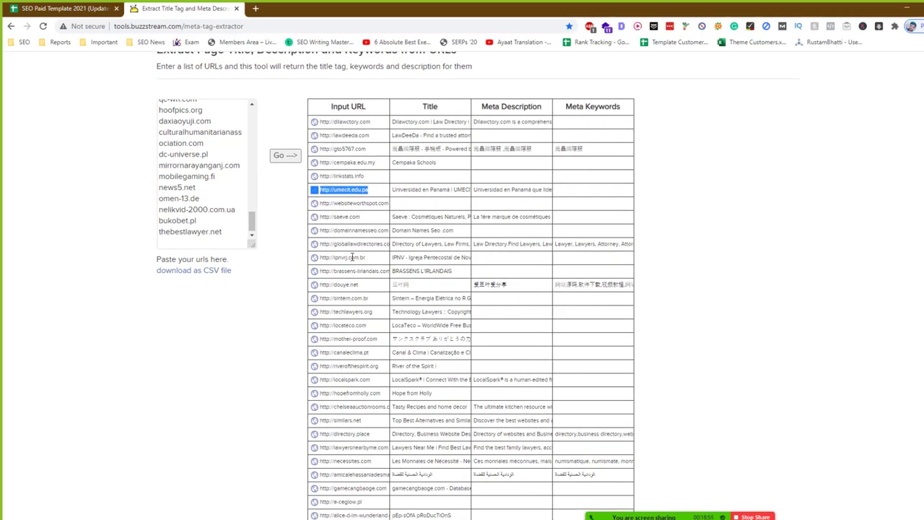
Step: Add the ipnvrj.com.br and brassens-irlandais.com URLs to the list as lines 15 and 16
{"action": "triple_click", "coordinate": [354, 256]}
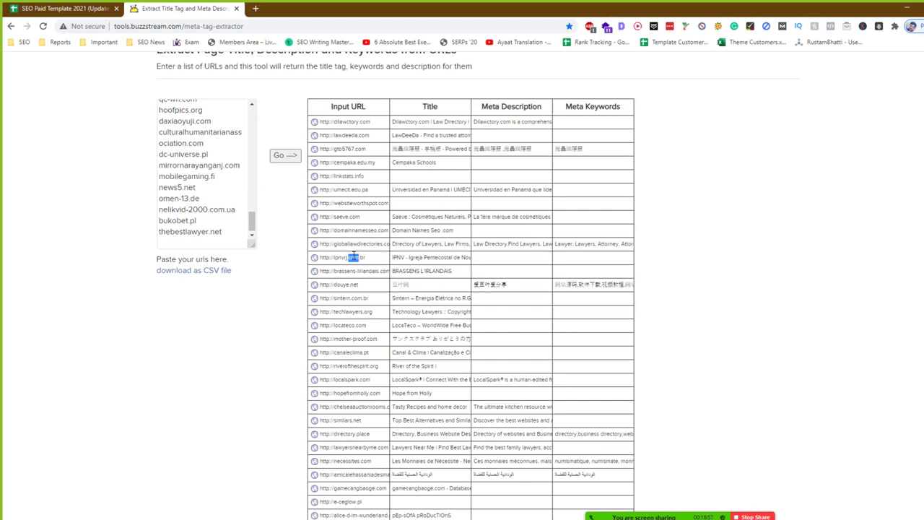
{"action": "key", "text": "alt+Tab"}
{"action": "key", "text": "Return"}
{"action": "type", "text": "http://ipnvrj.com.br"}
{"action": "key", "text": "alt+Tab"}
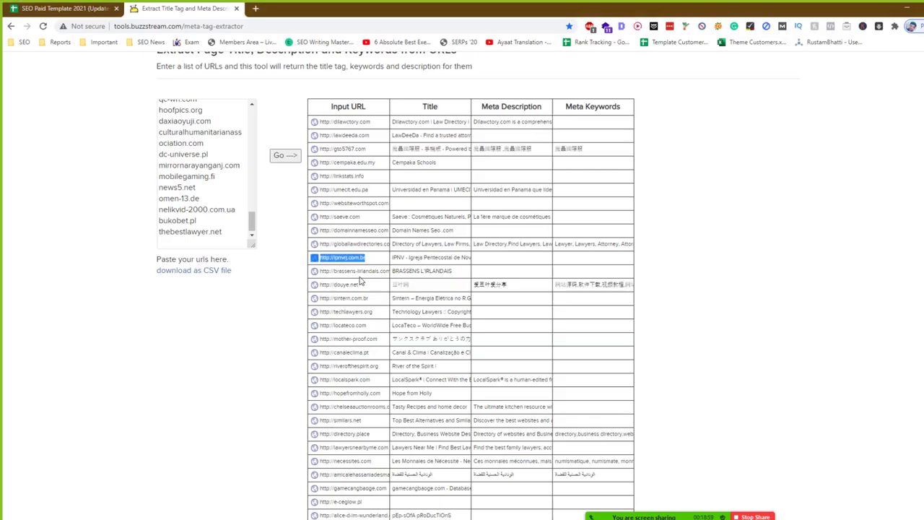
{"action": "triple_click", "coordinate": [361, 268]}
{"action": "key", "text": "alt+Tab"}
{"action": "key", "text": "Return"}
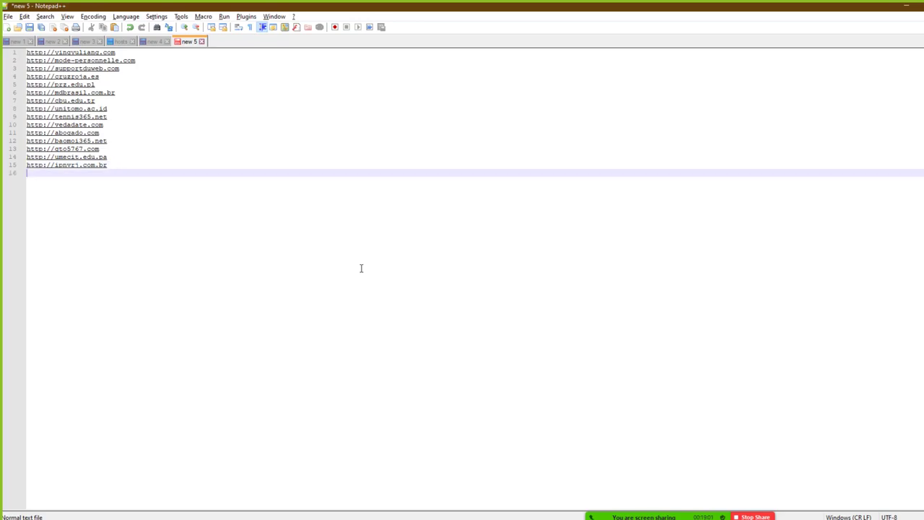
{"action": "type", "text": "http://brassens-irlandais.com"}
{"action": "key", "text": "alt+Tab"}
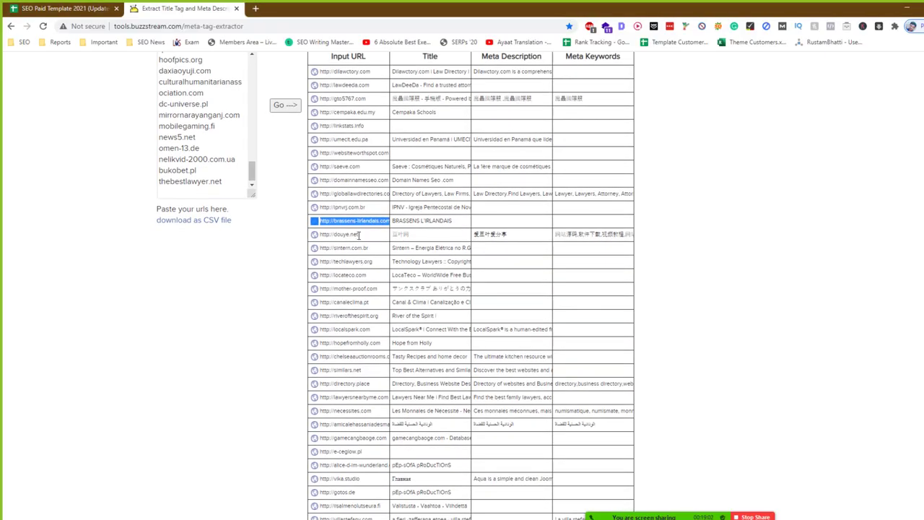
Step: Add the douye.net, mother-proof.com and canaleclima.pt URLs to the Notepad++ list
{"action": "triple_click", "coordinate": [343, 235]}
{"action": "key", "text": "ctrl+c"}
{"action": "key", "text": "alt+Tab"}
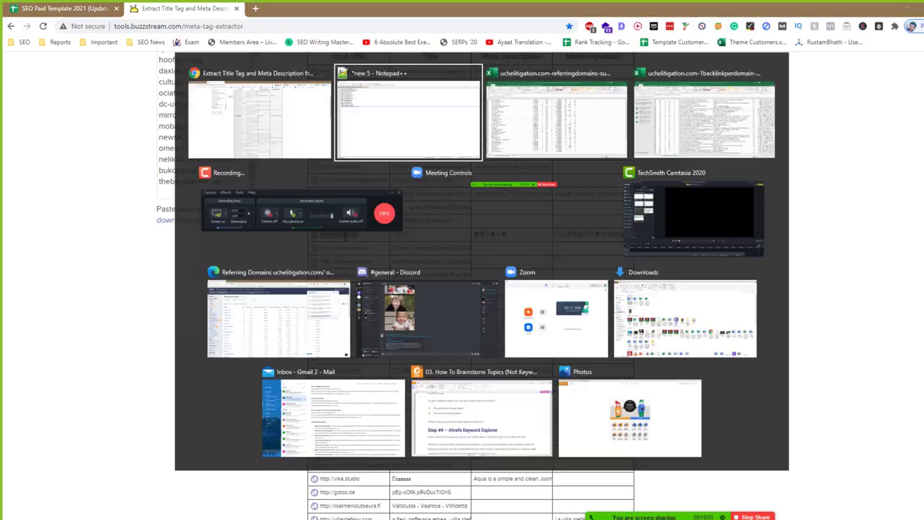
{"action": "key", "text": "Return"}
{"action": "key", "text": "ctrl+v"}
{"action": "key", "text": "alt+Tab"}
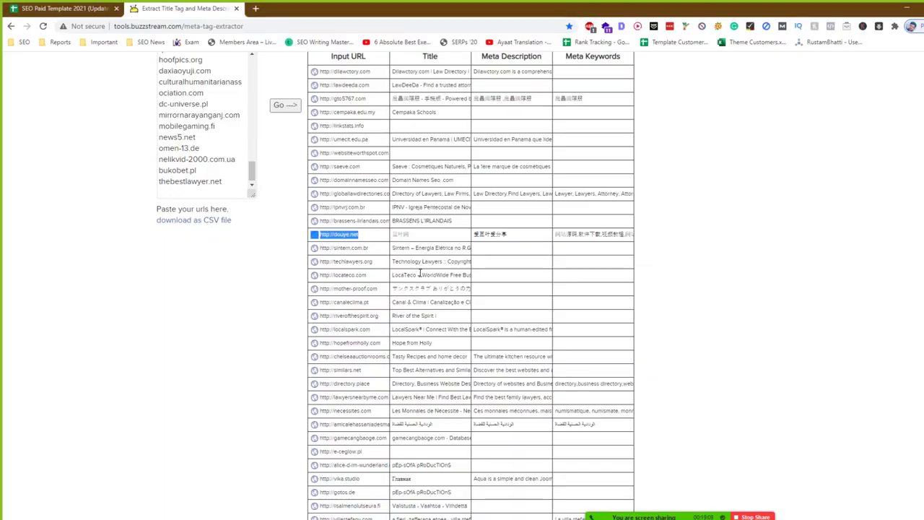
{"action": "triple_click", "coordinate": [365, 292]}
{"action": "key", "text": "ctrl+c"}
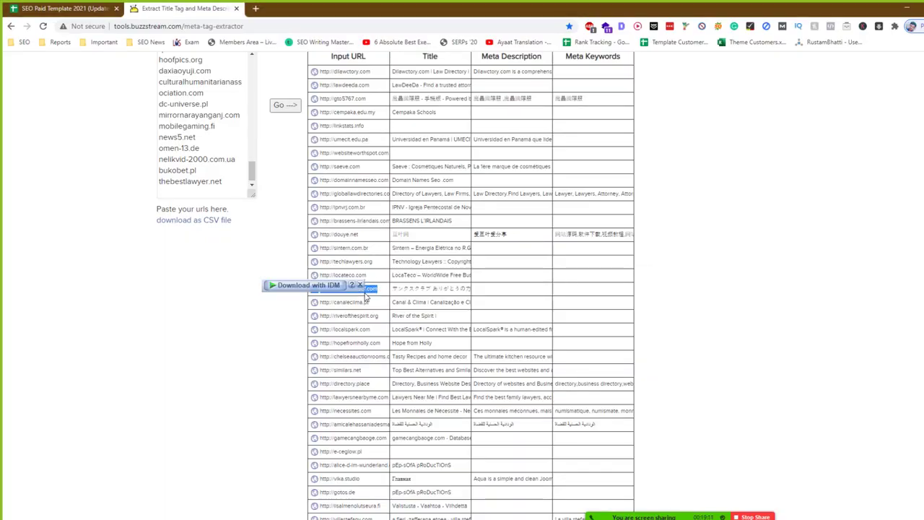
{"action": "key", "text": "alt+Tab"}
{"action": "key", "text": "Return"}
{"action": "key", "text": "ctrl+v"}
{"action": "key", "text": "alt+Tab"}
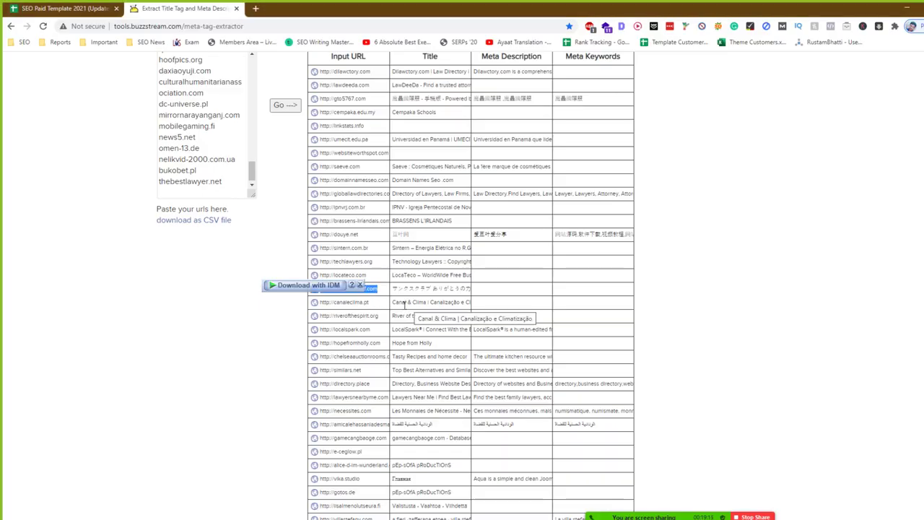
{"action": "triple_click", "coordinate": [345, 304]}
{"action": "key", "text": "ctrl+c"}
{"action": "key", "text": "alt+Tab"}
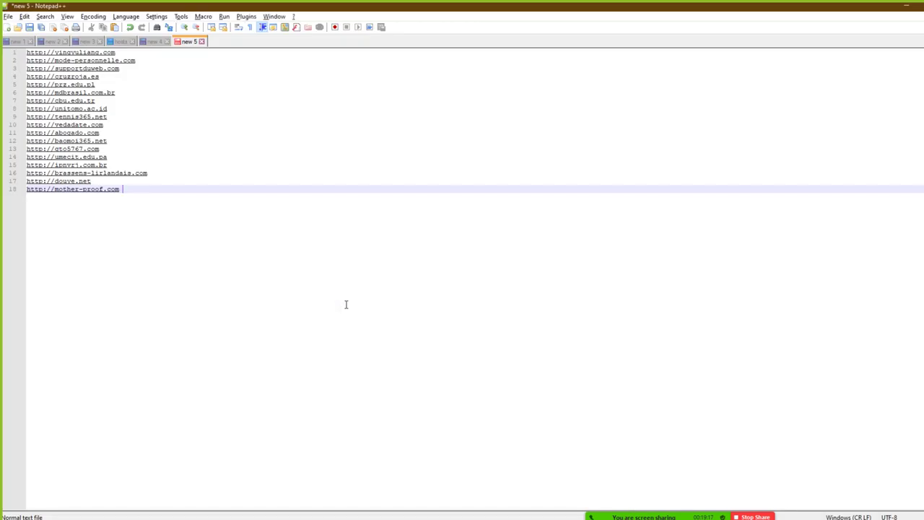
{"action": "key", "text": "Return"}
{"action": "key", "text": "ctrl+v"}
{"action": "key", "text": "alt+Tab"}
Step: Copy the necessites.com and amicalehassaniadesmagistrats.com URLs onto new lines in the Notepad++ list
{"action": "scroll", "coordinate": [346, 305], "scroll_direction": "down", "scroll_amount": 1}
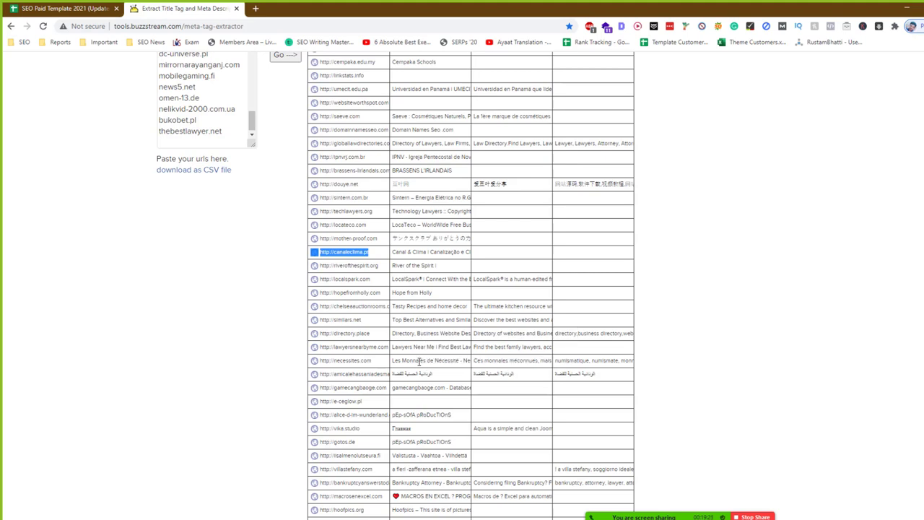
{"action": "triple_click", "coordinate": [361, 361]}
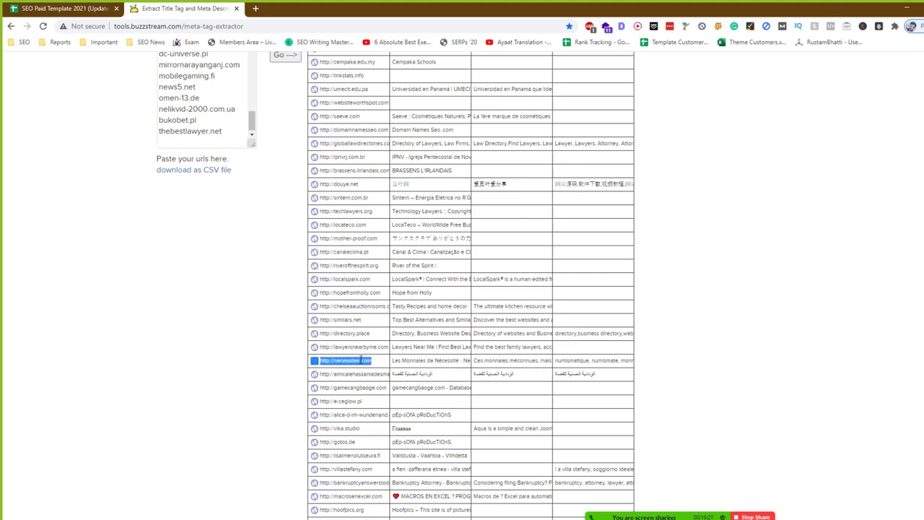
{"action": "key", "text": "ctrl+c"}
{"action": "key", "text": "alt+Tab"}
{"action": "key", "text": "Return"}
{"action": "key", "text": "ctrl+v"}
{"action": "key", "text": "alt+Tab"}
{"action": "triple_click", "coordinate": [370, 373]}
{"action": "key", "text": "ctrl+c"}
{"action": "key", "text": "alt+Tab"}
{"action": "key", "text": "Return"}
{"action": "key", "text": "ctrl+v"}
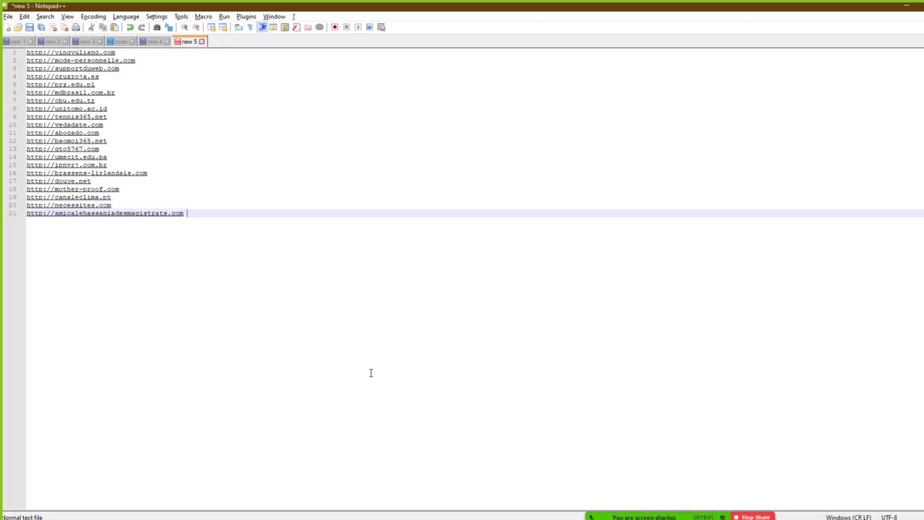
{"action": "key", "text": "alt+Tab"}
Step: Load the e-ceglow.pl site in a new tab, then add its URL to the list
{"action": "scroll", "coordinate": [372, 361], "scroll_direction": "down", "scroll_amount": 1}
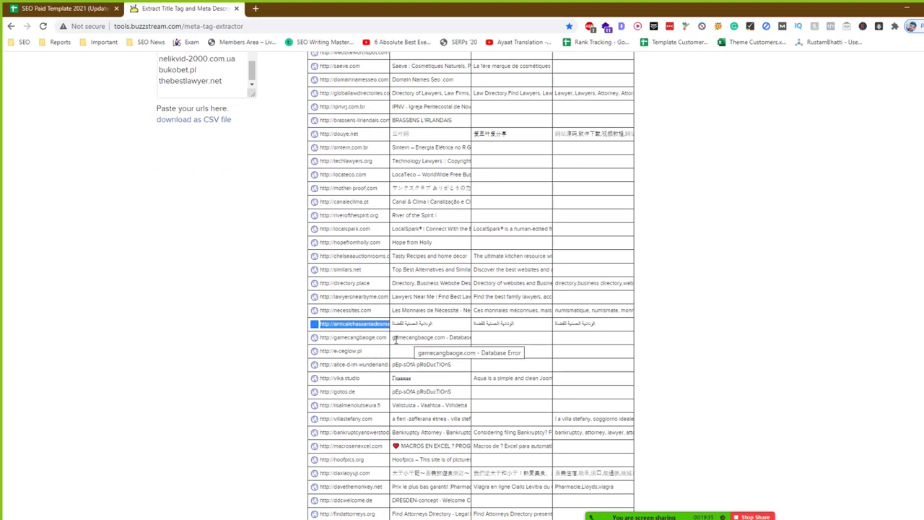
{"action": "double_click", "coordinate": [348, 351]}
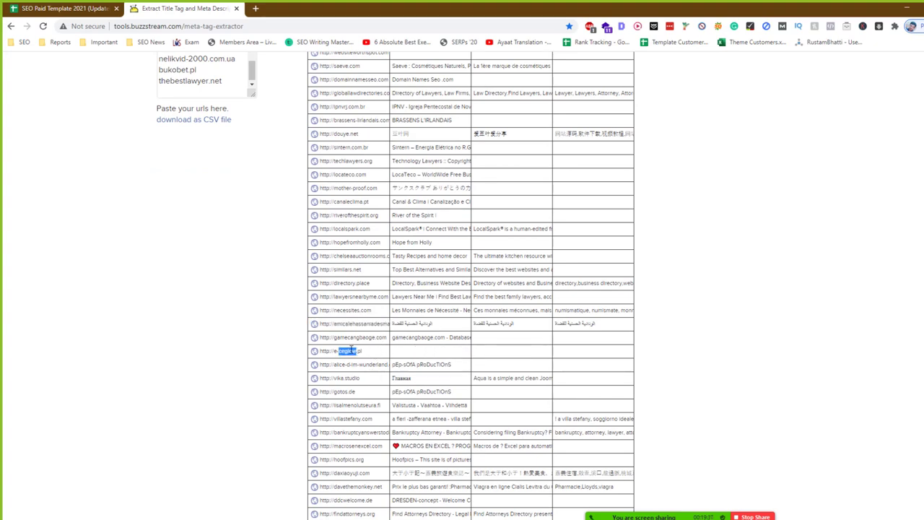
{"action": "key", "text": "ctrl+c"}
{"action": "key", "text": "ctrl+t"}
{"action": "key", "text": "ctrl+v"}
{"action": "key", "text": "Return"}
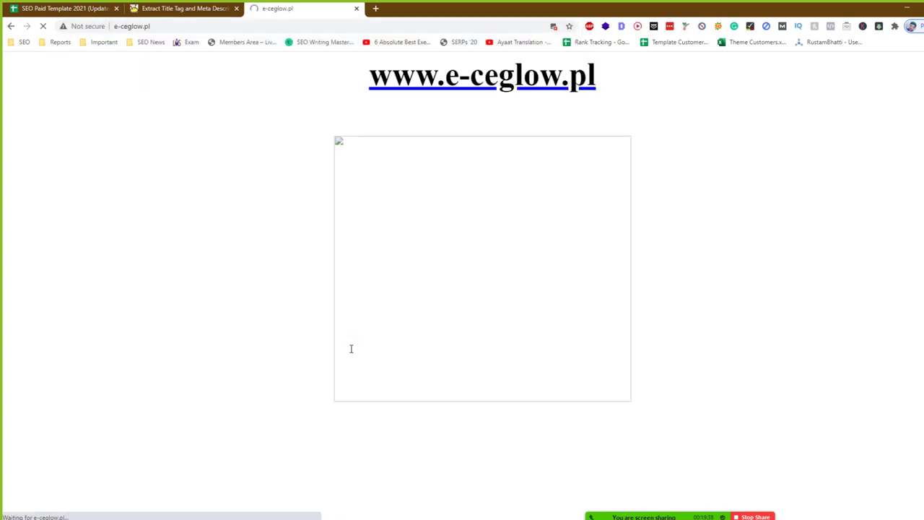
{"action": "key", "text": "alt+Tab"}
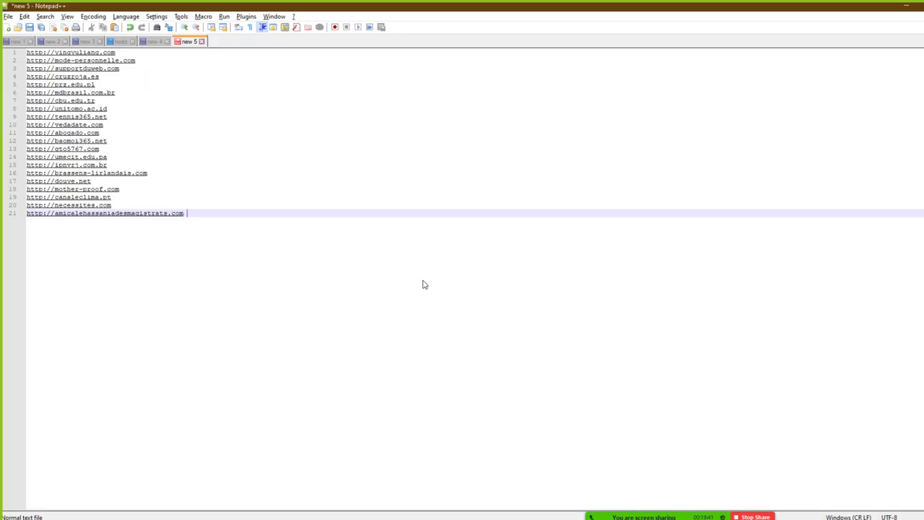
{"action": "key", "text": "Return"}
{"action": "key", "text": "ctrl+v"}
{"action": "key", "text": "alt+Tab"}
Step: Add the alice-d-im-wunderland.de and vika.studio URLs to the Notepad++ list
{"action": "scroll", "coordinate": [425, 282], "scroll_direction": "down", "scroll_amount": 1}
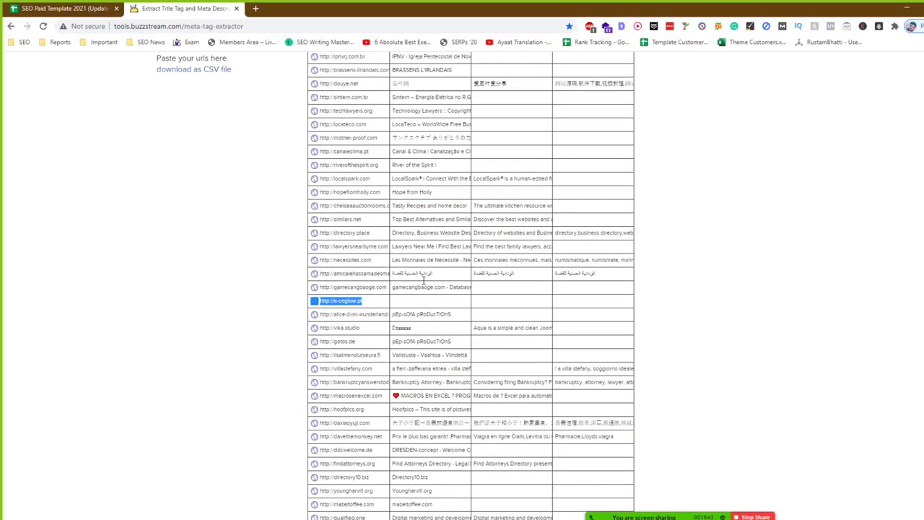
{"action": "triple_click", "coordinate": [374, 314]}
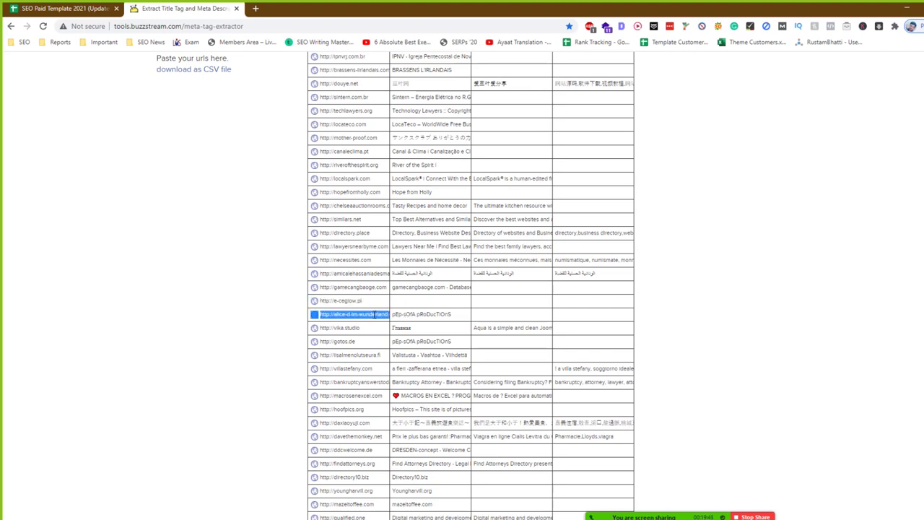
{"action": "key", "text": "ctrl+c"}
{"action": "key", "text": "alt+Tab"}
{"action": "key", "text": "Return"}
{"action": "key", "text": "ctrl+v"}
{"action": "key", "text": "alt+Tab"}
{"action": "scroll", "coordinate": [374, 315], "scroll_direction": "down", "scroll_amount": 1}
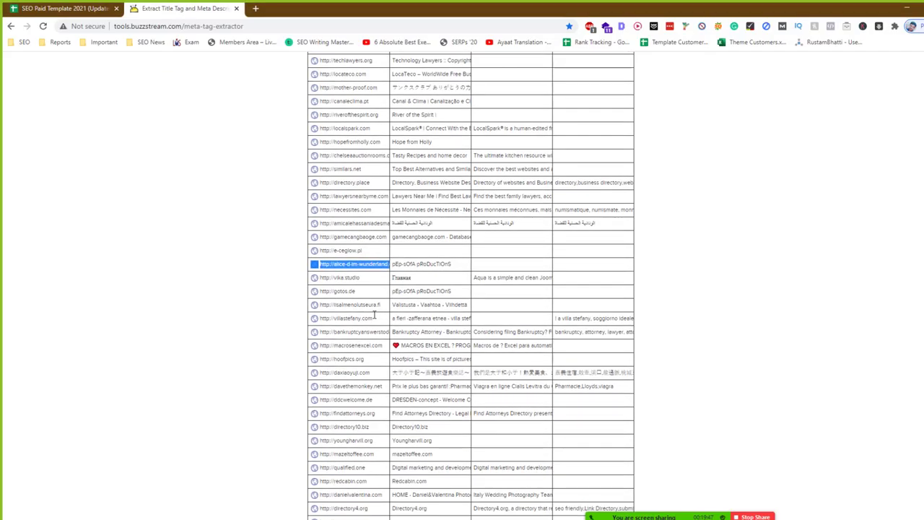
{"action": "triple_click", "coordinate": [354, 277]}
{"action": "key", "text": "ctrl+c"}
{"action": "key", "text": "alt+Tab"}
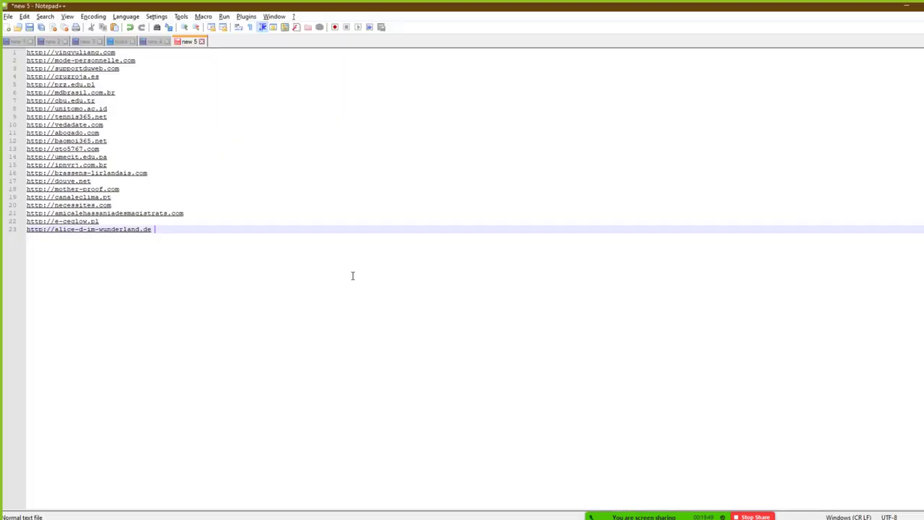
{"action": "key", "text": "Return"}
{"action": "key", "text": "ctrl+v"}
{"action": "key", "text": "alt+Tab"}
Step: Add the gotos.de URL to the Notepad++ list on a new line
{"action": "triple_click", "coordinate": [352, 291]}
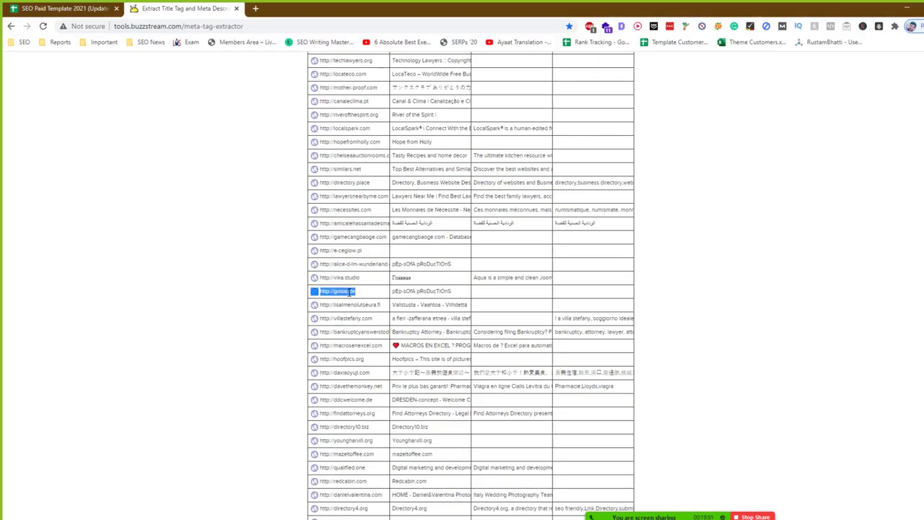
{"action": "key", "text": "ctrl+c"}
{"action": "key", "text": "alt+Tab"}
{"action": "key", "text": "Return"}
{"action": "key", "text": "ctrl+v"}
{"action": "key", "text": "alt+Tab"}
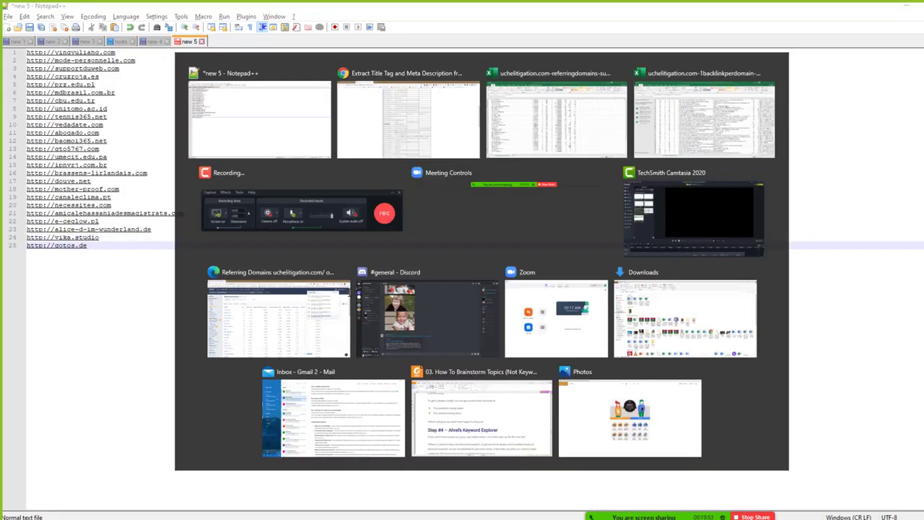
Step: Check the iisalmenolutseura.fi site in a new tab, then add its address to the list
{"action": "scroll", "coordinate": [350, 292], "scroll_direction": "down", "scroll_amount": 1}
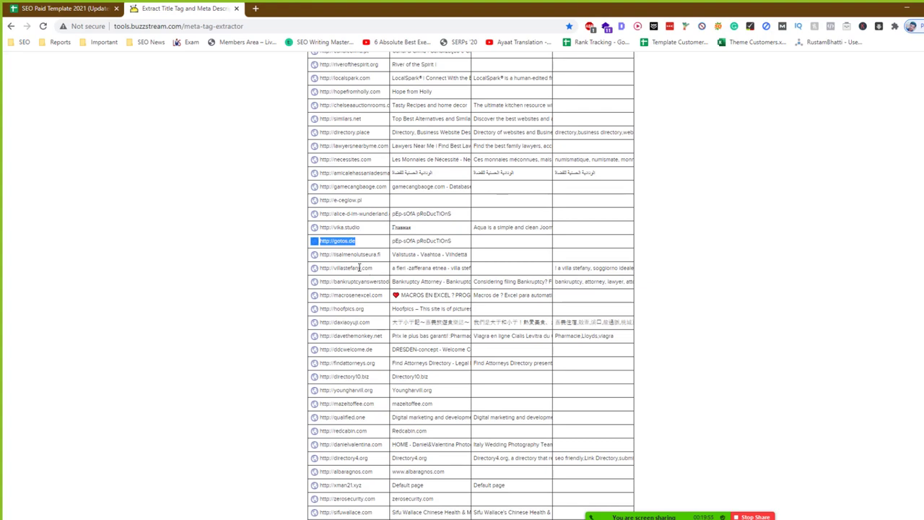
{"action": "triple_click", "coordinate": [359, 268]}
{"action": "left_click_drag", "start_coordinate": [359, 267], "coordinate": [381, 250]}
{"action": "triple_click", "coordinate": [383, 257]}
{"action": "key", "text": "ctrl+c"}
{"action": "key", "text": "ctrl+t"}
{"action": "key", "text": "ctrl+v"}
{"action": "key", "text": "Return"}
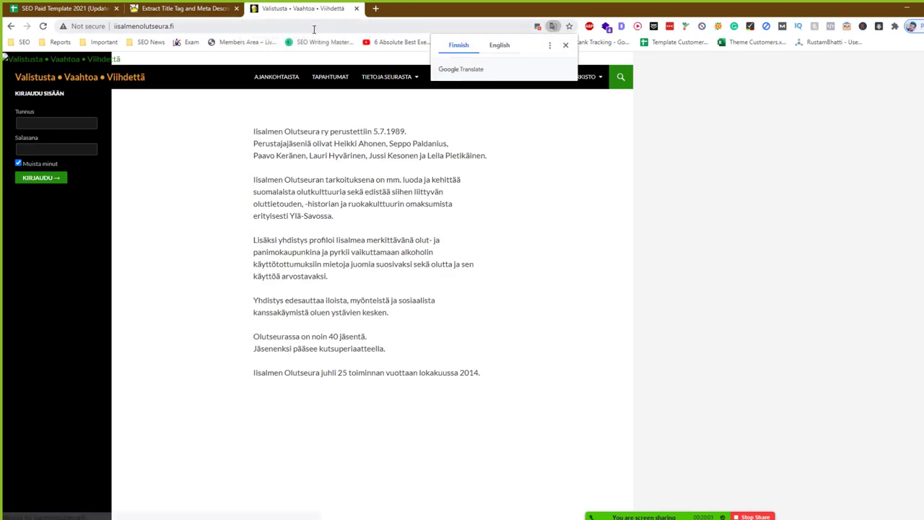
{"action": "left_click", "coordinate": [313, 28]}
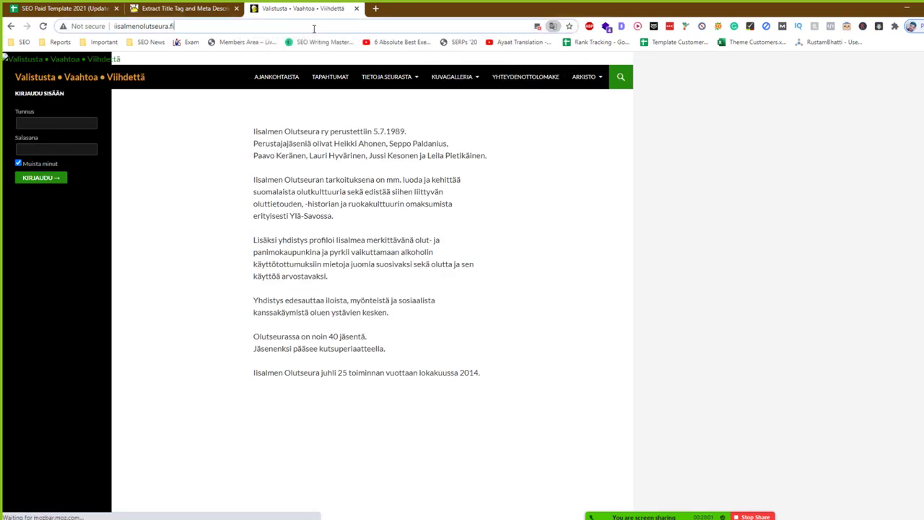
{"action": "key", "text": "ctrl+c"}
{"action": "key", "text": "ctrl+w"}
{"action": "key", "text": "alt+Tab"}
{"action": "key", "text": "Return"}
{"action": "key", "text": "ctrl+v"}
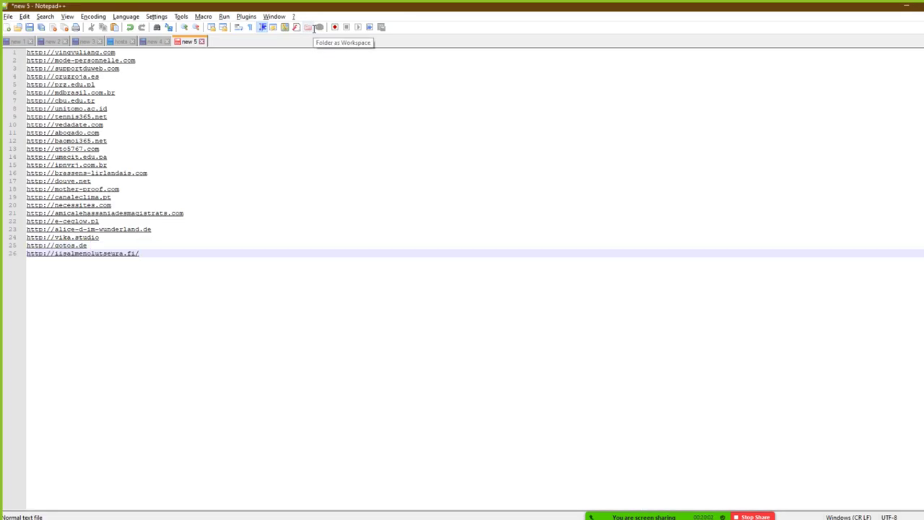
{"action": "key", "text": "alt+Tab"}
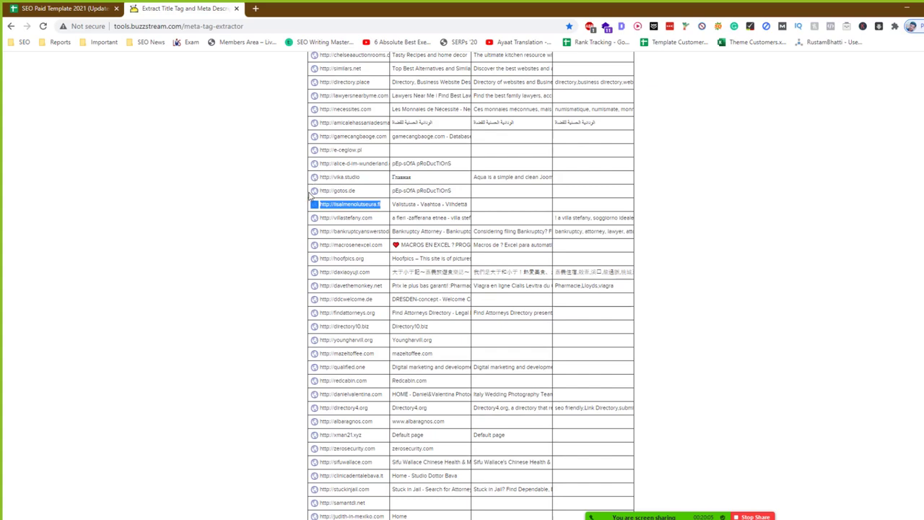
Step: Add the villastefany.com and macrosenexcel.com URLs to the Notepad++ list
{"action": "left_click_drag", "start_coordinate": [335, 216], "coordinate": [339, 216]}
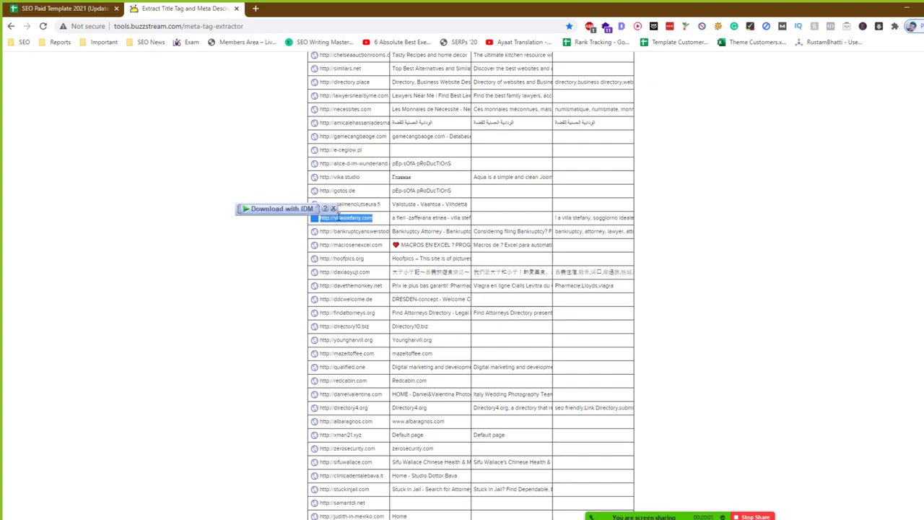
{"action": "key", "text": "alt+Tab"}
{"action": "key", "text": "Return"}
{"action": "key", "text": "ctrl+v"}
{"action": "key", "text": "alt+Tab"}
{"action": "left_click_drag", "start_coordinate": [345, 250], "coordinate": [345, 252]}
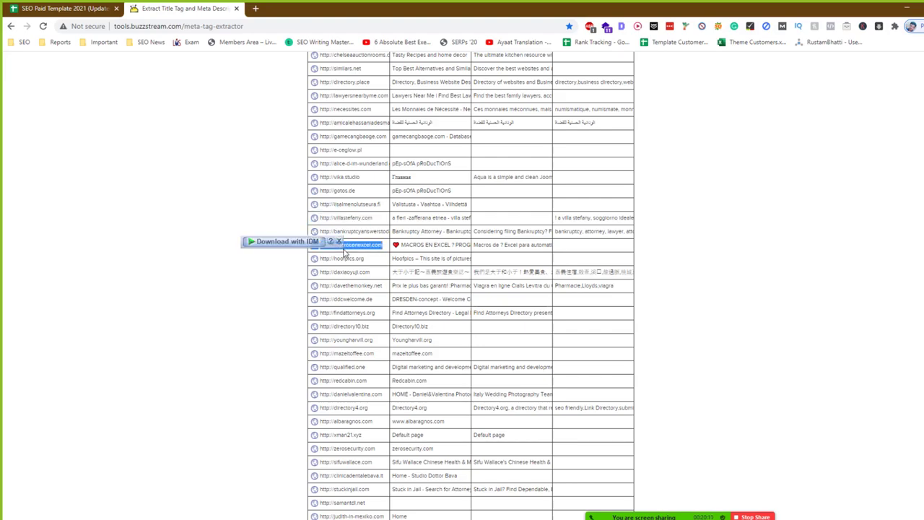
{"action": "key", "text": "alt+Tab"}
{"action": "key", "text": "Return"}
{"action": "key", "text": "ctrl+v"}
{"action": "key", "text": "alt+Tab"}
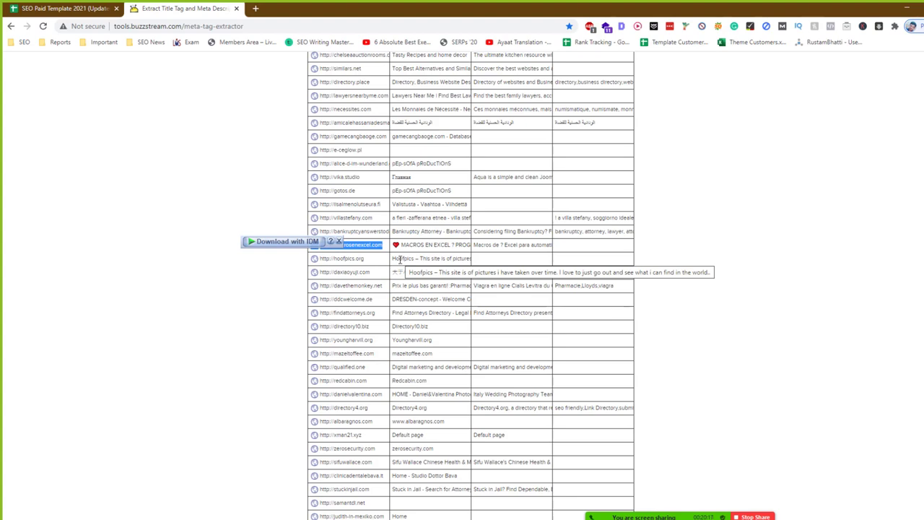
Step: Add daxiaoyuji.com, then davethemonkey.net as line 30, to the Notepad++ list
{"action": "triple_click", "coordinate": [366, 270]}
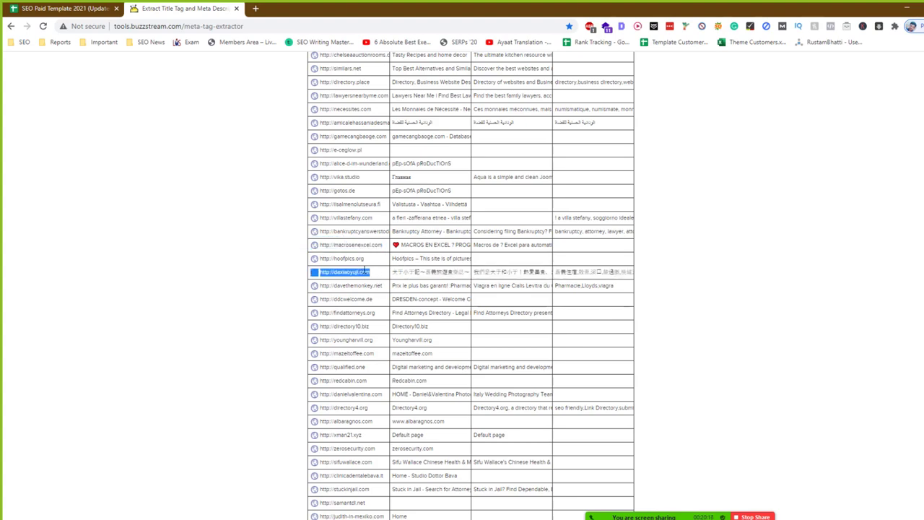
{"action": "key", "text": "ctrl+c"}
{"action": "key", "text": "alt+Tab"}
{"action": "key", "text": "Return"}
{"action": "key", "text": "ctrl+v"}
{"action": "key", "text": "alt+Tab"}
{"action": "left_click", "coordinate": [354, 285]}
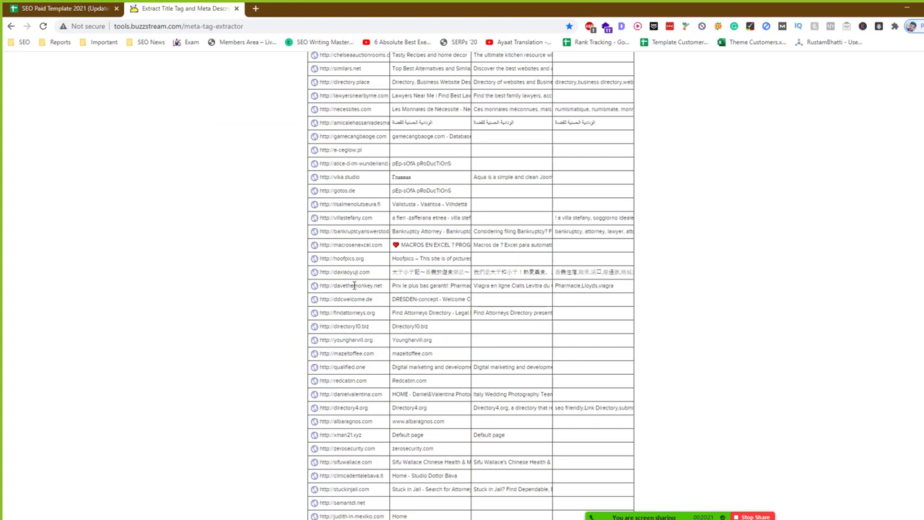
{"action": "double_click", "coordinate": [354, 285]}
{"action": "left_click_drag", "start_coordinate": [361, 299], "coordinate": [365, 315]}
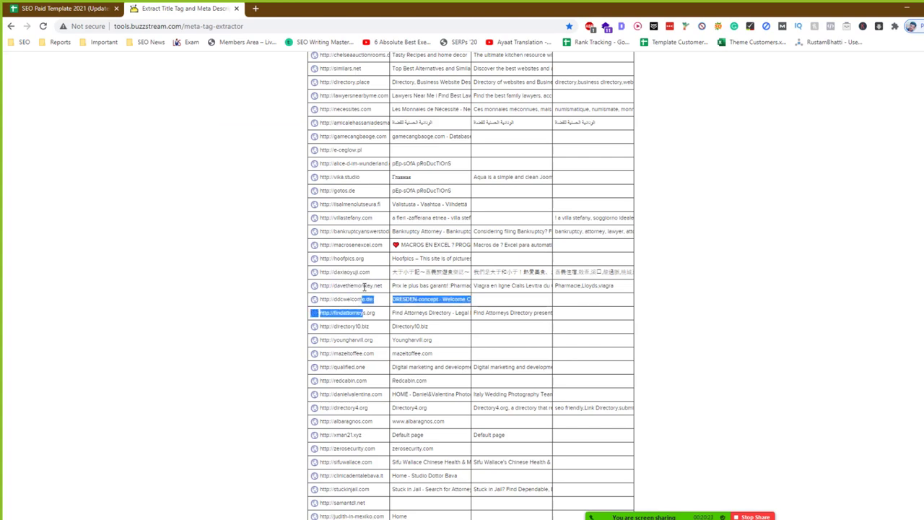
{"action": "triple_click", "coordinate": [363, 287]}
{"action": "key", "text": "ctrl+c"}
{"action": "key", "text": "alt+Tab"}
{"action": "key", "text": "Return"}
{"action": "key", "text": "ctrl+v"}
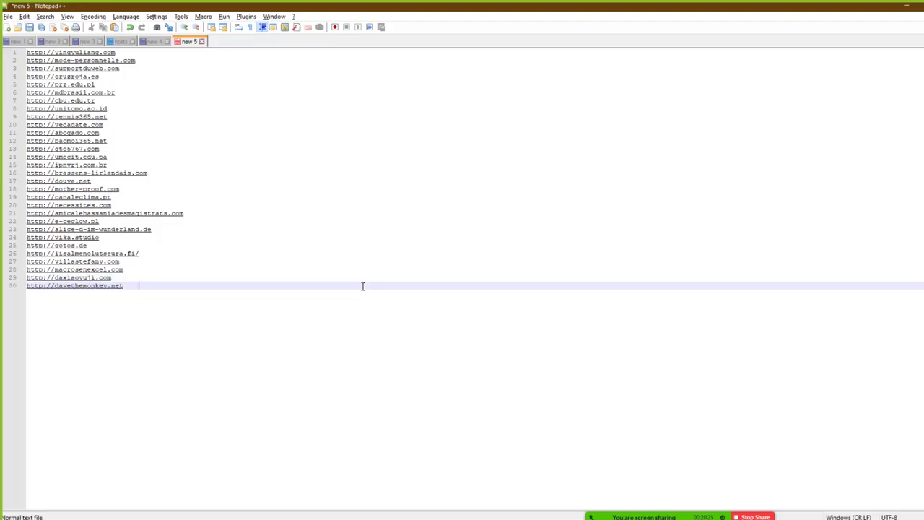
{"action": "key", "text": "alt+Tab"}
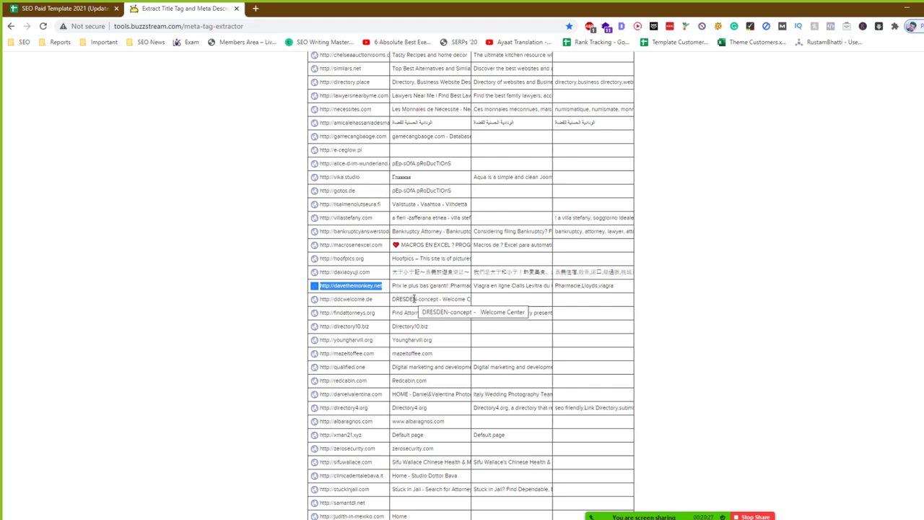
Step: Open ddcwelcome.de, the DRESDEN-concept Welcome Center page, close it, and paste its URL as line 31
{"action": "scroll", "coordinate": [414, 299], "scroll_direction": "down", "scroll_amount": 1}
{"action": "left_click", "coordinate": [352, 248]}
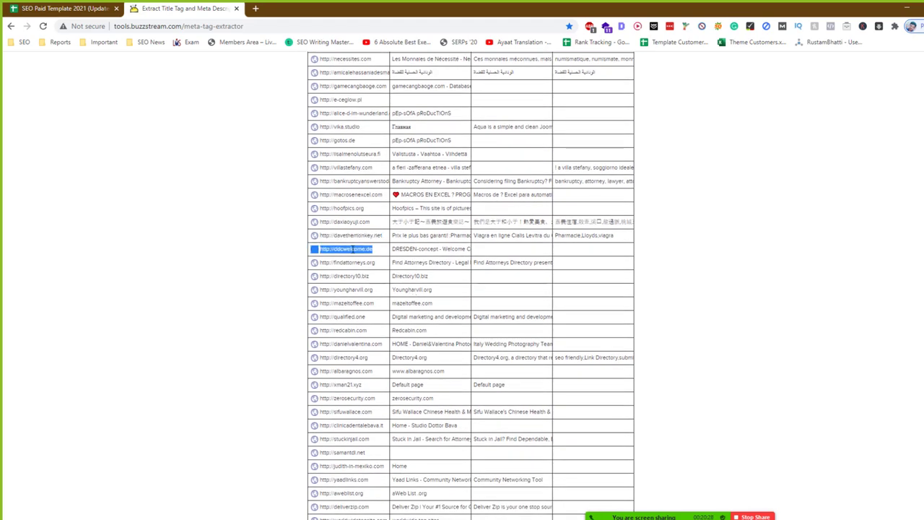
{"action": "left_click", "coordinate": [353, 248]}
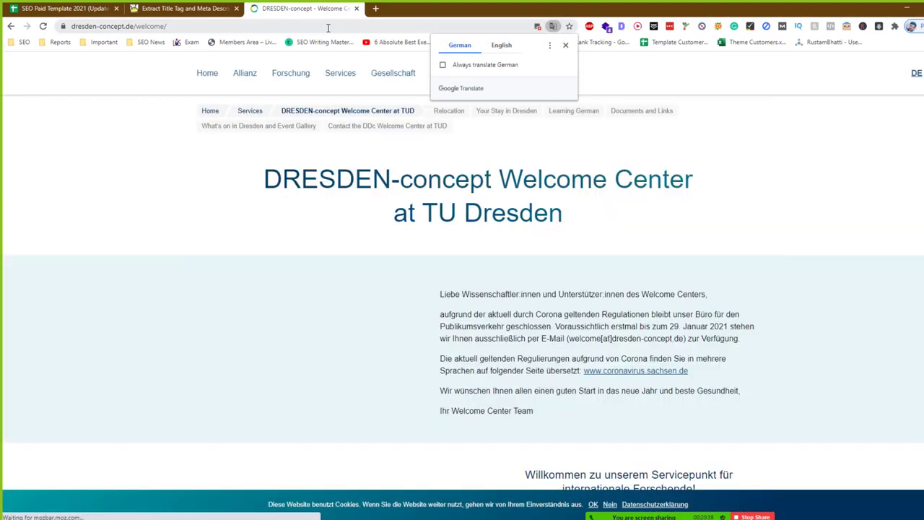
{"action": "left_click", "coordinate": [328, 28]}
{"action": "key", "text": "ctrl+w"}
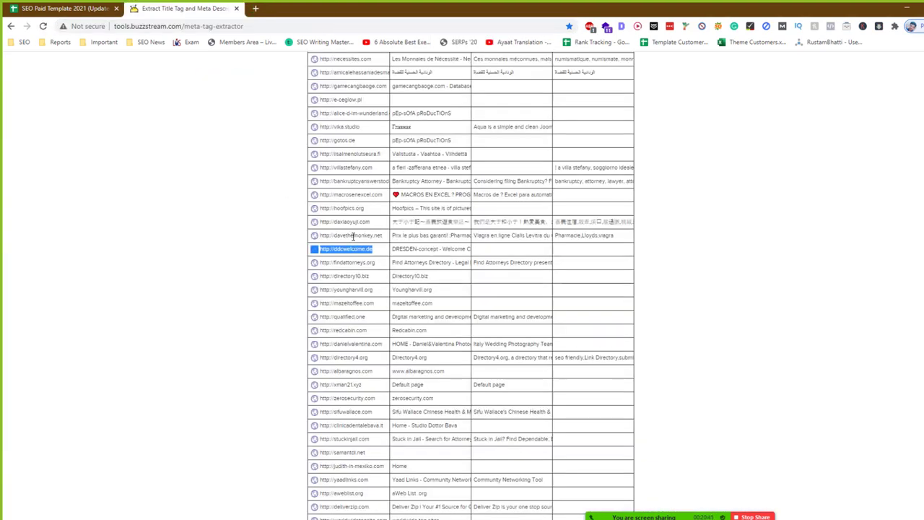
{"action": "key", "text": "alt+Tab"}
{"action": "key", "text": "Return"}
{"action": "key", "text": "ctrl+v"}
{"action": "key", "text": "alt+Tab"}
{"action": "scroll", "coordinate": [354, 237], "scroll_direction": "down", "scroll_amount": 2}
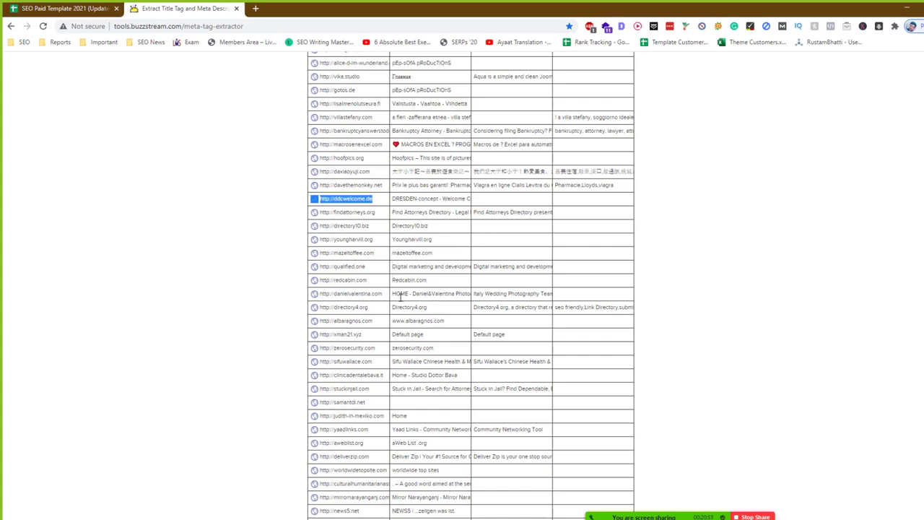
{"action": "scroll", "coordinate": [401, 296], "scroll_direction": "down", "scroll_amount": 1}
{"action": "scroll", "coordinate": [401, 296], "scroll_direction": "down", "scroll_amount": 1}
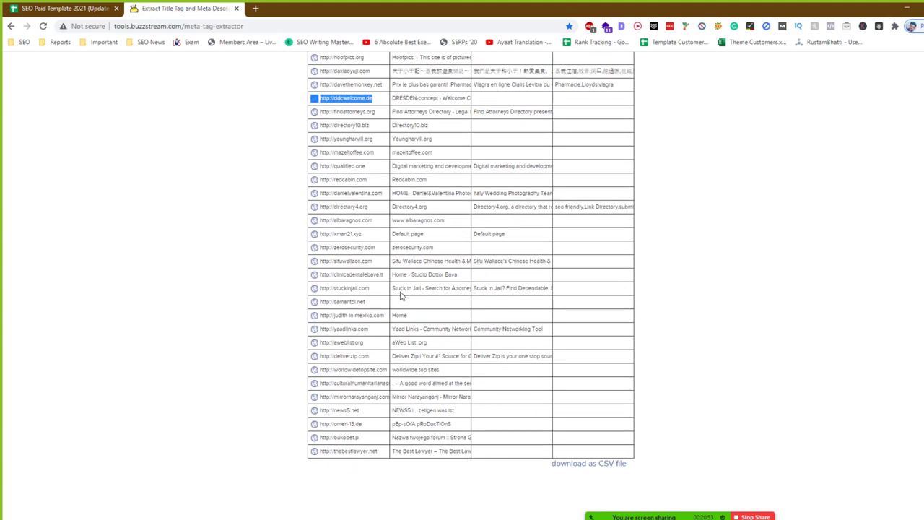
Step: Load the xman21.xyz site in a new tab to inspect it
{"action": "triple_click", "coordinate": [346, 234]}
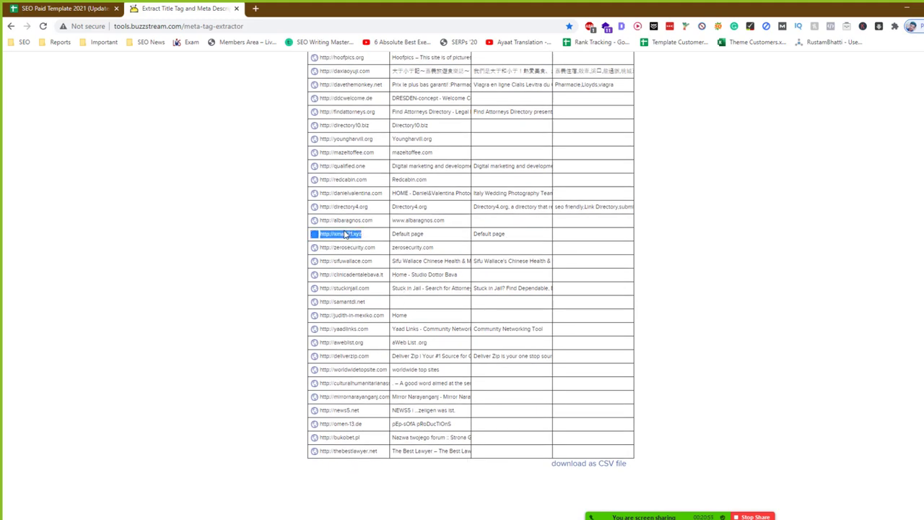
{"action": "key", "text": "ctrl+c"}
{"action": "key", "text": "ctrl+t"}
{"action": "key", "text": "ctrl+v"}
{"action": "key", "text": "Return"}
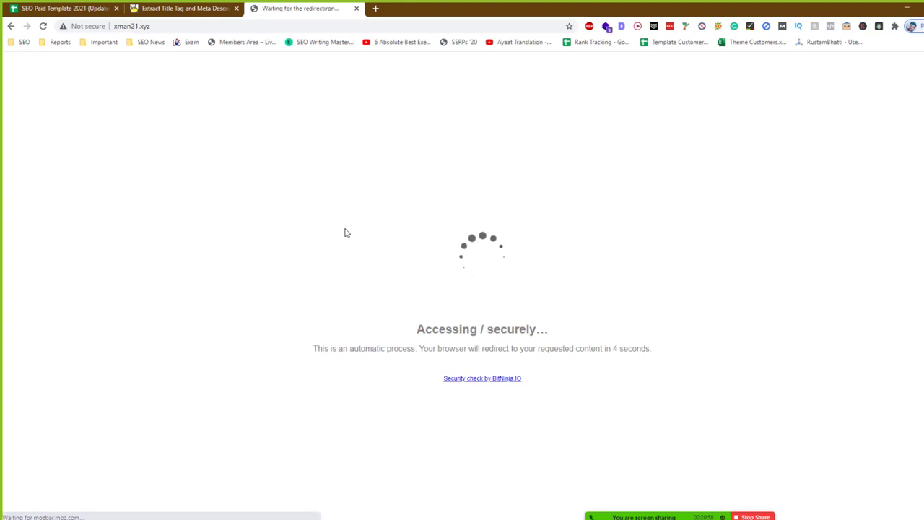
{"action": "key", "text": "ctrl+shift+Tab"}
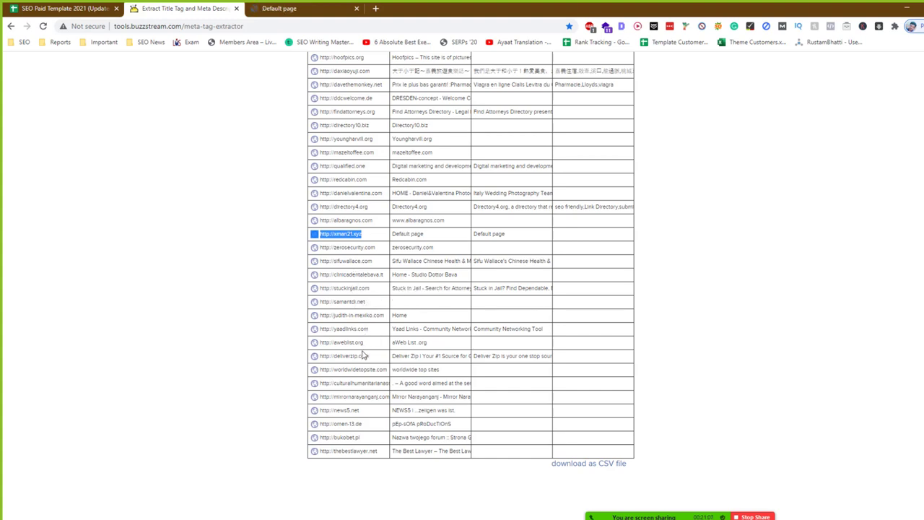
{"action": "left_click", "coordinate": [351, 398]}
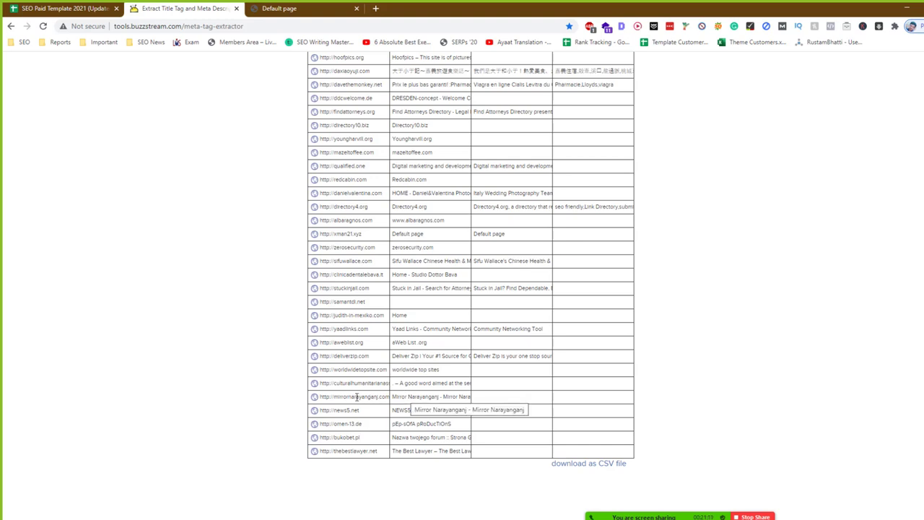
Step: Open mirrornarayanganj.com, close both site tabs, and add mirrornarayanganj.com to the list
{"action": "left_click_drag", "start_coordinate": [356, 397], "coordinate": [355, 397]}
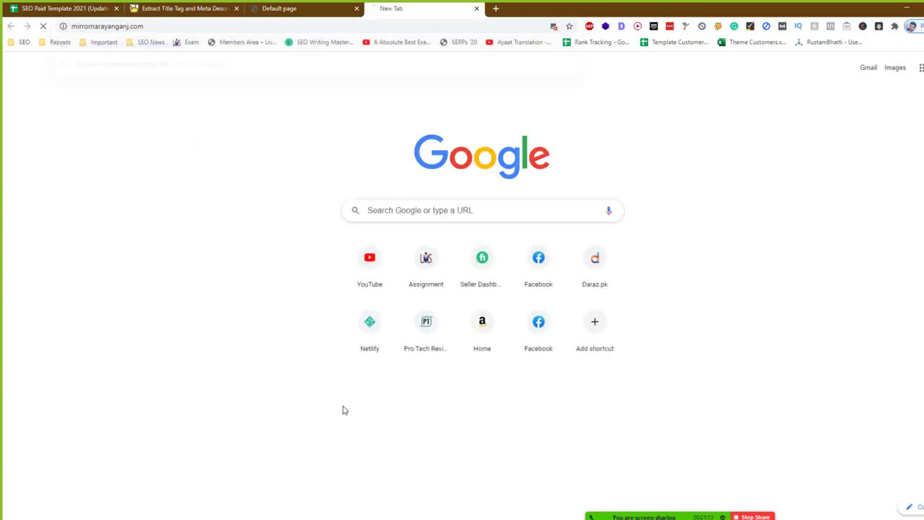
{"action": "key", "text": "ctrl+shift+Tab"}
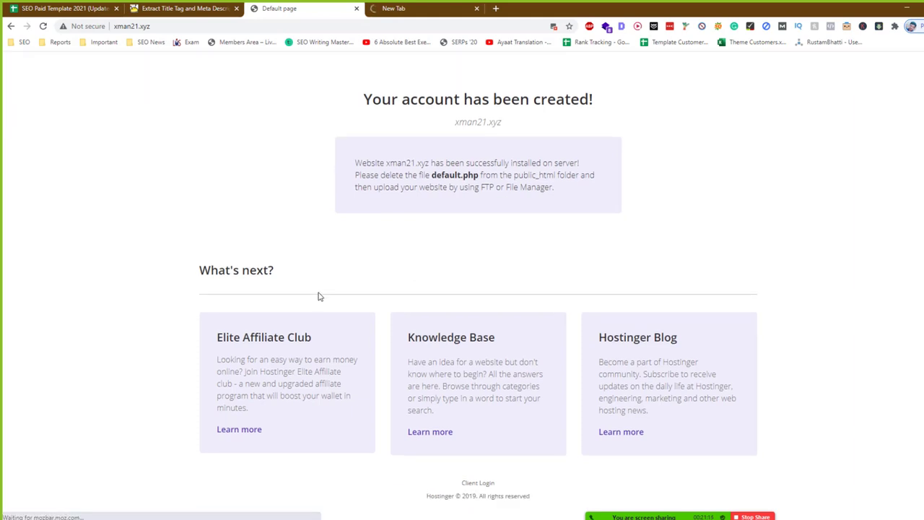
{"action": "key", "text": "ctrl+w"}
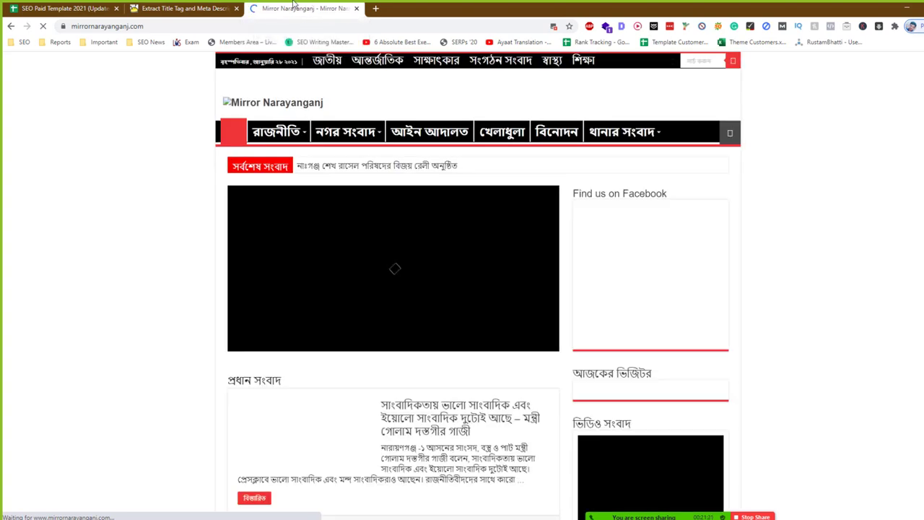
{"action": "key", "text": "ctrl+w"}
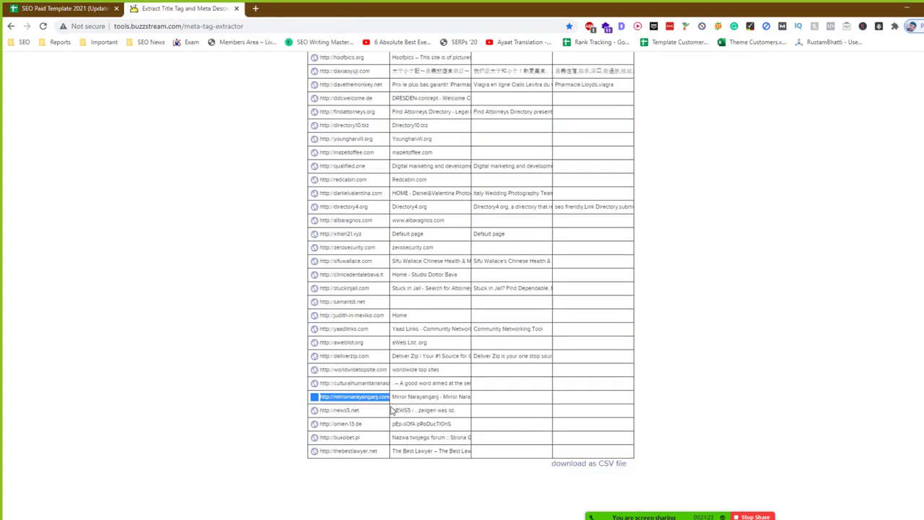
{"action": "key", "text": "alt+Tab"}
{"action": "key", "text": "Return"}
{"action": "key", "text": "ctrl+v"}
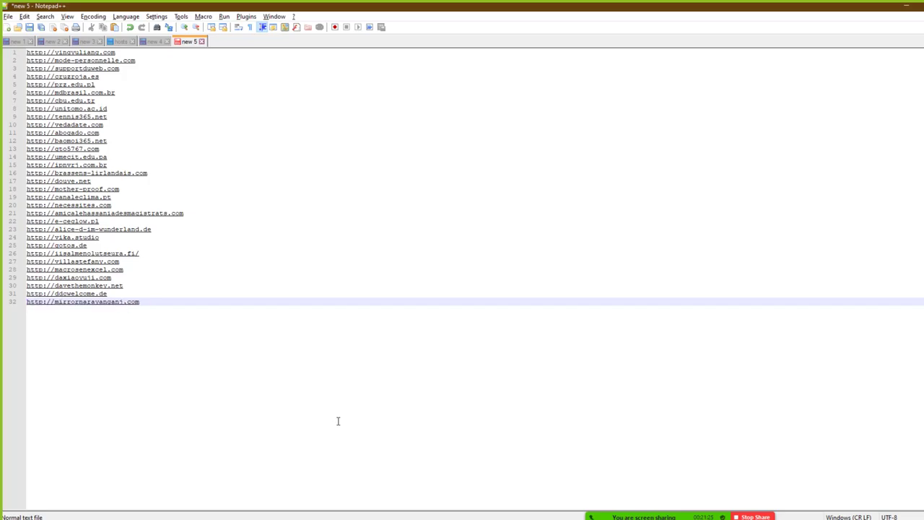
{"action": "key", "text": "alt+Tab"}
Step: Add news5.net and omen-13.de as lines 33 and 34 of the Notepad++ list
{"action": "triple_click", "coordinate": [353, 410]}
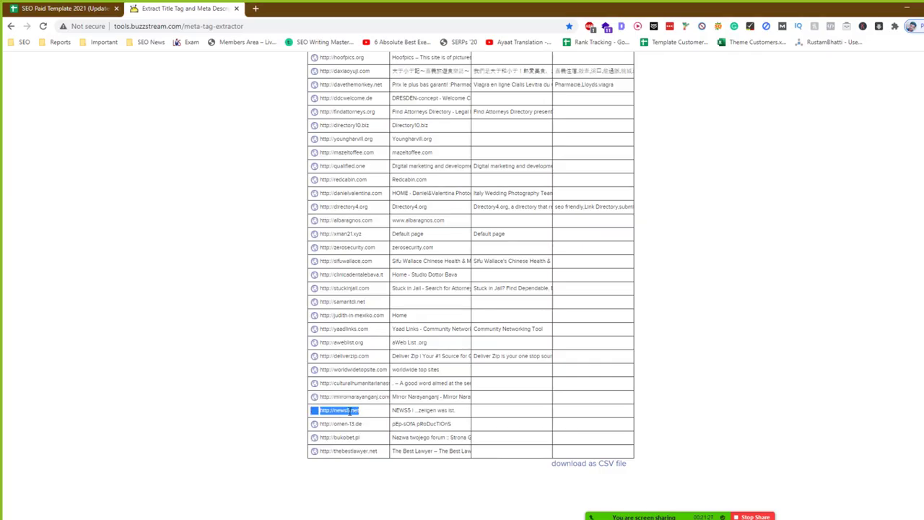
{"action": "key", "text": "ctrl+c"}
{"action": "key", "text": "alt+Tab"}
{"action": "key", "text": "Return"}
{"action": "key", "text": "ctrl+v"}
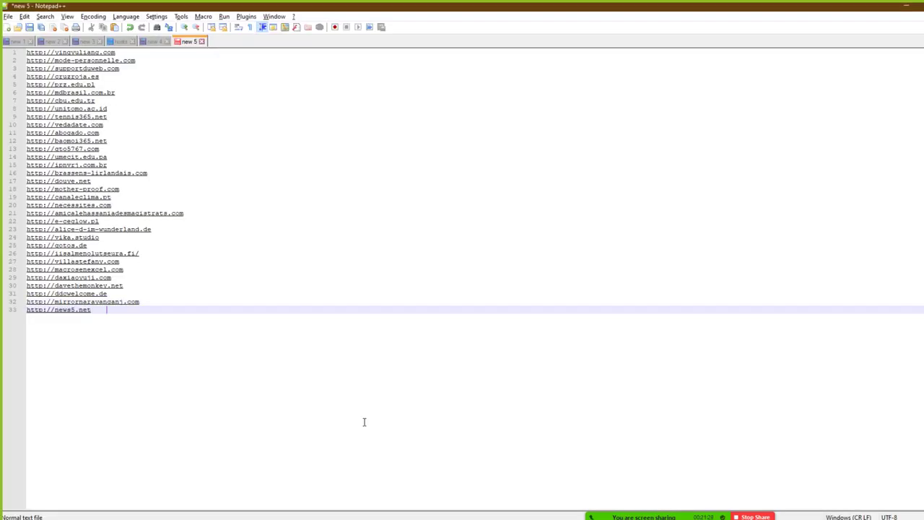
{"action": "key", "text": "alt+Tab"}
{"action": "triple_click", "coordinate": [351, 424]}
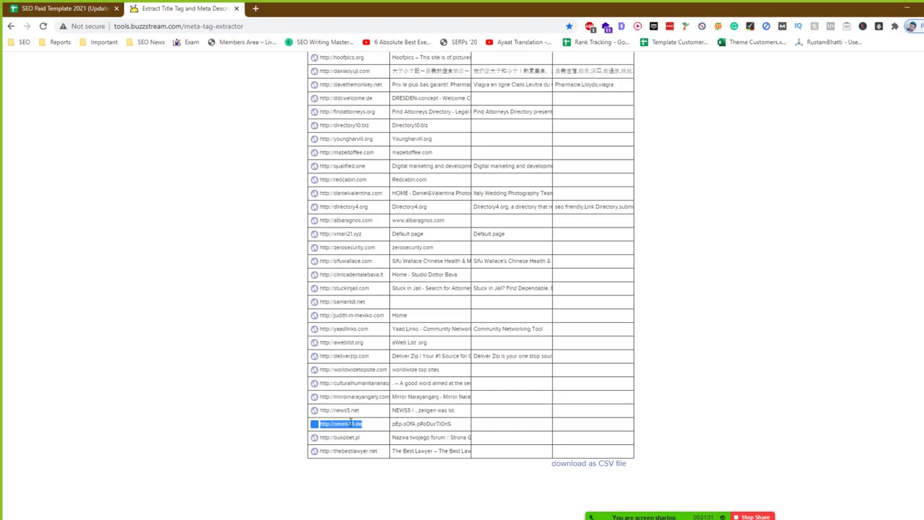
{"action": "key", "text": "ctrl+c"}
{"action": "key", "text": "alt+Tab"}
{"action": "key", "text": "Return"}
{"action": "key", "text": "ctrl+v"}
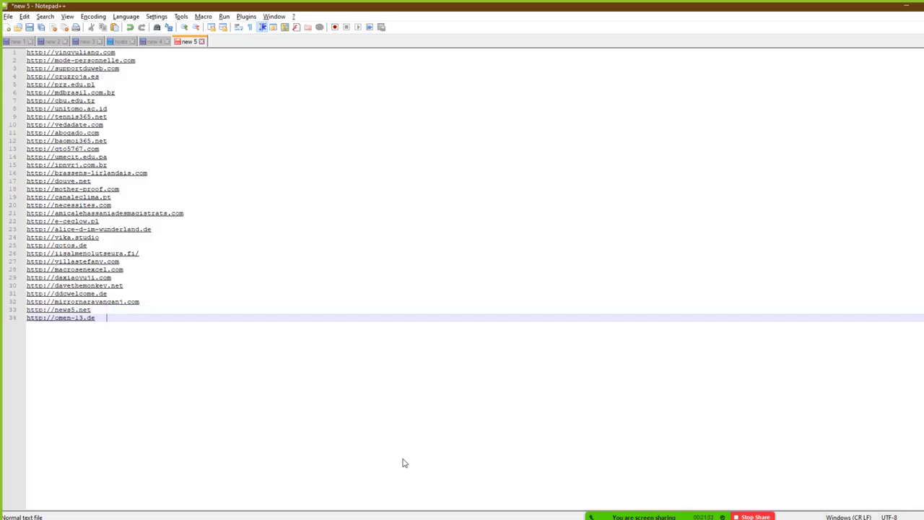
{"action": "key", "text": "alt+Tab"}
Step: Add bukobet.pl as line 35 of the Notepad++ list
{"action": "triple_click", "coordinate": [337, 437]}
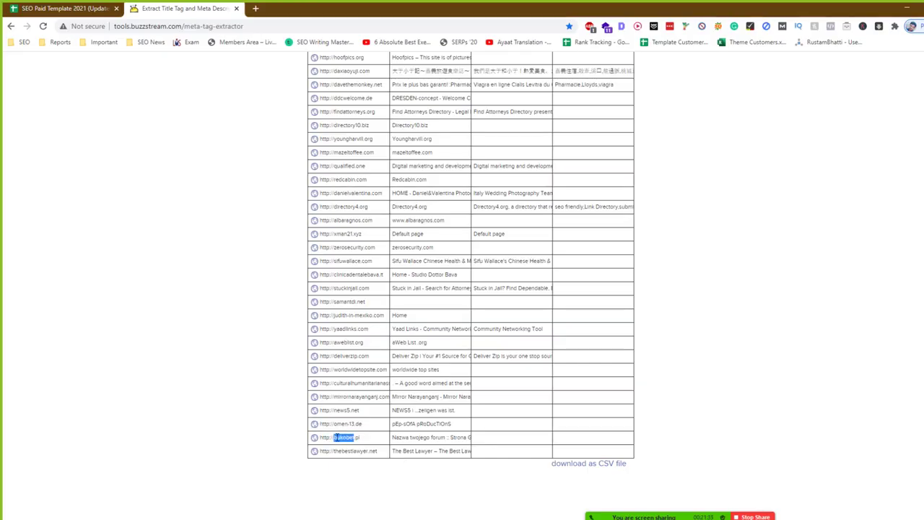
{"action": "key", "text": "ctrl+c"}
{"action": "key", "text": "alt+Tab"}
{"action": "key", "text": "Return"}
{"action": "key", "text": "ctrl+v"}
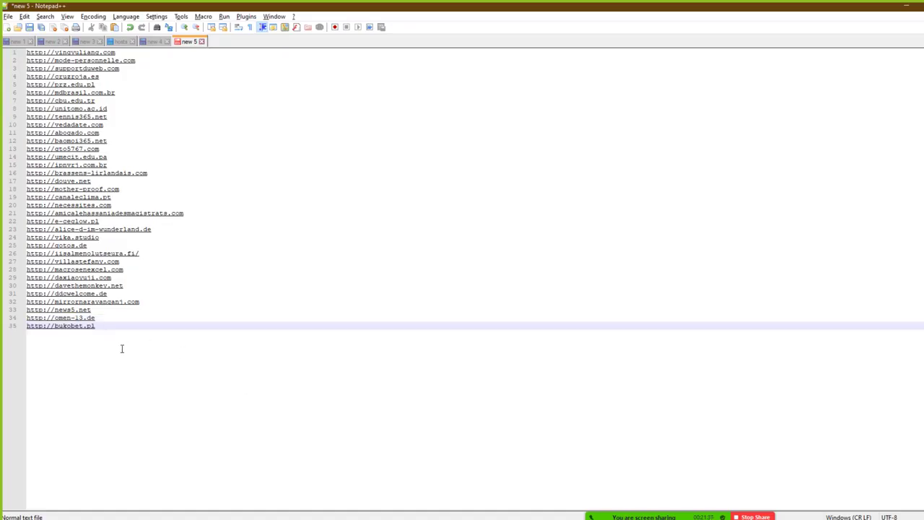
Step: Strip the trailing whitespace from every line of the domain list
{"action": "double_click", "coordinate": [98, 327]}
{"action": "key", "text": "ctrl+h"}
{"action": "key", "text": "Tab"}
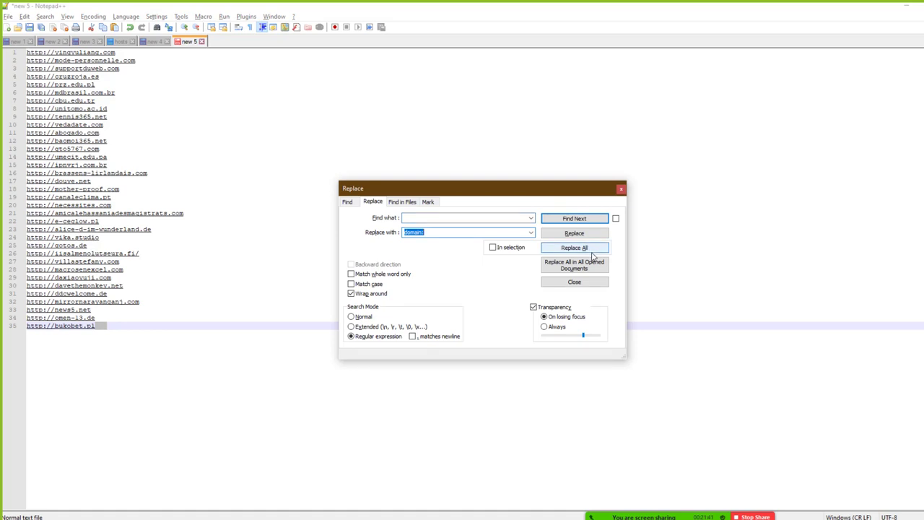
{"action": "key", "text": "BackSpace"}
{"action": "left_click", "coordinate": [593, 253]}
{"action": "left_click", "coordinate": [197, 288]}
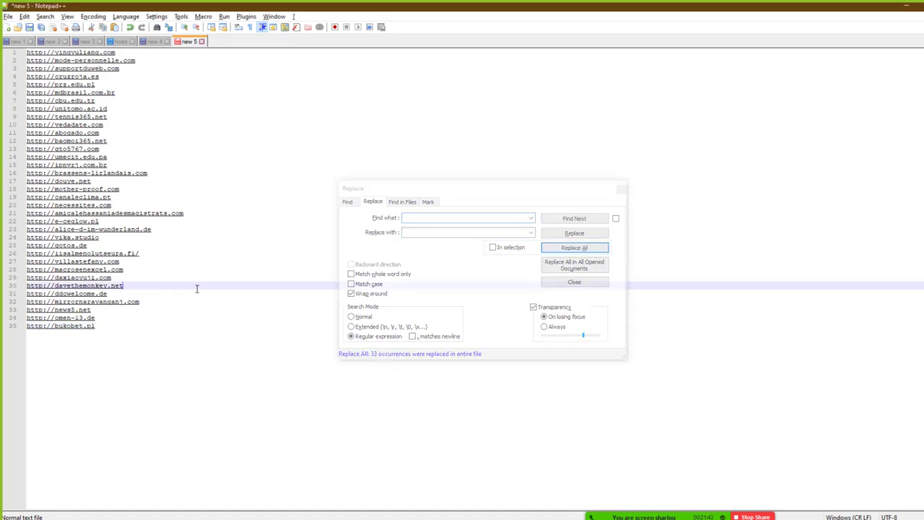
{"action": "left_click", "coordinate": [181, 254]}
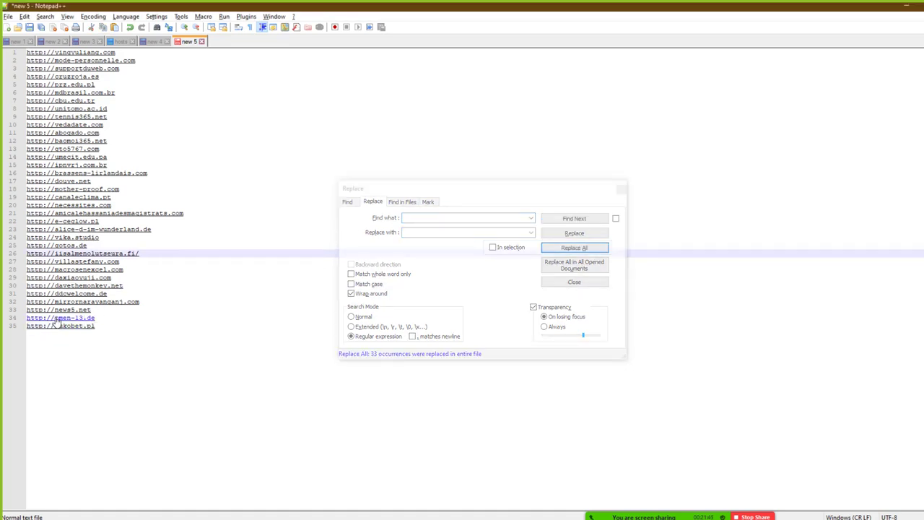
{"action": "left_click_drag", "start_coordinate": [55, 320], "coordinate": [11, 321]}
{"action": "key", "text": "ctrl+h"}
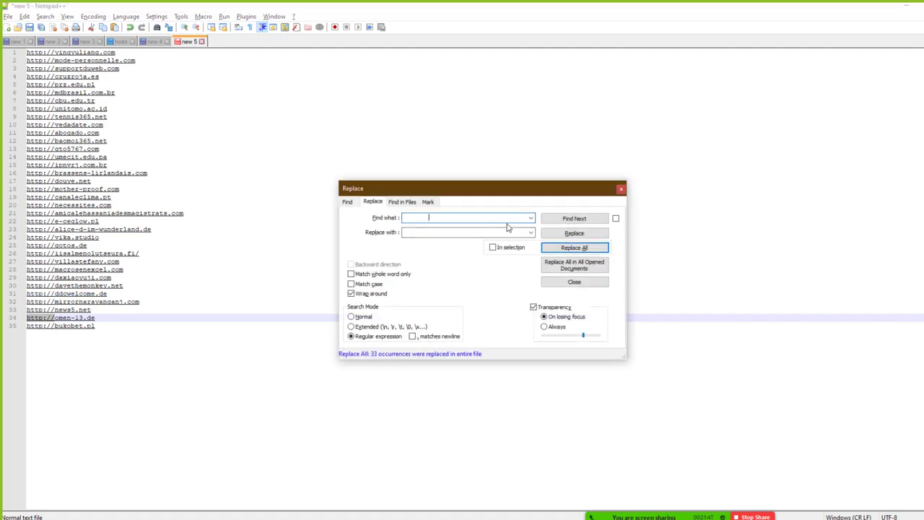
{"action": "left_click", "coordinate": [560, 248]}
{"action": "key", "text": "Escape"}
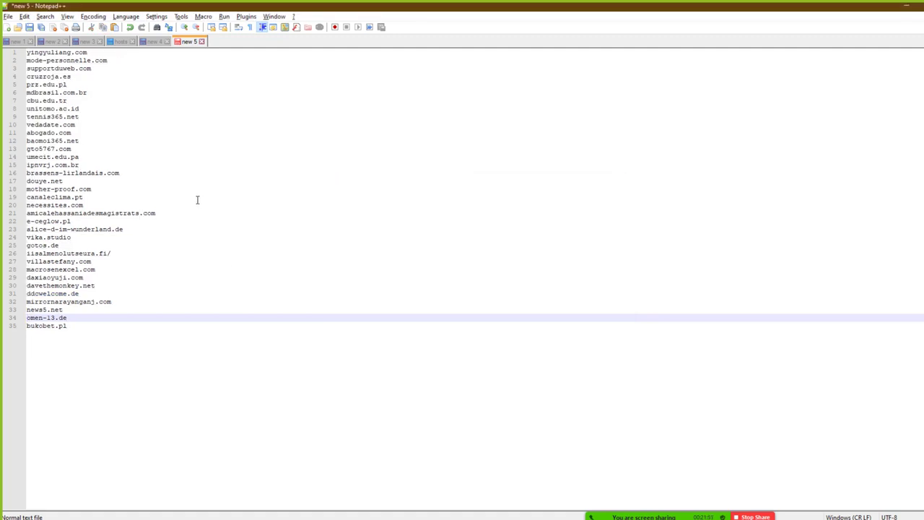
Step: Prefix all 35 lines with domain: via a regex ^ replace, then return to the audit sheet
{"action": "key", "text": "ctrl+h"}
{"action": "type", "text": "^"}
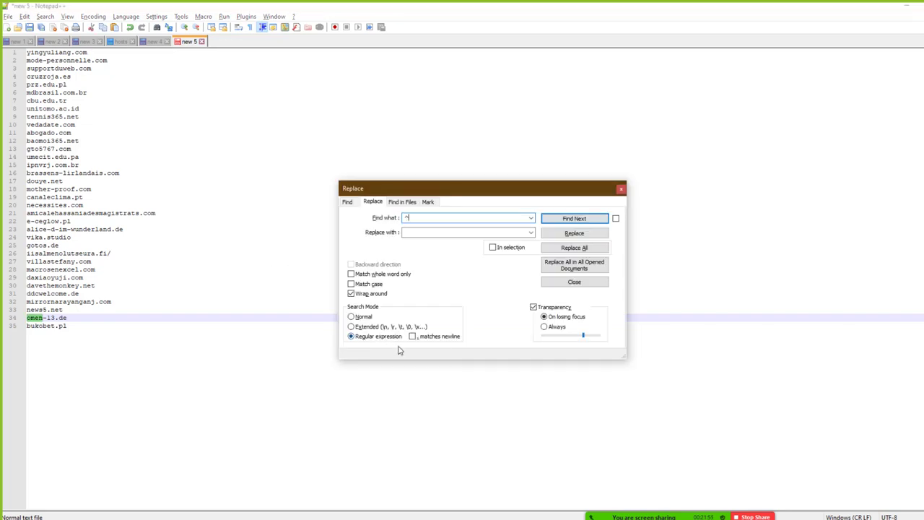
{"action": "key", "text": "Tab"}
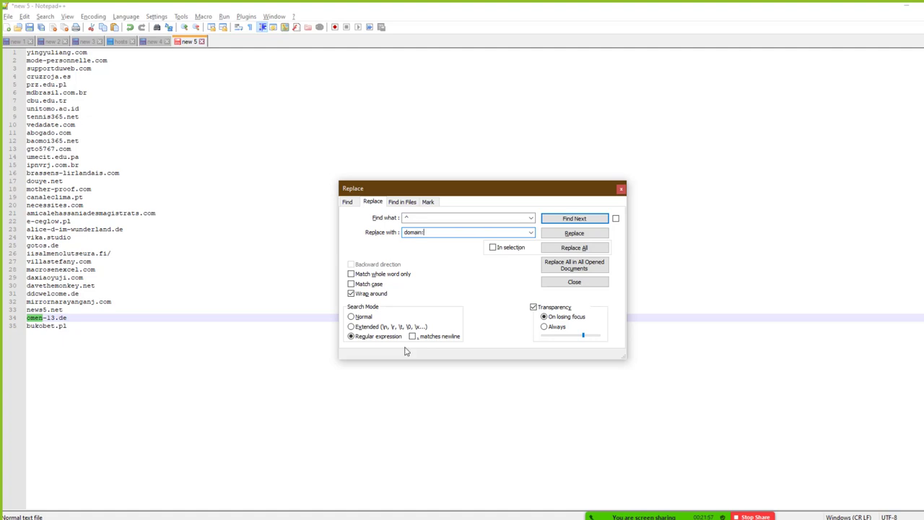
{"action": "left_click", "coordinate": [566, 249]}
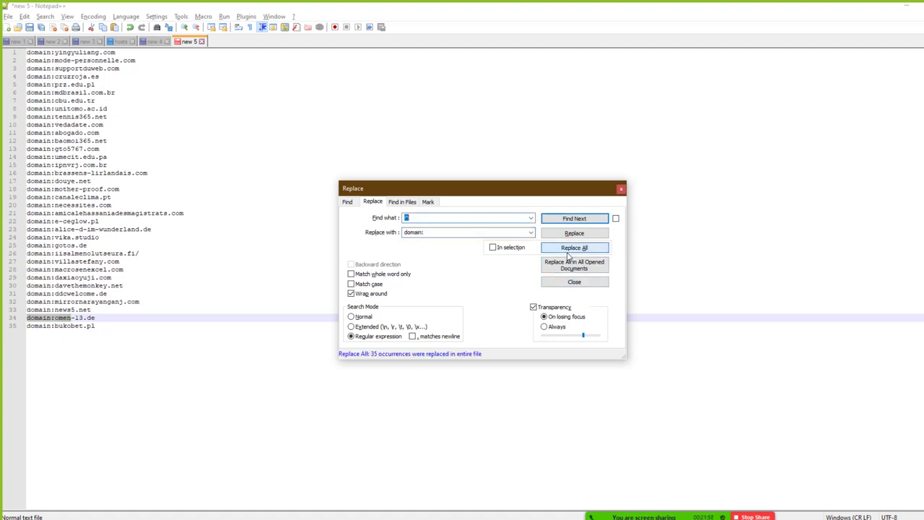
{"action": "key", "text": "Escape"}
{"action": "key", "text": "alt+Tab"}
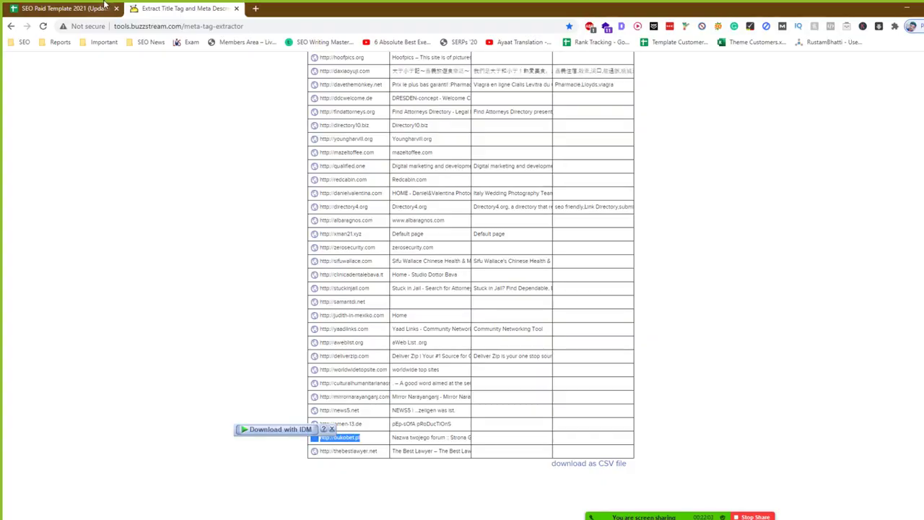
{"action": "key", "text": "ctrl+shift+Tab"}
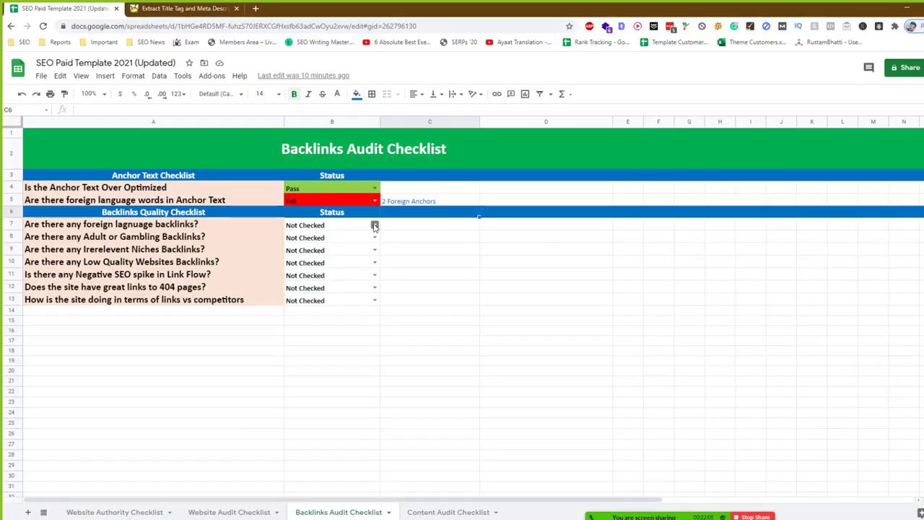
Step: Mark the foreign-language backlinks row B7 Fail and note 35 in C7
{"action": "left_click", "coordinate": [374, 225]}
{"action": "left_click", "coordinate": [365, 251]}
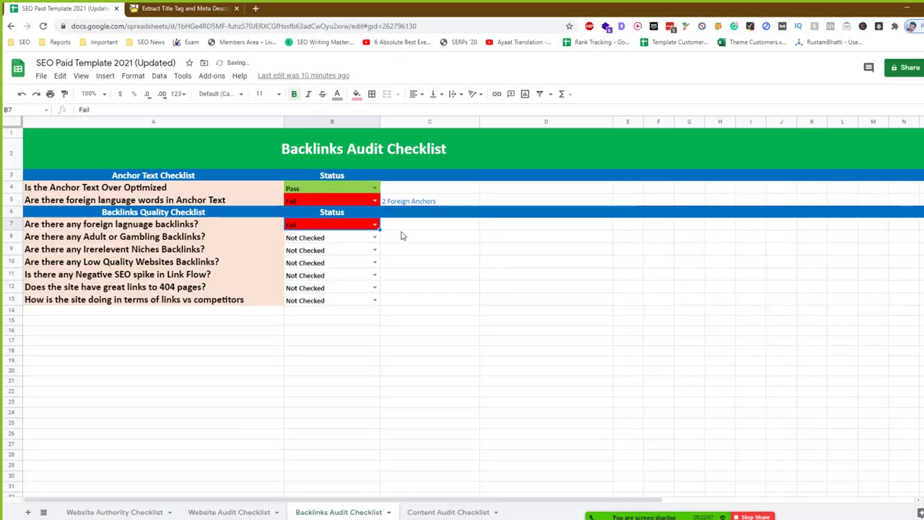
{"action": "left_click", "coordinate": [402, 229]}
{"action": "key", "text": "alt+Tab"}
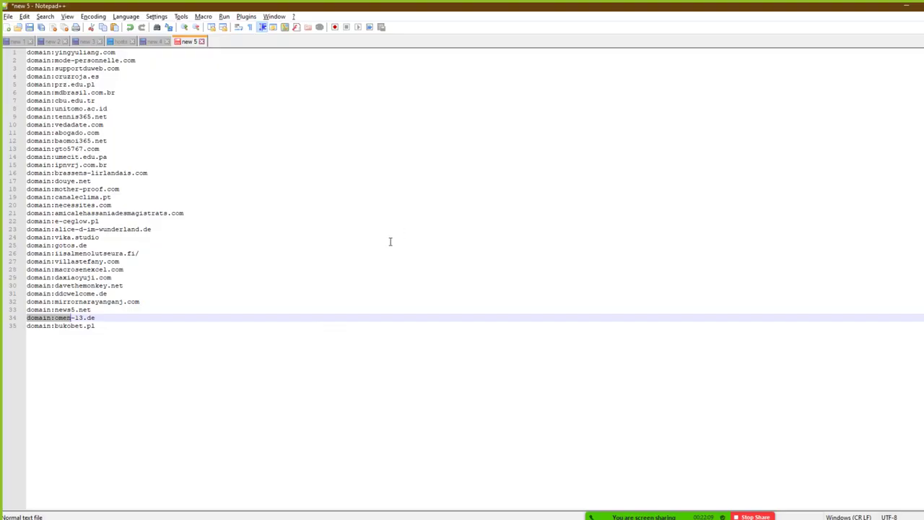
{"action": "key", "text": "alt+Tab"}
{"action": "type", "text": "35"}
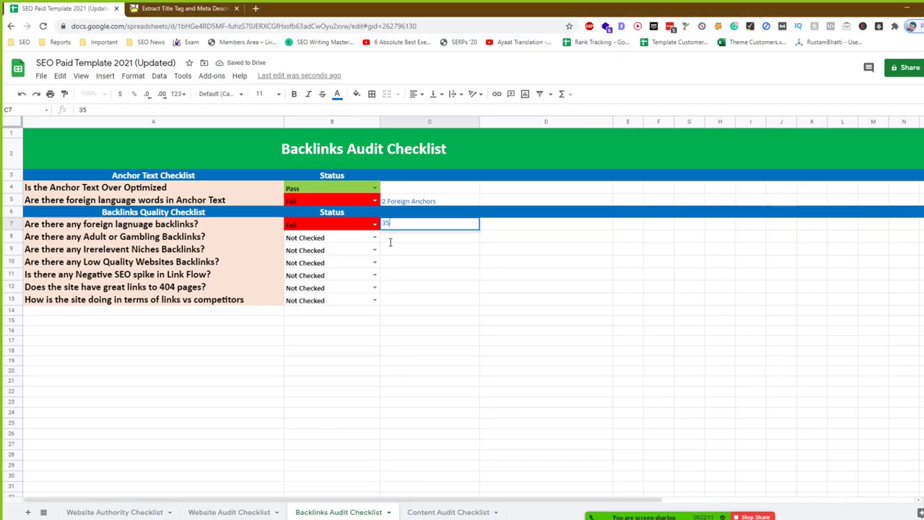
{"action": "key", "text": "Return"}
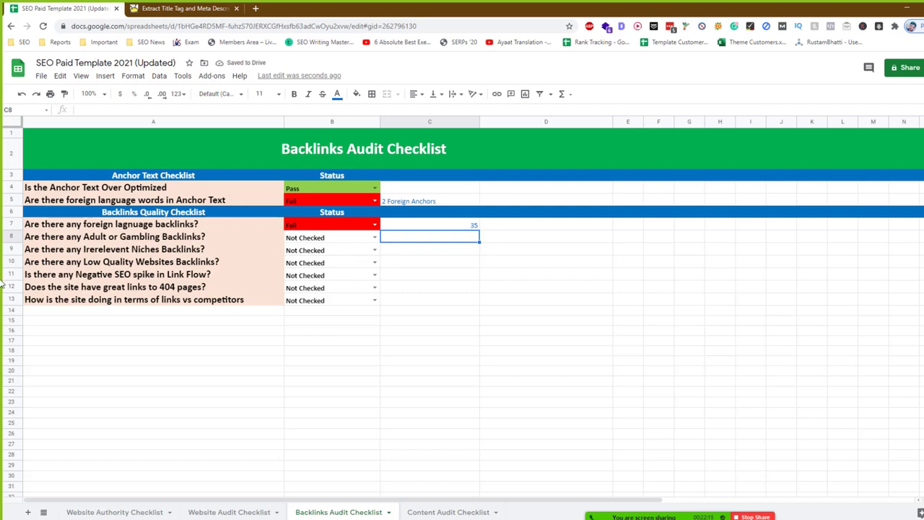
{"action": "left_click", "coordinate": [169, 7]}
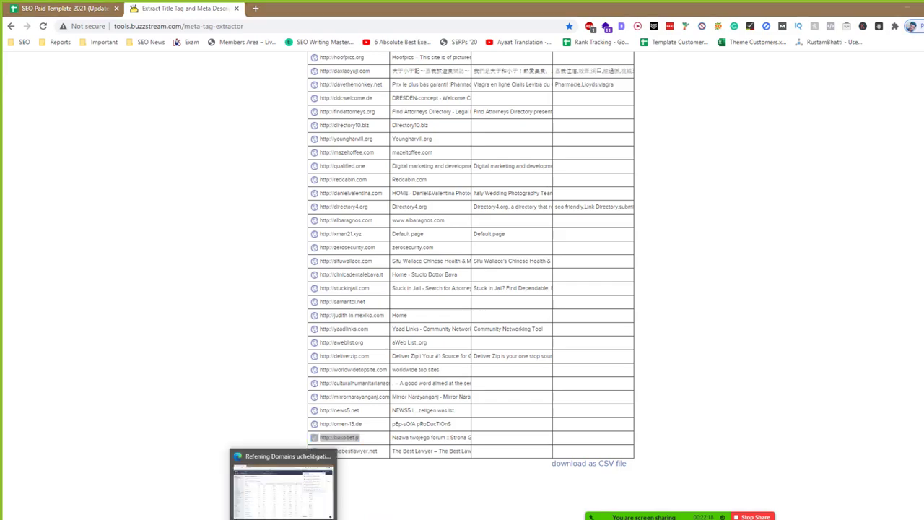
Step: Search Ahrefs' referring domains for 'cas' and then 'bet' to spot betting sites
{"action": "left_click", "coordinate": [282, 485]}
{"action": "scroll", "coordinate": [239, 296], "scroll_direction": "down", "scroll_amount": 2}
{"action": "scroll", "coordinate": [239, 296], "scroll_direction": "down", "scroll_amount": 6}
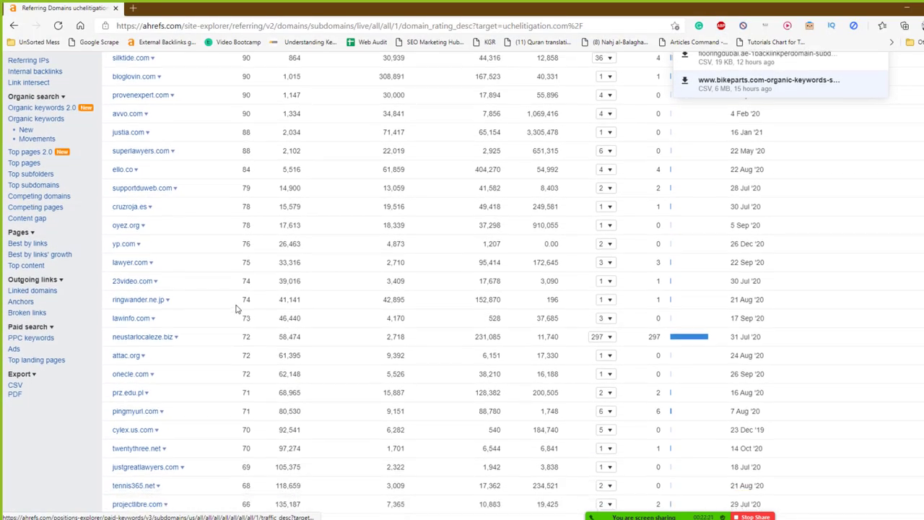
{"action": "scroll", "coordinate": [238, 309], "scroll_direction": "down", "scroll_amount": 3}
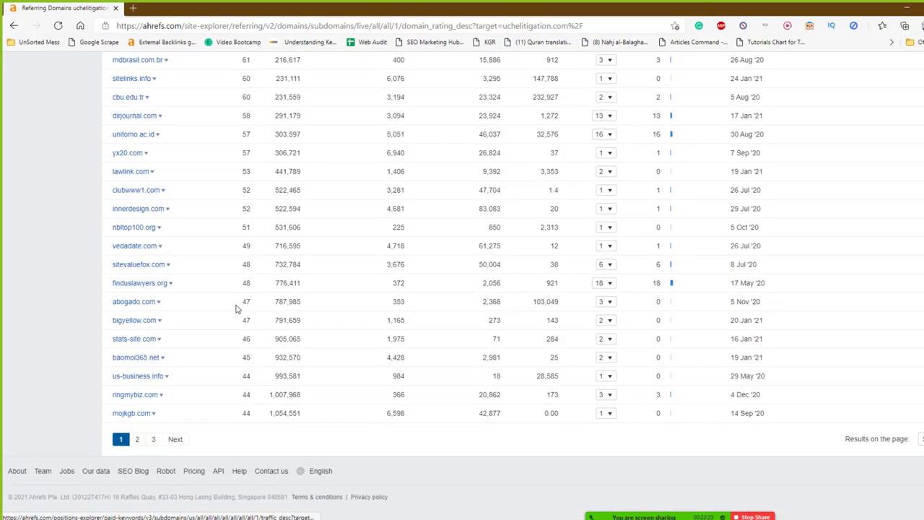
{"action": "key", "text": "ctrl+f"}
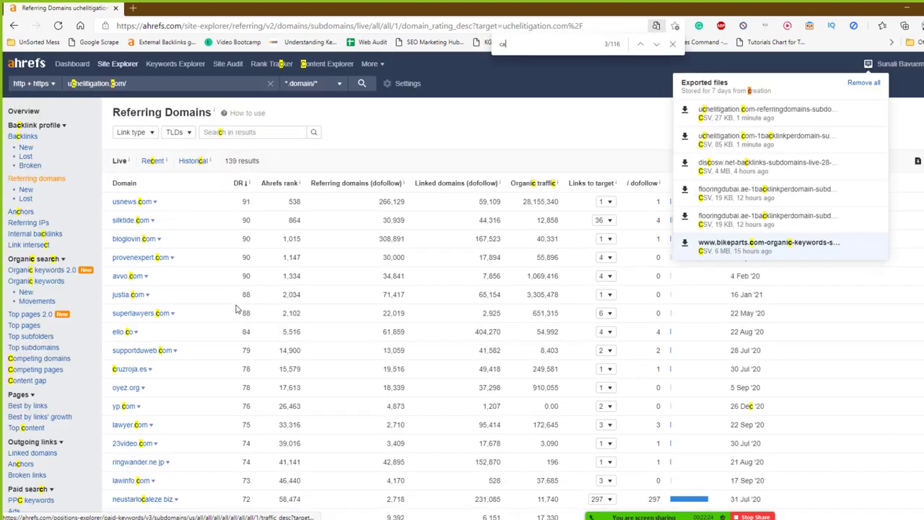
{"action": "type", "text": "casino"}
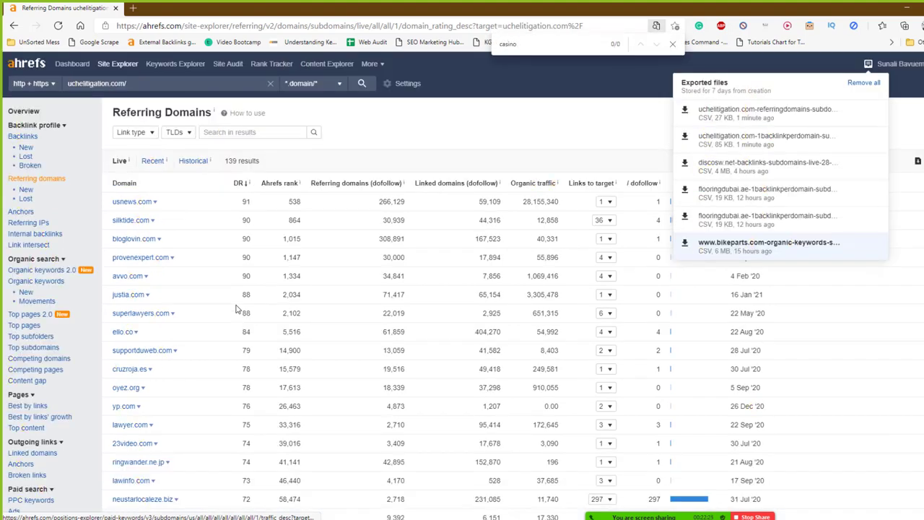
{"action": "key", "text": "ctrl+f"}
{"action": "type", "text": "bet"}
Step: Scroll through the single 'bet' match in the table, then return to the audit spreadsheet
{"action": "scroll", "coordinate": [549, 375], "scroll_direction": "down", "scroll_amount": 5}
{"action": "scroll", "coordinate": [549, 376], "scroll_direction": "up", "scroll_amount": 3}
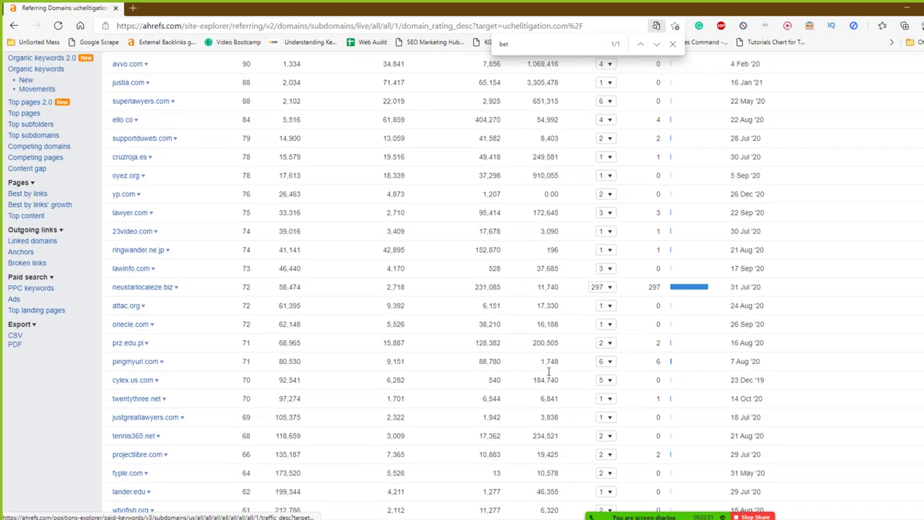
{"action": "scroll", "coordinate": [549, 375], "scroll_direction": "up", "scroll_amount": 3}
{"action": "scroll", "coordinate": [551, 383], "scroll_direction": "down", "scroll_amount": 10}
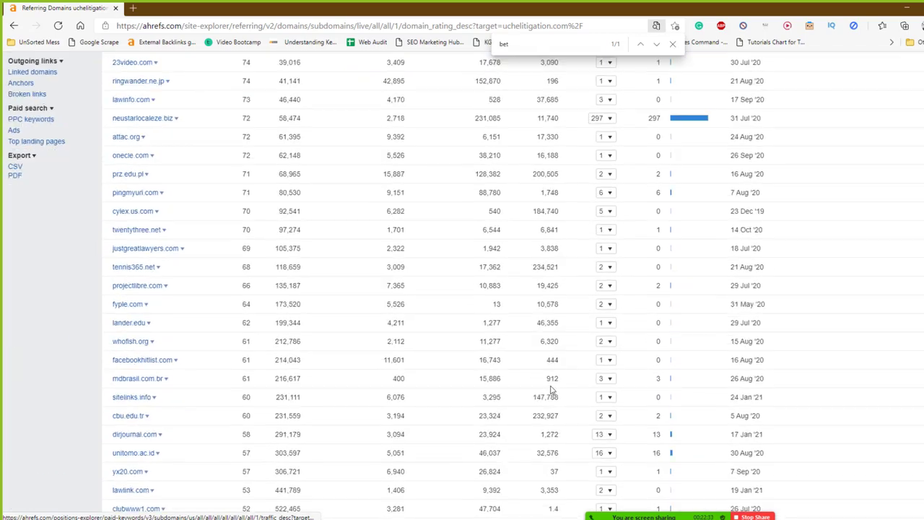
{"action": "scroll", "coordinate": [552, 390], "scroll_direction": "down", "scroll_amount": 2}
{"action": "scroll", "coordinate": [552, 390], "scroll_direction": "up", "scroll_amount": 10}
{"action": "scroll", "coordinate": [556, 385], "scroll_direction": "down", "scroll_amount": 9}
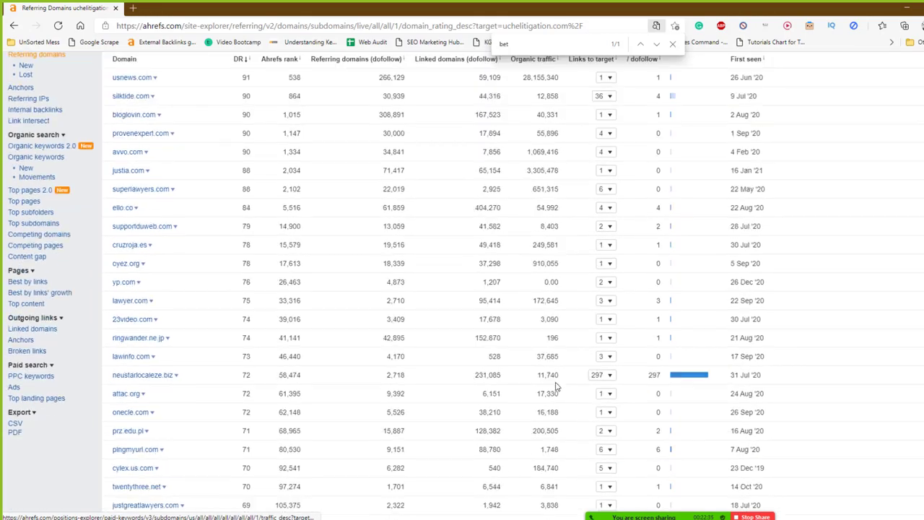
{"action": "key", "text": "alt+Tab"}
{"action": "key", "text": "alt+Tab"}
{"action": "key", "text": "Tab"}
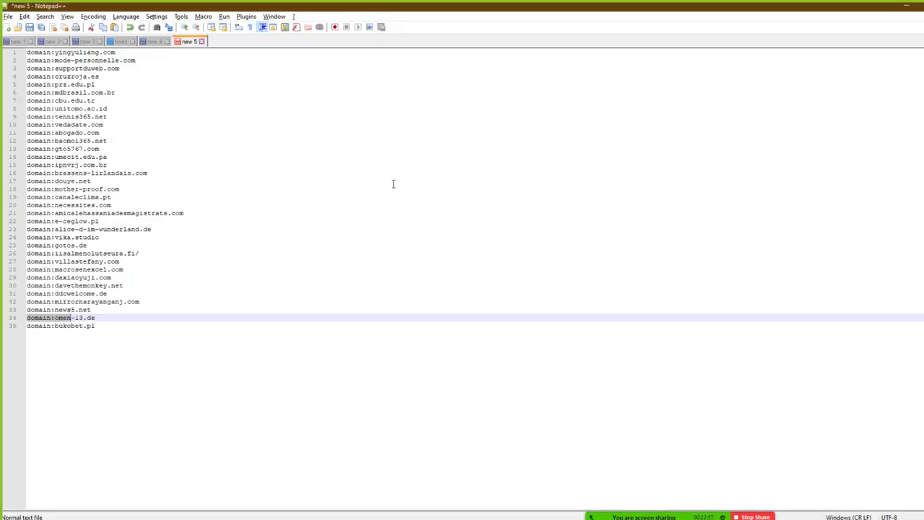
{"action": "key", "text": "alt+Tab"}
{"action": "key", "text": "Tab"}
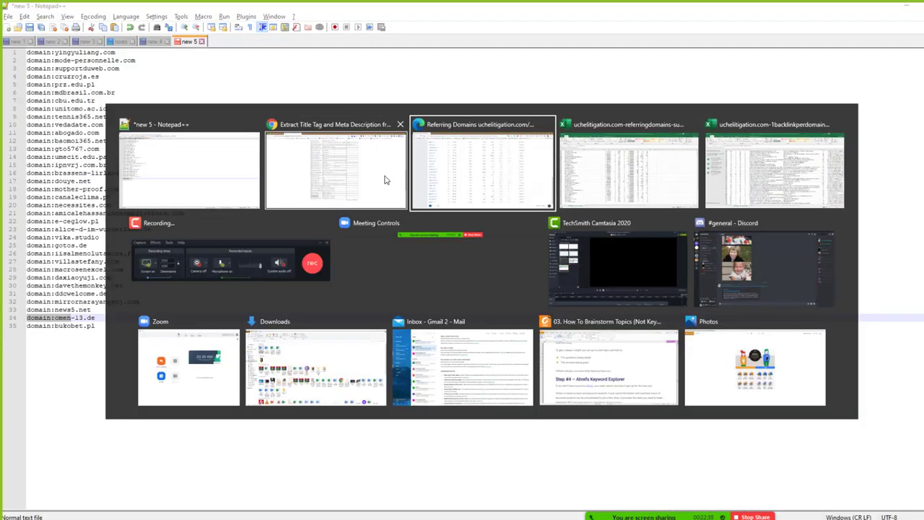
{"action": "left_click", "coordinate": [332, 181]}
{"action": "left_click", "coordinate": [65, 8]}
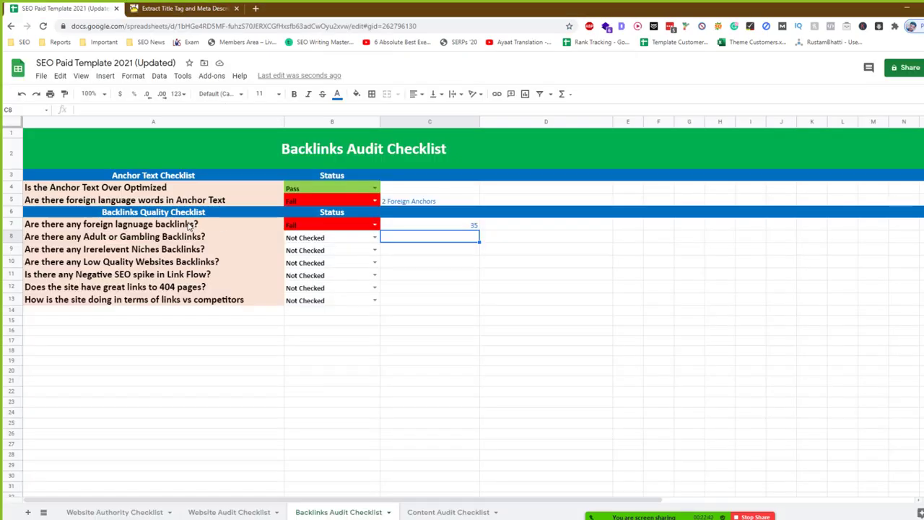
Step: Mark the adult or gambling backlinks row B8 Pass with the note 'No Issues'
{"action": "left_click", "coordinate": [374, 238]}
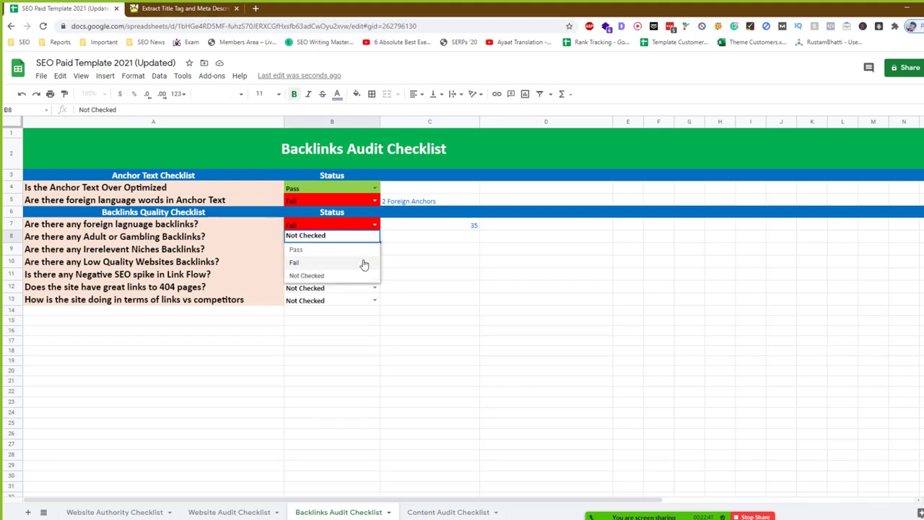
{"action": "left_click", "coordinate": [309, 249]}
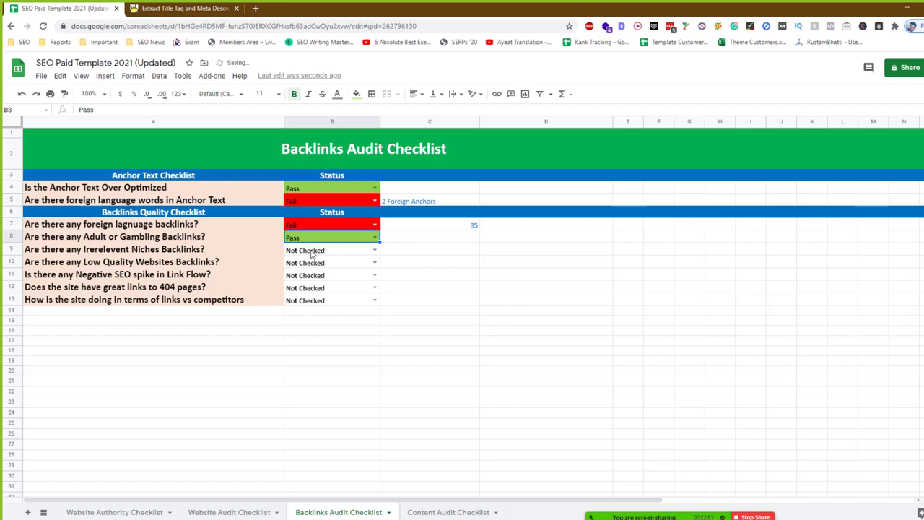
{"action": "left_click", "coordinate": [448, 238]}
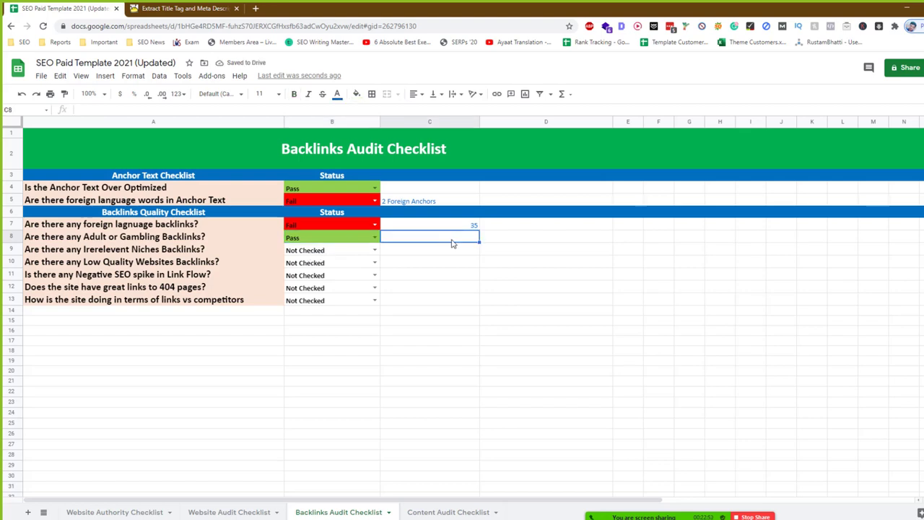
{"action": "type", "text": "No Issues"}
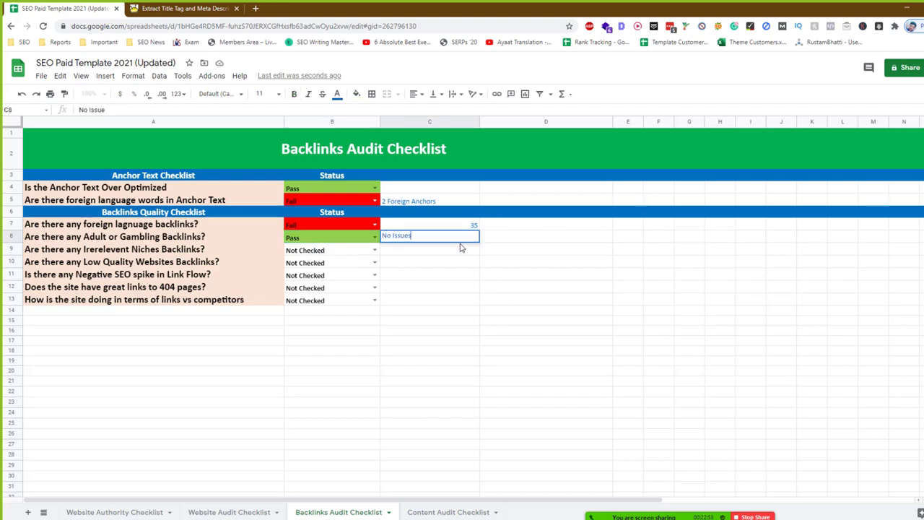
{"action": "key", "text": "Return"}
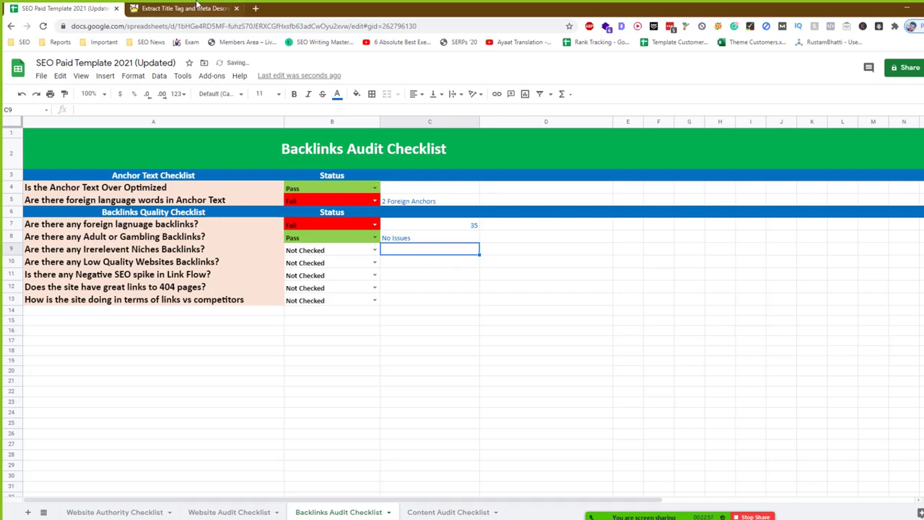
Step: After rechecking the BuzzStream results, mark the irrelevant niche backlinks row B9 Fail
{"action": "left_click", "coordinate": [184, 8]}
{"action": "scroll", "coordinate": [262, 217], "scroll_direction": "down", "scroll_amount": 1}
{"action": "scroll", "coordinate": [262, 216], "scroll_direction": "up", "scroll_amount": 3}
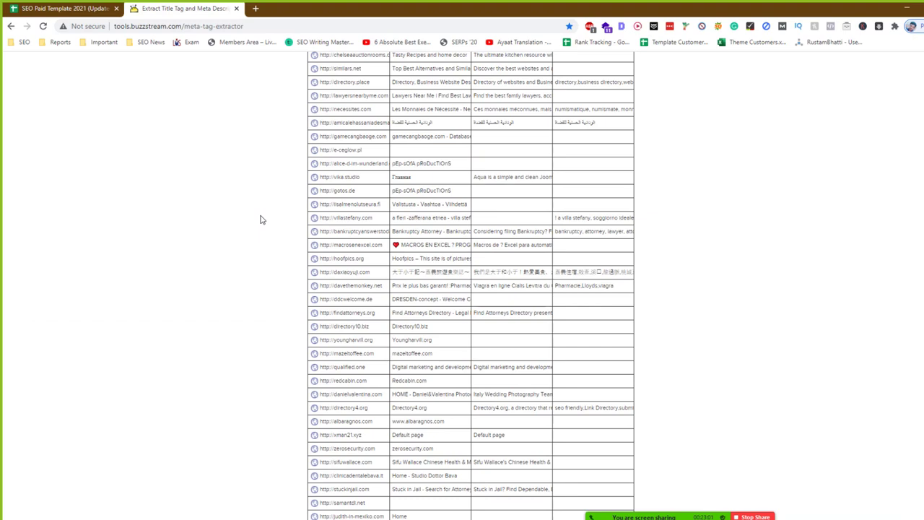
{"action": "left_click", "coordinate": [62, 8]}
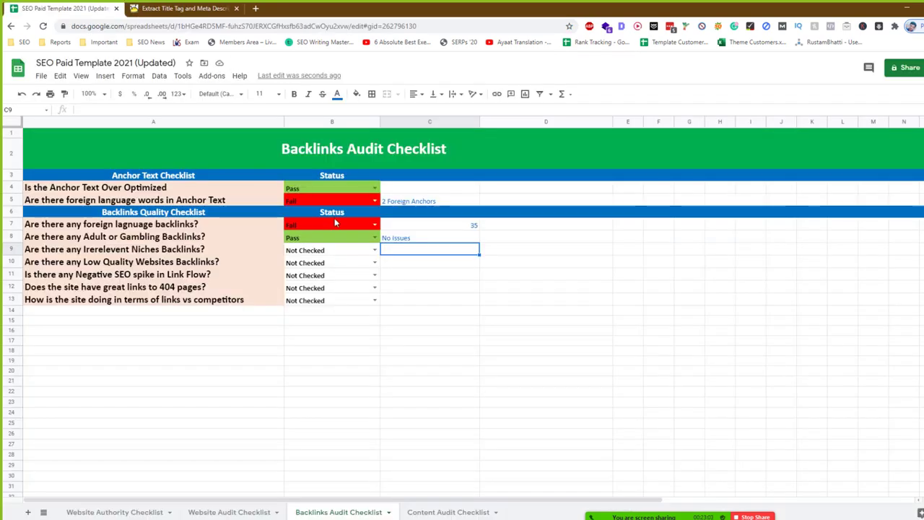
{"action": "left_click", "coordinate": [373, 250]}
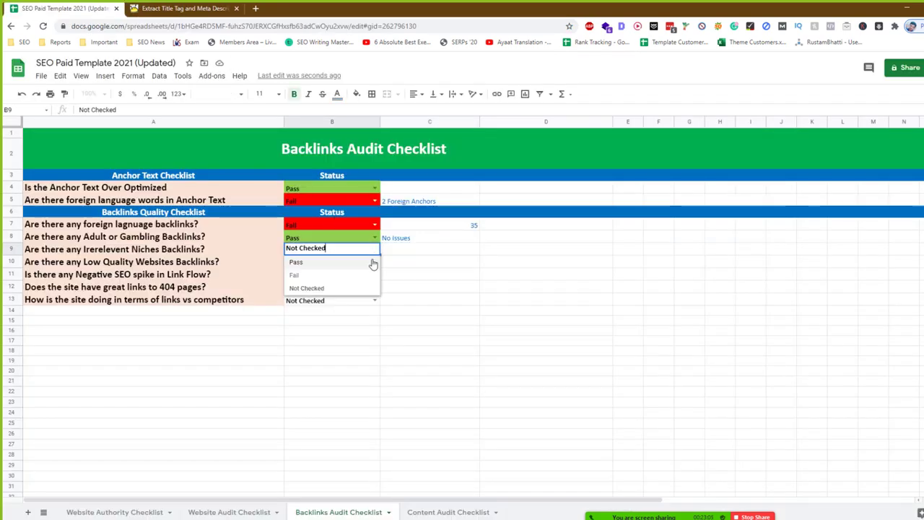
{"action": "left_click", "coordinate": [372, 274]}
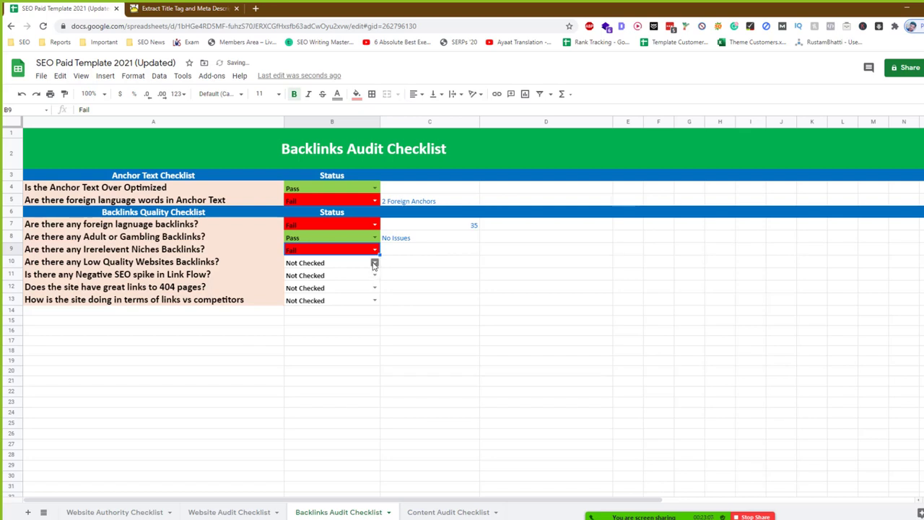
{"action": "left_click", "coordinate": [322, 264]}
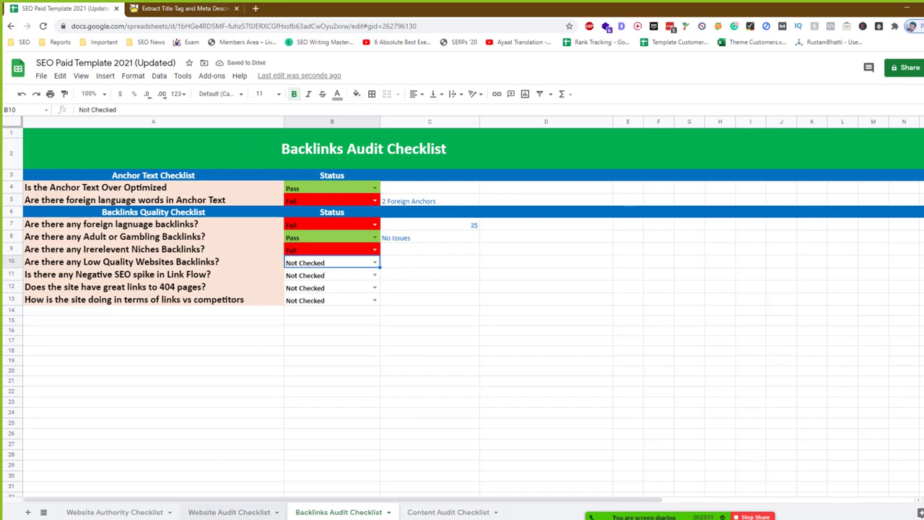
{"action": "key", "text": "alt+Tab"}
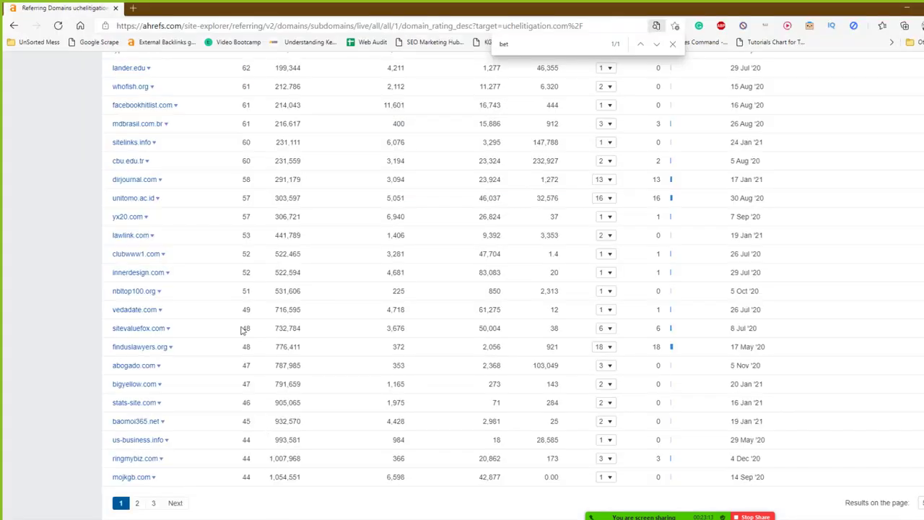
{"action": "scroll", "coordinate": [242, 330], "scroll_direction": "up", "scroll_amount": 10}
{"action": "left_click", "coordinate": [241, 185]}
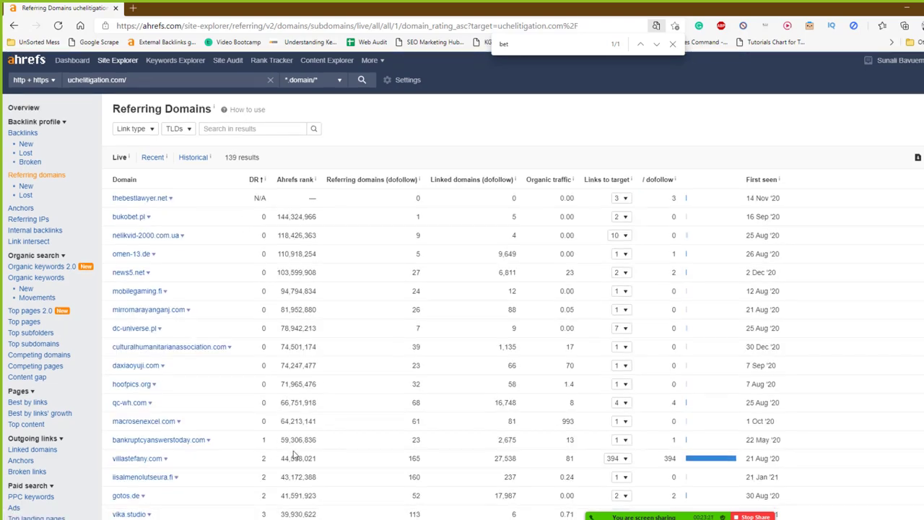
{"action": "scroll", "coordinate": [294, 451], "scroll_direction": "down", "scroll_amount": 2}
{"action": "scroll", "coordinate": [294, 451], "scroll_direction": "down", "scroll_amount": 1}
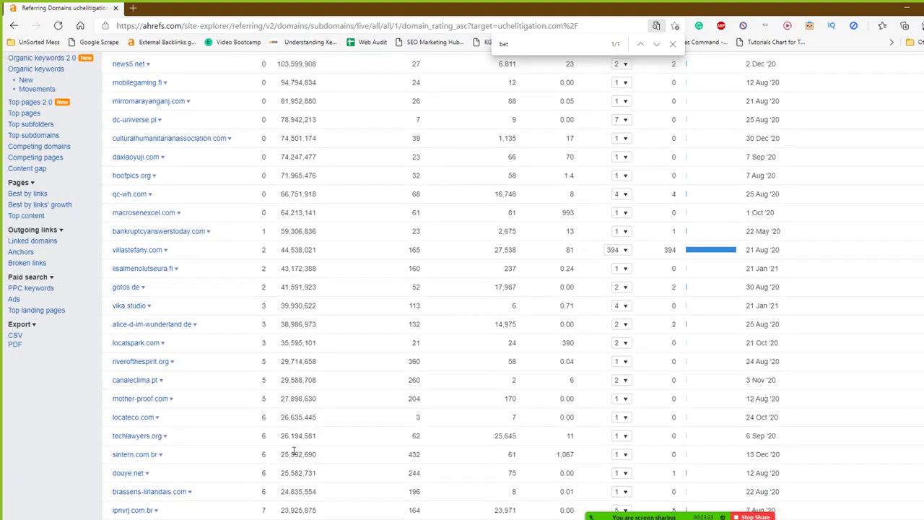
{"action": "scroll", "coordinate": [294, 451], "scroll_direction": "down", "scroll_amount": 1}
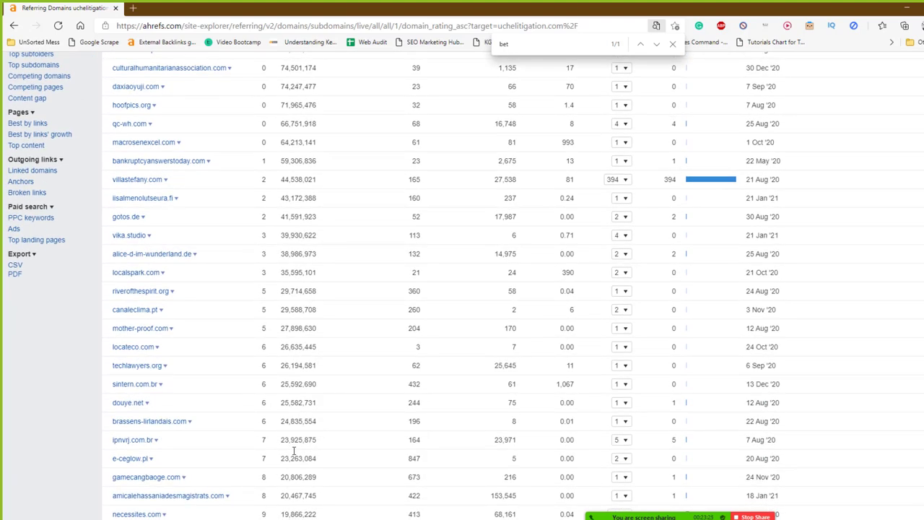
{"action": "scroll", "coordinate": [294, 451], "scroll_direction": "down", "scroll_amount": 2}
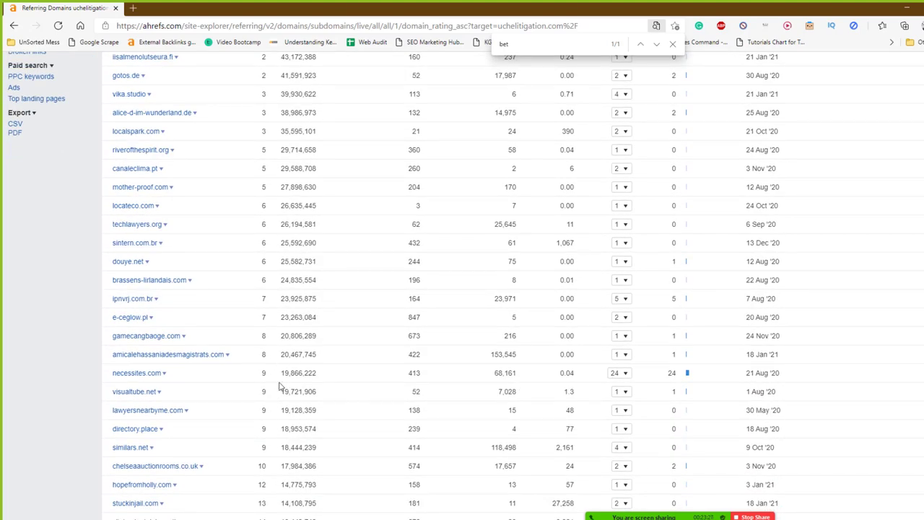
{"action": "scroll", "coordinate": [270, 391], "scroll_direction": "up", "scroll_amount": 2}
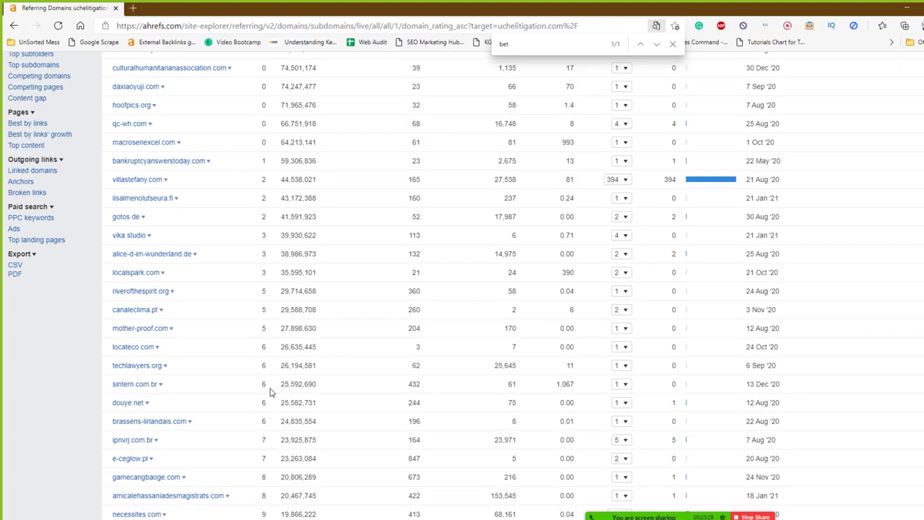
{"action": "scroll", "coordinate": [264, 335], "scroll_direction": "up", "scroll_amount": 3}
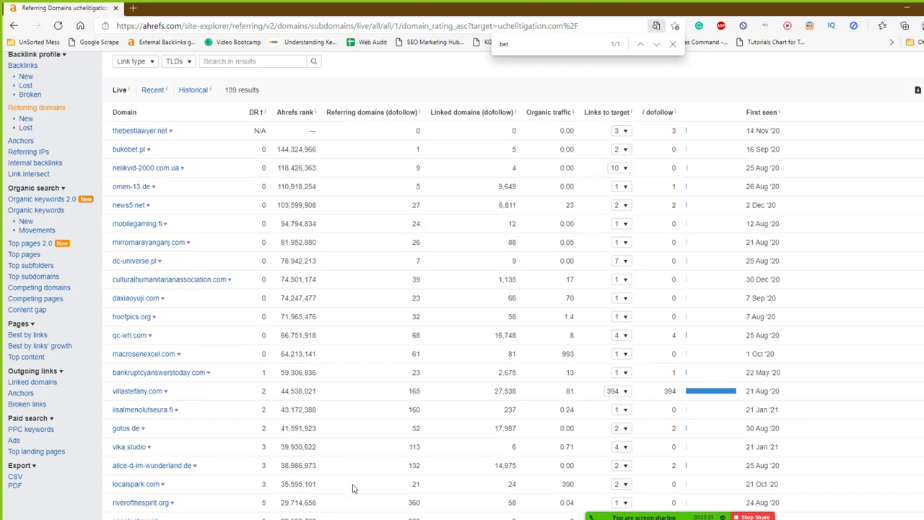
{"action": "mouse_move", "coordinate": [409, 501]}
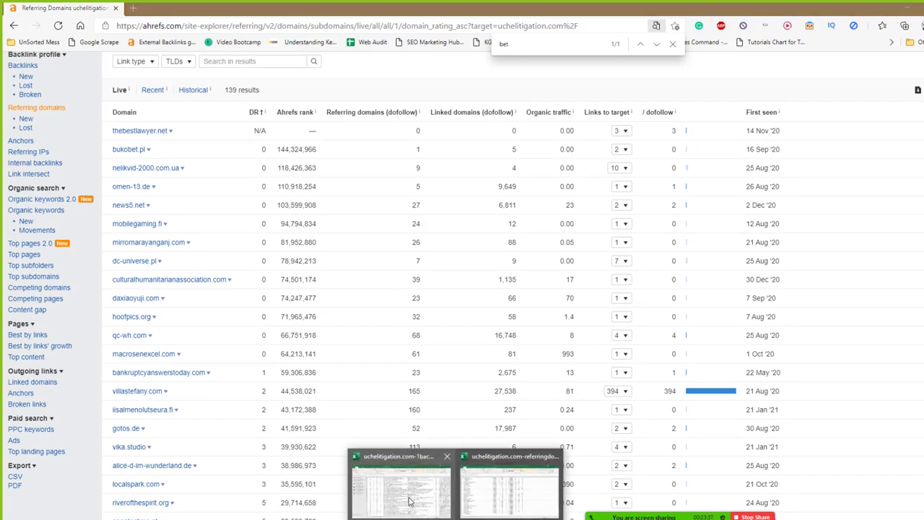
Step: Copy domains B118:B140, mother-proof.com through thebestlawyer.net, from the referring domains CSV
{"action": "left_click", "coordinate": [510, 489]}
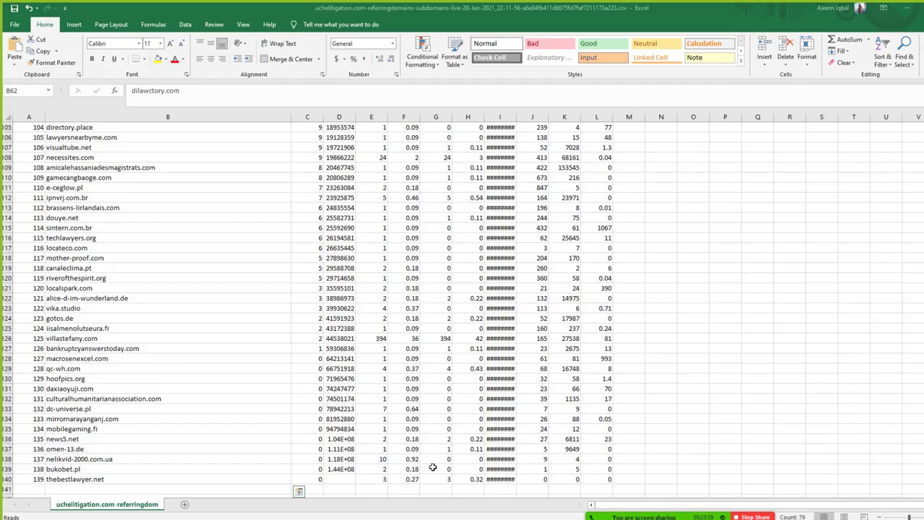
{"action": "scroll", "coordinate": [307, 383], "scroll_direction": "up", "scroll_amount": 5}
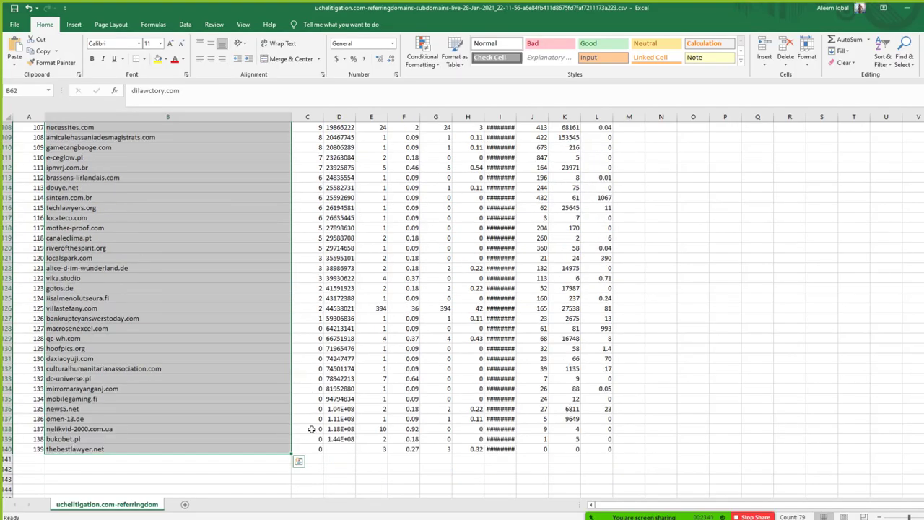
{"action": "left_click", "coordinate": [258, 448]}
{"action": "left_click_drag", "start_coordinate": [258, 448], "coordinate": [266, 233]}
{"action": "key", "text": "ctrl+c"}
{"action": "key", "text": "alt+Tab"}
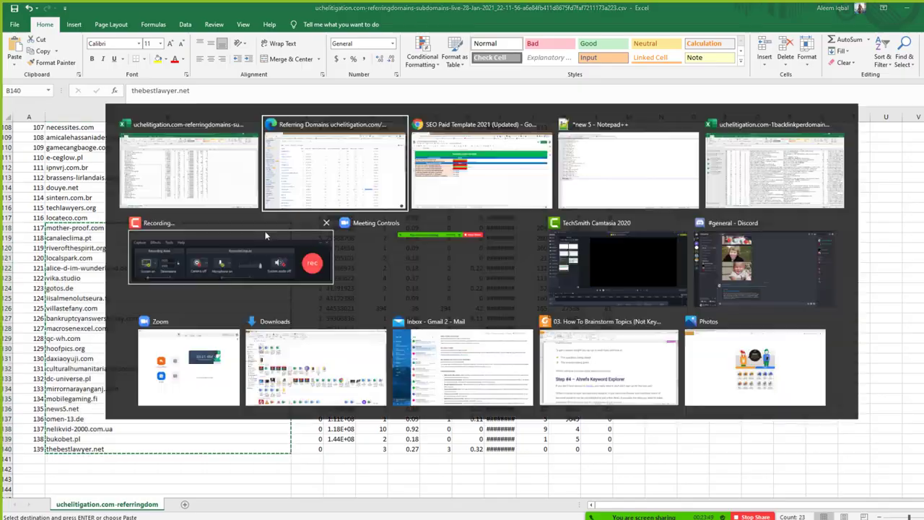
{"action": "key", "text": "alt+Tab"}
{"action": "key", "text": "alt+Tab"}
Step: Paste the 23 domains into a new document and prefix each line with domain:
{"action": "left_click", "coordinate": [162, 347]}
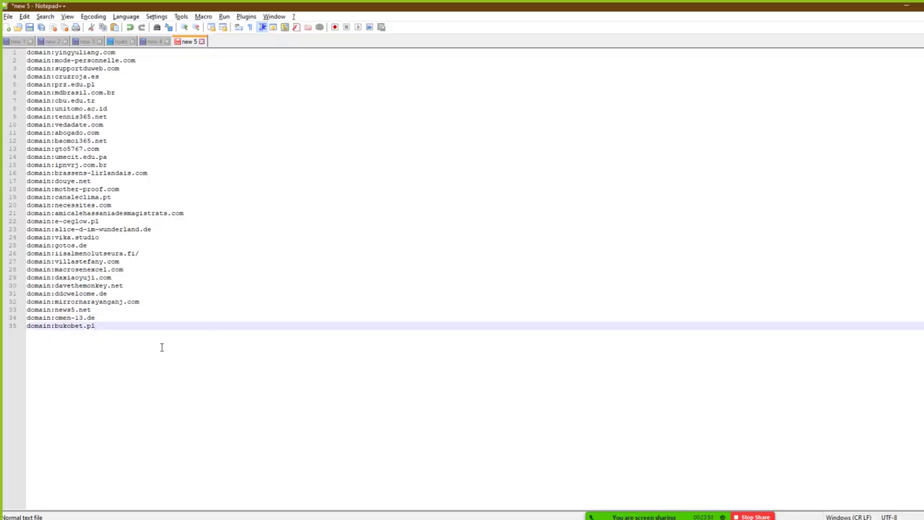
{"action": "key", "text": "ctrl+n"}
{"action": "key", "text": "ctrl+v"}
{"action": "key", "text": "ctrl+h"}
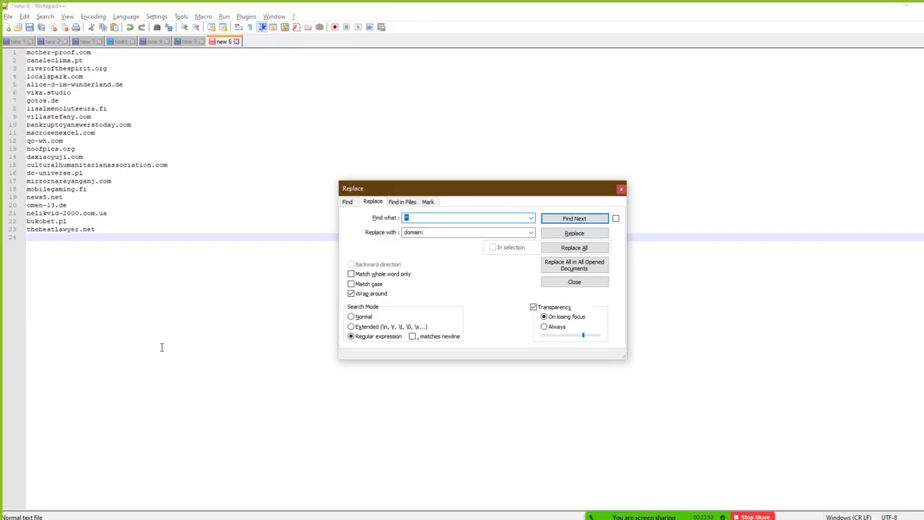
{"action": "left_click", "coordinate": [572, 247]}
{"action": "key", "text": "Escape"}
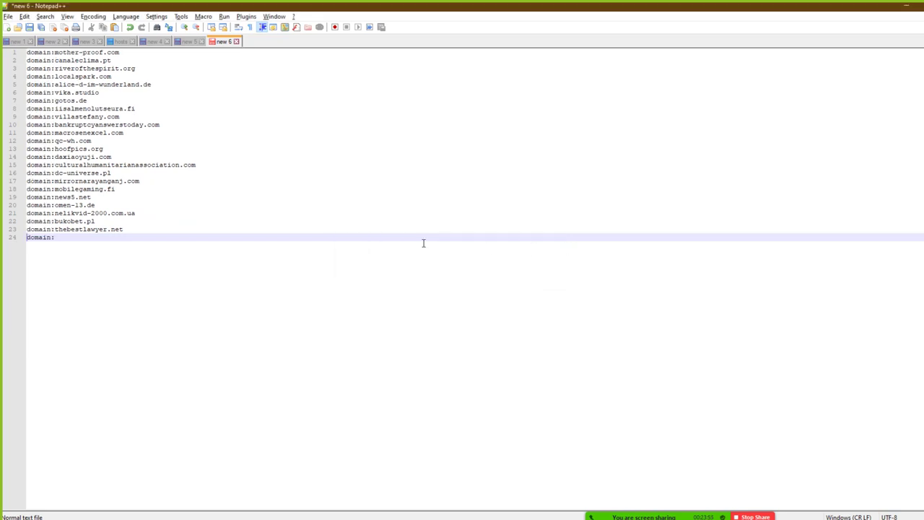
{"action": "left_click", "coordinate": [423, 230]}
{"action": "key", "text": "BackSpace"}
Step: Append the prefixed domains after bukobet.pl in new 5 and delete the thebestlawyer.net line
{"action": "key", "text": "ctrl+a"}
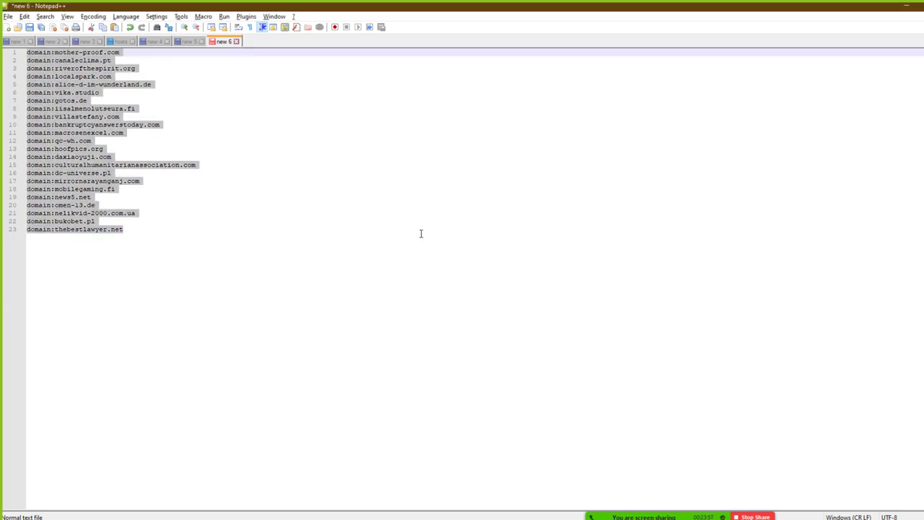
{"action": "key", "text": "ctrl+x"}
{"action": "key", "text": "ctrl+w"}
{"action": "key", "text": "Return"}
{"action": "key", "text": "ctrl+v"}
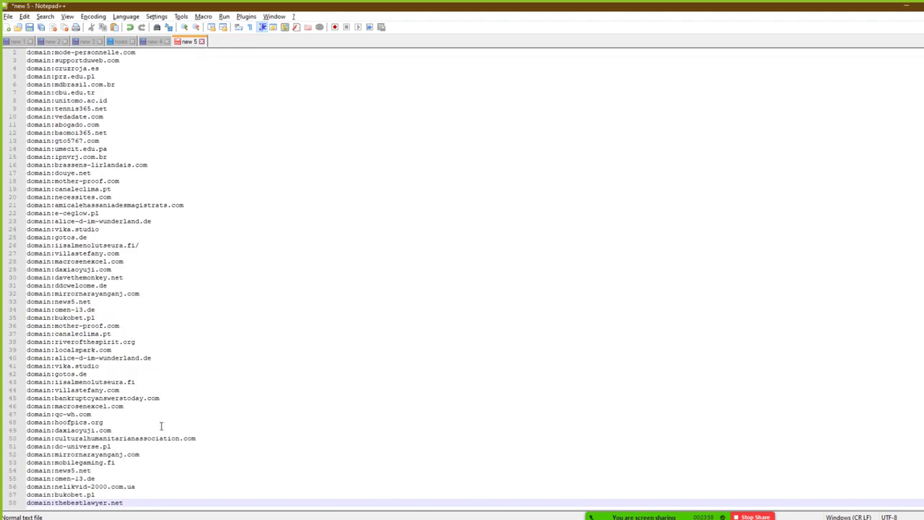
{"action": "left_click", "coordinate": [158, 494], "text": "shift"}
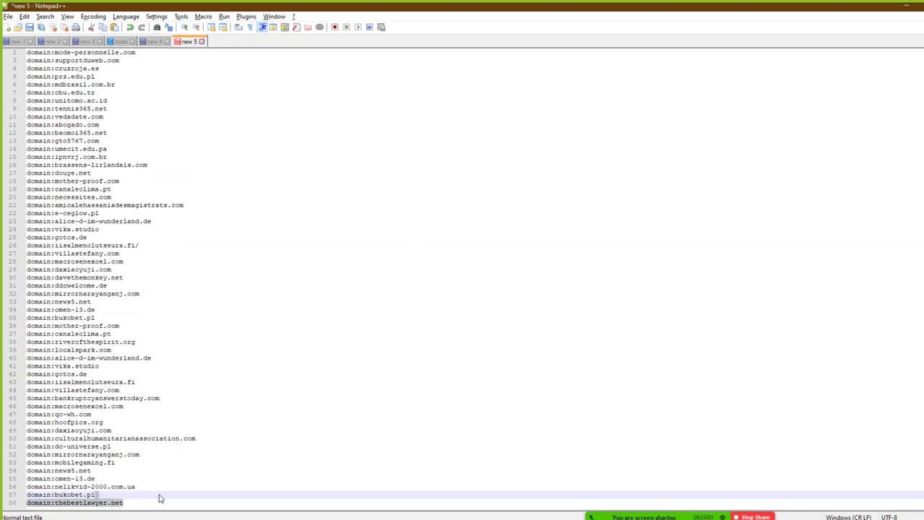
{"action": "key", "text": "Delete"}
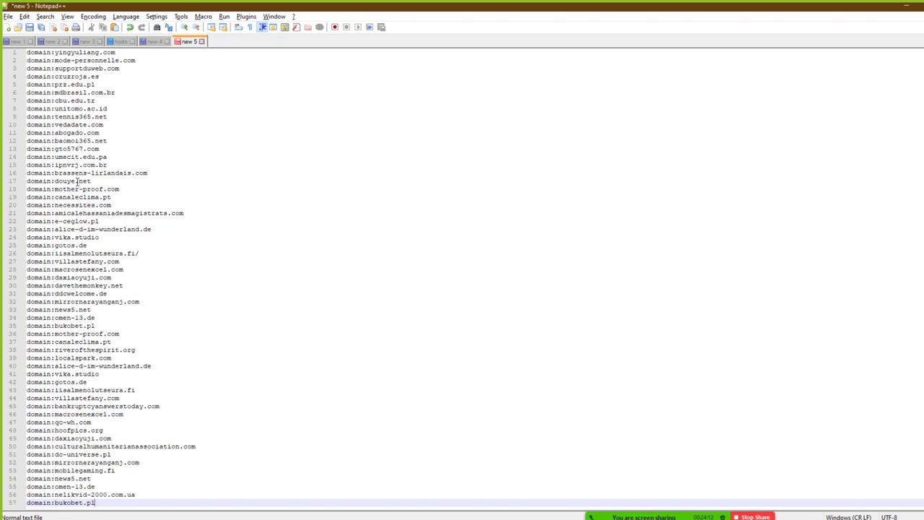
{"action": "key", "text": "alt+Tab"}
{"action": "key", "text": "alt+Tab"}
{"action": "key", "text": "alt+Tab"}
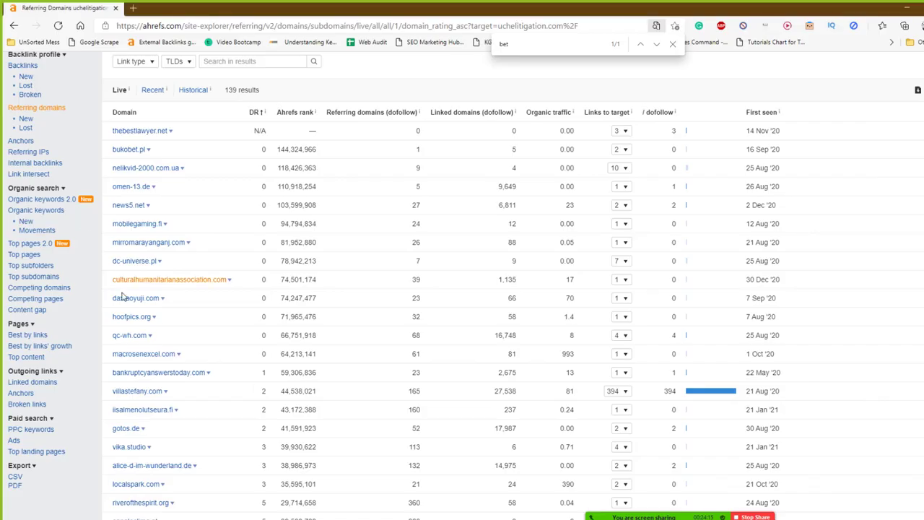
{"action": "key", "text": "alt+Tab"}
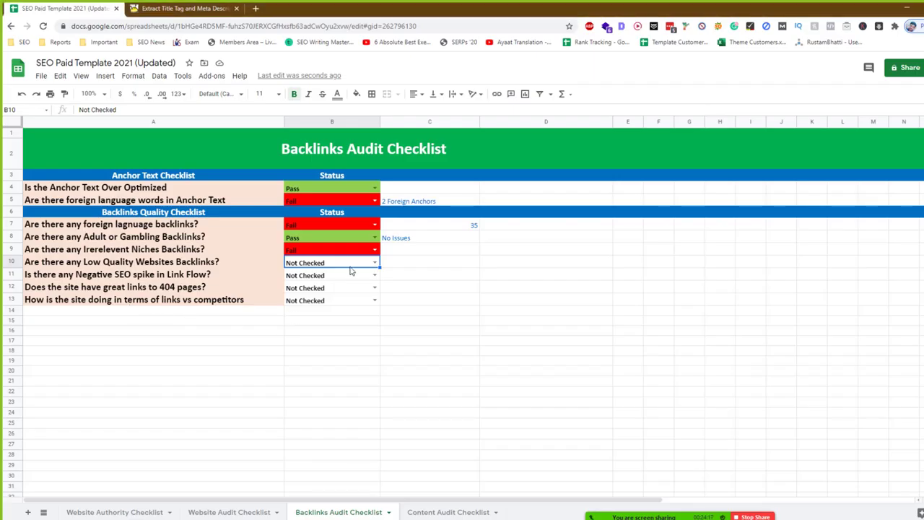
Step: Mark the low-quality websites row B10 Fail and note 15+ in C10
{"action": "left_click", "coordinate": [376, 264]}
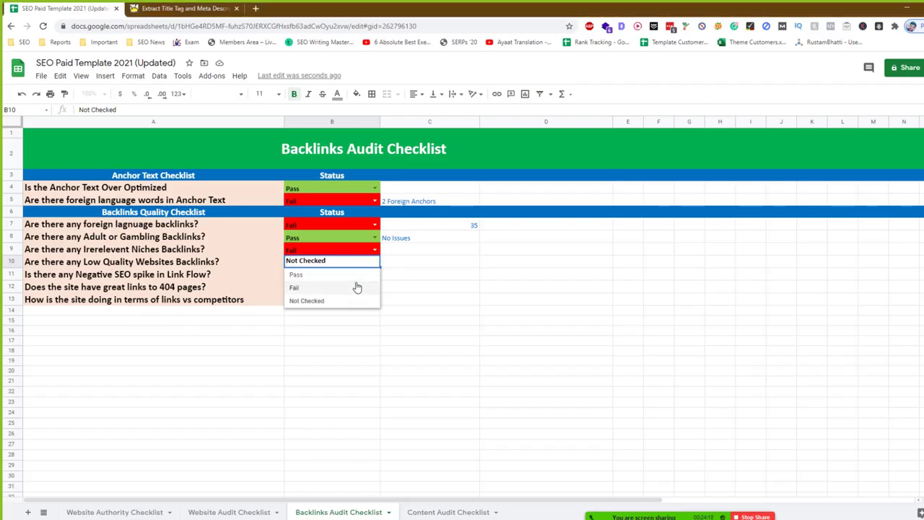
{"action": "left_click", "coordinate": [357, 286]}
{"action": "left_click", "coordinate": [410, 265]}
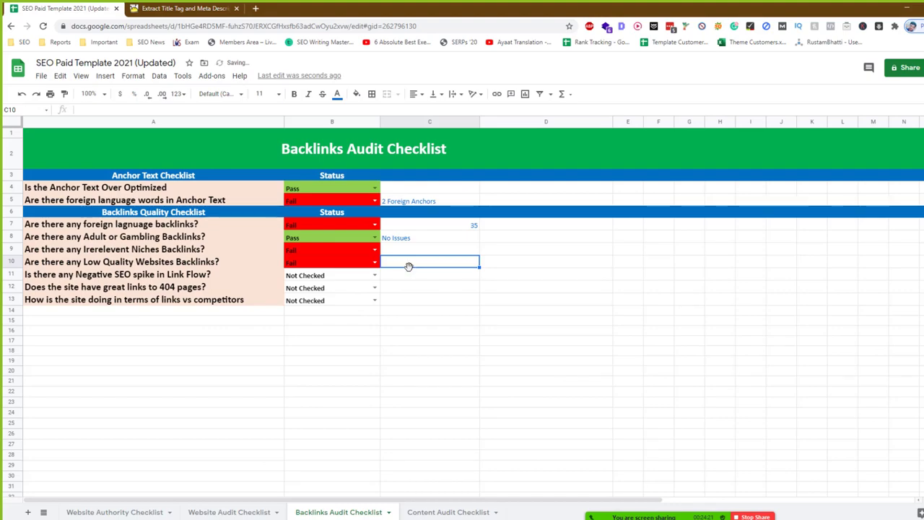
{"action": "key", "text": "alt+Tab"}
{"action": "key", "text": "alt+Tab"}
{"action": "key", "text": "alt+Tab"}
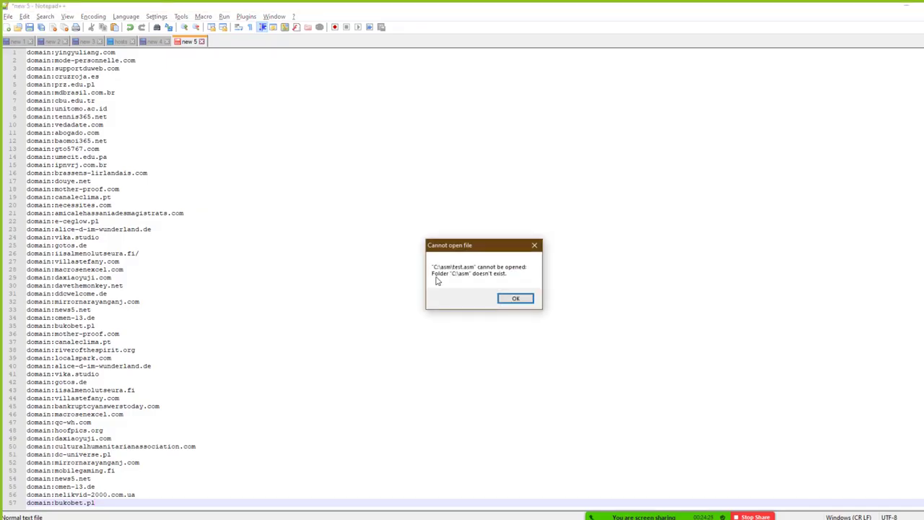
{"action": "key", "text": "Return"}
{"action": "key", "text": "alt+Tab"}
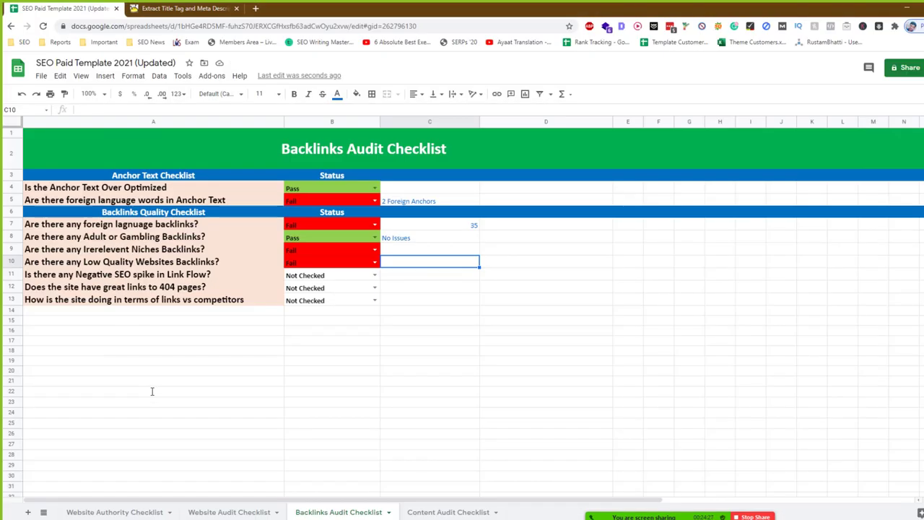
{"action": "key", "text": "alt+Tab"}
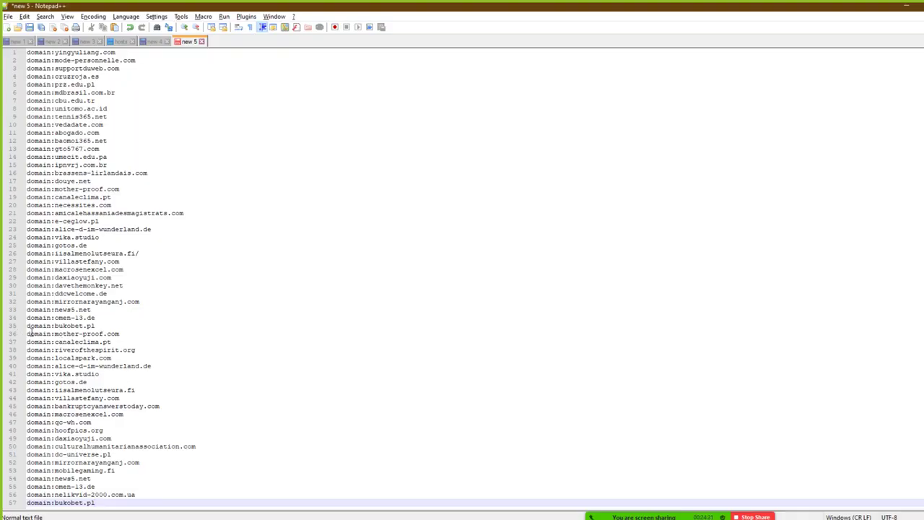
{"action": "key", "text": "alt+Tab"}
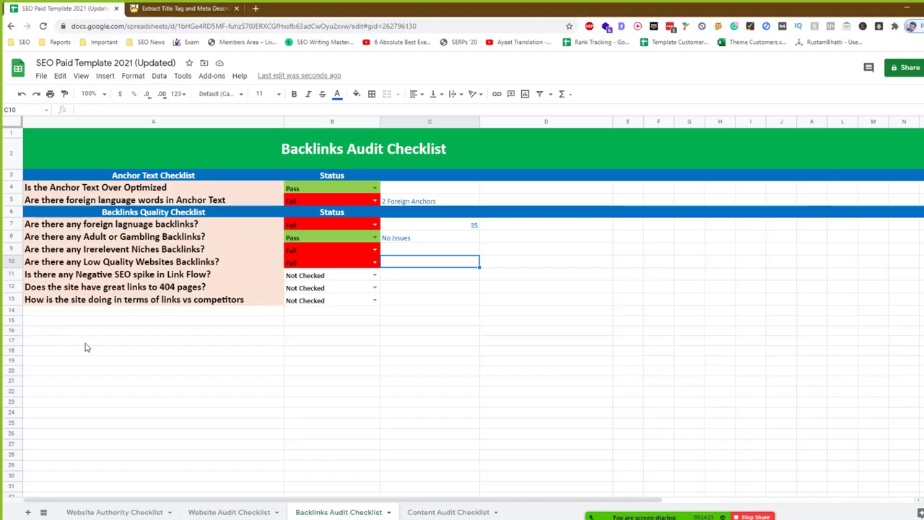
{"action": "type", "text": "1"}
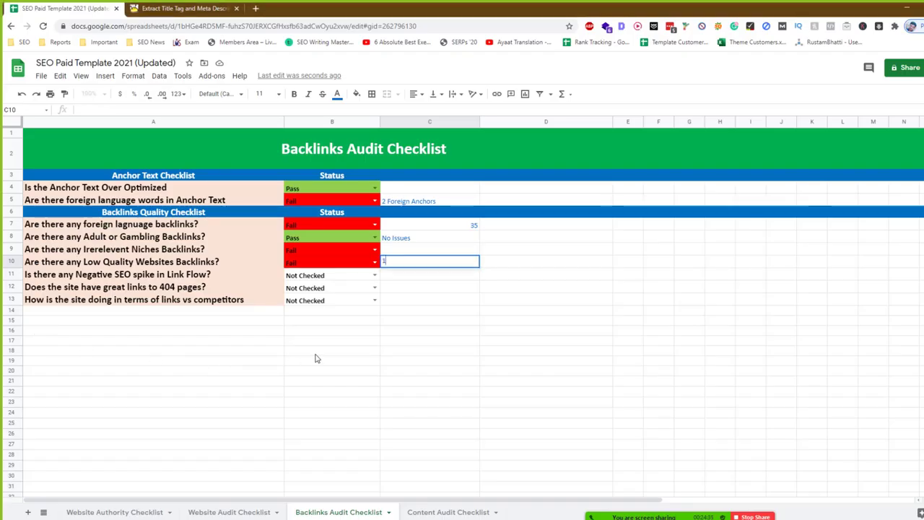
{"action": "type", "text": "5+"}
{"action": "key", "text": "Return"}
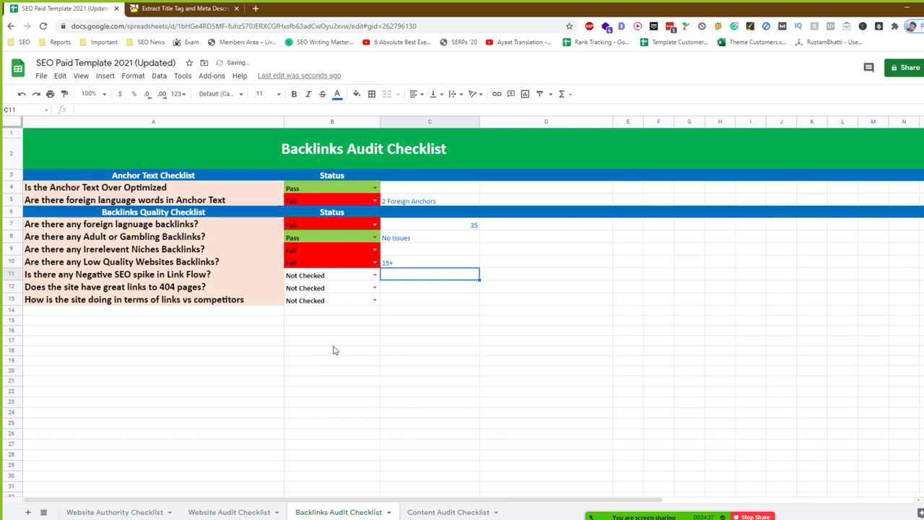
{"action": "left_click", "coordinate": [217, 7]}
{"action": "left_click", "coordinate": [29, 7]}
{"action": "key", "text": "alt+Tab"}
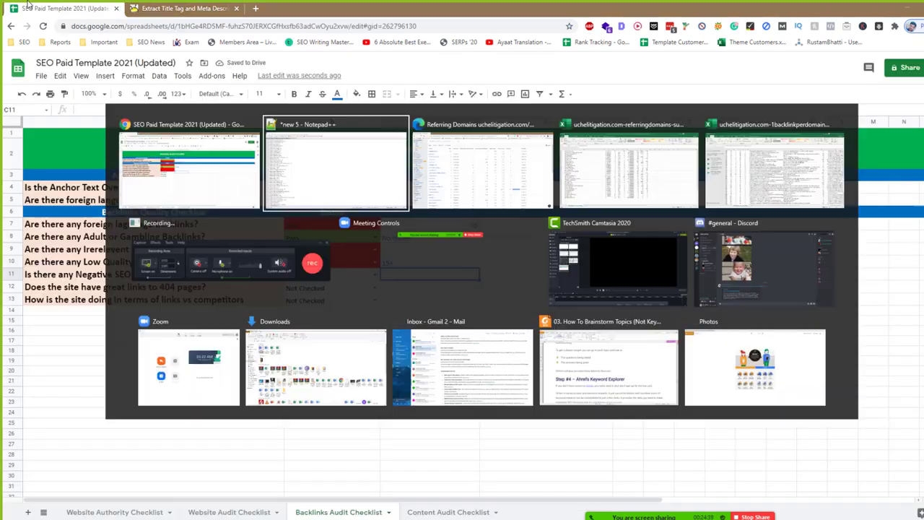
Step: Inspect uchelitigation.com's referring domains chart on the Ahrefs Overview, which surges to about 160 in 2020
{"action": "key", "text": "Tab"}
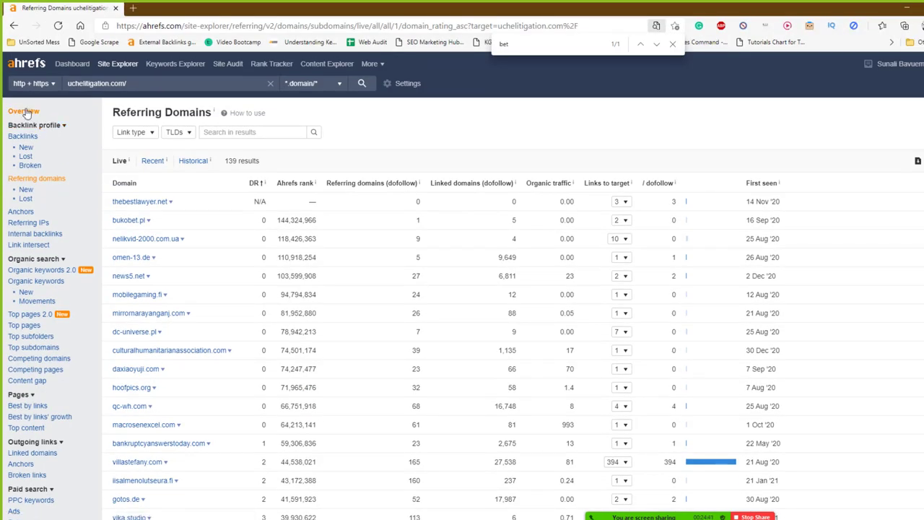
{"action": "left_click", "coordinate": [25, 112]}
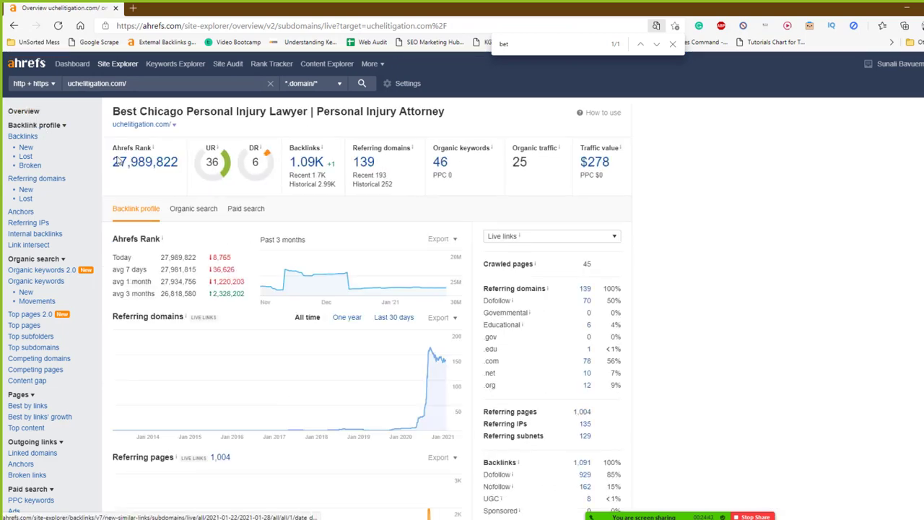
{"action": "scroll", "coordinate": [374, 282], "scroll_direction": "down", "scroll_amount": 2}
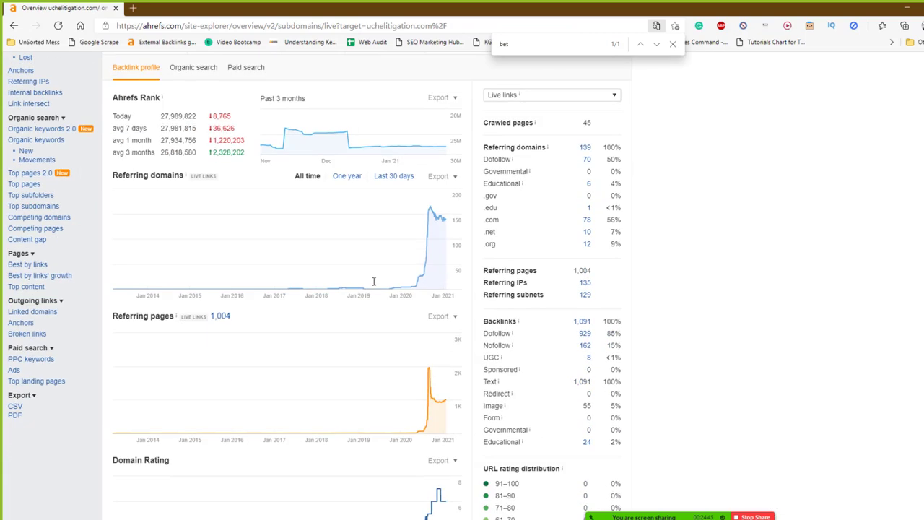
{"action": "mouse_move", "coordinate": [425, 276]}
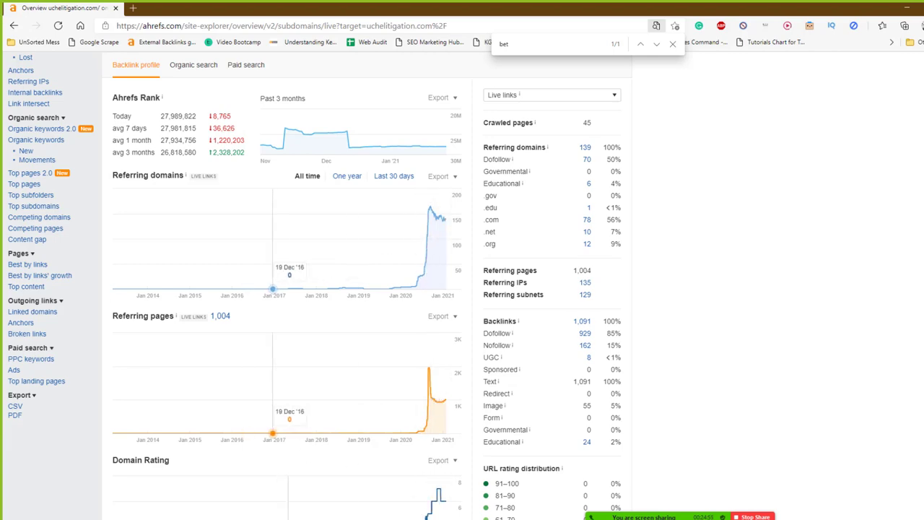
{"action": "key", "text": "alt+Tab"}
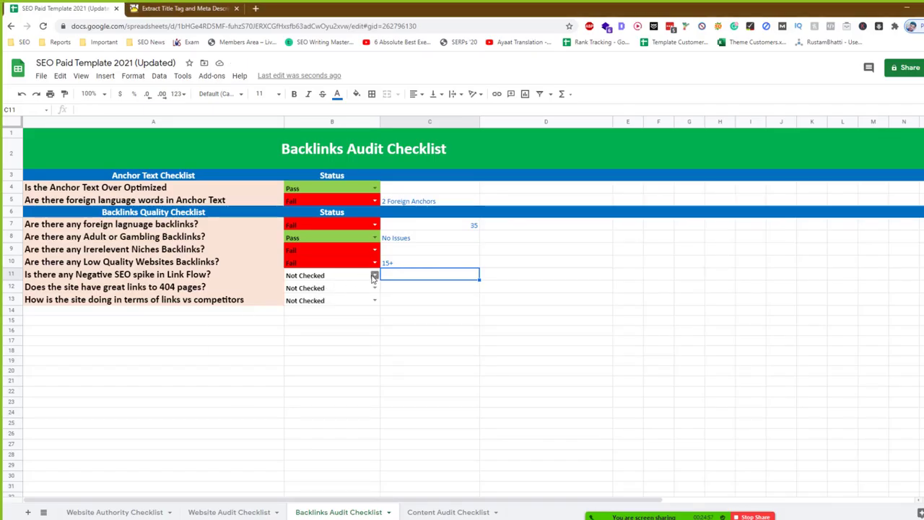
Step: Mark the negative SEO spike row B11 Pass with the note 'Probably Bought' in C11
{"action": "left_click", "coordinate": [373, 276]}
{"action": "left_click", "coordinate": [360, 288]}
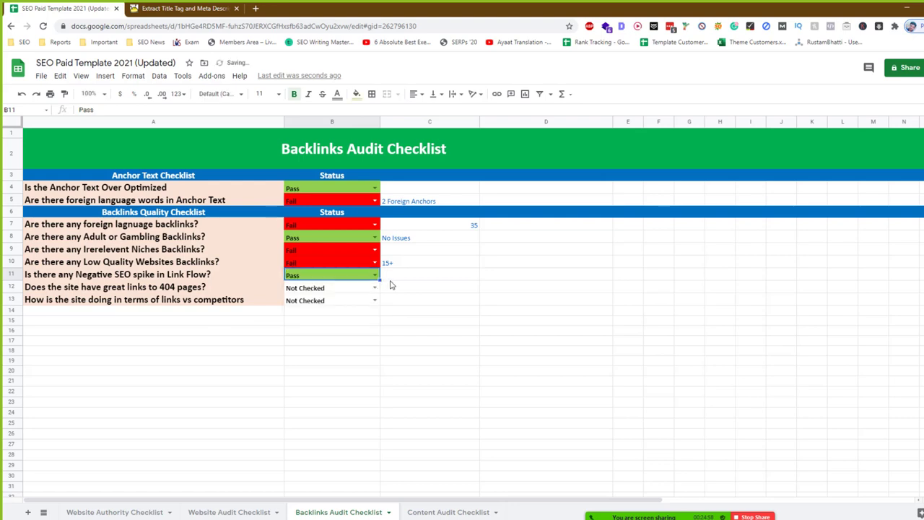
{"action": "left_click", "coordinate": [390, 278]}
{"action": "type", "text": "Pr"}
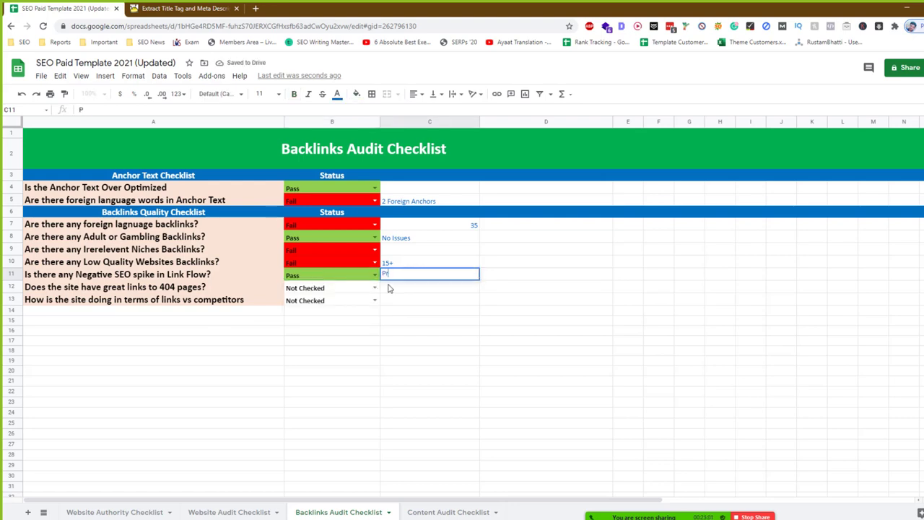
{"action": "type", "text": "obably Bought"}
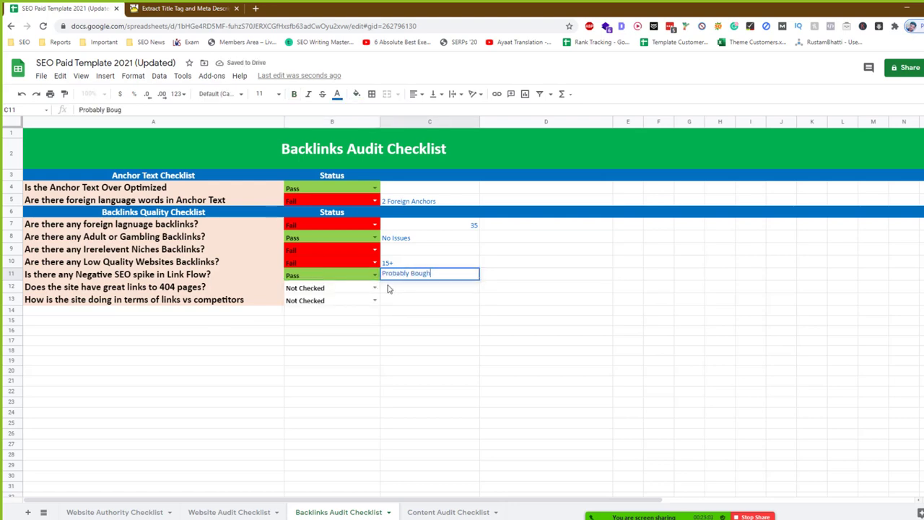
{"action": "key", "text": "Return"}
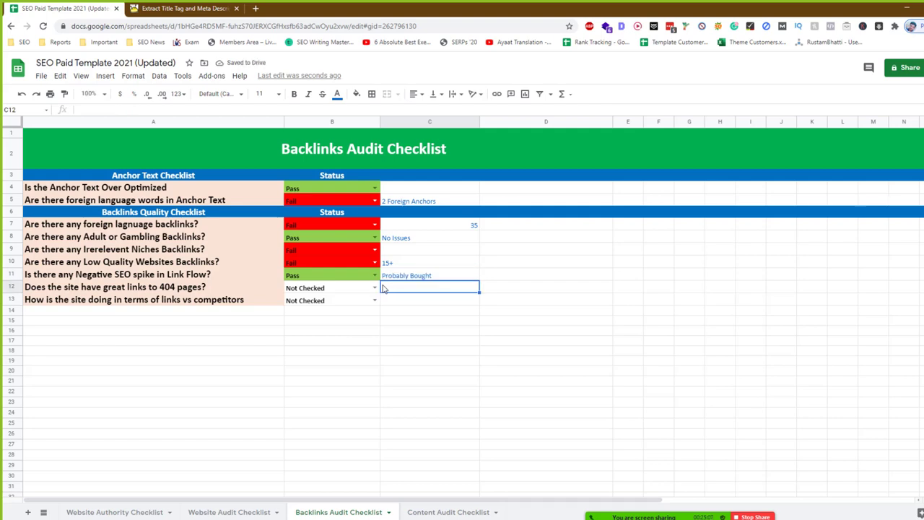
{"action": "left_click", "coordinate": [374, 288]}
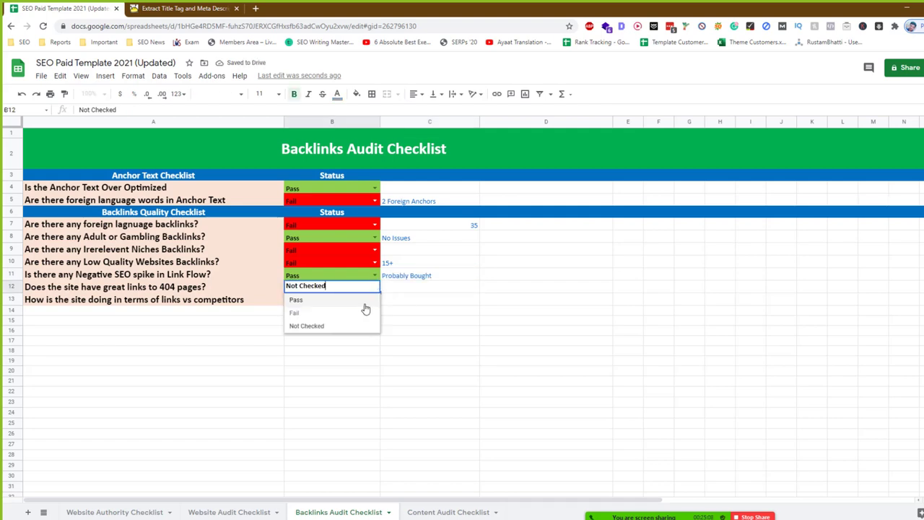
{"action": "left_click", "coordinate": [206, 333]}
{"action": "key", "text": "alt+Tab"}
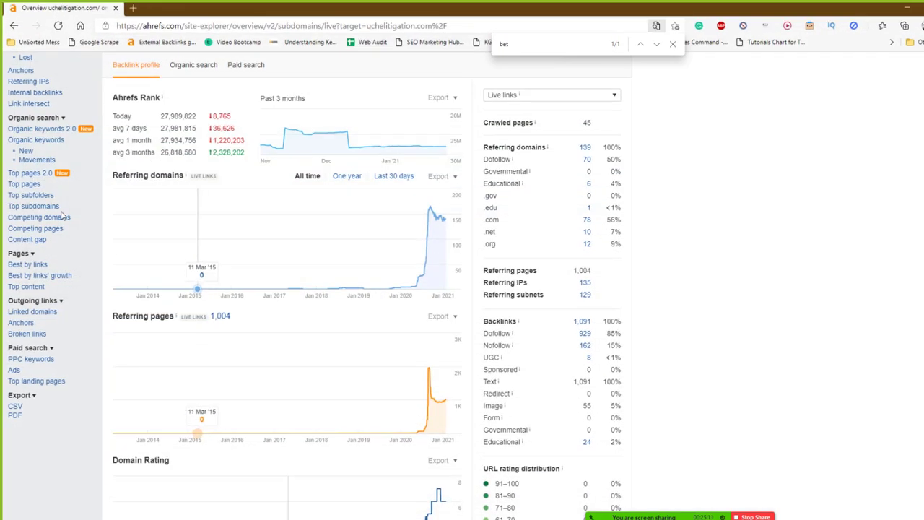
Step: Open uchelitigation.com's Backlinks report and look at its Link type and grouping options
{"action": "scroll", "coordinate": [61, 215], "scroll_direction": "up", "scroll_amount": 2}
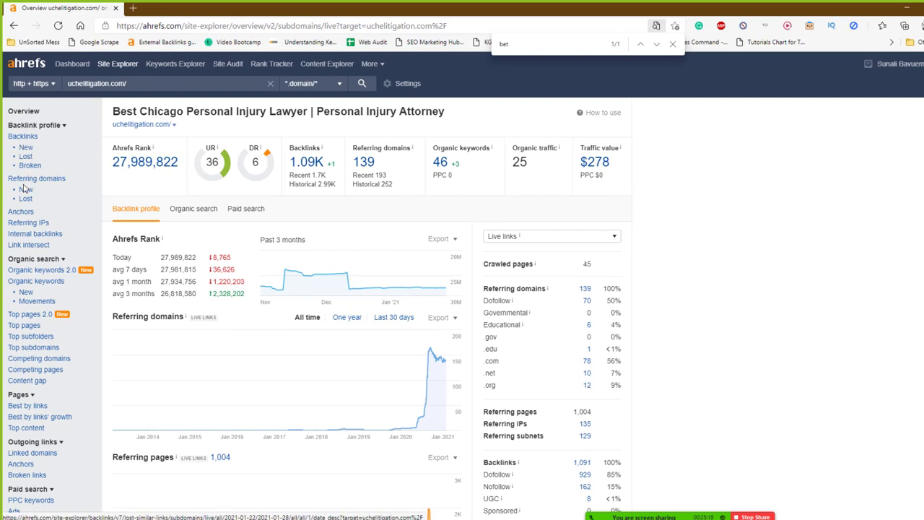
{"action": "left_click", "coordinate": [20, 140]}
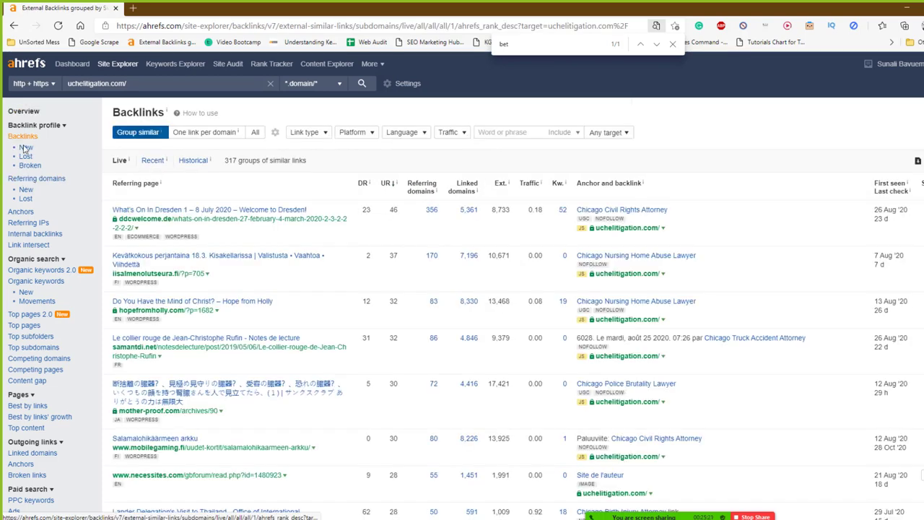
{"action": "left_click", "coordinate": [311, 134]}
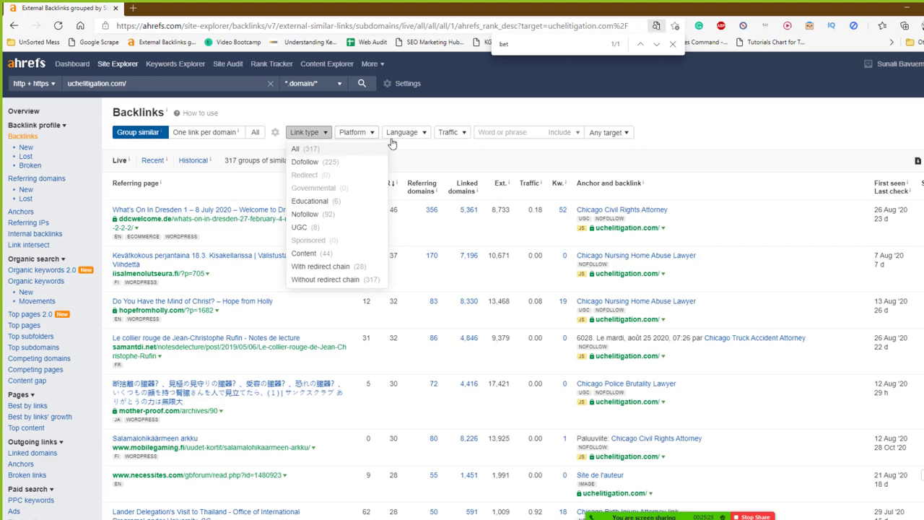
{"action": "left_click", "coordinate": [452, 189]}
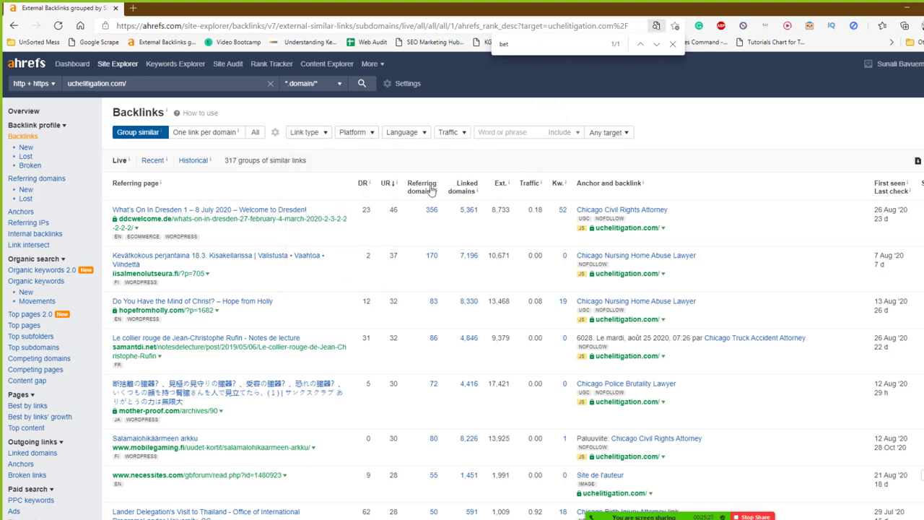
{"action": "left_click", "coordinate": [275, 133]}
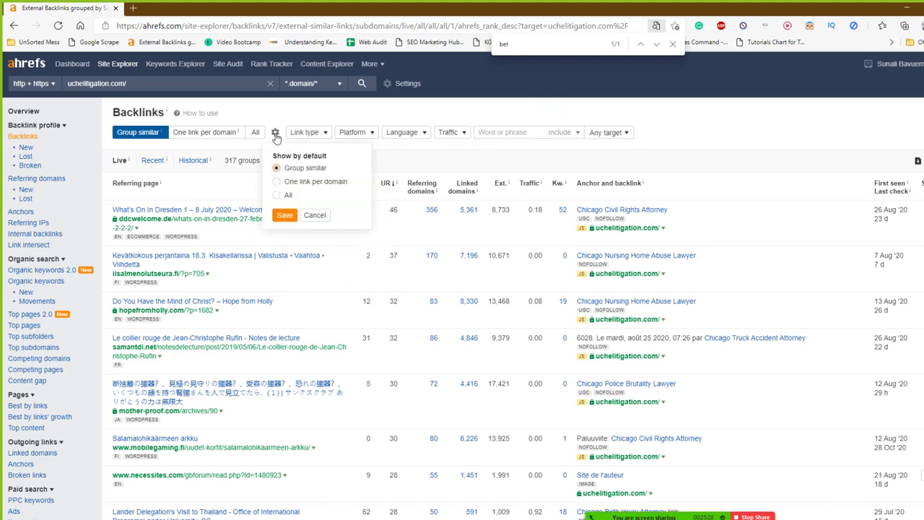
{"action": "left_click", "coordinate": [275, 133]}
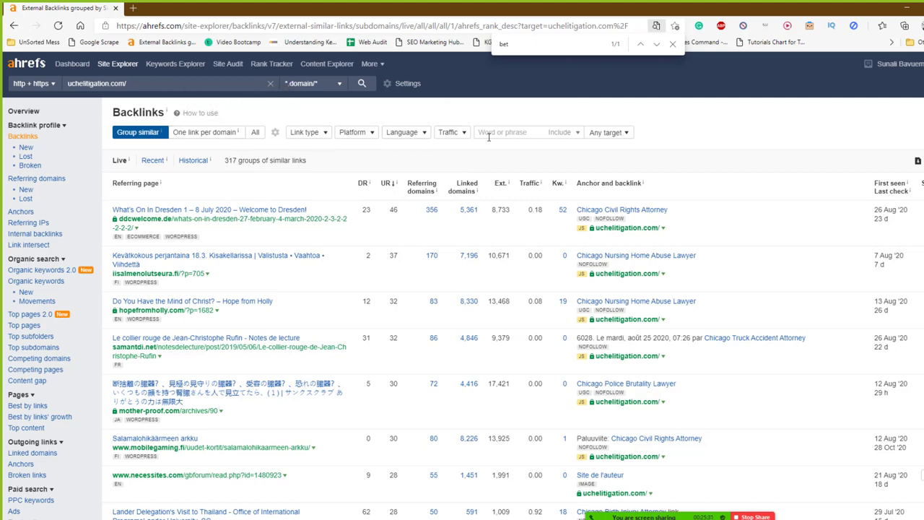
Step: Try the phrase filter's all/any target-field settings, leaving Any, then open Top Pages
{"action": "left_click", "coordinate": [604, 133]}
{"action": "left_click", "coordinate": [605, 154]}
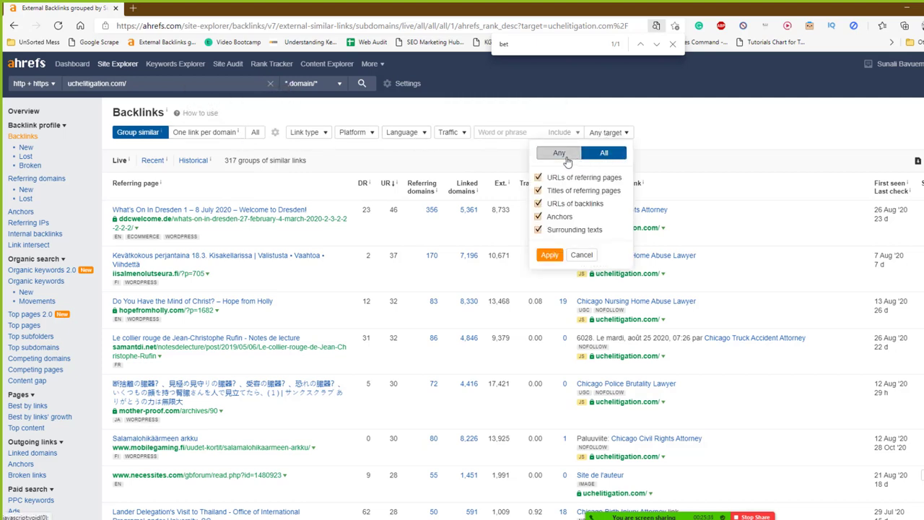
{"action": "left_click", "coordinate": [559, 153]}
{"action": "left_click", "coordinate": [672, 171]}
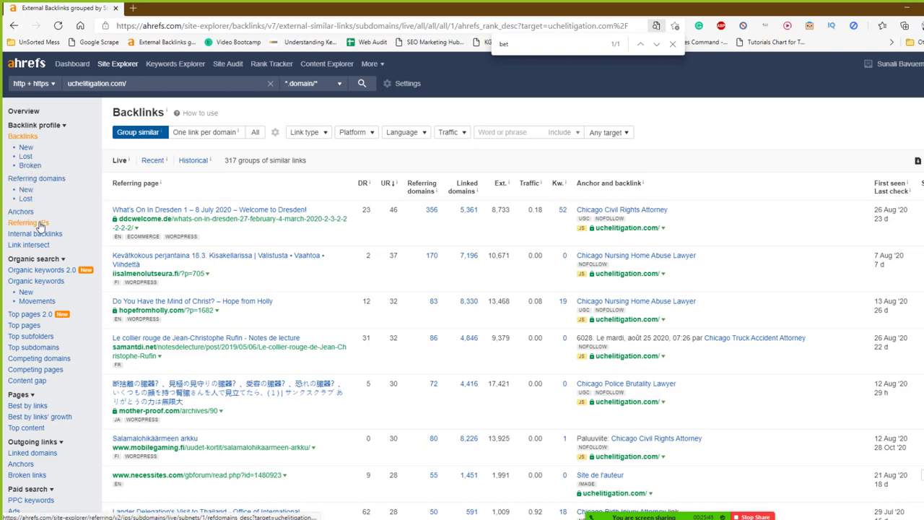
{"action": "scroll", "coordinate": [39, 230], "scroll_direction": "down", "scroll_amount": 1}
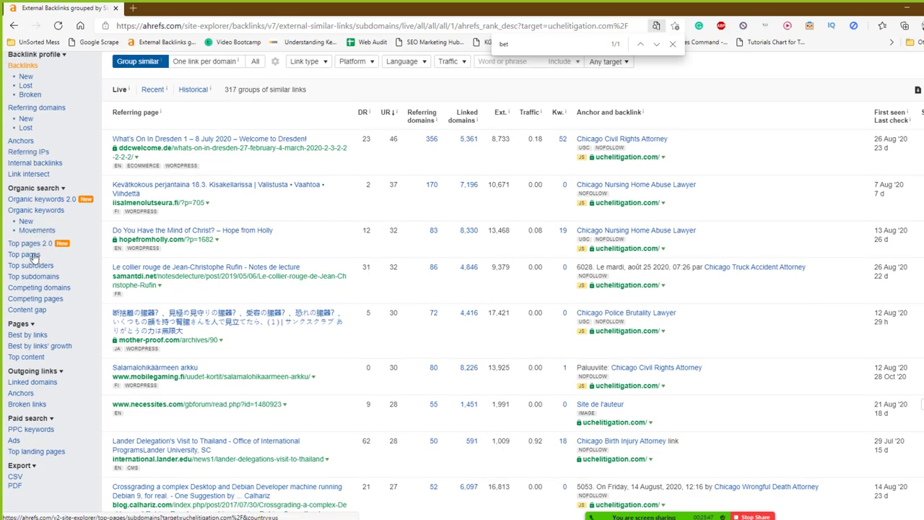
{"action": "left_click", "coordinate": [30, 256]}
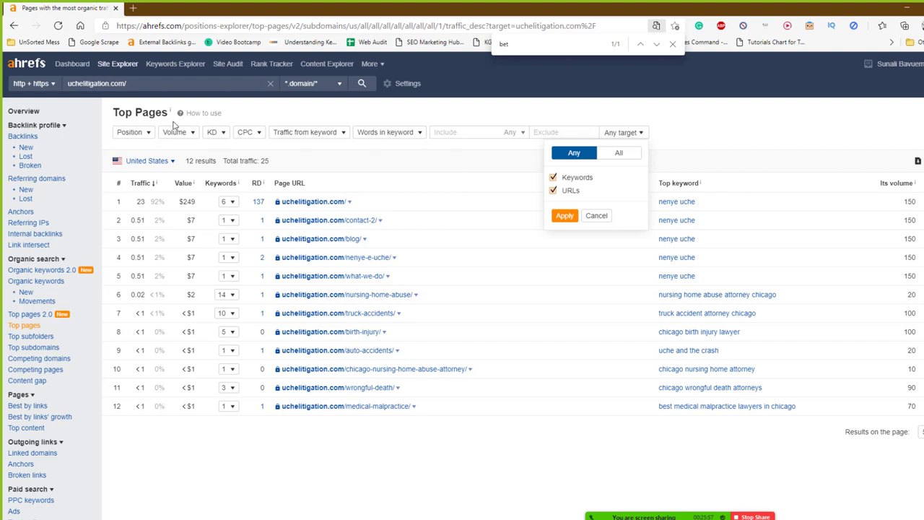
Step: Filter Ahrefs Top pages 2.0 to Lost pages, leaving only NursingHomeInjury.pdf, then return to the first tab
{"action": "left_click", "coordinate": [132, 132]}
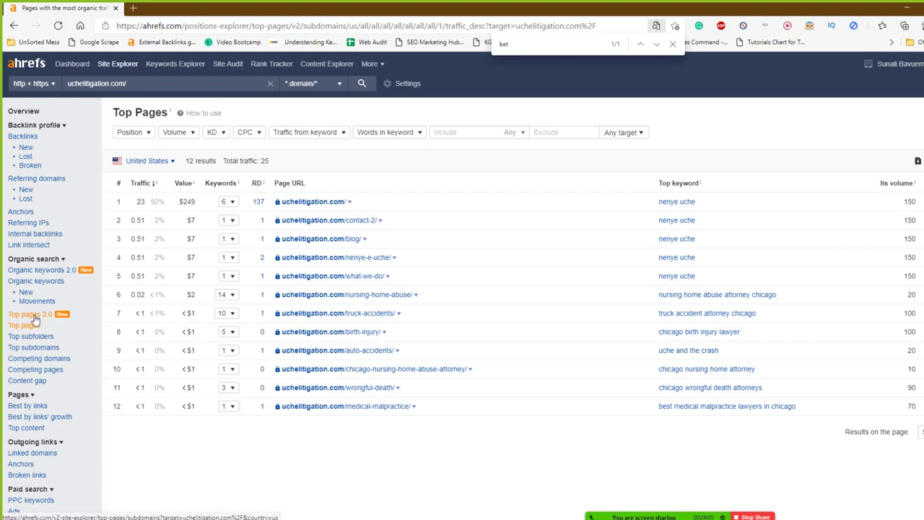
{"action": "left_click", "coordinate": [36, 315]}
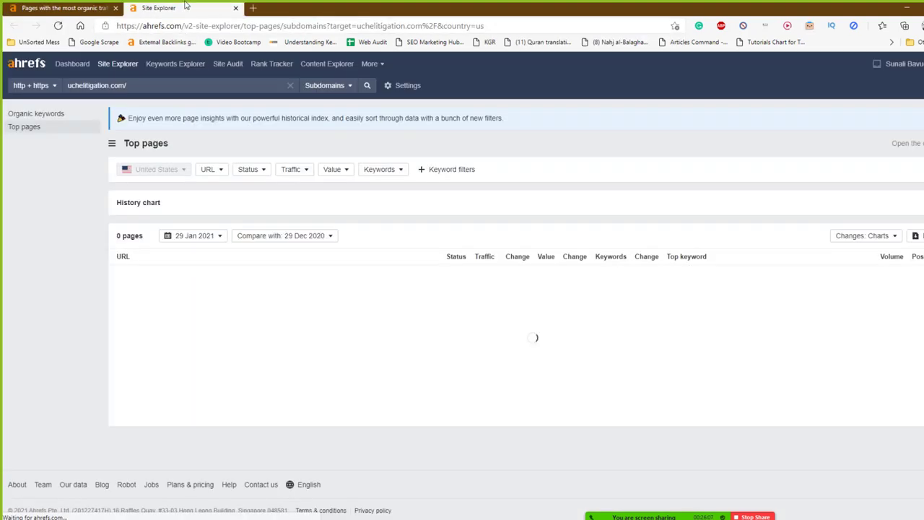
{"action": "left_click", "coordinate": [250, 170]}
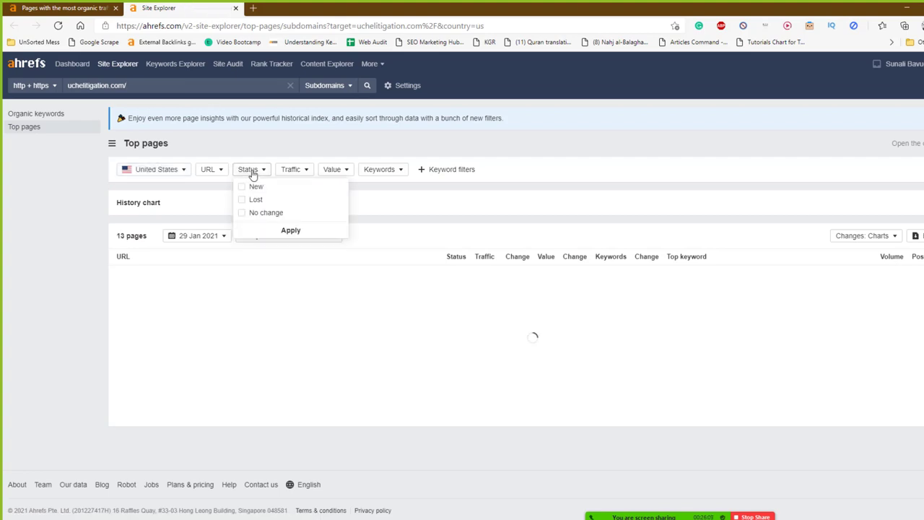
{"action": "left_click", "coordinate": [260, 201]}
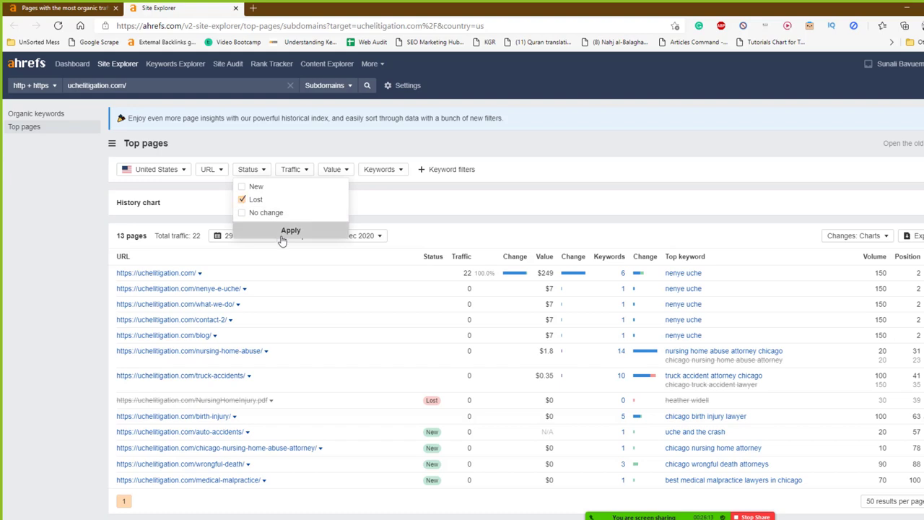
{"action": "left_click", "coordinate": [286, 231]}
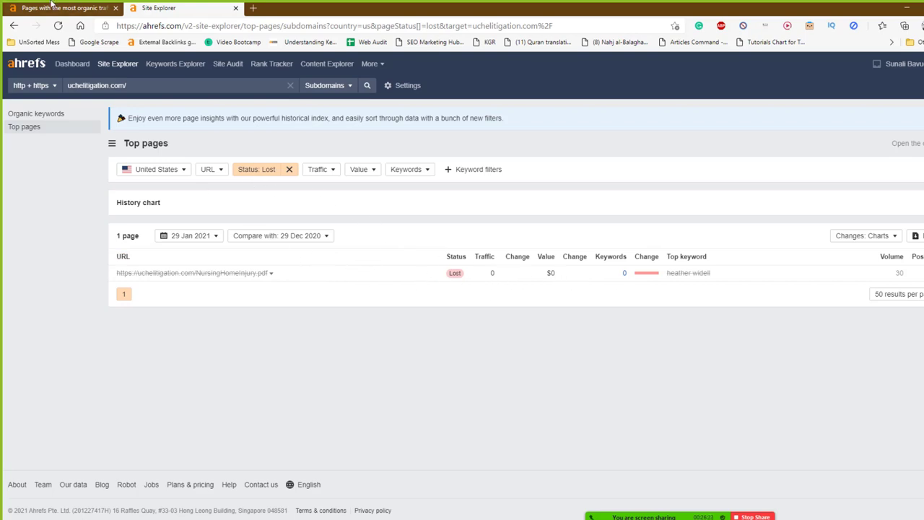
{"action": "left_click", "coordinate": [52, 7]}
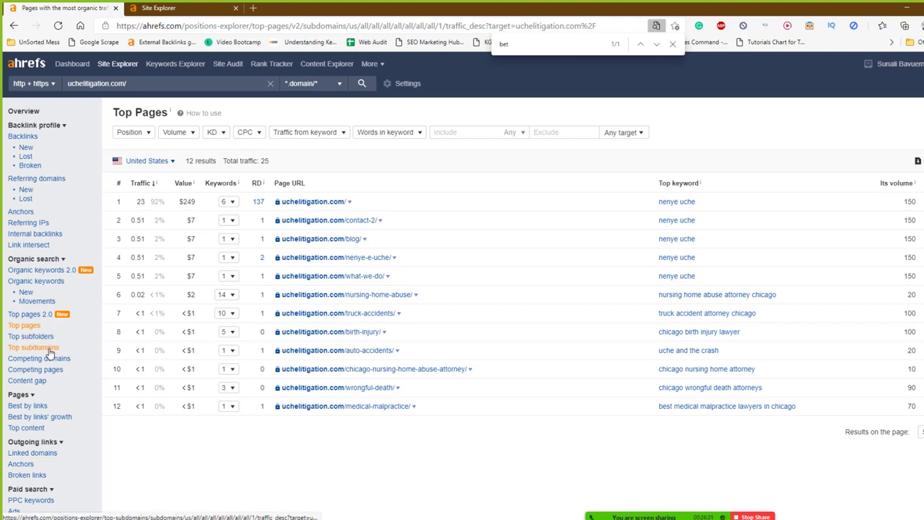
Step: Look over Ahrefs' Broken Links, Top Content and Organic Keywords reports, then return to the Backlinks checklist
{"action": "scroll", "coordinate": [50, 354], "scroll_direction": "down", "scroll_amount": 3}
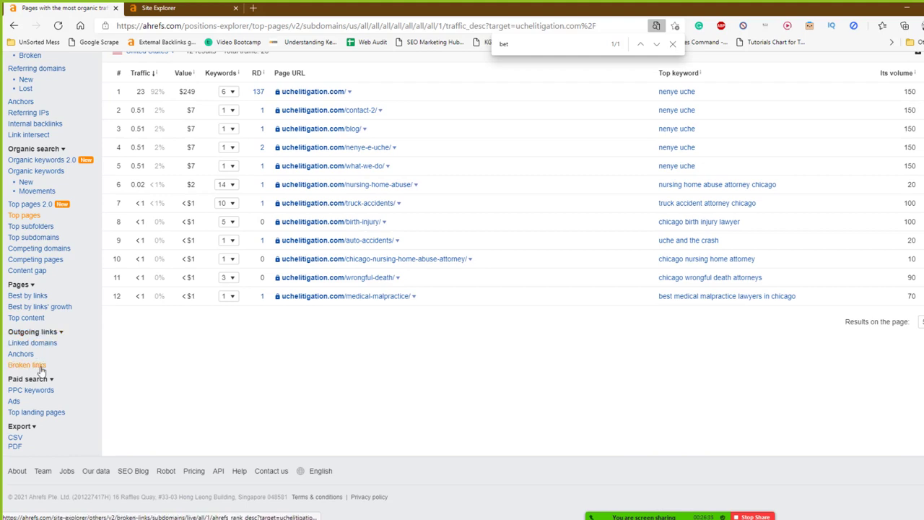
{"action": "left_click", "coordinate": [40, 368]}
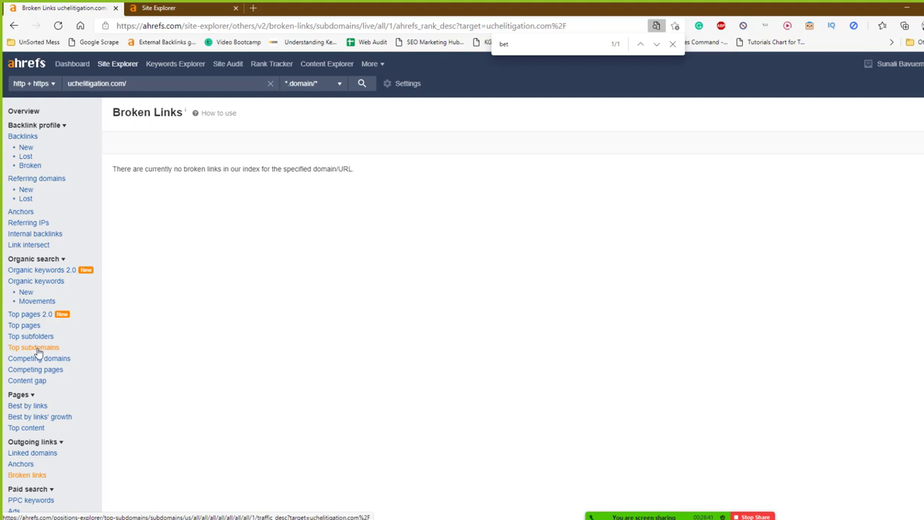
{"action": "left_click", "coordinate": [34, 429]}
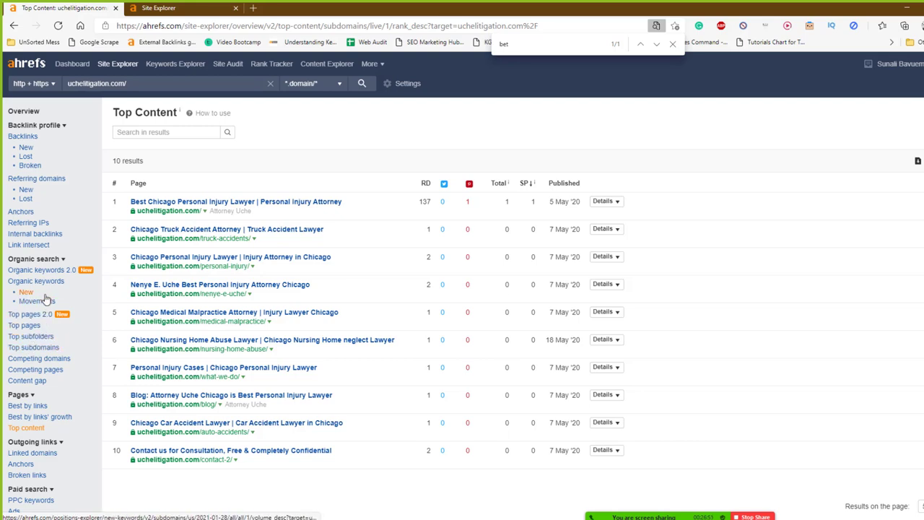
{"action": "left_click", "coordinate": [43, 283]}
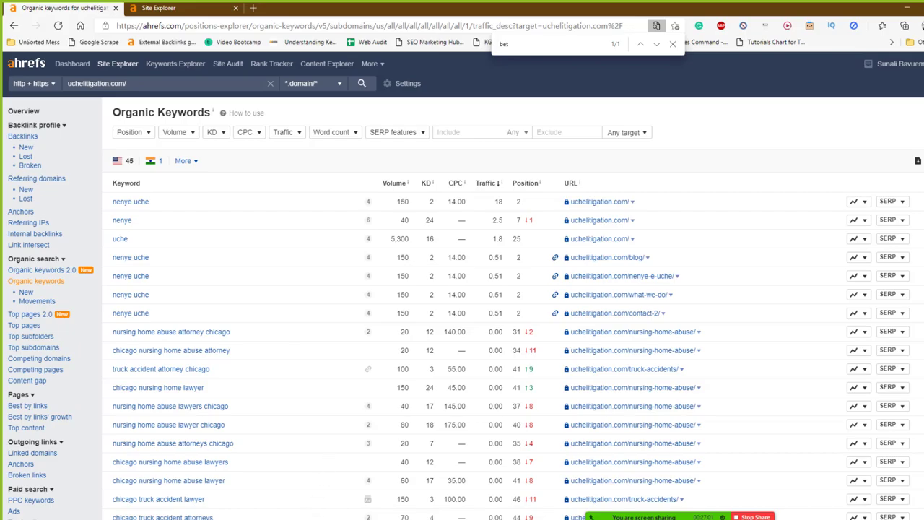
{"action": "key", "text": "alt+Tab"}
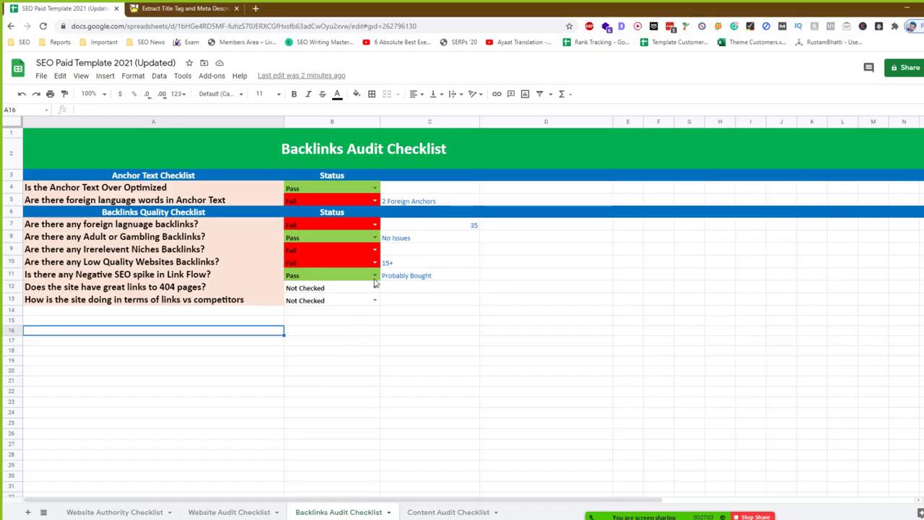
{"action": "left_click", "coordinate": [375, 287]}
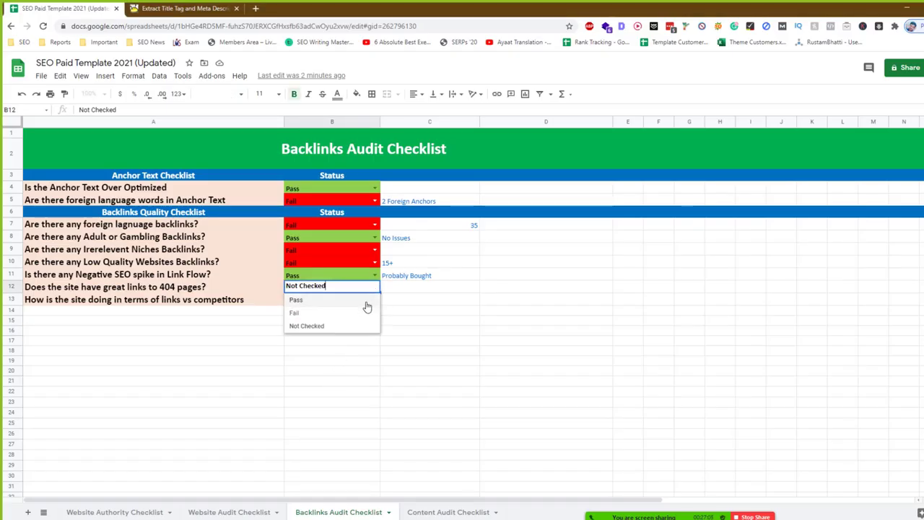
Step: Mark the 404-links row (B12) Pass and copy the No Issues note from C8 into C12
{"action": "left_click", "coordinate": [366, 300]}
{"action": "left_click", "coordinate": [403, 290]}
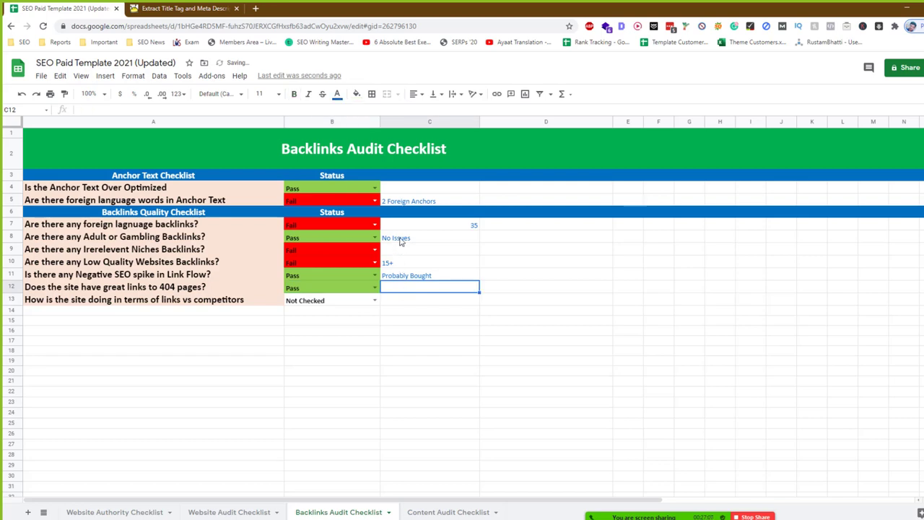
{"action": "left_click", "coordinate": [401, 242]}
{"action": "key", "text": "ctrl+c"}
{"action": "left_click", "coordinate": [409, 288]}
{"action": "key", "text": "ctrl+v"}
Step: Mark the competitors row (B13) Fail and select its empty note cell C13
{"action": "left_click", "coordinate": [374, 300]}
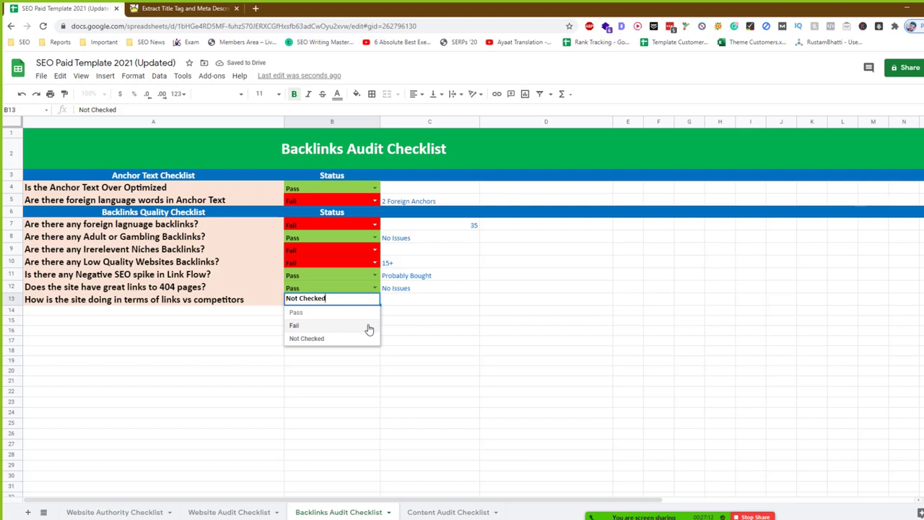
{"action": "left_click", "coordinate": [368, 327]}
{"action": "left_click", "coordinate": [413, 292]}
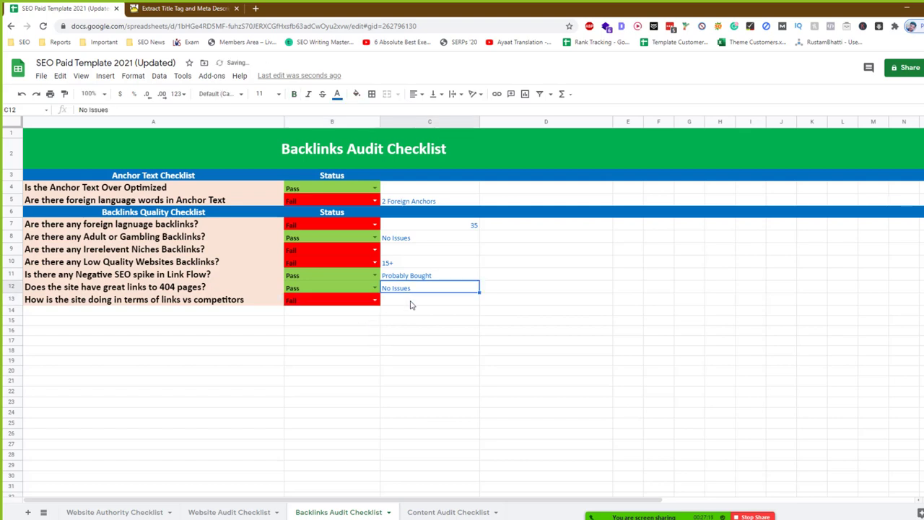
{"action": "left_click", "coordinate": [411, 302]}
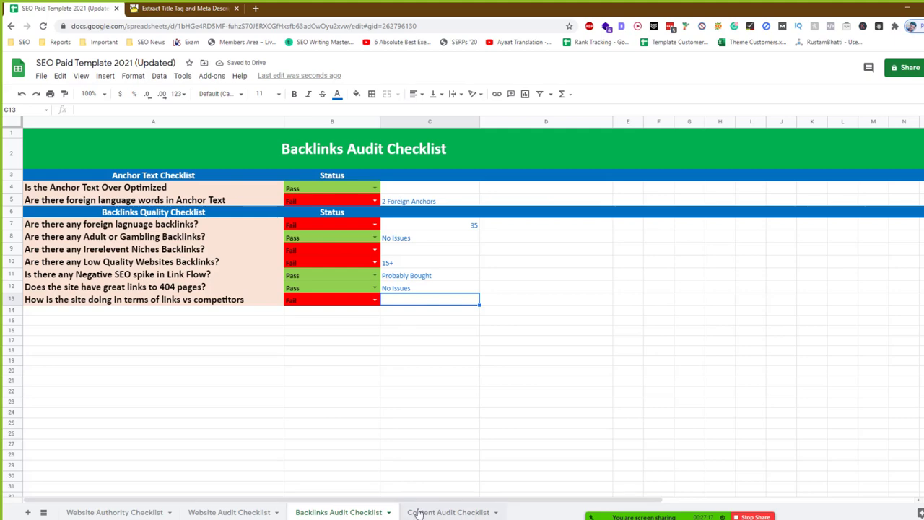
Step: Switch to the Content Audit Checklist sheet
{"action": "left_click", "coordinate": [418, 512]}
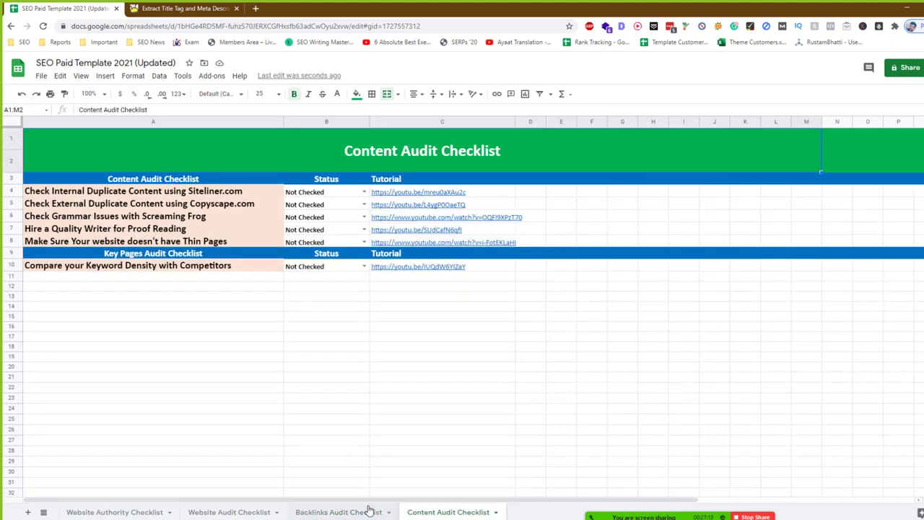
{"action": "left_click", "coordinate": [367, 512]}
{"action": "left_click", "coordinate": [440, 512]}
Step: Load siteliner.com in a new tab and start a scan of uchelitigation.com
{"action": "key", "text": "ctrl+t"}
{"action": "type", "text": "sing Sitelin"}
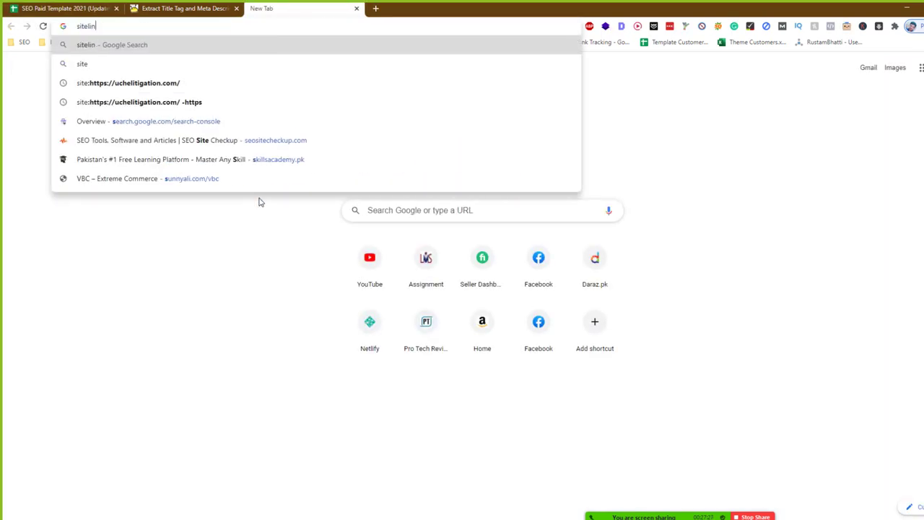
{"action": "type", "text": "er.com"}
{"action": "key", "text": "Return"}
{"action": "key", "text": "ctrl+1"}
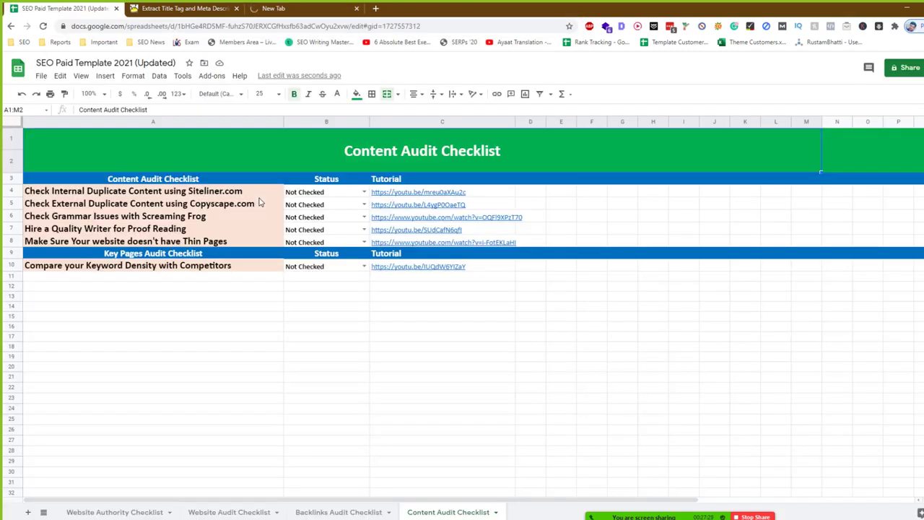
{"action": "key", "text": "alt+Tab"}
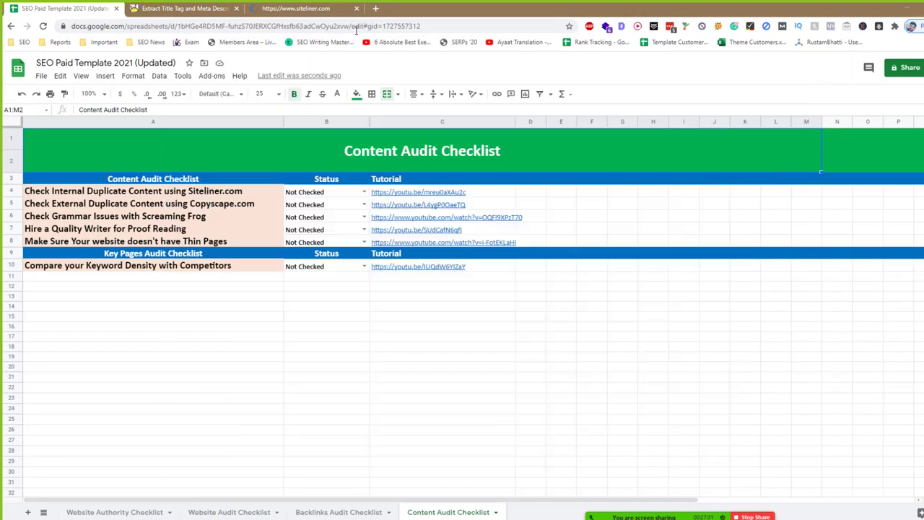
{"action": "key", "text": "alt+Tab"}
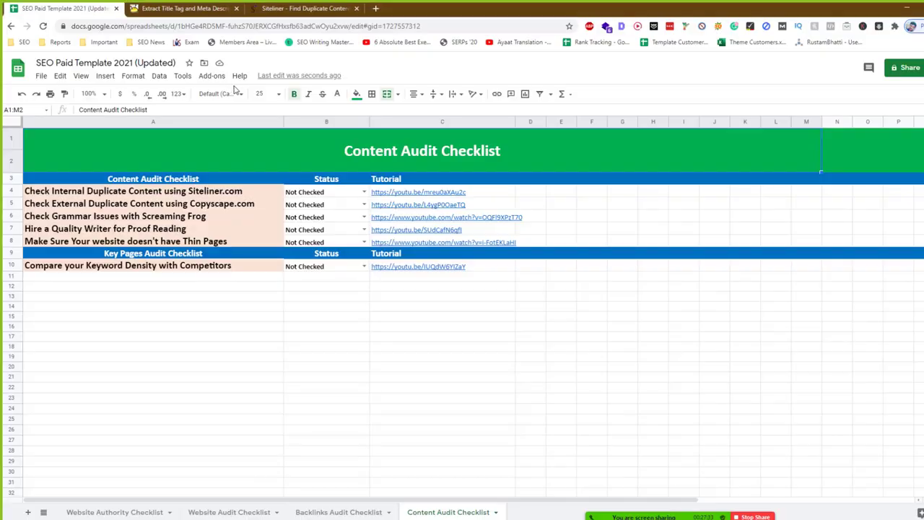
{"action": "left_click", "coordinate": [303, 8]}
{"action": "key", "text": "ctrl+v"}
{"action": "left_click", "coordinate": [628, 308]}
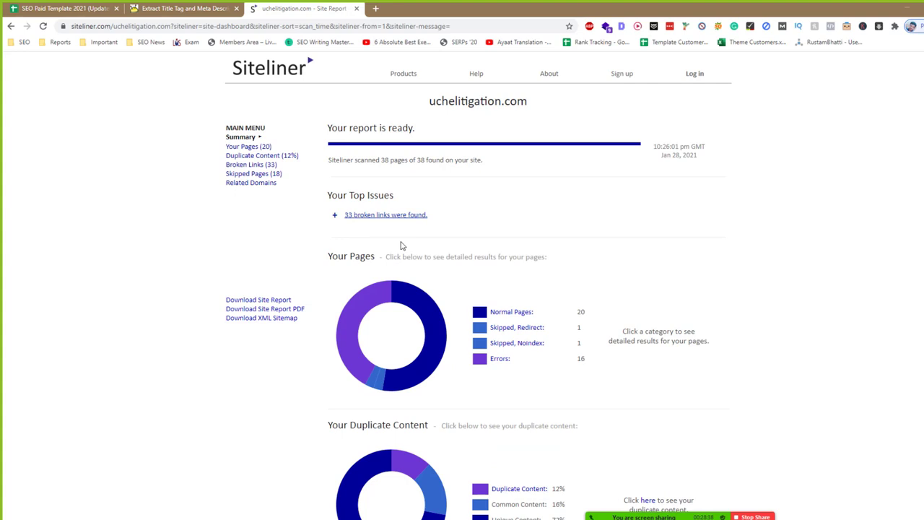
Step: Open Siteliner's Duplicate Content report: 19 pages listed, 12% duplicate content overall
{"action": "scroll", "coordinate": [402, 231], "scroll_direction": "down", "scroll_amount": 2}
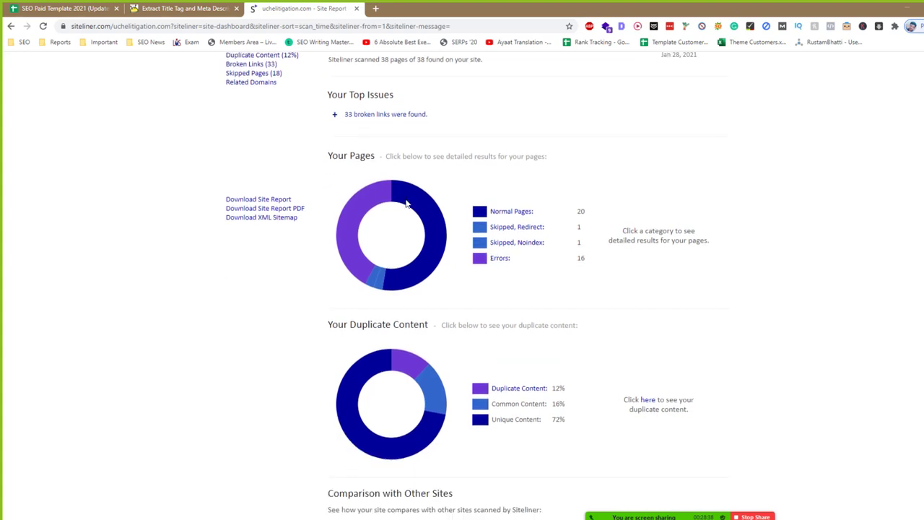
{"action": "scroll", "coordinate": [496, 236], "scroll_direction": "down", "scroll_amount": 2}
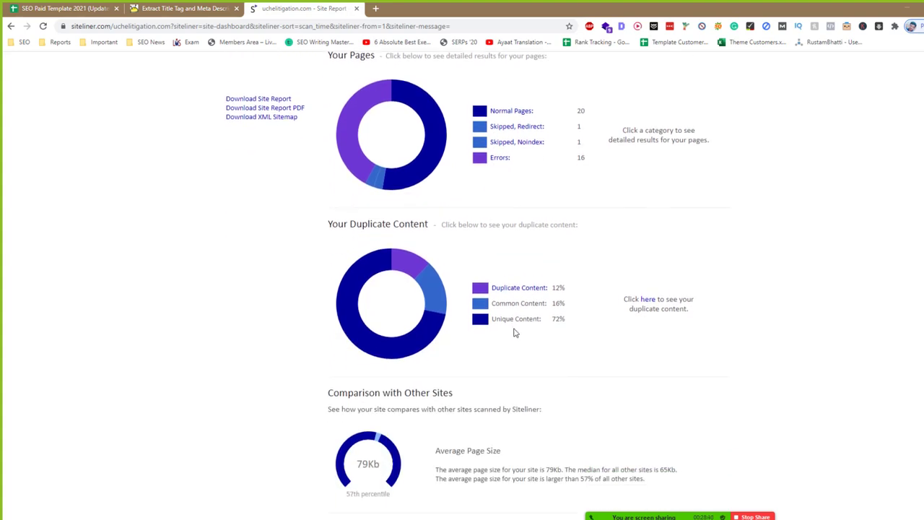
{"action": "left_click", "coordinate": [528, 292]}
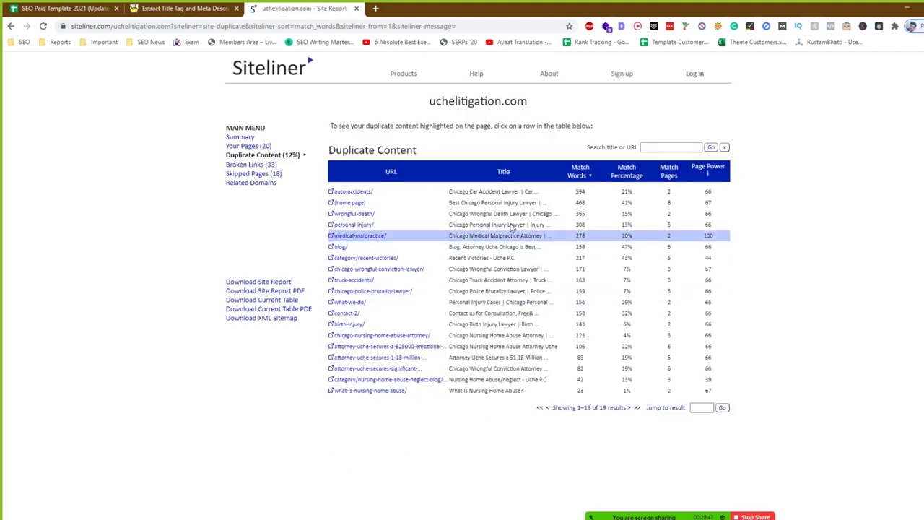
Step: Open the auto-accidents page's duplicate matches (594 of 2,780 words, 21%) and select the insurance coverage limits sentence
{"action": "left_click", "coordinate": [492, 192]}
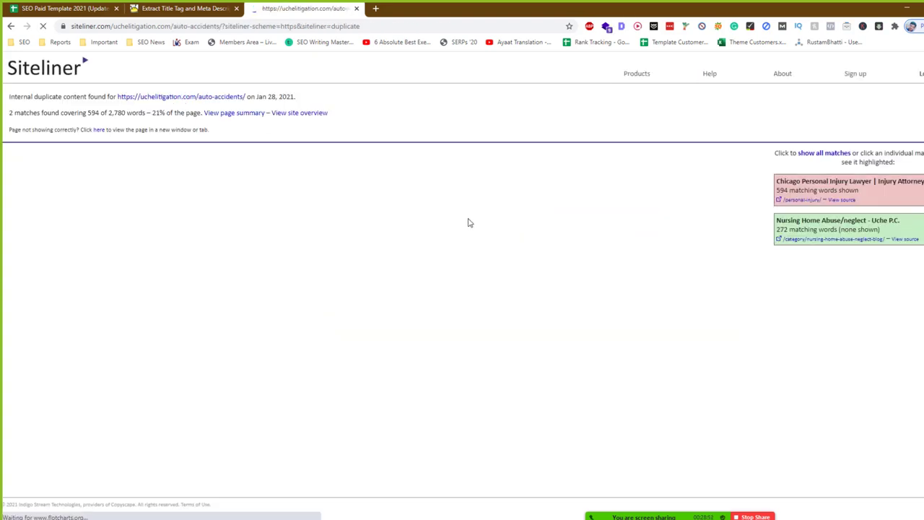
{"action": "scroll", "coordinate": [448, 275], "scroll_direction": "down", "scroll_amount": 1}
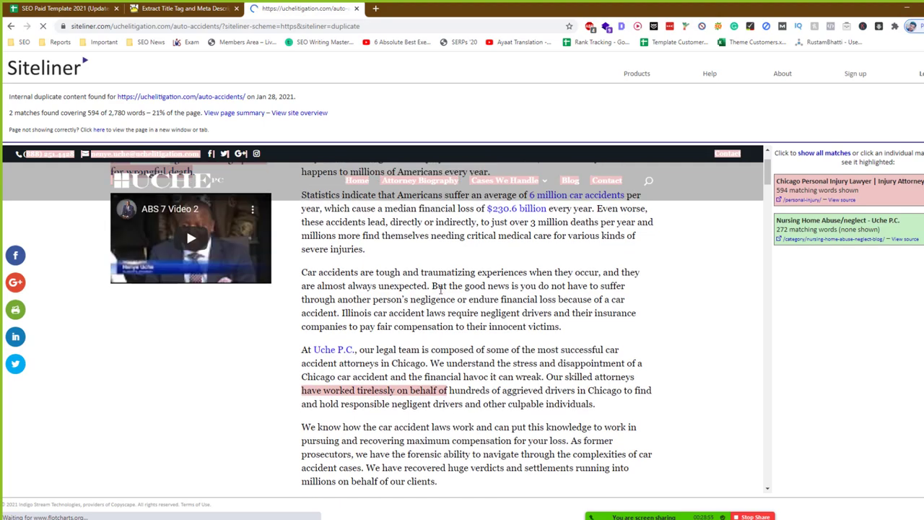
{"action": "scroll", "coordinate": [440, 289], "scroll_direction": "down", "scroll_amount": 2}
{"action": "scroll", "coordinate": [409, 309], "scroll_direction": "down", "scroll_amount": 1}
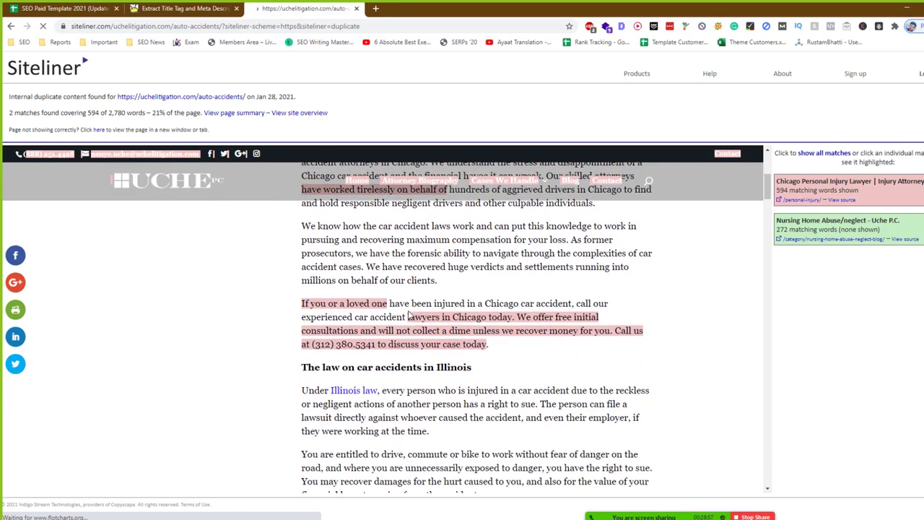
{"action": "scroll", "coordinate": [416, 317], "scroll_direction": "down", "scroll_amount": 9}
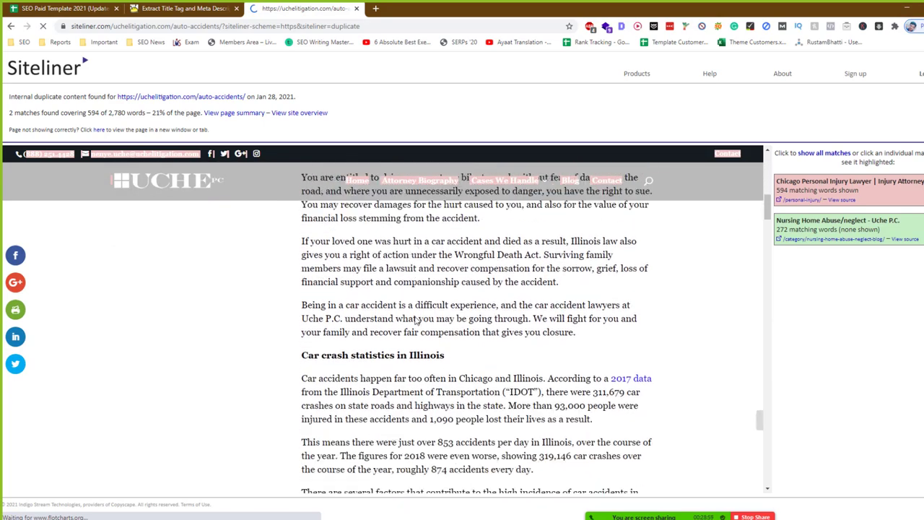
{"action": "scroll", "coordinate": [416, 317], "scroll_direction": "down", "scroll_amount": 6}
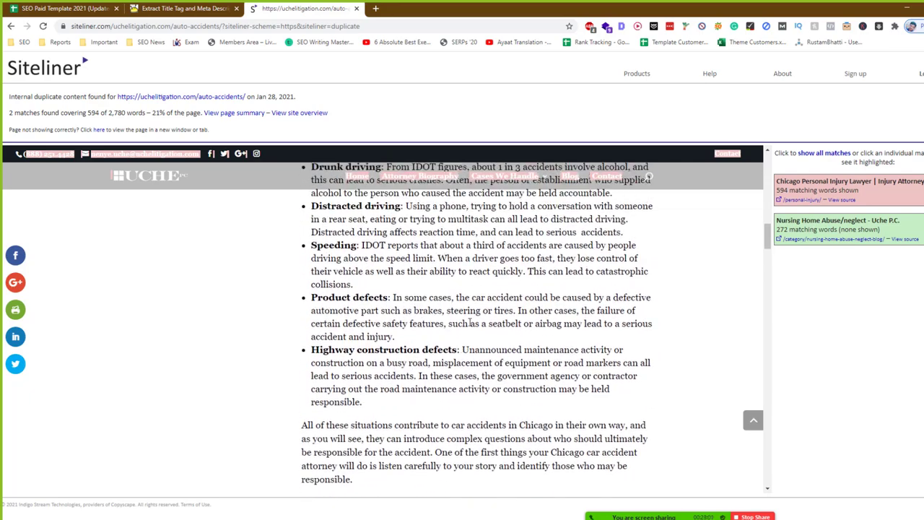
{"action": "scroll", "coordinate": [469, 323], "scroll_direction": "down", "scroll_amount": 10}
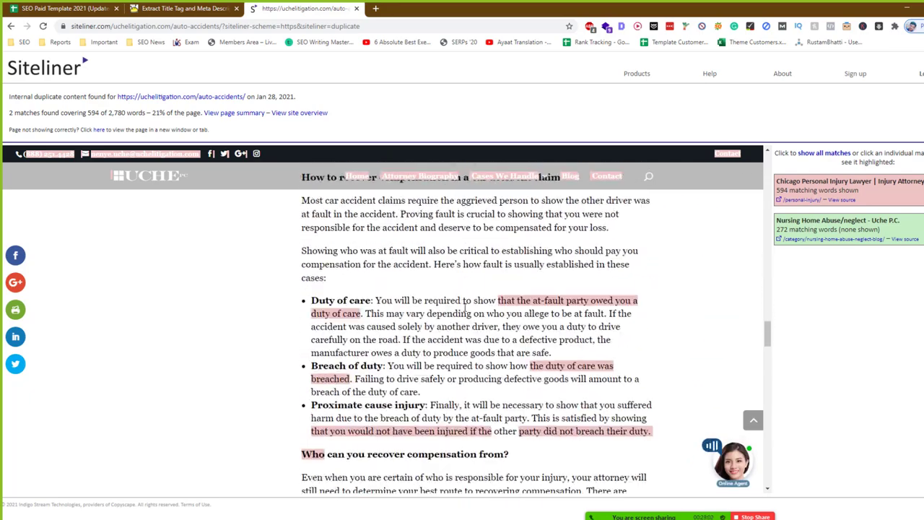
{"action": "scroll", "coordinate": [463, 311], "scroll_direction": "down", "scroll_amount": 1}
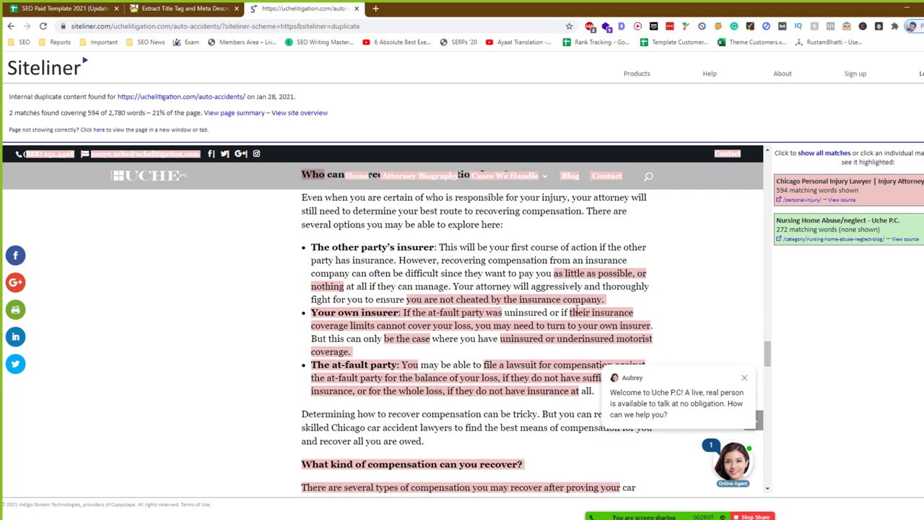
{"action": "left_click_drag", "start_coordinate": [572, 312], "coordinate": [653, 326]}
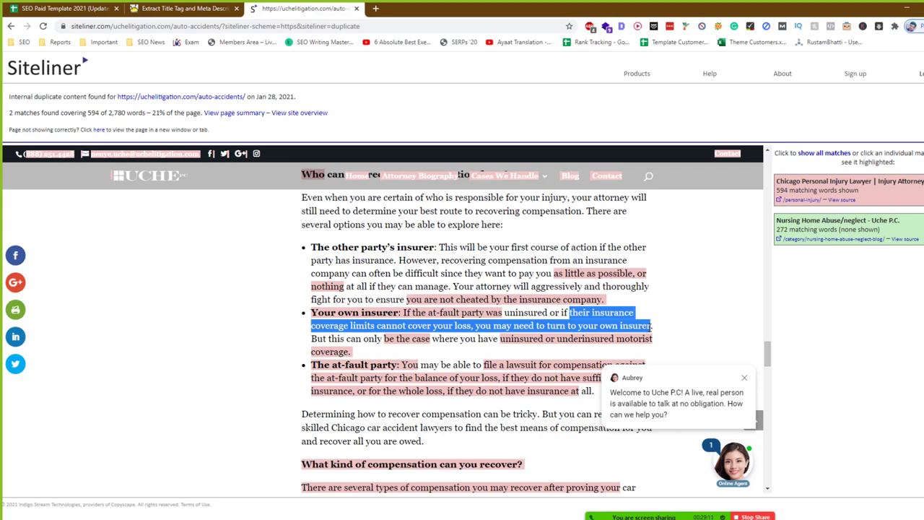
Step: Search Google in a new tab for the exact 'their insurance coverage limits' sentence
{"action": "key", "text": "ctrl+c"}
{"action": "key", "text": "ctrl+t"}
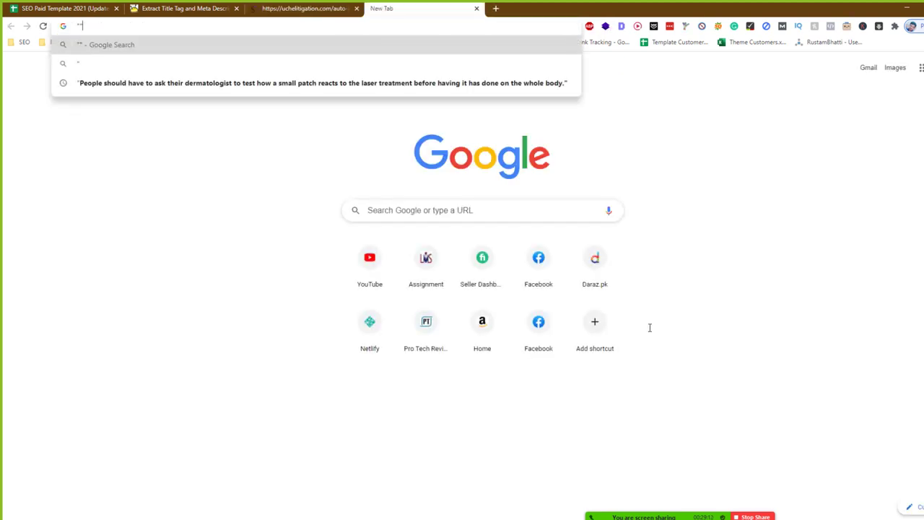
{"action": "key", "text": "ctrl+v"}
{"action": "key", "text": "Return"}
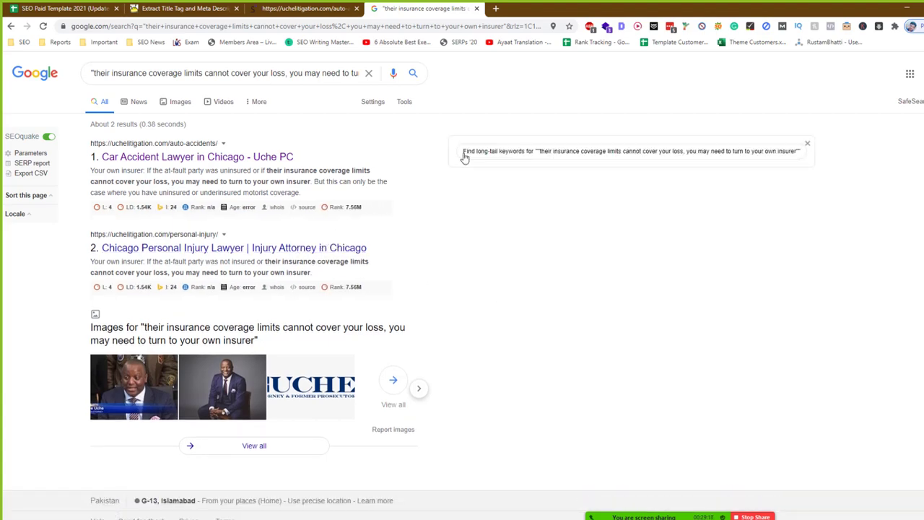
Step: Return to the auto-accidents duplicate view and go back to Siteliner's duplicate-content table
{"action": "left_click", "coordinate": [329, 8]}
{"action": "scroll", "coordinate": [445, 391], "scroll_direction": "down", "scroll_amount": 3}
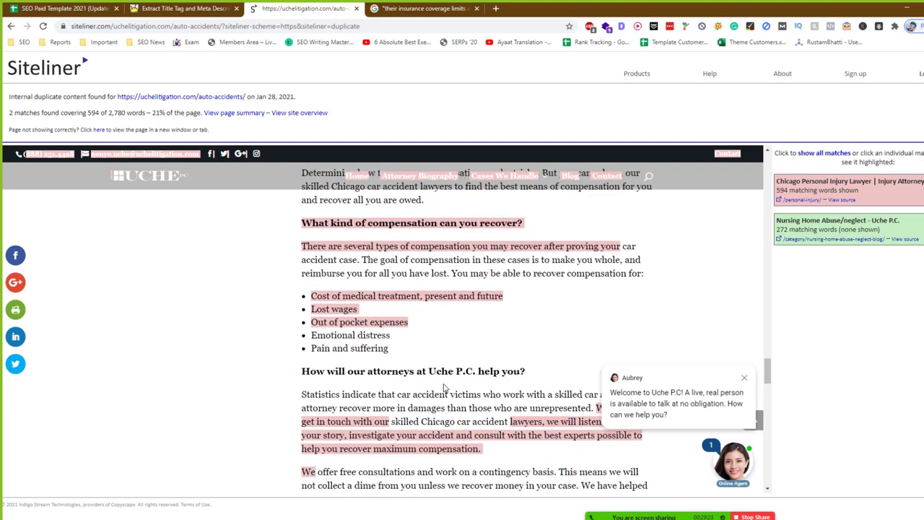
{"action": "scroll", "coordinate": [446, 390], "scroll_direction": "down", "scroll_amount": 4}
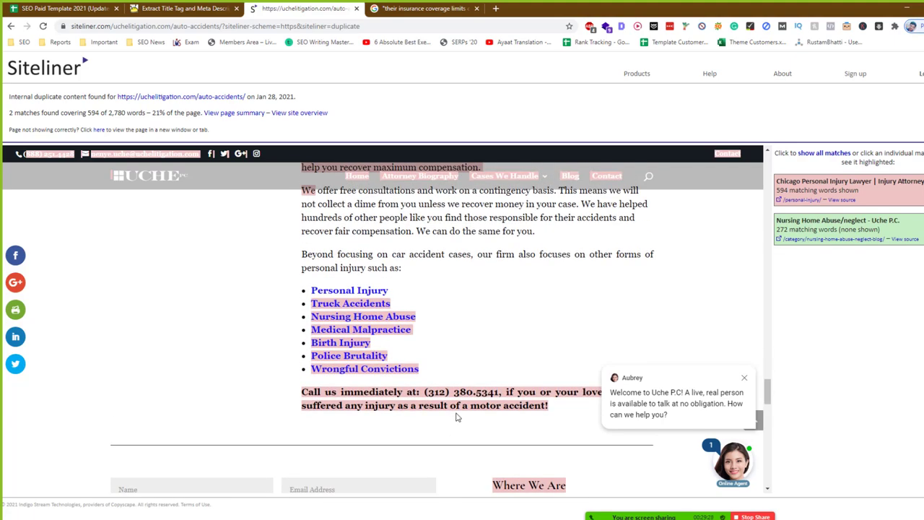
{"action": "scroll", "coordinate": [457, 416], "scroll_direction": "up", "scroll_amount": 10}
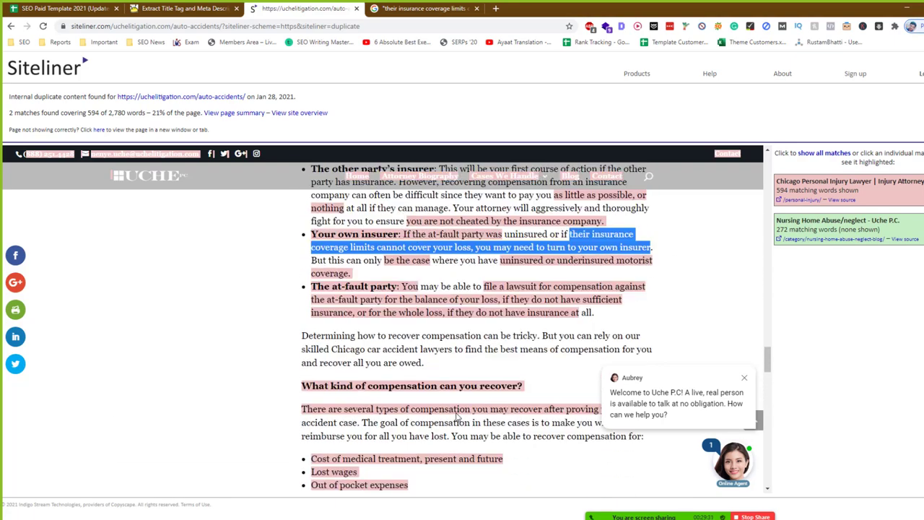
{"action": "scroll", "coordinate": [456, 413], "scroll_direction": "up", "scroll_amount": 10}
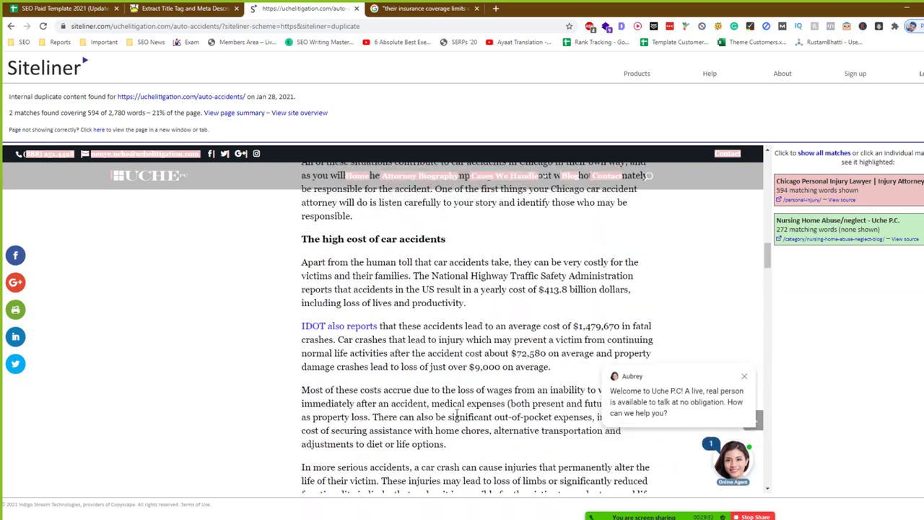
{"action": "scroll", "coordinate": [457, 416], "scroll_direction": "up", "scroll_amount": 10}
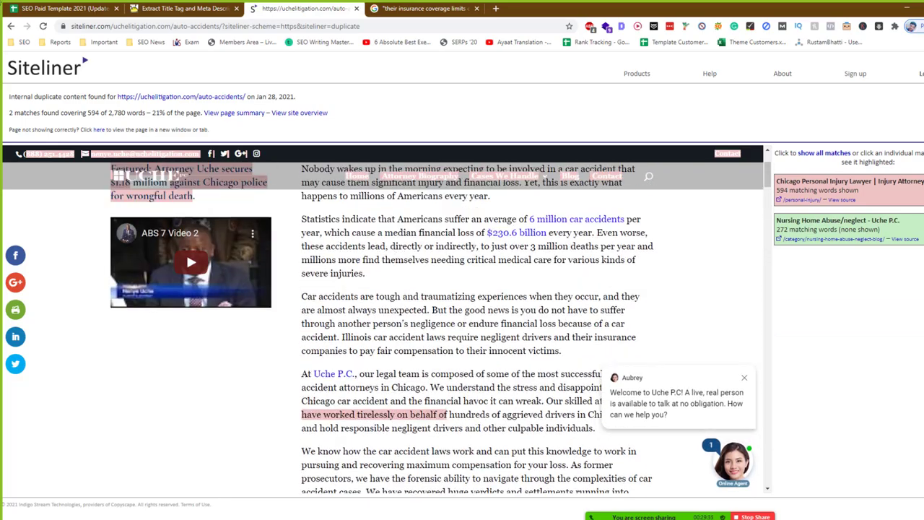
{"action": "left_click", "coordinate": [9, 27]}
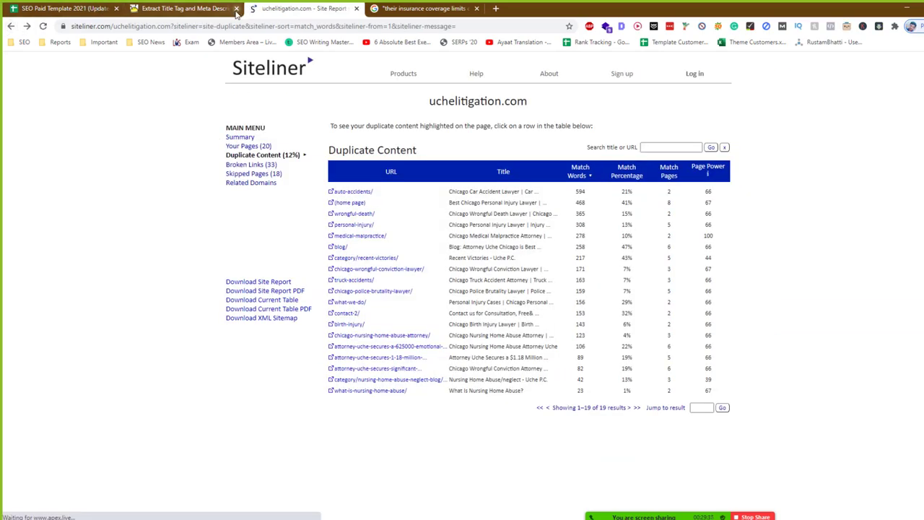
Step: Mark the Siteliner internal duplicate content check (B4) Fail in the Content Audit Checklist
{"action": "left_click", "coordinate": [202, 9]}
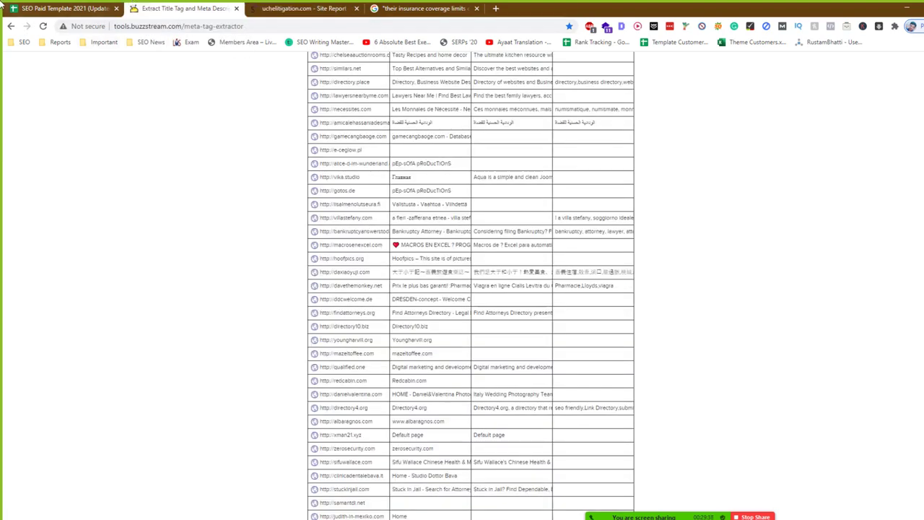
{"action": "left_click", "coordinate": [91, 10]}
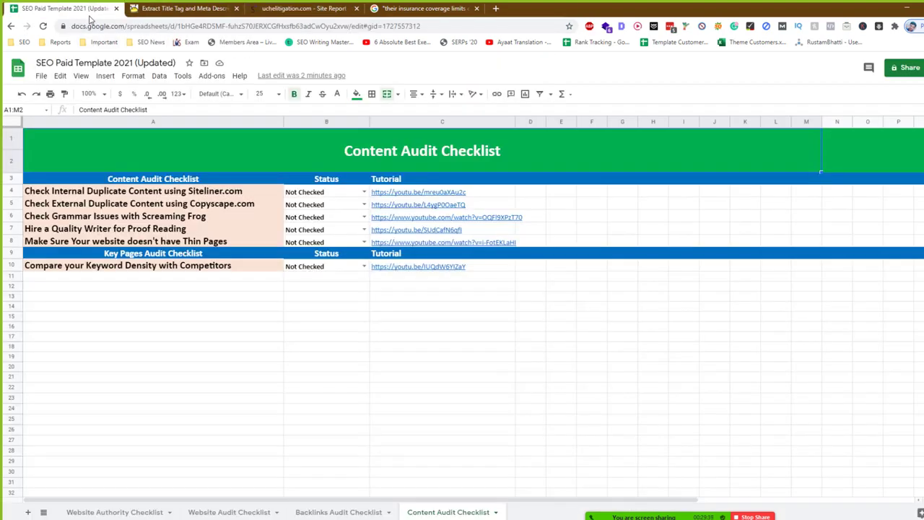
{"action": "left_click", "coordinate": [364, 193]}
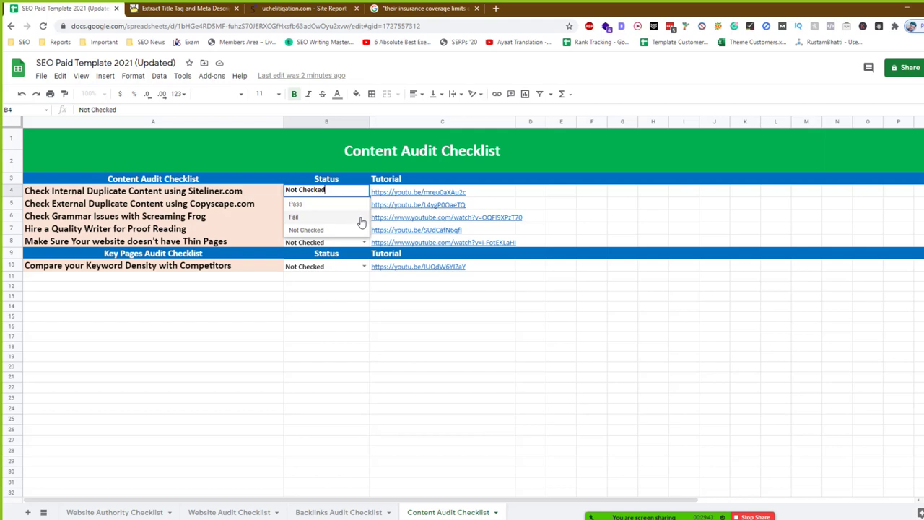
{"action": "left_click", "coordinate": [361, 218]}
Step: Clear the Tutorial links in C3:C10, retitle C3 'Notes' and enter '12% Duplicate Content' in C4
{"action": "left_click_drag", "start_coordinate": [451, 181], "coordinate": [442, 266]}
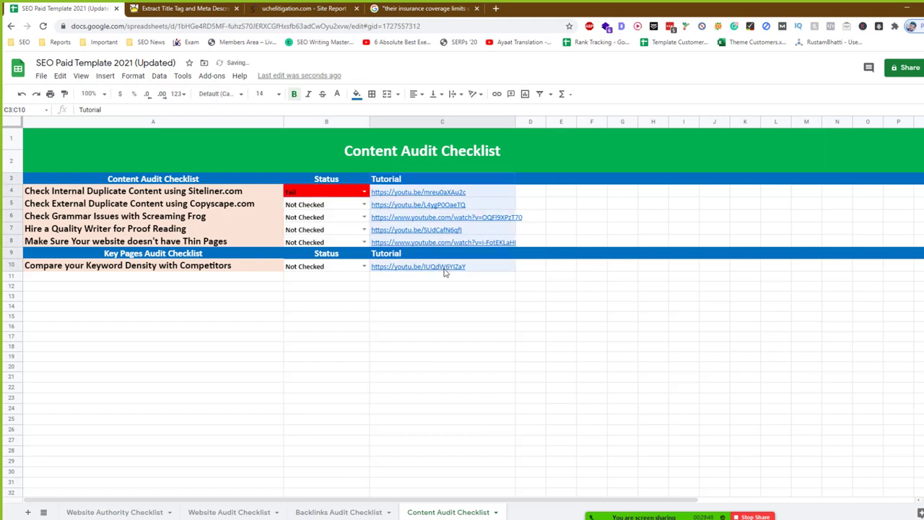
{"action": "key", "text": "Delete"}
{"action": "left_click", "coordinate": [428, 183]}
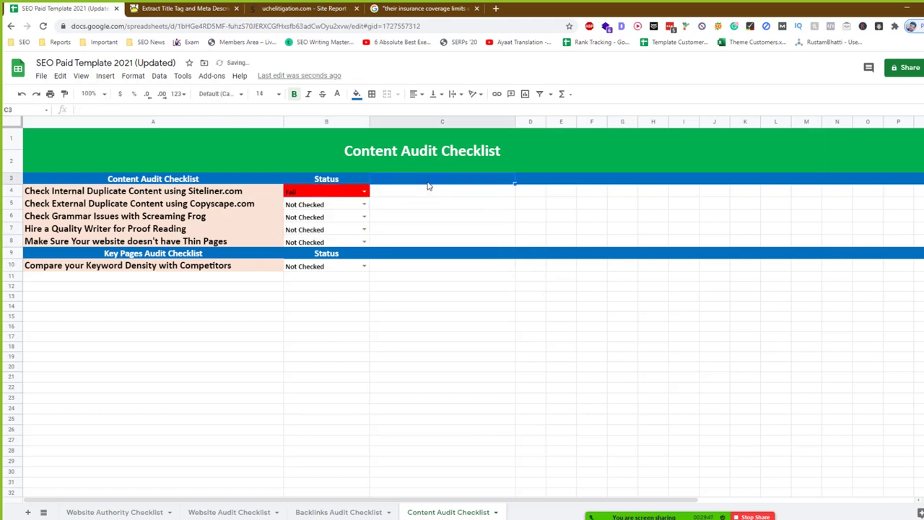
{"action": "type", "text": "Notes"}
{"action": "key", "text": "Return"}
{"action": "type", "text": "12"}
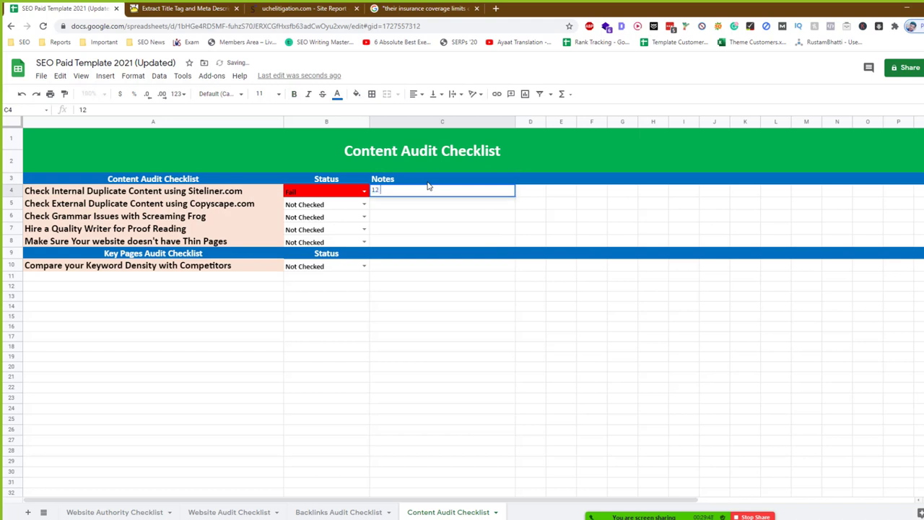
{"action": "type", "text": "% Dupl"}
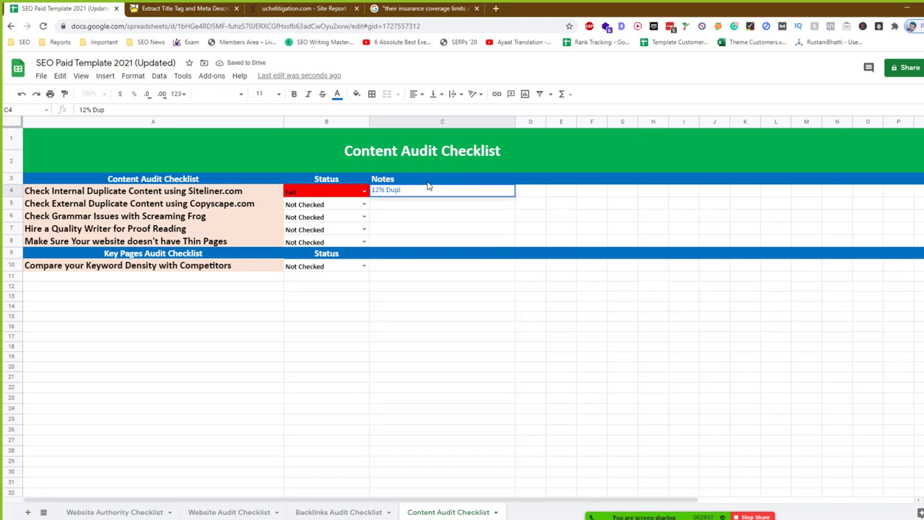
{"action": "type", "text": "icate Content found"}
{"action": "key", "text": "Return"}
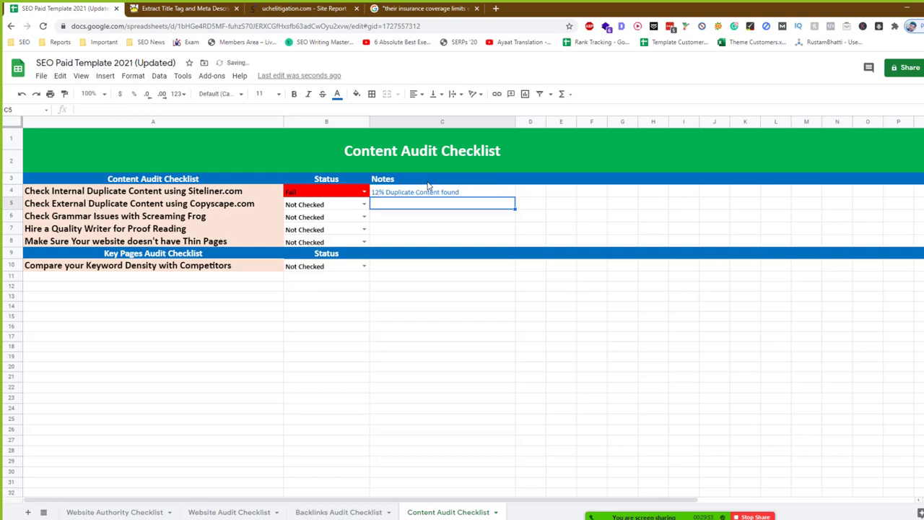
{"action": "key", "text": "ctrl+Tab"}
{"action": "key", "text": "ctrl+Tab"}
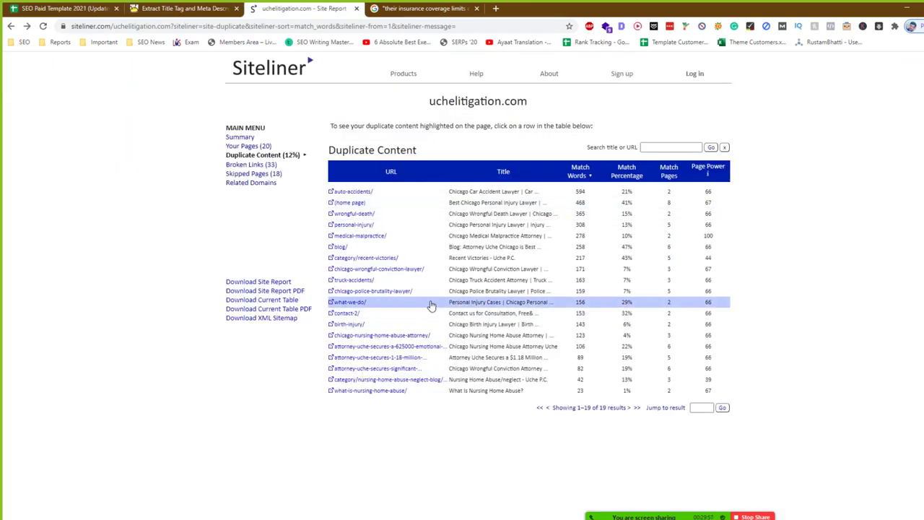
Step: Open copyscape.com in the Google search tab
{"action": "left_click", "coordinate": [377, 6]}
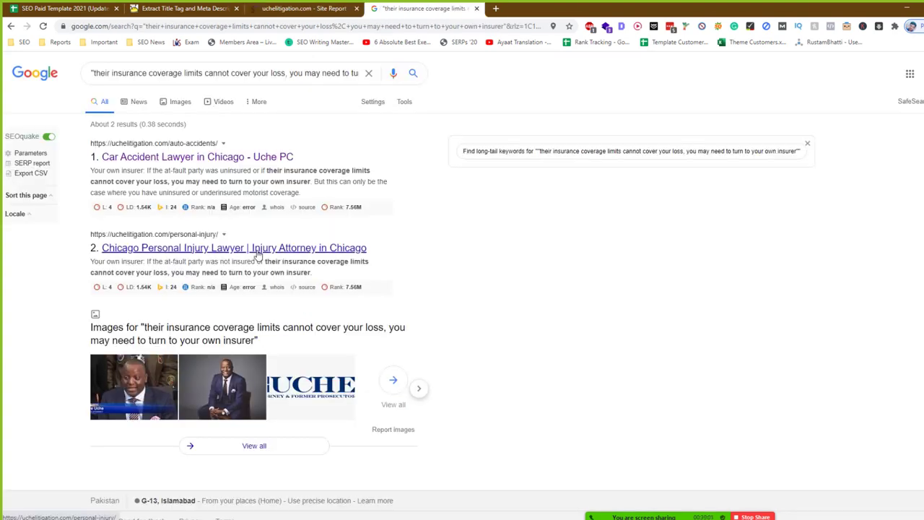
{"action": "key", "text": "ctrl+shift+Tab"}
{"action": "key", "text": "ctrl+shift+Tab"}
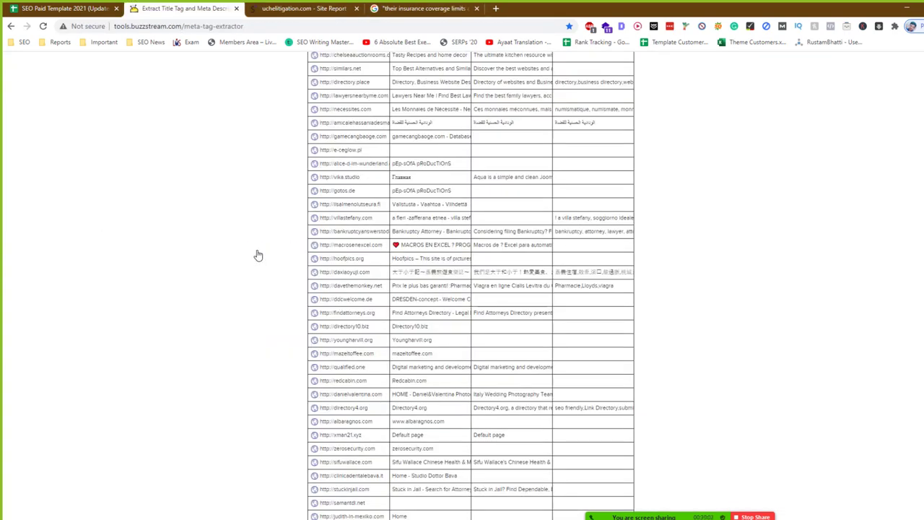
{"action": "key", "text": "ctrl+shift+Tab"}
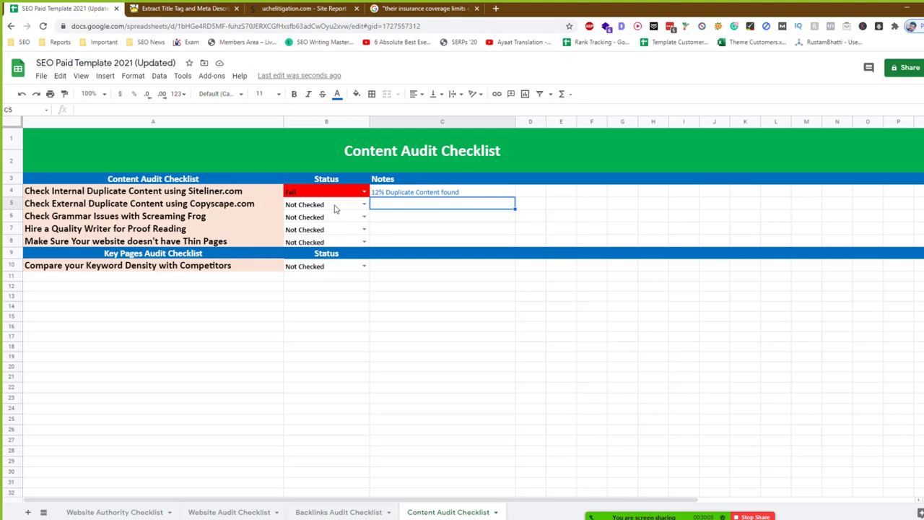
{"action": "left_click", "coordinate": [418, 8]}
{"action": "left_click", "coordinate": [416, 27]}
{"action": "type", "text": "c"}
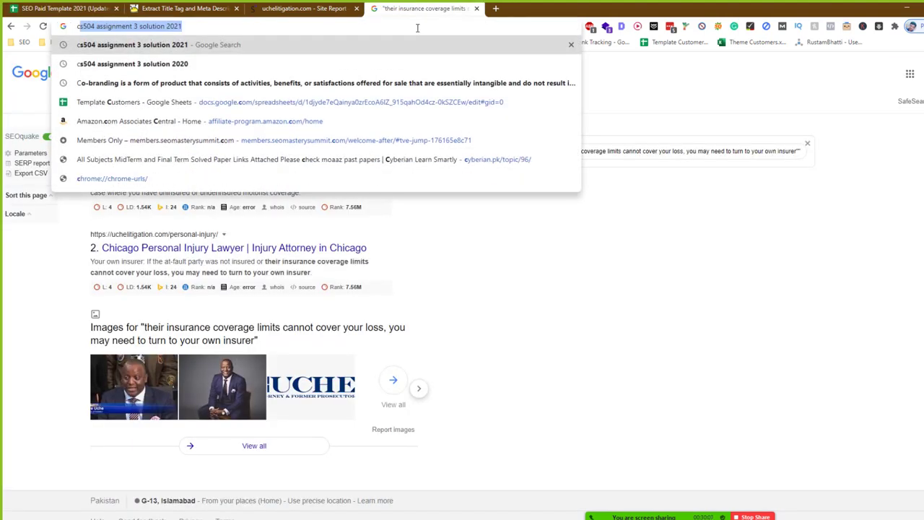
{"action": "type", "text": "opyscape.com"}
{"action": "key", "text": "Return"}
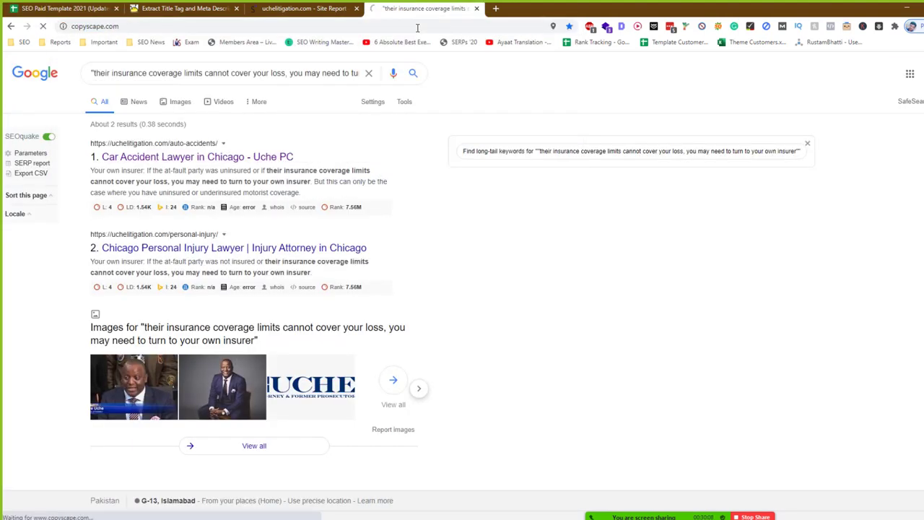
Step: Run a Copyscape check on the wrongful-death page URL, which finds no external matches
{"action": "left_click", "coordinate": [305, 7]}
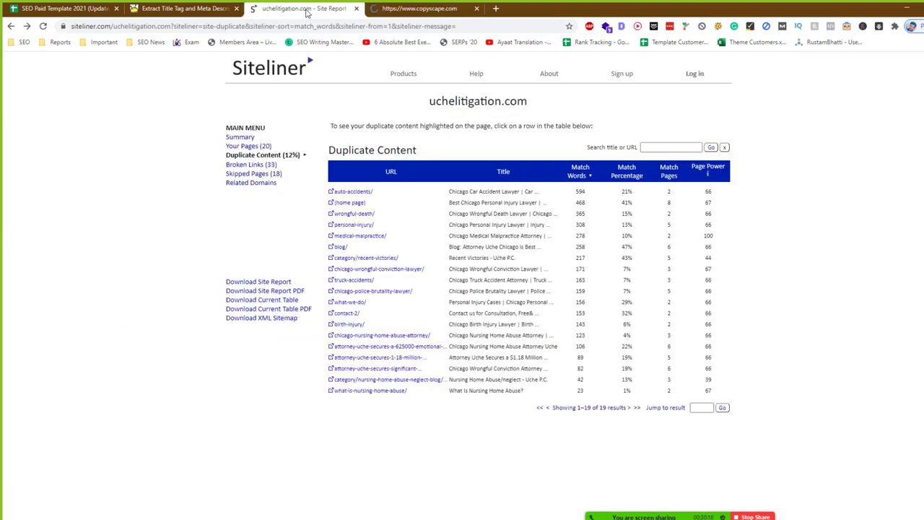
{"action": "left_click", "coordinate": [354, 215]}
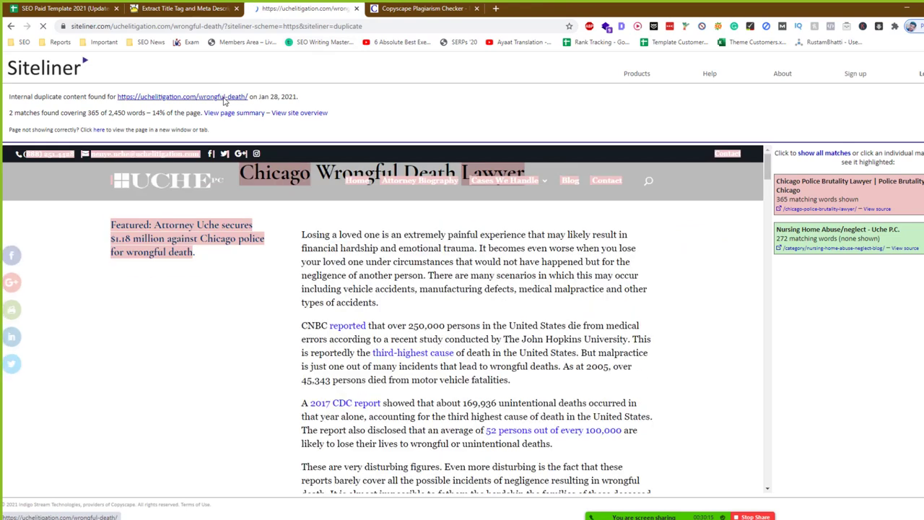
{"action": "left_click", "coordinate": [381, 8]}
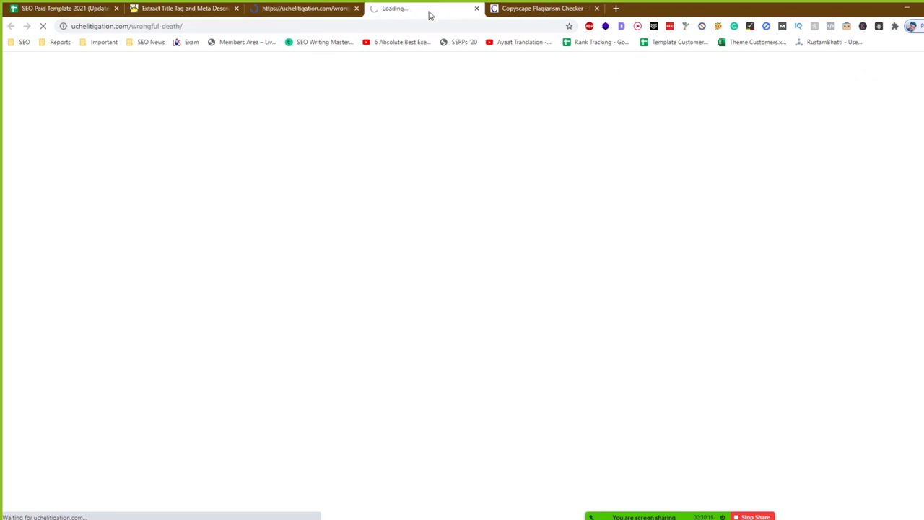
{"action": "left_click", "coordinate": [571, 8]}
{"action": "left_click", "coordinate": [411, 238]}
{"action": "type", "text": "https://uchelitigation.com/wrongful-death/"}
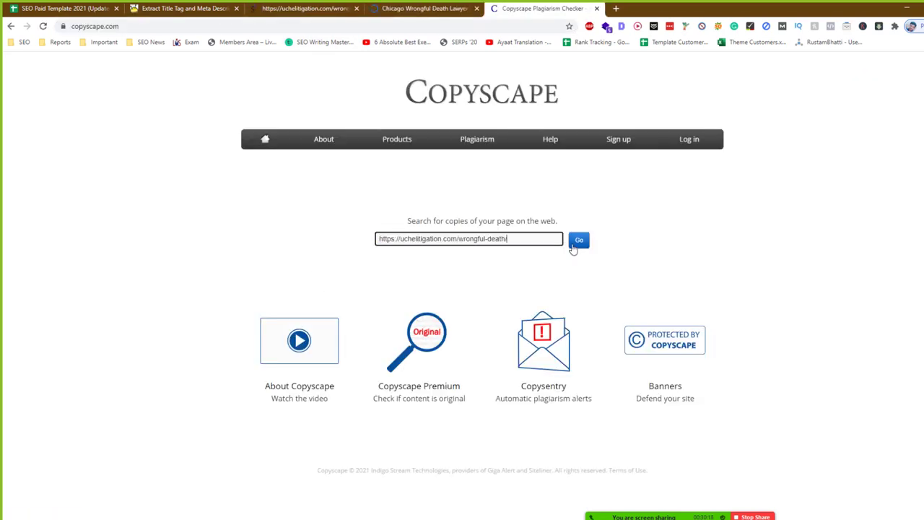
{"action": "left_click", "coordinate": [581, 242]}
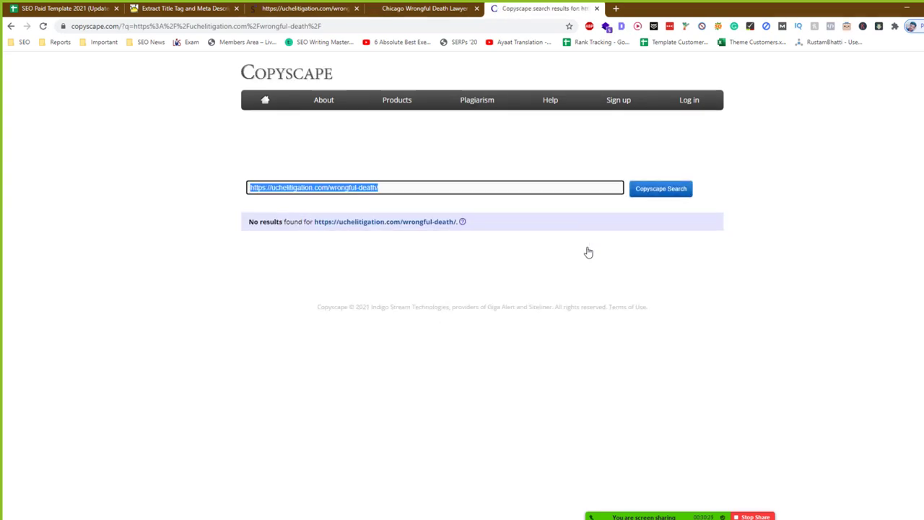
Step: Run a Copyscape check on the Chicago Truck Accident Attorney page, finding 3 external matches
{"action": "left_click", "coordinate": [357, 4]}
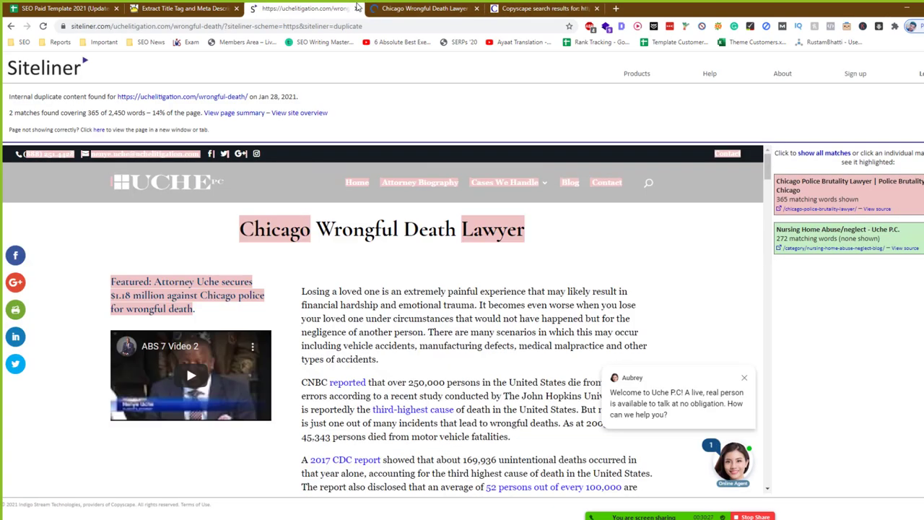
{"action": "left_click", "coordinate": [466, 12]}
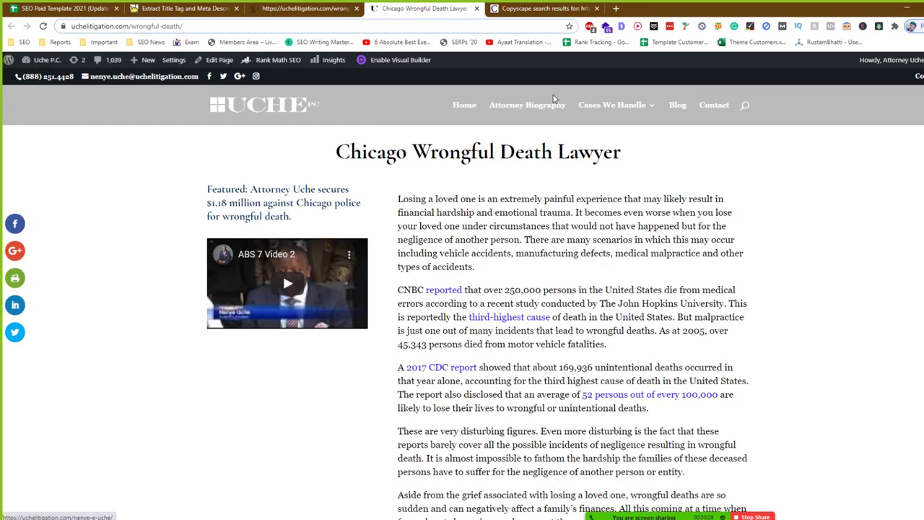
{"action": "mouse_move", "coordinate": [615, 115]}
{"action": "left_click", "coordinate": [647, 190]}
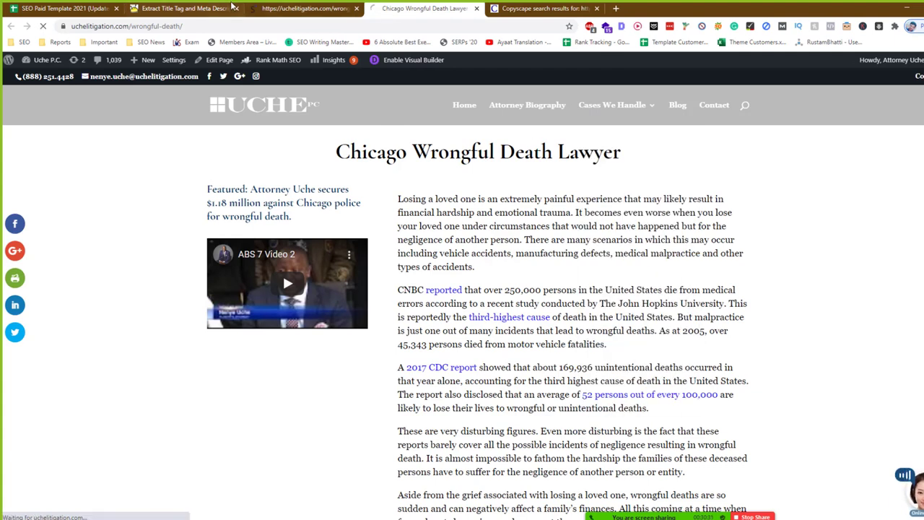
{"action": "key", "text": "ctrl+c"}
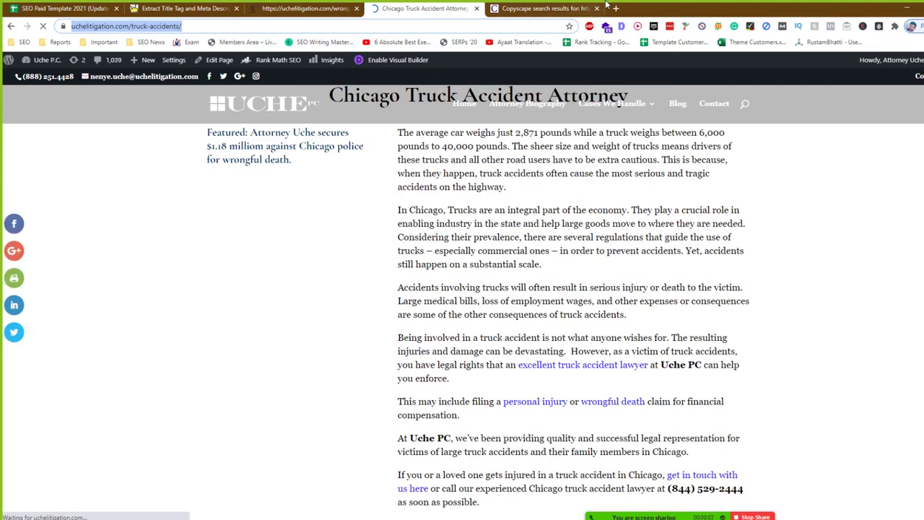
{"action": "left_click", "coordinate": [540, 8]}
{"action": "key", "text": "ctrl+v"}
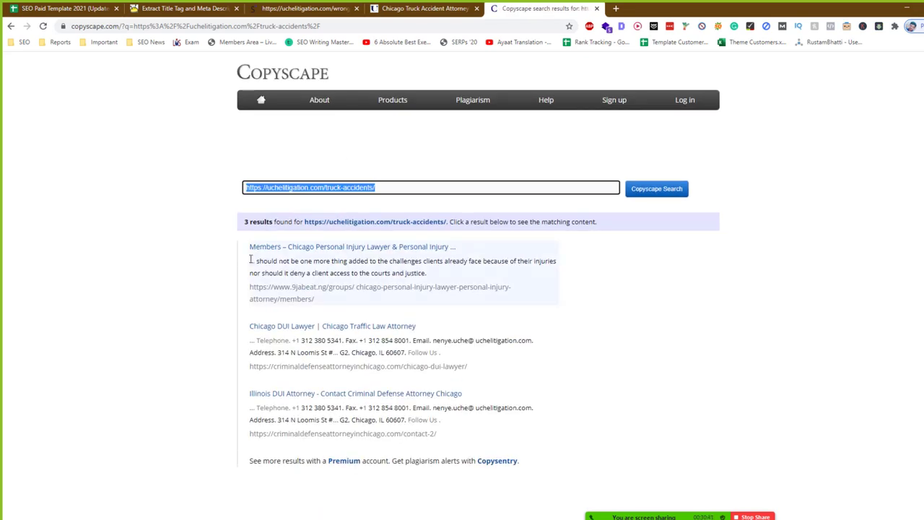
Step: Search Google in a new tab for the first match's copied snippet text
{"action": "left_click_drag", "start_coordinate": [257, 258], "coordinate": [438, 282]}
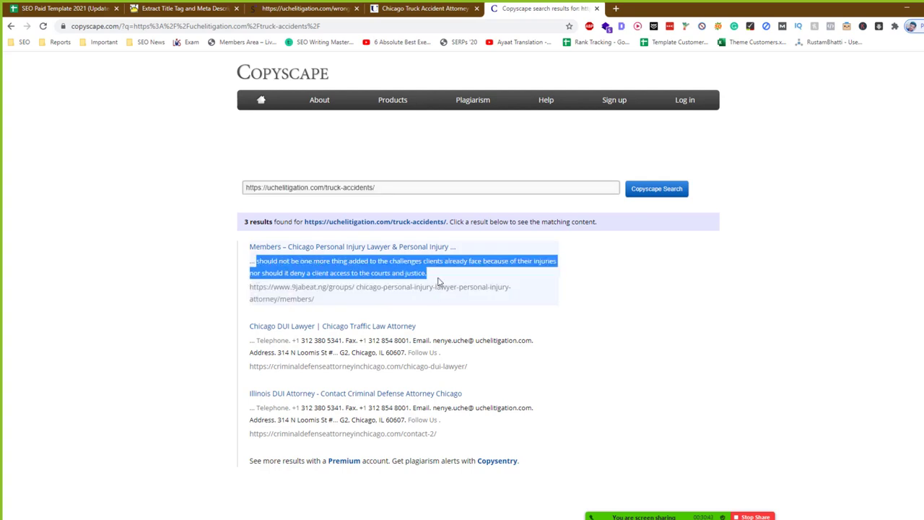
{"action": "key", "text": "ctrl+c"}
{"action": "key", "text": "ctrl+t"}
{"action": "key", "text": "ctrl+v"}
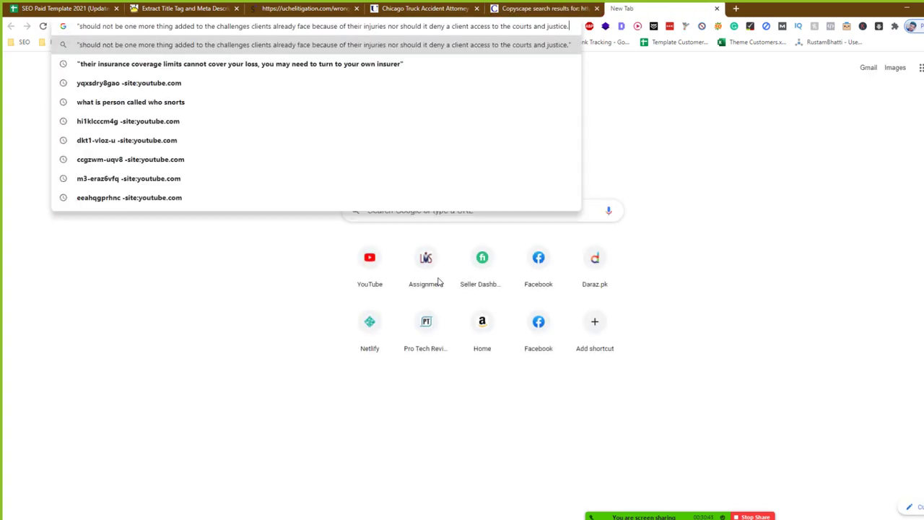
{"action": "key", "text": "Return"}
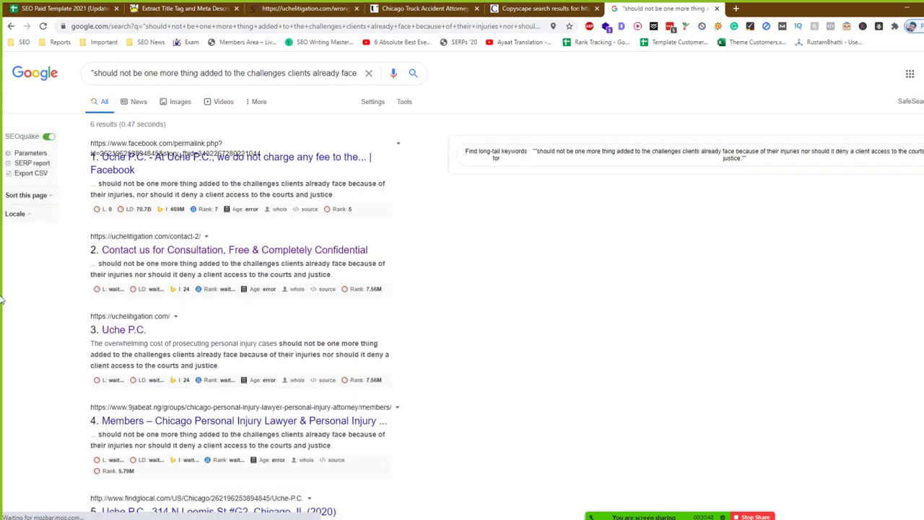
Step: Open result 4, the 9jabeat.ng group page, in its own tab and always allow its images
{"action": "scroll", "coordinate": [2, 300], "scroll_direction": "down", "scroll_amount": 1}
{"action": "scroll", "coordinate": [1, 300], "scroll_direction": "down", "scroll_amount": 1}
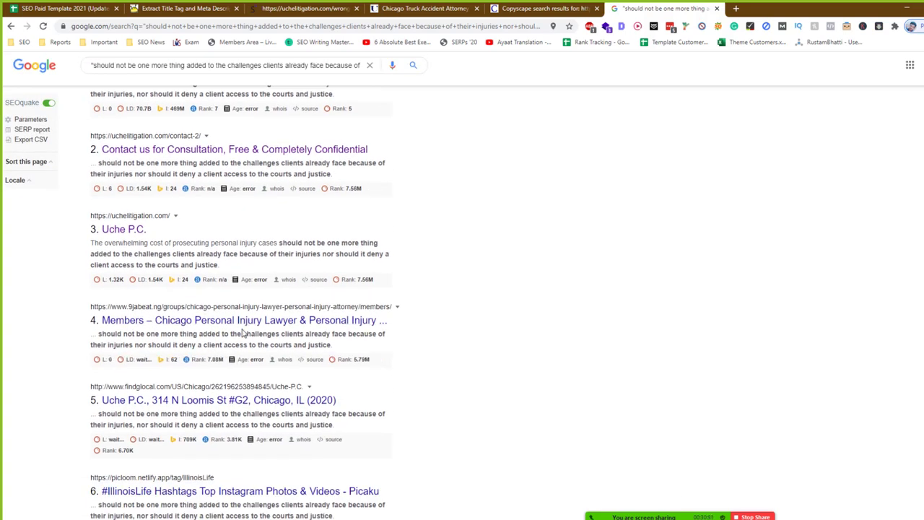
{"action": "middle_click", "coordinate": [238, 325]}
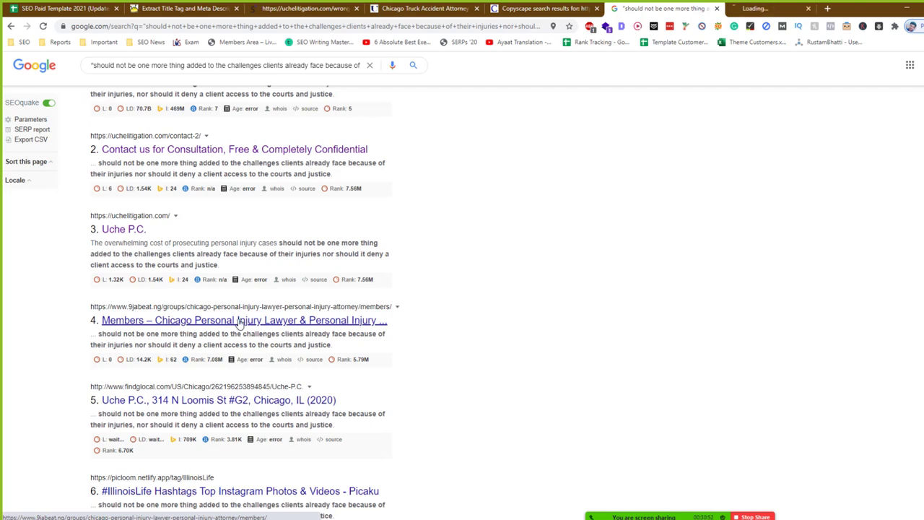
{"action": "left_click", "coordinate": [784, 5]}
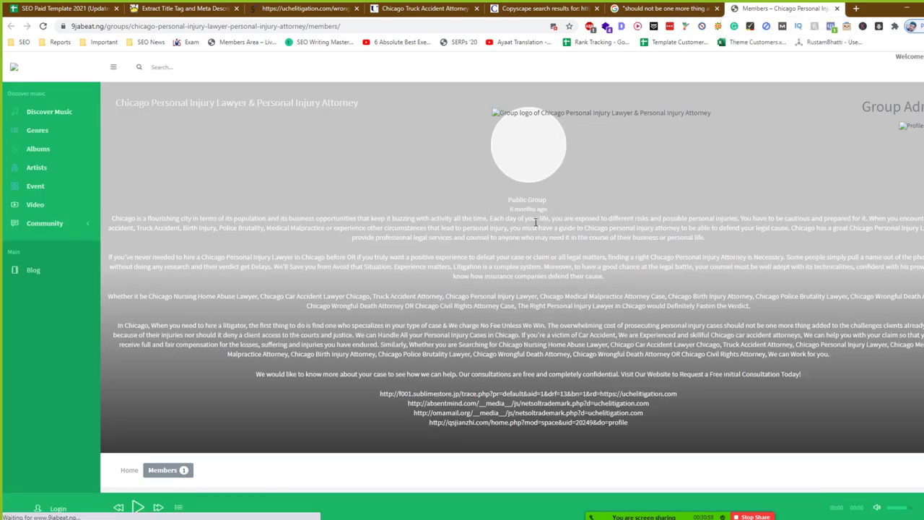
{"action": "scroll", "coordinate": [535, 217], "scroll_direction": "down", "scroll_amount": 1}
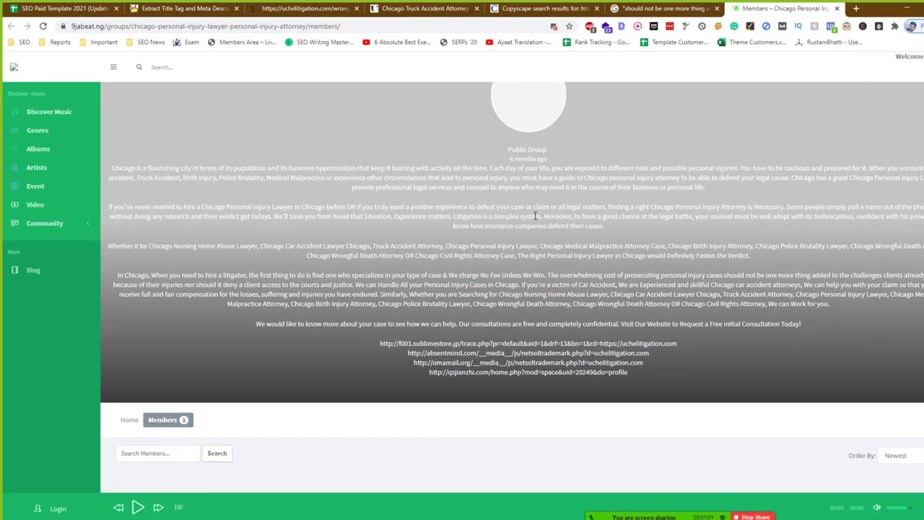
{"action": "left_click", "coordinate": [553, 26]}
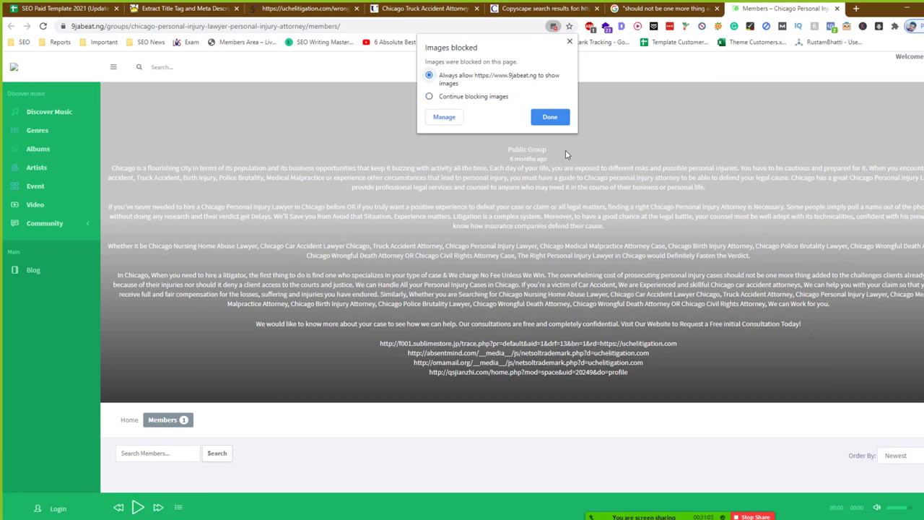
{"action": "left_click", "coordinate": [551, 117]}
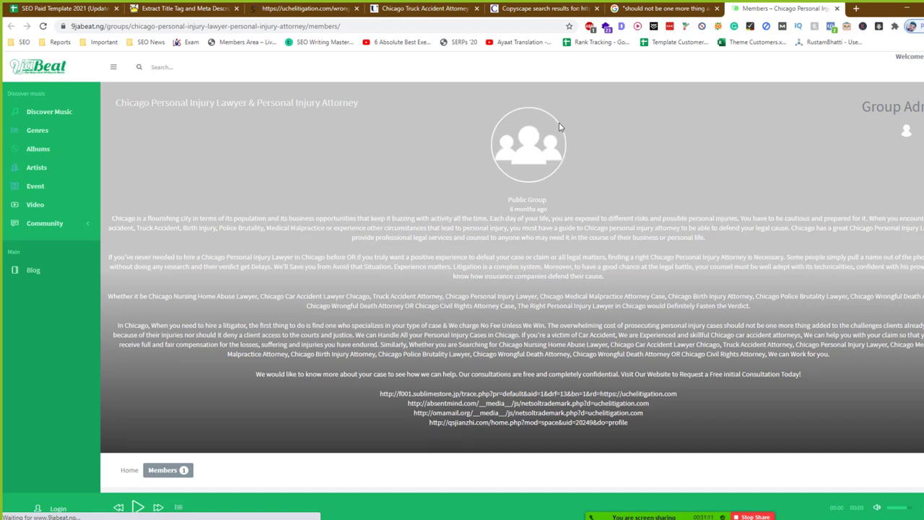
{"action": "mouse_move", "coordinate": [558, 129]}
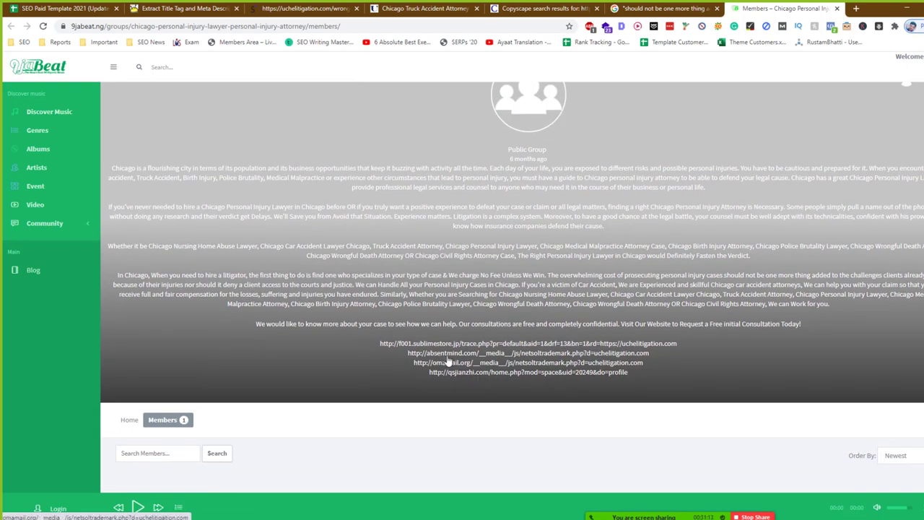
Step: Open result 5, the findglocal Uche P.C. listing, and search it for the copied sentence
{"action": "left_click", "coordinate": [632, 5]}
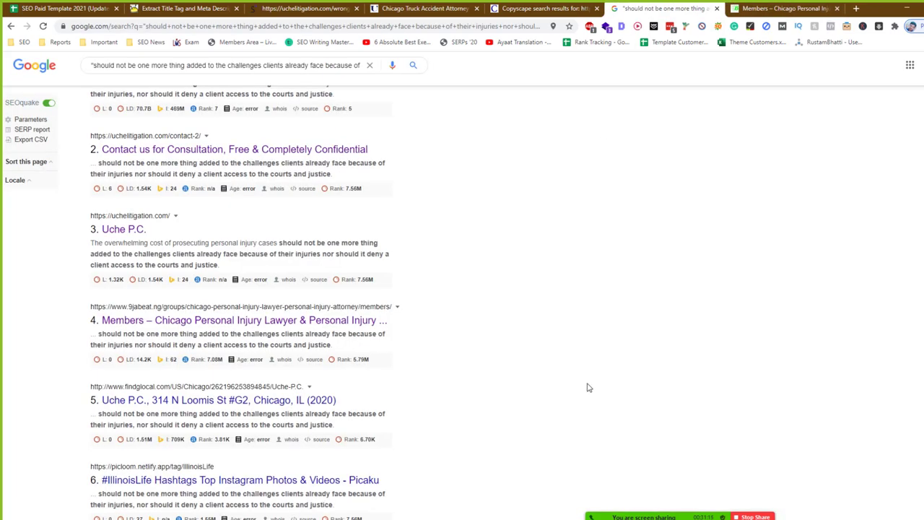
{"action": "scroll", "coordinate": [583, 401], "scroll_direction": "down", "scroll_amount": 3}
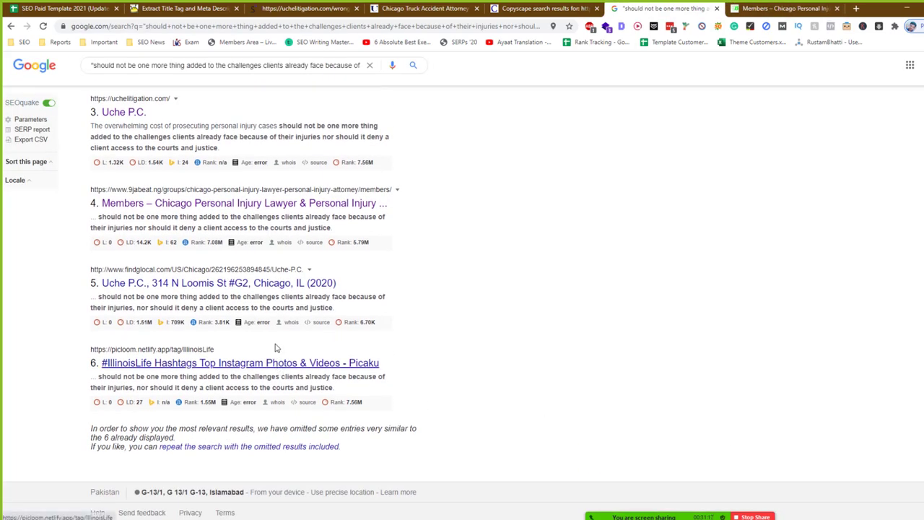
{"action": "middle_click", "coordinate": [278, 286]}
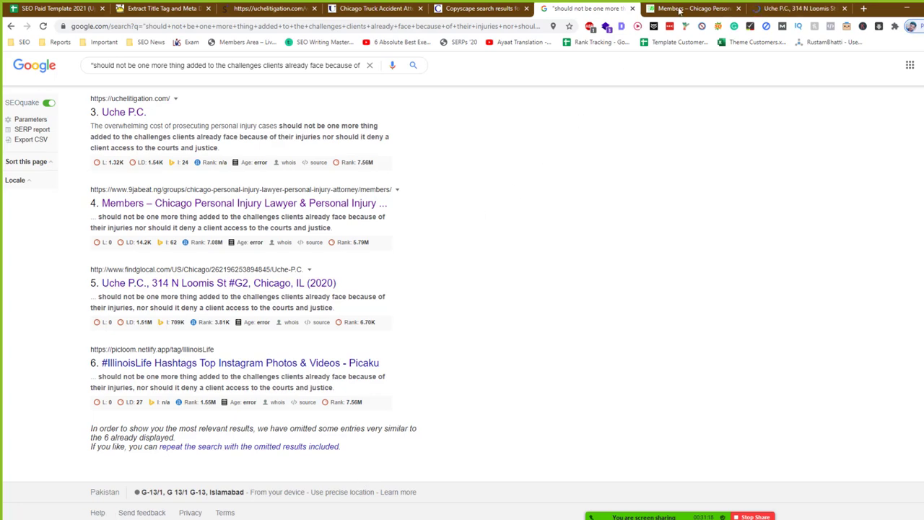
{"action": "left_click", "coordinate": [709, 8]}
{"action": "scroll", "coordinate": [340, 377], "scroll_direction": "down", "scroll_amount": 3}
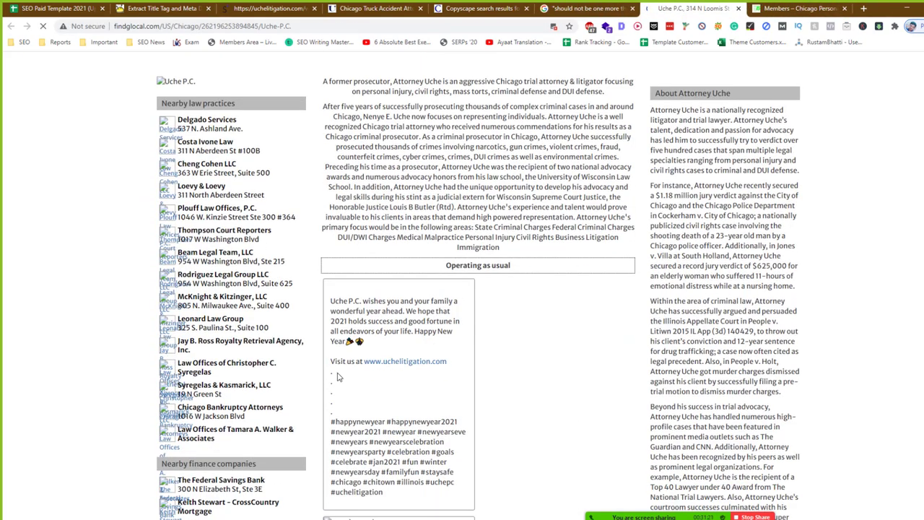
{"action": "key", "text": "ctrl+f"}
{"action": "type", "text": "ss to the courts and justice."}
Step: Search the findglocal listing again using only the sentence's opening words, 'should not be'
{"action": "left_click", "coordinate": [585, 8]}
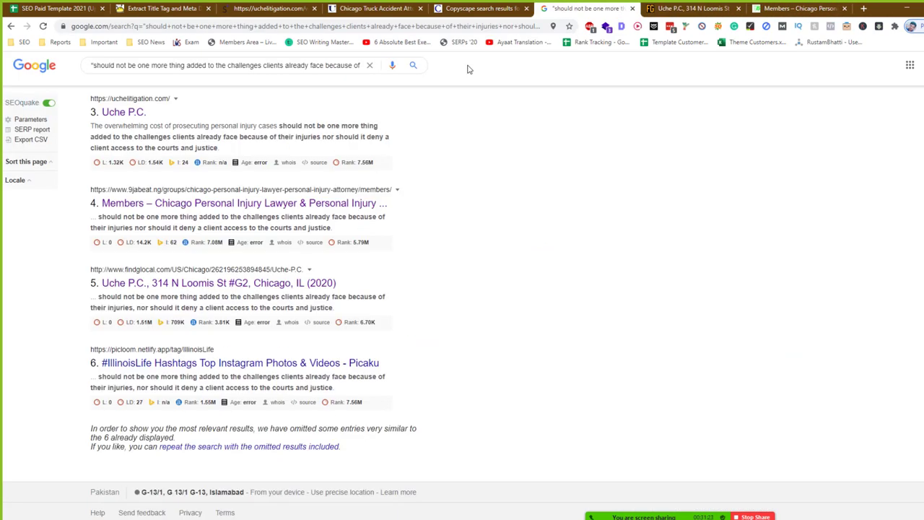
{"action": "left_click_drag", "start_coordinate": [316, 65], "coordinate": [50, 65]}
{"action": "key", "text": "ctrl+c"}
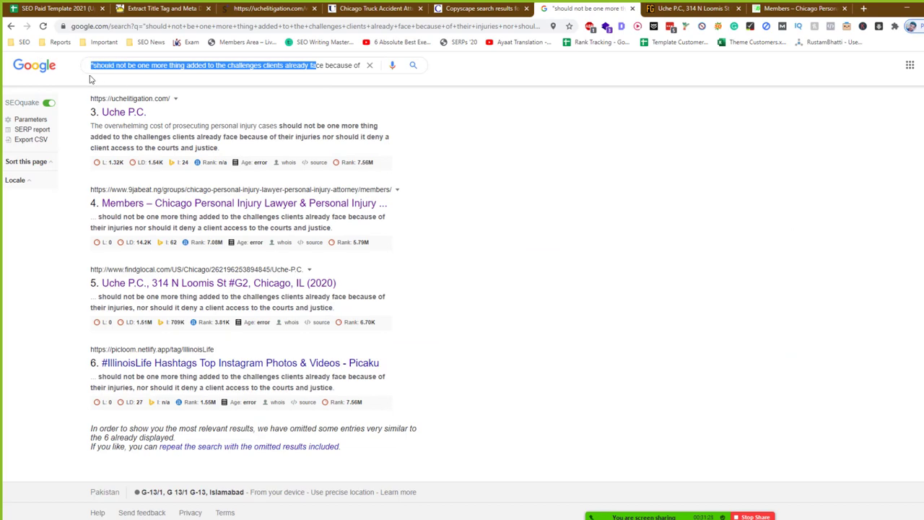
{"action": "left_click", "coordinate": [809, 8]}
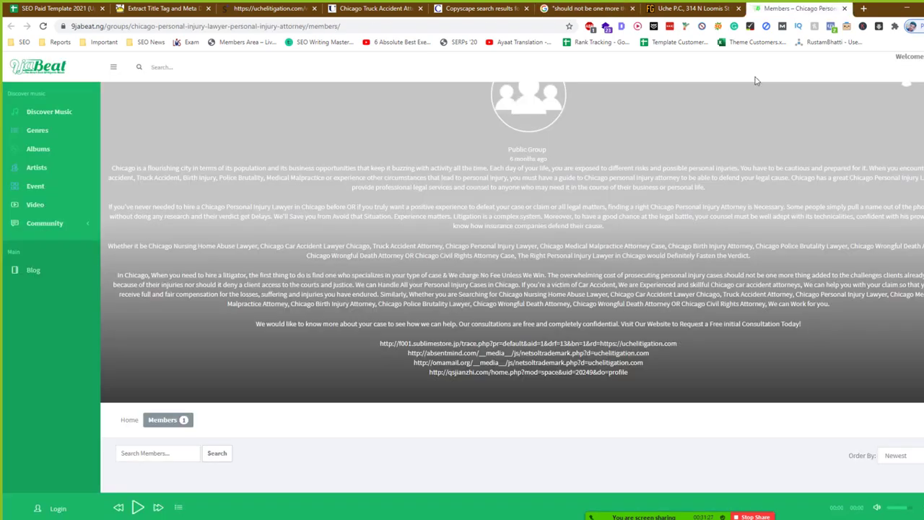
{"action": "left_click", "coordinate": [715, 9]}
{"action": "key", "text": "ctrl+f"}
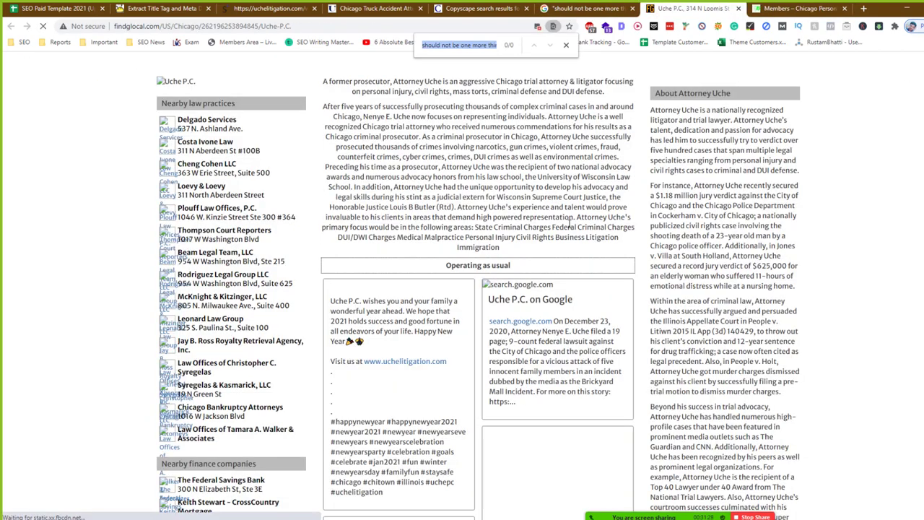
{"action": "key", "text": "ctrl+v"}
{"action": "key", "text": "End"}
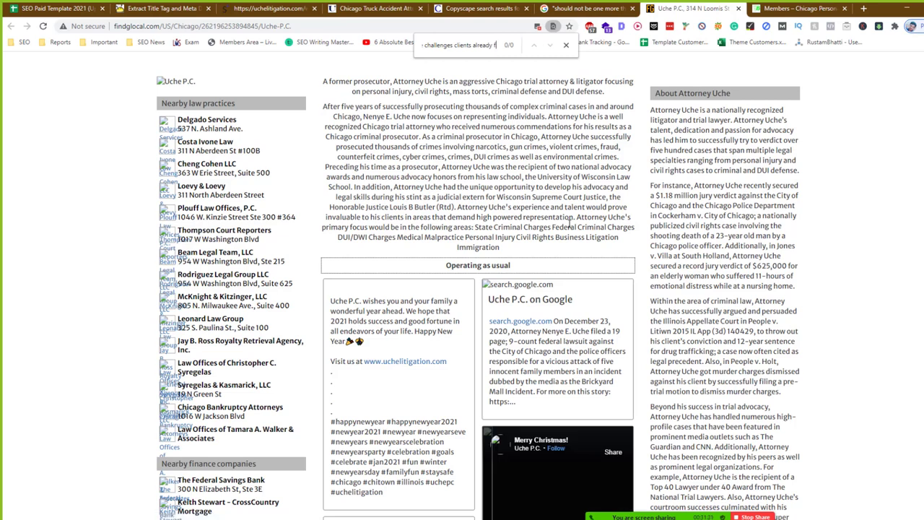
{"action": "key", "text": "BackSpace"}
{"action": "key", "text": "BackSpace"}
{"action": "key", "text": "BackSpace"}
{"action": "key", "text": "BackSpace"}
{"action": "key", "text": "BackSpace"}
{"action": "key", "text": "BackSpace"}
{"action": "key", "text": "BackSpace"}
{"action": "key", "text": "BackSpace"}
{"action": "key", "text": "BackSpace"}
{"action": "key", "text": "BackSpace"}
{"action": "key", "text": "BackSpace"}
{"action": "key", "text": "BackSpace"}
{"action": "key", "text": "BackSpace"}
{"action": "key", "text": "BackSpace"}
Step: Scroll the listing, finding no match, and return to the Content Audit Checklist spreadsheet
{"action": "scroll", "coordinate": [576, 247], "scroll_direction": "down", "scroll_amount": 20}
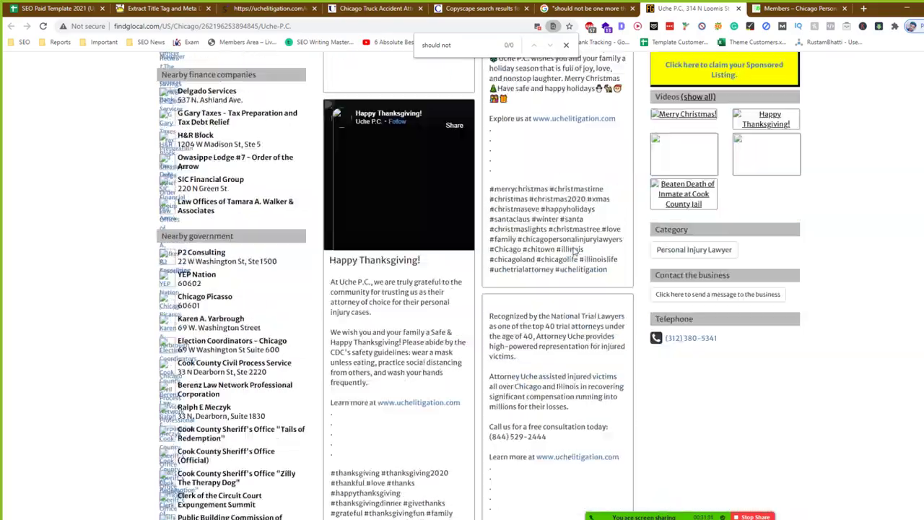
{"action": "scroll", "coordinate": [675, 255], "scroll_direction": "down", "scroll_amount": 10}
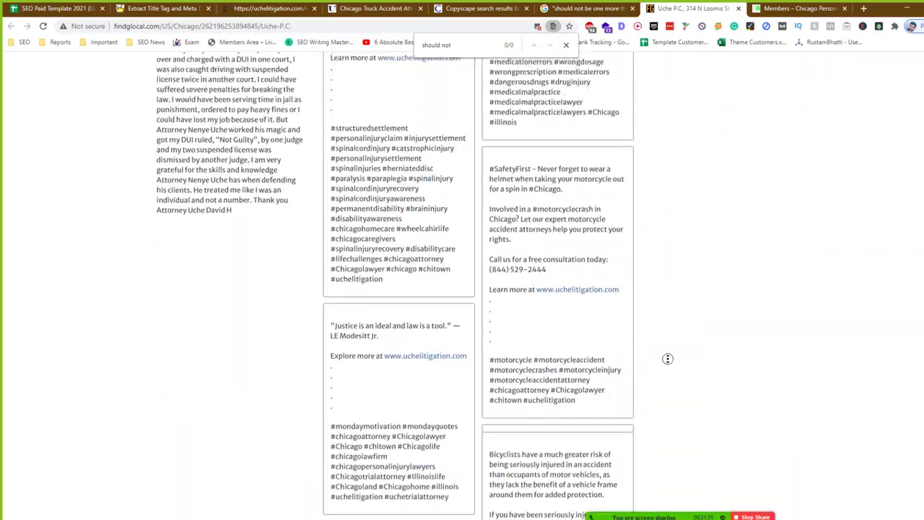
{"action": "scroll", "coordinate": [697, 123], "scroll_direction": "down", "scroll_amount": 5}
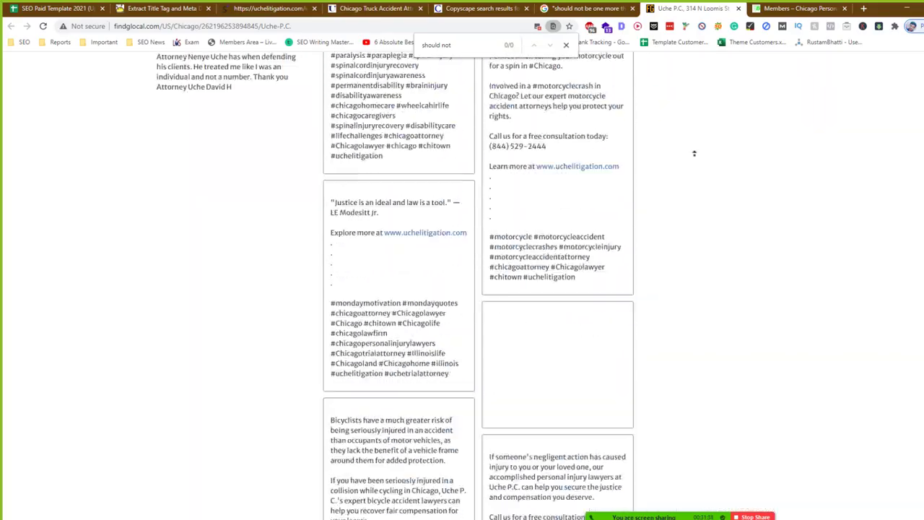
{"action": "left_click", "coordinate": [132, 6]}
{"action": "left_click", "coordinate": [66, 6]}
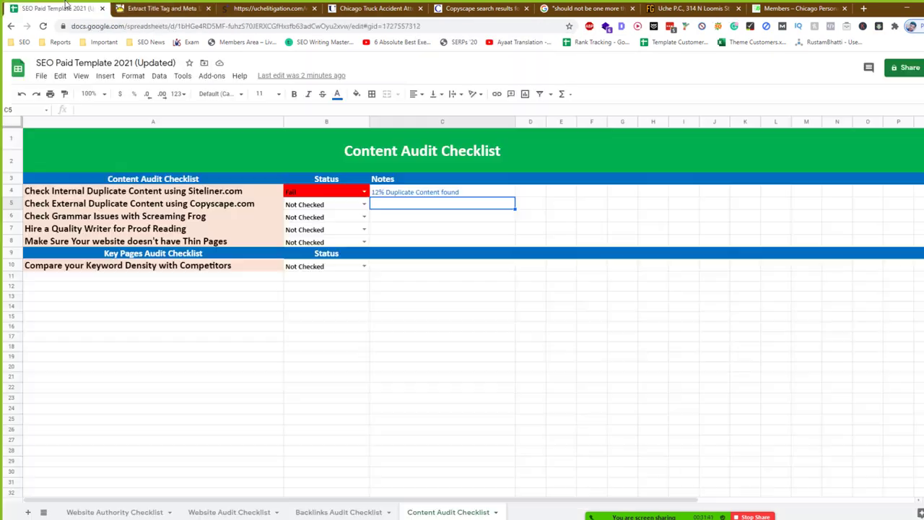
Step: Set the external duplicate content status in B5 to Fail with the note 'Few Lines Scraped'
{"action": "left_click", "coordinate": [363, 204]}
{"action": "left_click", "coordinate": [353, 229]}
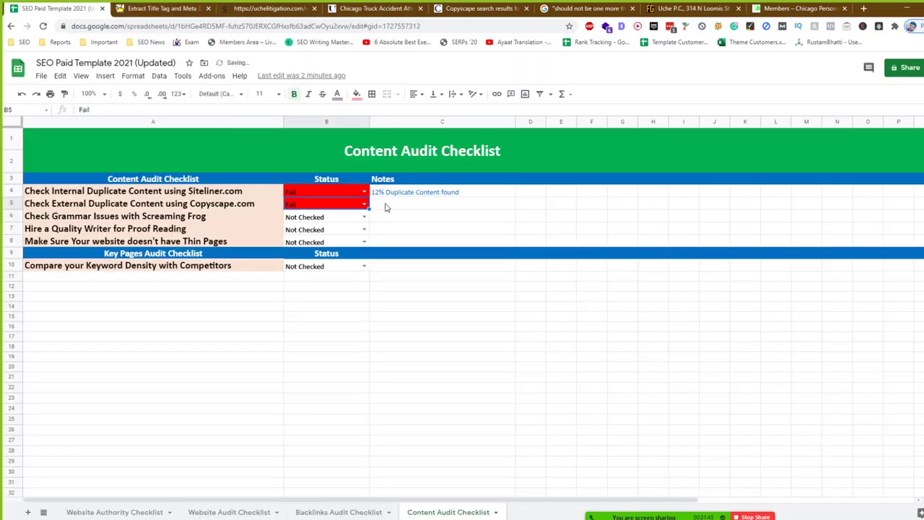
{"action": "left_click", "coordinate": [387, 208]}
{"action": "type", "text": "Few Li"}
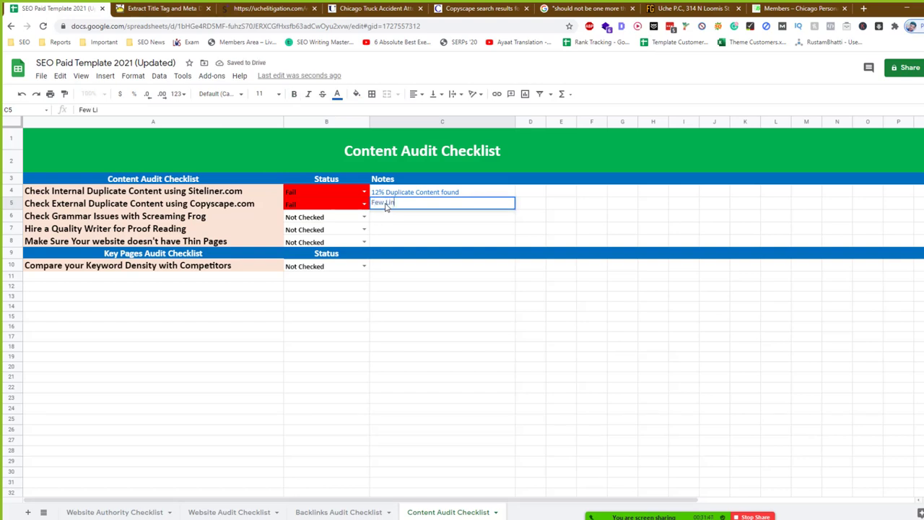
{"action": "type", "text": "nes Scraped"}
{"action": "key", "text": "Return"}
Step: Paste the Copyscape results page link into D5
{"action": "left_click", "coordinate": [480, 8]}
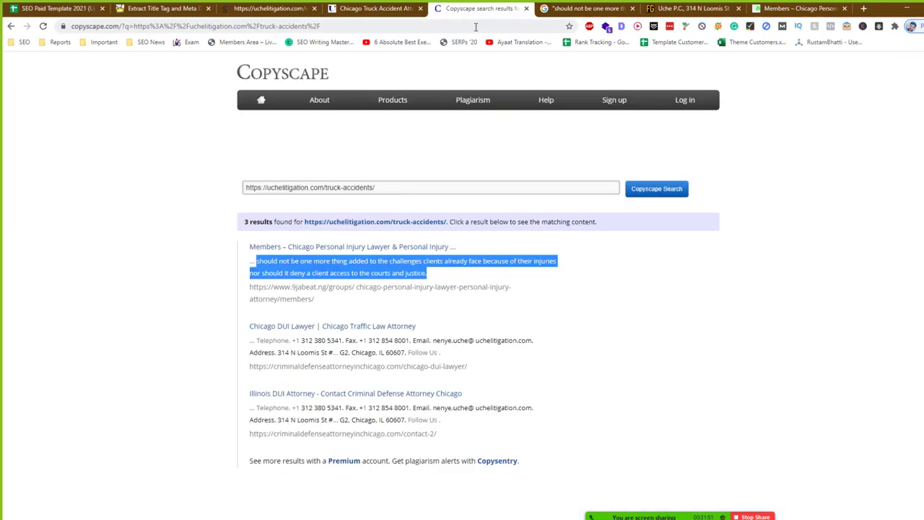
{"action": "left_click", "coordinate": [474, 26]}
{"action": "key", "text": "ctrl+1"}
{"action": "left_click", "coordinate": [533, 205]}
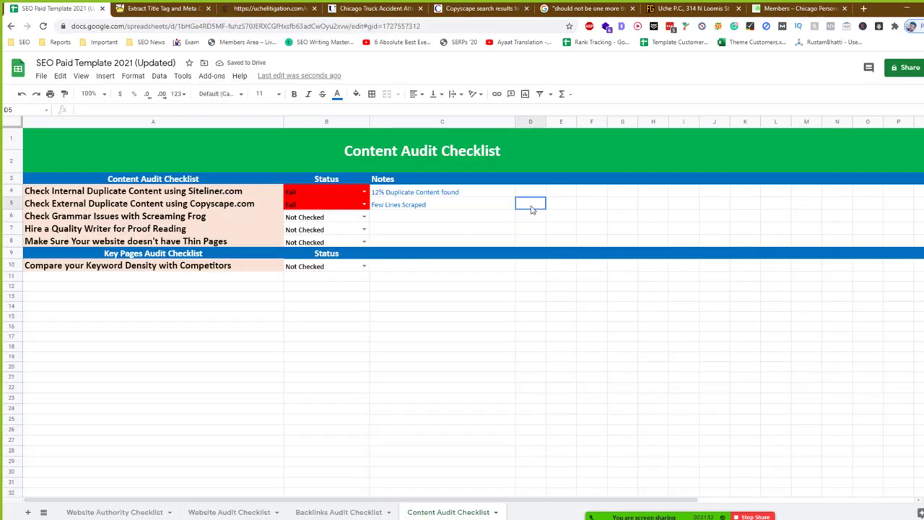
{"action": "key", "text": "ctrl+v"}
Step: Paste the Siteliner Duplicate Content report link into D4
{"action": "left_click", "coordinate": [526, 189]}
{"action": "key", "text": "ctrl+2"}
{"action": "key", "text": "ctrl+3"}
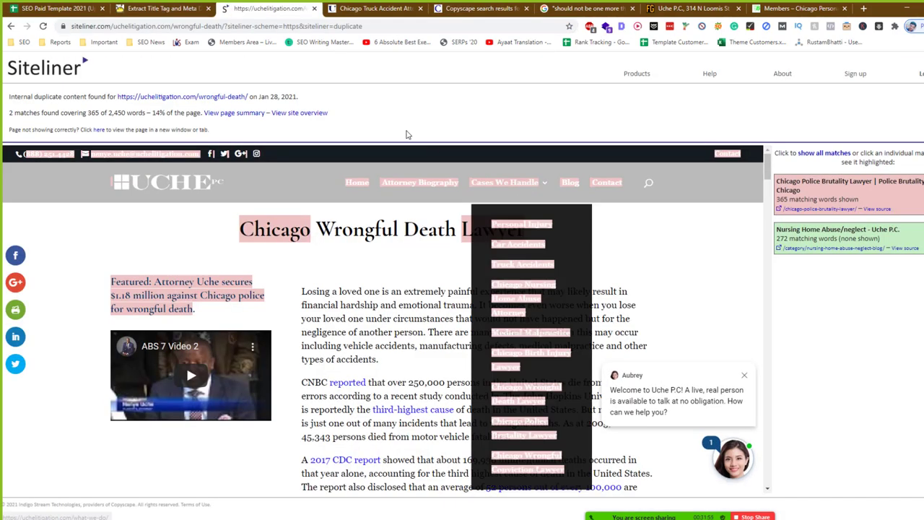
{"action": "key", "text": "ctrl+l"}
{"action": "left_click", "coordinate": [10, 26]}
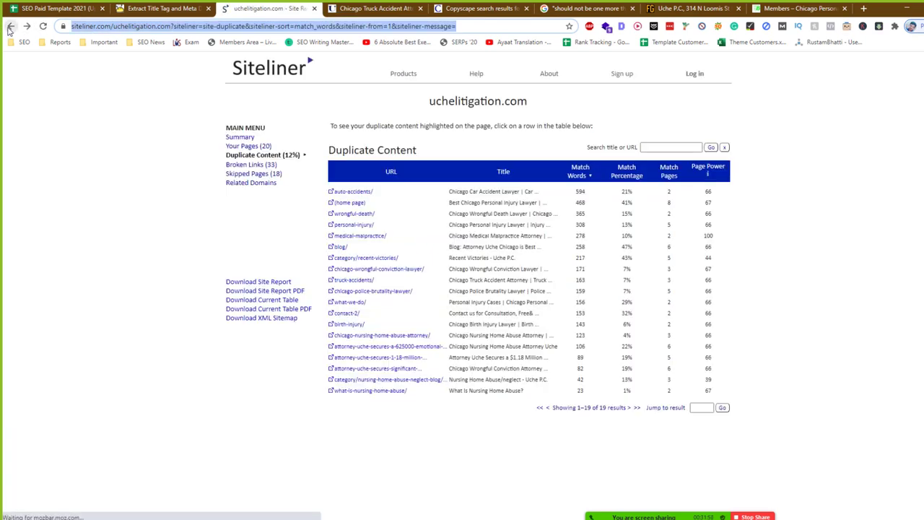
{"action": "key", "text": "ctrl+c"}
{"action": "key", "text": "ctrl+1"}
{"action": "key", "text": "ctrl+v"}
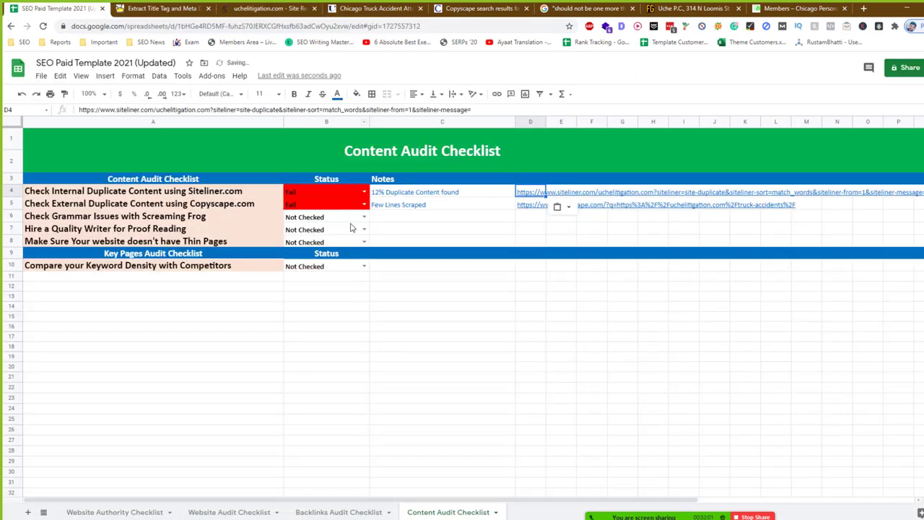
{"action": "left_click", "coordinate": [381, 220]}
{"action": "left_click", "coordinate": [339, 220]}
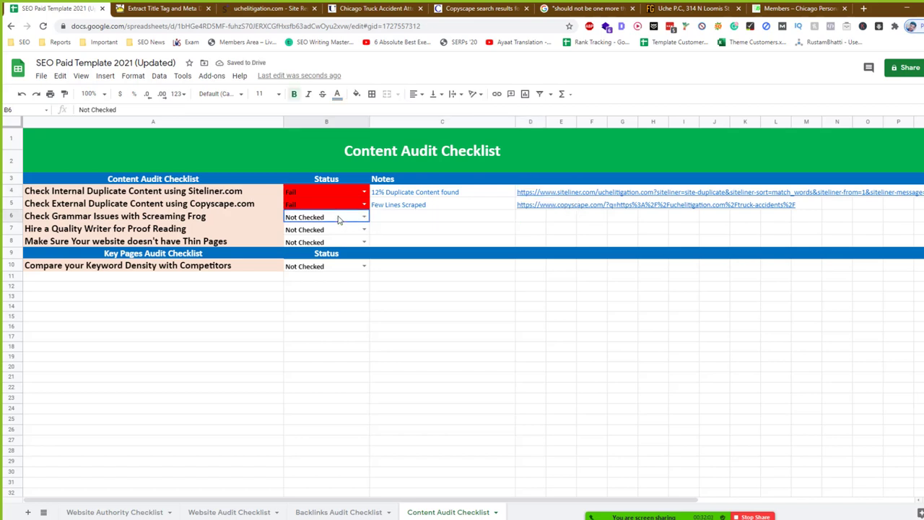
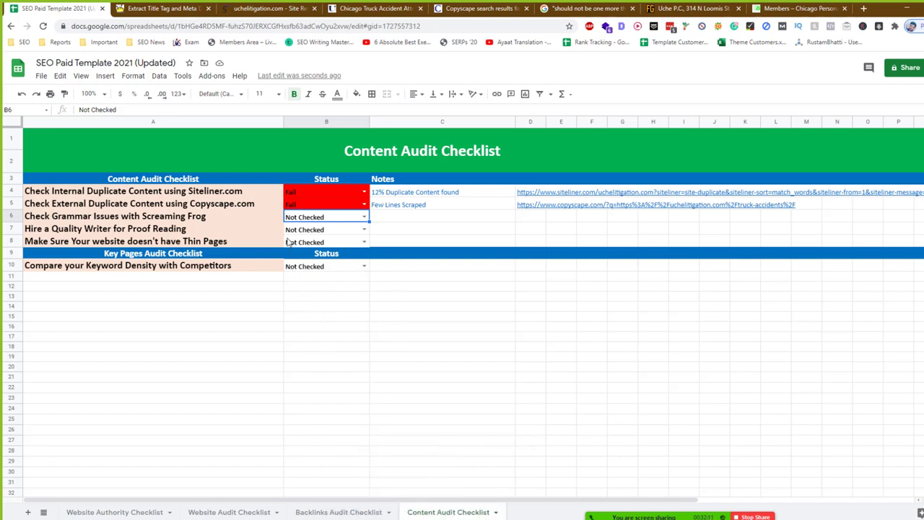
Step: Delete the Screaming Frog grammar row, then rows 6–9, from the Content Audit Checklist
{"action": "right_click", "coordinate": [12, 217]}
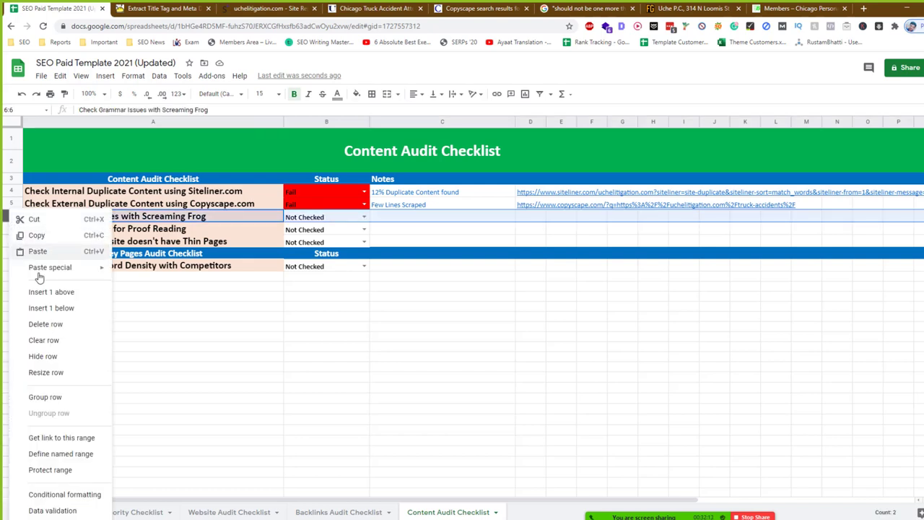
{"action": "left_click", "coordinate": [62, 325]}
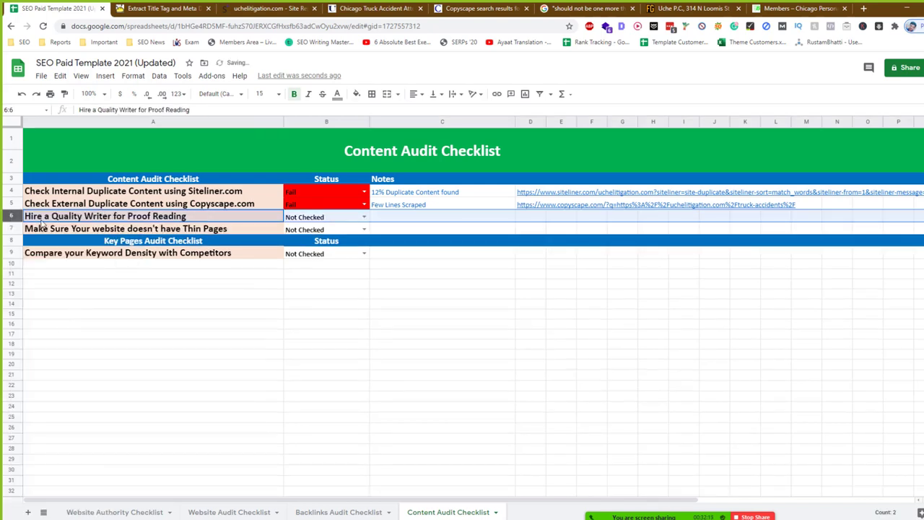
{"action": "left_click_drag", "start_coordinate": [342, 258], "coordinate": [21, 212]}
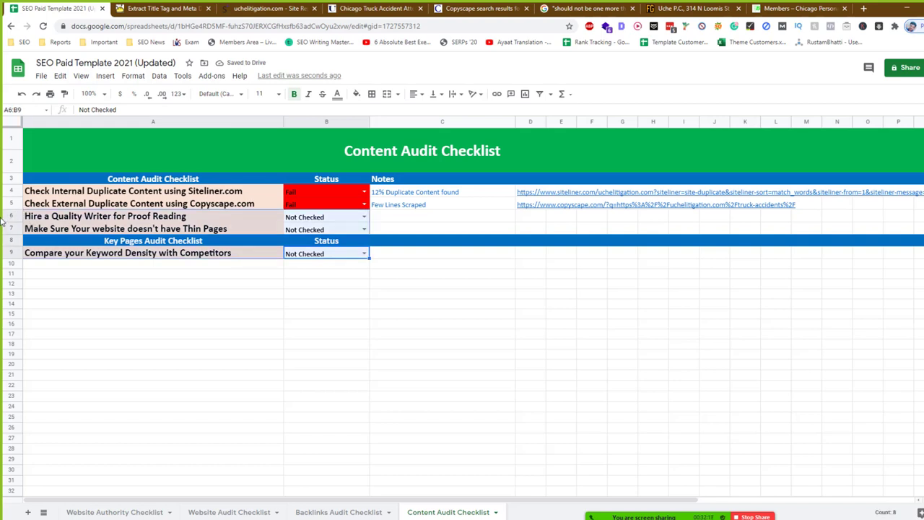
{"action": "right_click", "coordinate": [5, 218]}
{"action": "left_click_drag", "start_coordinate": [353, 265], "coordinate": [9, 229]}
{"action": "right_click", "coordinate": [8, 229]}
{"action": "left_click", "coordinate": [344, 258]}
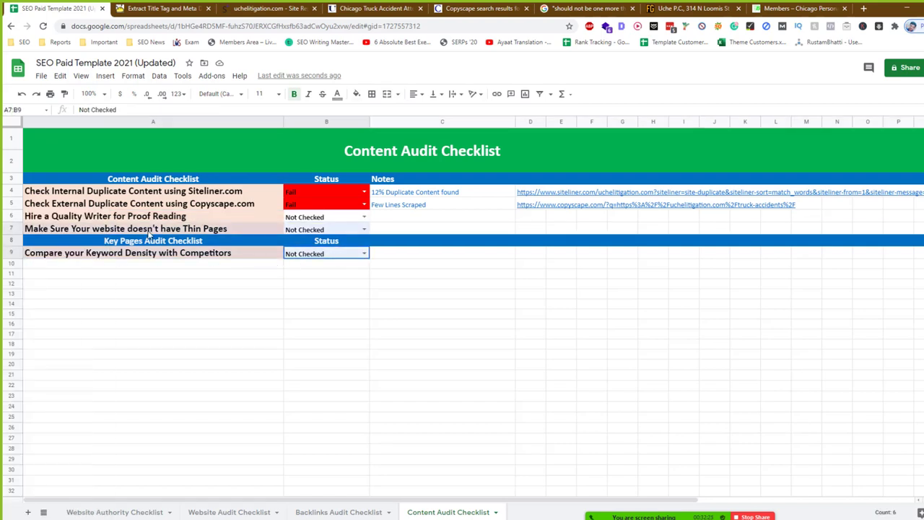
{"action": "left_click", "coordinate": [54, 217], "text": "shift"}
{"action": "right_click", "coordinate": [49, 219]}
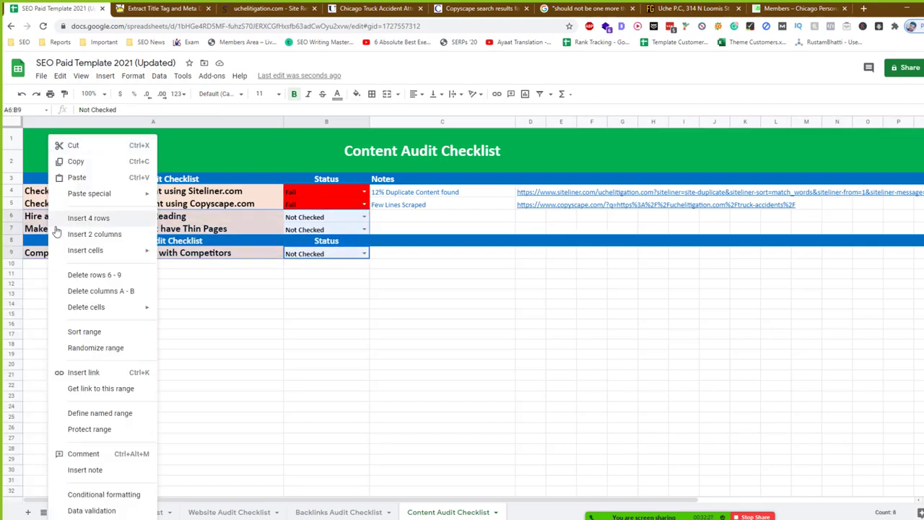
{"action": "left_click", "coordinate": [94, 275]}
{"action": "left_click", "coordinate": [226, 306]}
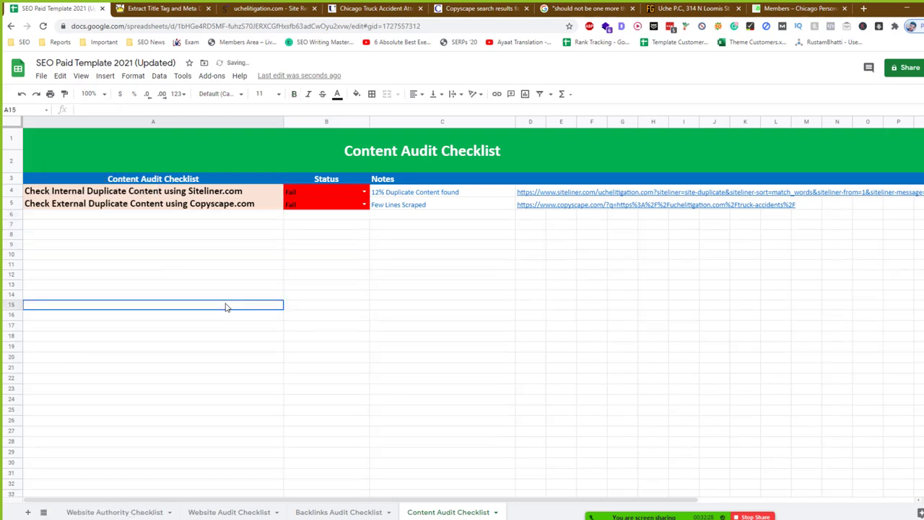
Step: Look through the Website Audit and Website Authority sheets, ending on Backlinks Audit Checklist
{"action": "left_click", "coordinate": [367, 512]}
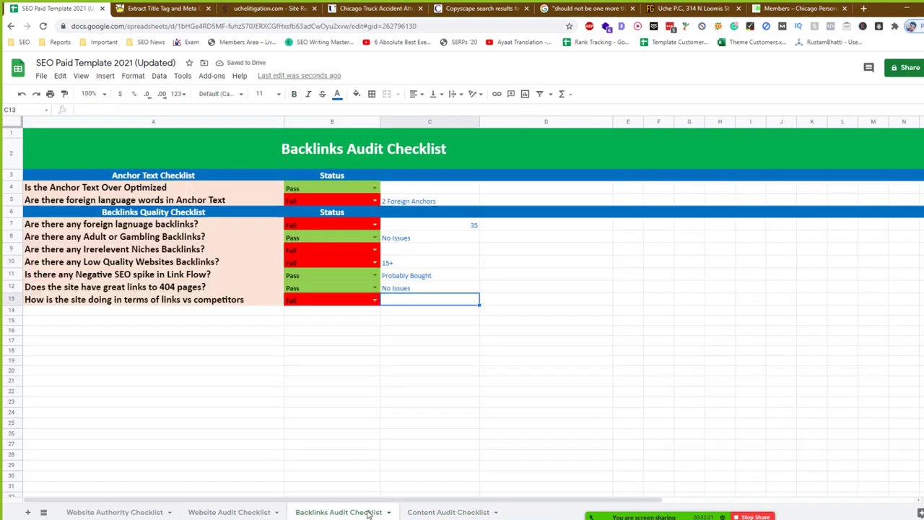
{"action": "left_click", "coordinate": [254, 513]}
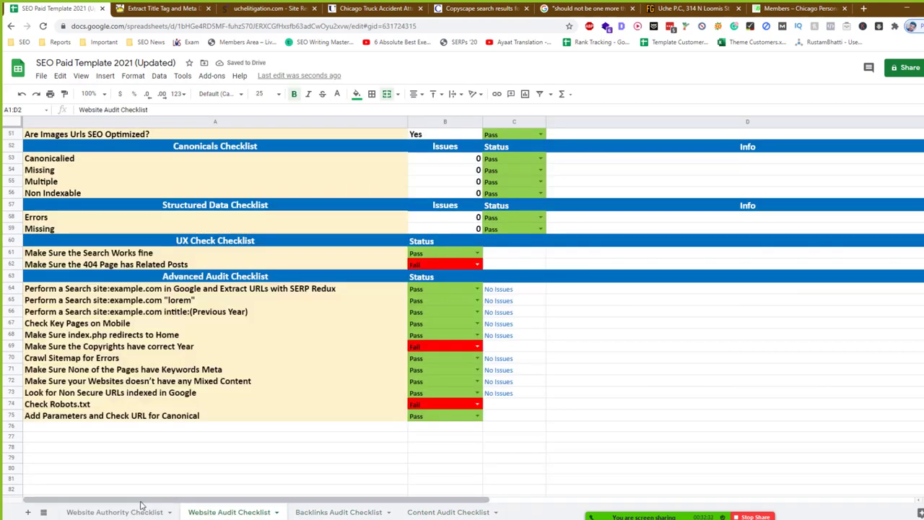
{"action": "left_click", "coordinate": [141, 510]}
{"action": "scroll", "coordinate": [302, 471], "scroll_direction": "down", "scroll_amount": 5}
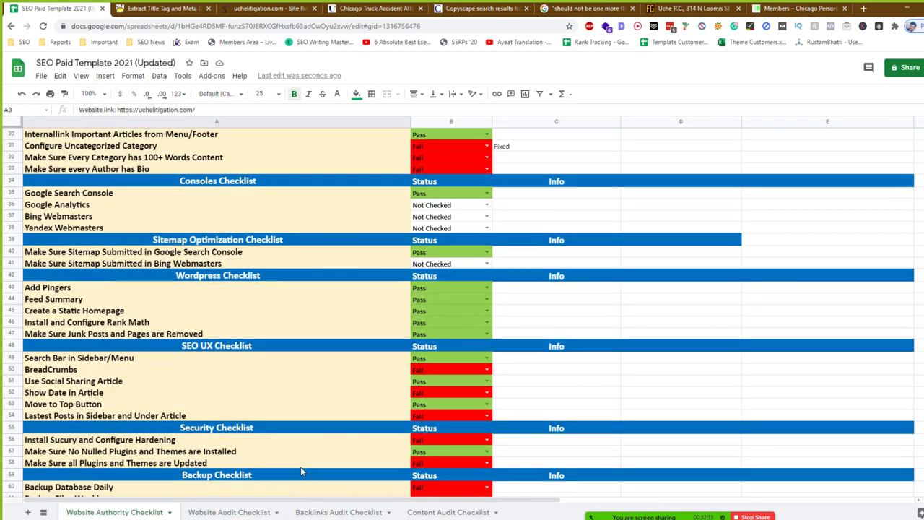
{"action": "scroll", "coordinate": [300, 471], "scroll_direction": "down", "scroll_amount": 3}
{"action": "scroll", "coordinate": [296, 481], "scroll_direction": "up", "scroll_amount": 7}
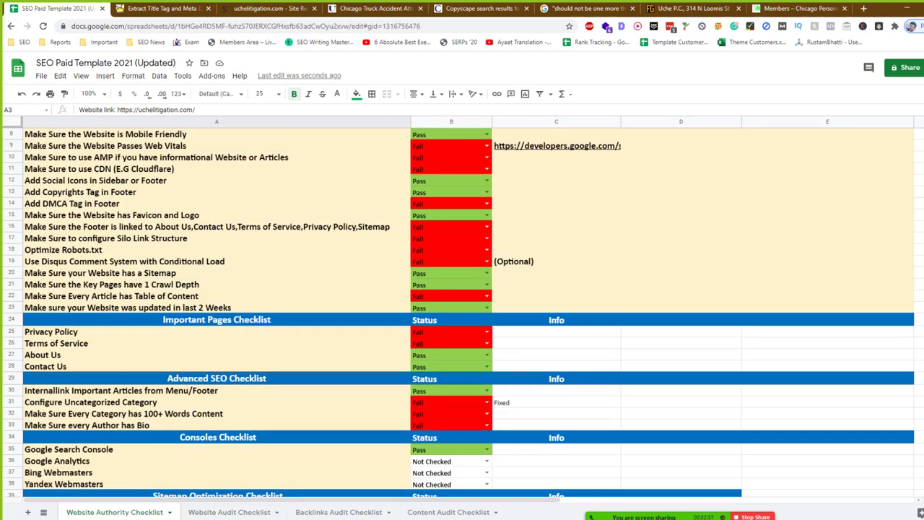
{"action": "left_click", "coordinate": [238, 515]}
{"action": "left_click", "coordinate": [332, 514]}
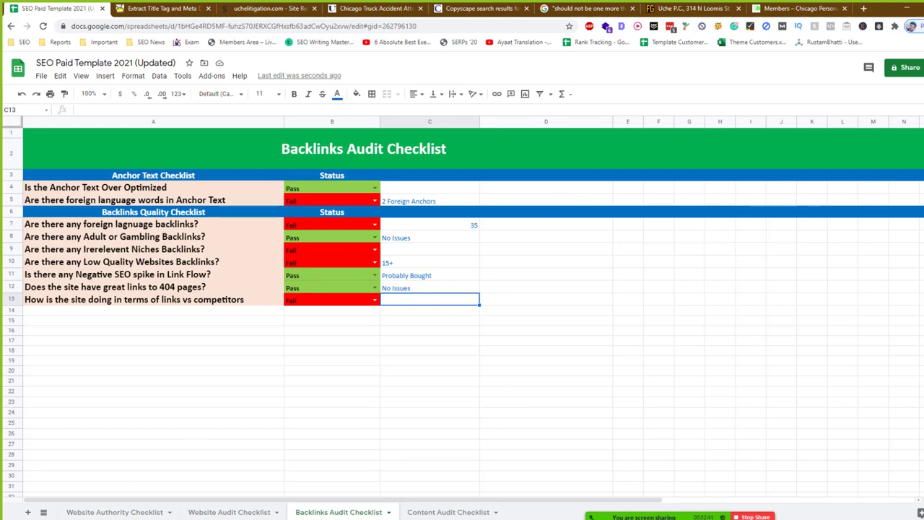
Step: Open Search Console's Disavow links page in a new browser tab
{"action": "left_click", "coordinate": [296, 484]}
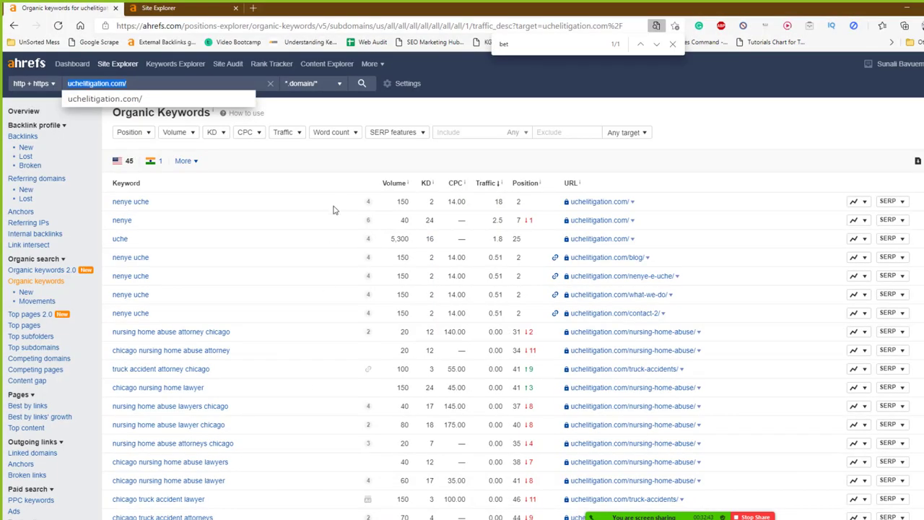
{"action": "key", "text": "ctrl+t"}
{"action": "type", "text": "goog"}
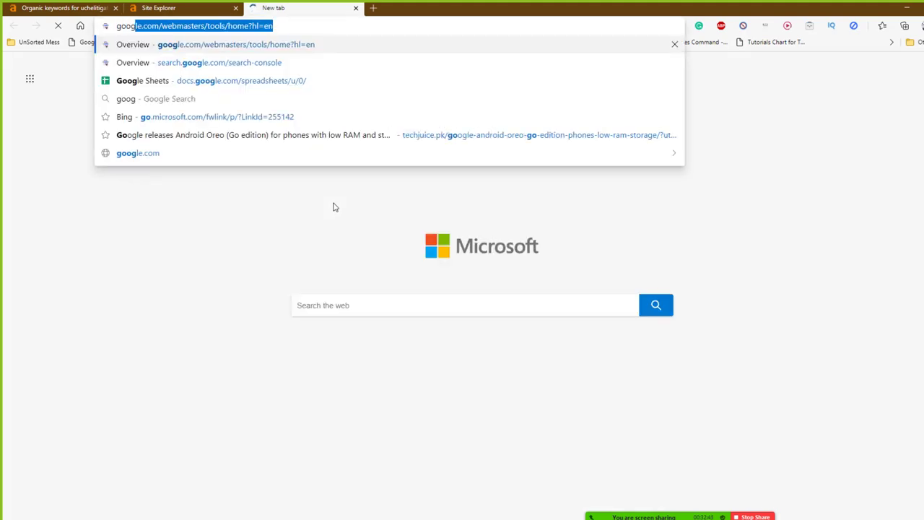
{"action": "type", "text": "le disav"}
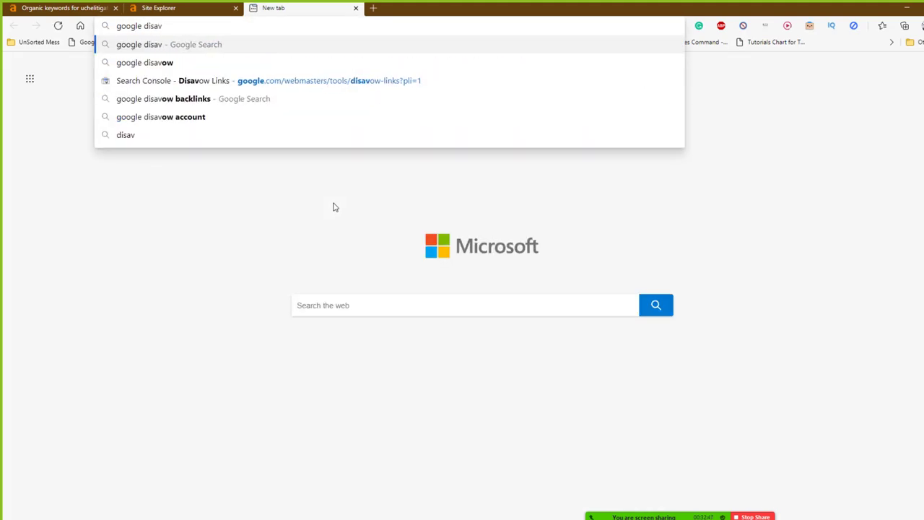
{"action": "key", "text": "Down"}
{"action": "key", "text": "Down"}
{"action": "key", "text": "Return"}
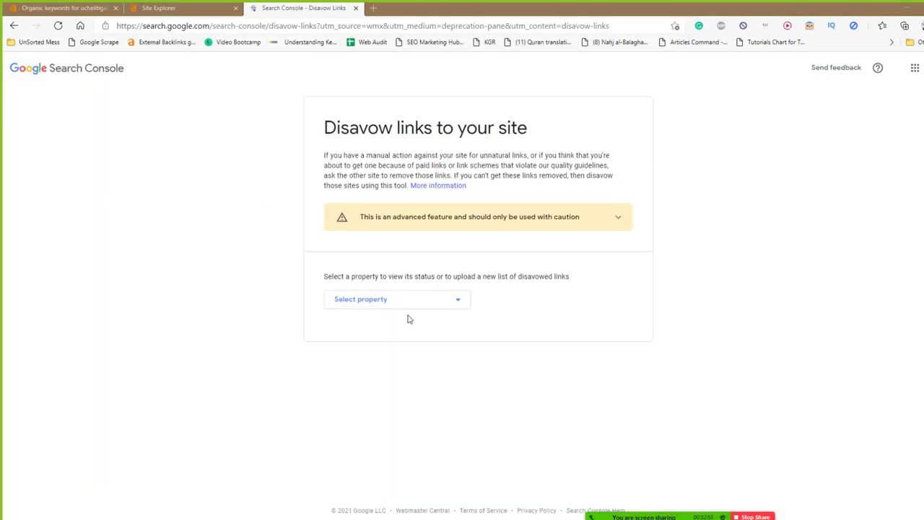
Step: Choose the uchelitigation.com property and start uploading a disavow list from the Desktop
{"action": "left_click", "coordinate": [386, 299]}
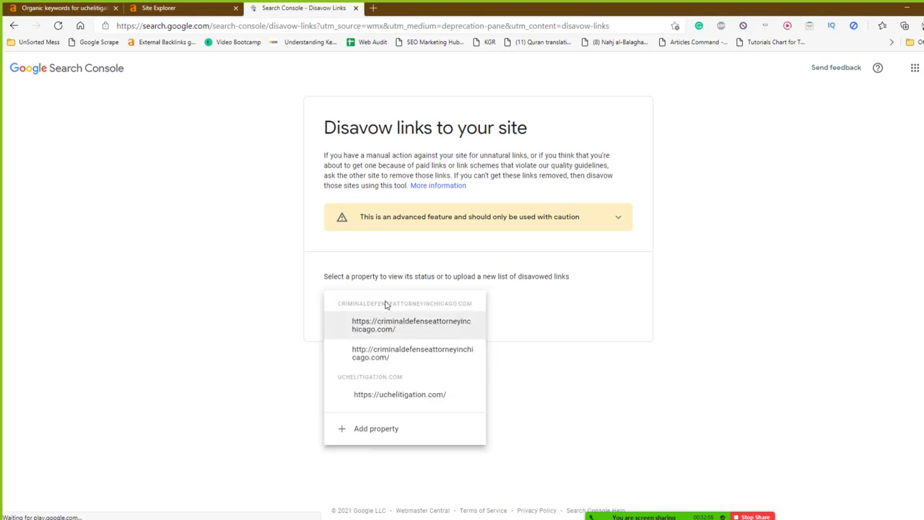
{"action": "left_click", "coordinate": [385, 401]}
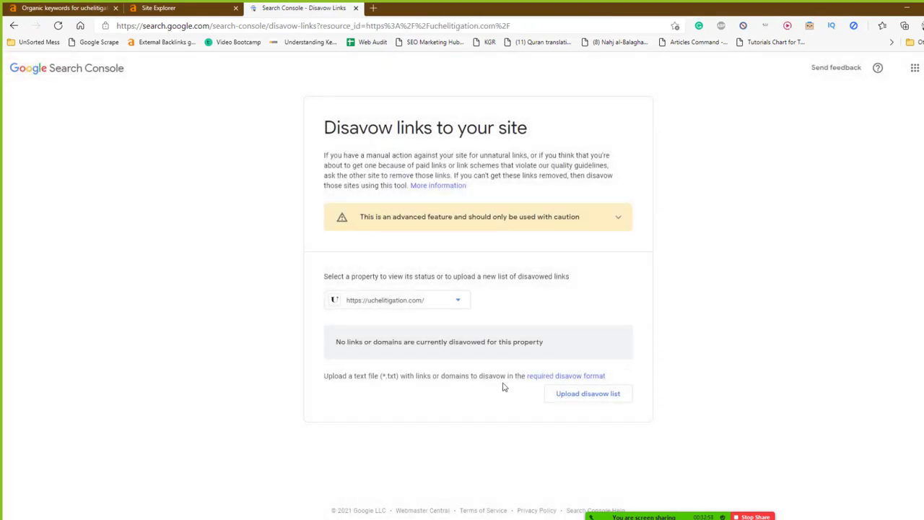
{"action": "left_click", "coordinate": [630, 400]}
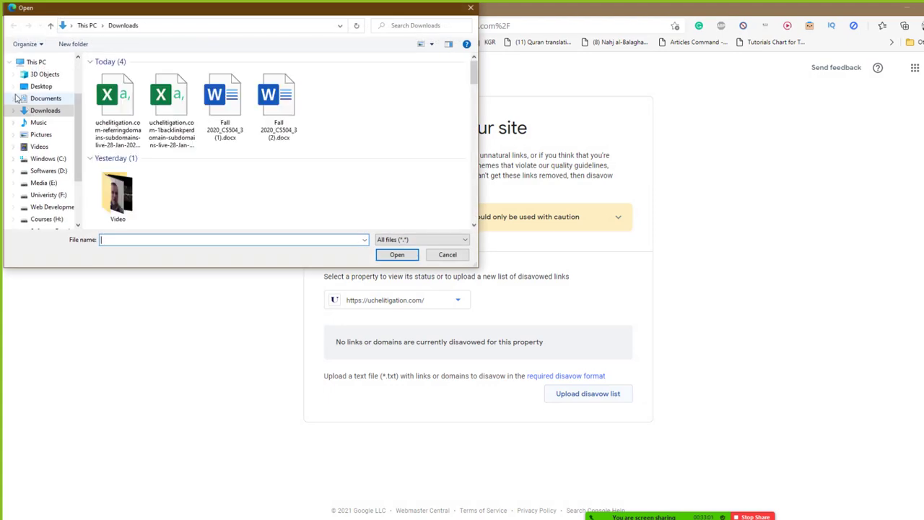
{"action": "left_click", "coordinate": [41, 87]}
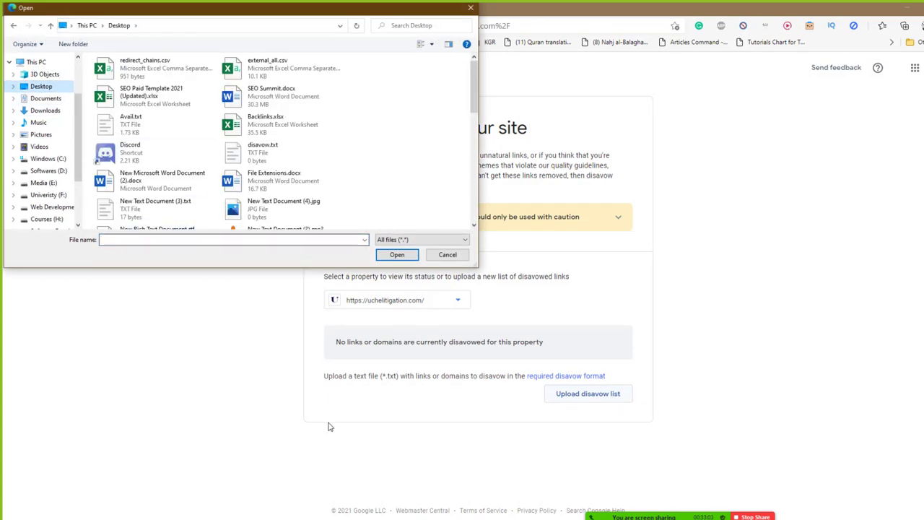
Step: Save the Notepad++ domain list as disavow.txt on the Desktop, replacing the existing file
{"action": "key", "text": "alt+Tab"}
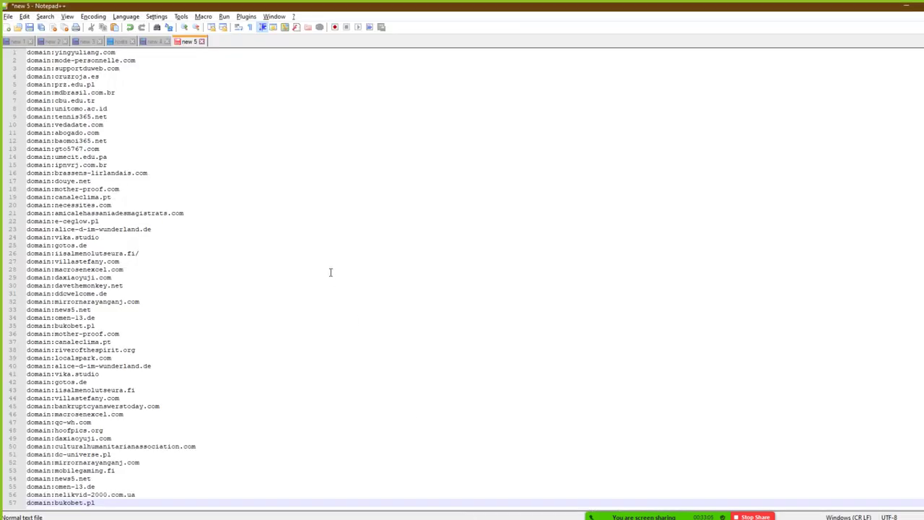
{"action": "key", "text": "ctrl+s"}
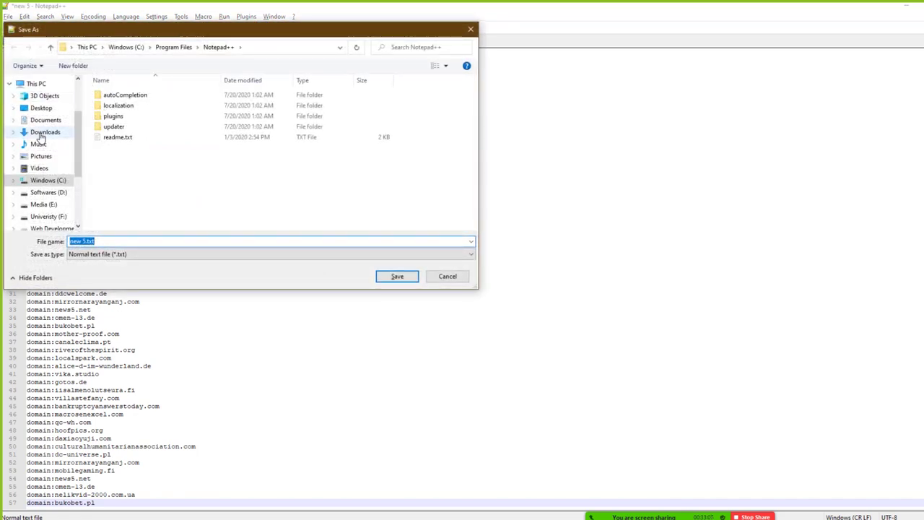
{"action": "left_click", "coordinate": [41, 108]}
{"action": "left_click", "coordinate": [248, 239]}
{"action": "key", "text": "ctrl+a"}
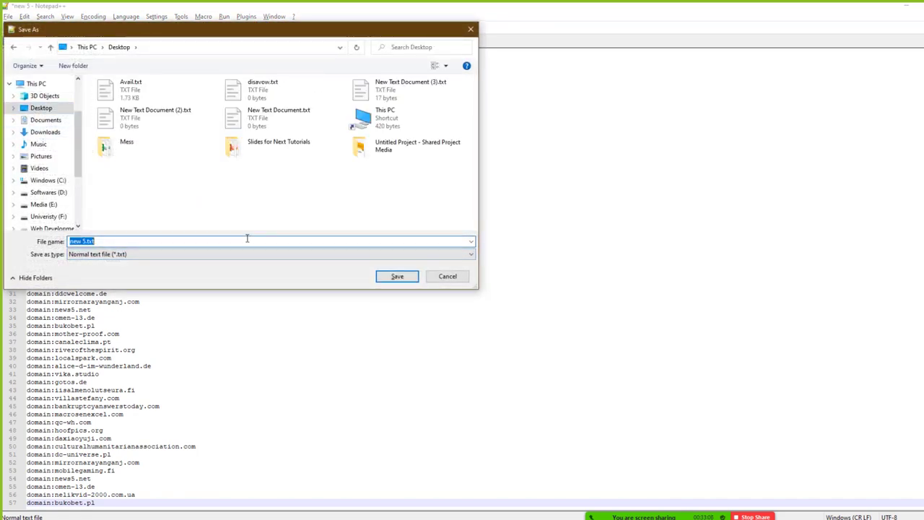
{"action": "type", "text": "disavow"}
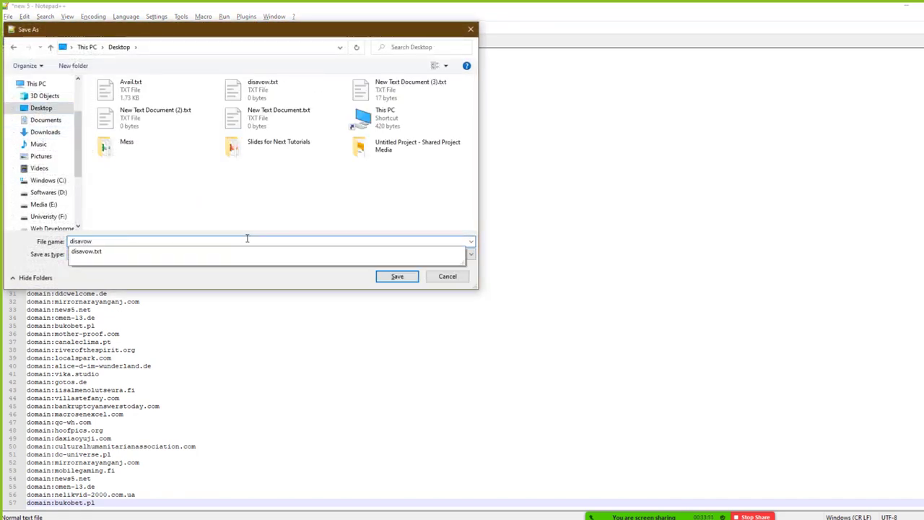
{"action": "key", "text": "Return"}
{"action": "key", "text": "Left"}
{"action": "key", "text": "Return"}
Step: Select disavow.txt in the browser's file picker for the disavow upload
{"action": "key", "text": "alt+Tab"}
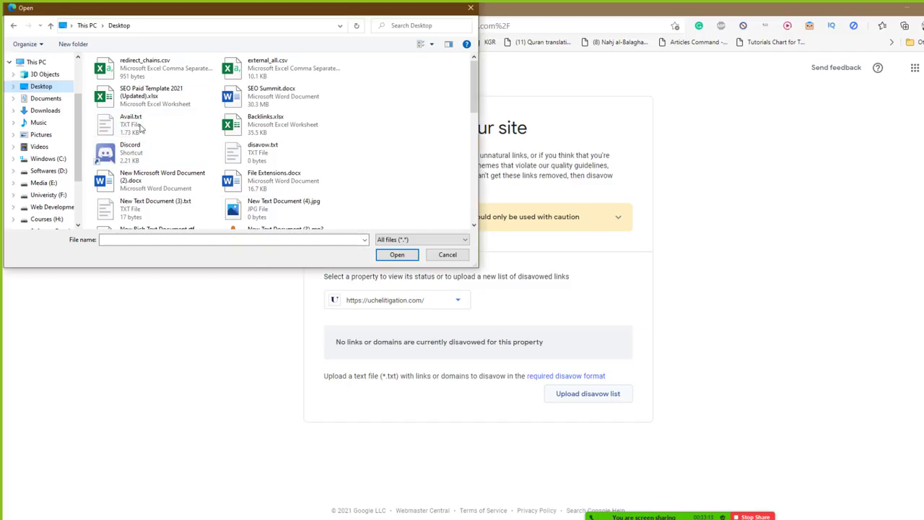
{"action": "left_click", "coordinate": [137, 124]}
{"action": "left_click", "coordinate": [262, 148]}
{"action": "left_click", "coordinate": [397, 254]}
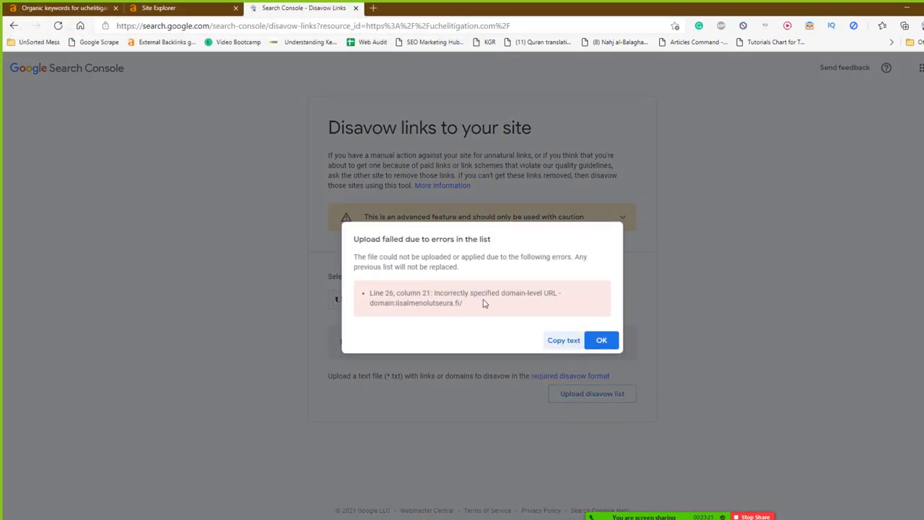
Step: Remove the trailing slash after iisalmenolutseura.fi on line 26 and save disavow.txt
{"action": "key", "text": "alt+Tab"}
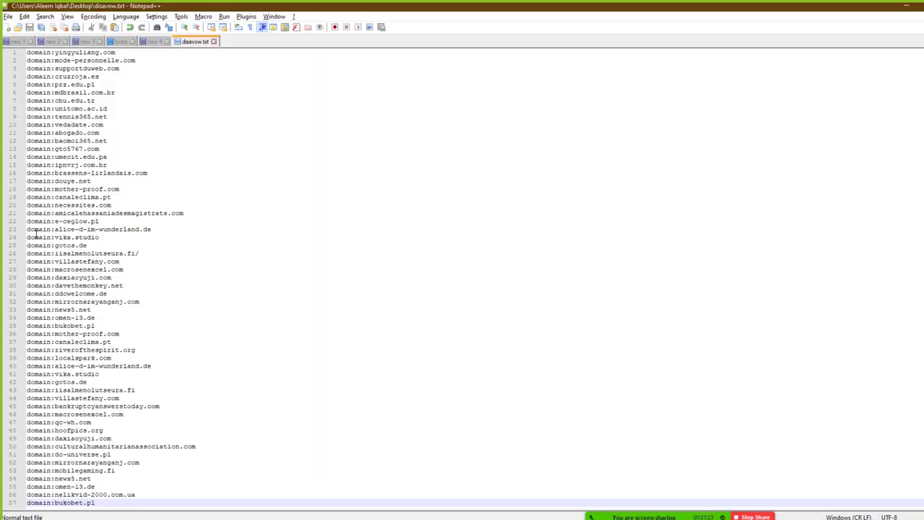
{"action": "left_click", "coordinate": [155, 252]}
{"action": "key", "text": "BackSpace"}
{"action": "key", "text": "ctrl+s"}
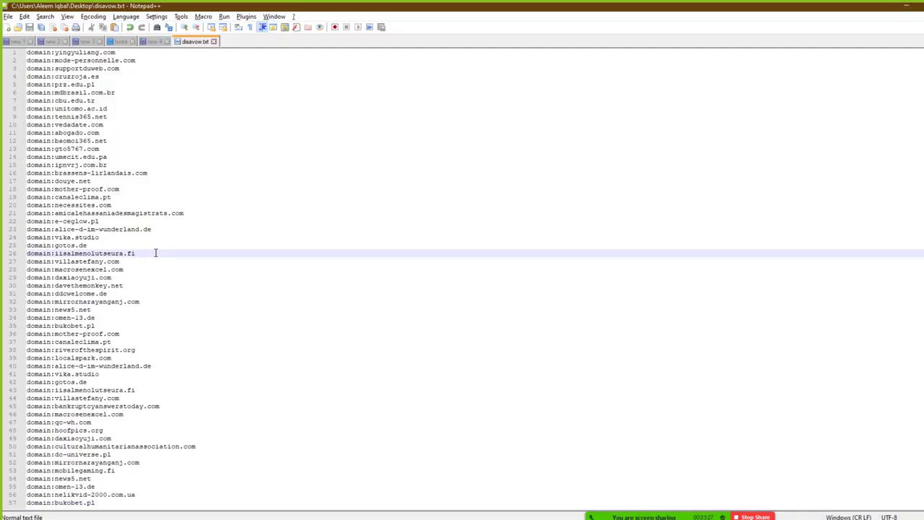
Step: Dismiss the upload error and upload the corrected disavow.txt again
{"action": "key", "text": "alt+Tab"}
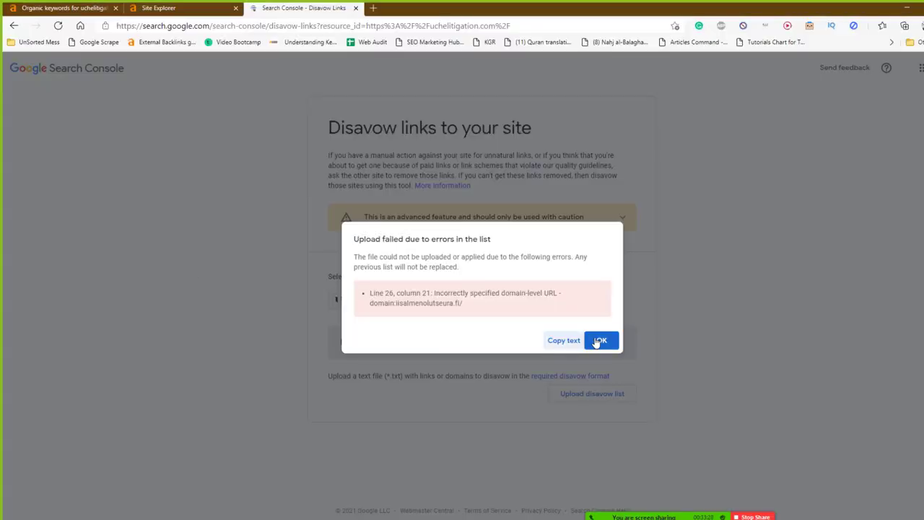
{"action": "left_click", "coordinate": [598, 341]}
{"action": "left_click", "coordinate": [559, 403]}
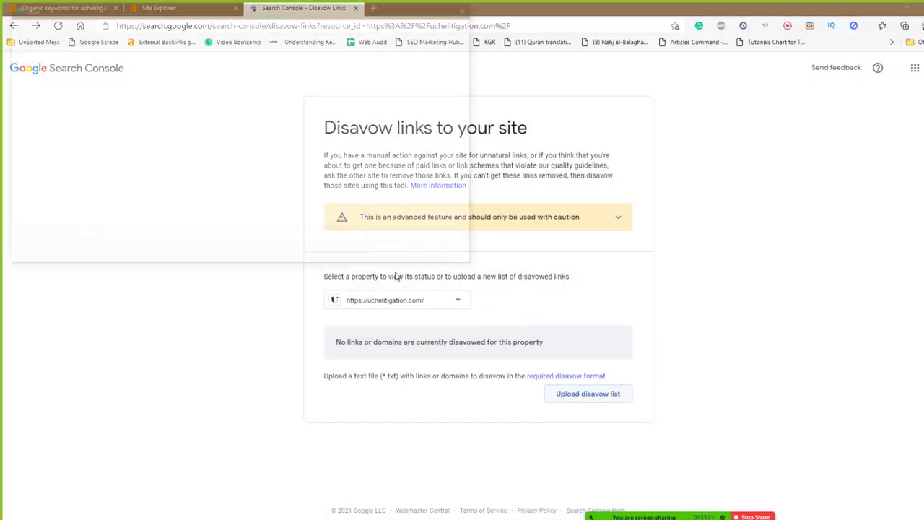
{"action": "double_click", "coordinate": [116, 66]}
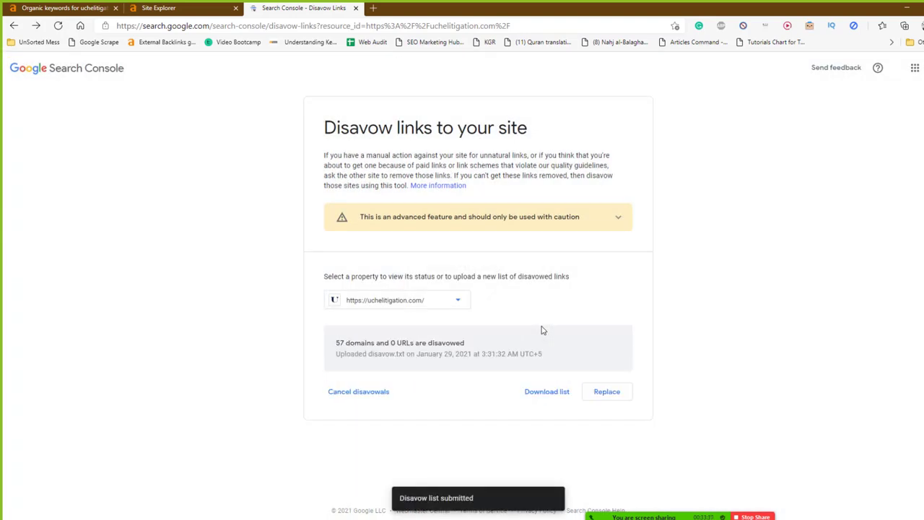
{"action": "key", "text": "alt+Tab"}
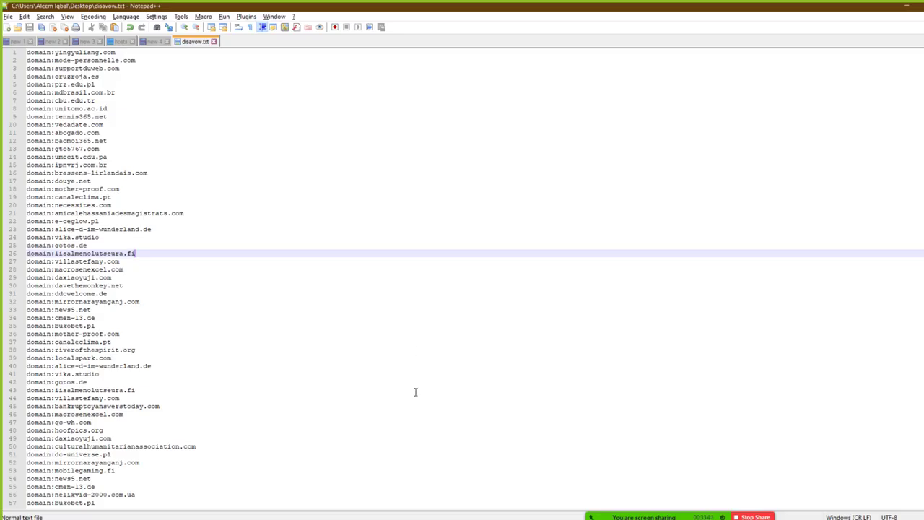
Step: Select the whole domain list and open Text Mechanic's Remove Duplicate Lines page
{"action": "left_click", "coordinate": [316, 397]}
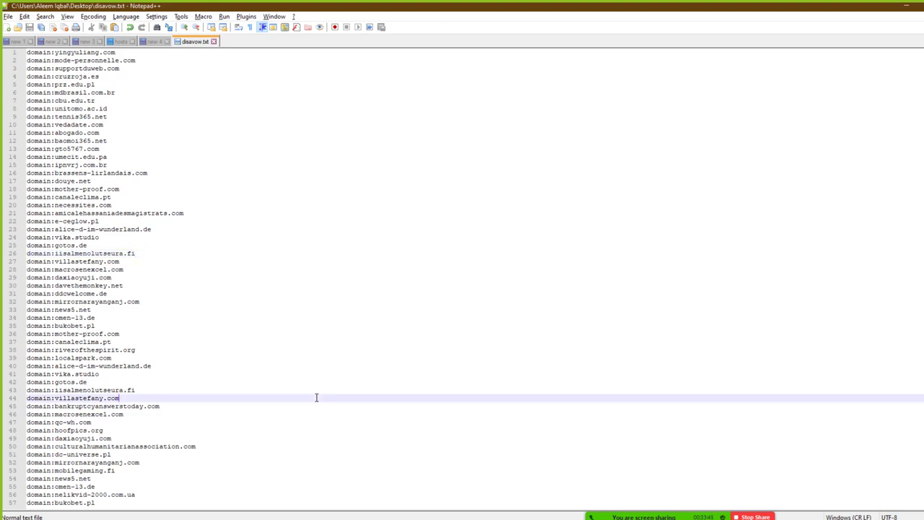
{"action": "key", "text": "ctrl+a"}
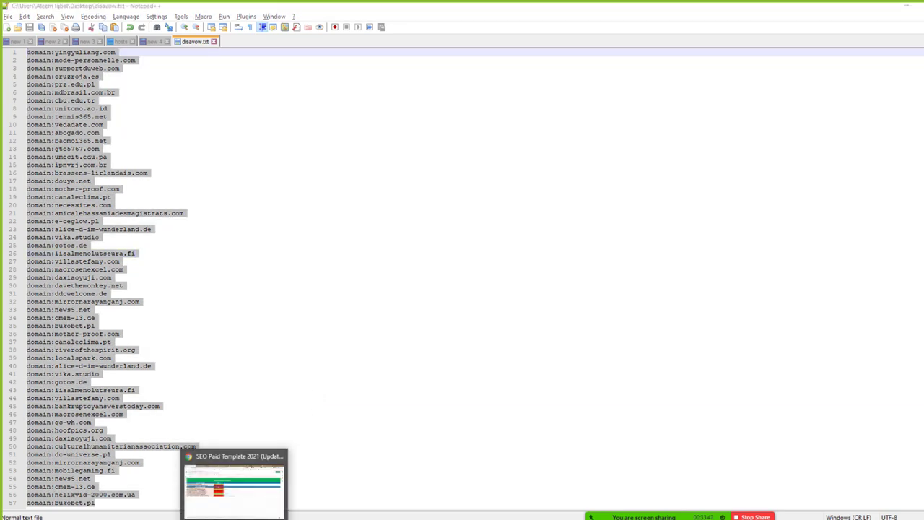
{"action": "left_click", "coordinate": [235, 462]}
{"action": "key", "text": "ctrl+t"}
{"action": "type", "text": "rem"}
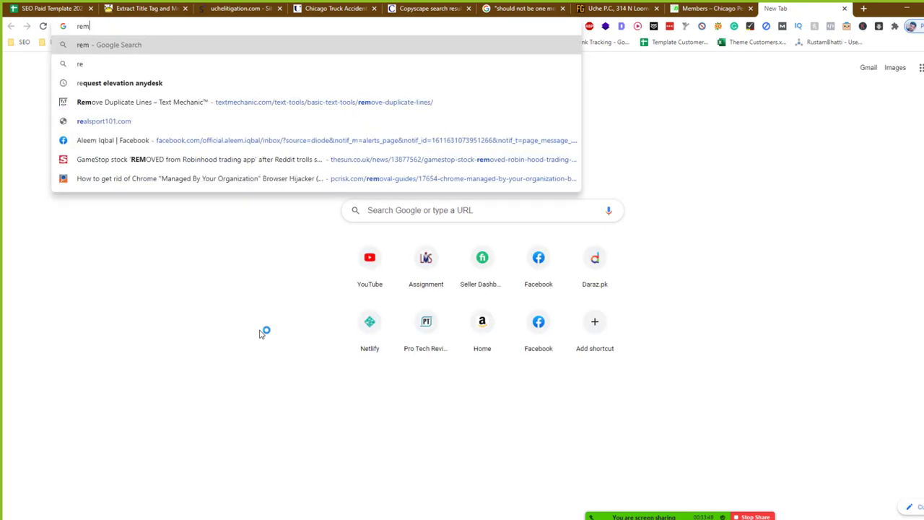
{"action": "type", "text": "ove dupl"}
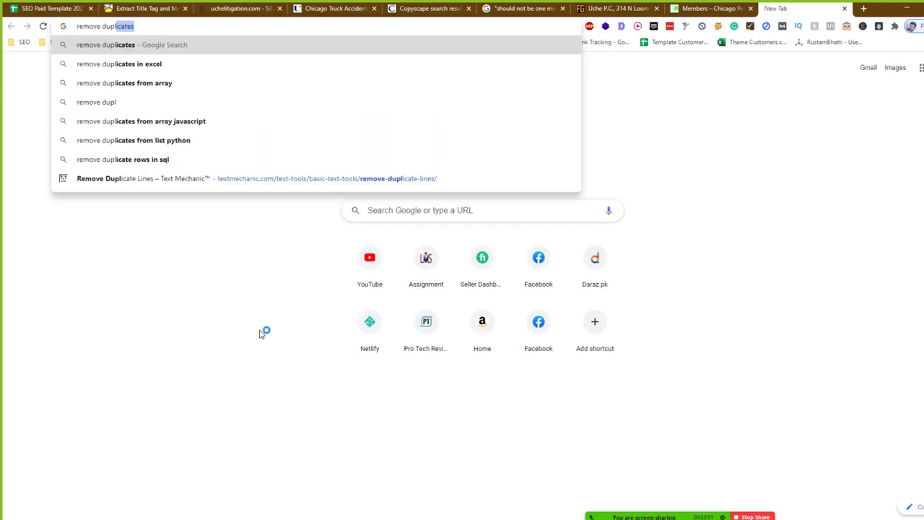
{"action": "key", "text": "Up"}
{"action": "key", "text": "Return"}
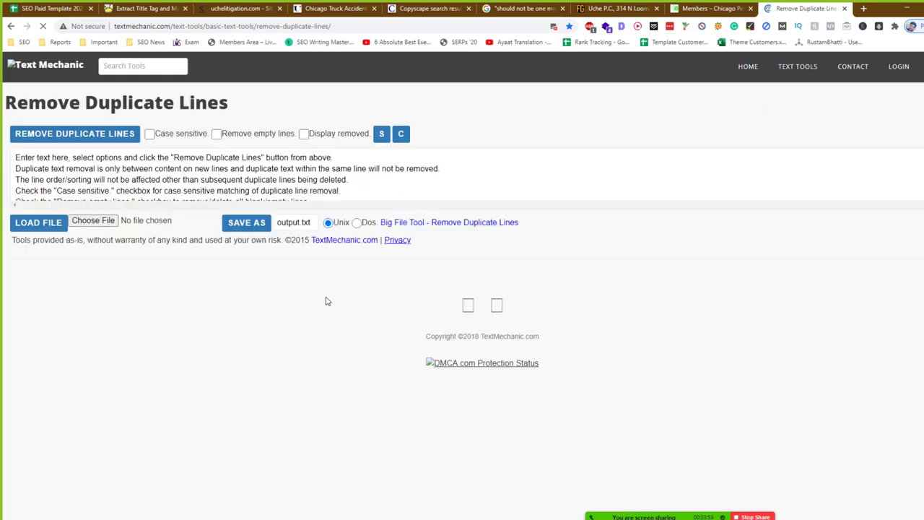
Step: Remove duplicate domains and save the 44-line result into disavow.txt
{"action": "left_click", "coordinate": [310, 157]}
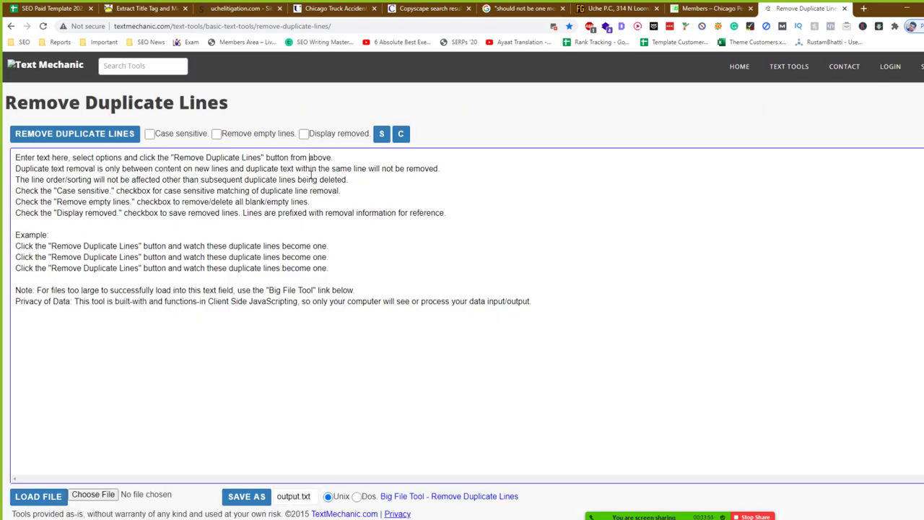
{"action": "left_click", "coordinate": [75, 134]}
{"action": "key", "text": "ctrl+a"}
{"action": "key", "text": "ctrl+c"}
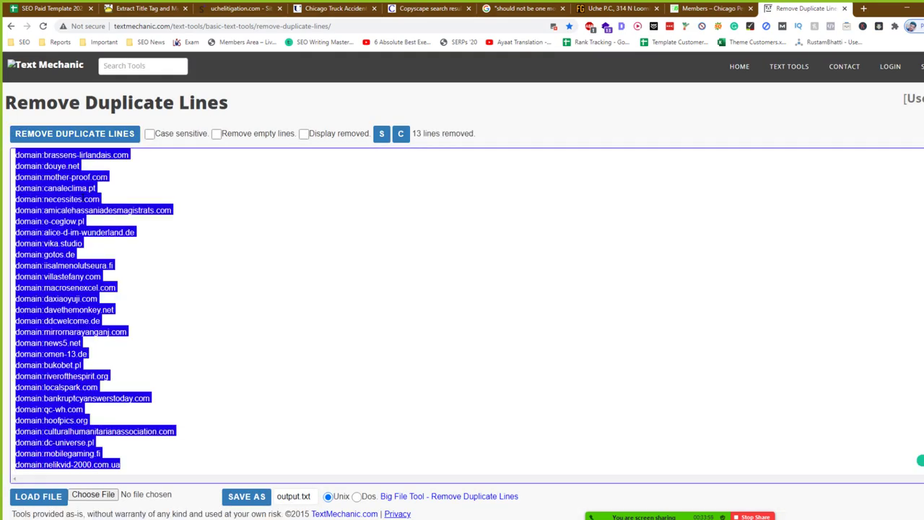
{"action": "key", "text": "alt+Tab"}
{"action": "key", "text": "ctrl+a"}
{"action": "key", "text": "ctrl+v"}
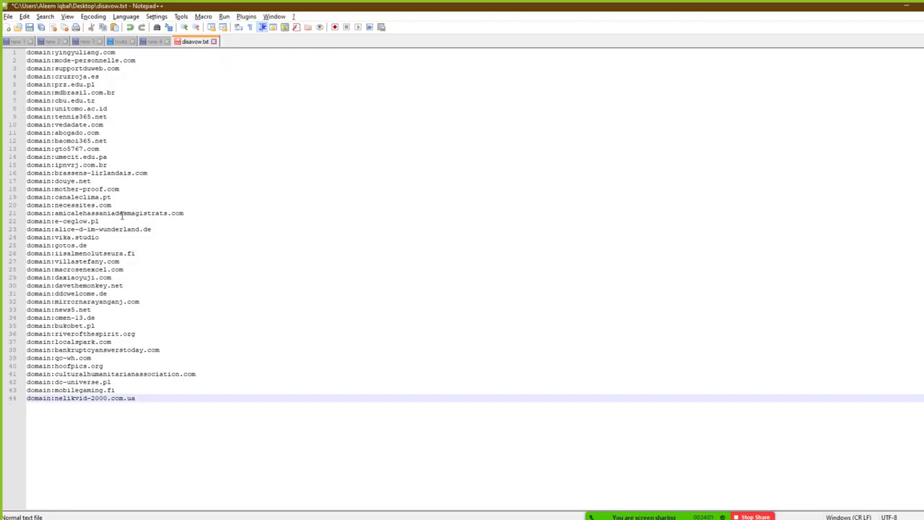
{"action": "key", "text": "ctrl+s"}
Step: Replace the Search Console disavow list with the deduplicated disavow.txt
{"action": "key", "text": "alt+Tab"}
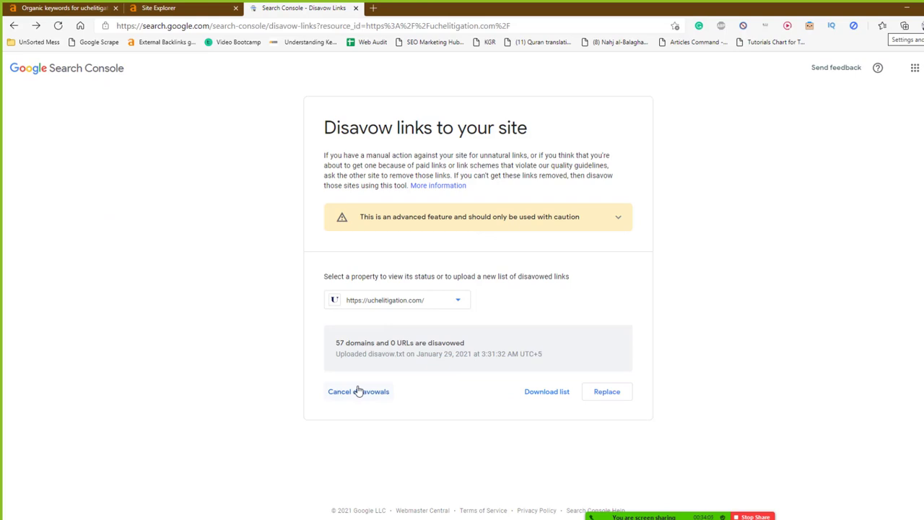
{"action": "left_click", "coordinate": [597, 395]}
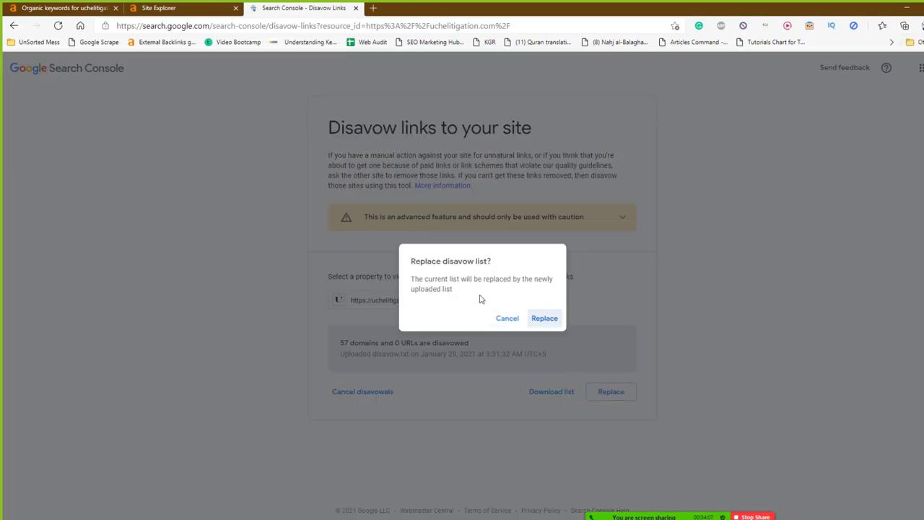
{"action": "left_click", "coordinate": [543, 318]}
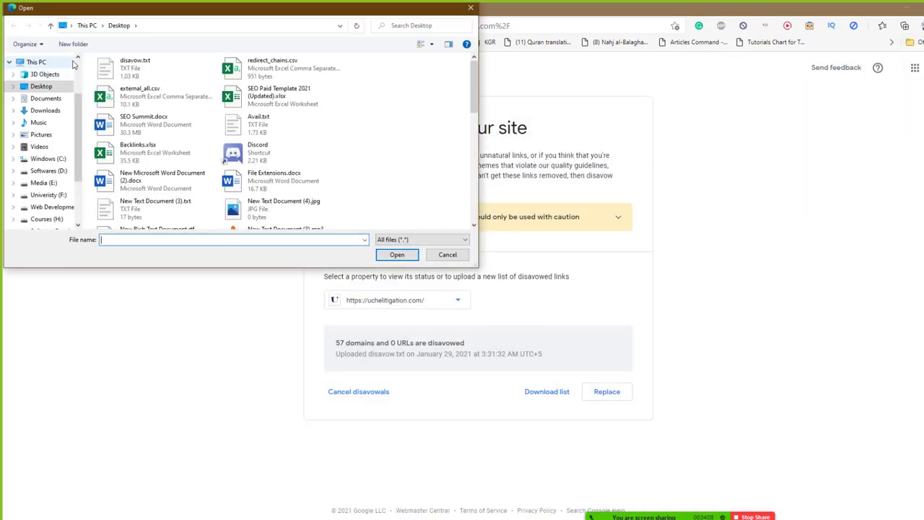
{"action": "double_click", "coordinate": [135, 64]}
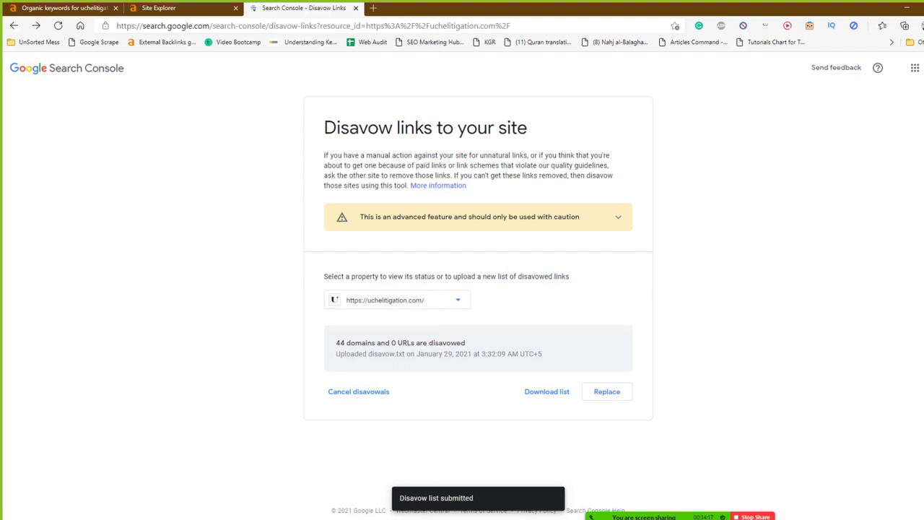
{"action": "key", "text": "alt+Tab"}
{"action": "key", "text": "alt+Tab"}
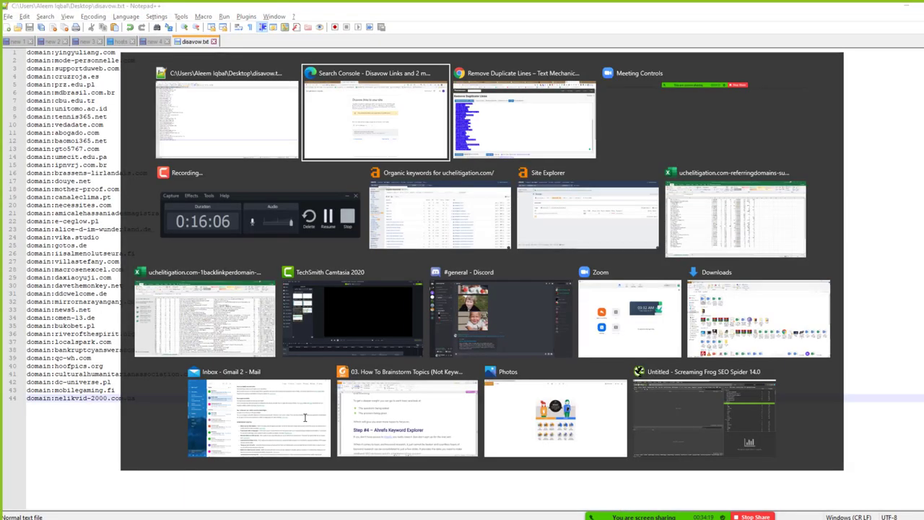
{"action": "key", "text": "alt+Tab"}
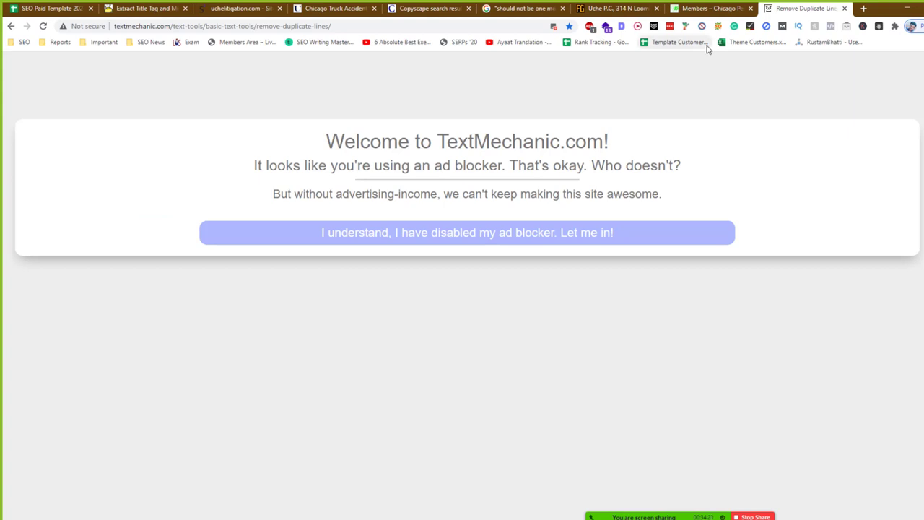
Step: Close the Remove Duplicate Lines tab and show the top of the Website Audit Checklist sheet
{"action": "key", "text": "ctrl+w"}
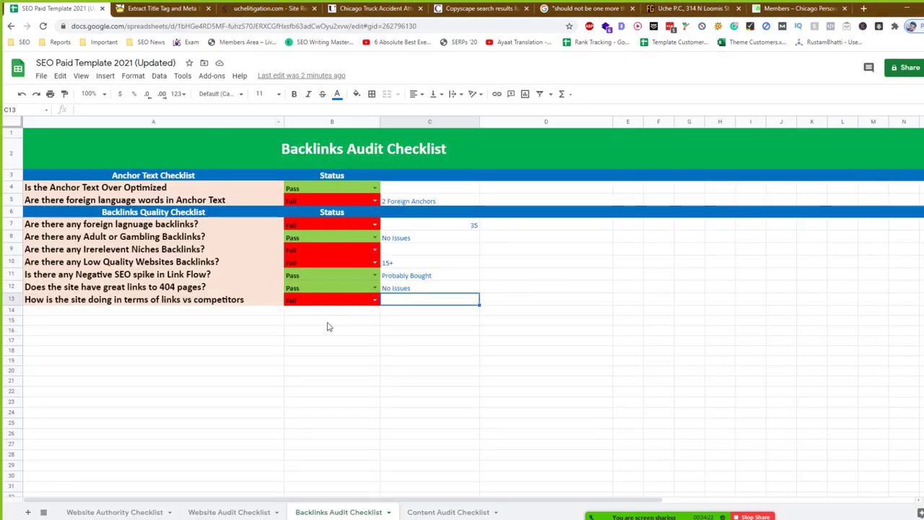
{"action": "left_click", "coordinate": [430, 513]}
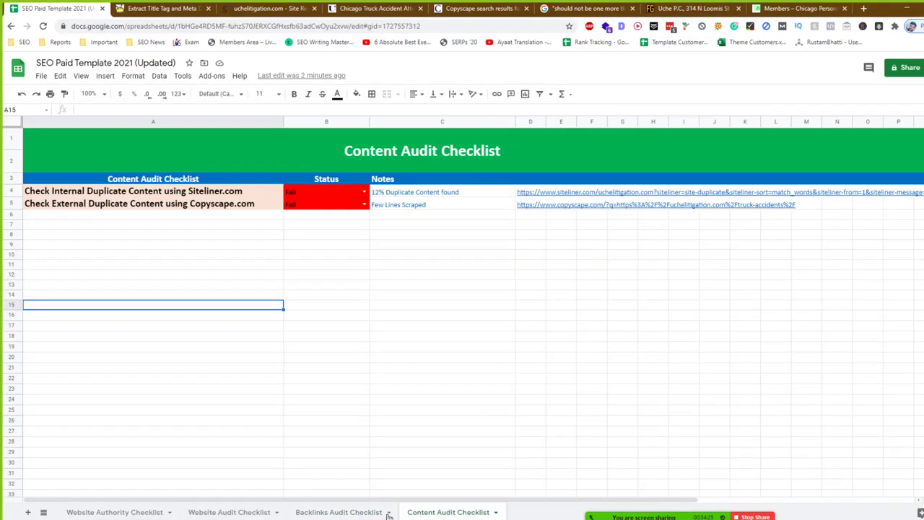
{"action": "left_click", "coordinate": [334, 514]}
{"action": "left_click", "coordinate": [218, 513]}
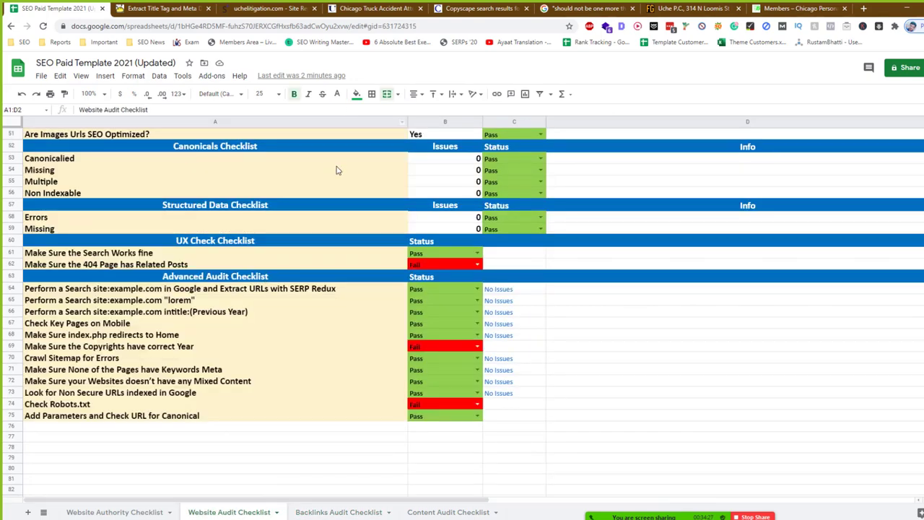
{"action": "scroll", "coordinate": [340, 177], "scroll_direction": "up", "scroll_amount": 15}
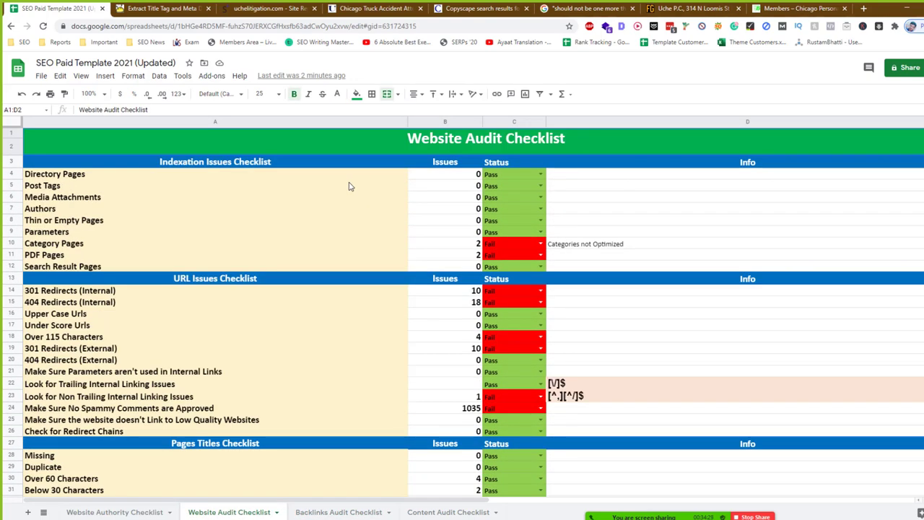